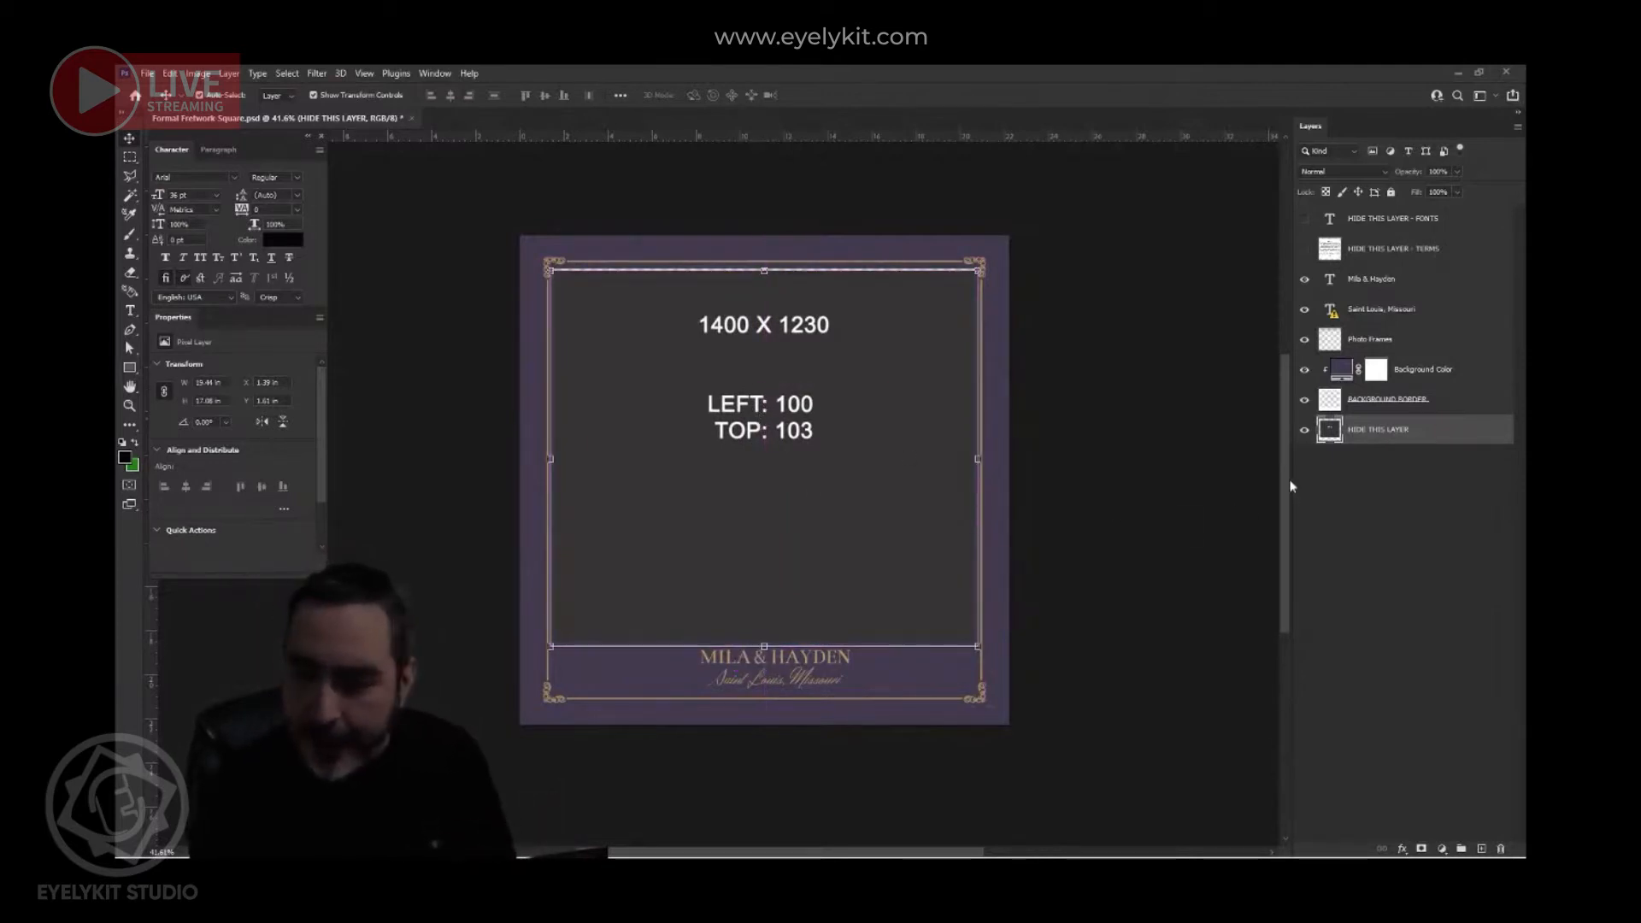
# - Delete the layers HIDE THIS LAYER - FONTS, HIDE THIS LAYER - TERMS and HIDE THIS LAYER from the template
pyautogui.moveTo(802, 400)
pyautogui.mouseDown()
pyautogui.moveTo(781, 431)
pyautogui.moveTo(789, 418)
pyautogui.mouseUp()
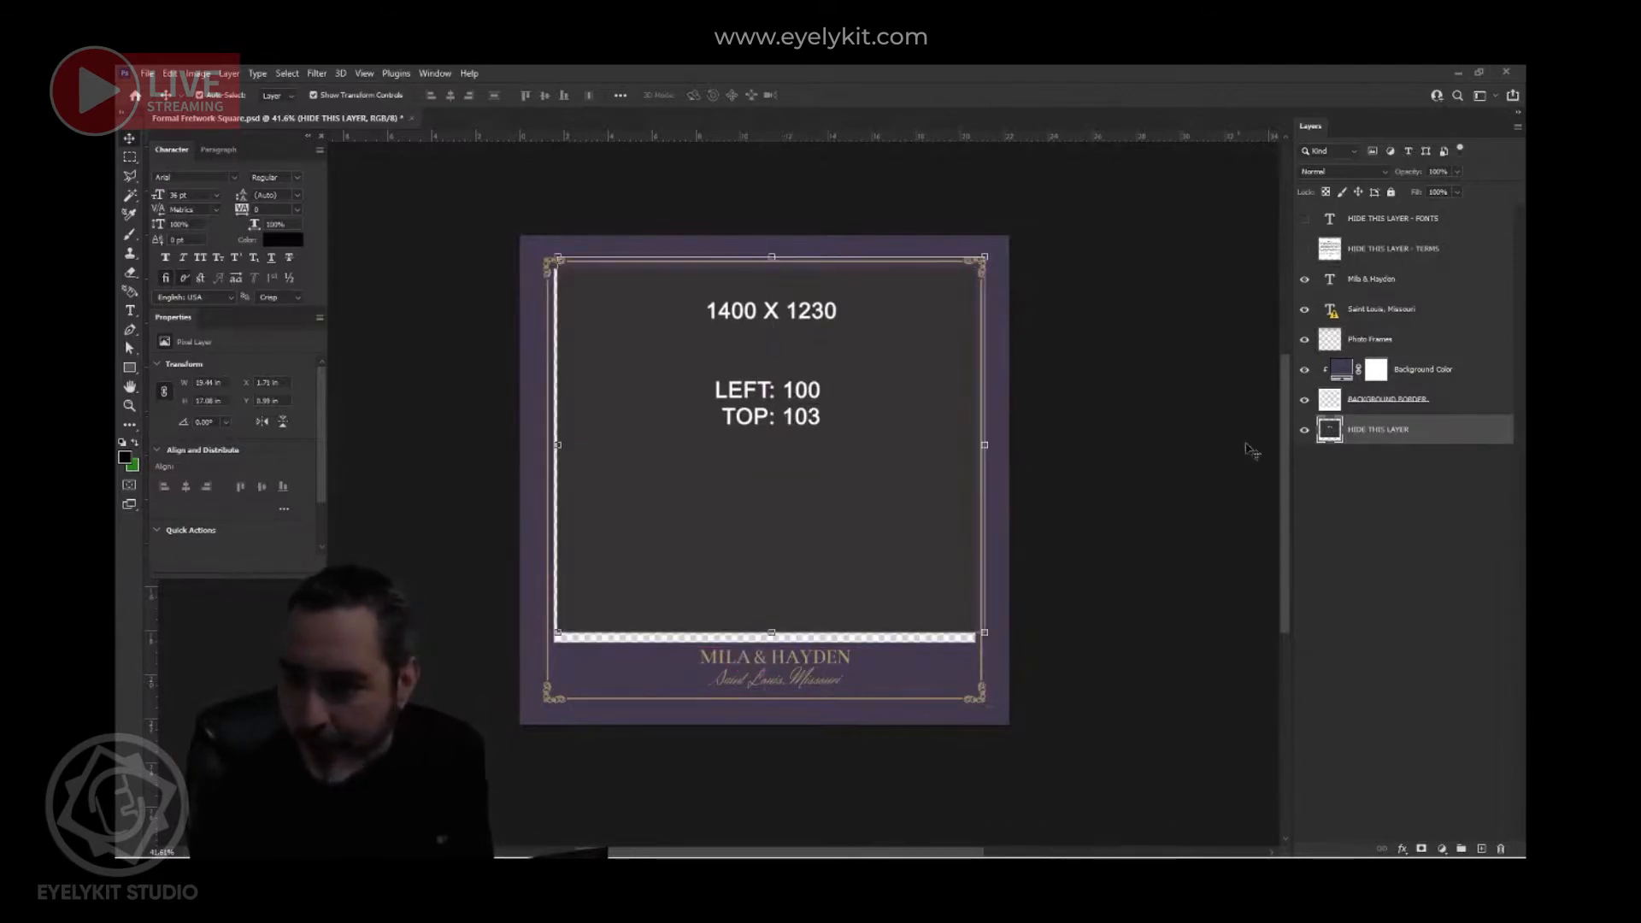
pyautogui.click(1304, 432)
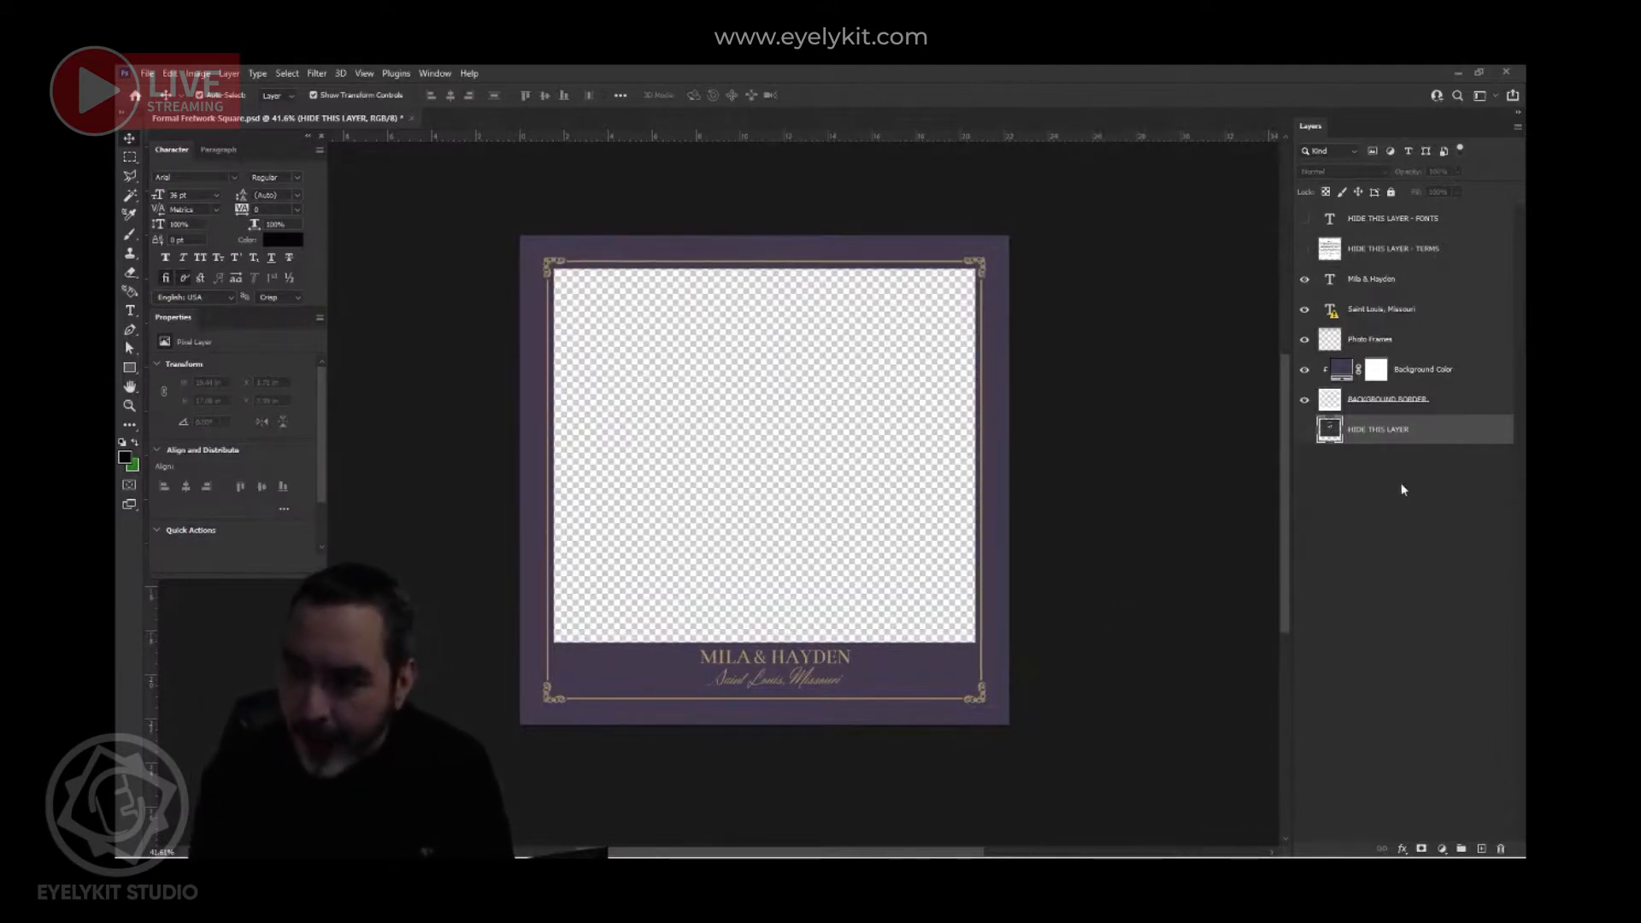
pyautogui.click(1397, 220)
pyautogui.press('Delete')
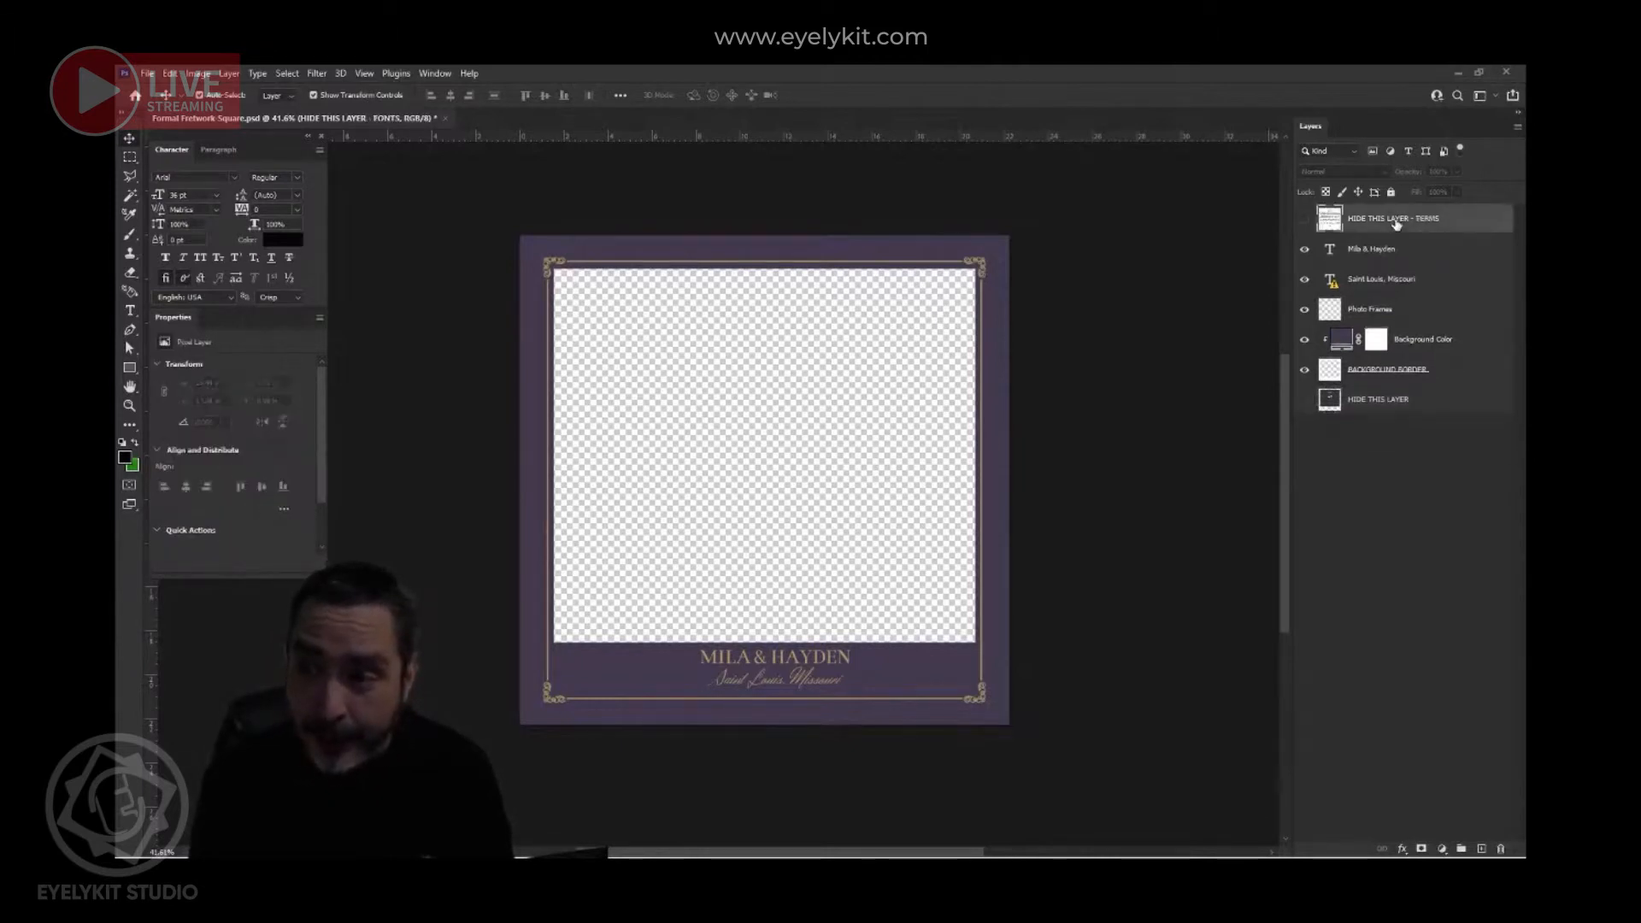
pyautogui.press('Delete')
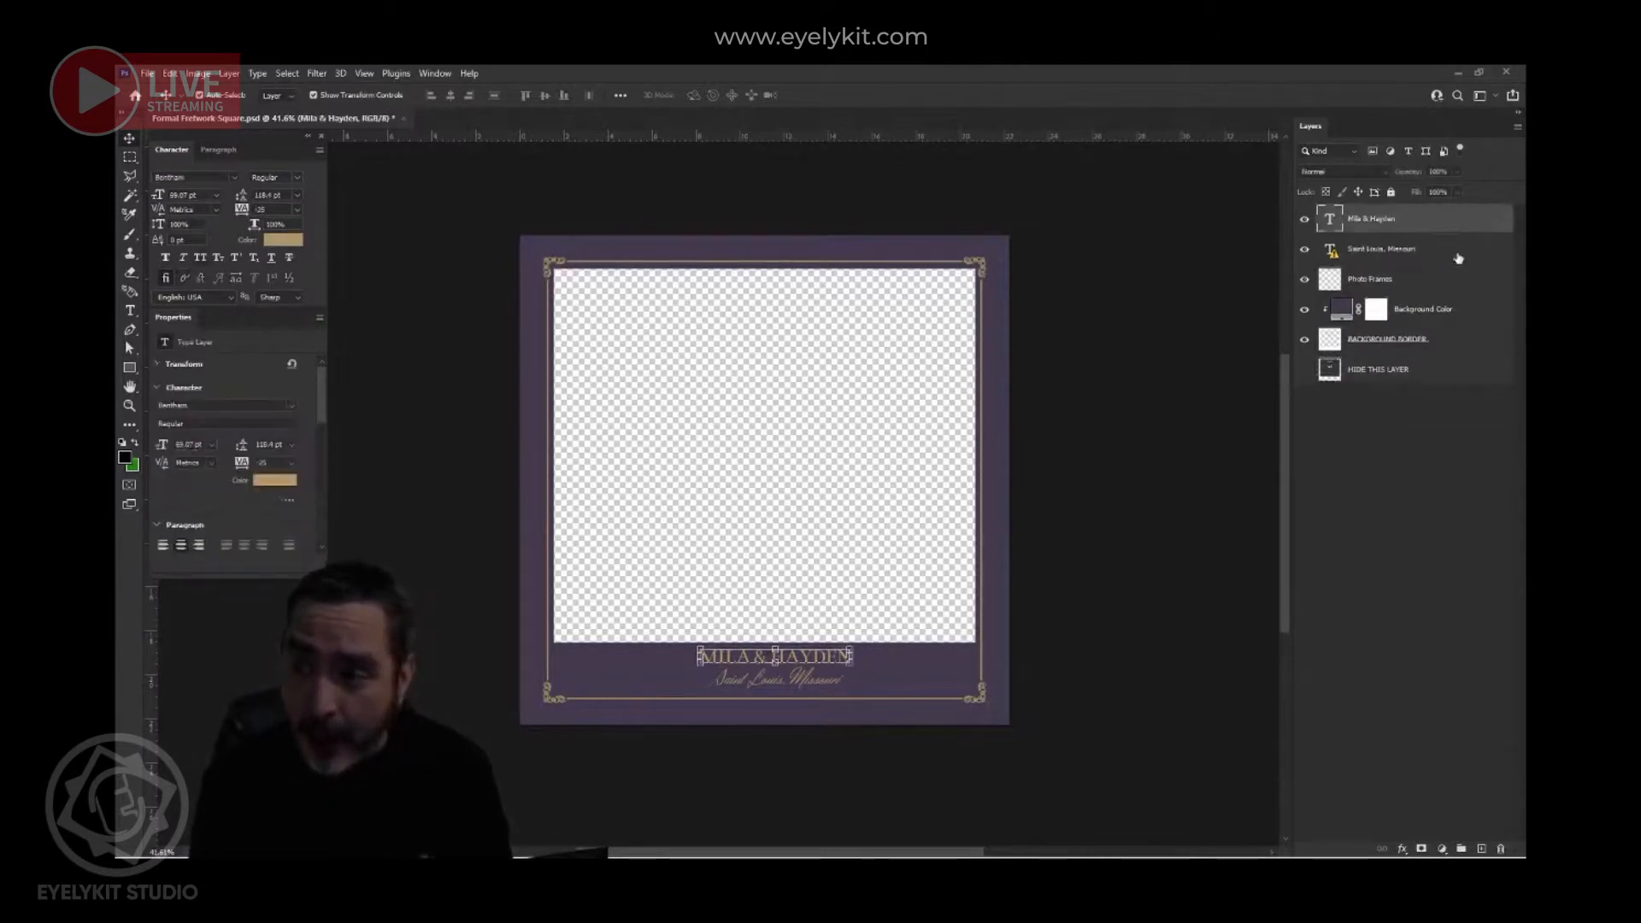
pyautogui.click(1463, 370)
pyautogui.press('Delete')
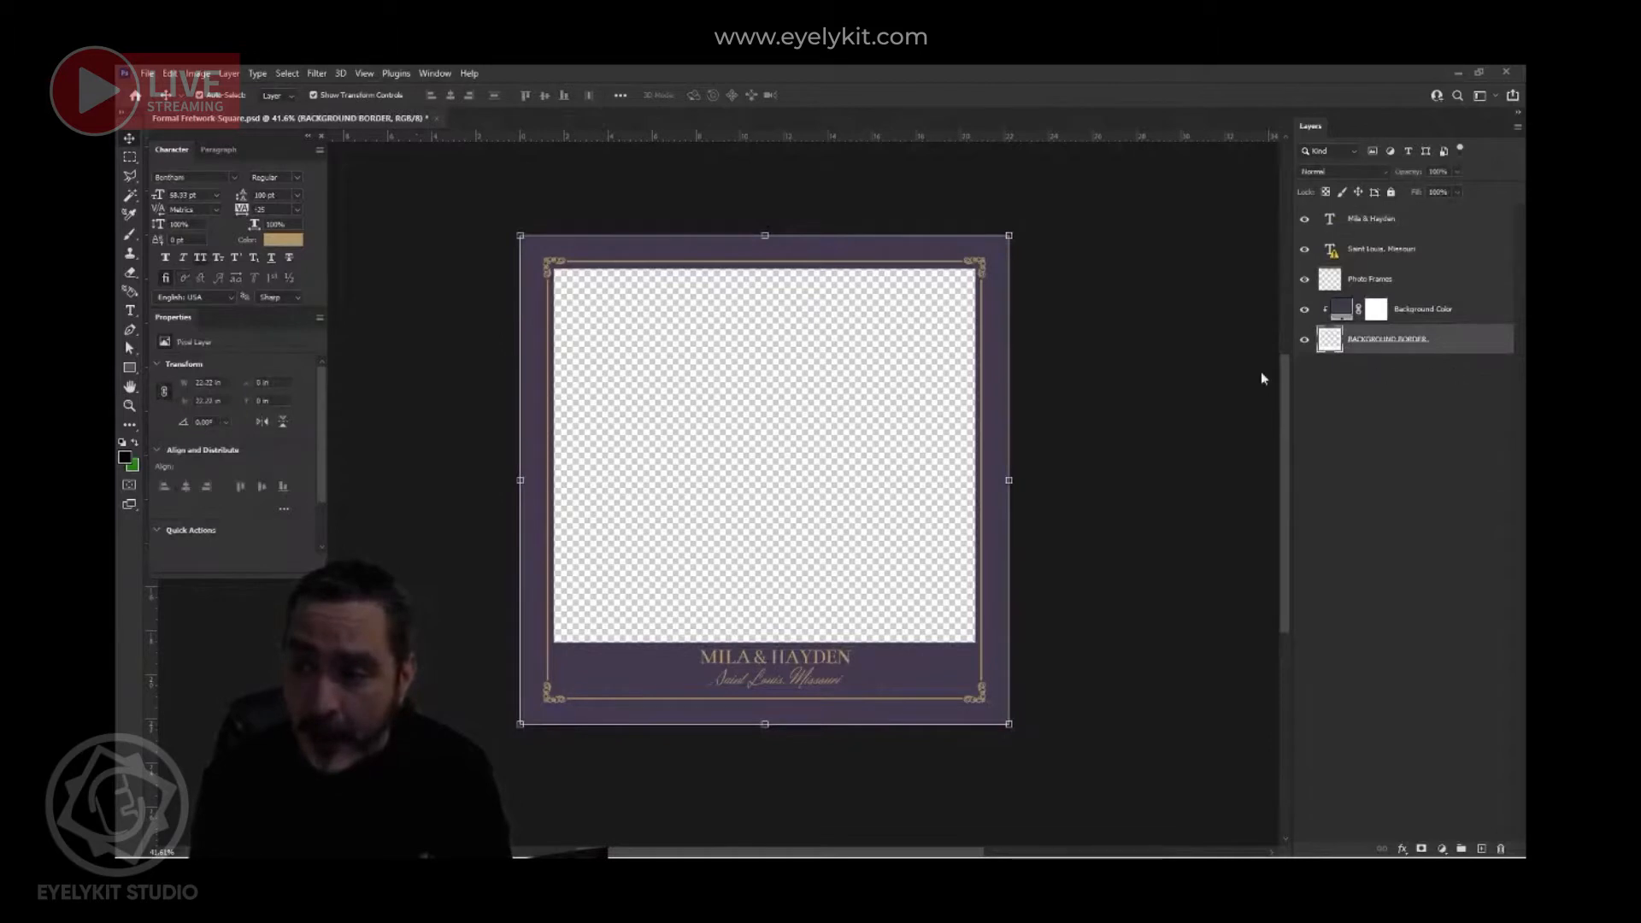
pyautogui.click(1075, 457)
pyautogui.scroll(-4, 663, 661)
pyautogui.scroll(3, 664, 661)
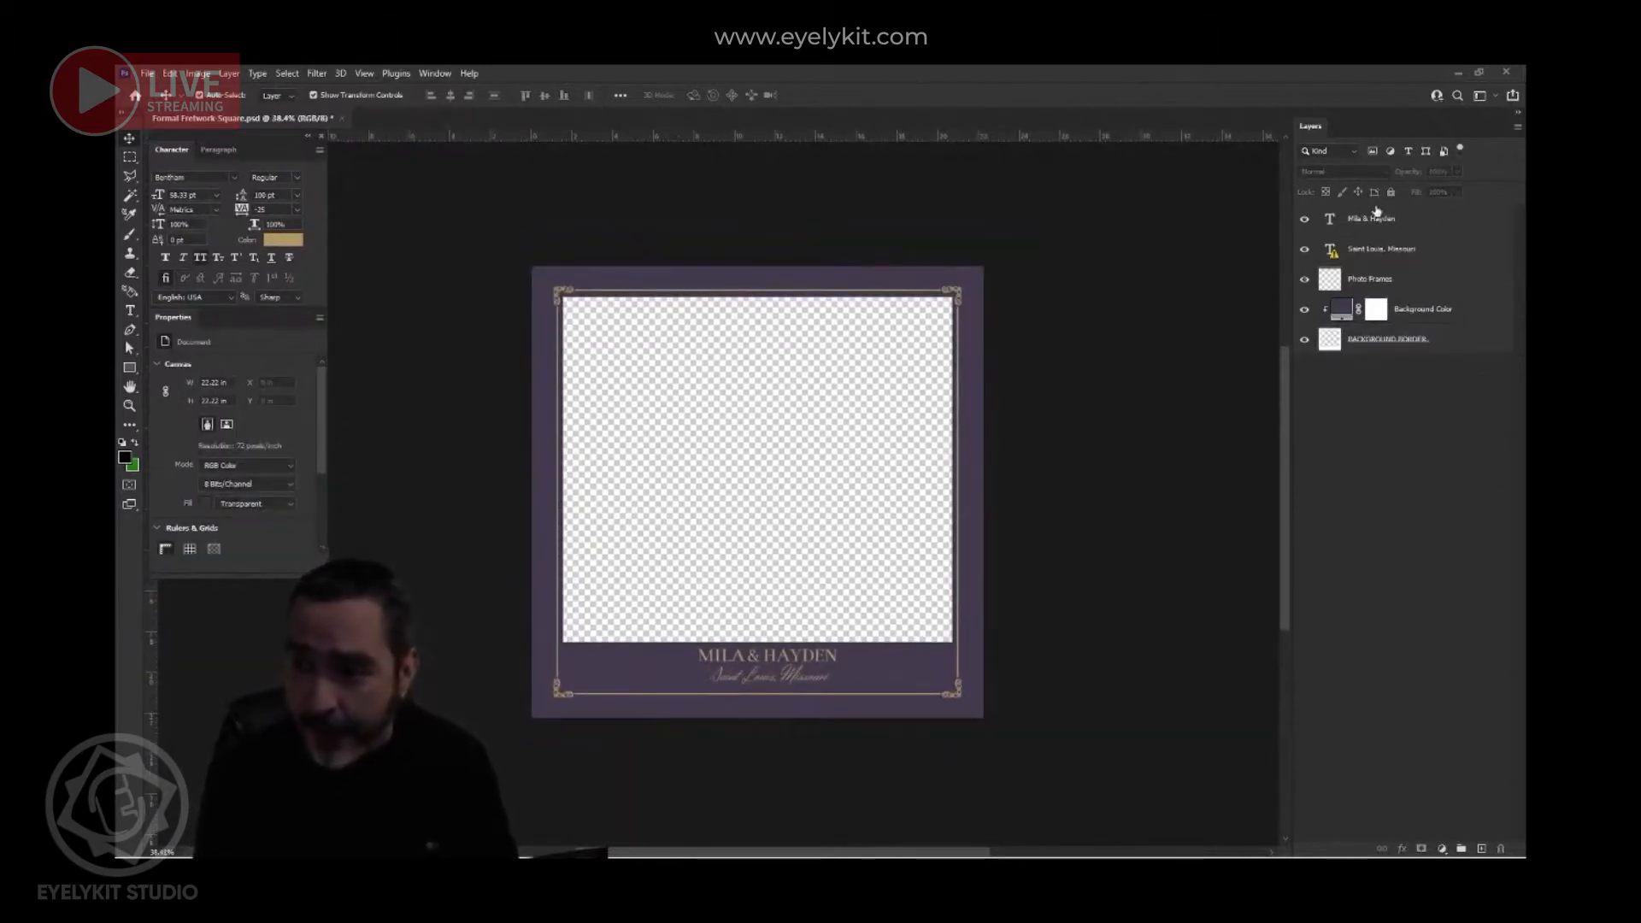
# - Change the font of the "Saint Louis, Missouri" text layer to Adobe Naskh Medium
pyautogui.click(1442, 225)
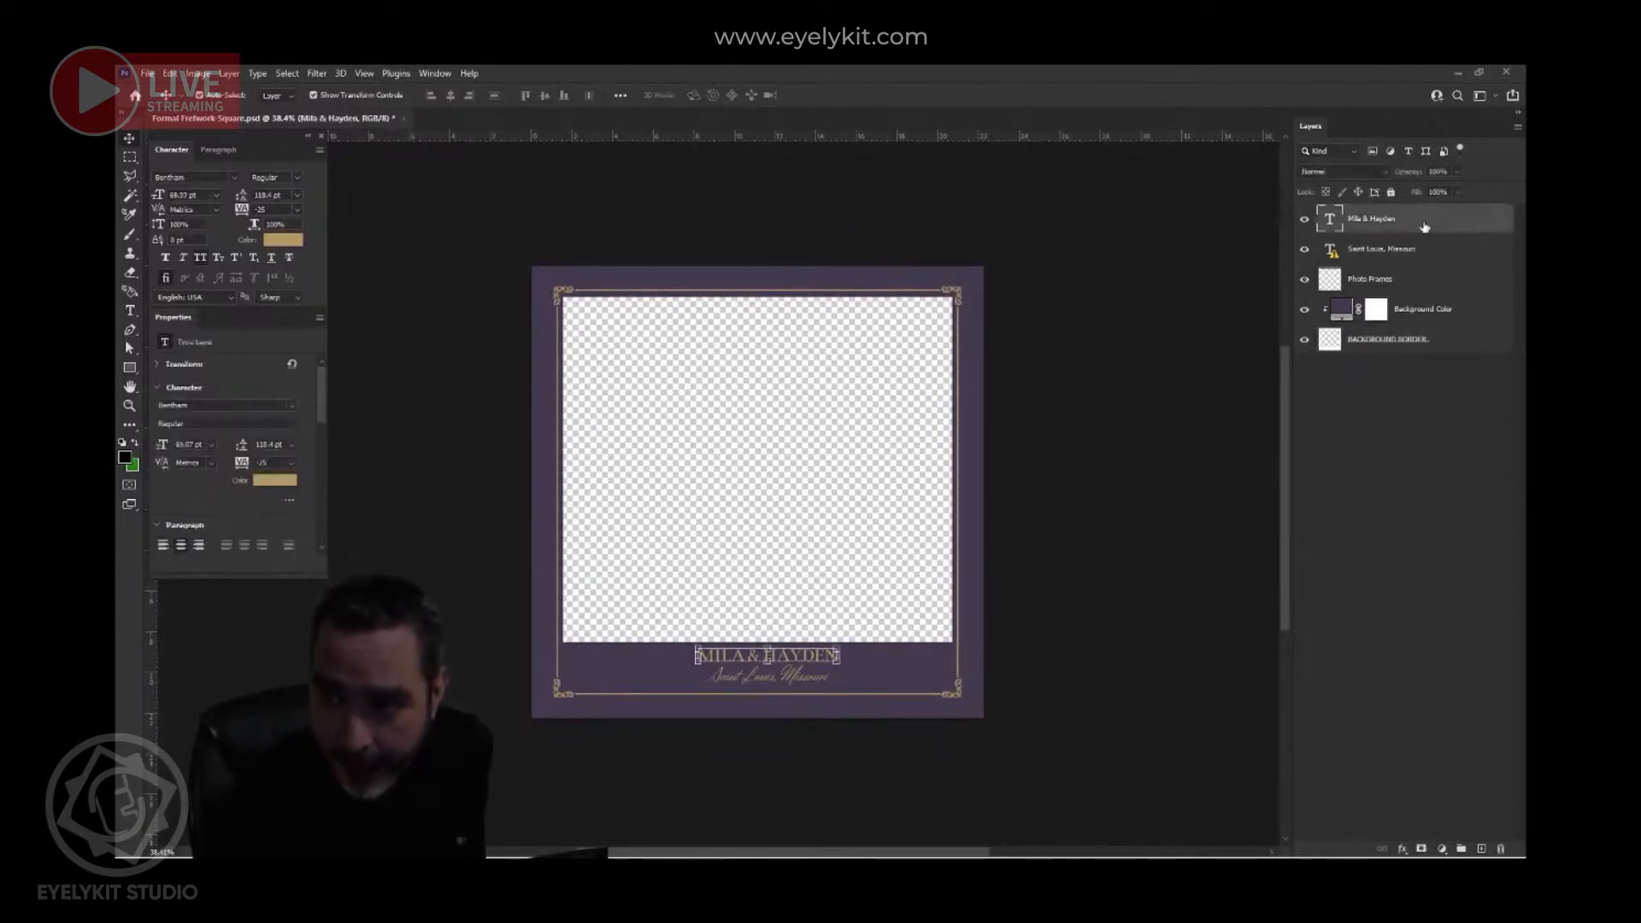
pyautogui.click(1444, 251)
pyautogui.click(1452, 227)
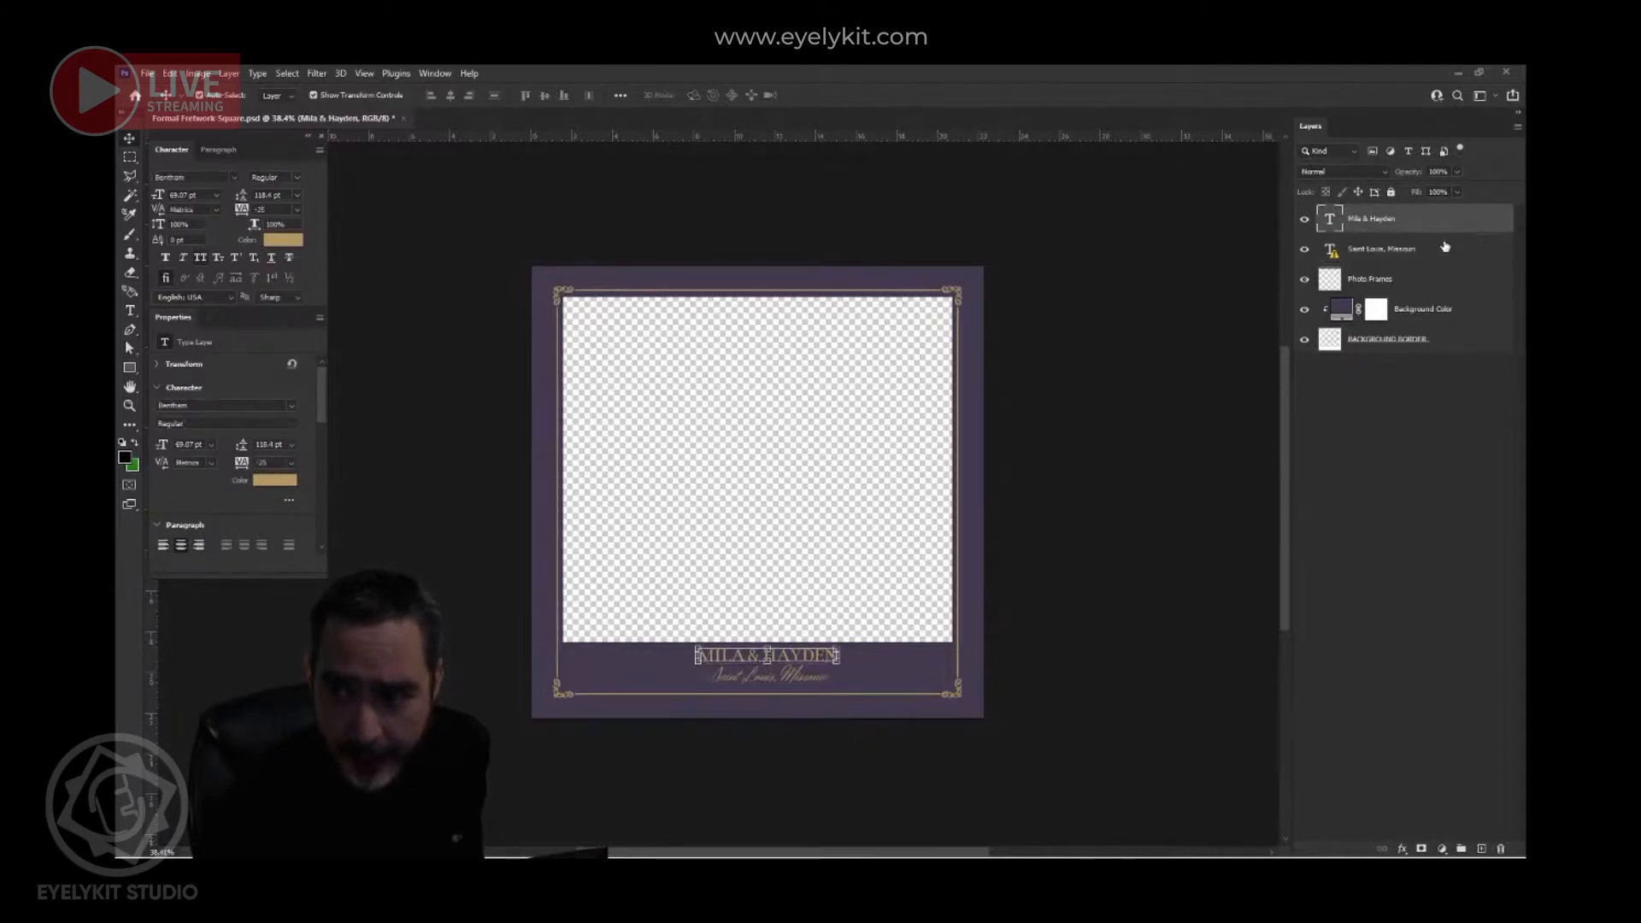
pyautogui.click(1443, 253)
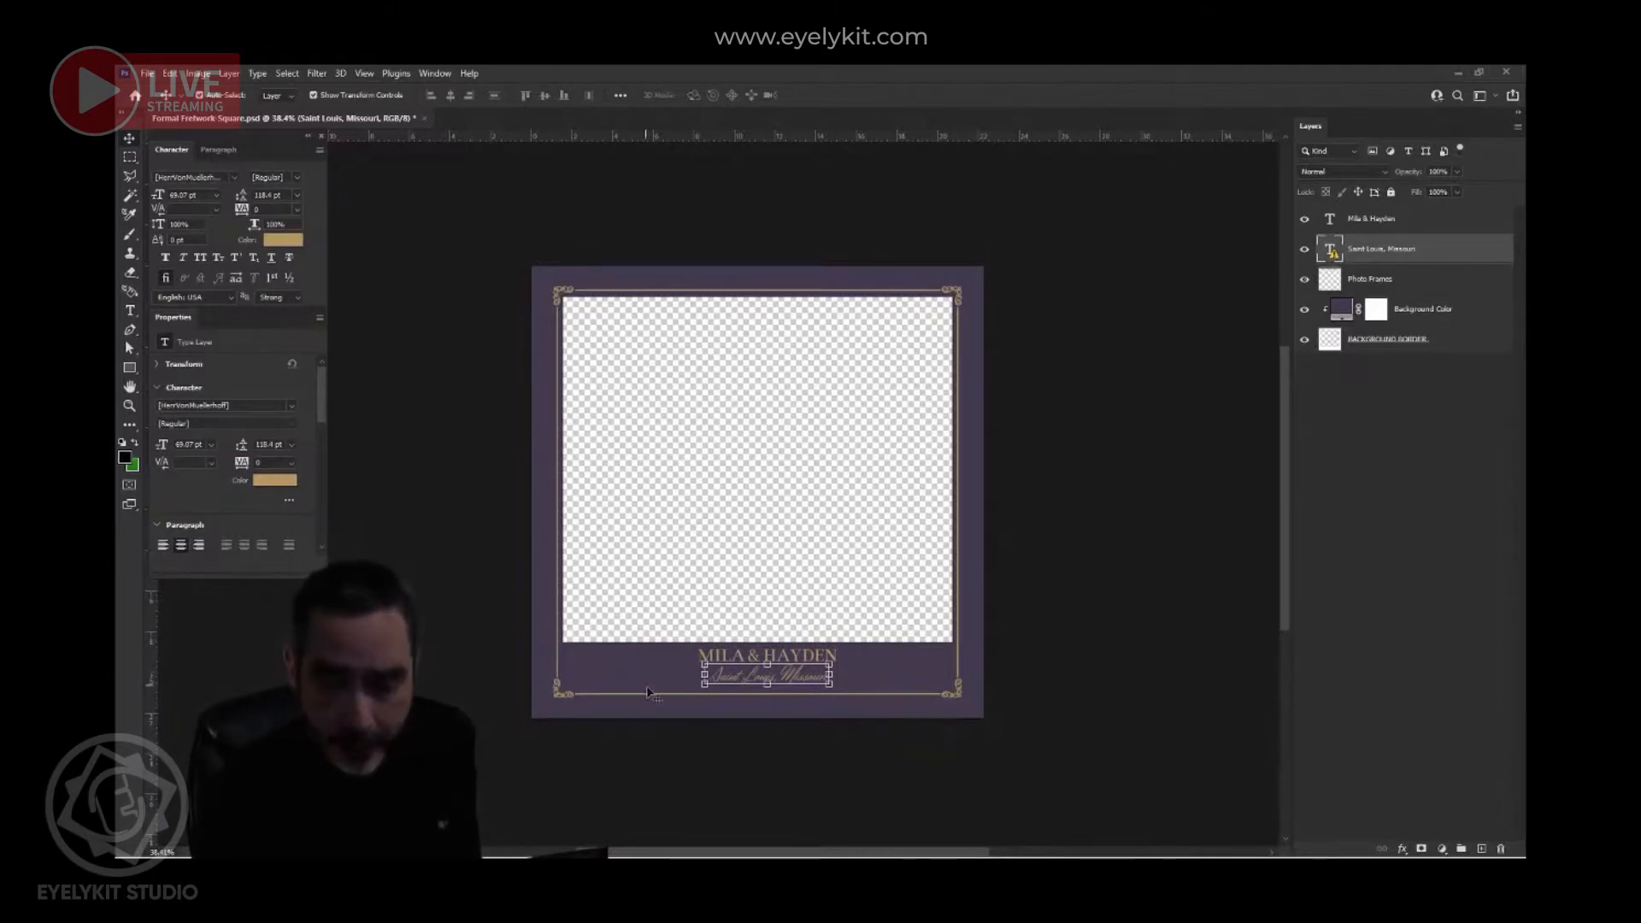
pyautogui.scroll(3, 782, 685)
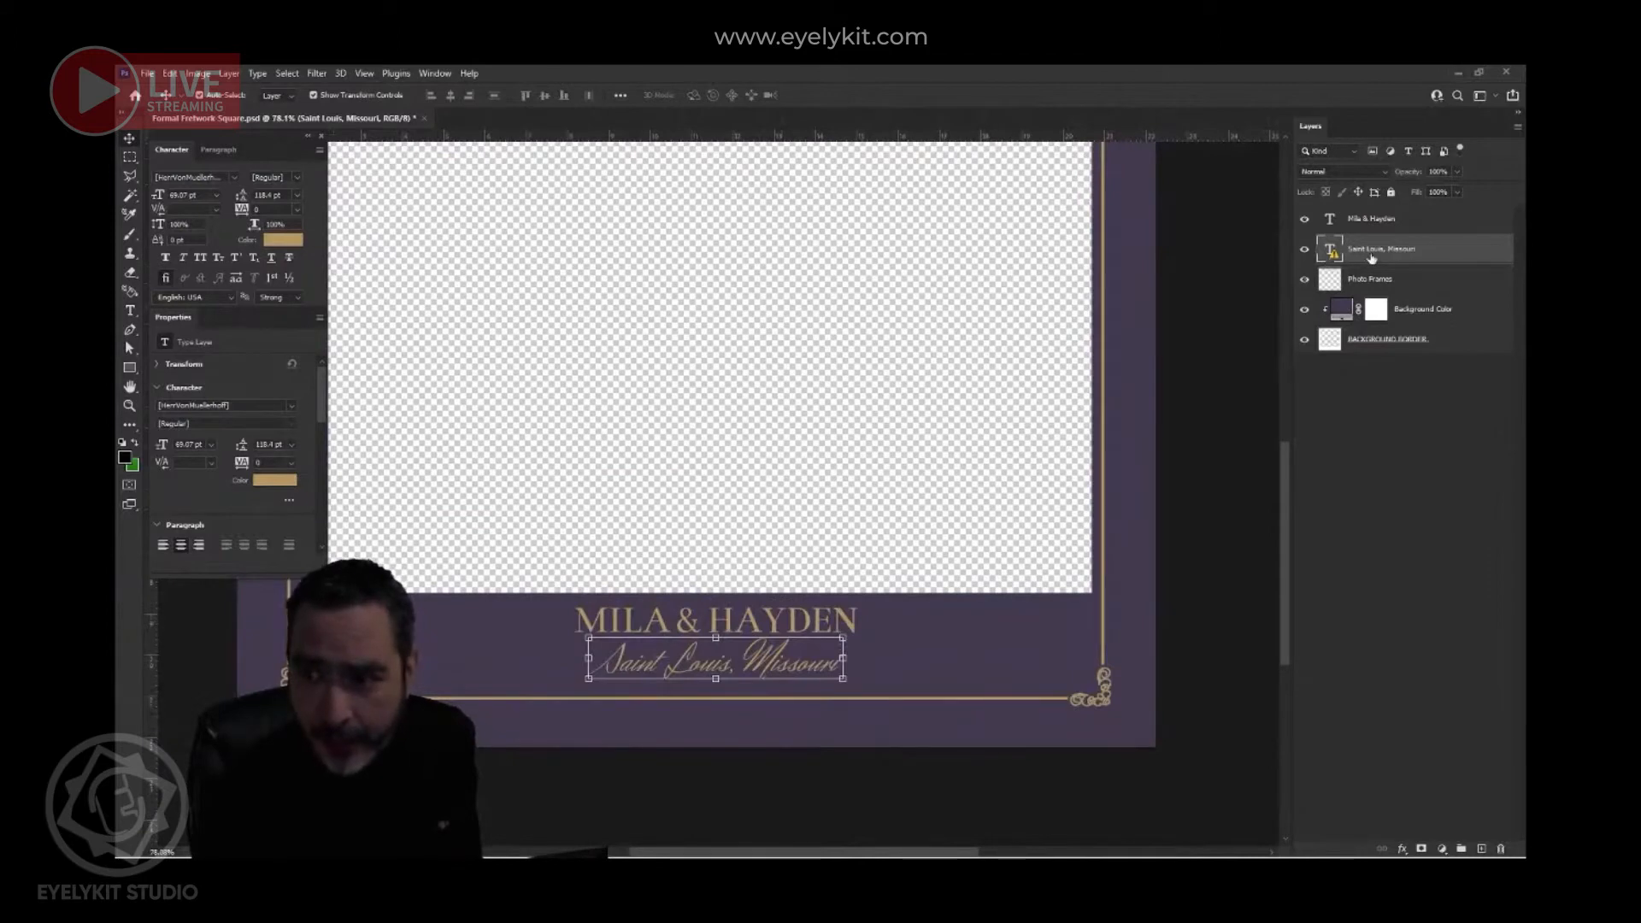
pyautogui.click(232, 177)
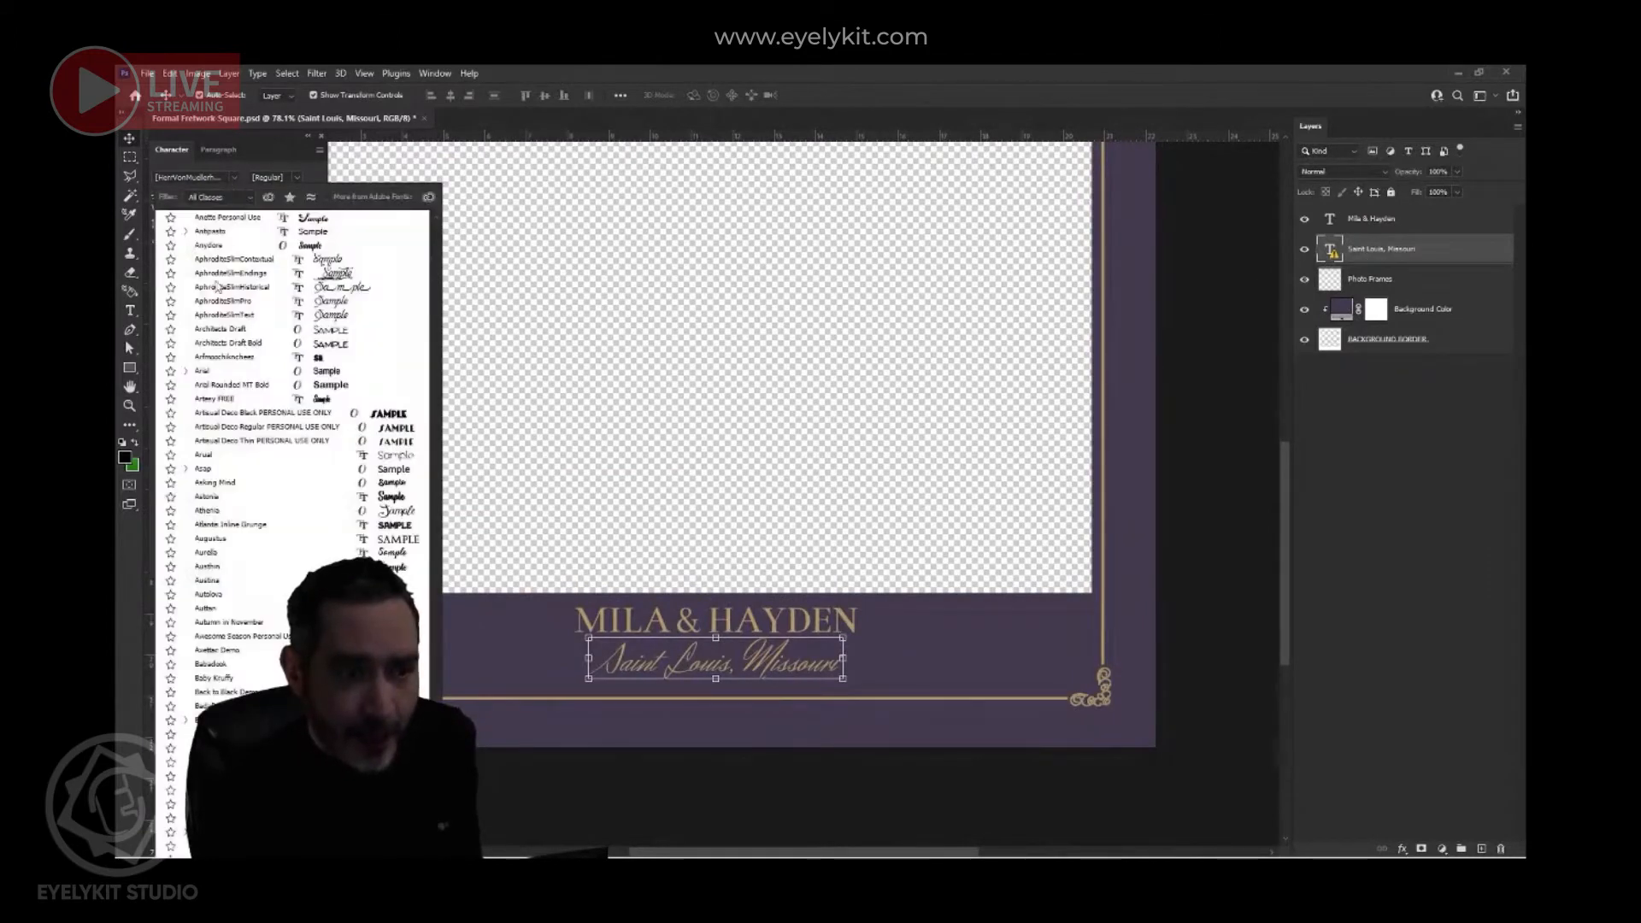
pyautogui.scroll(-20, 209, 476)
pyautogui.click(214, 464)
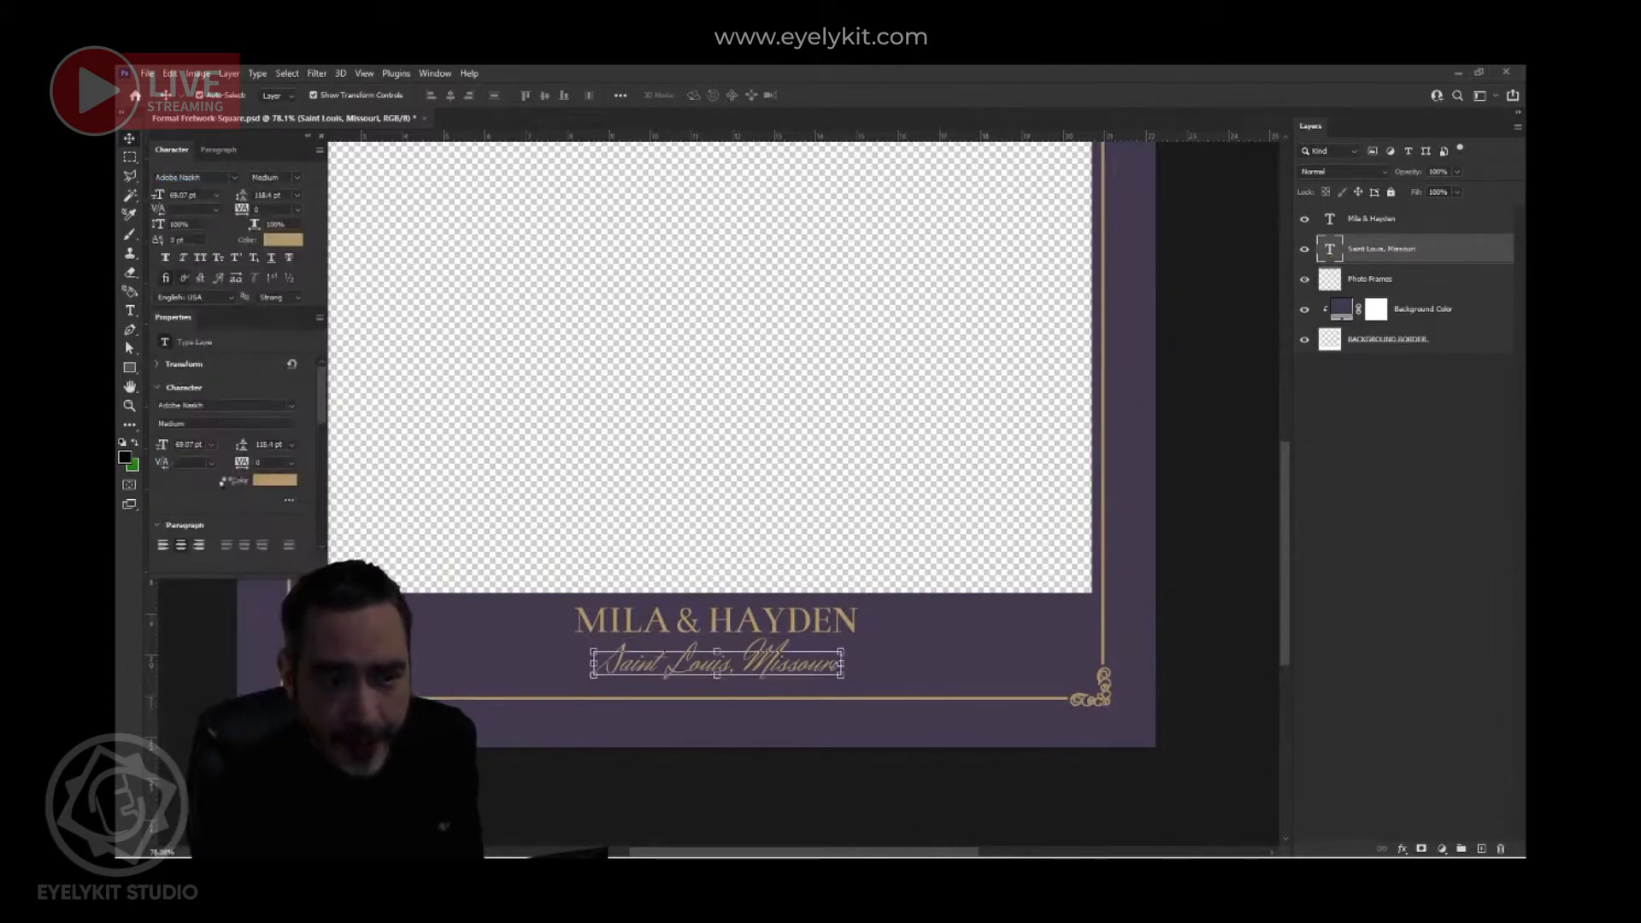
pyautogui.scroll(-3, 670, 645)
pyautogui.click(716, 704)
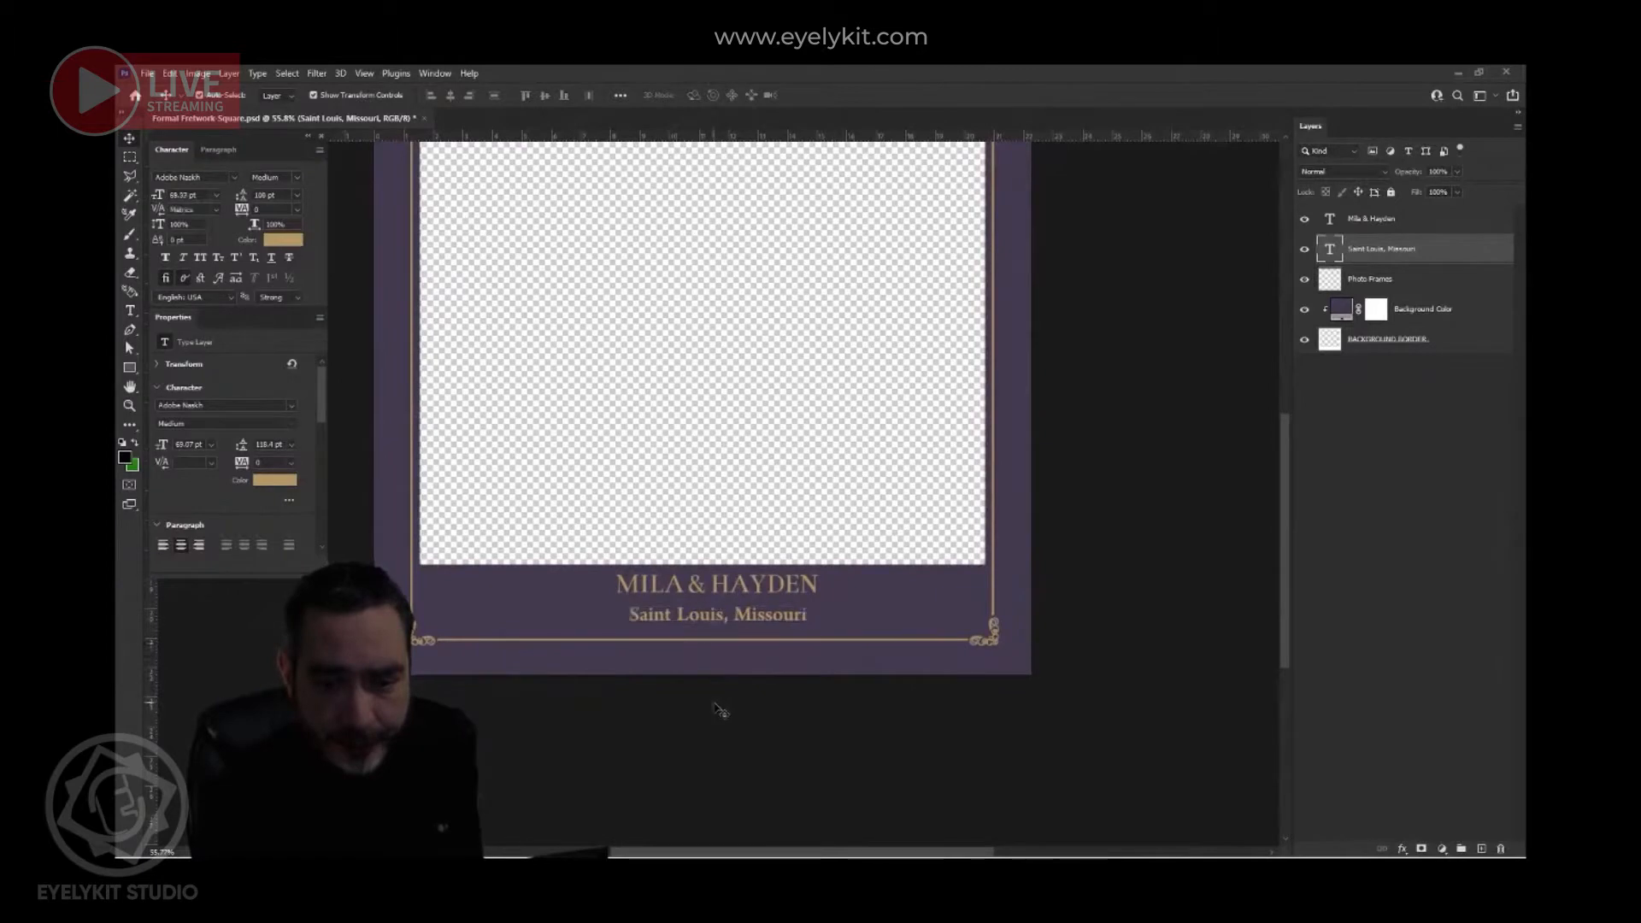
pyautogui.scroll(-3, 740, 603)
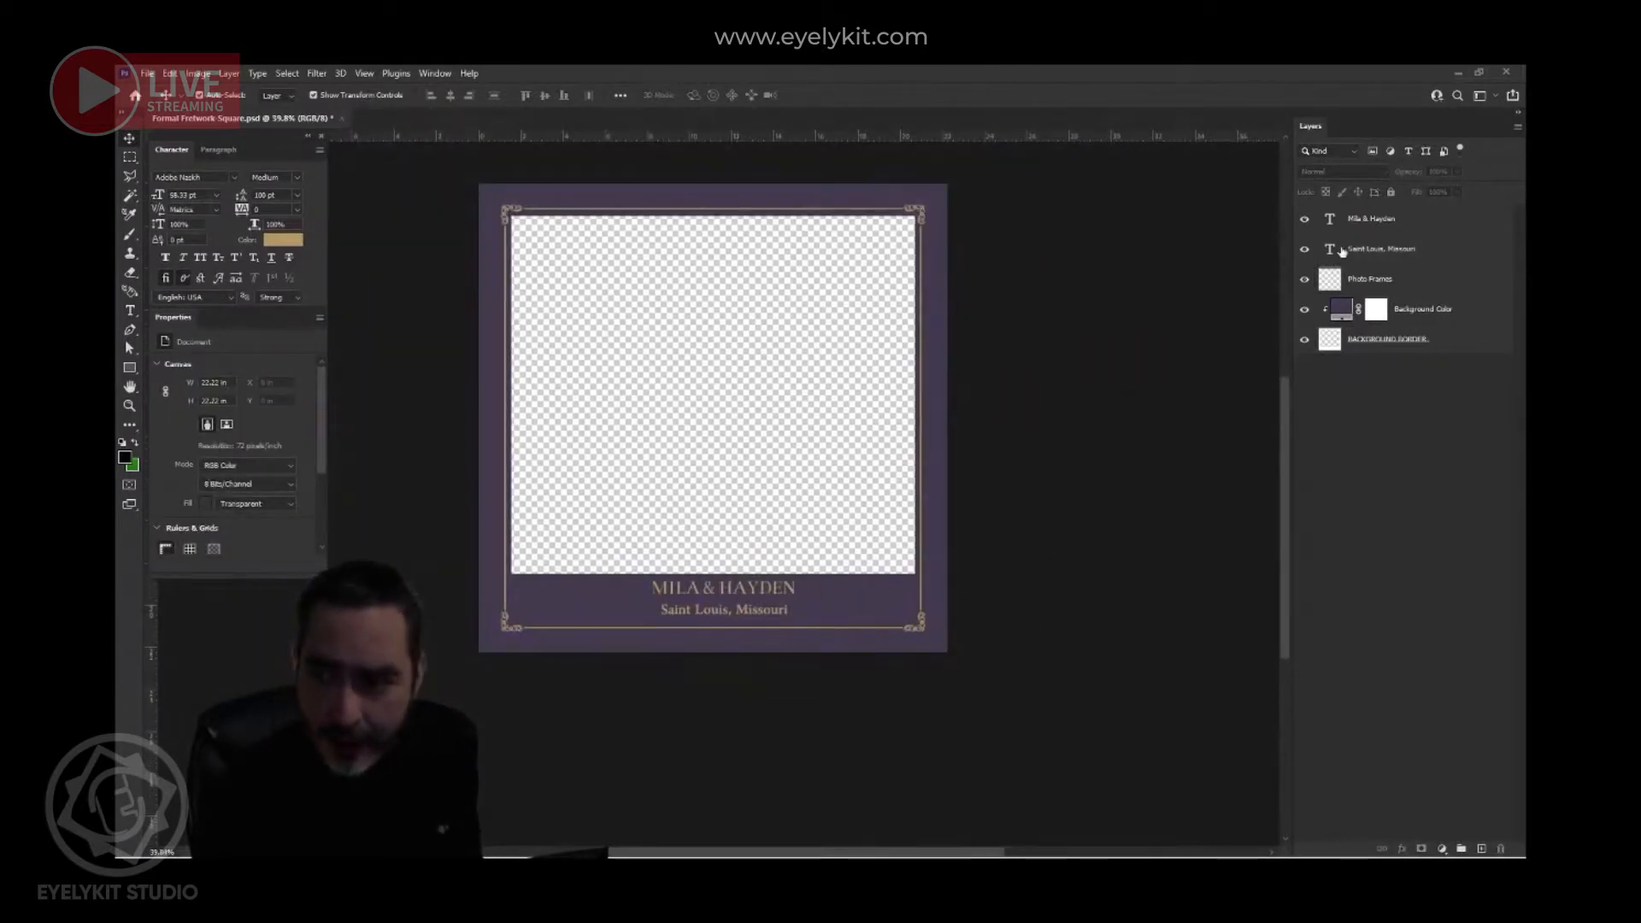
# - Toggle the Photo Frames layer's visibility and examine the gold border line and its ornamental corner
pyautogui.click(1412, 289)
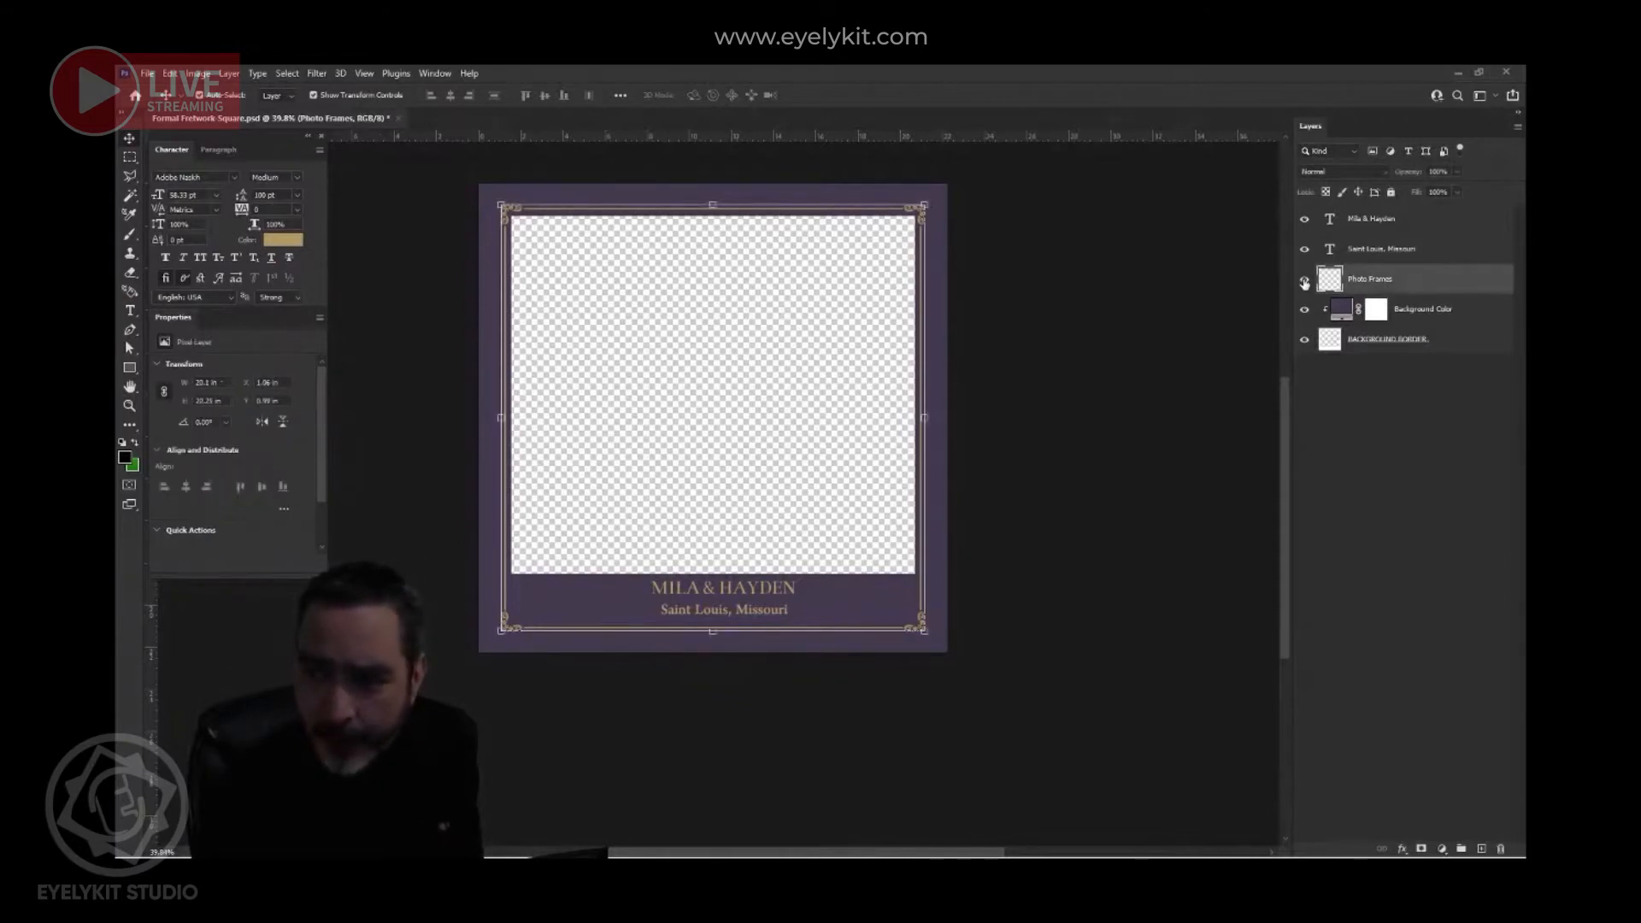
pyautogui.click(1305, 284)
pyautogui.click(1304, 284)
pyautogui.click(1304, 284)
pyautogui.click(1305, 284)
pyautogui.scroll(5, 921, 226)
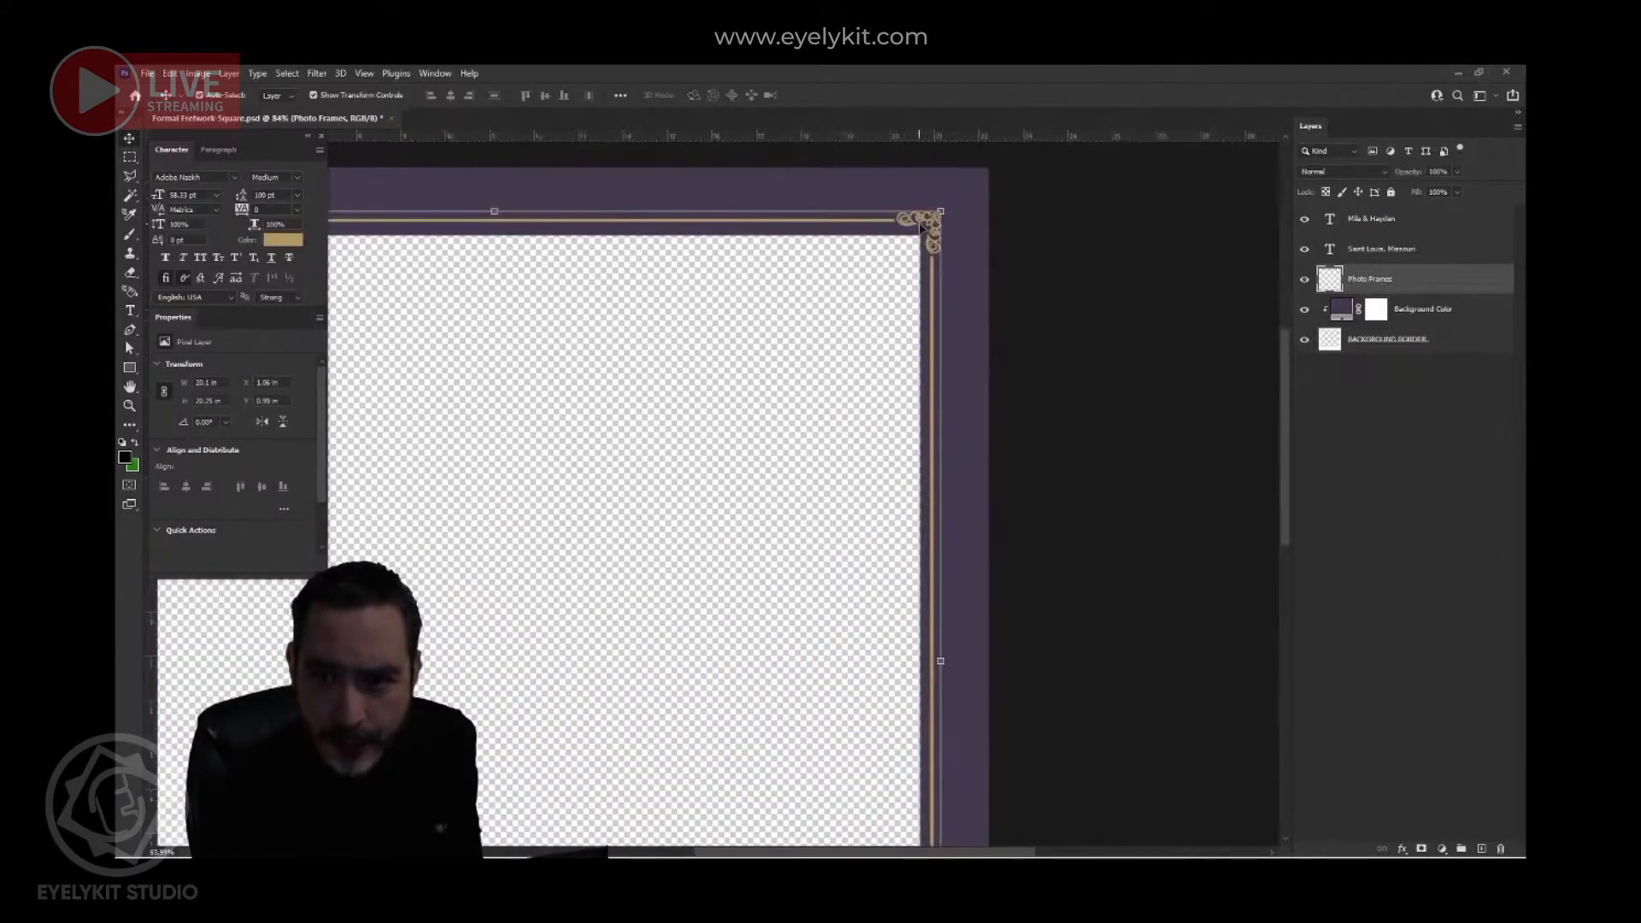
pyautogui.moveTo(878, 224)
pyautogui.mouseDown()
pyautogui.moveTo(770, 261)
pyautogui.moveTo(878, 224)
pyautogui.mouseUp()
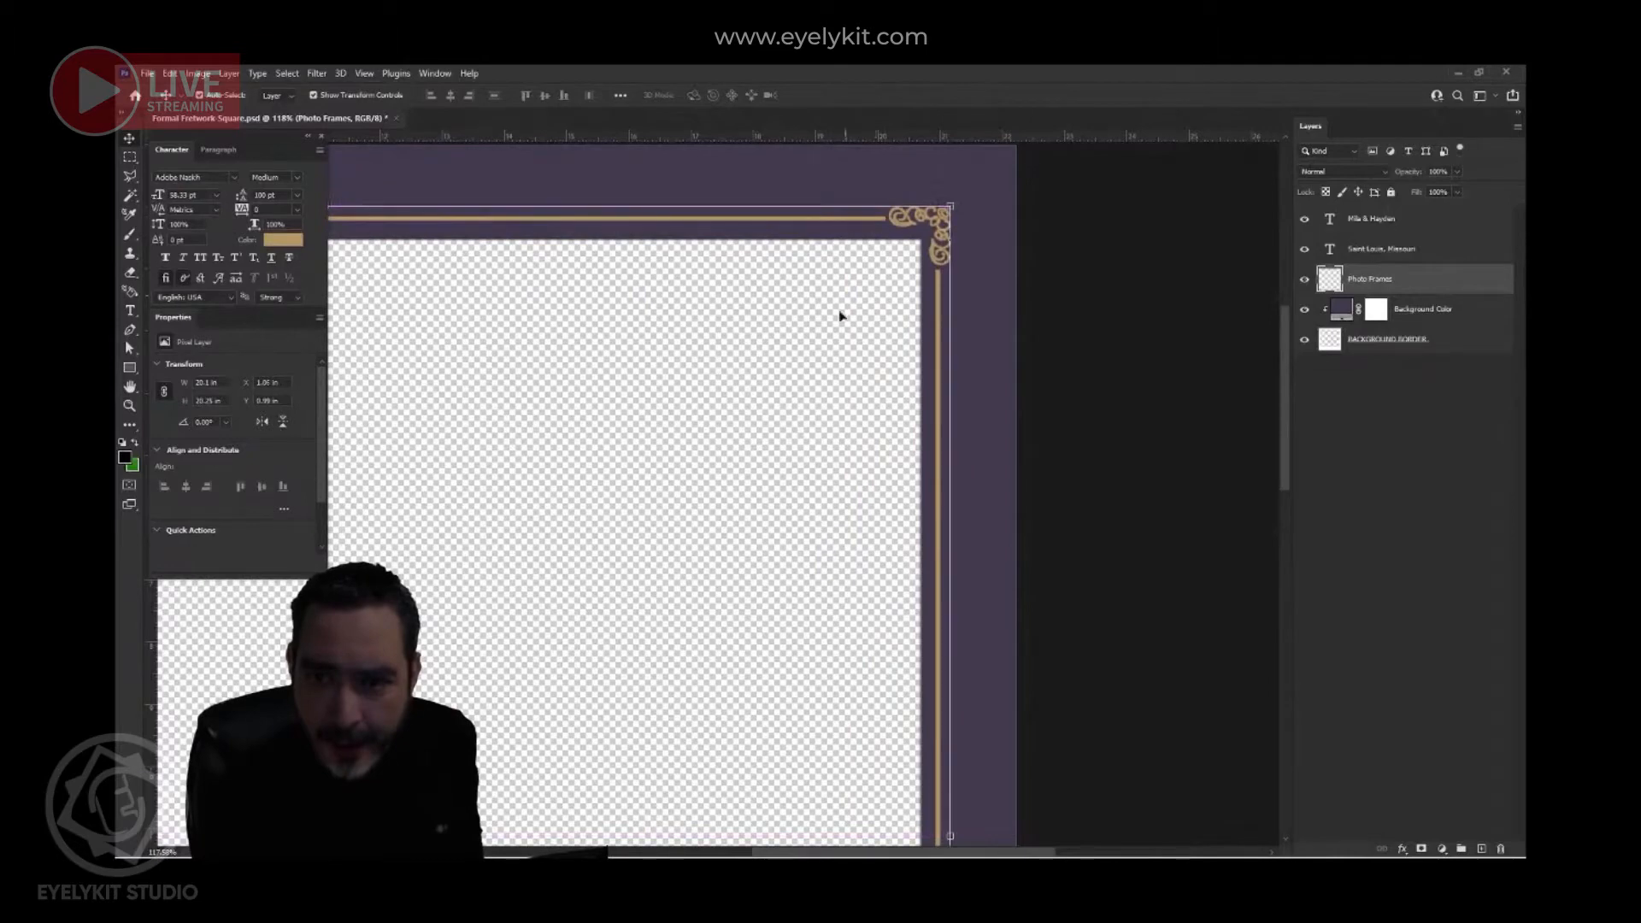
pyautogui.scroll(-5, 846, 305)
pyautogui.scroll(2, 670, 571)
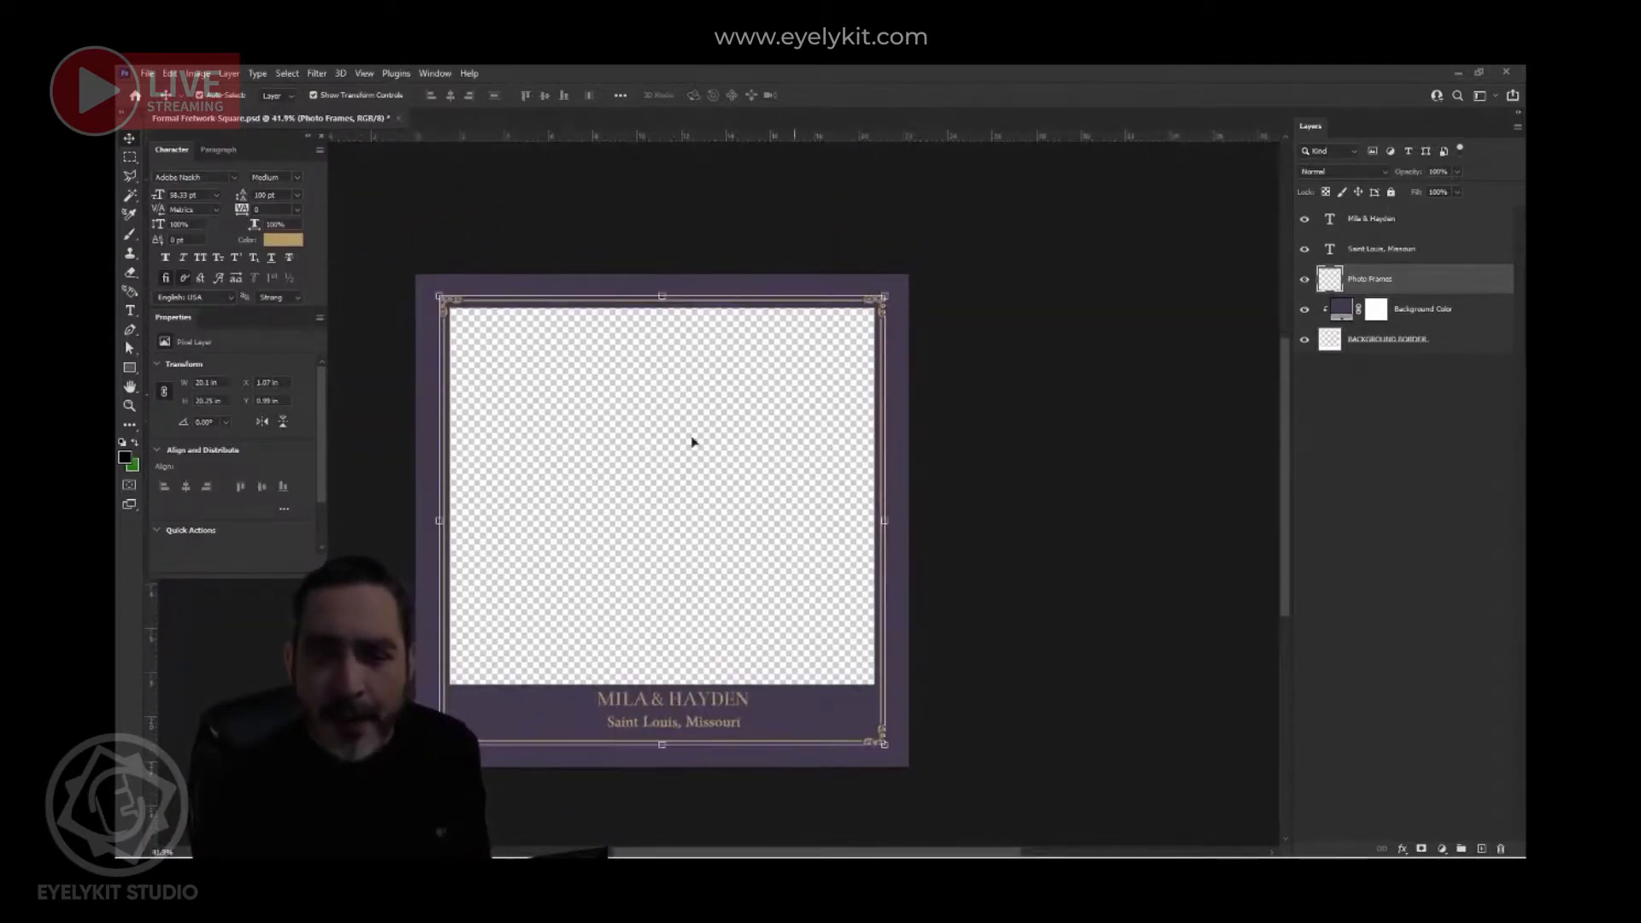
pyautogui.scroll(-2, 642, 598)
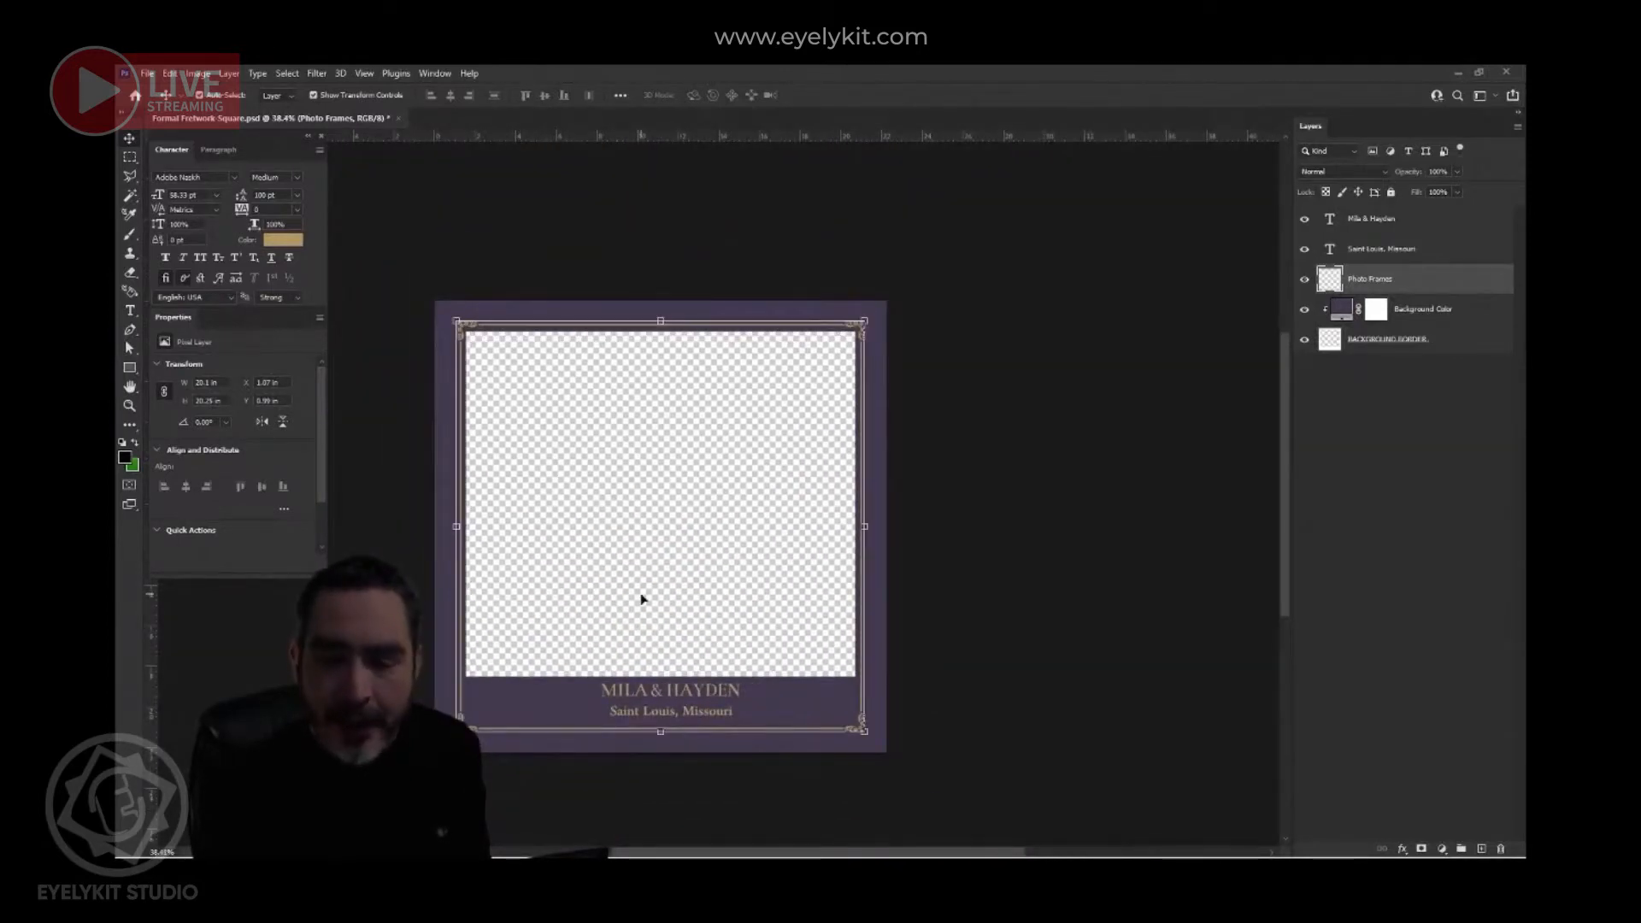
pyautogui.scroll(-1, 643, 600)
pyautogui.scroll(2, 643, 599)
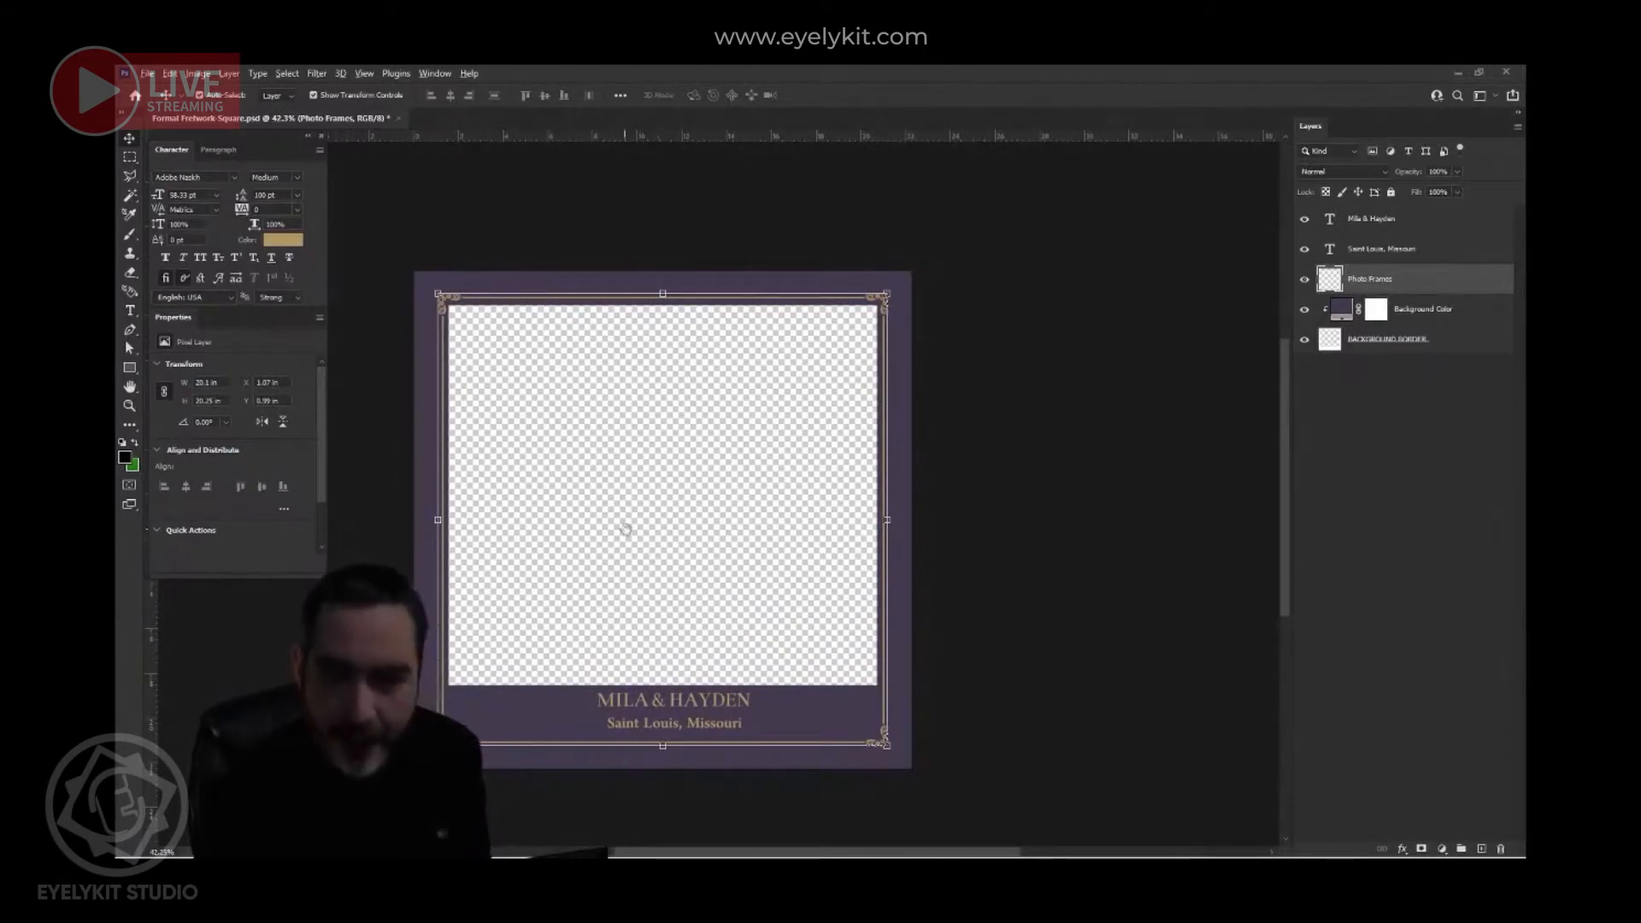
pyautogui.moveTo(693, 477)
pyautogui.mouseDown()
pyautogui.moveTo(684, 547)
pyautogui.moveTo(855, 359)
pyautogui.moveTo(906, 453)
pyautogui.moveTo(855, 418)
pyautogui.moveTo(697, 447)
pyautogui.mouseUp()
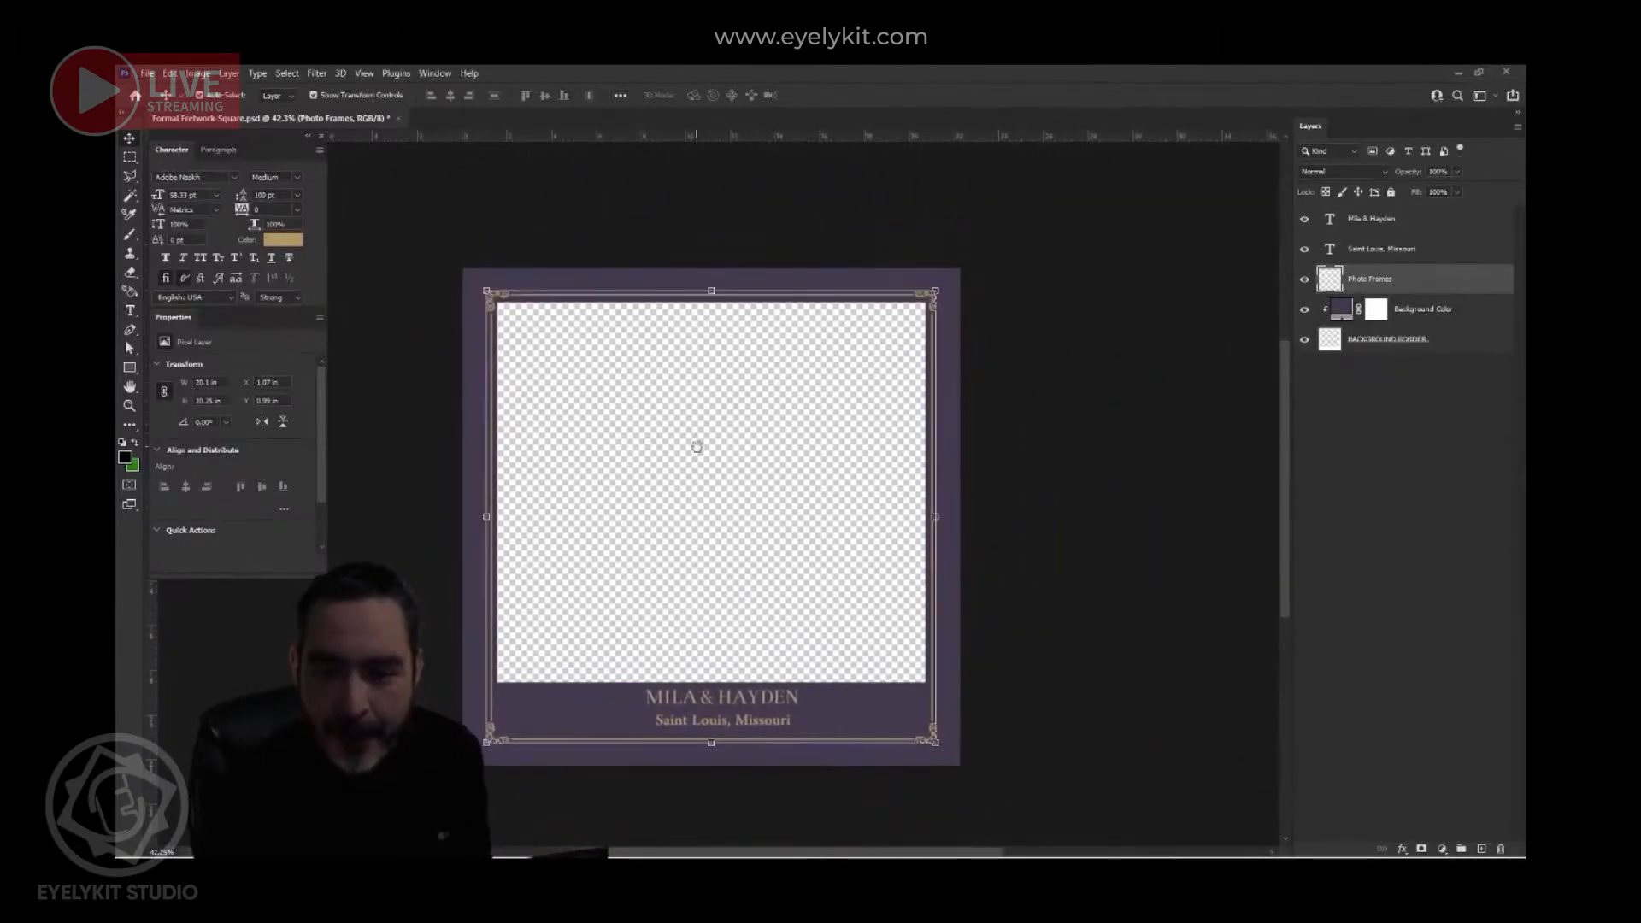
pyautogui.scroll(-2, 722, 533)
pyautogui.scroll(3, 723, 532)
pyautogui.scroll(-3, 721, 533)
pyautogui.moveTo(722, 522)
pyautogui.mouseDown()
pyautogui.moveTo(746, 547)
pyautogui.moveTo(713, 509)
pyautogui.mouseUp()
pyautogui.scroll(2, 725, 597)
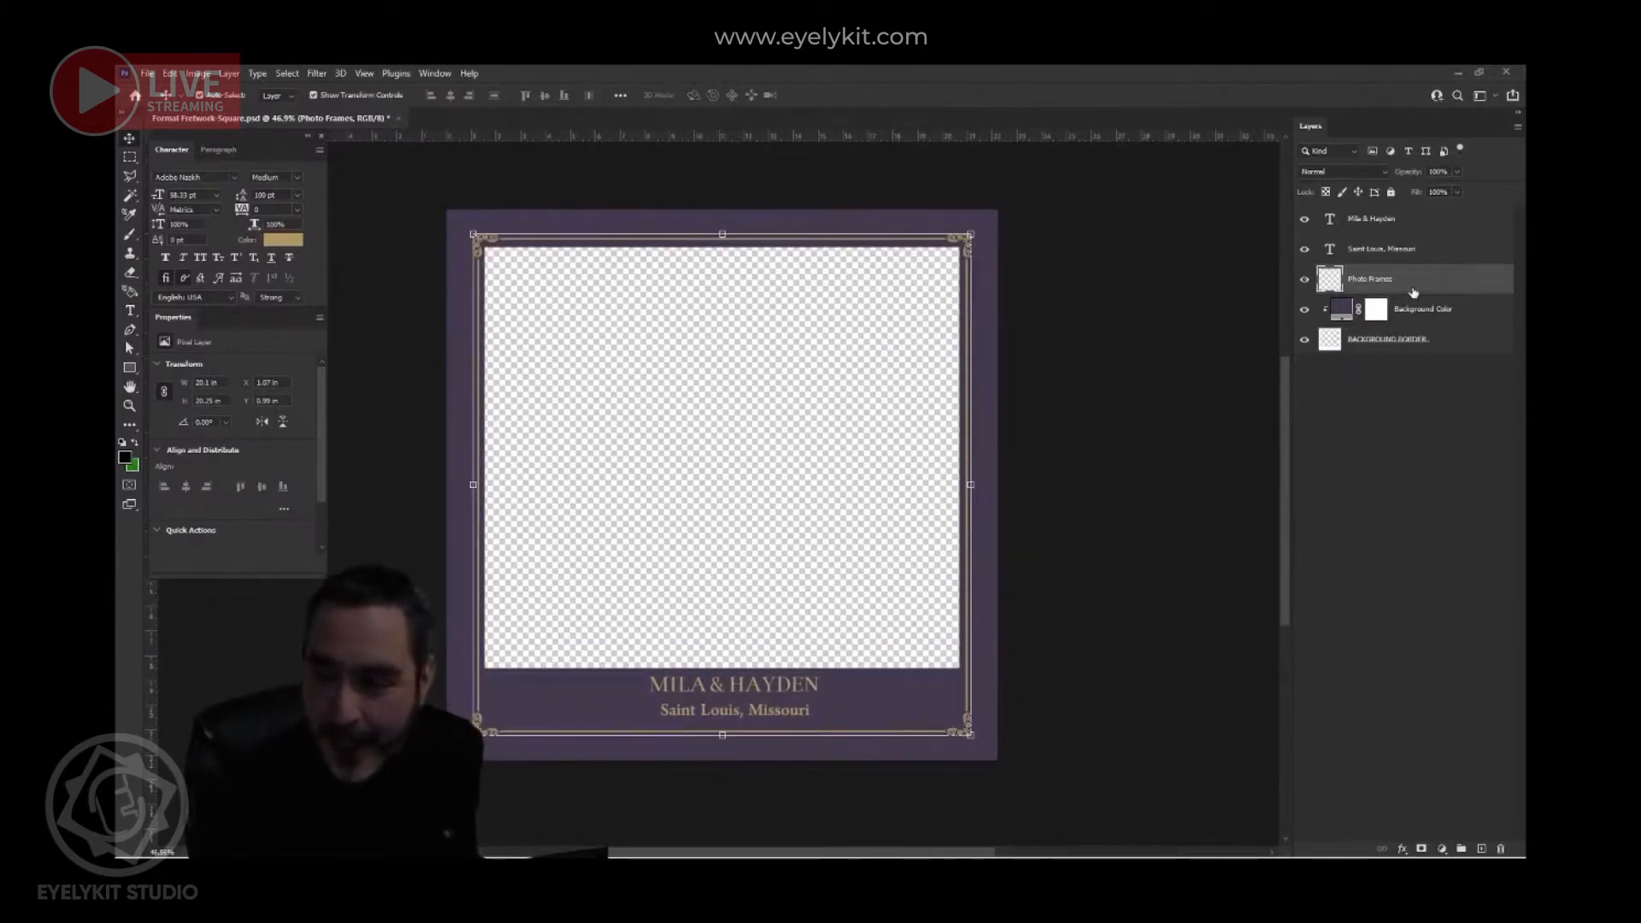
# - Inspect the Background Color layer and toggle the BACKGROUND BORDER layer's visibility to examine what each one contributes
pyautogui.click(1482, 318)
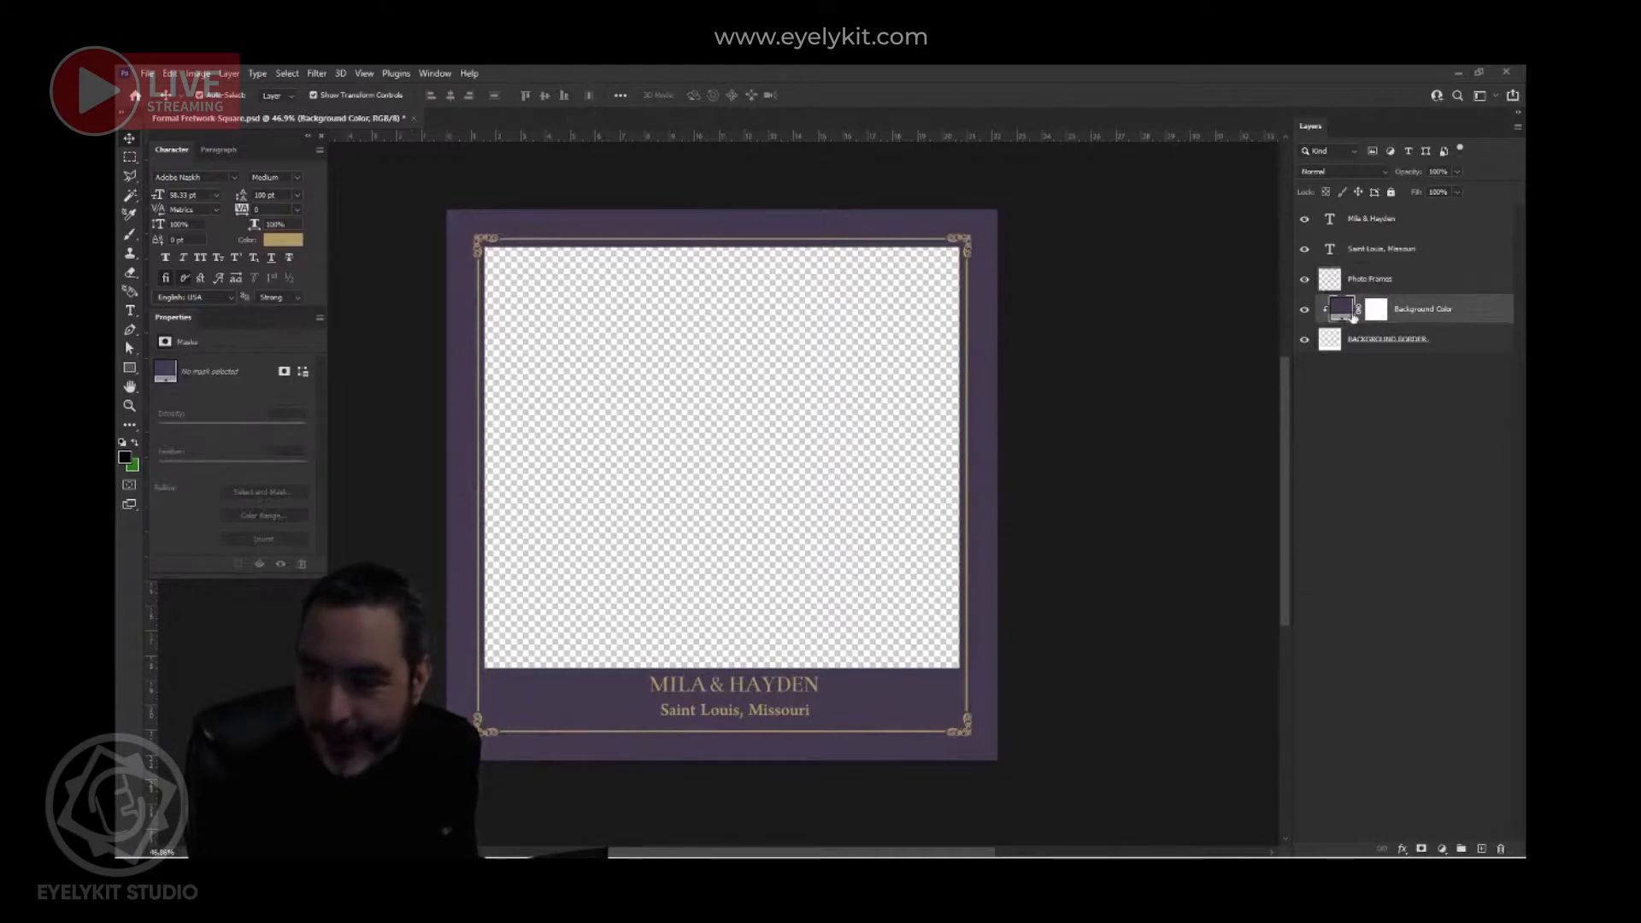
pyautogui.click(1461, 342)
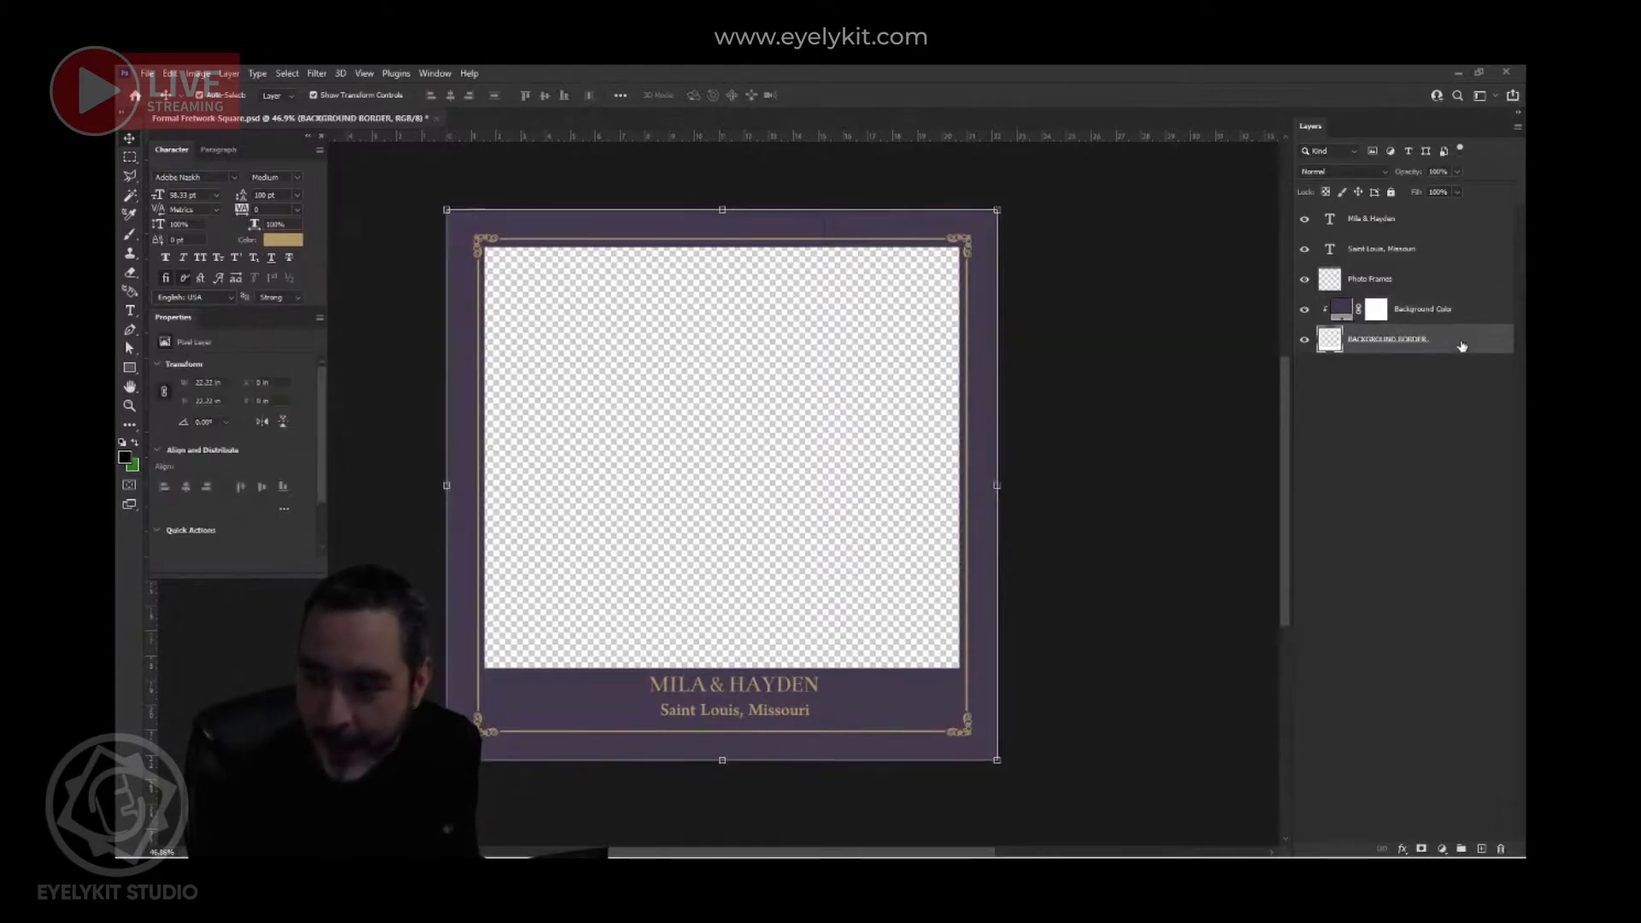
pyautogui.click(1304, 341)
pyautogui.click(1305, 341)
pyautogui.click(1305, 341)
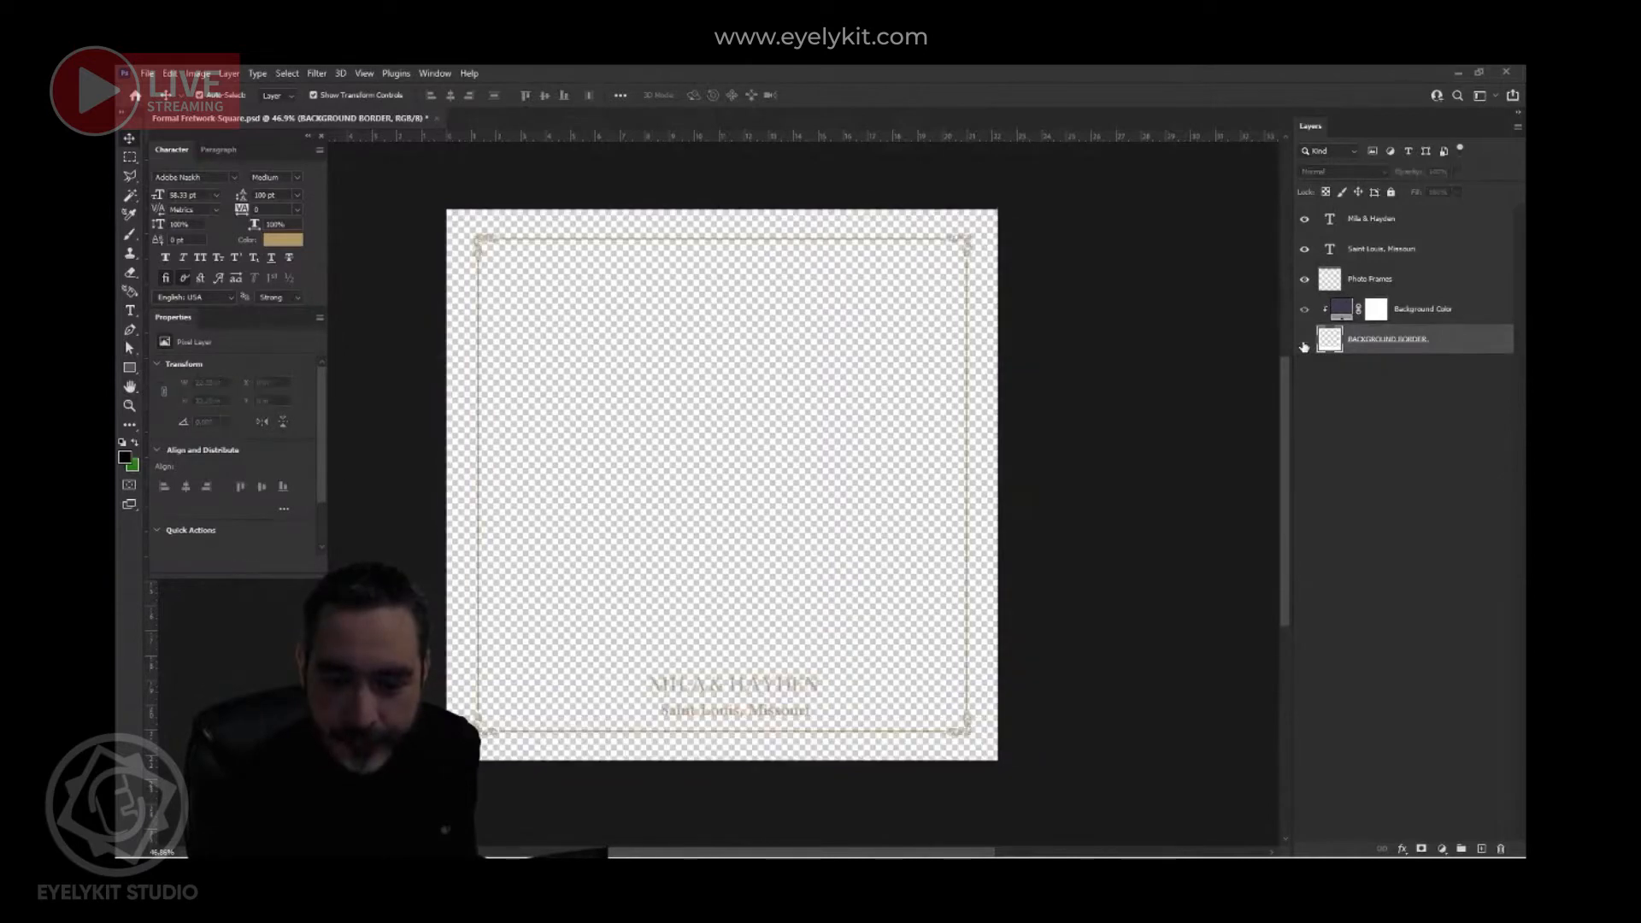
pyautogui.click(1304, 341)
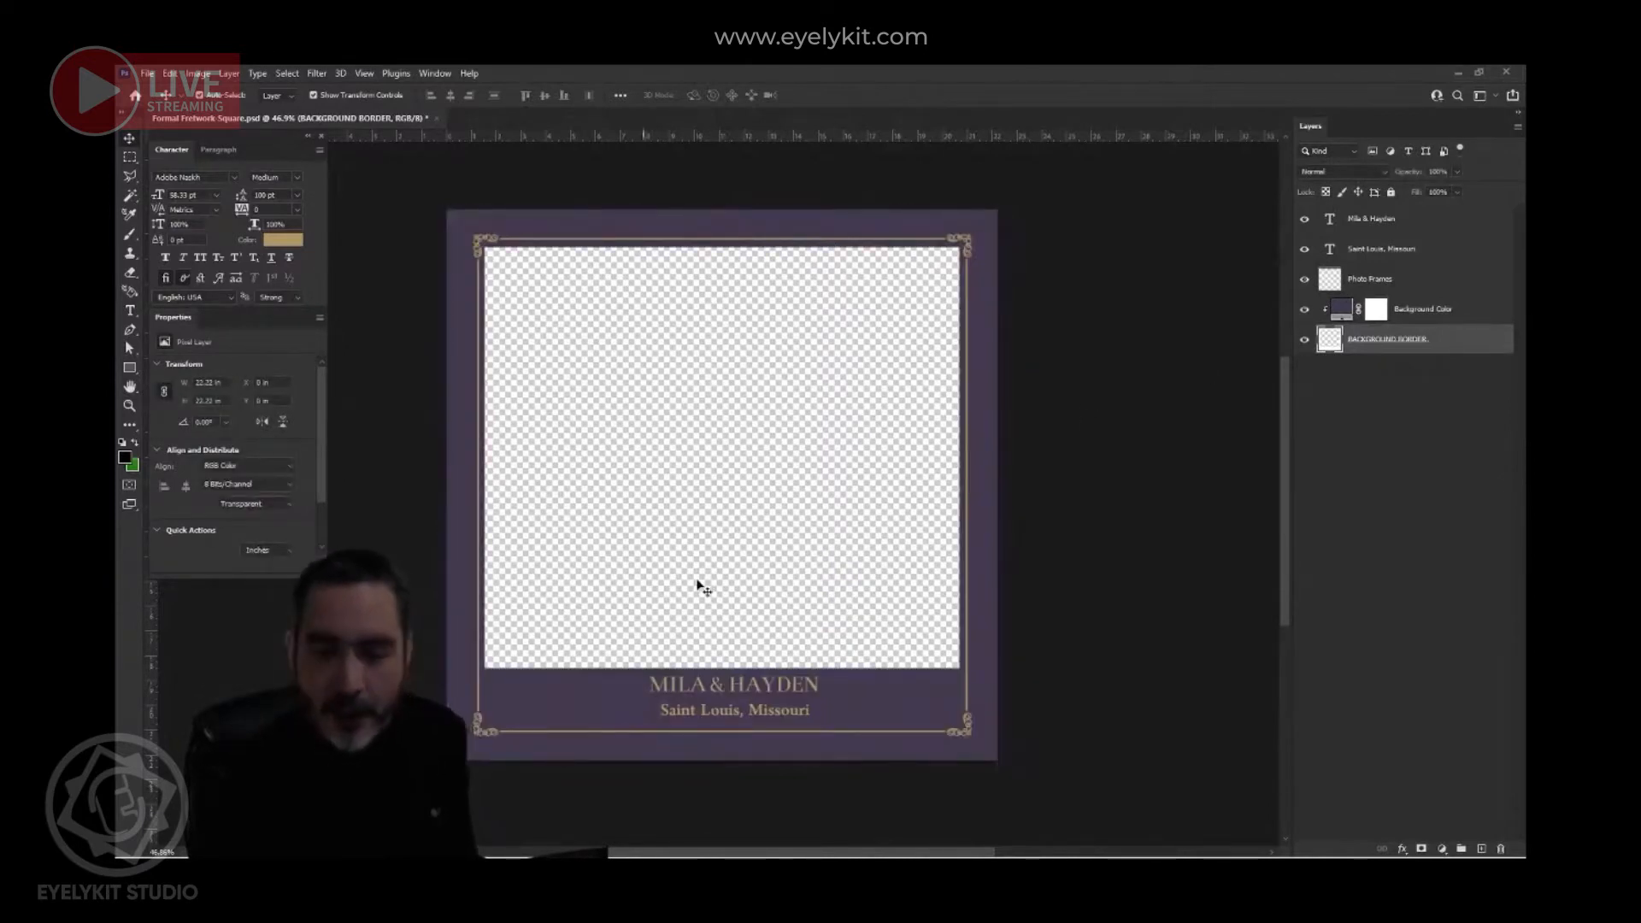
pyautogui.click(1174, 487)
pyautogui.scroll(1, 1175, 487)
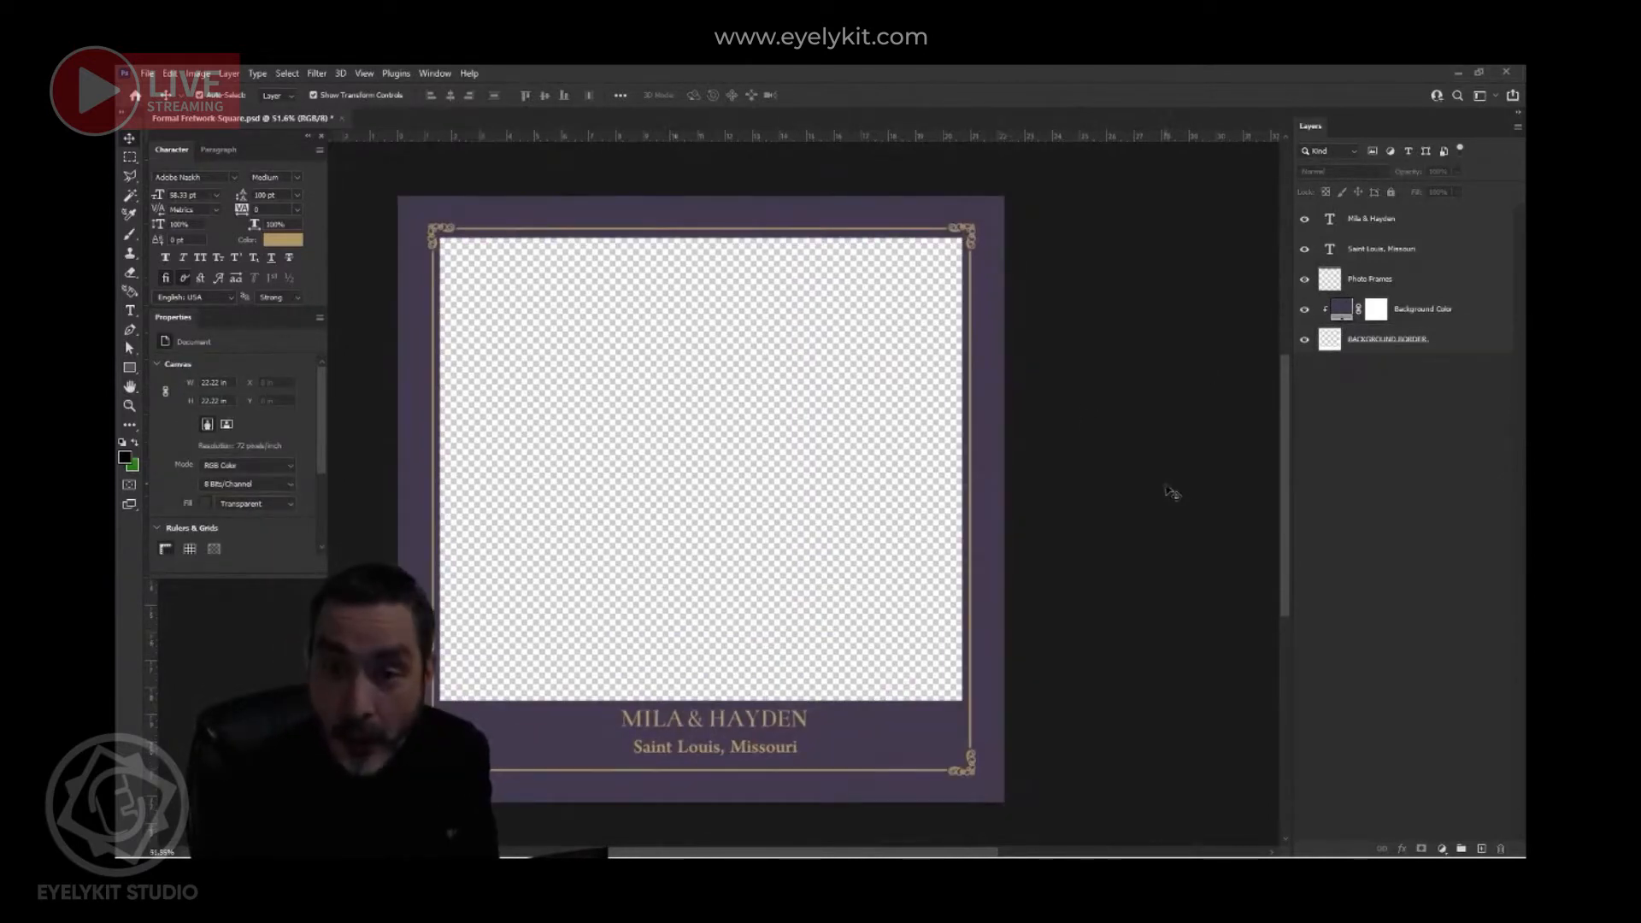
# - Create a new blank white document 6 in wide and 4 in high
pyautogui.click(147, 73)
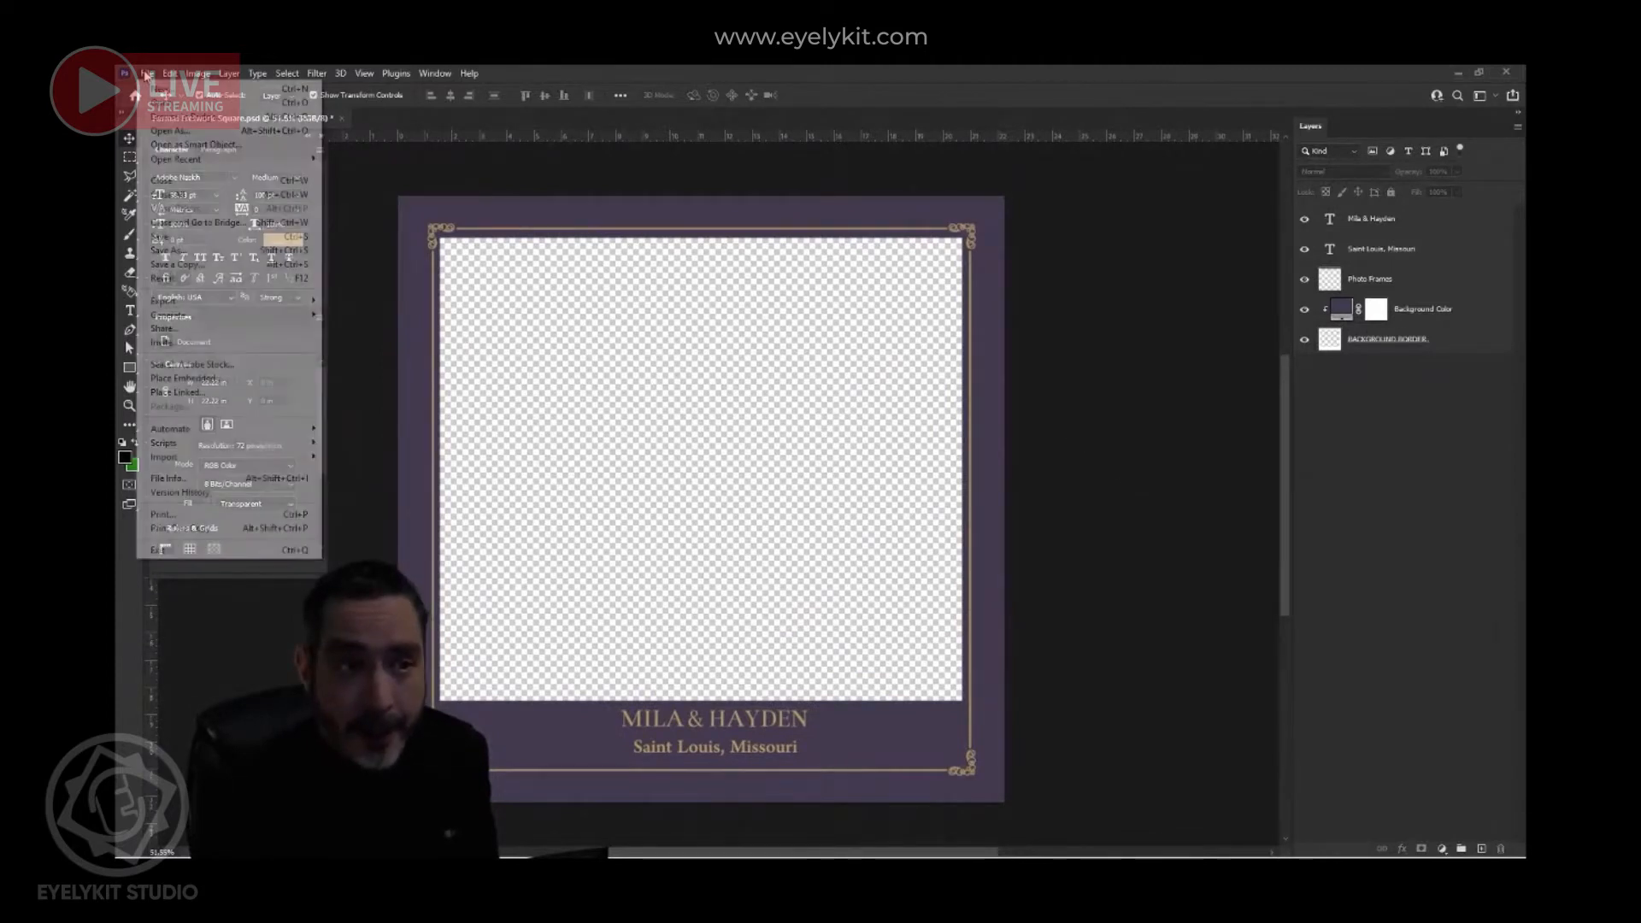
pyautogui.click(159, 85)
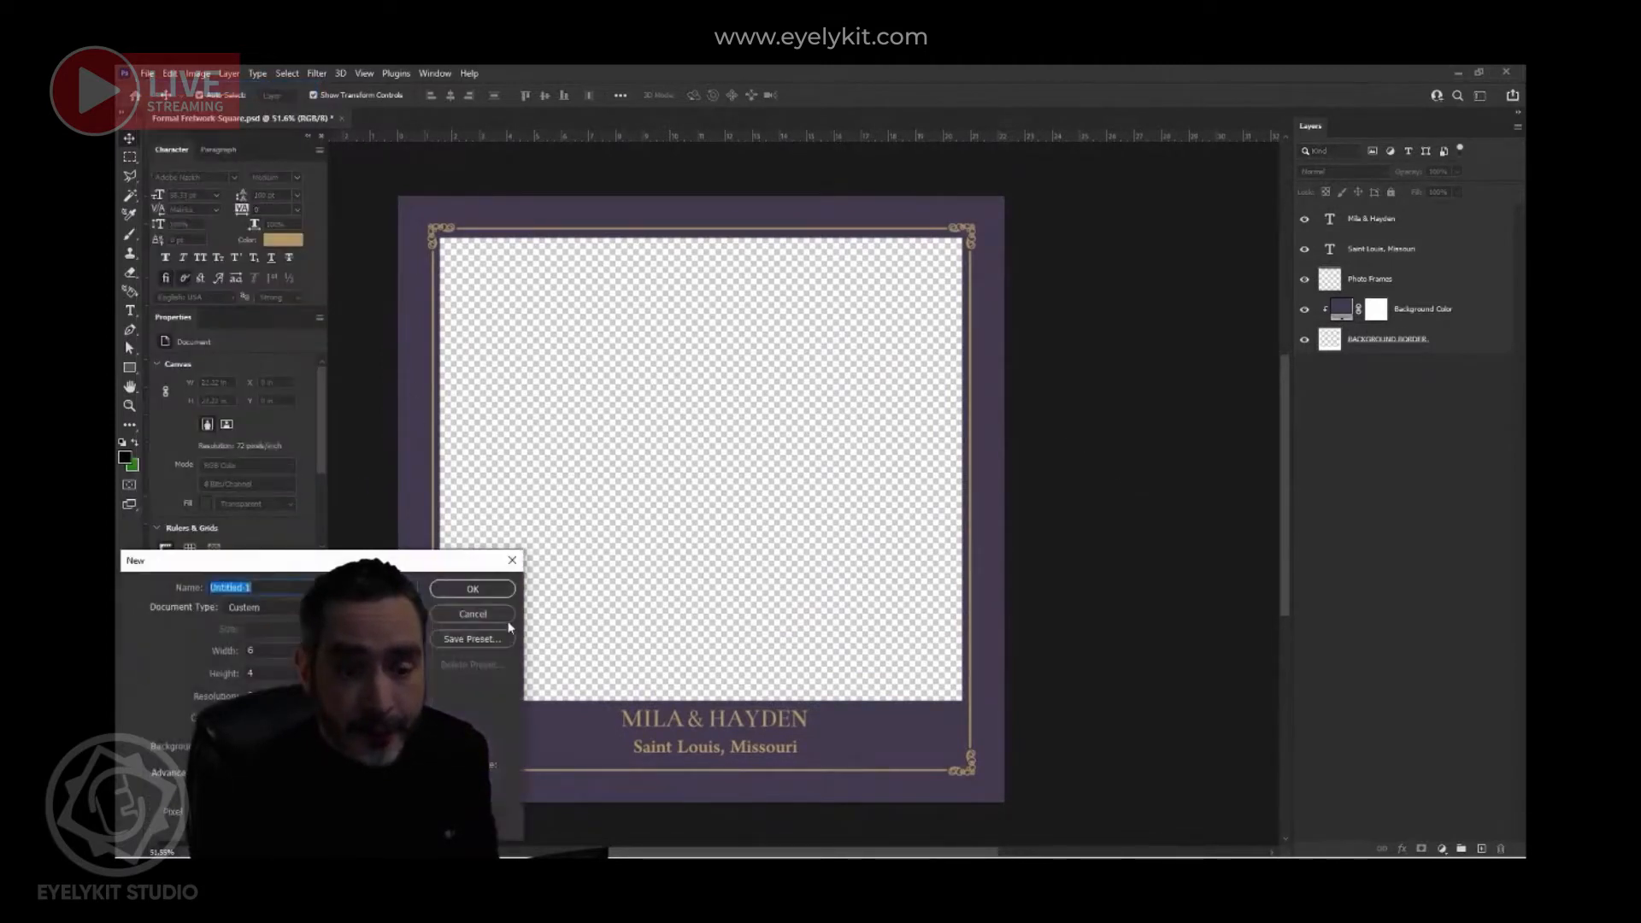
pyautogui.click(489, 596)
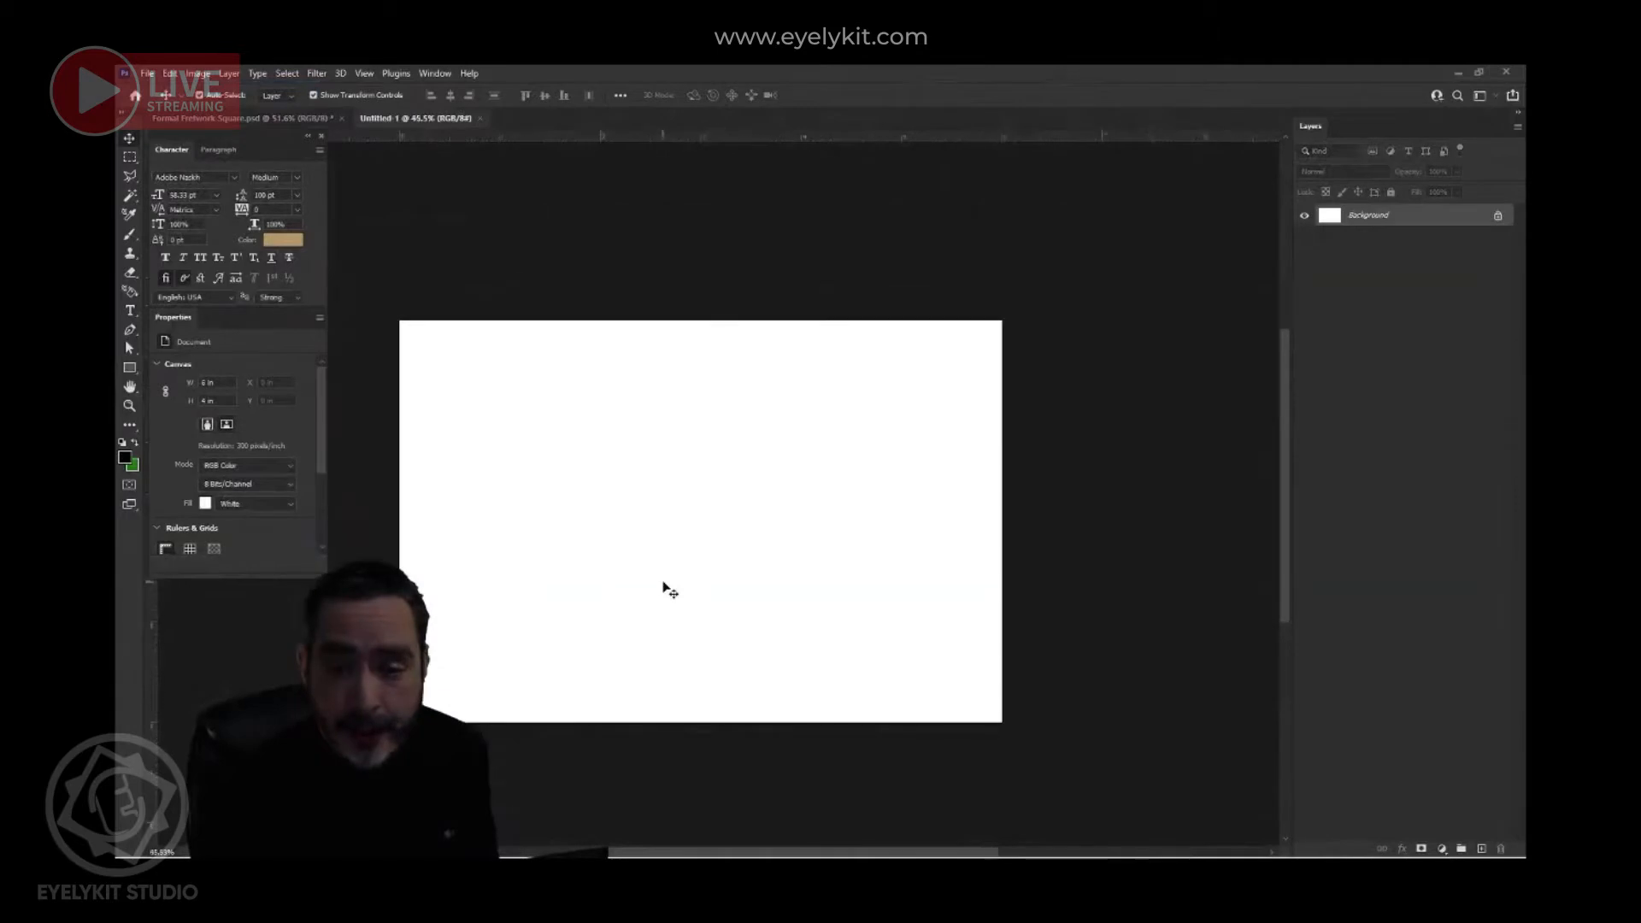
pyautogui.moveTo(645, 495); pyautogui.dragTo(723, 490)
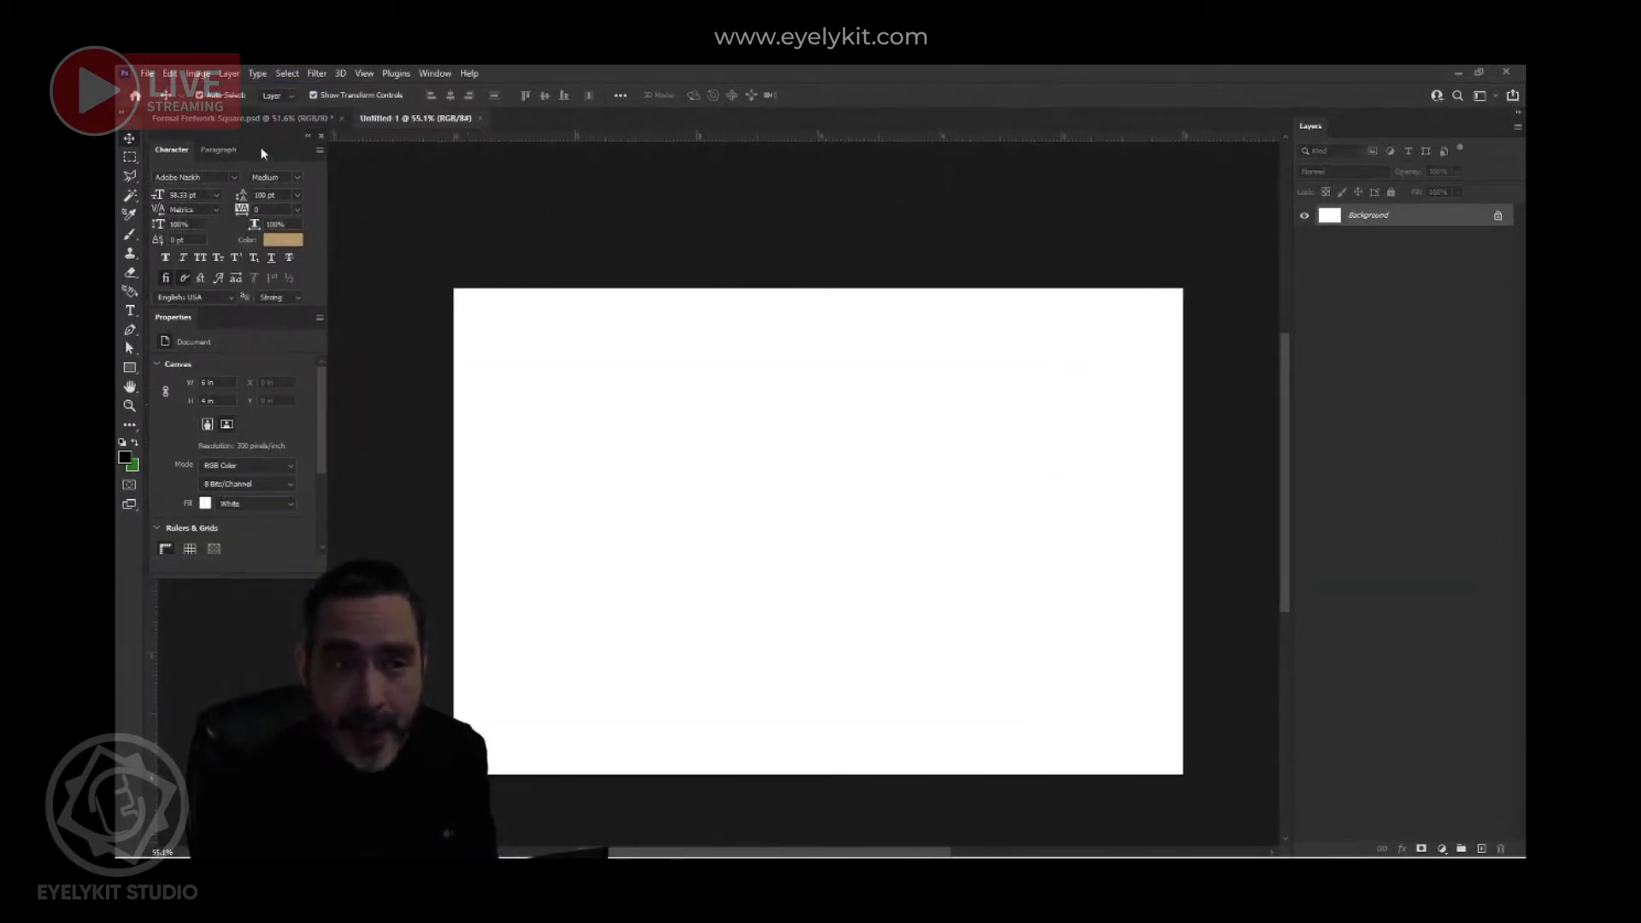
# - Move the floating Character and Properties group clear of the document tabs and switch between the two open documents
pyautogui.moveTo(245, 135); pyautogui.dragTo(249, 183)
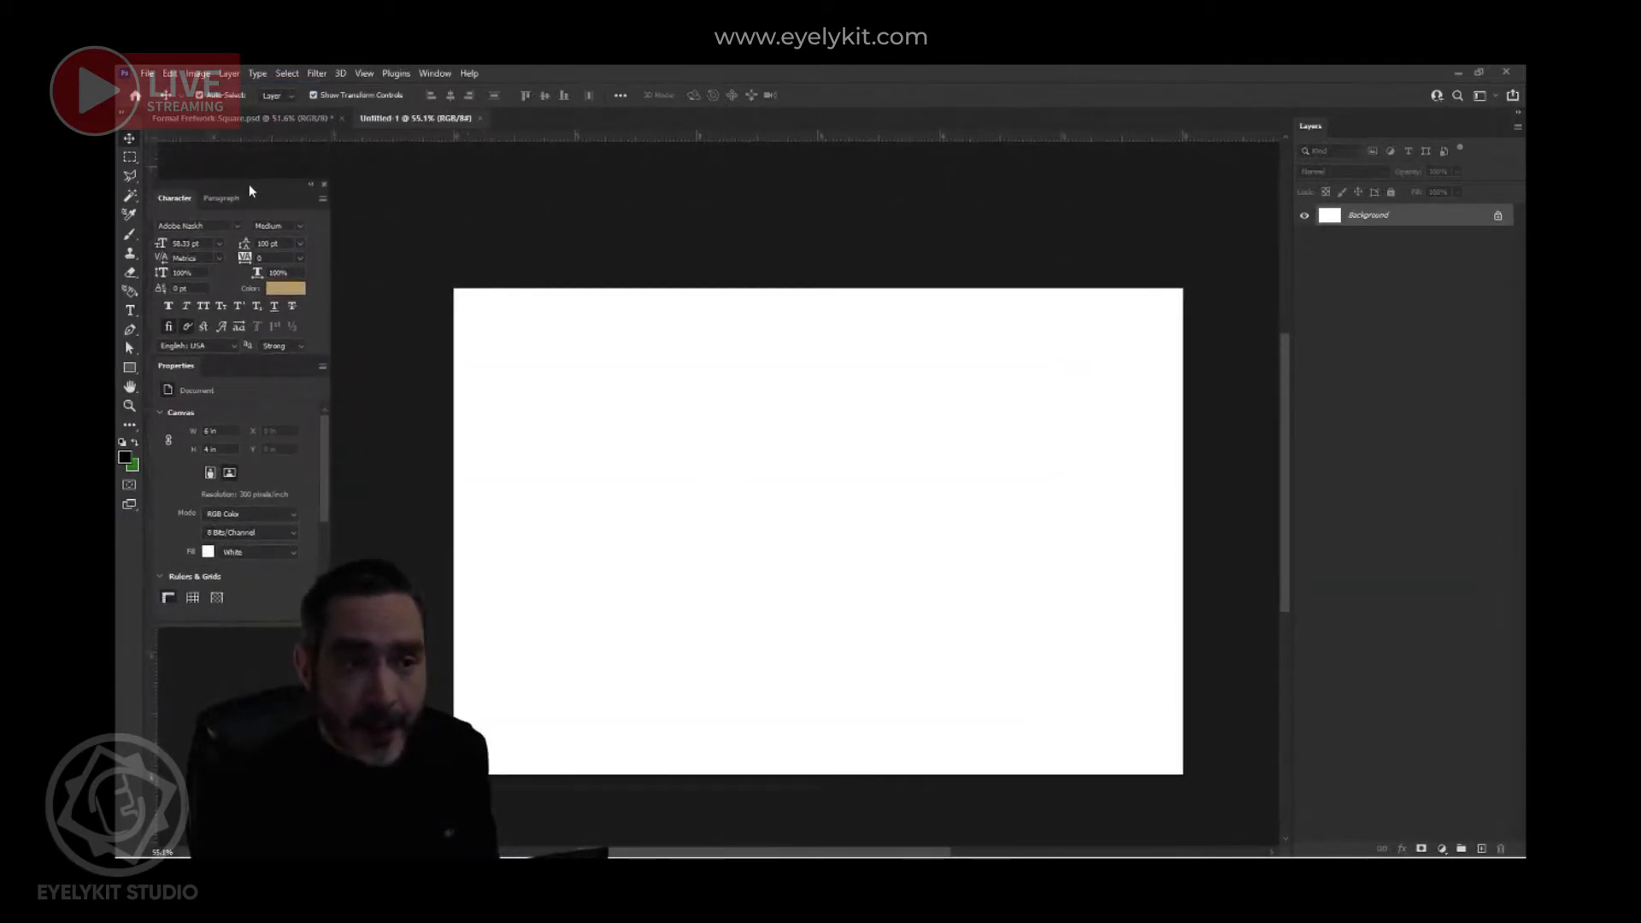
pyautogui.click(269, 120)
pyautogui.click(424, 117)
pyautogui.click(295, 117)
pyautogui.click(405, 119)
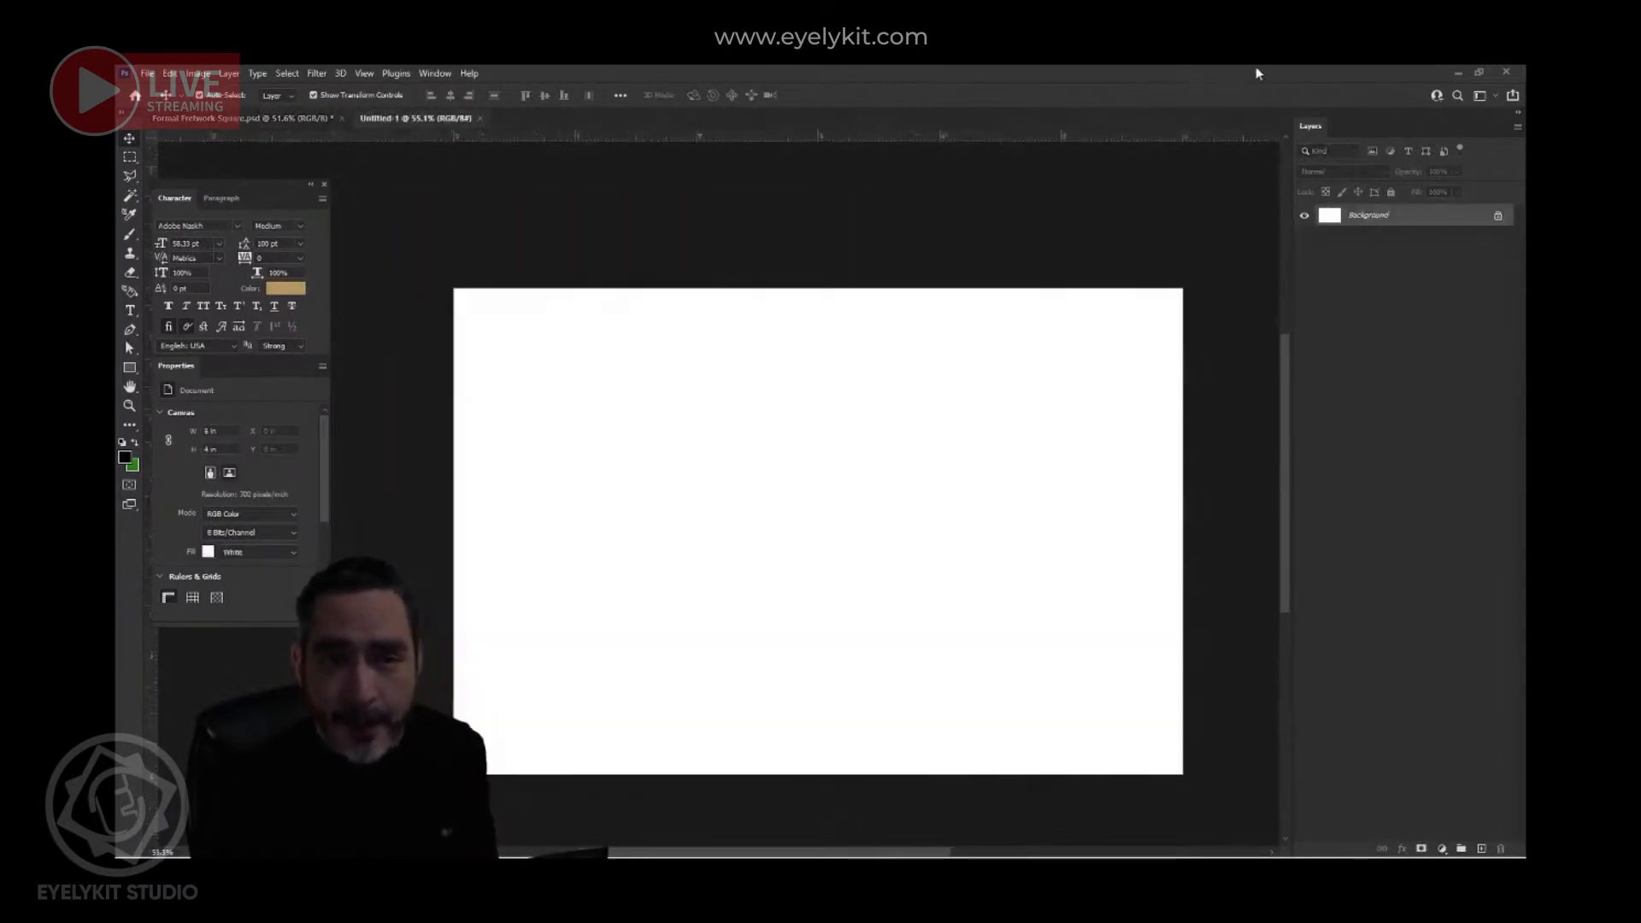
# - Copy the couple's names and the Saint Louis, Missouri text layers from the square template into the blank 6 x 4 in document
pyautogui.click(282, 117)
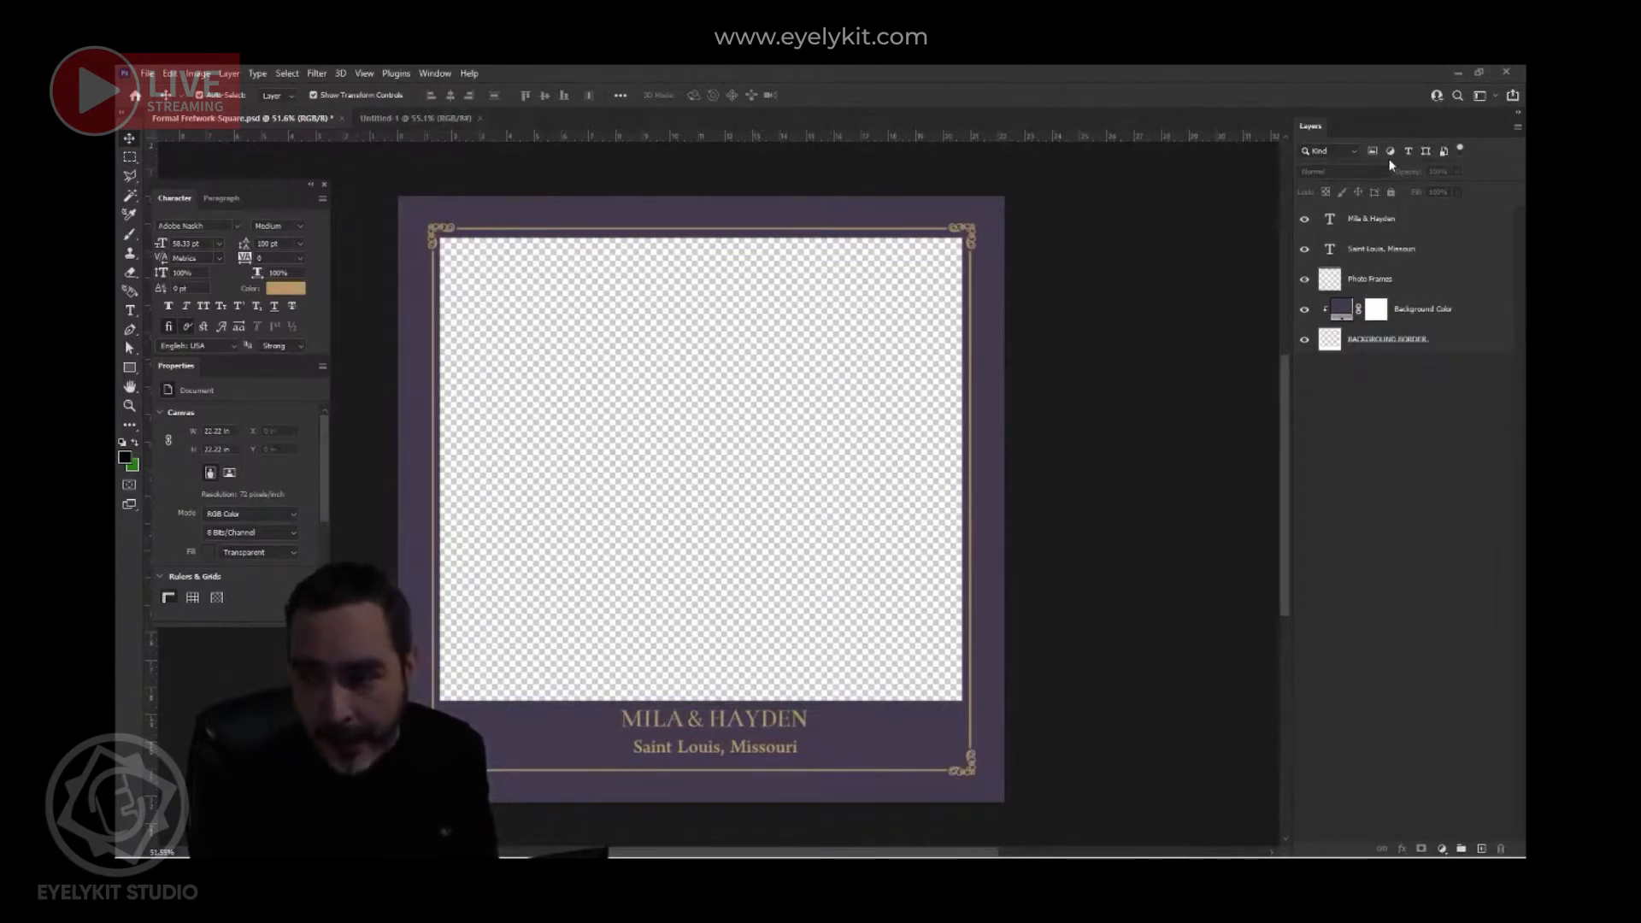
pyautogui.click(1435, 225)
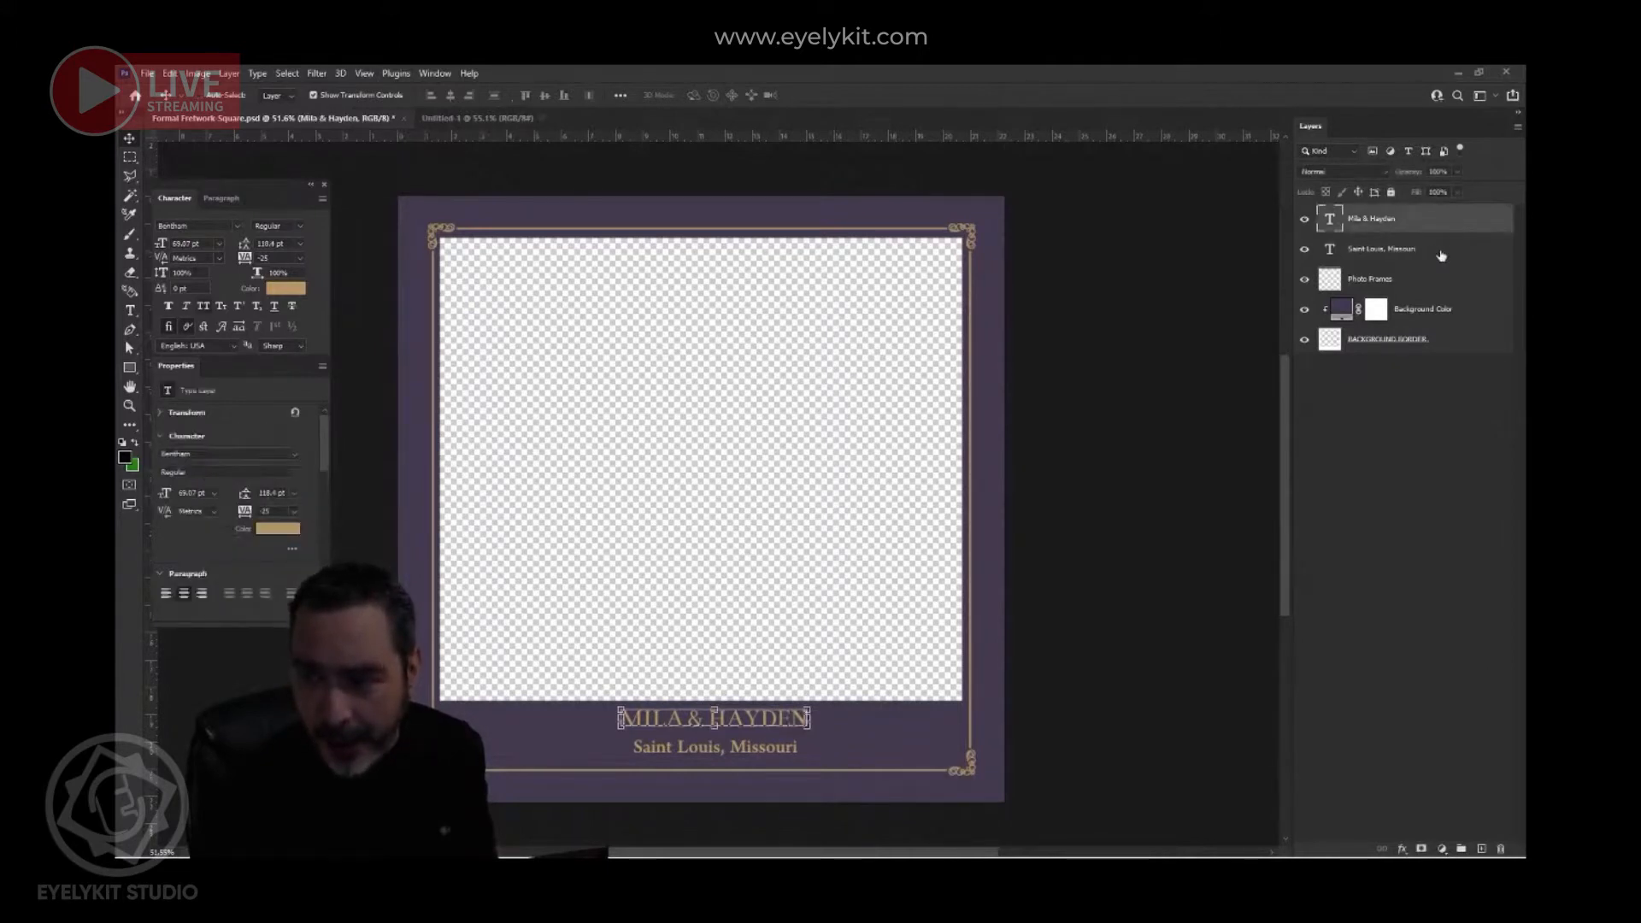
pyautogui.keyDown('shift'); pyautogui.click(1442, 255); pyautogui.keyUp('shift')
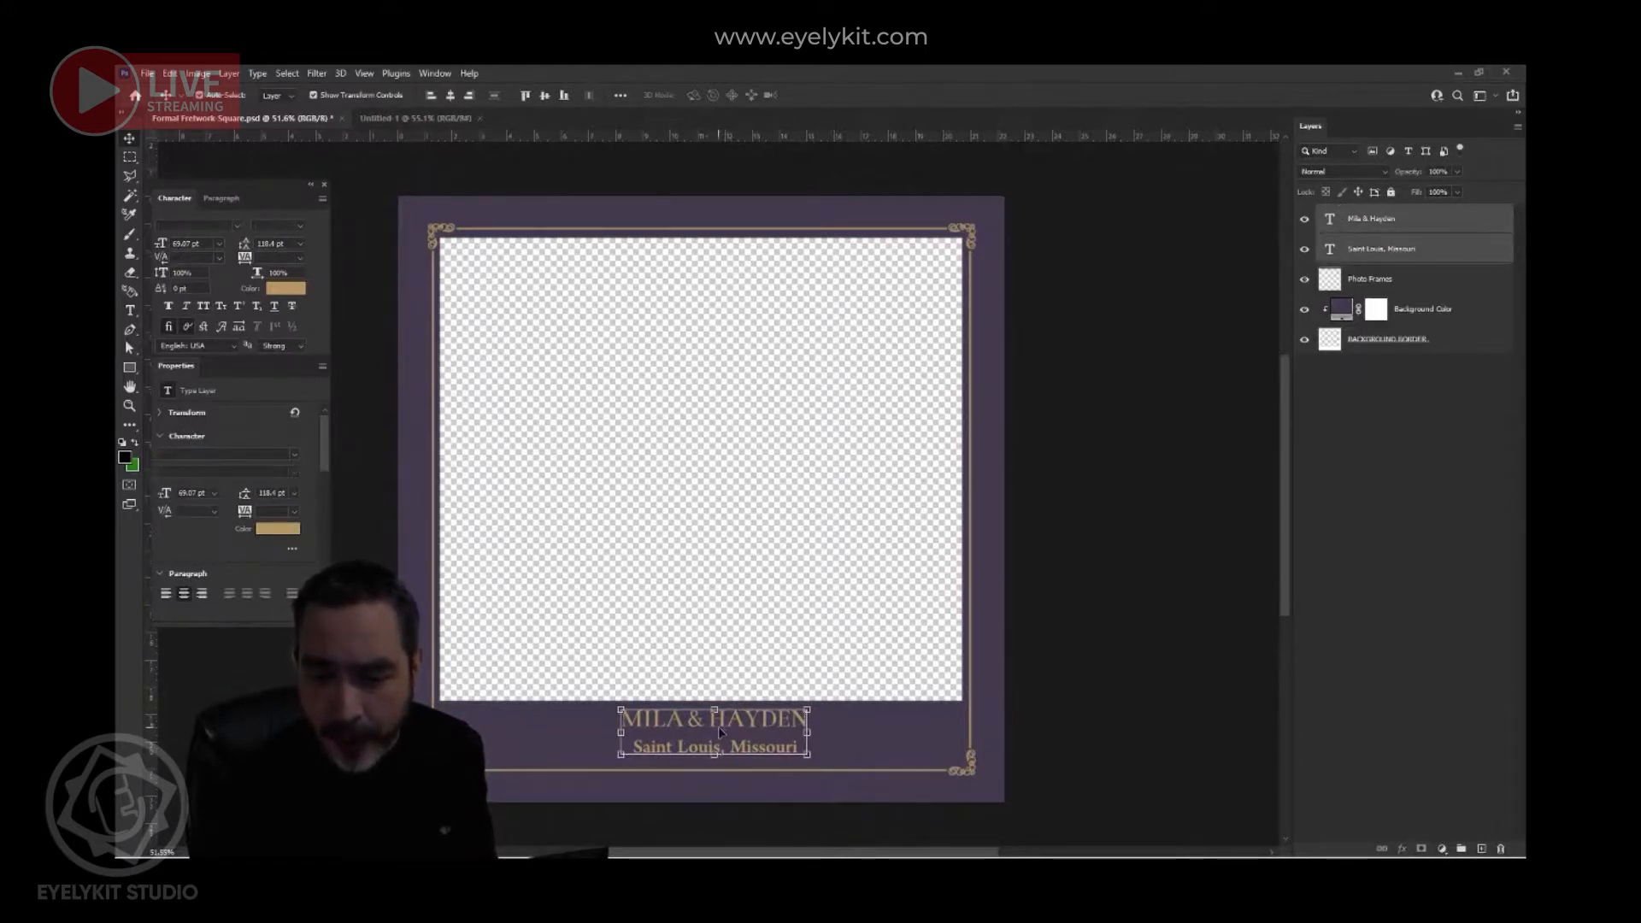
pyautogui.moveTo(723, 731); pyautogui.dragTo(752, 535)
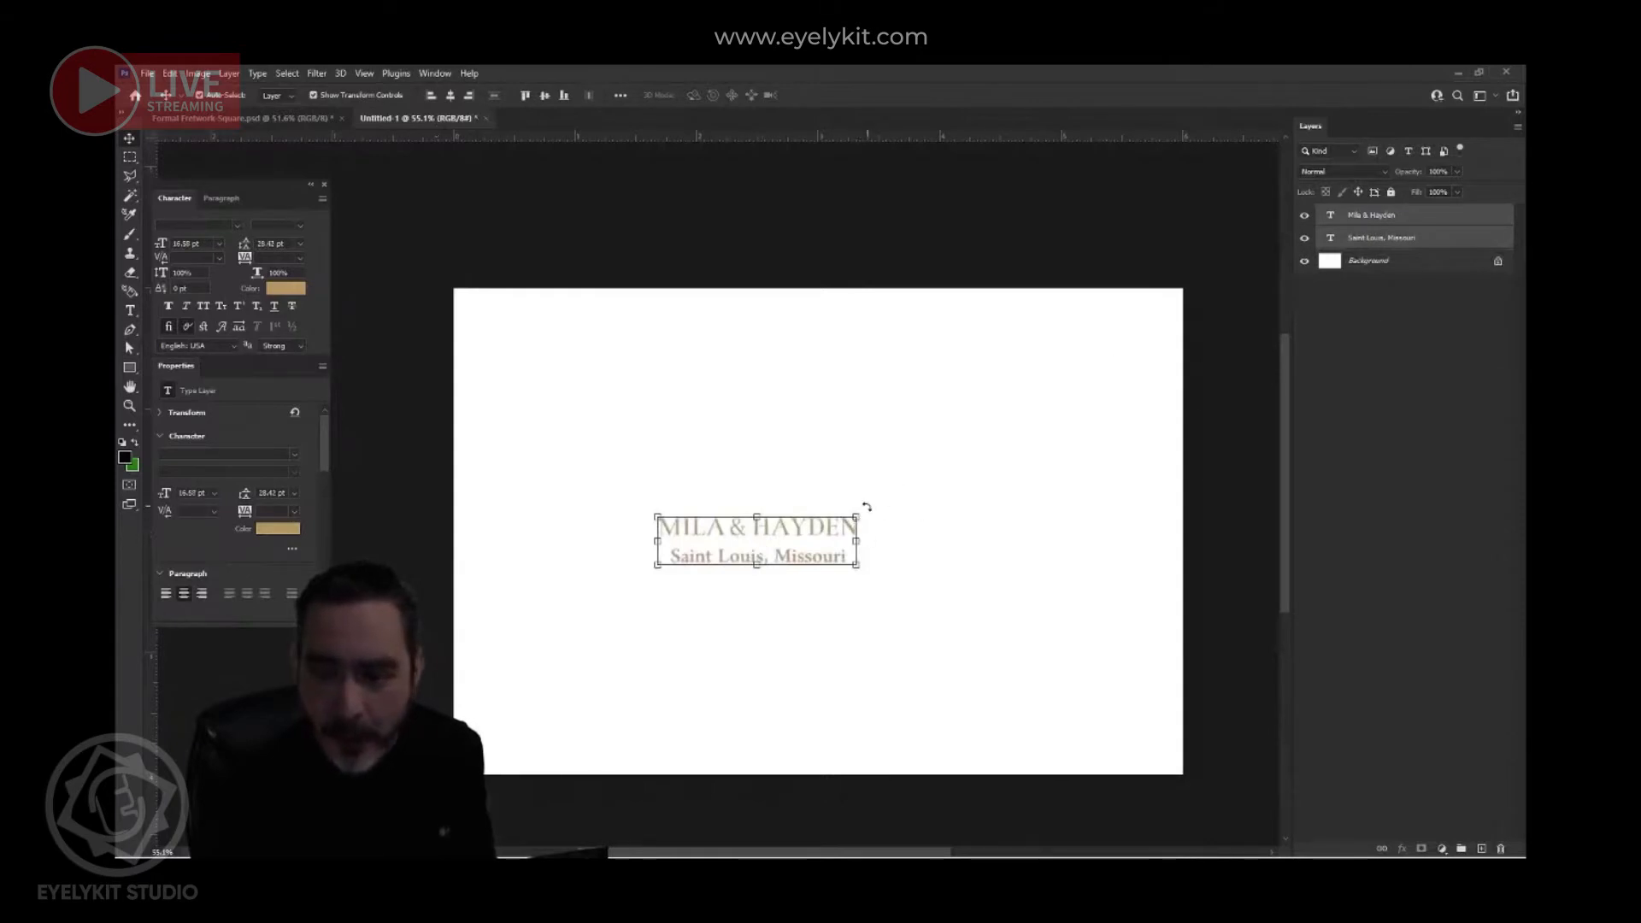
# - Enlarge both copied text lines together proportionally so they span more than half of the canvas width
pyautogui.moveTo(858, 518); pyautogui.dragTo(1036, 473)
pyautogui.moveTo(658, 473); pyautogui.dragTo(615, 462)
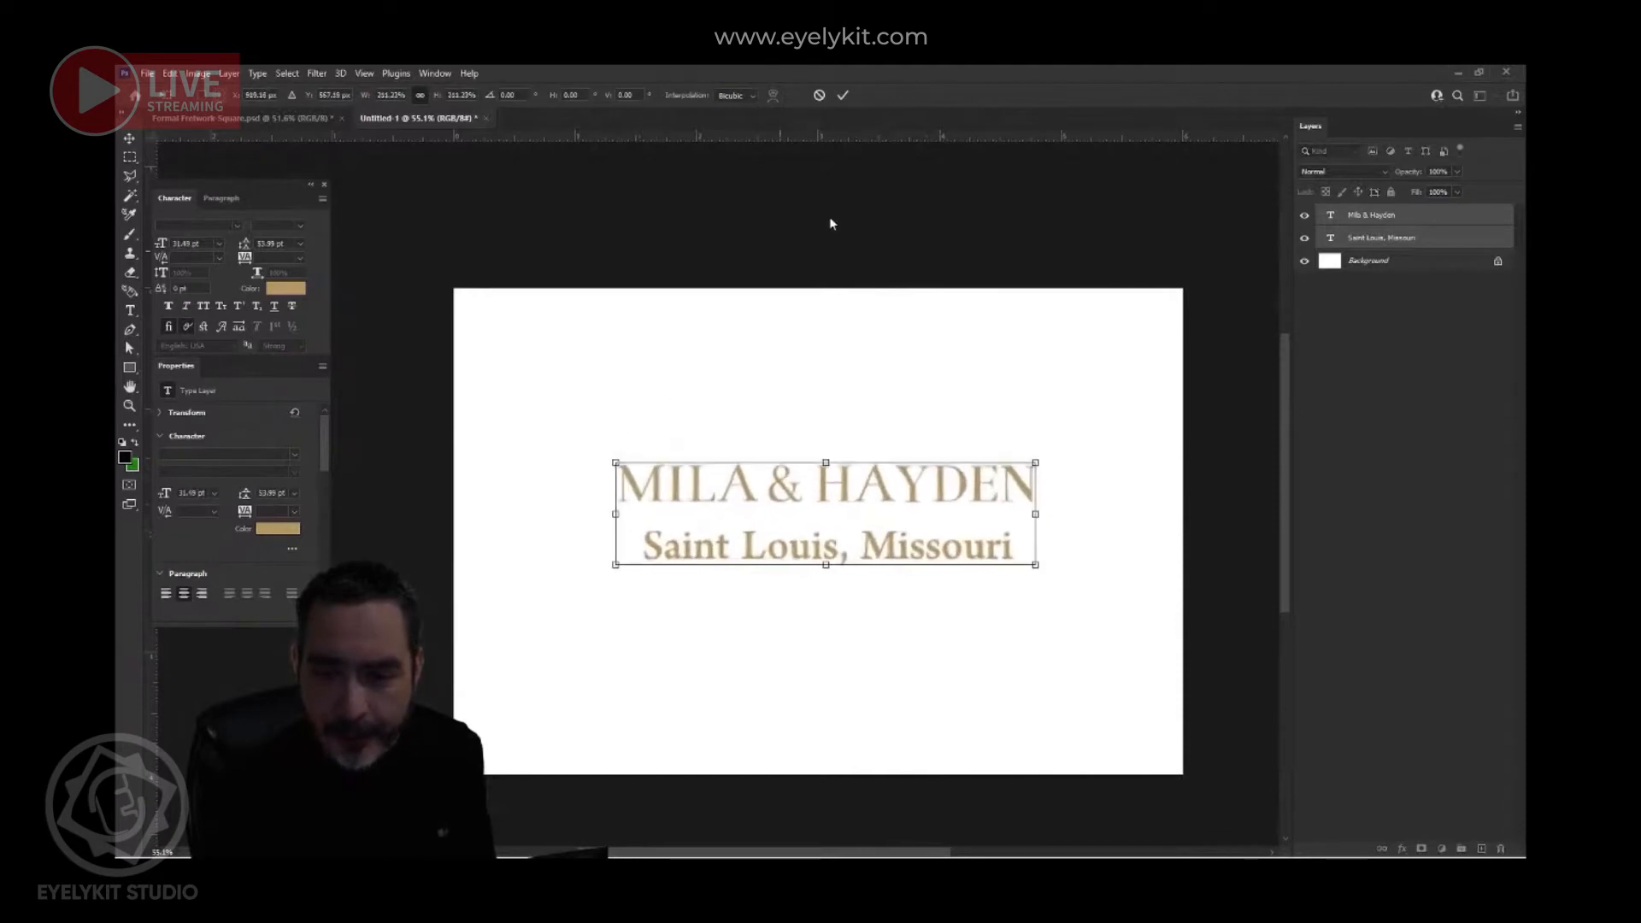
pyautogui.click(843, 96)
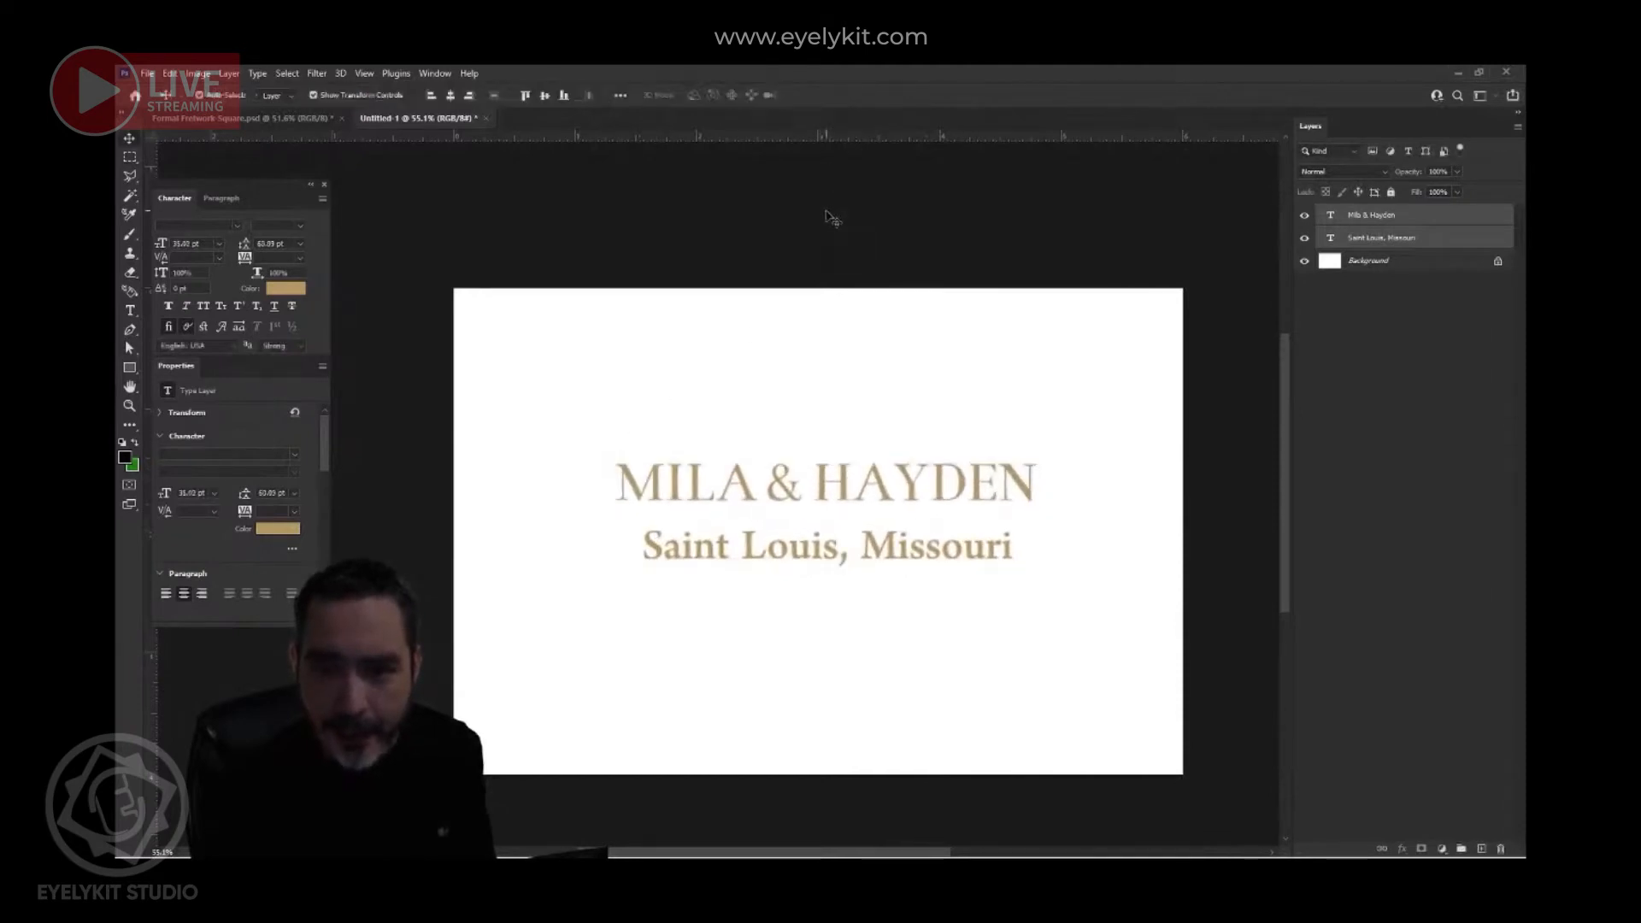
pyautogui.hotkey('ctrl', '0')
pyautogui.moveTo(826, 521); pyautogui.dragTo(787, 571)
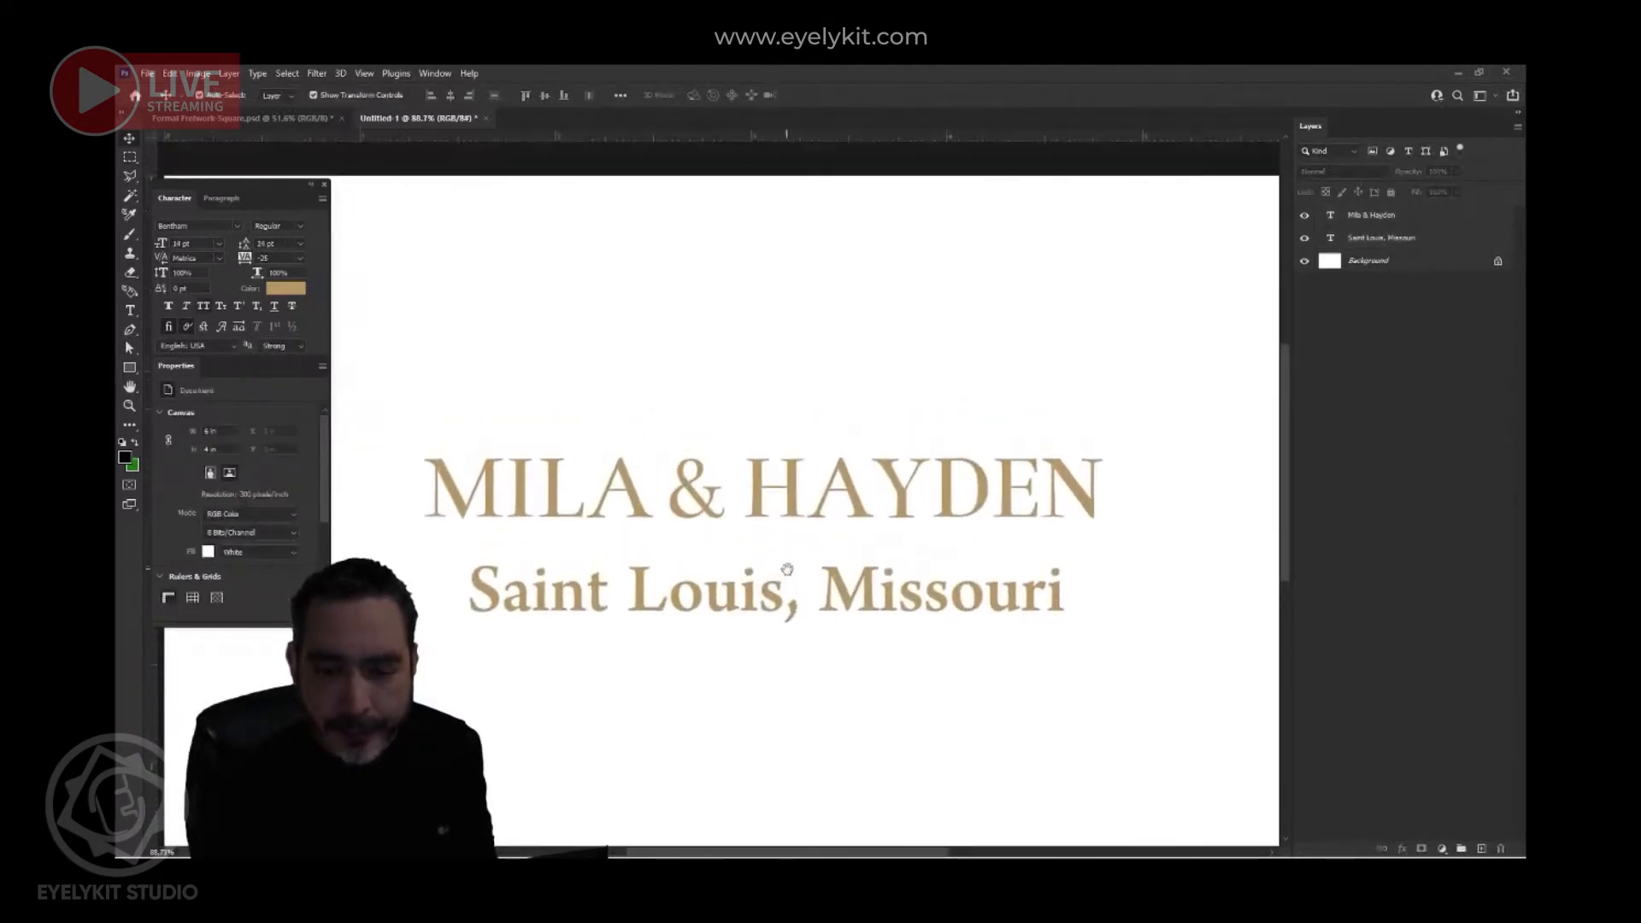
pyautogui.scroll(-3, 787, 575)
pyautogui.scroll(2, 787, 574)
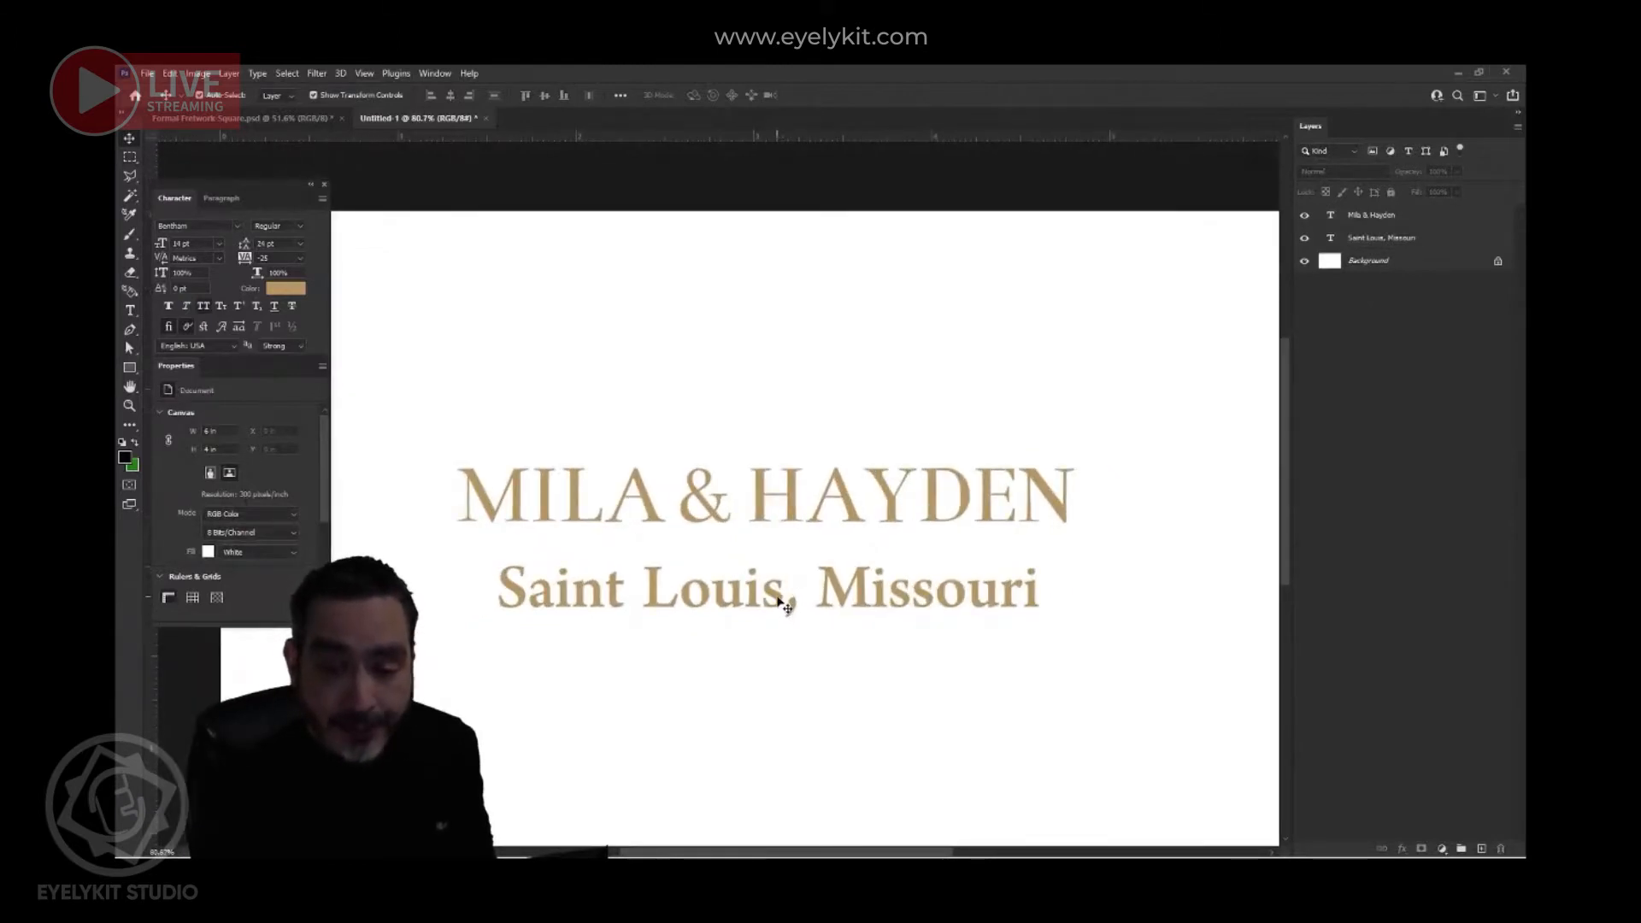
# - Select both text lines together, shift them slightly on the canvas and deselect them
pyautogui.click(787, 605)
pyautogui.keyDown('shift'); pyautogui.click(798, 517); pyautogui.keyUp('shift')
pyautogui.moveTo(797, 521)
pyautogui.mouseDown()
pyautogui.moveTo(792, 548)
pyautogui.moveTo(806, 480)
pyautogui.moveTo(795, 537)
pyautogui.mouseUp()
pyautogui.click(751, 439)
pyautogui.scroll(2, 813, 624)
# - Replace the Saint Louis, Missouri text with the date 10.20.2022
pyautogui.click(775, 633)
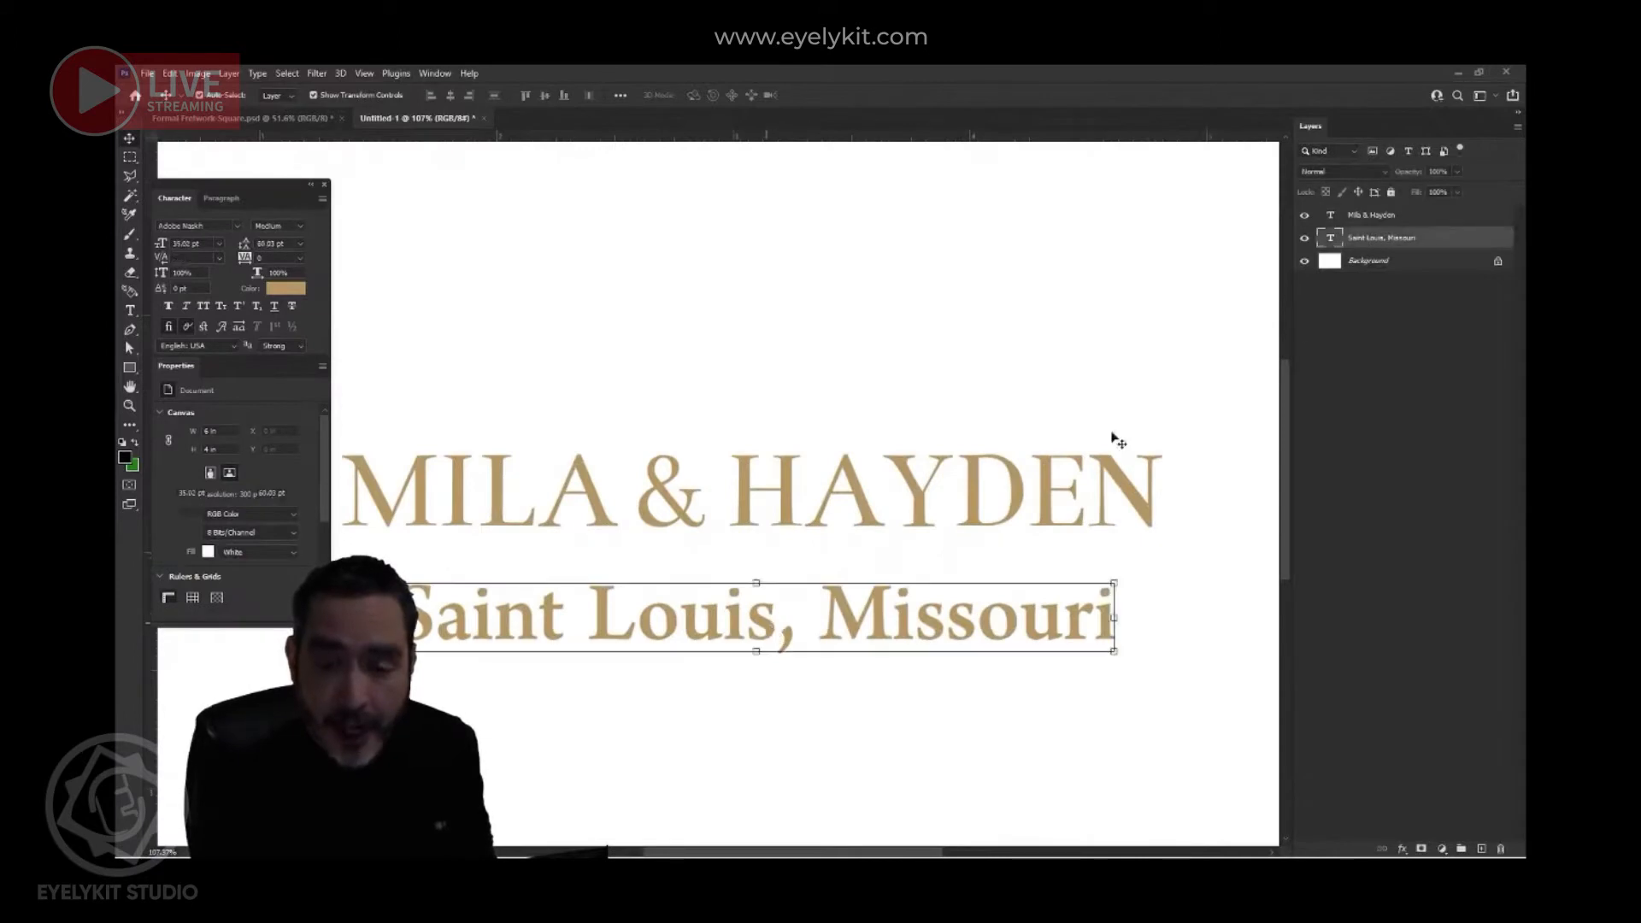
pyautogui.doubleClick(1328, 239)
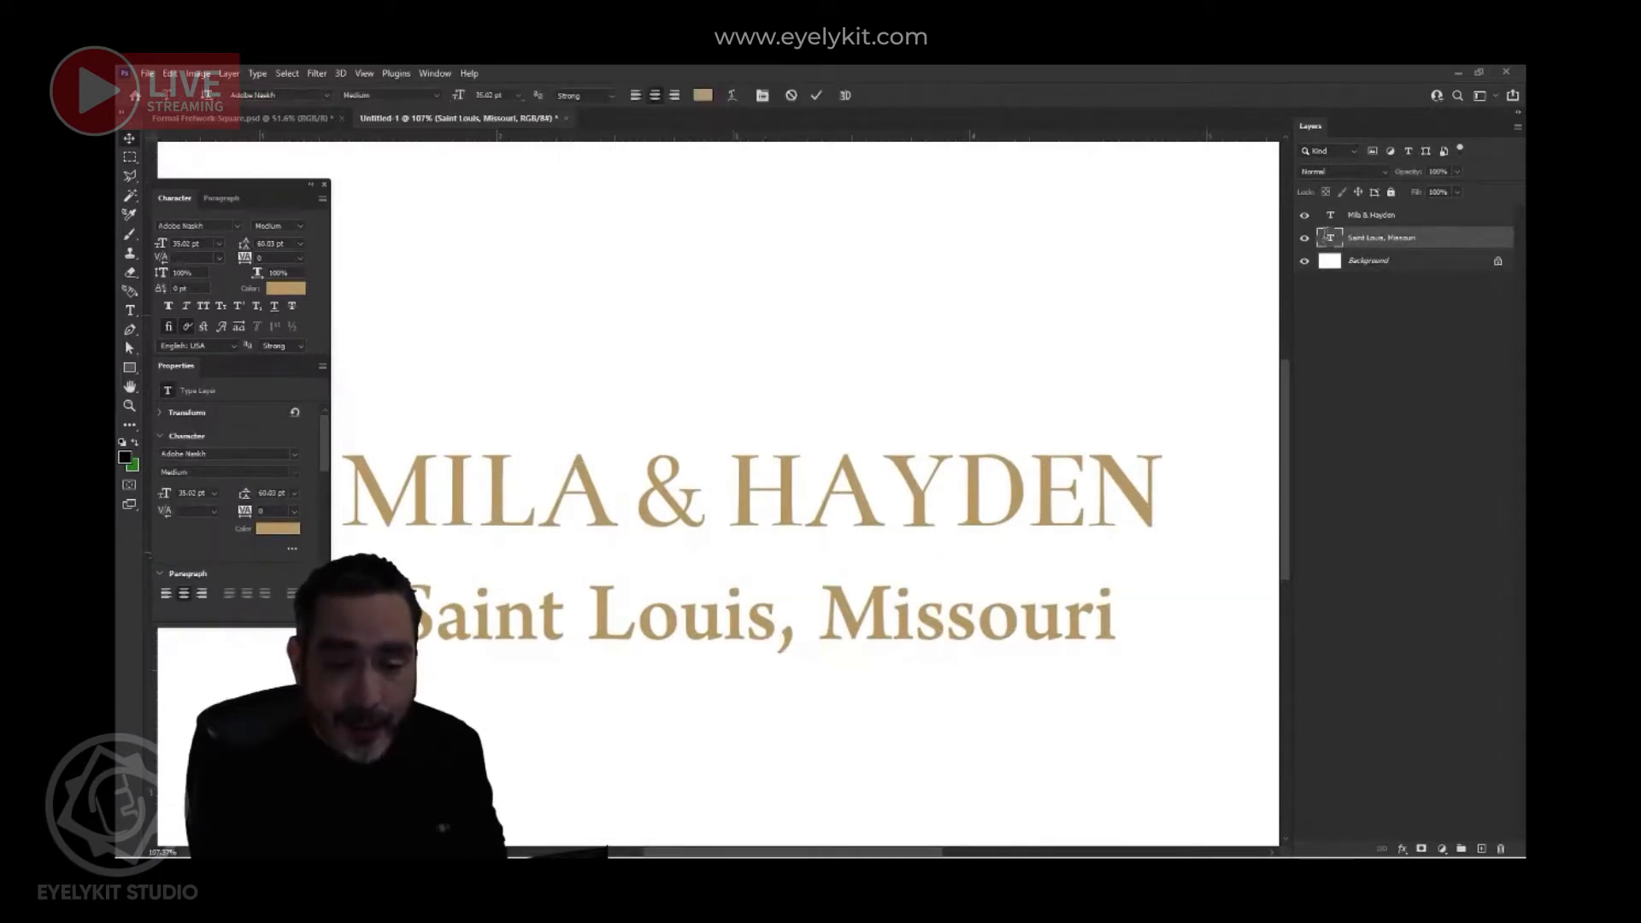
pyautogui.write('10')
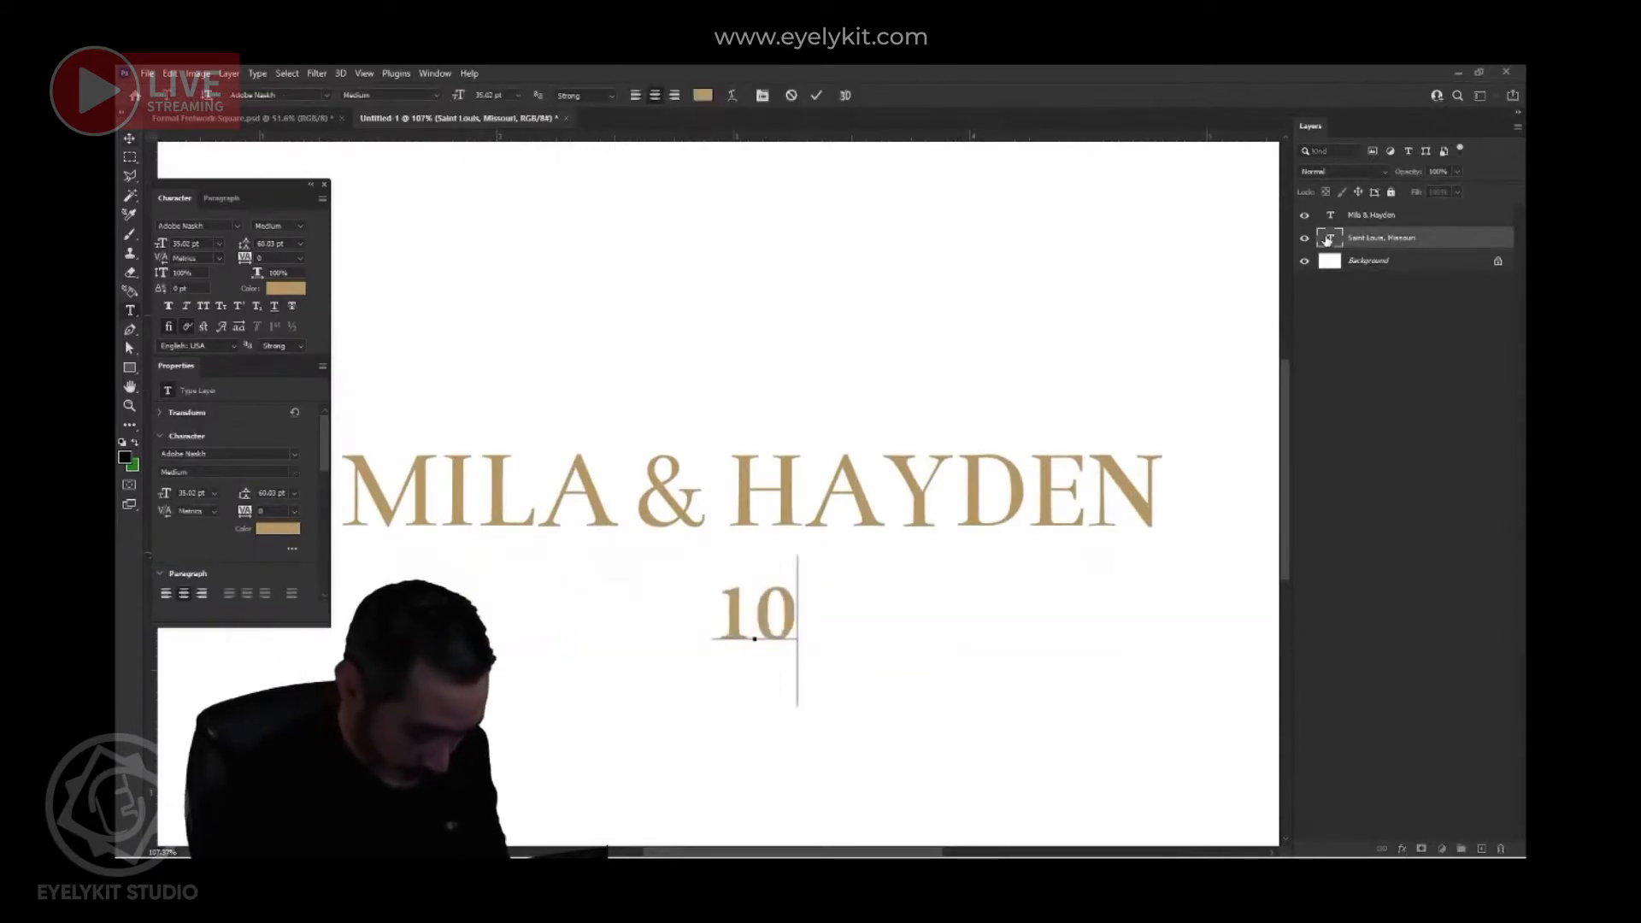
pyautogui.write('.20.2')
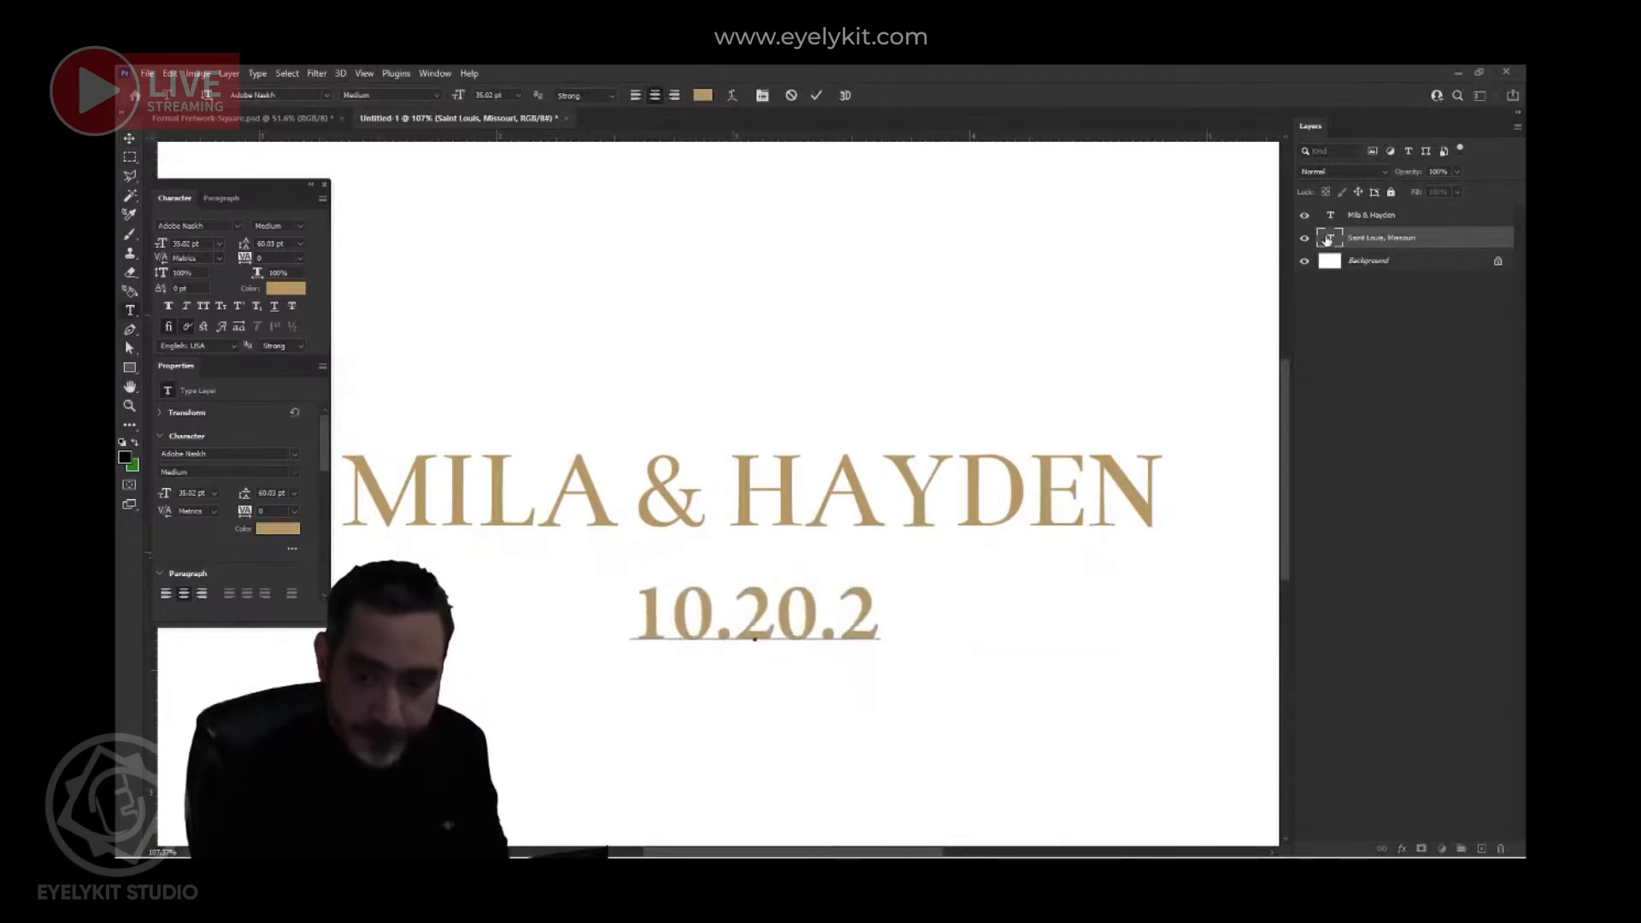
pyautogui.write('022')
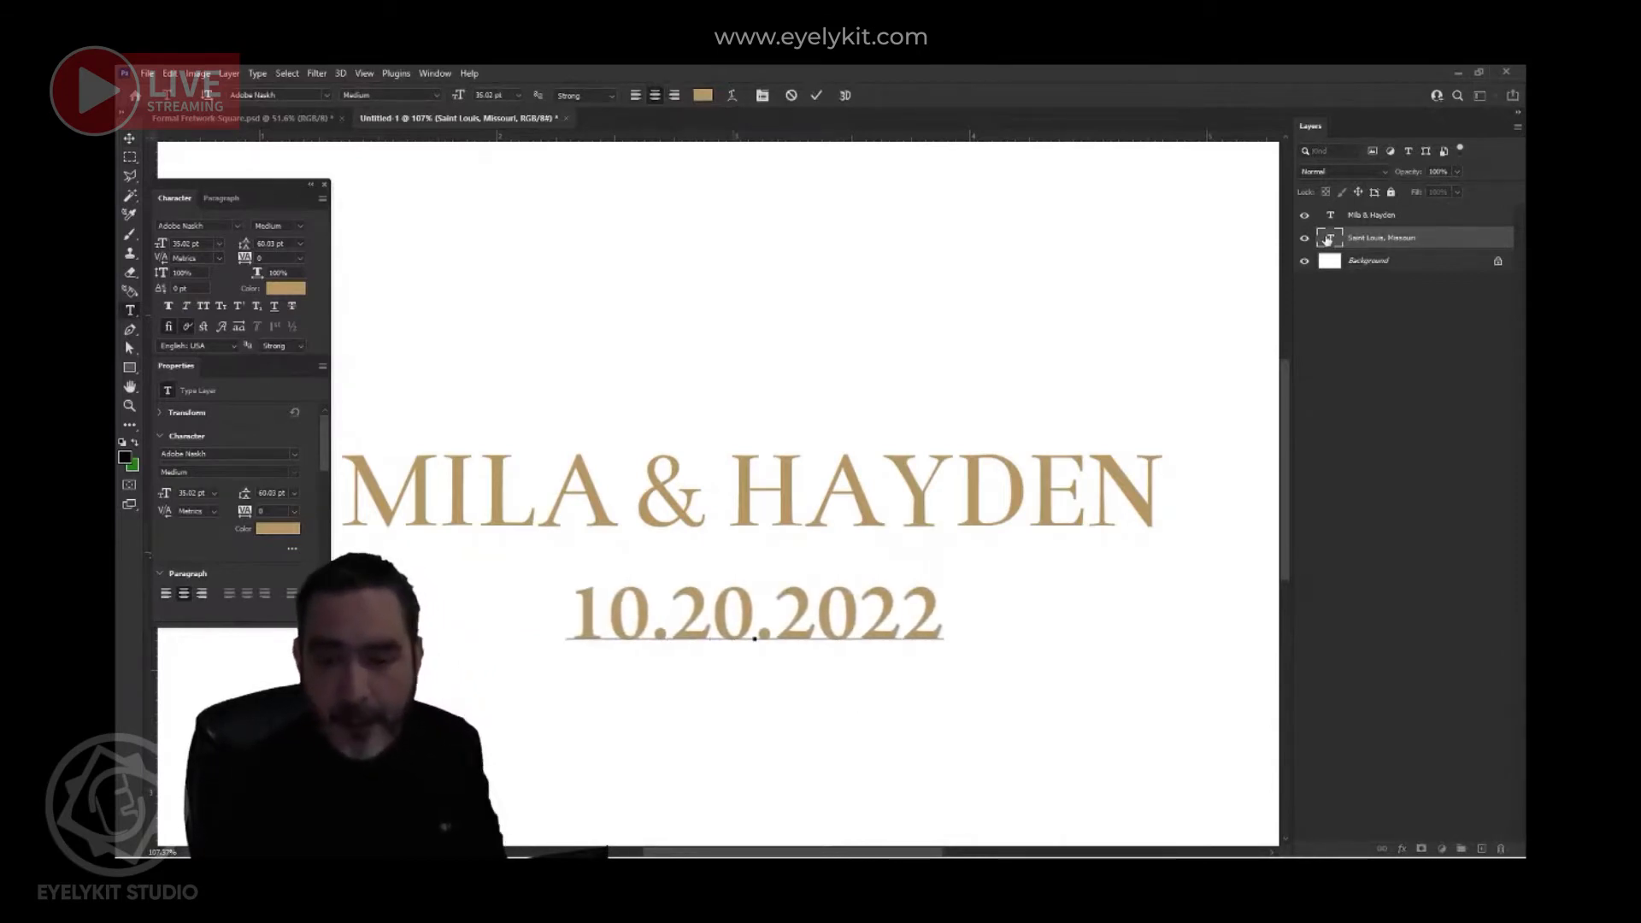
pyautogui.click(815, 97)
pyautogui.press('v')
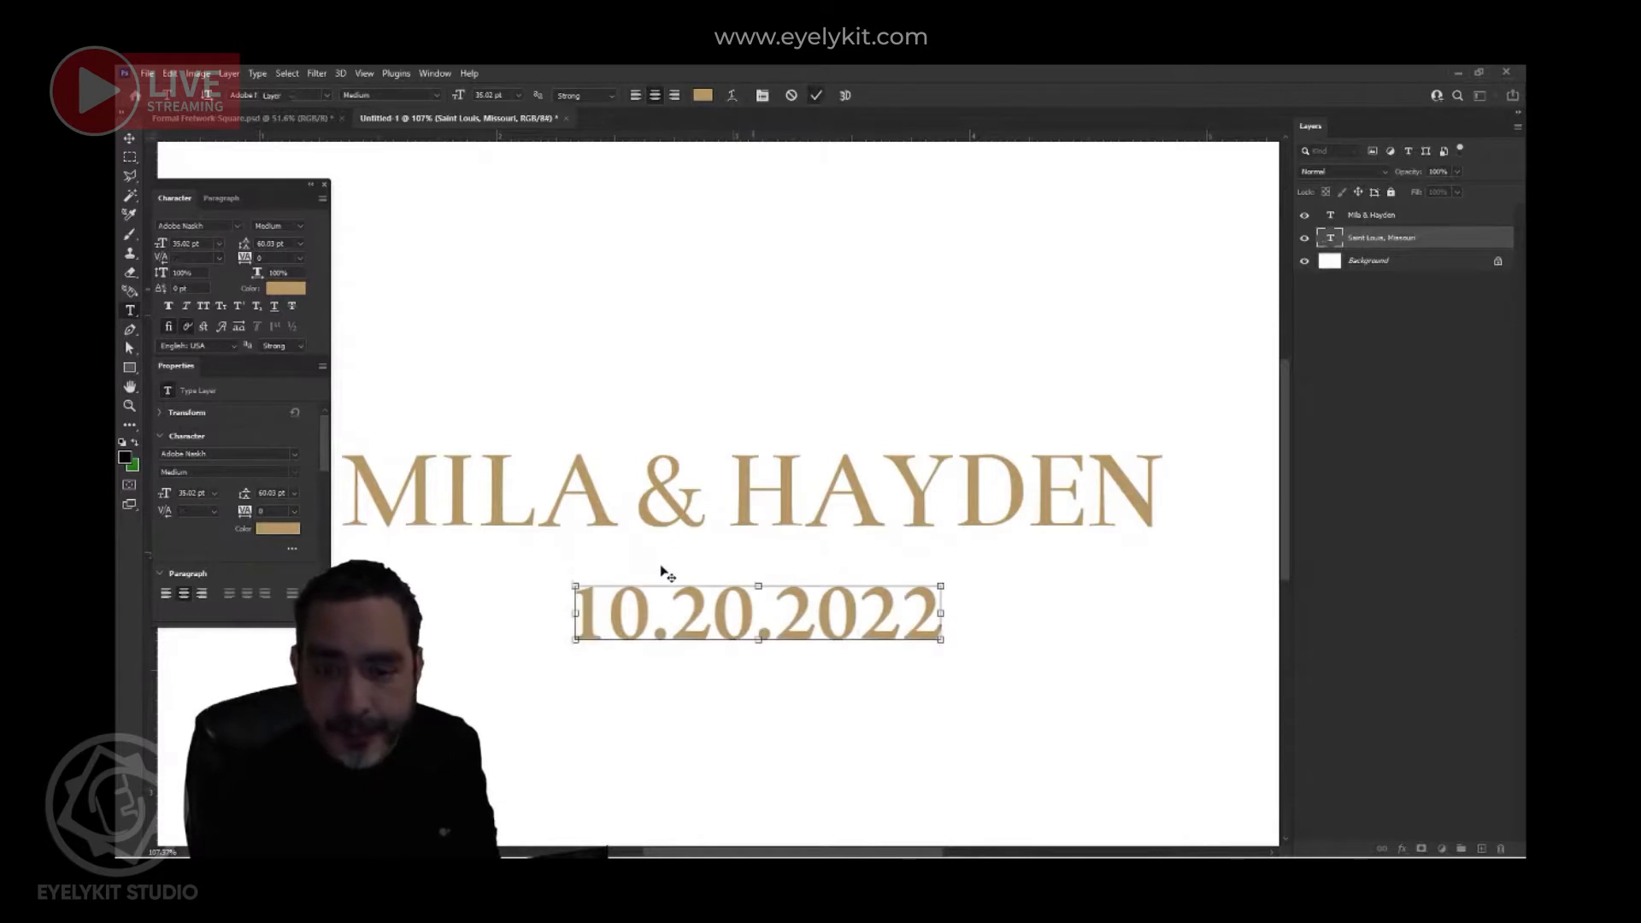
# - Move the date up close beneath the couple's names and align both text lines on their horizontal centers
pyautogui.scroll(-3, 674, 567)
pyautogui.scroll(3, 728, 568)
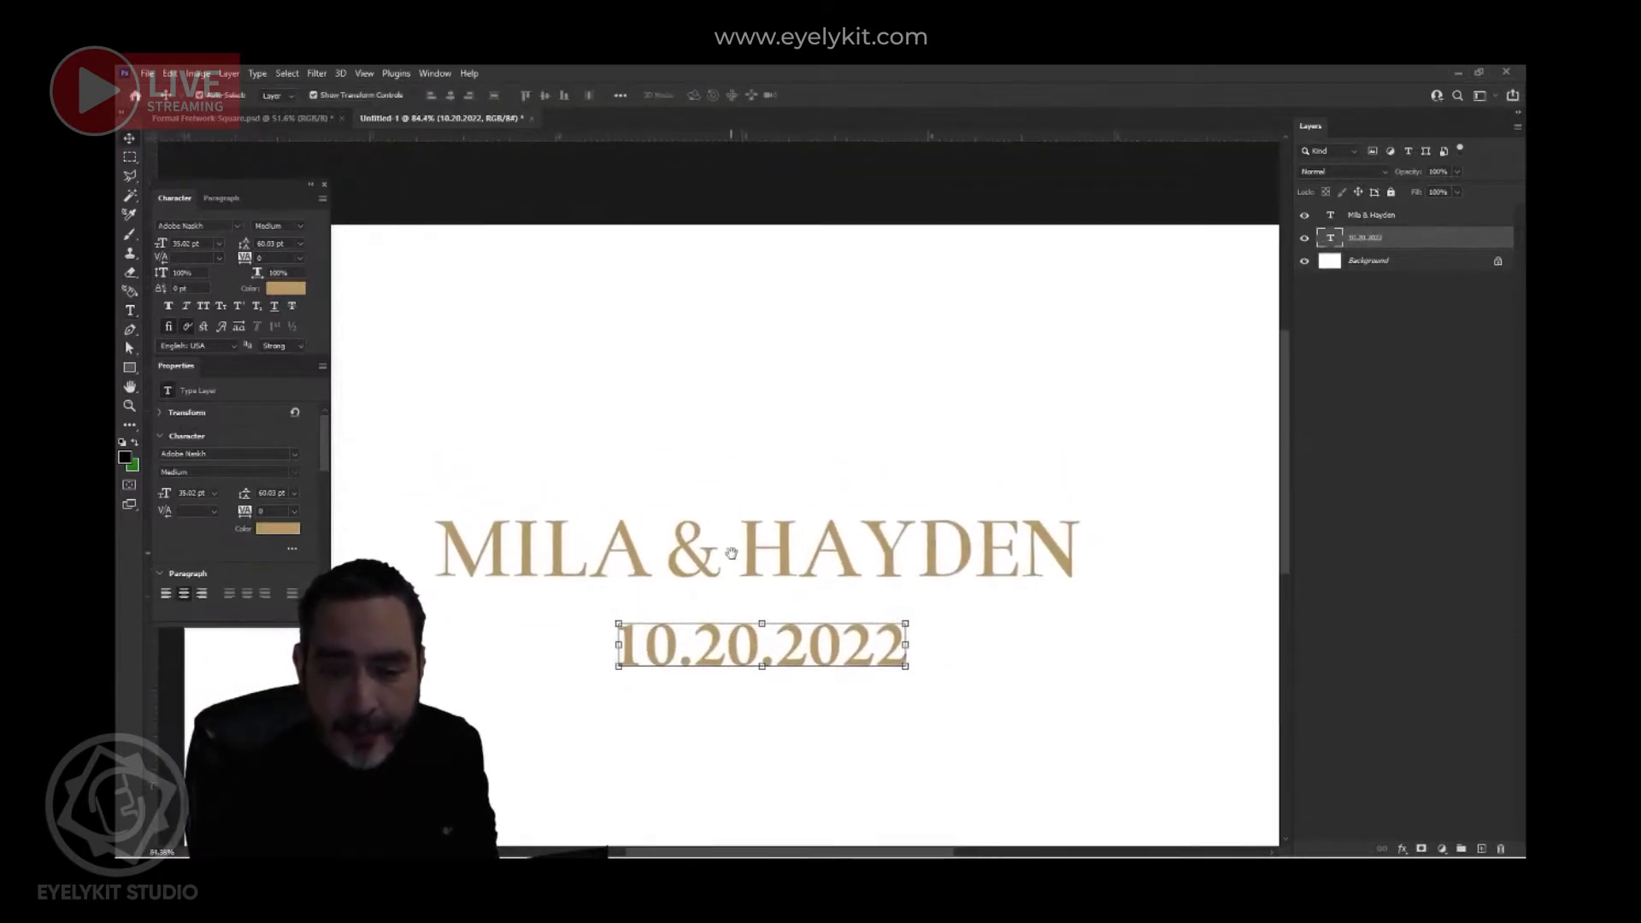
pyautogui.scroll(2, 791, 634)
pyautogui.moveTo(745, 654); pyautogui.dragTo(709, 613)
pyautogui.keyDown('shift'); pyautogui.click(753, 526); pyautogui.keyUp('shift')
pyautogui.hotkey('ctrl', '0')
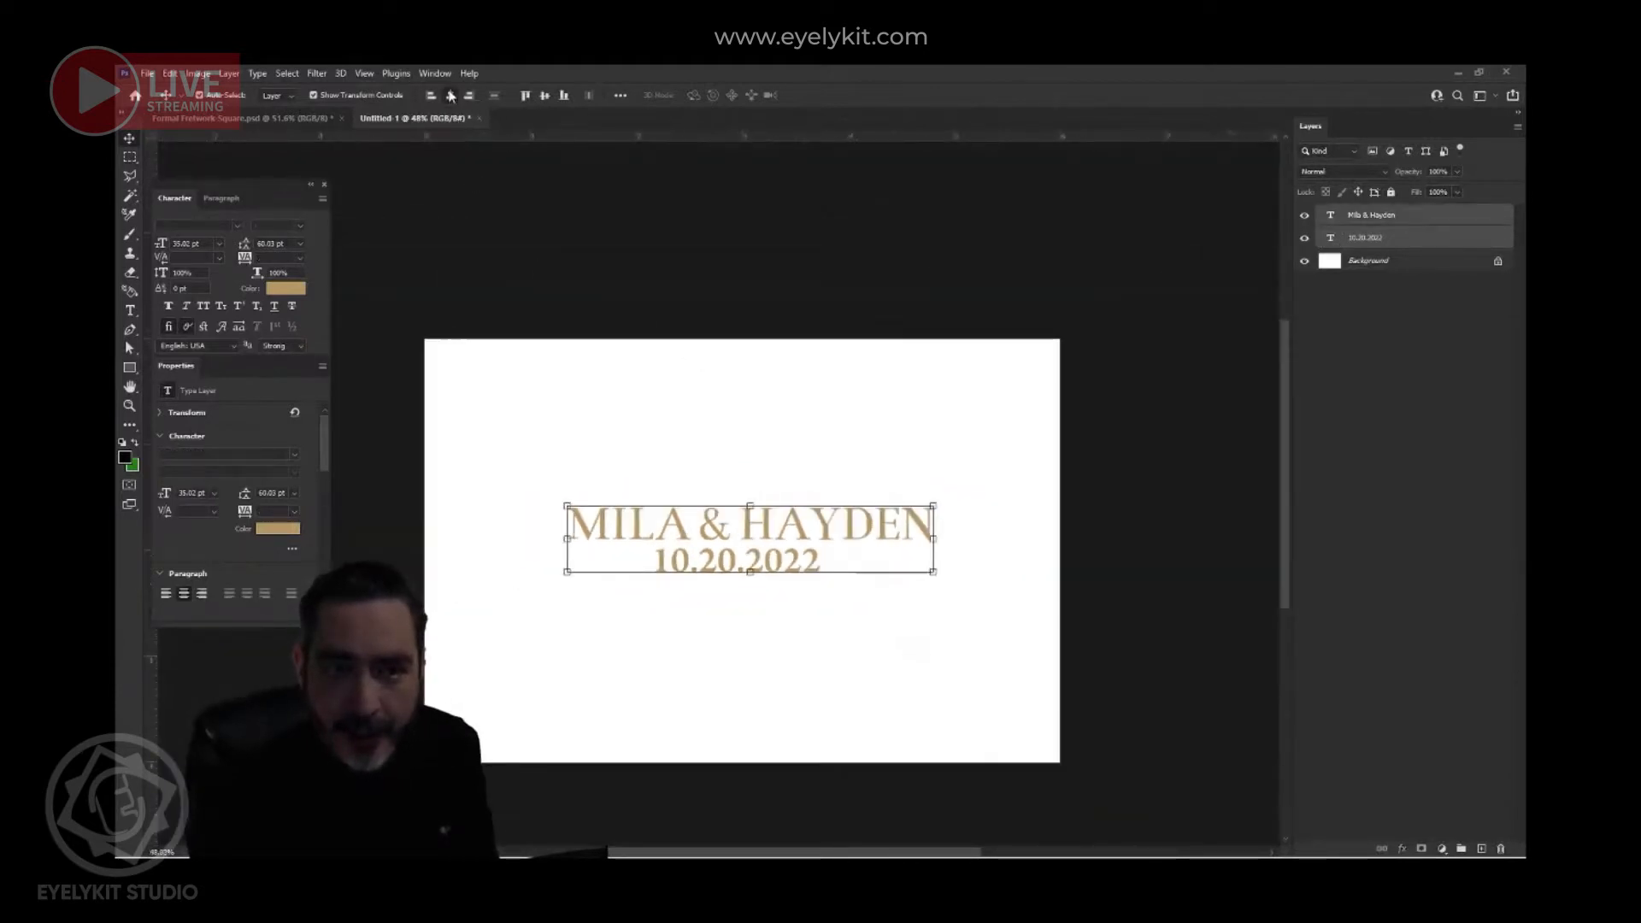
pyautogui.click(451, 95)
pyautogui.click(778, 298)
# - Group the names and date text layers into a single layer group
pyautogui.scroll(2, 833, 620)
pyautogui.click(823, 504)
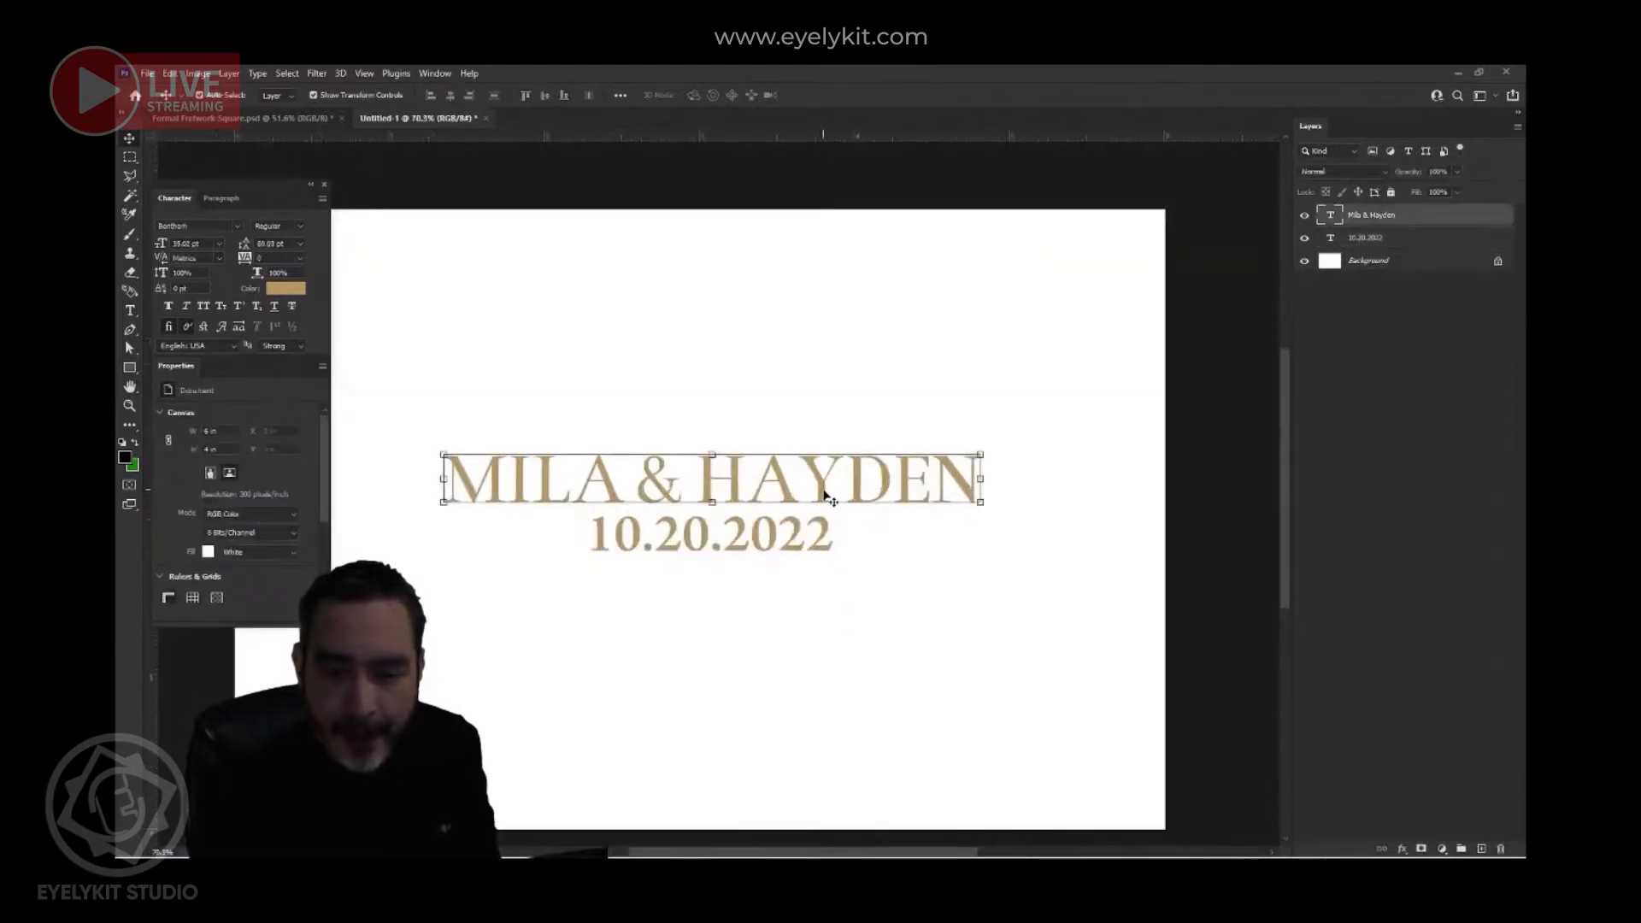
pyautogui.keyDown('shift'); pyautogui.click(827, 532); pyautogui.keyUp('shift')
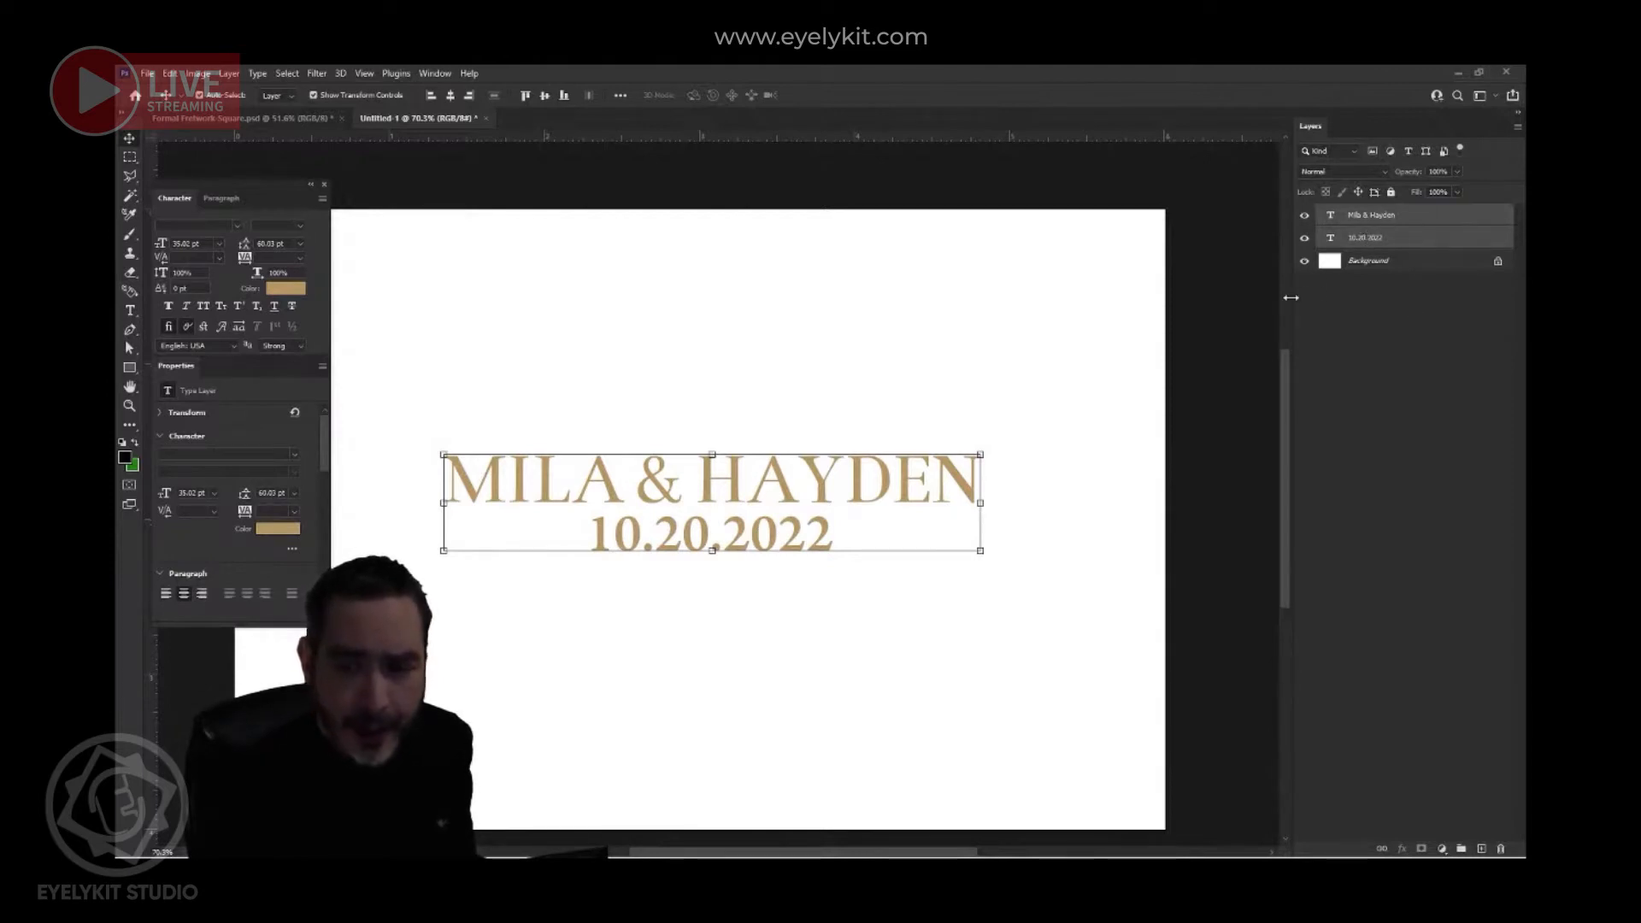
pyautogui.rightClick(1423, 239)
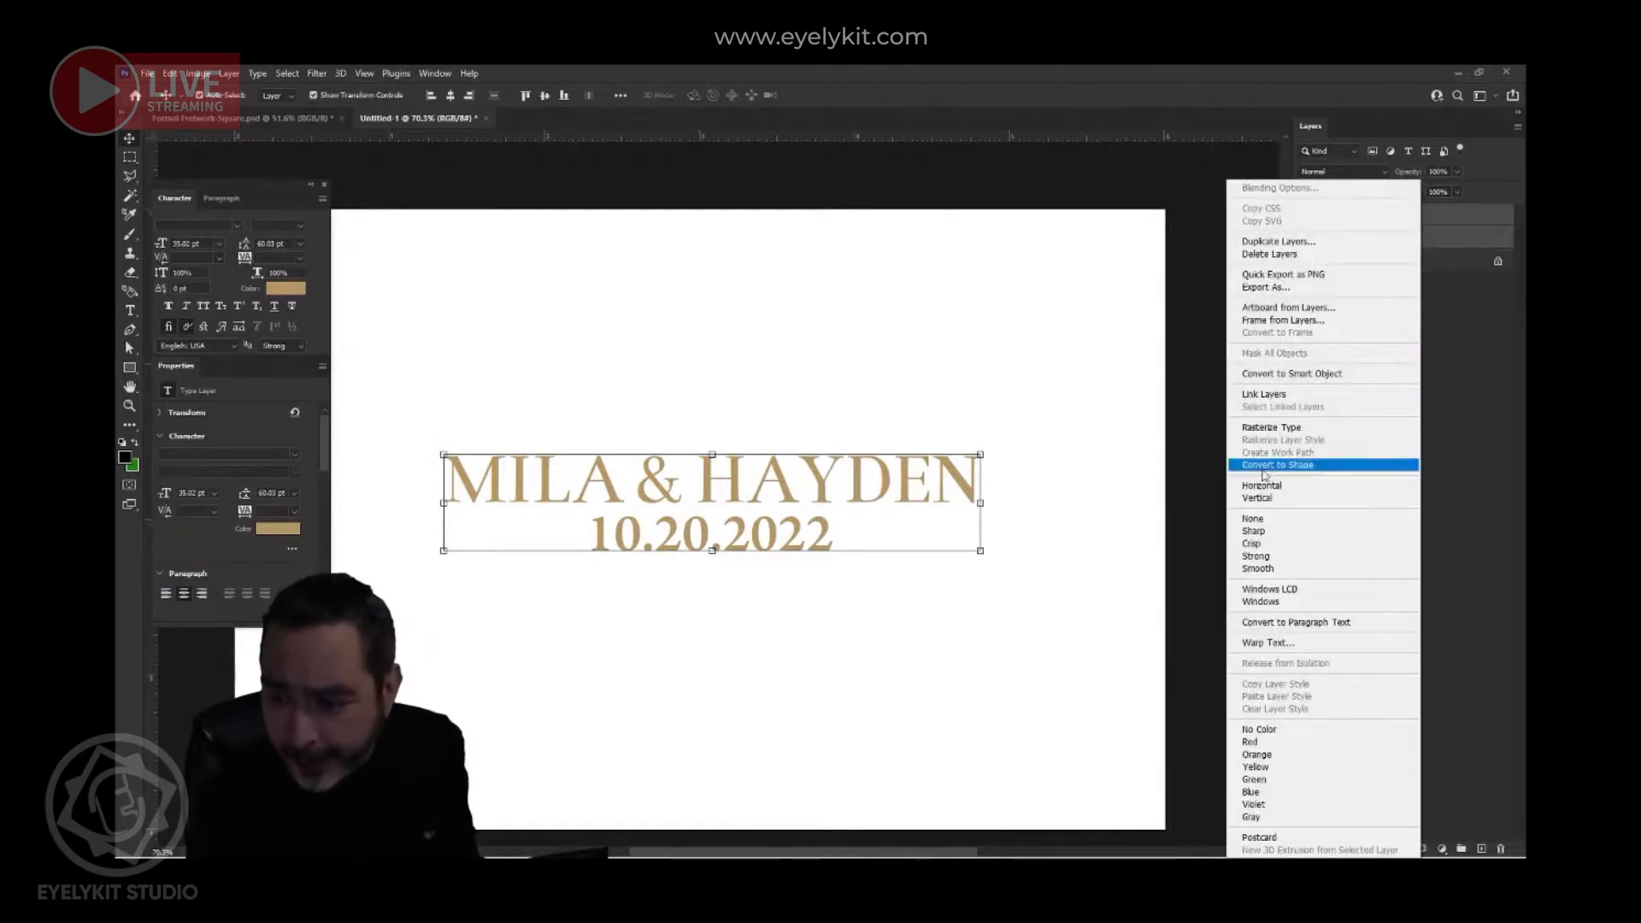
pyautogui.click(1110, 511)
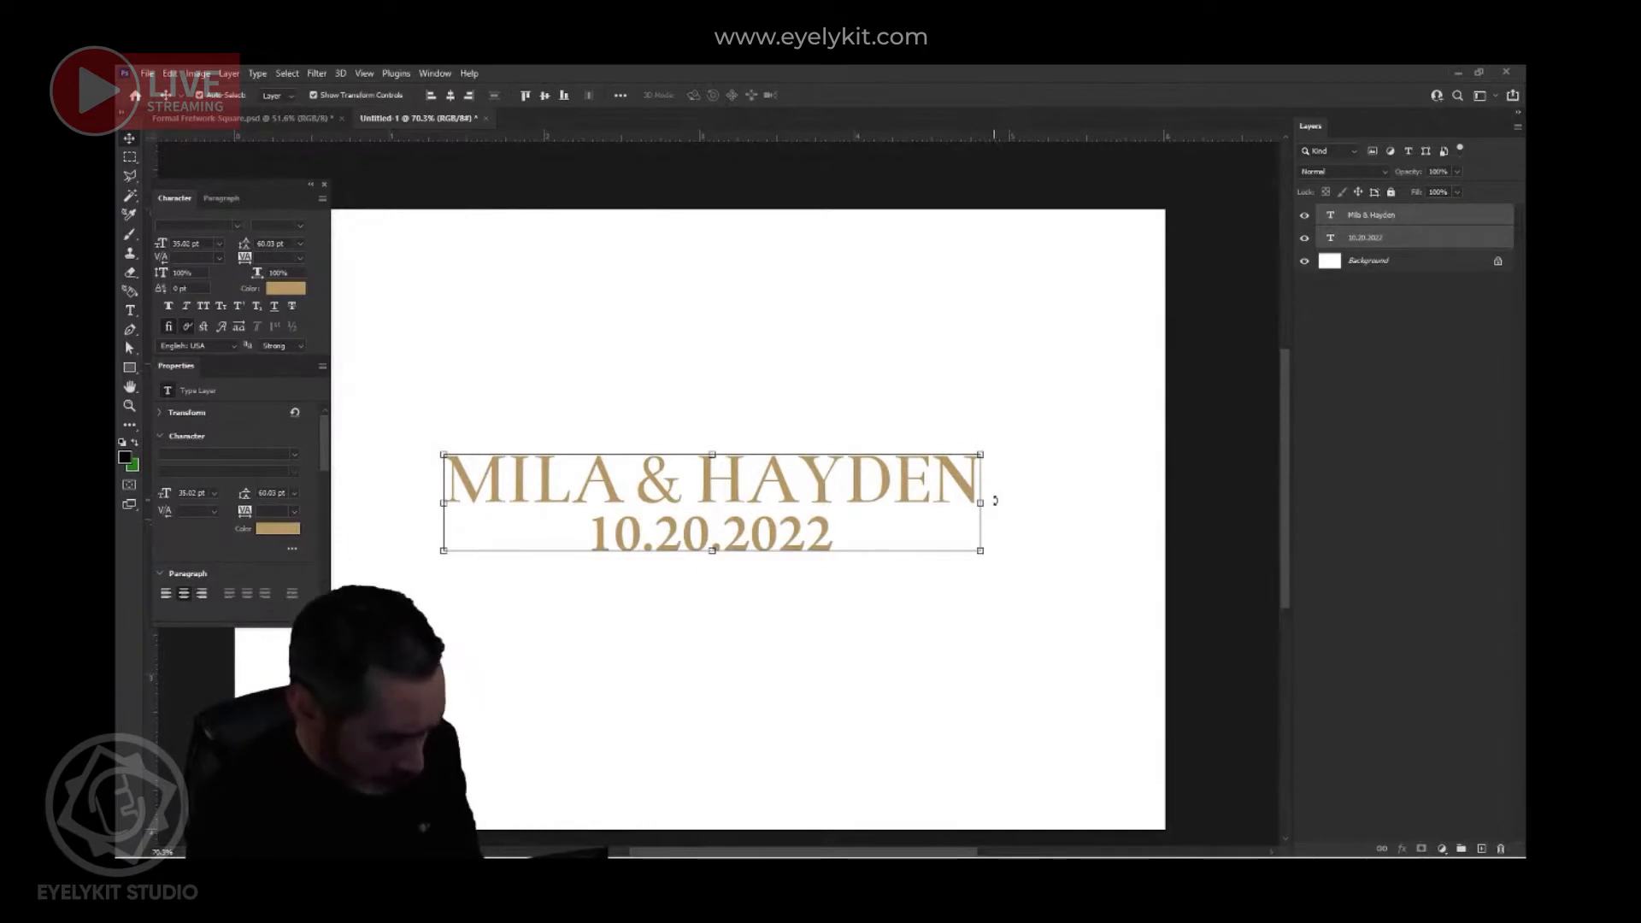
pyautogui.hotkey('ctrl', 'g')
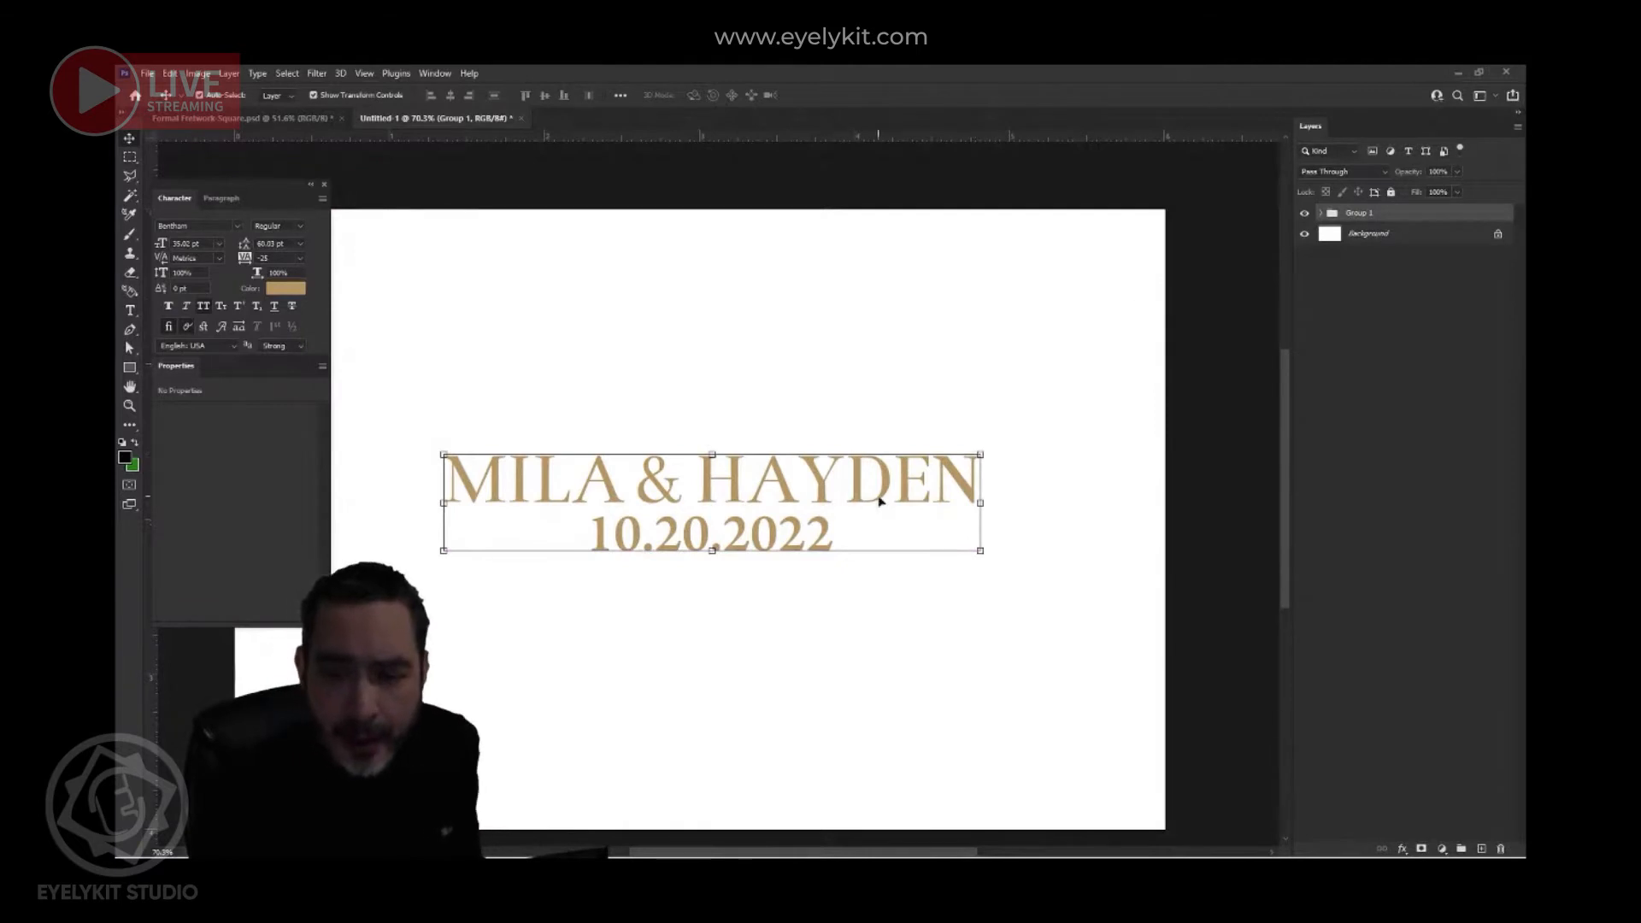
pyautogui.click(1041, 466)
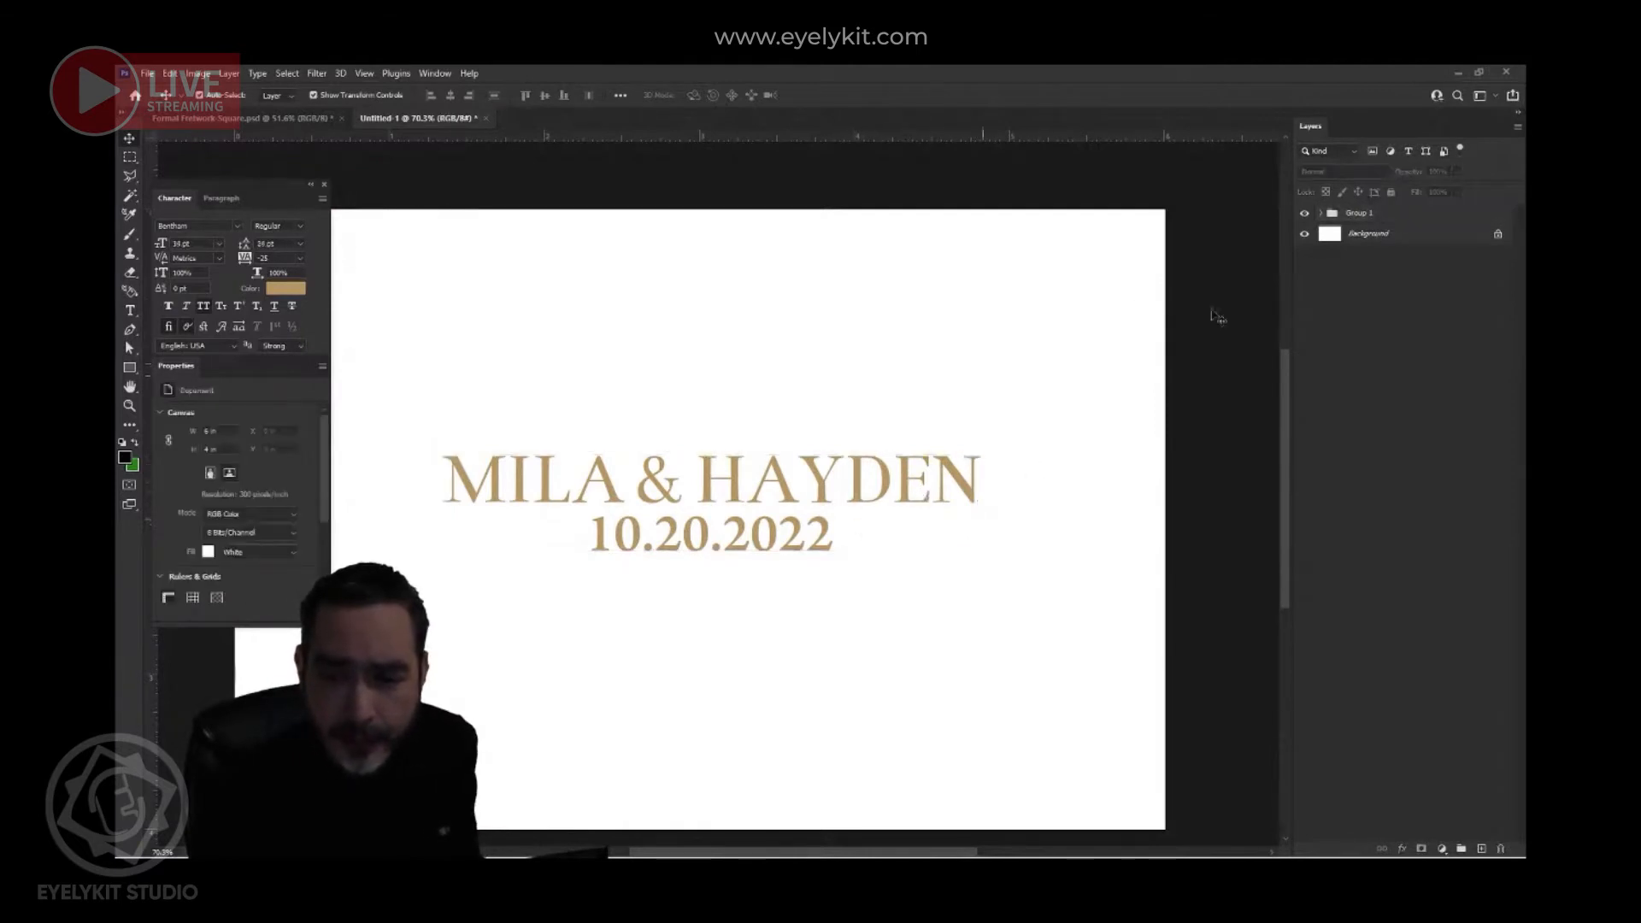
# - Expand the new layer group, examine the two text layers inside it and collapse it again
pyautogui.click(1358, 215)
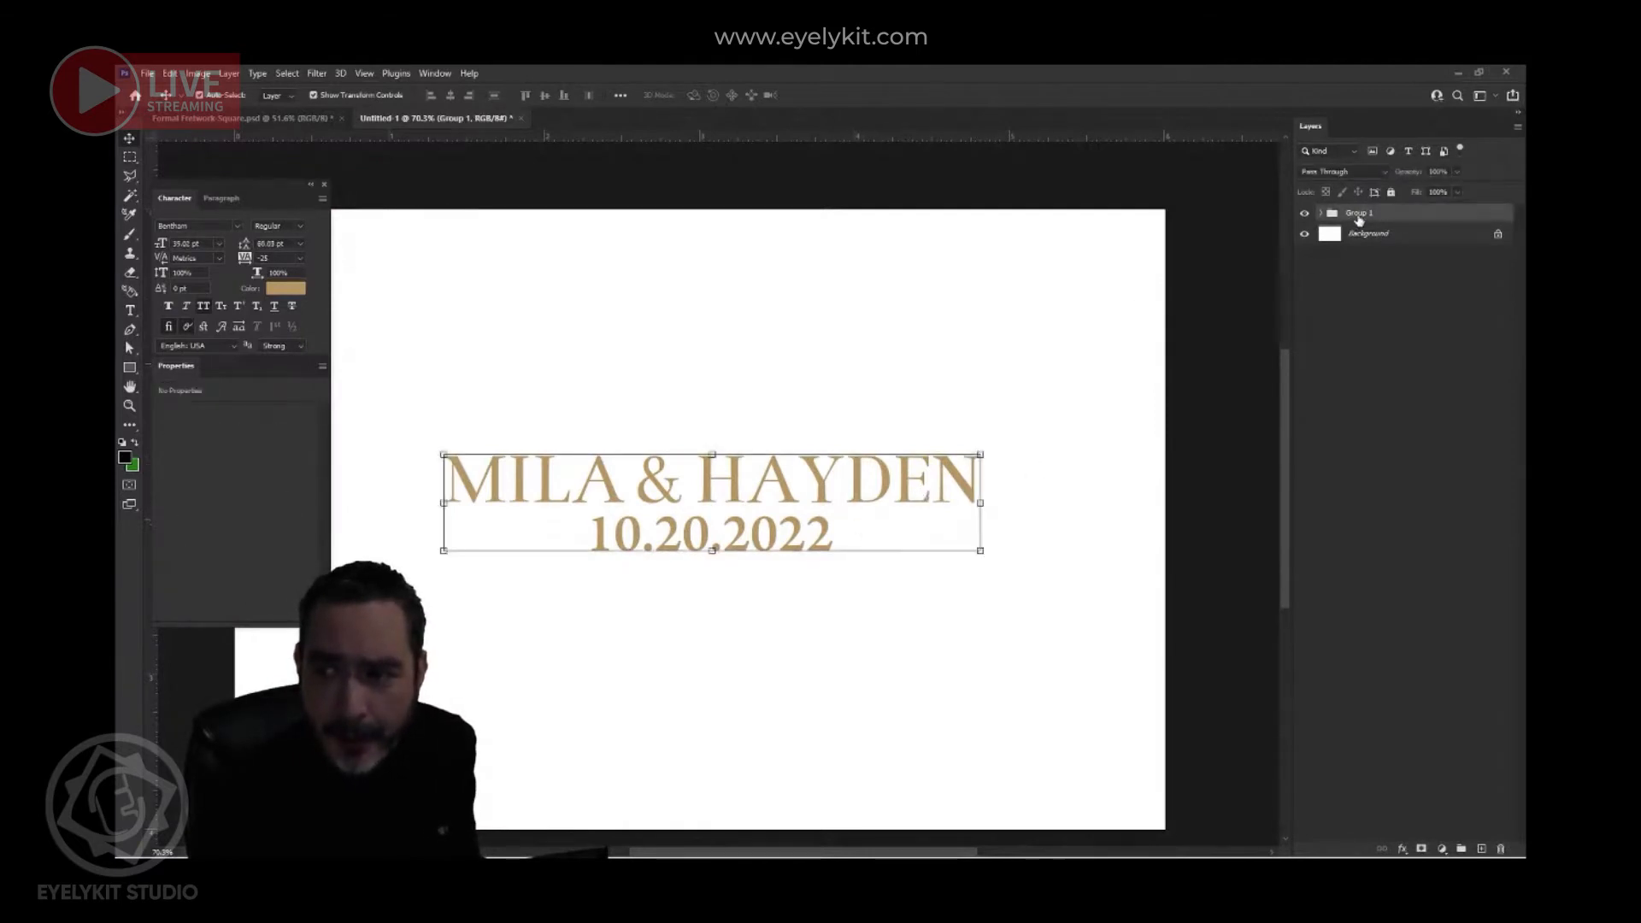
pyautogui.click(1321, 214)
pyautogui.click(1321, 215)
pyautogui.click(1321, 215)
pyautogui.click(1404, 243)
pyautogui.click(1389, 257)
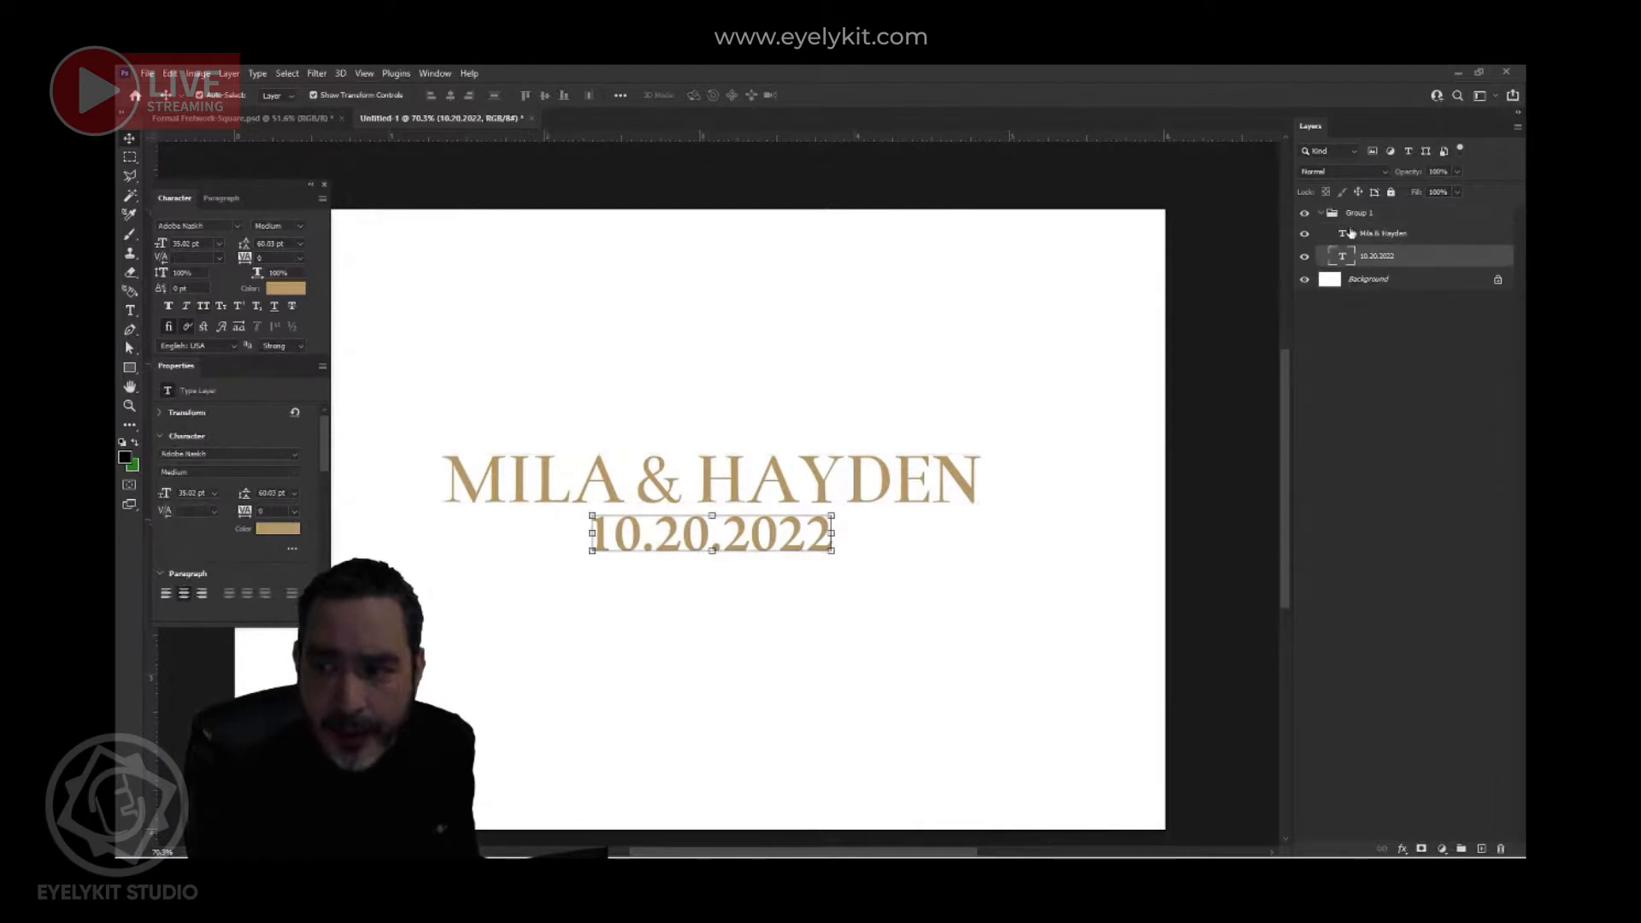
pyautogui.click(1321, 215)
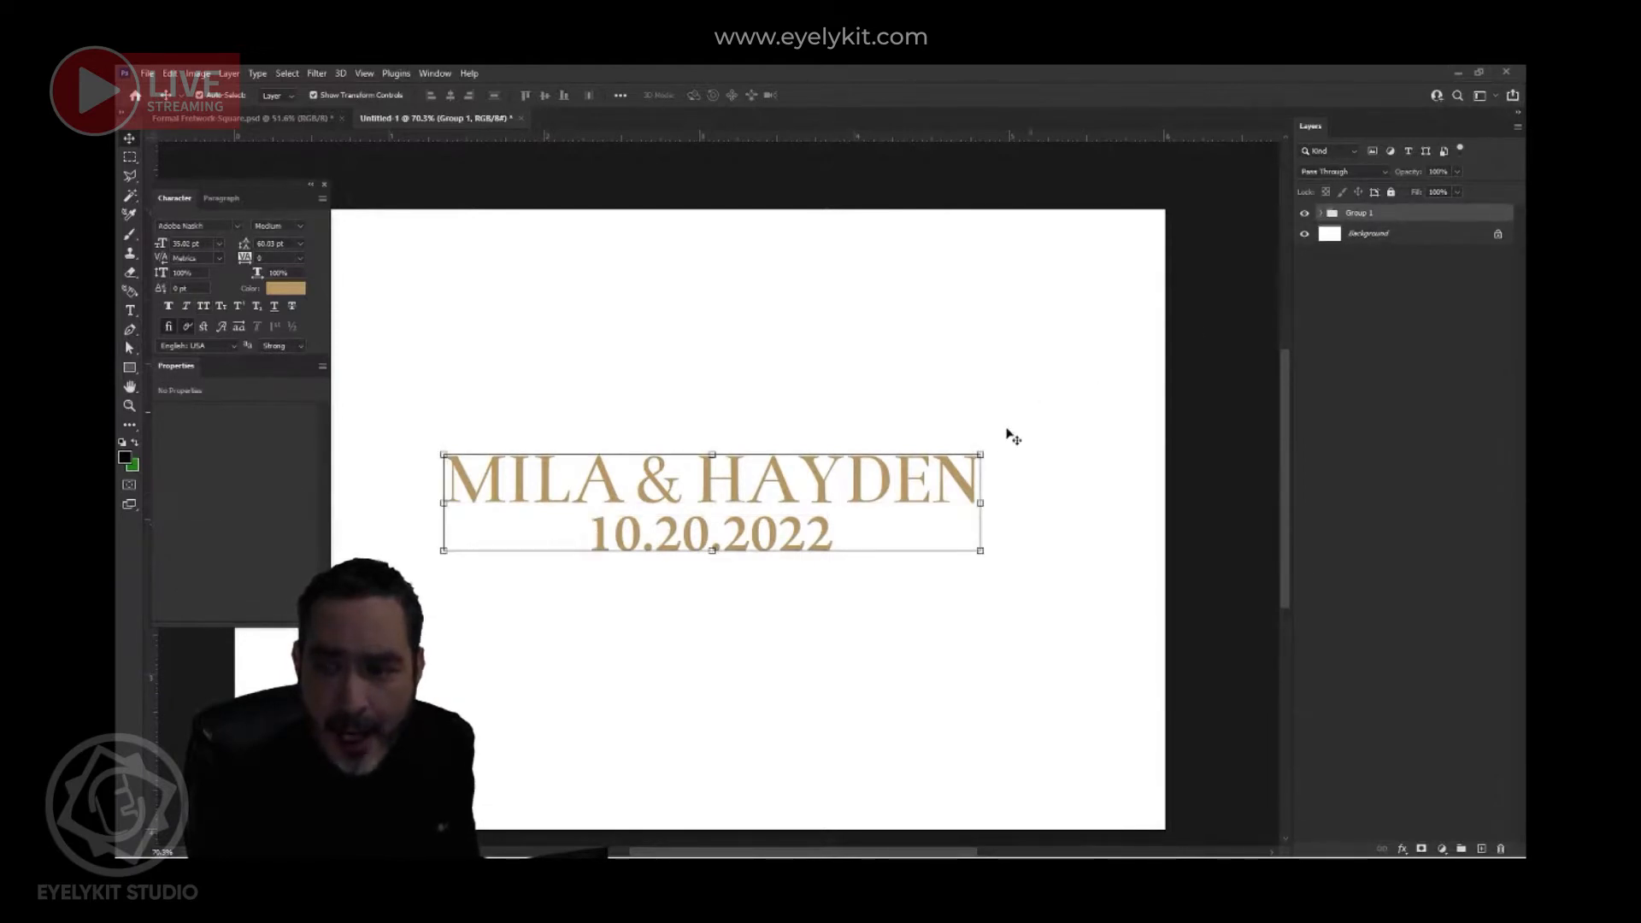
# - Move the whole text group a little higher on the canvas
pyautogui.click(980, 455)
pyautogui.moveTo(890, 476); pyautogui.dragTo(863, 323)
pyautogui.click(843, 95)
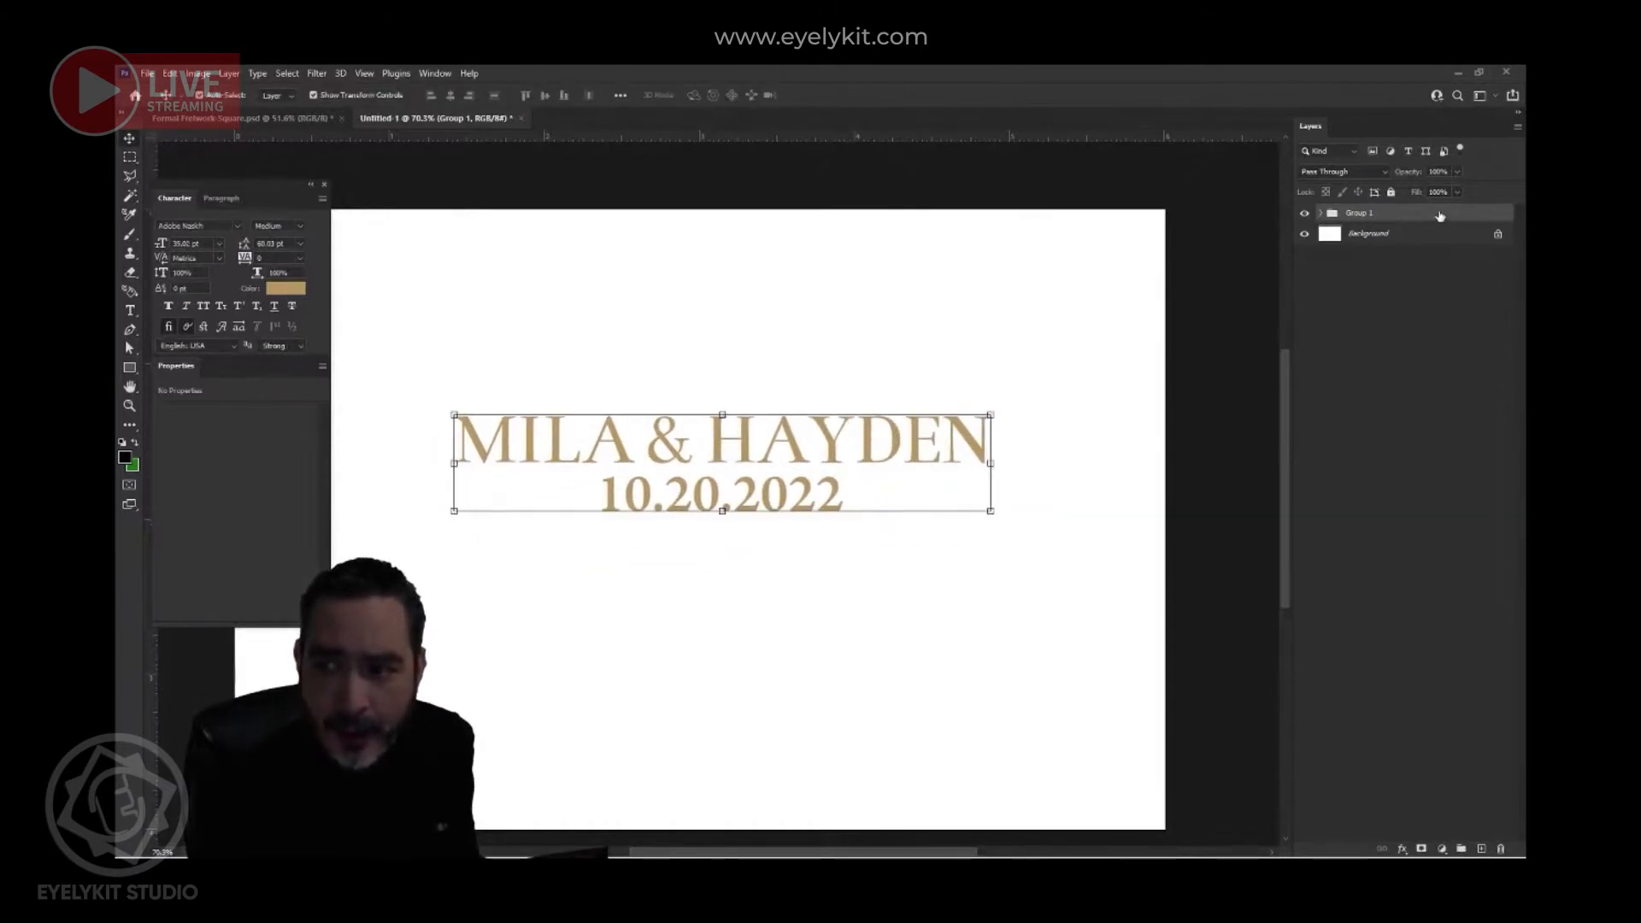
# - Try Bevel & Emboss, Drop Shadow, Outer Glow and Pattern Overlay on the text group, and turn all the effects off again
pyautogui.doubleClick(1440, 215)
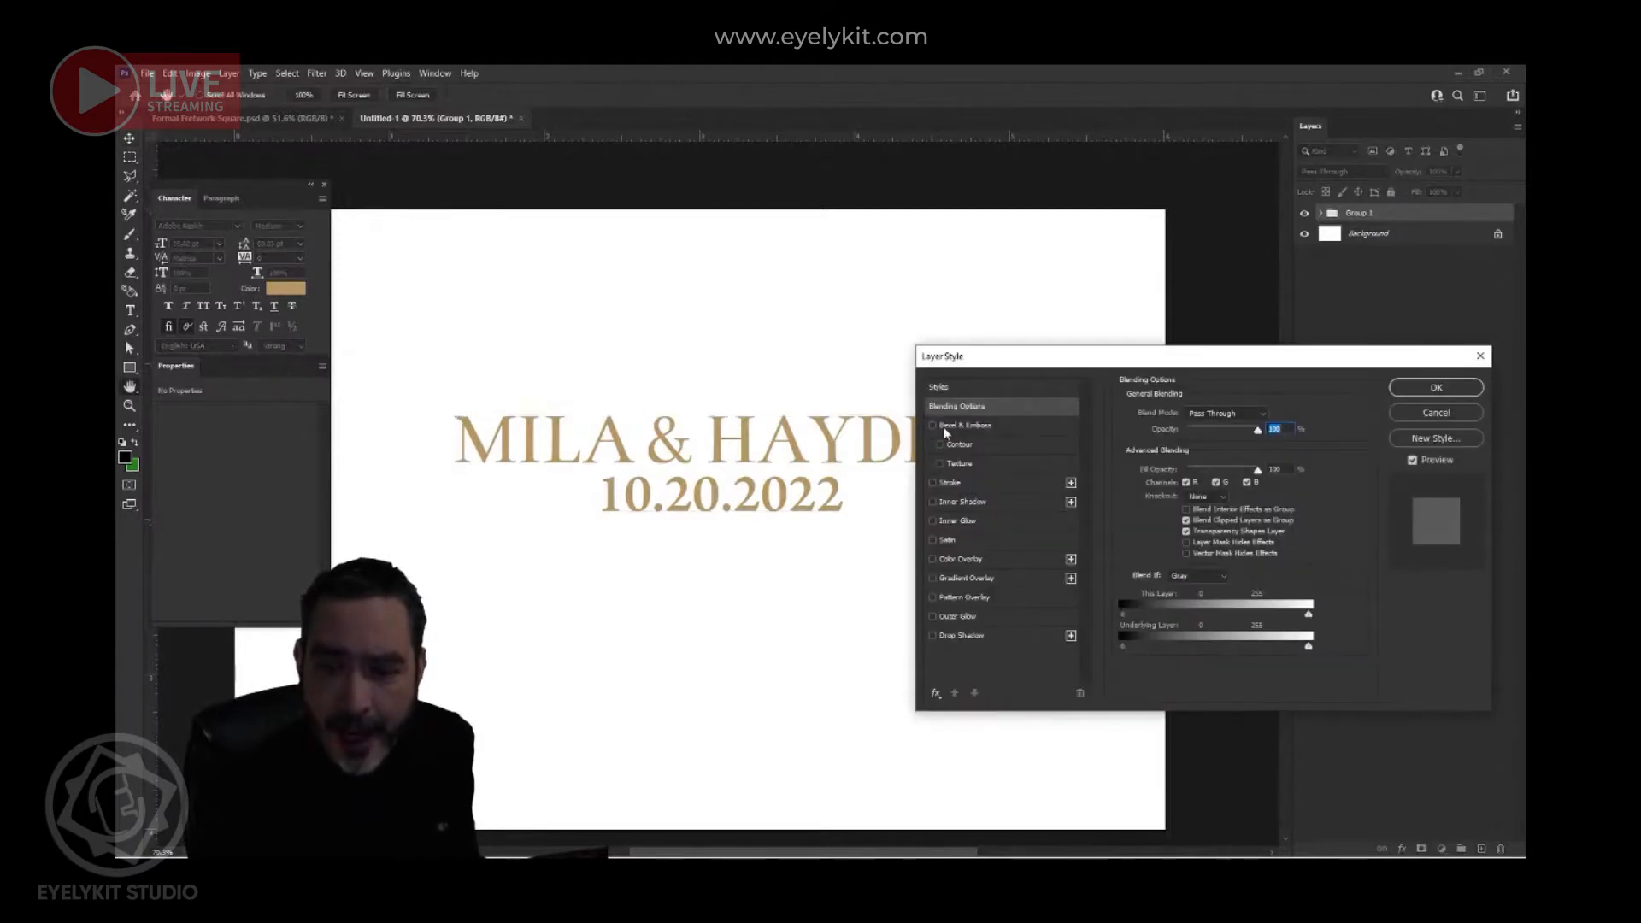
pyautogui.click(933, 425)
pyautogui.click(932, 636)
pyautogui.click(934, 615)
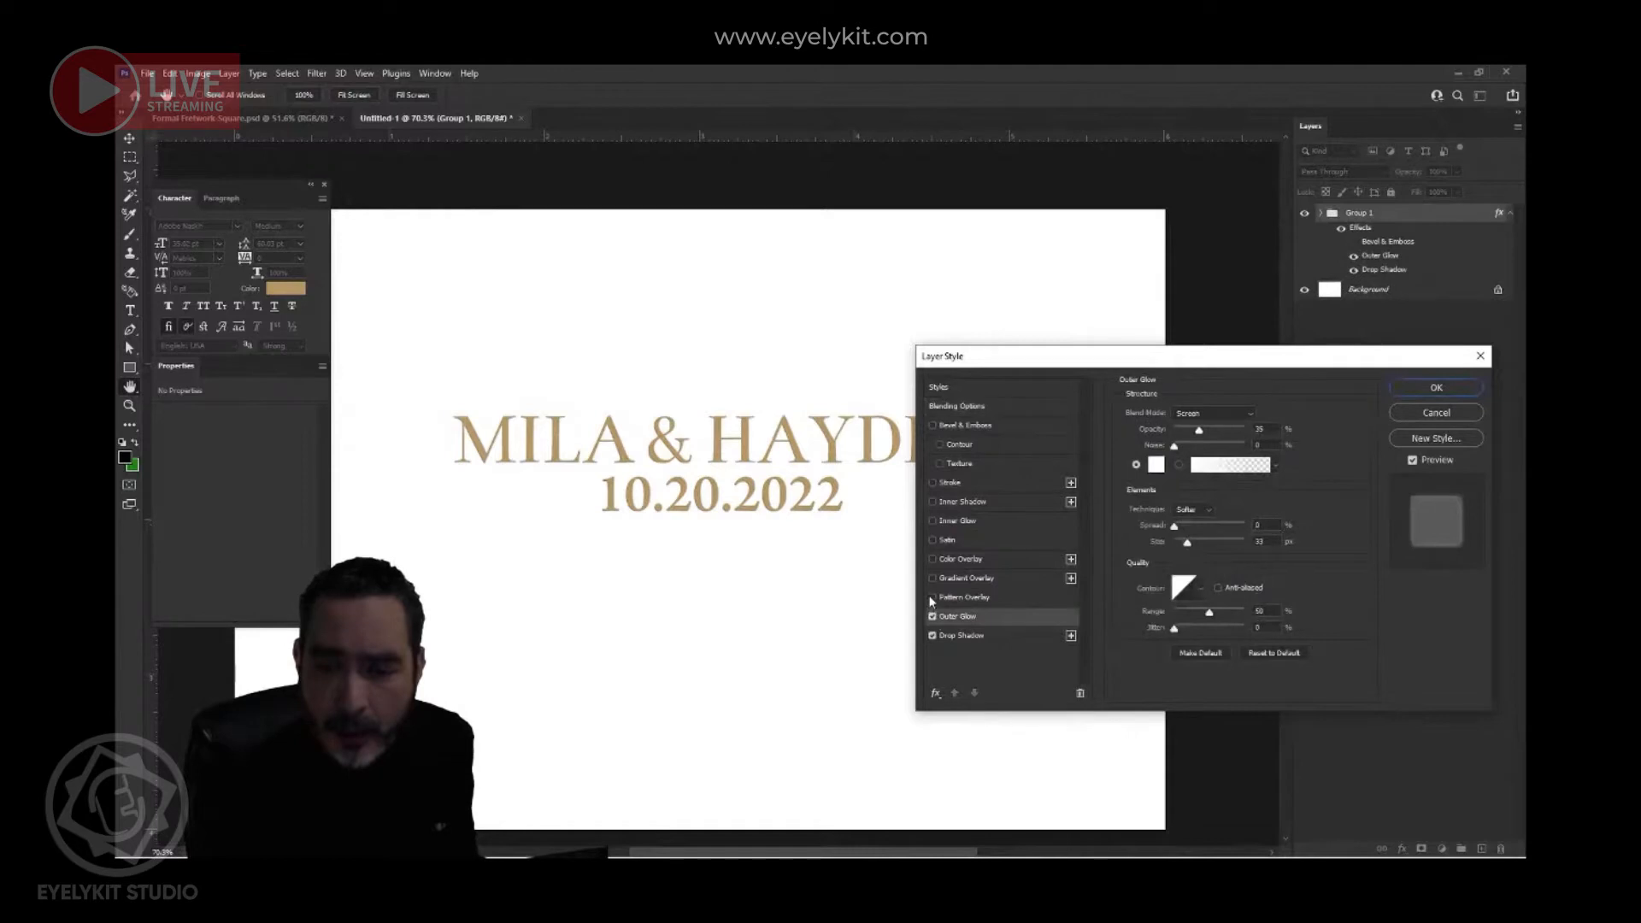
pyautogui.click(933, 597)
pyautogui.click(933, 616)
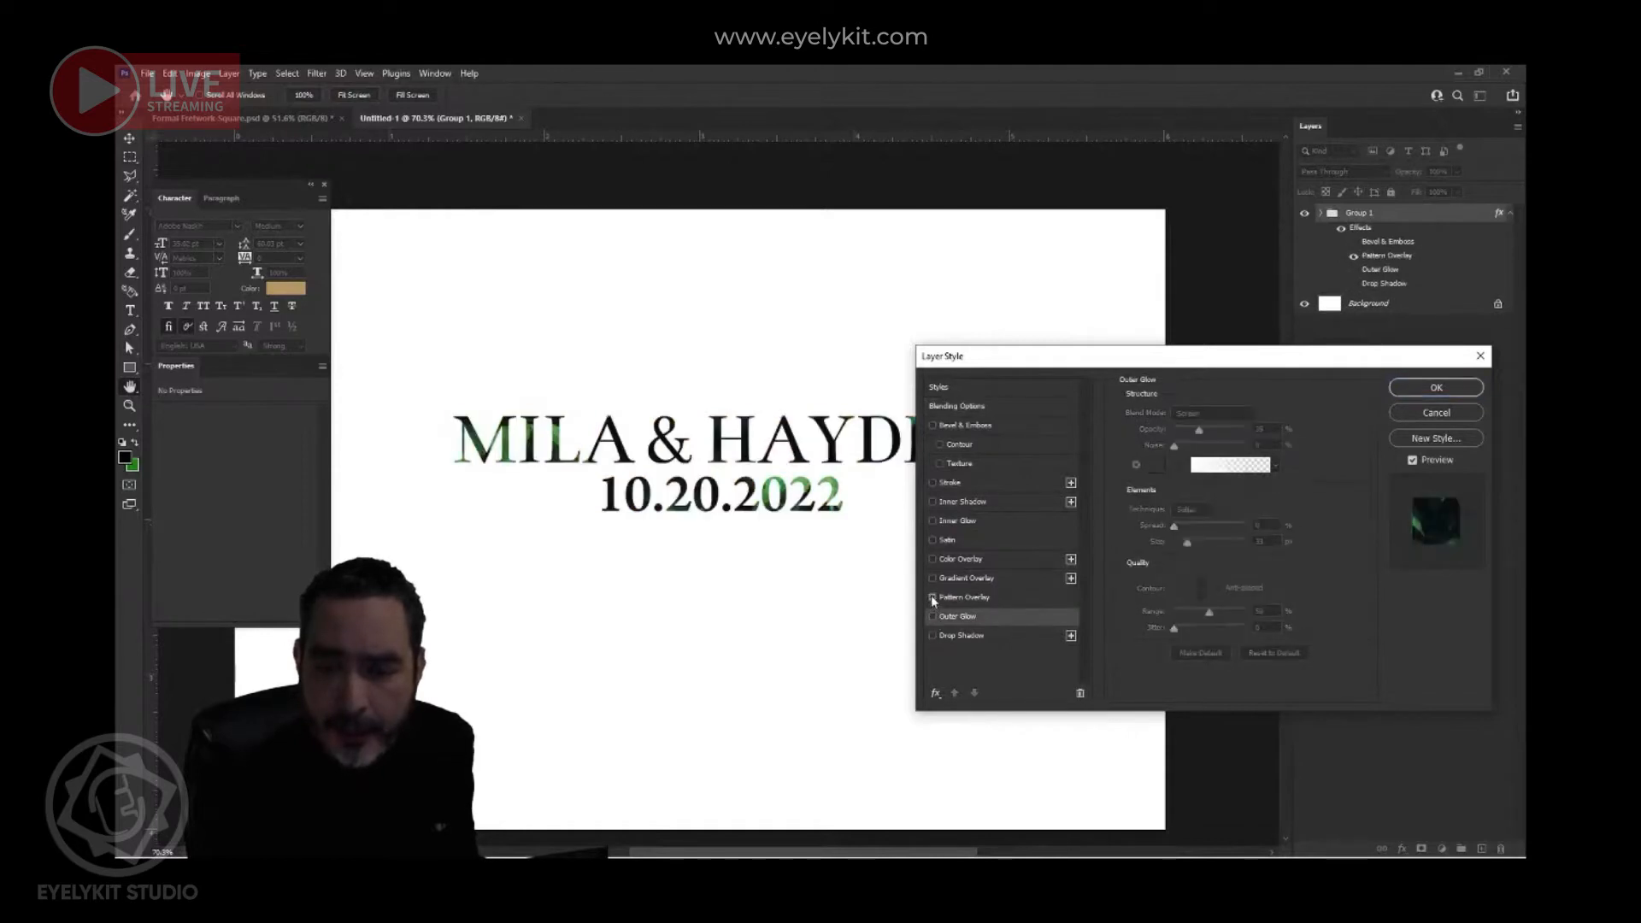
pyautogui.click(934, 596)
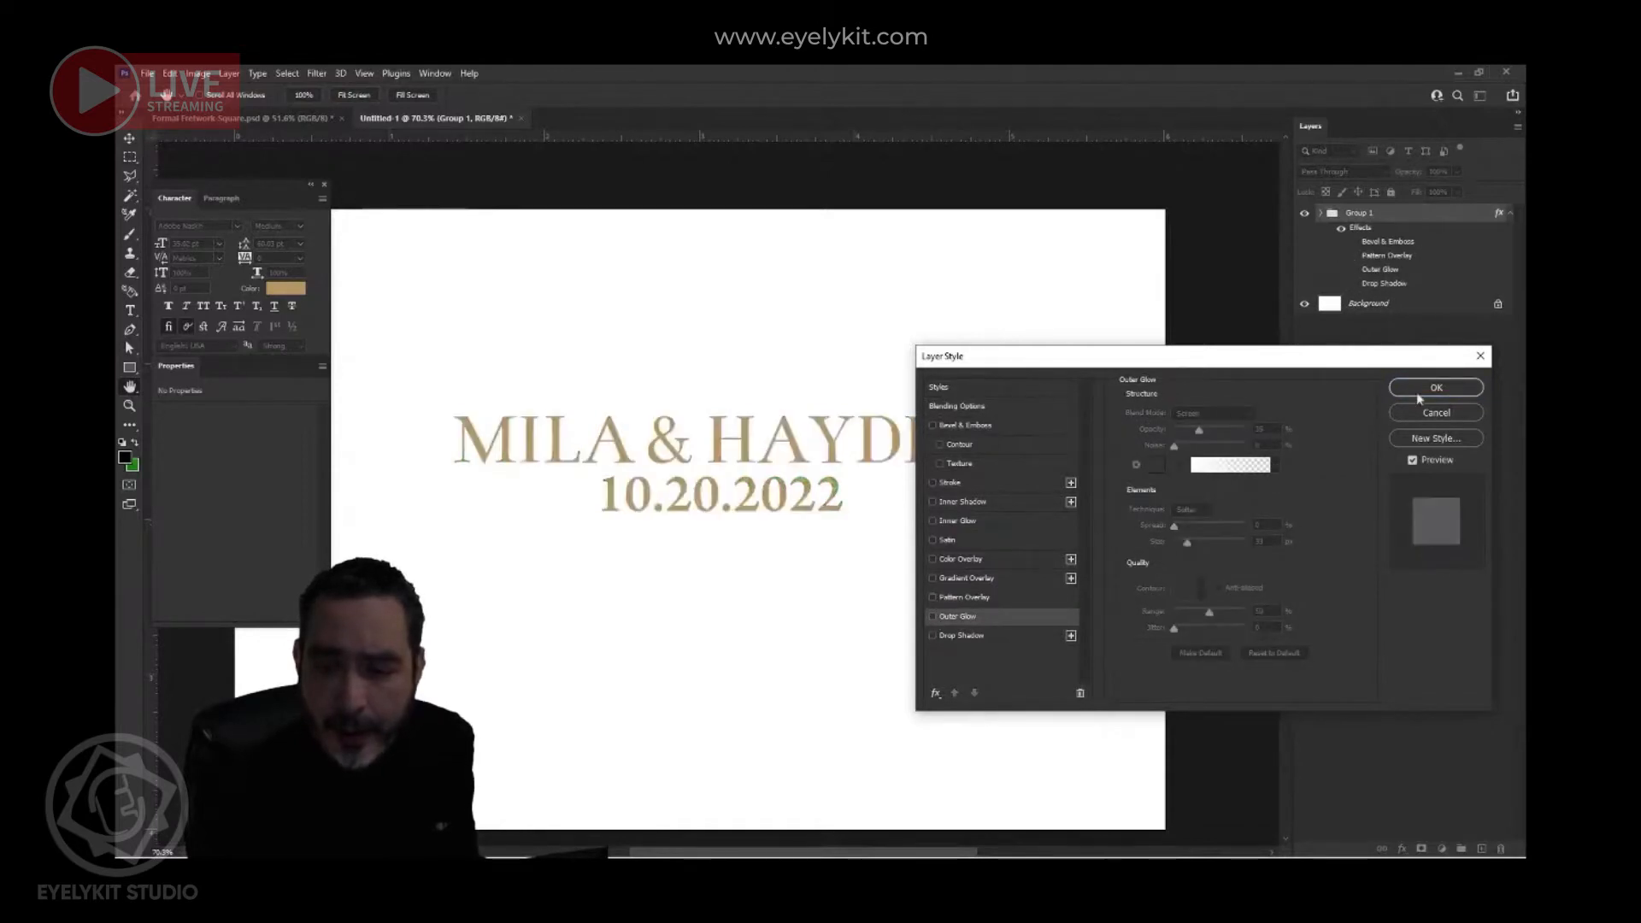
pyautogui.click(1416, 390)
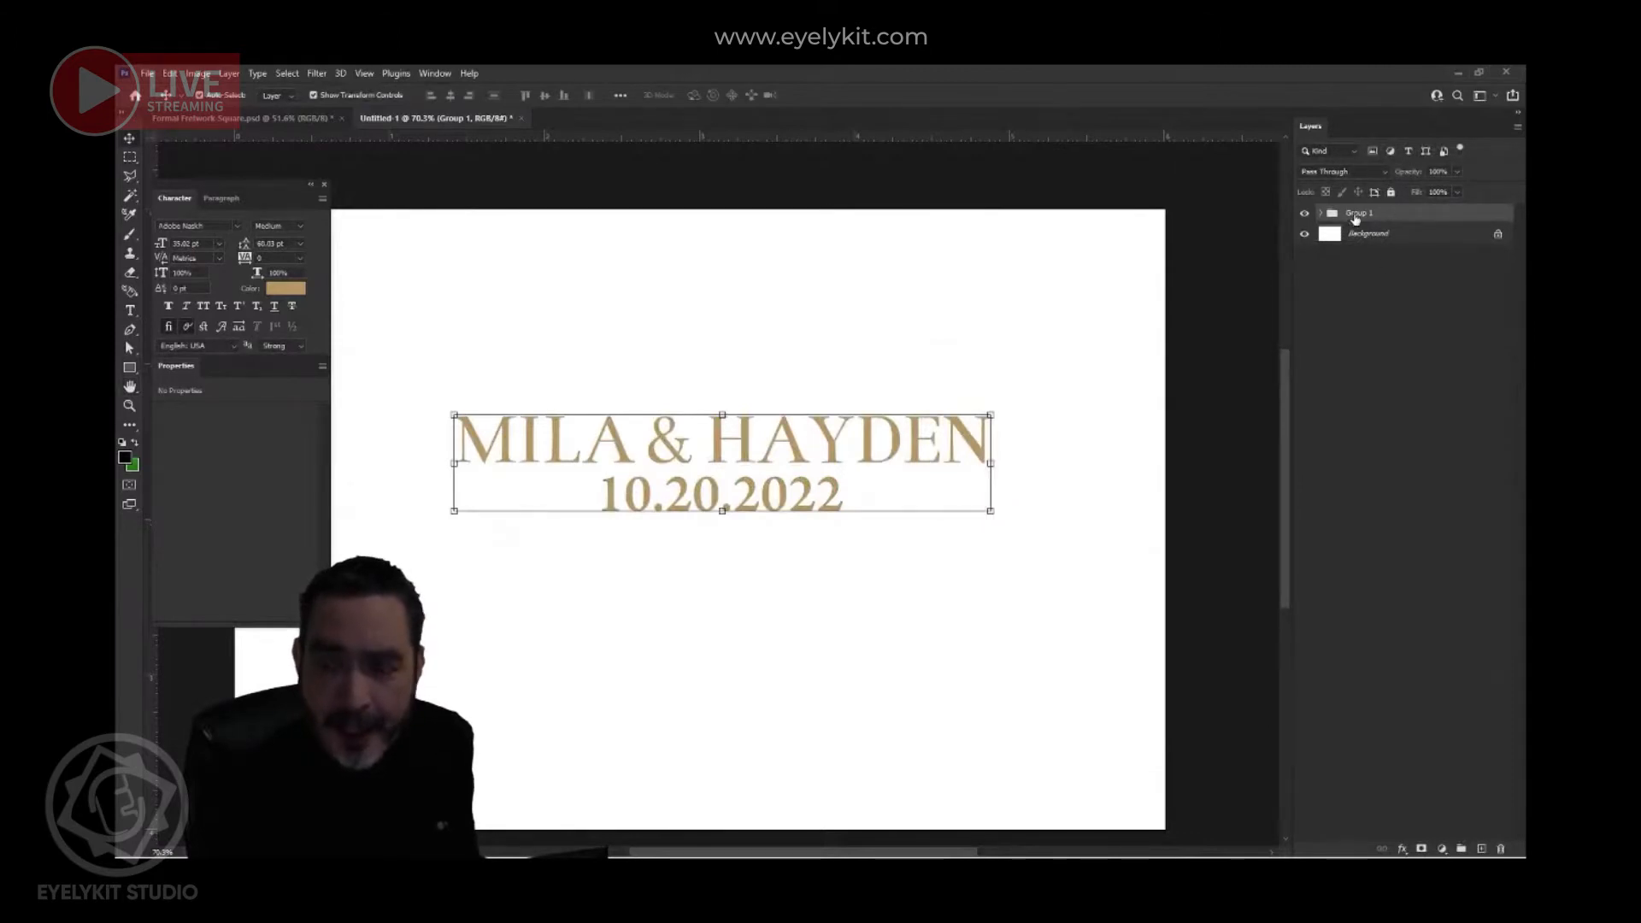
# - Rename the text layer group TEXT and select it
pyautogui.doubleClick(1355, 215)
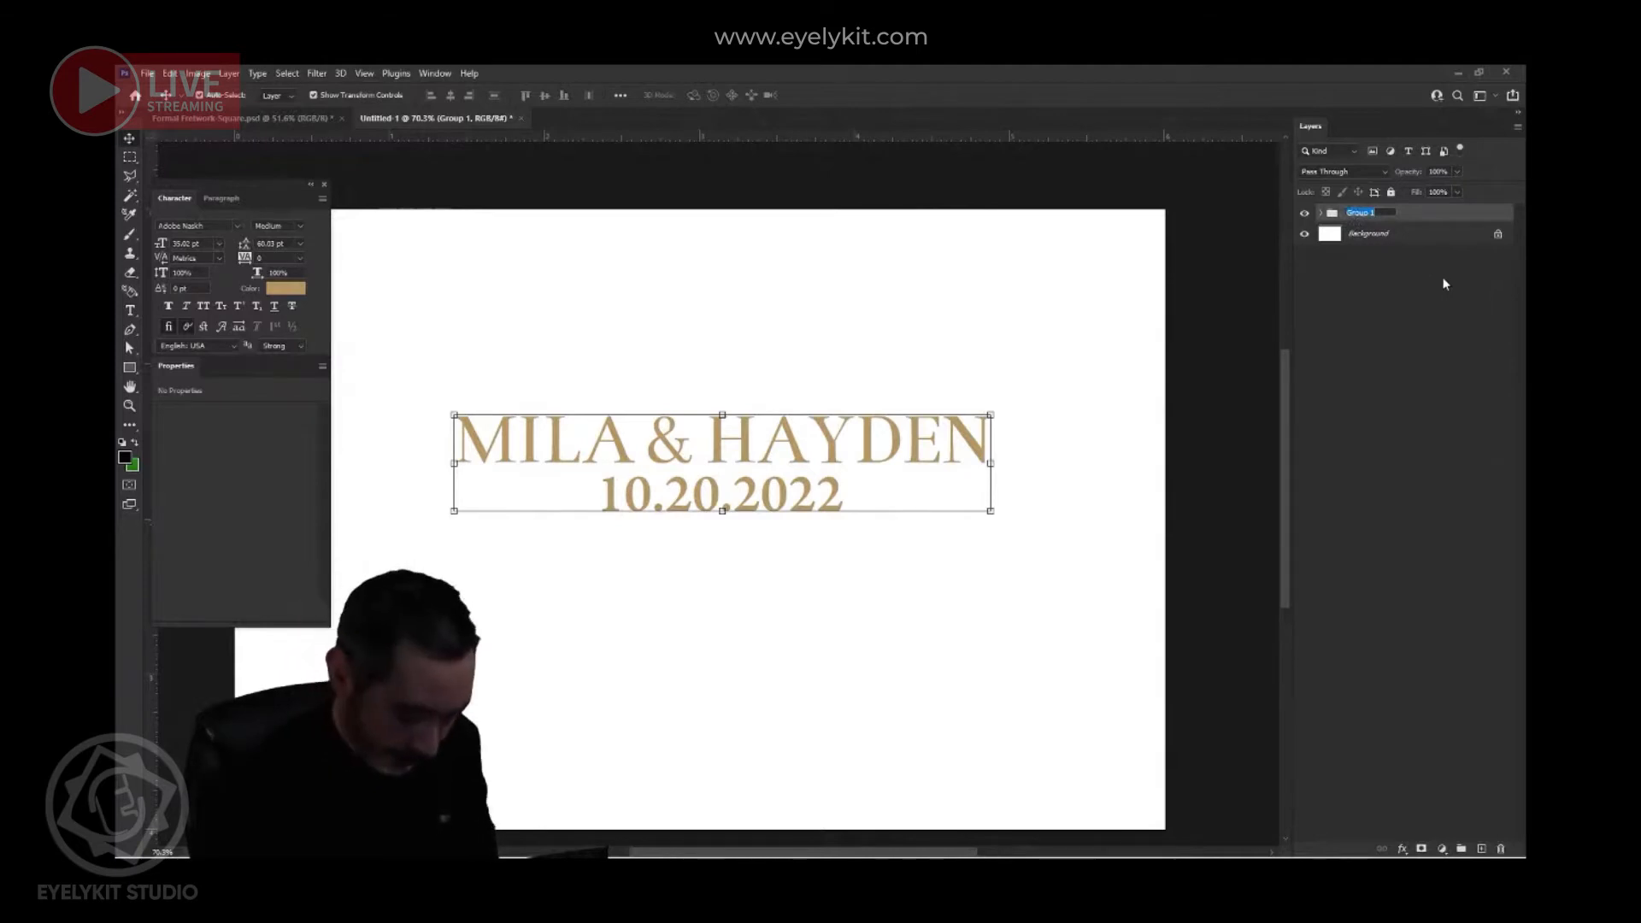
pyautogui.write('TE')
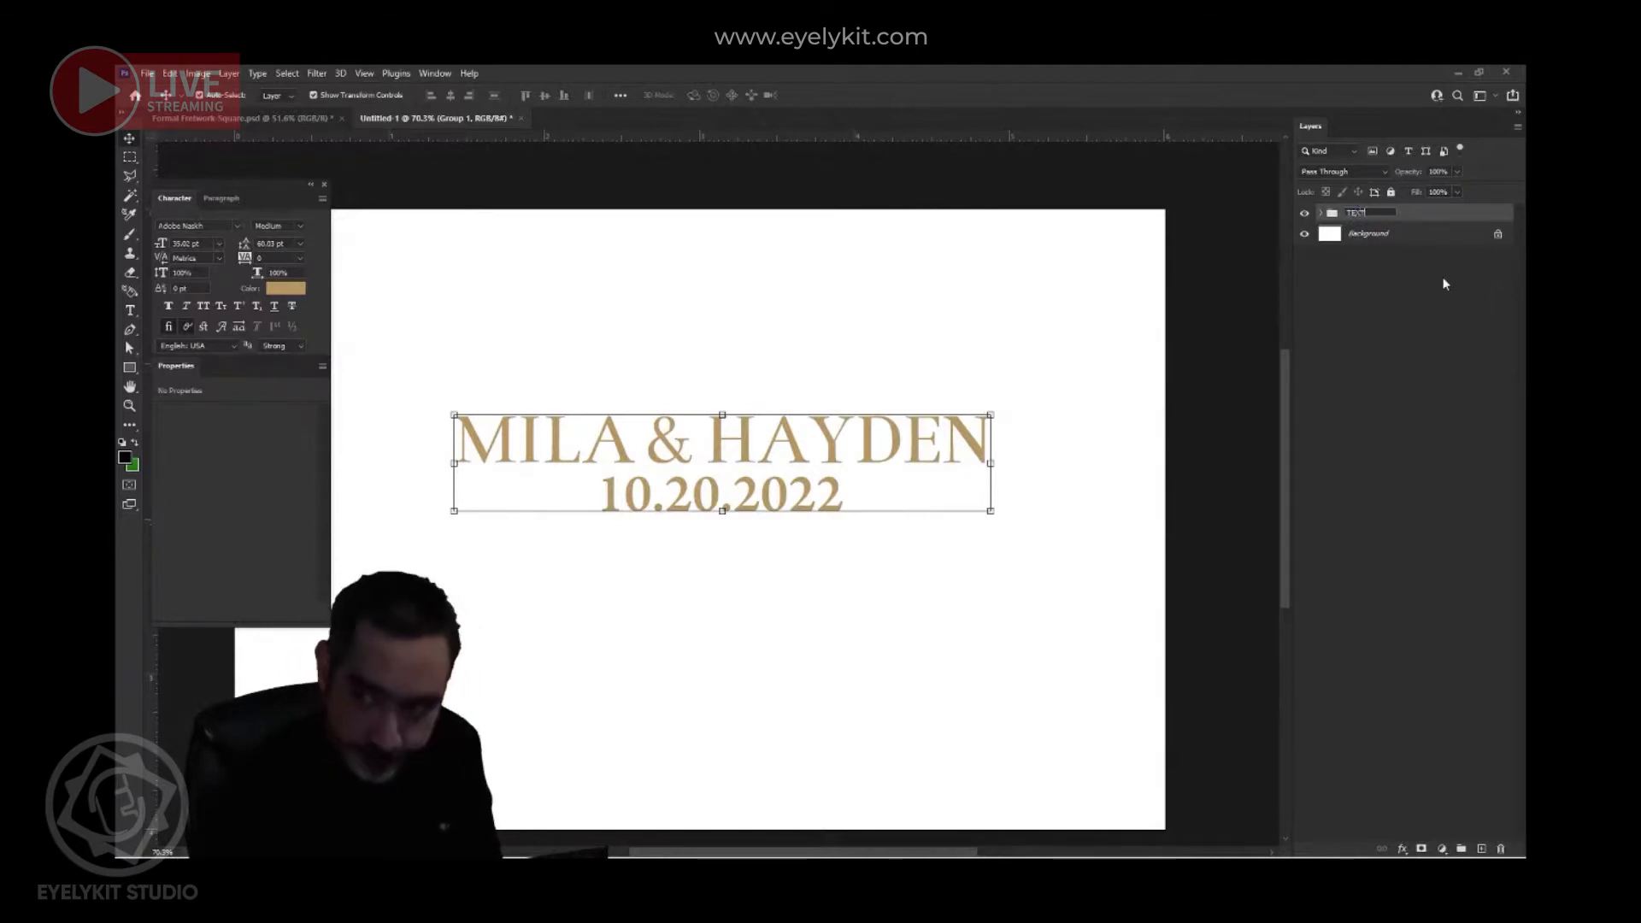
pyautogui.write('XT')
pyautogui.click(1407, 299)
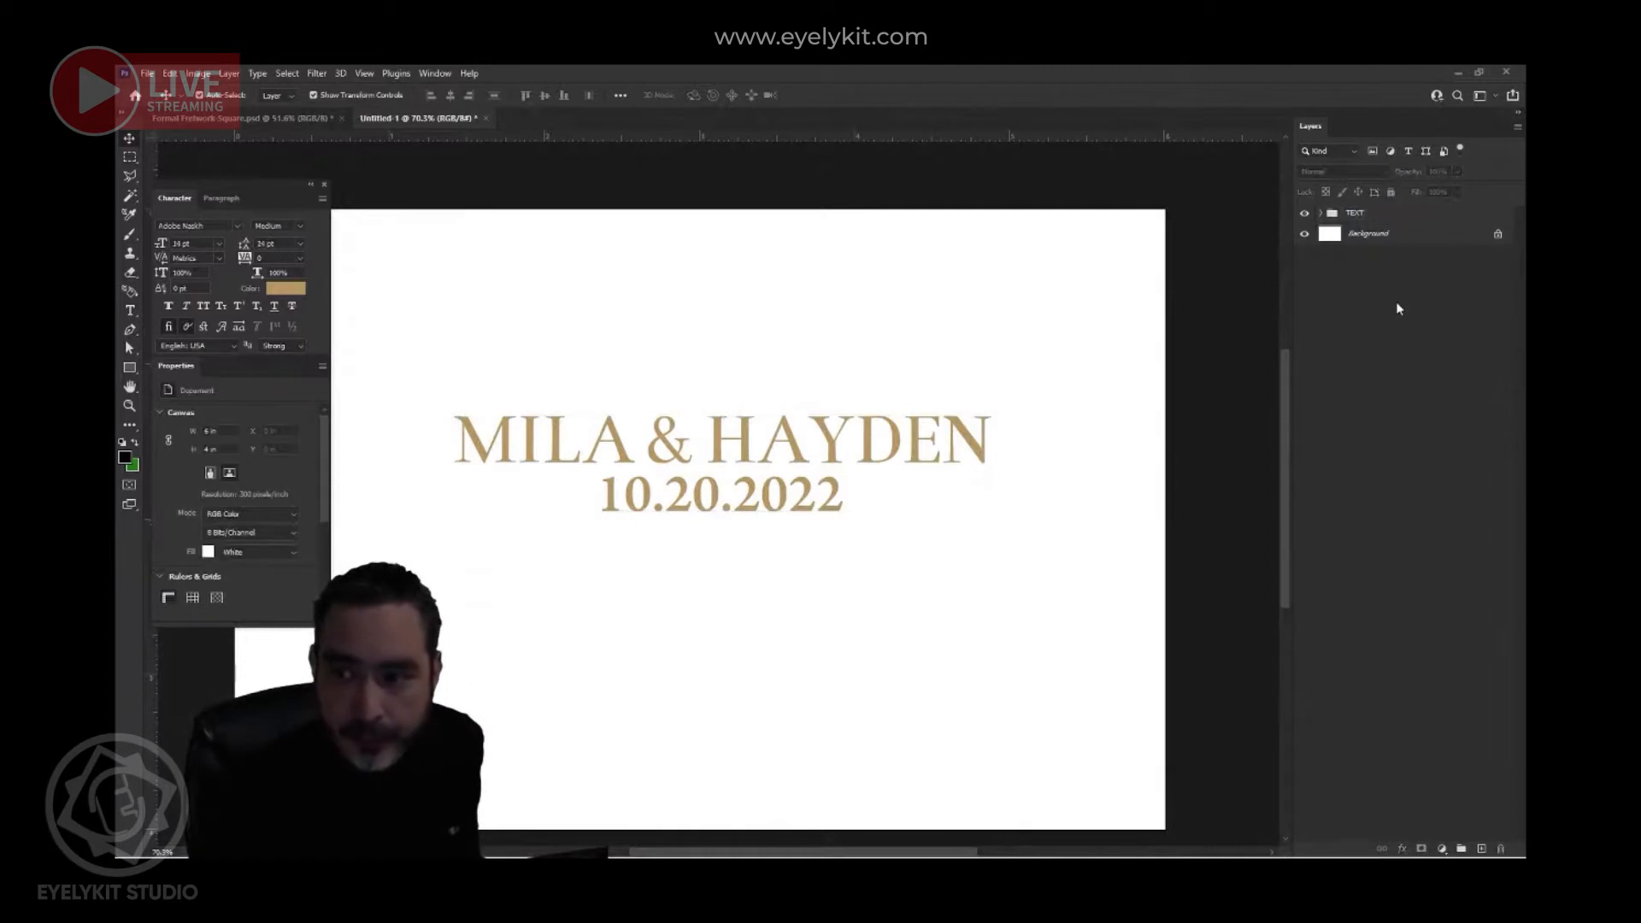
pyautogui.click(1385, 214)
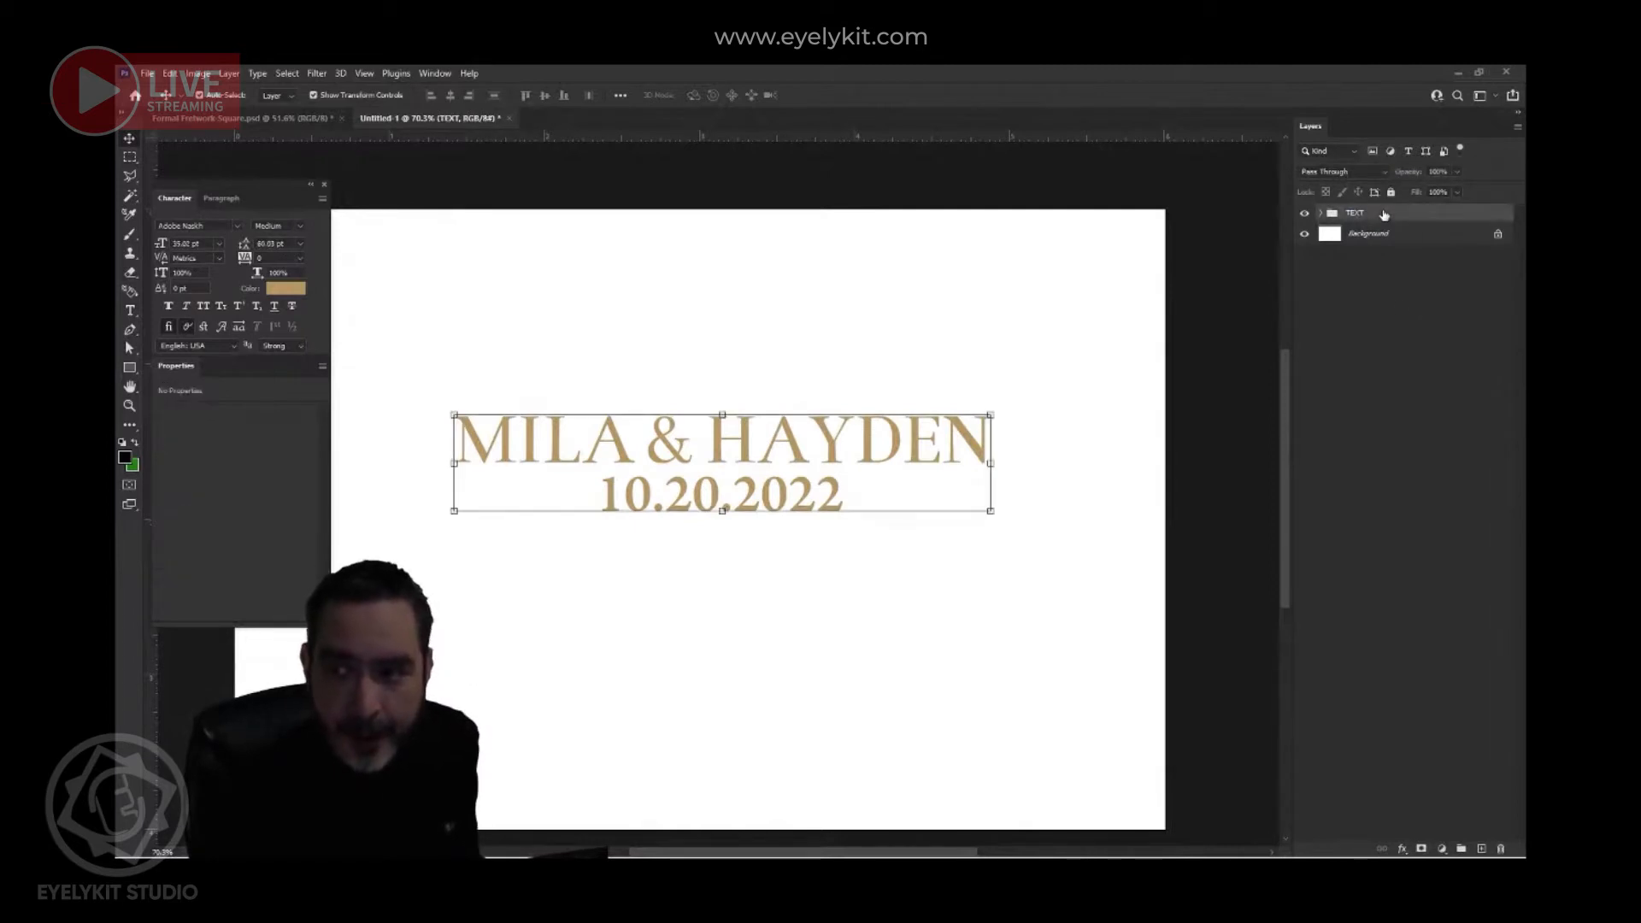
# - Switch to the square photo booth template and hide its two original text layers
pyautogui.click(290, 116)
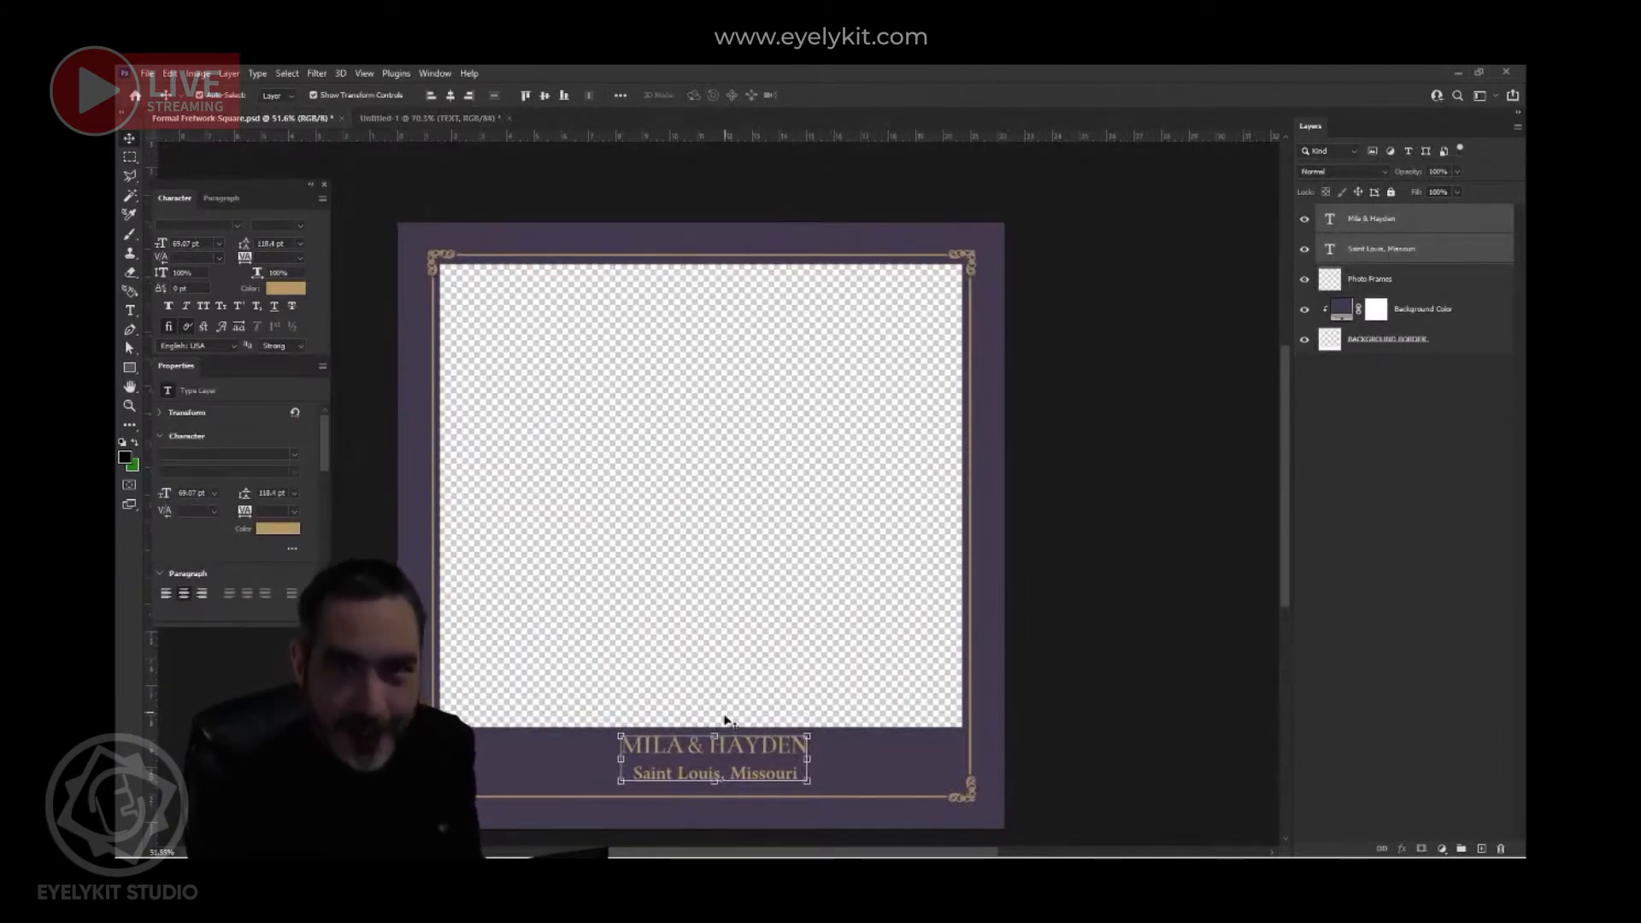
pyautogui.moveTo(684, 782); pyautogui.dragTo(701, 632)
pyautogui.scroll(6, 725, 659)
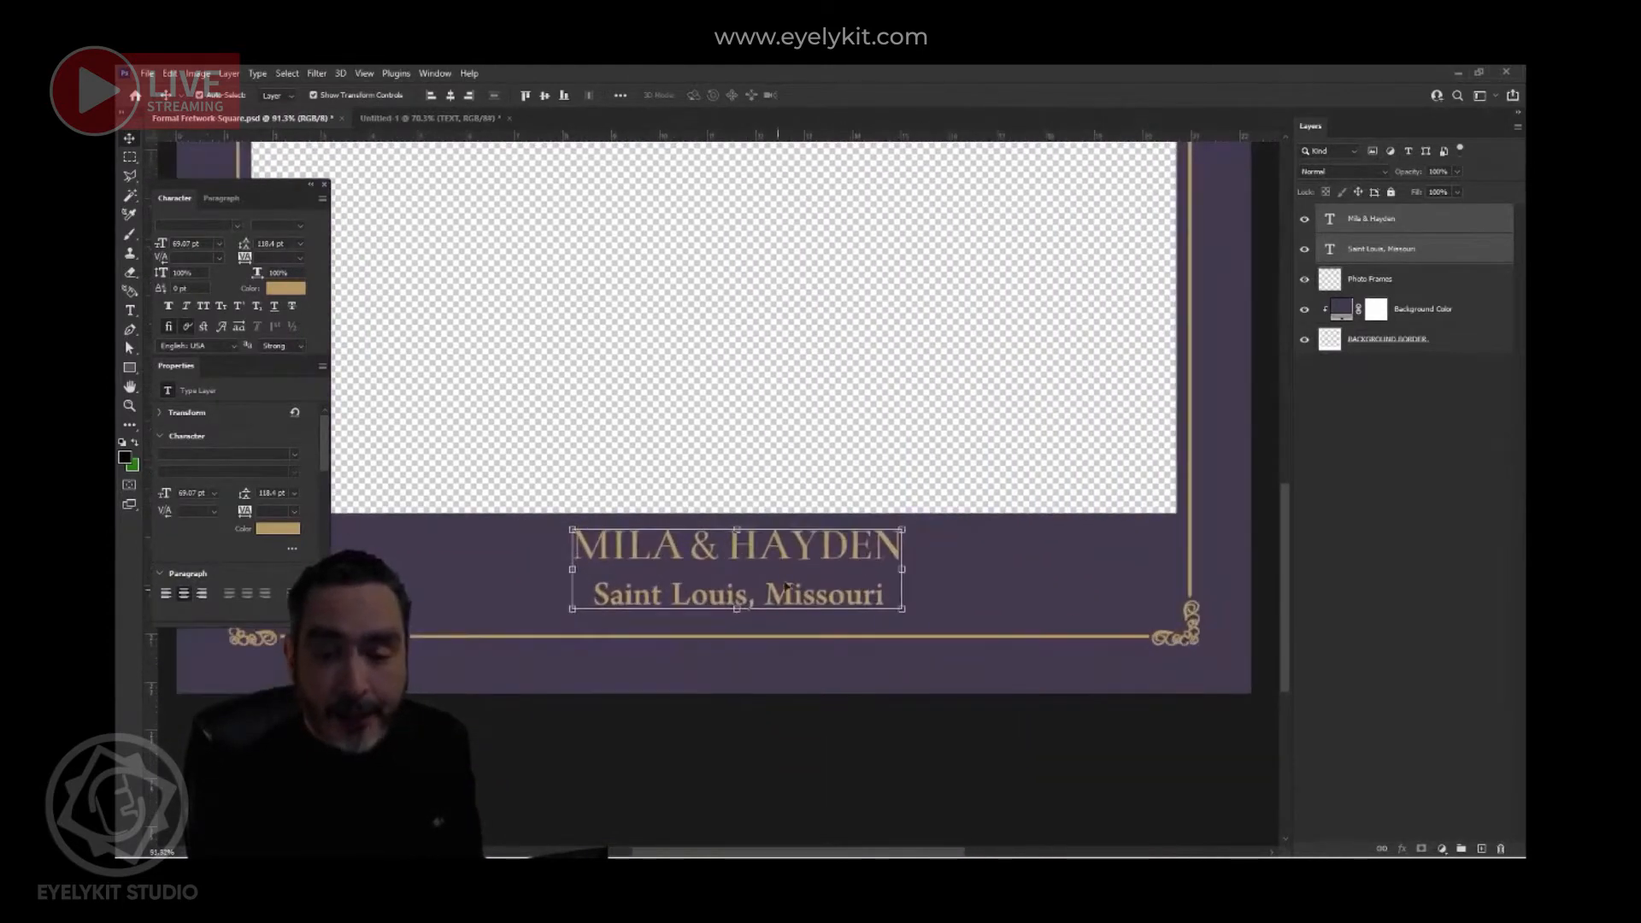
pyautogui.moveTo(804, 557); pyautogui.dragTo(781, 565)
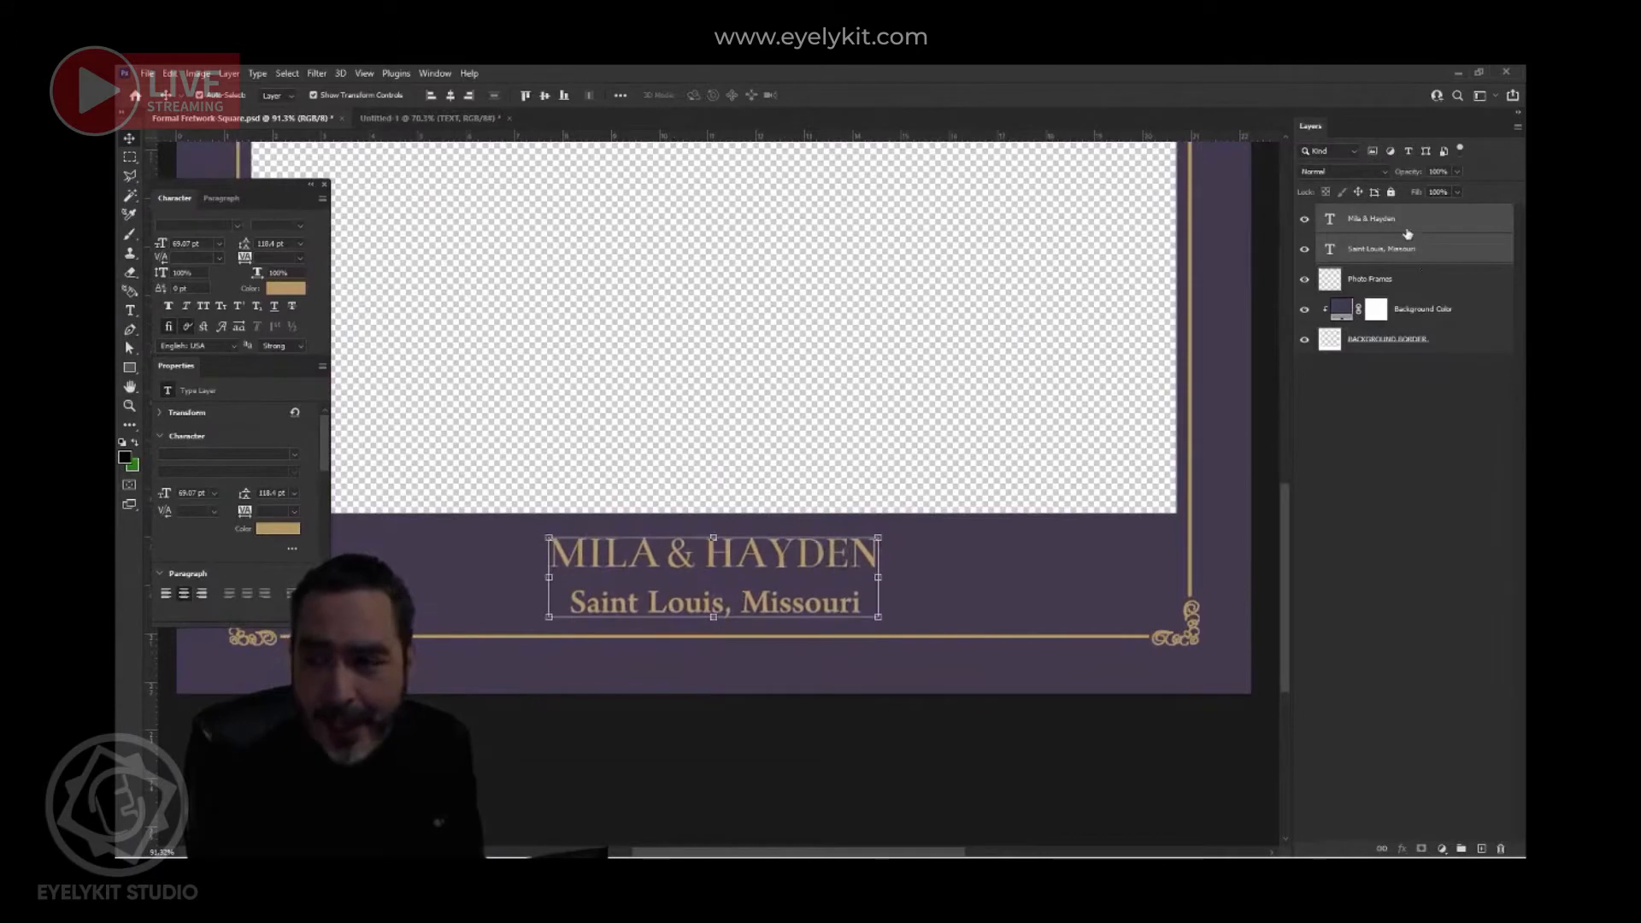
pyautogui.click(1304, 248)
pyautogui.click(1305, 219)
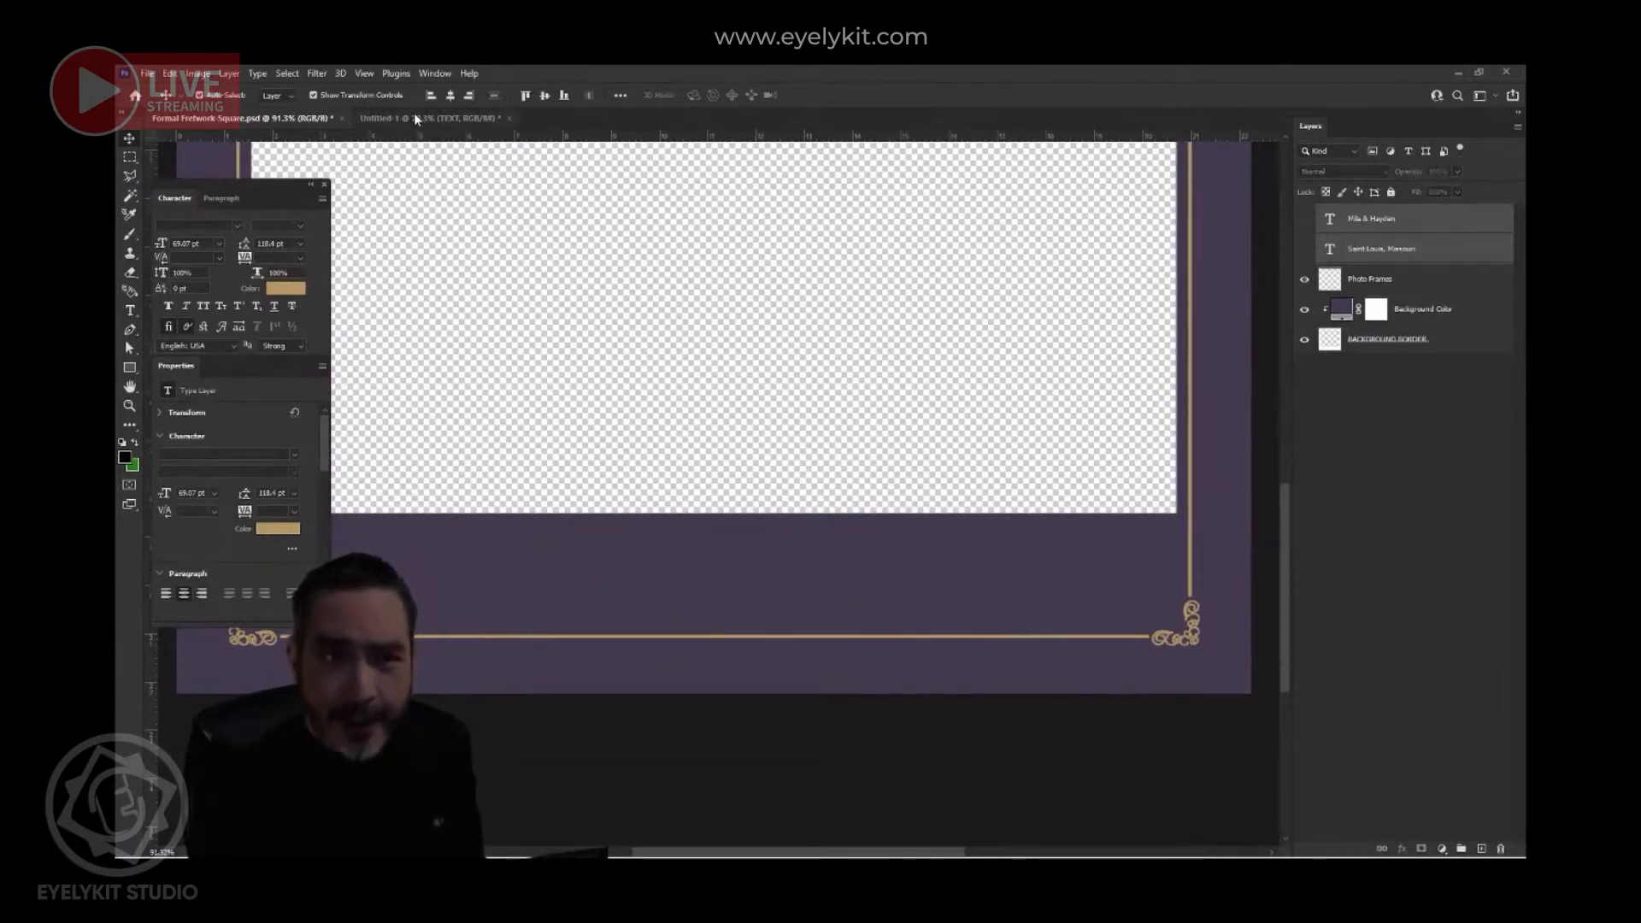
# - Copy the TEXT group with its names and date layers from the untitled 6 x 4 document into the square template
pyautogui.click(414, 117)
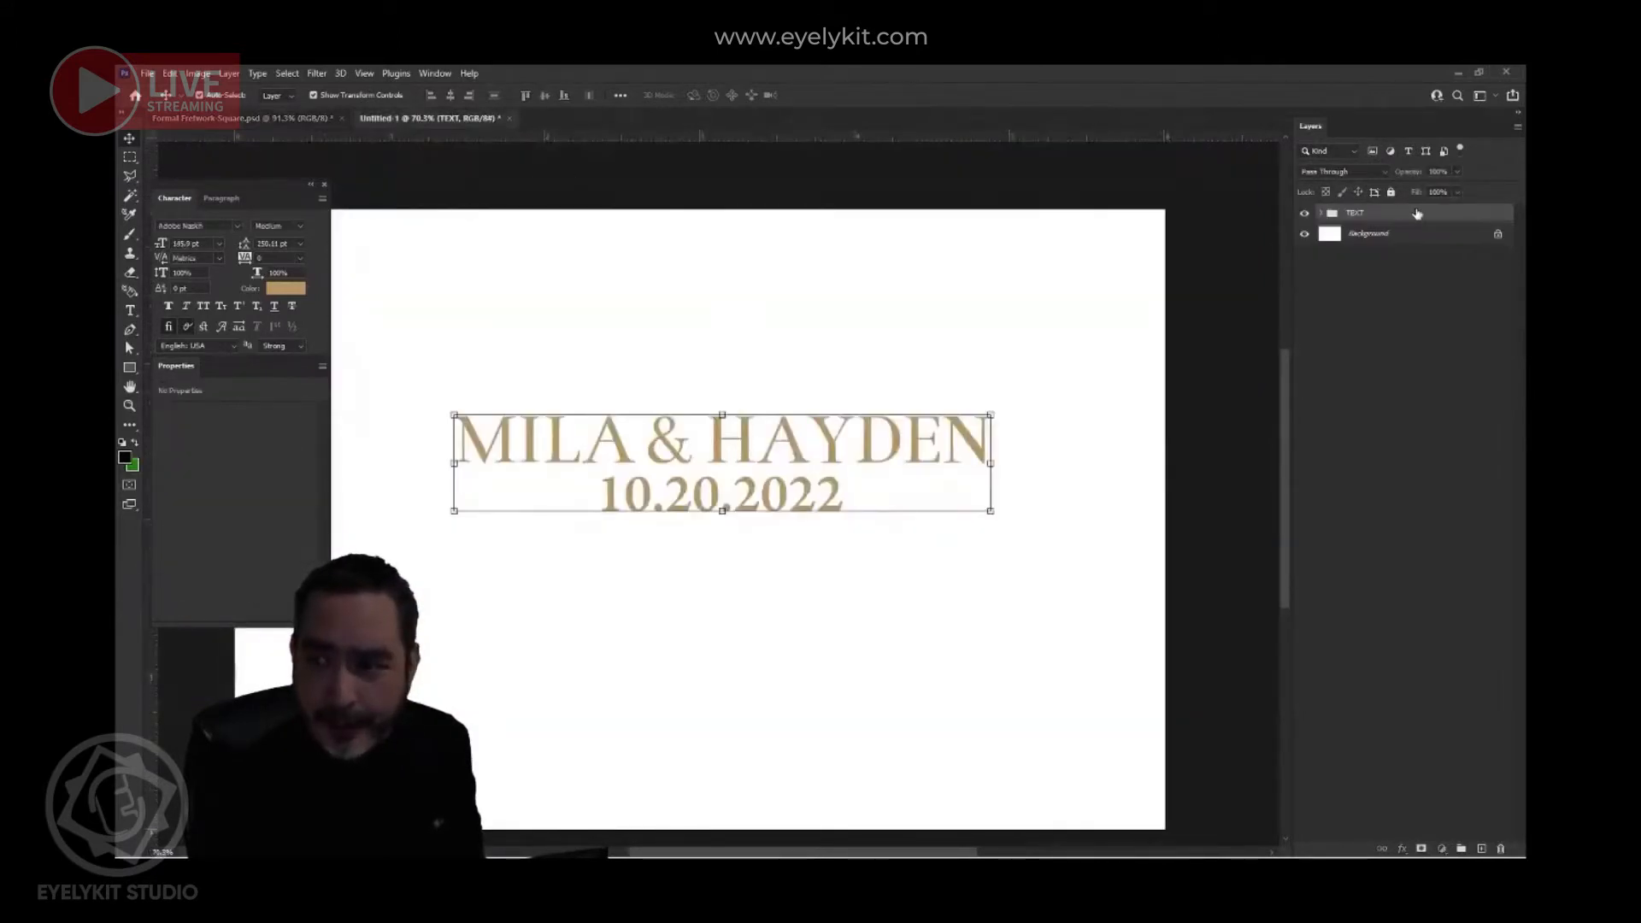
pyautogui.click(898, 443)
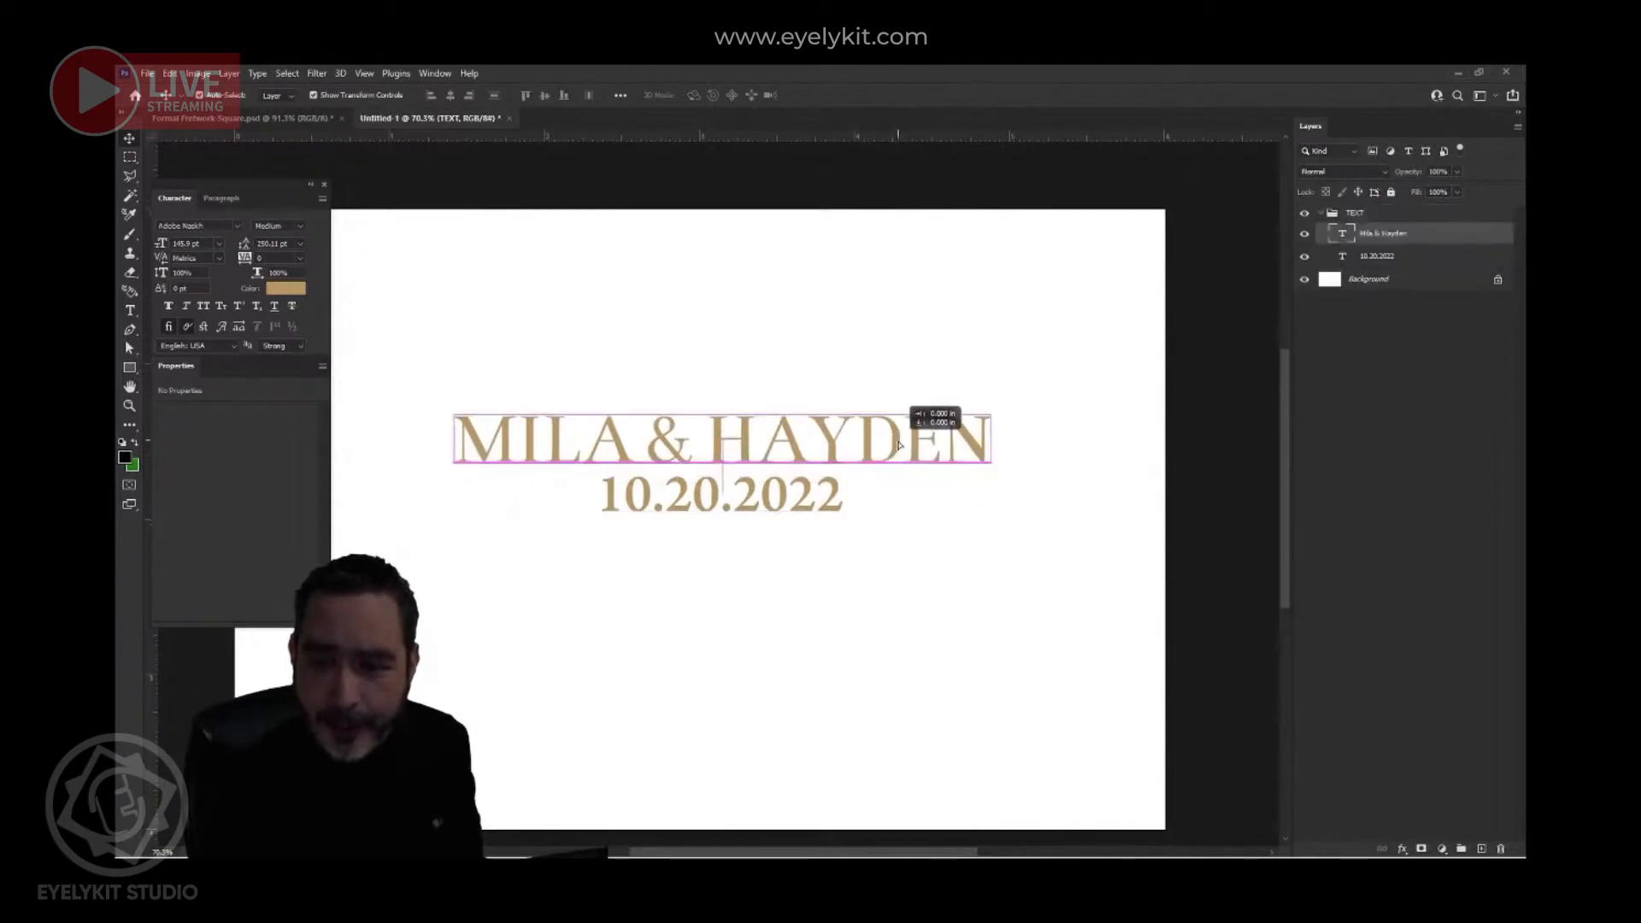
pyautogui.keyDown('shift'); pyautogui.click(1394, 257); pyautogui.keyUp('shift')
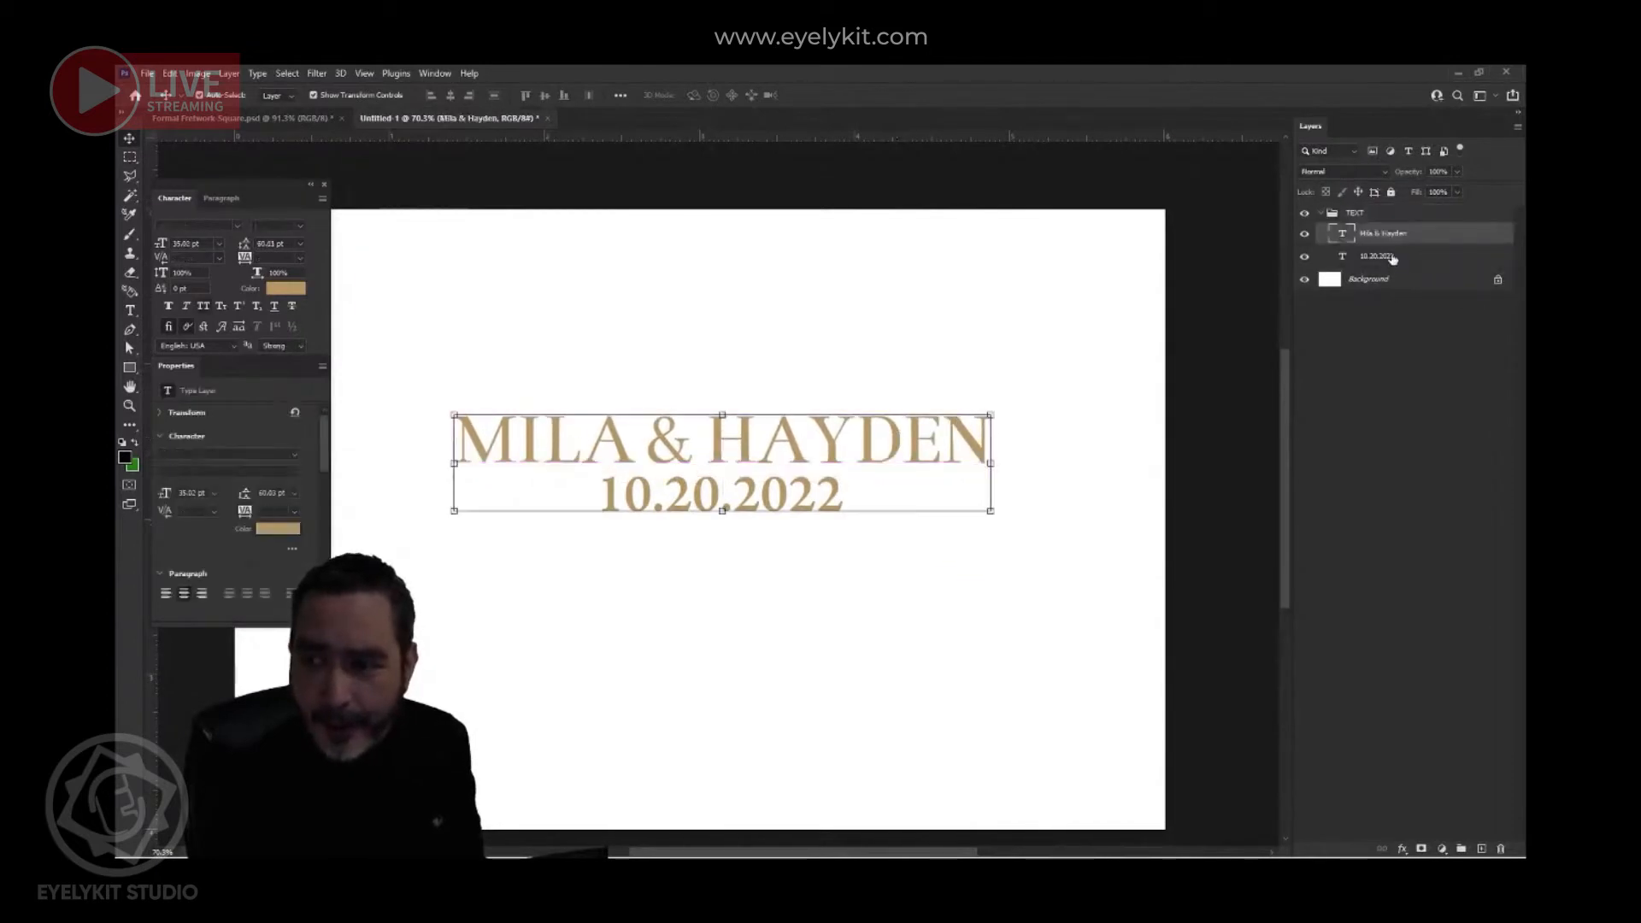
pyautogui.click(1387, 216)
pyautogui.moveTo(871, 440); pyautogui.dragTo(842, 575)
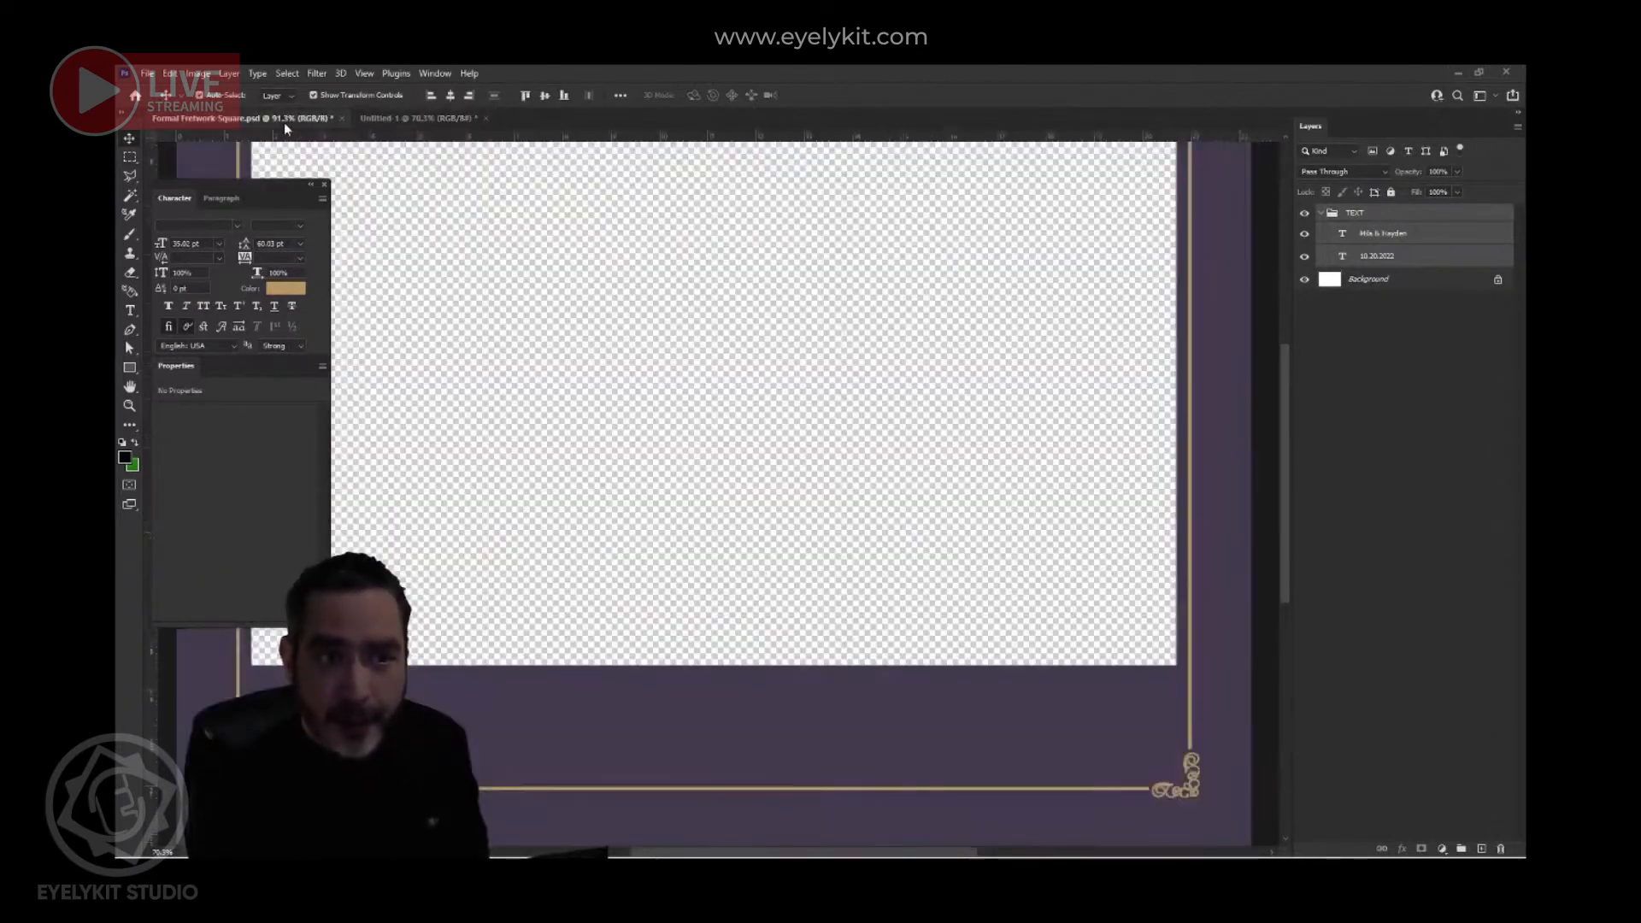
pyautogui.click(284, 120)
pyautogui.hotkey('ctrl', 'v')
pyautogui.scroll(-2, 791, 612)
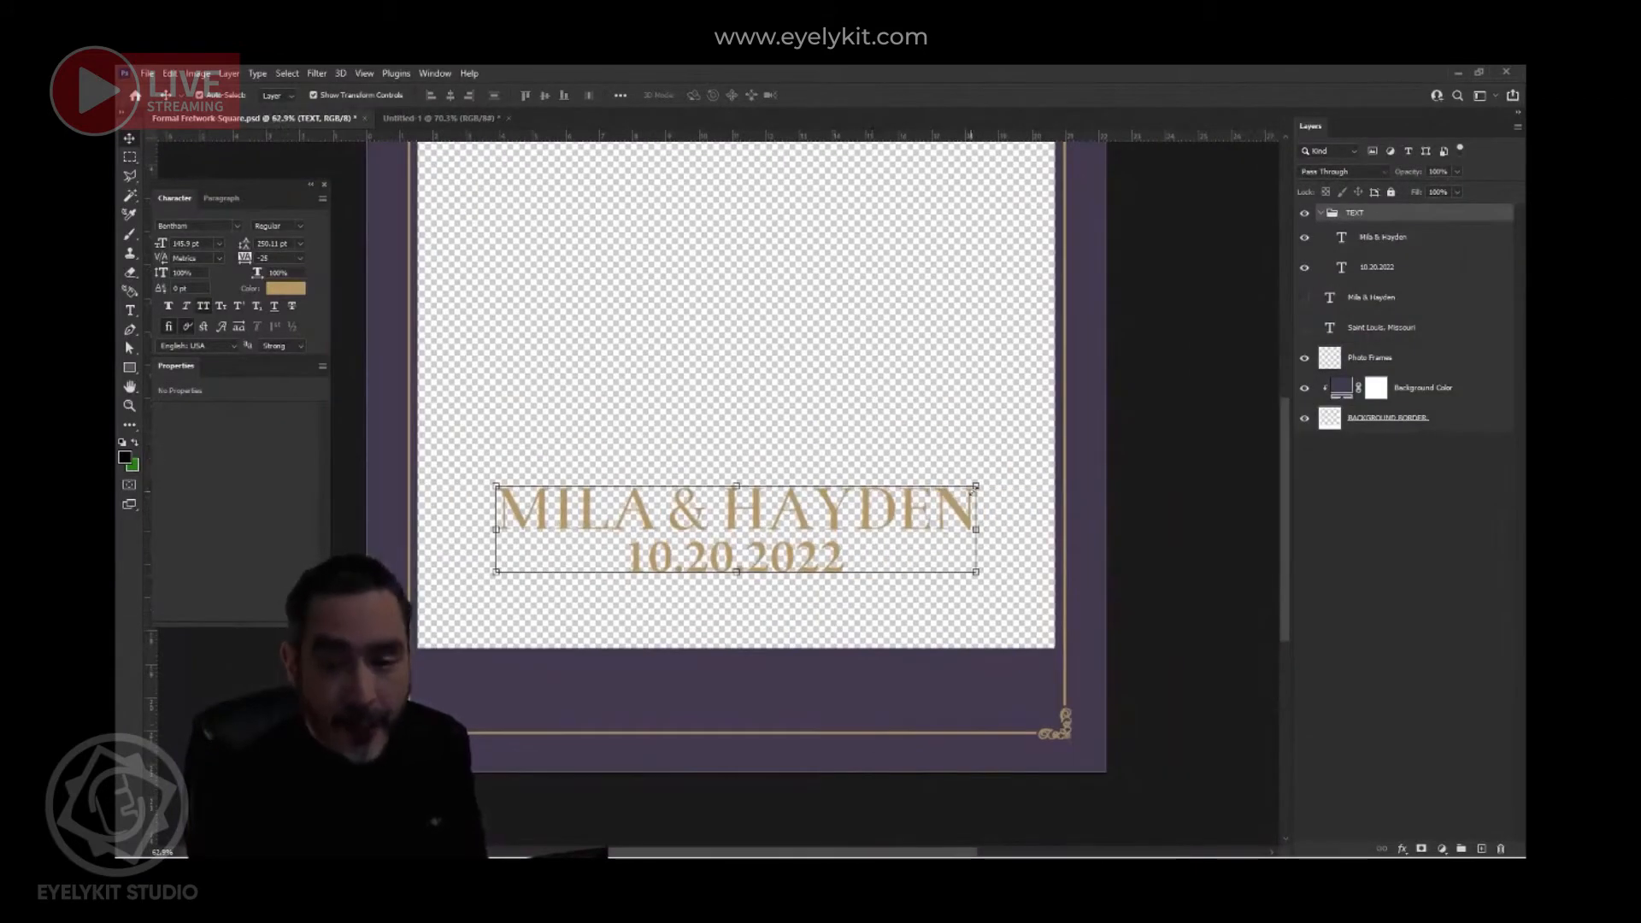
# - Scale the TEXT group to about 70.7% and center it in the border area below the photo opening
pyautogui.click(978, 486)
pyautogui.moveTo(978, 486); pyautogui.dragTo(851, 685)
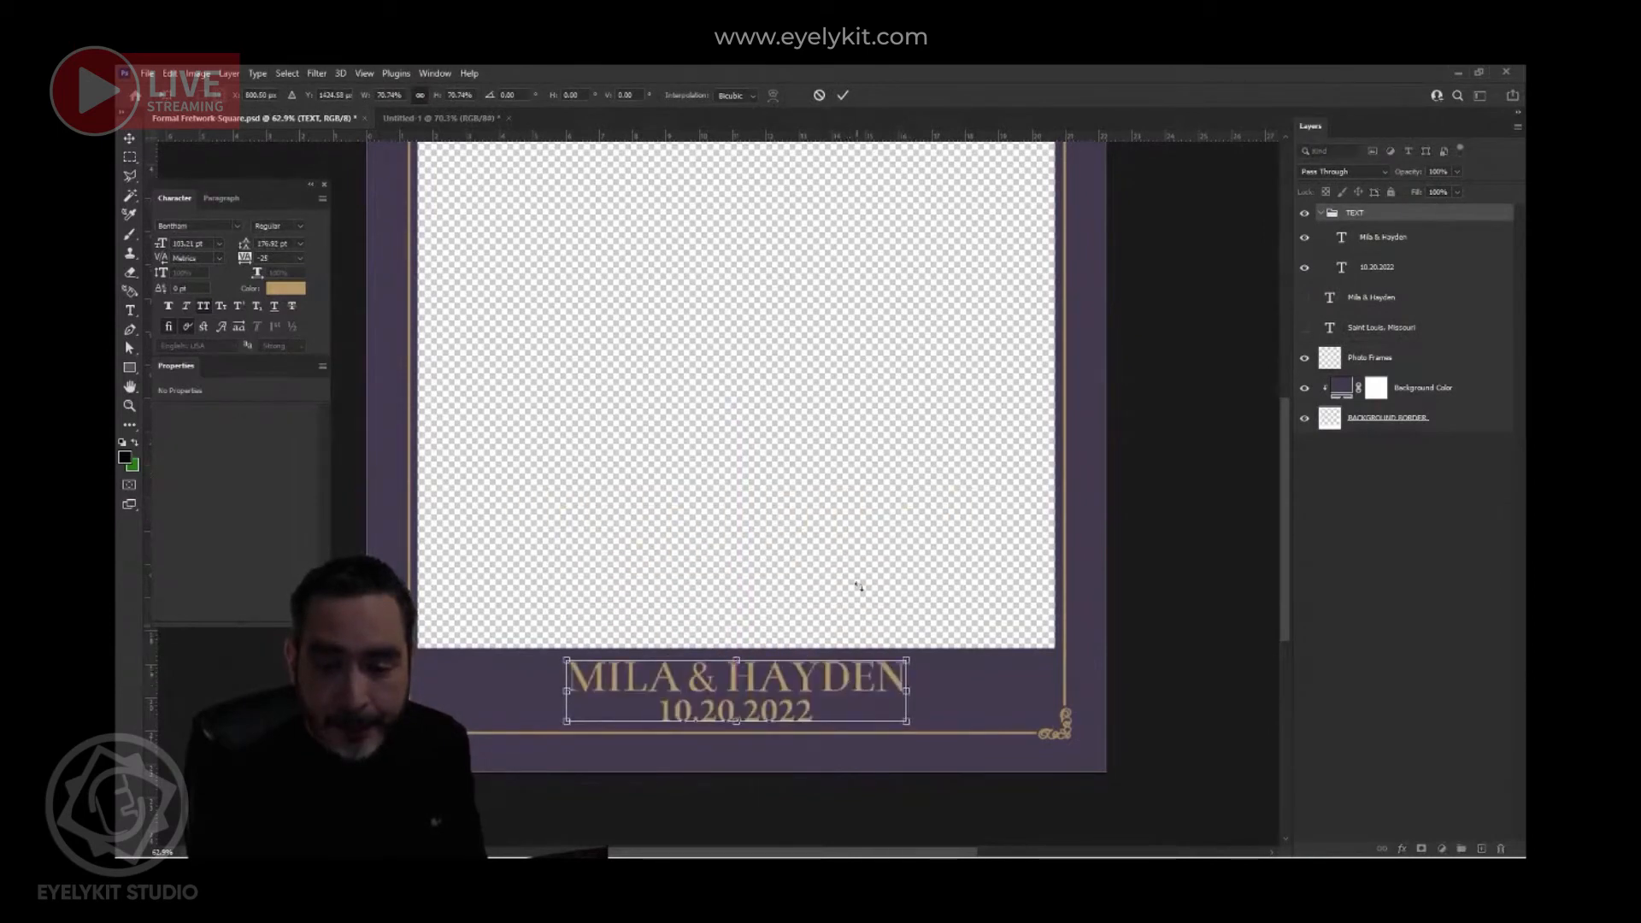
pyautogui.click(843, 94)
pyautogui.hotkey('ctrl', '0')
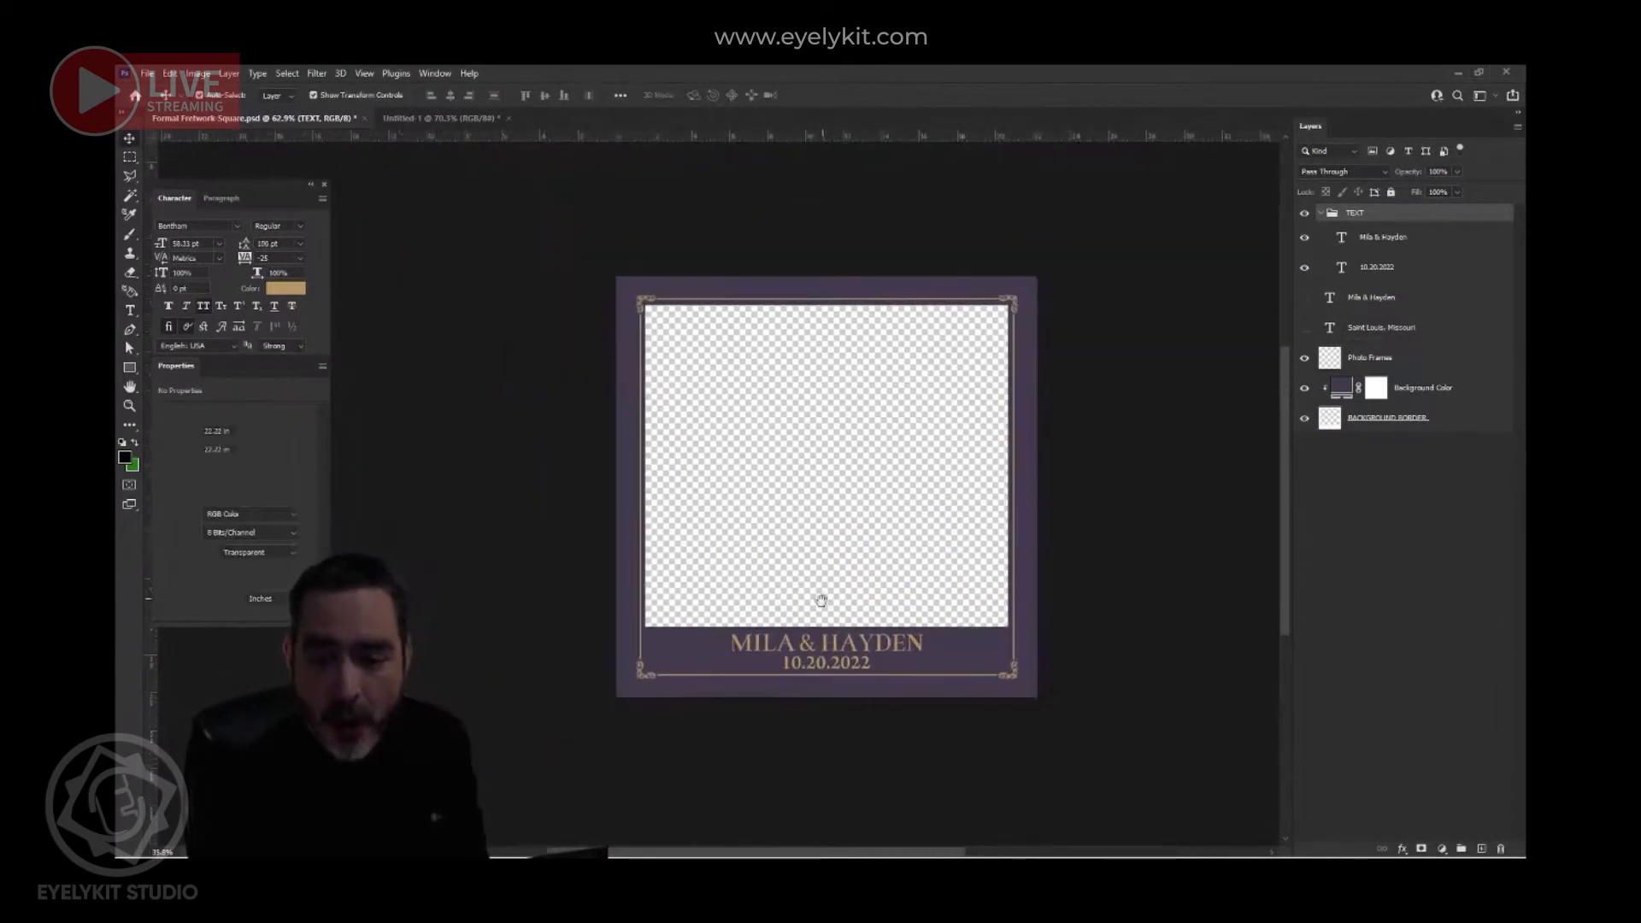
# - Examine how the names and date layers sit in the lower border of the square template
pyautogui.moveTo(823, 600); pyautogui.dragTo(822, 624)
pyautogui.scroll(3, 857, 673)
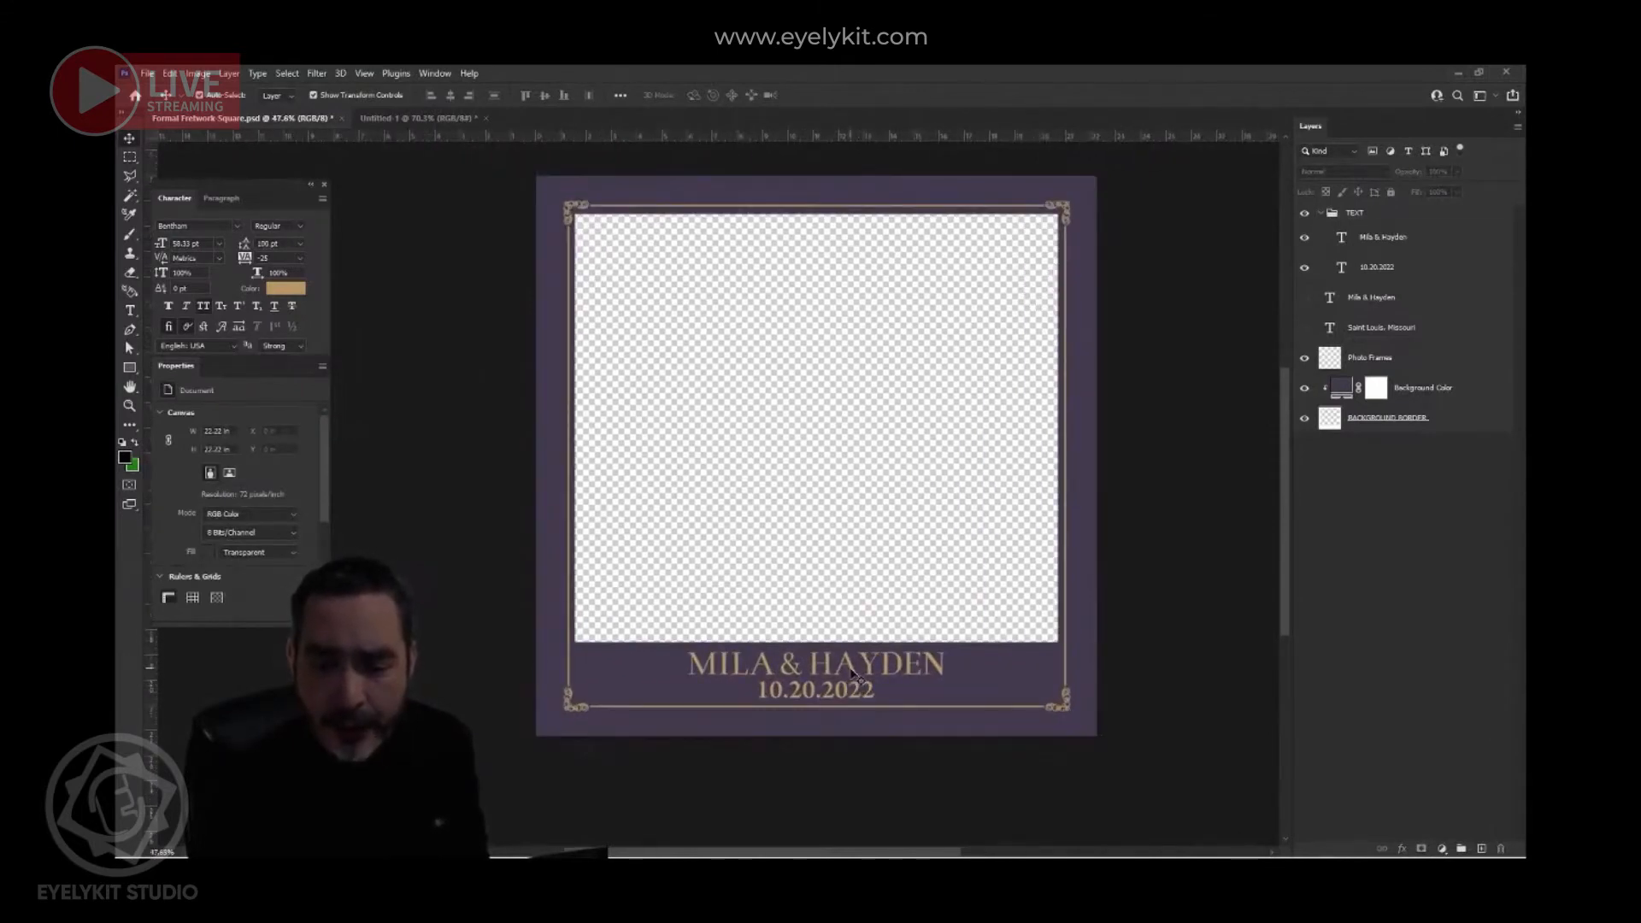
pyautogui.click(852, 674)
pyautogui.scroll(3, 852, 675)
pyautogui.click(864, 699)
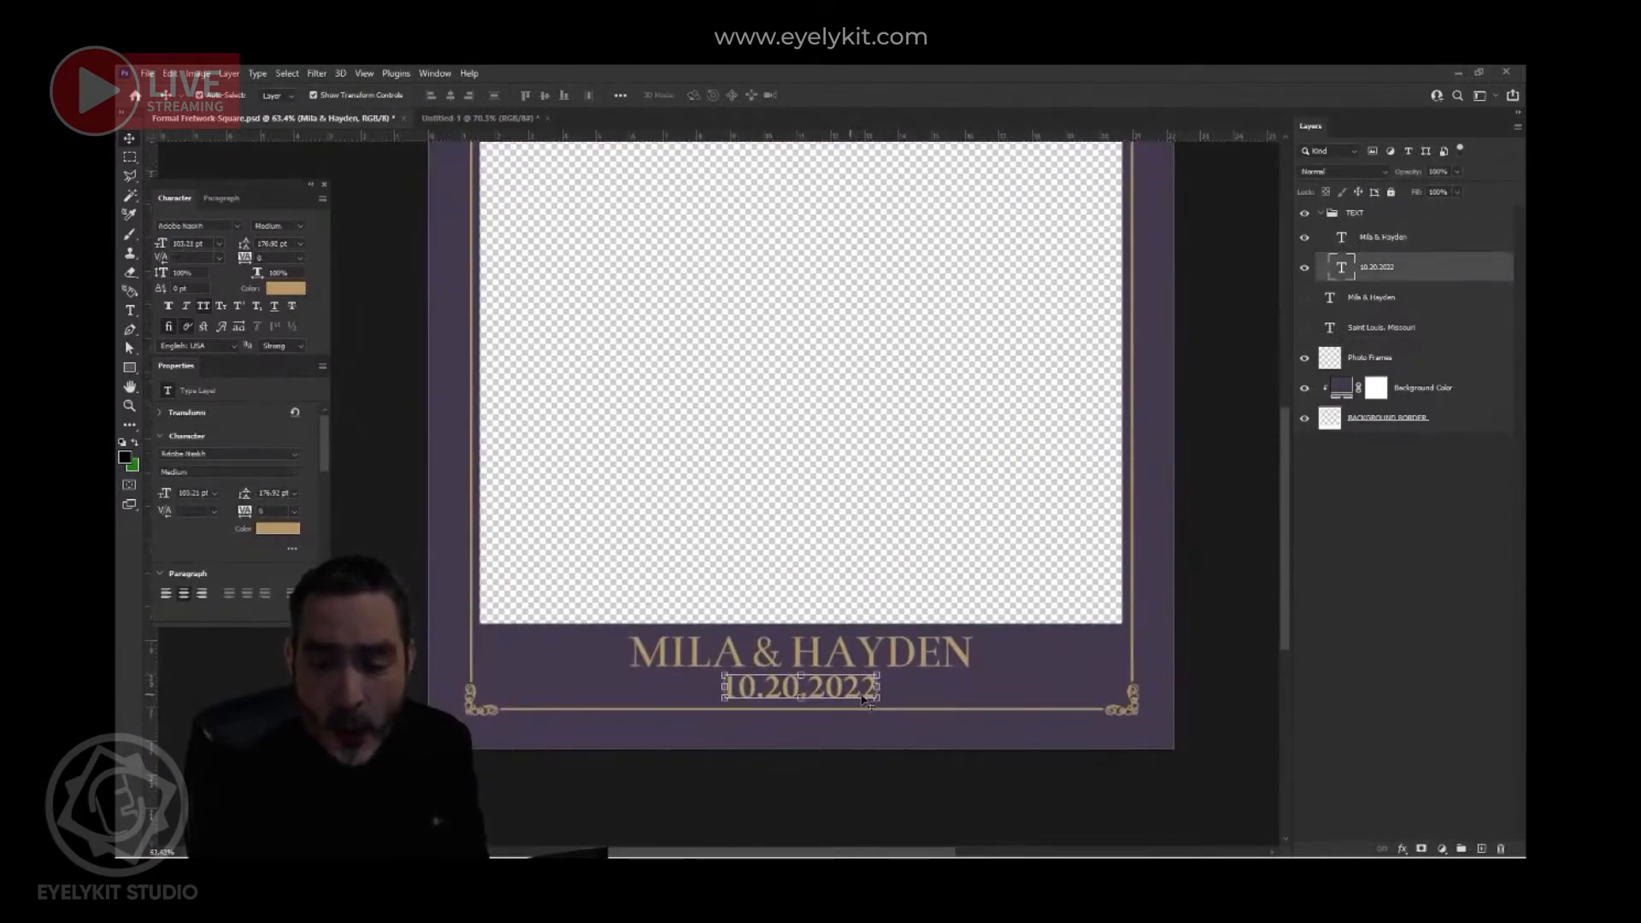
pyautogui.scroll(-4, 864, 701)
pyautogui.click(1129, 603)
pyautogui.moveTo(1082, 675); pyautogui.dragTo(1012, 674)
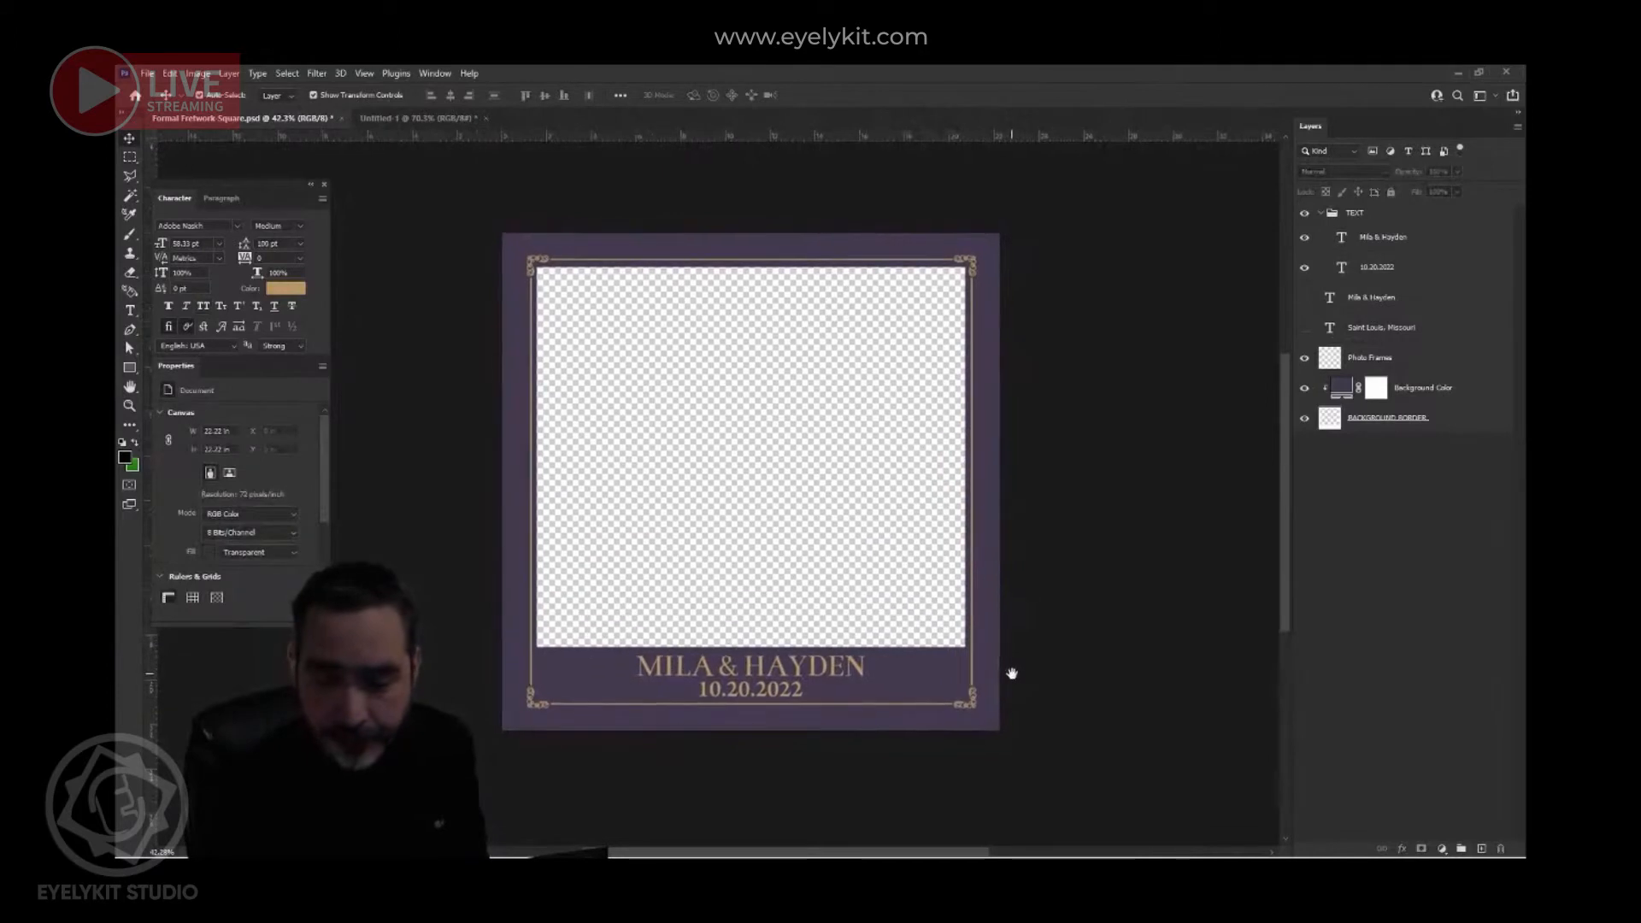
pyautogui.click(913, 675)
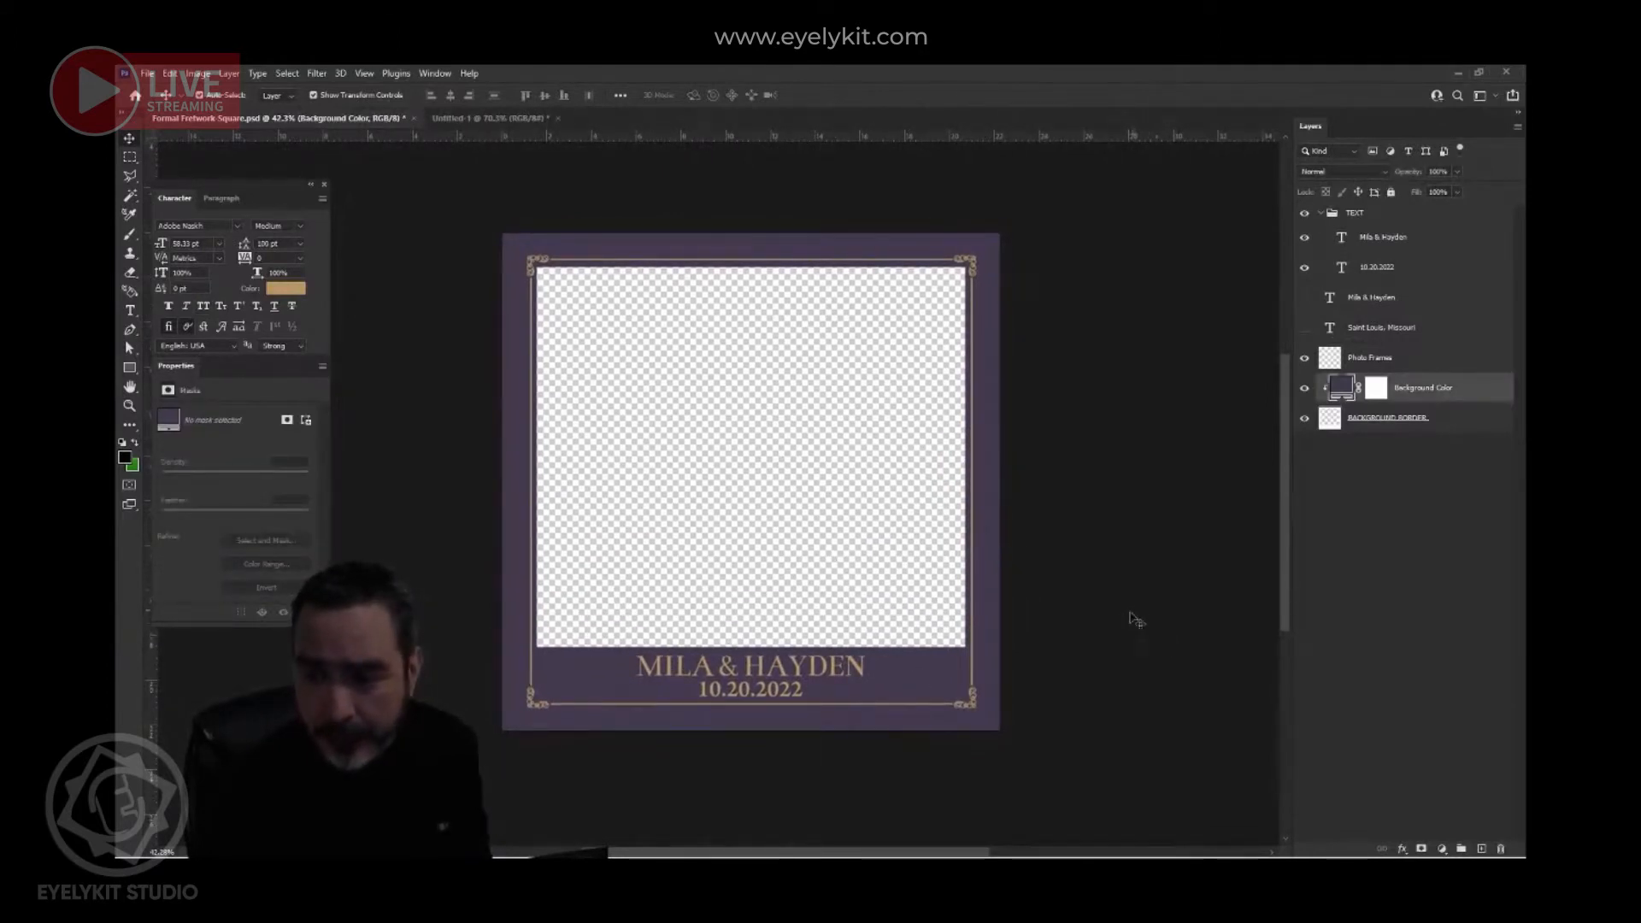
pyautogui.scroll(3, 1113, 631)
pyautogui.scroll(-2, 1060, 560)
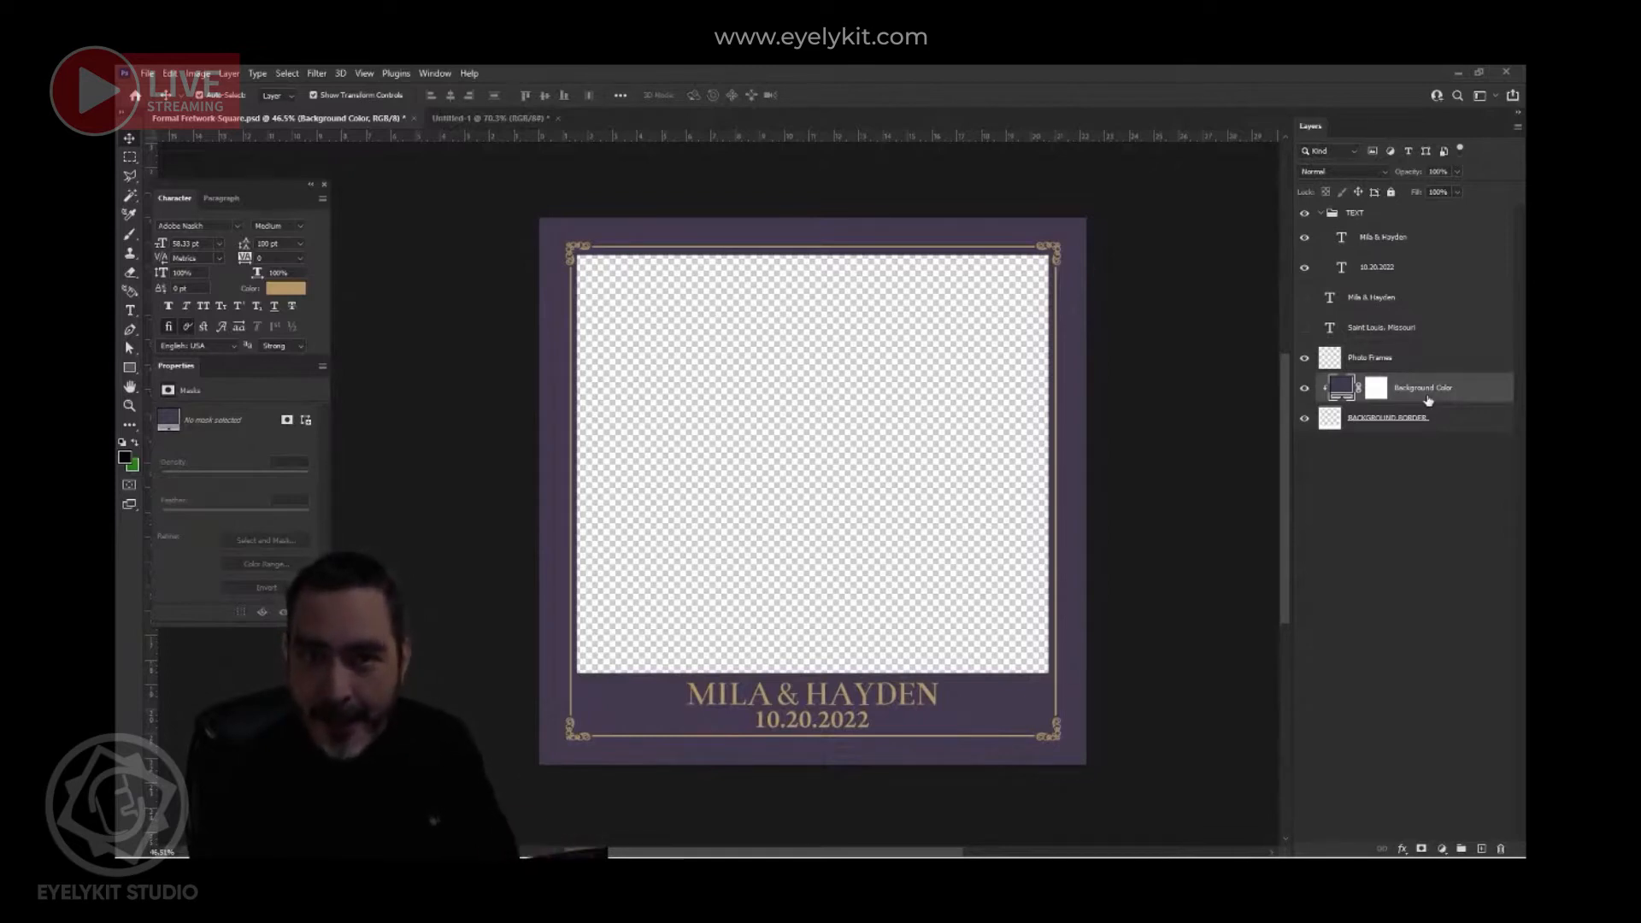
# - Try several other fill colors on the Background Color layer, ending with a dark olive green, and cancel the change
pyautogui.click(1331, 424)
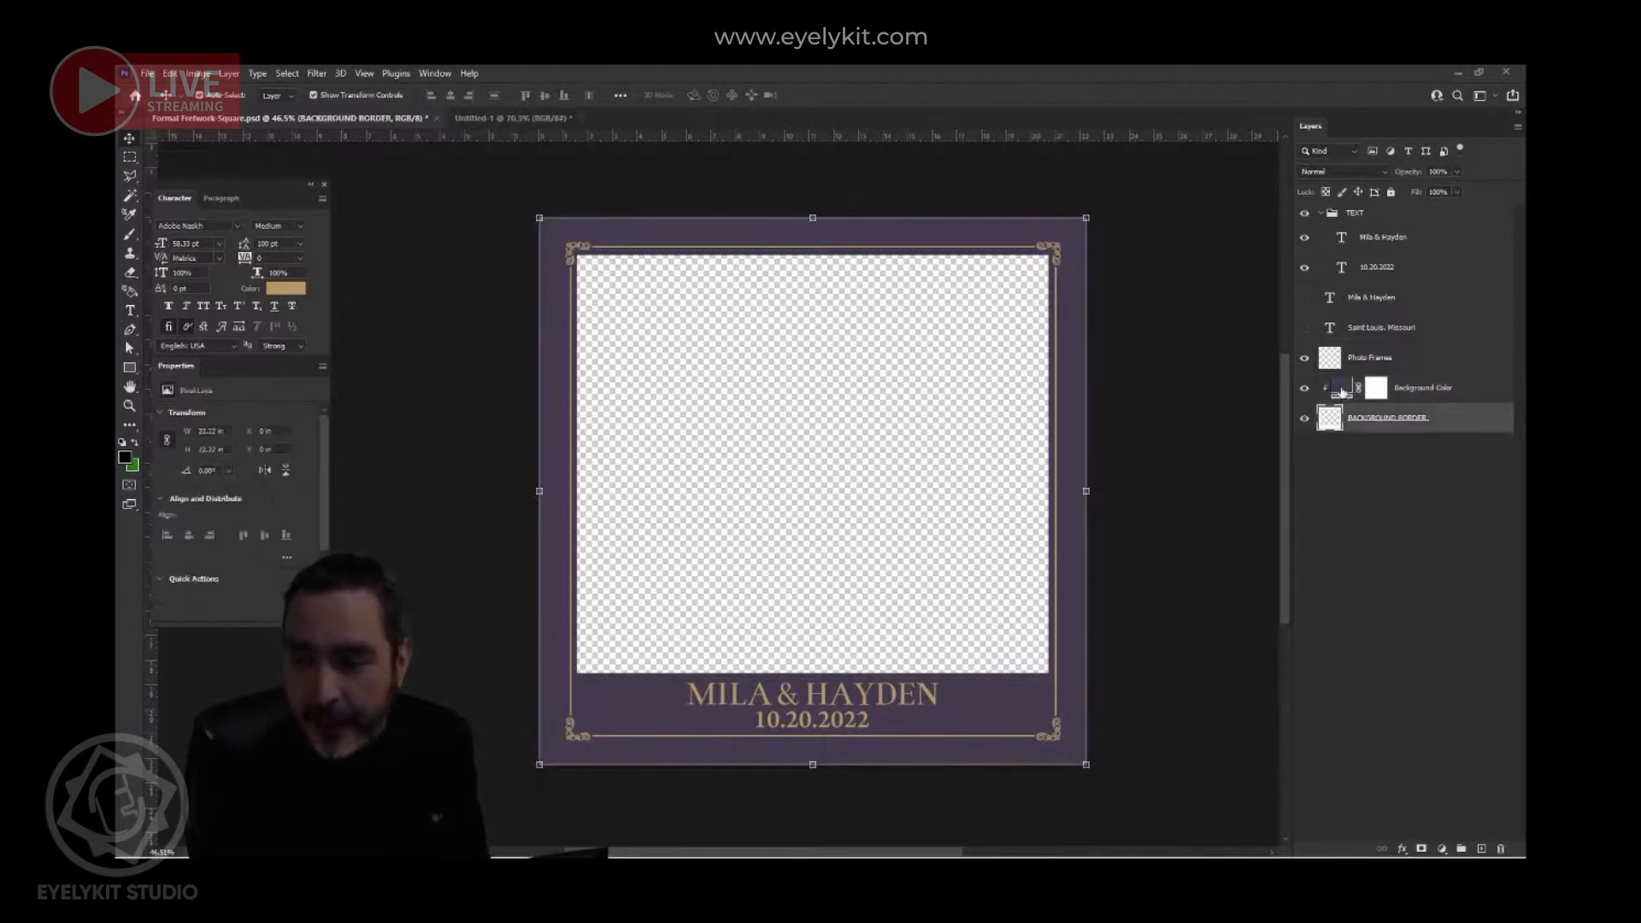
pyautogui.click(1342, 391)
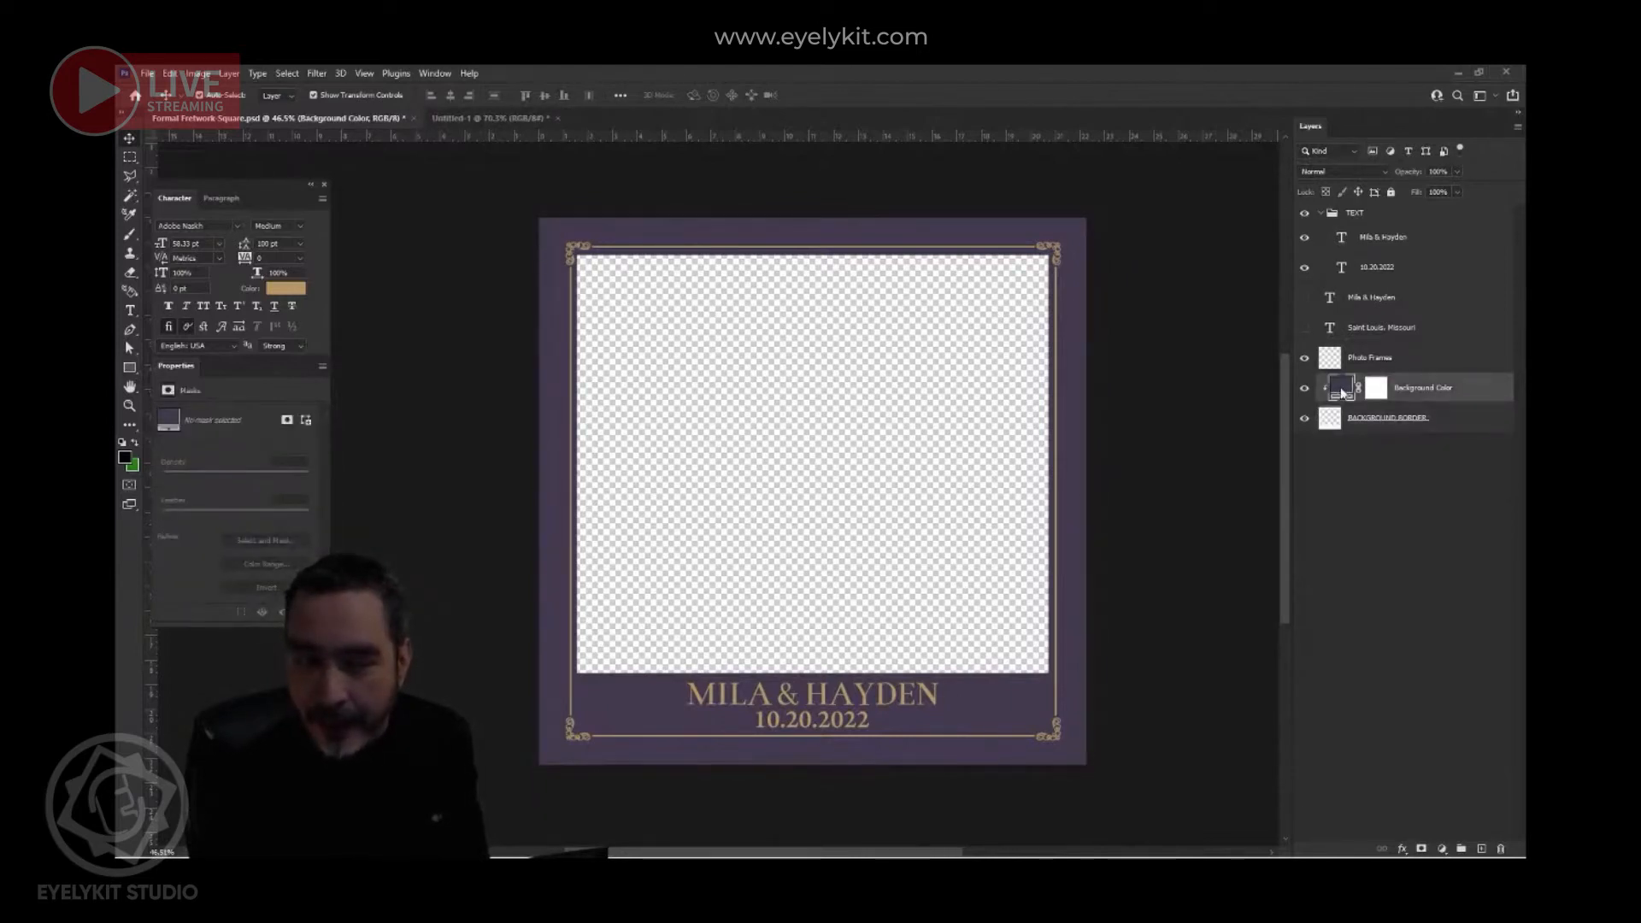
pyautogui.doubleClick(1343, 391)
pyautogui.click(1102, 256)
pyautogui.click(1049, 249)
pyautogui.click(1052, 325)
pyautogui.click(987, 332)
pyautogui.click(966, 256)
pyautogui.click(965, 247)
pyautogui.click(1047, 221)
pyautogui.click(1068, 257)
pyautogui.click(1067, 326)
pyautogui.click(1101, 342)
pyautogui.click(1061, 359)
pyautogui.moveTo(1062, 359)
pyautogui.mouseDown()
pyautogui.moveTo(977, 362)
pyautogui.moveTo(947, 346)
pyautogui.moveTo(1059, 276)
pyautogui.mouseUp()
pyautogui.click(1072, 248)
pyautogui.click(1074, 316)
pyautogui.click(1063, 359)
pyautogui.moveTo(1033, 359)
pyautogui.mouseDown()
pyautogui.moveTo(970, 359)
pyautogui.moveTo(1050, 310)
pyautogui.moveTo(1061, 363)
pyautogui.mouseUp()
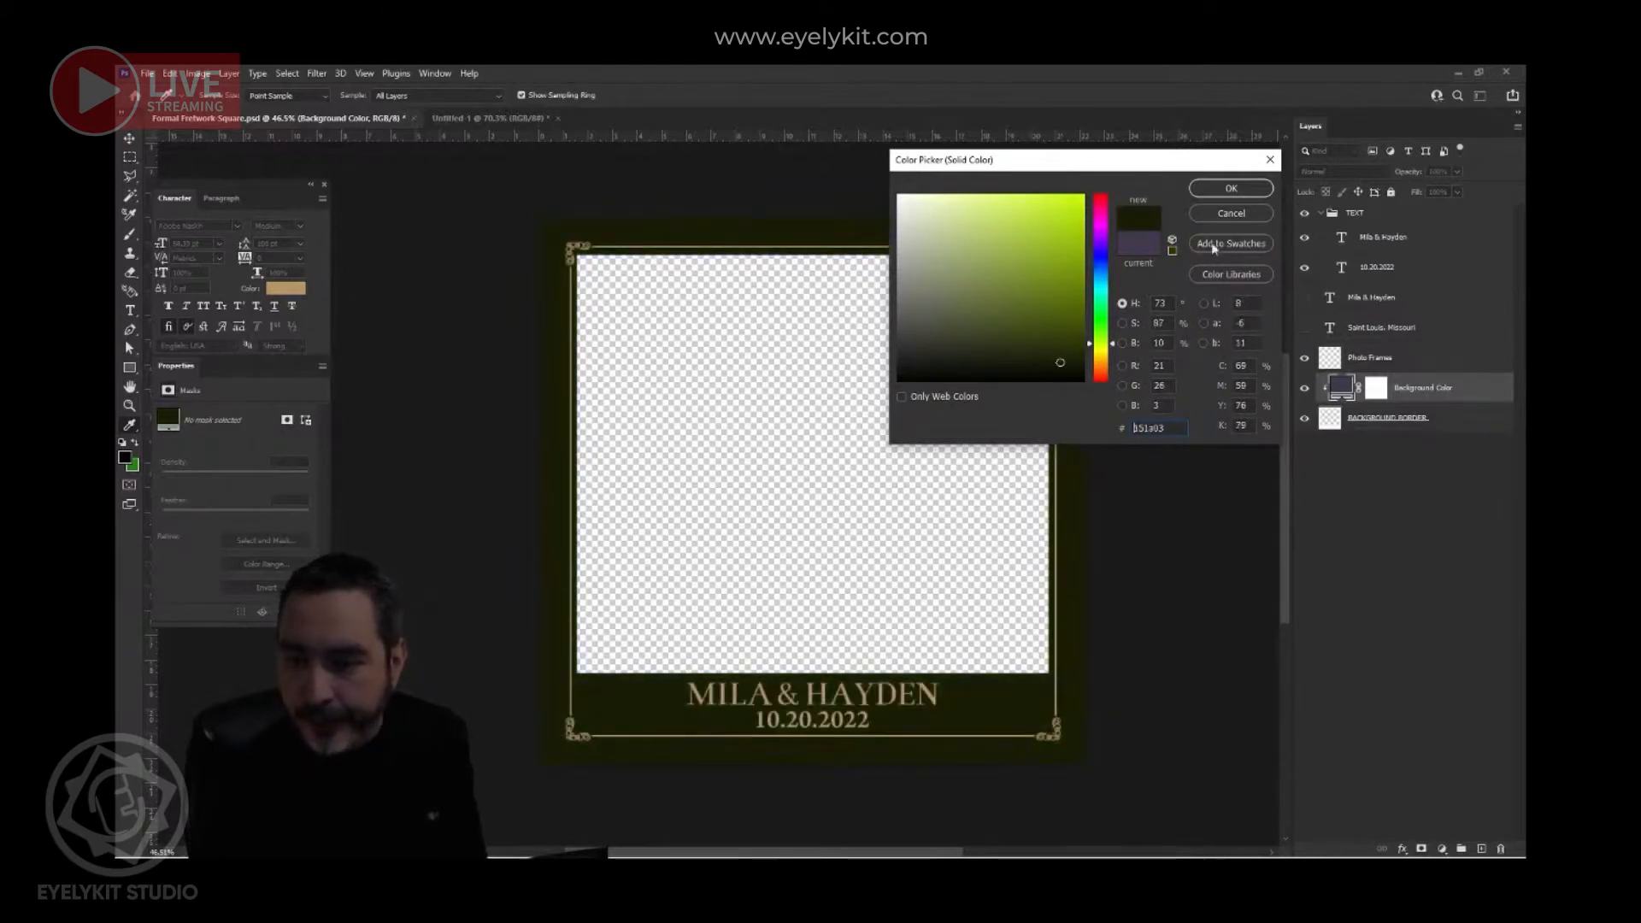
pyautogui.click(1226, 212)
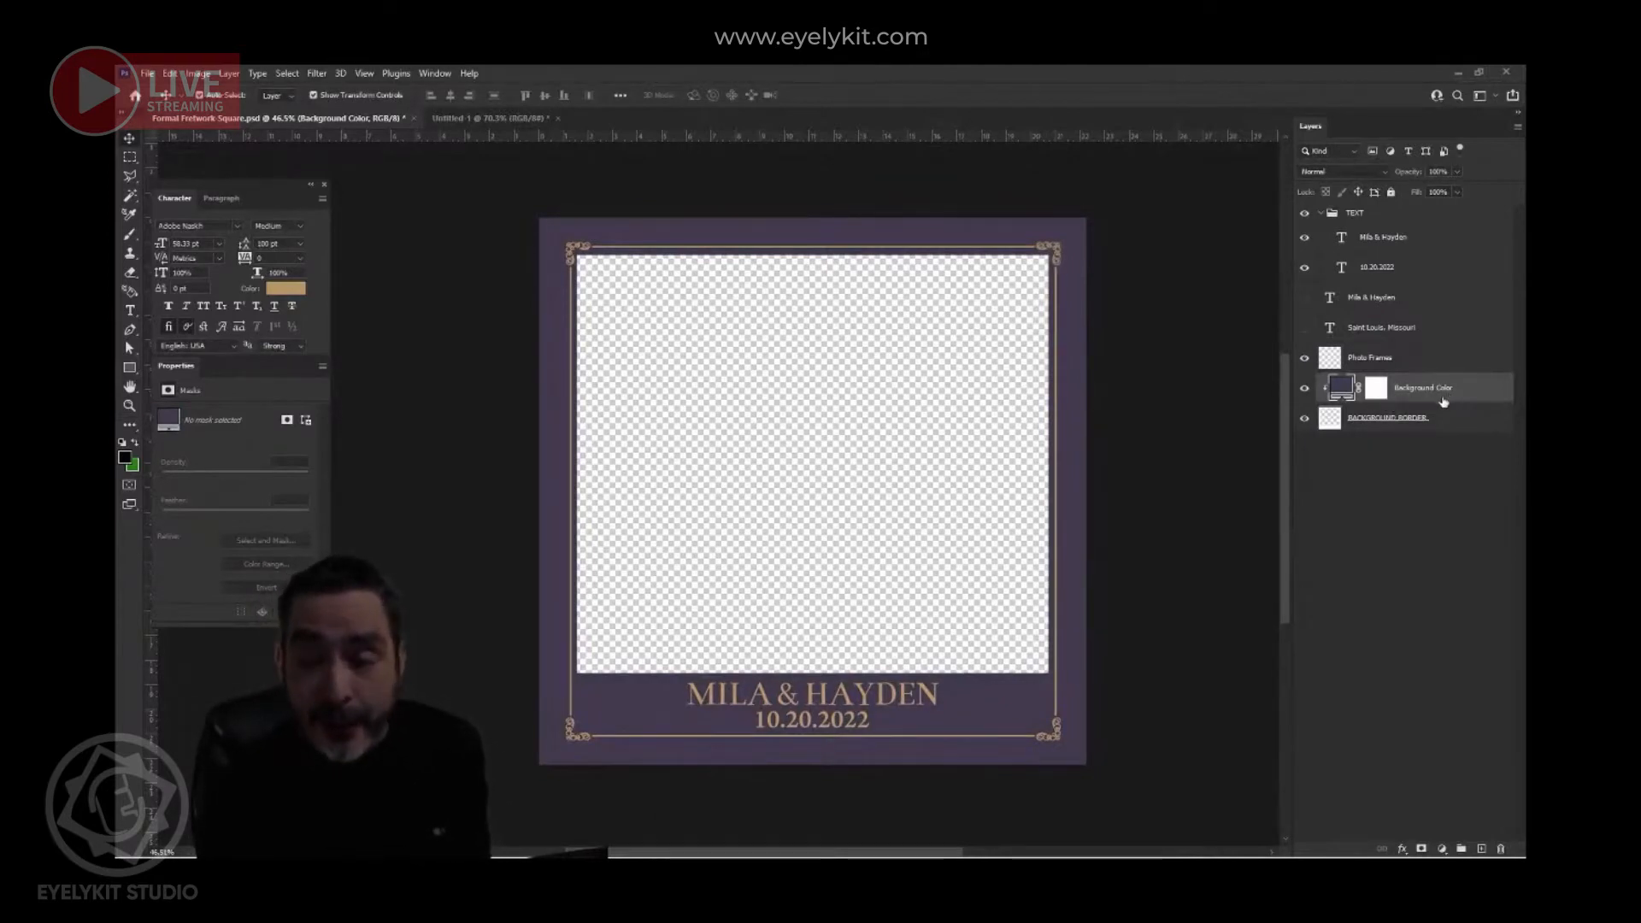
# - Try a deep violet fill on the Background Color layer and cancel it
pyautogui.doubleClick(1346, 391)
pyautogui.click(1075, 323)
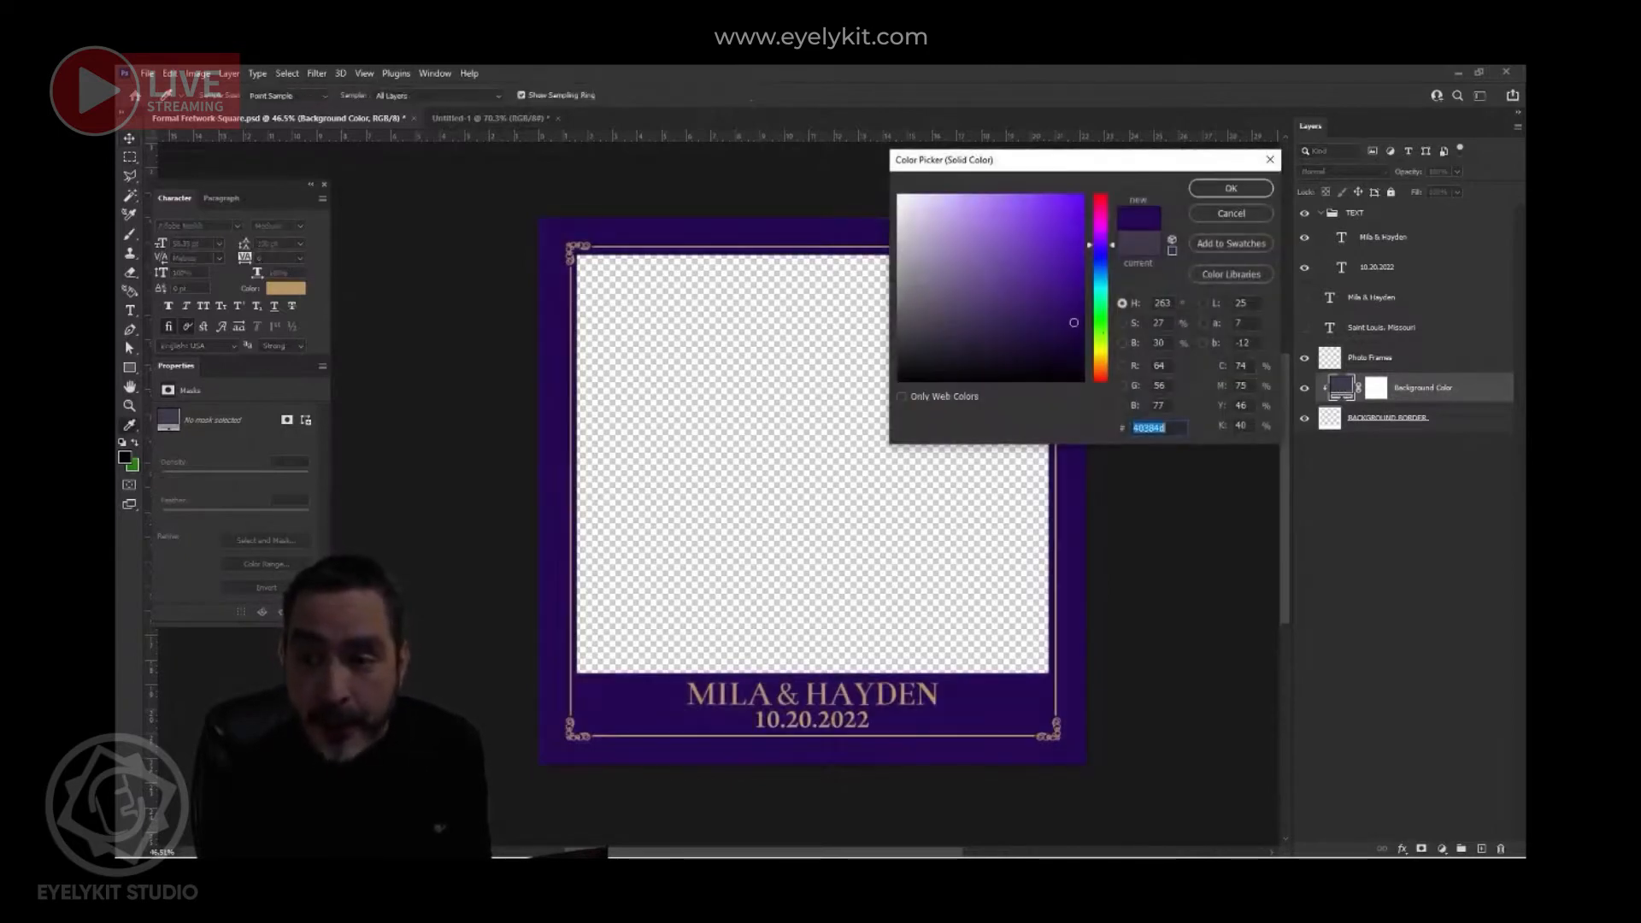
pyautogui.click(1242, 217)
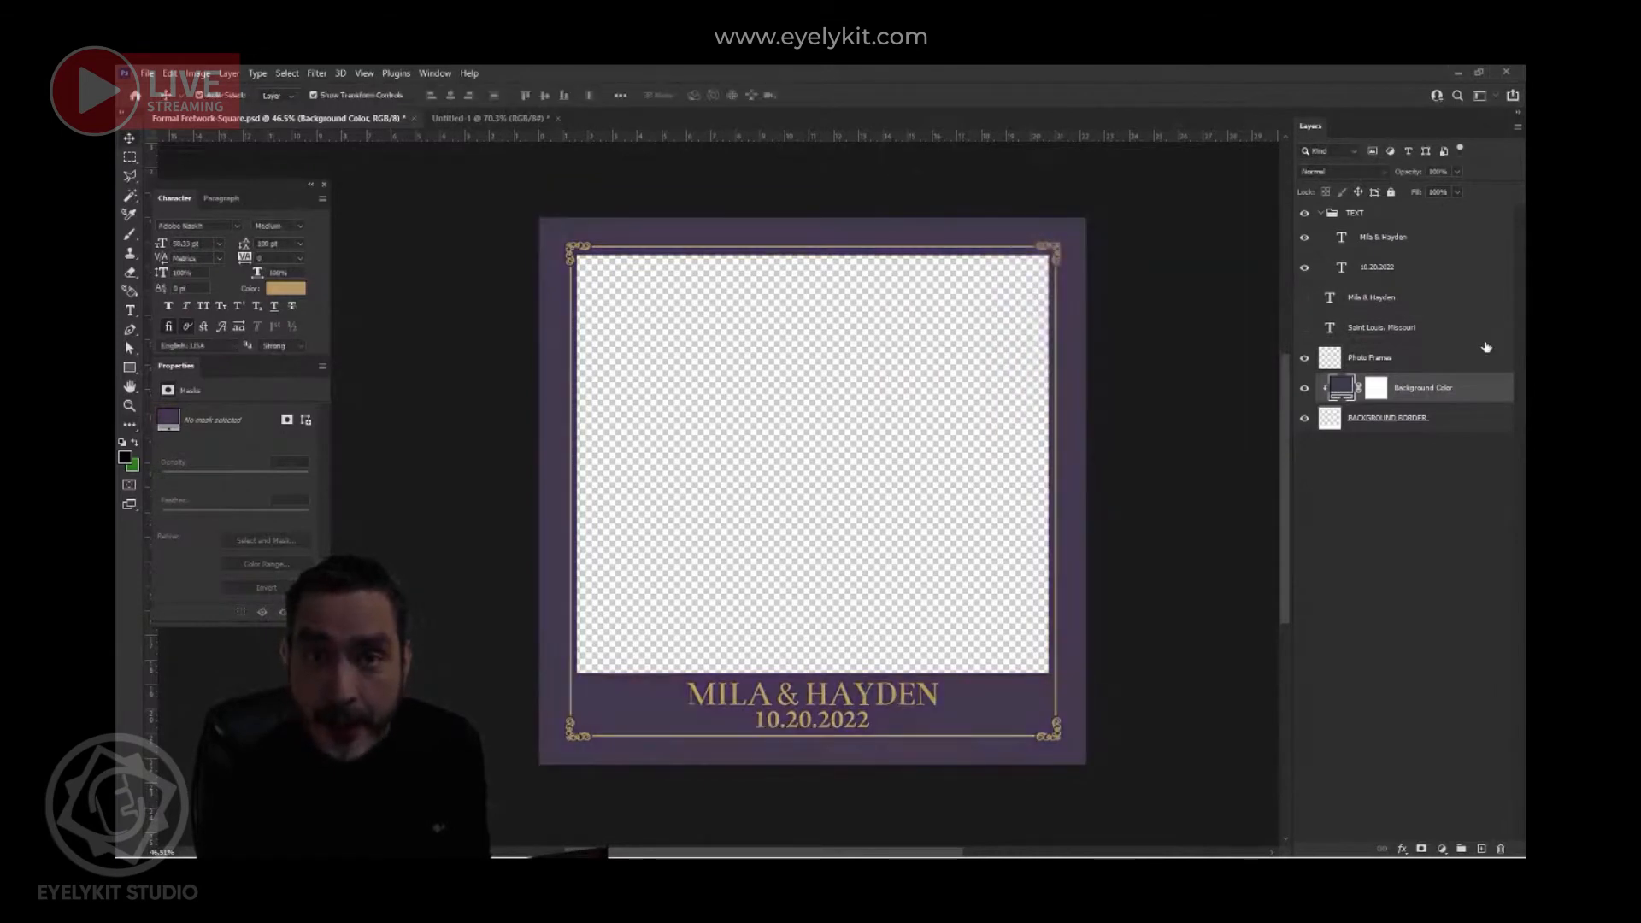
# - Delete the Background Color layer from the square template
pyautogui.click(1459, 362)
pyautogui.click(1474, 397)
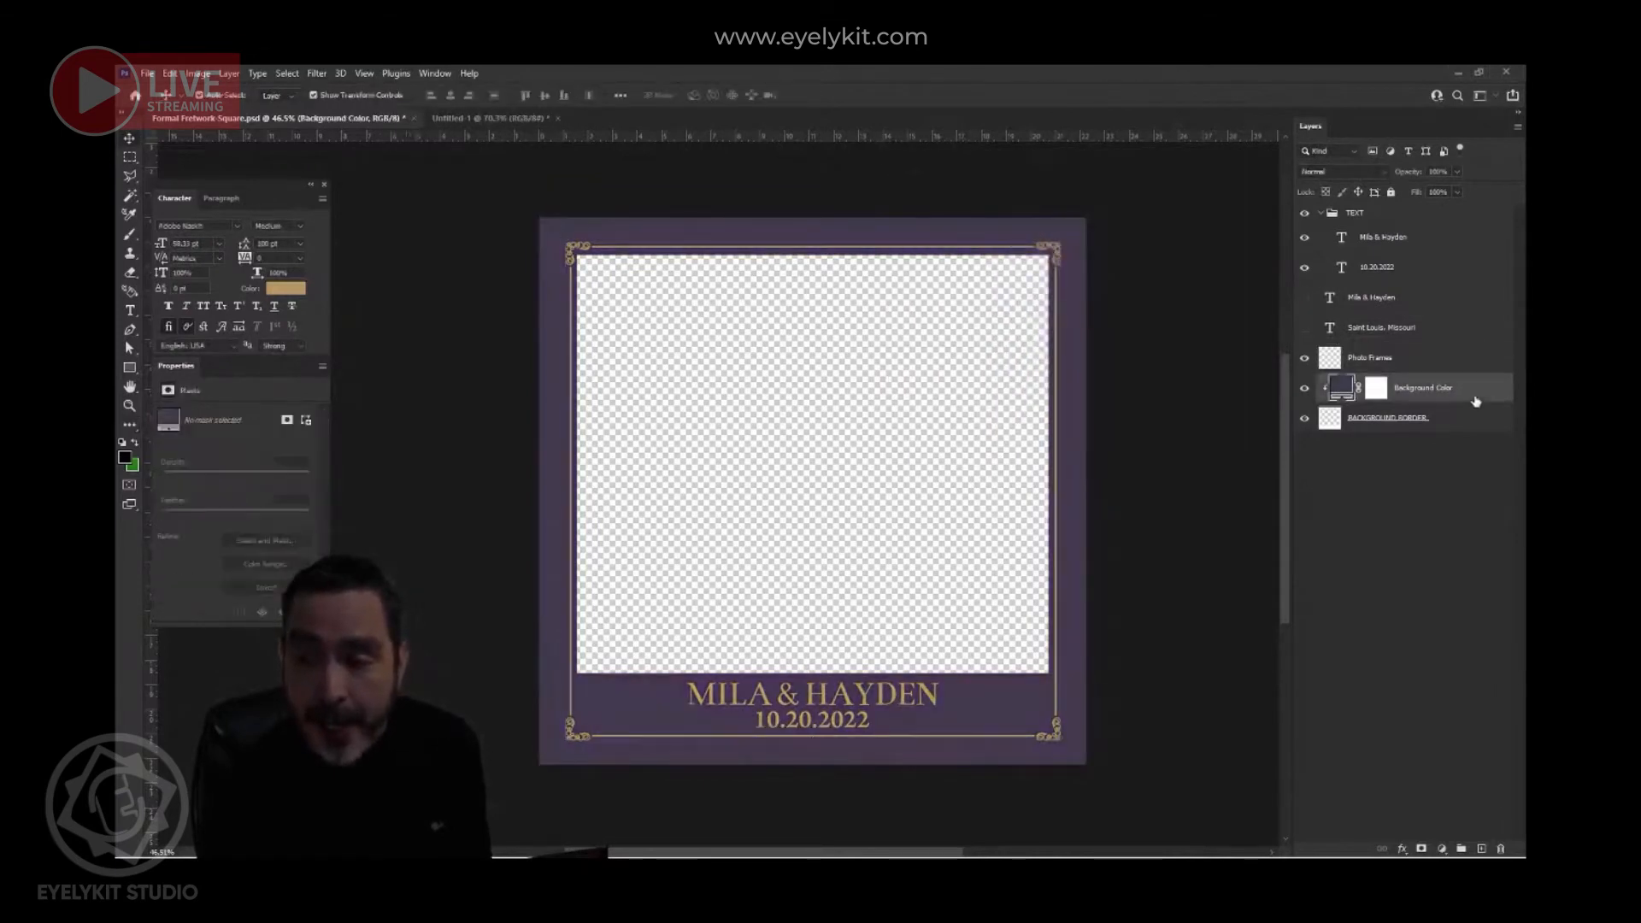
pyautogui.press('Delete')
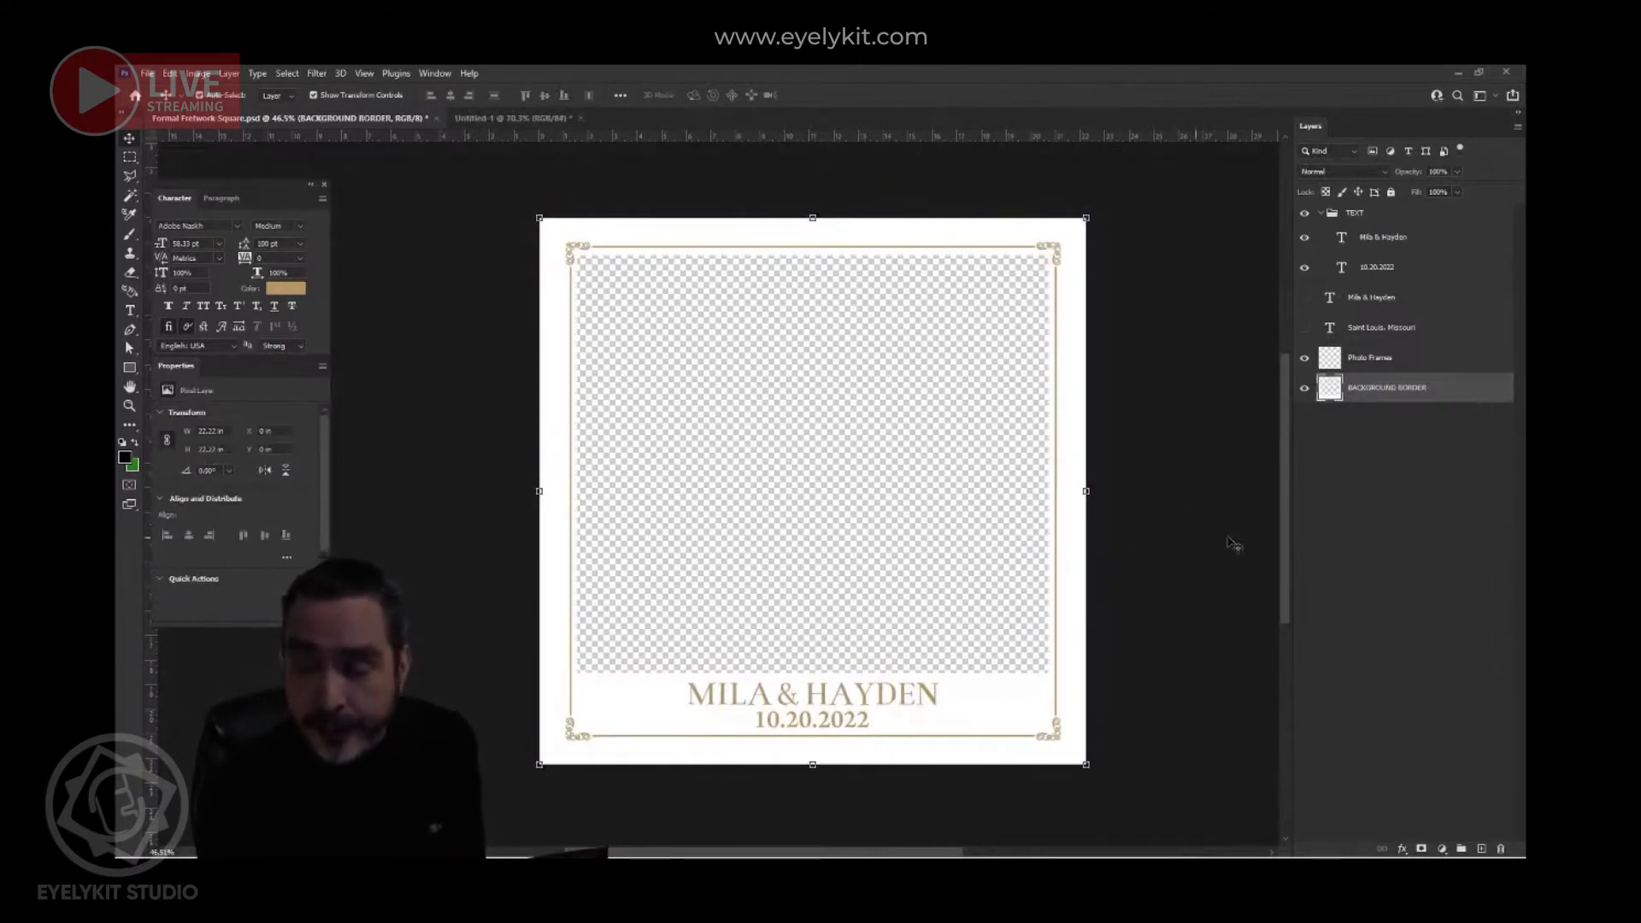
# - Apply a dark purple Color Overlay effect to the BACKGROUND BORDER layer and deselect the layer
pyautogui.doubleClick(1489, 395)
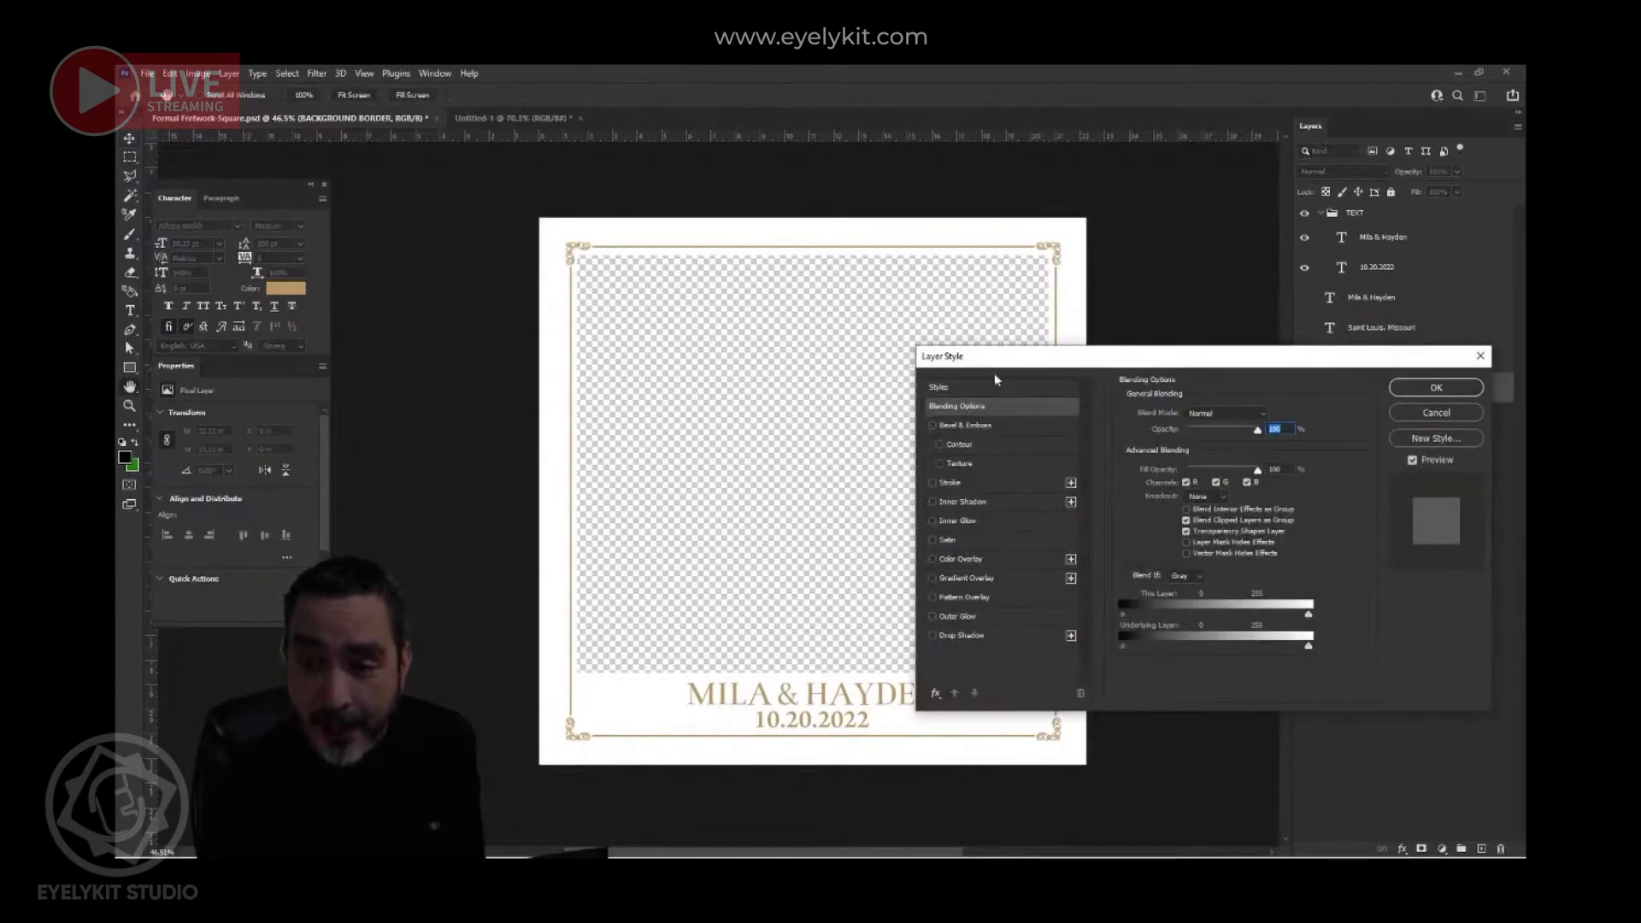
pyautogui.click(1007, 561)
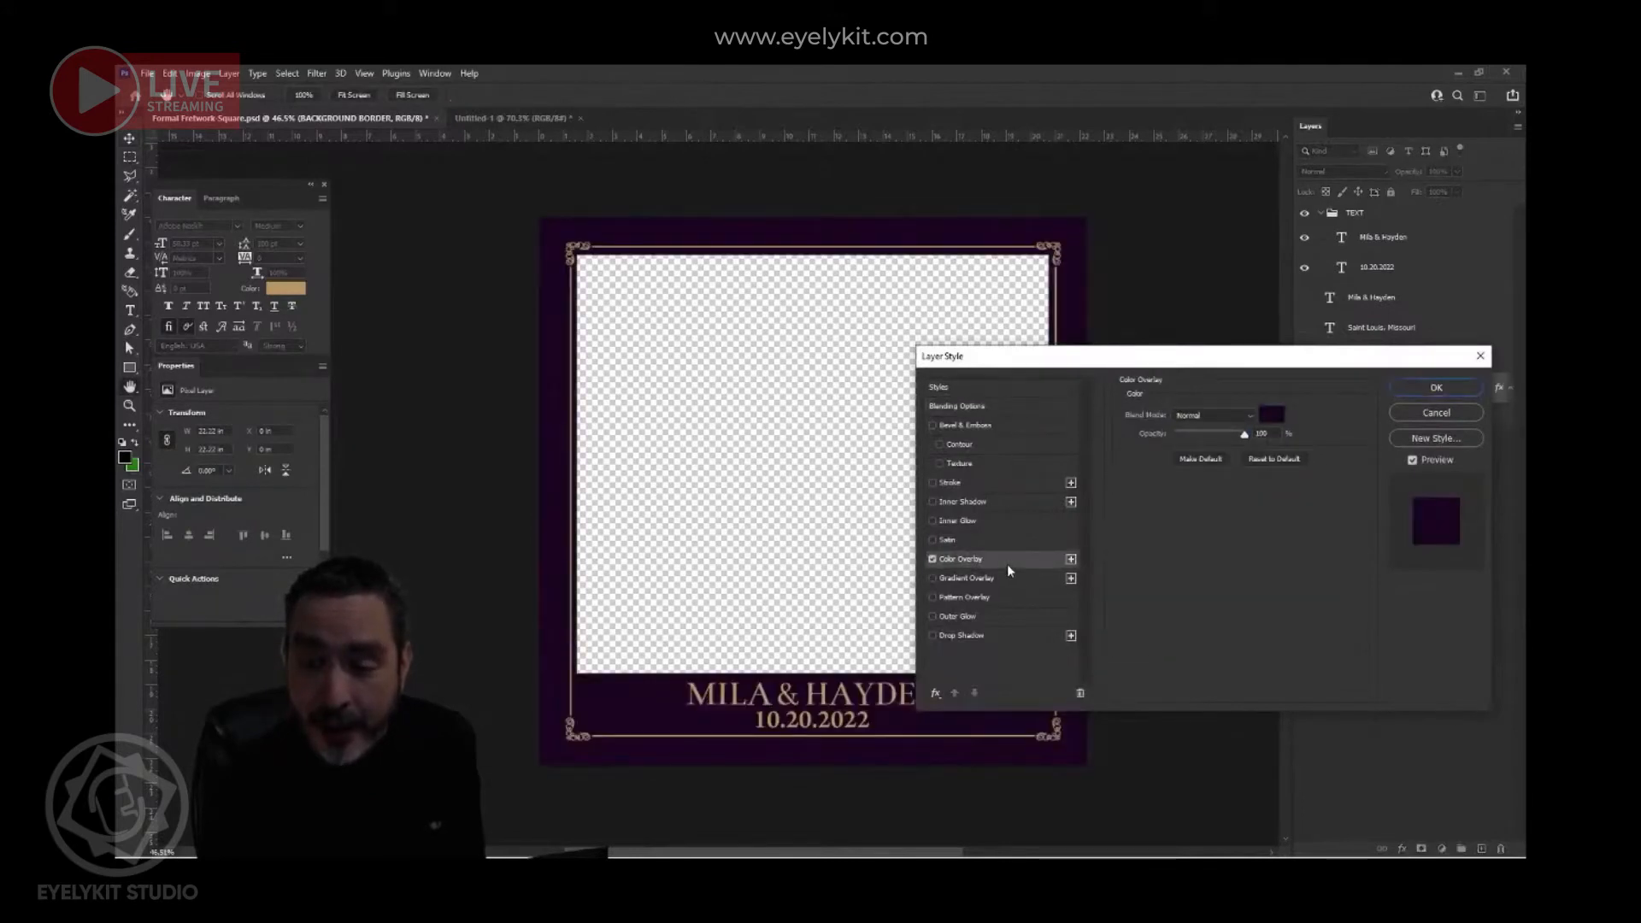
pyautogui.click(1272, 415)
pyautogui.moveTo(1056, 362)
pyautogui.mouseDown()
pyautogui.moveTo(1067, 309)
pyautogui.moveTo(1076, 363)
pyautogui.mouseUp()
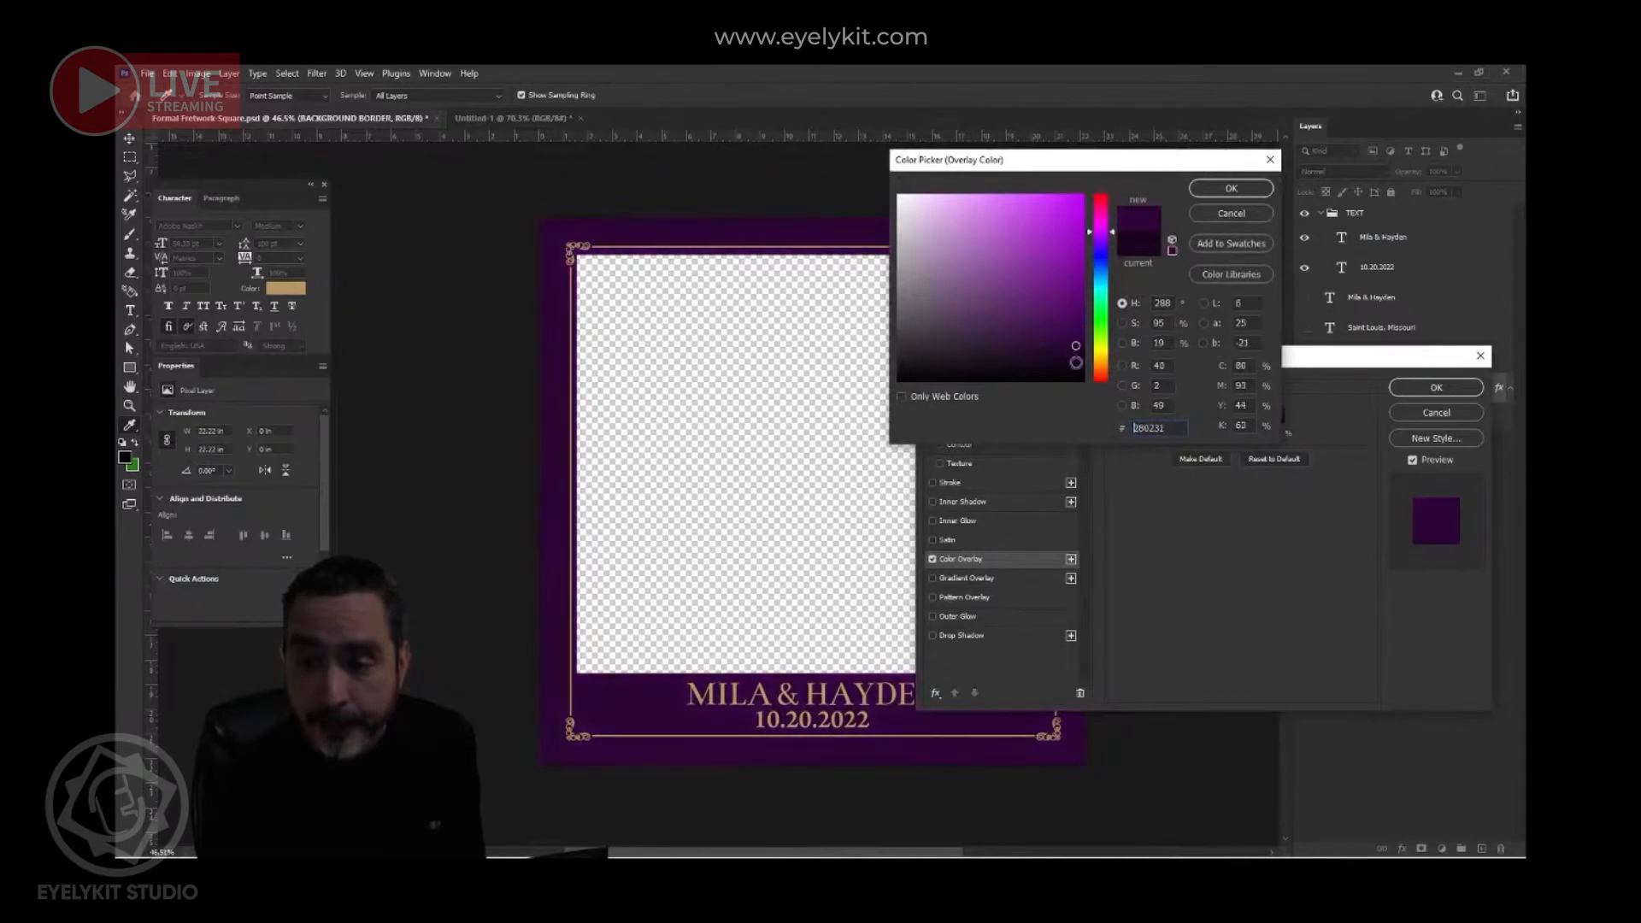
pyautogui.click(1212, 219)
pyautogui.click(1436, 388)
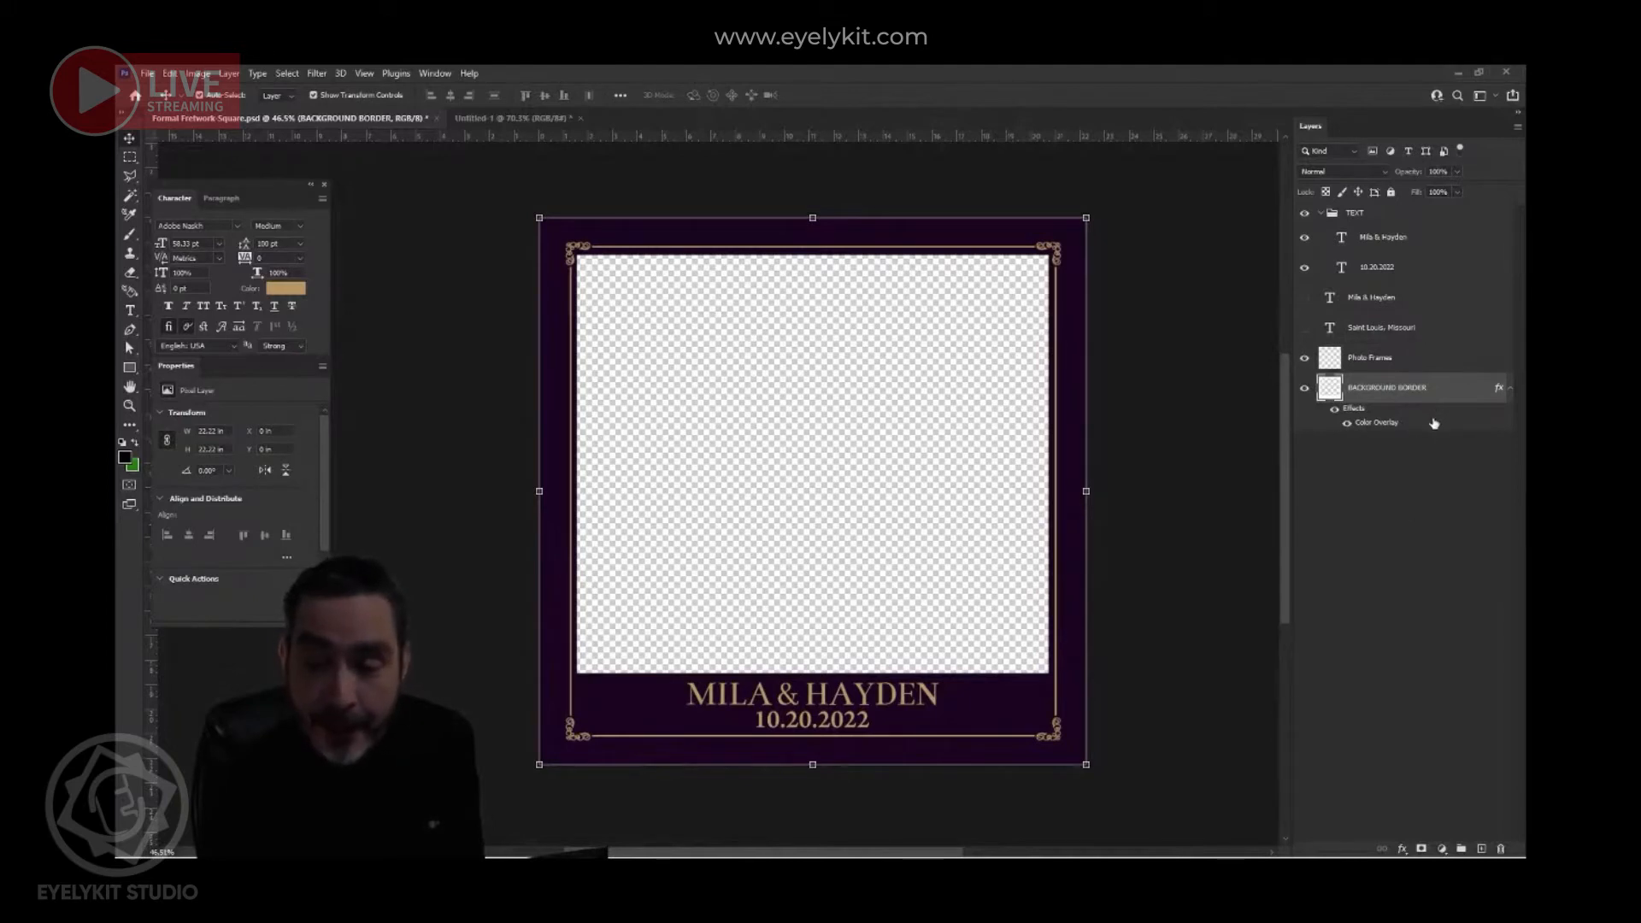
pyautogui.click(1195, 466)
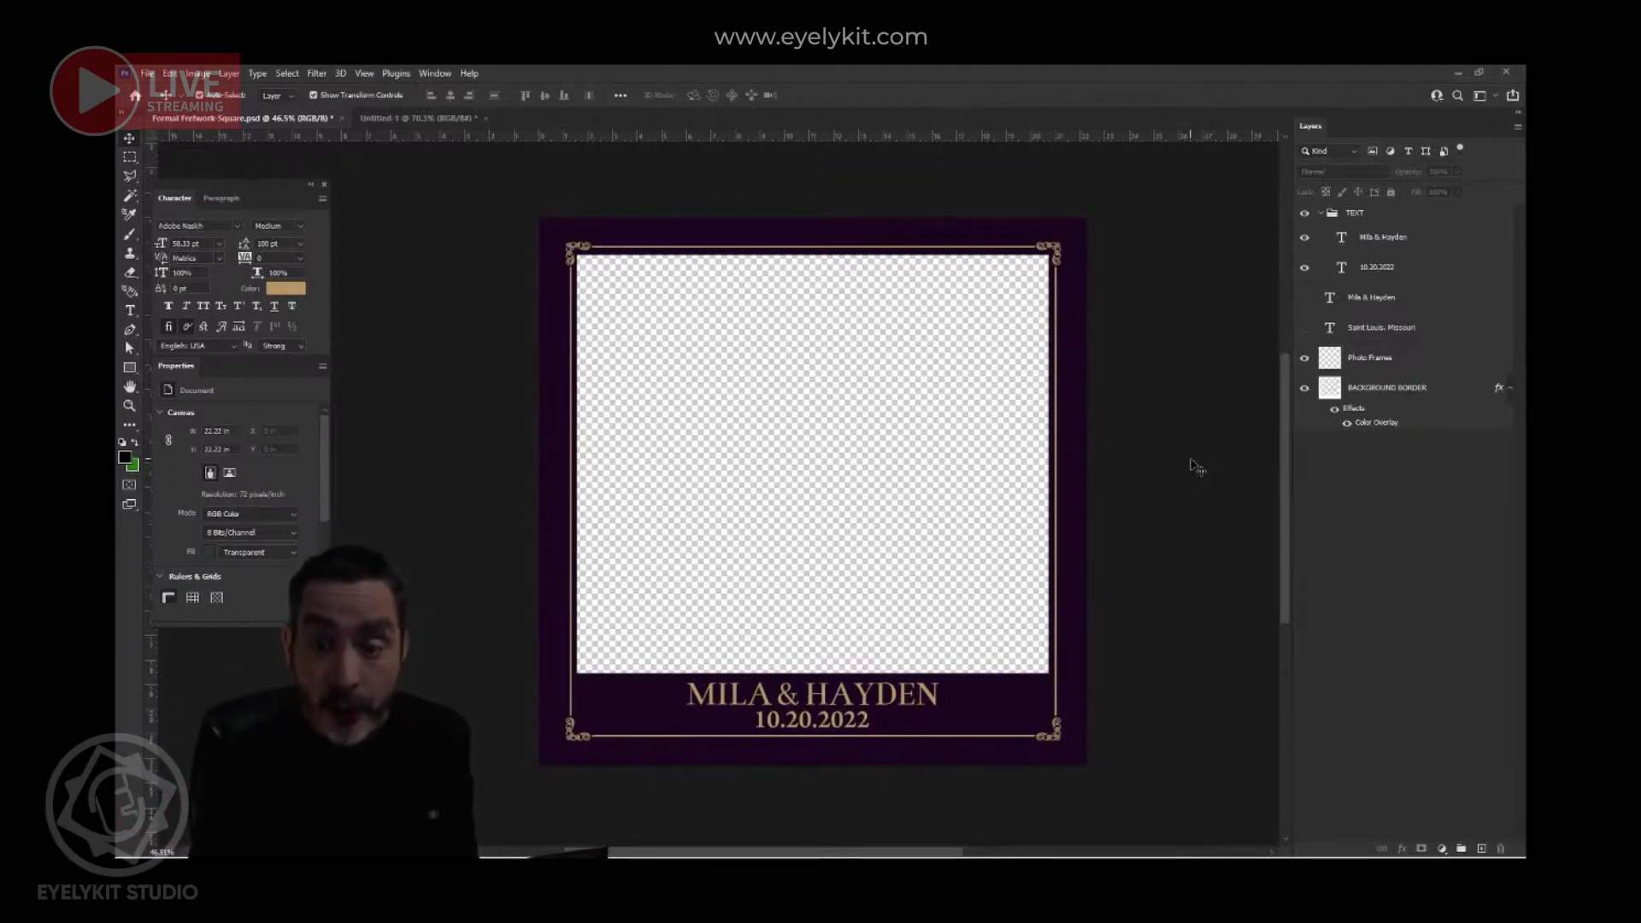
# - Change the BACKGROUND BORDER layer's Color Overlay to dark navy blue #05082b and deselect the layer
pyautogui.click(1433, 426)
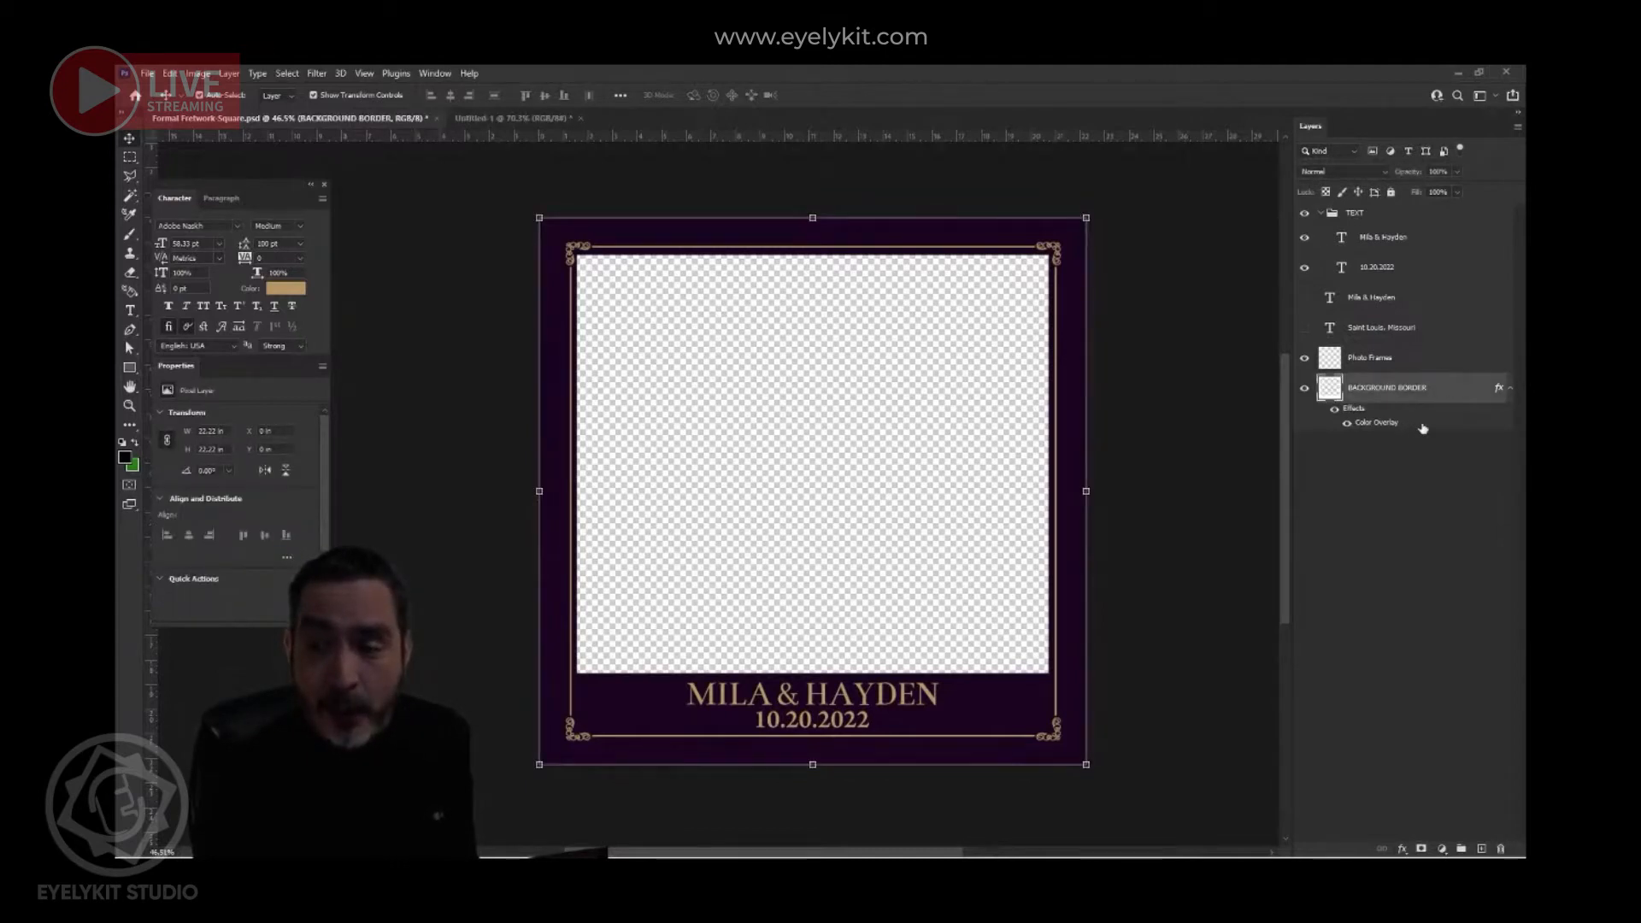
pyautogui.doubleClick(1473, 395)
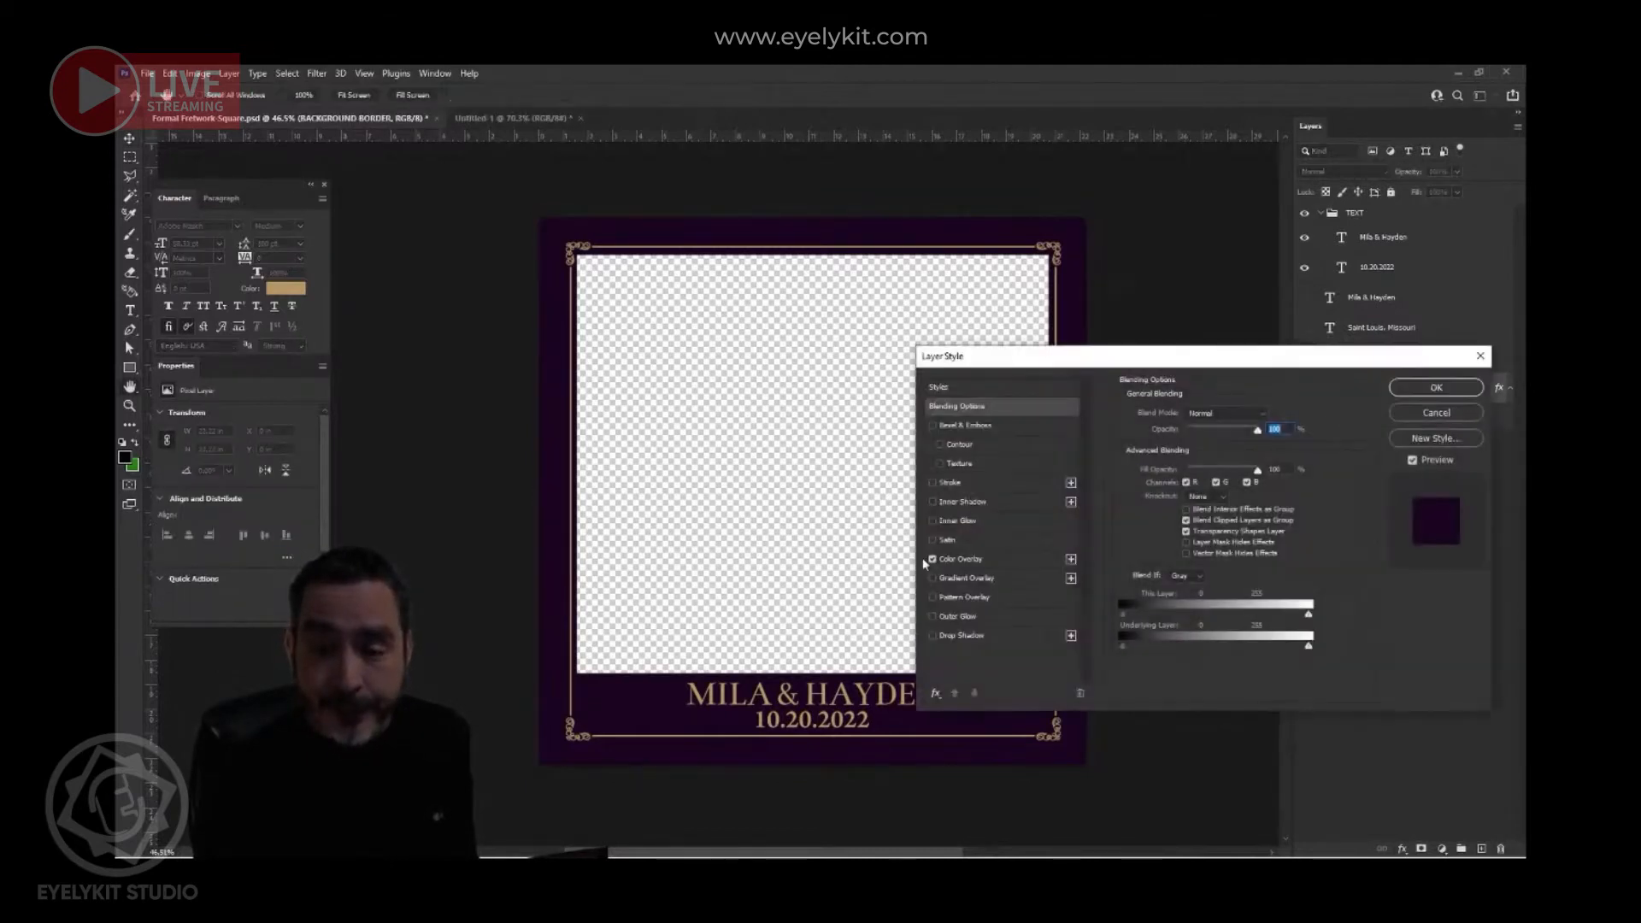
pyautogui.click(1269, 416)
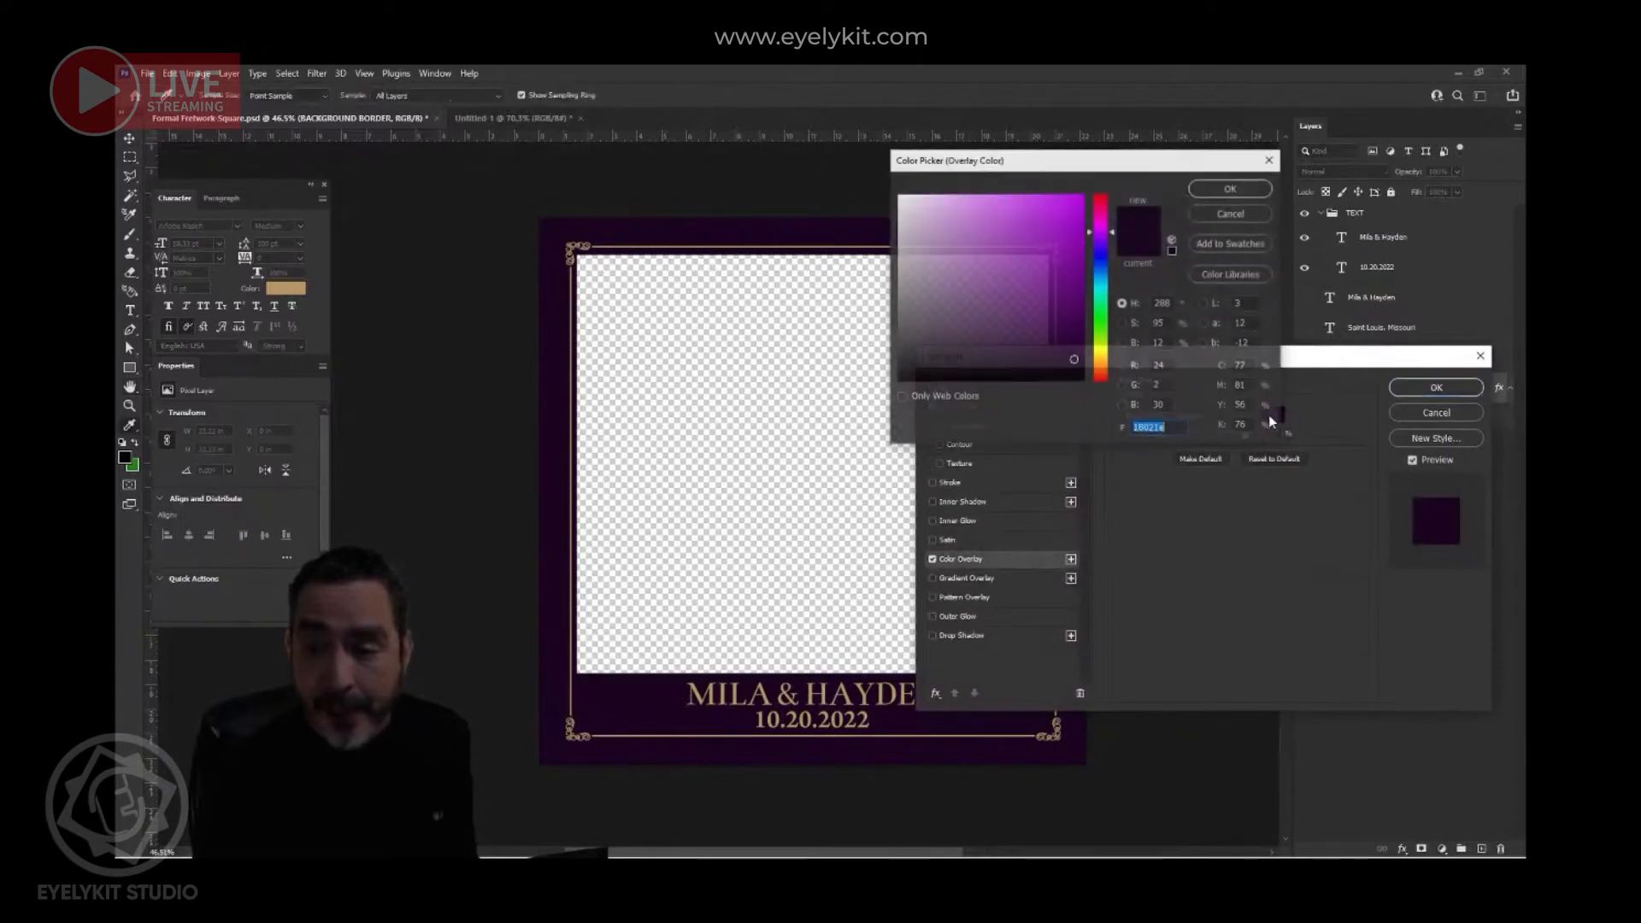
pyautogui.click(1101, 259)
pyautogui.click(1071, 233)
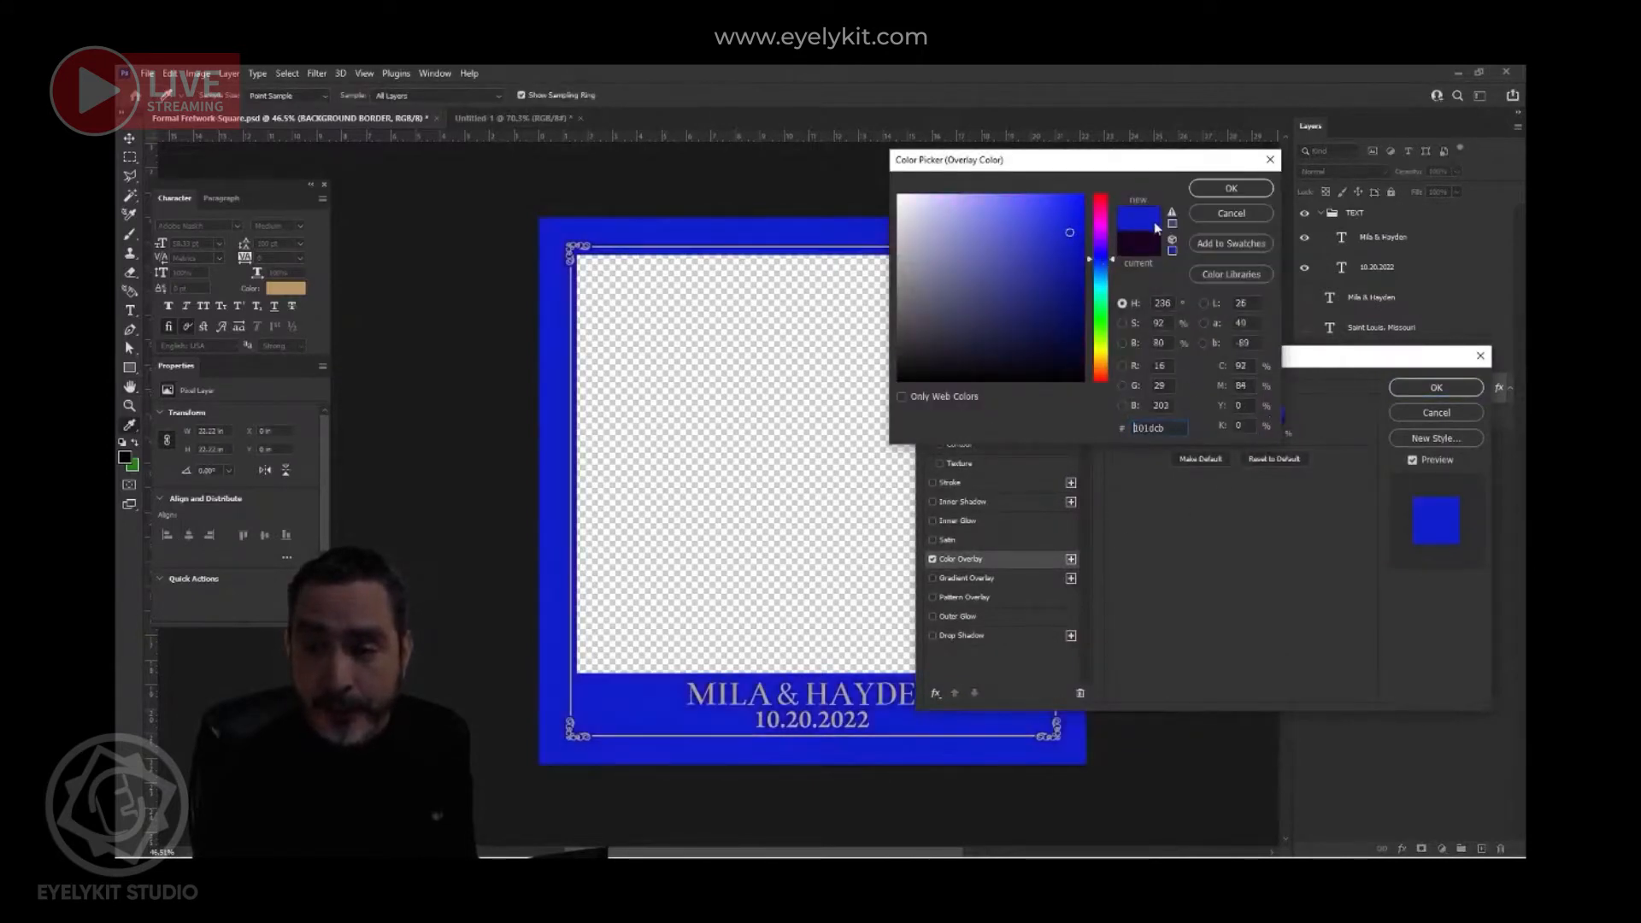
pyautogui.click(1079, 333)
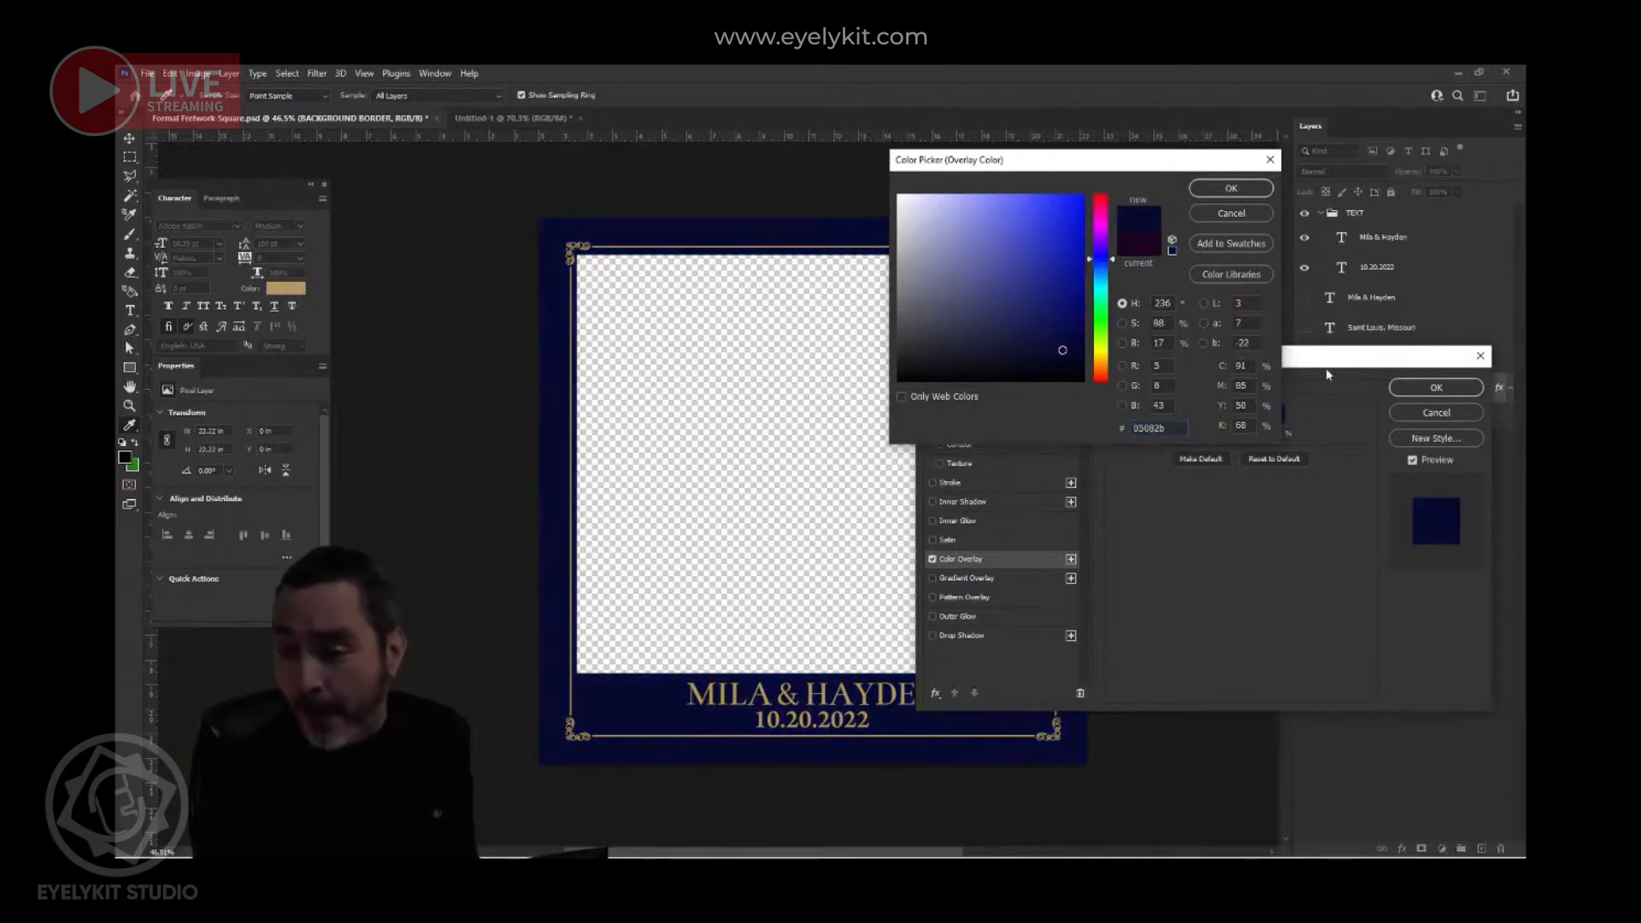
pyautogui.click(1231, 188)
pyautogui.click(1440, 387)
pyautogui.click(1171, 410)
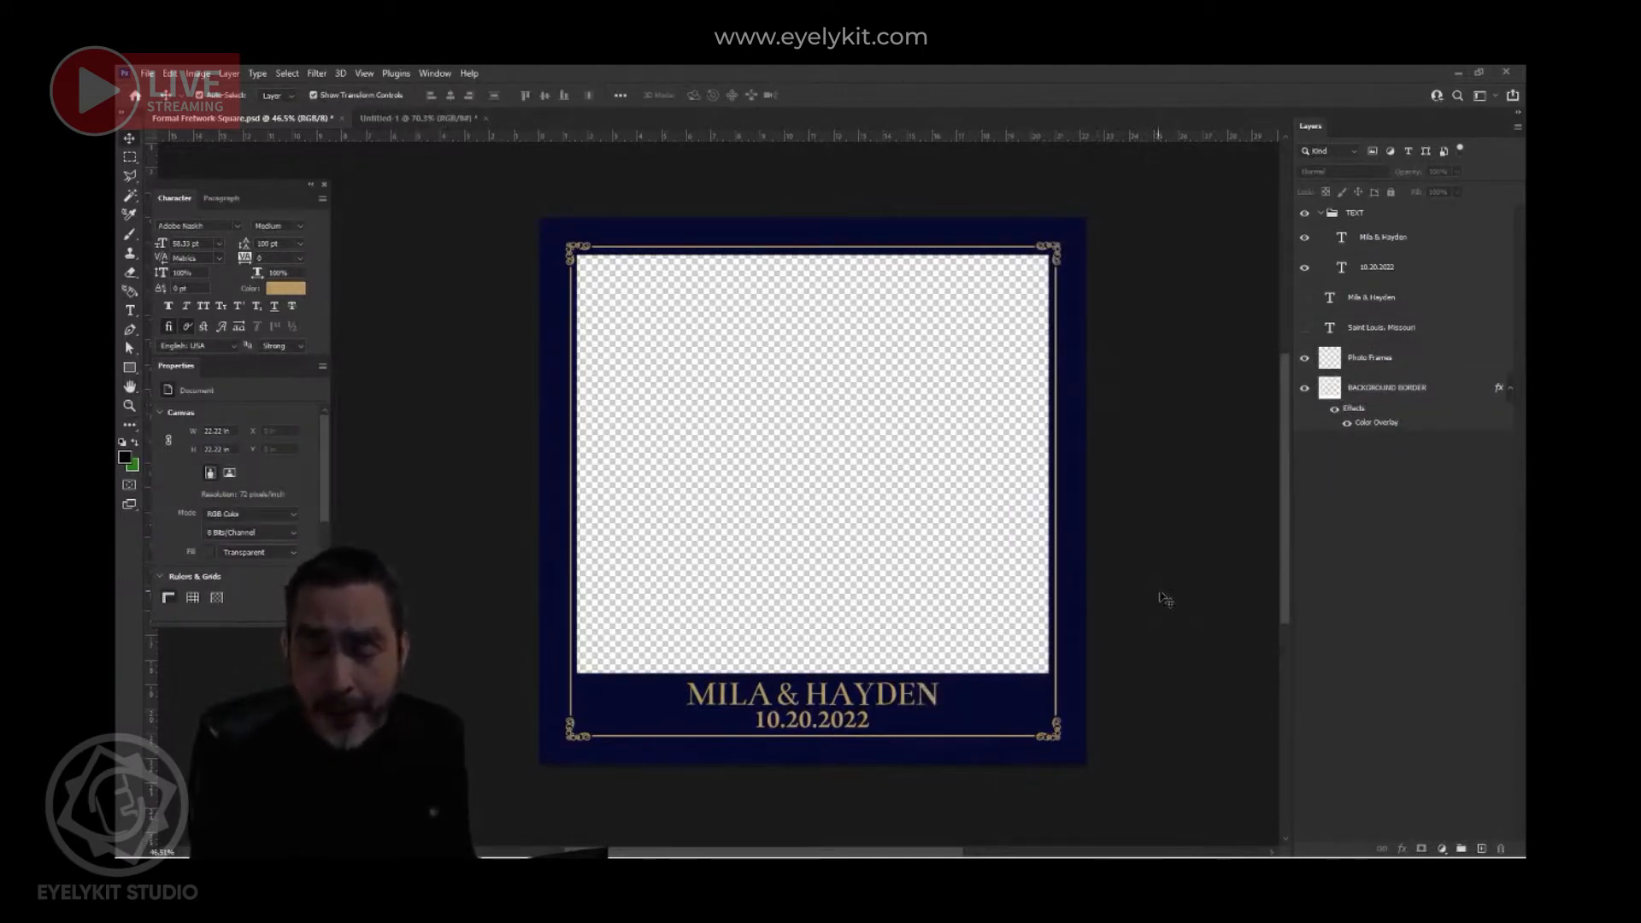
pyautogui.moveTo(1084, 624)
pyautogui.mouseDown()
pyautogui.moveTo(1015, 634)
pyautogui.moveTo(1018, 583)
pyautogui.moveTo(1096, 591)
pyautogui.moveTo(1078, 623)
pyautogui.mouseUp()
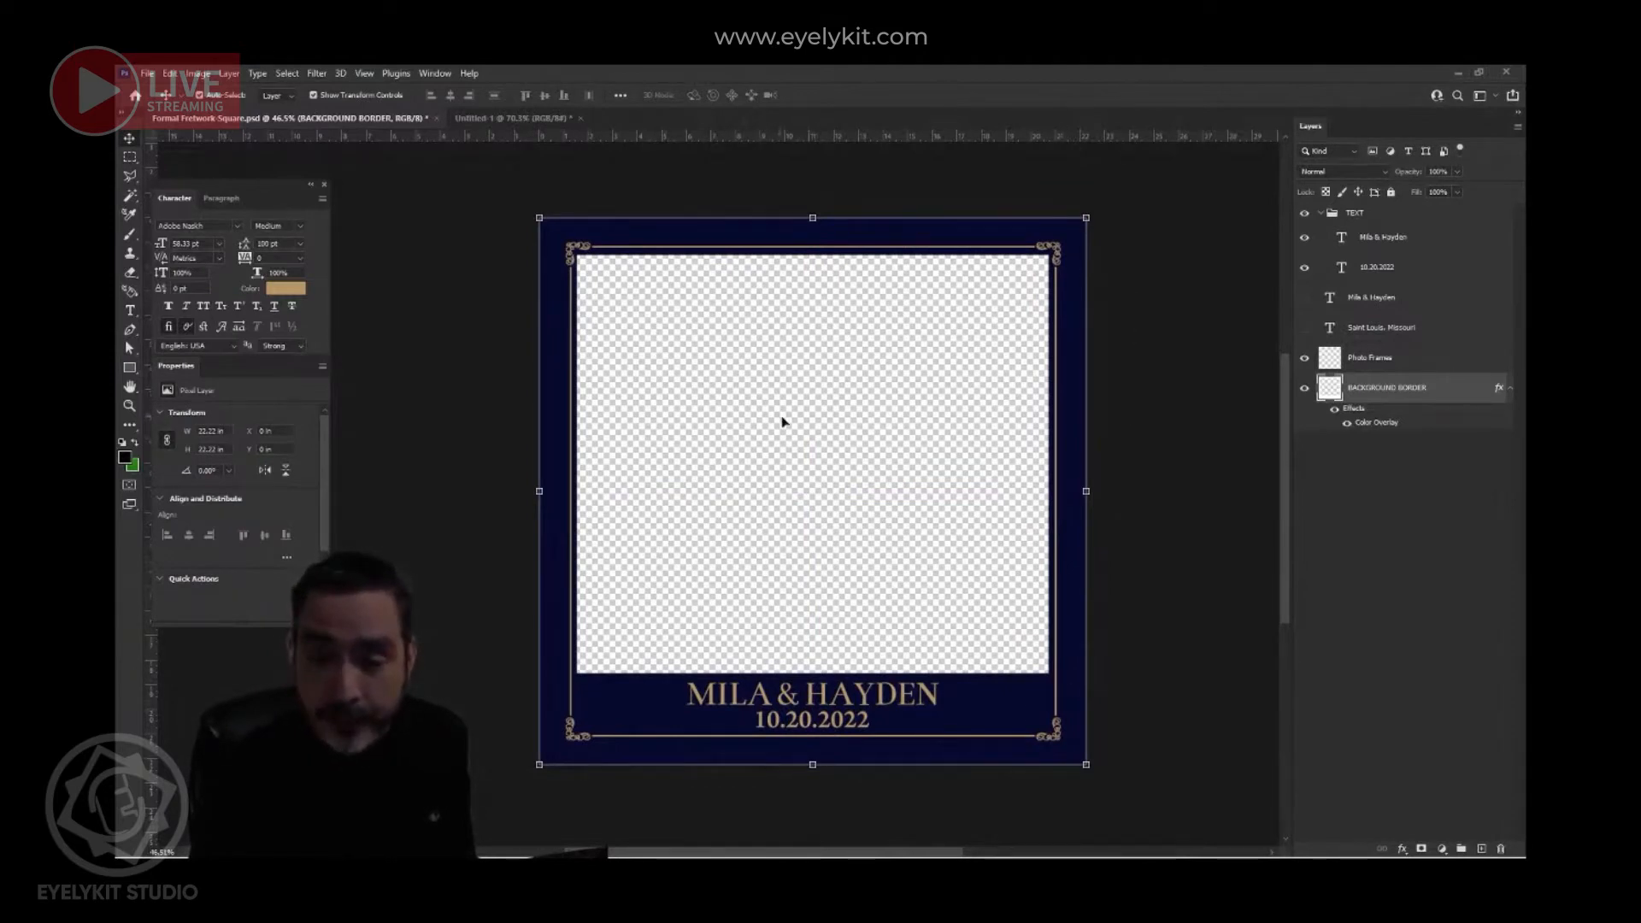
pyautogui.click(826, 434)
pyautogui.moveTo(780, 431); pyautogui.dragTo(844, 445)
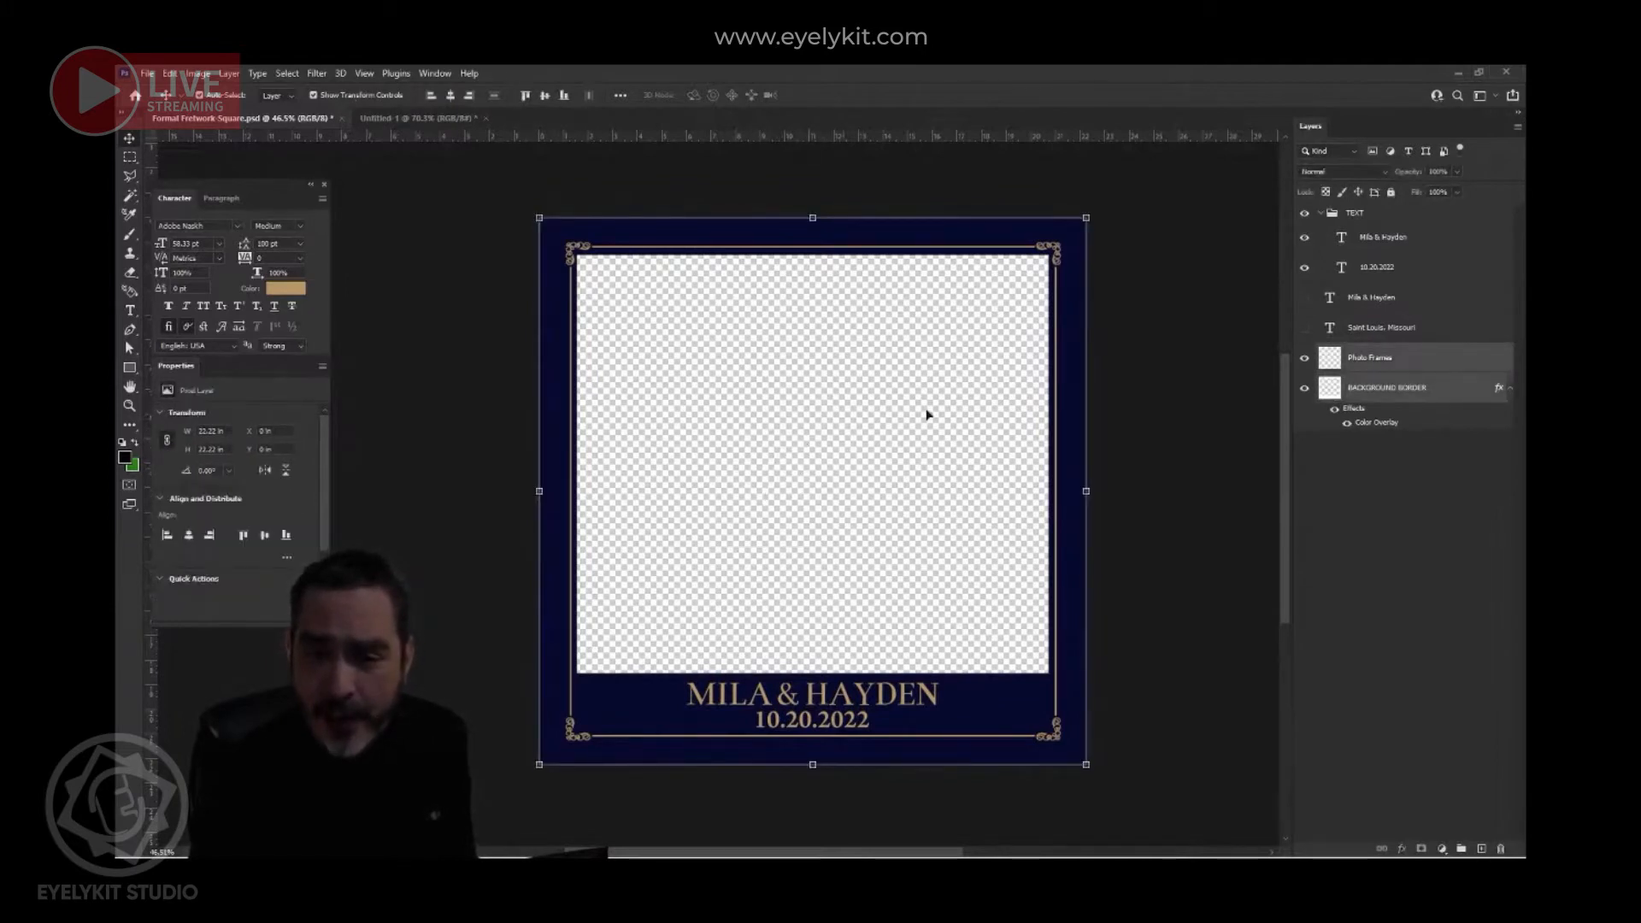
pyautogui.moveTo(890, 231)
pyautogui.mouseDown()
pyautogui.moveTo(955, 286)
pyautogui.moveTo(887, 228)
pyautogui.mouseUp()
pyautogui.click(1155, 307)
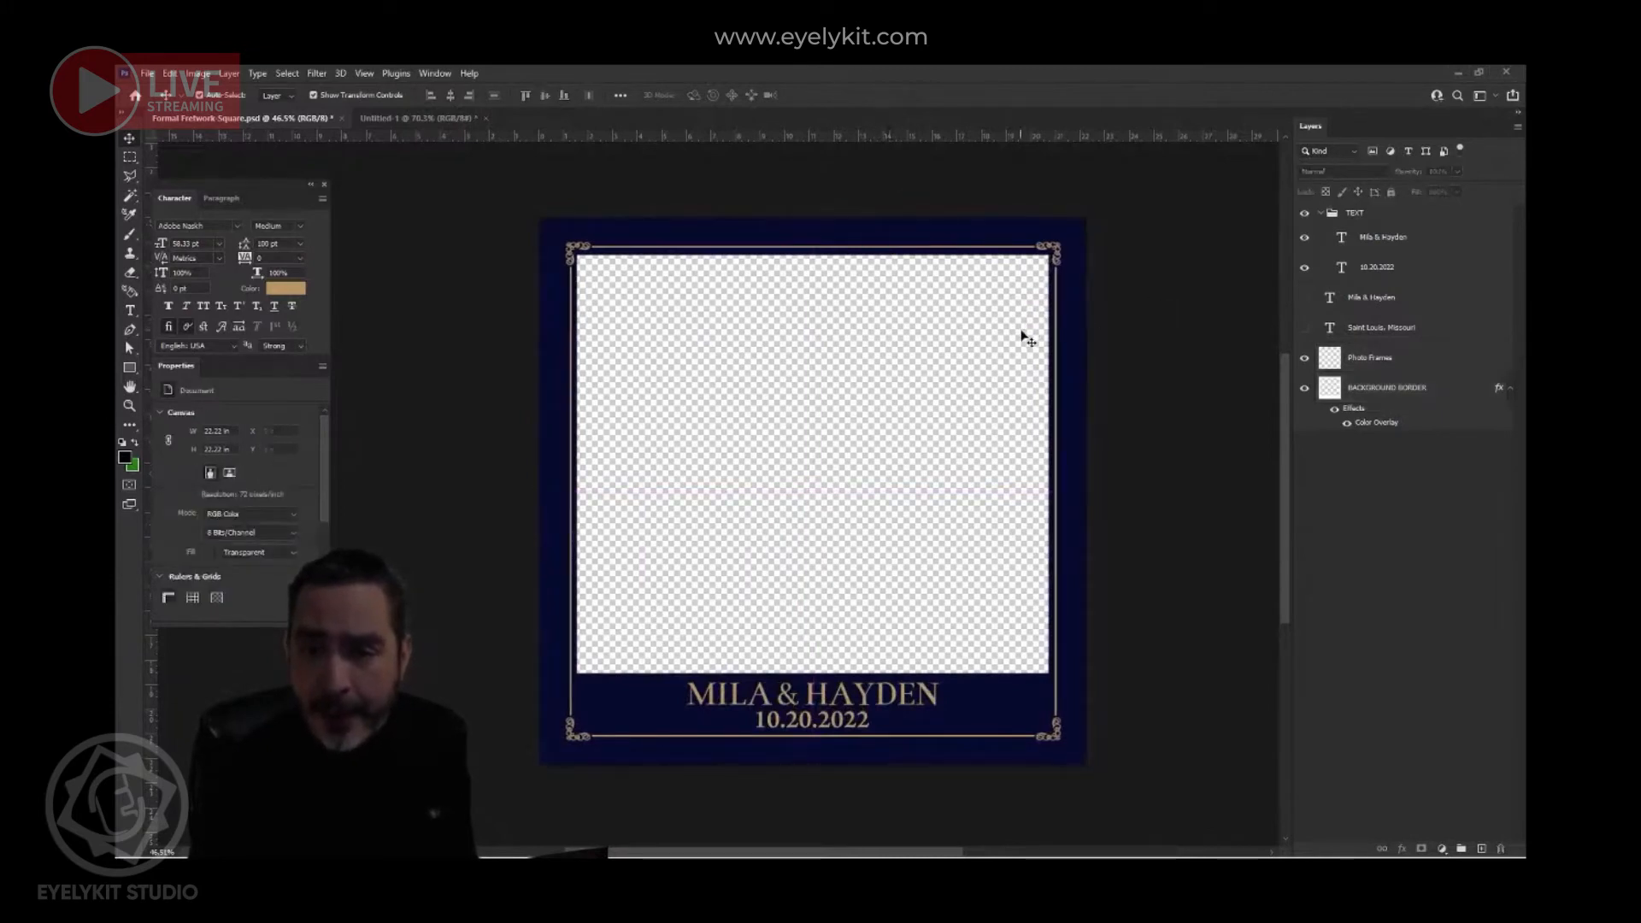
# - Draw a black rectangle about 22.8 by 23.2 in over the whole canvas and place its layer at the bottom of the stack
pyautogui.click(130, 369)
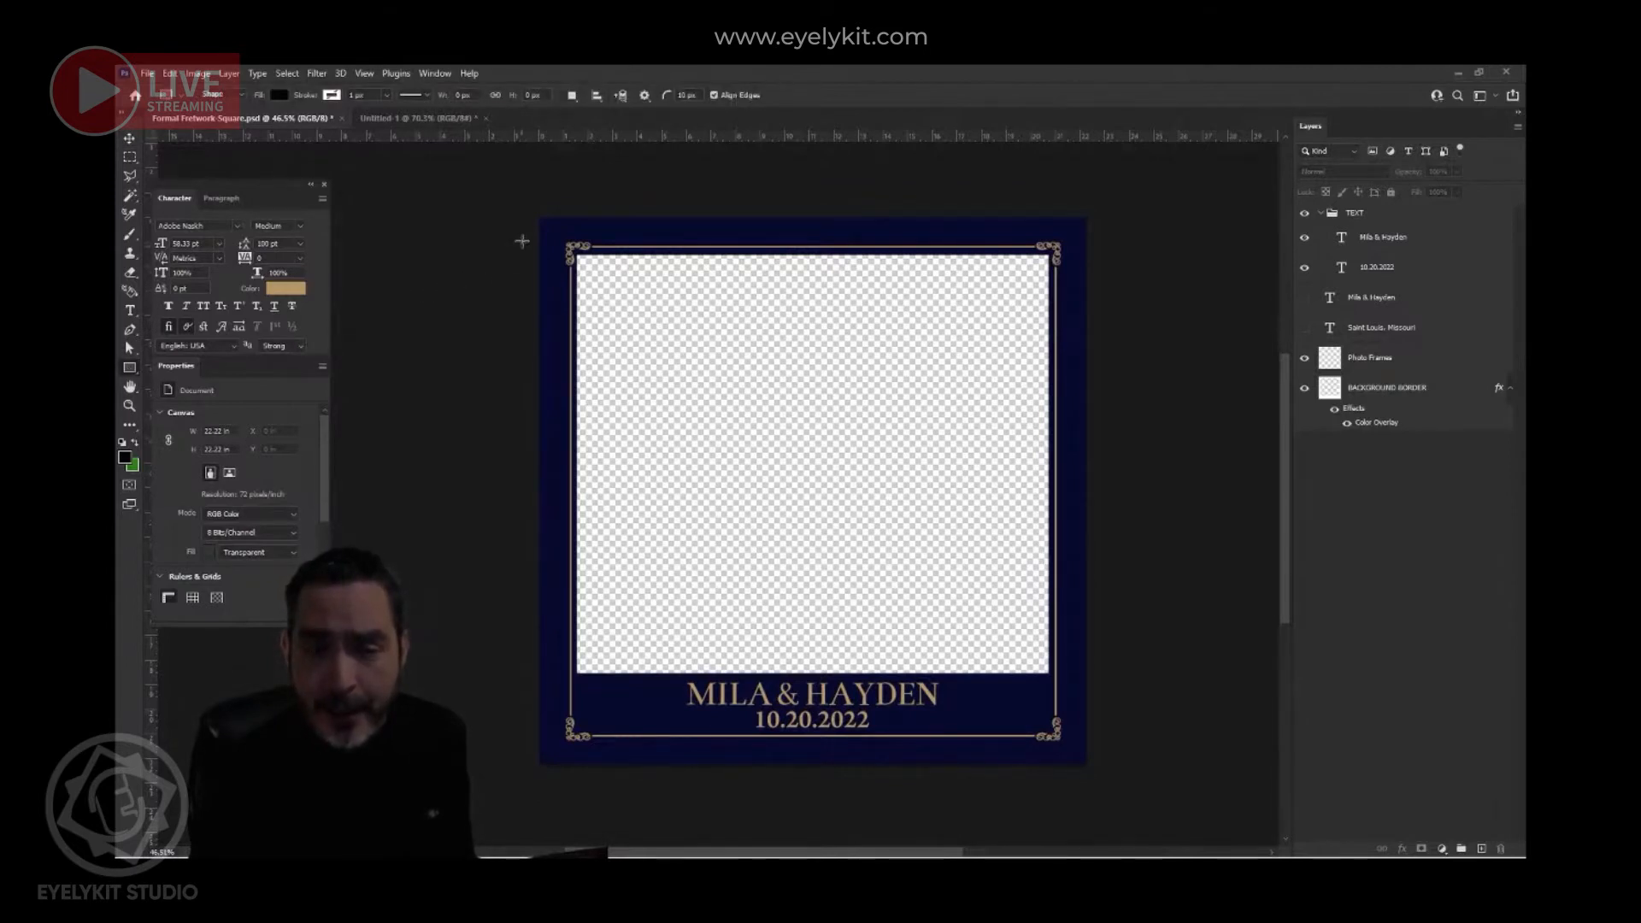
pyautogui.moveTo(530, 205); pyautogui.dragTo(1090, 777)
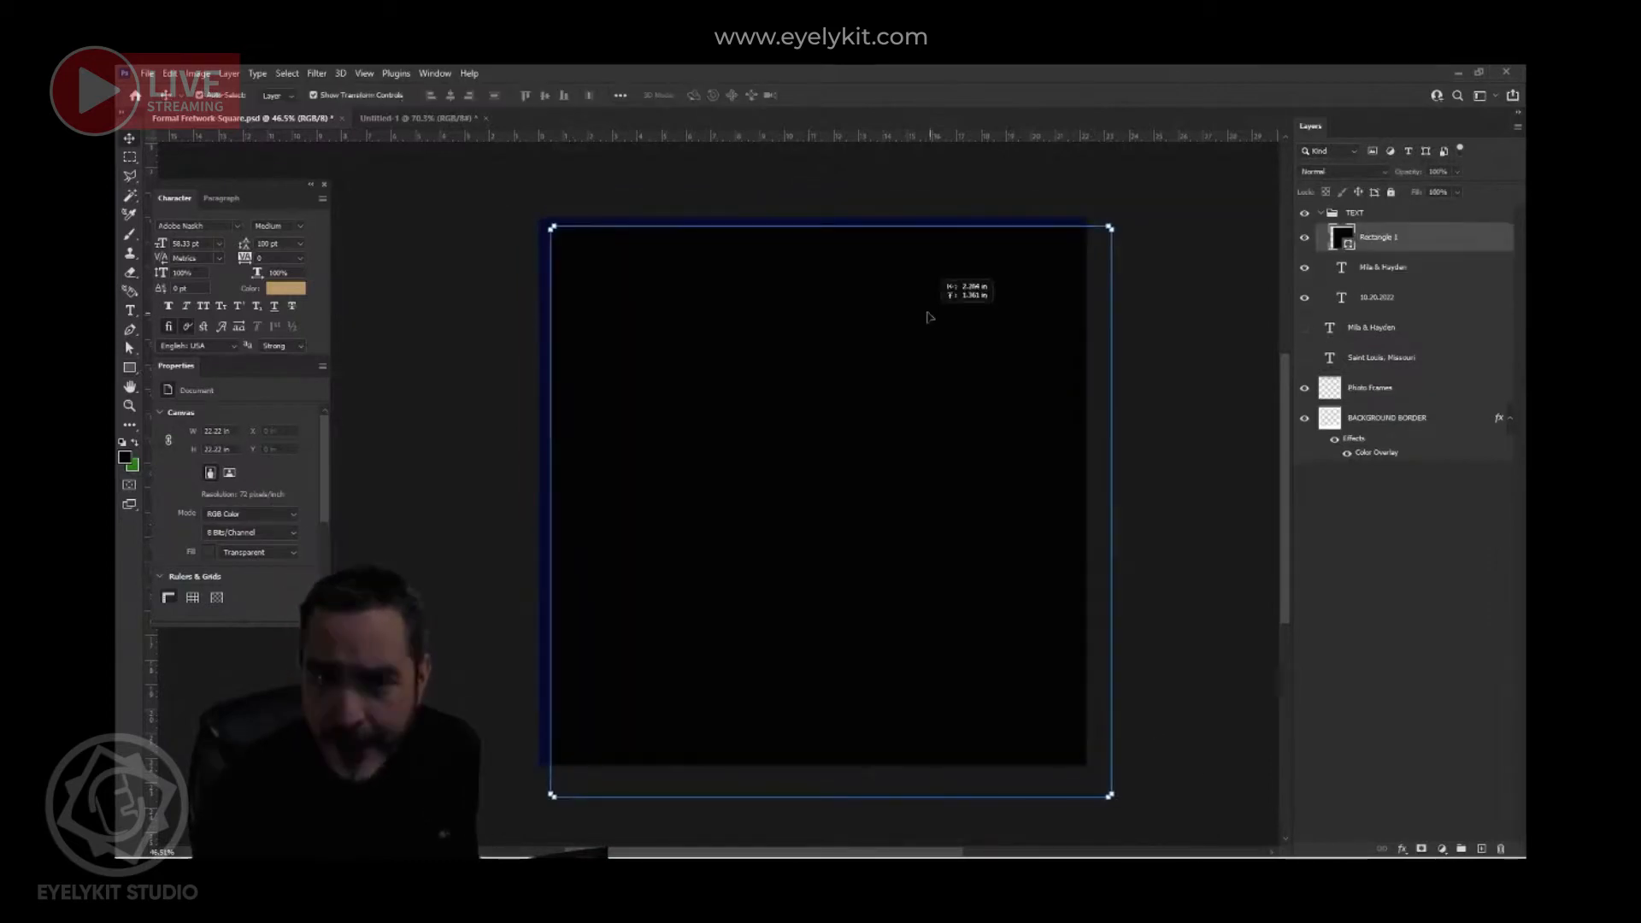
pyautogui.moveTo(927, 317); pyautogui.dragTo(953, 341)
pyautogui.moveTo(1448, 247); pyautogui.dragTo(1434, 485)
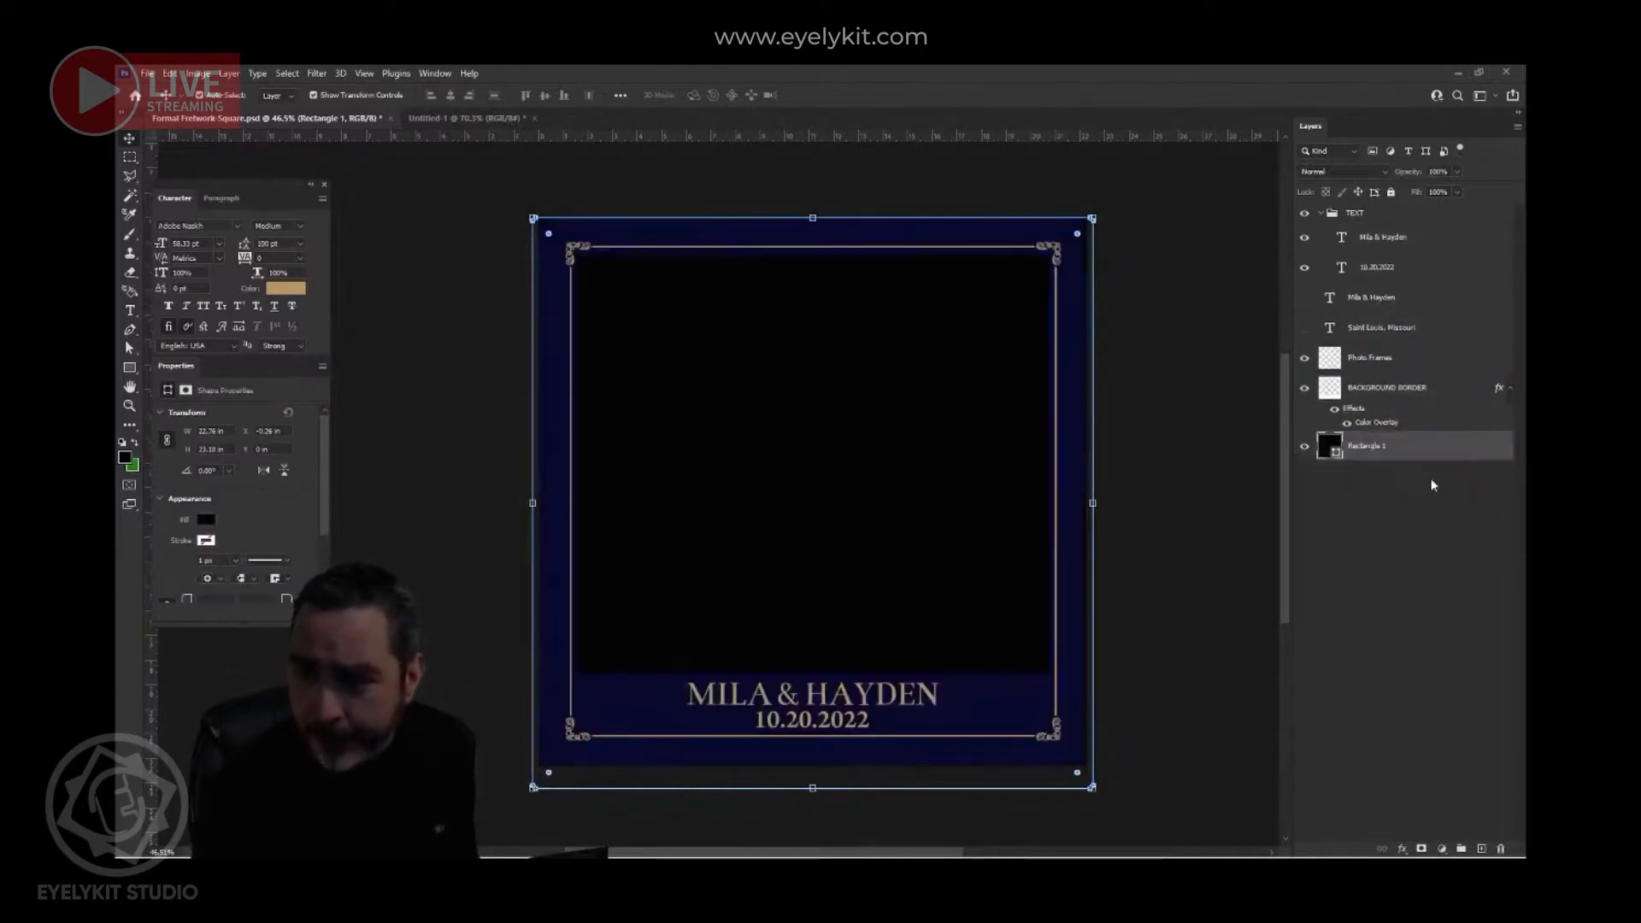
pyautogui.click(1159, 541)
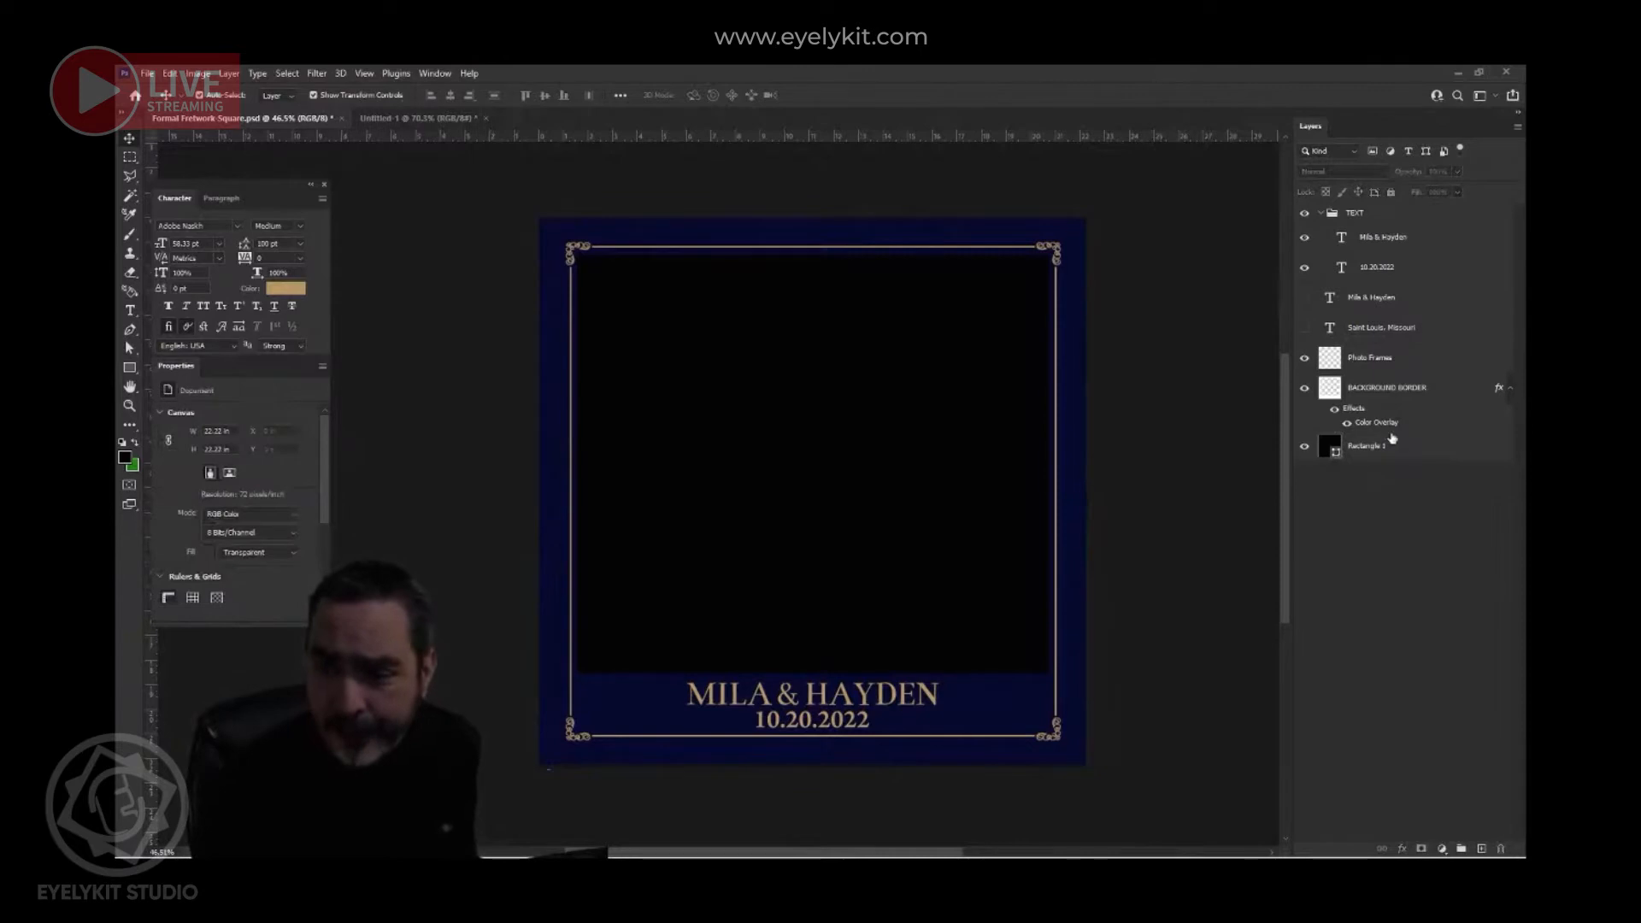
# - Toggle the BACKGROUND BORDER layer's visibility to compare, delete that layer, and deselect
pyautogui.click(1406, 395)
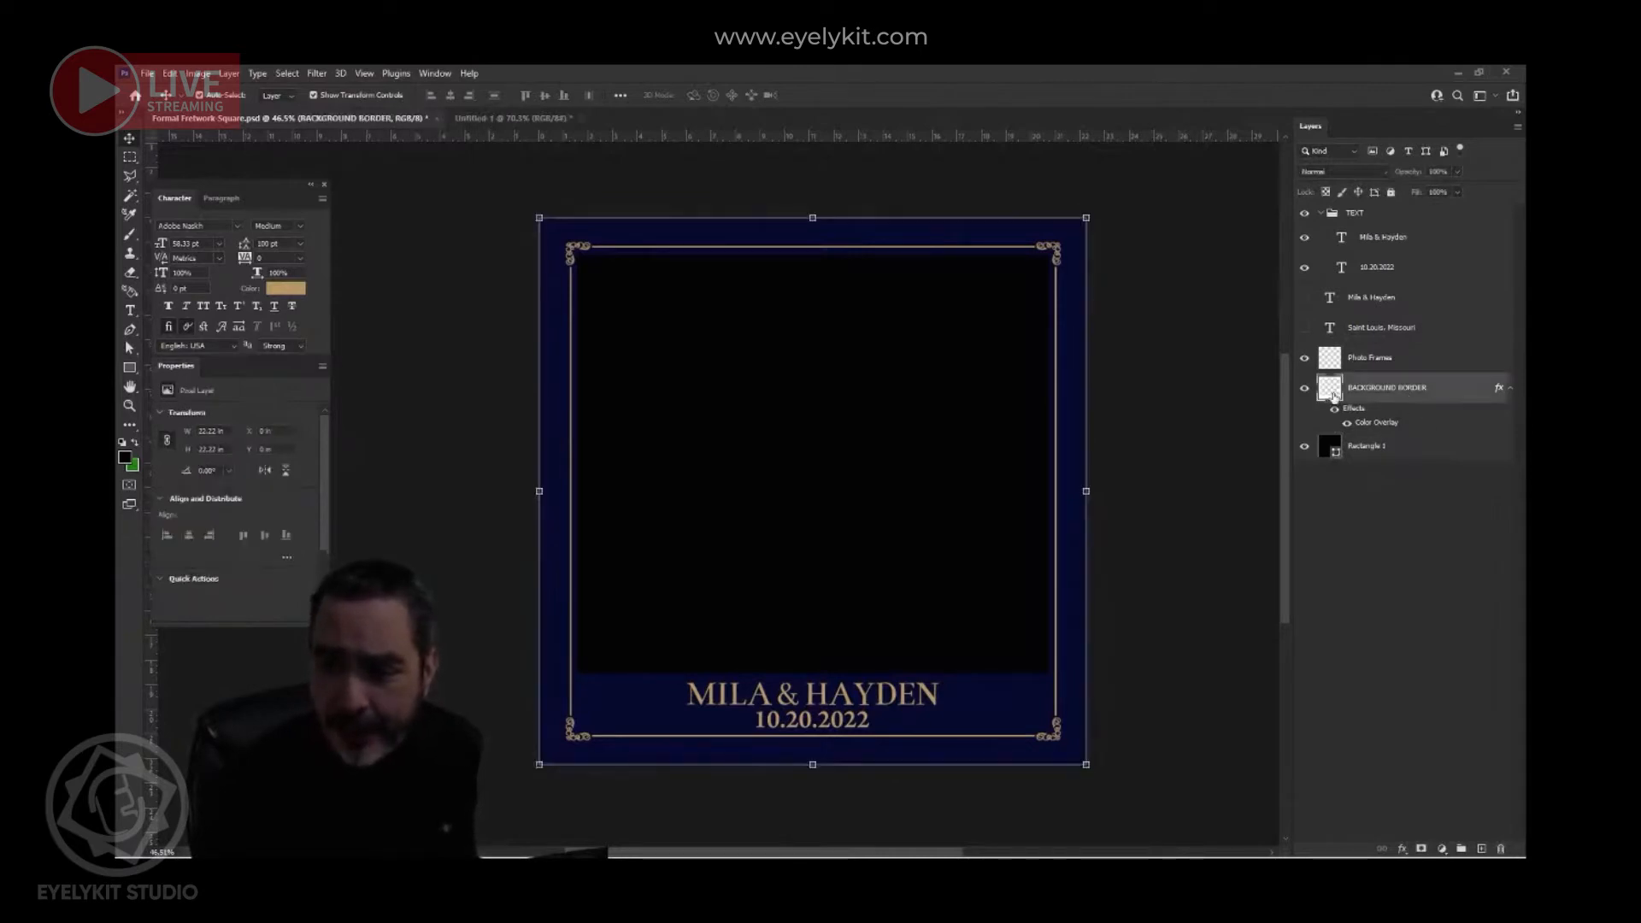
pyautogui.click(1306, 390)
pyautogui.click(1306, 391)
pyautogui.click(1306, 391)
pyautogui.click(1306, 390)
pyautogui.click(1305, 393)
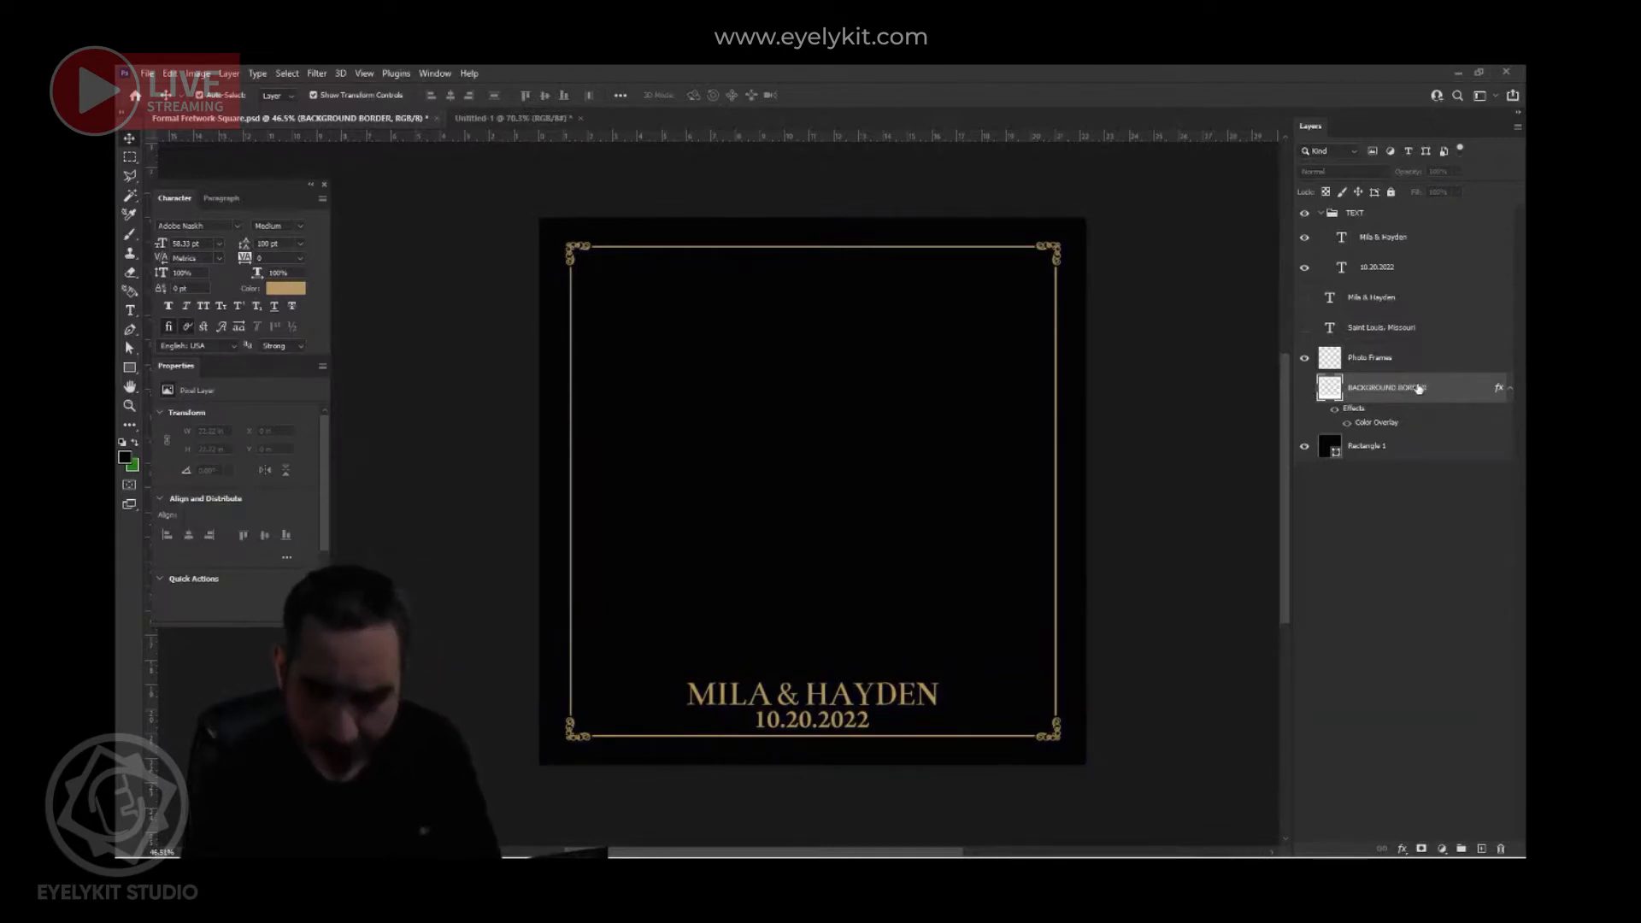
pyautogui.press('Delete')
pyautogui.click(471, 342)
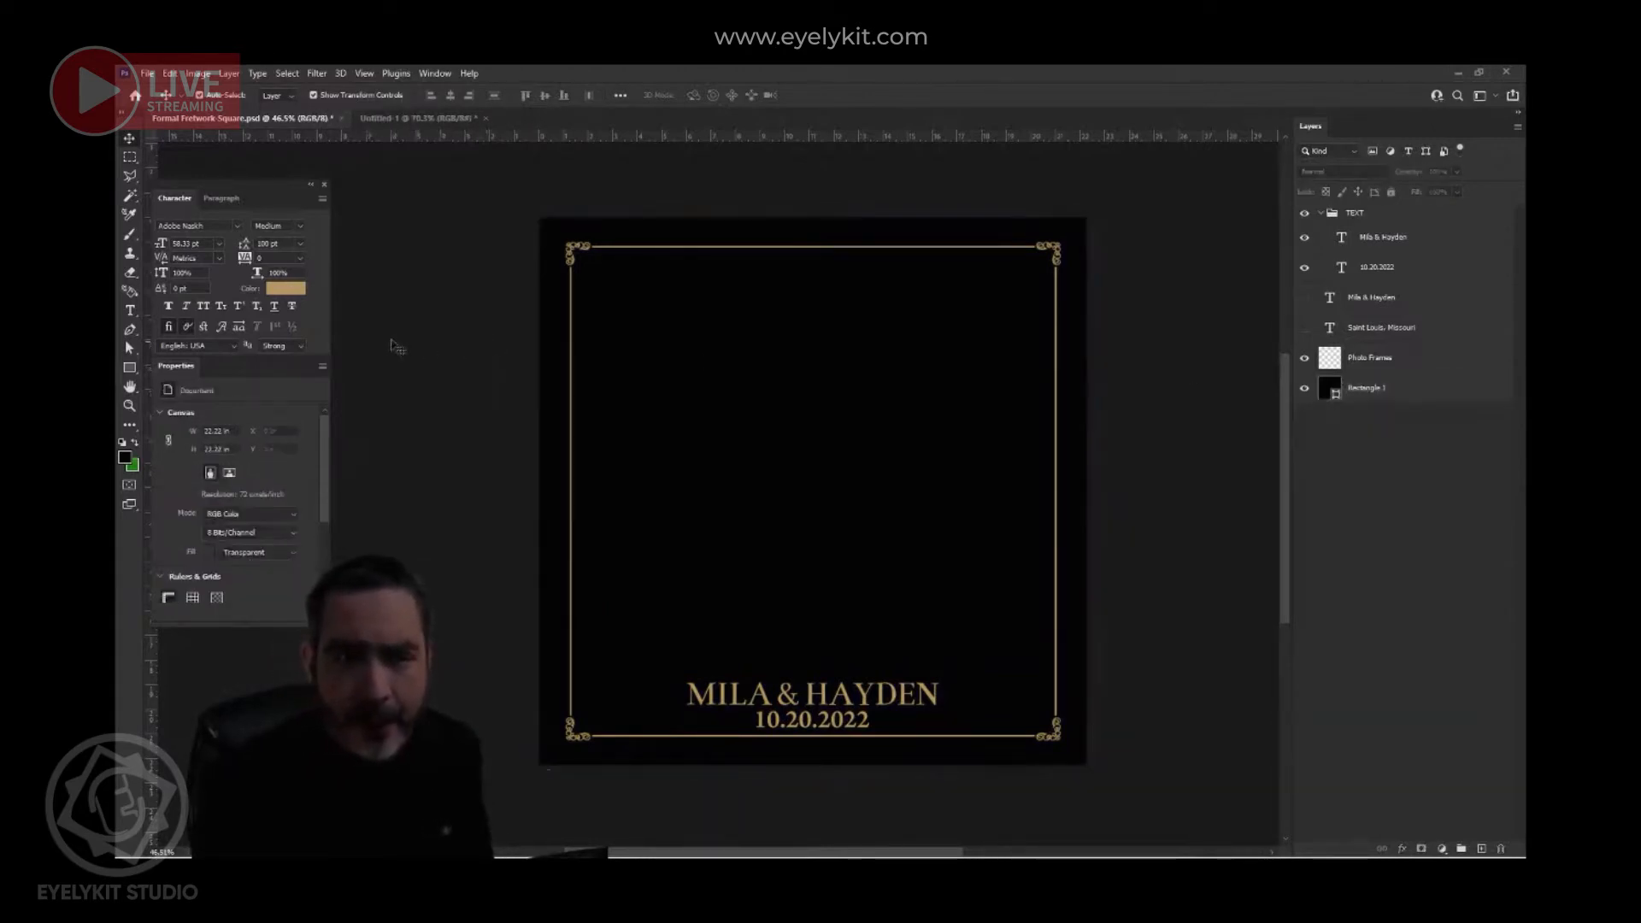
# - Draw a second rectangle about 22.2 in square matching the canvas edges and fill it with dark green
pyautogui.click(128, 367)
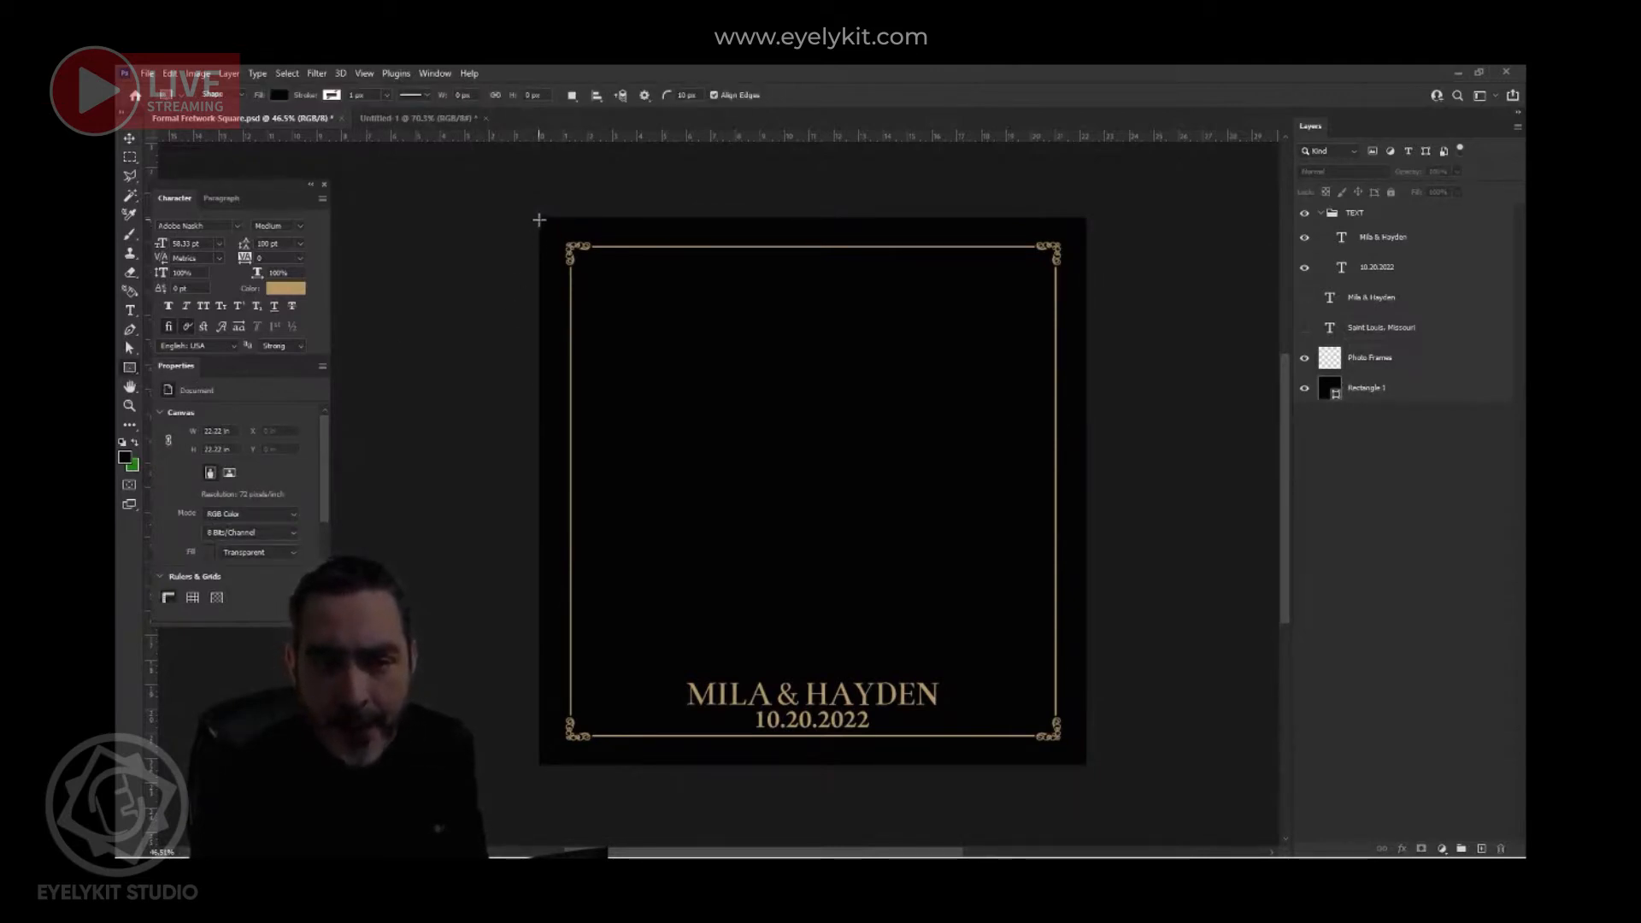
pyautogui.moveTo(539, 216); pyautogui.dragTo(1086, 763)
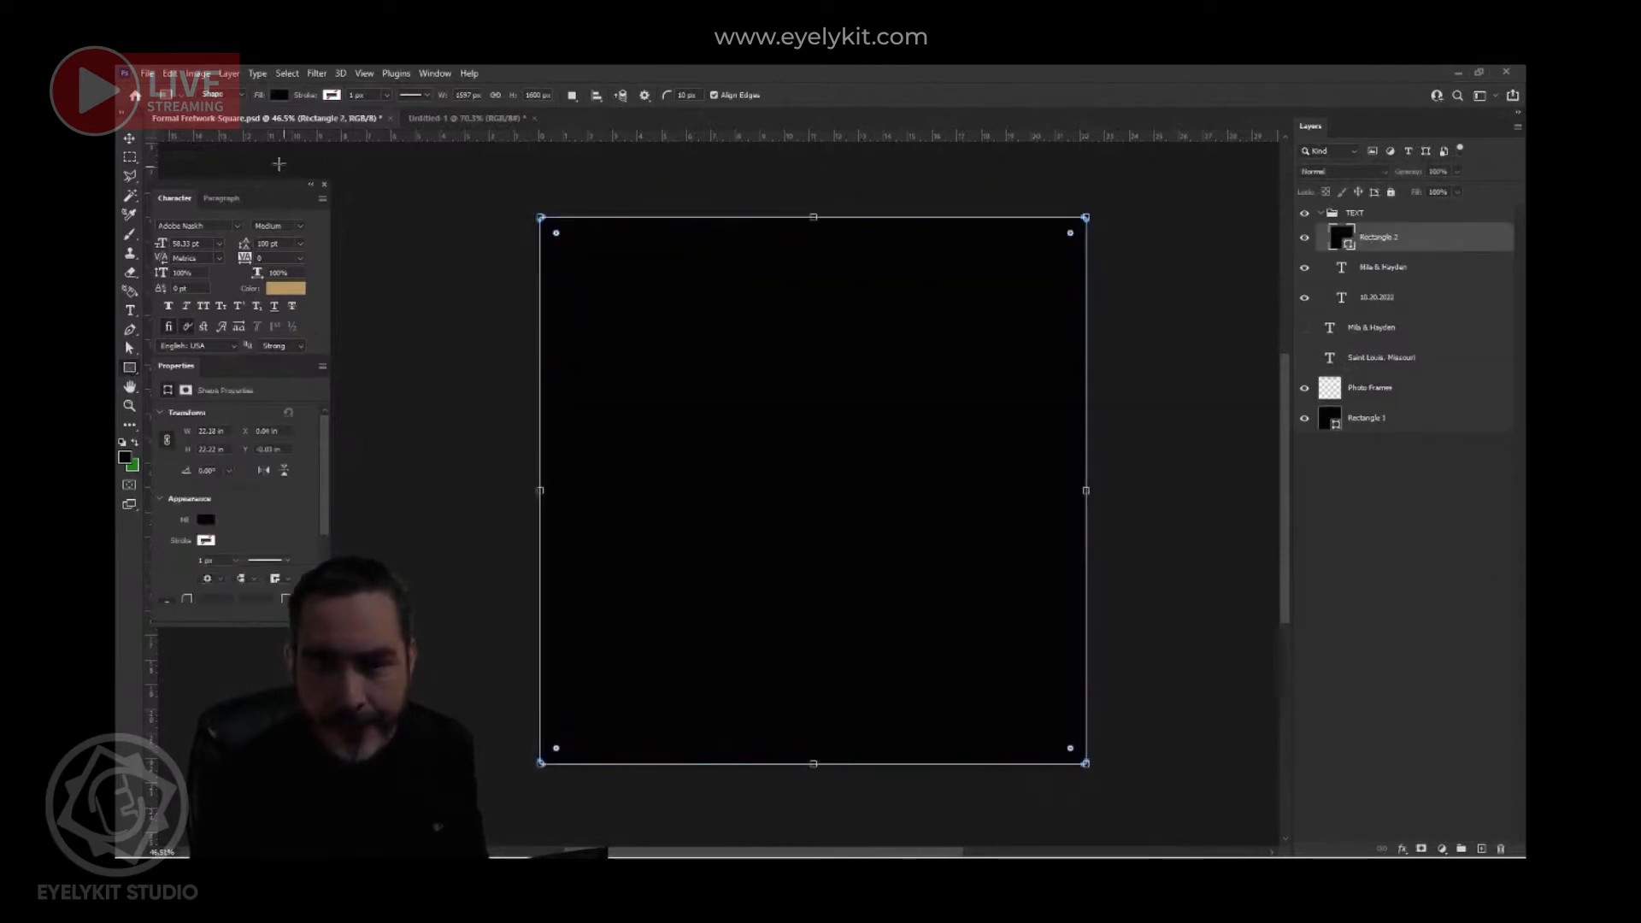
pyautogui.click(129, 137)
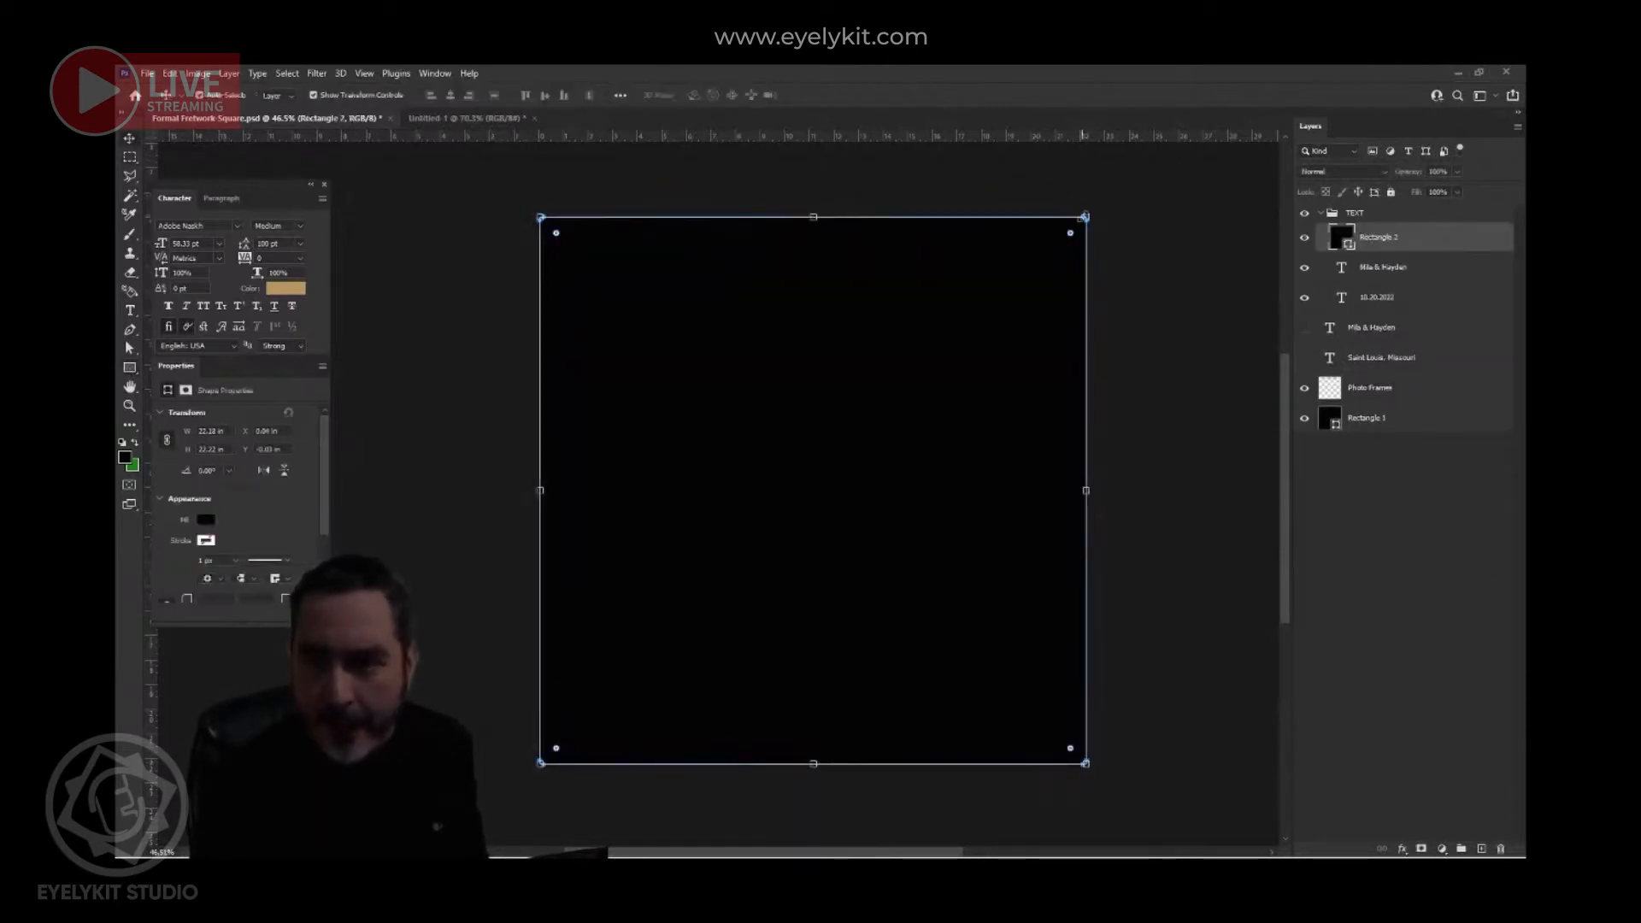
pyautogui.click(206, 520)
pyautogui.click(264, 602)
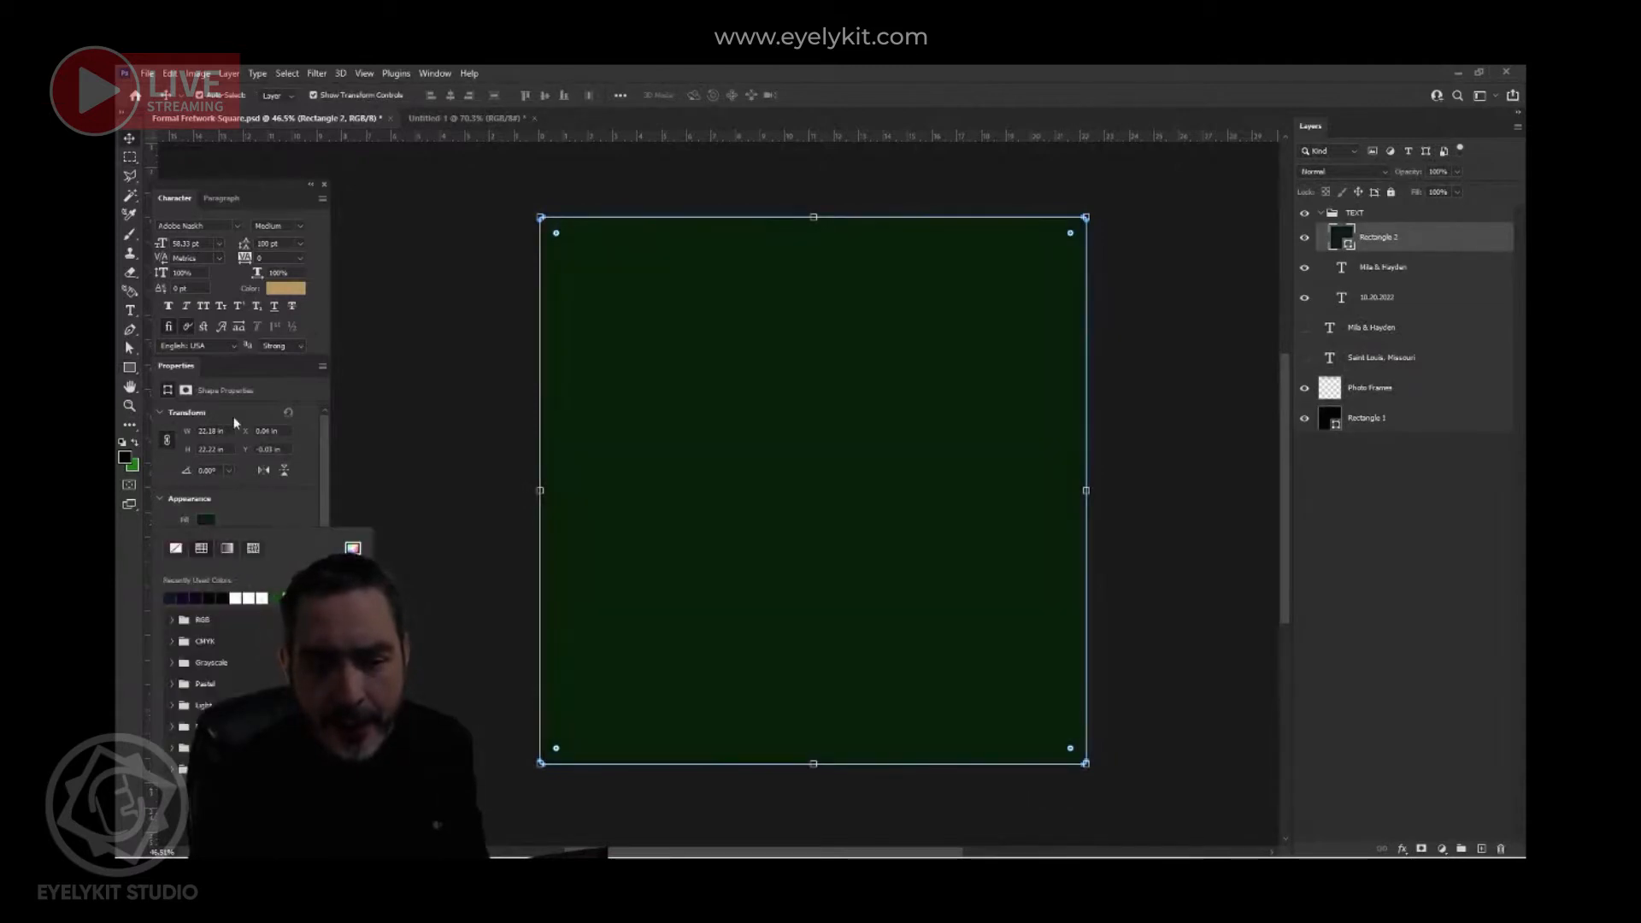
pyautogui.click(129, 141)
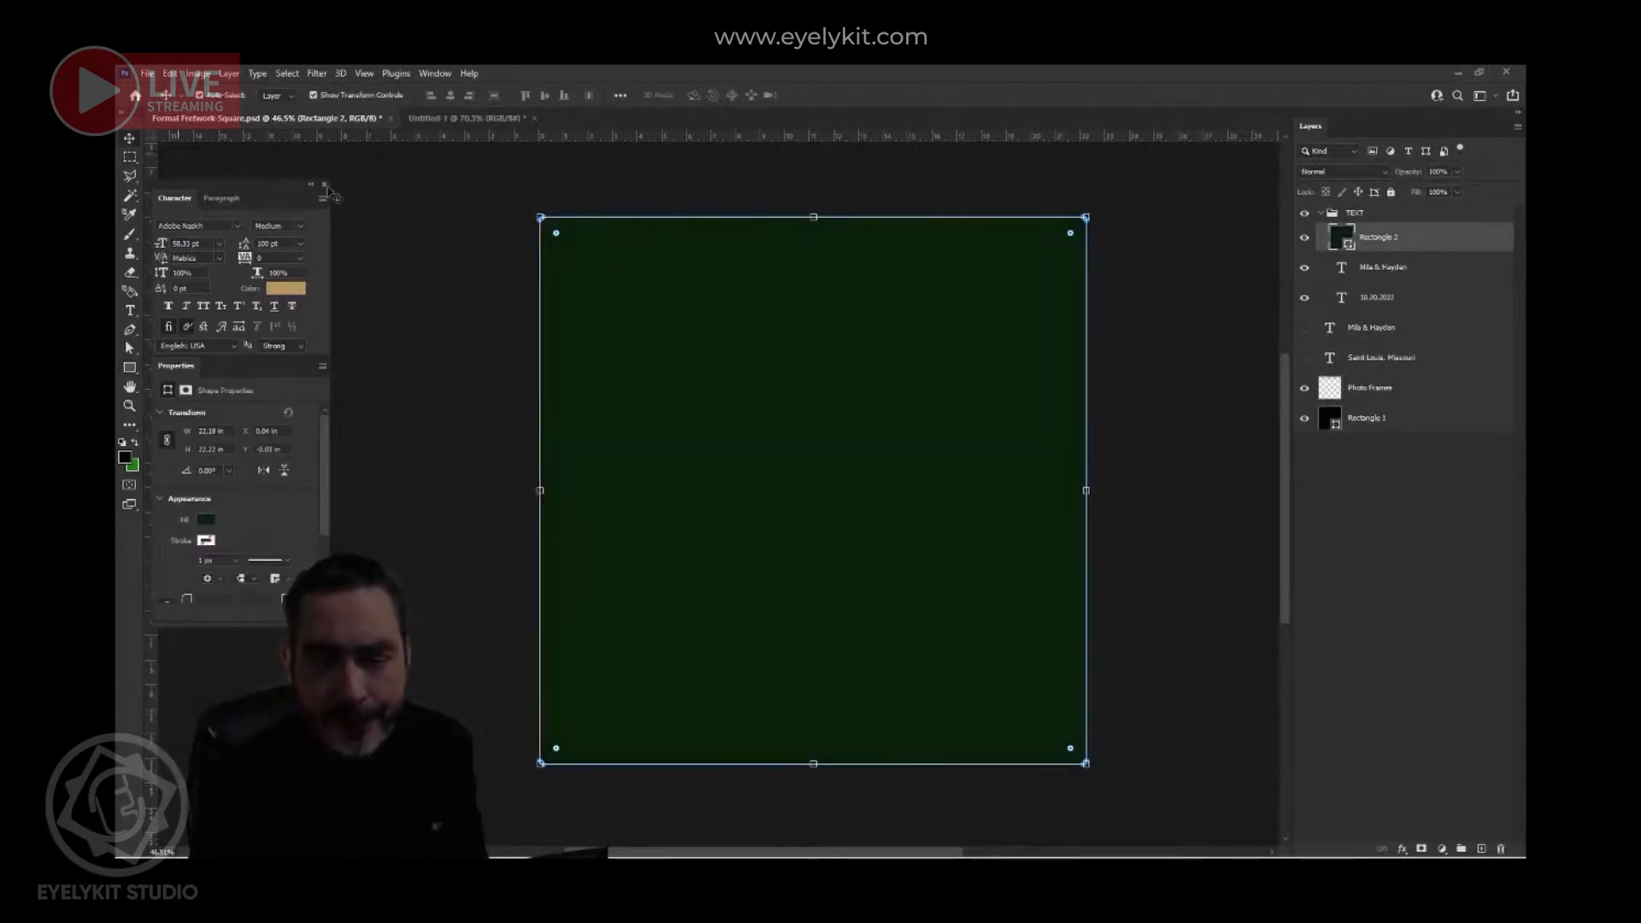
# - Scale the green rectangle to about 77.4% and position it inside the gold frame over the photo area
pyautogui.click(1087, 218)
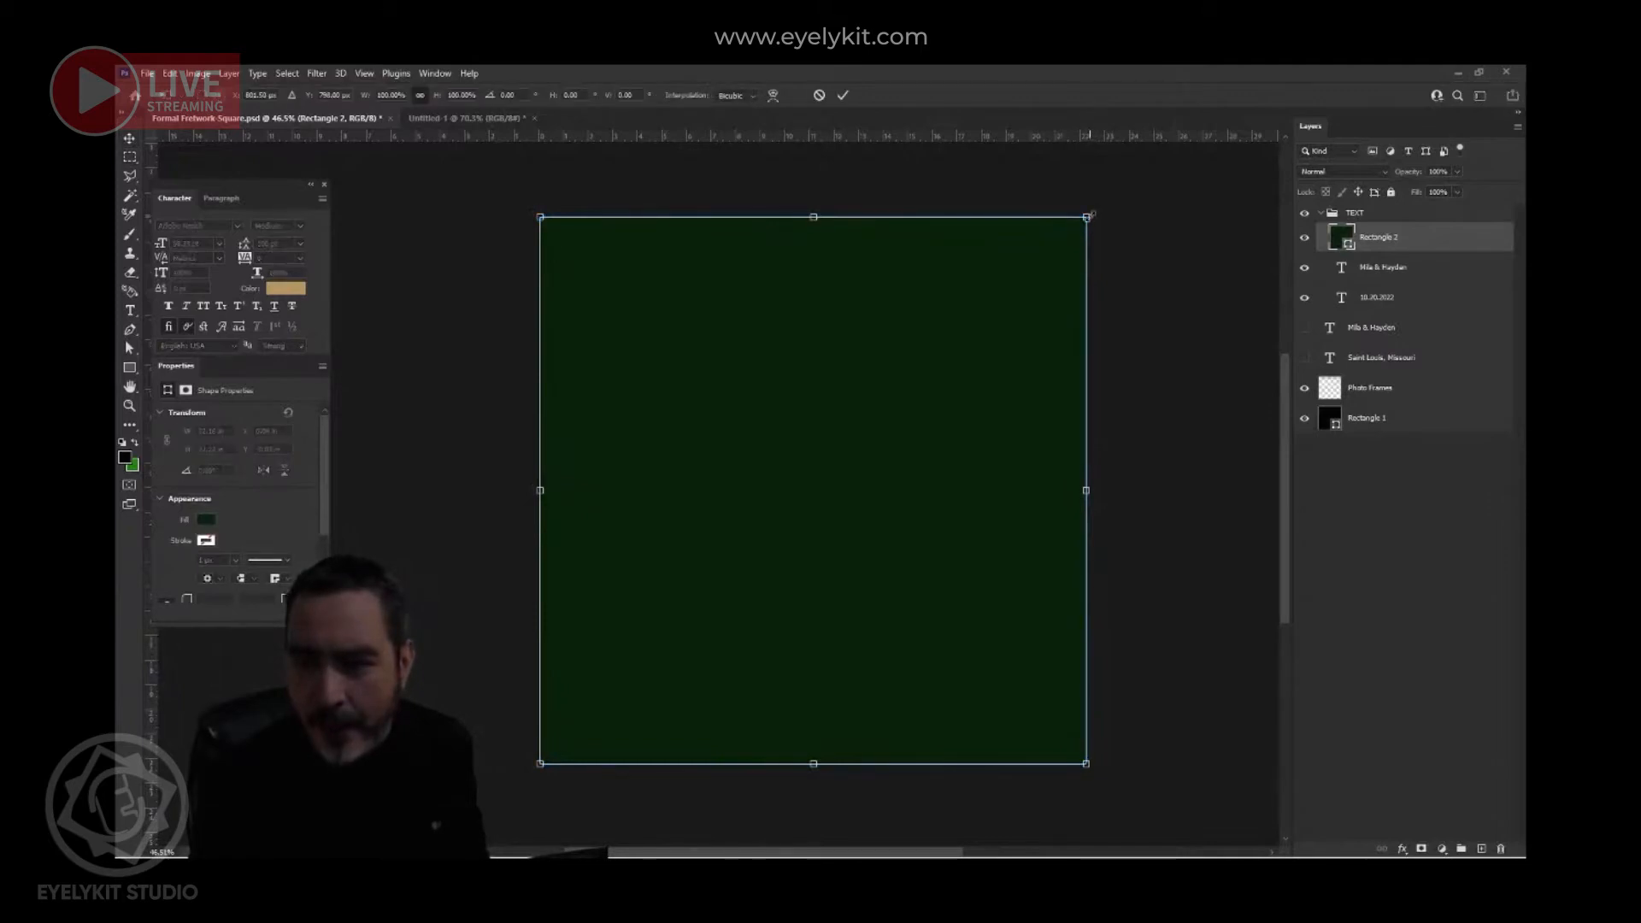
pyautogui.moveTo(1085, 219); pyautogui.dragTo(1017, 271)
pyautogui.moveTo(941, 383); pyautogui.dragTo(944, 376)
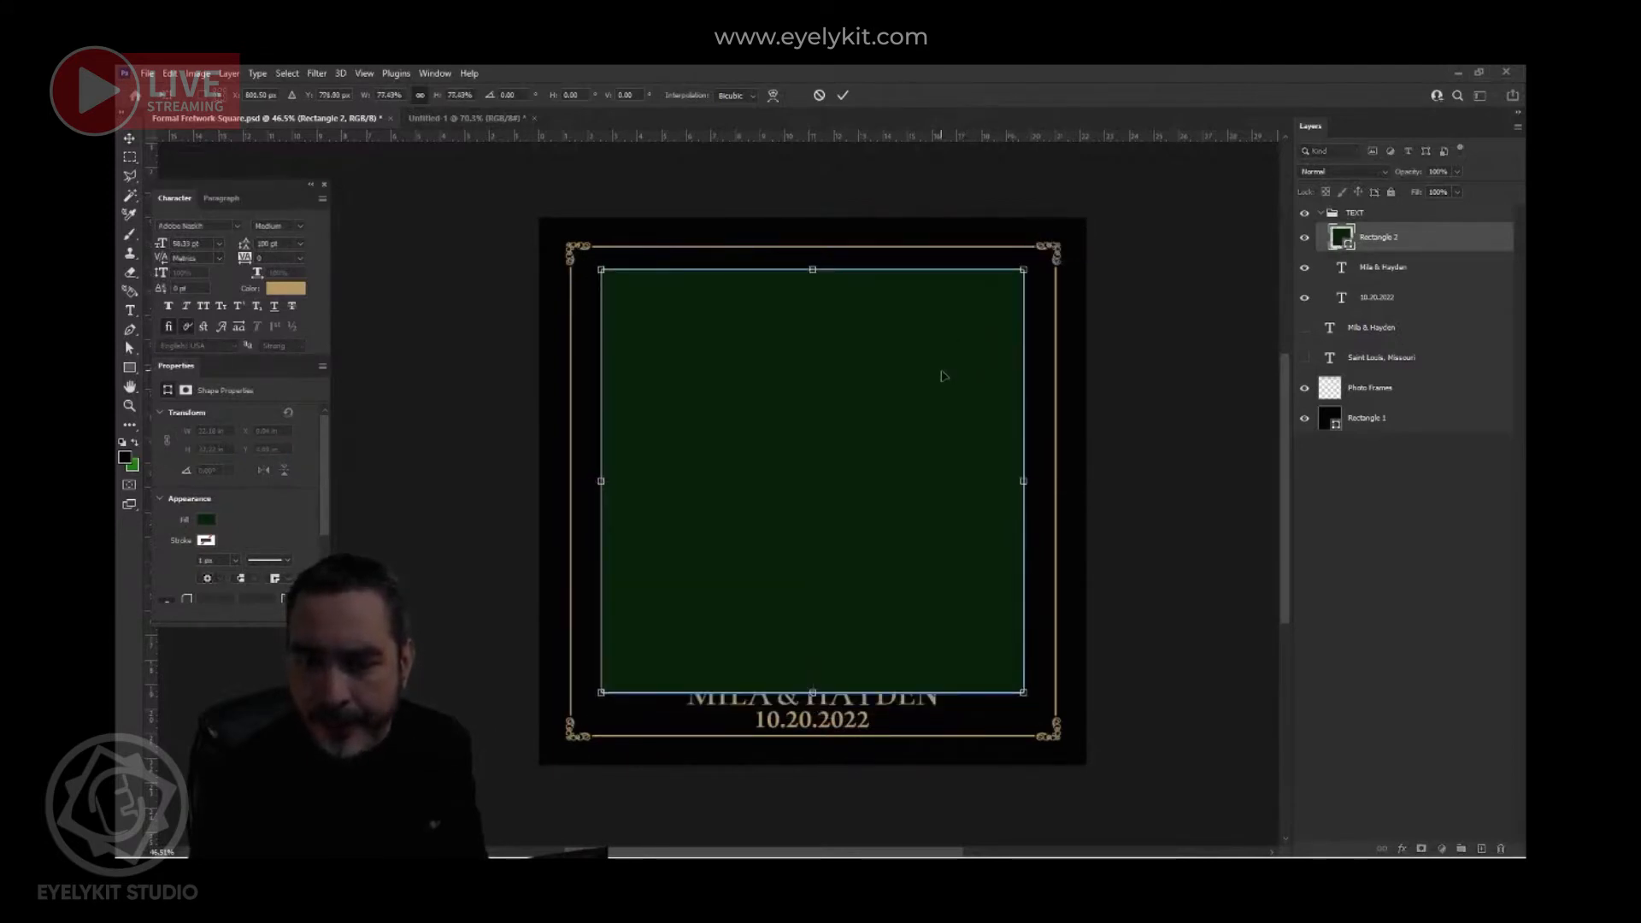
pyautogui.click(846, 96)
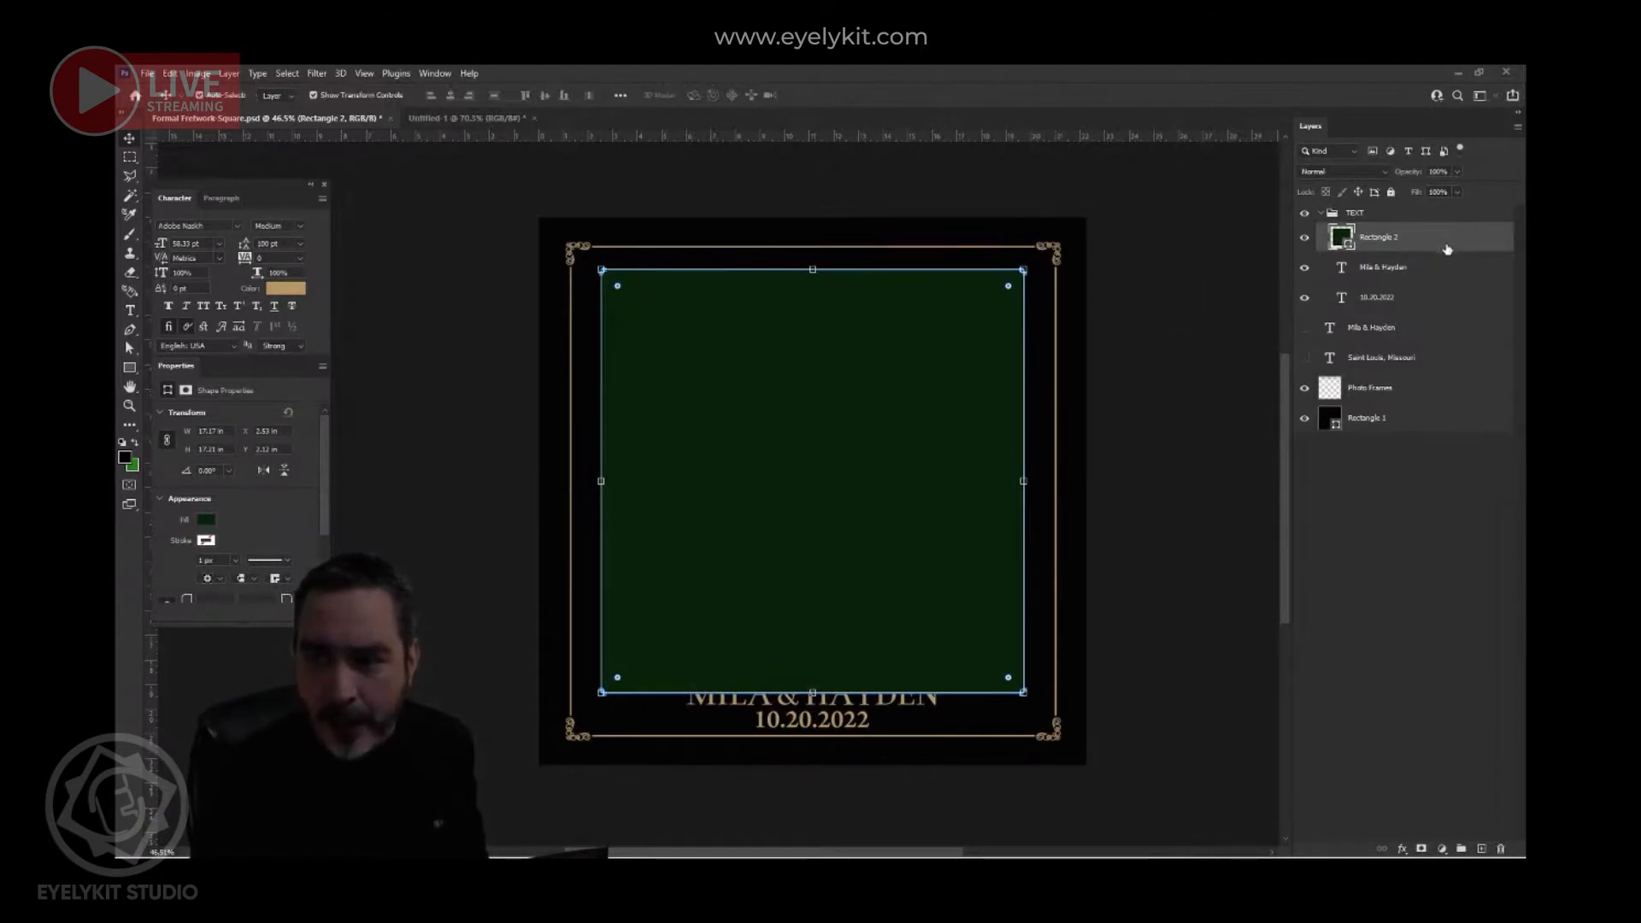
# - Set the green rectangle's Fill Opacity to 0 and its Knockout to Deep in the blending options
pyautogui.doubleClick(1447, 249)
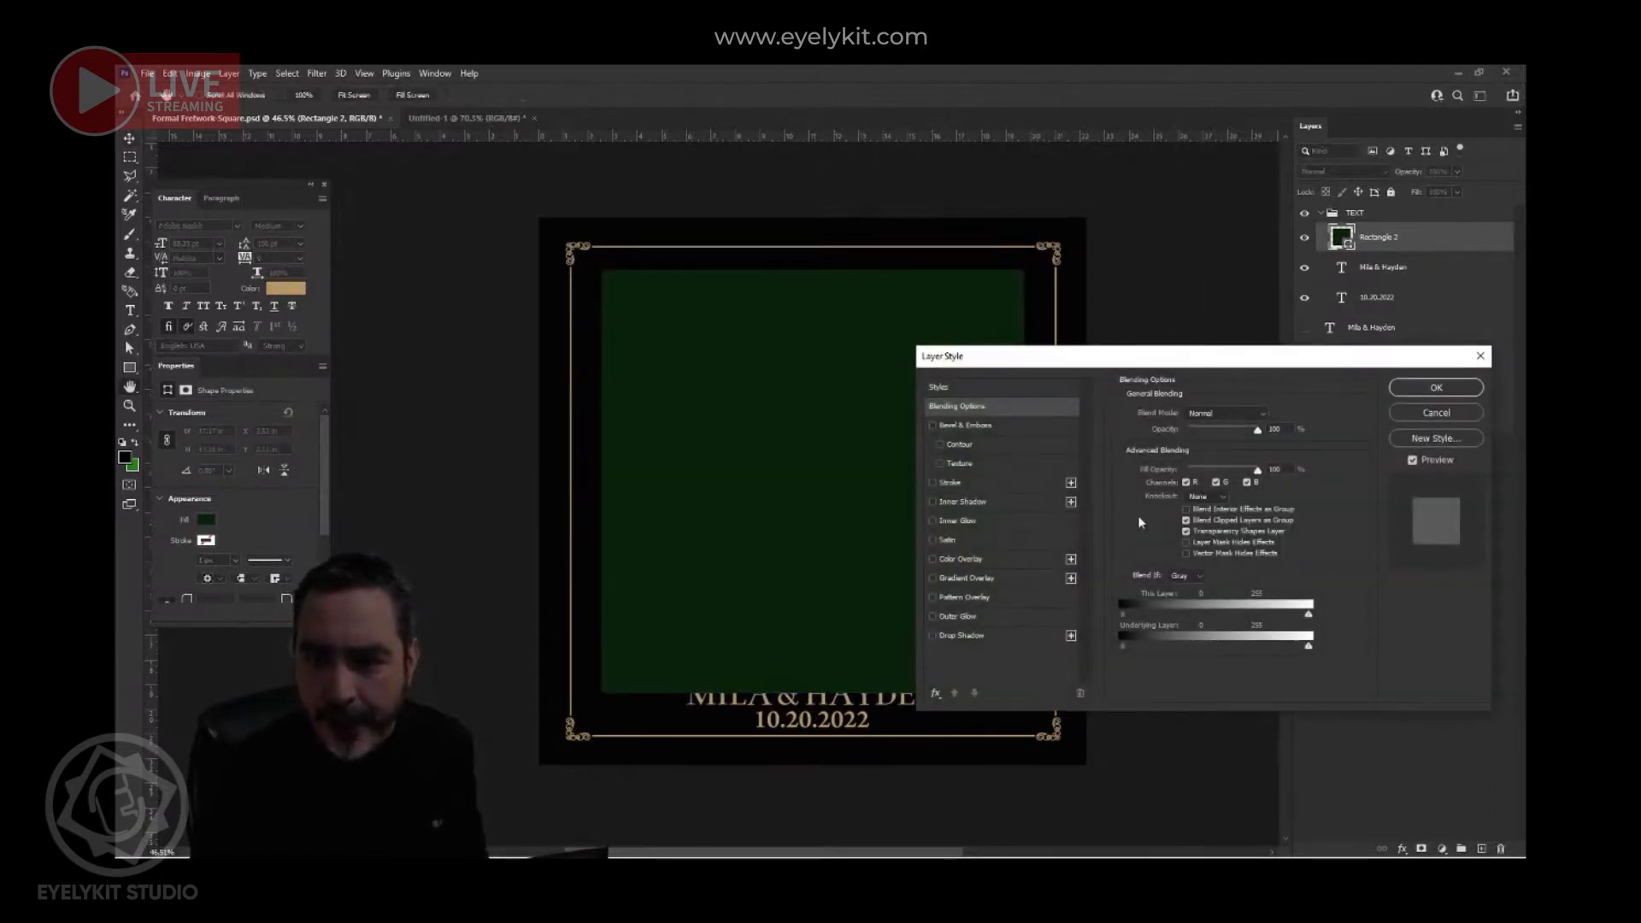
pyautogui.moveTo(1258, 470); pyautogui.dragTo(1187, 470)
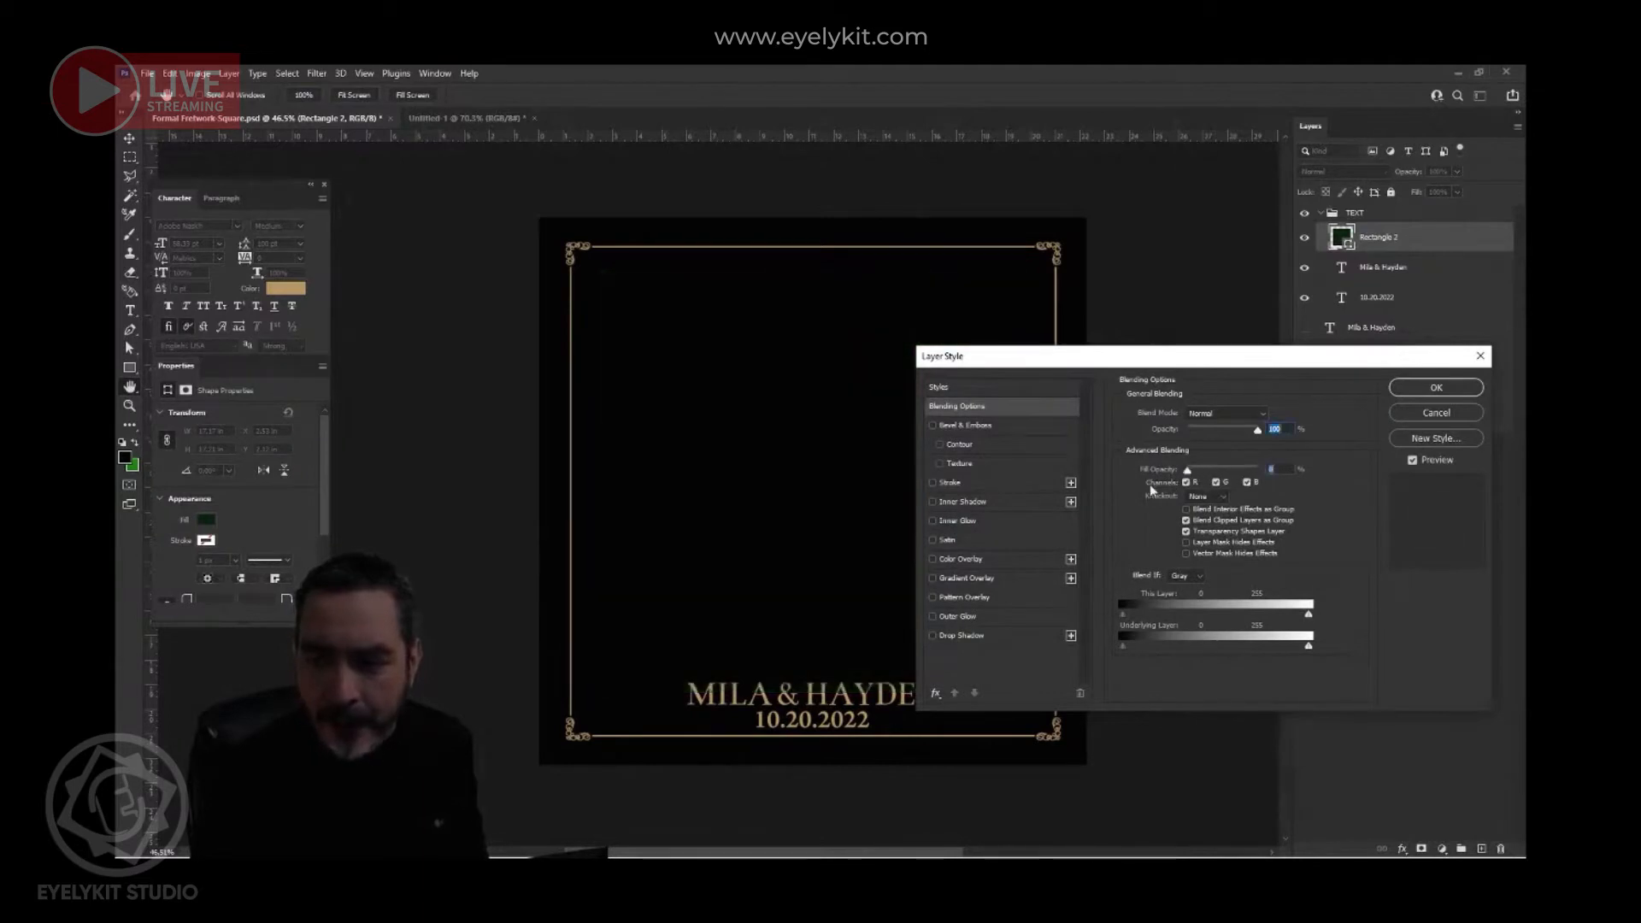
pyautogui.click(1207, 496)
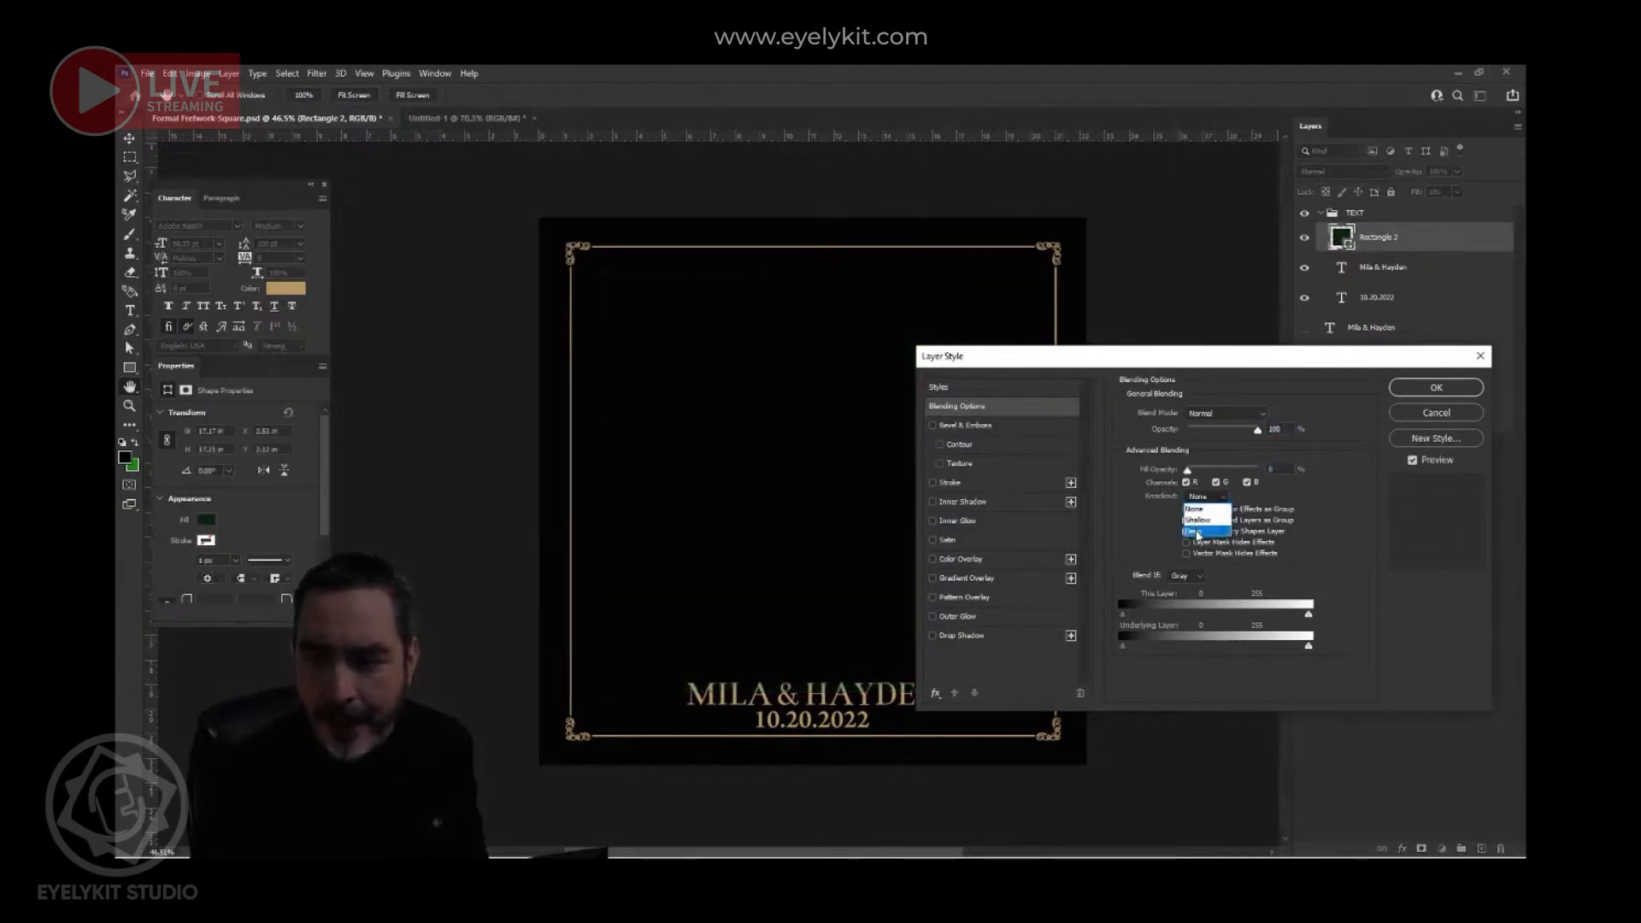
pyautogui.click(1197, 534)
pyautogui.click(1403, 390)
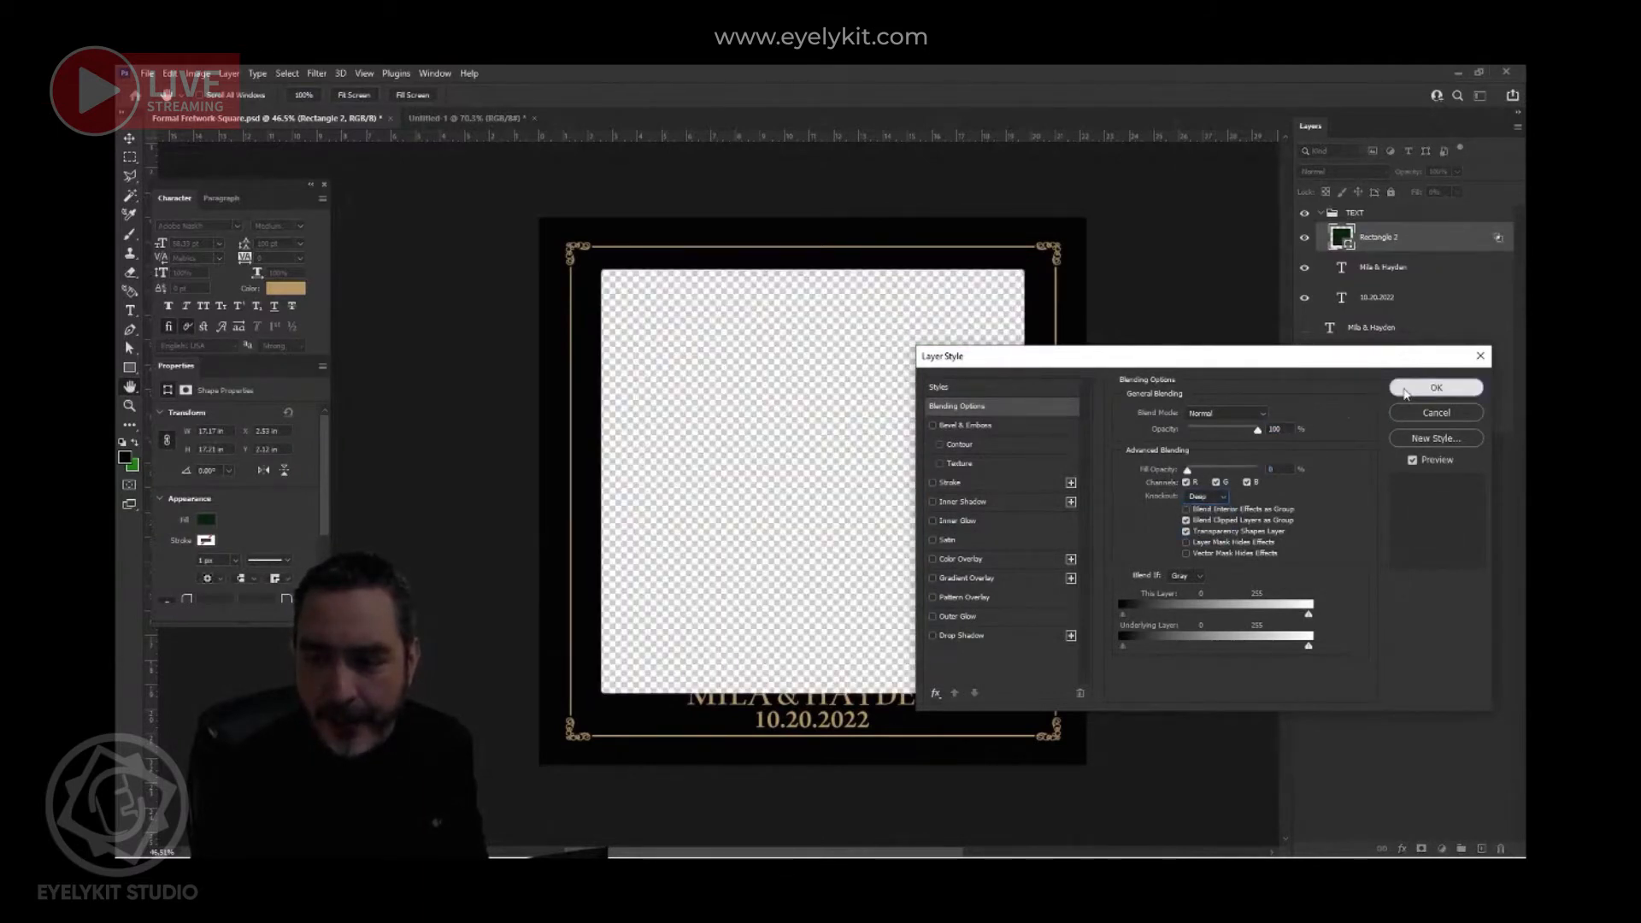
# - Enlarge the knockout rectangle to about 17.6 in square and move its layer directly beneath the Photo Frames layer
pyautogui.moveTo(805, 452)
pyautogui.mouseDown()
pyautogui.moveTo(784, 486)
pyautogui.moveTo(804, 449)
pyautogui.mouseUp()
pyautogui.hotkey('ctrl', 't')
pyautogui.moveTo(1024, 271)
pyautogui.mouseDown()
pyautogui.moveTo(1076, 229)
pyautogui.moveTo(996, 293)
pyautogui.moveTo(1030, 265)
pyautogui.mouseUp()
pyautogui.click(843, 95)
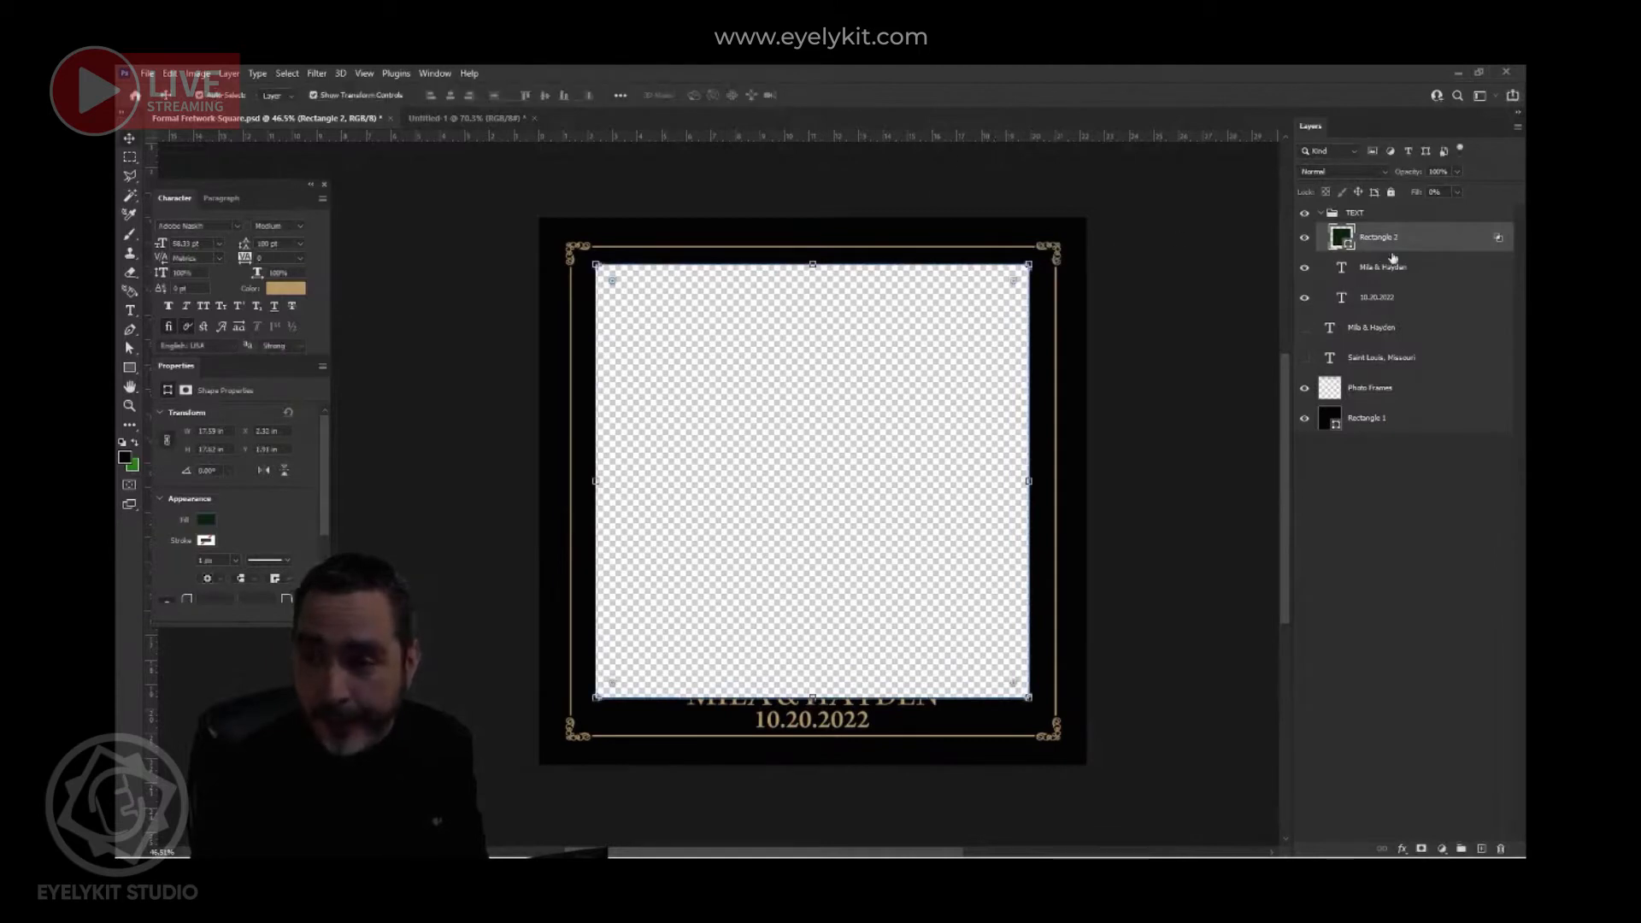
pyautogui.moveTo(1409, 247); pyautogui.dragTo(1421, 411)
pyautogui.click(505, 707)
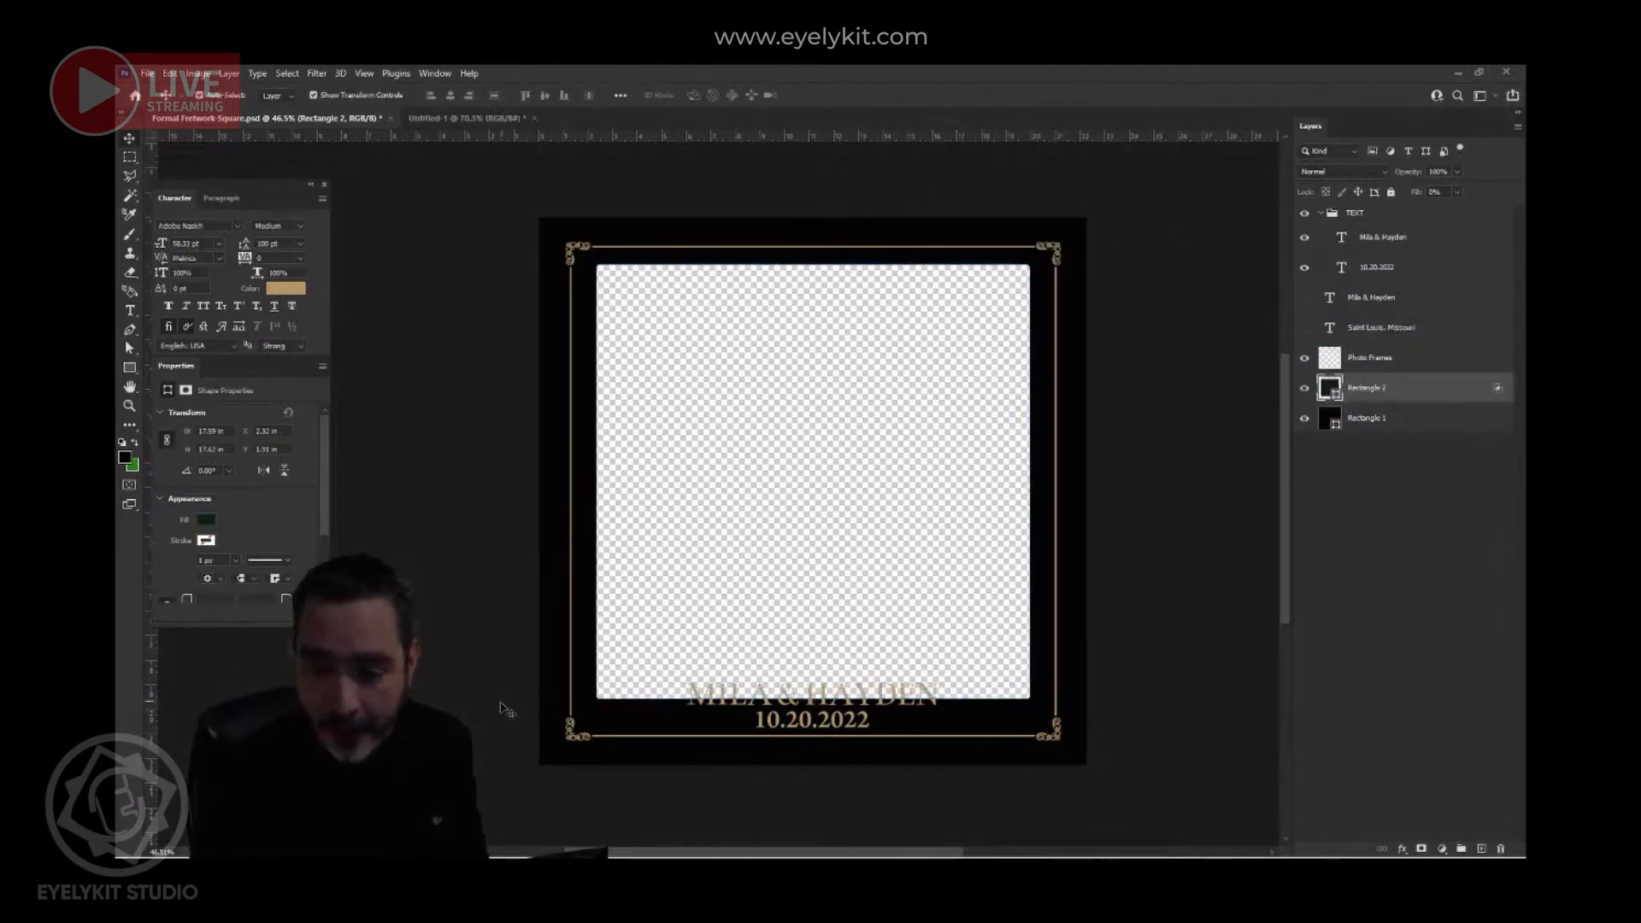
# - Shorten the knockout rectangle from its bottom edge so the photo opening clears the names and date text
pyautogui.scroll(3, 769, 739)
pyautogui.scroll(4, 821, 727)
pyautogui.moveTo(818, 698); pyautogui.dragTo(774, 654)
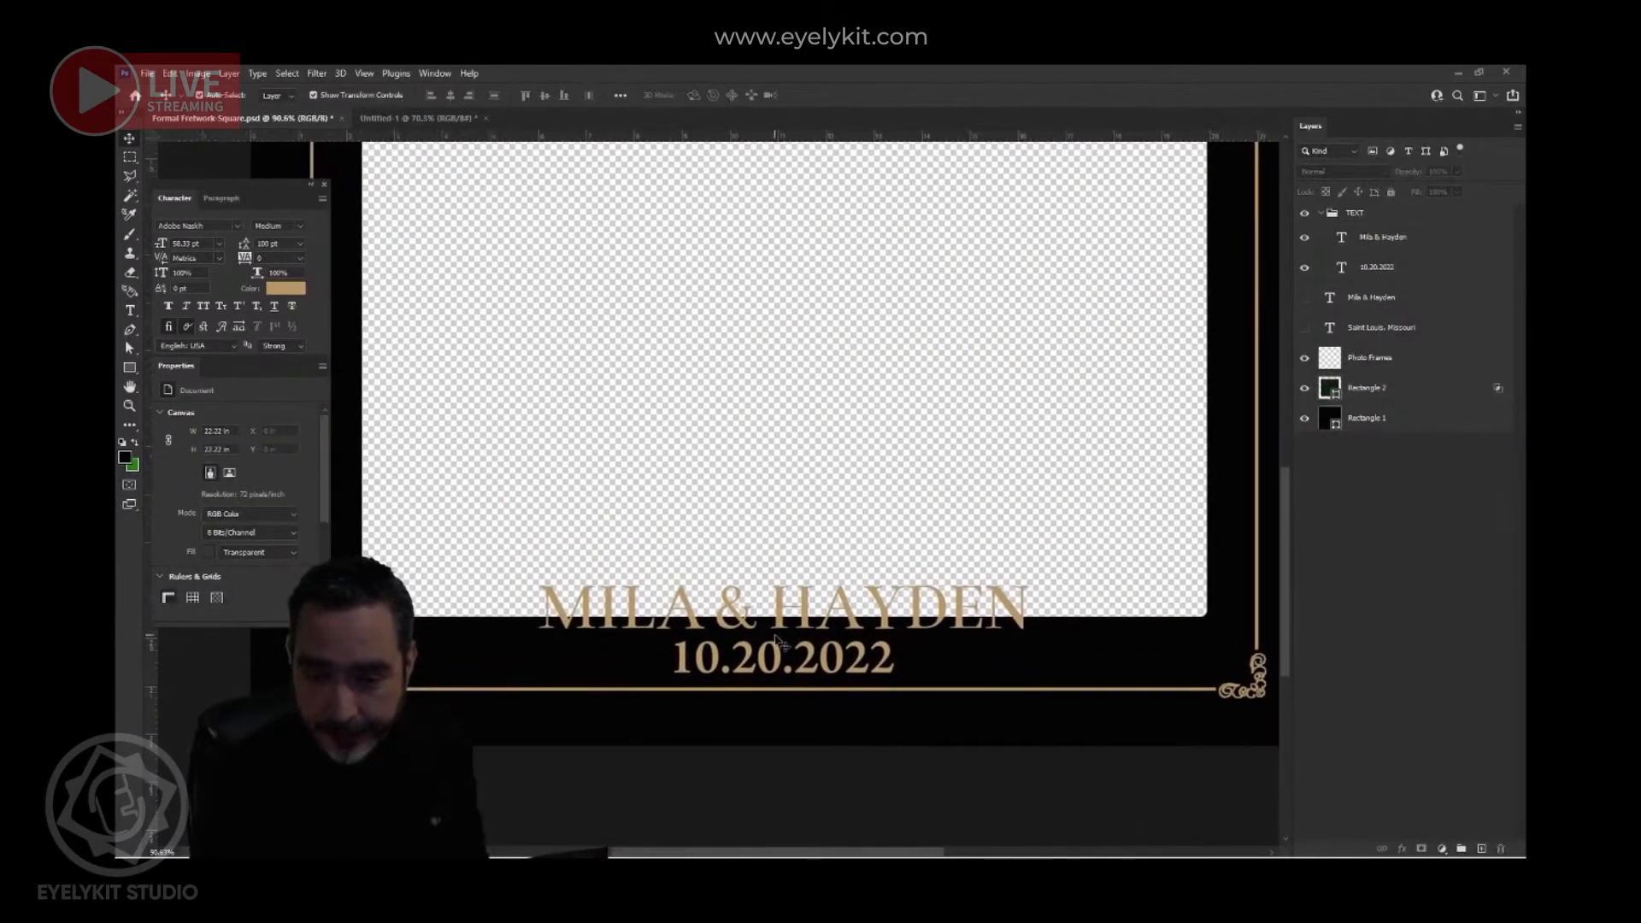
pyautogui.scroll(-6, 782, 631)
pyautogui.scroll(-3, 803, 538)
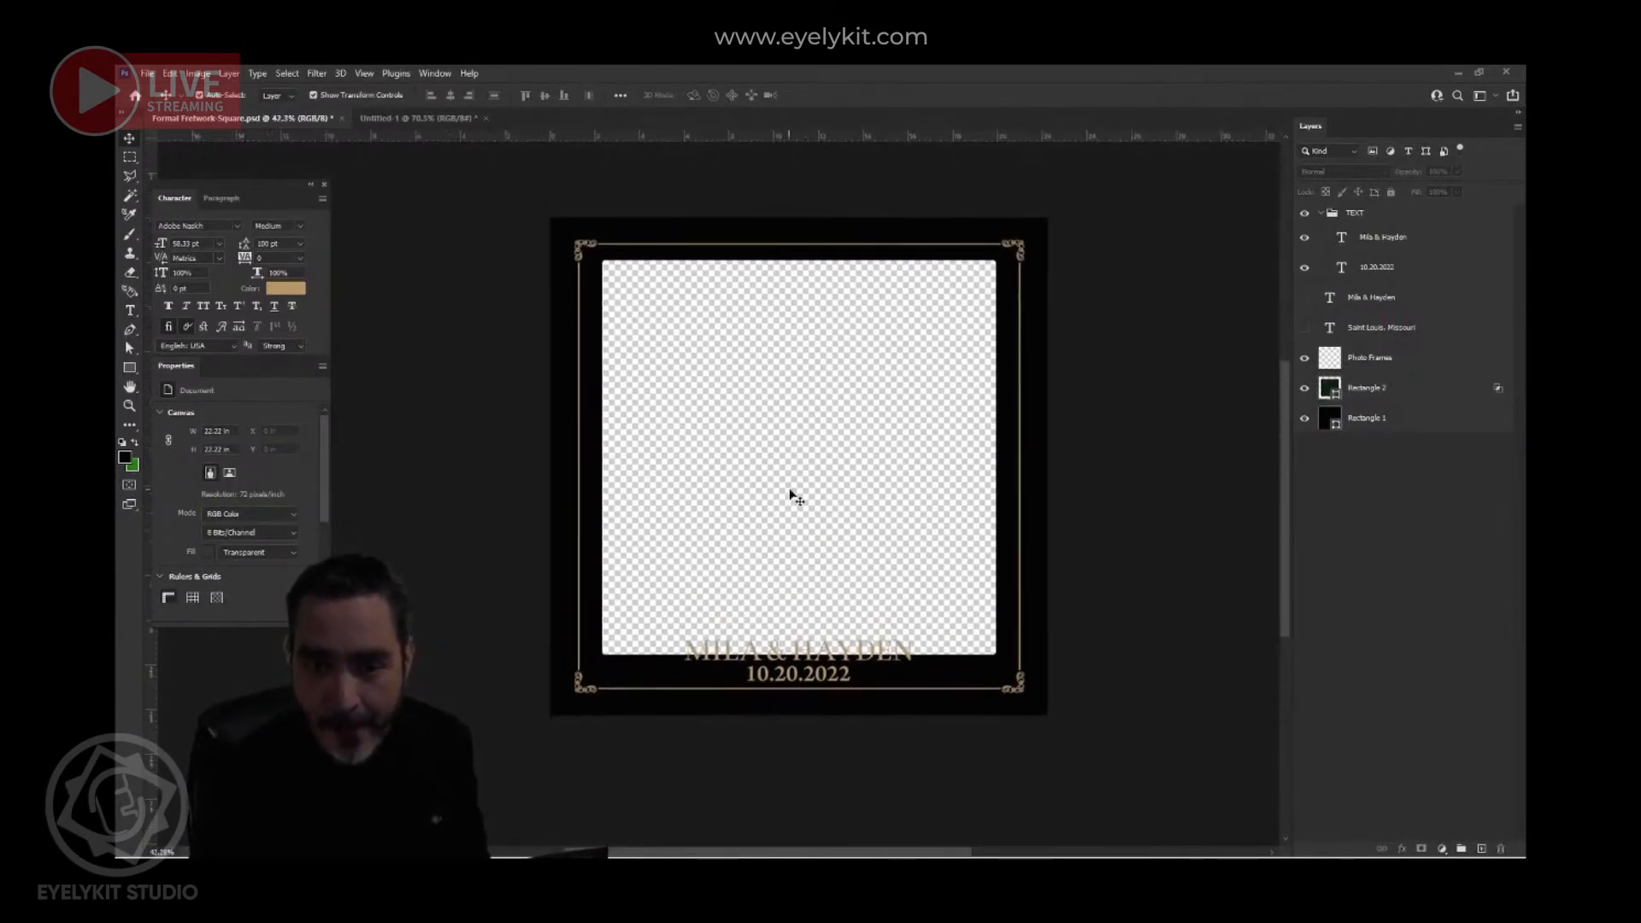
pyautogui.click(790, 498)
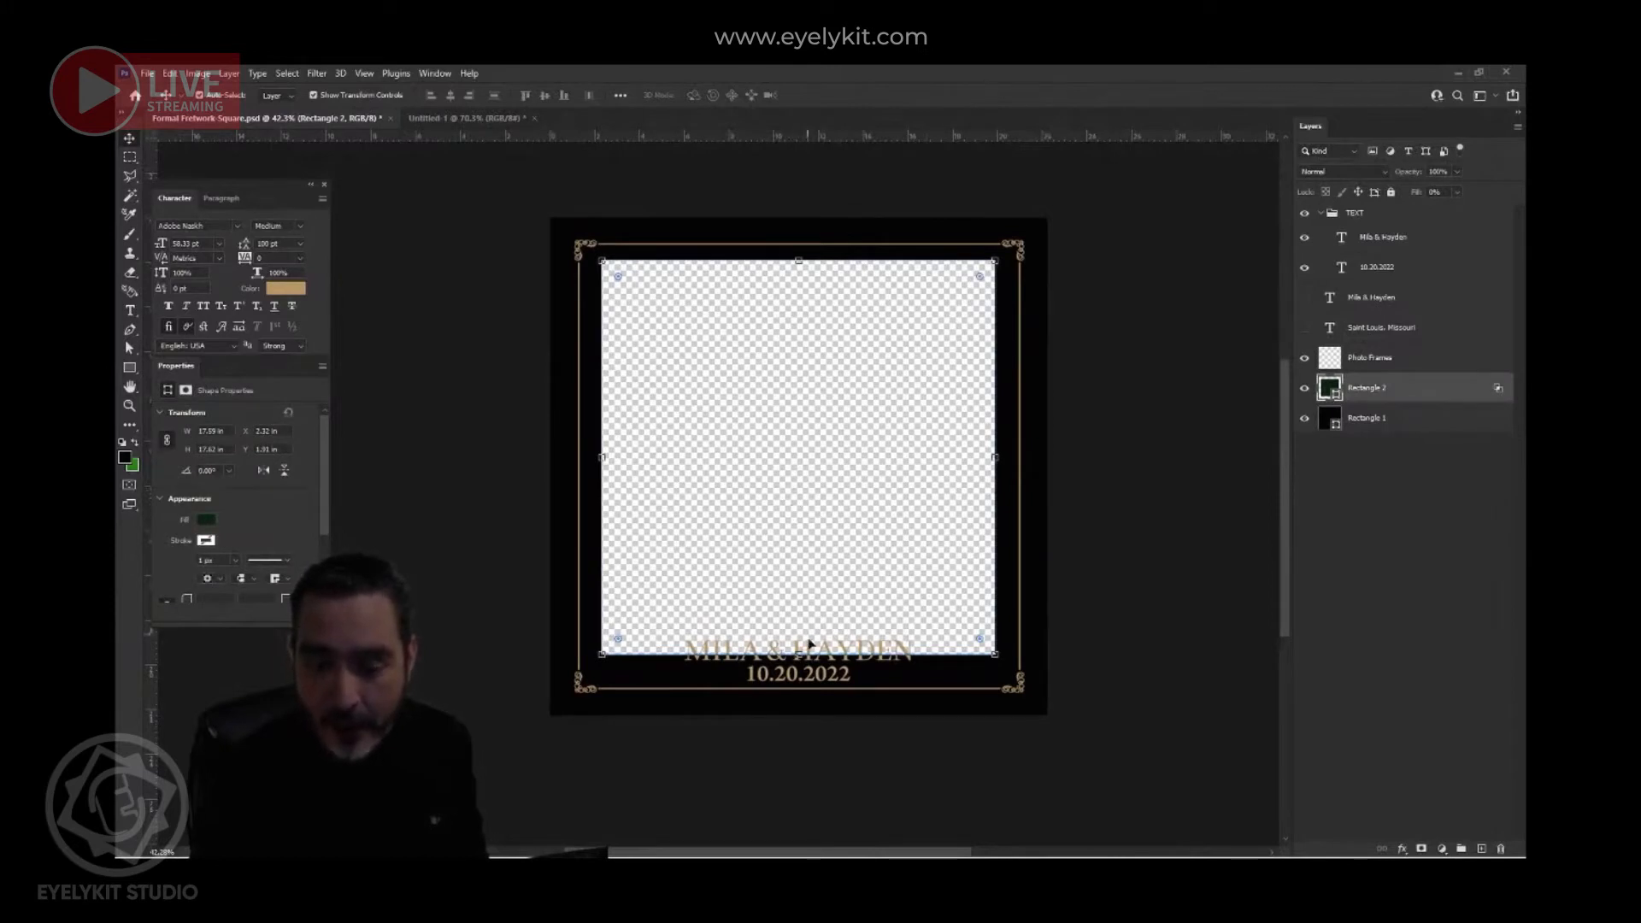
pyautogui.hotkey('ctrl', 't')
pyautogui.moveTo(800, 654); pyautogui.dragTo(801, 590)
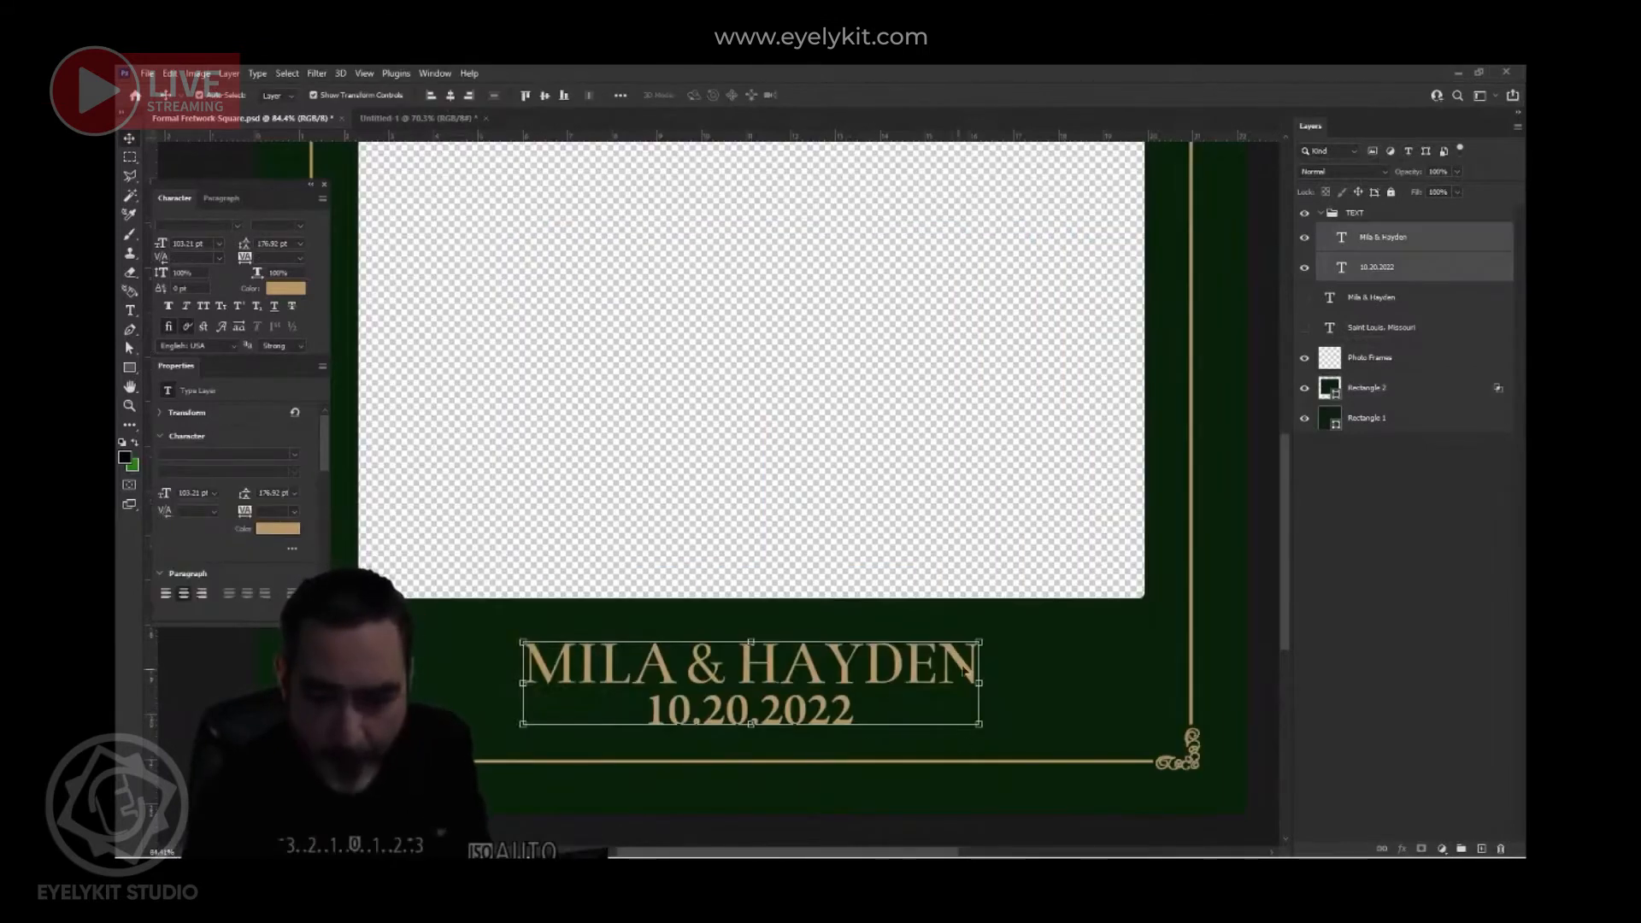
# - Scale the names and date text down together to about 99.9% and select the template's visible layers
pyautogui.moveTo(981, 637)
pyautogui.mouseDown()
pyautogui.moveTo(961, 643)
pyautogui.moveTo(979, 639)
pyautogui.mouseUp()
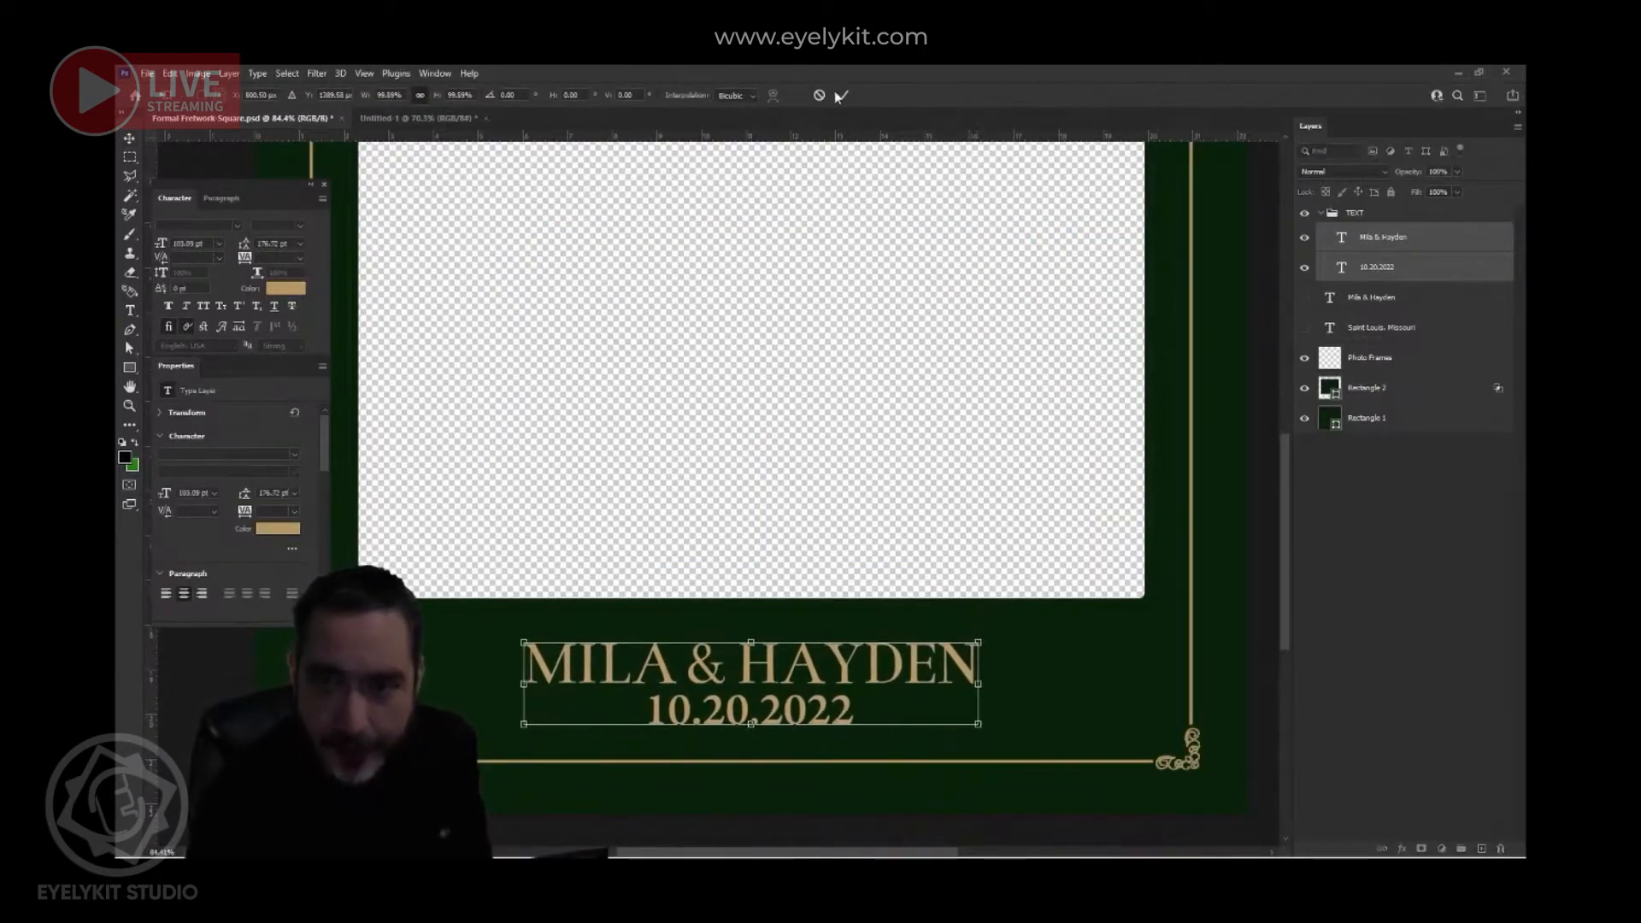
pyautogui.scroll(-2, 775, 726)
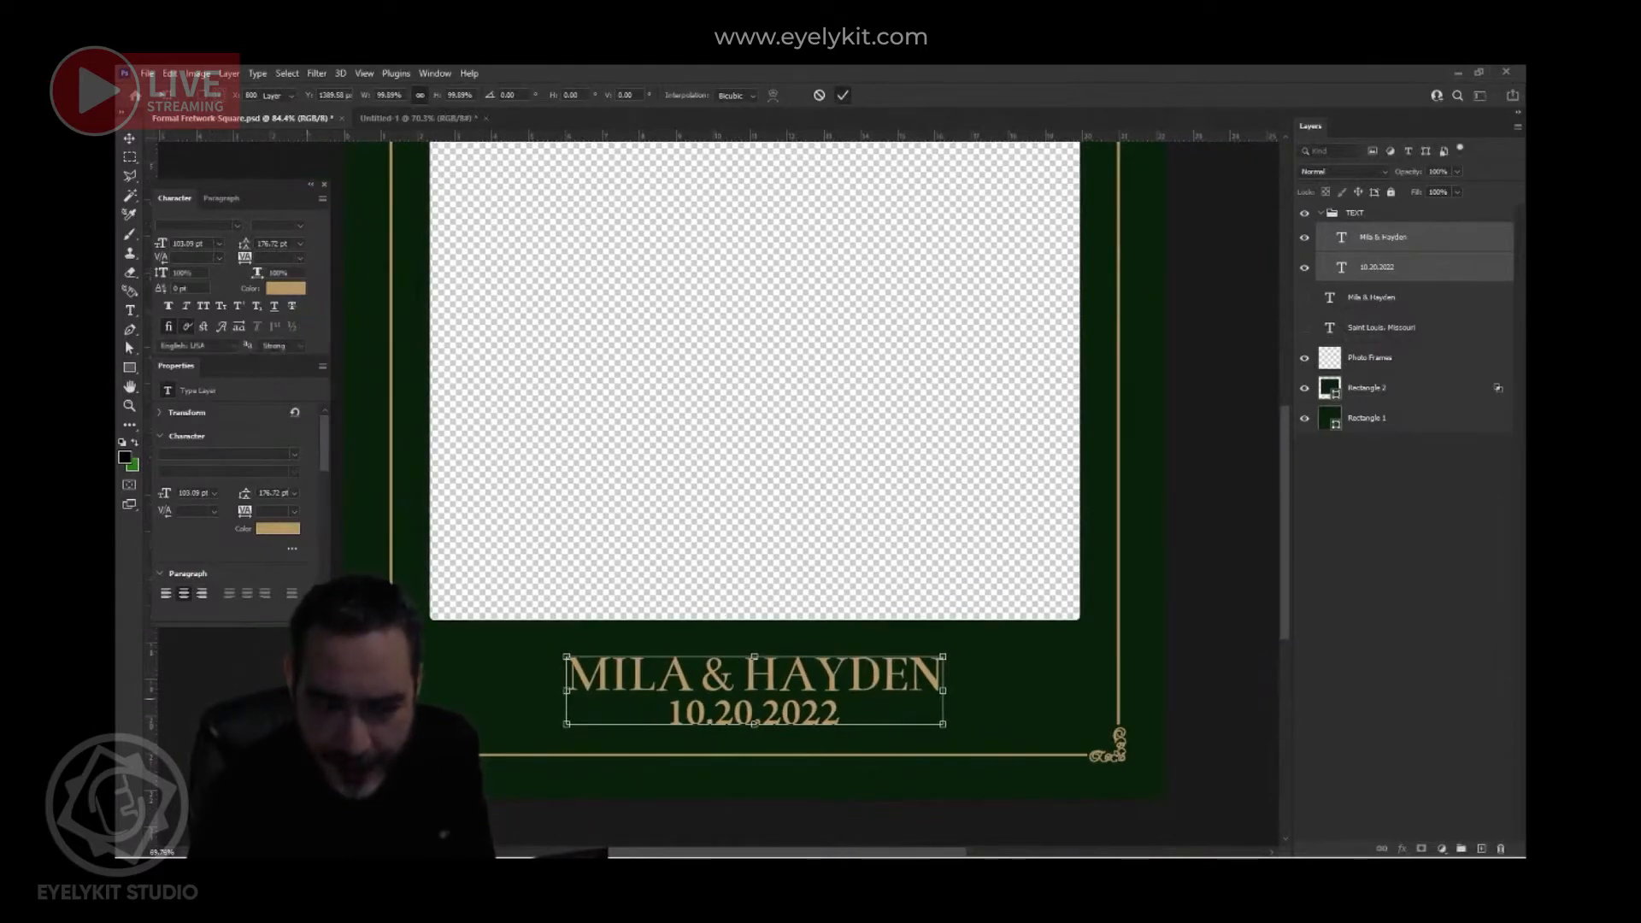
pyautogui.press('Return')
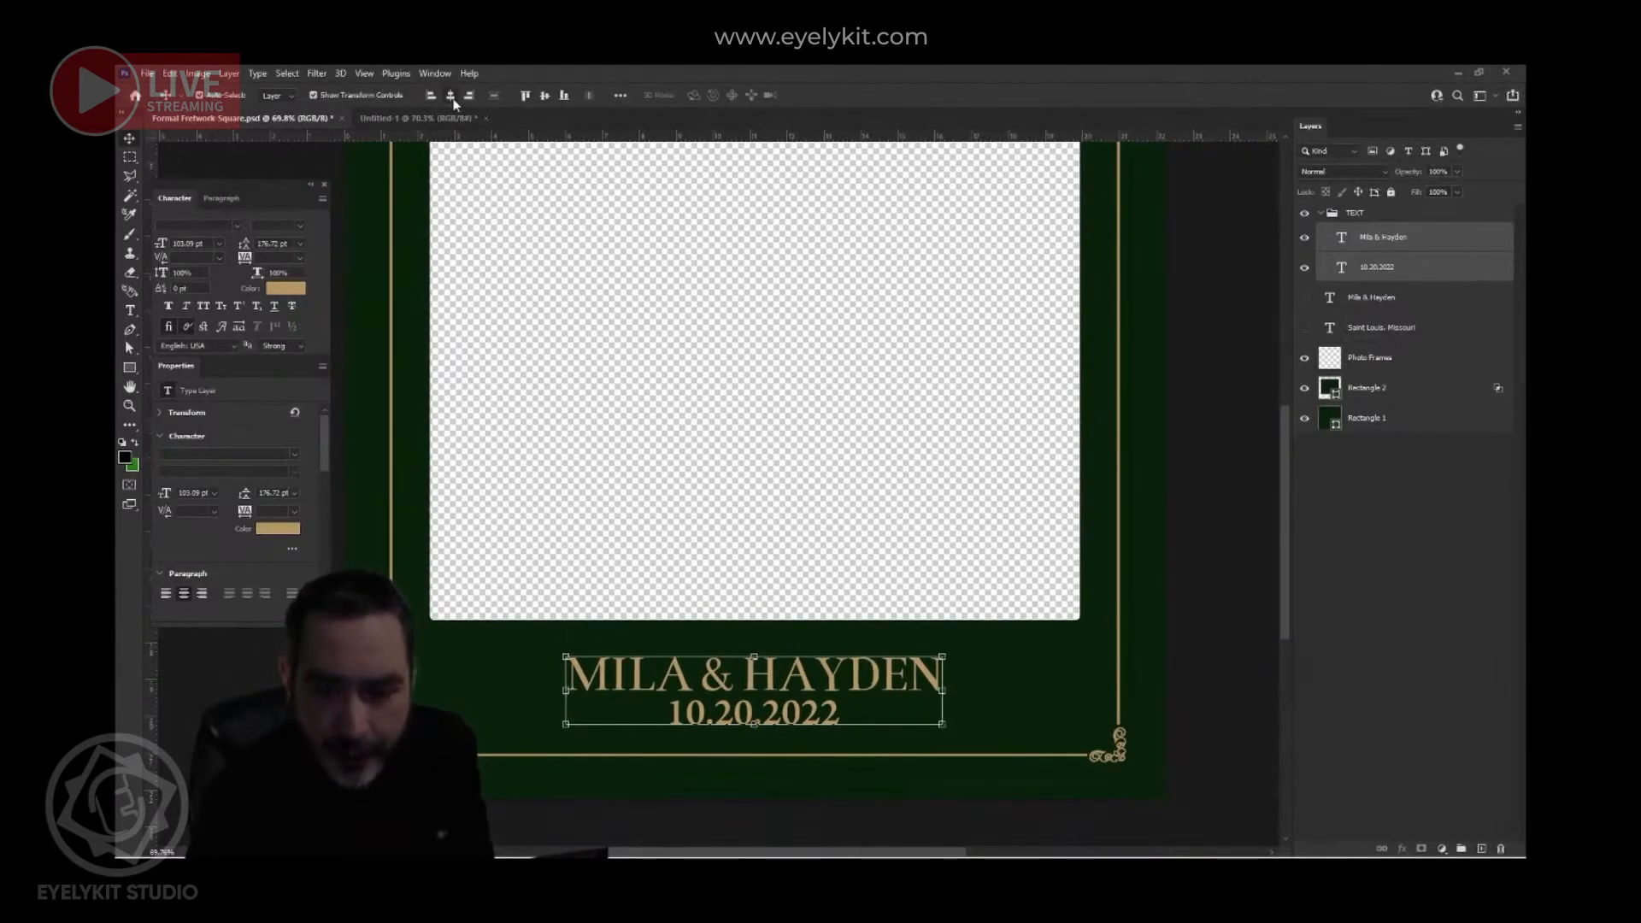
pyautogui.click(445, 555)
pyautogui.scroll(-3, 766, 577)
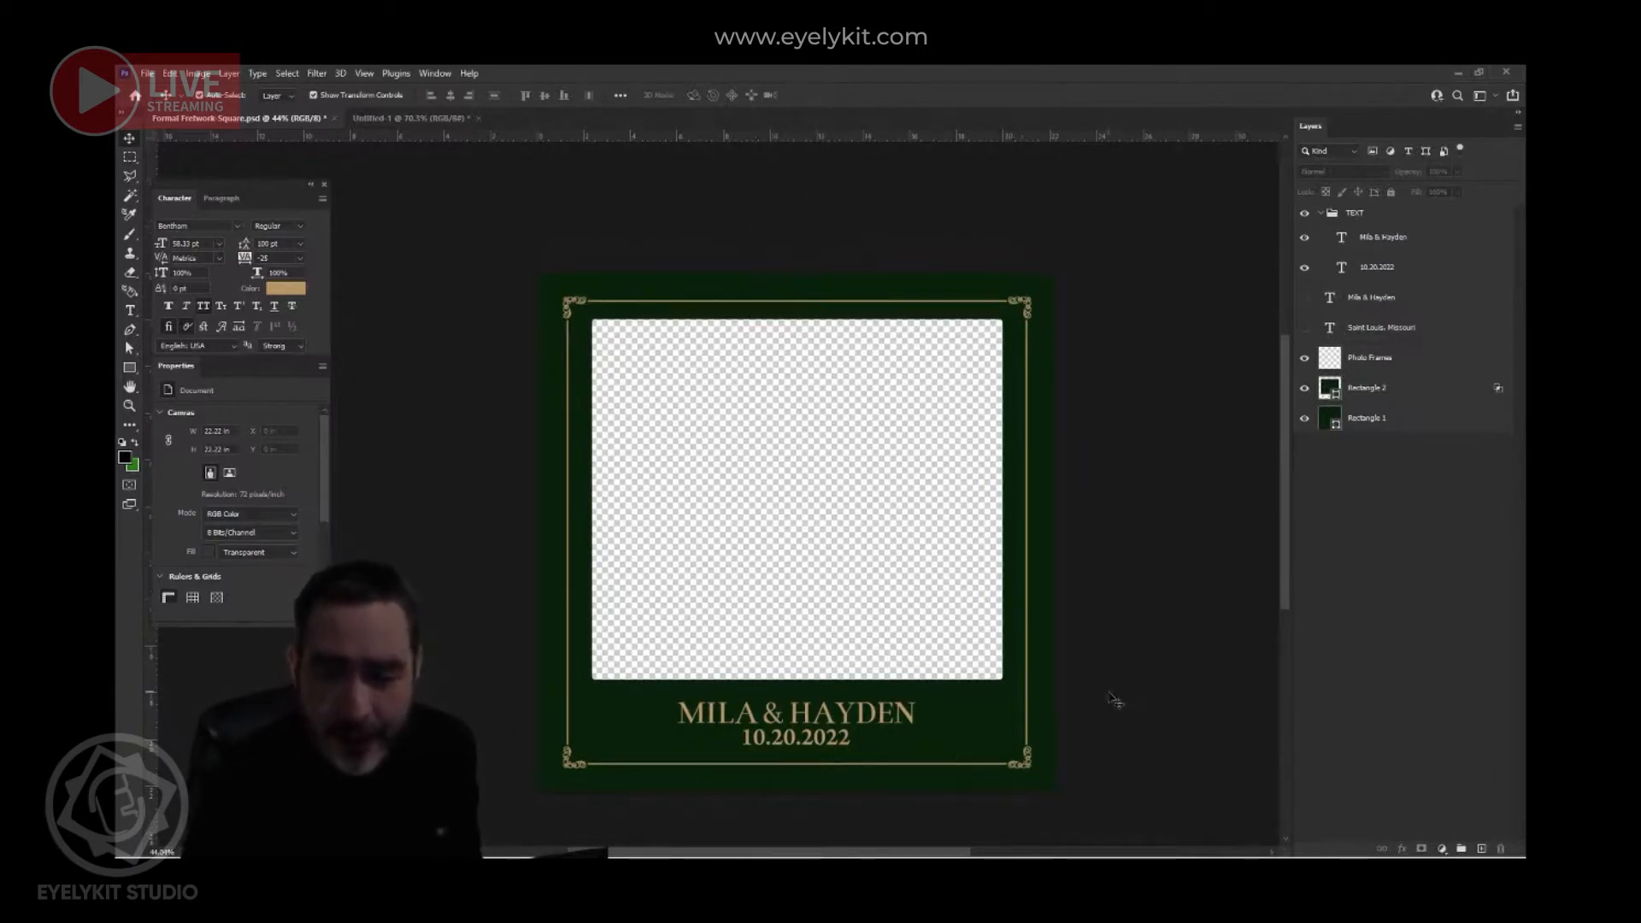
pyautogui.moveTo(1121, 511); pyautogui.dragTo(547, 893)
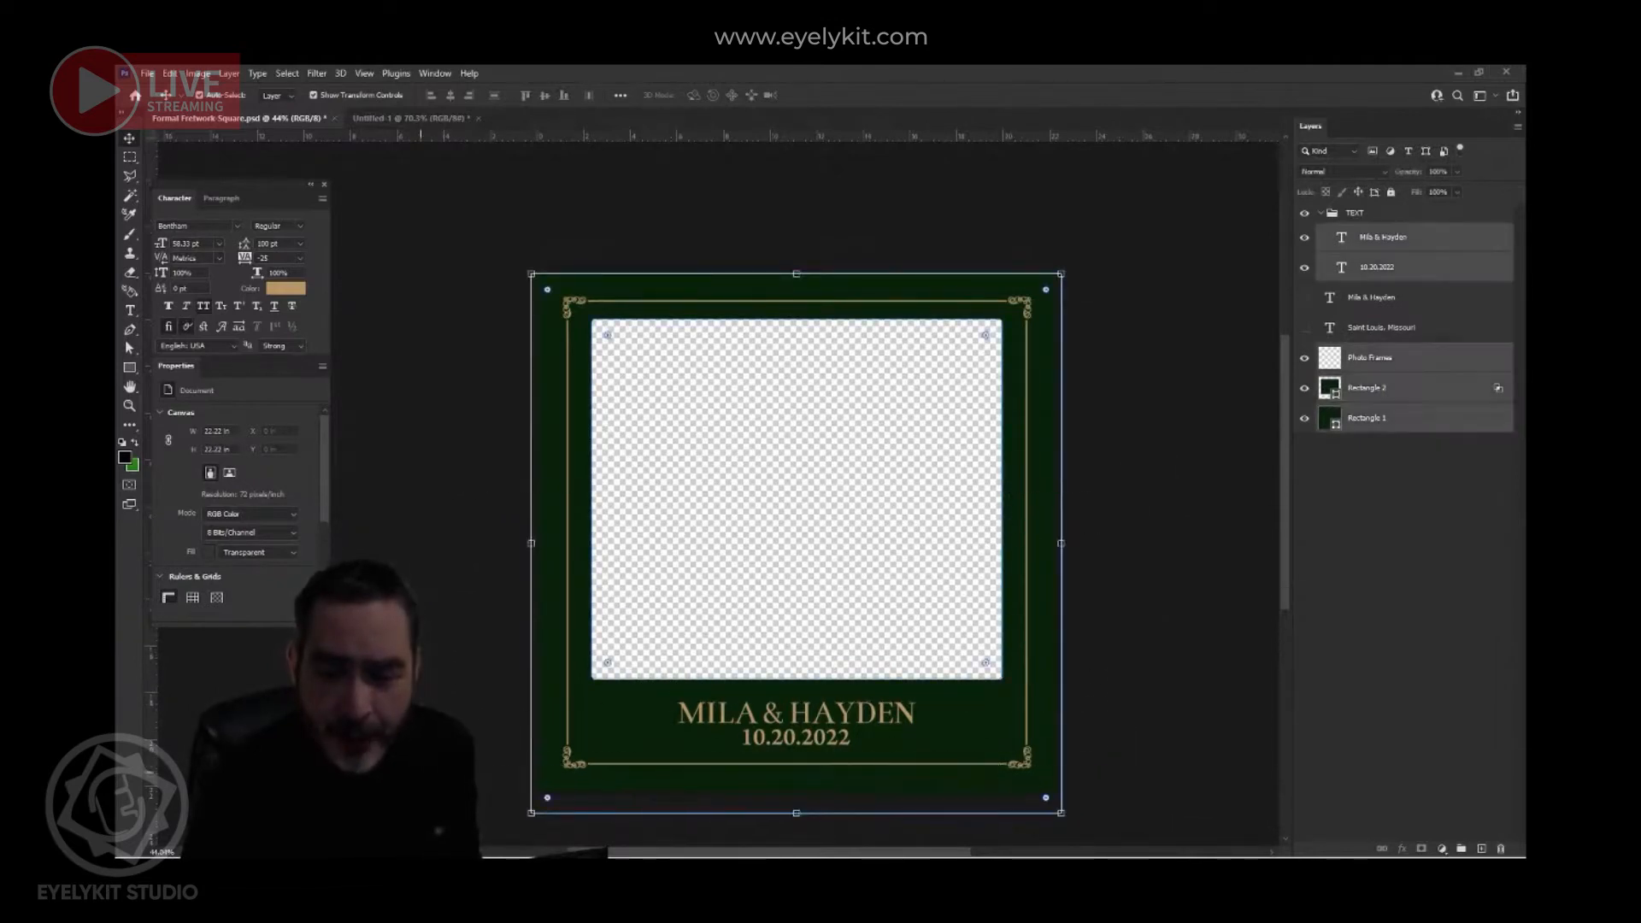
# - Switch to the untitled 6 x 4 document and delete the 10.20.2022 text layer from its TEXT group
pyautogui.click(409, 118)
pyautogui.scroll(-2, 770, 469)
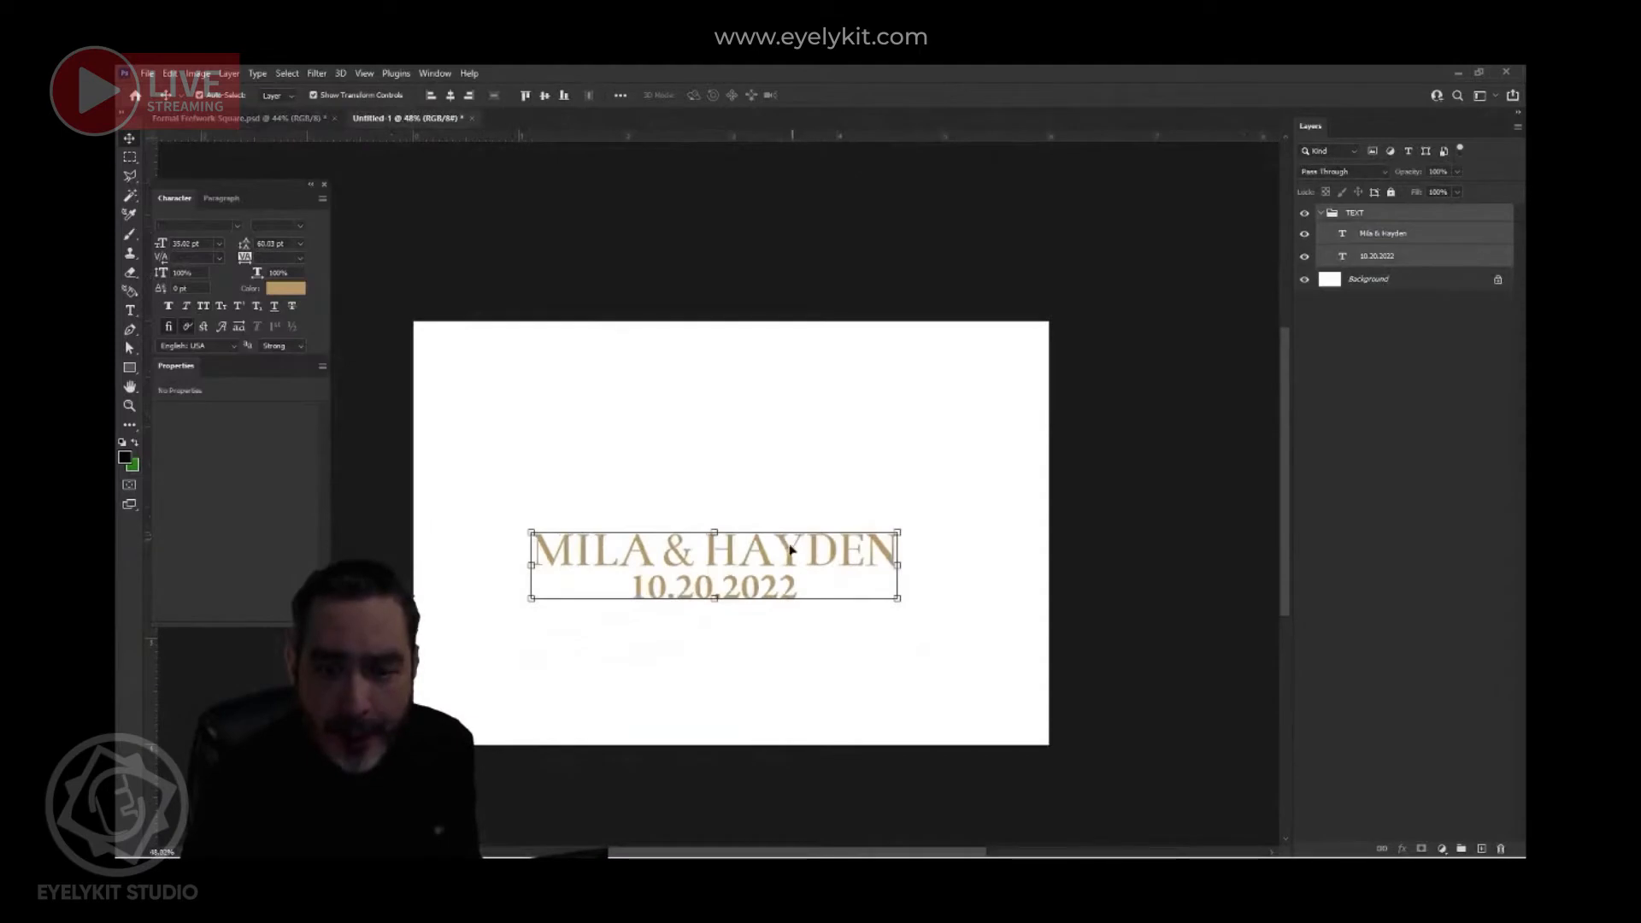
pyautogui.click(1392, 261)
pyautogui.press('Delete')
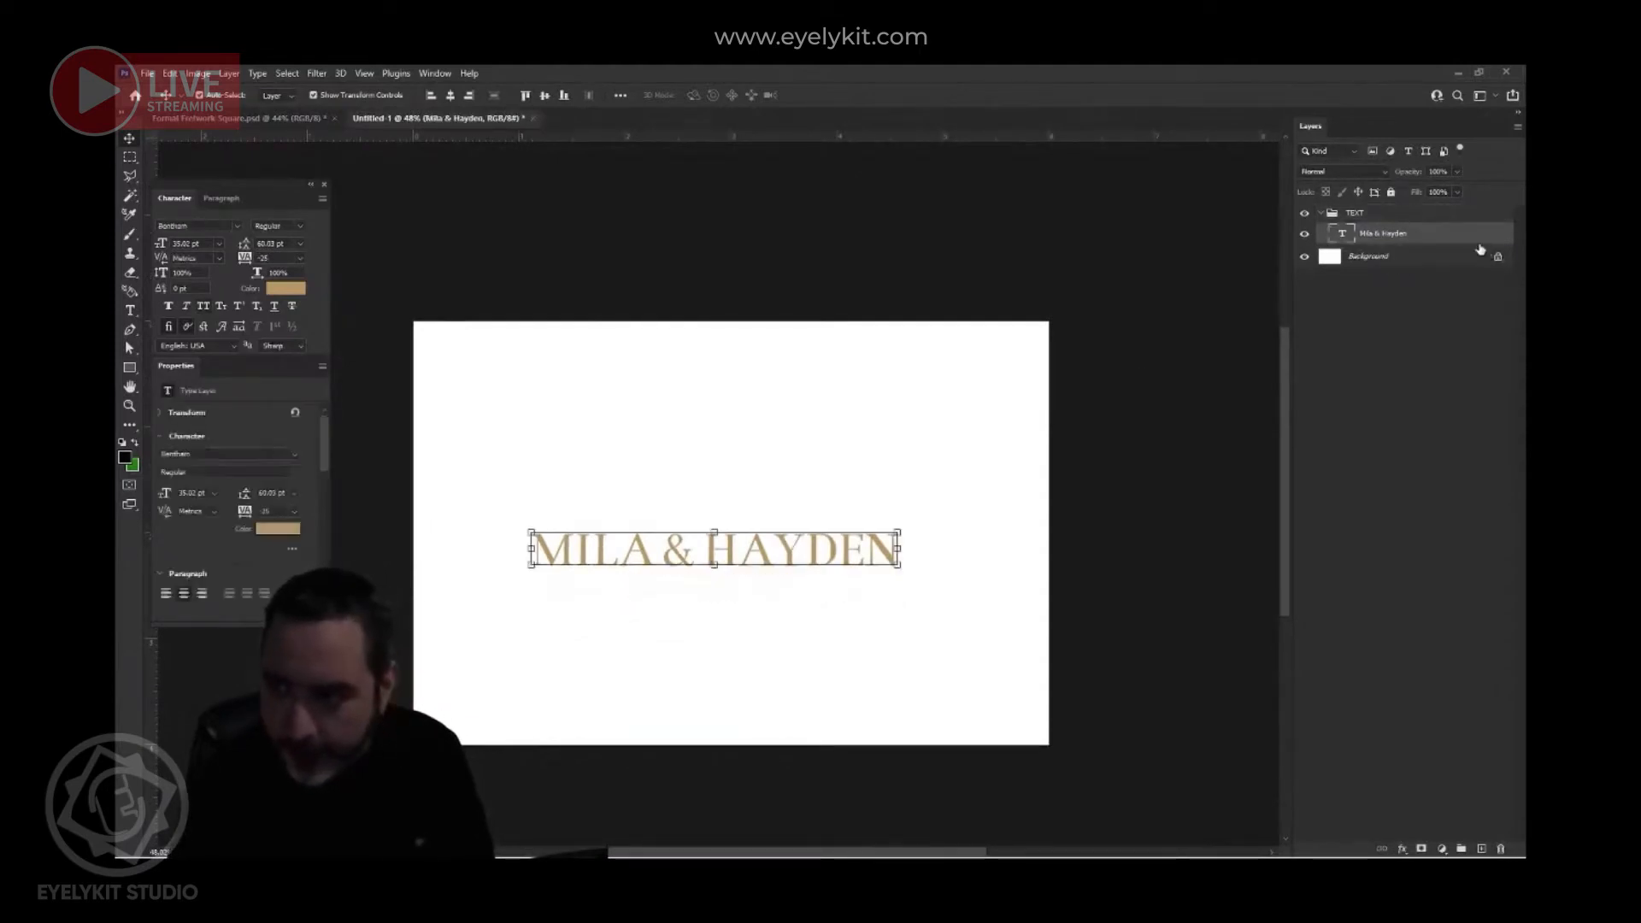
# - Delete the names text and its TEXT group, then unlock and hide the white background layer
pyautogui.press('Delete')
pyautogui.press('Delete')
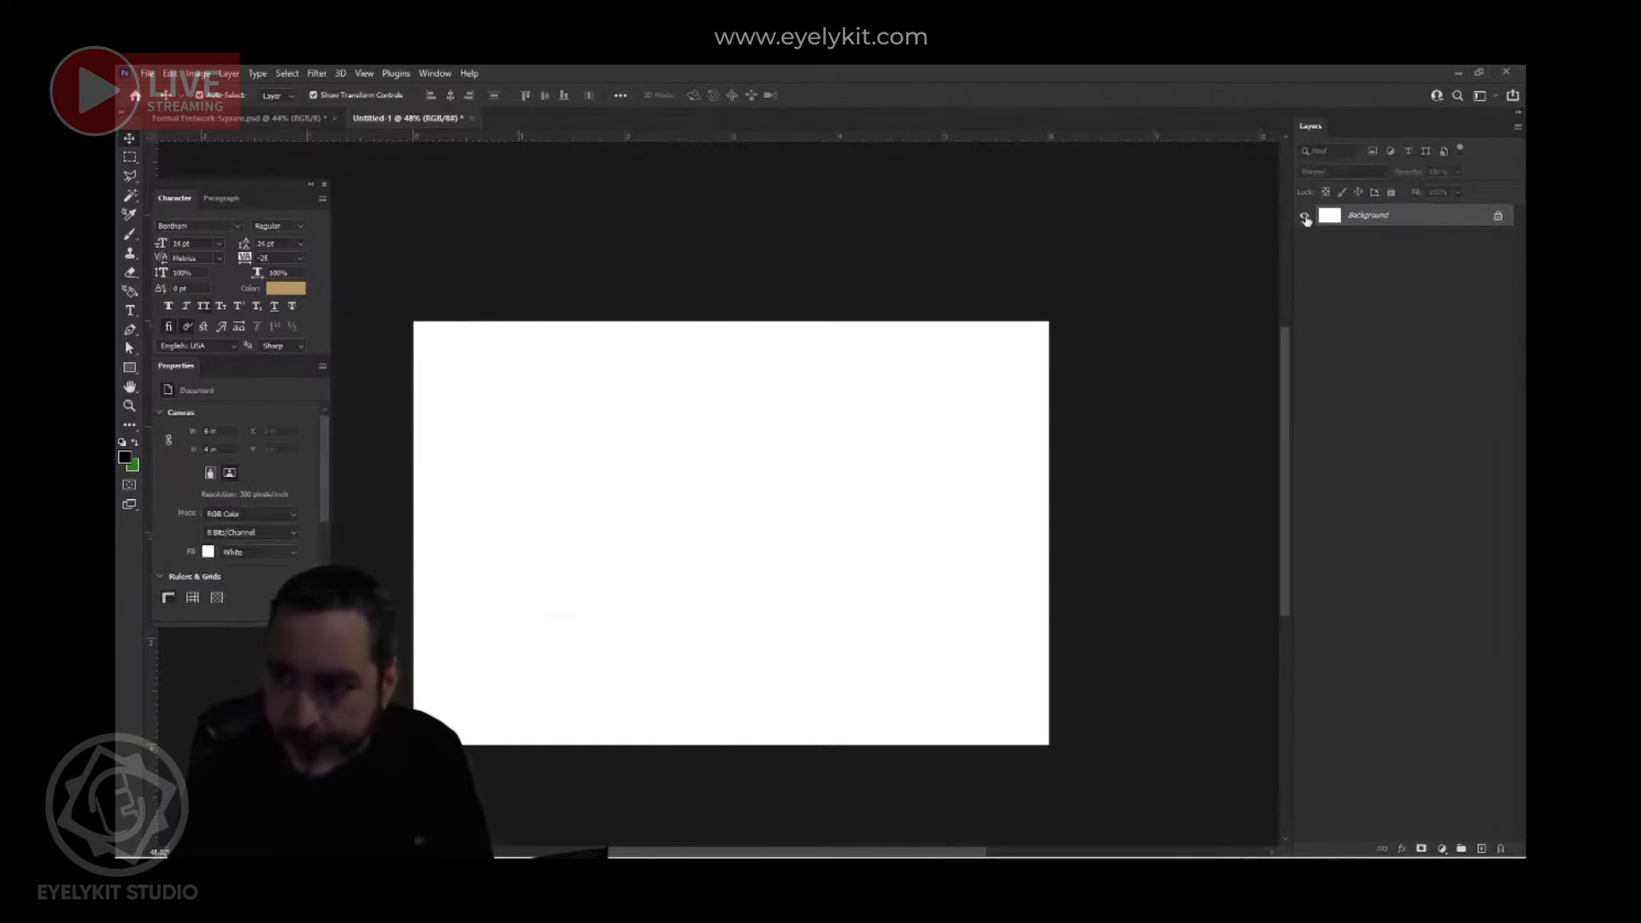
pyautogui.click(1498, 216)
pyautogui.press('Delete')
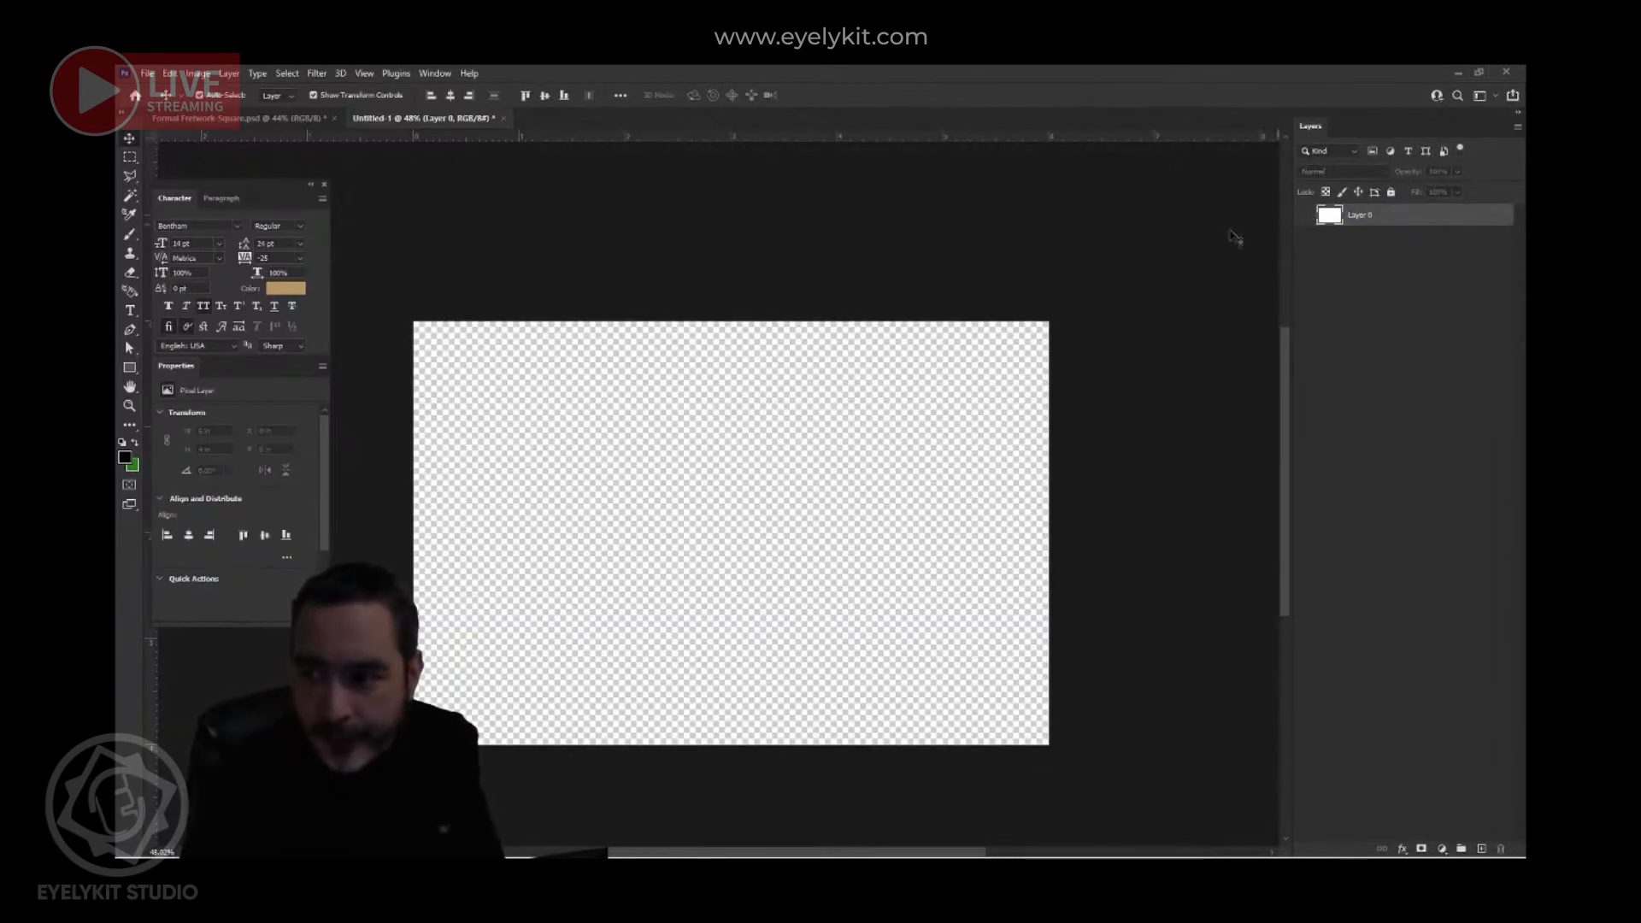
# - Copy the selected names, date, Photo Frames and rectangle layers from the square template into the untitled 6 x 4 document
pyautogui.click(274, 118)
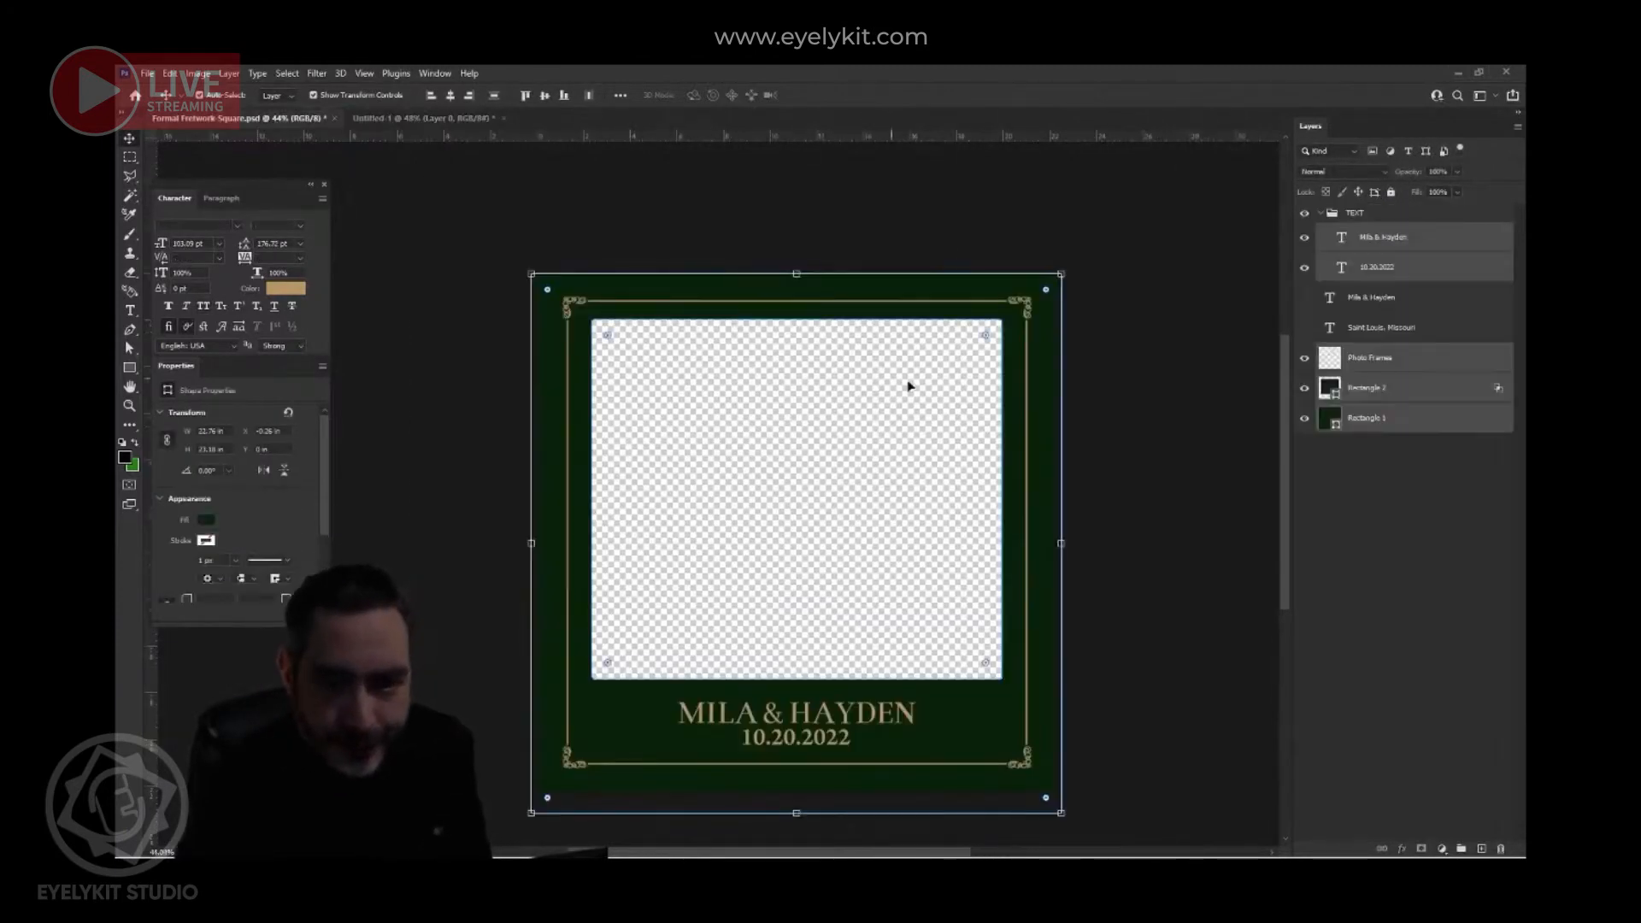
pyautogui.click(1121, 513)
pyautogui.moveTo(1081, 700)
pyautogui.mouseDown()
pyautogui.moveTo(1000, 754)
pyautogui.moveTo(1086, 756)
pyautogui.moveTo(1011, 752)
pyautogui.moveTo(1050, 750)
pyautogui.moveTo(1055, 704)
pyautogui.mouseUp()
pyautogui.moveTo(1107, 672); pyautogui.dragTo(1062, 670)
pyautogui.click(1129, 575)
pyautogui.moveTo(1119, 552); pyautogui.dragTo(474, 808)
pyautogui.moveTo(412, 498); pyautogui.dragTo(1118, 797)
pyautogui.moveTo(894, 712); pyautogui.dragTo(483, 123)
pyautogui.moveTo(733, 596); pyautogui.dragTo(744, 608)
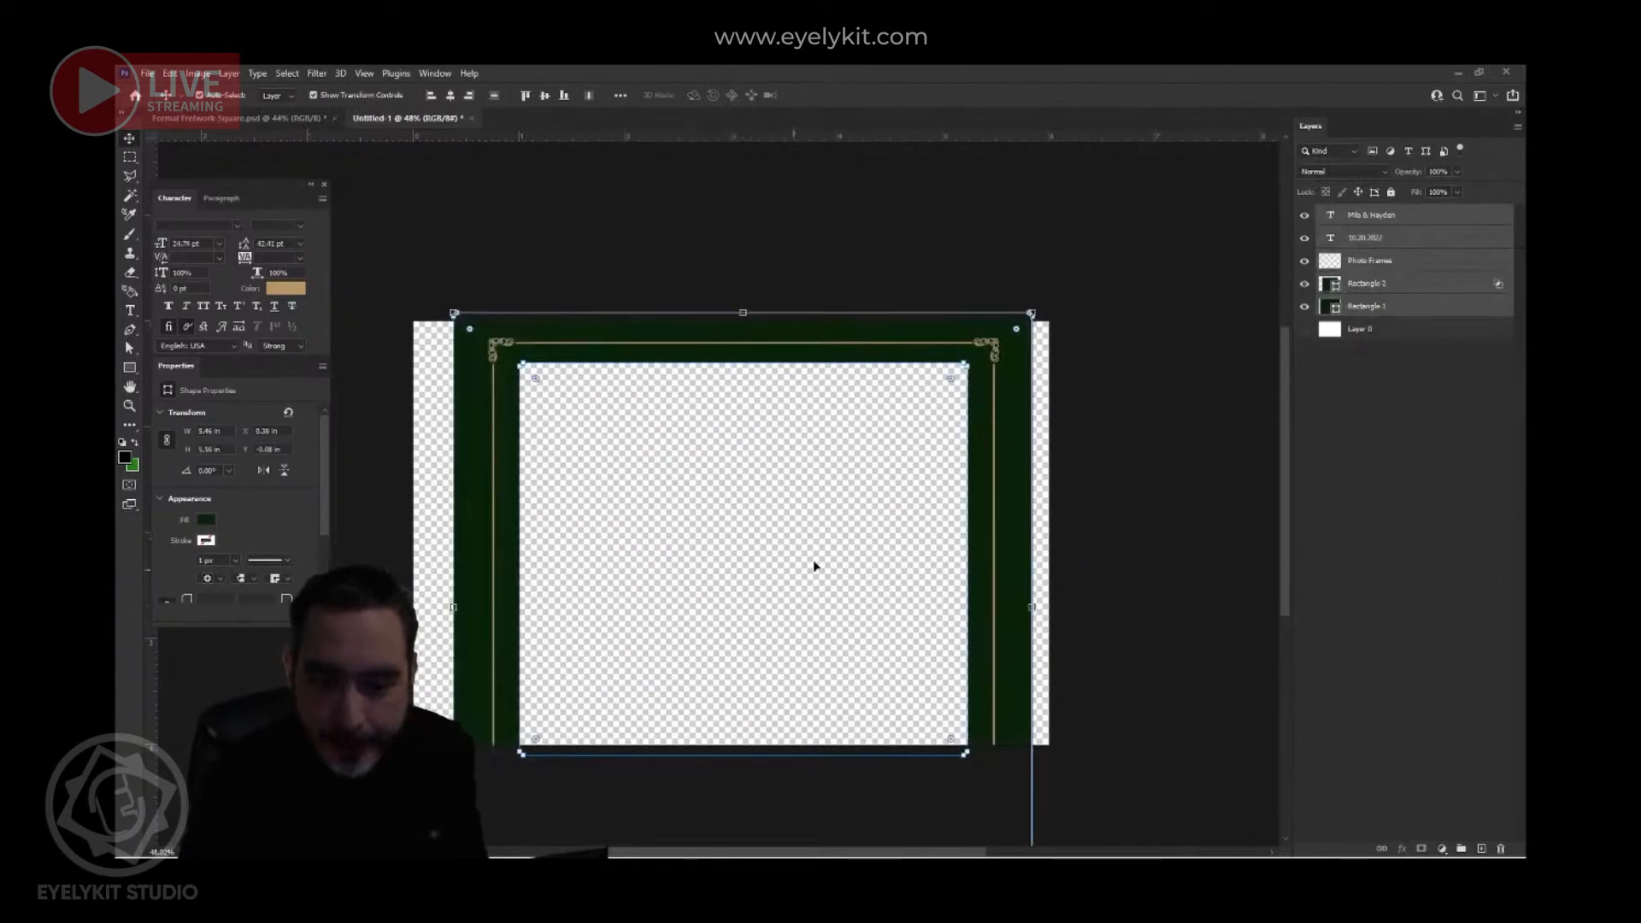
# - Resize the green background rectangle to about 6.22 x 4.16 in so it extends slightly past the canvas on every side
pyautogui.click(1133, 554)
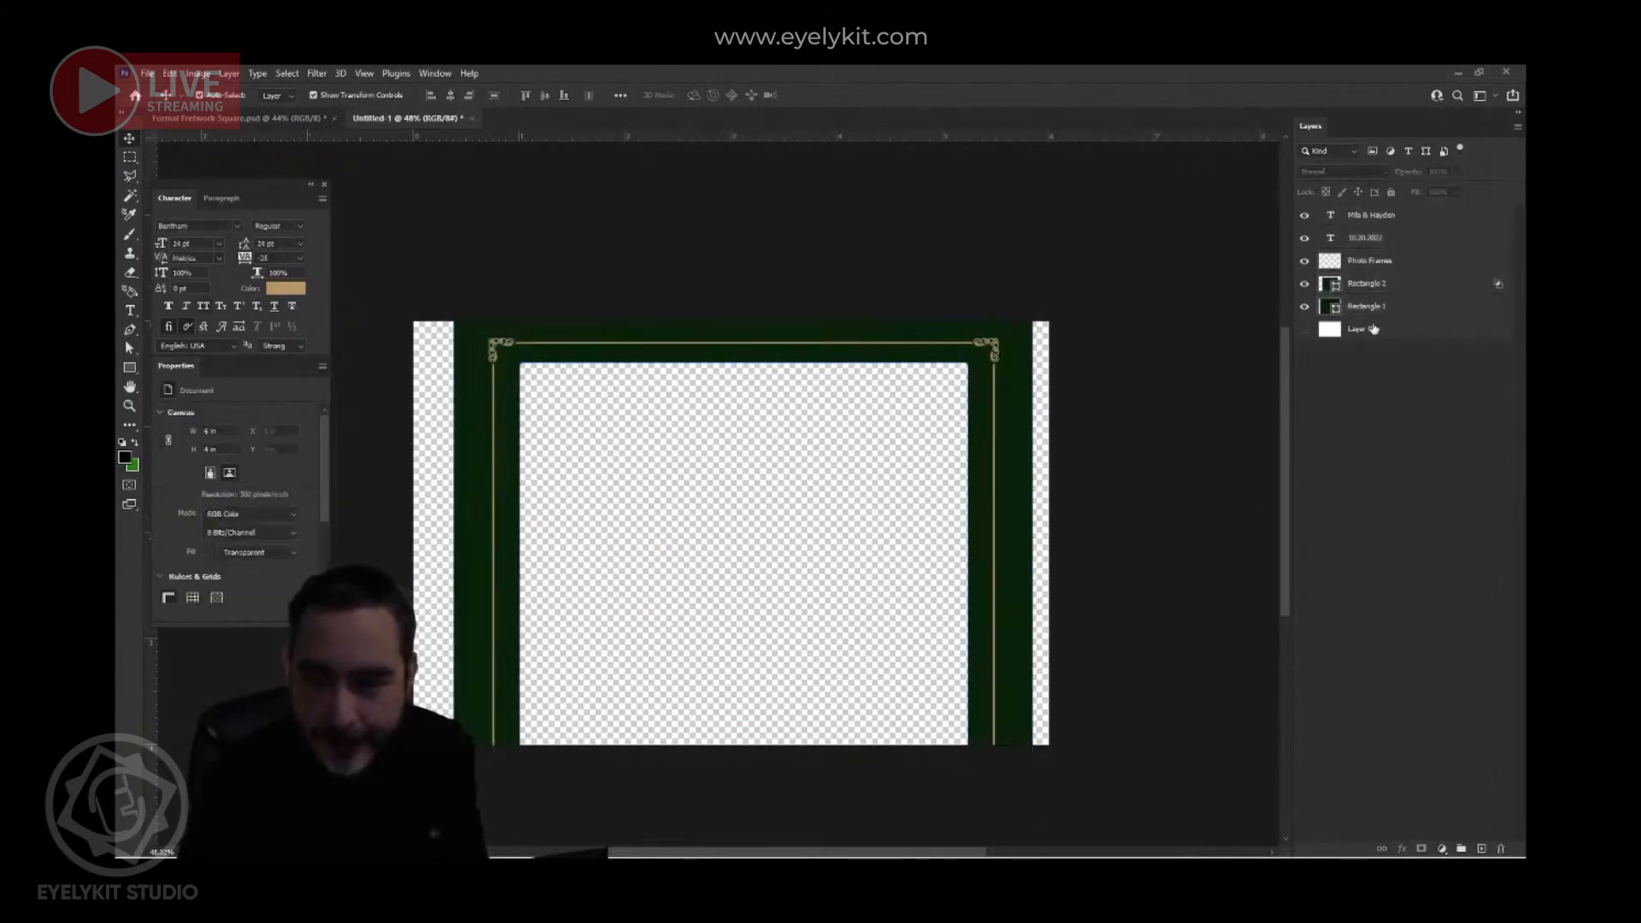
pyautogui.click(1426, 312)
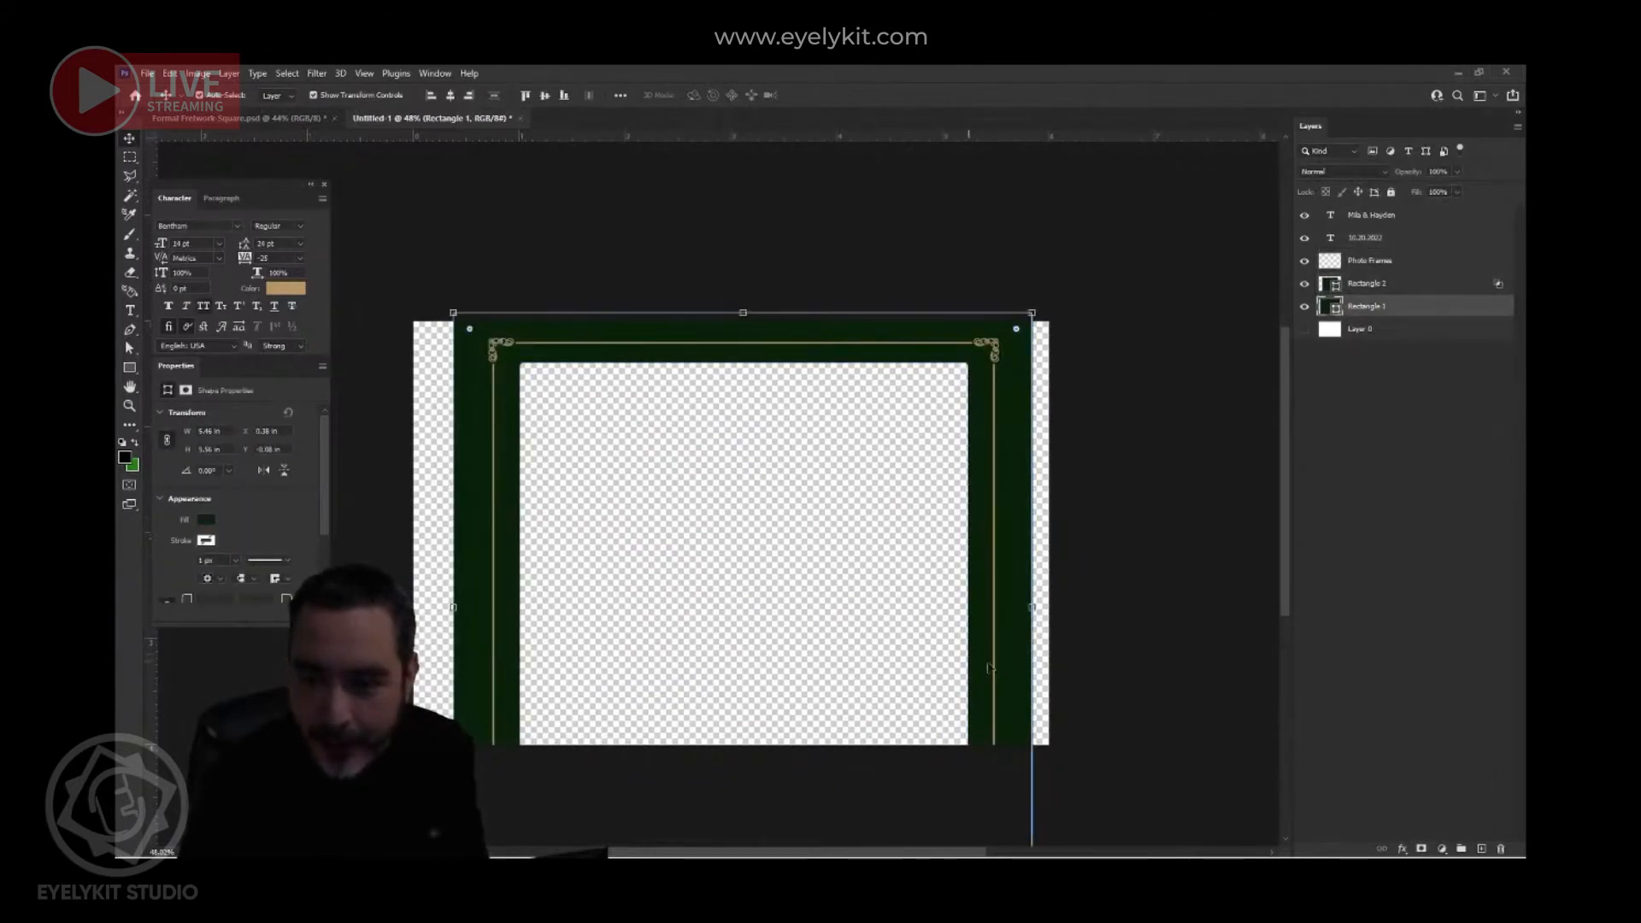
pyautogui.moveTo(1035, 609); pyautogui.dragTo(1050, 610)
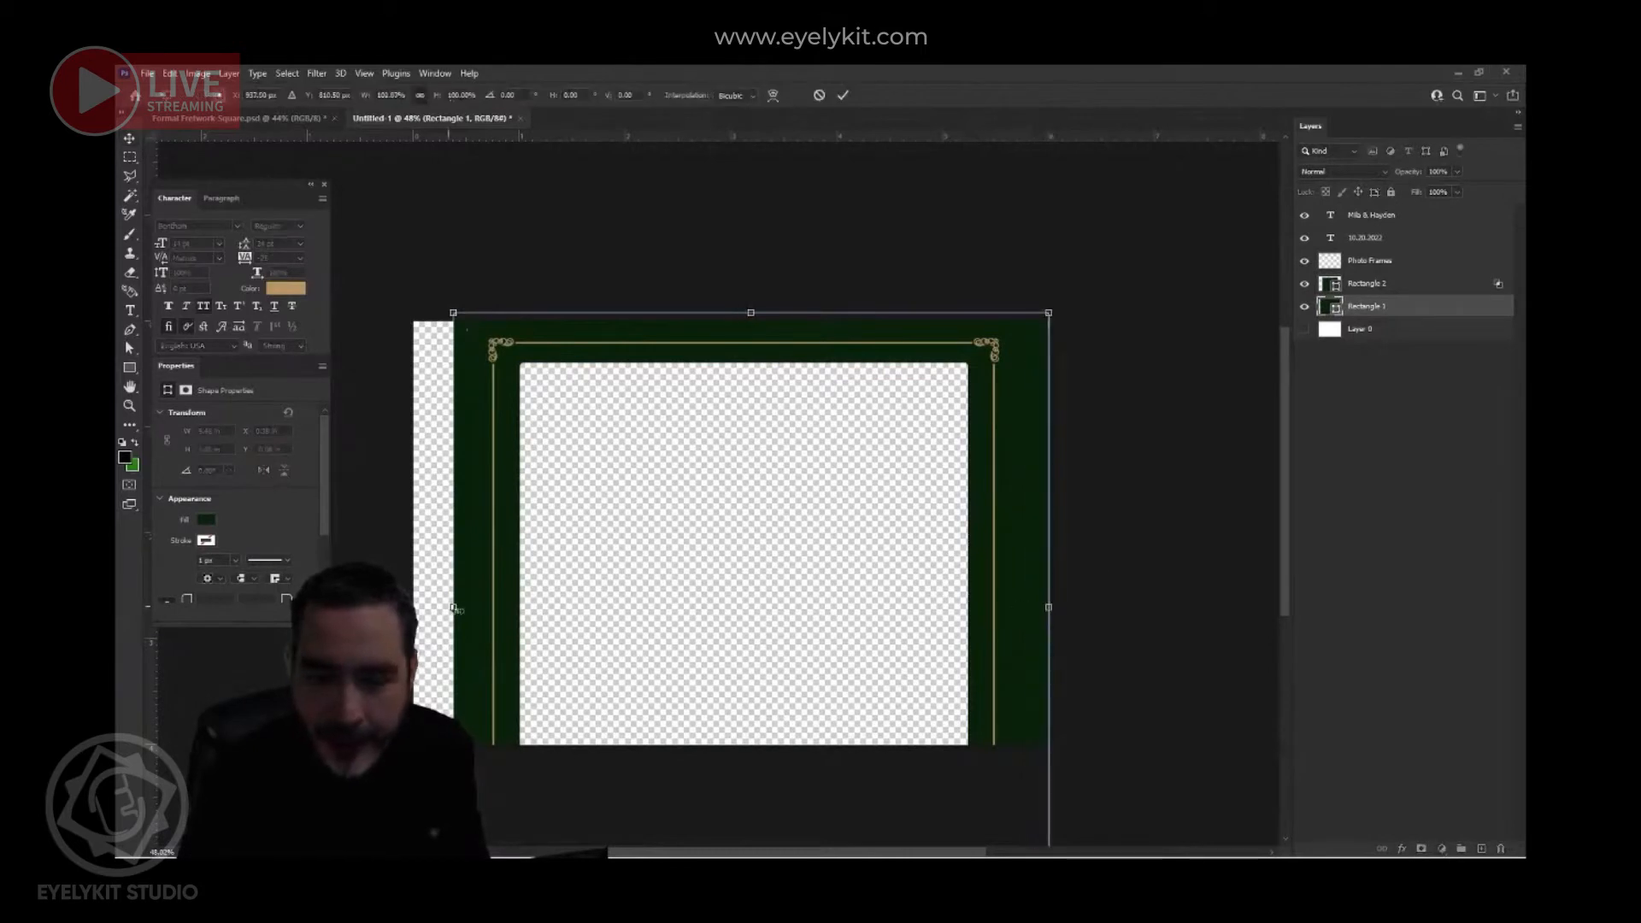
pyautogui.moveTo(456, 608); pyautogui.dragTo(416, 606)
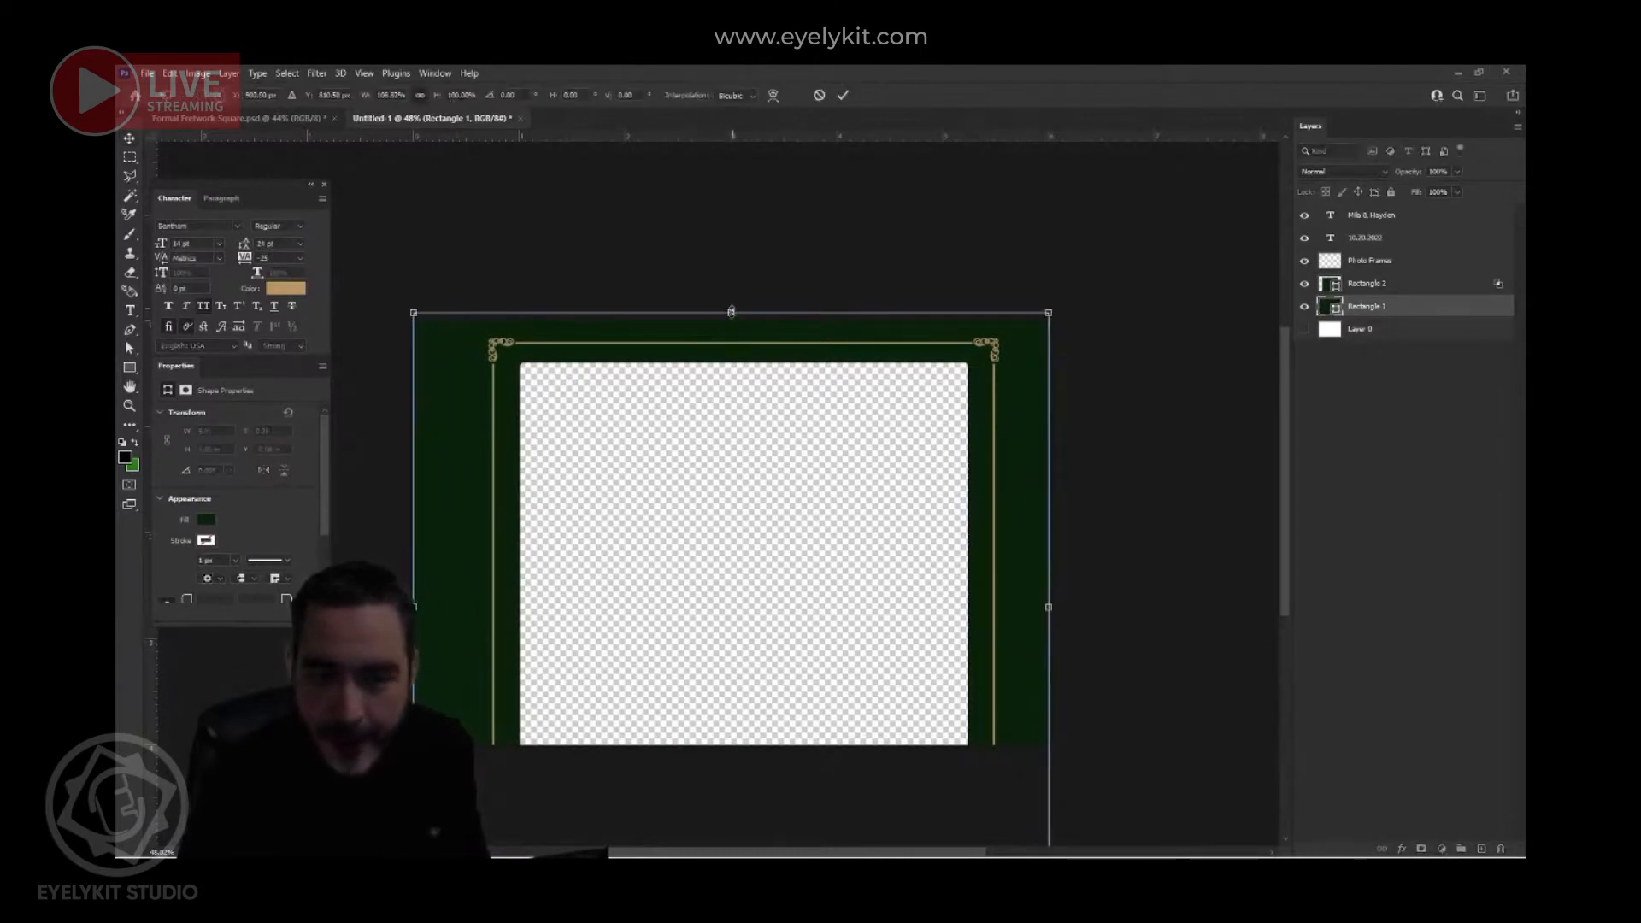
pyautogui.moveTo(731, 311); pyautogui.dragTo(731, 321)
pyautogui.moveTo(715, 696); pyautogui.dragTo(716, 571)
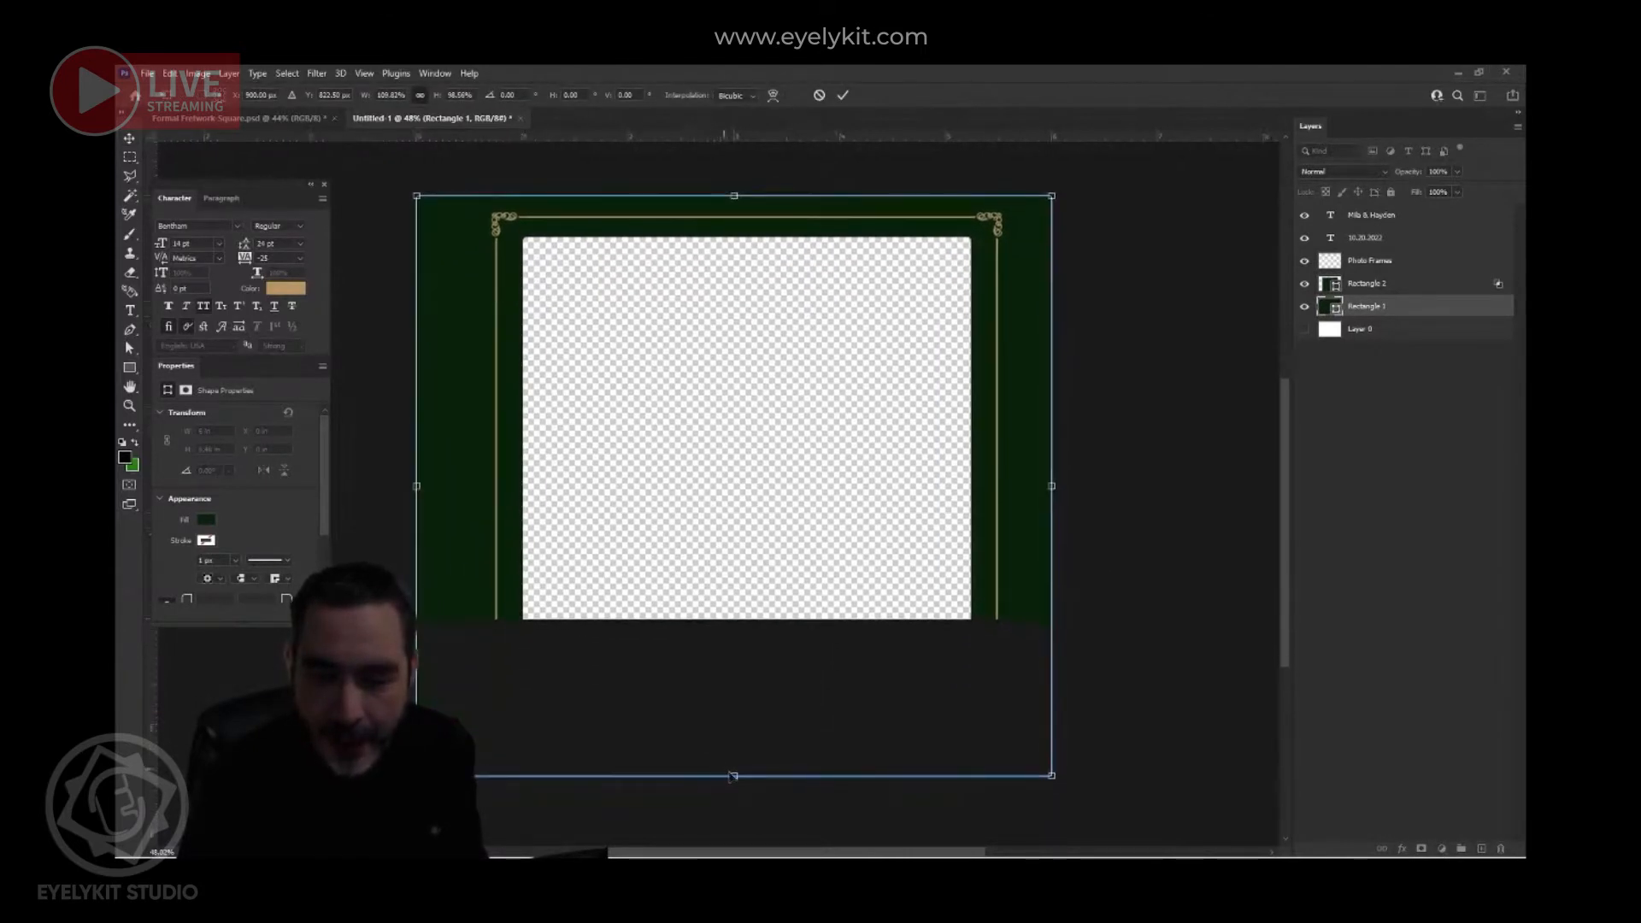
pyautogui.moveTo(736, 774); pyautogui.dragTo(750, 622)
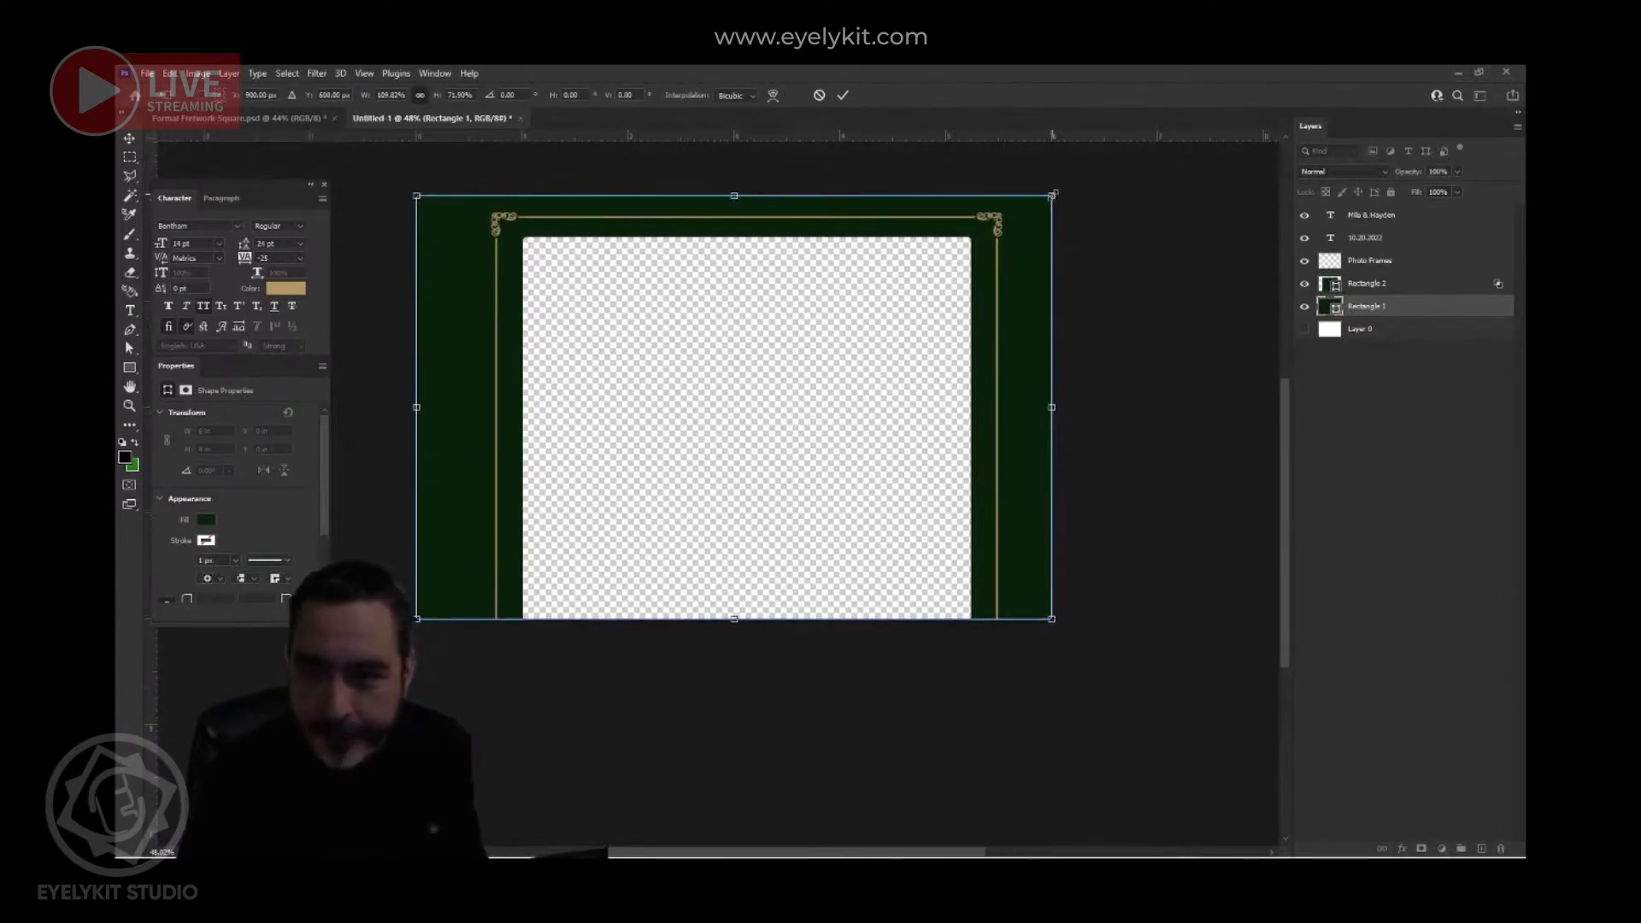
pyautogui.moveTo(1055, 195); pyautogui.dragTo(1064, 186)
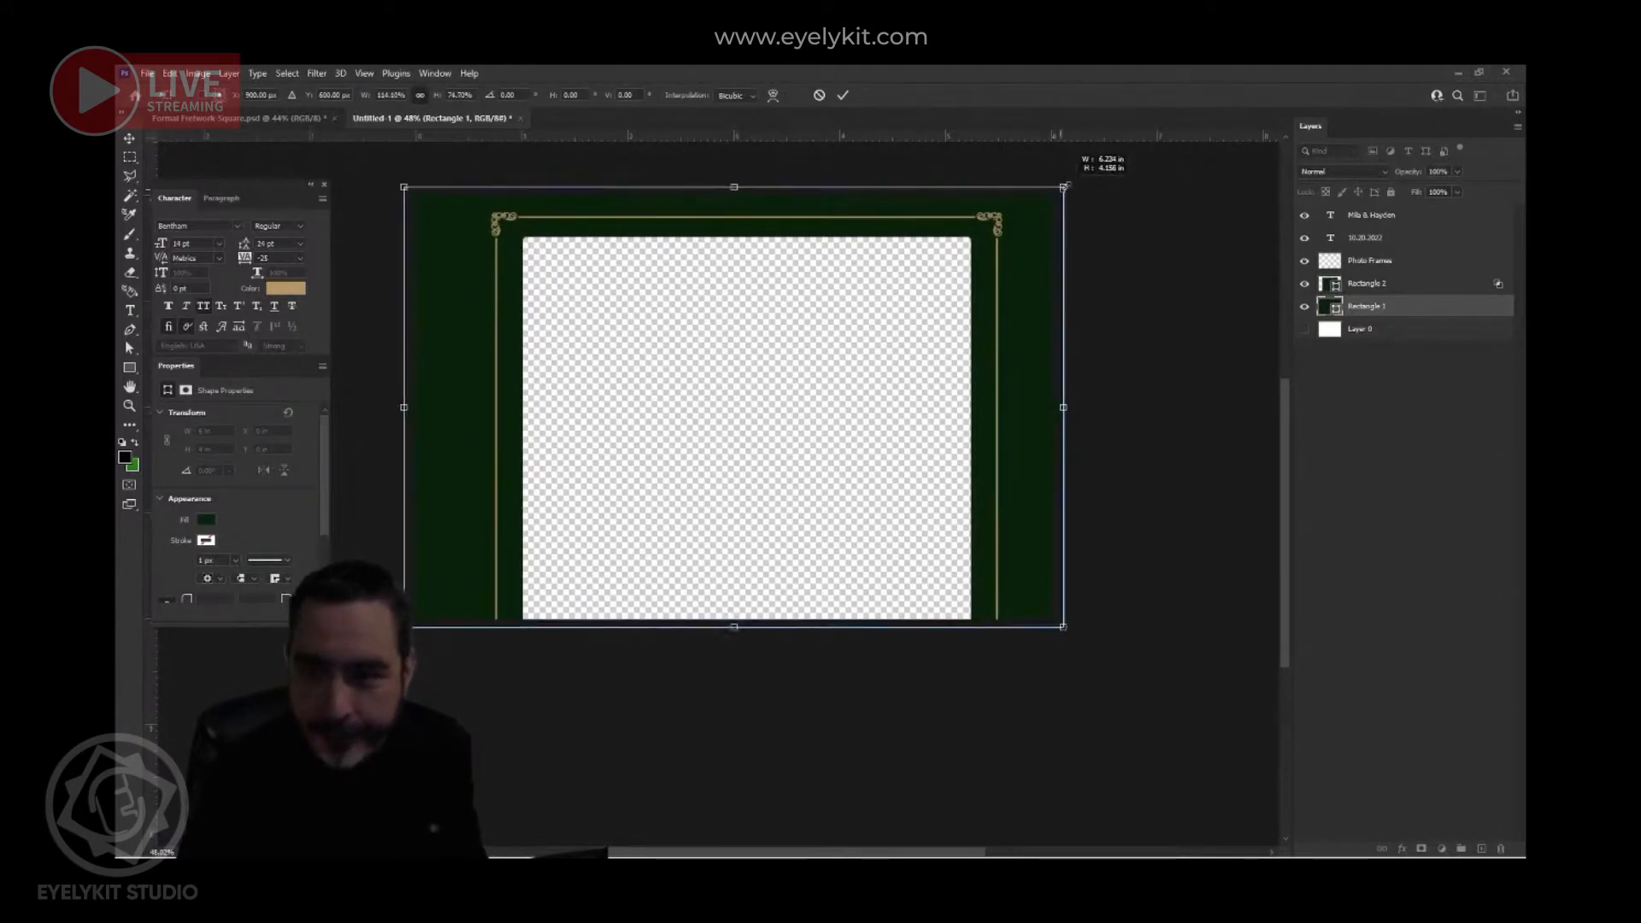
pyautogui.click(694, 782)
# - Fit the knockout rectangle to the canvas proportions, then shrink it to about 2.09 x 1.39 in and place it in the upper right area
pyautogui.moveTo(709, 713); pyautogui.dragTo(737, 792)
pyautogui.click(741, 594)
pyautogui.moveTo(741, 593); pyautogui.dragTo(622, 568)
pyautogui.moveTo(891, 472); pyautogui.dragTo(1078, 471)
pyautogui.moveTo(761, 666); pyautogui.dragTo(762, 698)
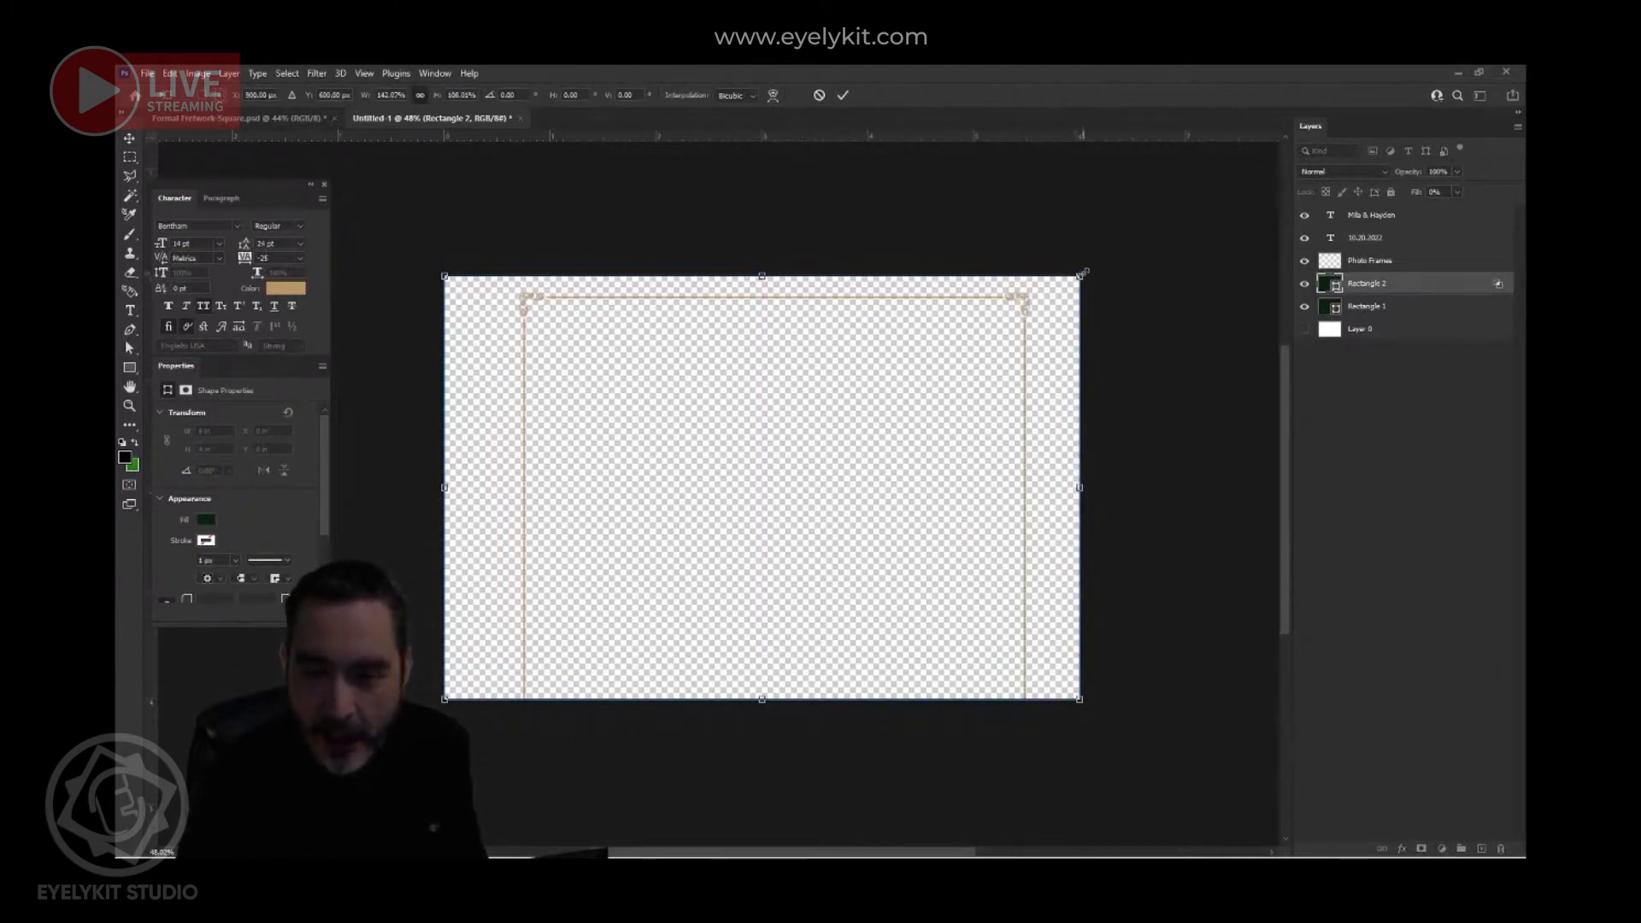
pyautogui.moveTo(1083, 273); pyautogui.dragTo(705, 603)
pyautogui.moveTo(598, 626); pyautogui.dragTo(939, 396)
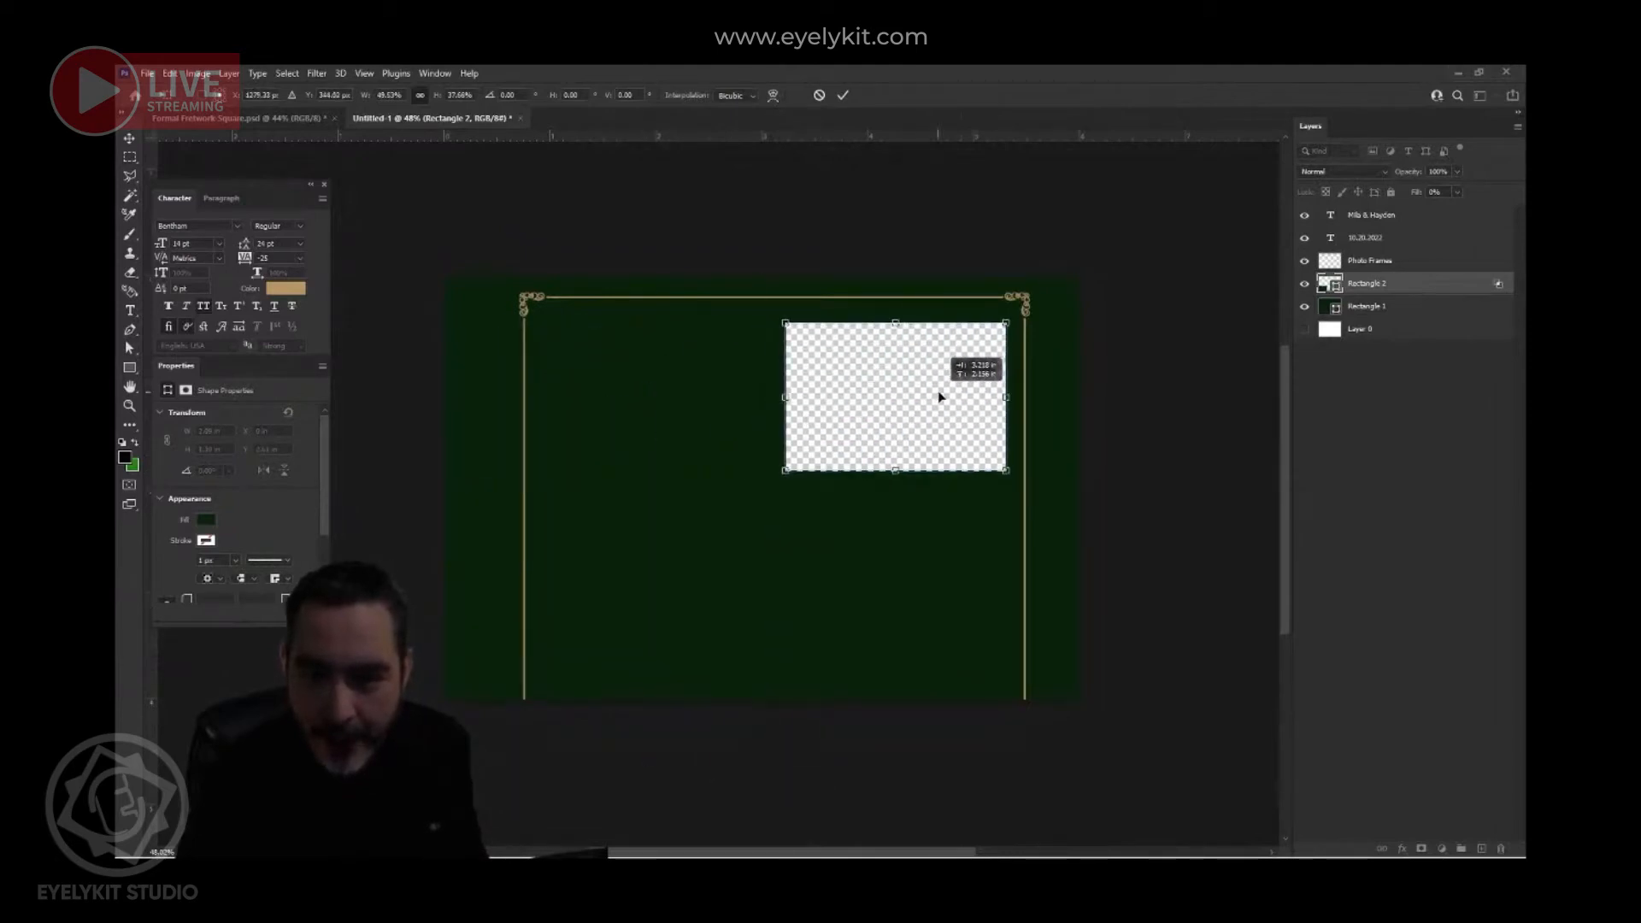
pyautogui.press('Return')
# - Rotate the Photo Frames border 90° and stretch it to the landscape shape of the 6 x 4 canvas
pyautogui.scroll(2, 1030, 301)
pyautogui.click(1028, 303)
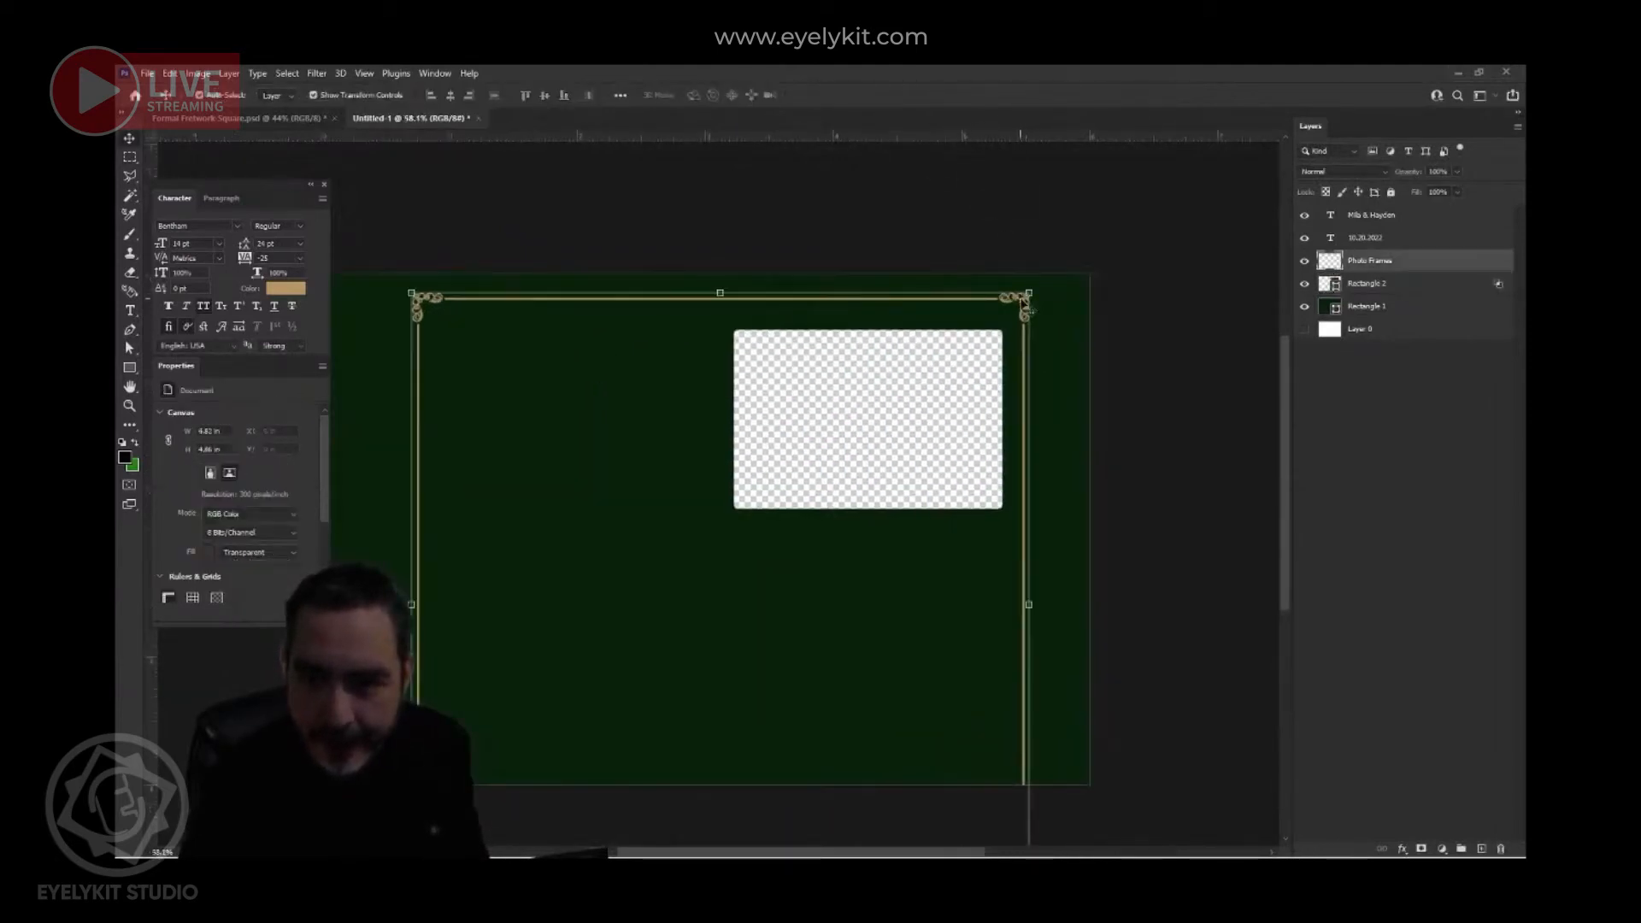
pyautogui.moveTo(1039, 283); pyautogui.dragTo(938, 781)
pyautogui.moveTo(1031, 604); pyautogui.dragTo(1072, 605)
pyautogui.moveTo(410, 605); pyautogui.dragTo(342, 605)
pyautogui.moveTo(600, 704); pyautogui.dragTo(604, 587)
pyautogui.moveTo(709, 796); pyautogui.dragTo(694, 660)
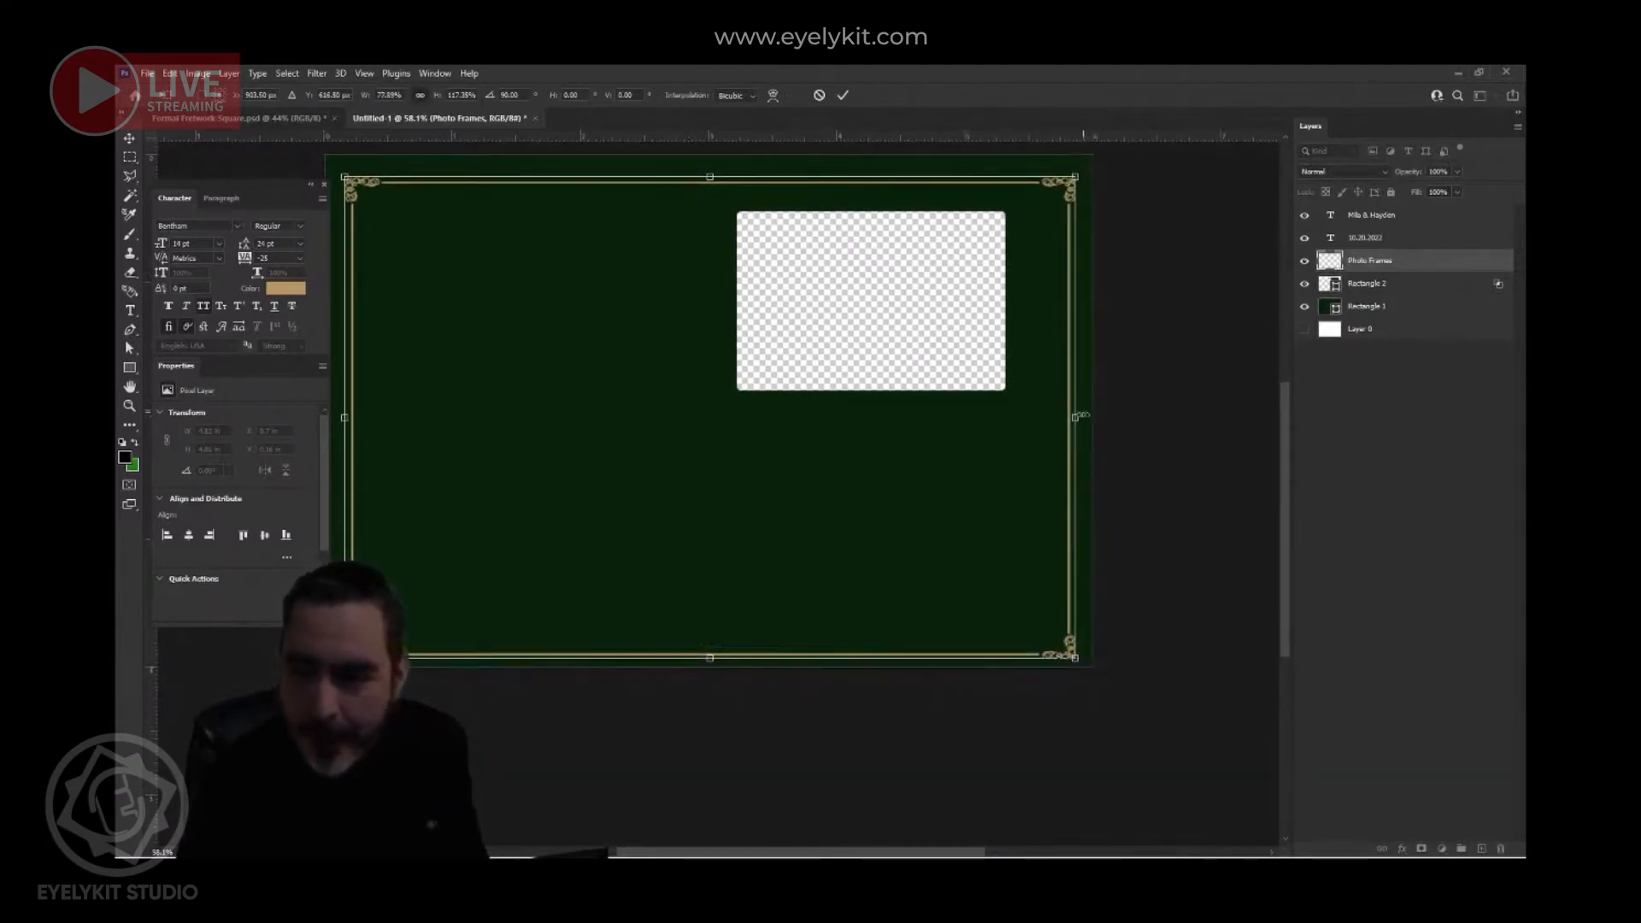
# - Extend the Photo Frames border's left, right and top edges outward toward the canvas edges
pyautogui.moveTo(1078, 418); pyautogui.dragTo(1083, 417)
pyautogui.moveTo(344, 417); pyautogui.dragTo(333, 418)
pyautogui.moveTo(543, 349); pyautogui.dragTo(608, 509)
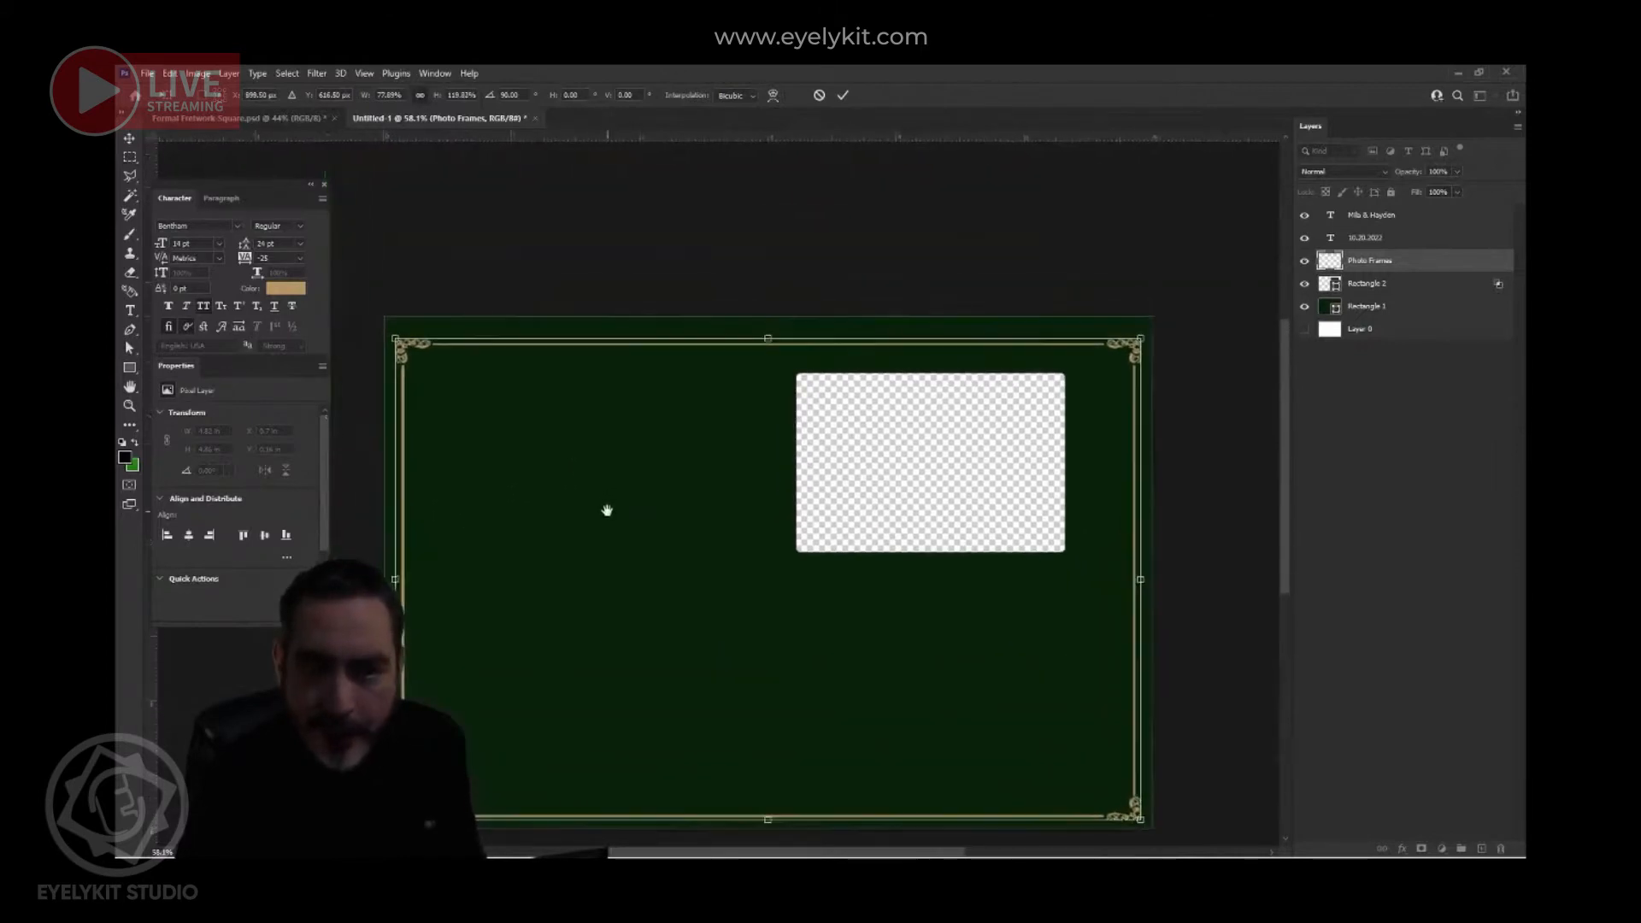
pyautogui.moveTo(769, 335)
pyautogui.mouseDown()
pyautogui.moveTo(799, 297)
pyautogui.moveTo(787, 315)
pyautogui.mouseUp()
pyautogui.click(845, 94)
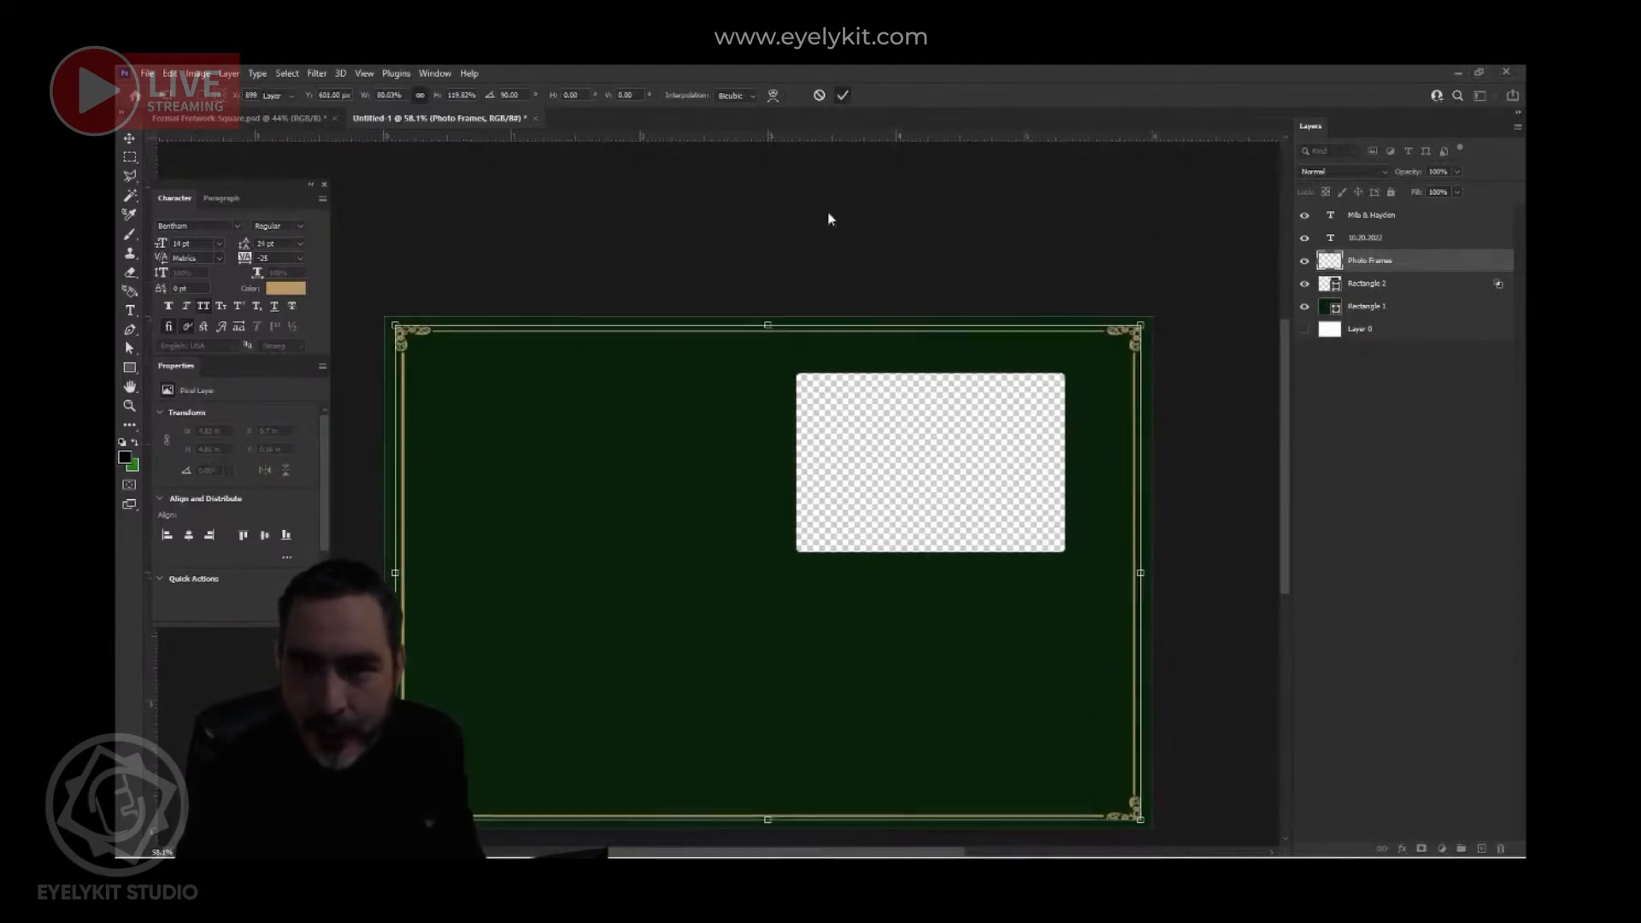
# - Rotate the knockout rectangle 90° into a portrait opening and move it to the upper left area inside the border
pyautogui.click(829, 201)
pyautogui.scroll(-4, 914, 387)
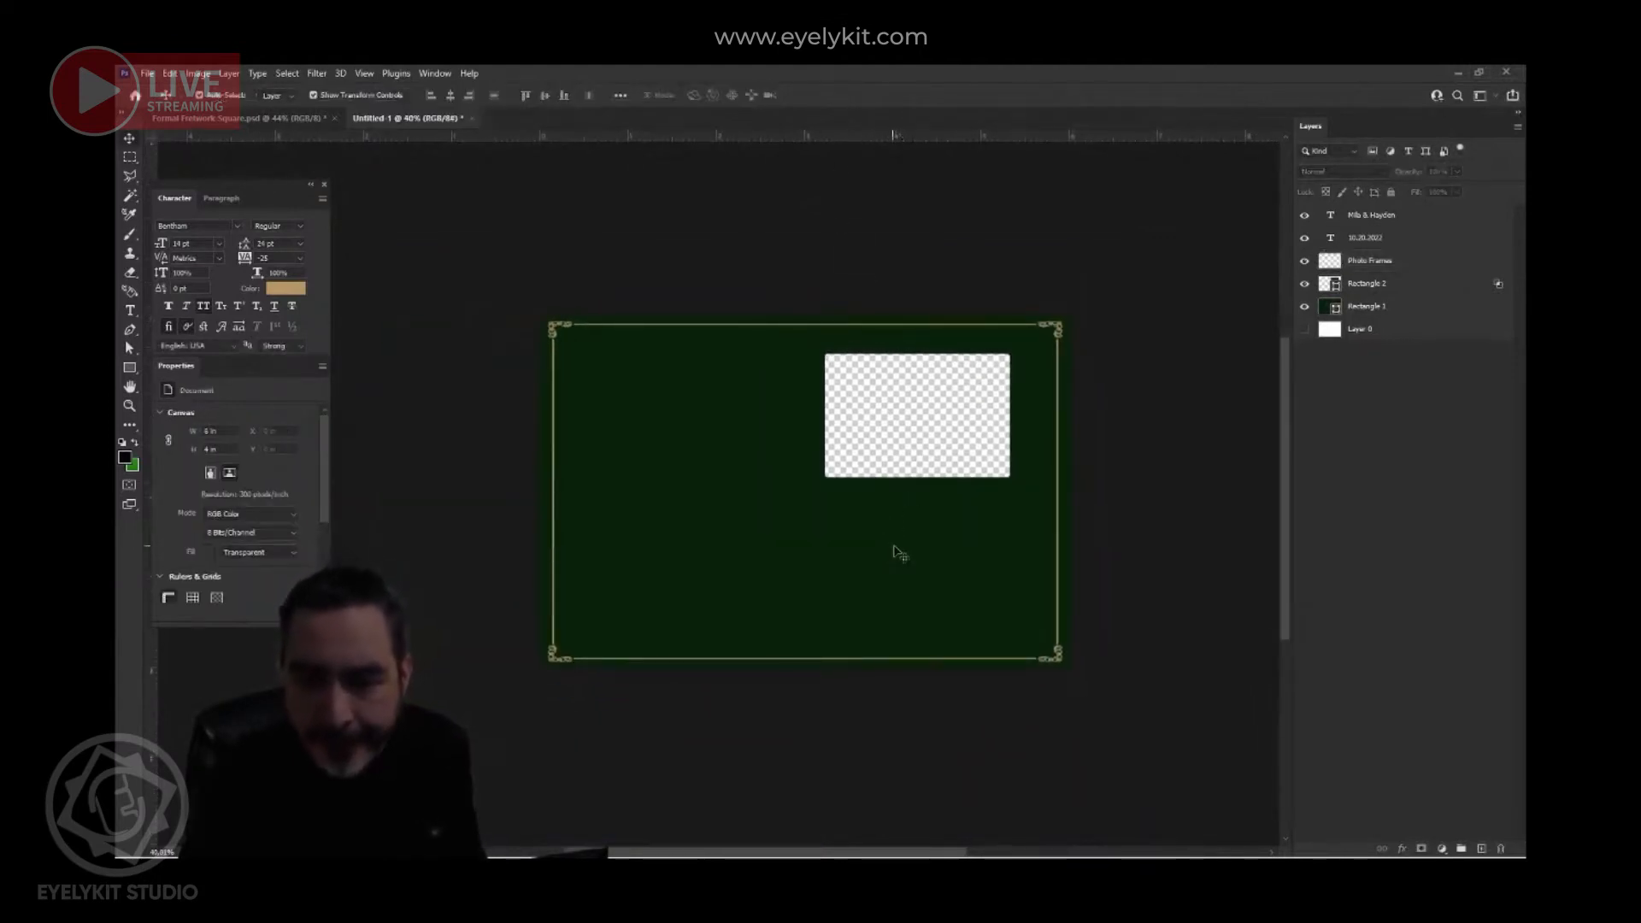
pyautogui.scroll(2, 895, 550)
pyautogui.moveTo(929, 417); pyautogui.dragTo(752, 520)
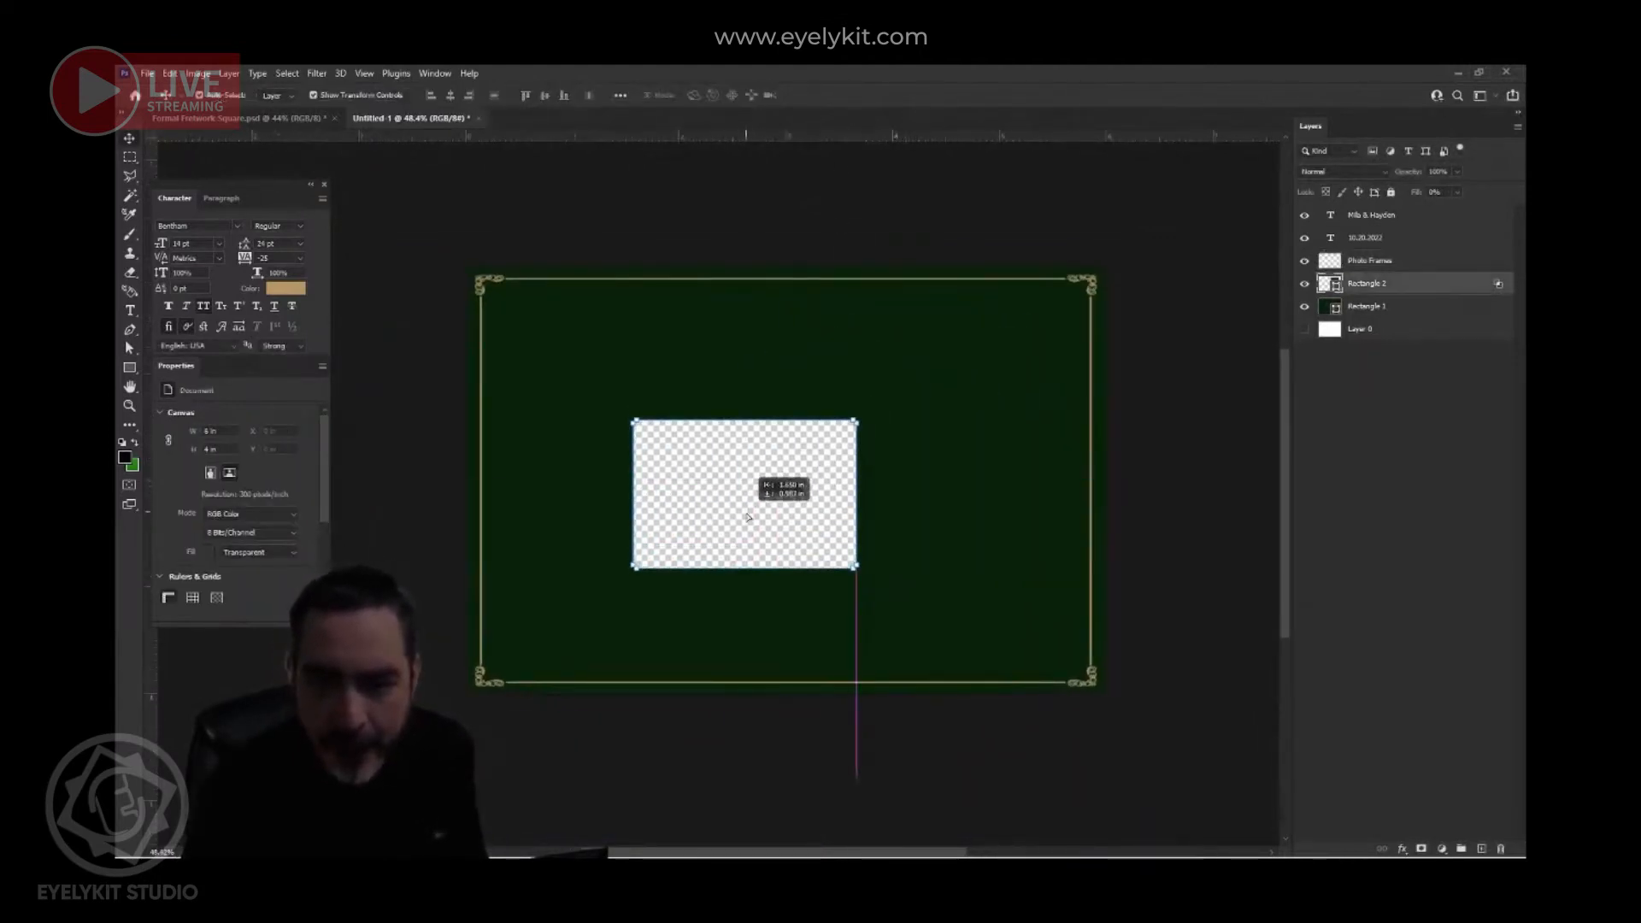
pyautogui.click(615, 408)
pyautogui.moveTo(616, 408); pyautogui.dragTo(824, 359)
pyautogui.click(843, 95)
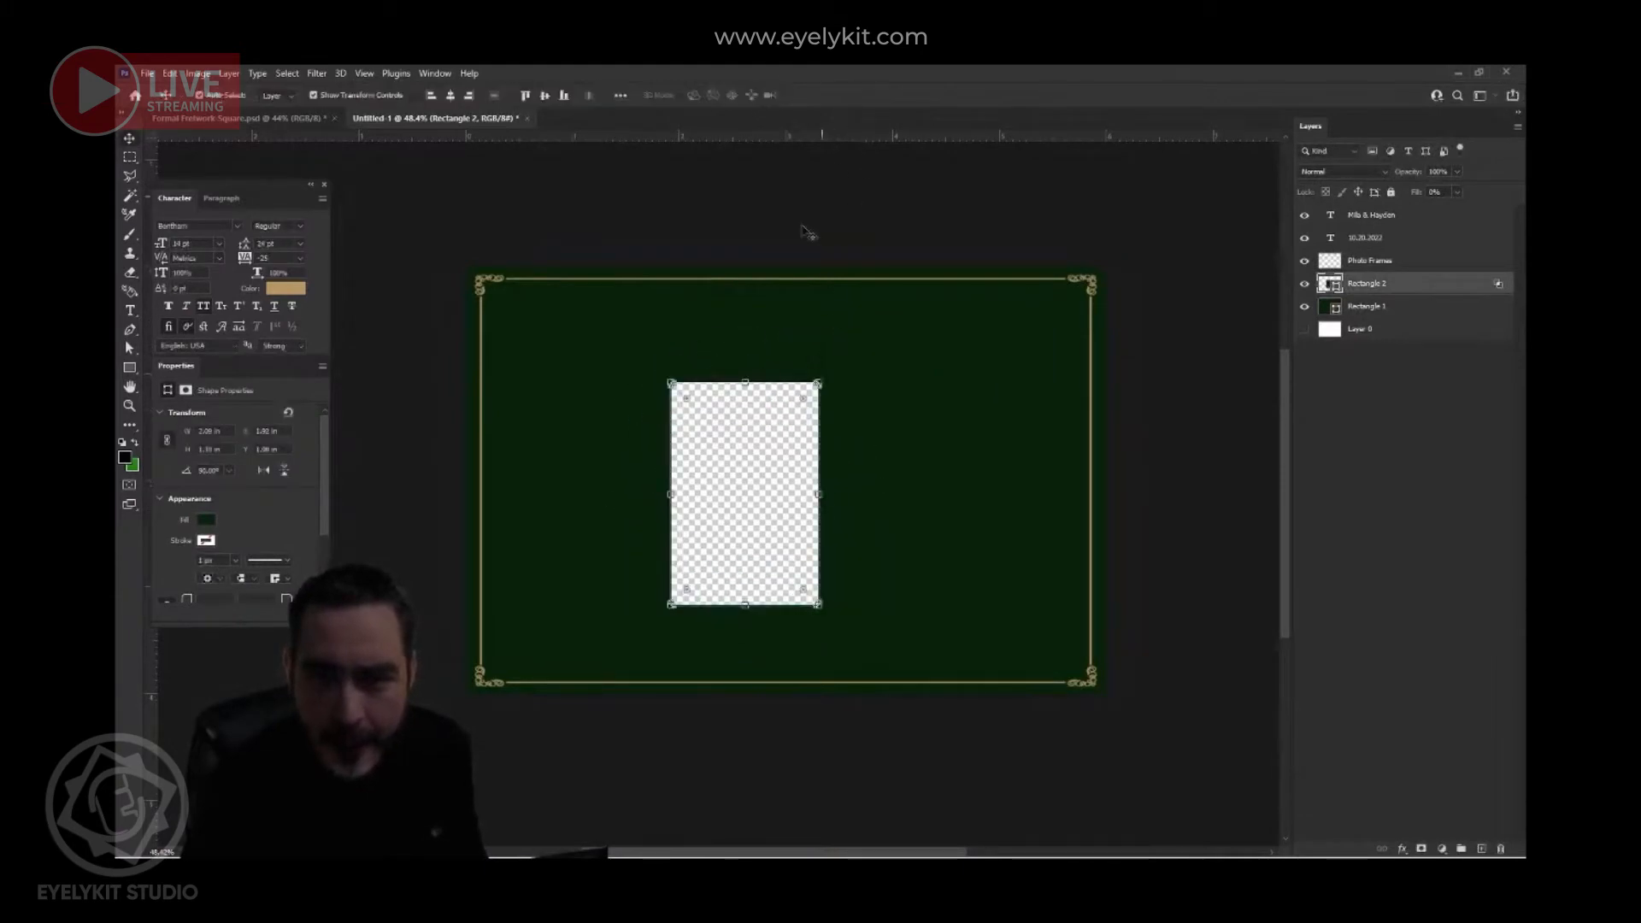
pyautogui.moveTo(756, 484); pyautogui.dragTo(617, 430)
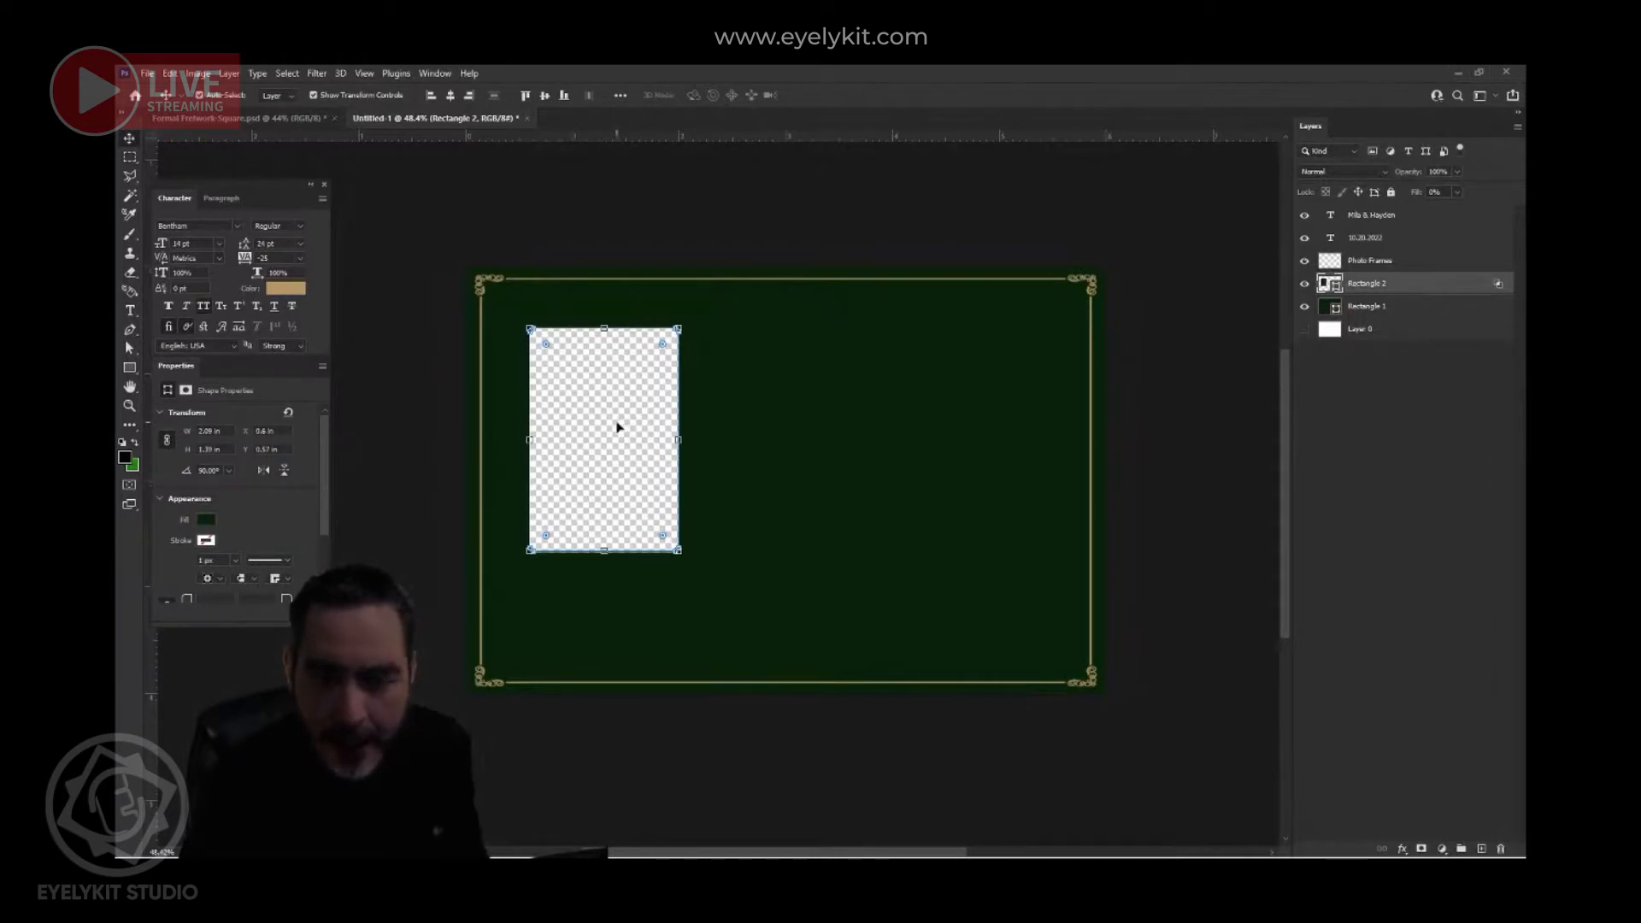
# - Duplicate the portrait knockout rectangle twice to form a row of three openings separated by narrow gaps
pyautogui.scroll(5, 597, 437)
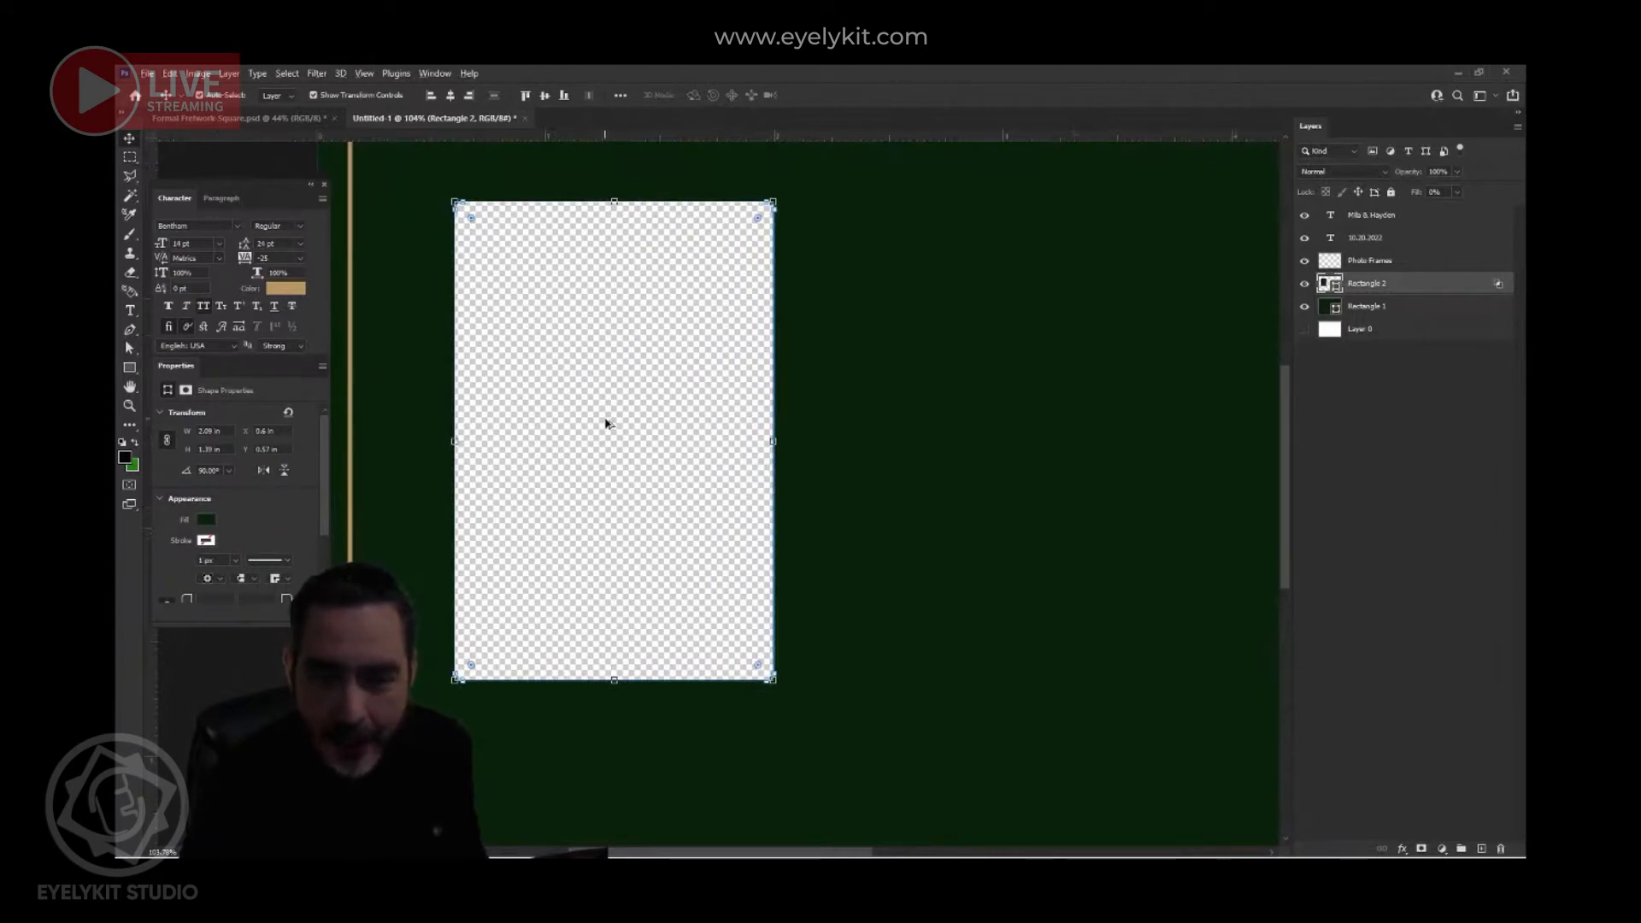
pyautogui.moveTo(598, 424); pyautogui.dragTo(927, 436)
pyautogui.scroll(-4, 901, 436)
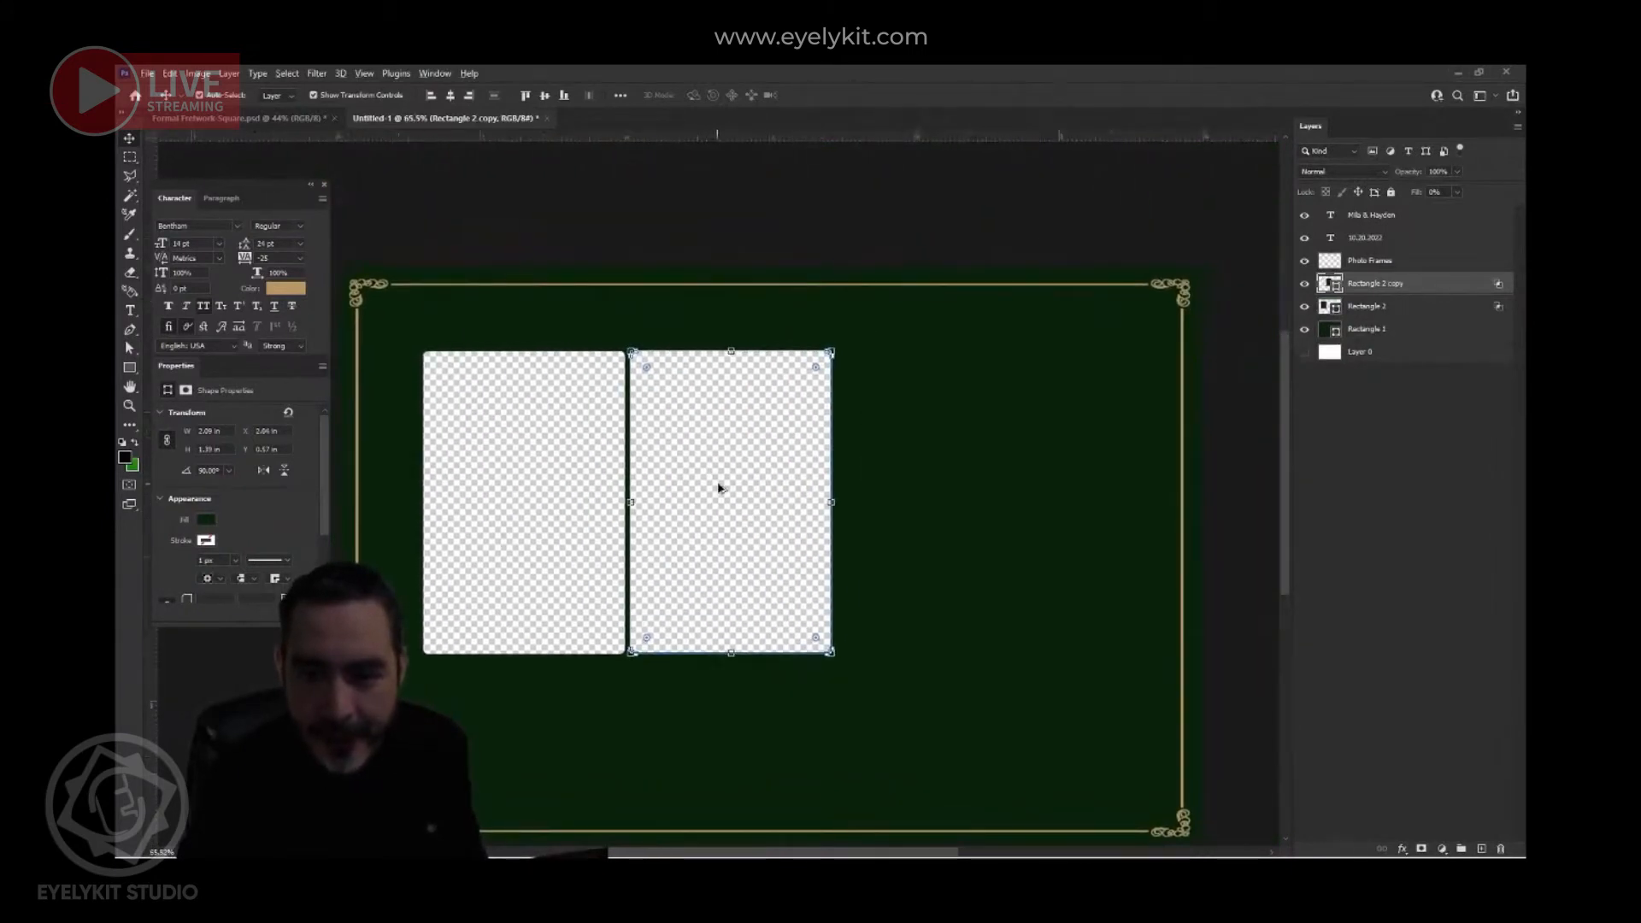
pyautogui.moveTo(712, 478); pyautogui.dragTo(918, 475)
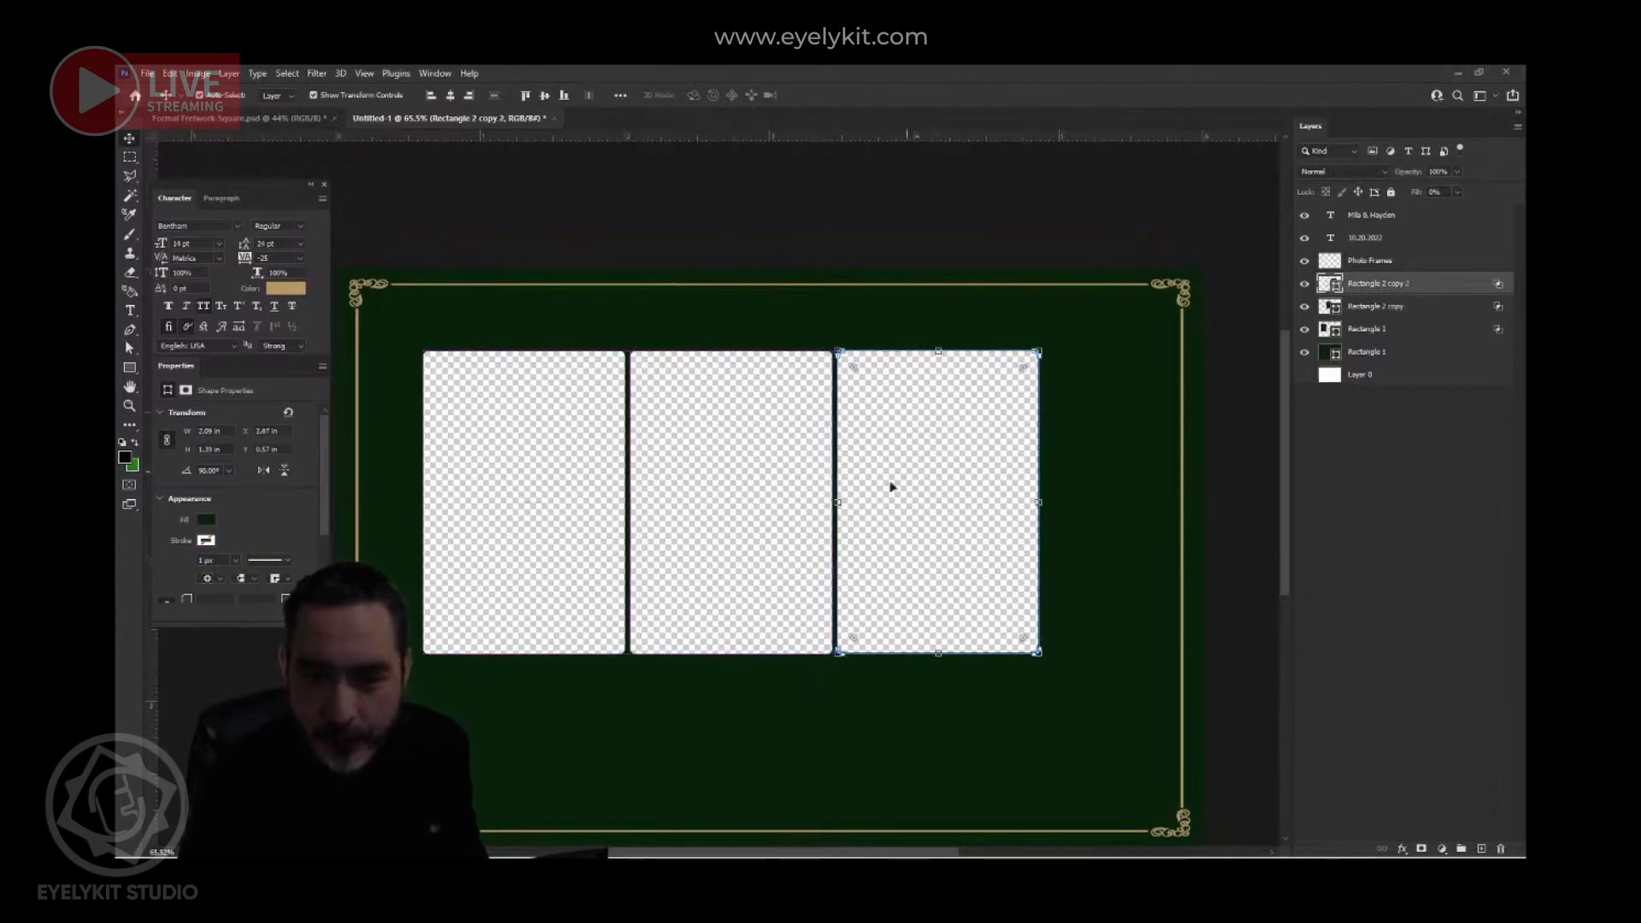
# - Enlarge the three photo openings together to nearly fill the border's width and shift them up, leaving space below for text
pyautogui.keyDown('shift'); pyautogui.click(764, 498); pyautogui.keyUp('shift')
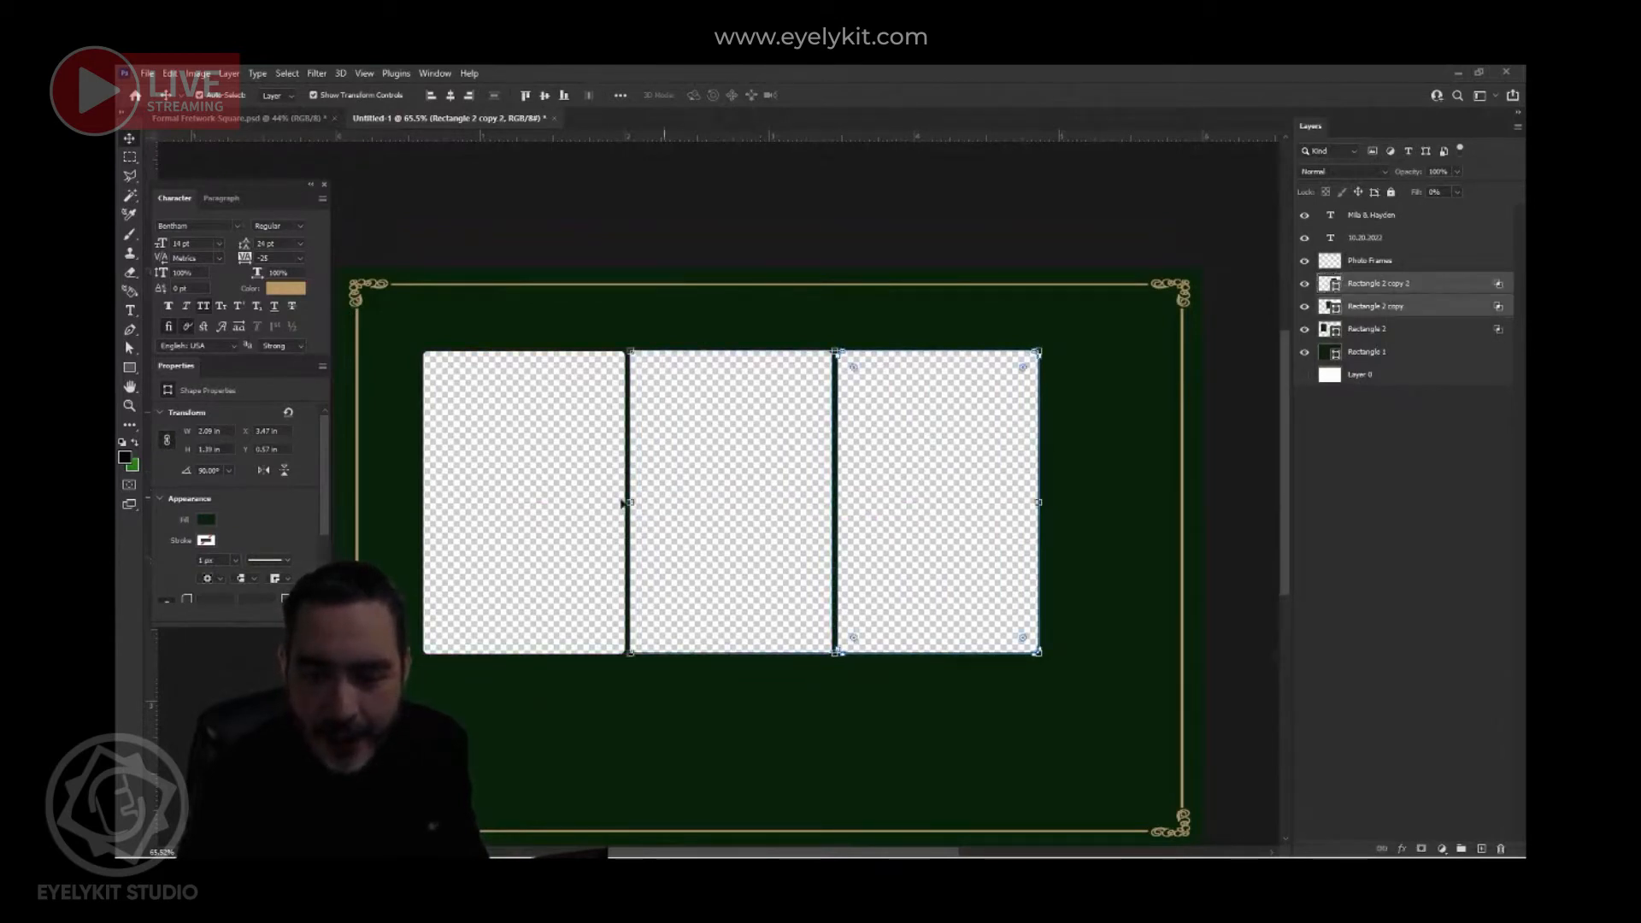
pyautogui.keyDown('shift'); pyautogui.click(540, 505); pyautogui.keyUp('shift')
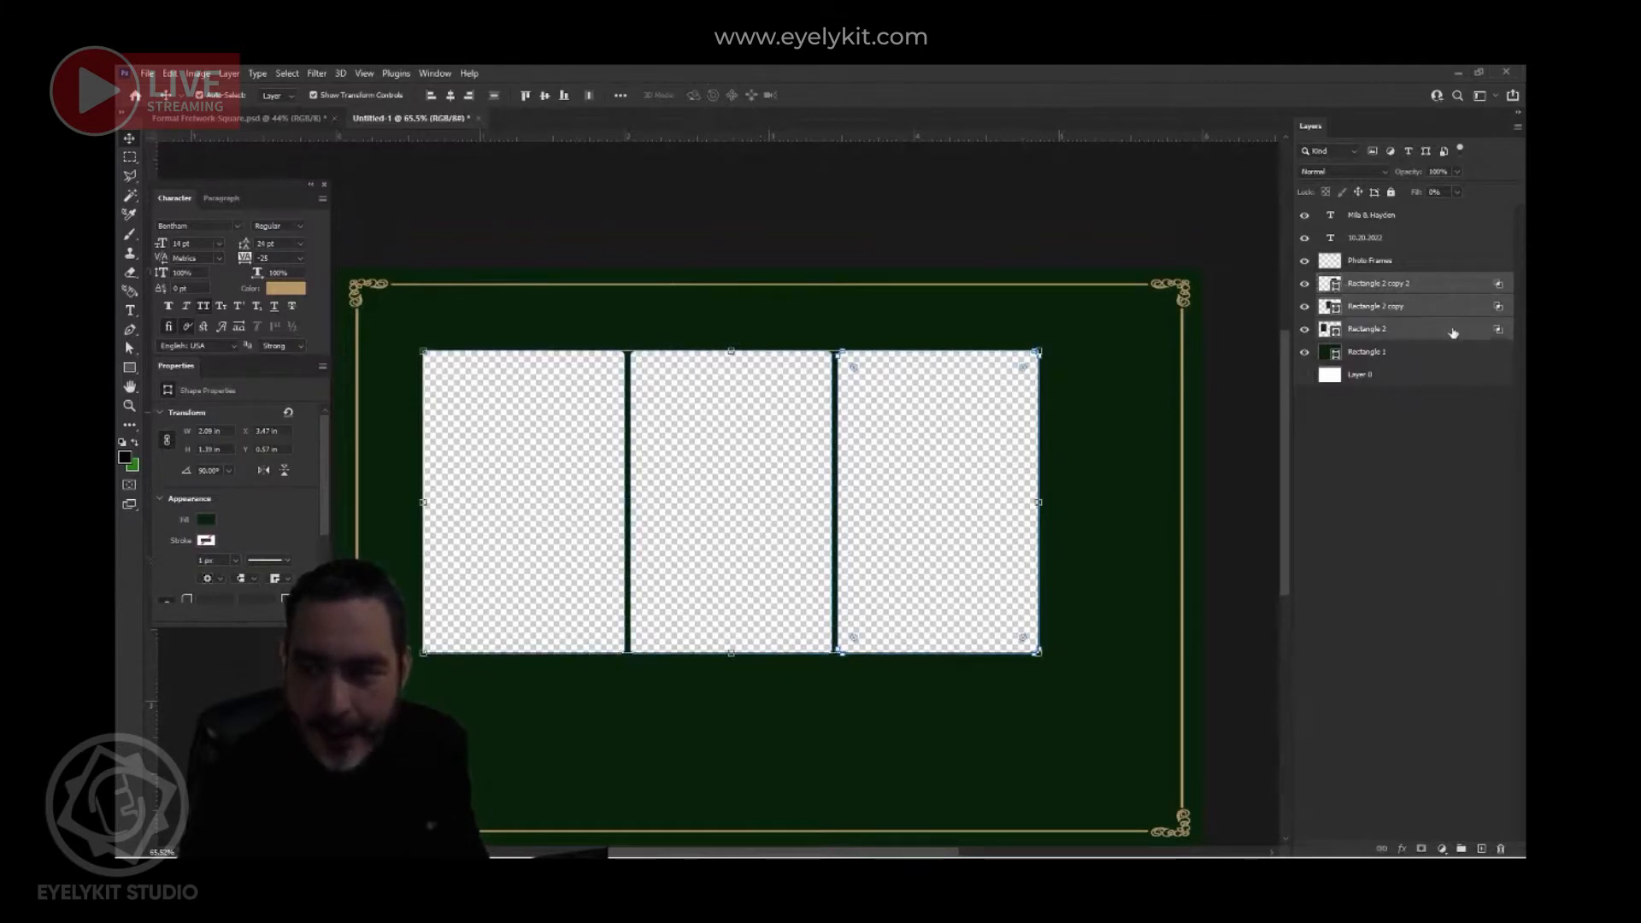
pyautogui.hotkey('ctrl', 't')
pyautogui.moveTo(1039, 654); pyautogui.dragTo(1148, 725)
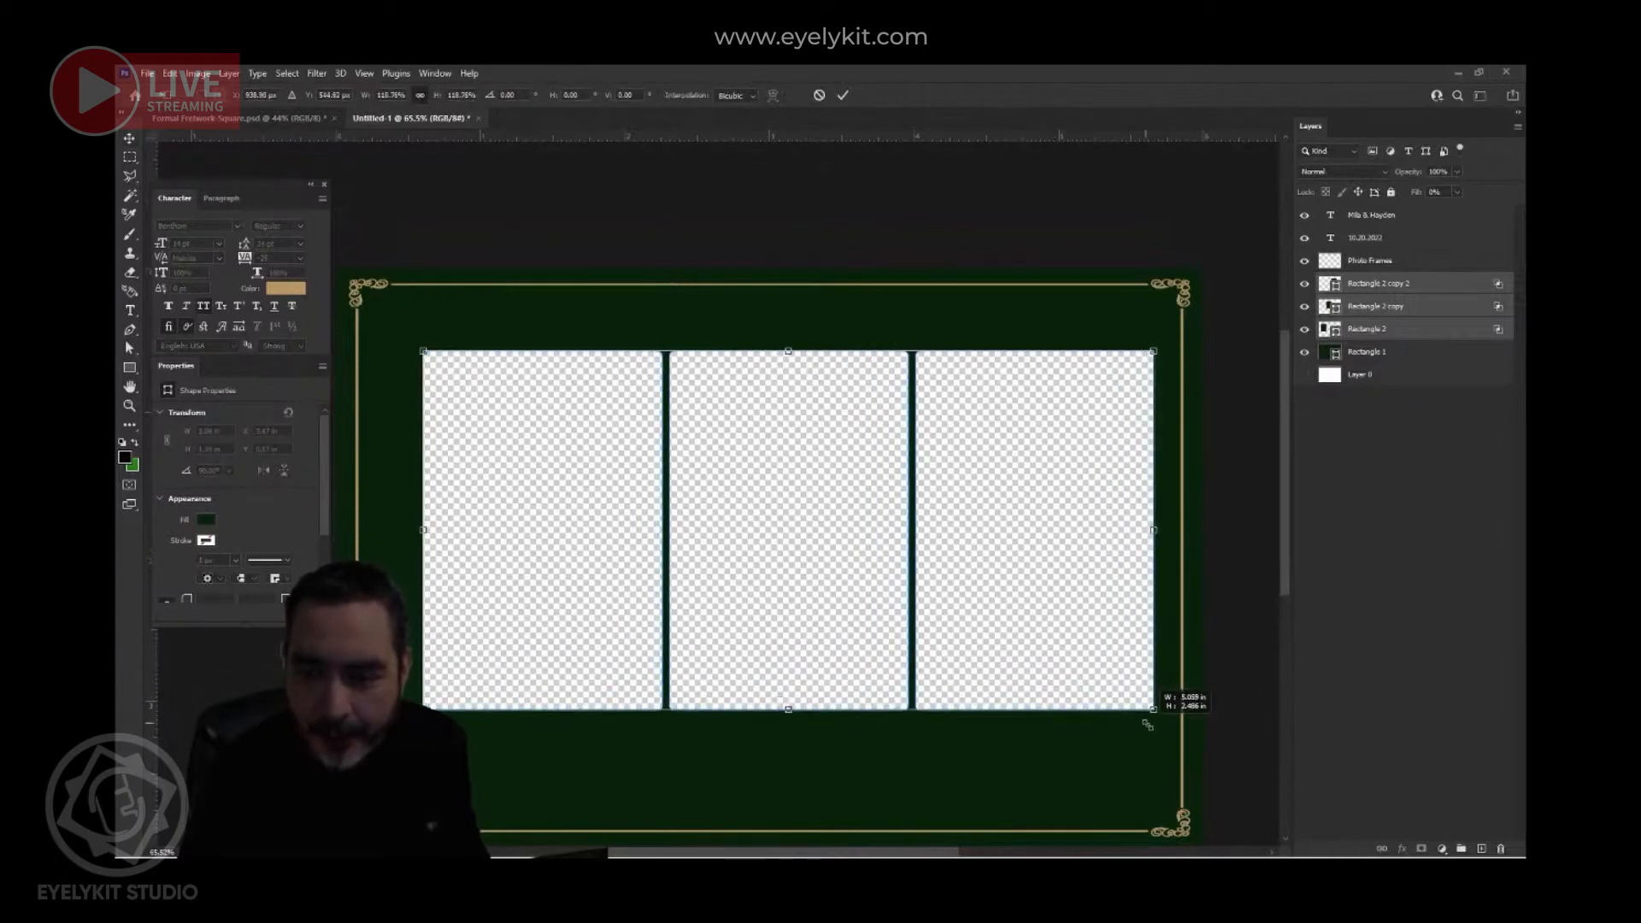
pyautogui.moveTo(424, 351); pyautogui.dragTo(383, 332)
pyautogui.moveTo(753, 496)
pyautogui.mouseDown()
pyautogui.moveTo(737, 498)
pyautogui.moveTo(755, 485)
pyautogui.mouseUp()
pyautogui.click(844, 96)
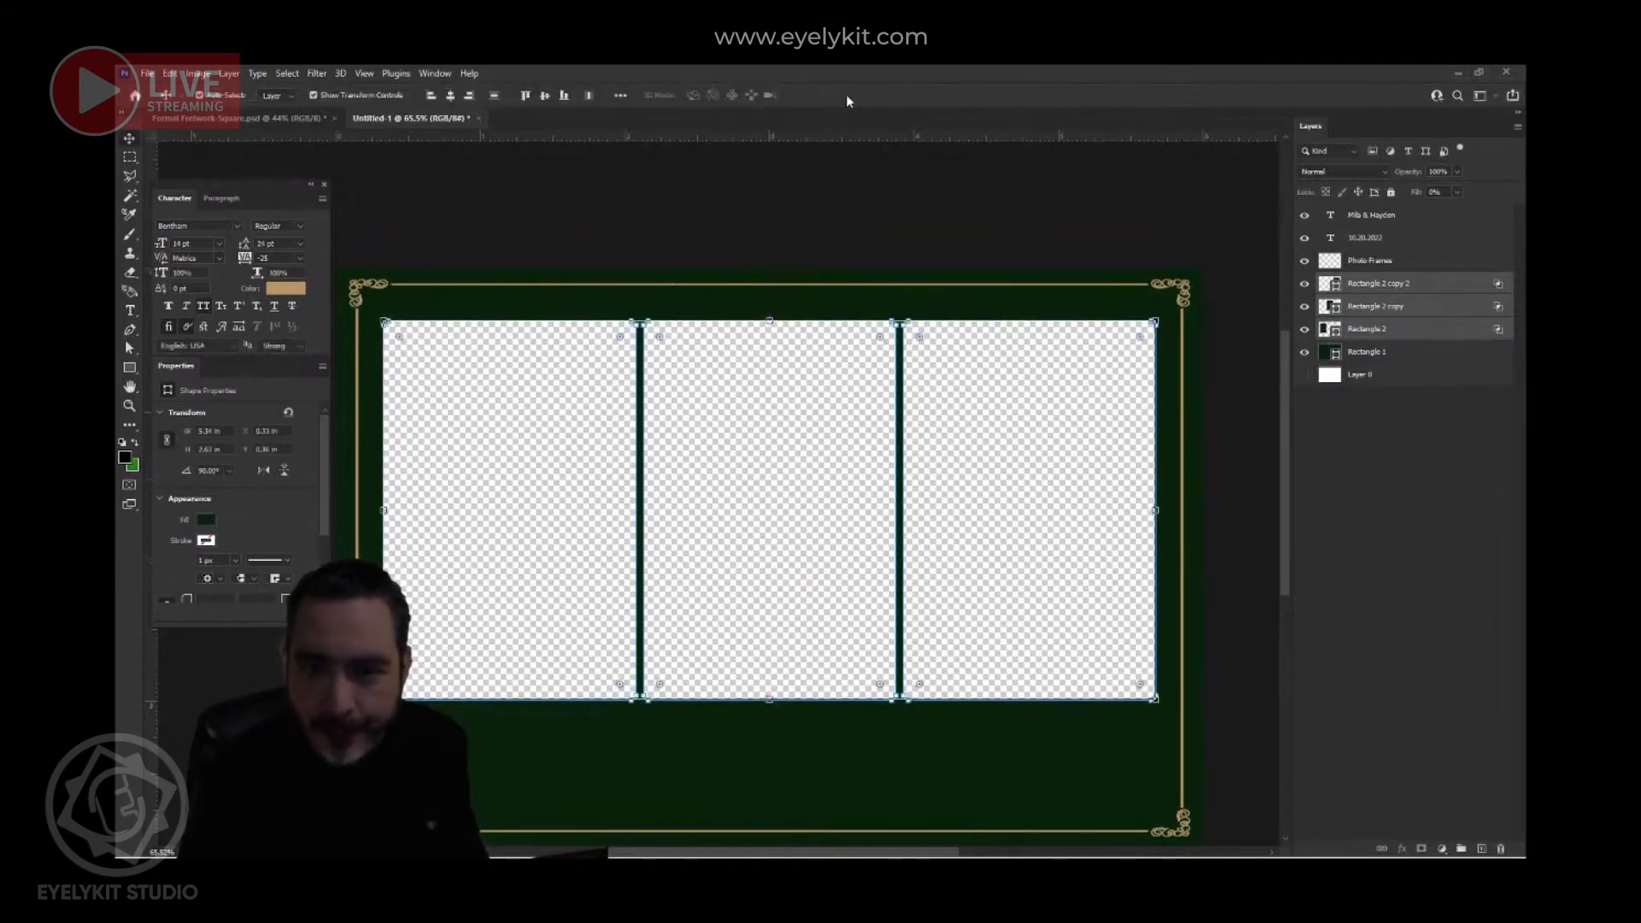
pyautogui.click(835, 203)
# - Copy the collapsed TEXT group from the square template into the center of the untitled 6 x 4 document
pyautogui.click(279, 118)
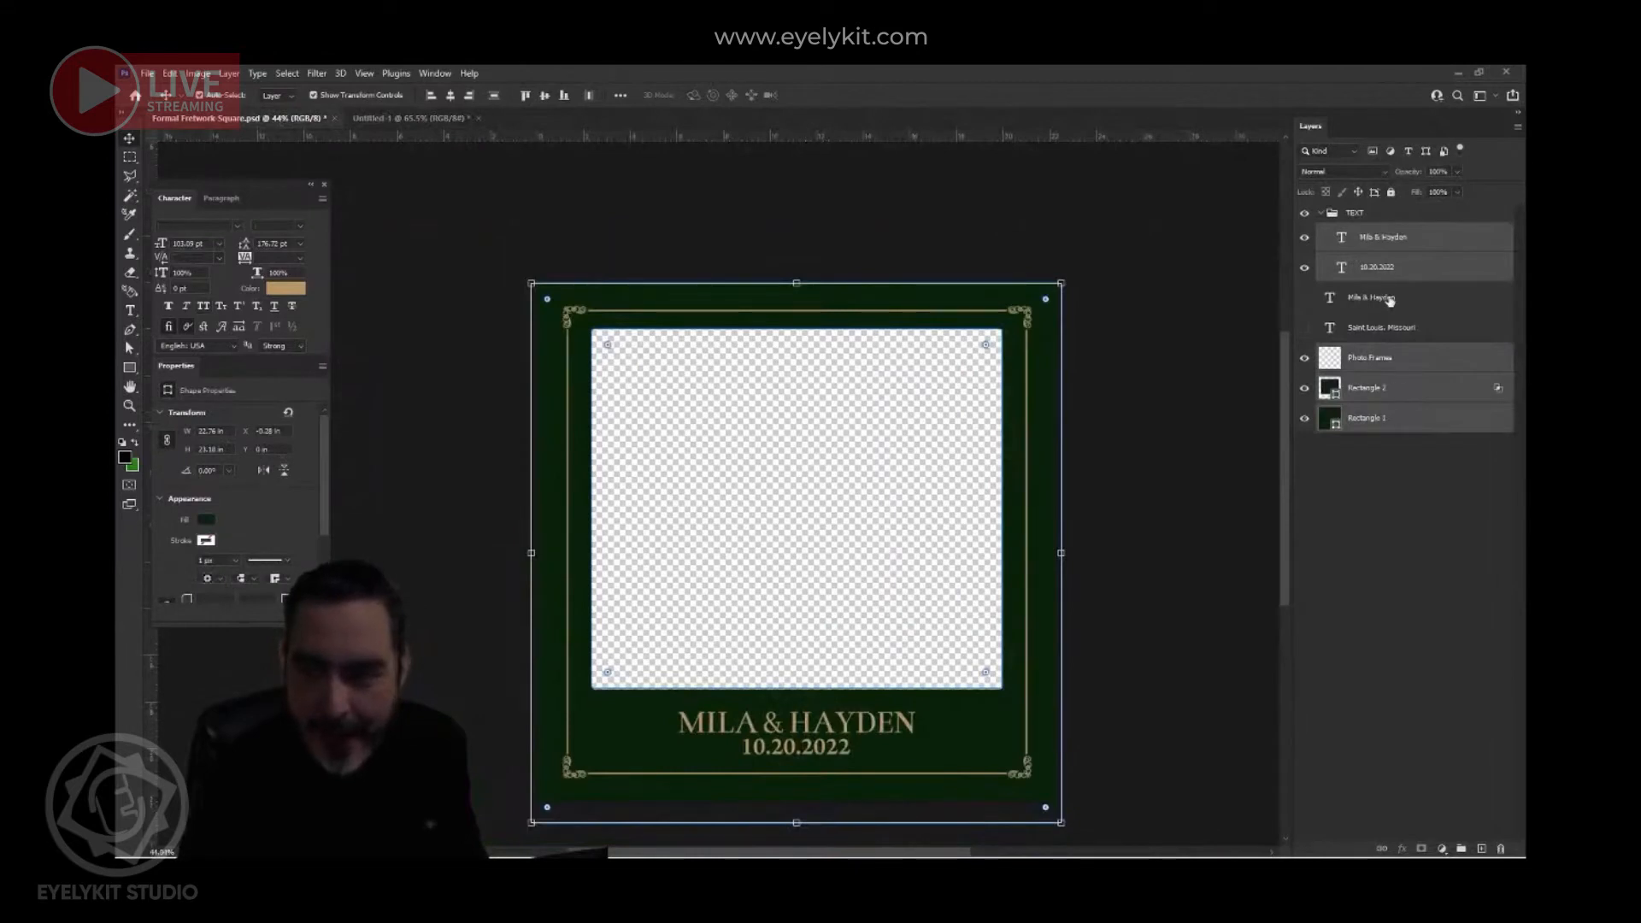
pyautogui.click(1382, 219)
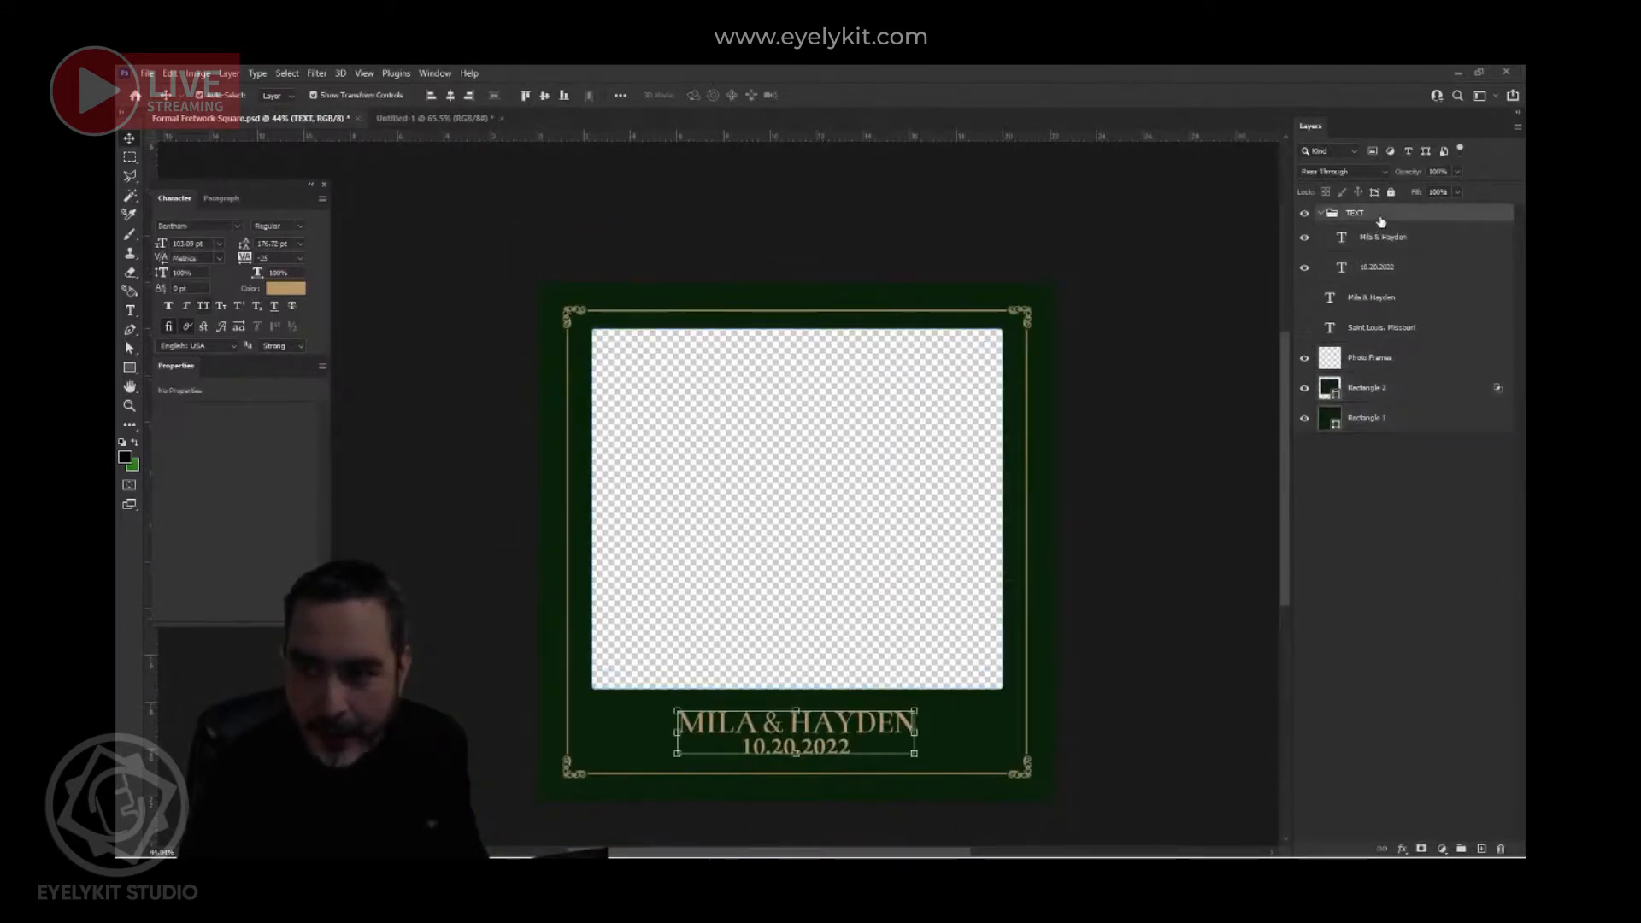
pyautogui.click(1321, 213)
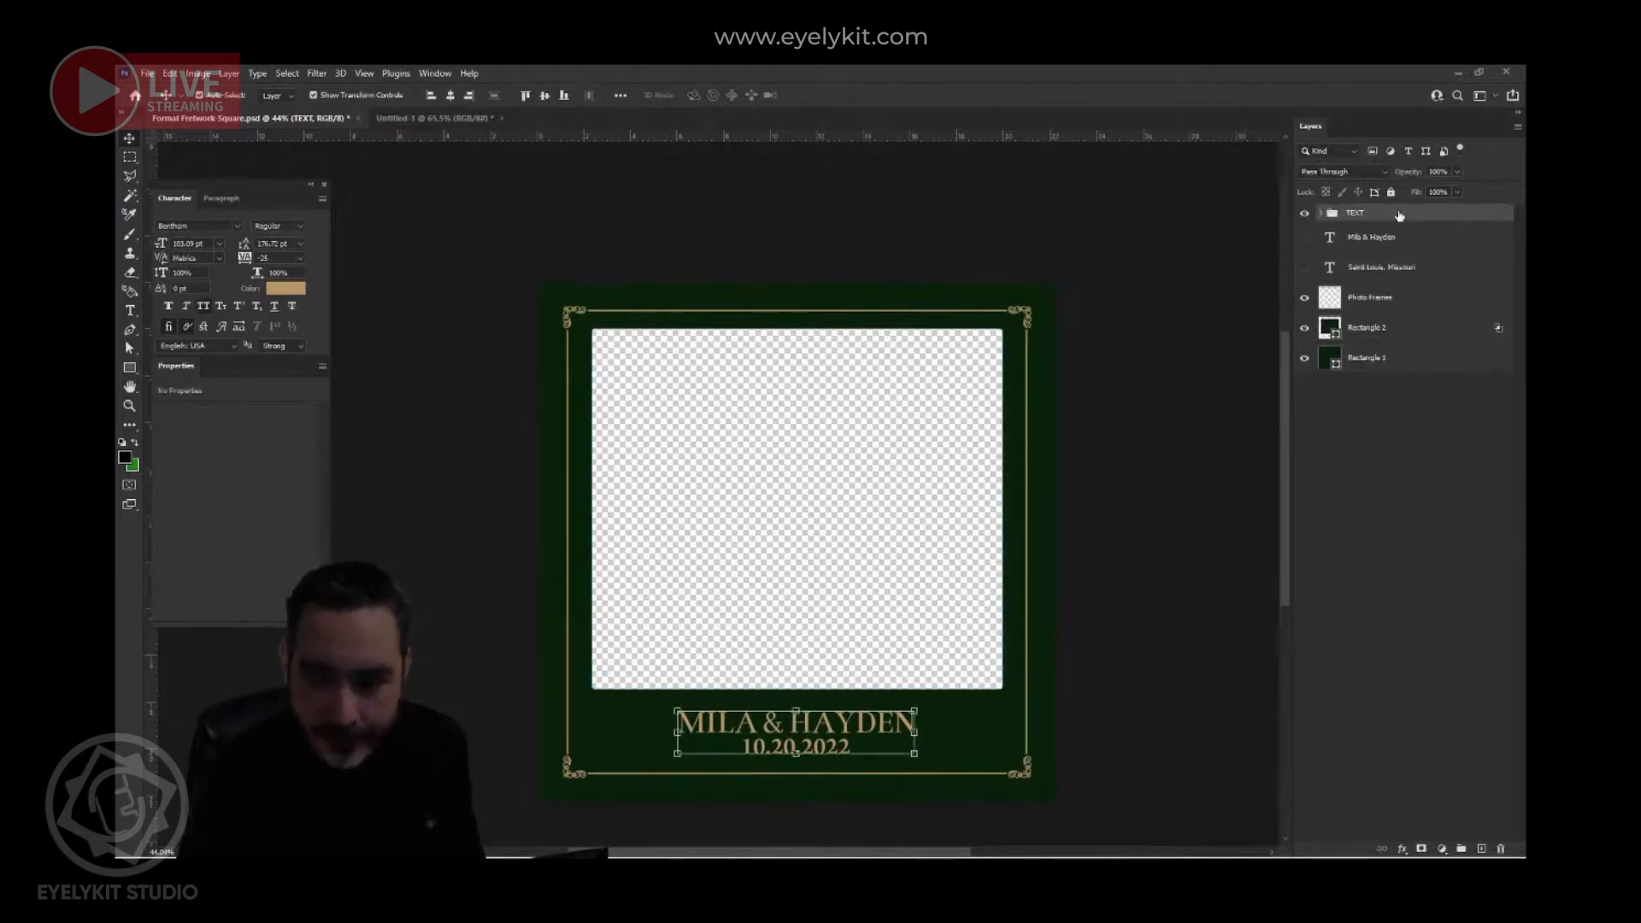
pyautogui.click(448, 119)
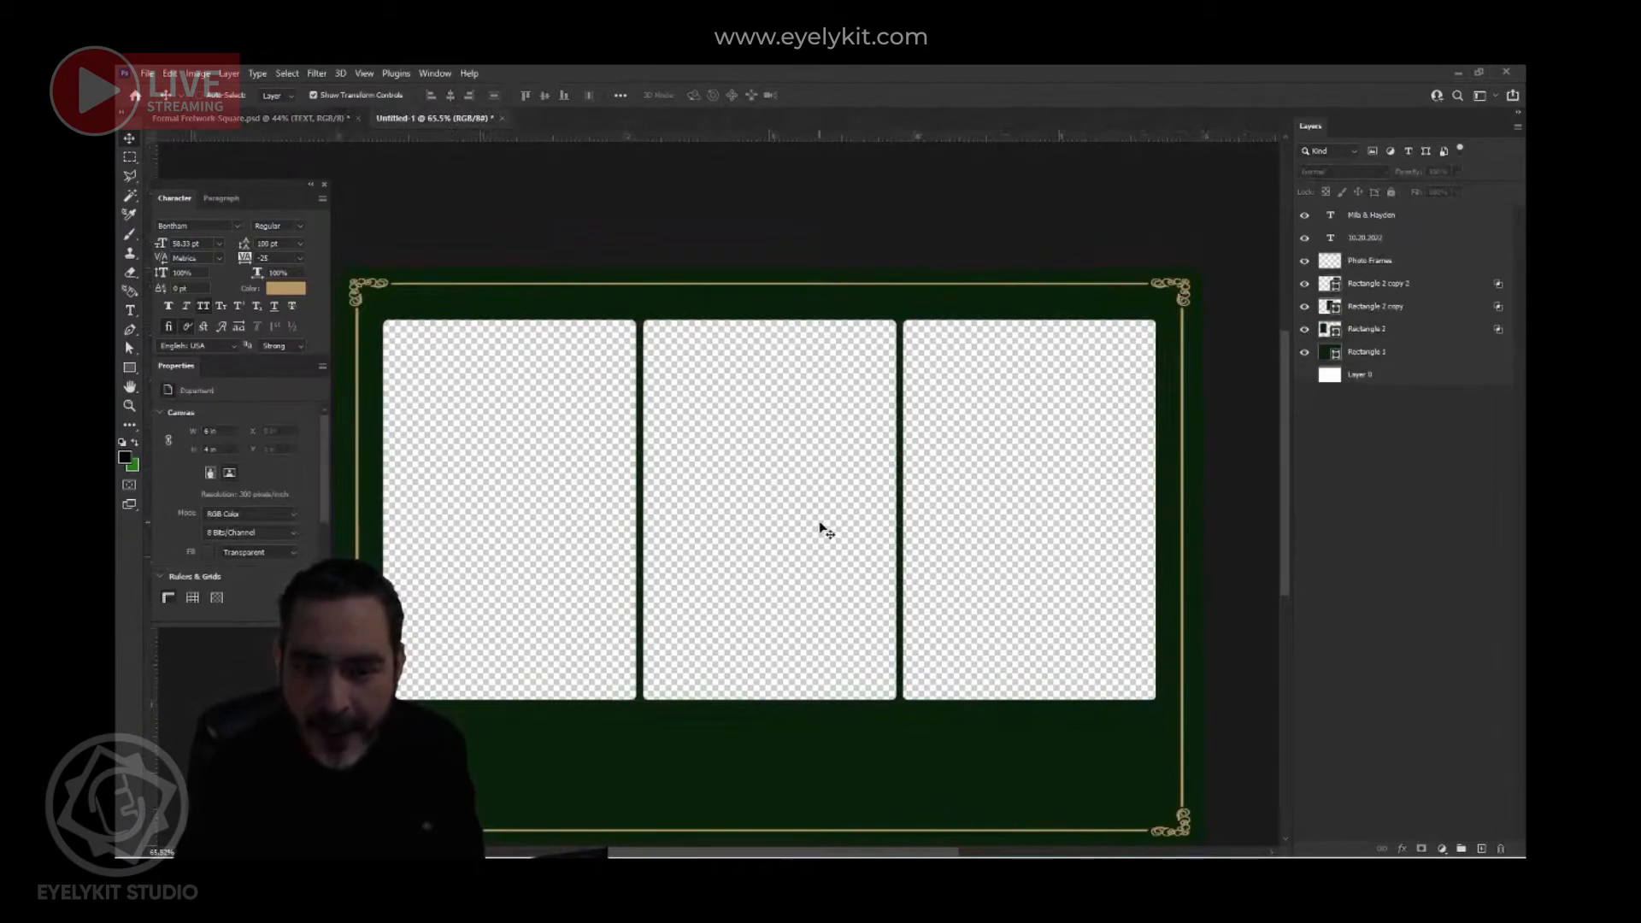
pyautogui.moveTo(819, 528); pyautogui.dragTo(822, 530)
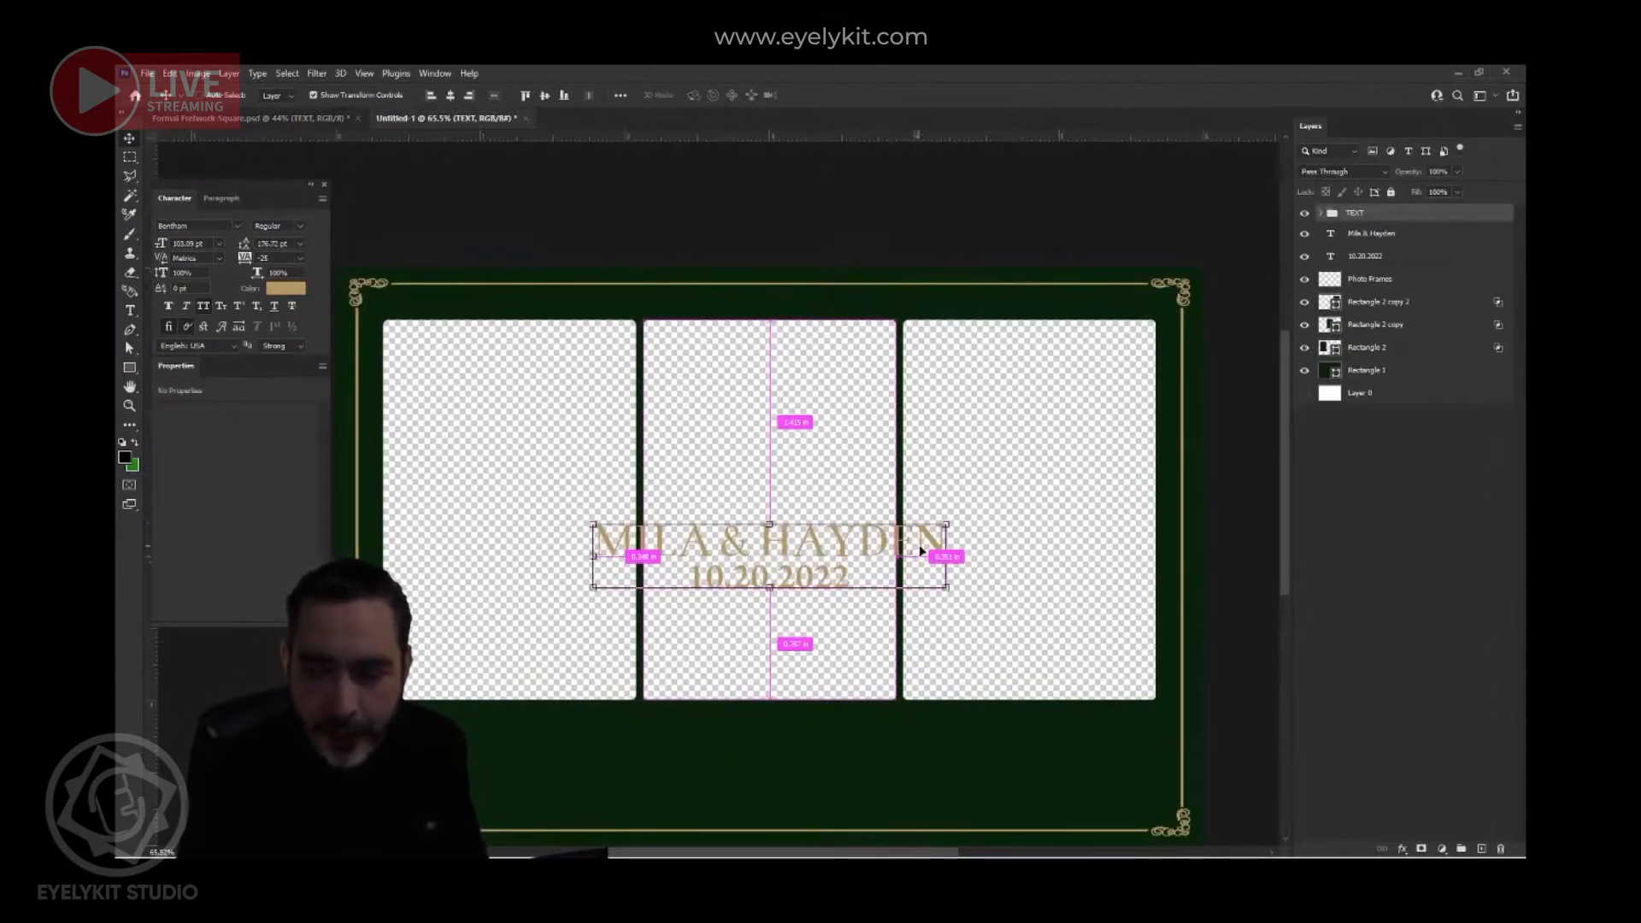
# - Scale the text group down to about 98% and move it to the center of the green space below the three photo openings
pyautogui.click(947, 523)
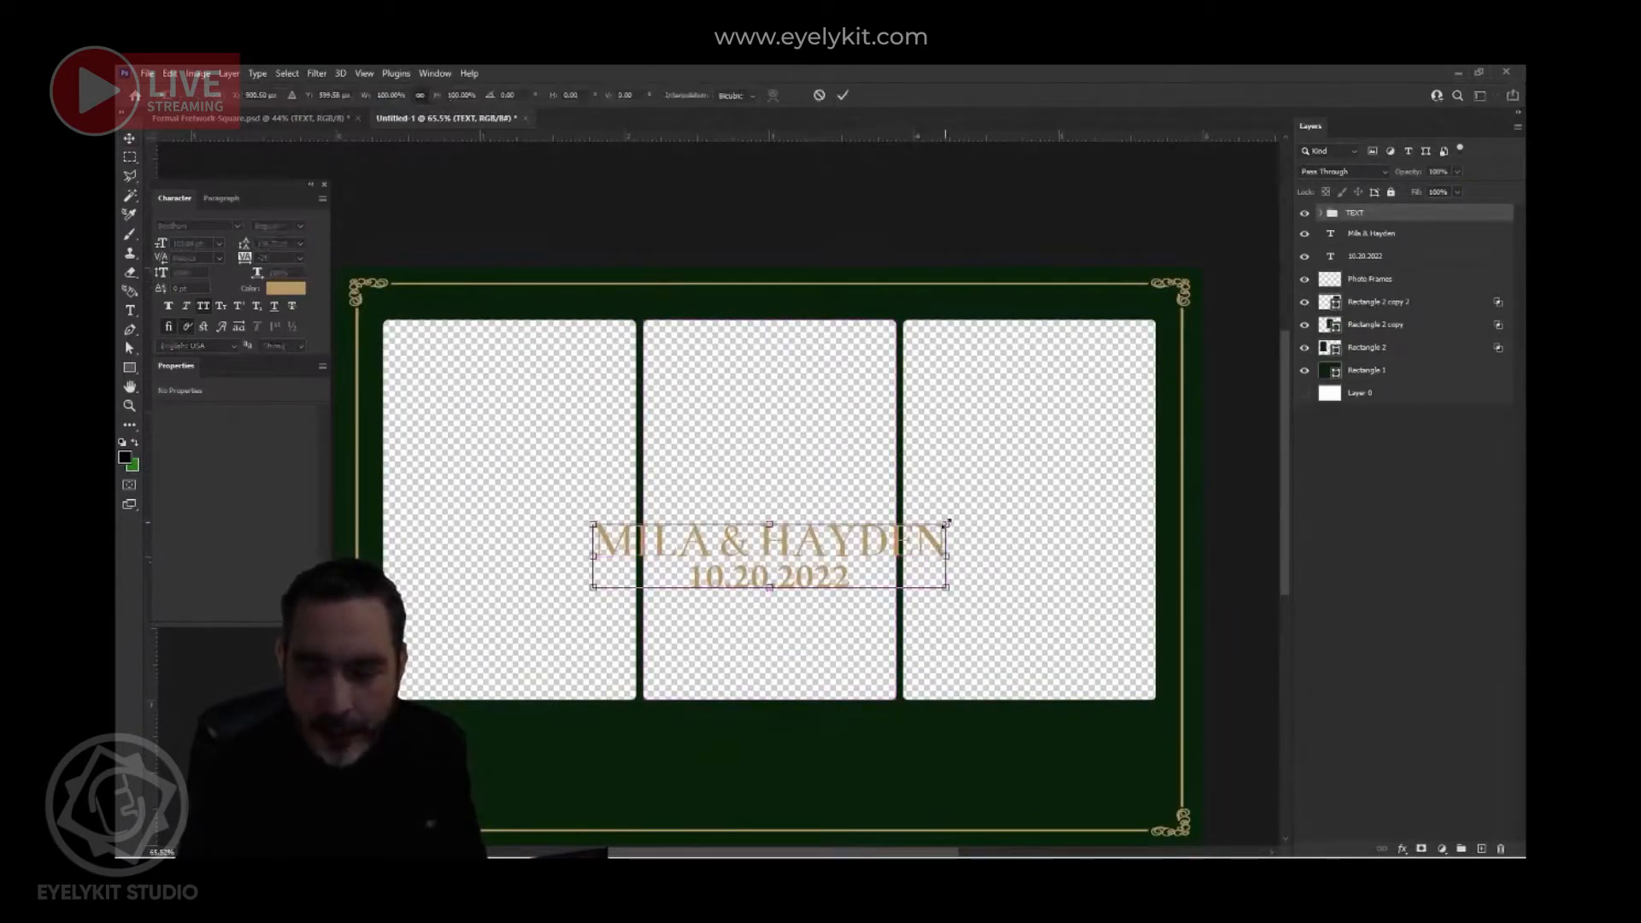
pyautogui.moveTo(947, 524)
pyautogui.mouseDown()
pyautogui.moveTo(908, 521)
pyautogui.moveTo(941, 524)
pyautogui.mouseUp()
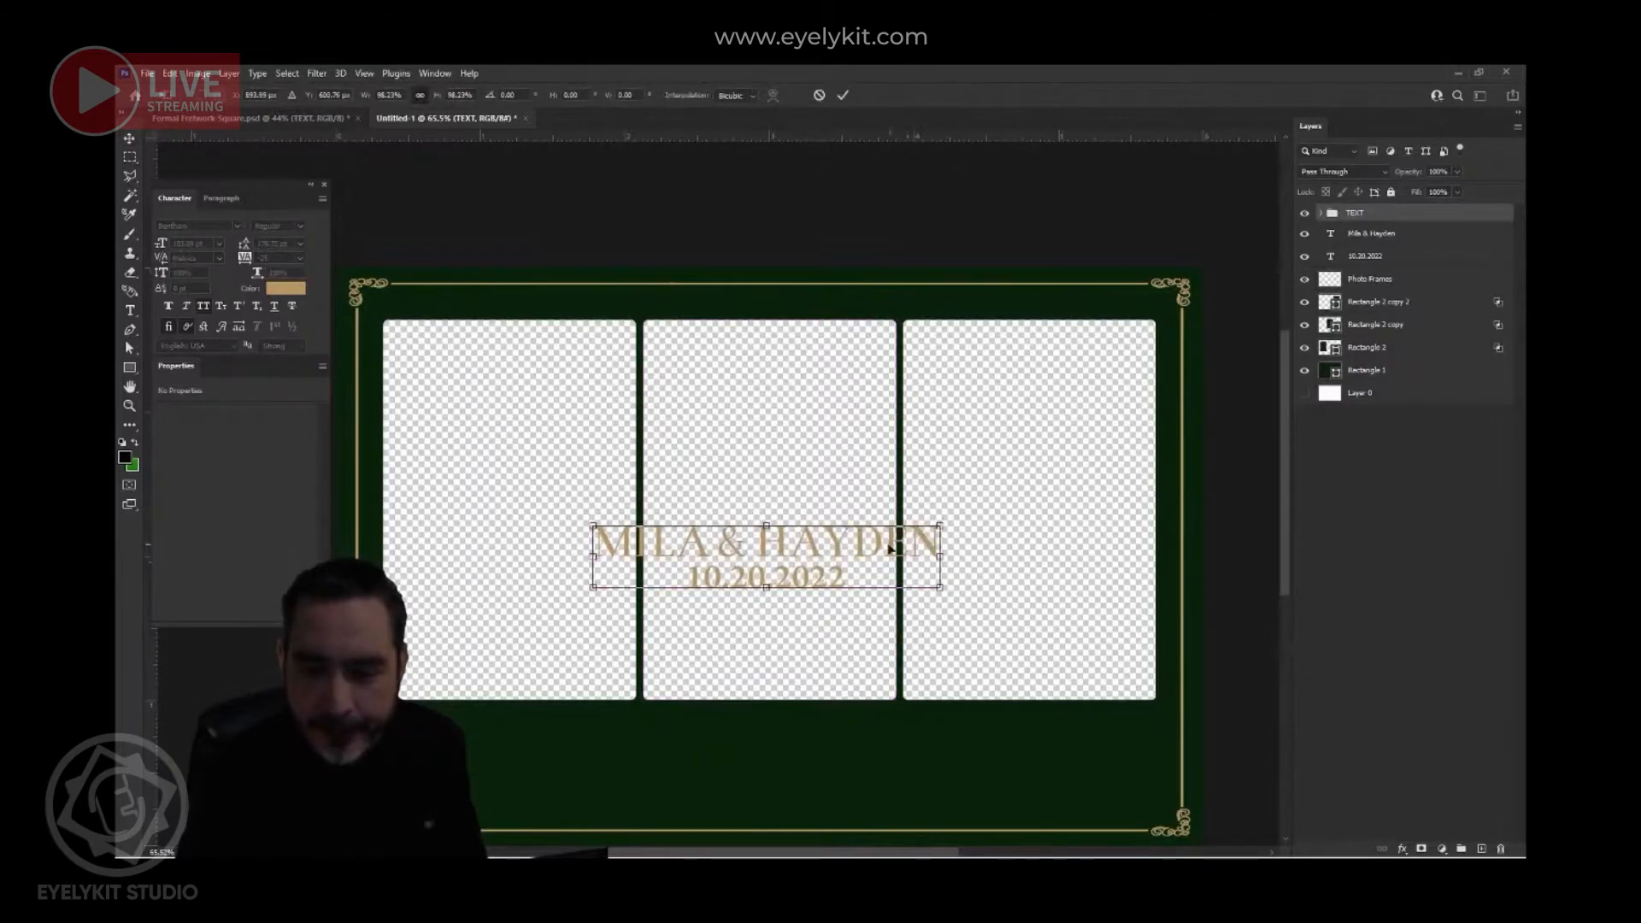
pyautogui.moveTo(882, 583); pyautogui.dragTo(880, 752)
pyautogui.click(799, 182)
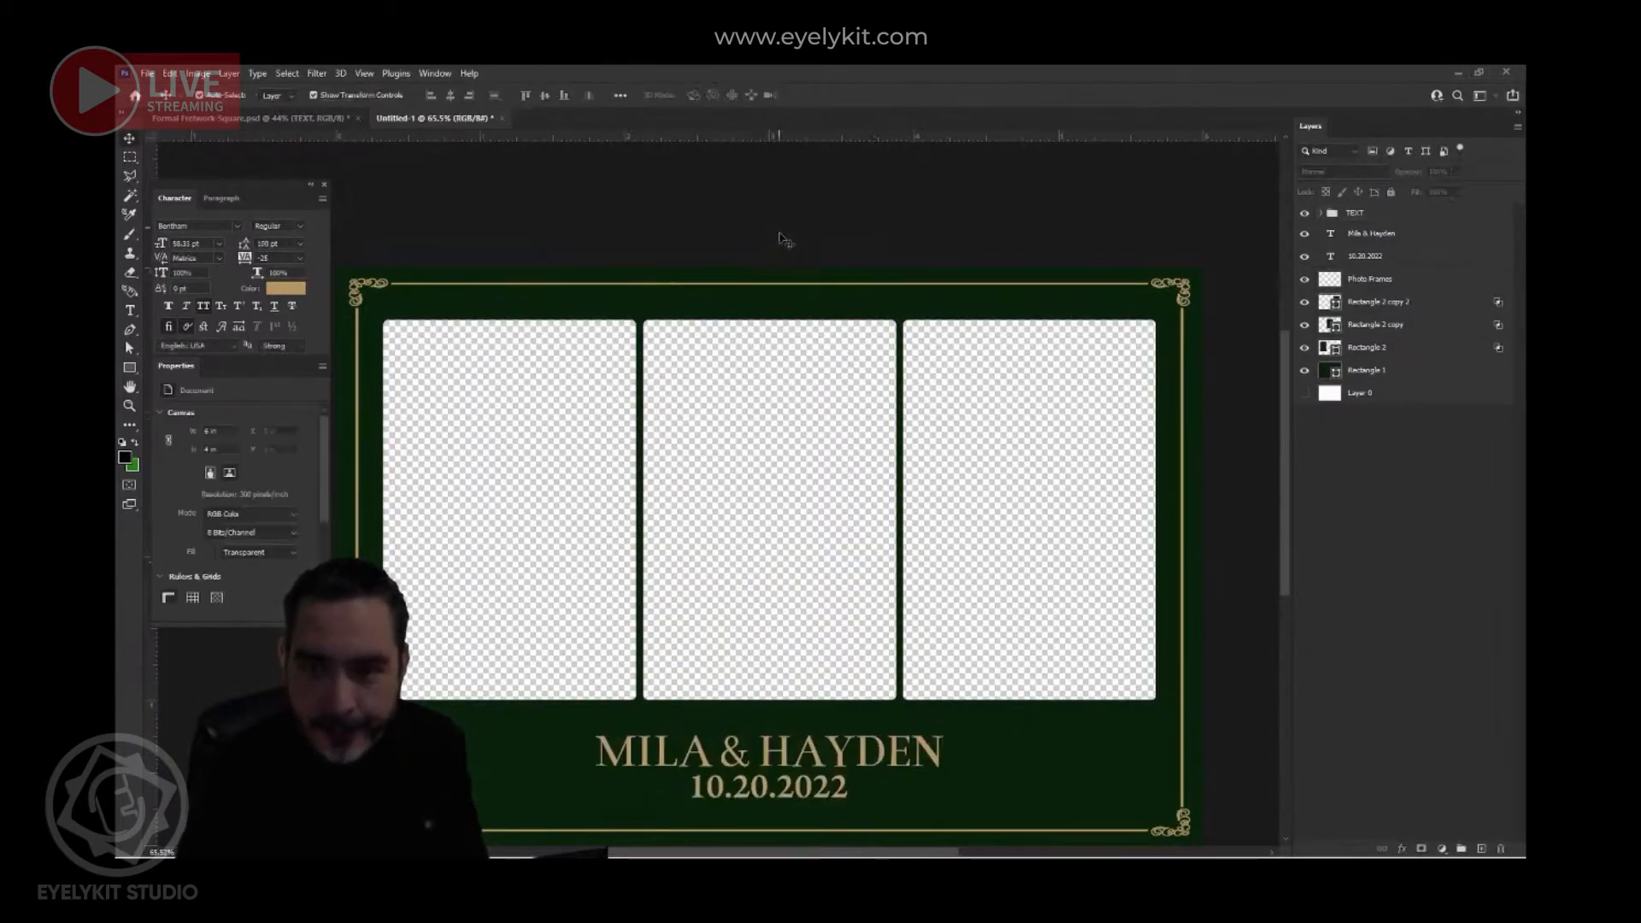
pyautogui.hotkey('ctrl', '-')
pyautogui.hotkey('ctrl', '-')
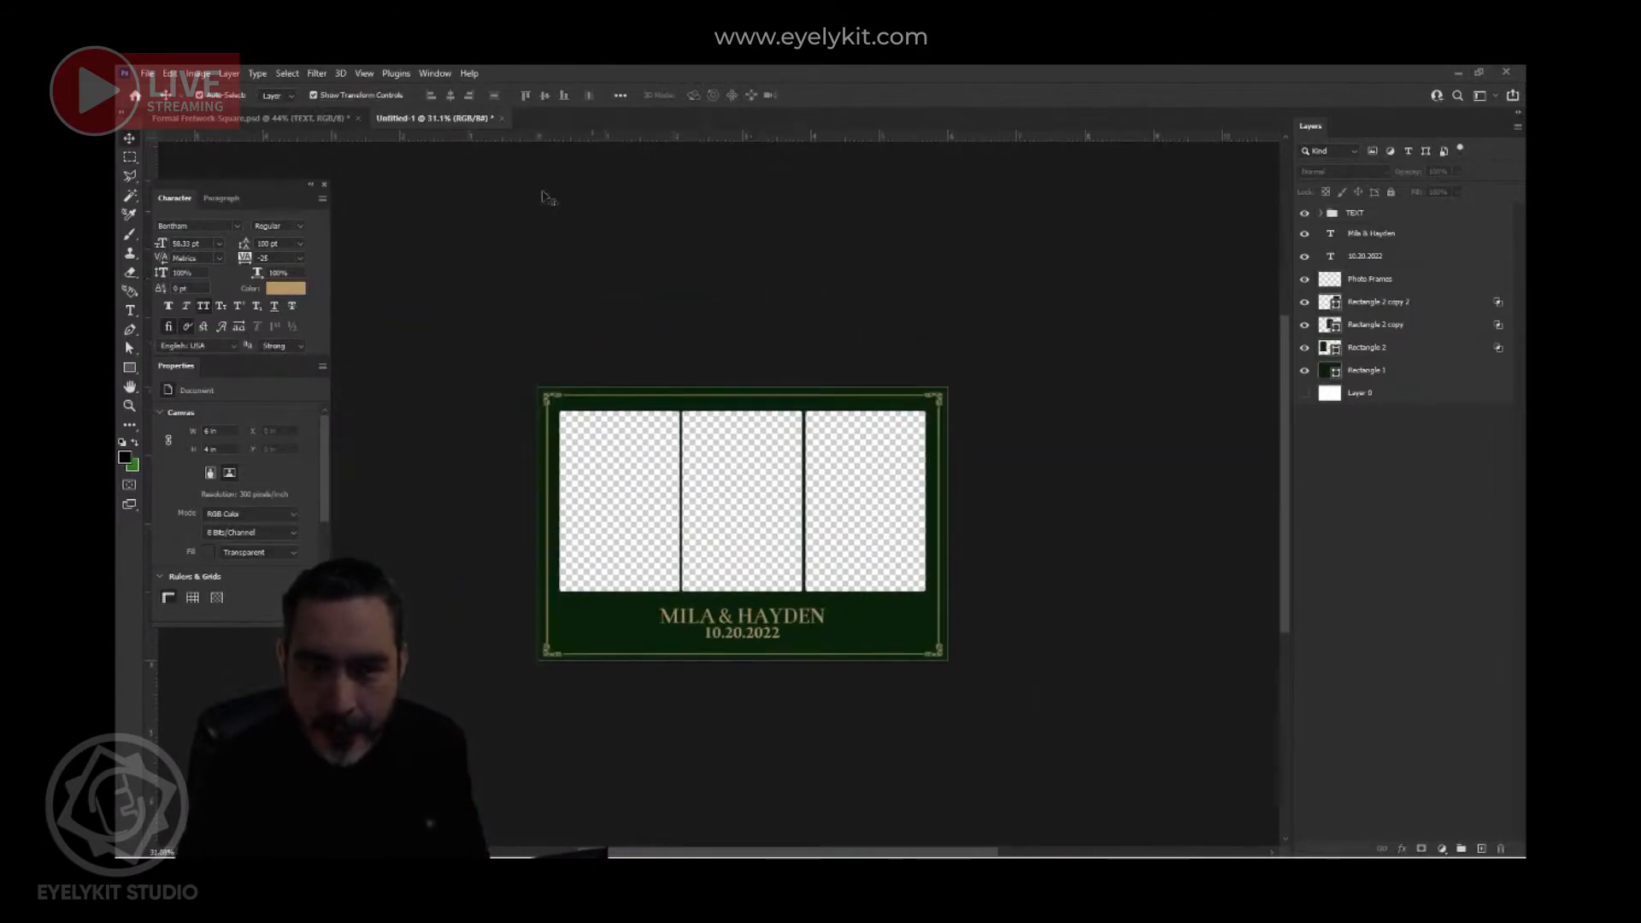
# - Compare the square template with the untitled 6 x 4 layout, minimize Photoshop and close the Formal Fretwork-Square folder
pyautogui.click(328, 118)
pyautogui.click(419, 119)
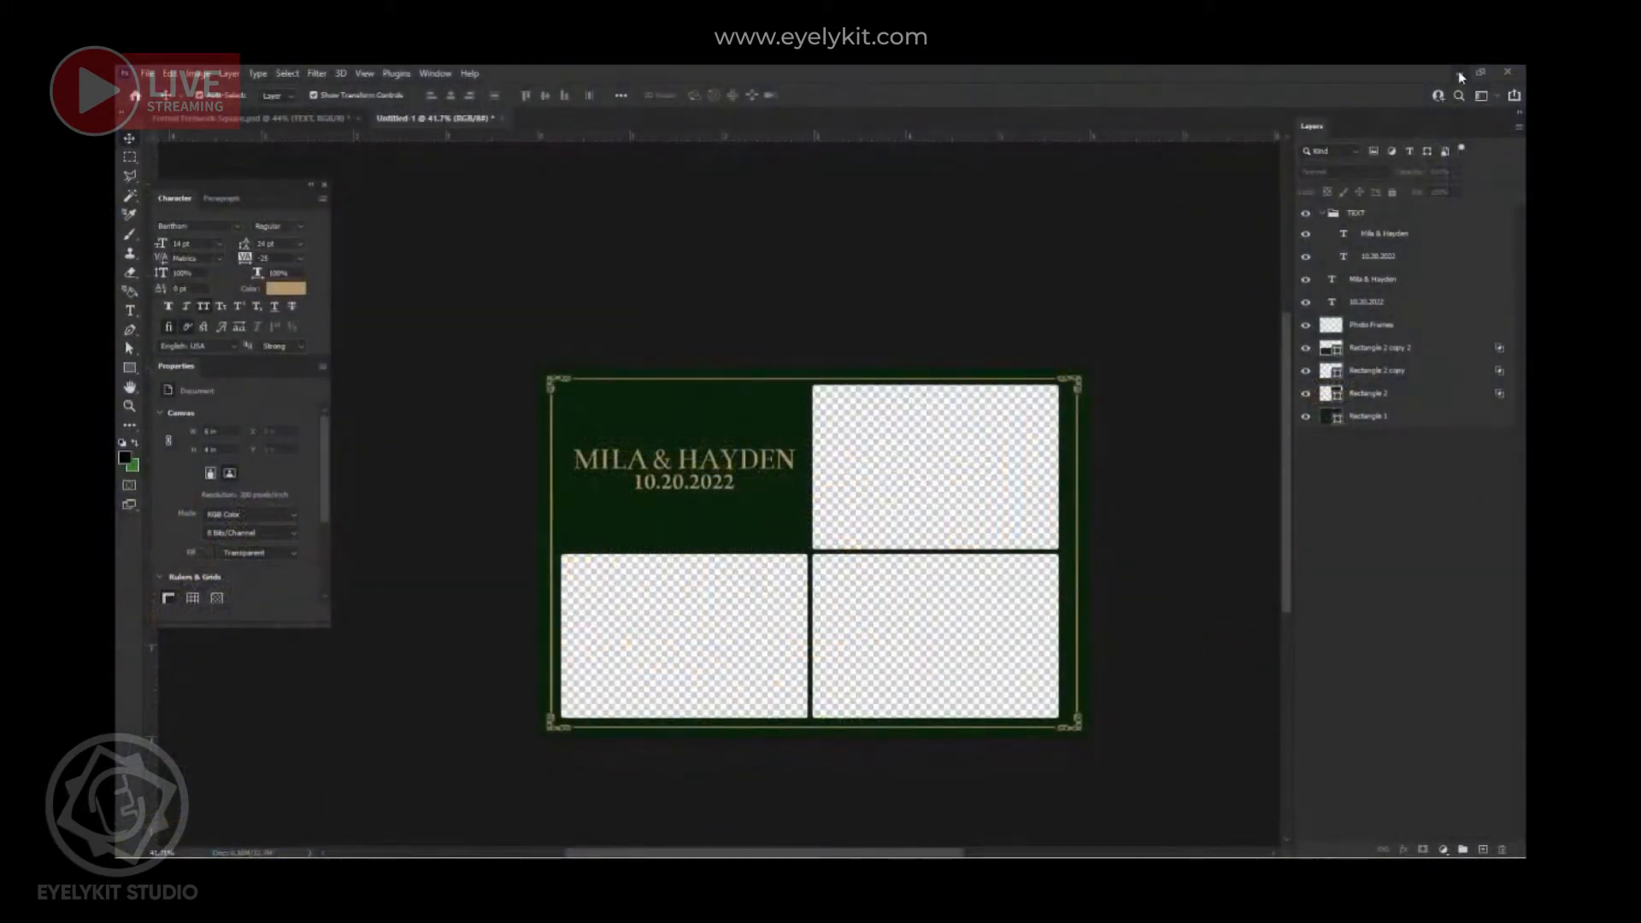
pyautogui.click(1459, 71)
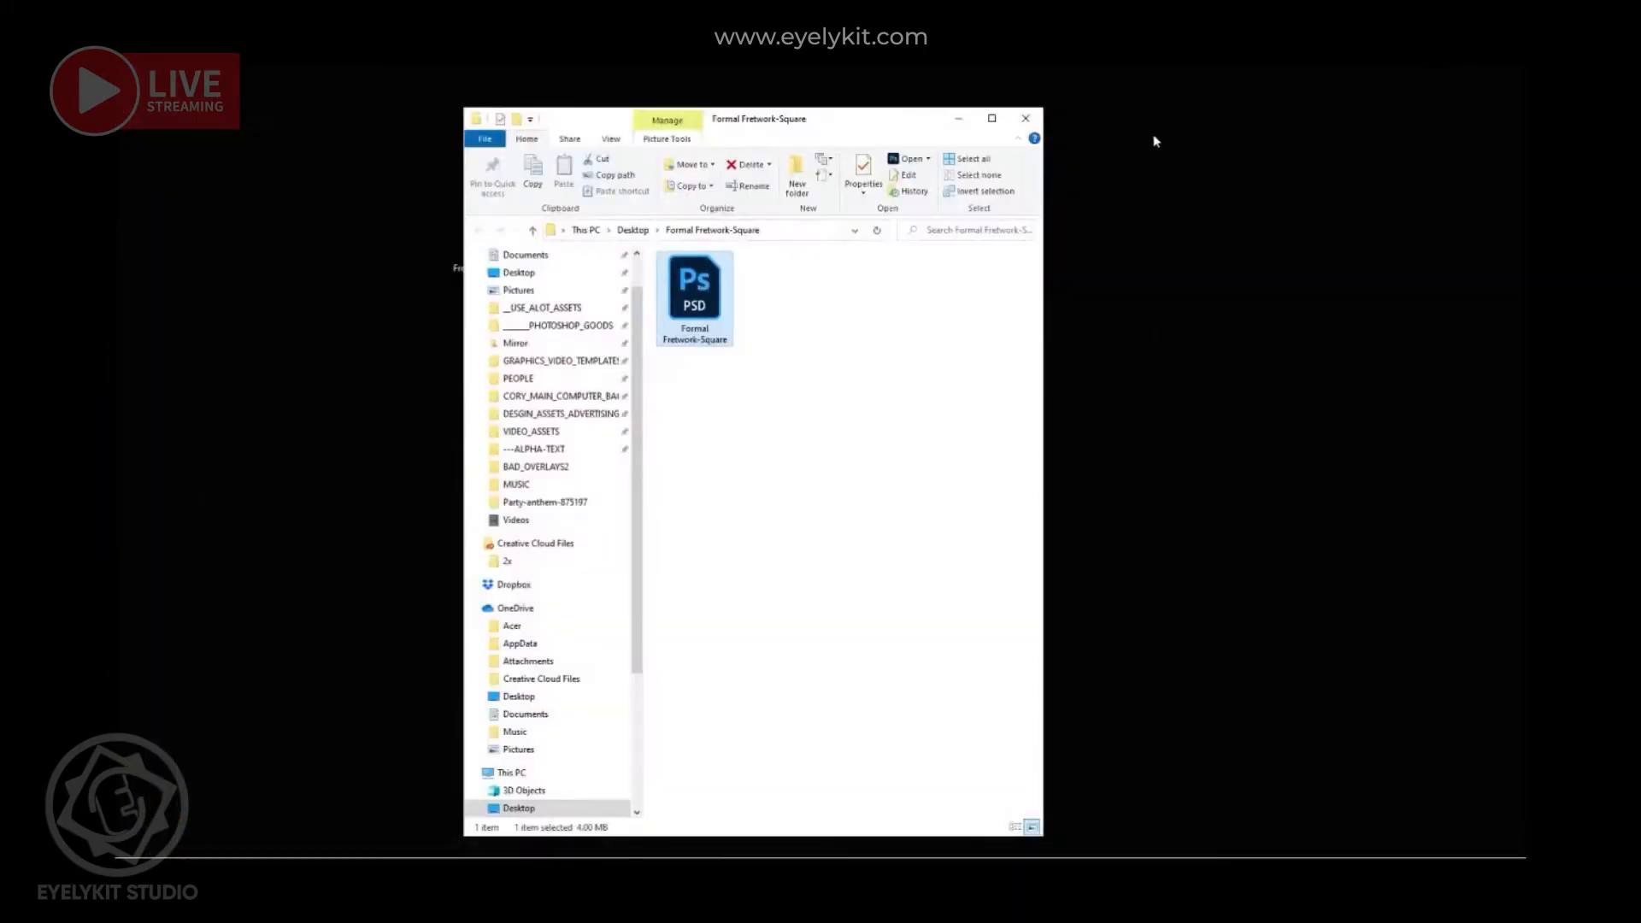
pyautogui.click(1028, 123)
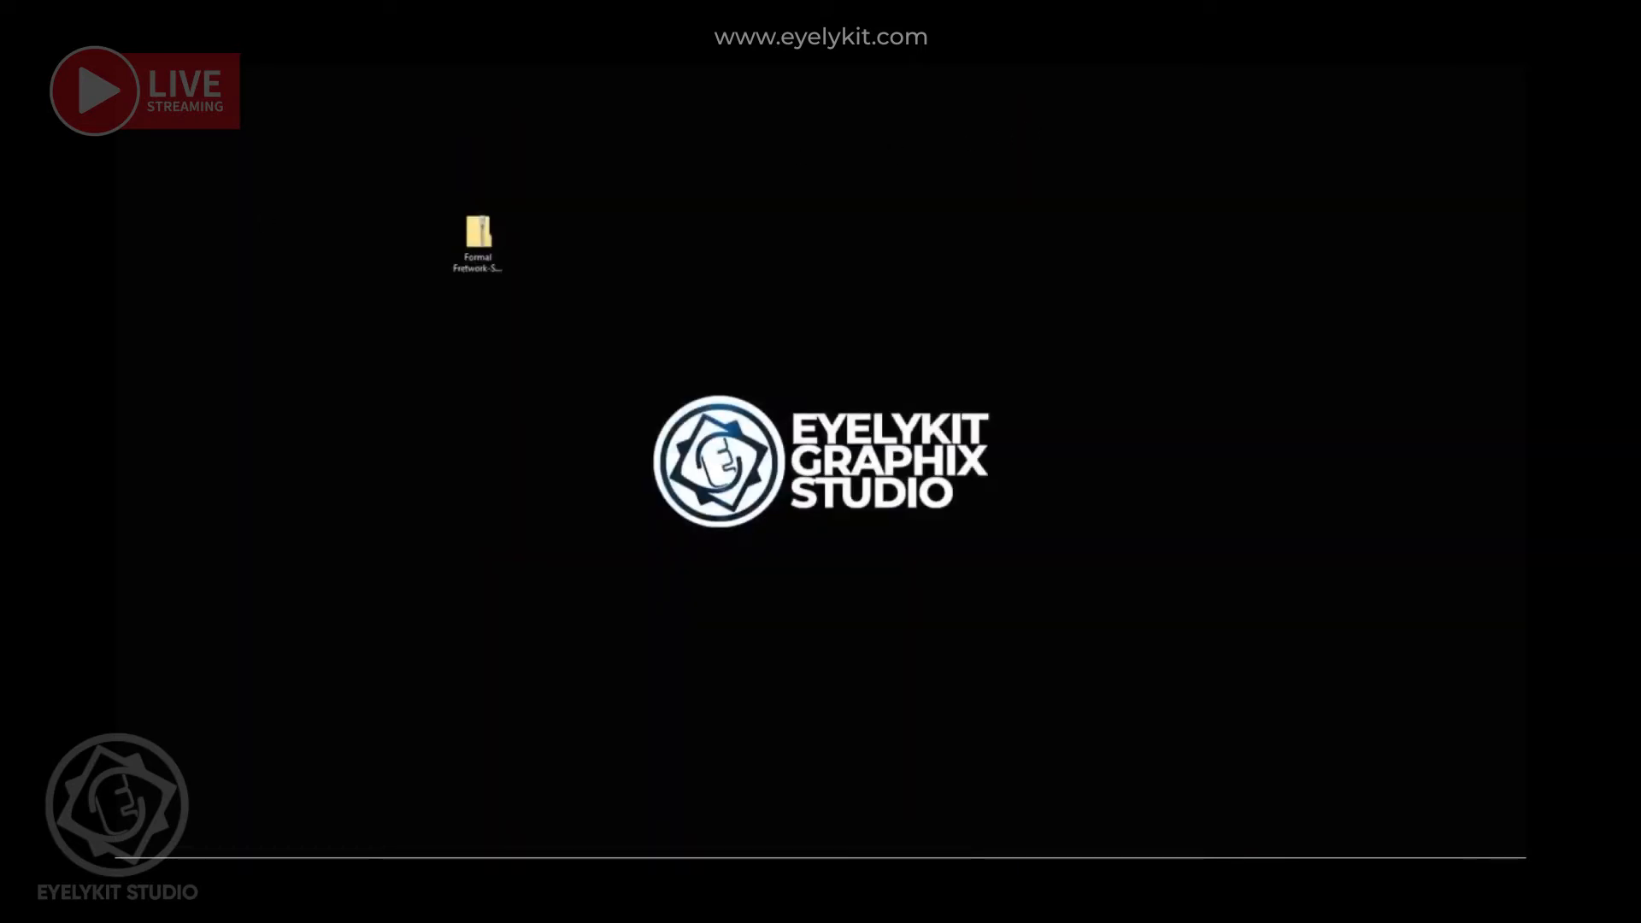
# - Move the Pure-Eucalyptus PF zip file onto the clear desktop area and extract it to the suggested folder
pyautogui.moveTo(390, 405); pyautogui.dragTo(650, 316)
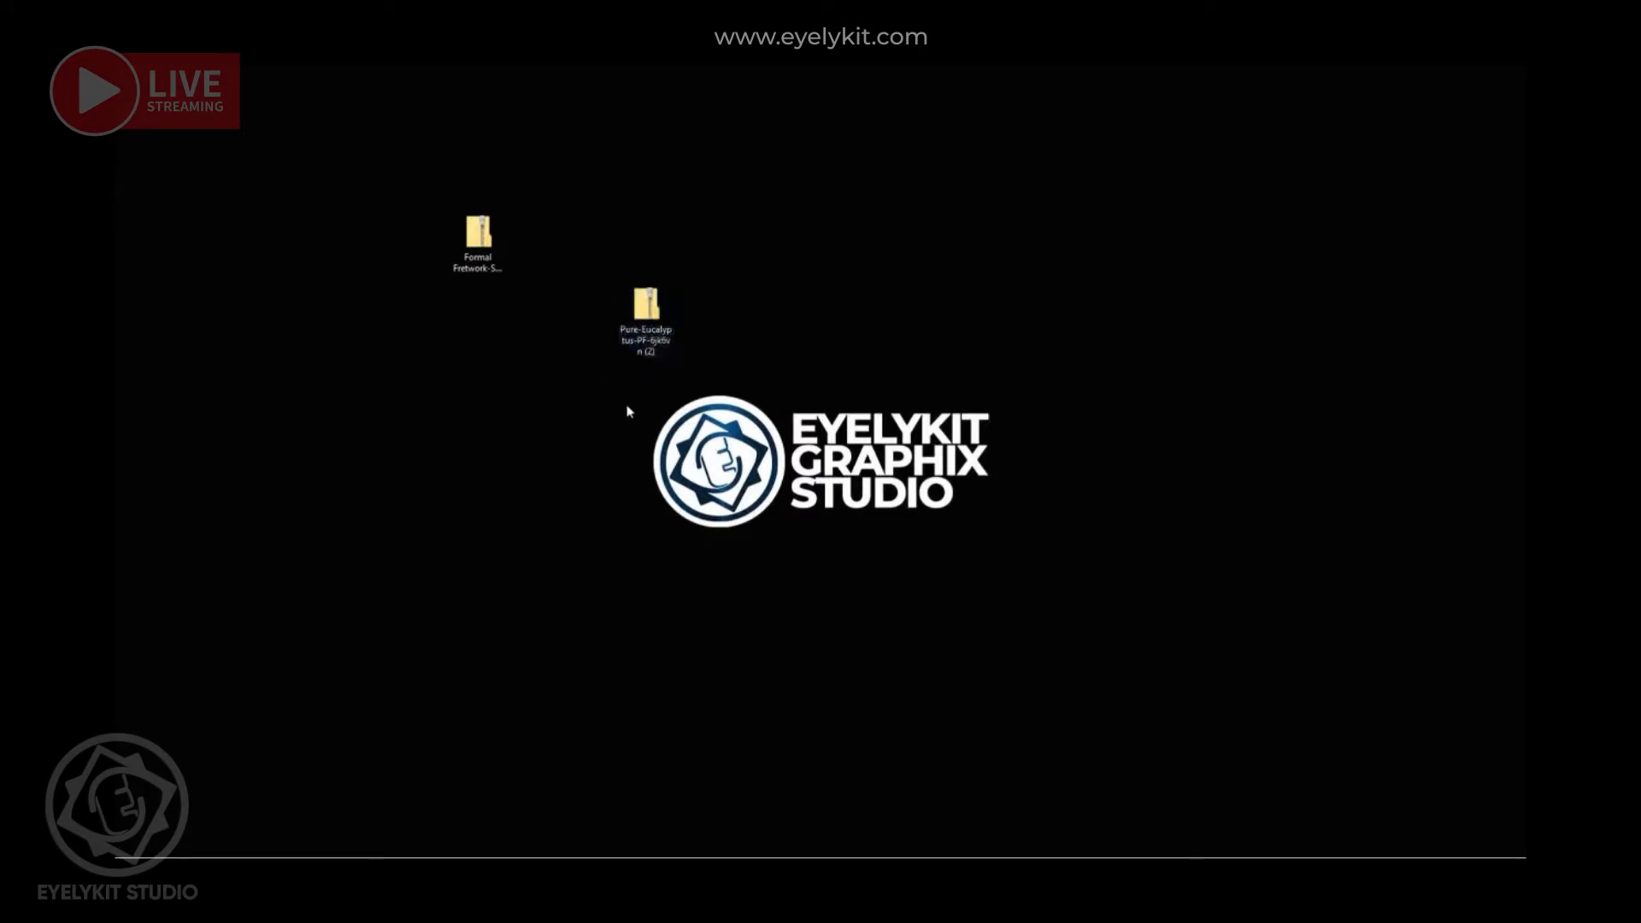
pyautogui.rightClick(650, 308)
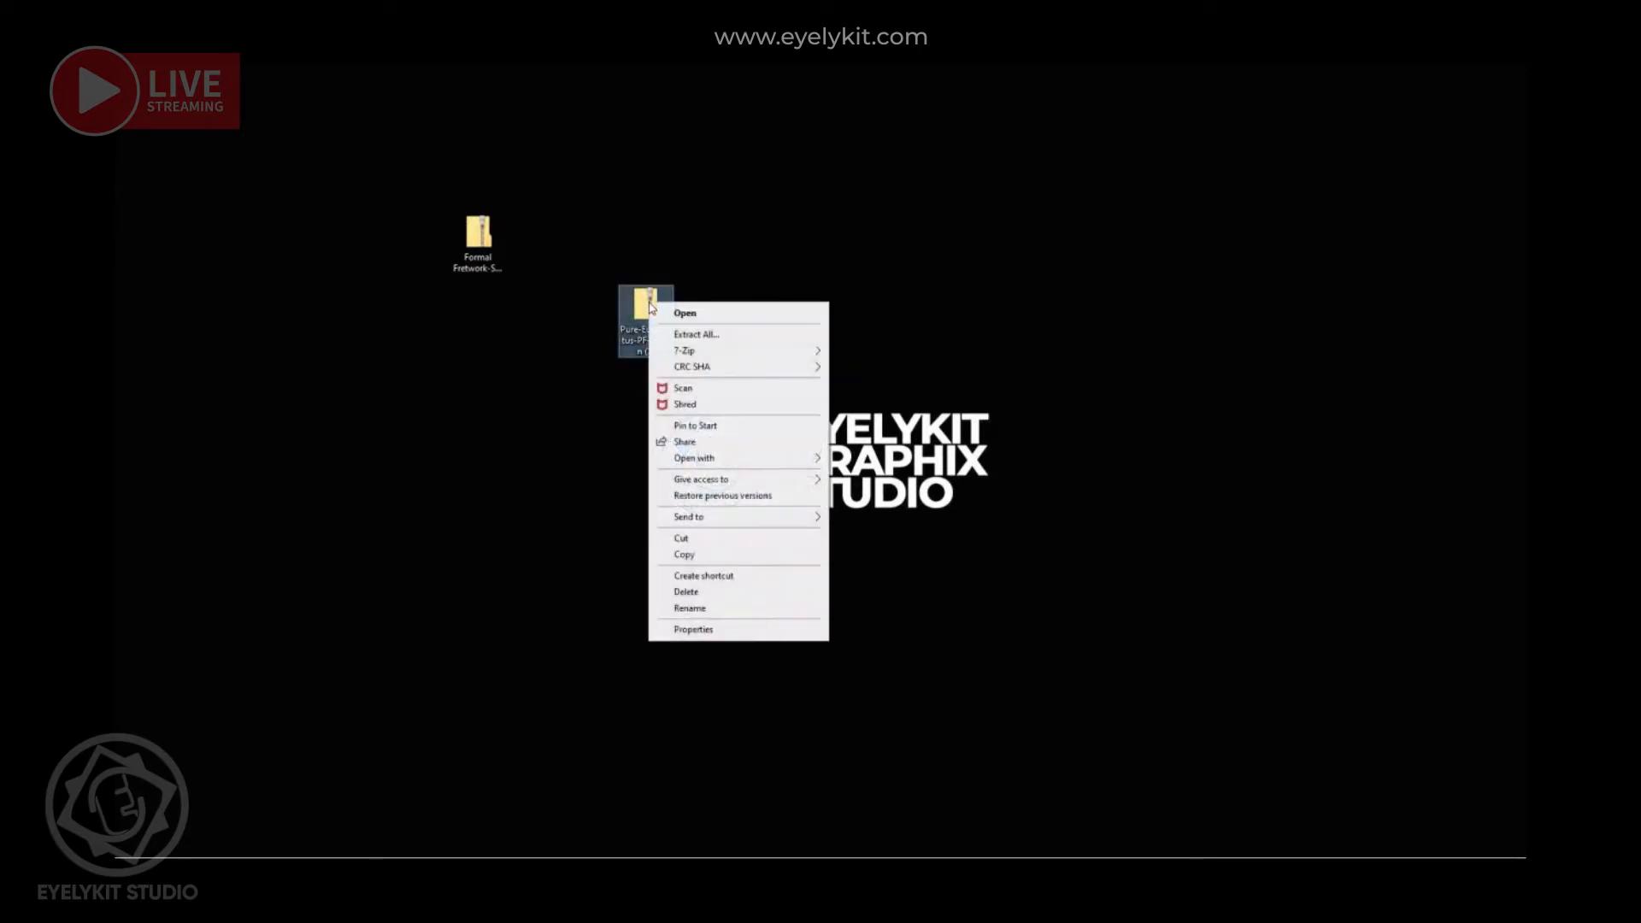
pyautogui.click(703, 335)
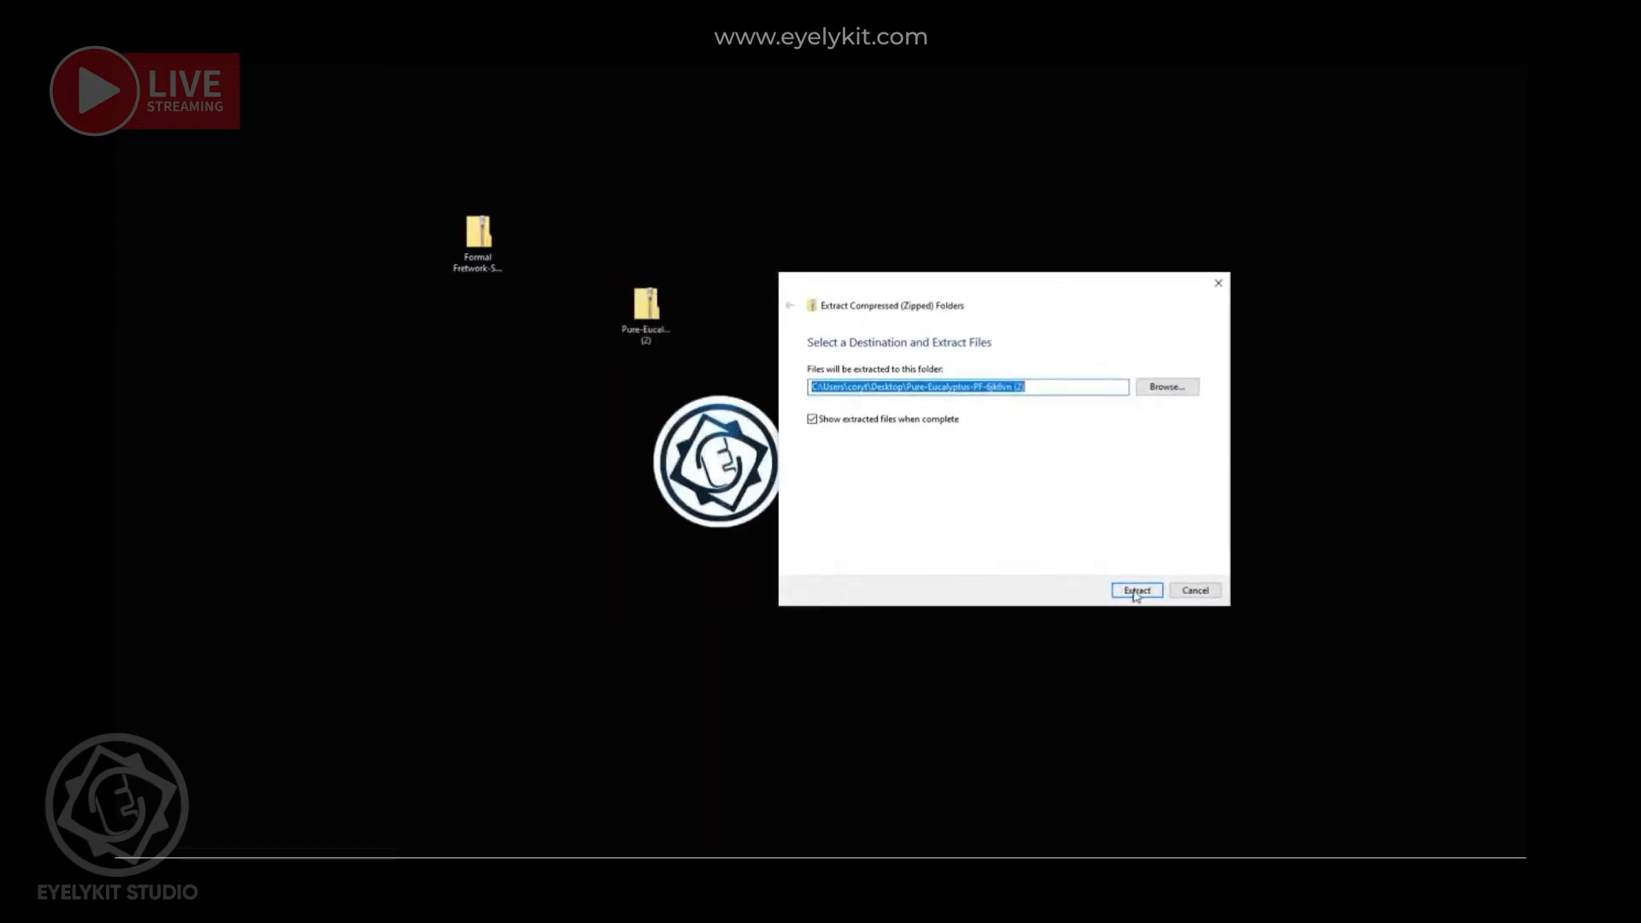
pyautogui.click(1136, 591)
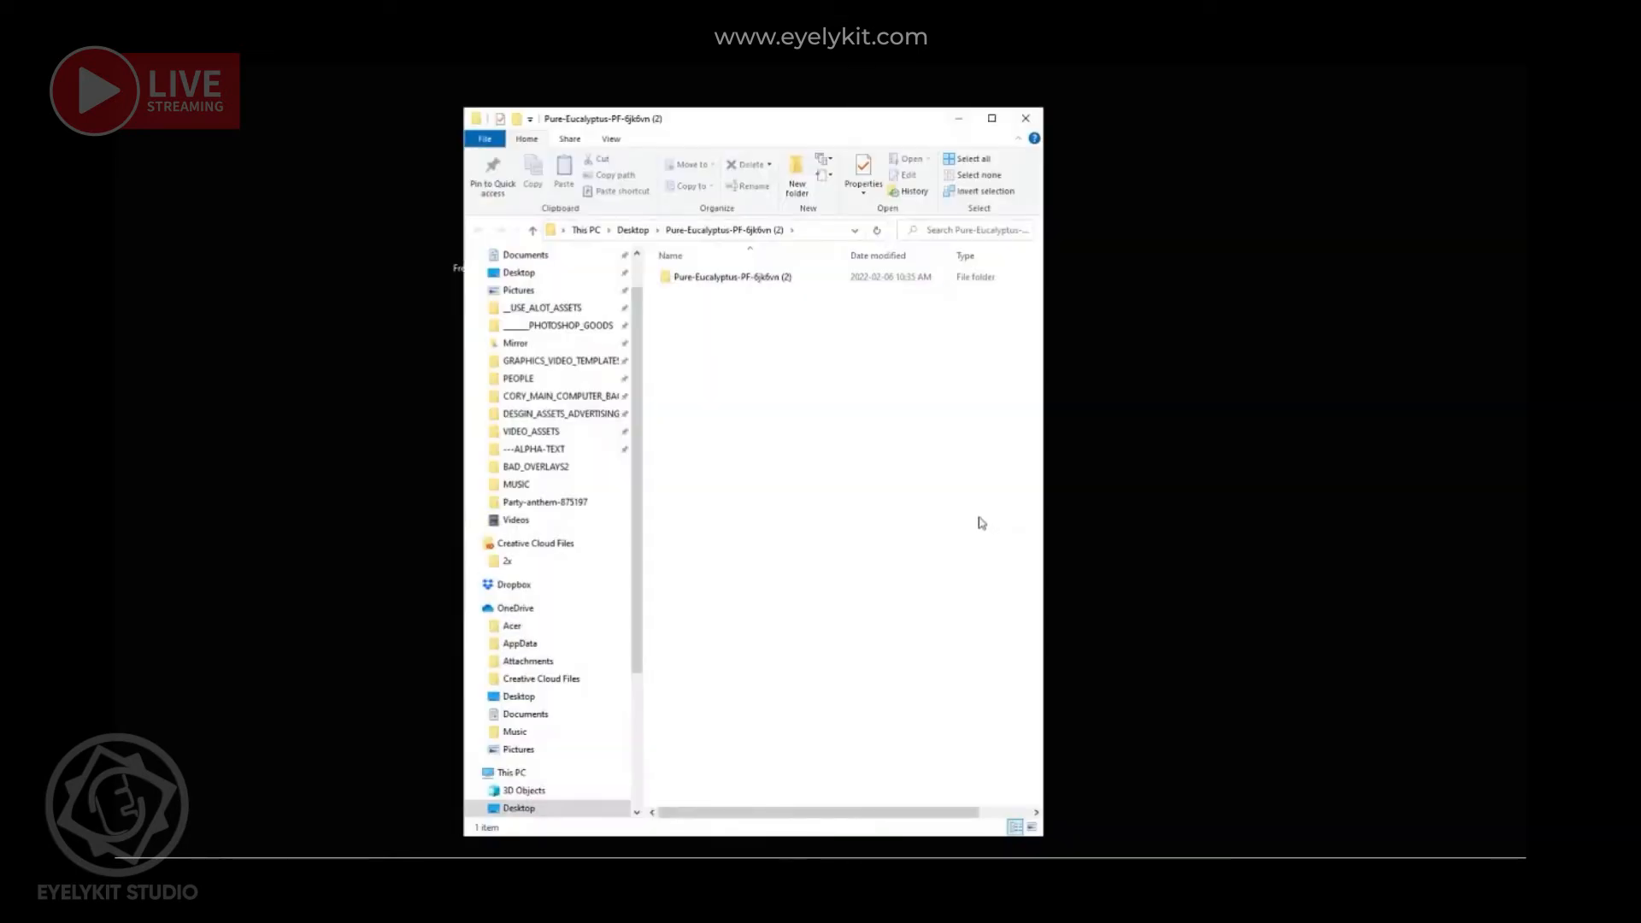
# - Browse the extracted Pure-Eucalyptus folder, check its __MACOSX subfolder and open the Pure Eucalyptus PF subfolder
pyautogui.doubleClick(715, 281)
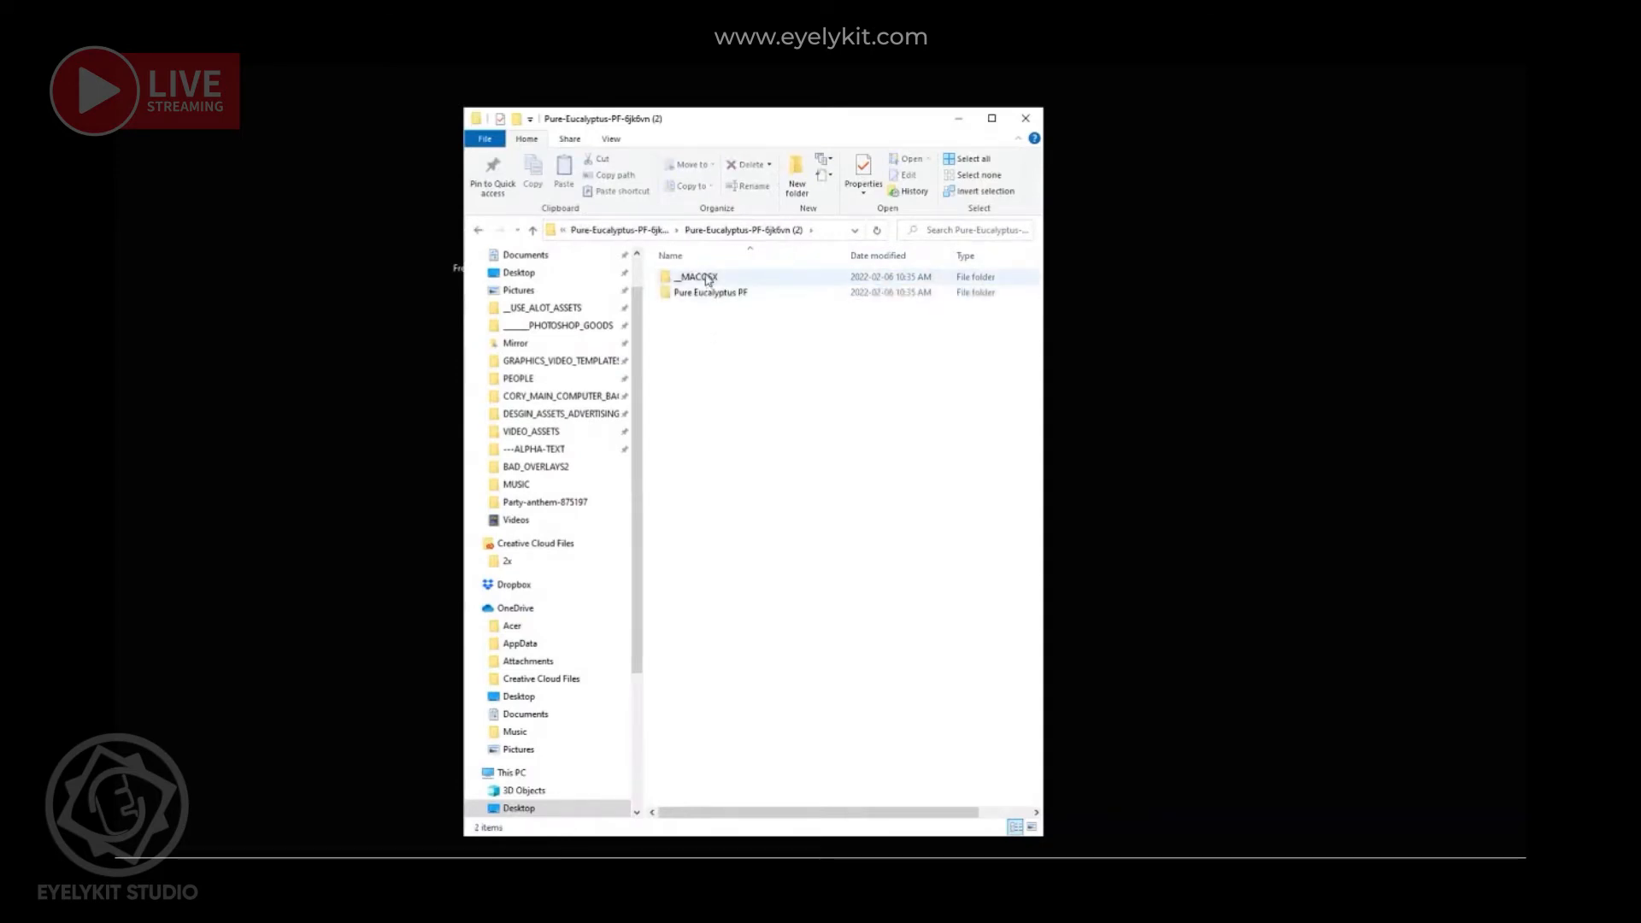
pyautogui.doubleClick(703, 282)
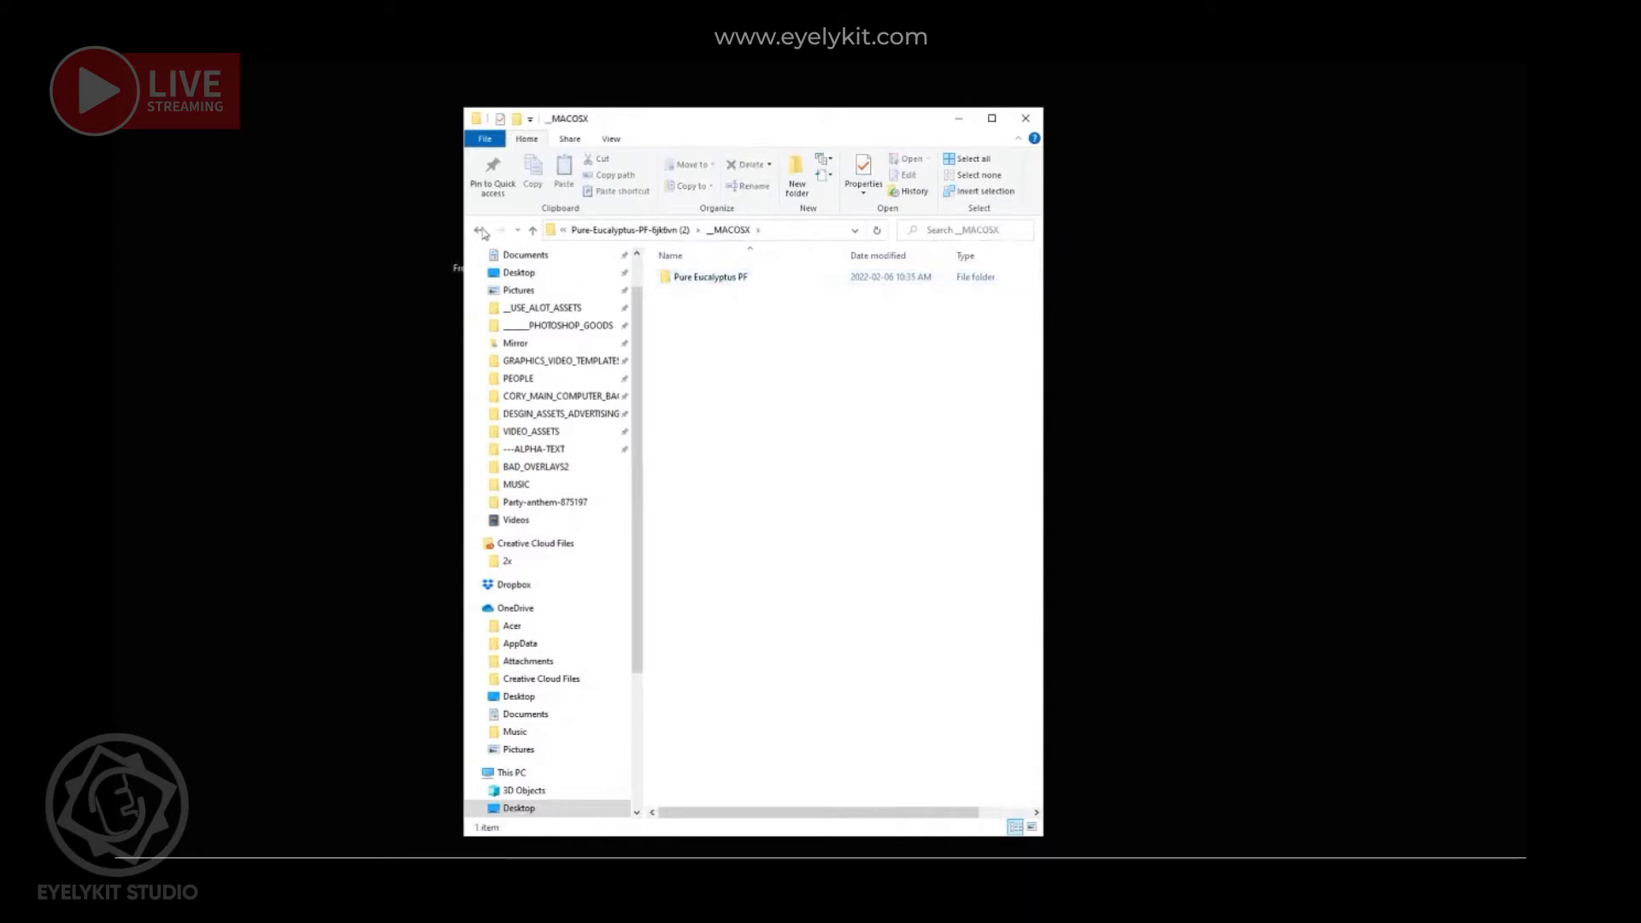
pyautogui.click(479, 232)
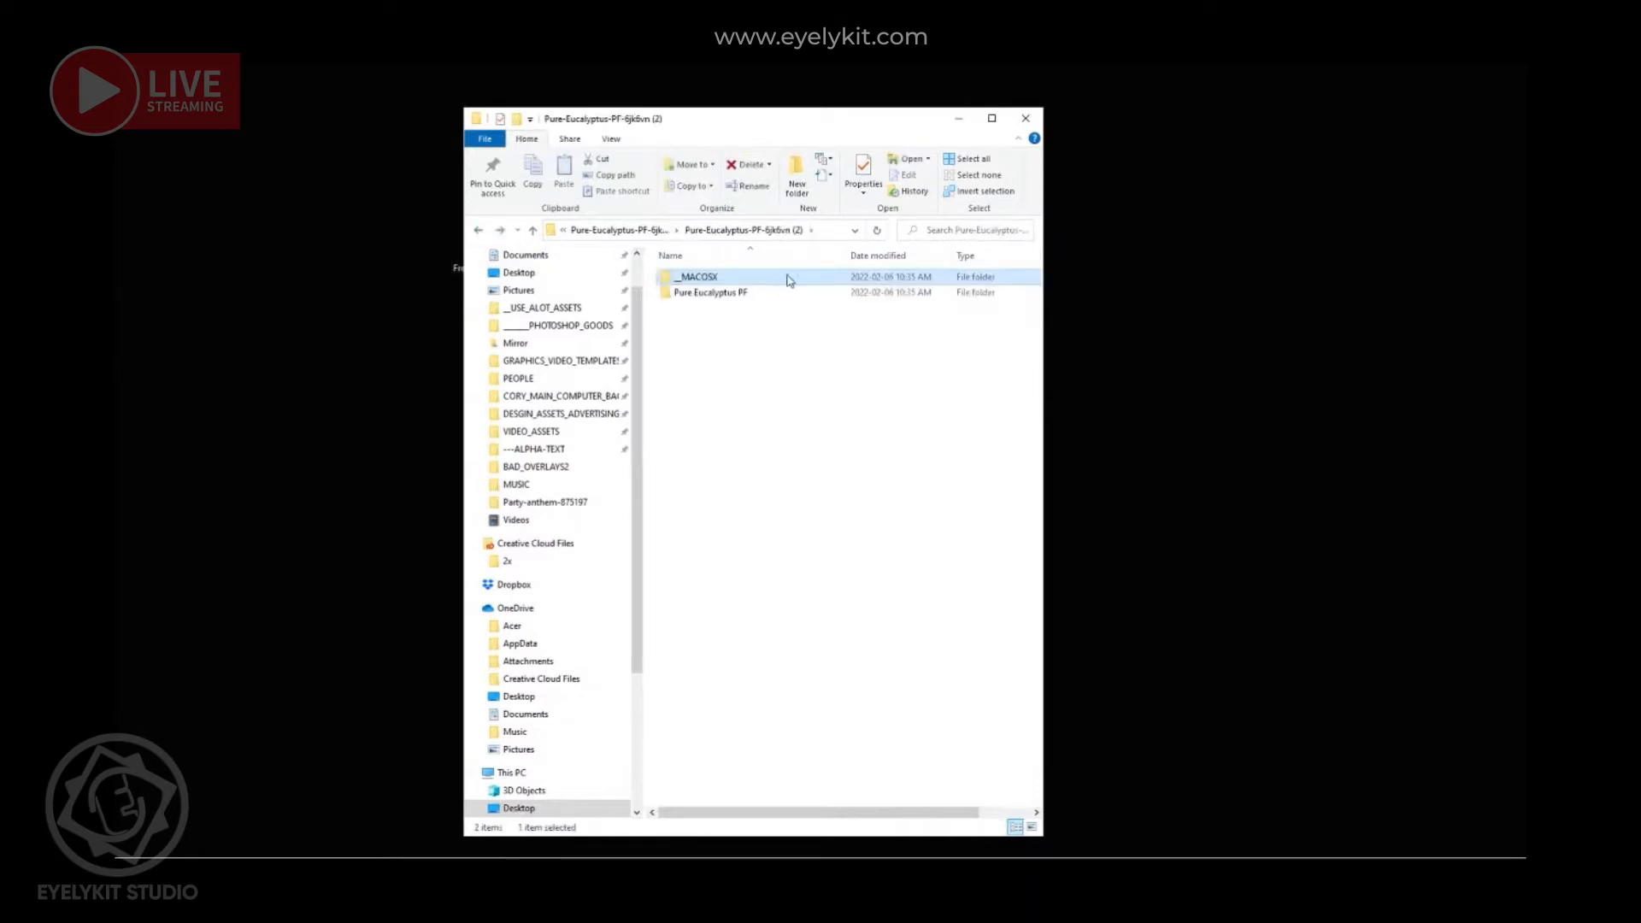
pyautogui.doubleClick(699, 293)
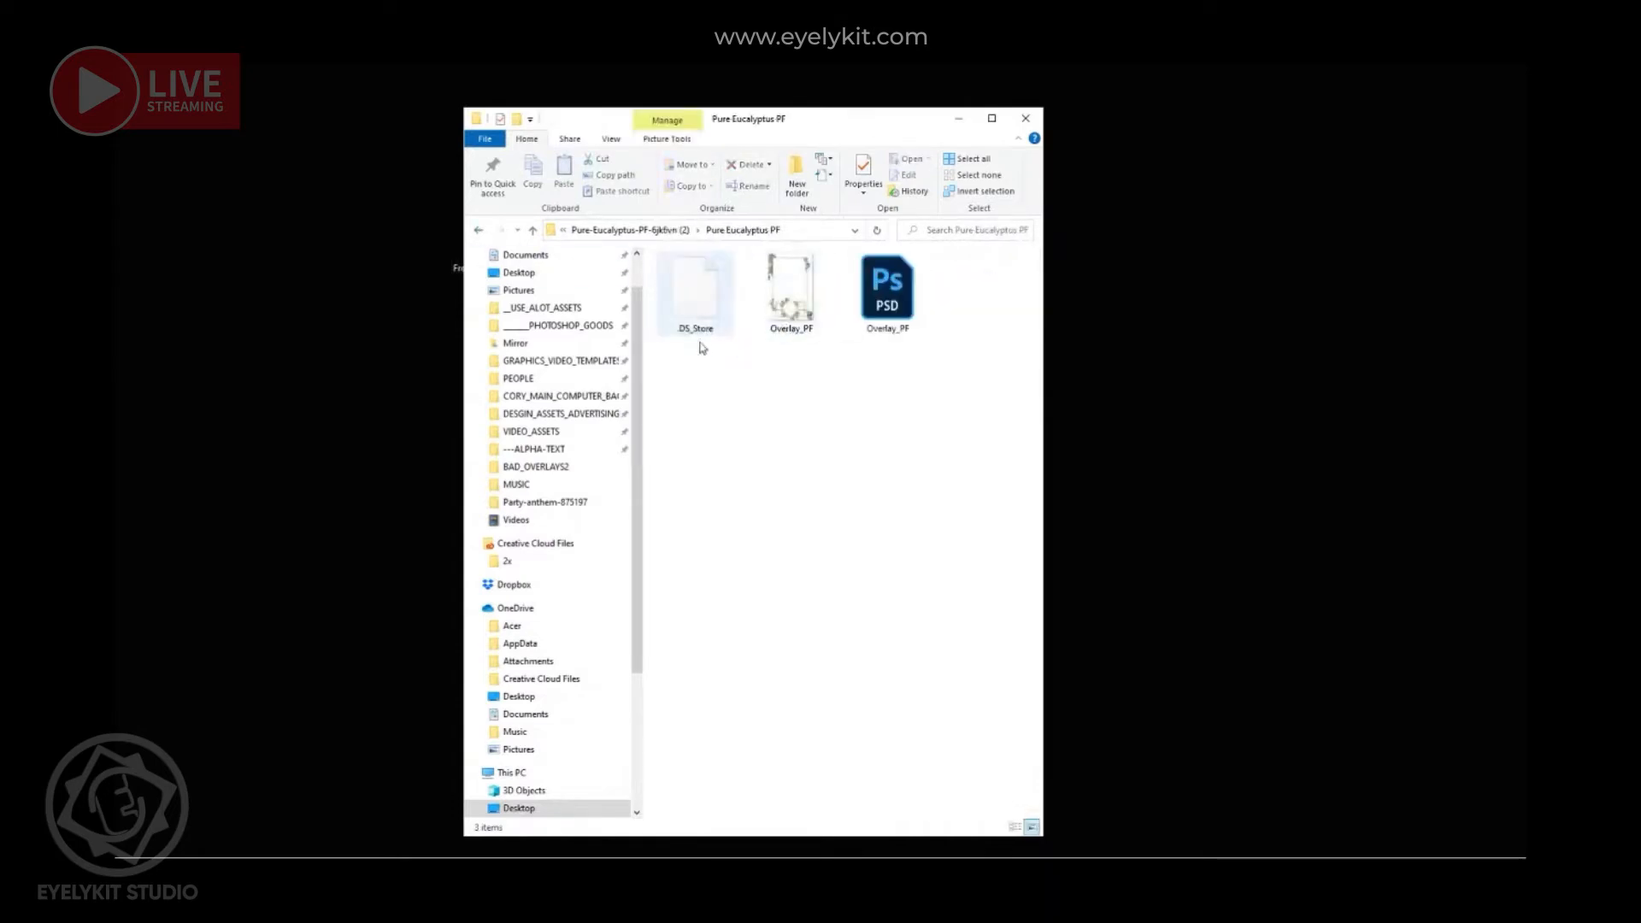
# - Preview the Overlay_PF image in Photos, close it, and open the Overlay_PF PSD file in Photoshop
pyautogui.doubleClick(789, 312)
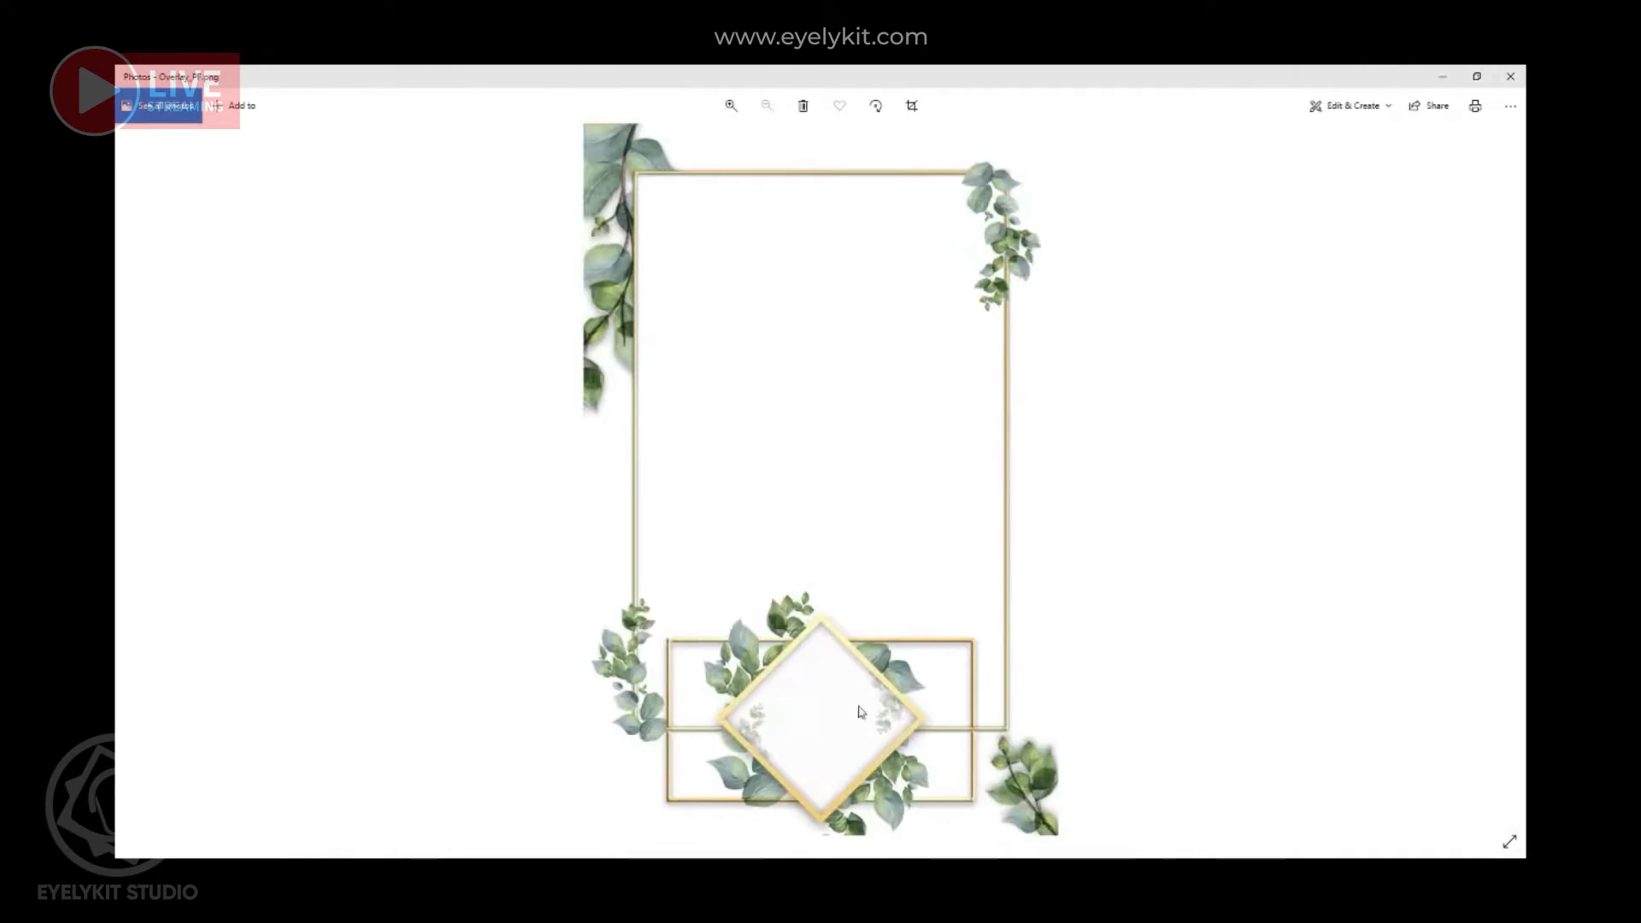
pyautogui.click(1511, 77)
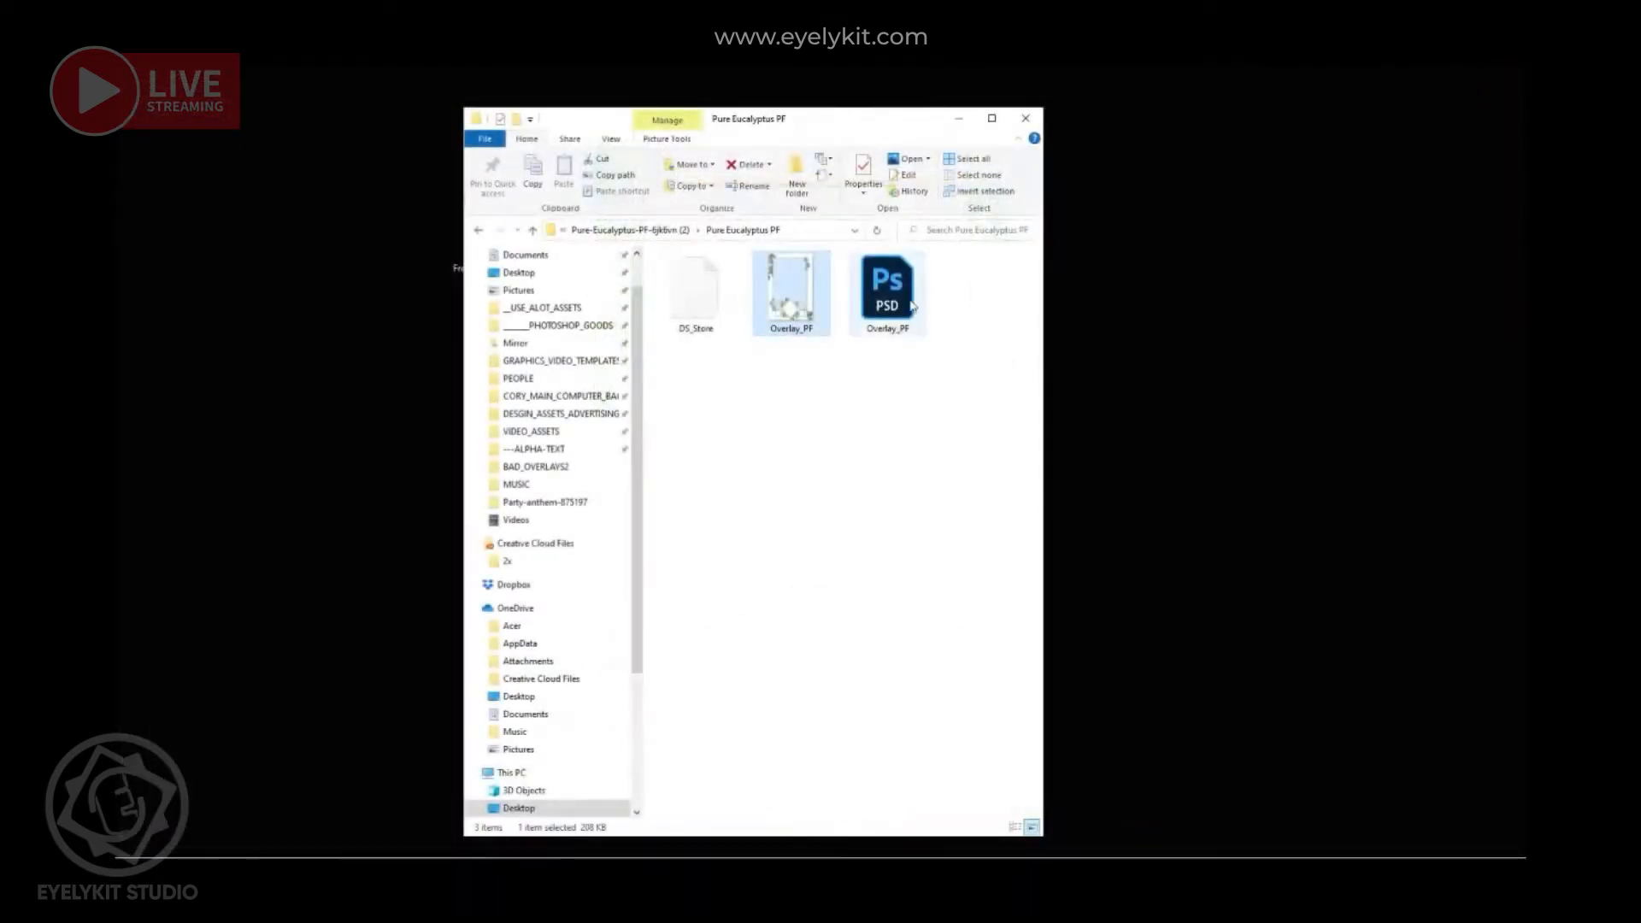
pyautogui.click(887, 319)
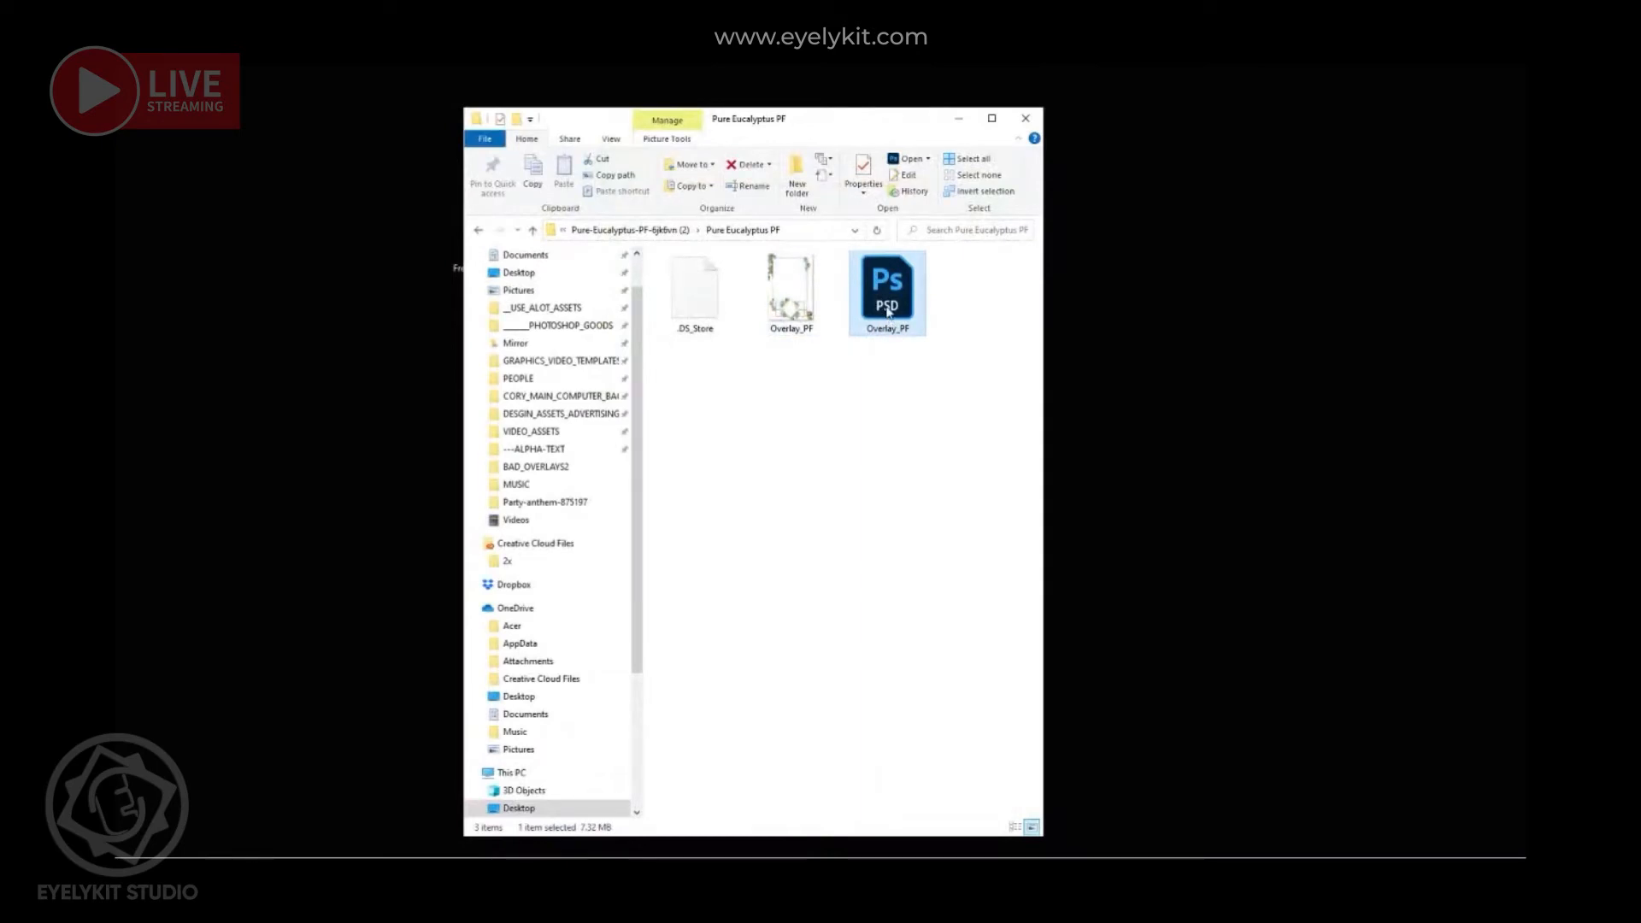
pyautogui.doubleClick(887, 312)
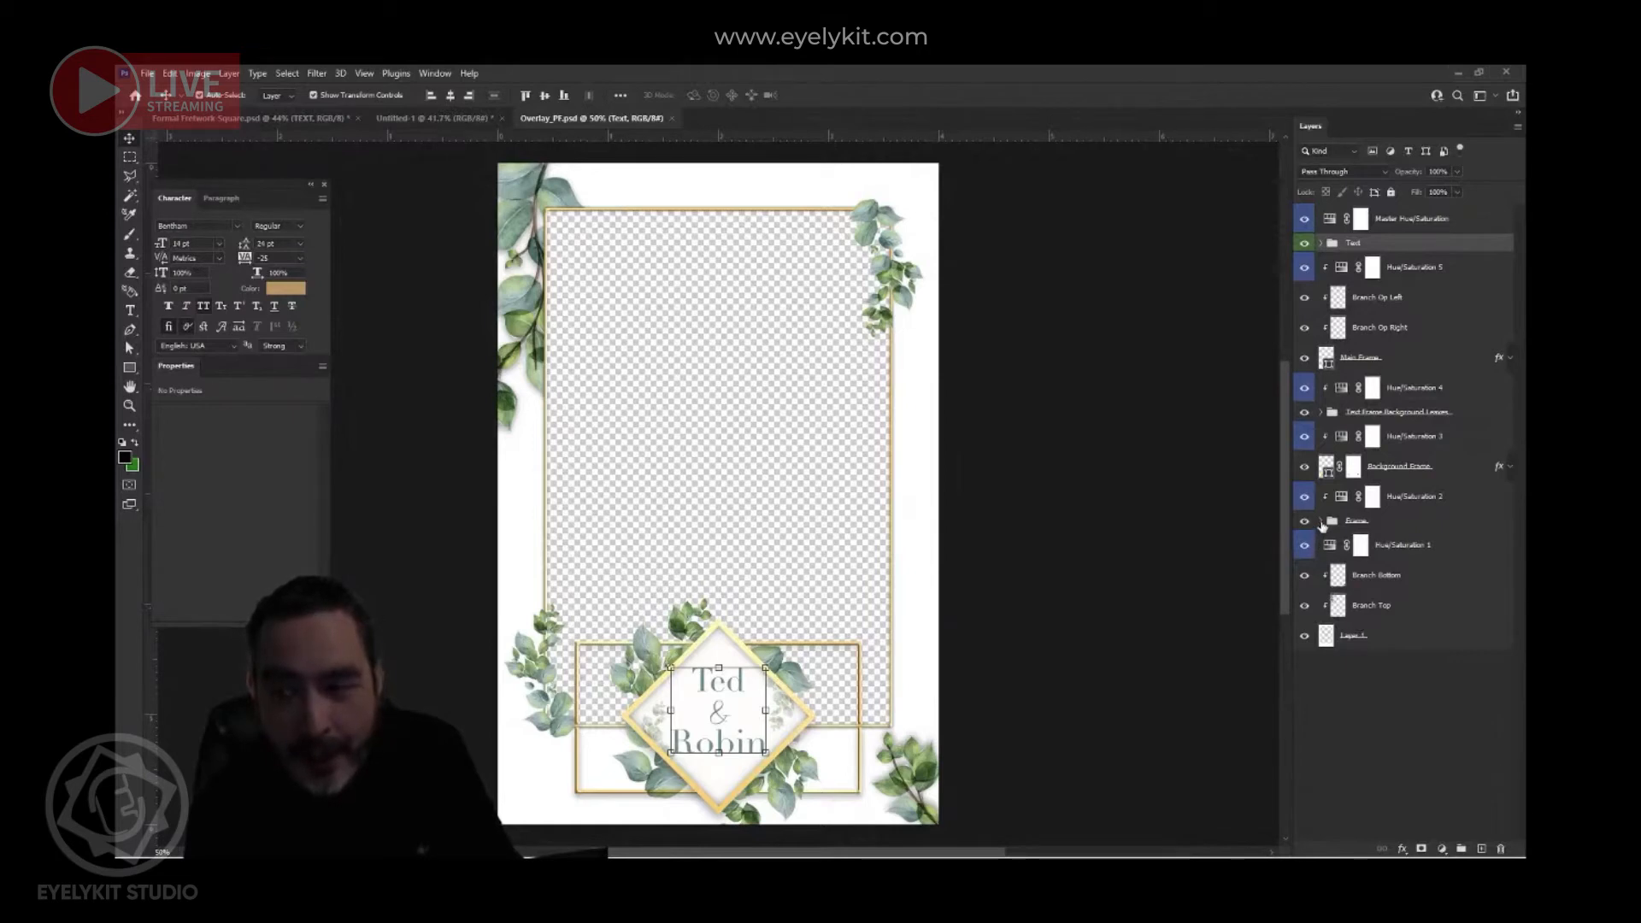
# - Examine the template's Text group and the individual leaf layers in Leaves BG Layer 2 within the text frame's background leaves group
pyautogui.click(1322, 245)
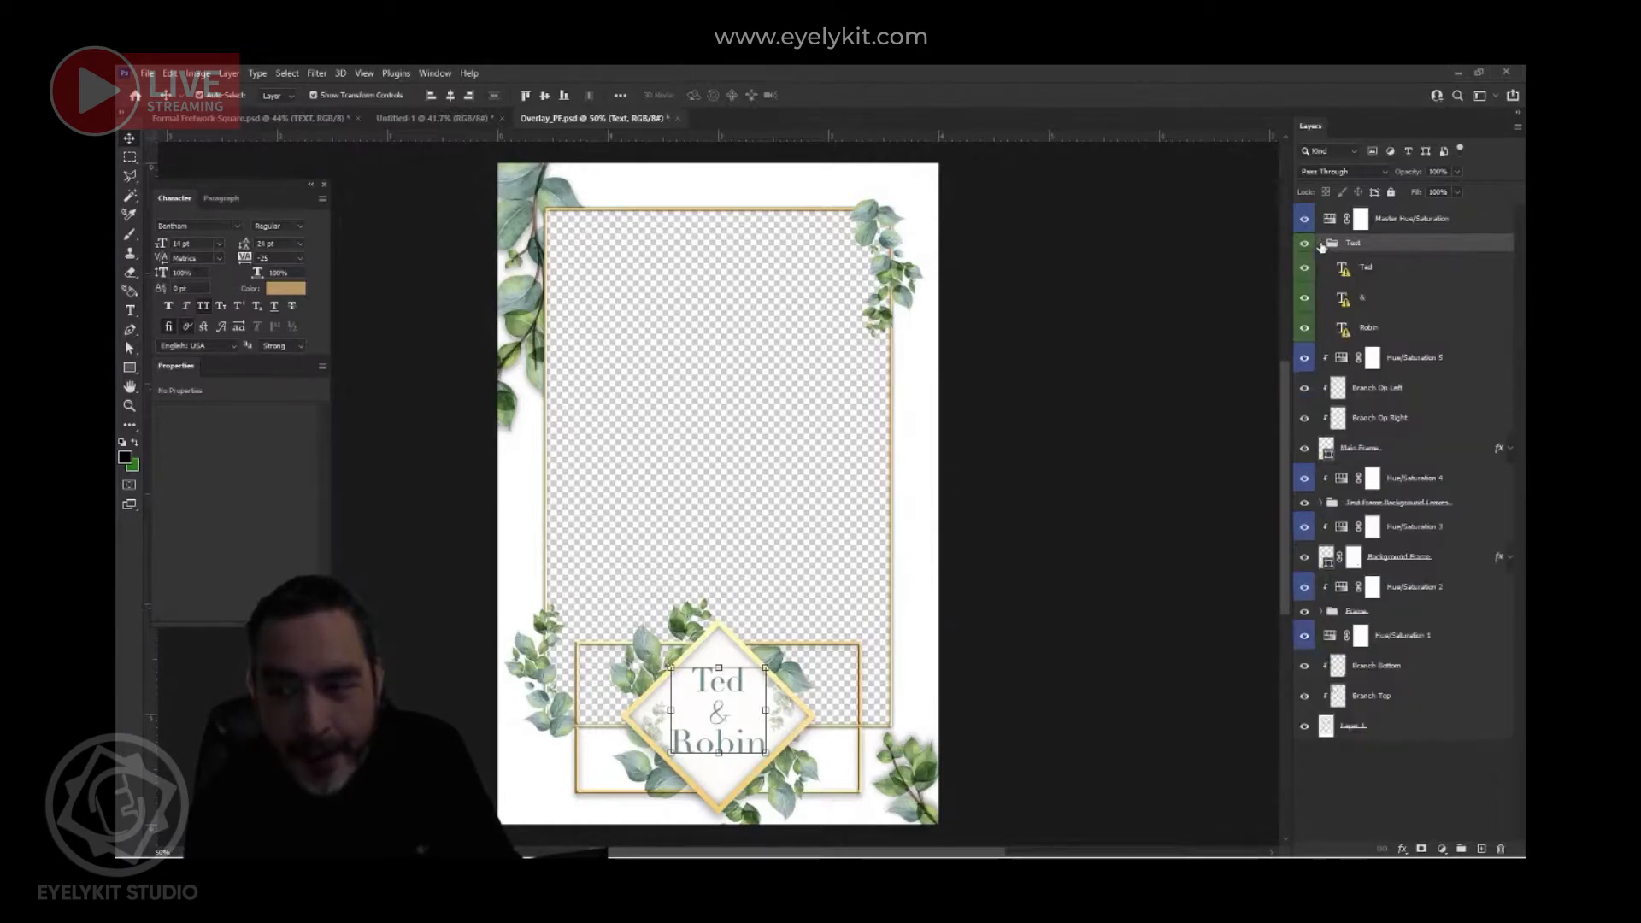
pyautogui.click(1321, 245)
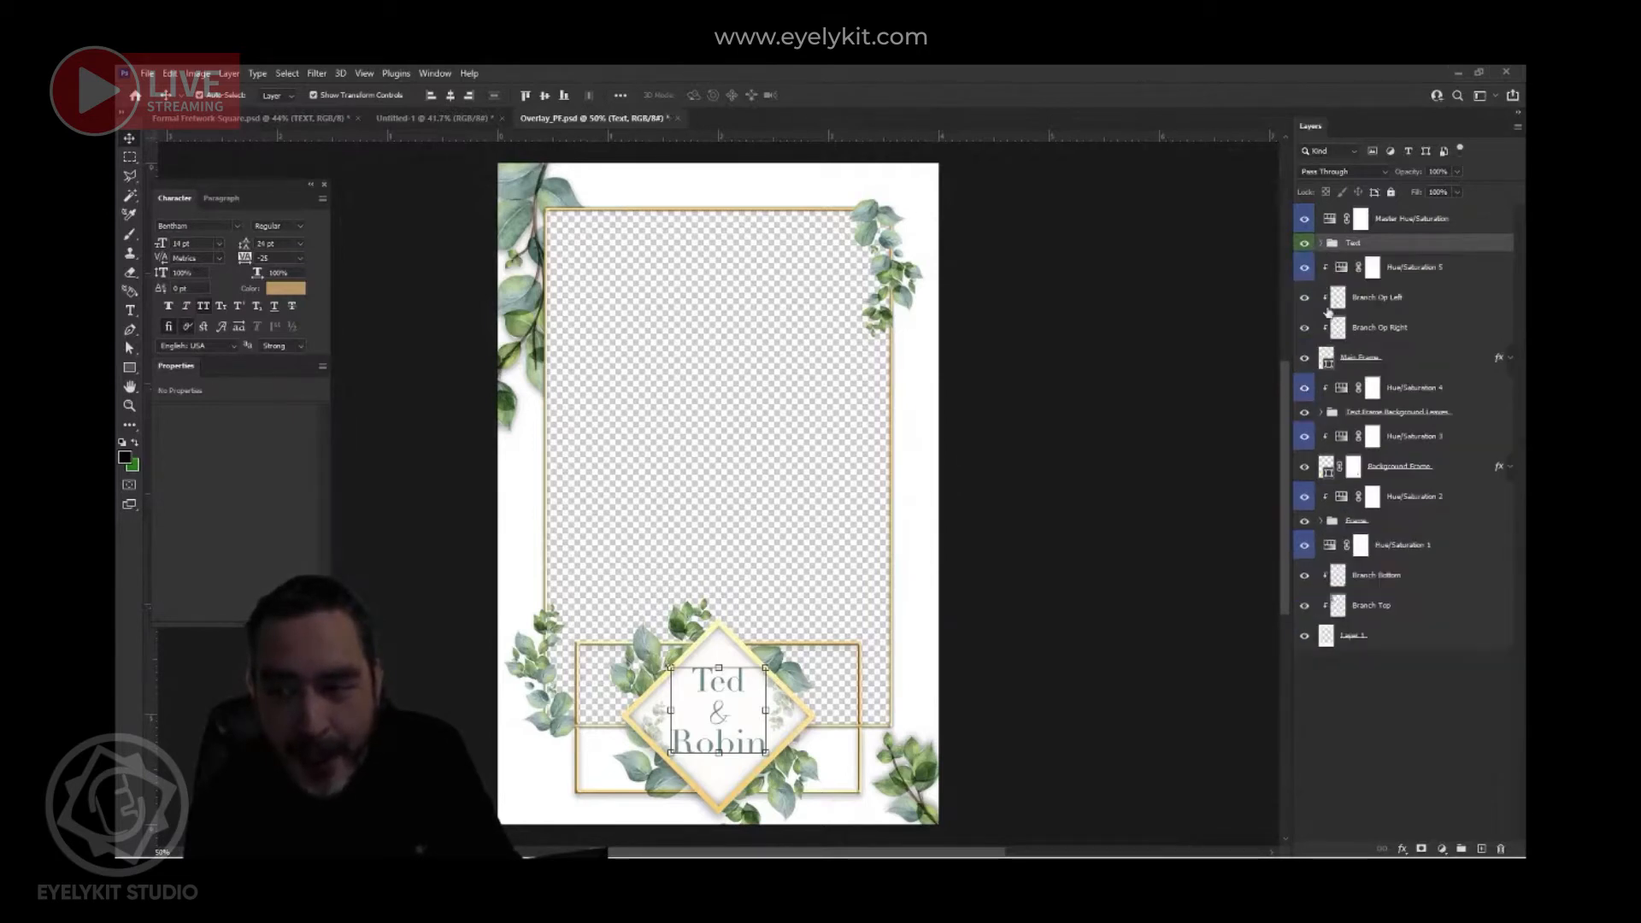
pyautogui.click(1322, 413)
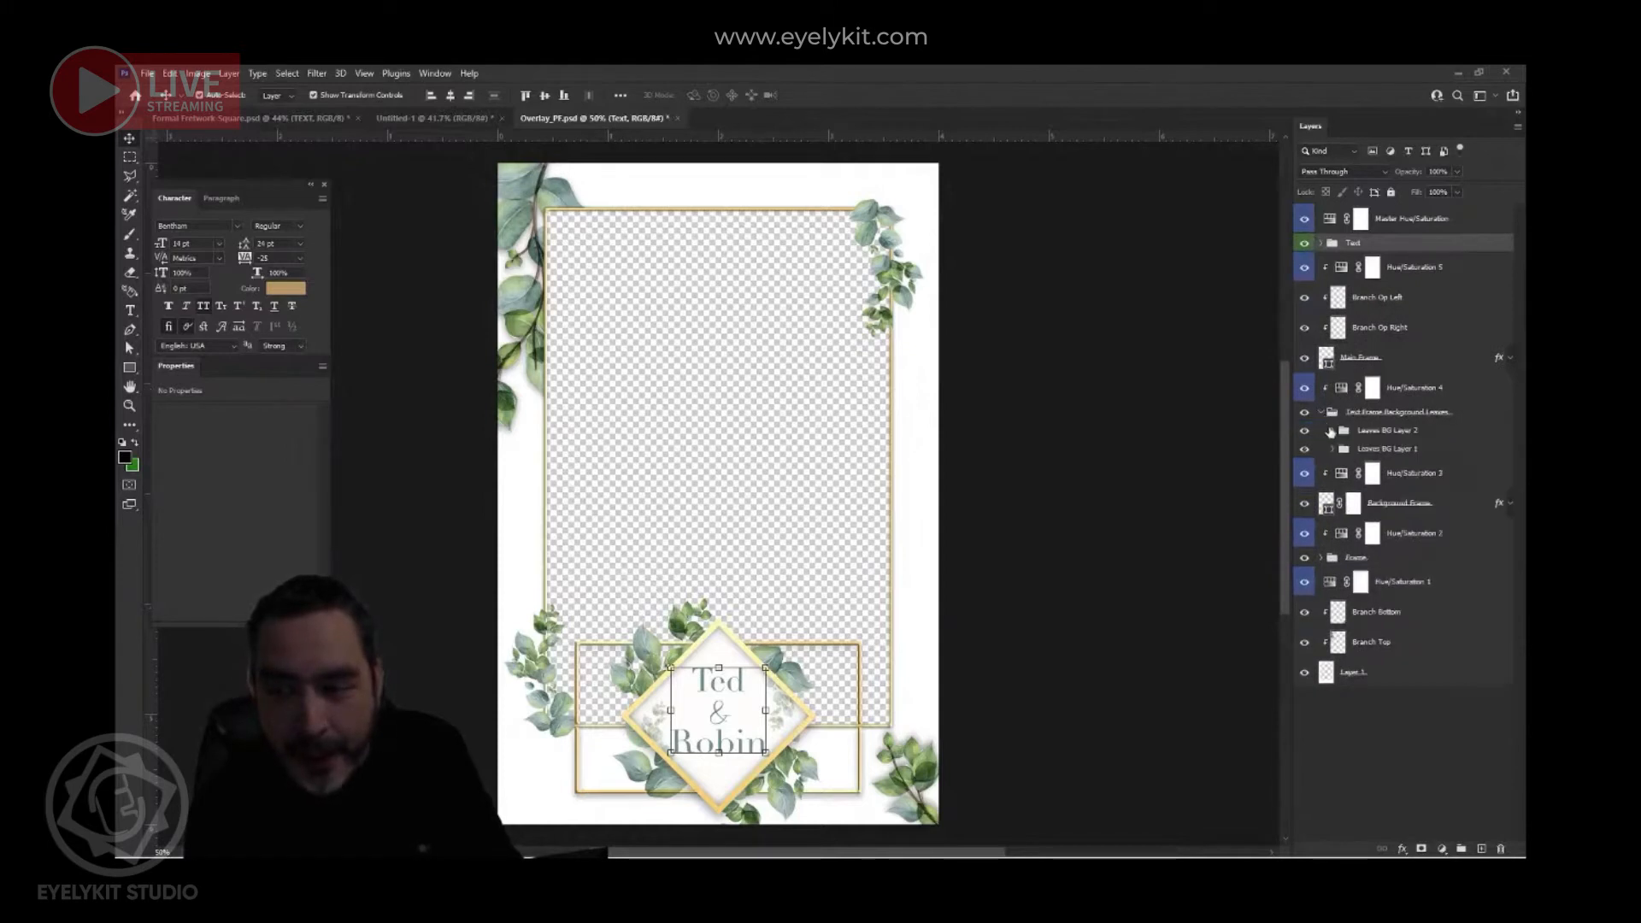
pyautogui.click(1332, 431)
pyautogui.scroll(-4, 1379, 557)
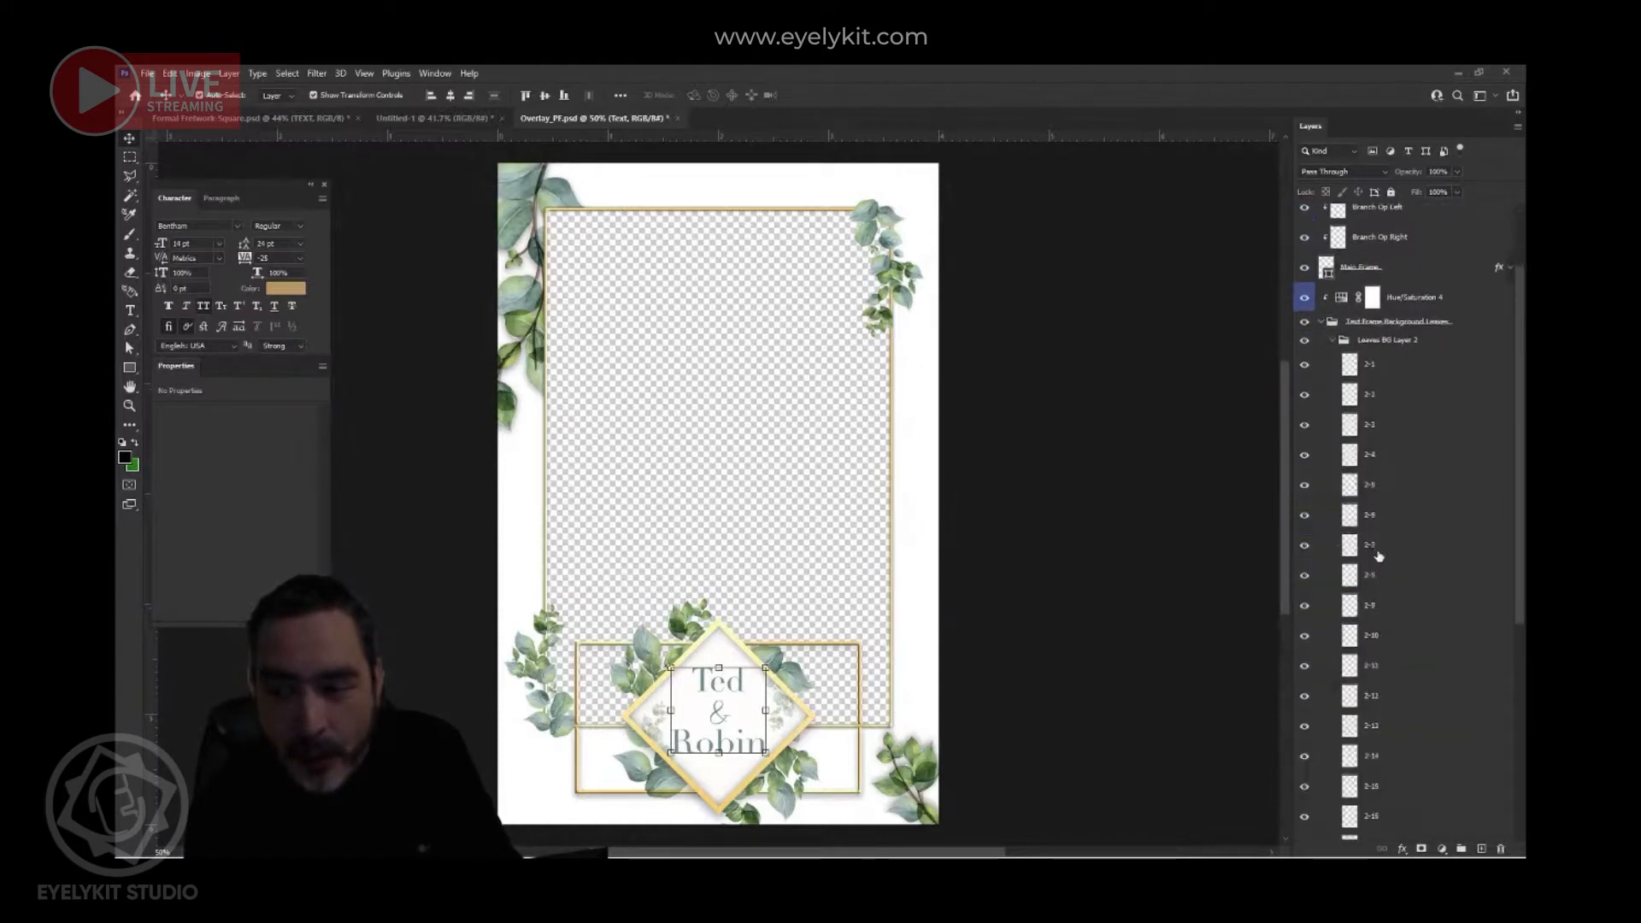
pyautogui.scroll(-5, 1379, 557)
pyautogui.scroll(7, 1379, 560)
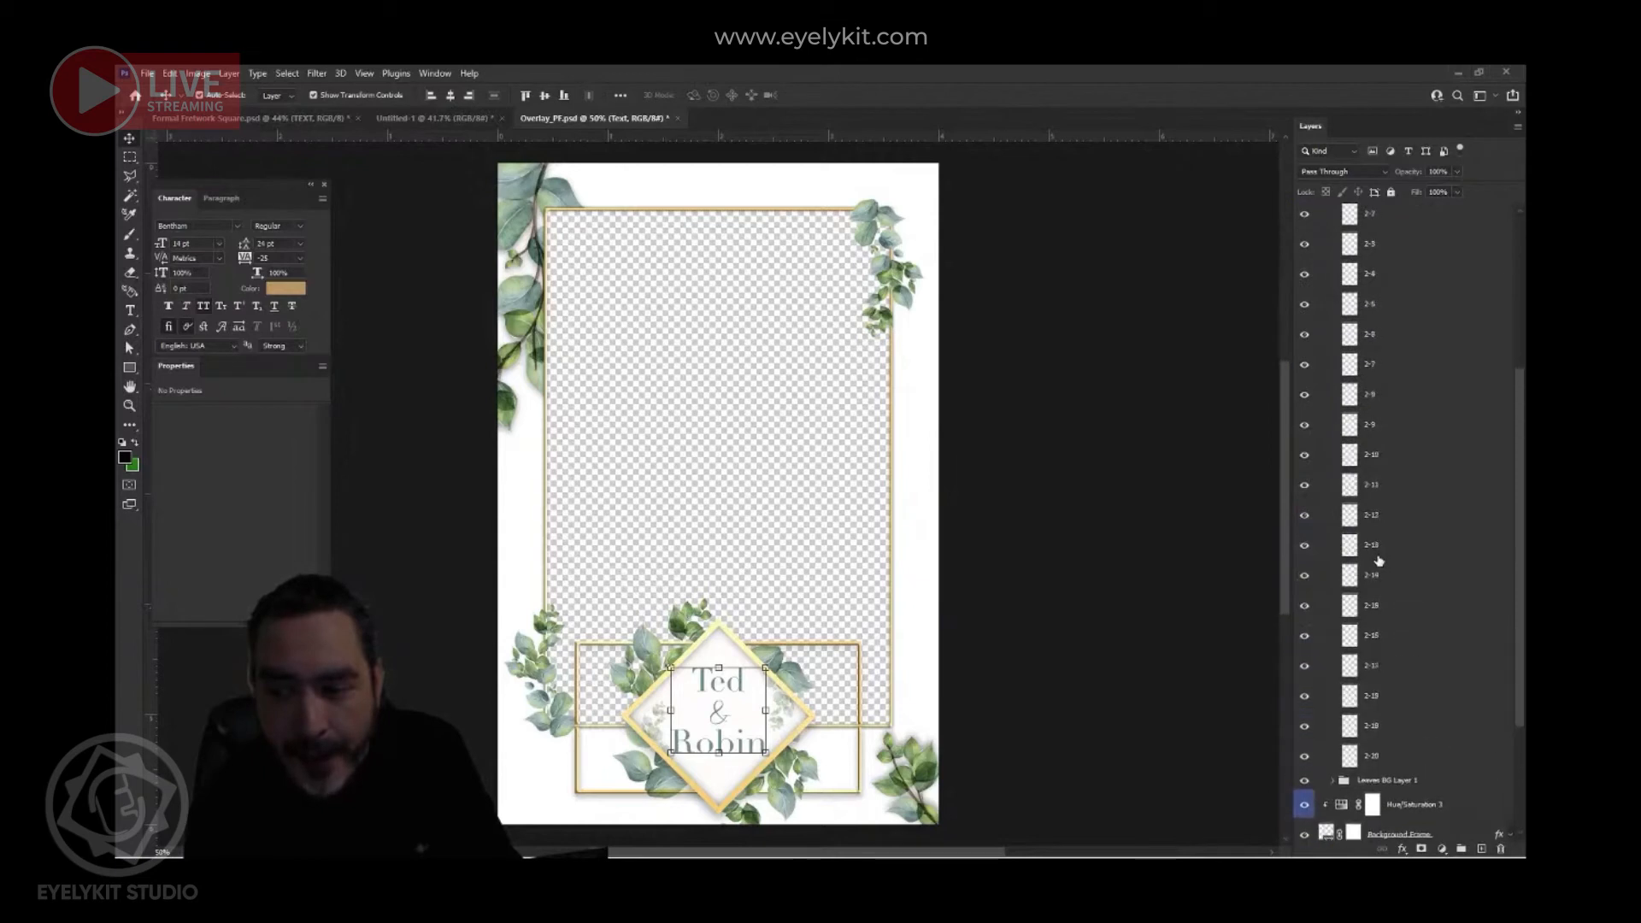
pyautogui.scroll(3, 1376, 547)
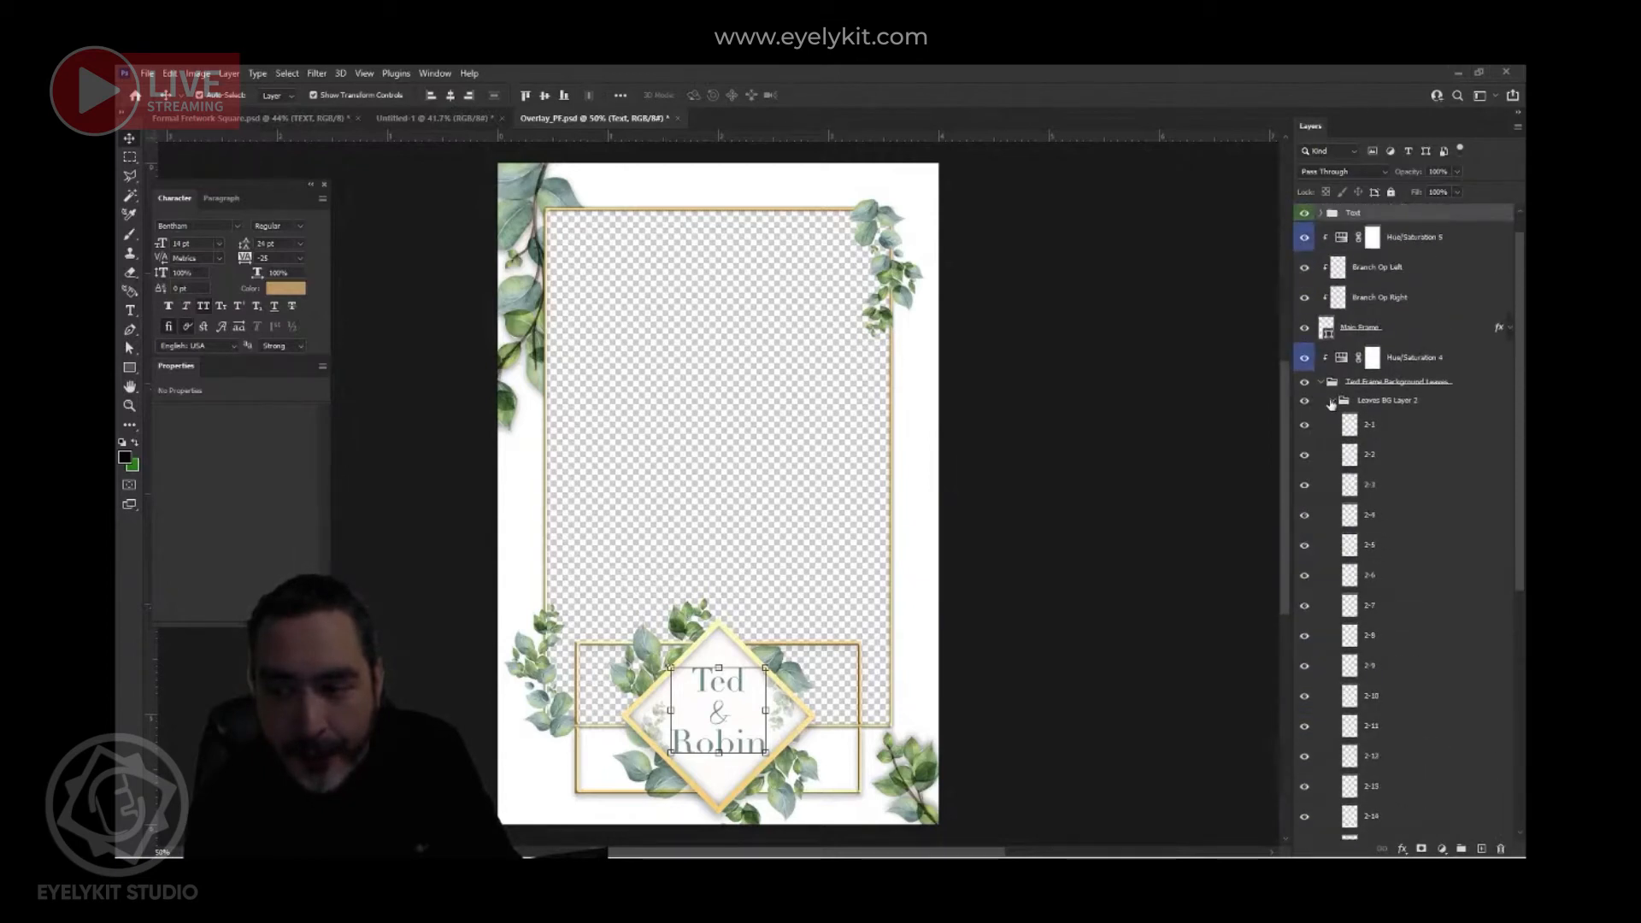
pyautogui.click(1332, 402)
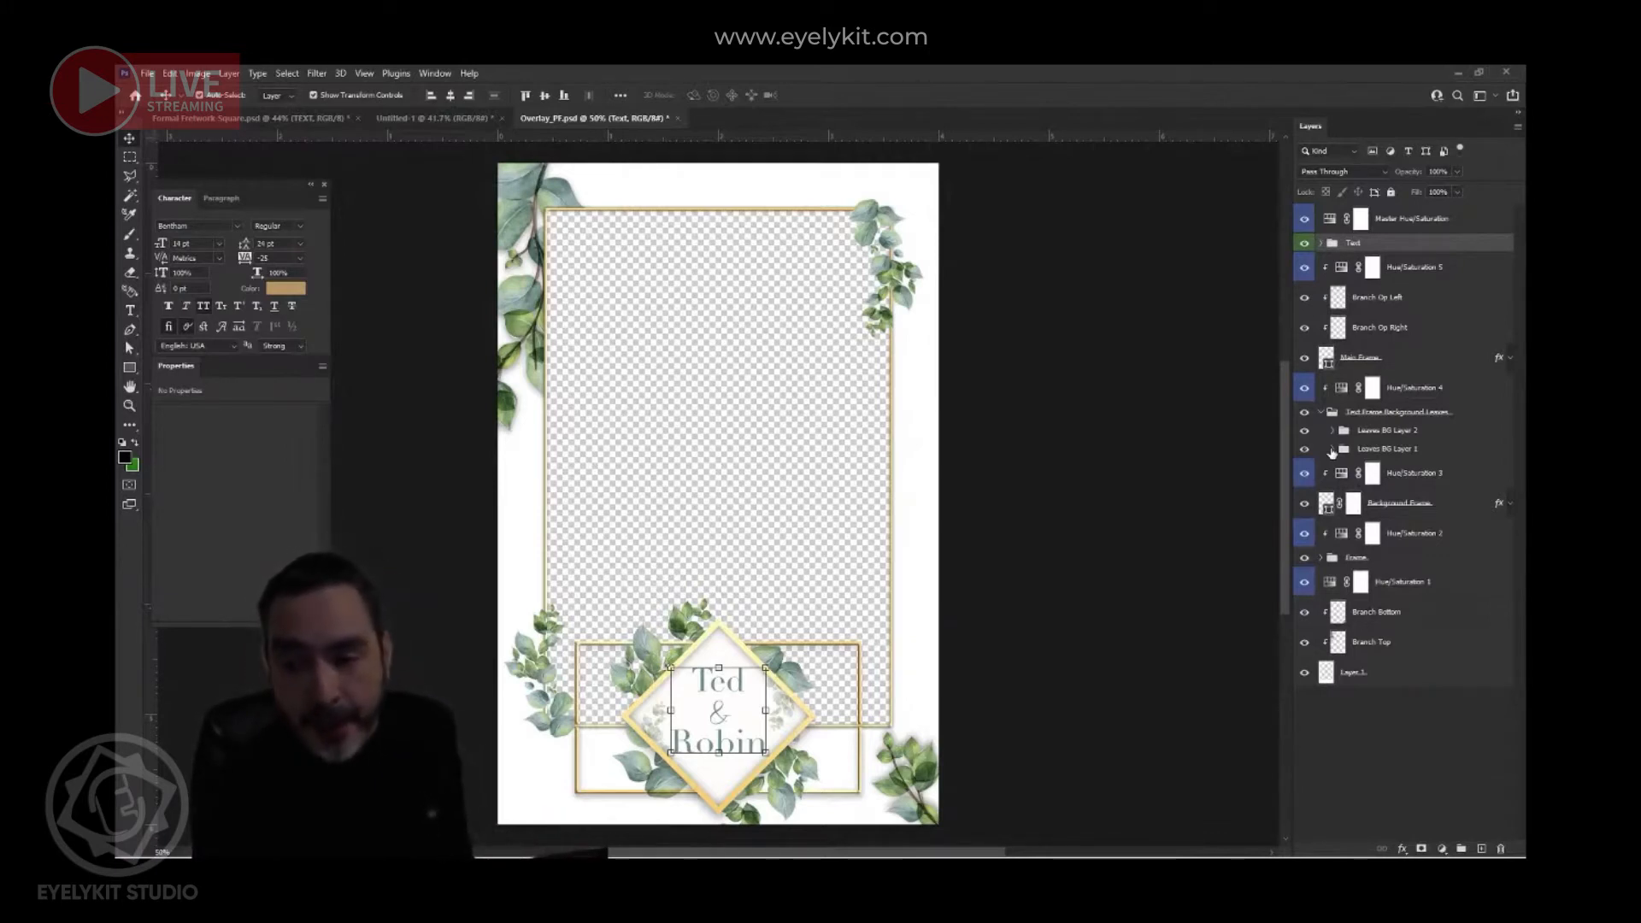
pyautogui.click(1013, 498)
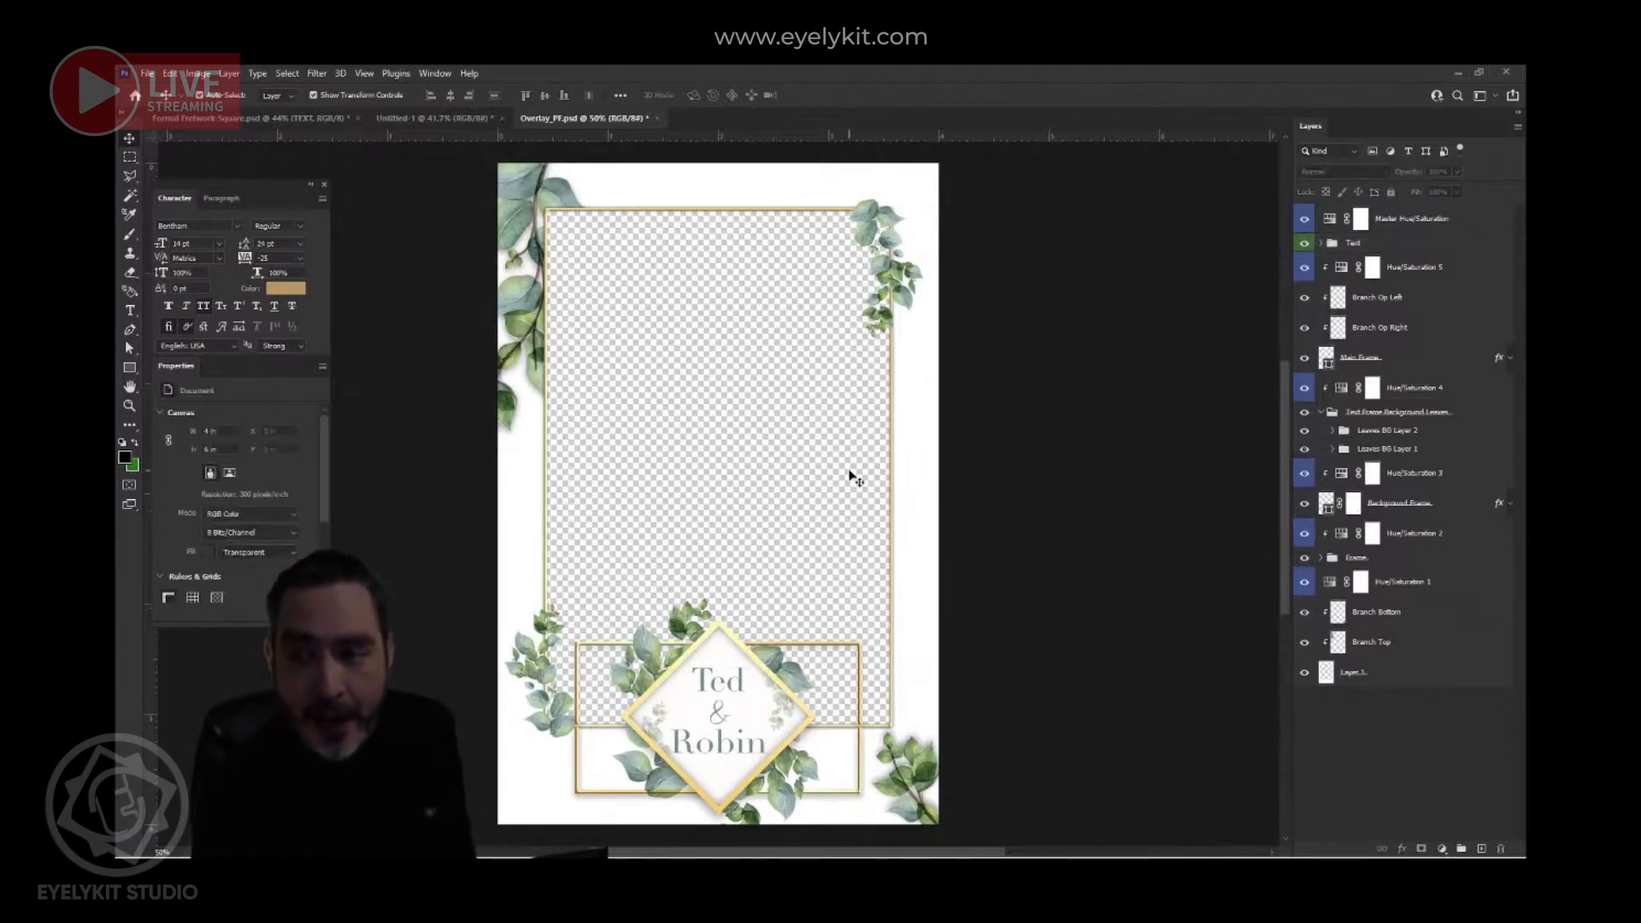
pyautogui.scroll(-3, 853, 477)
pyautogui.scroll(2, 796, 472)
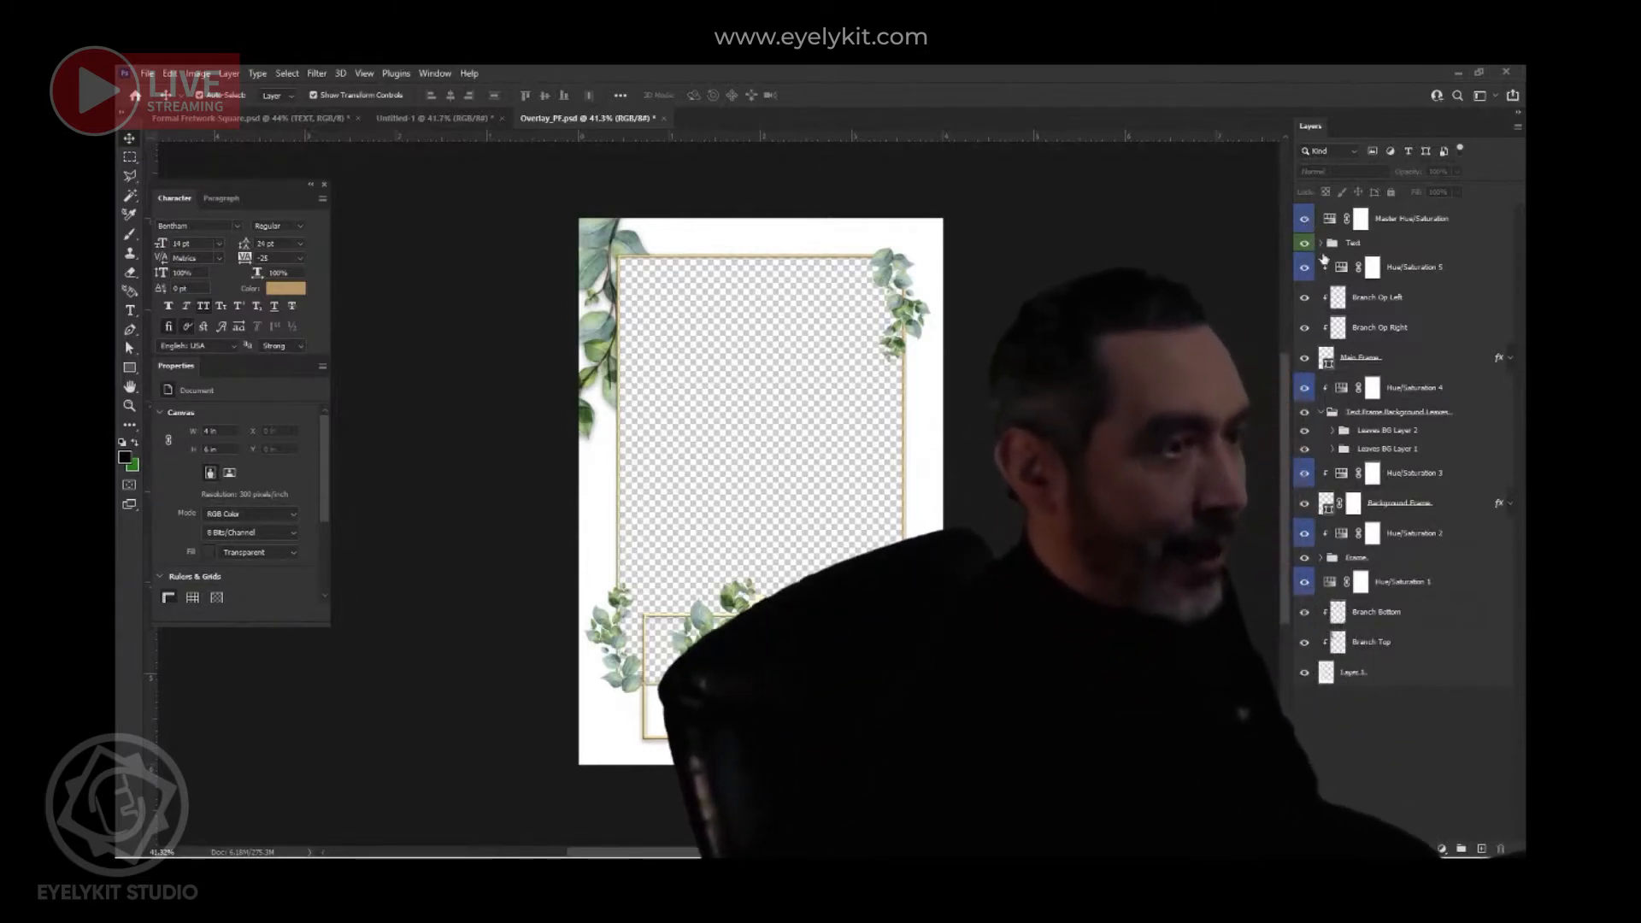
# - Adjust the Master Hue/Saturation layer to hue -4 and lightness -6, with slightly reduced saturation
pyautogui.click(1402, 225)
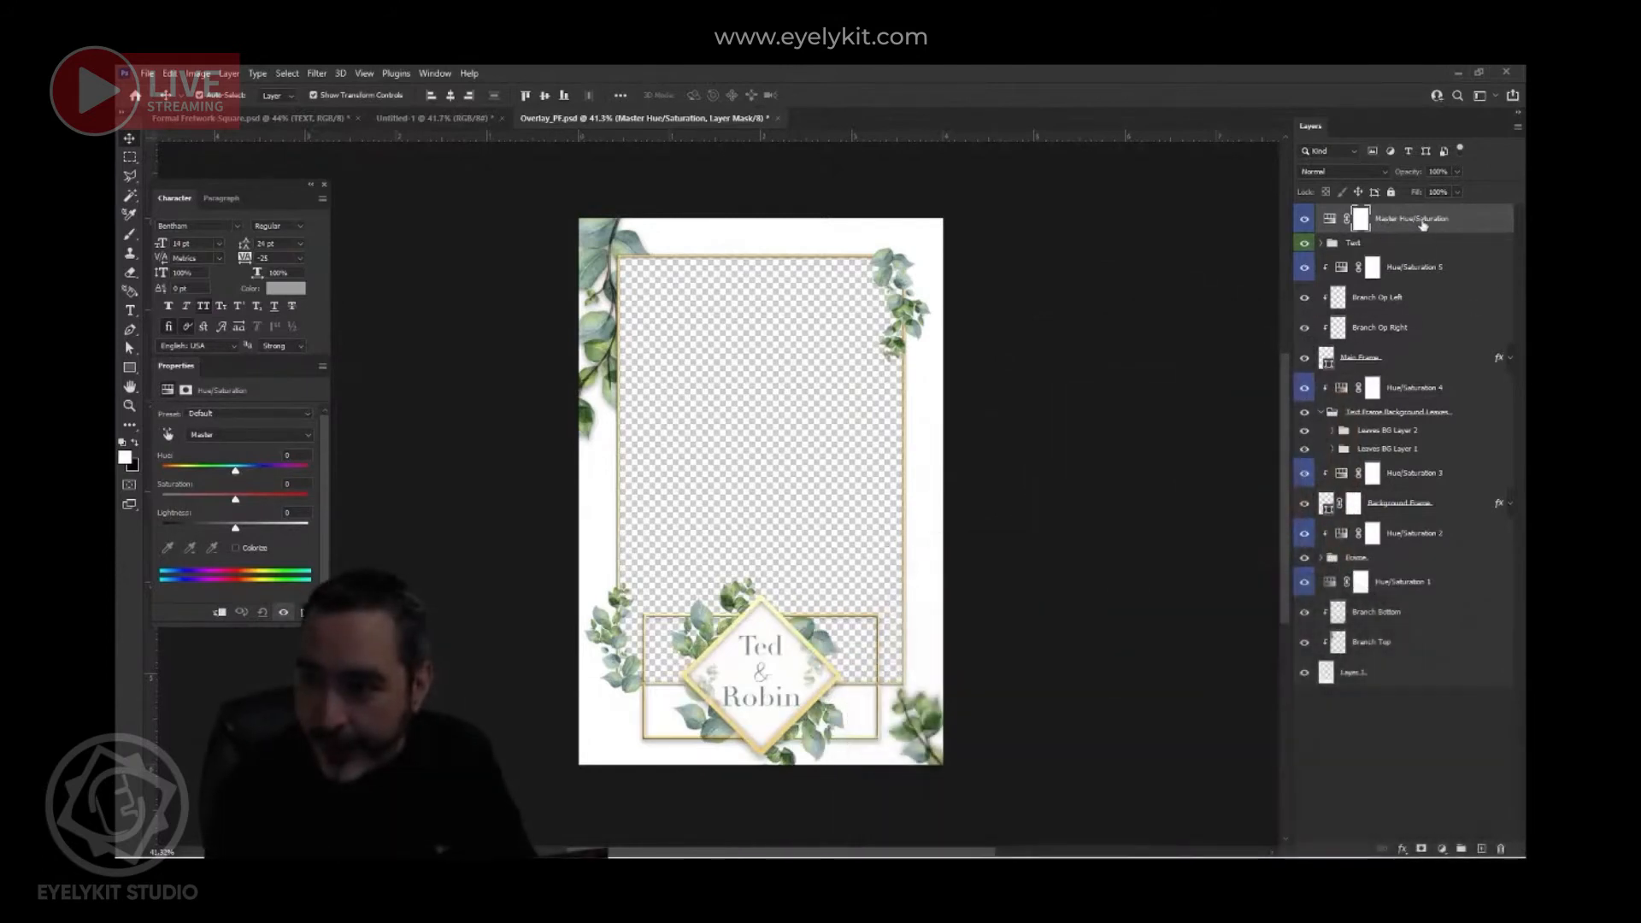
pyautogui.click(1356, 248)
pyautogui.click(1359, 245)
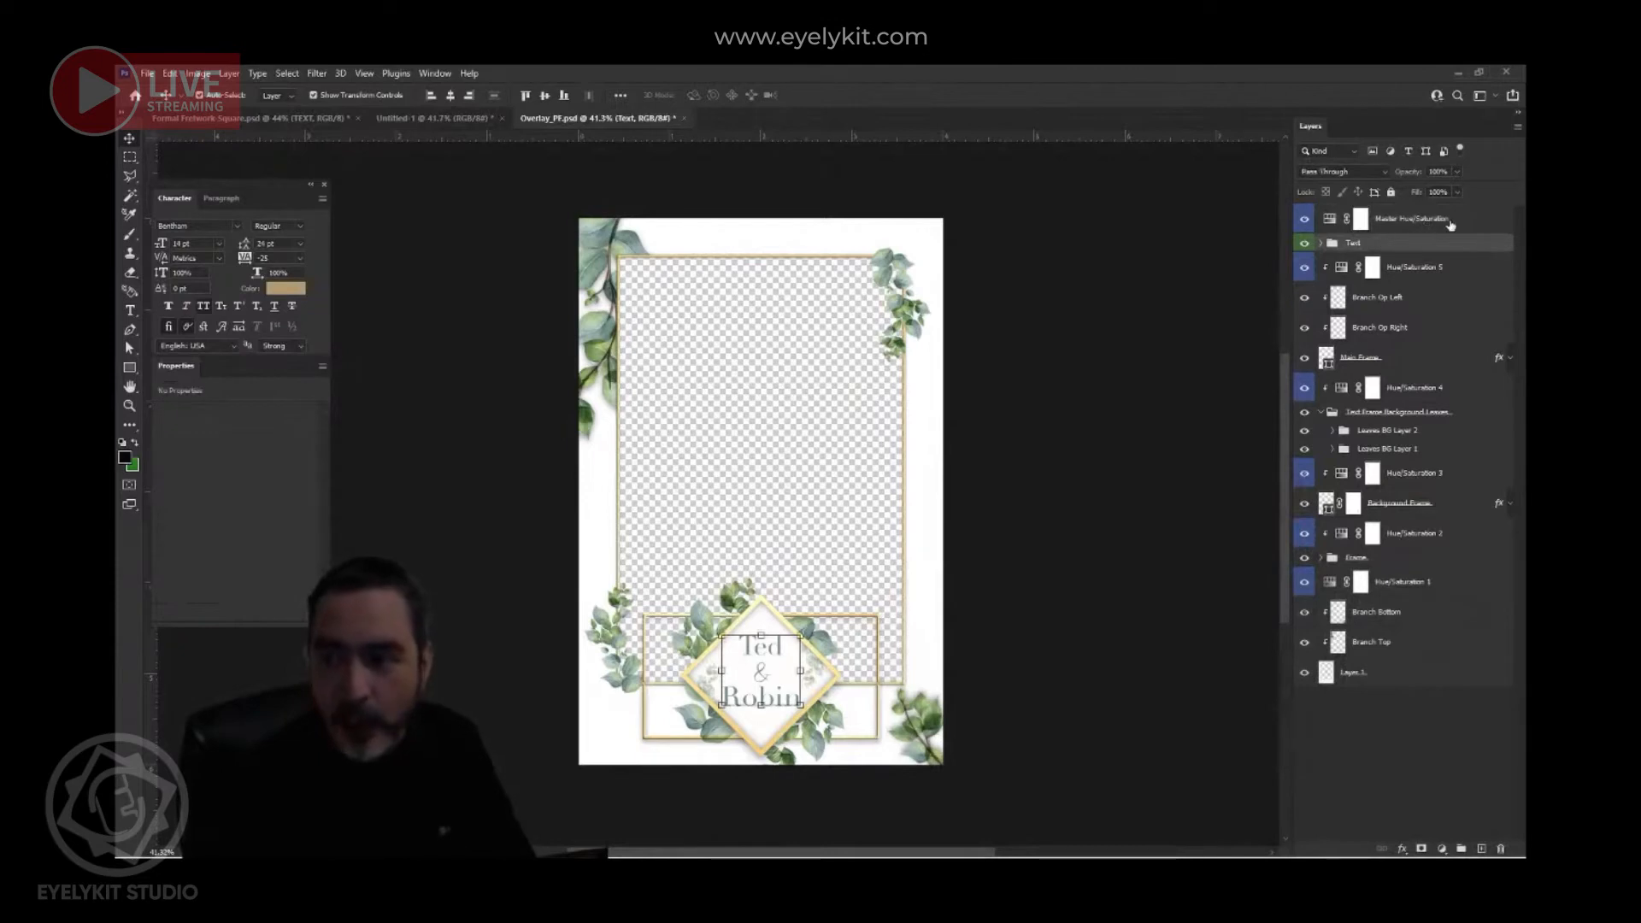
pyautogui.click(1422, 224)
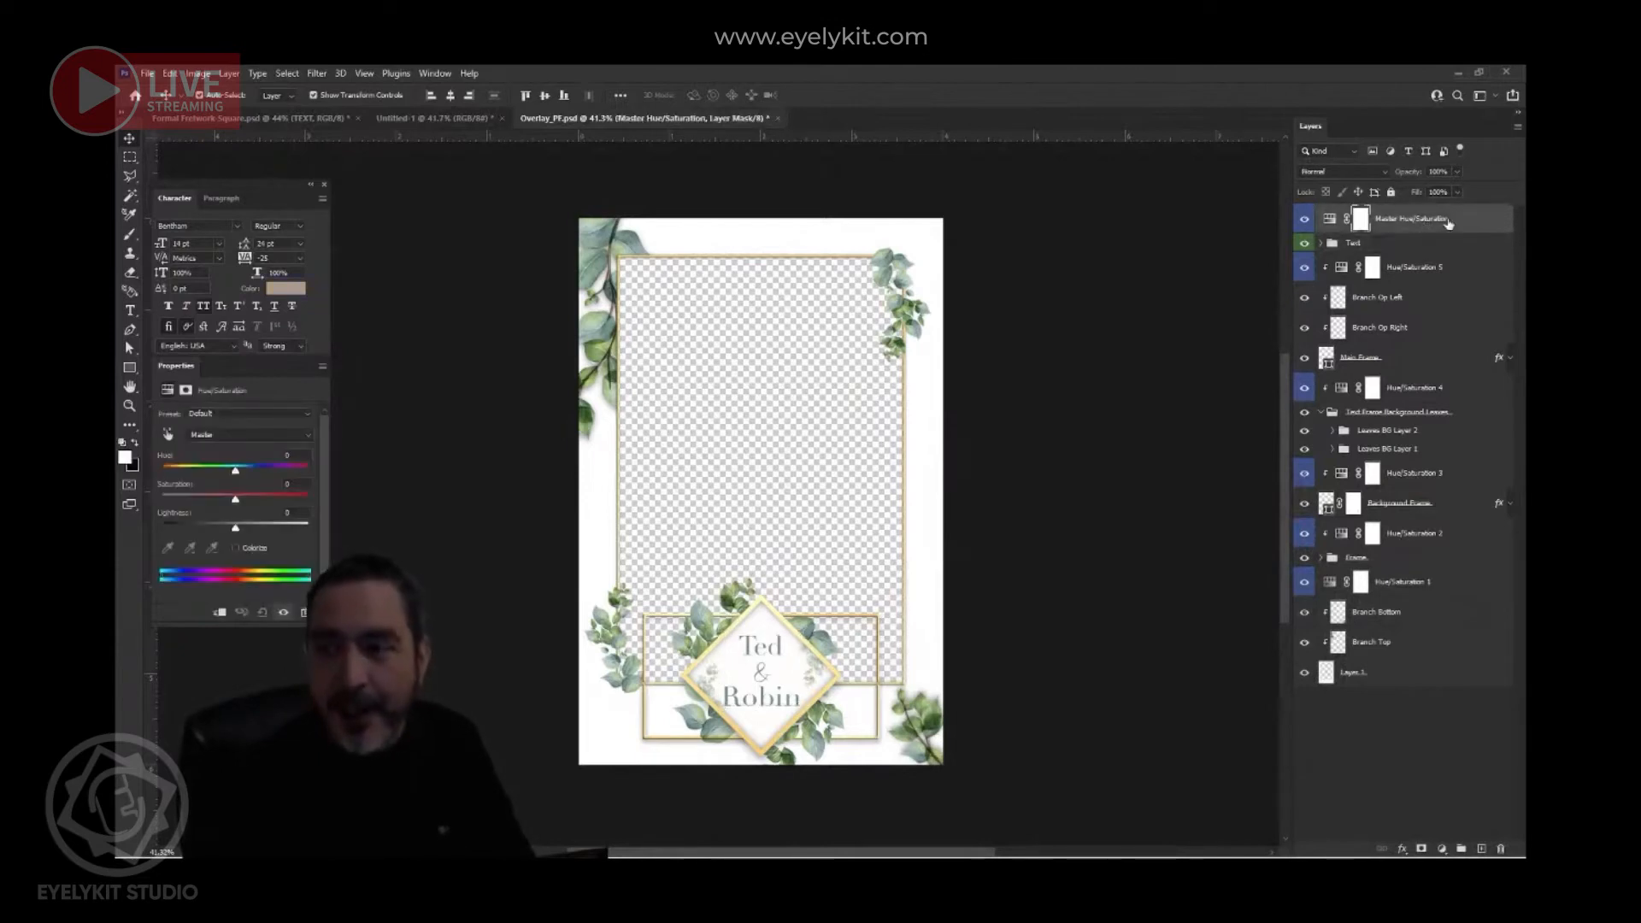
pyautogui.click(1330, 220)
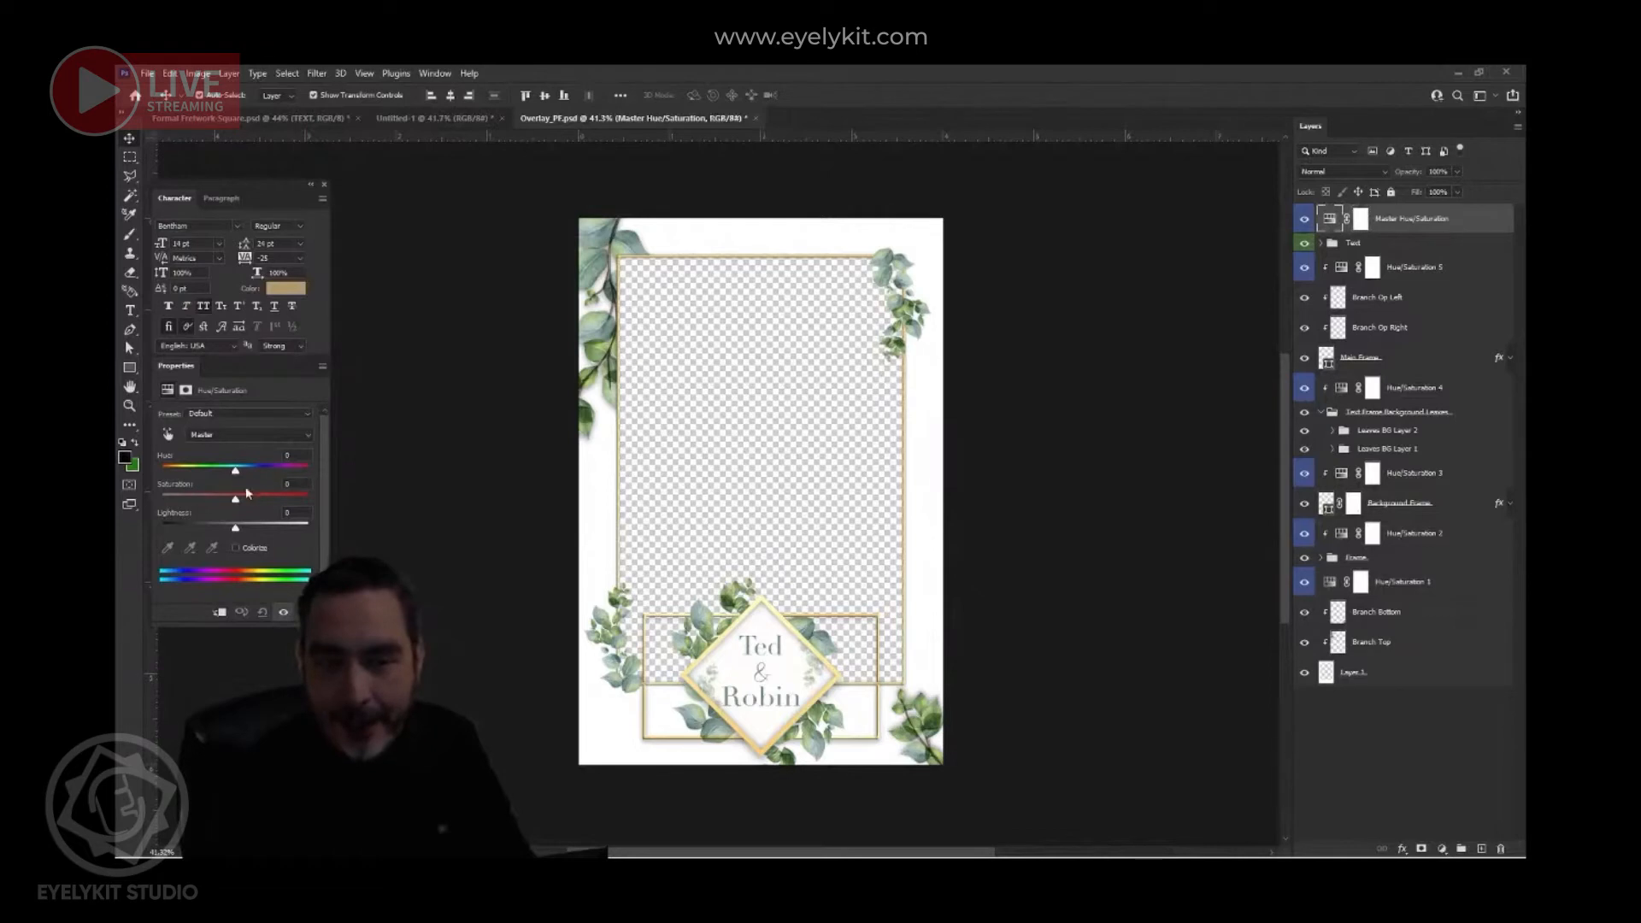
pyautogui.moveTo(236, 474)
pyautogui.mouseDown()
pyautogui.moveTo(190, 474)
pyautogui.moveTo(304, 468)
pyautogui.moveTo(171, 484)
pyautogui.moveTo(299, 486)
pyautogui.moveTo(205, 502)
pyautogui.moveTo(260, 501)
pyautogui.moveTo(215, 534)
pyautogui.moveTo(239, 530)
pyautogui.moveTo(230, 499)
pyautogui.mouseUp()
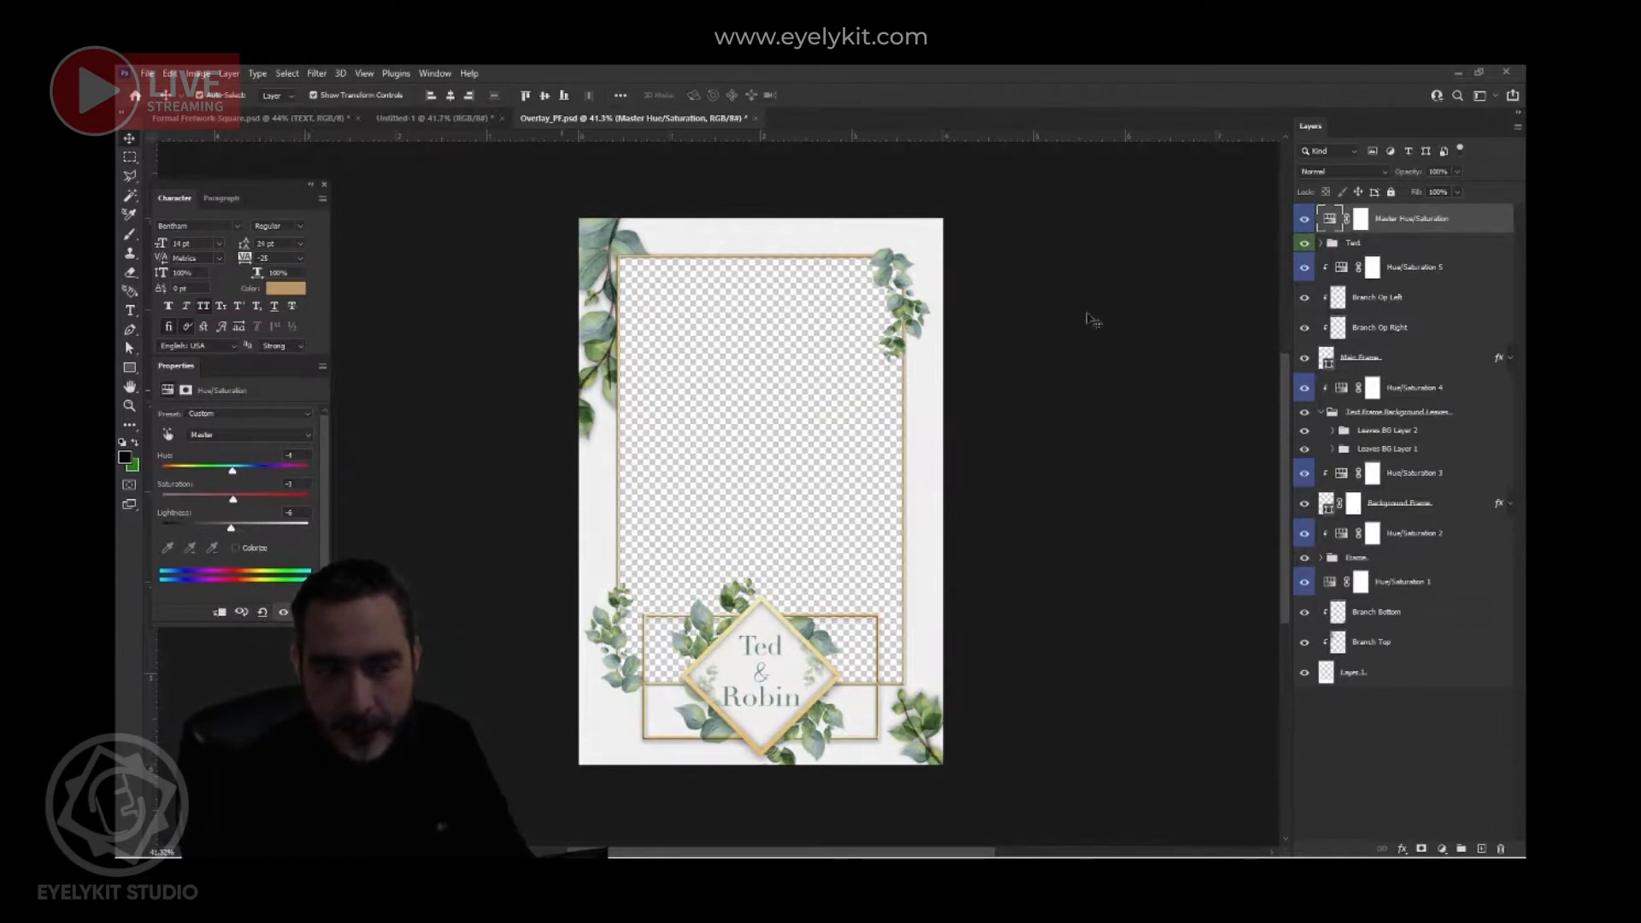
# - Select the Master Hue/Saturation adjustment layer and hide it
pyautogui.click(1463, 249)
pyautogui.click(1475, 230)
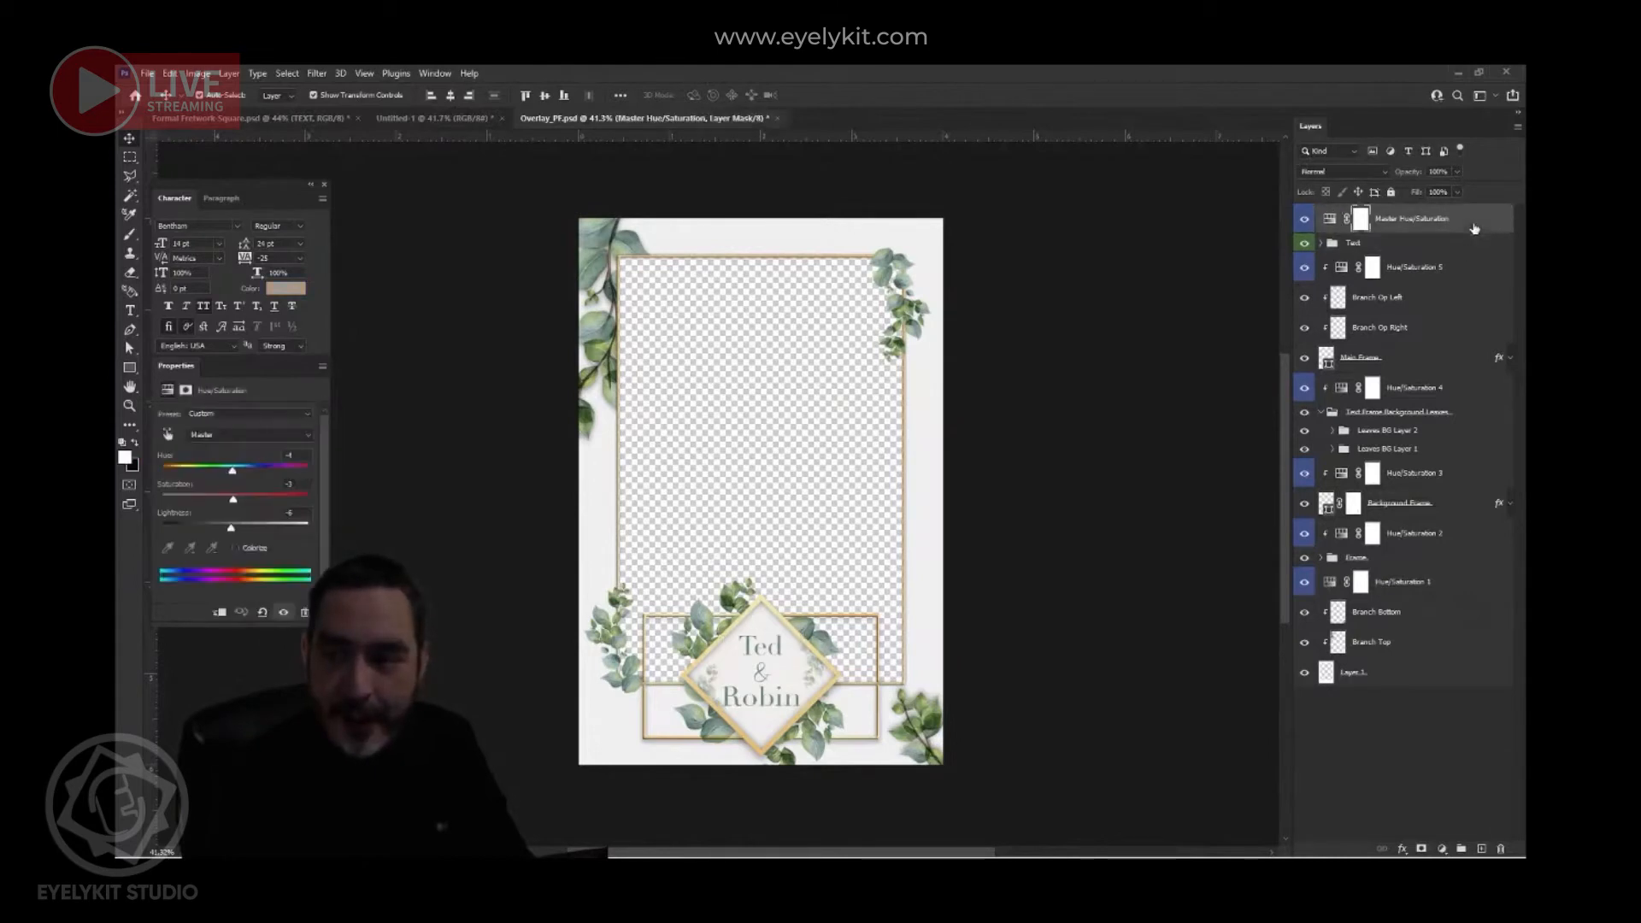
pyautogui.click(1306, 221)
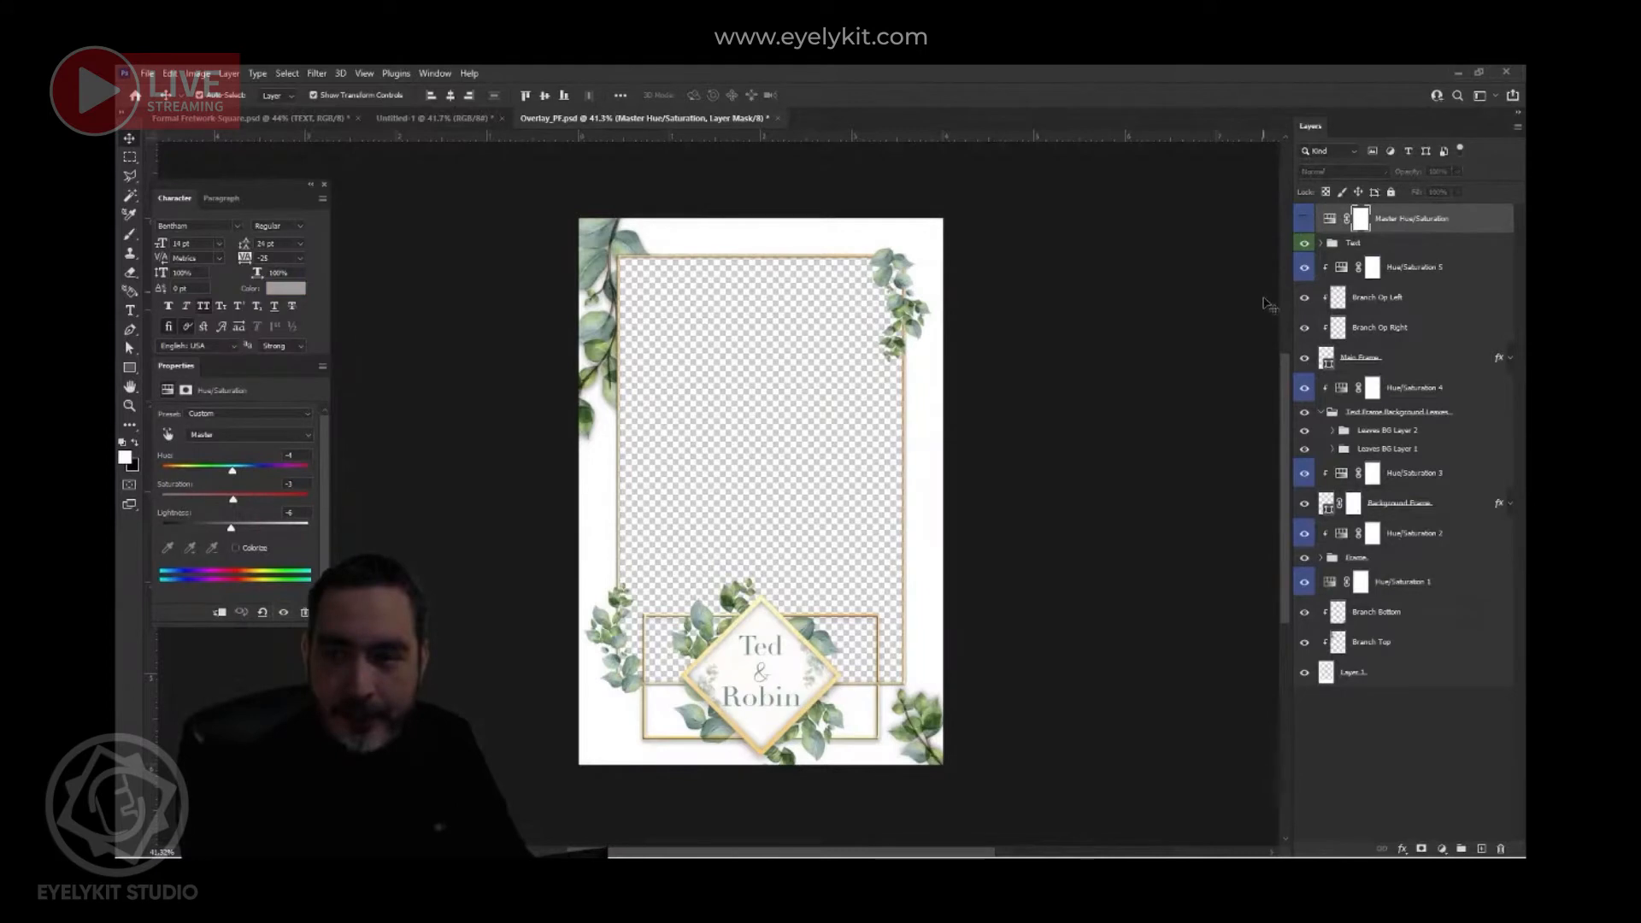
# - Delete the Master Hue/Saturation adjustment layer and clear the layer selection
pyautogui.click(1480, 229)
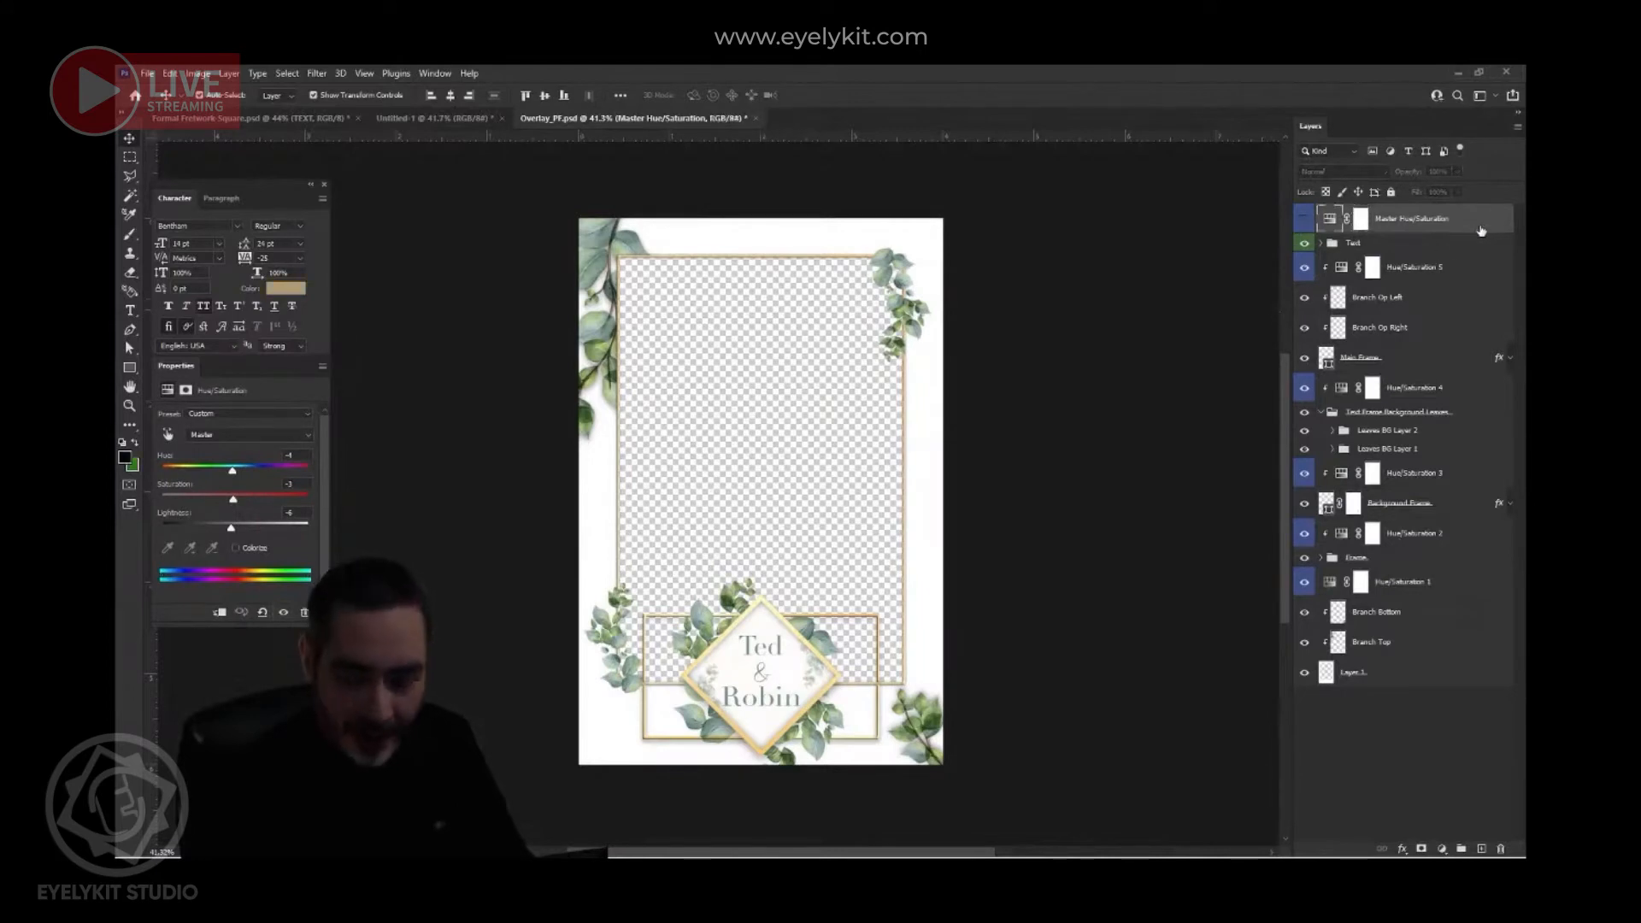
pyautogui.press('Delete')
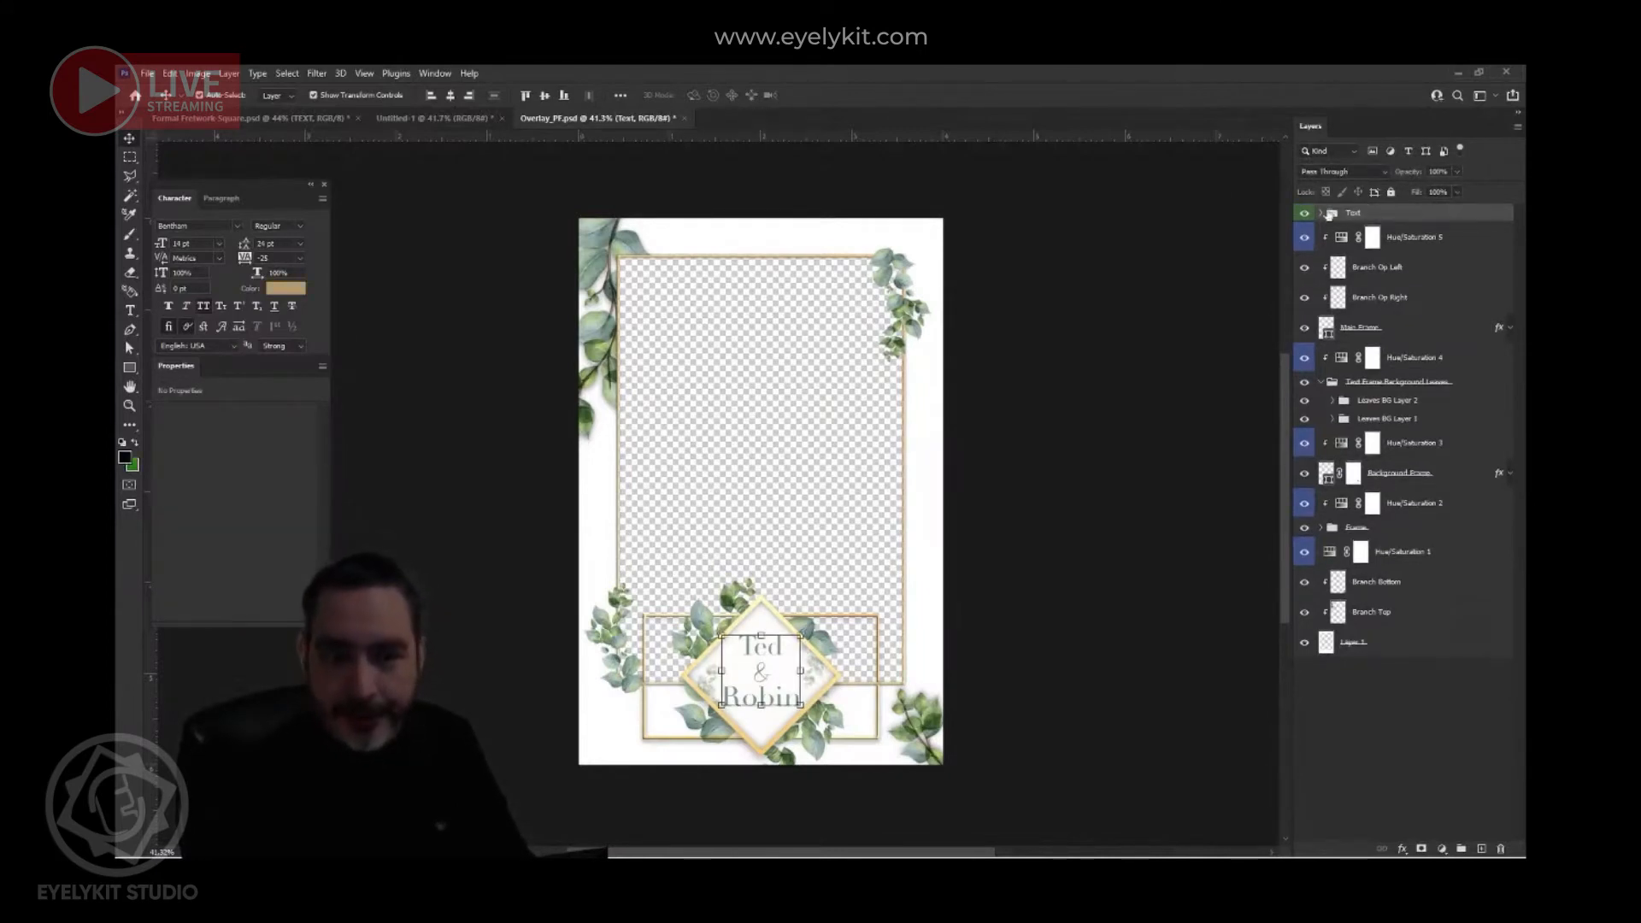
pyautogui.click(531, 324)
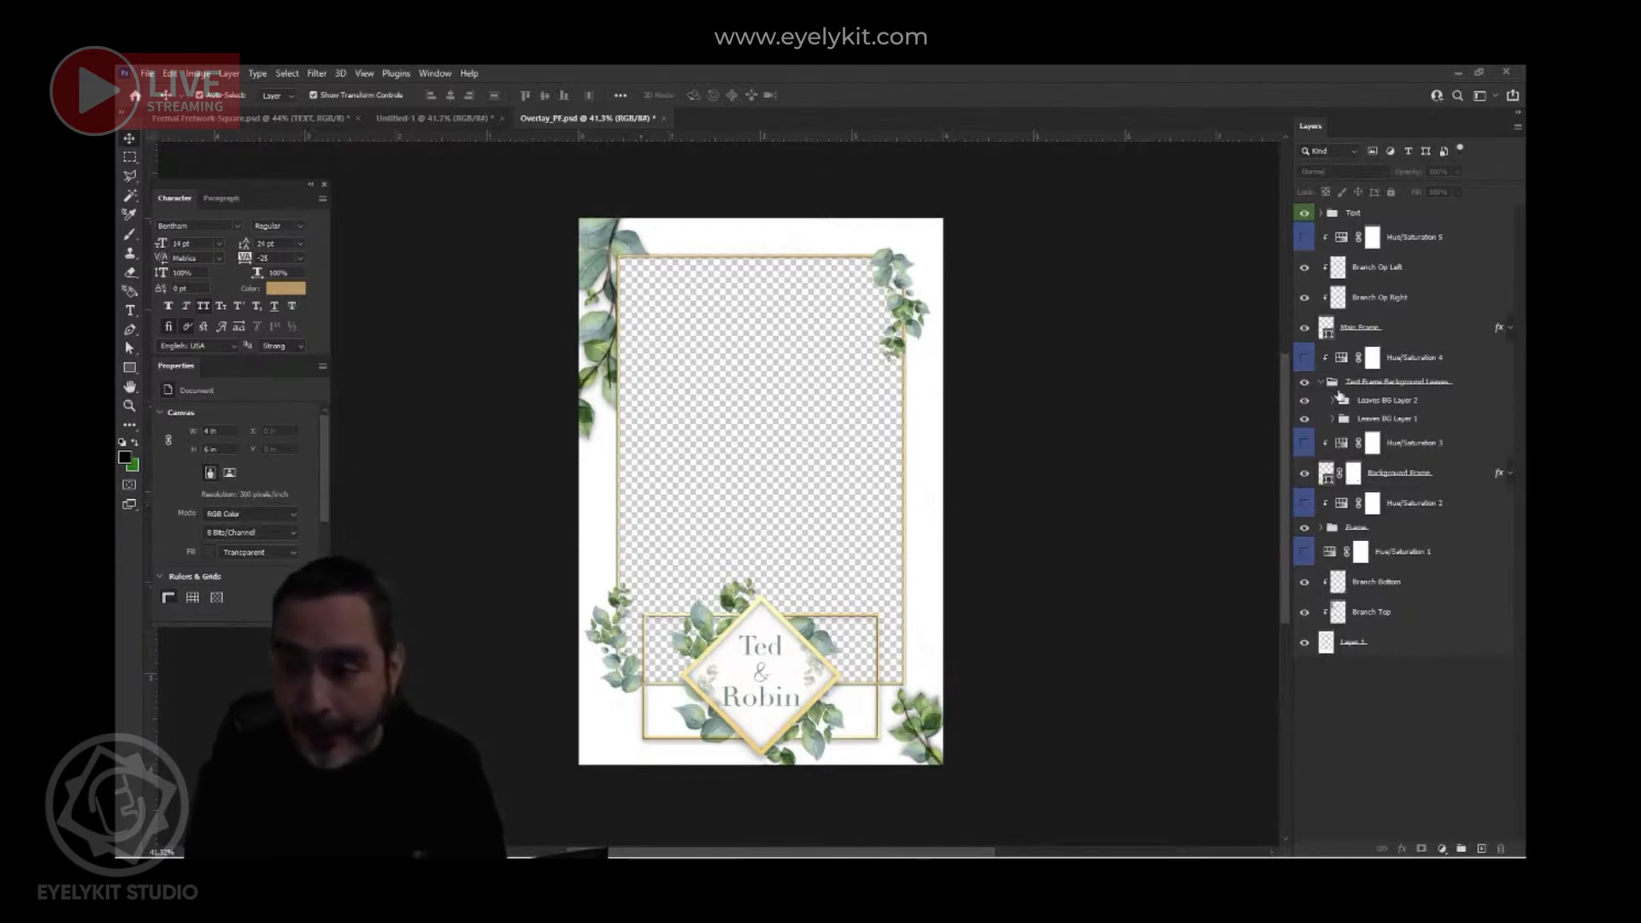
# - Inspect the Branch Op Left and Branch Op Right layers to locate their leaves within the diamond text frame
pyautogui.click(1419, 276)
pyautogui.click(1403, 300)
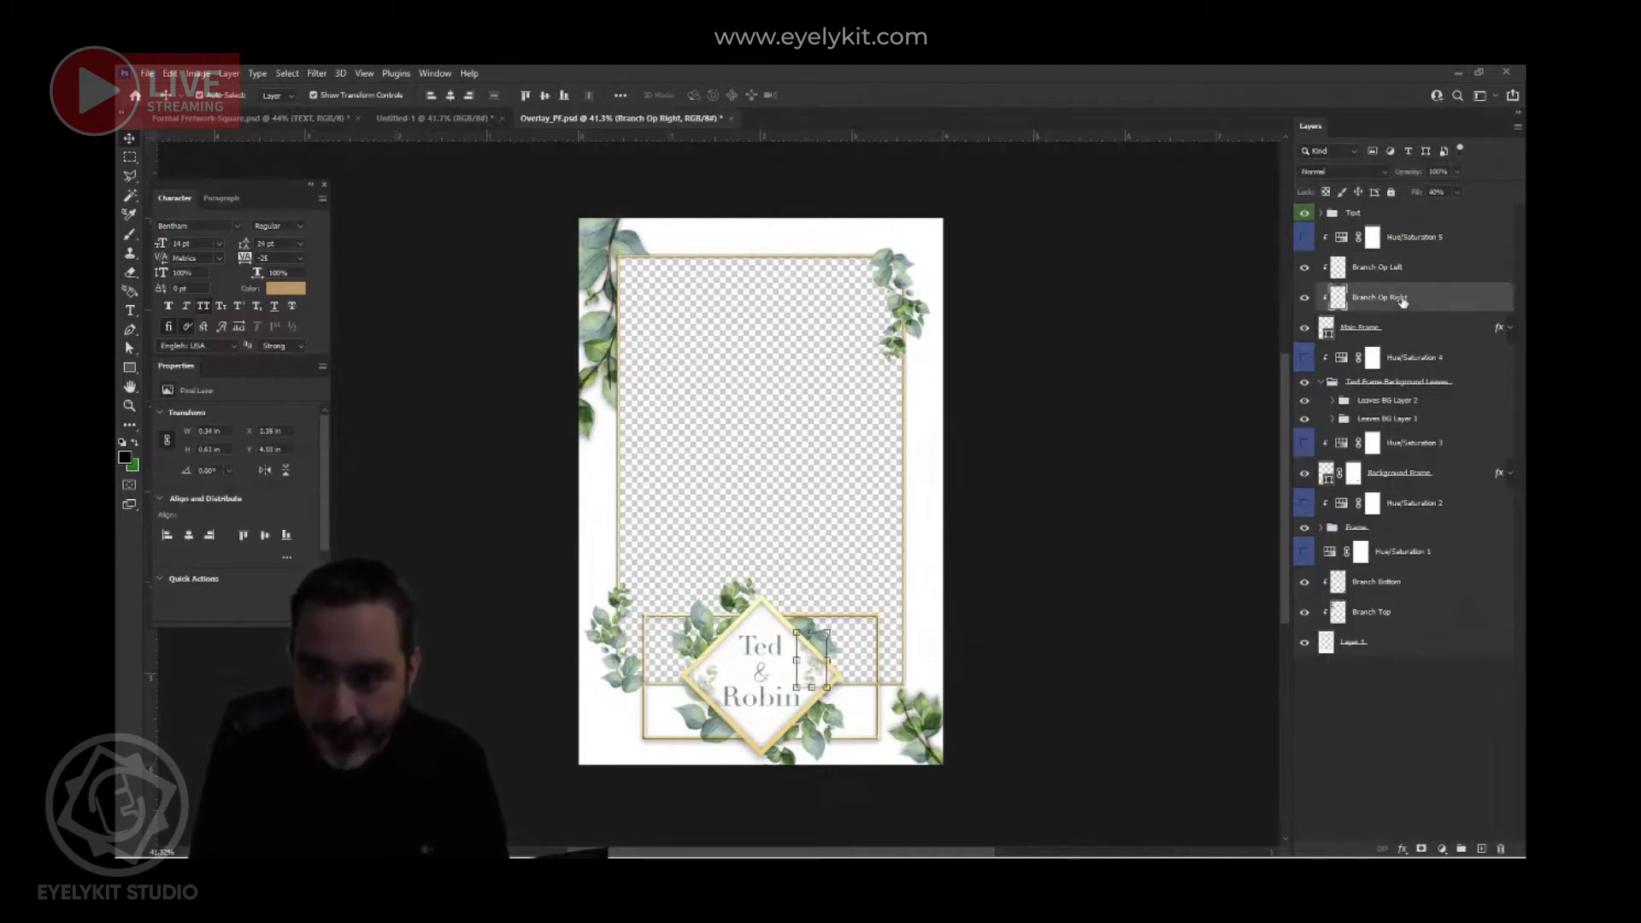
pyautogui.click(1402, 272)
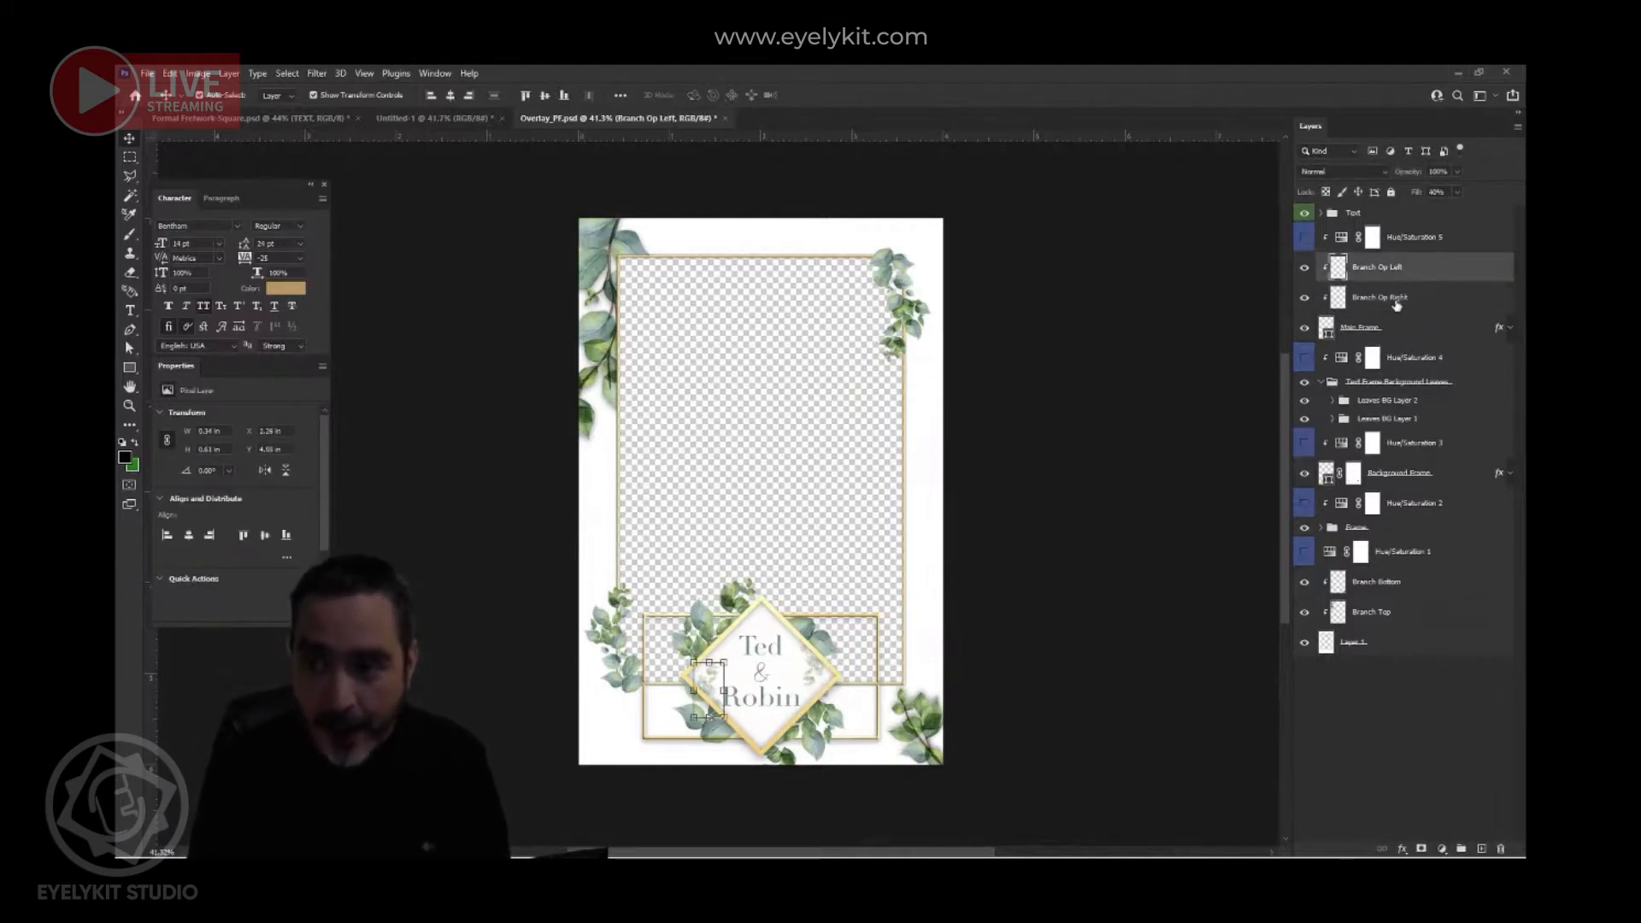
pyautogui.click(1397, 305)
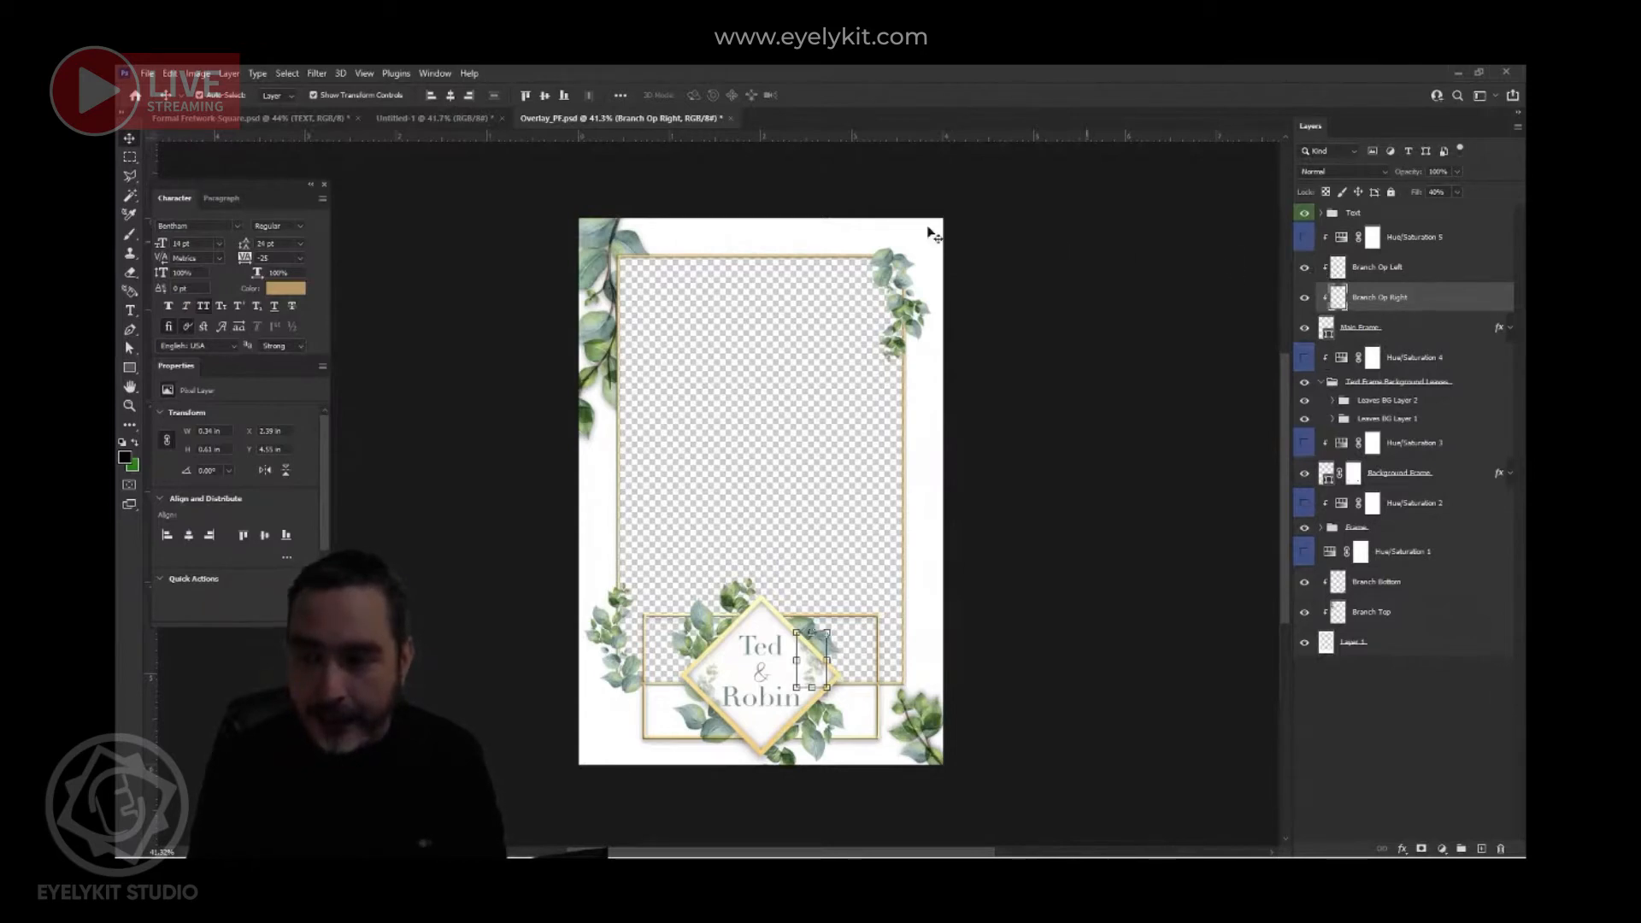
# - Create a new 4 x 6 in document with a white background
pyautogui.click(427, 119)
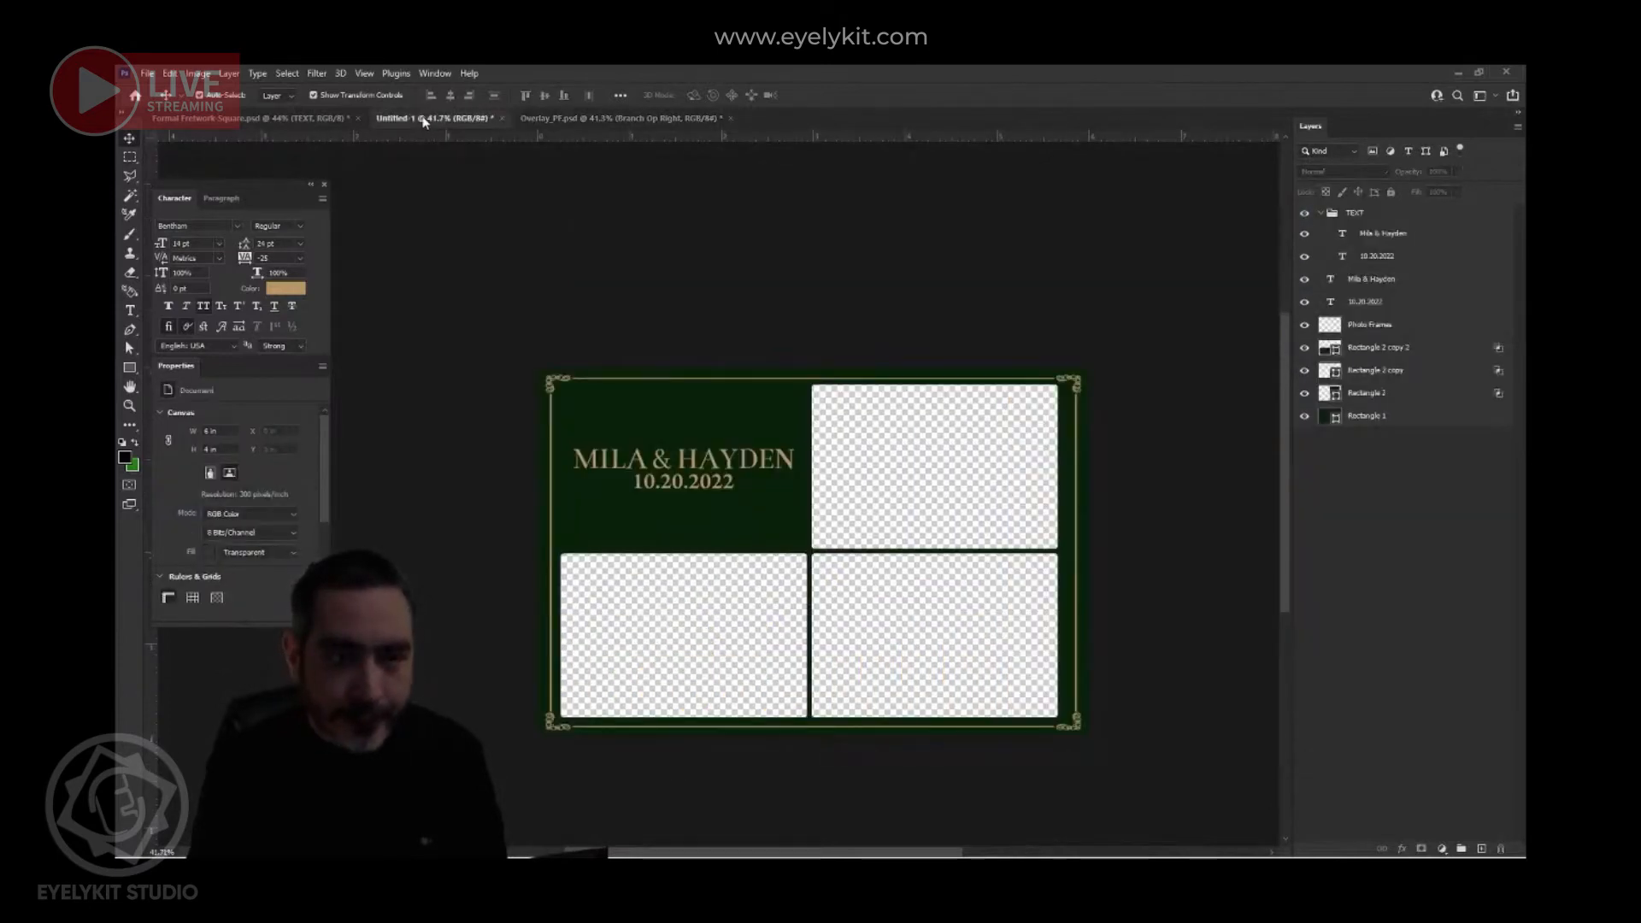
pyautogui.click(149, 73)
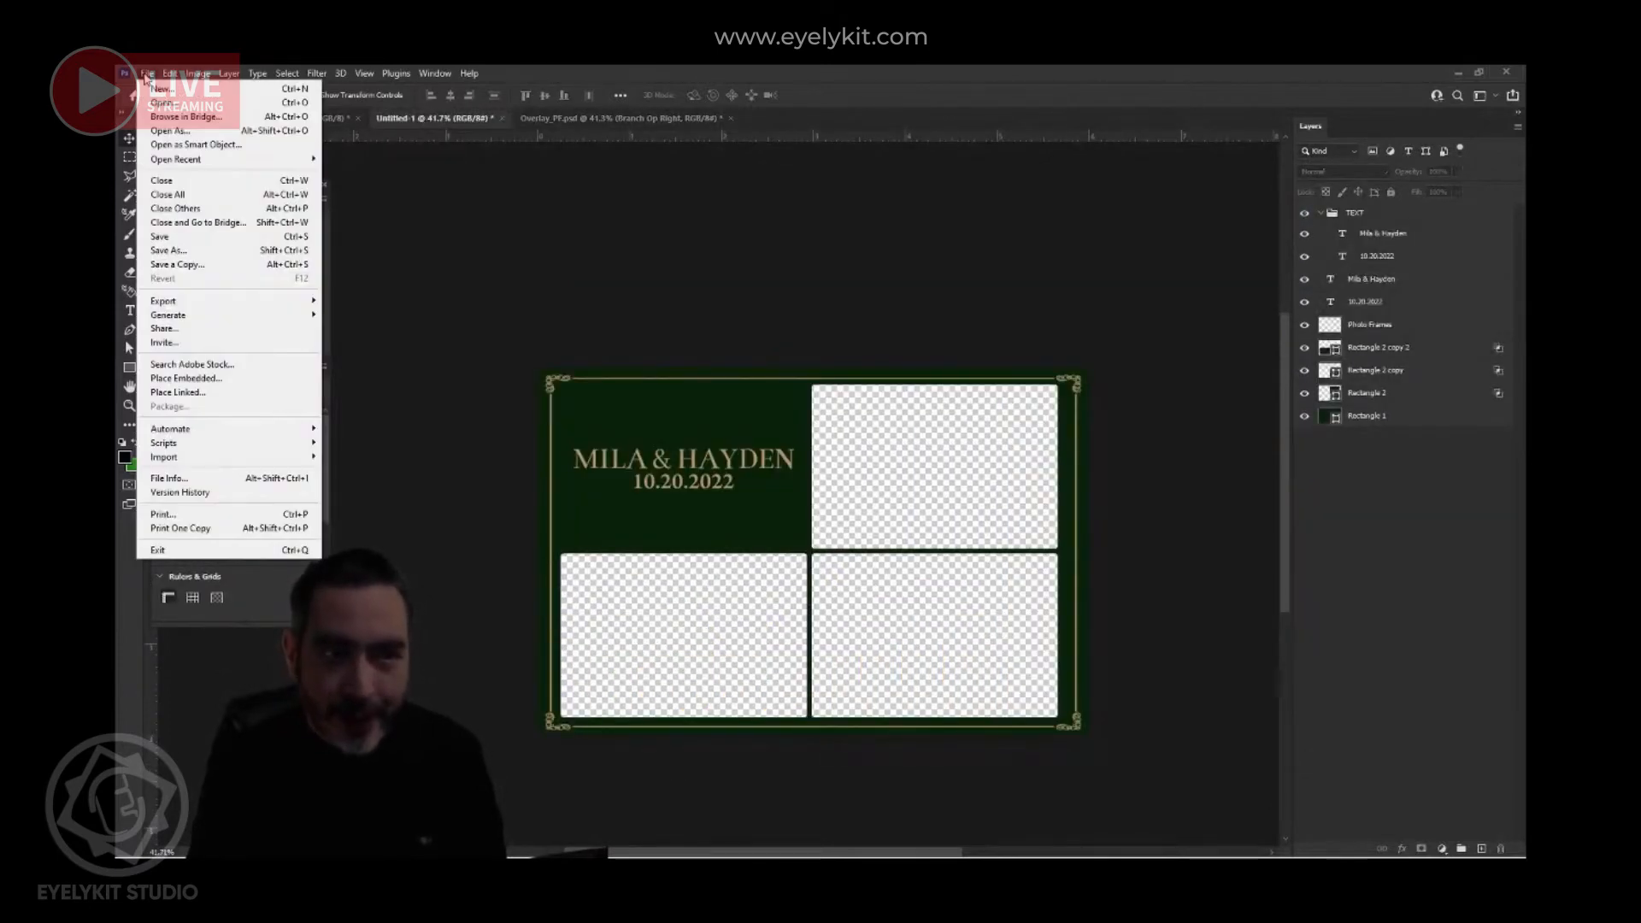
pyautogui.click(157, 90)
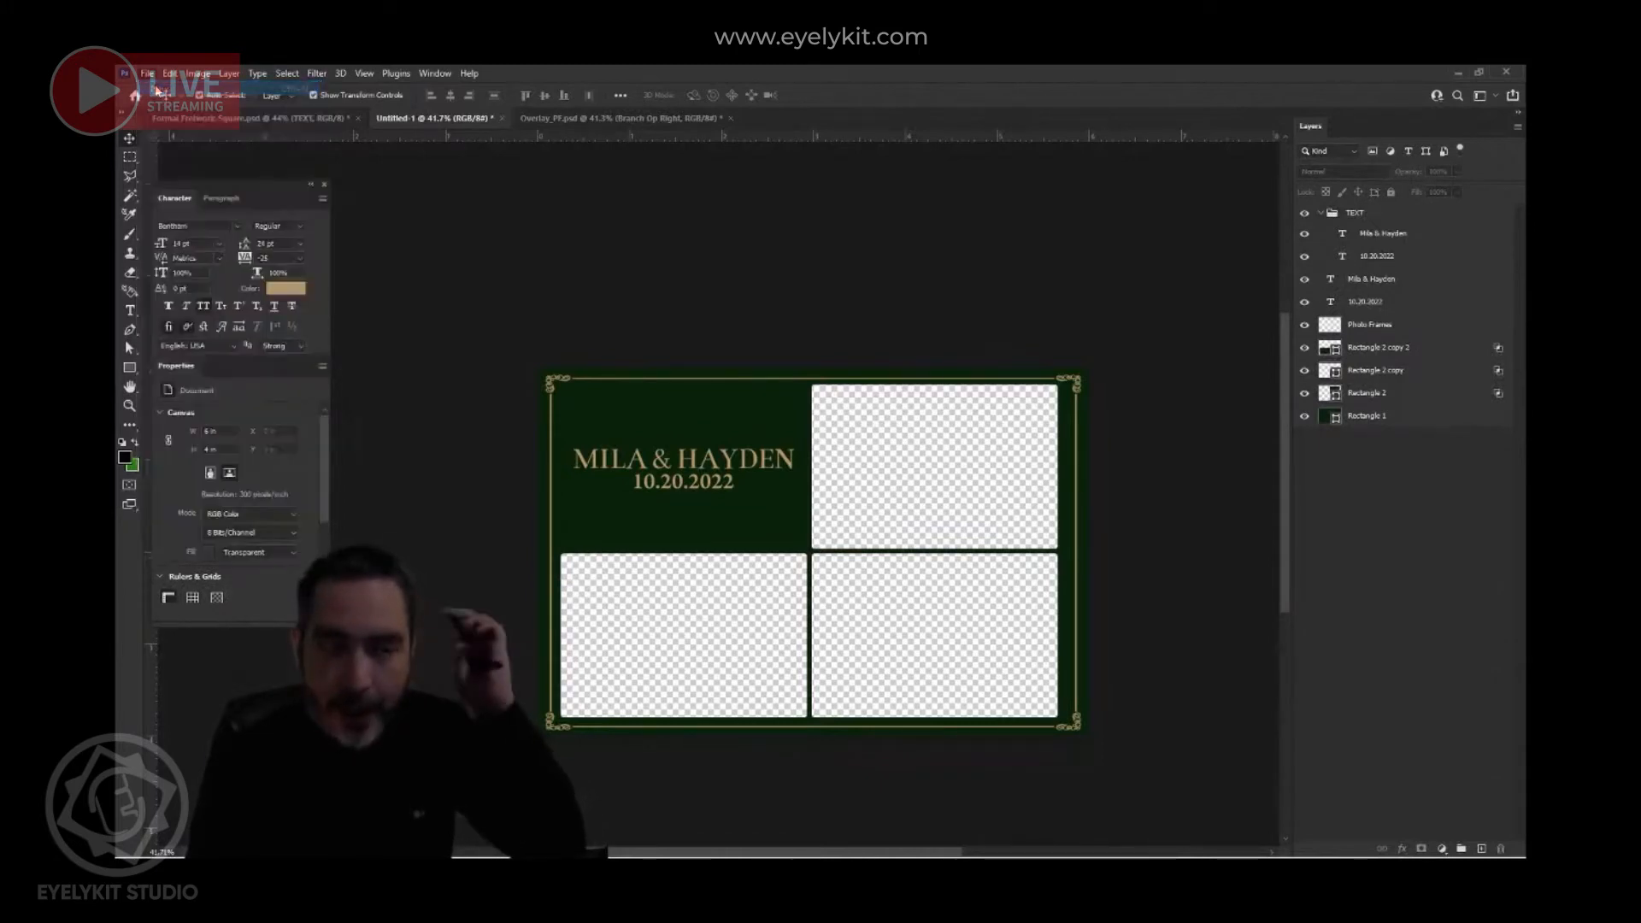
pyautogui.click(257, 607)
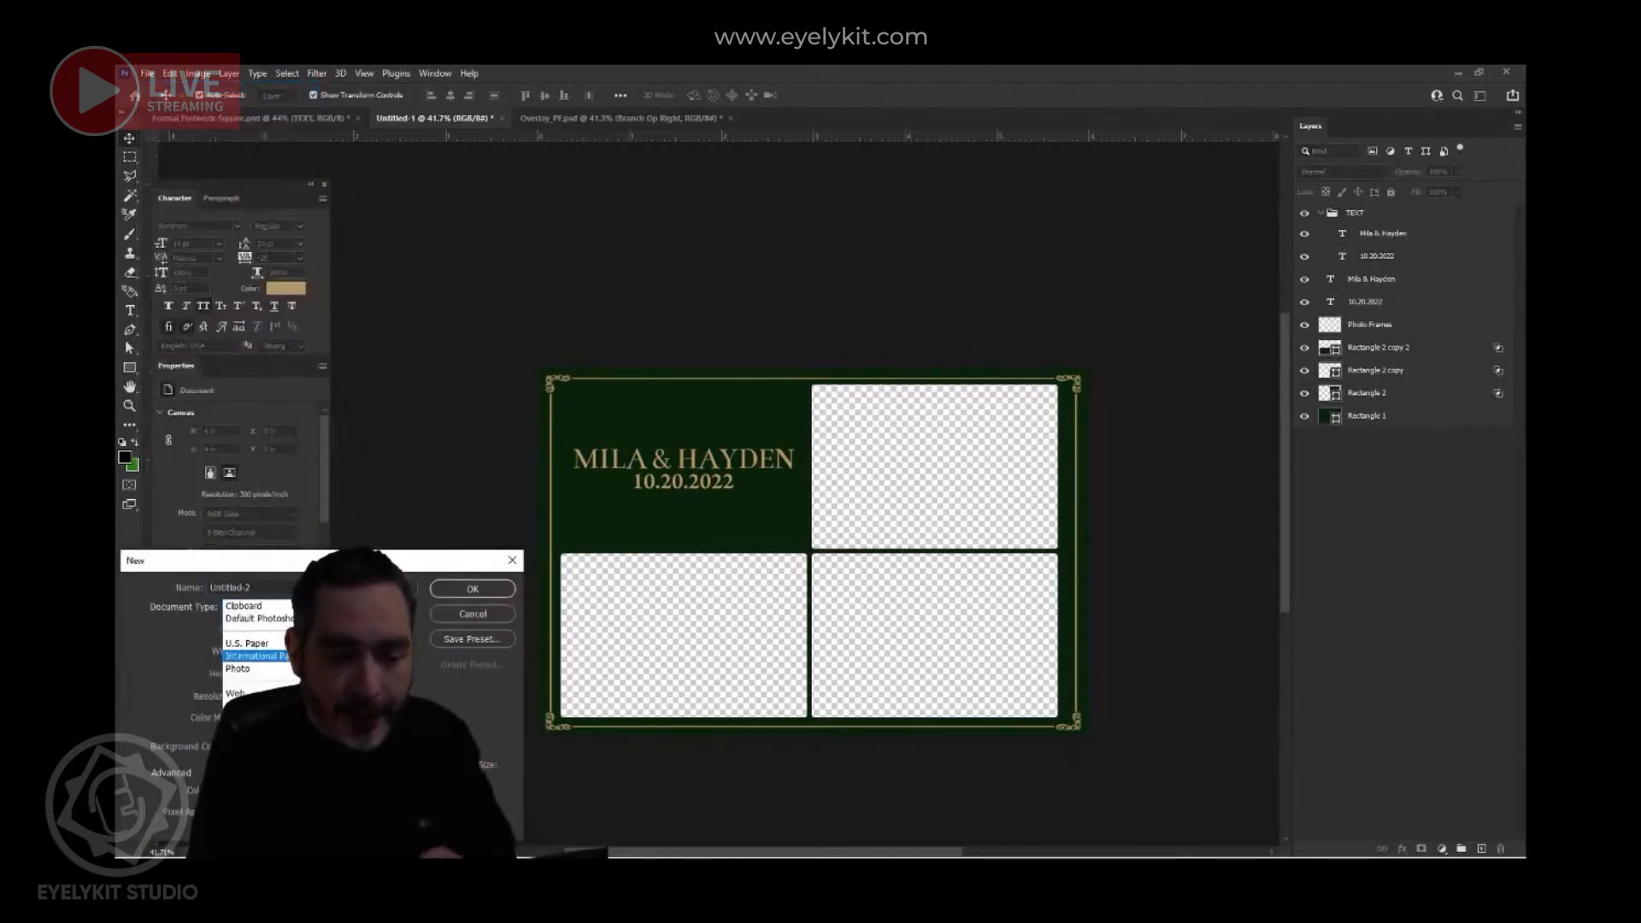
pyautogui.click(325, 800)
pyautogui.click(484, 590)
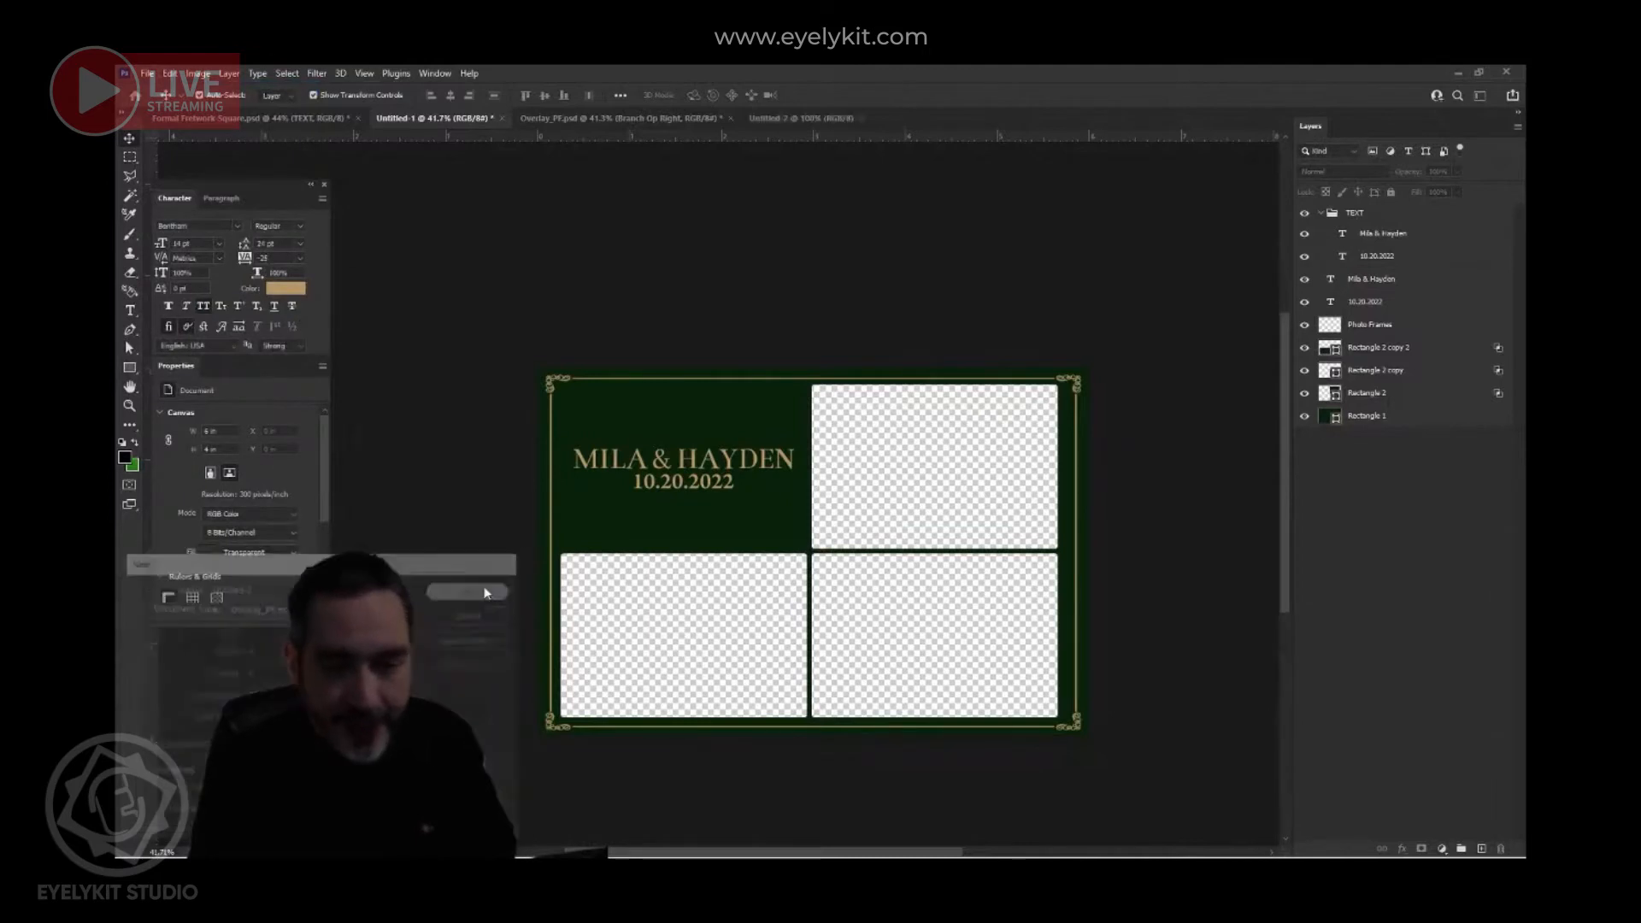
pyautogui.scroll(-2, 782, 571)
pyautogui.scroll(1, 772, 567)
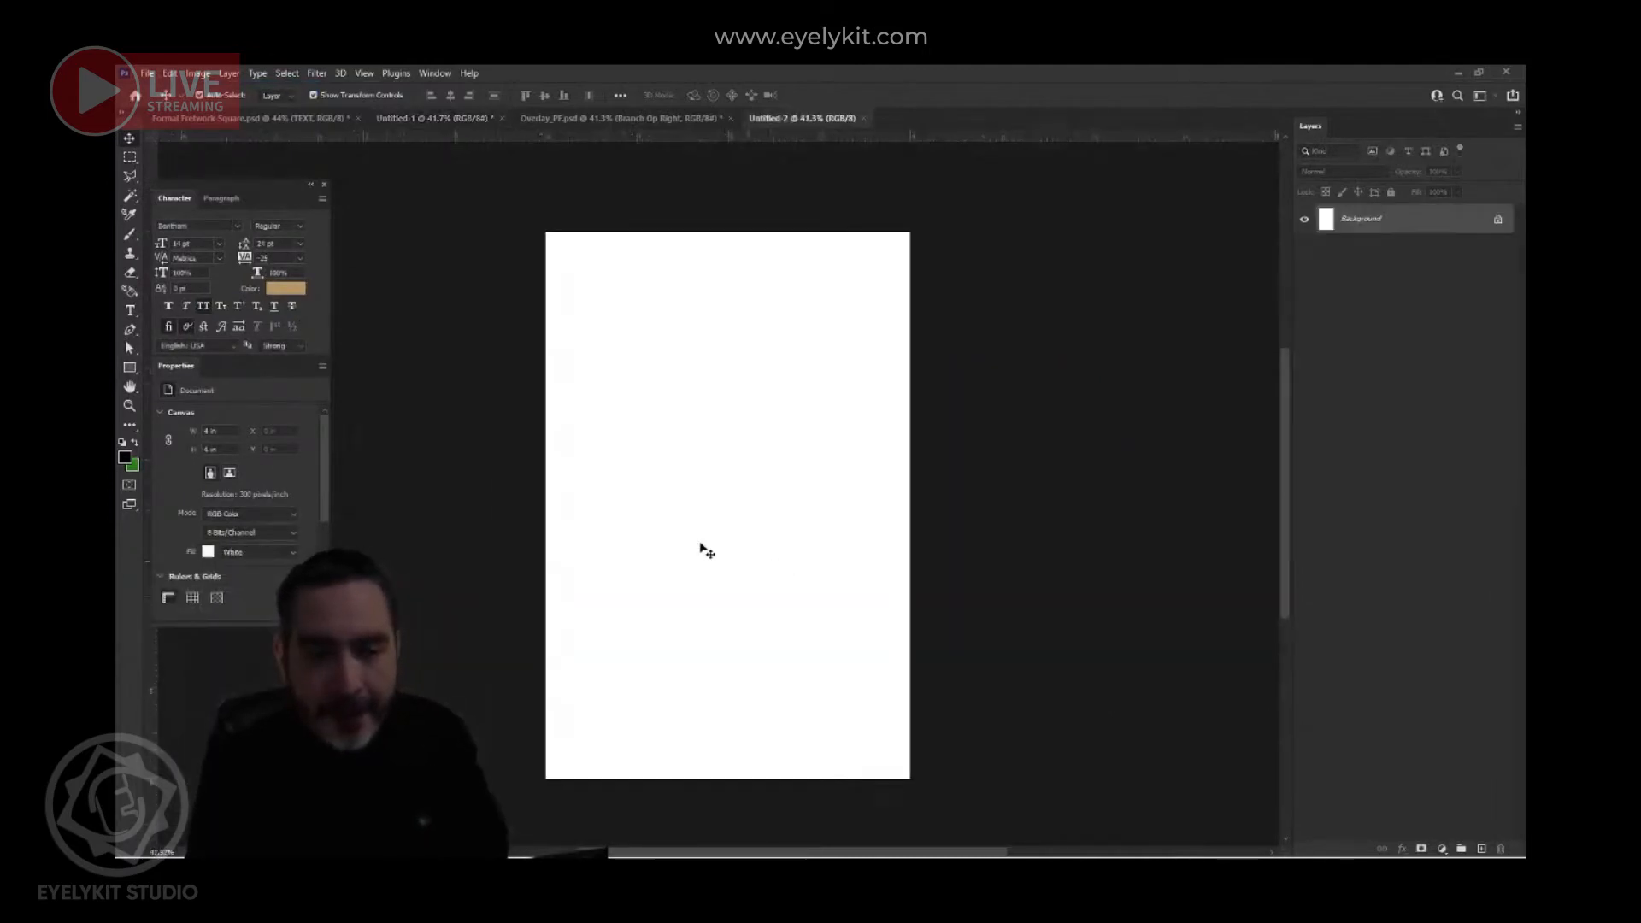
# - Add a text layer containing a sample first name near the middle of the page
pyautogui.click(130, 311)
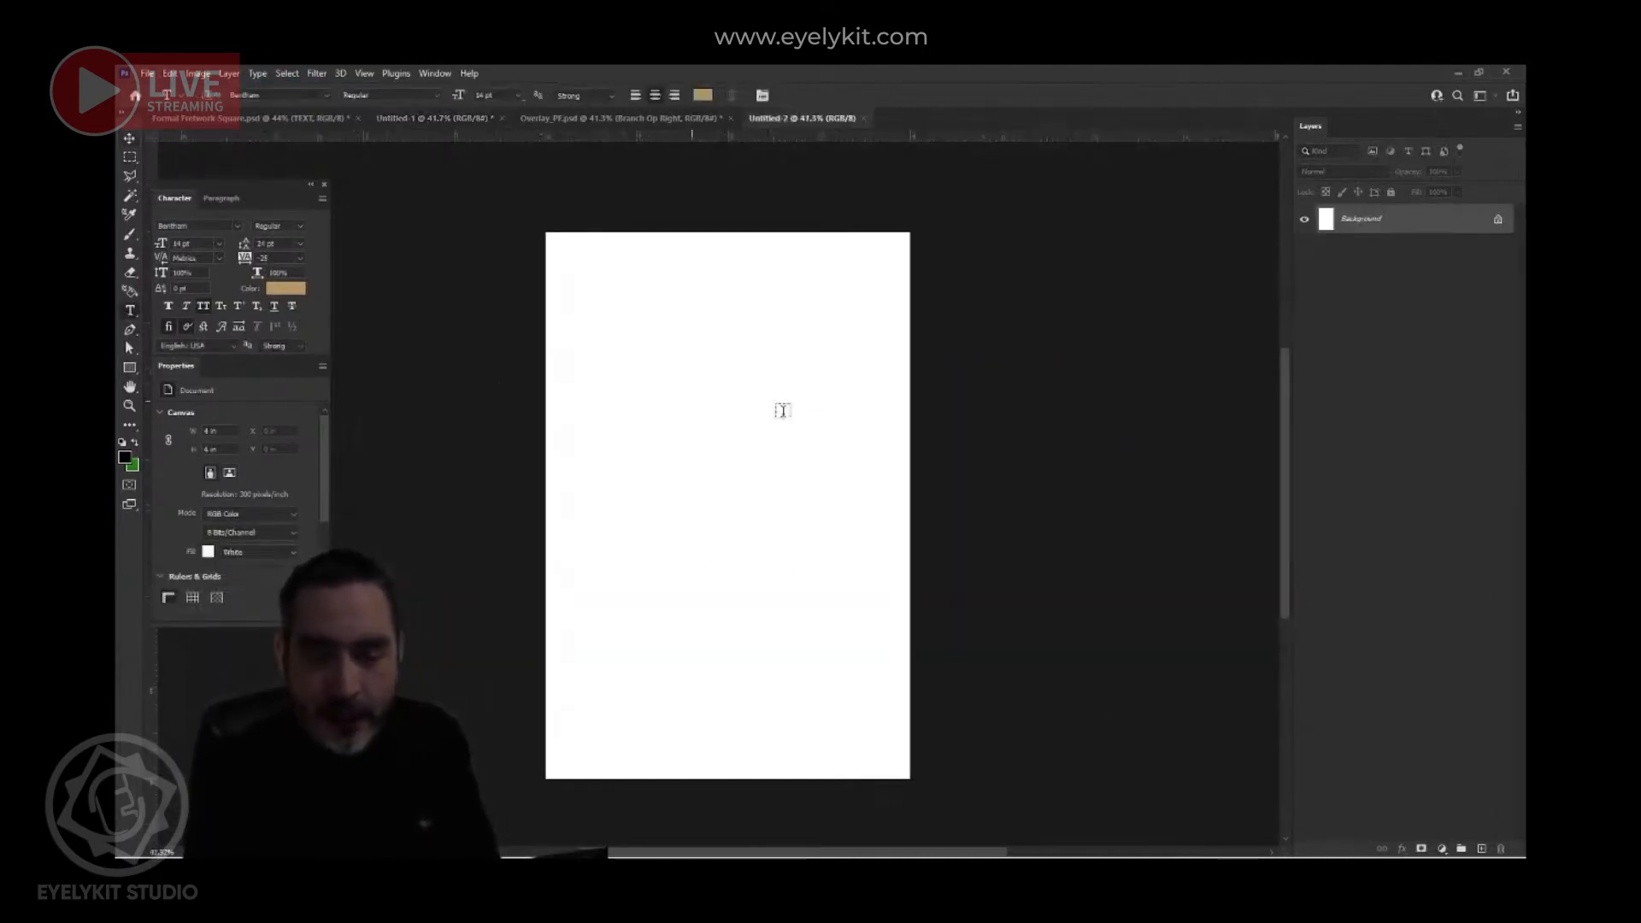
pyautogui.click(666, 504)
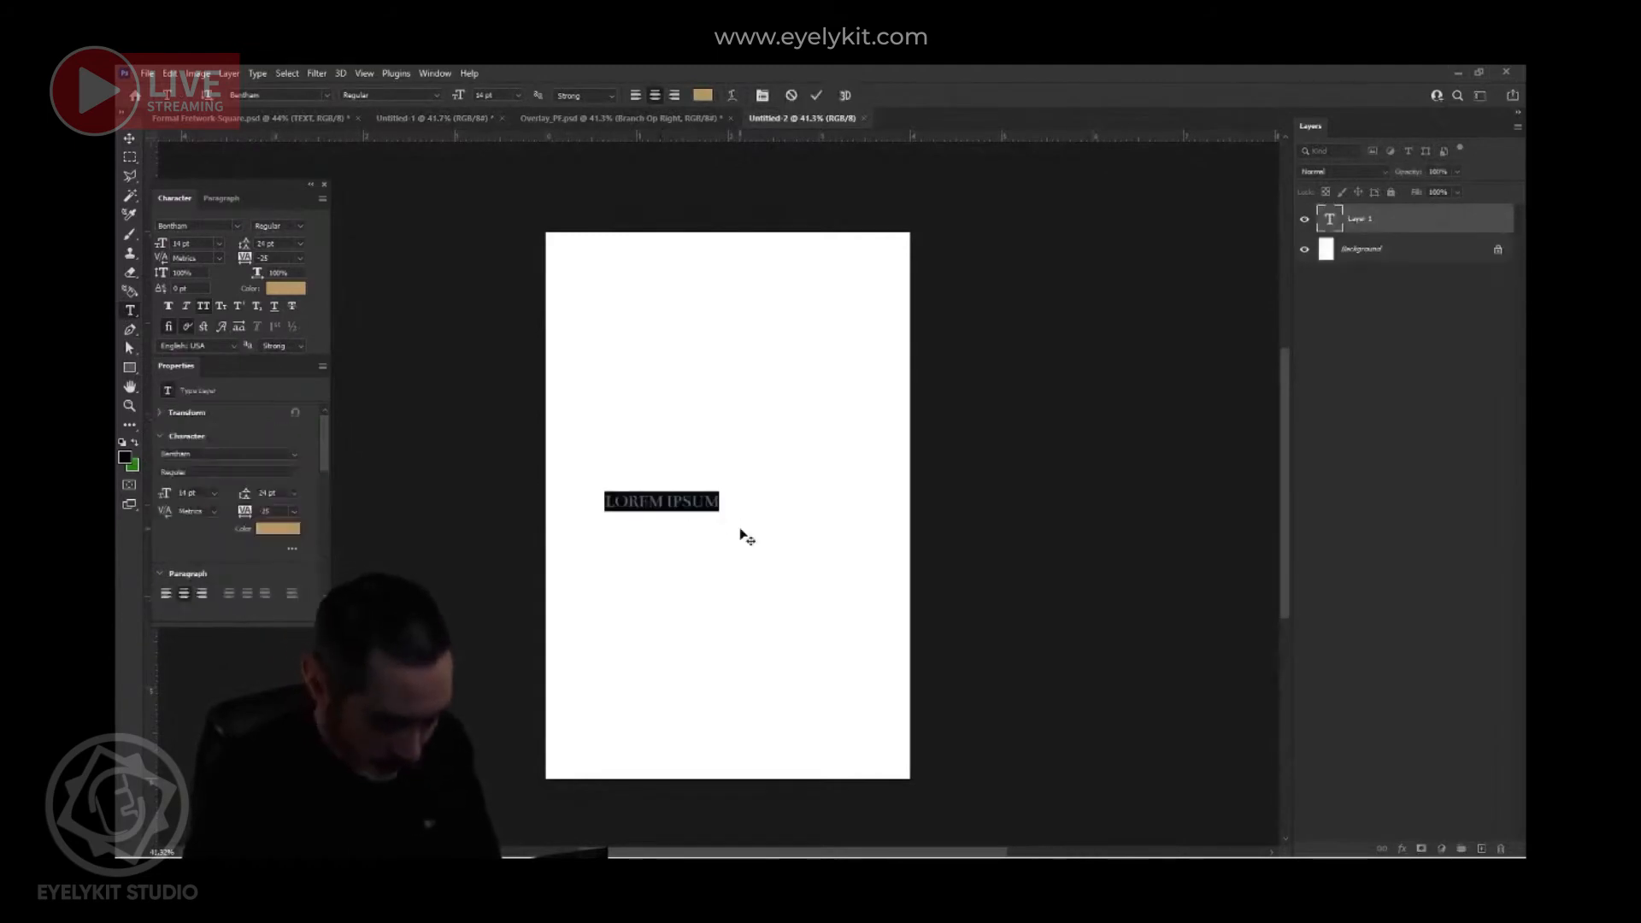
pyautogui.write('cory')
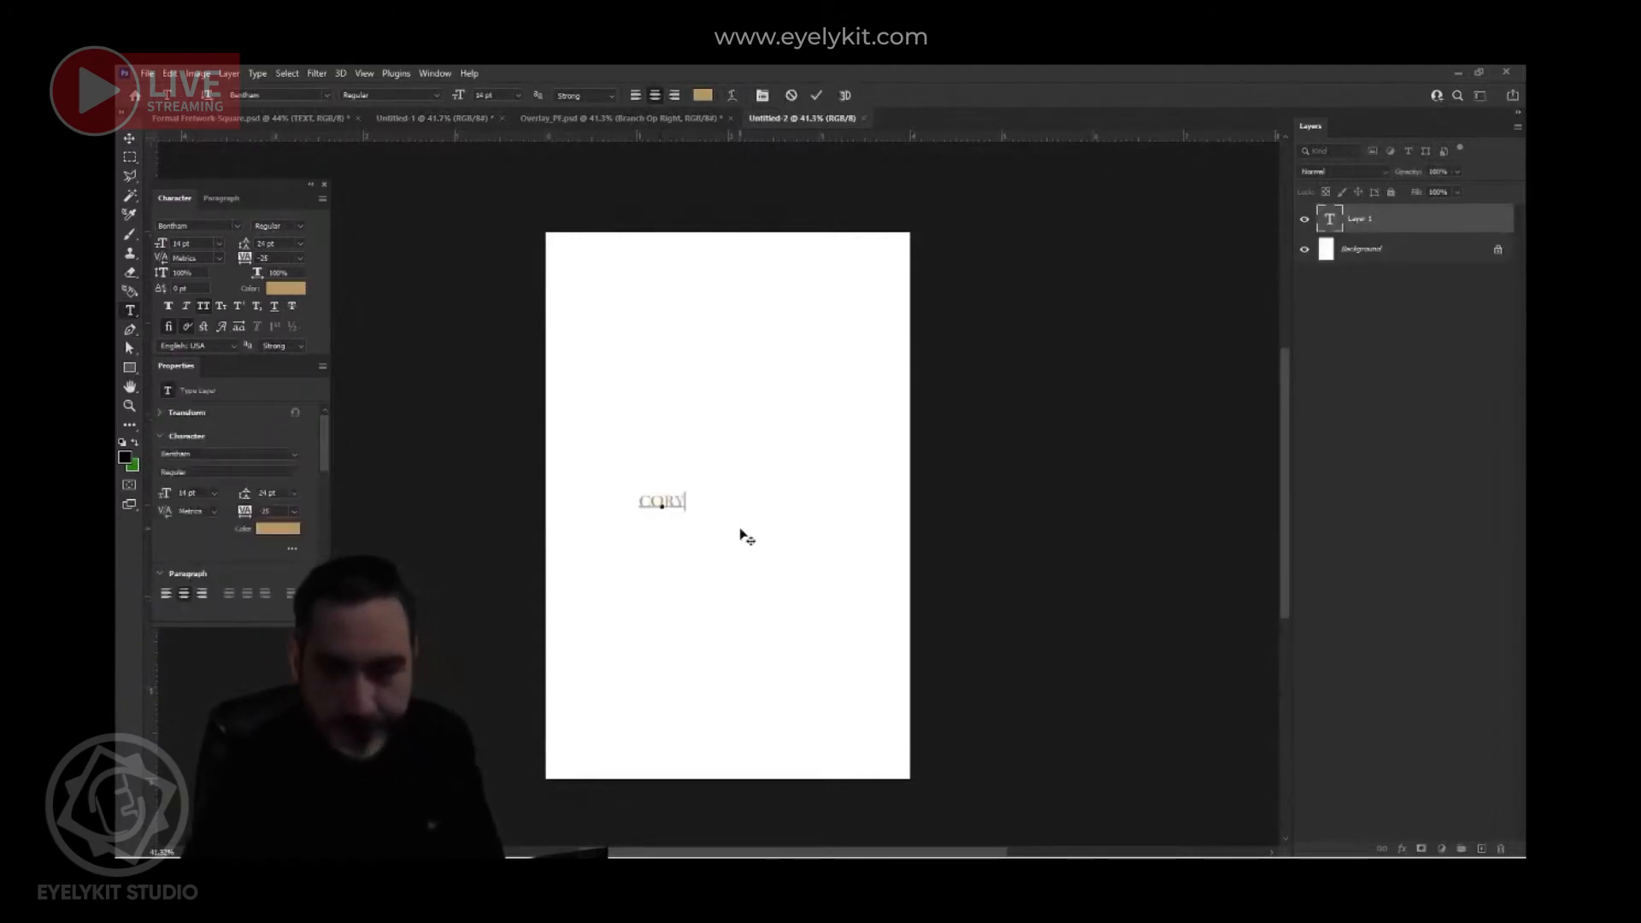
pyautogui.click(816, 95)
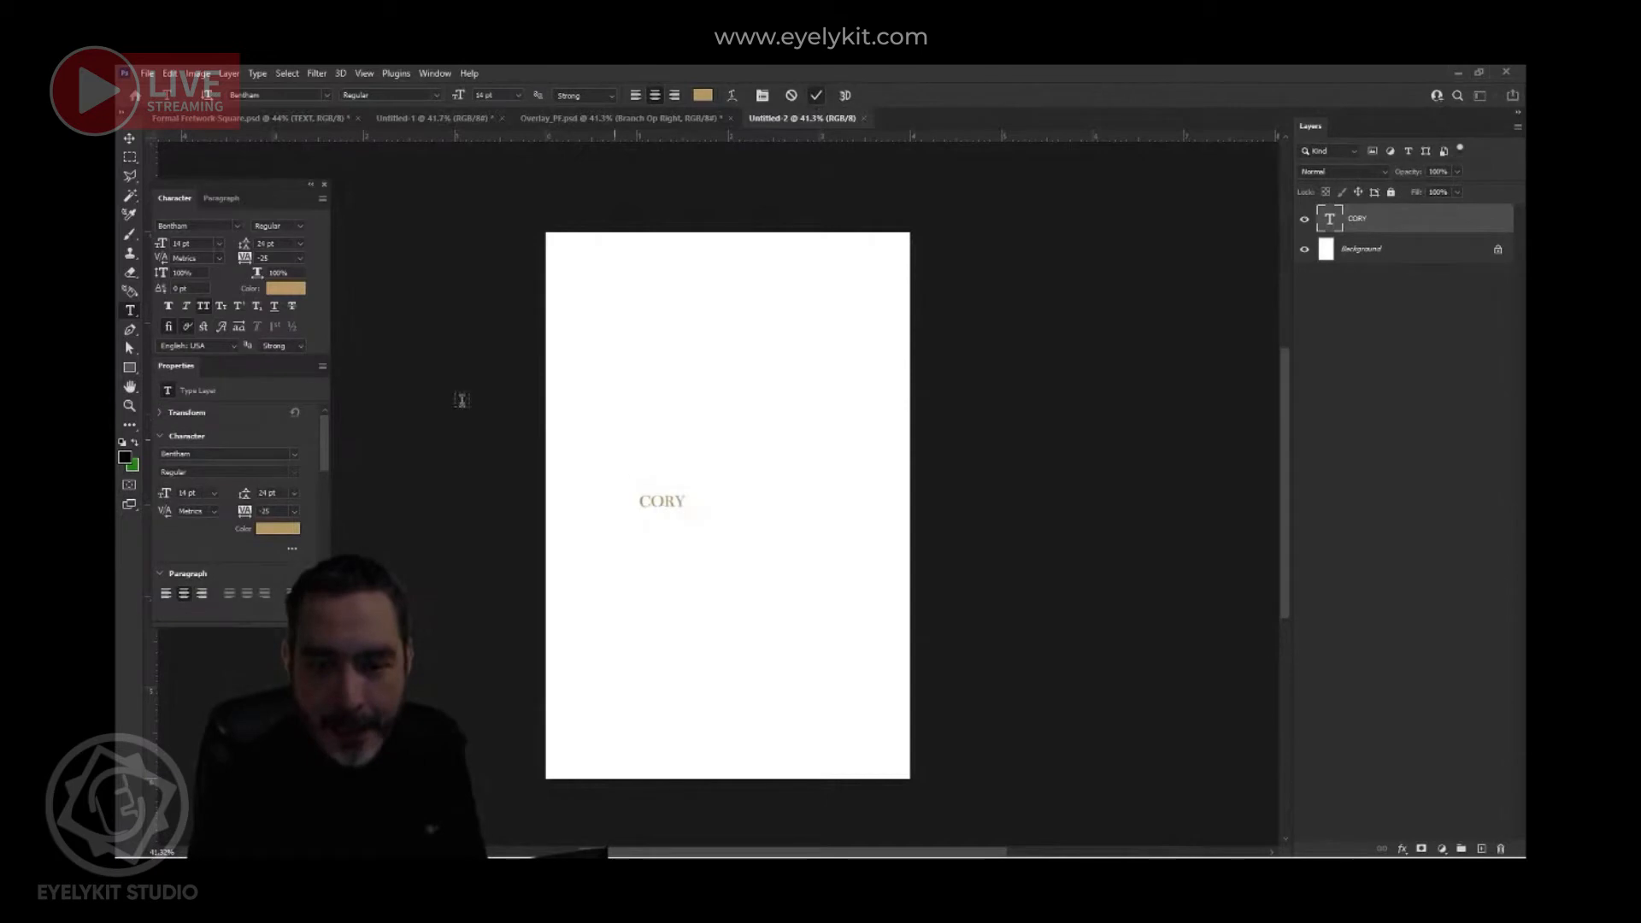
# - Enlarge the name text to almost the full page width and center it horizontally above the page's middle
pyautogui.click(129, 138)
pyautogui.moveTo(682, 490); pyautogui.dragTo(900, 405)
pyautogui.moveTo(638, 406); pyautogui.dragTo(542, 366)
pyautogui.moveTo(725, 445); pyautogui.dragTo(732, 440)
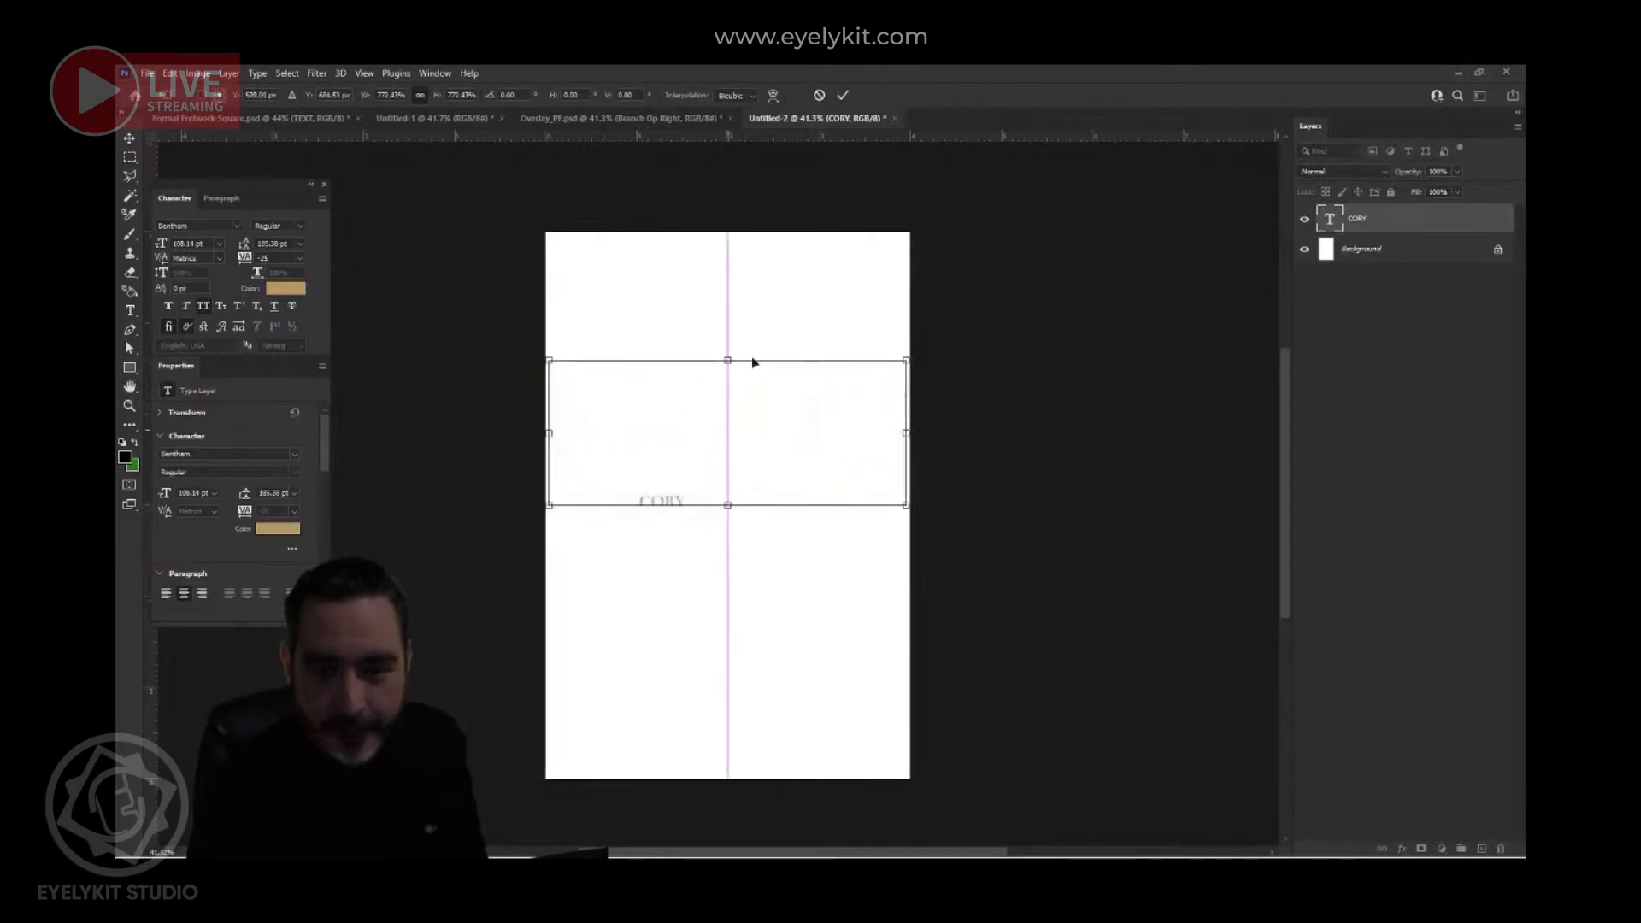
pyautogui.click(843, 95)
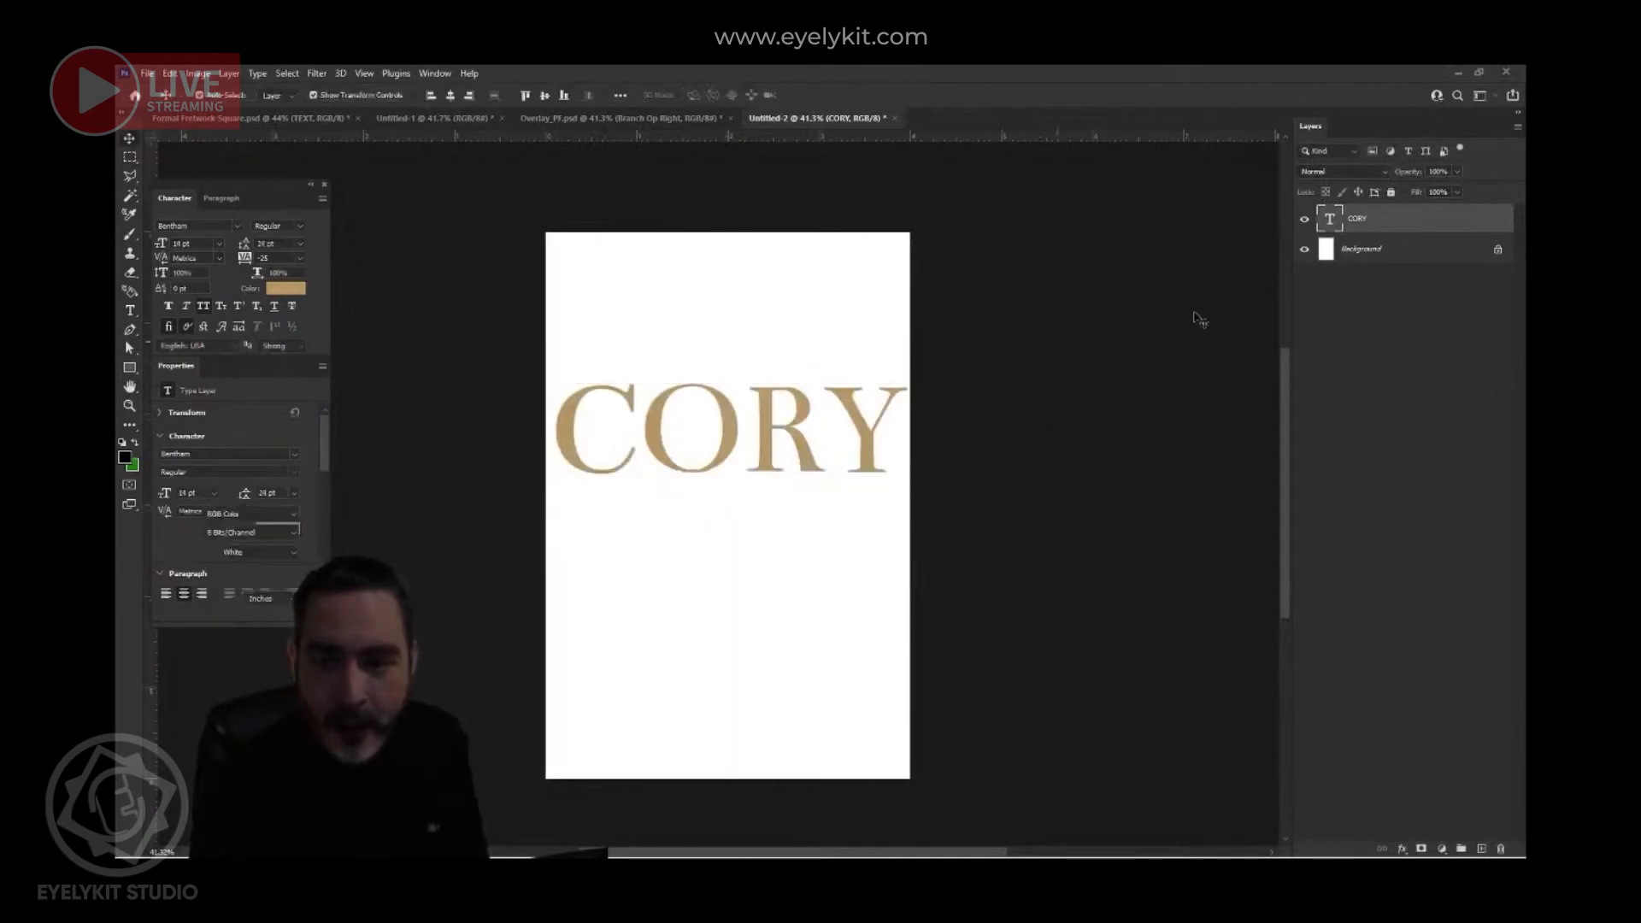
# - Scale the name text down to about 77% around its center, leaving margins on both sides of the page
pyautogui.click(1393, 224)
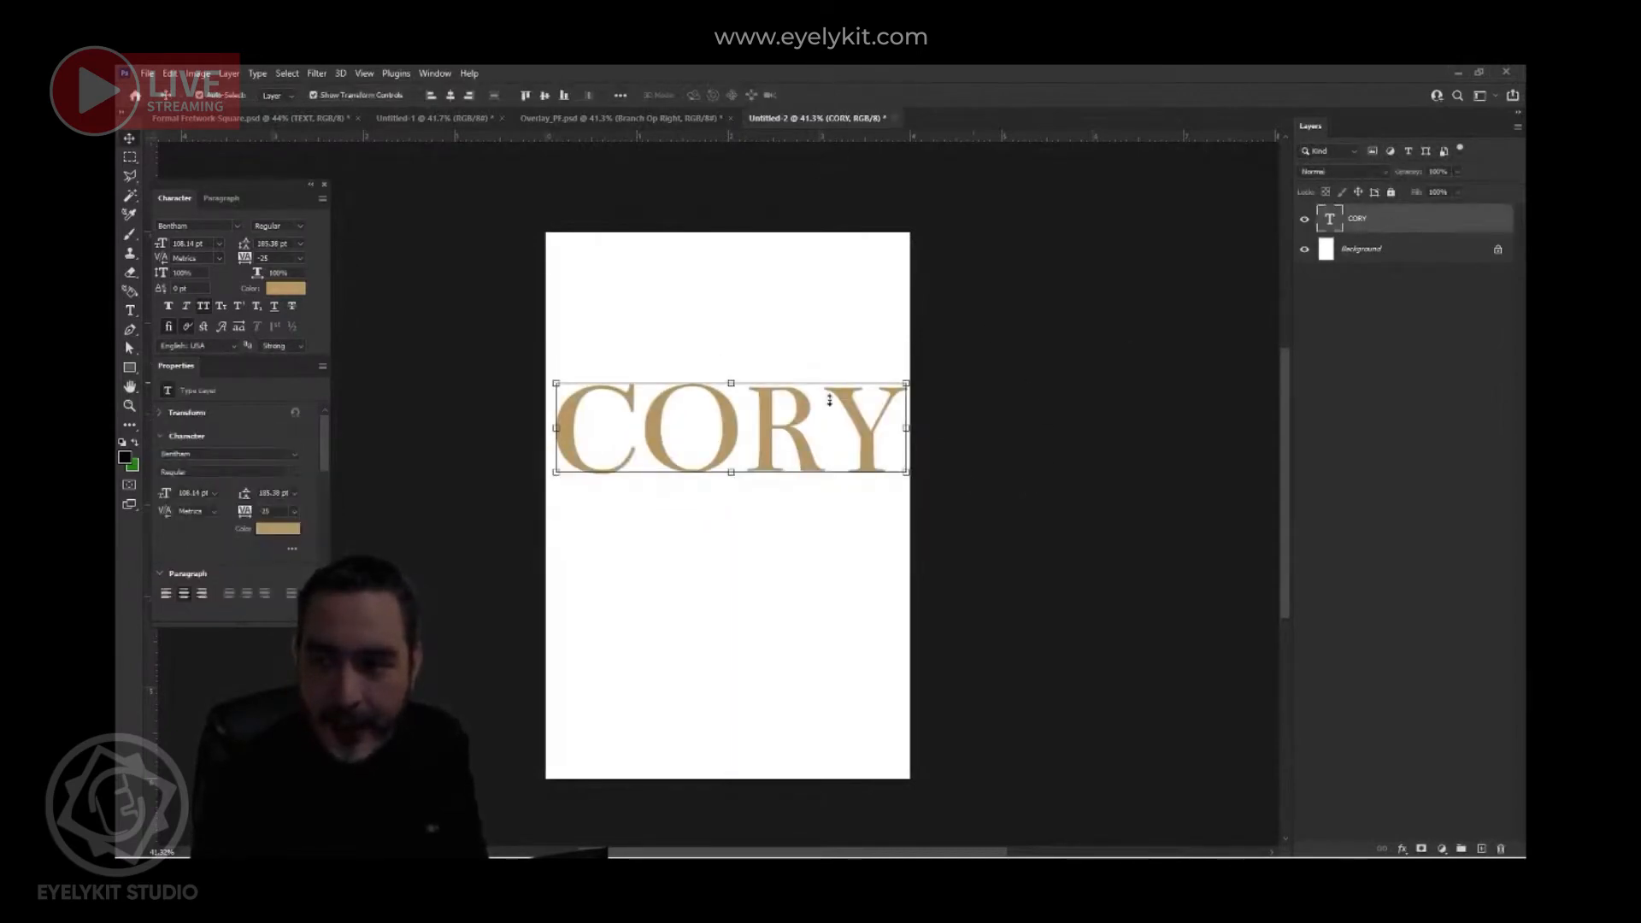
pyautogui.scroll(3, 820, 448)
pyautogui.click(989, 326)
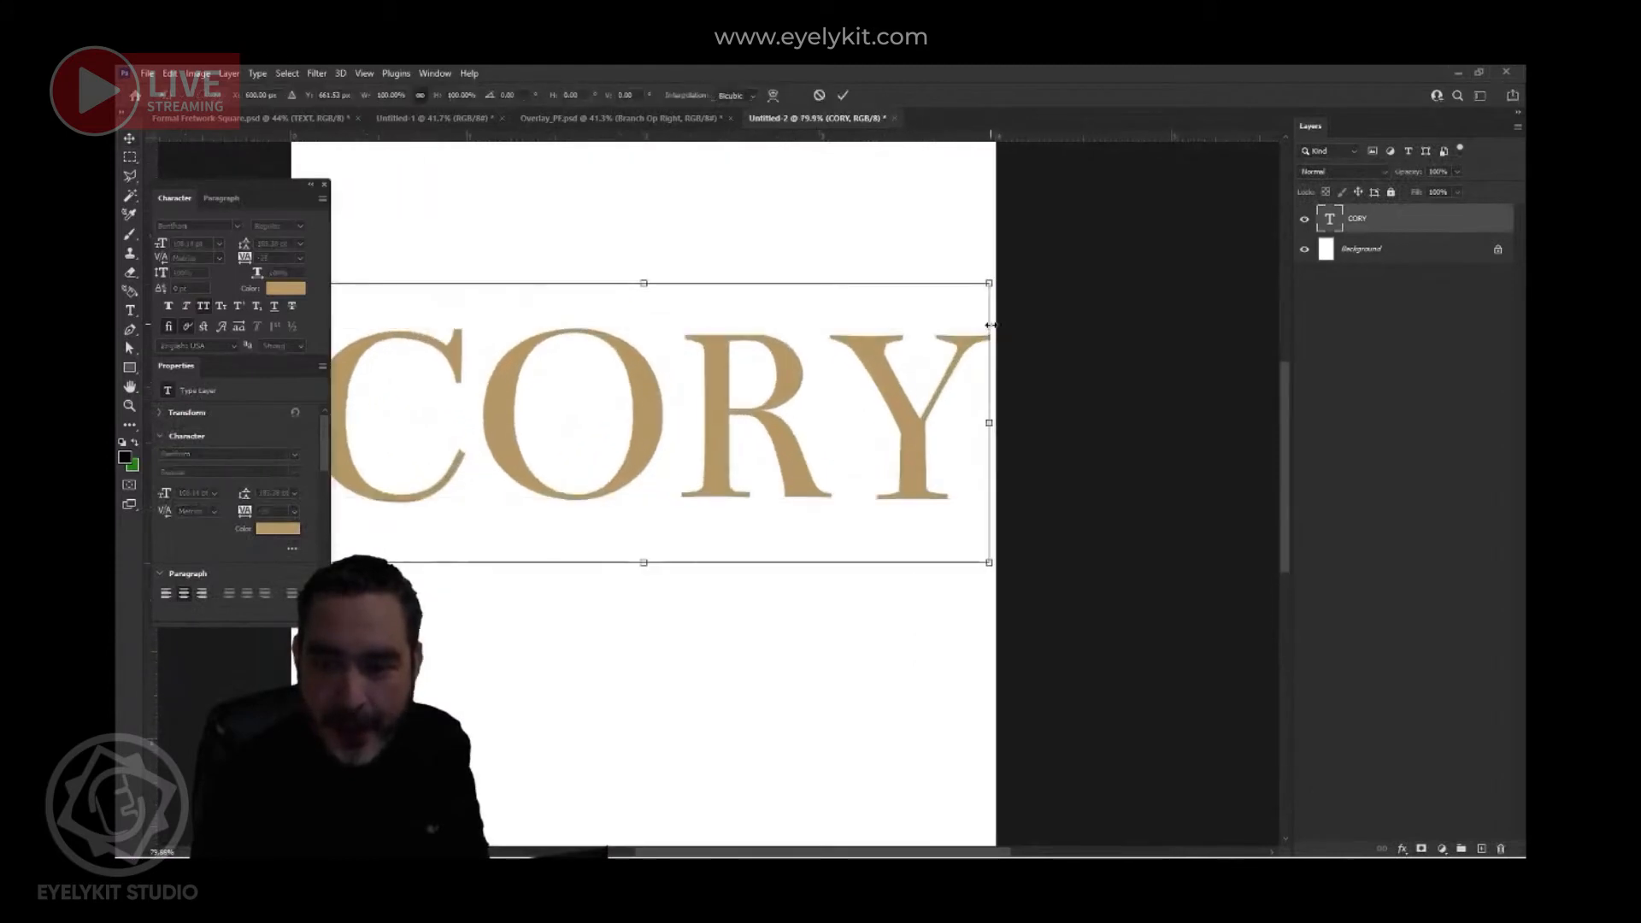
pyautogui.moveTo(991, 280); pyautogui.dragTo(919, 304)
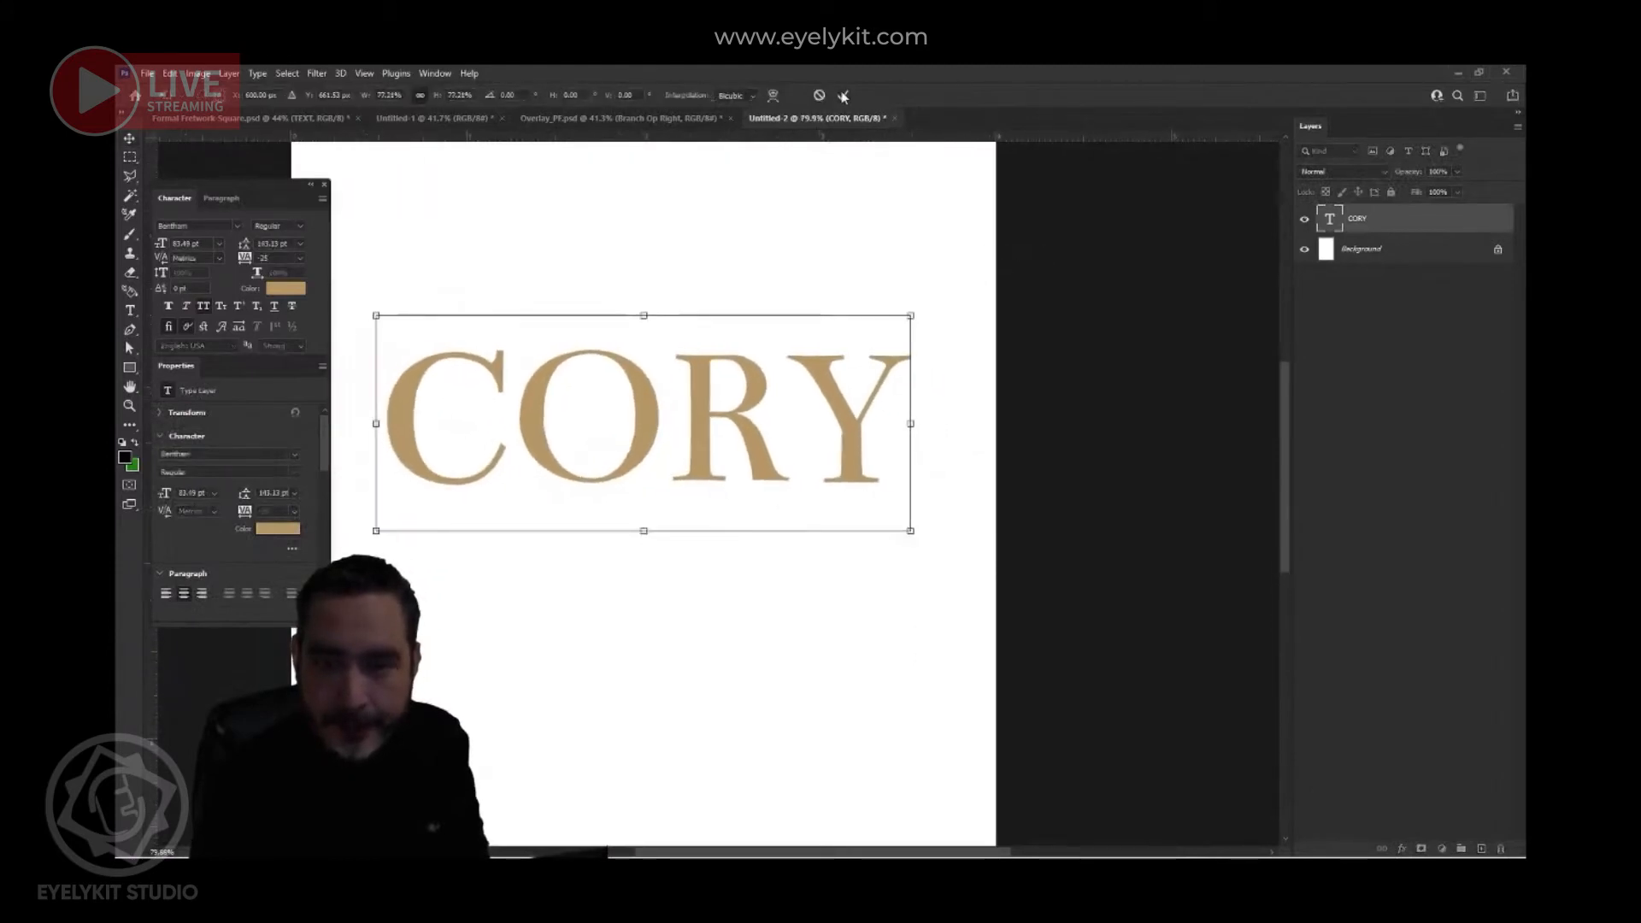
pyautogui.press('Return')
pyautogui.scroll(-3, 671, 376)
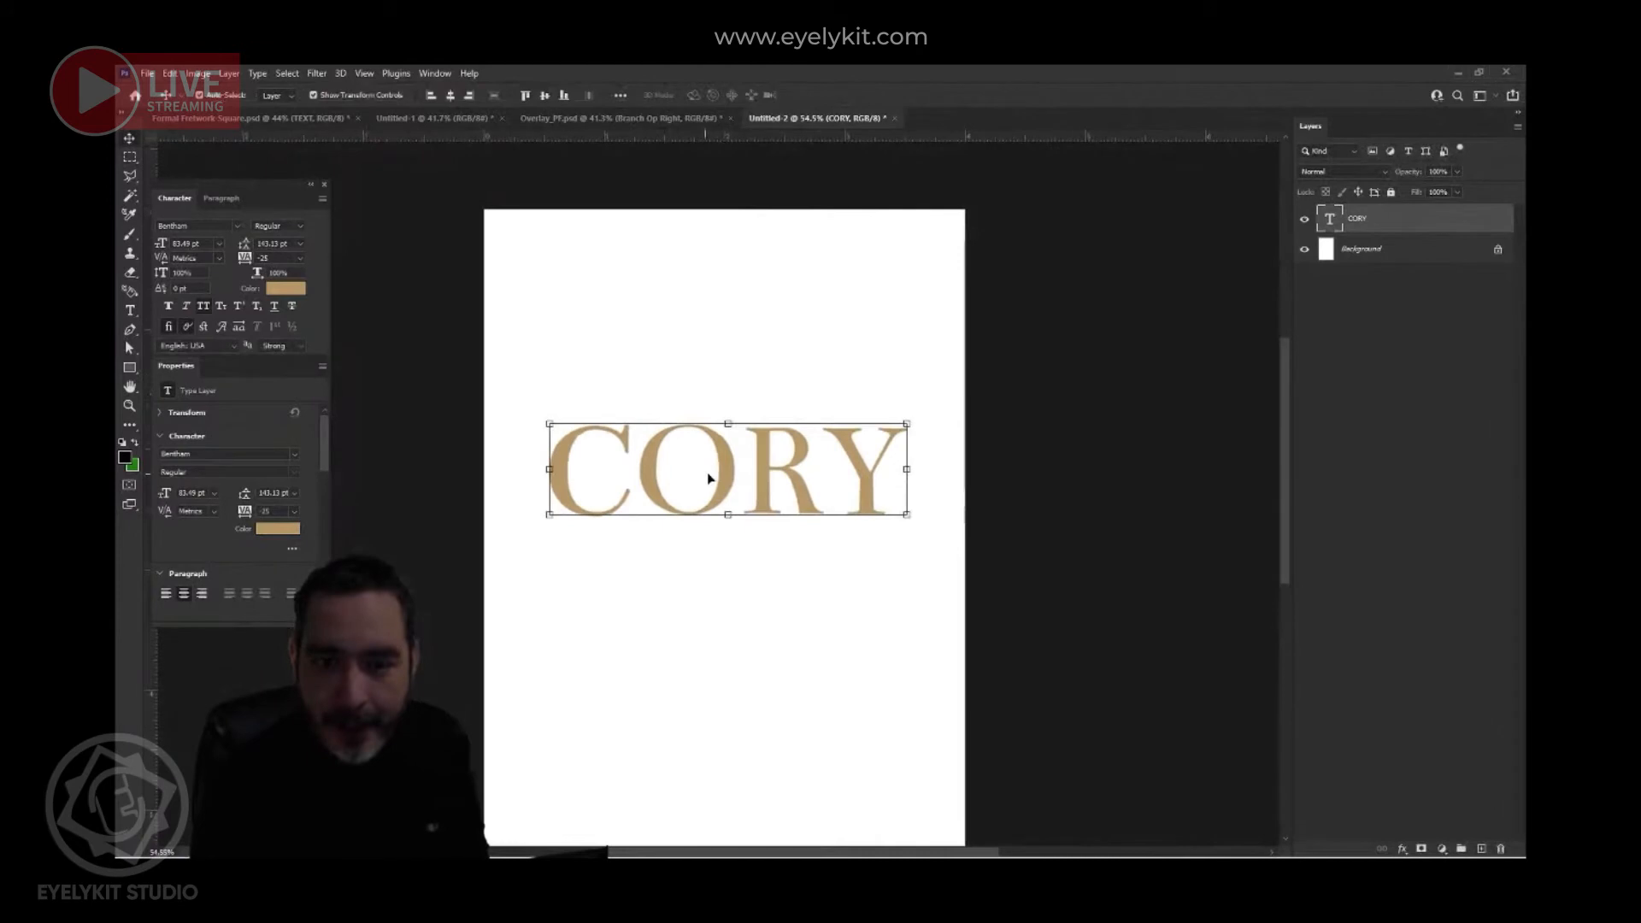
# - Change the name text's font to Jungle Fever Inline NF from the favorite fonts
pyautogui.click(238, 226)
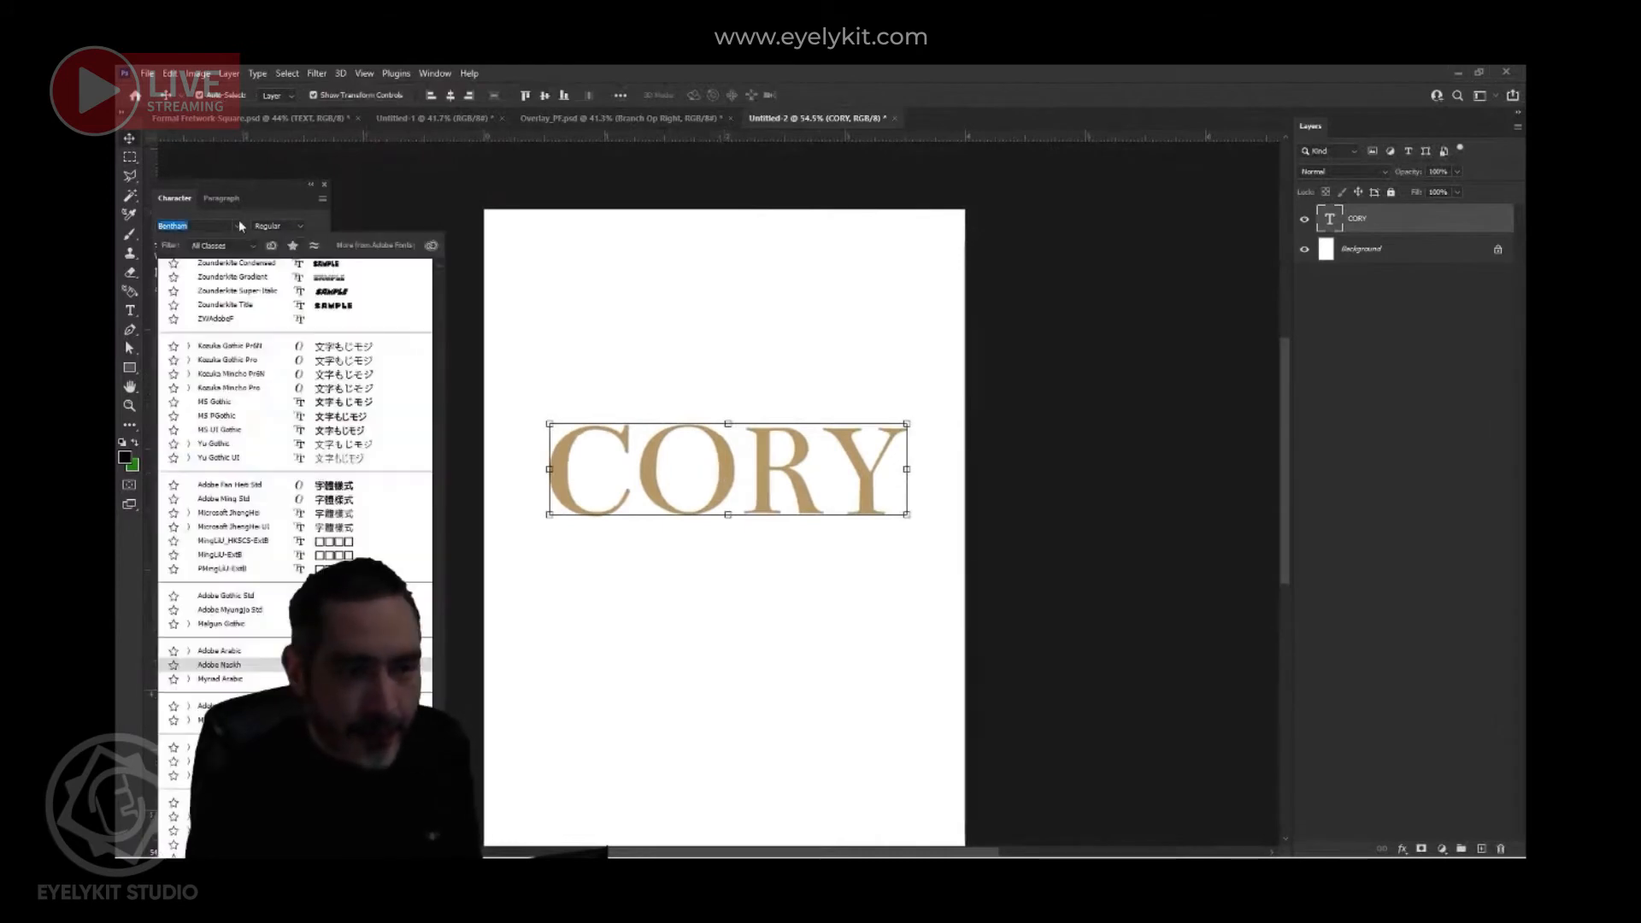
pyautogui.click(293, 247)
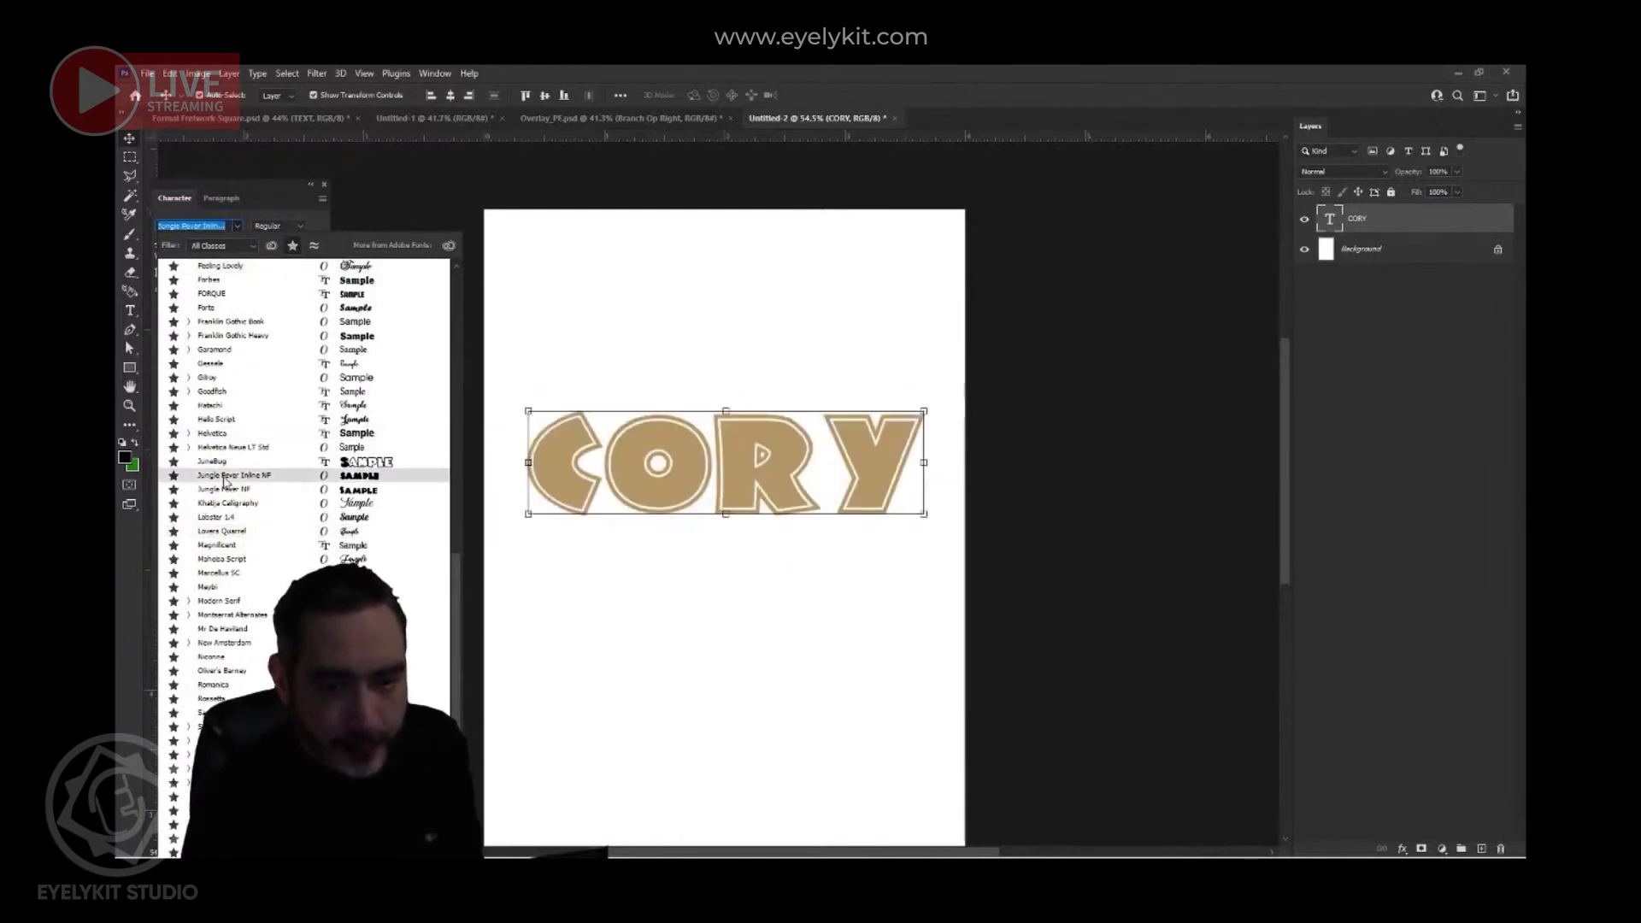
pyautogui.click(224, 478)
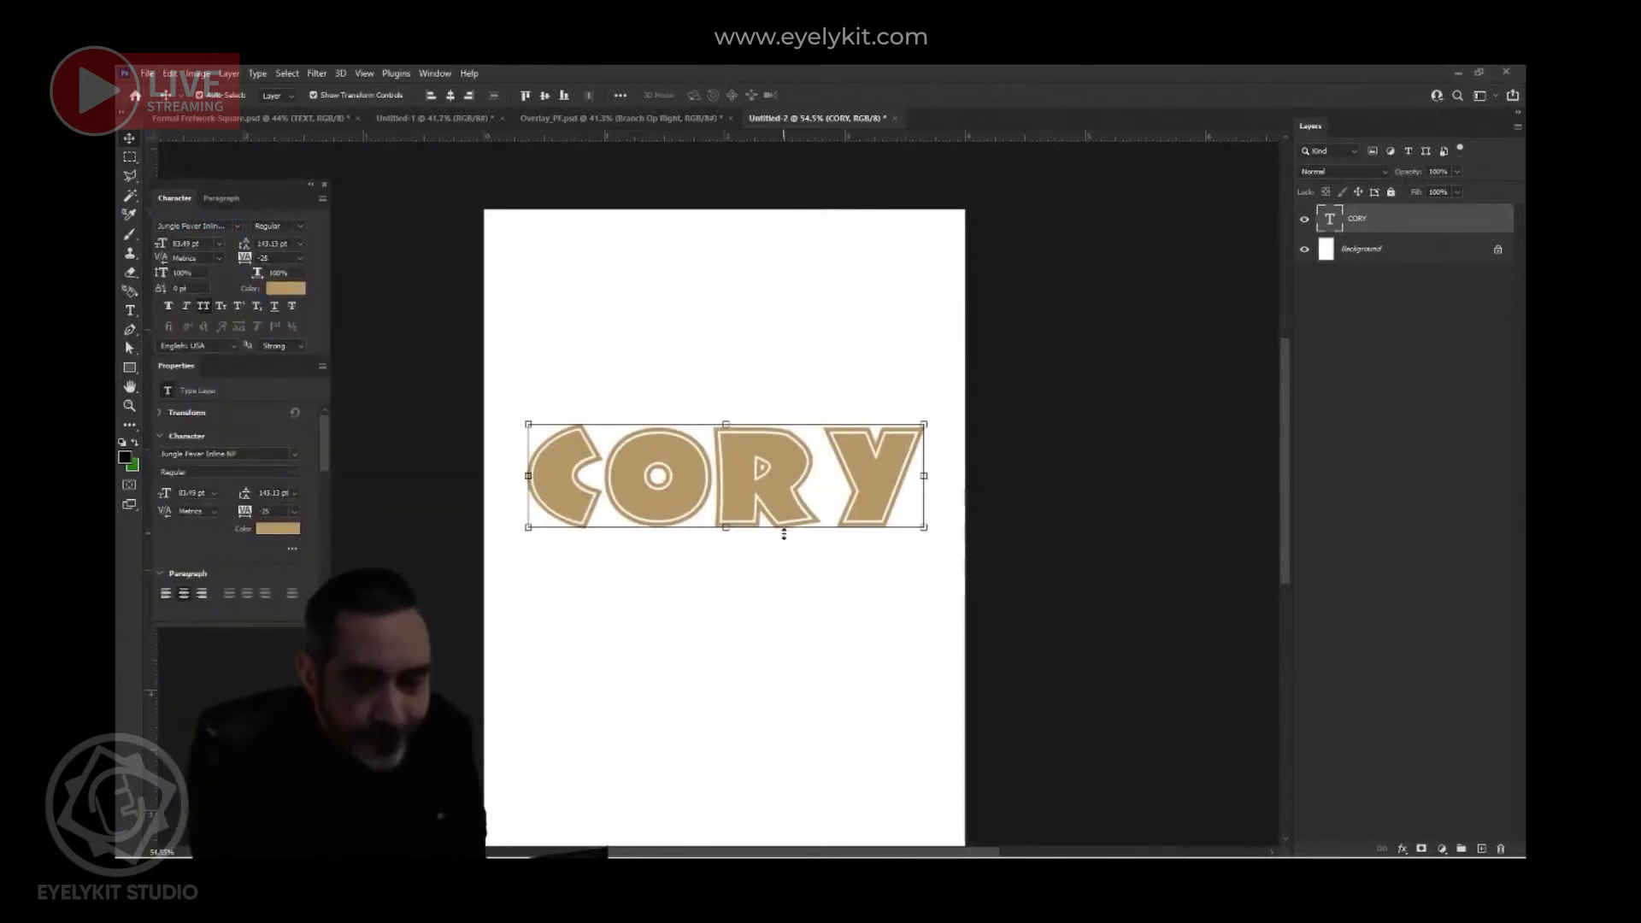
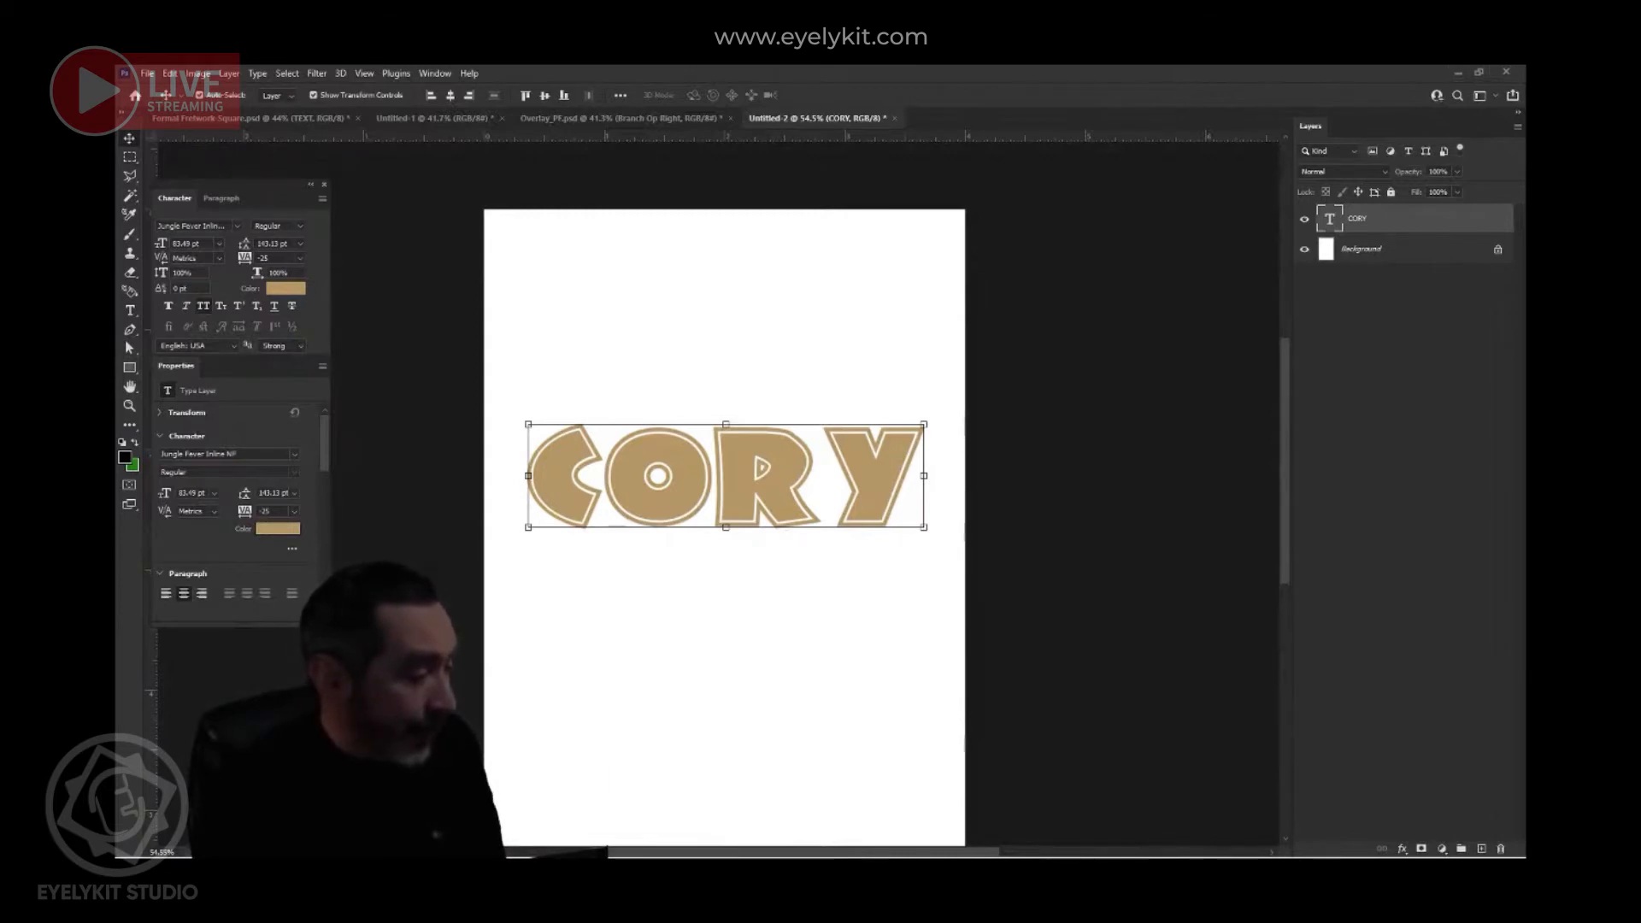
# - Place the gold foil texture image into the document as an embedded smart object above the text layer
pyautogui.hotkey('alt', 'Tab')
pyautogui.hotkey('alt', 'Tab')
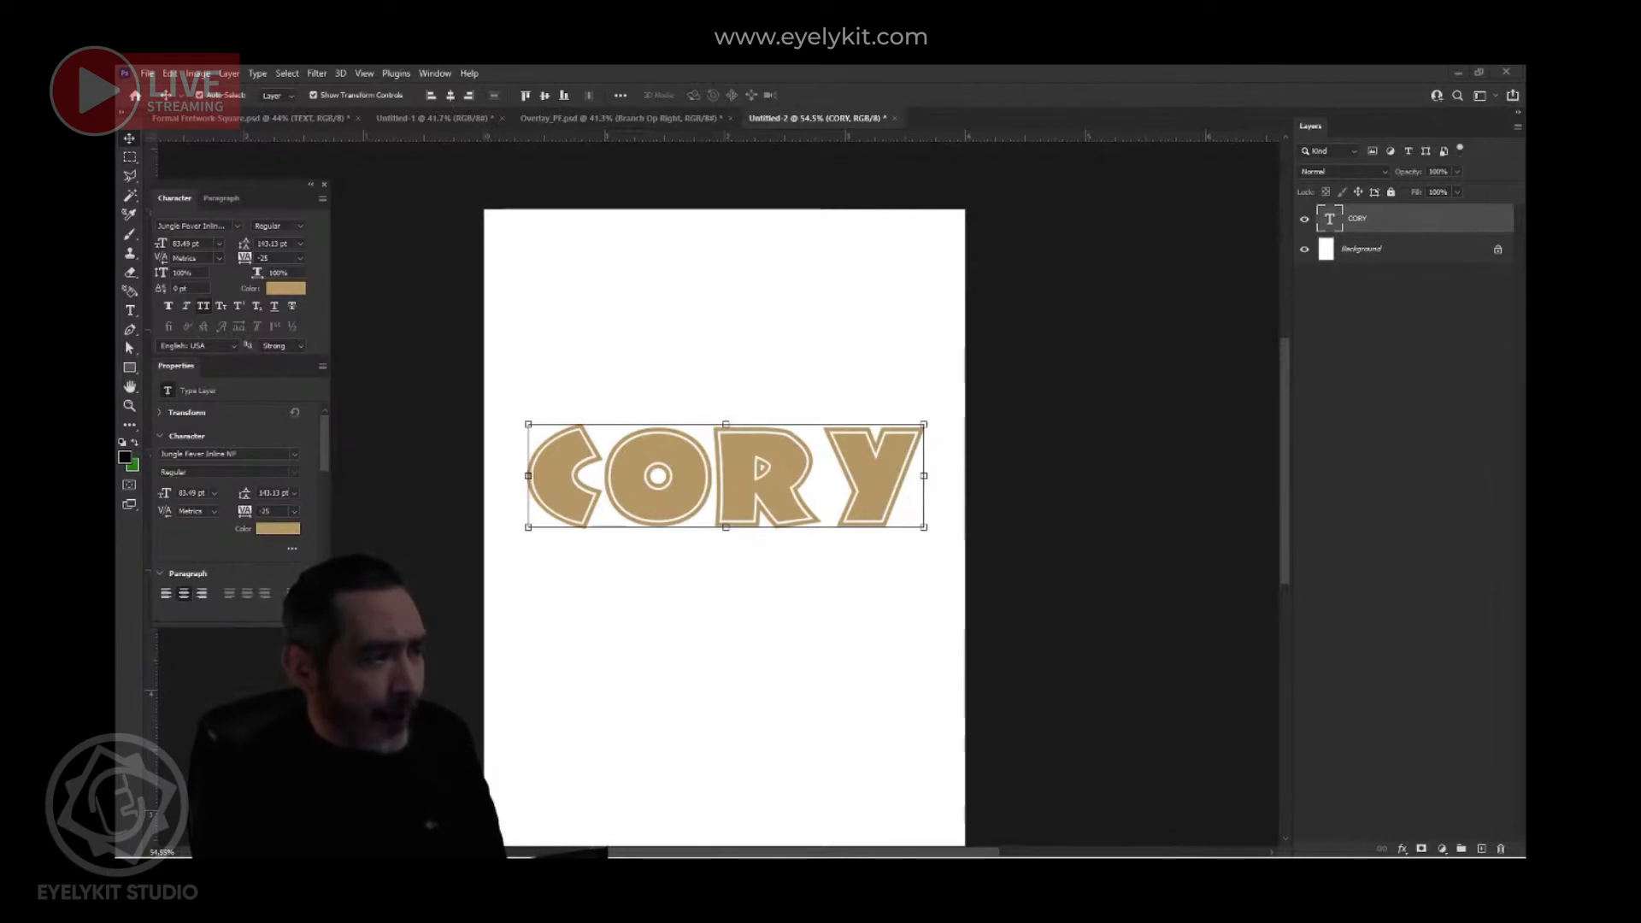
pyautogui.moveTo(116, 209); pyautogui.dragTo(274, 195)
pyautogui.moveTo(154, 572); pyautogui.dragTo(711, 519)
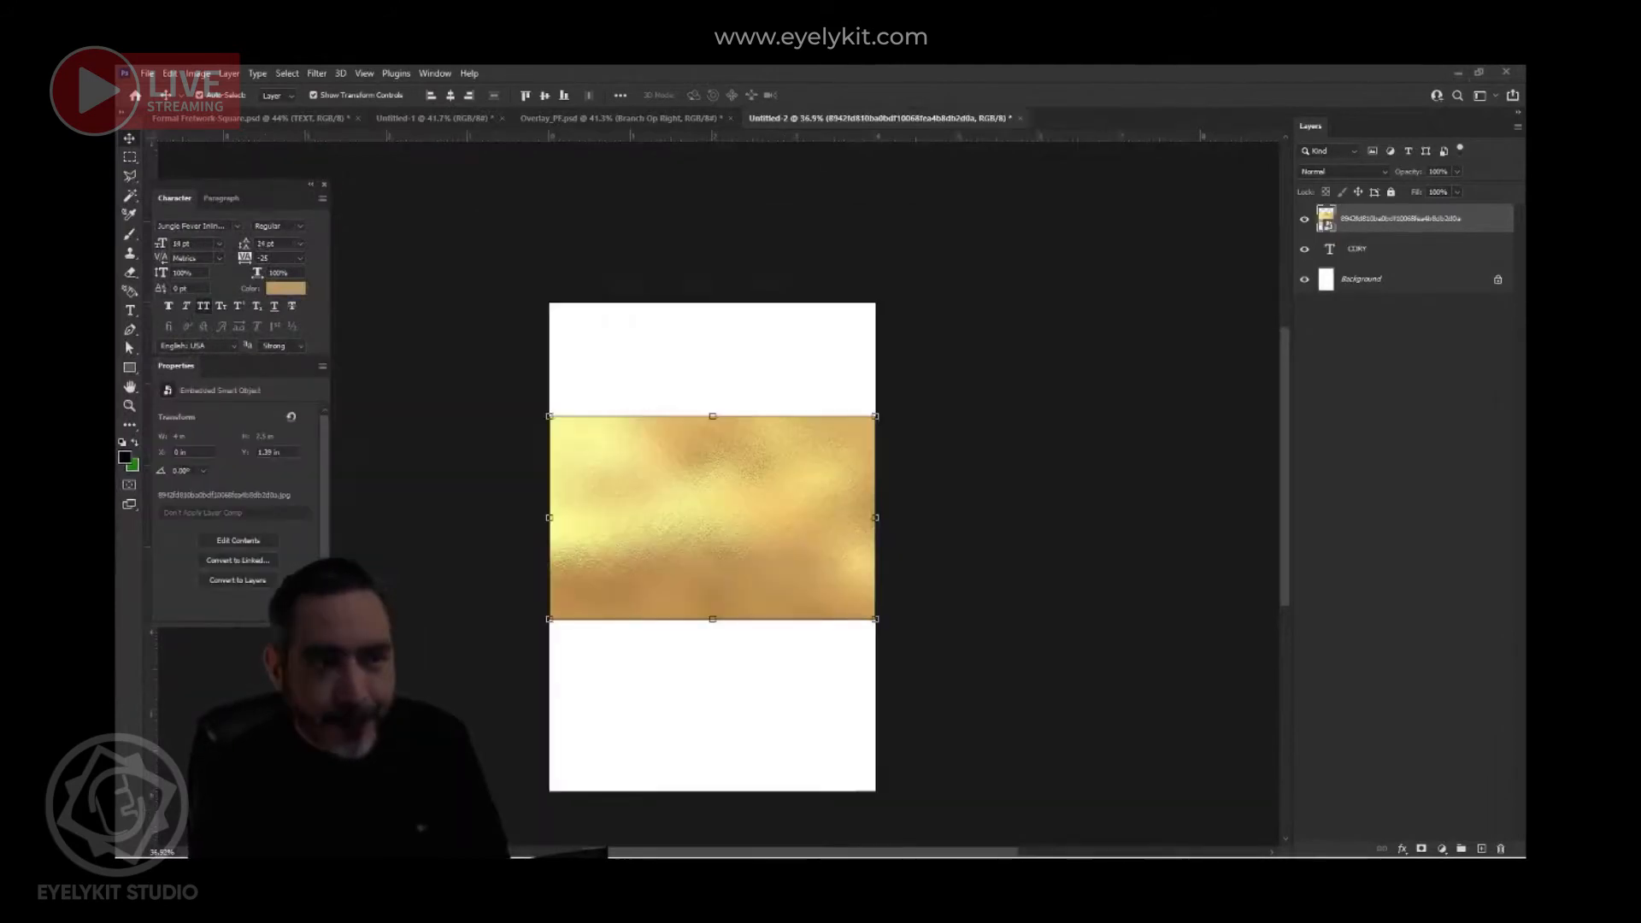
# - Move the gold foil image below the name text to compare both layers, and move it back over the text
pyautogui.moveTo(728, 525); pyautogui.dragTo(713, 554)
pyautogui.moveTo(730, 511); pyautogui.dragTo(758, 618)
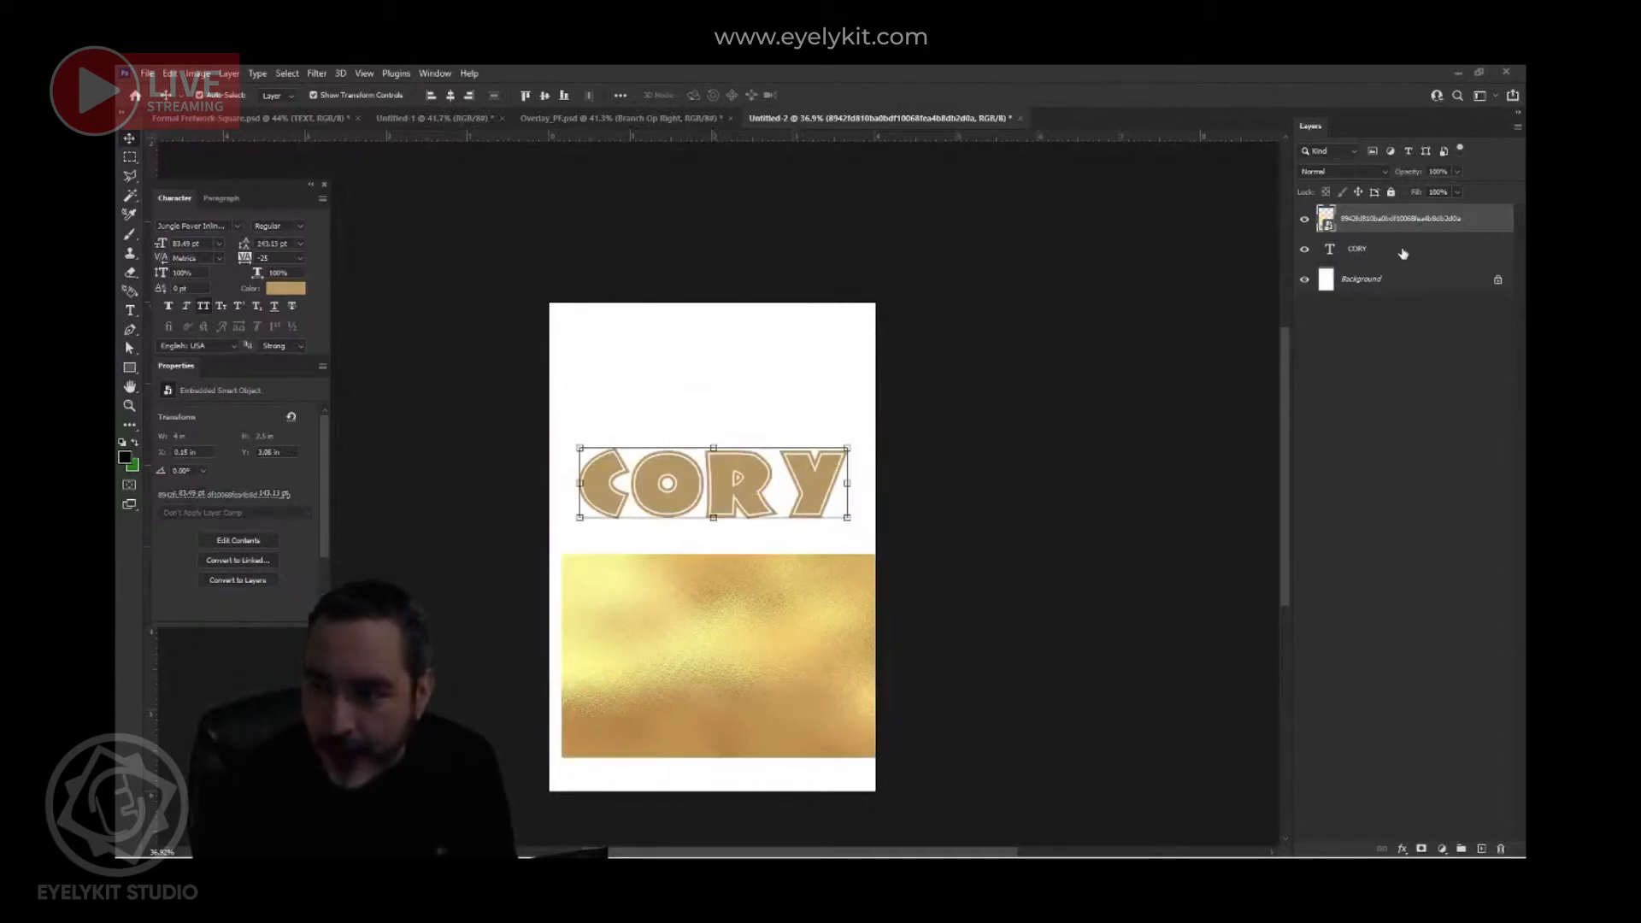
pyautogui.click(1402, 251)
pyautogui.click(1411, 224)
pyautogui.moveTo(784, 627); pyautogui.dragTo(769, 517)
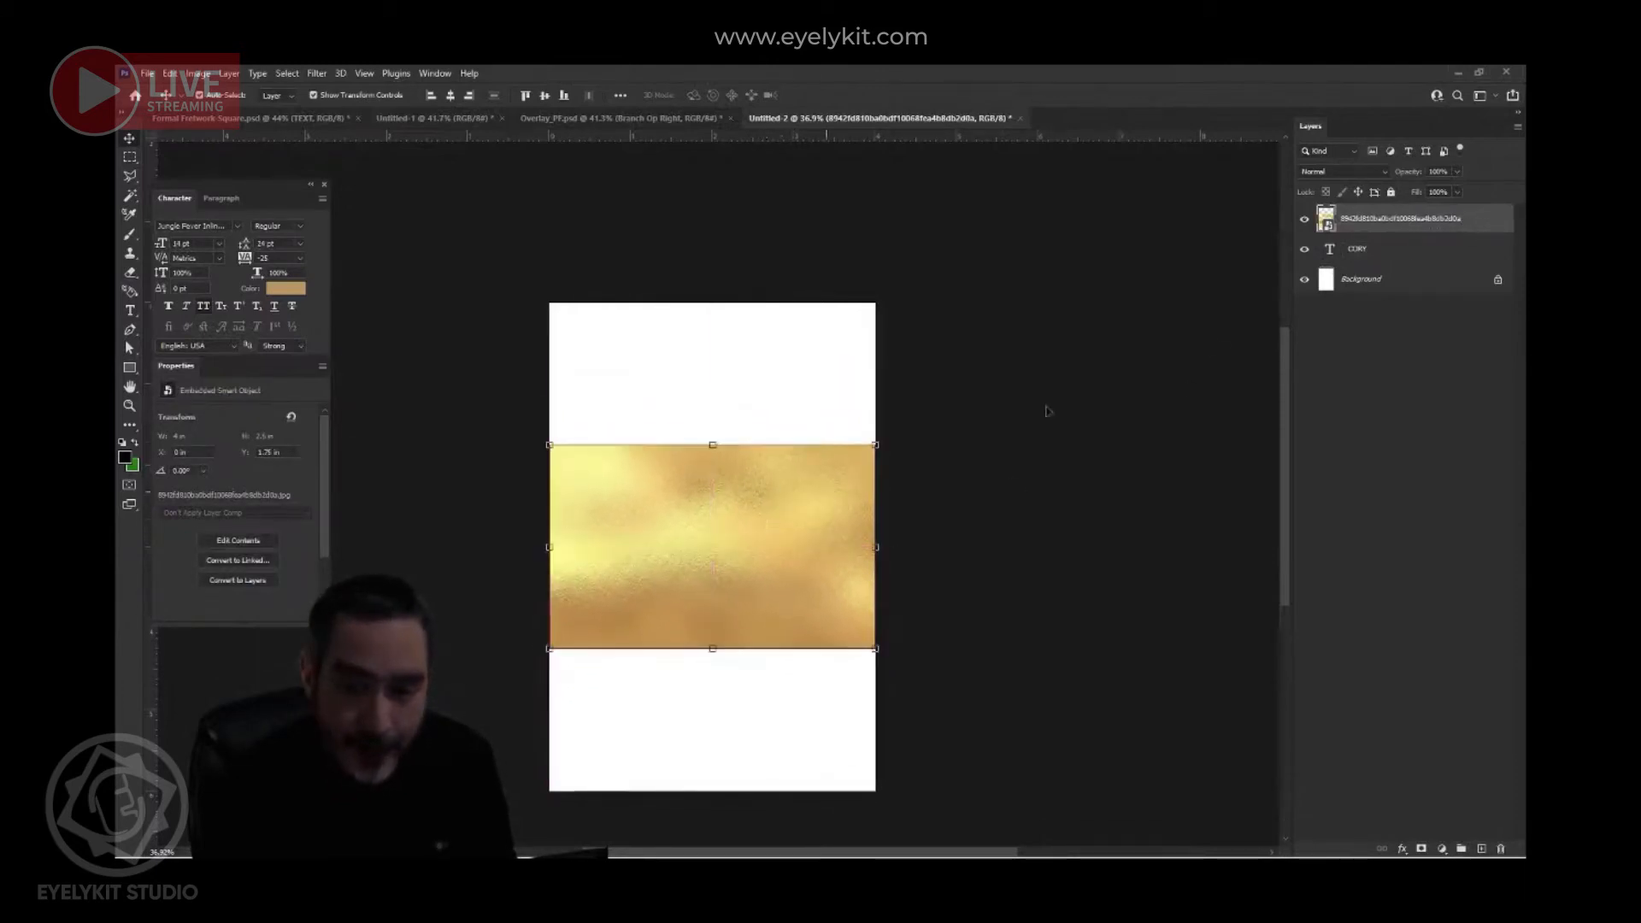
# - Stack the text layer above the gold foil layer, and return the gold foil layer to the top
pyautogui.click(1400, 255)
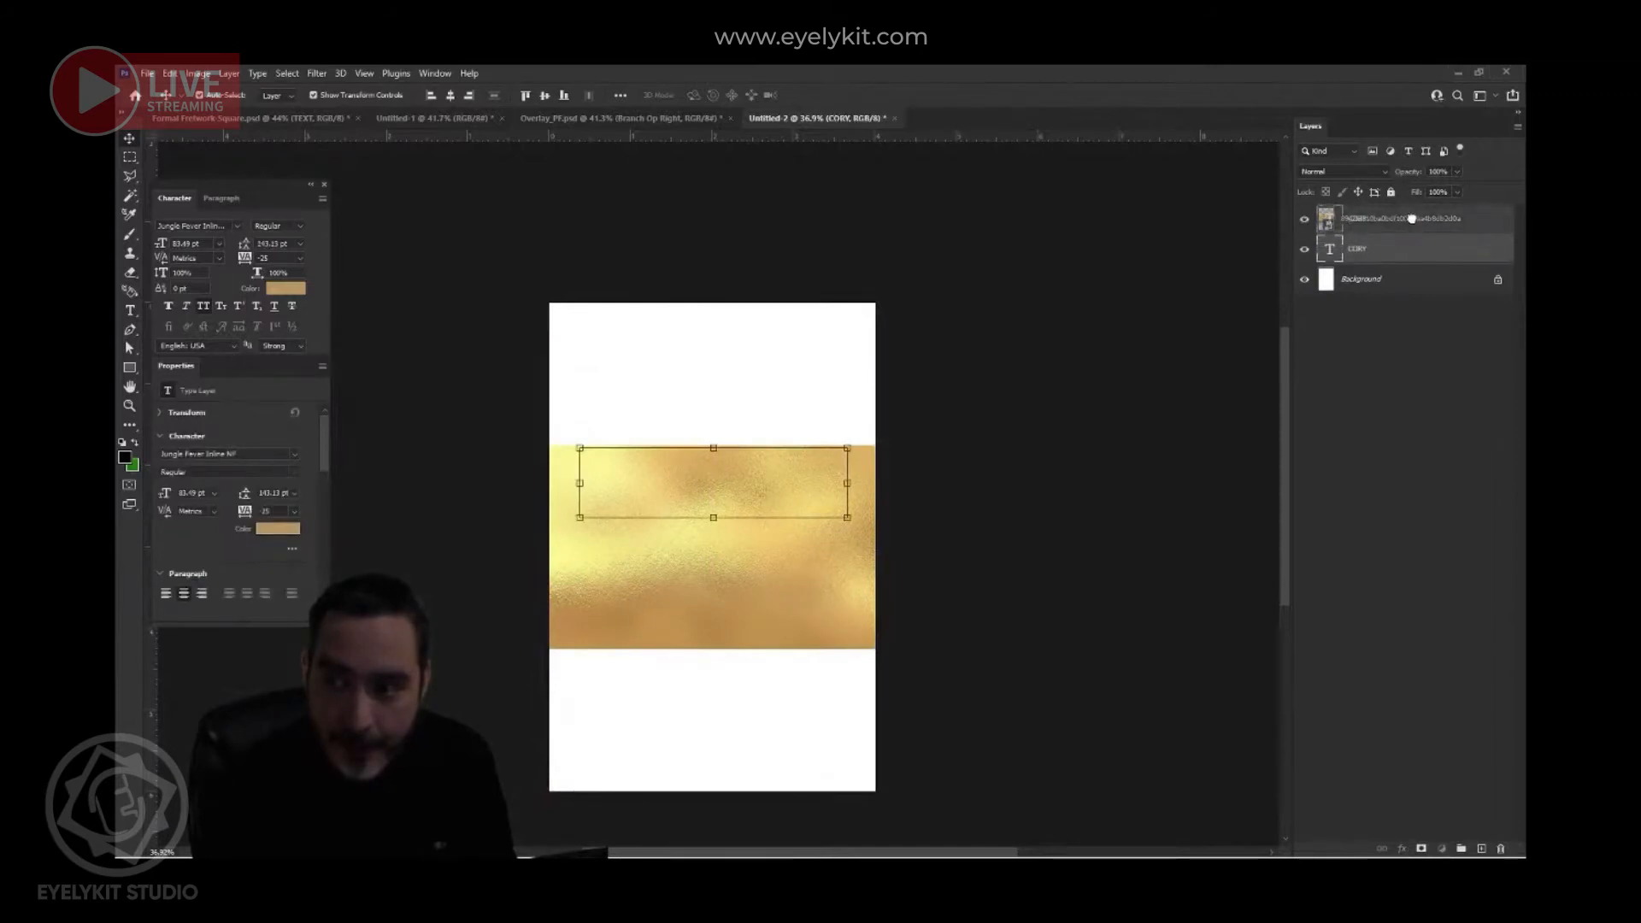
pyautogui.moveTo(1411, 215); pyautogui.dragTo(1413, 220)
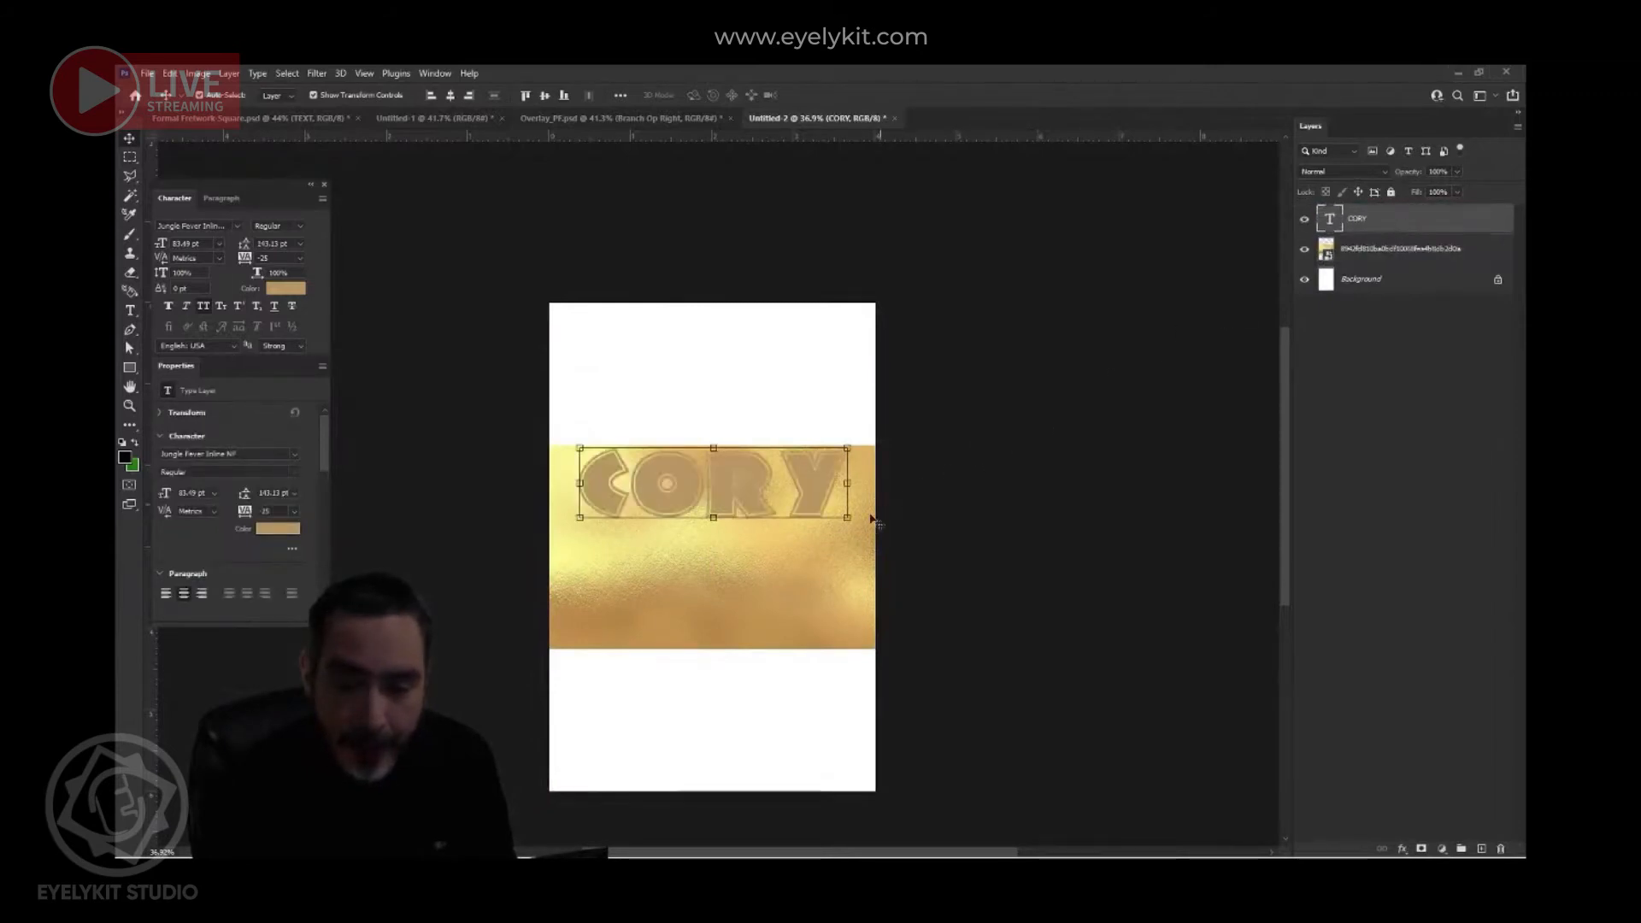
pyautogui.click(1481, 247)
pyautogui.moveTo(1481, 246); pyautogui.dragTo(1488, 212)
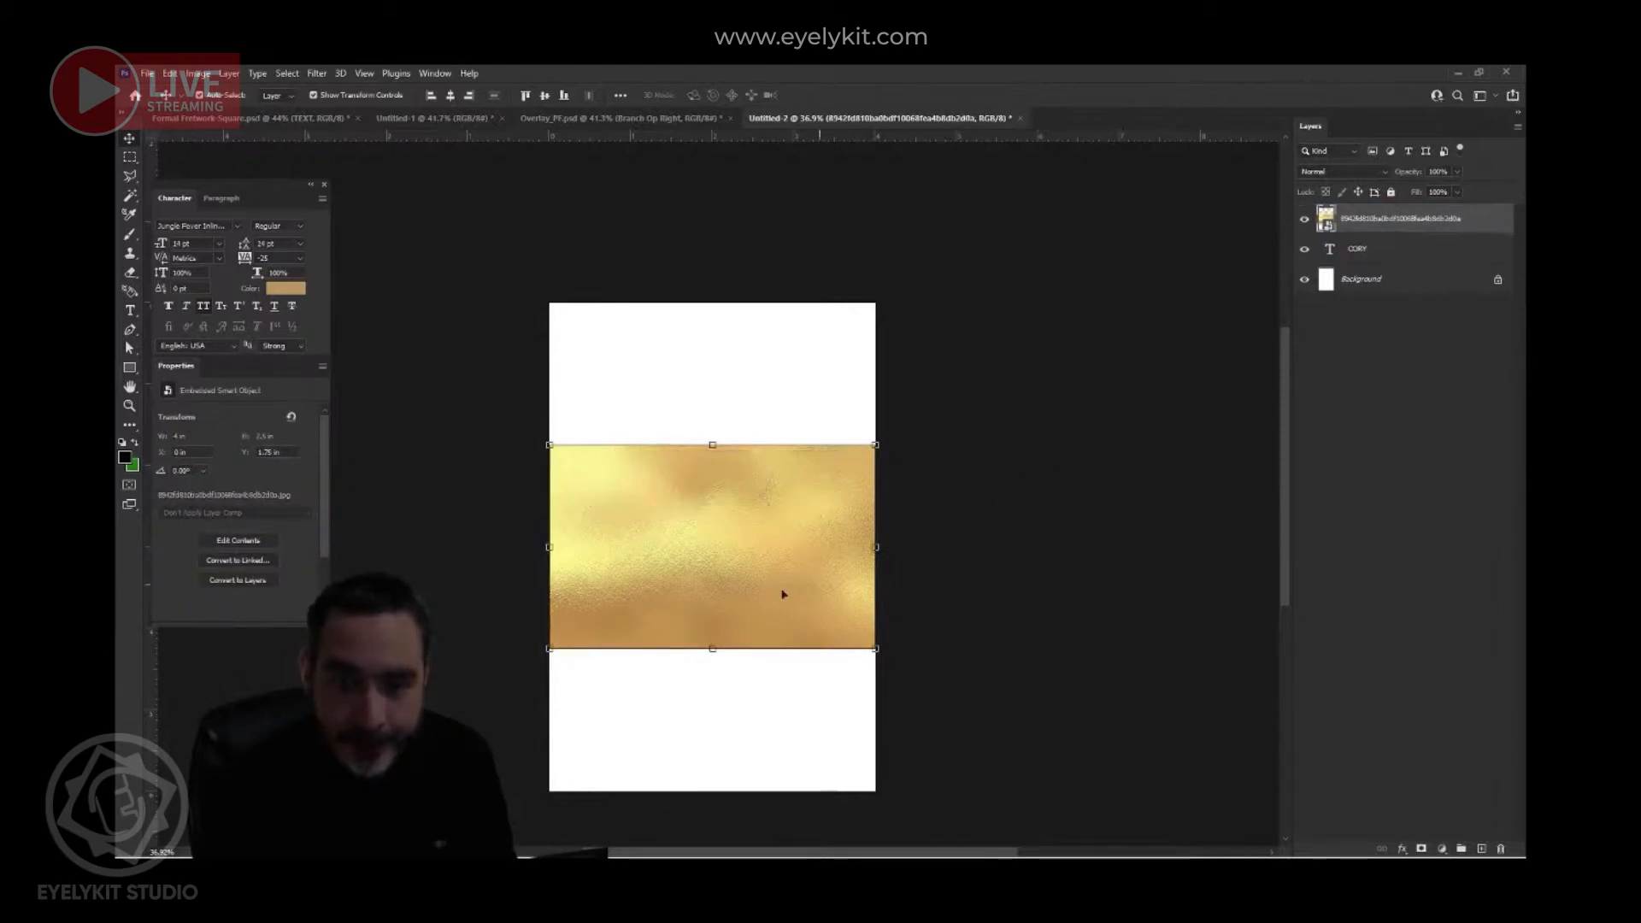
# - Move the gold foil image up the page over the name text, and create a clipping mask from it onto the text layer
pyautogui.scroll(2, 726, 576)
pyautogui.moveTo(726, 583); pyautogui.dragTo(744, 489)
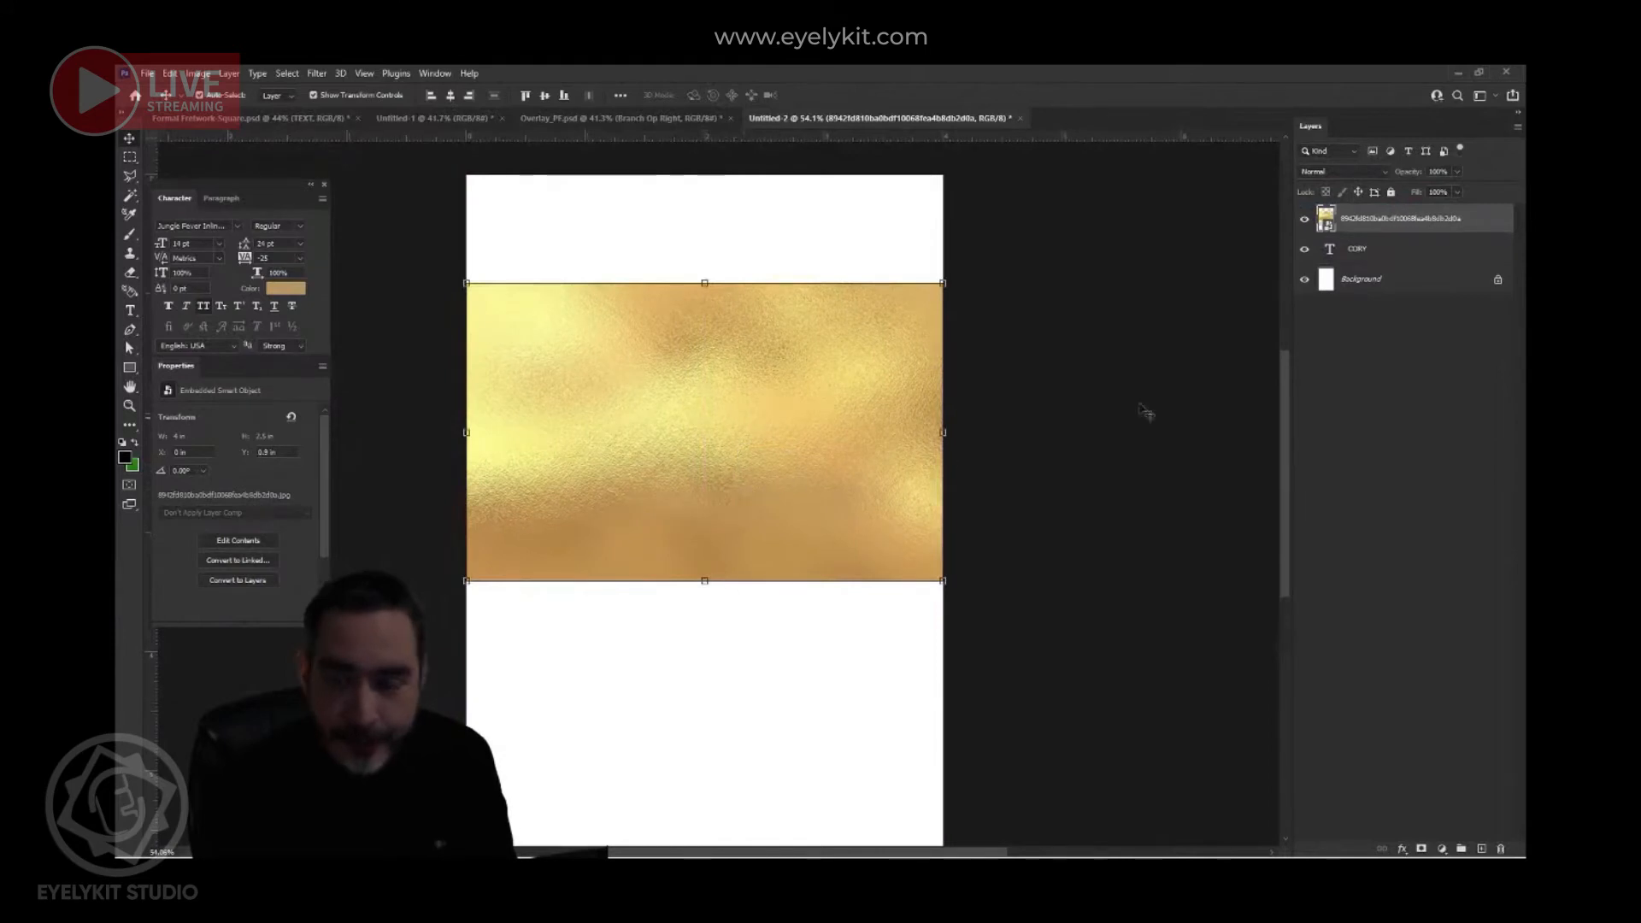
pyautogui.rightClick(1459, 224)
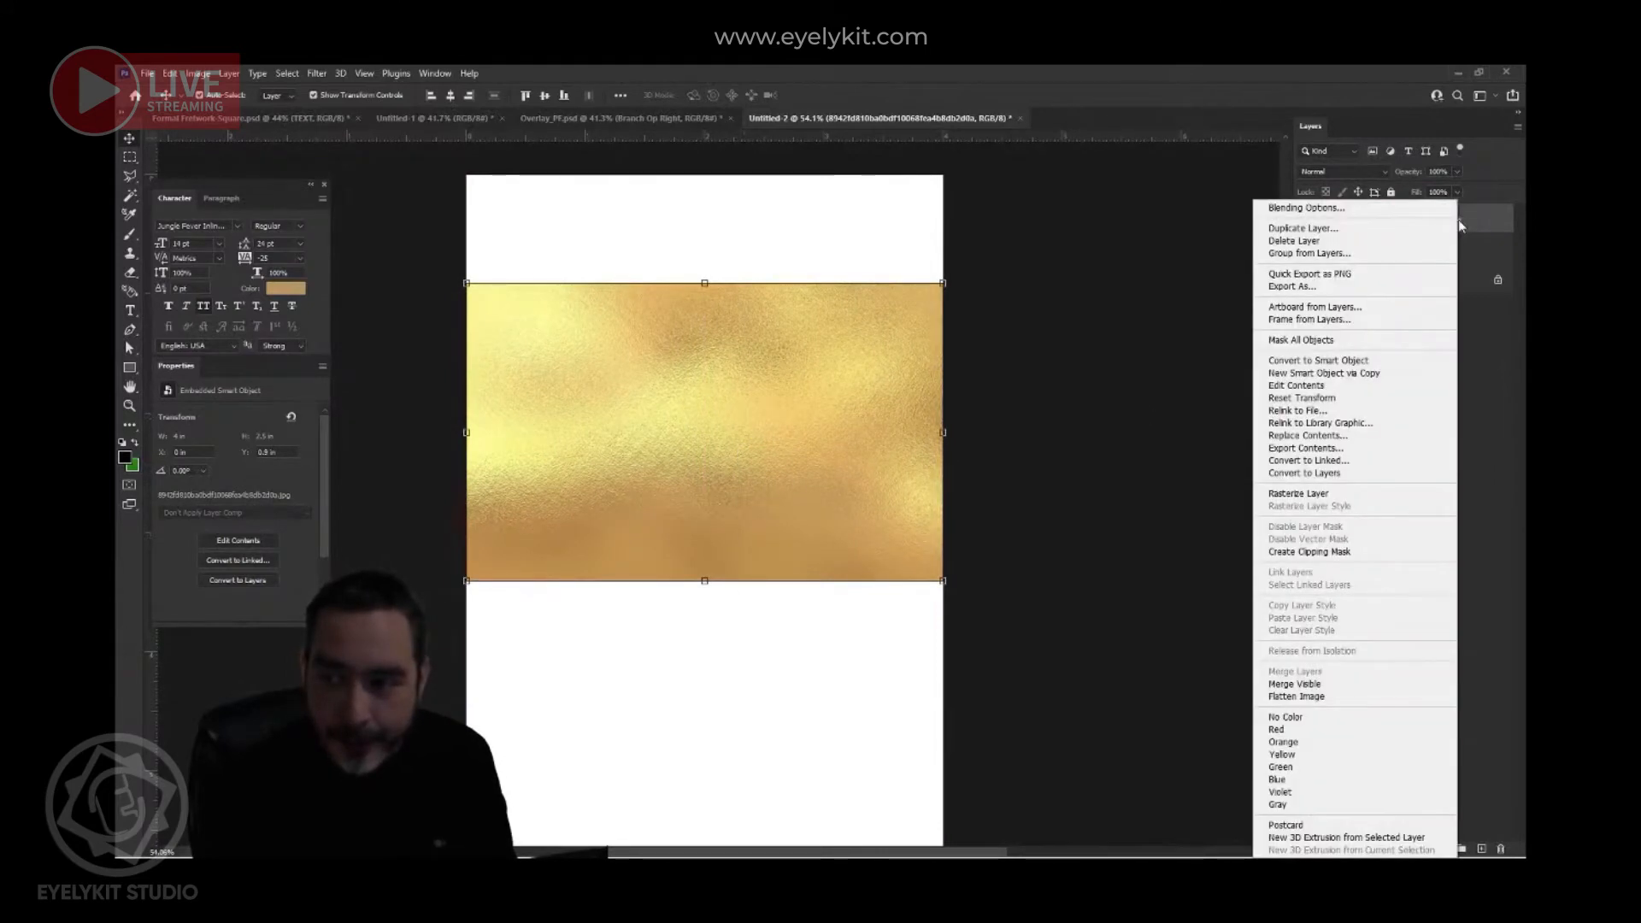
pyautogui.click(1303, 554)
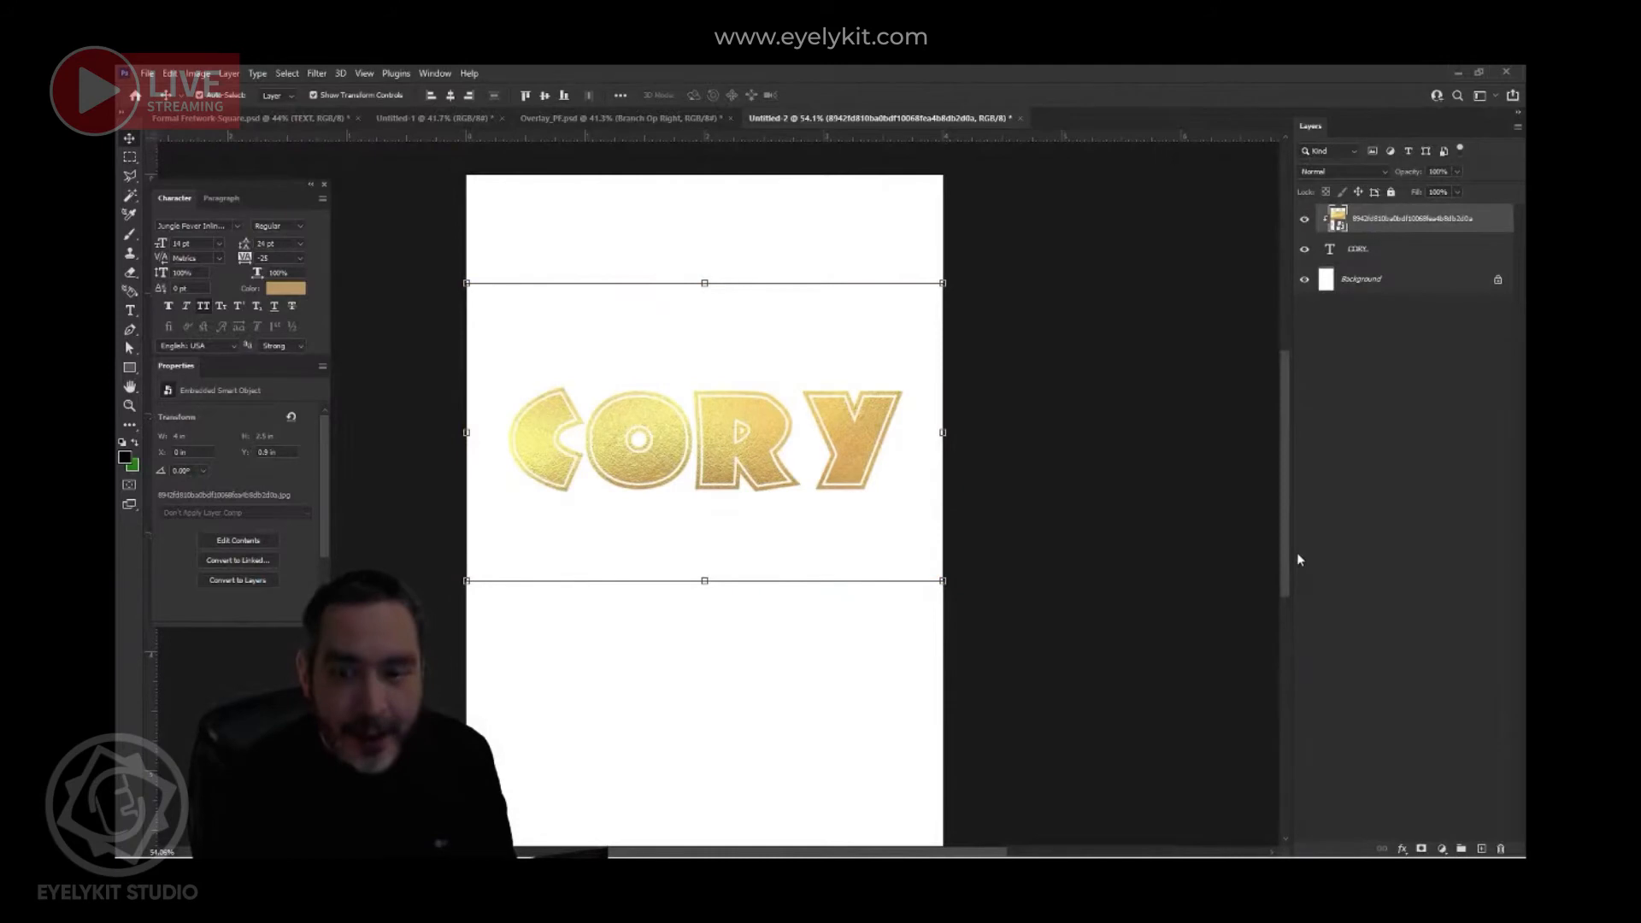
# - Examine the clipped foil and text layers, turning the foil layer's visibility off and on to compare the lettering
pyautogui.scroll(2, 710, 472)
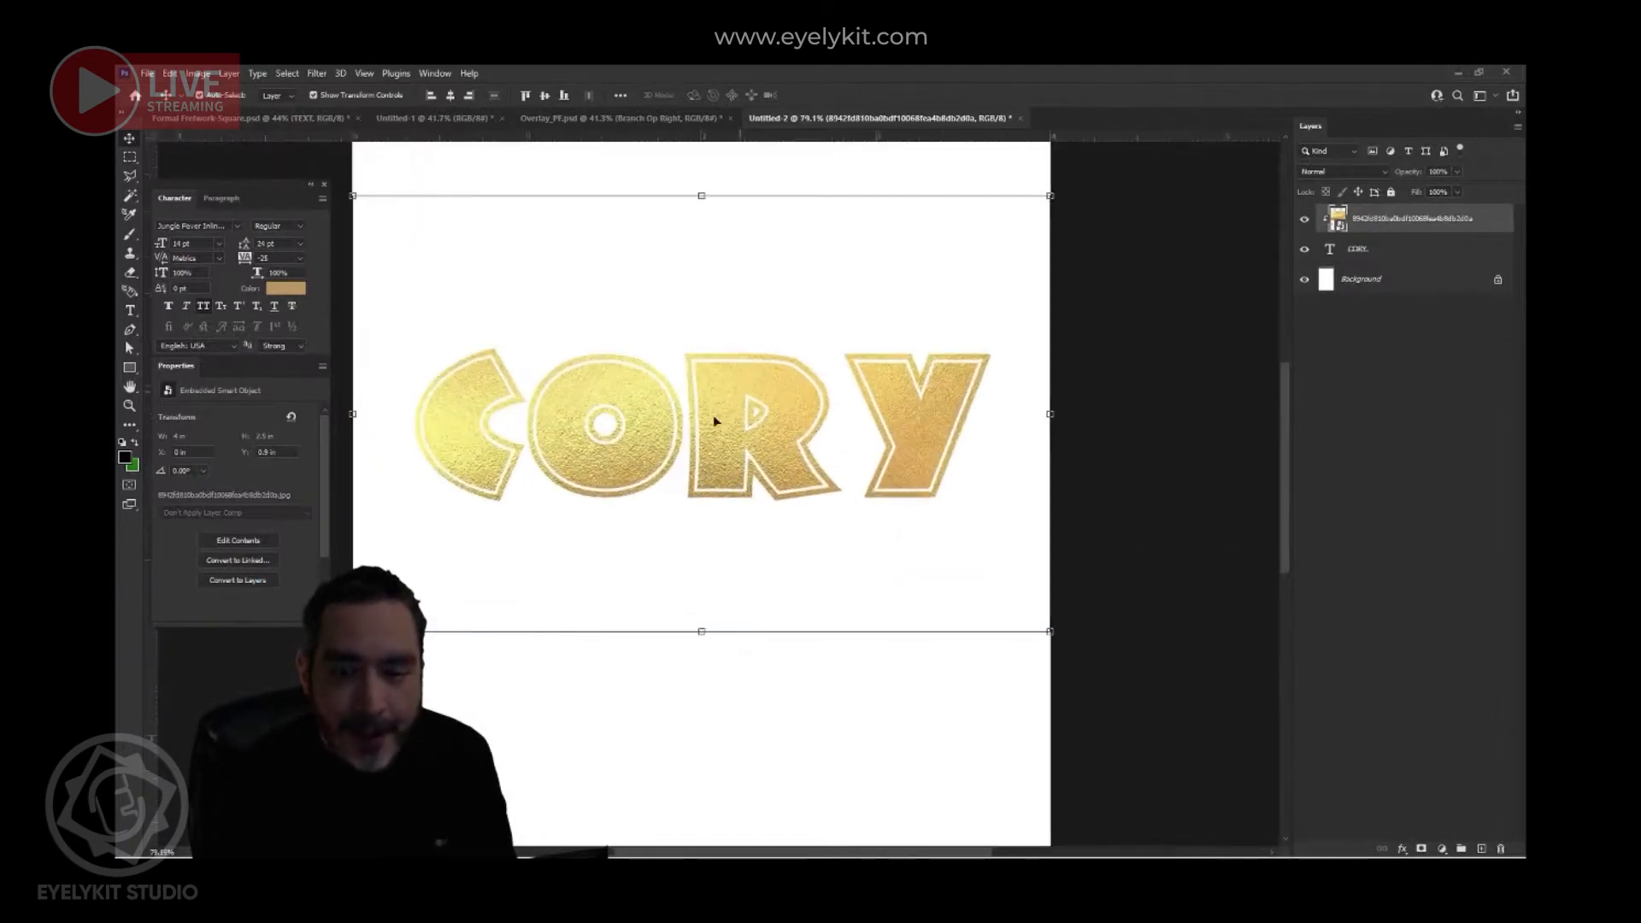
pyautogui.click(1396, 247)
pyautogui.click(1394, 220)
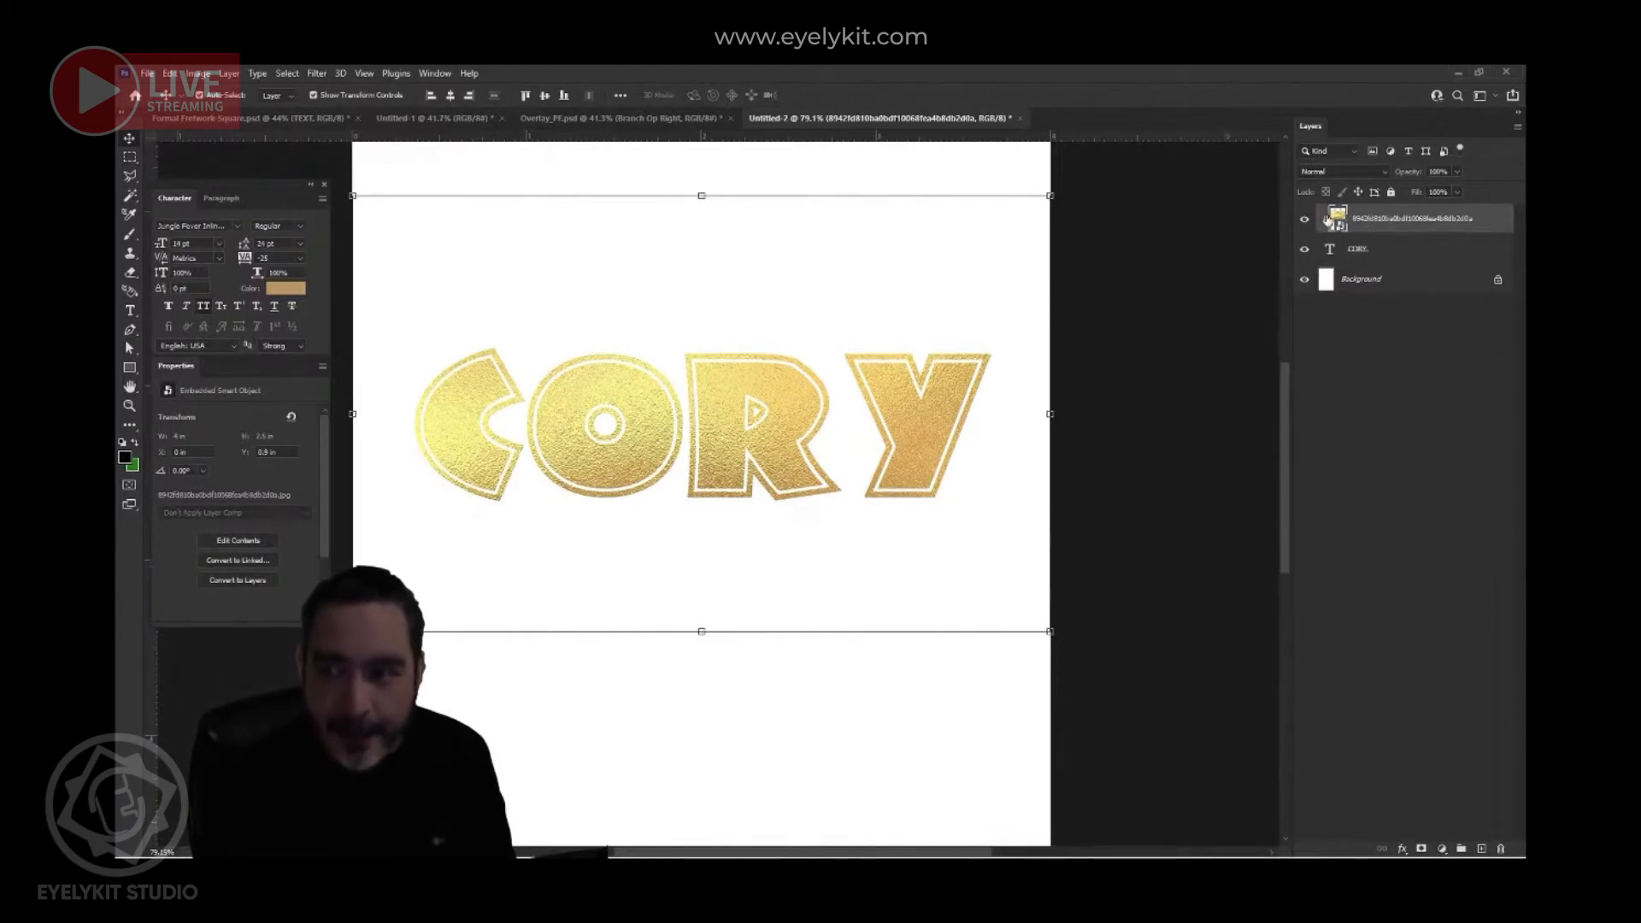
pyautogui.click(1396, 250)
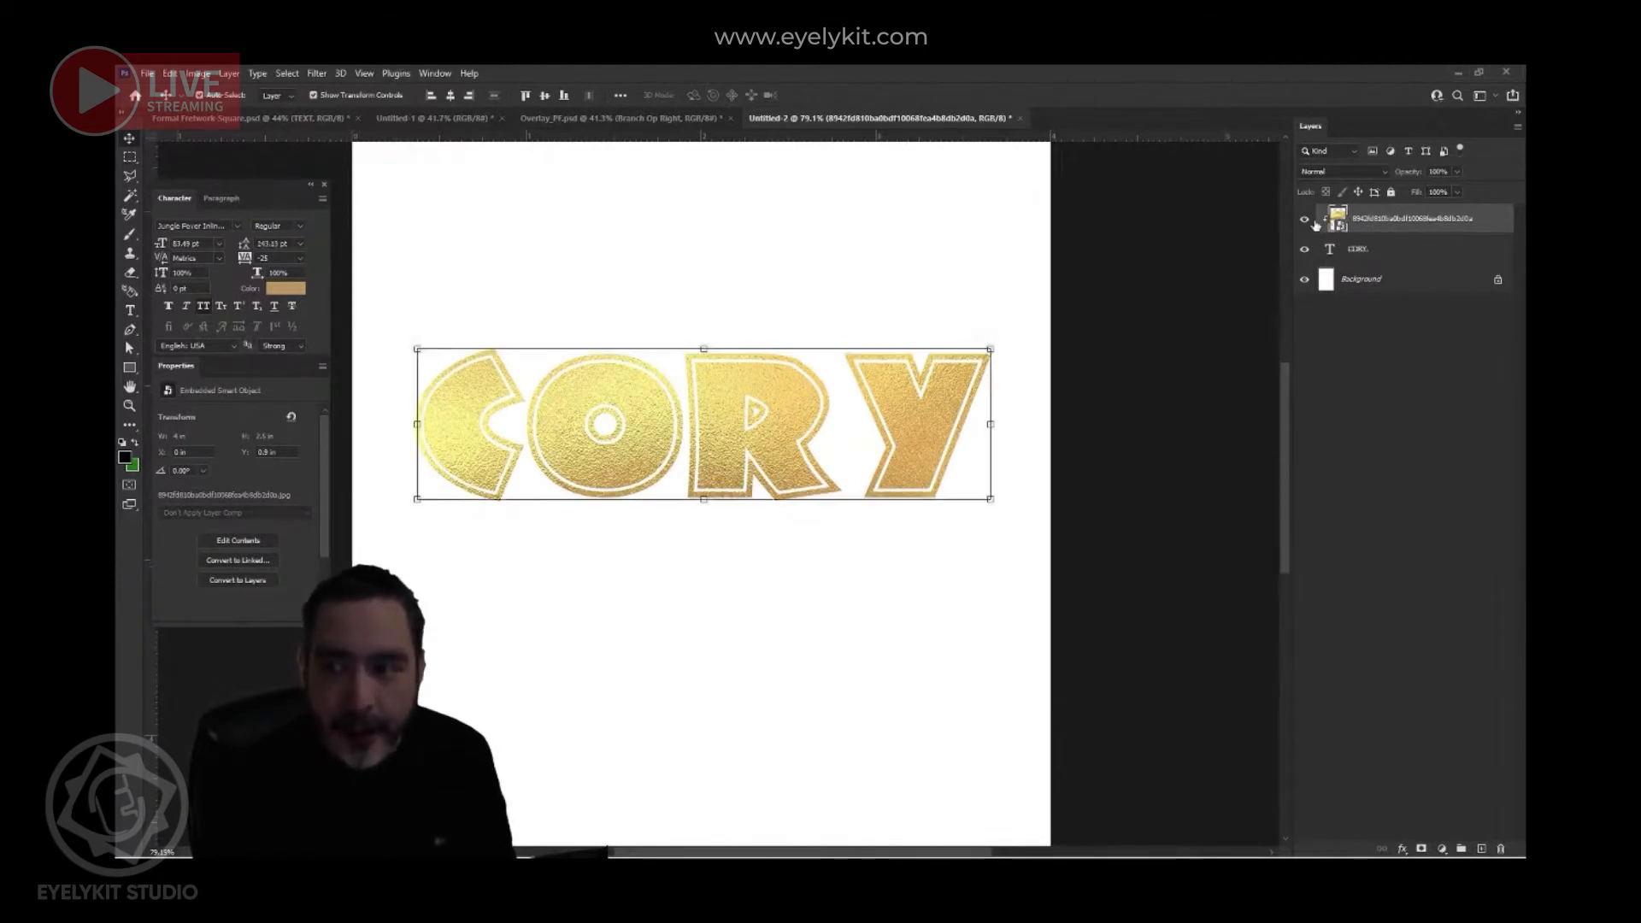
pyautogui.click(1305, 222)
pyautogui.click(1305, 223)
pyautogui.click(1304, 222)
pyautogui.click(1305, 223)
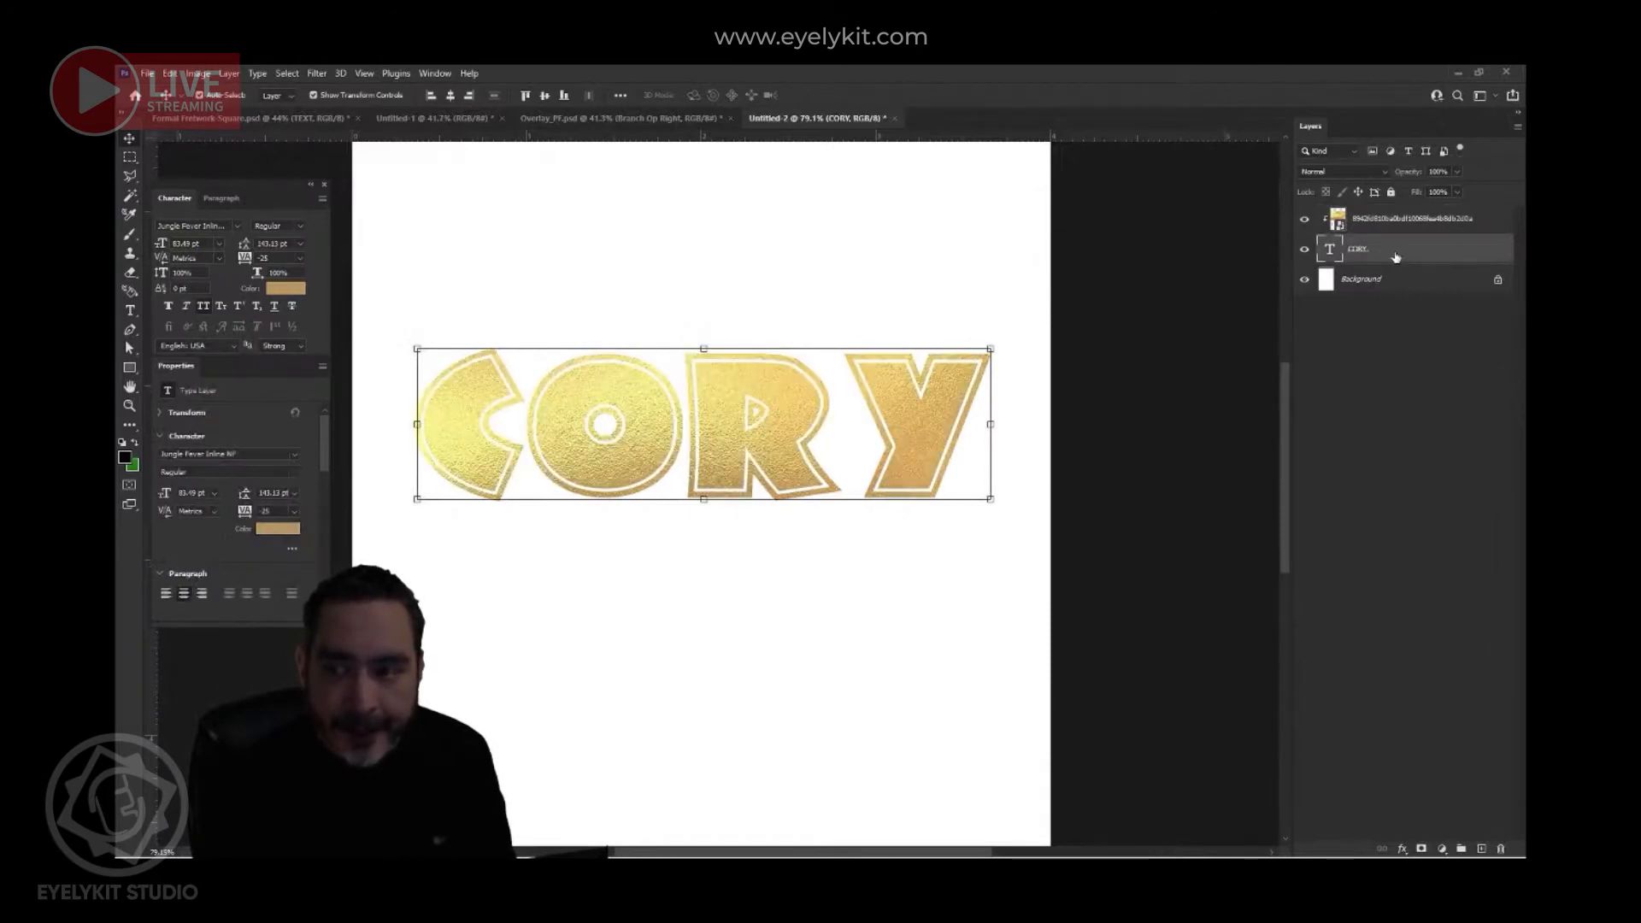
# - Scale the clipped gold foil down and center it over the name so the outer letters extend past the texture
pyautogui.scroll(-2, 868, 330)
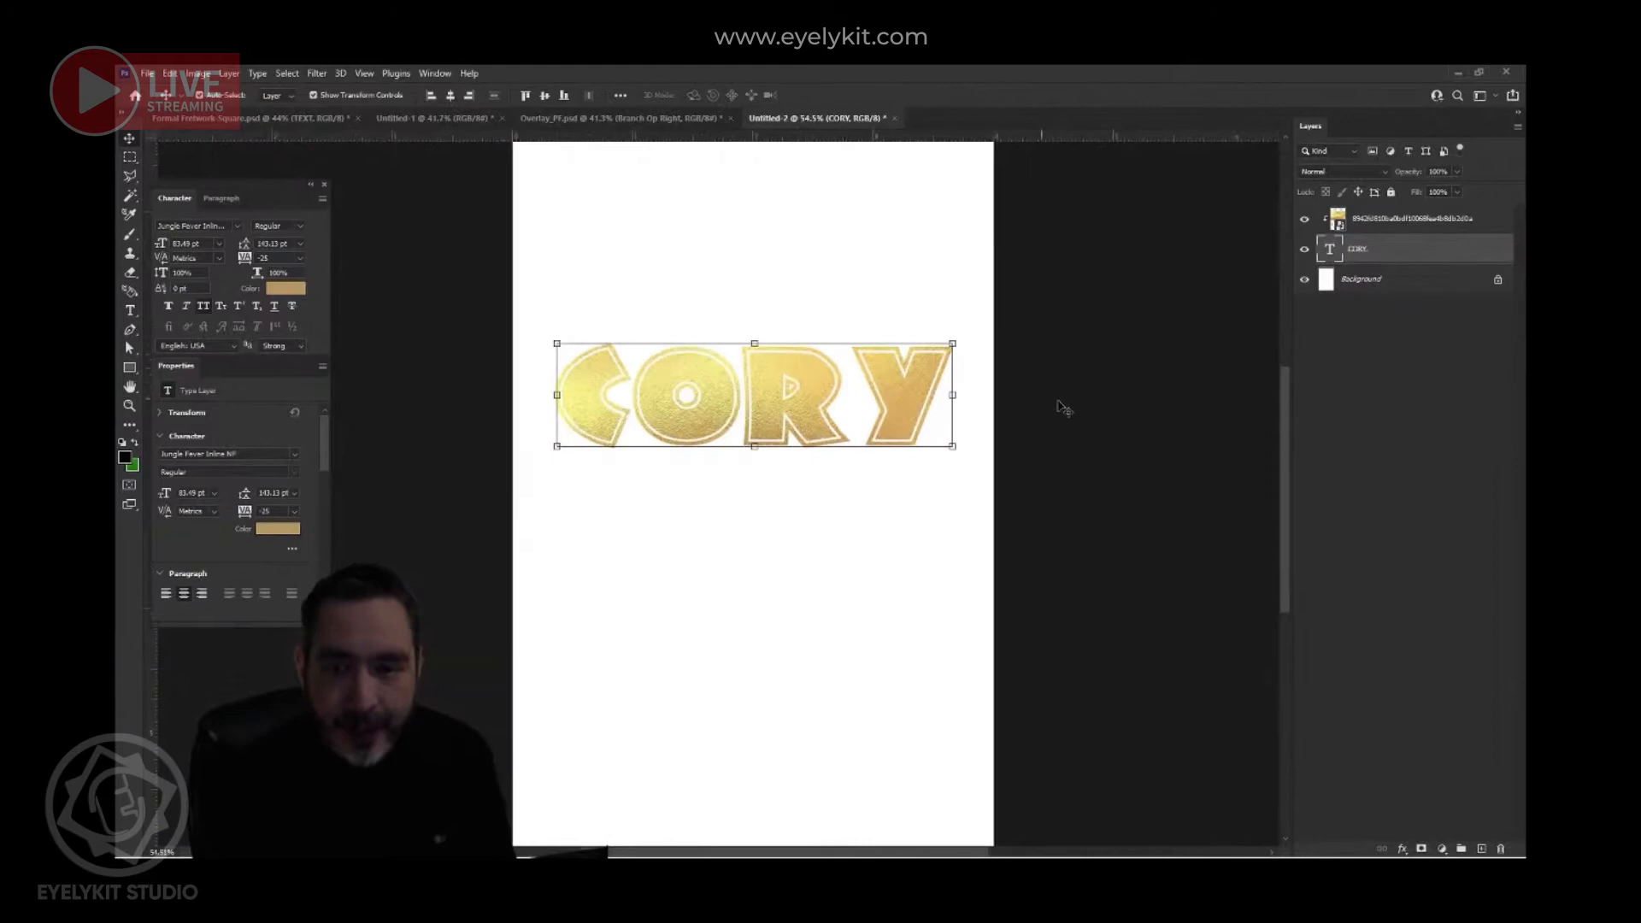
pyautogui.click(1485, 223)
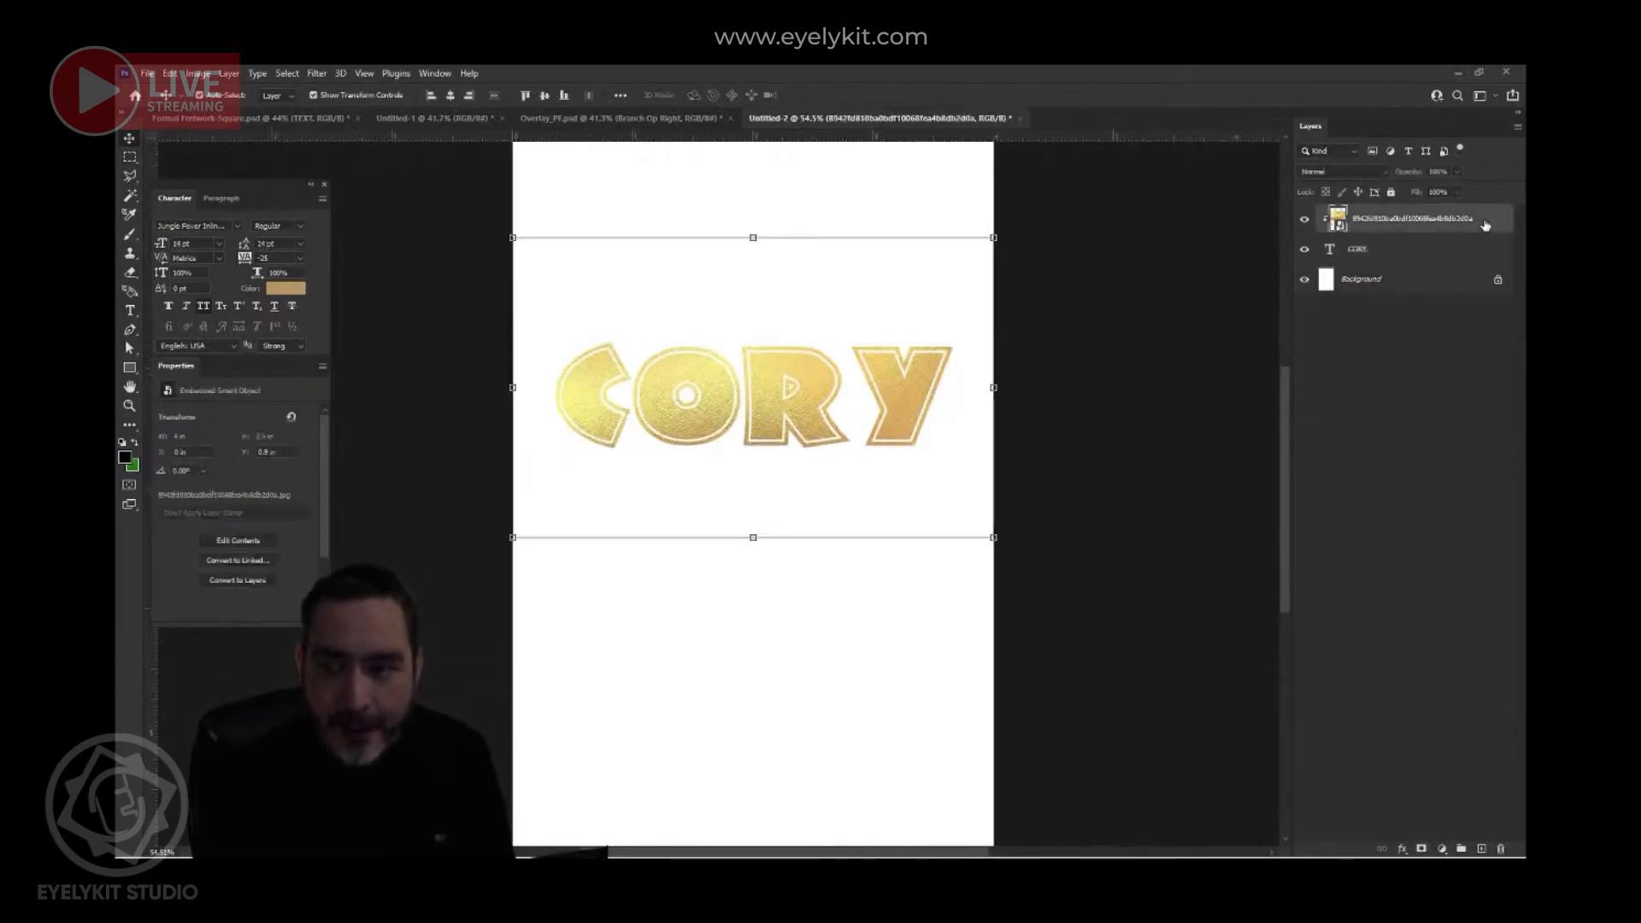
pyautogui.hotkey('ctrl', 't')
pyautogui.moveTo(993, 237); pyautogui.dragTo(803, 318)
pyautogui.moveTo(791, 389); pyautogui.dragTo(884, 350)
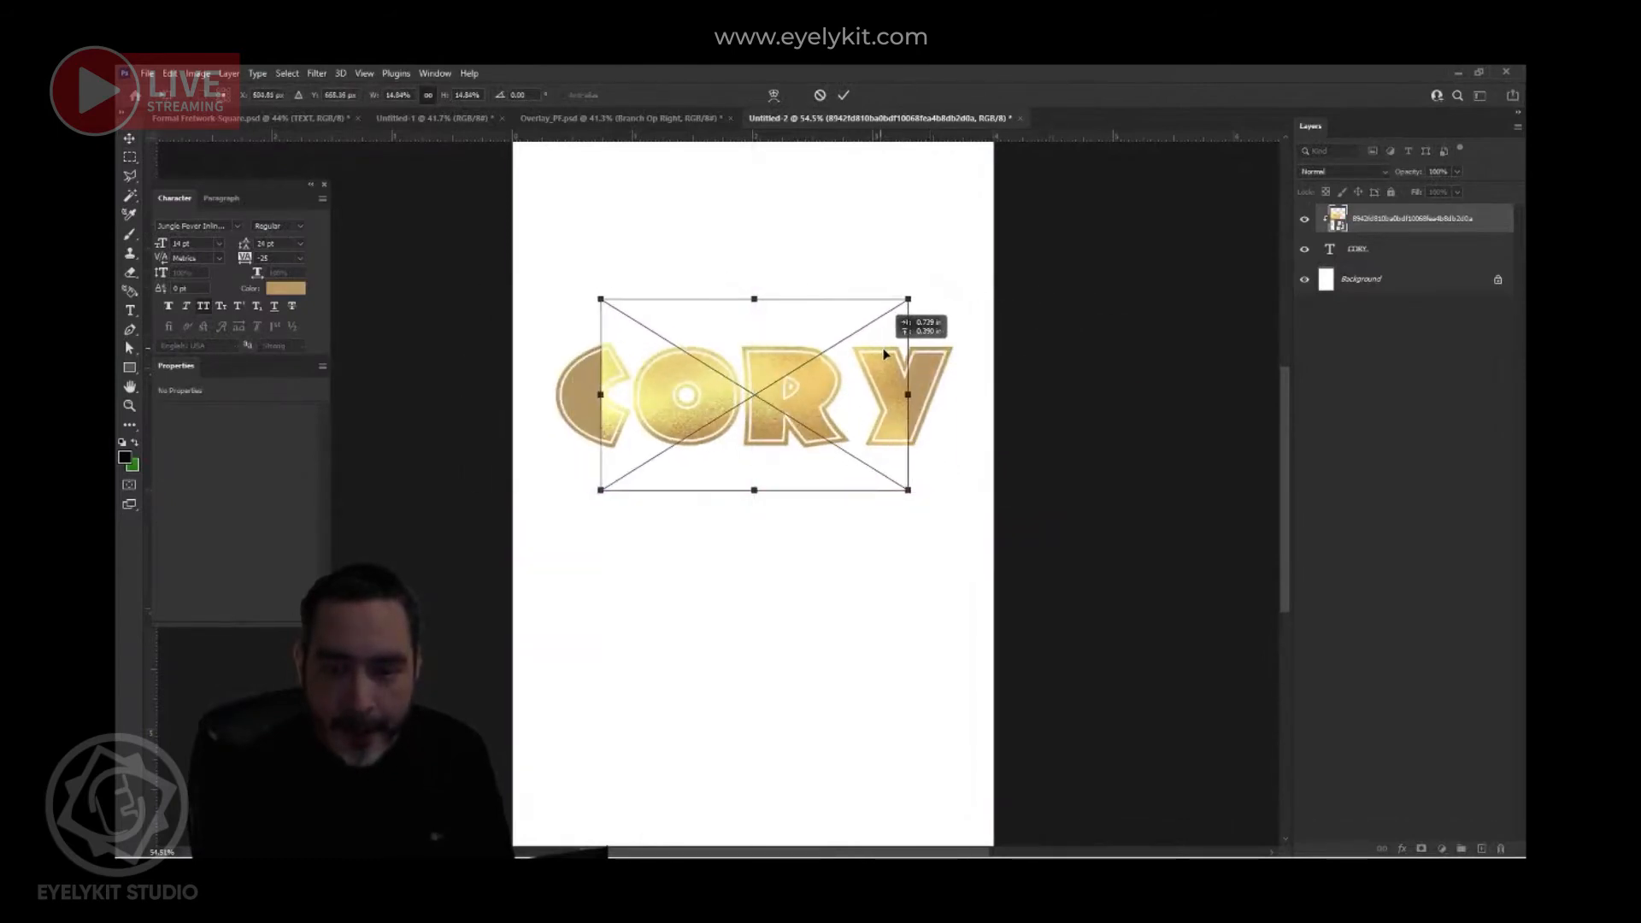
# - Transform the name text layer, making it slightly smaller and shifting it up relative to the clipped foil
pyautogui.click(1394, 254)
pyautogui.moveTo(958, 341); pyautogui.dragTo(949, 304)
pyautogui.moveTo(661, 413); pyautogui.dragTo(569, 448)
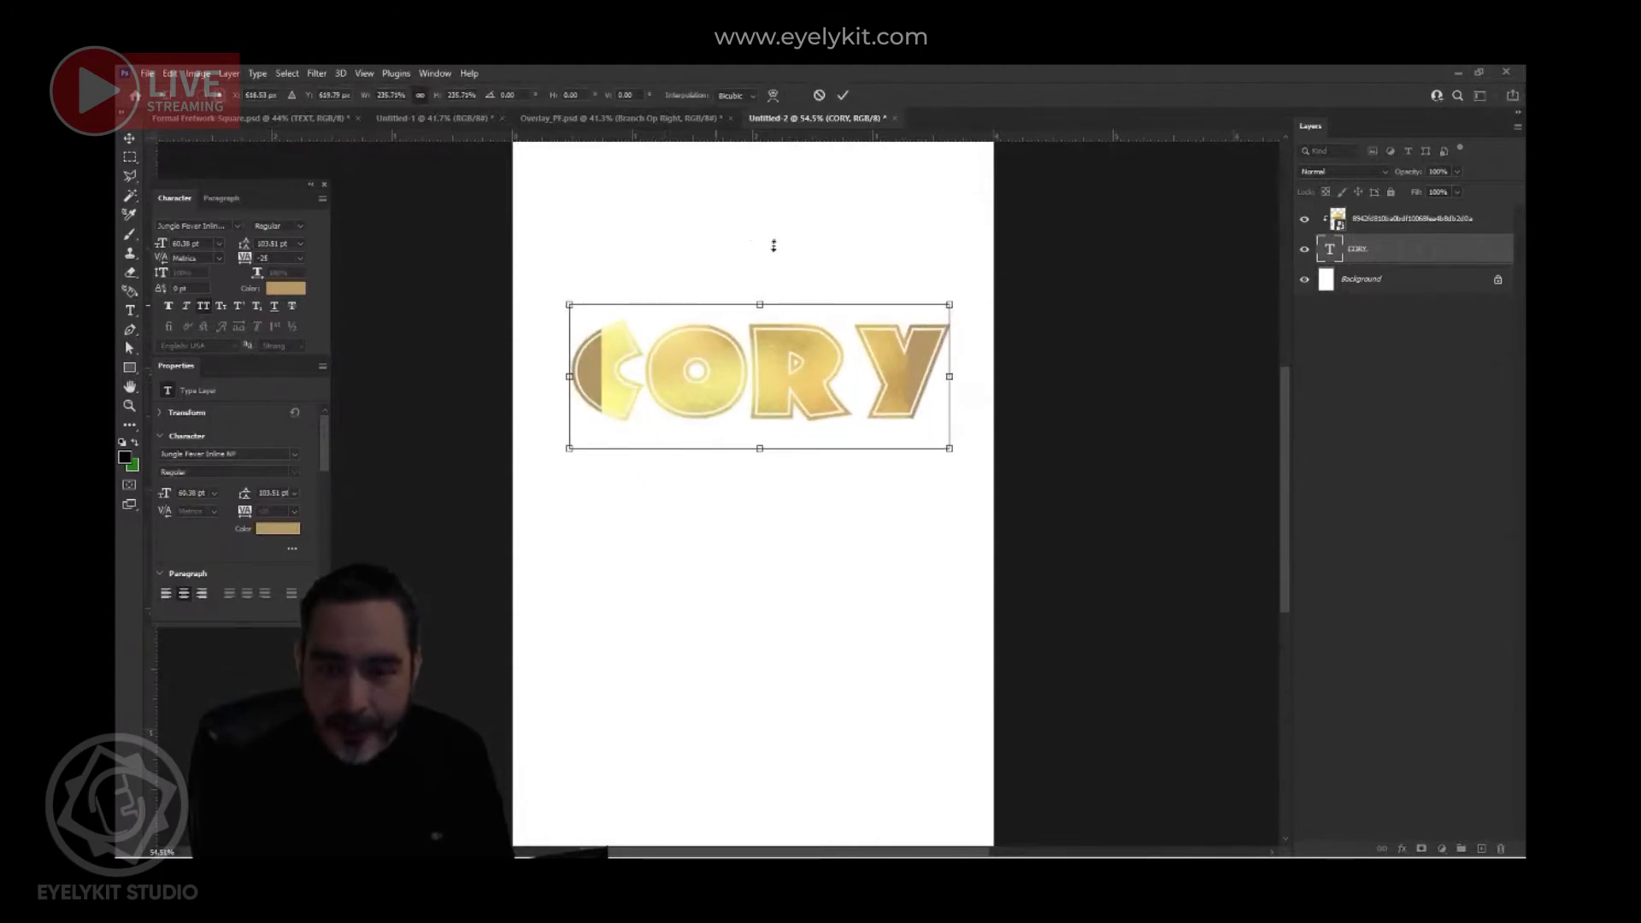
pyautogui.click(846, 98)
# - Enlarge the clipped gold foil to about 3.46 in wide so it covers all letters of the name
pyautogui.click(1417, 221)
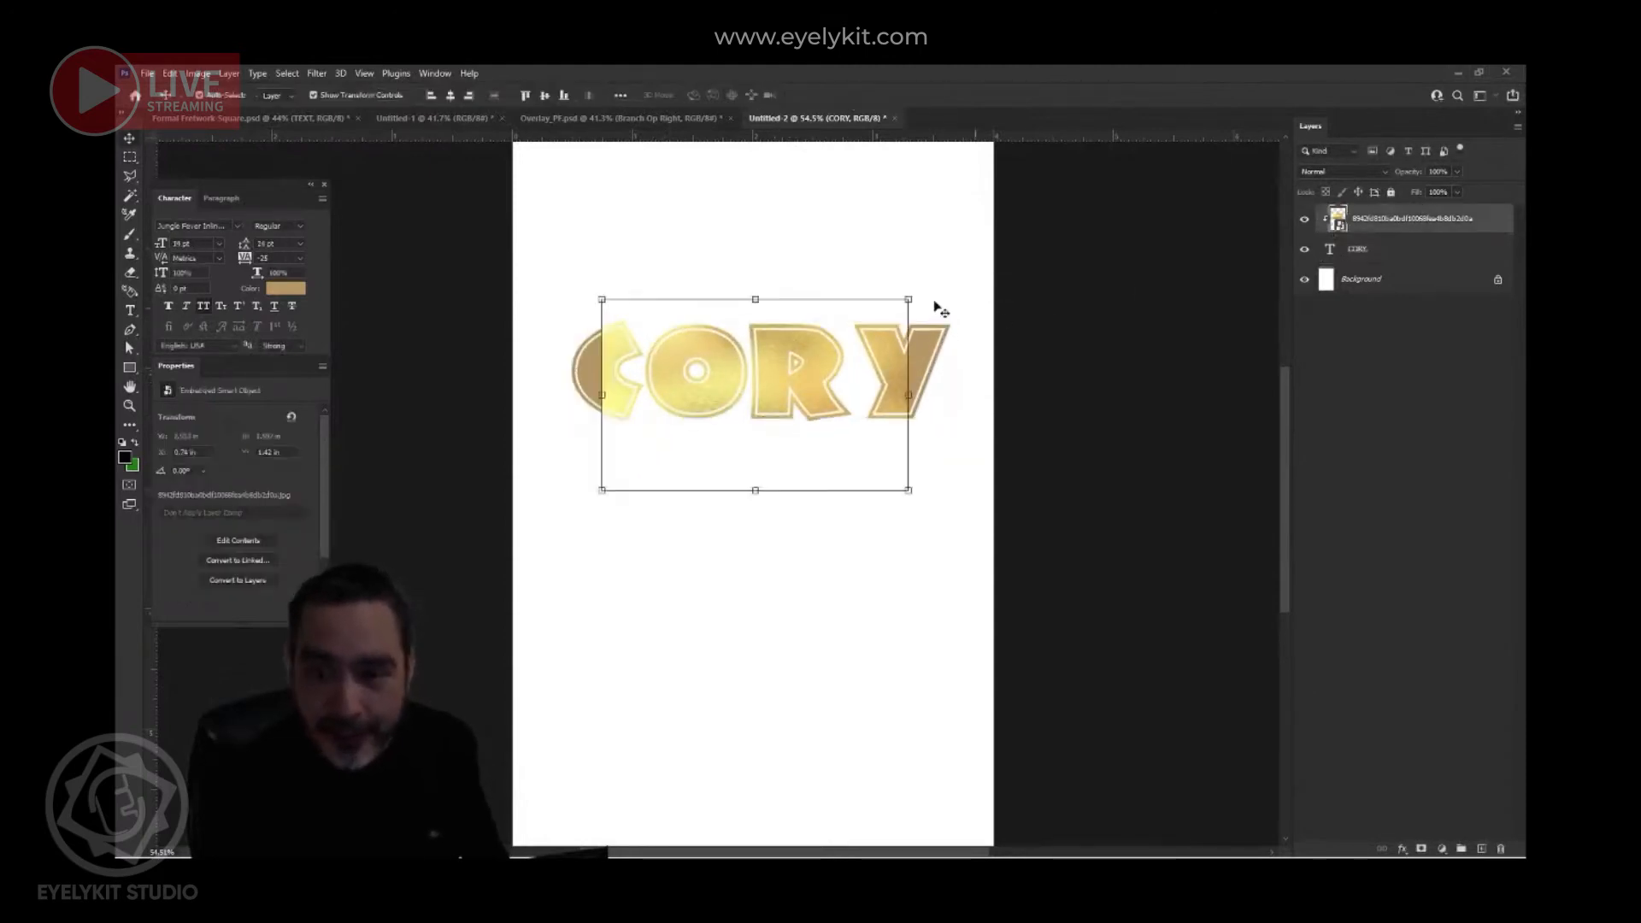
pyautogui.moveTo(901, 297); pyautogui.dragTo(964, 264)
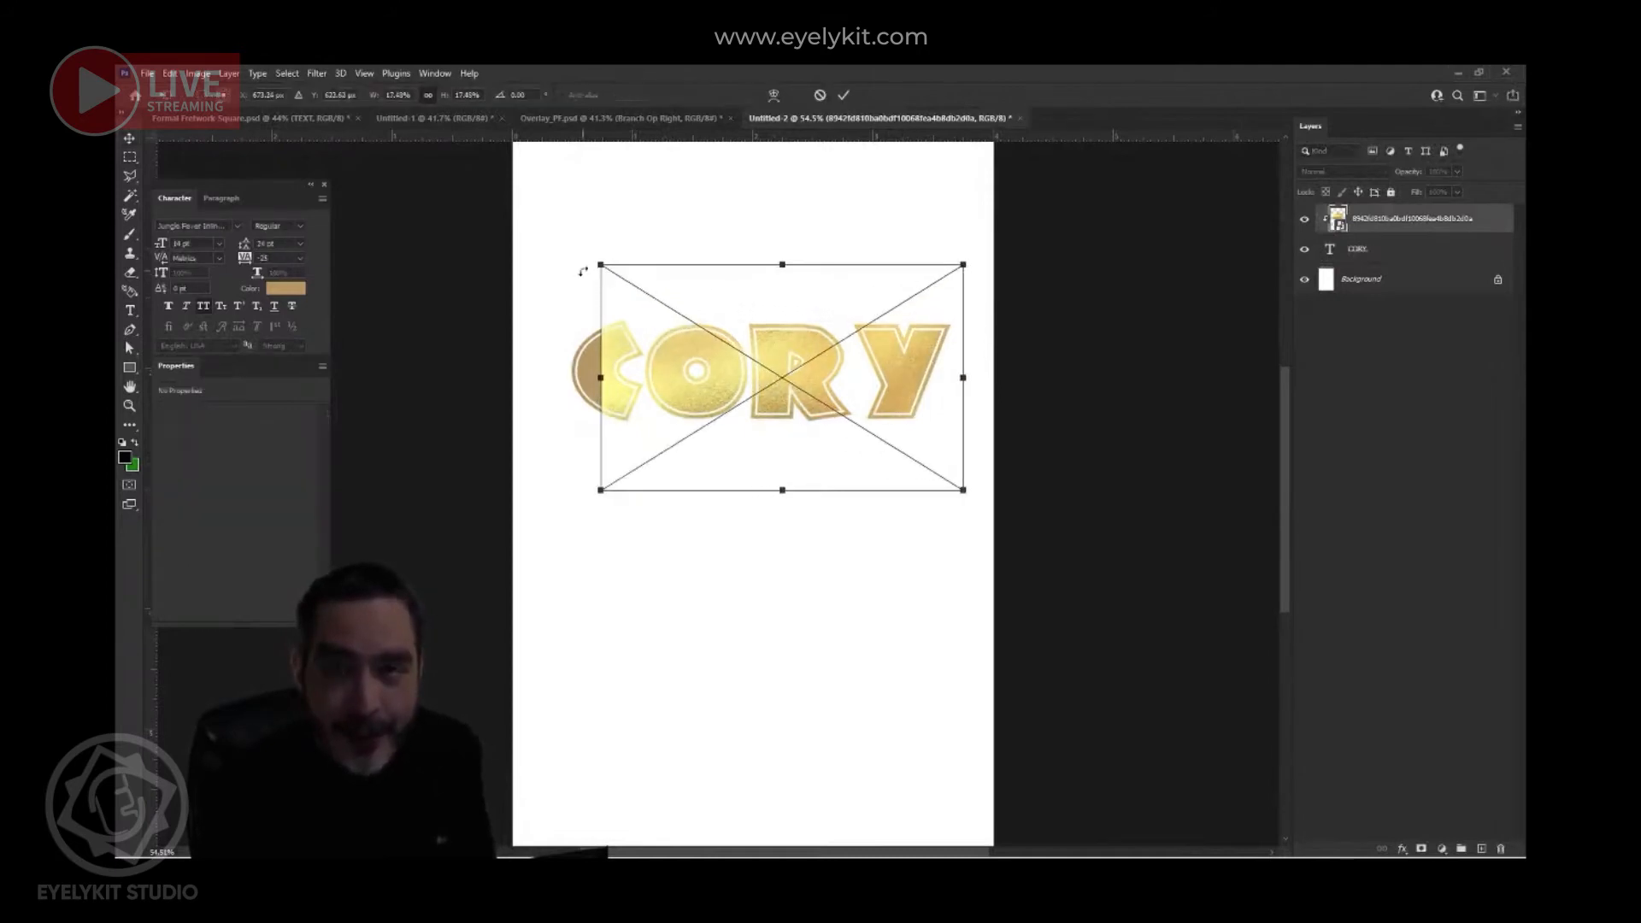
pyautogui.moveTo(601, 265); pyautogui.dragTo(547, 231)
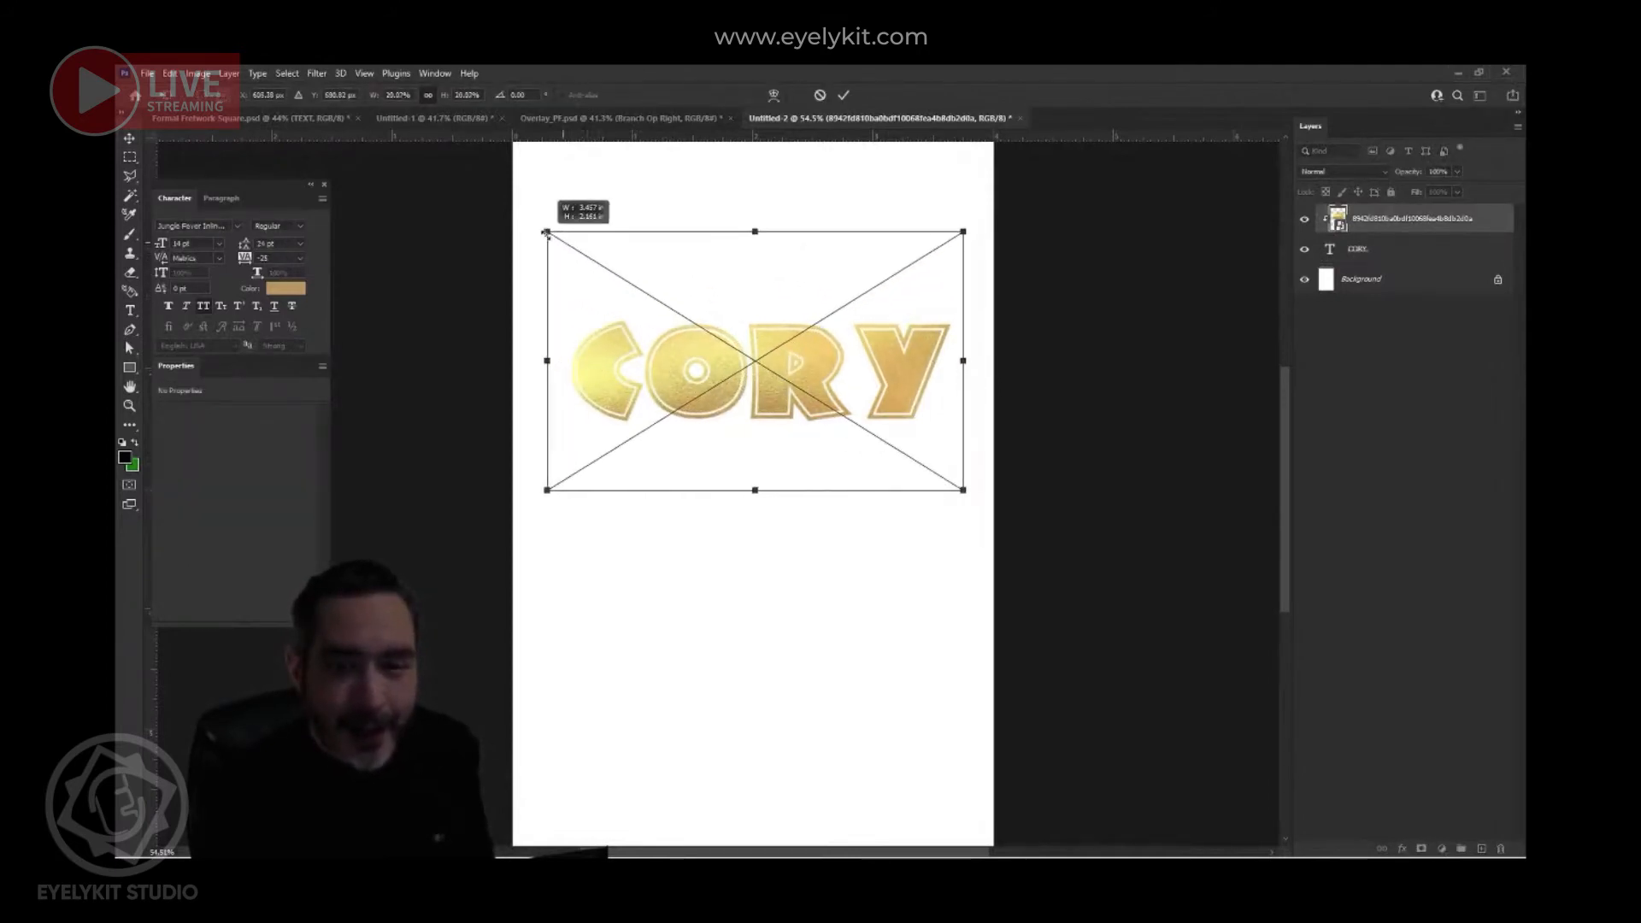
pyautogui.click(844, 94)
# - Inspect the foil texture inside the letters up close, and release the gold foil layer's clipping mask
pyautogui.scroll(5, 799, 397)
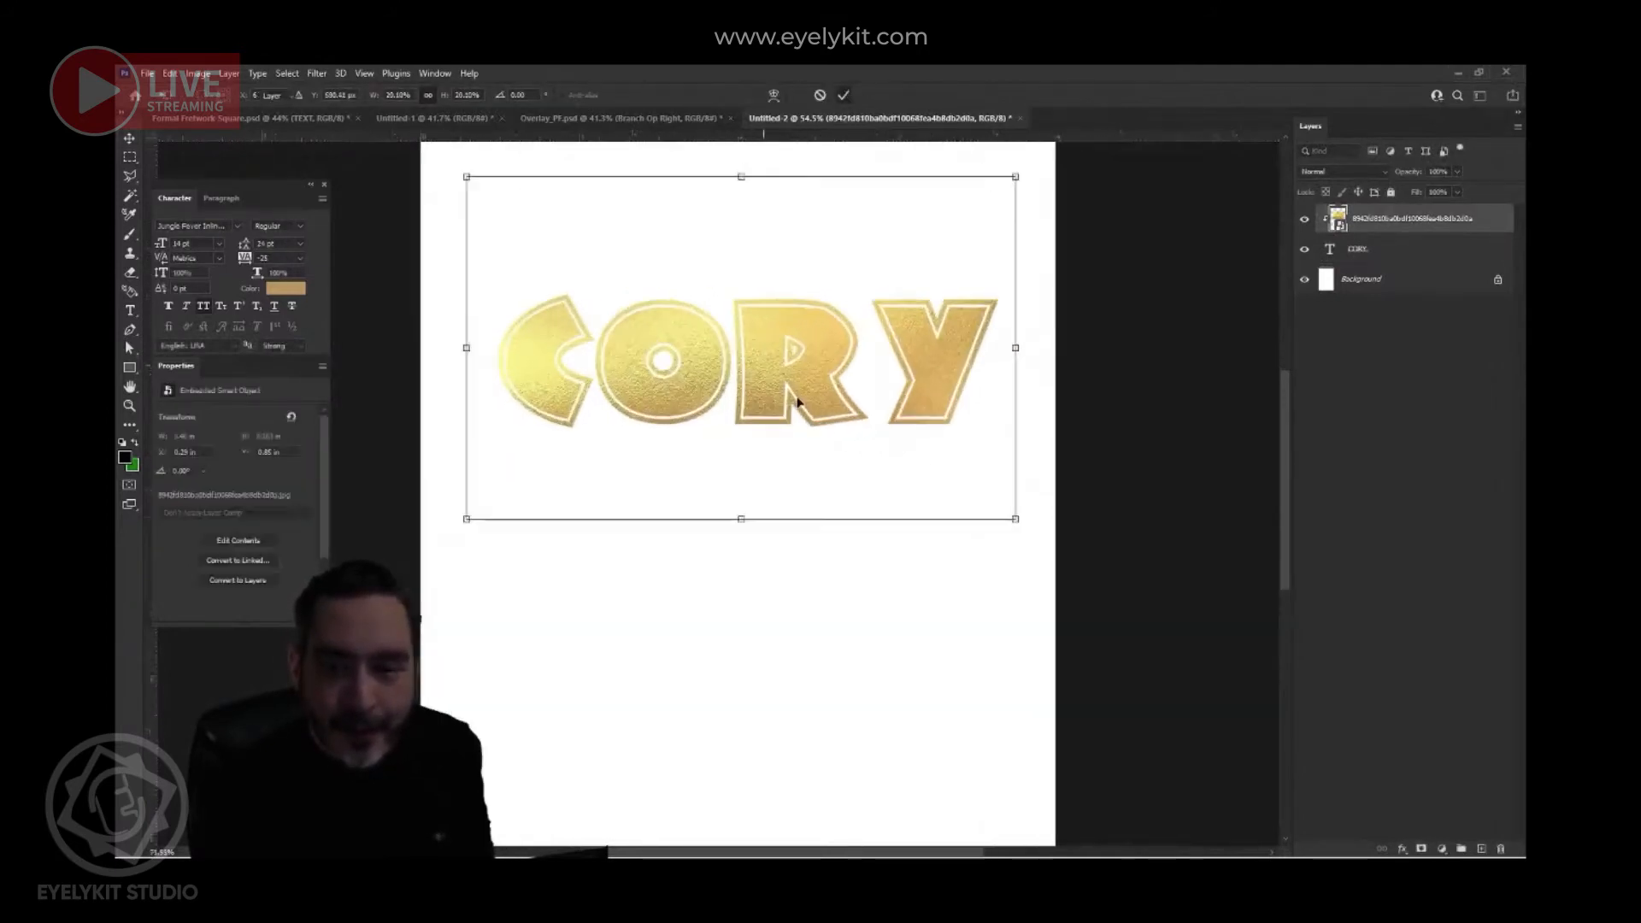
pyautogui.scroll(6, 786, 349)
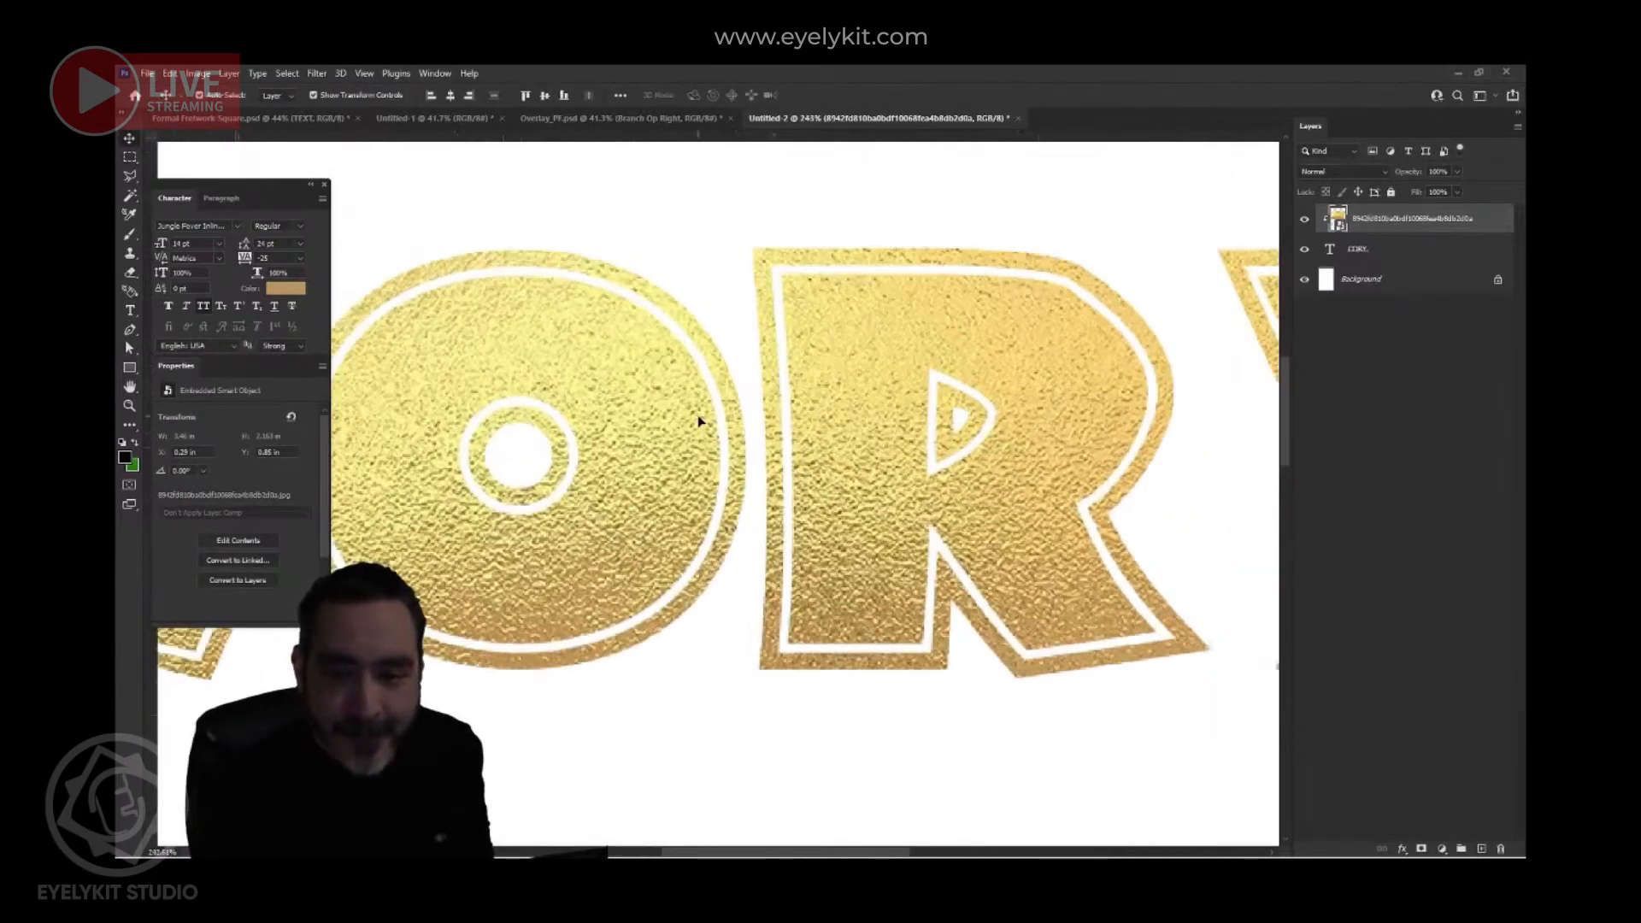
pyautogui.scroll(-7, 694, 419)
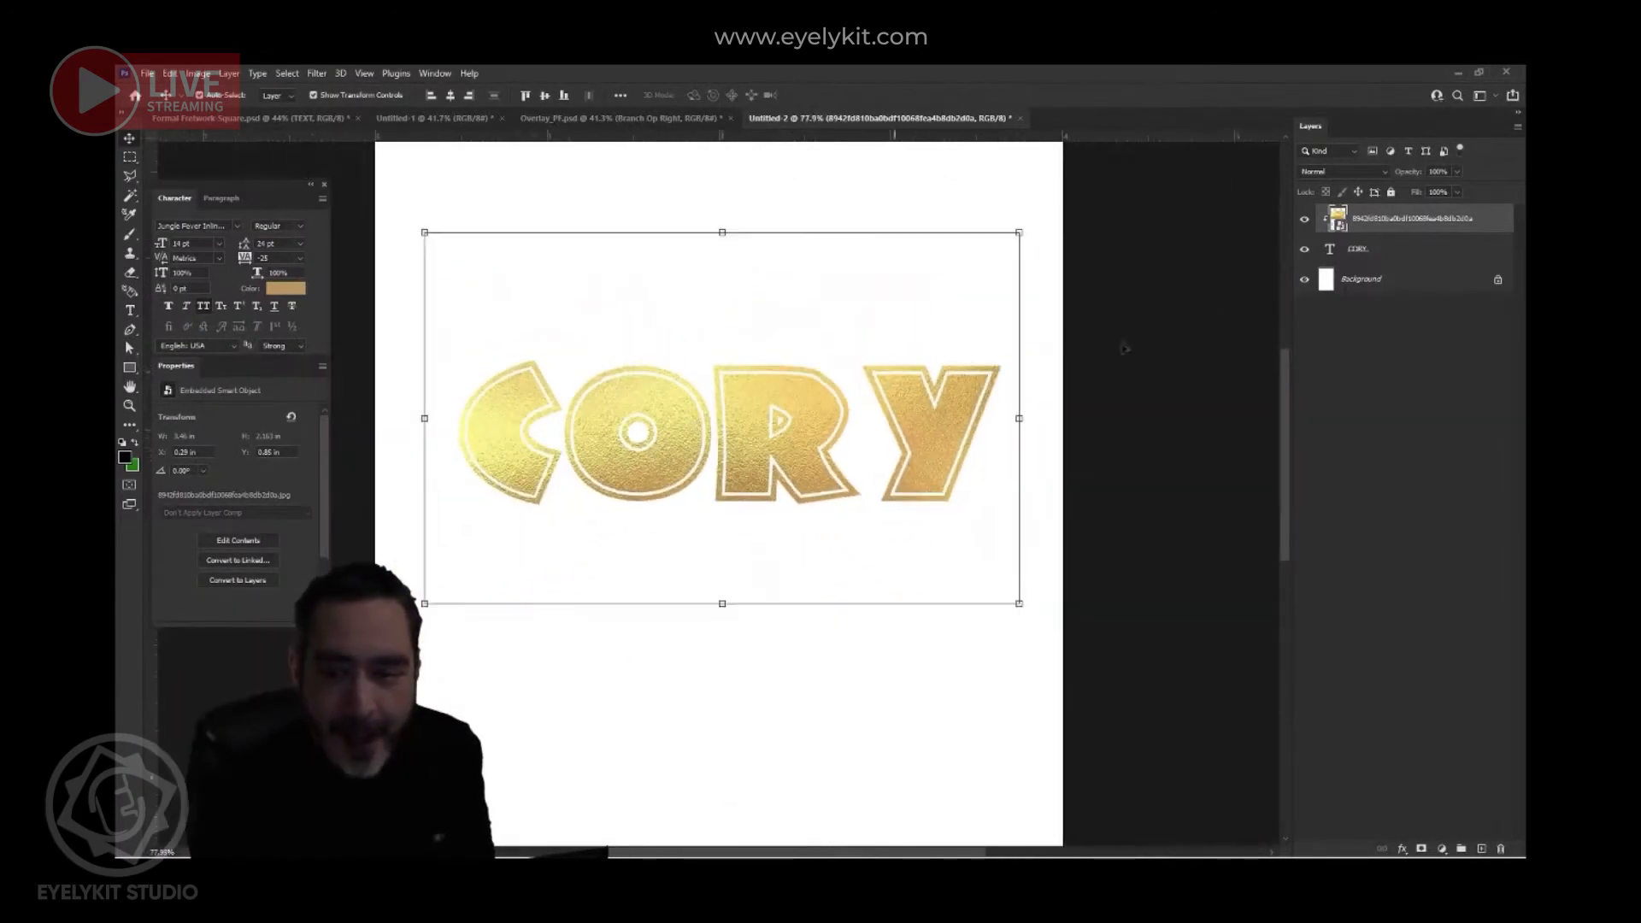
pyautogui.rightClick(1374, 221)
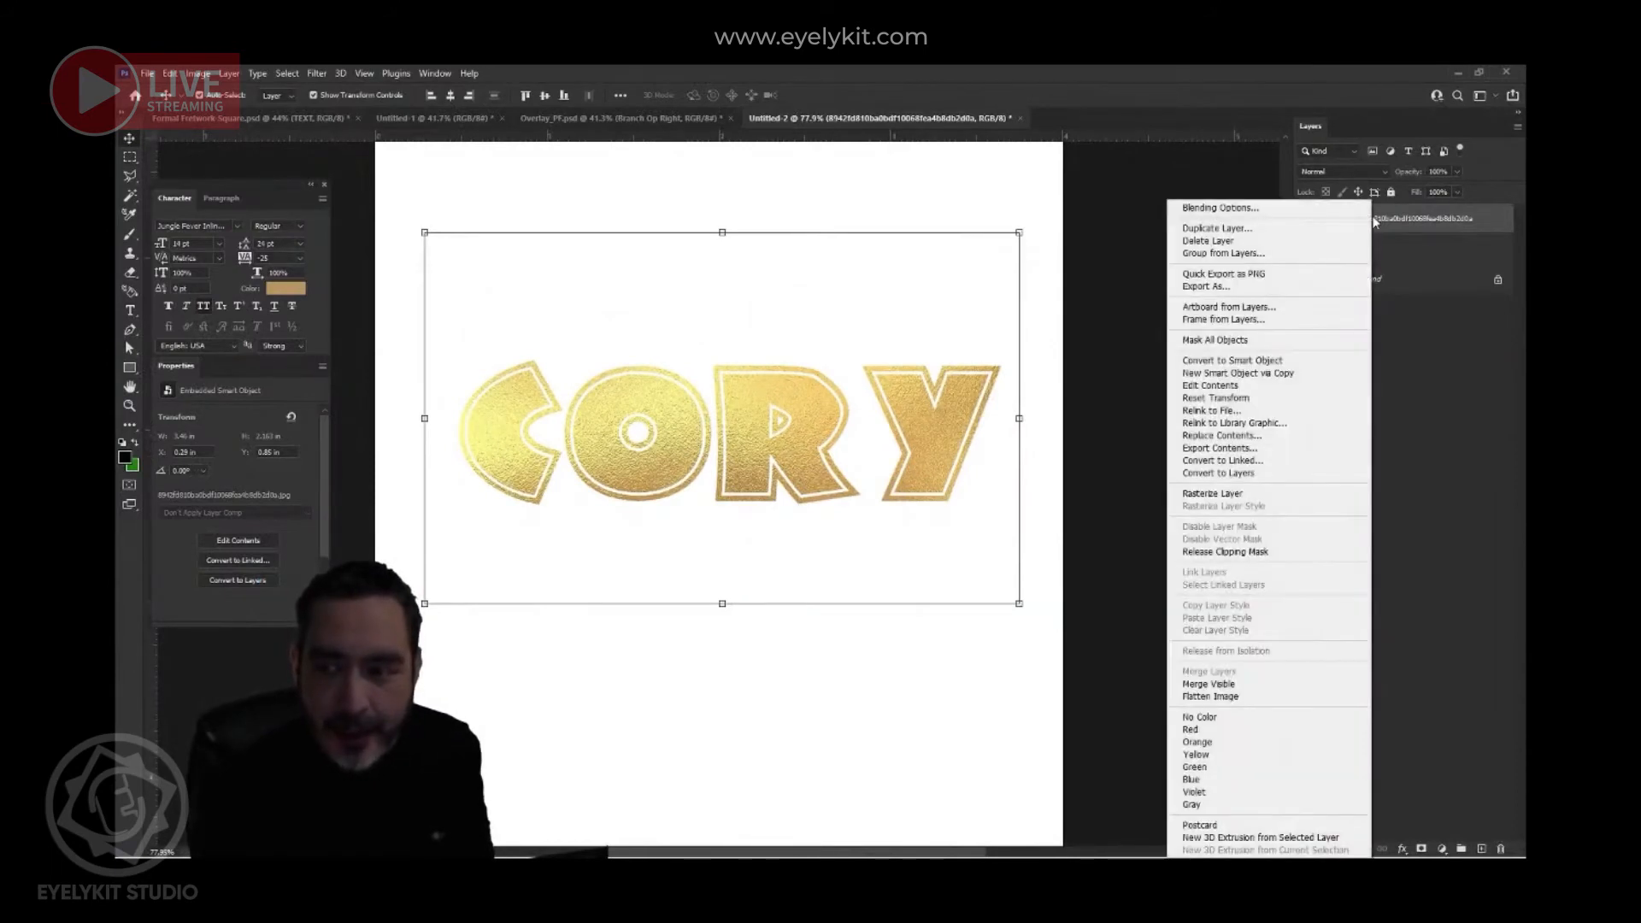
pyautogui.click(1252, 552)
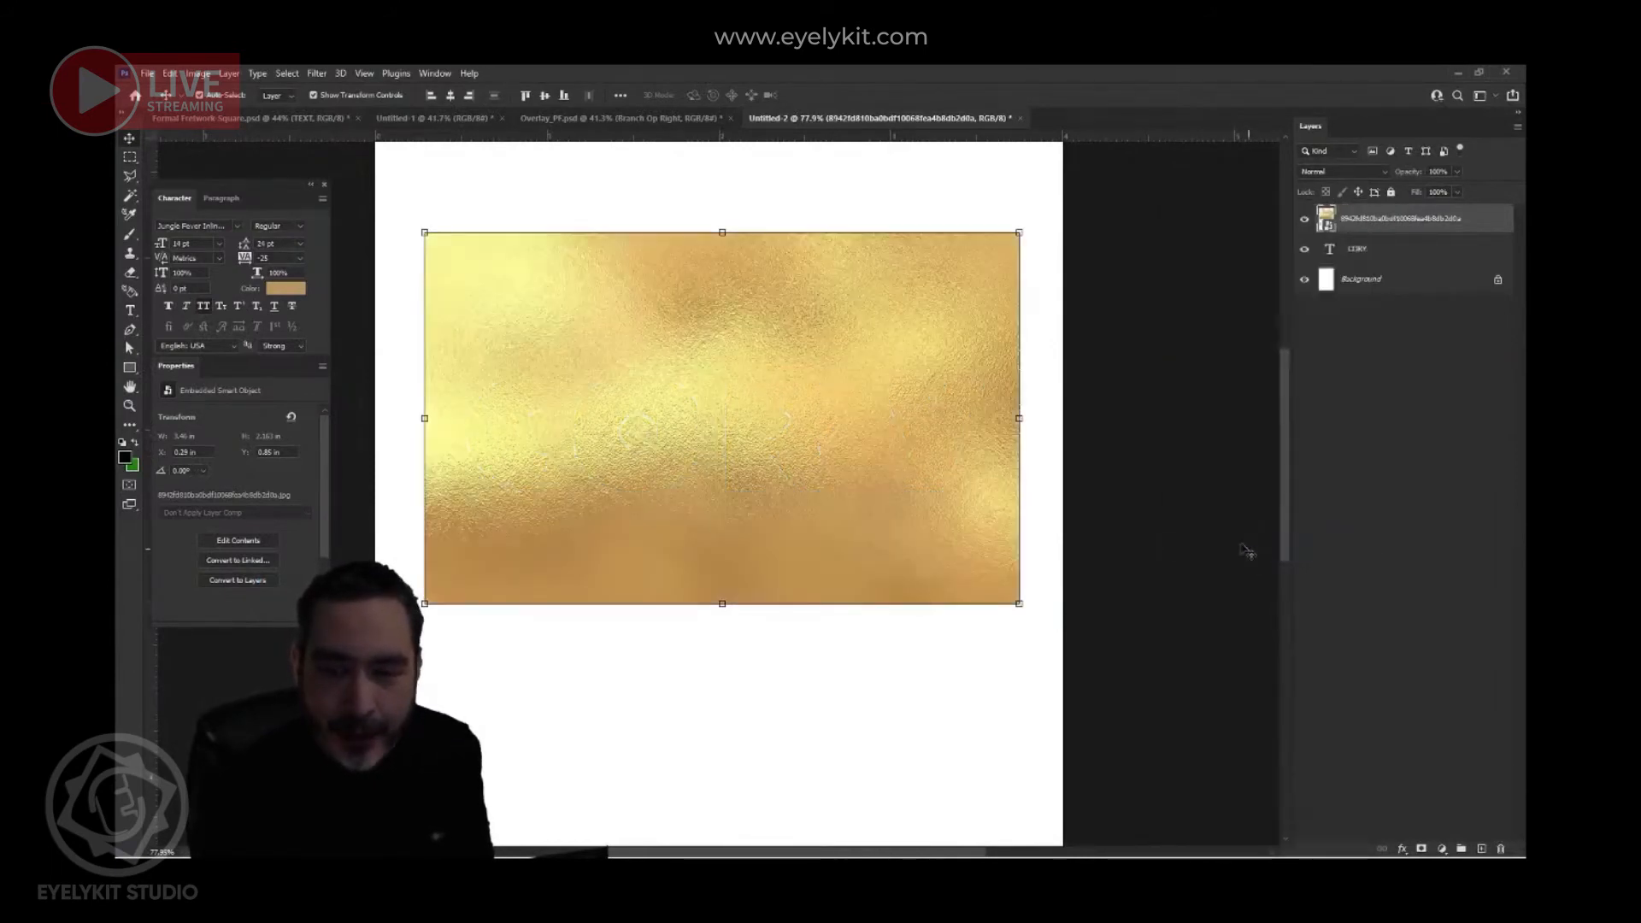
# - Shift the unclipped gold foil slightly to center it horizontally on the page, and clip it to the name text again
pyautogui.moveTo(816, 396)
pyautogui.mouseDown()
pyautogui.moveTo(961, 593)
pyautogui.moveTo(892, 426)
pyautogui.moveTo(810, 374)
pyautogui.mouseUp()
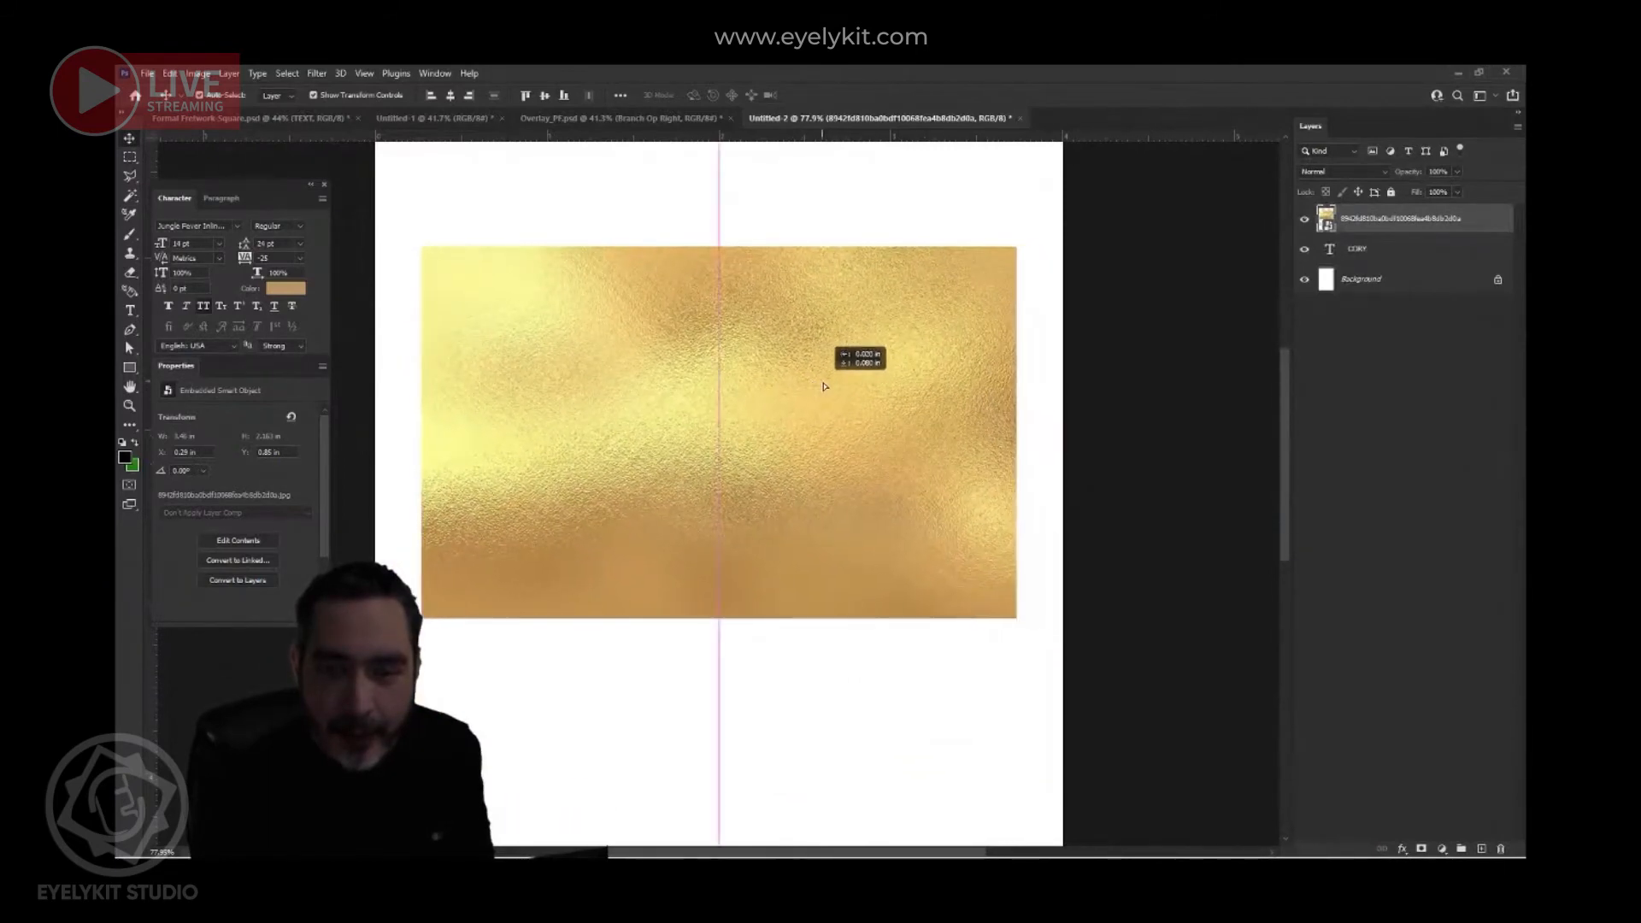
pyautogui.rightClick(1419, 221)
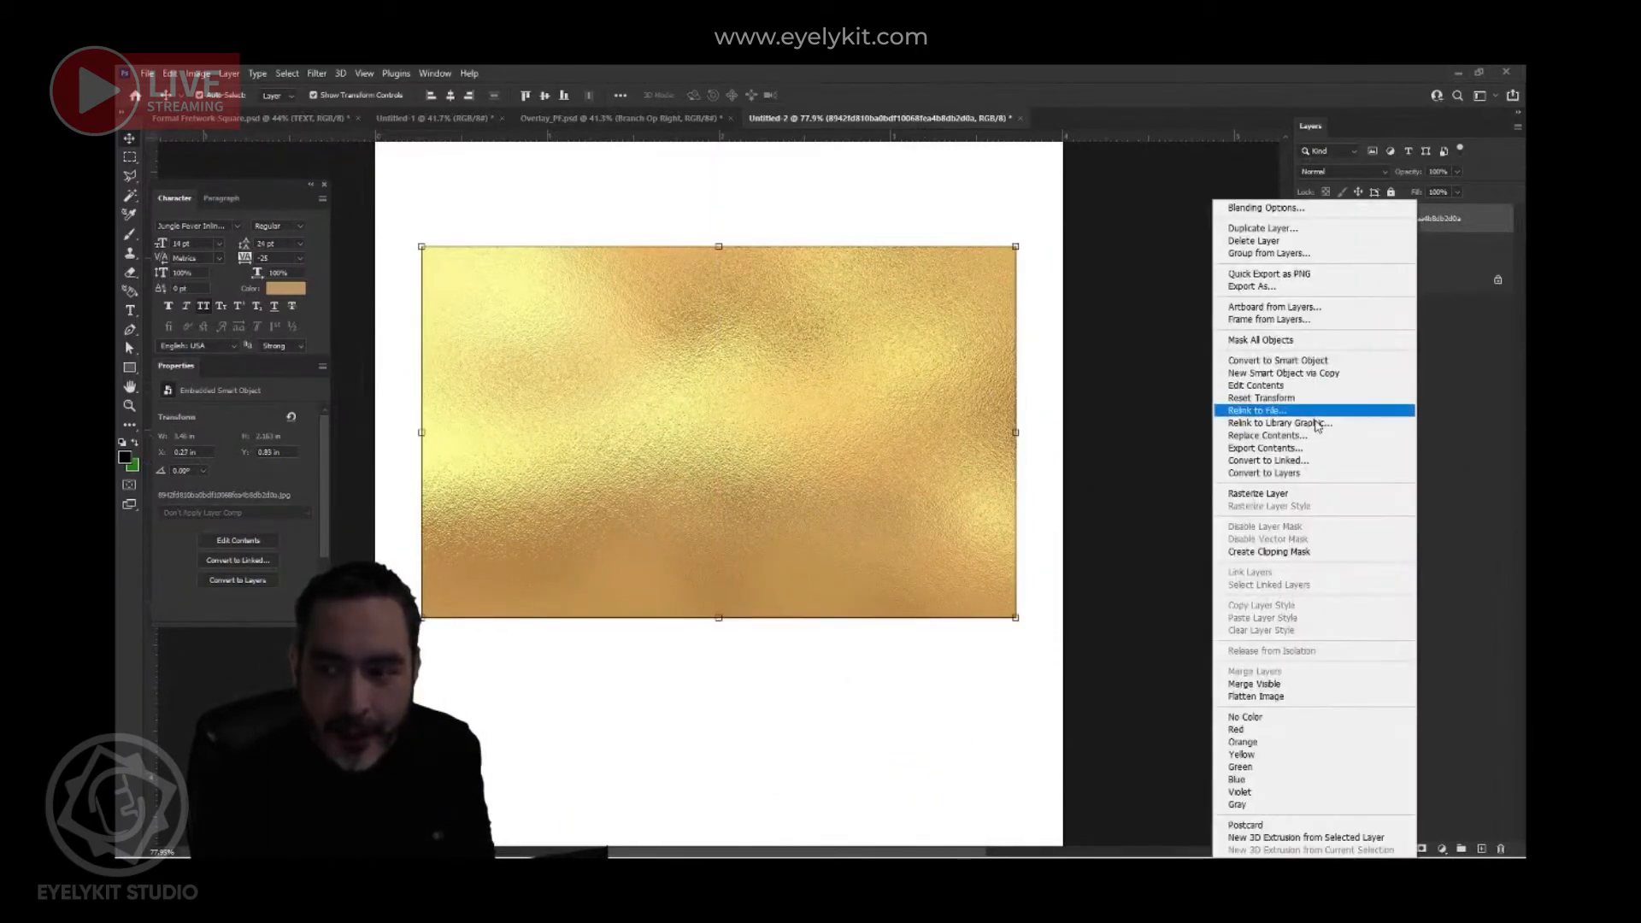
# - Clip the gold foil image to the large name text layer beneath it and clear the layer selection
pyautogui.click(1279, 552)
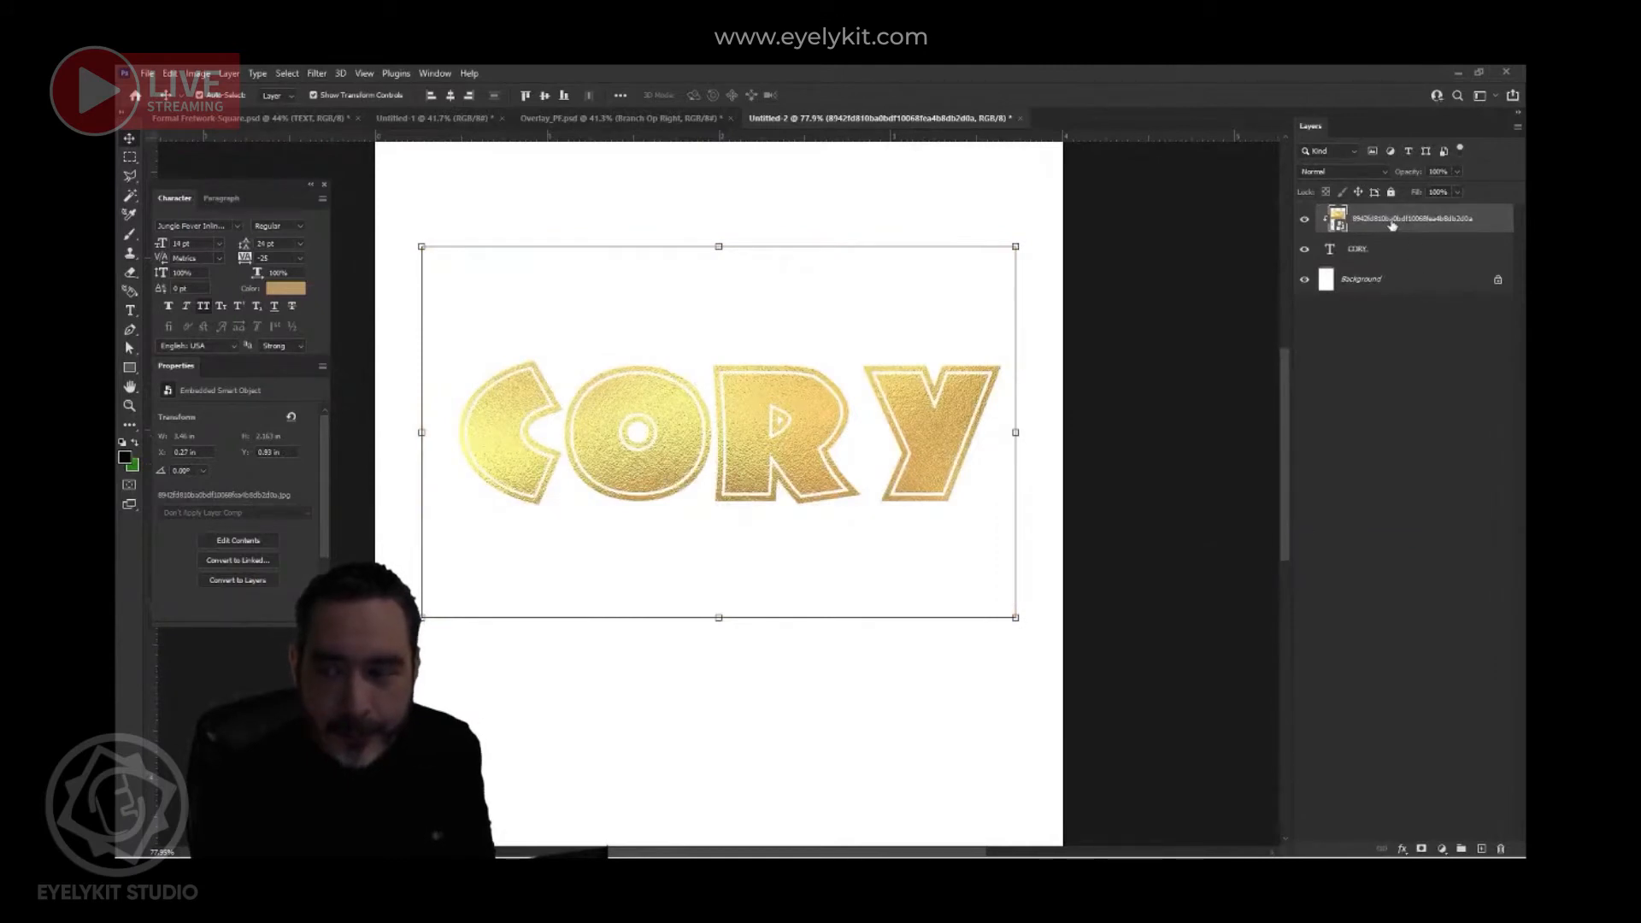
pyautogui.click(1396, 253)
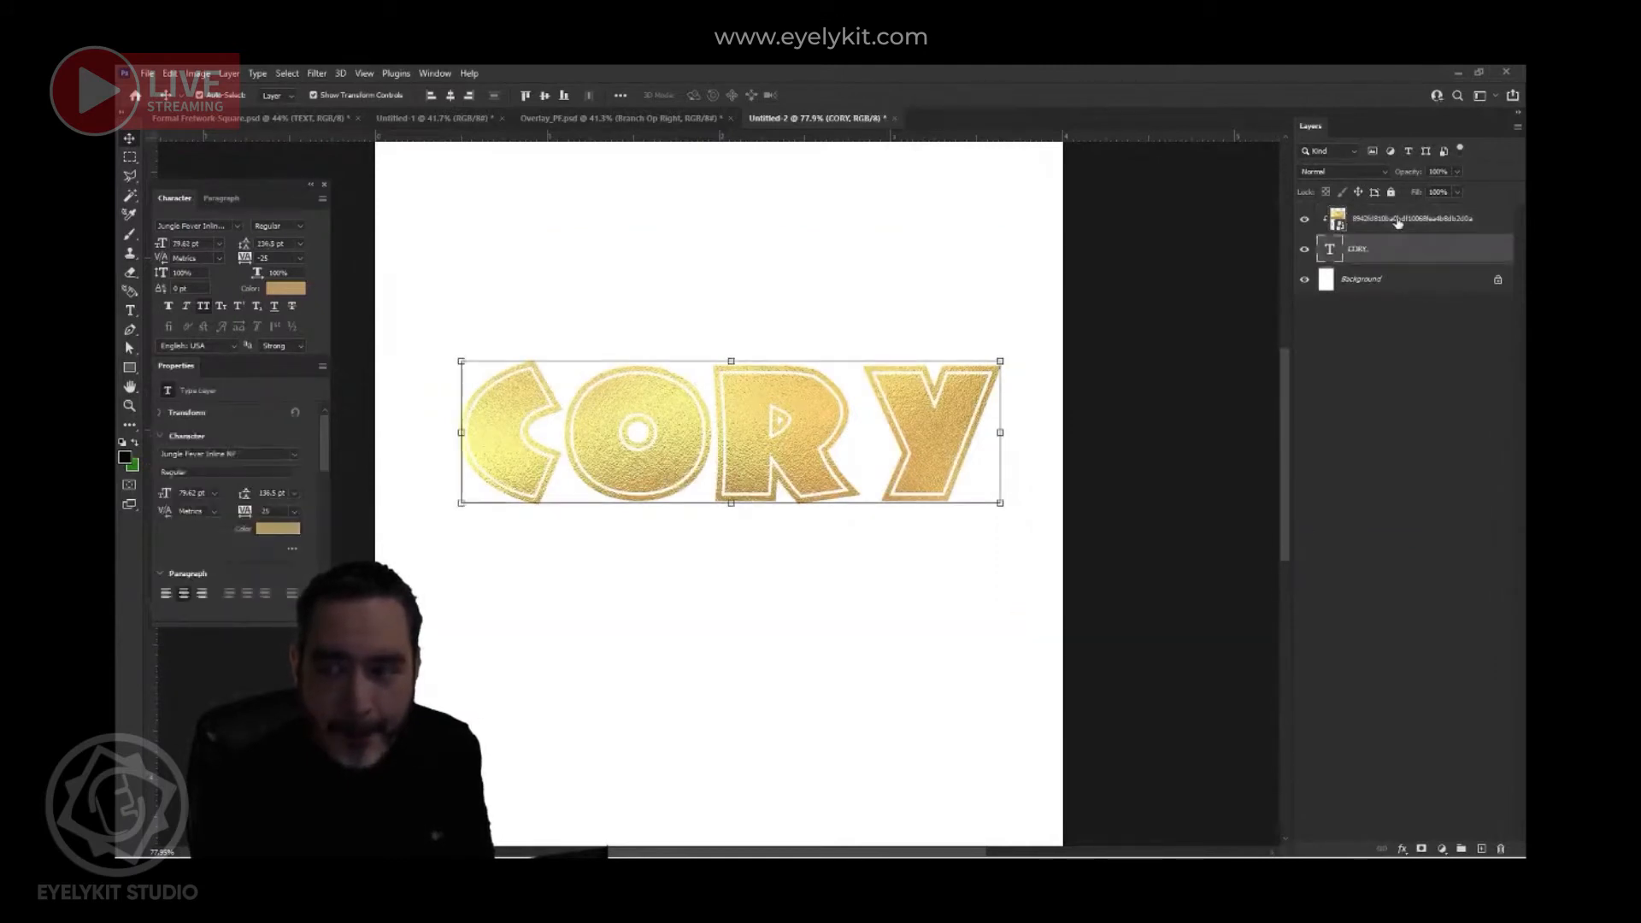
pyautogui.click(1396, 224)
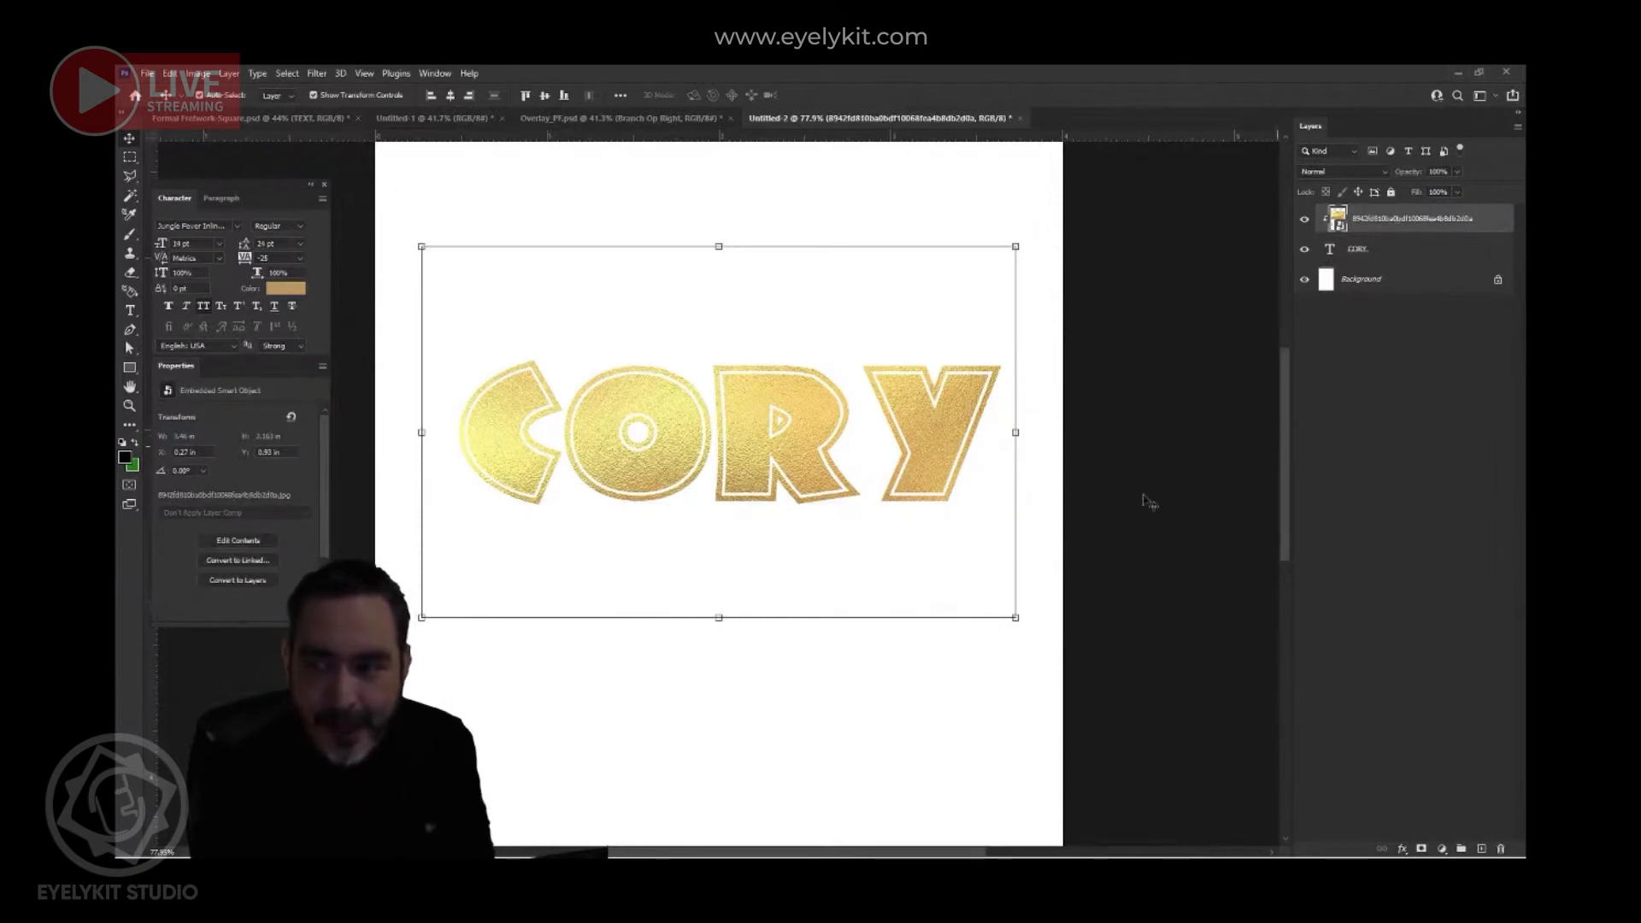
pyautogui.click(718, 771)
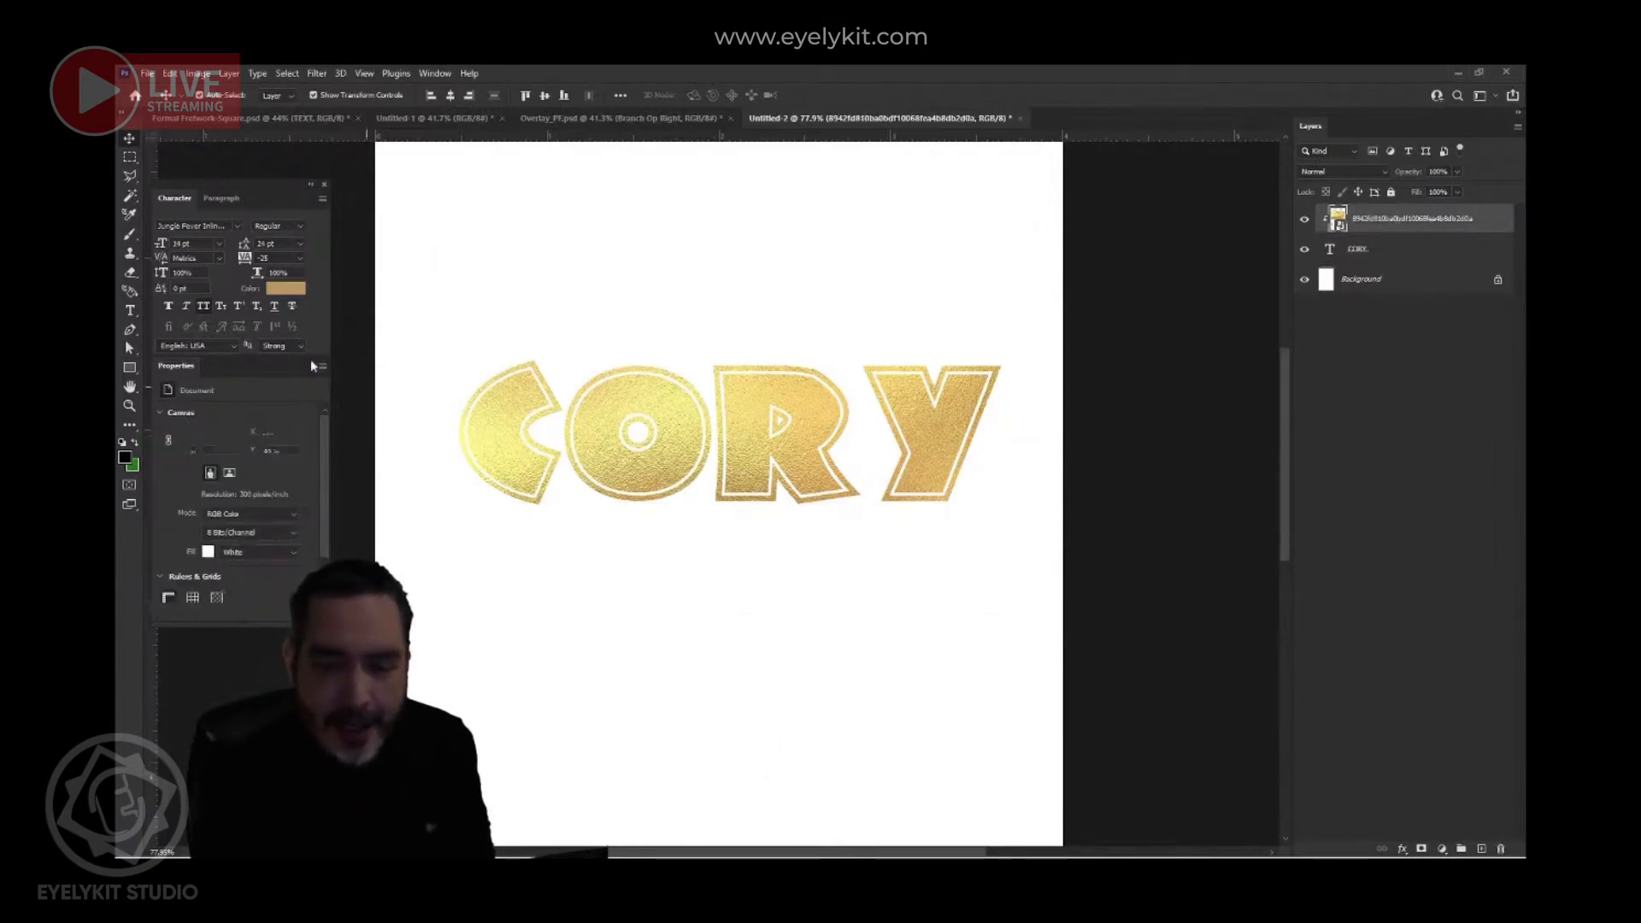
# - Add a text layer reading "IS THE BEST" below the large name text
pyautogui.click(132, 309)
pyautogui.click(612, 680)
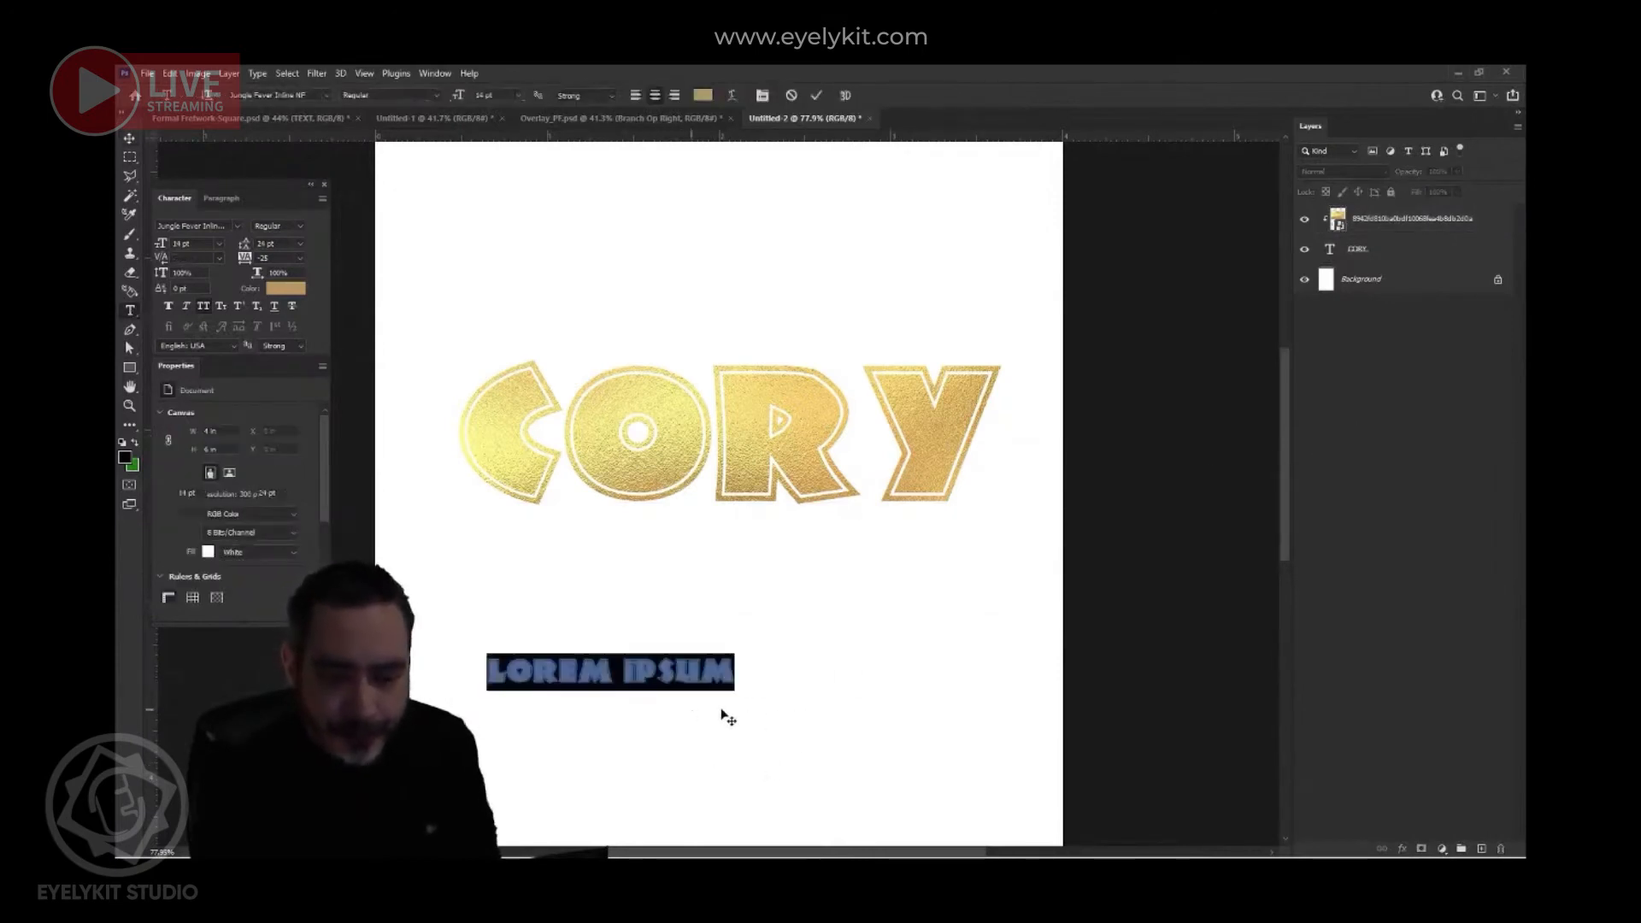
pyautogui.write('IS THE B')
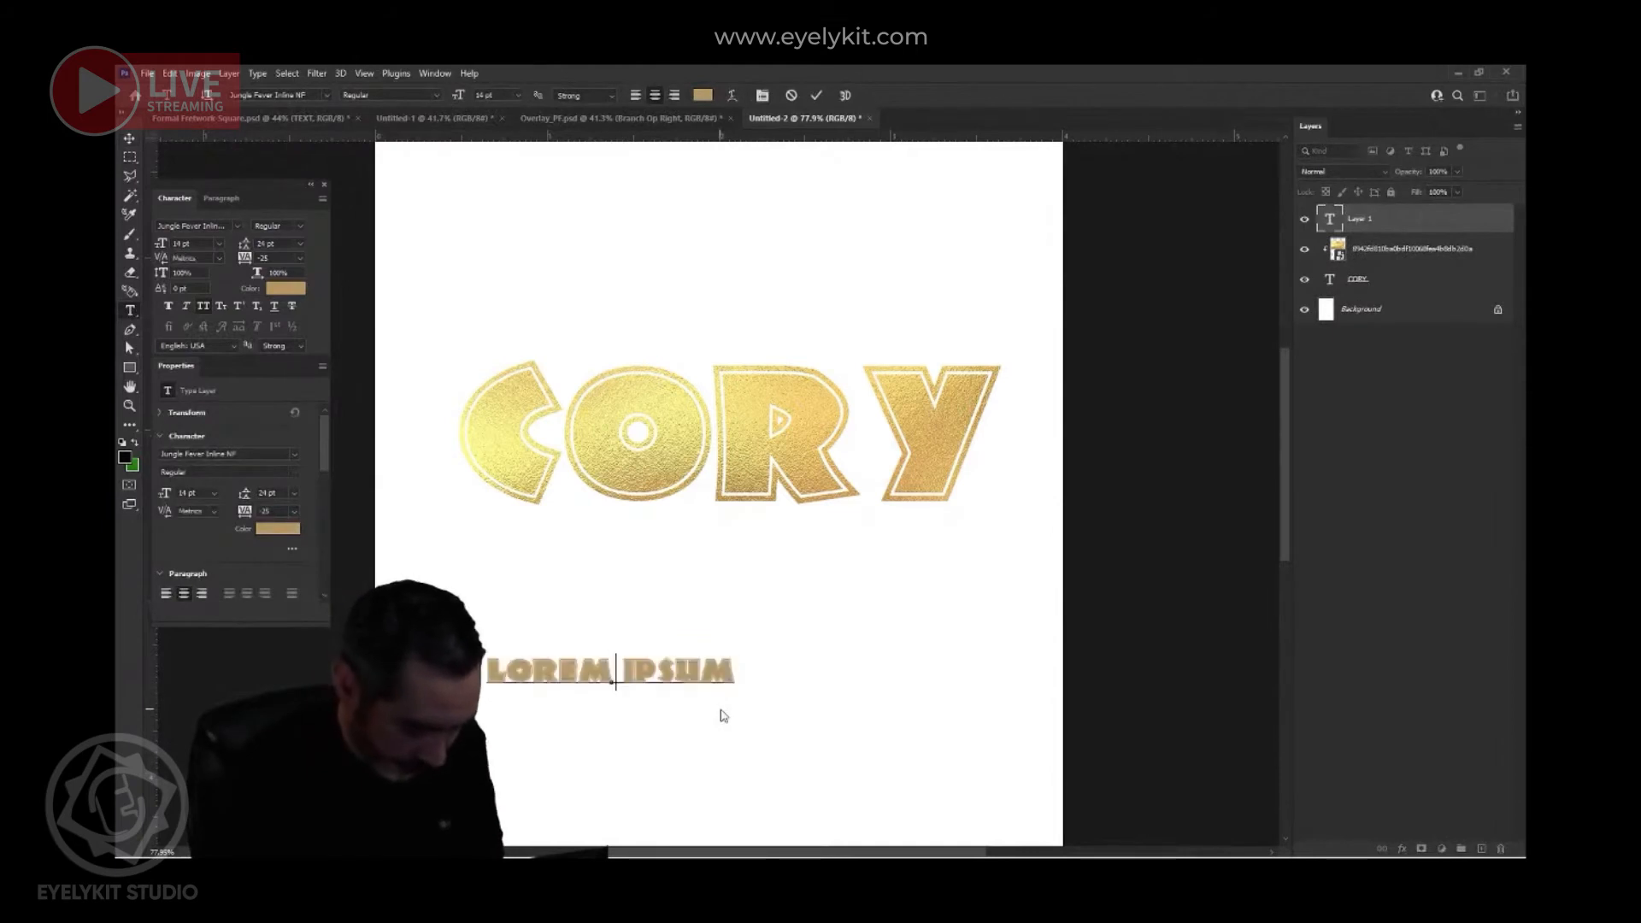
pyautogui.write('EST')
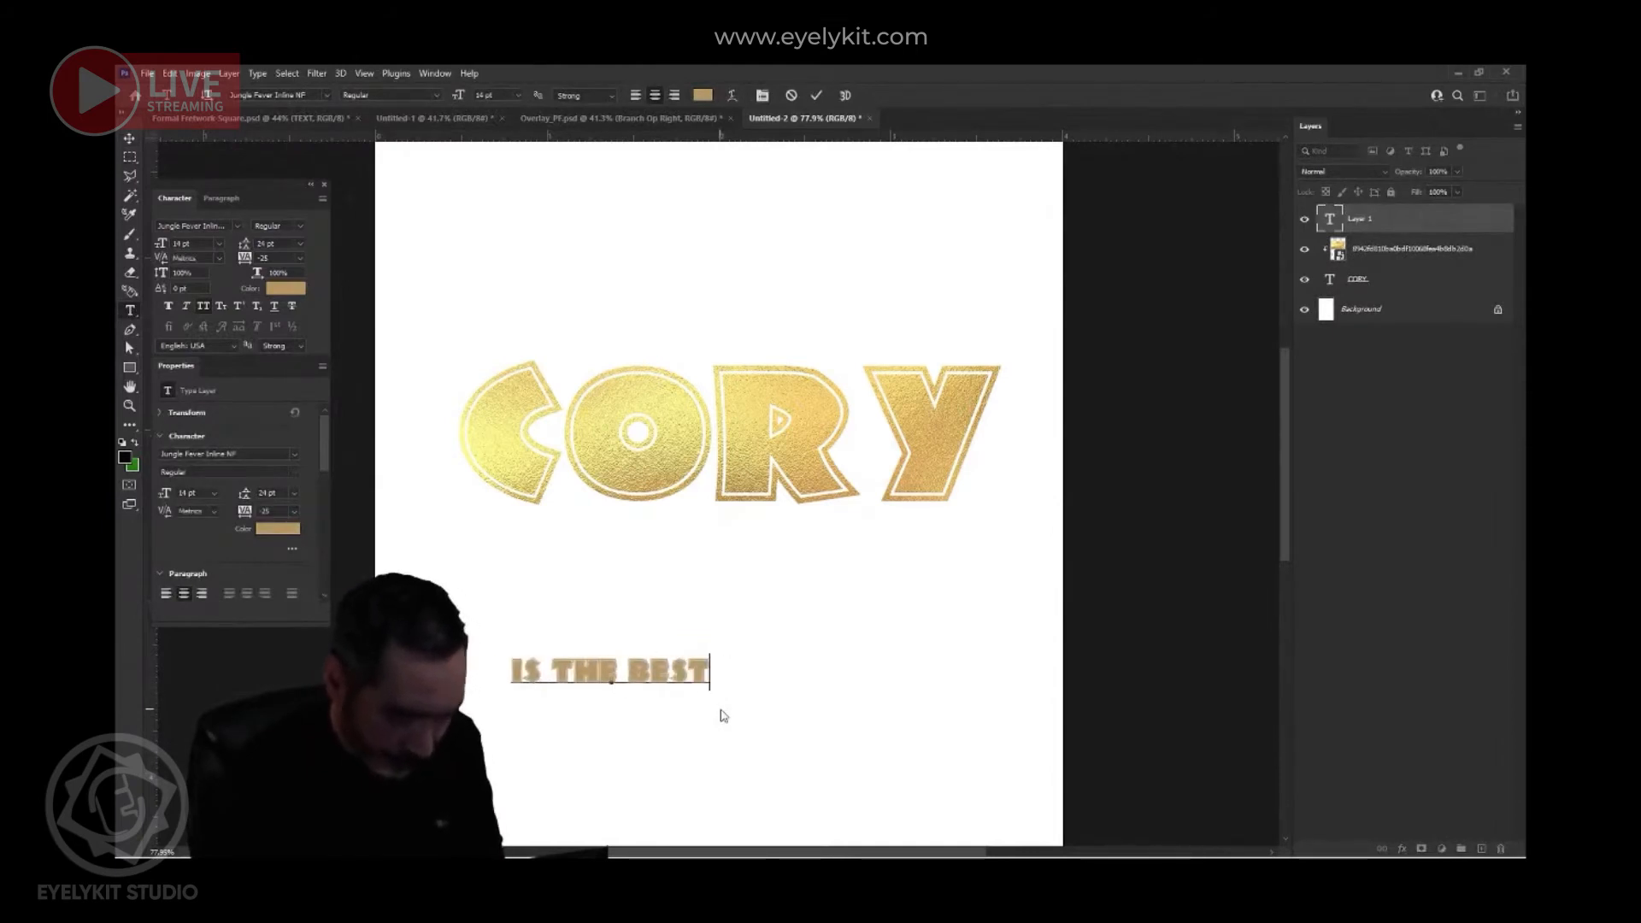
pyautogui.click(819, 93)
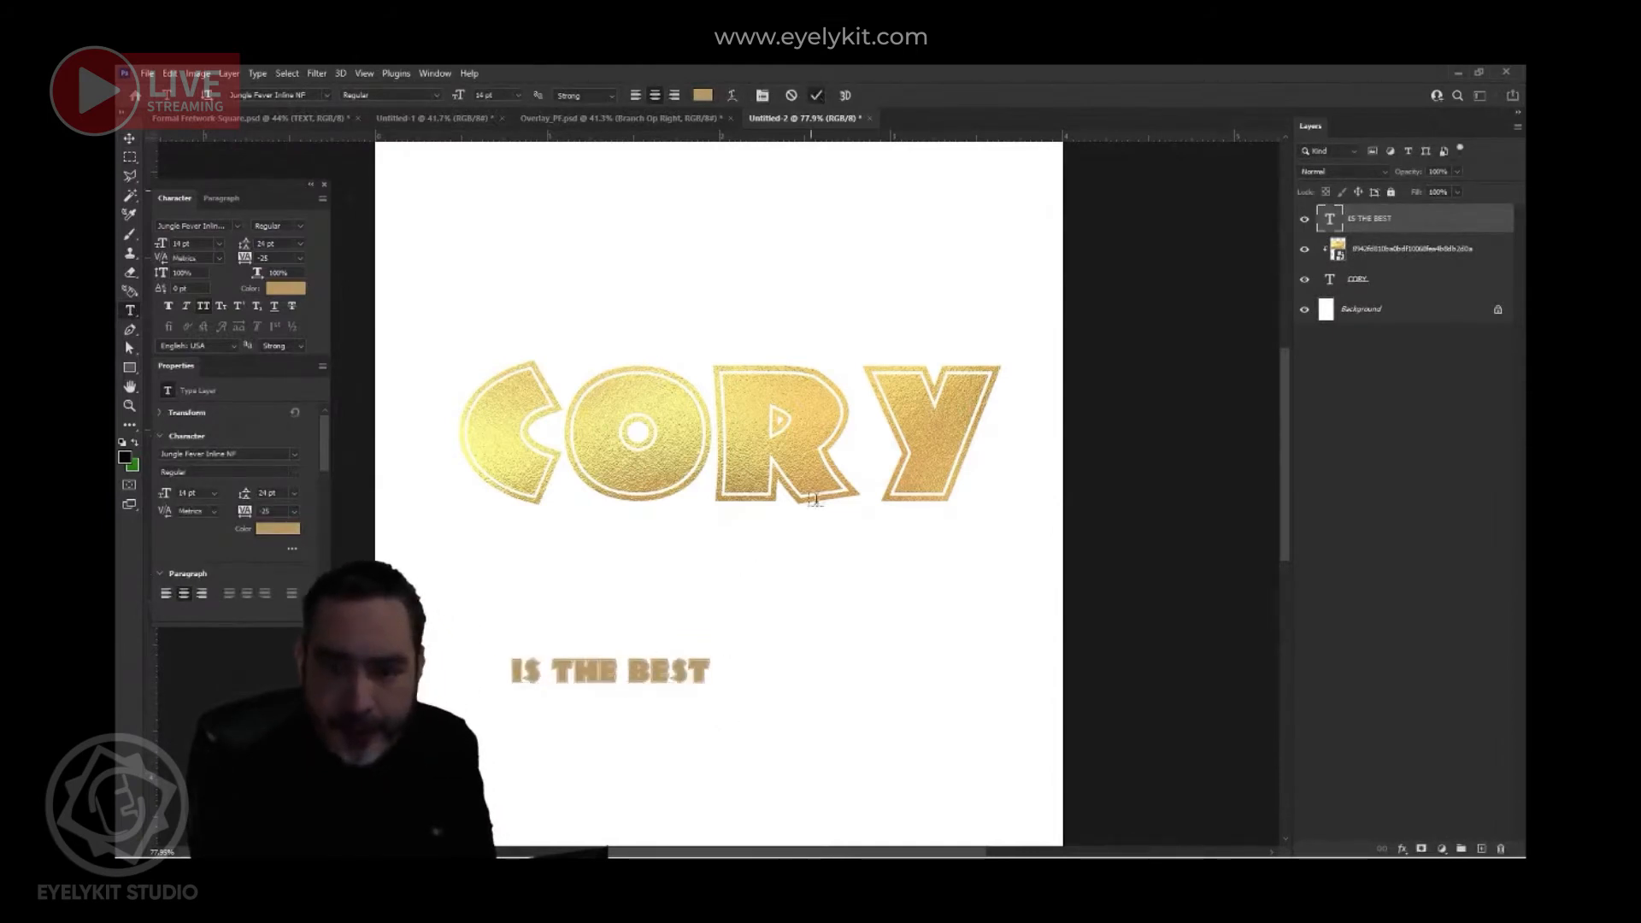
pyautogui.click(130, 140)
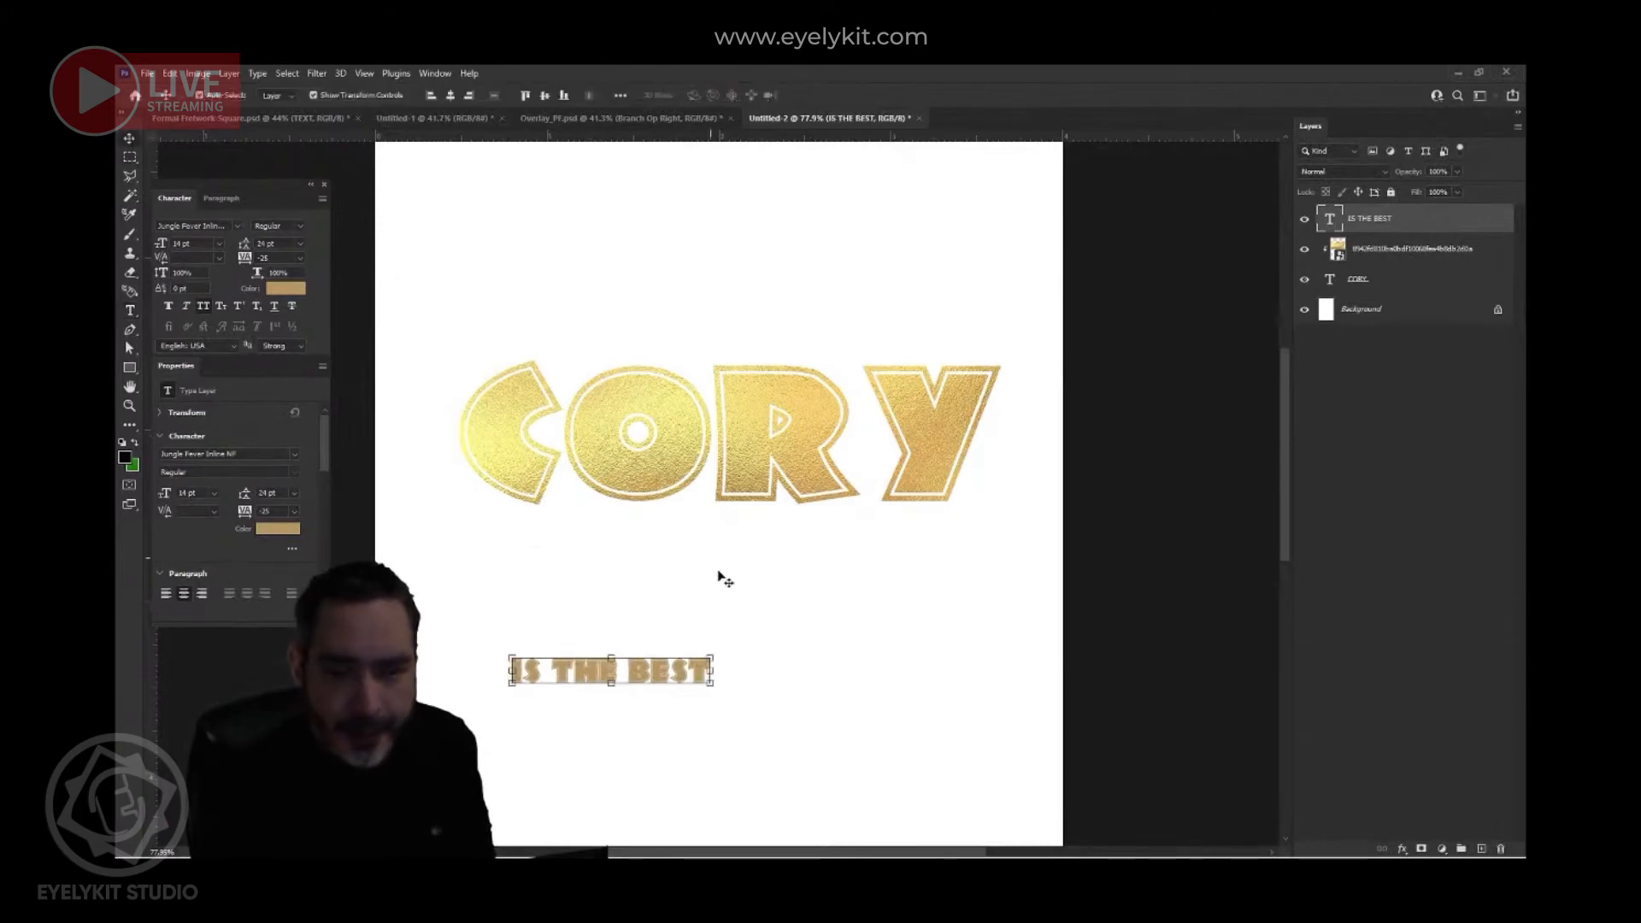
# - Enlarge the "IS THE BEST" text to about 32 pt and move it up just beneath the name
pyautogui.hotkey('ctrl', 't')
pyautogui.moveTo(712, 656); pyautogui.dragTo(966, 560)
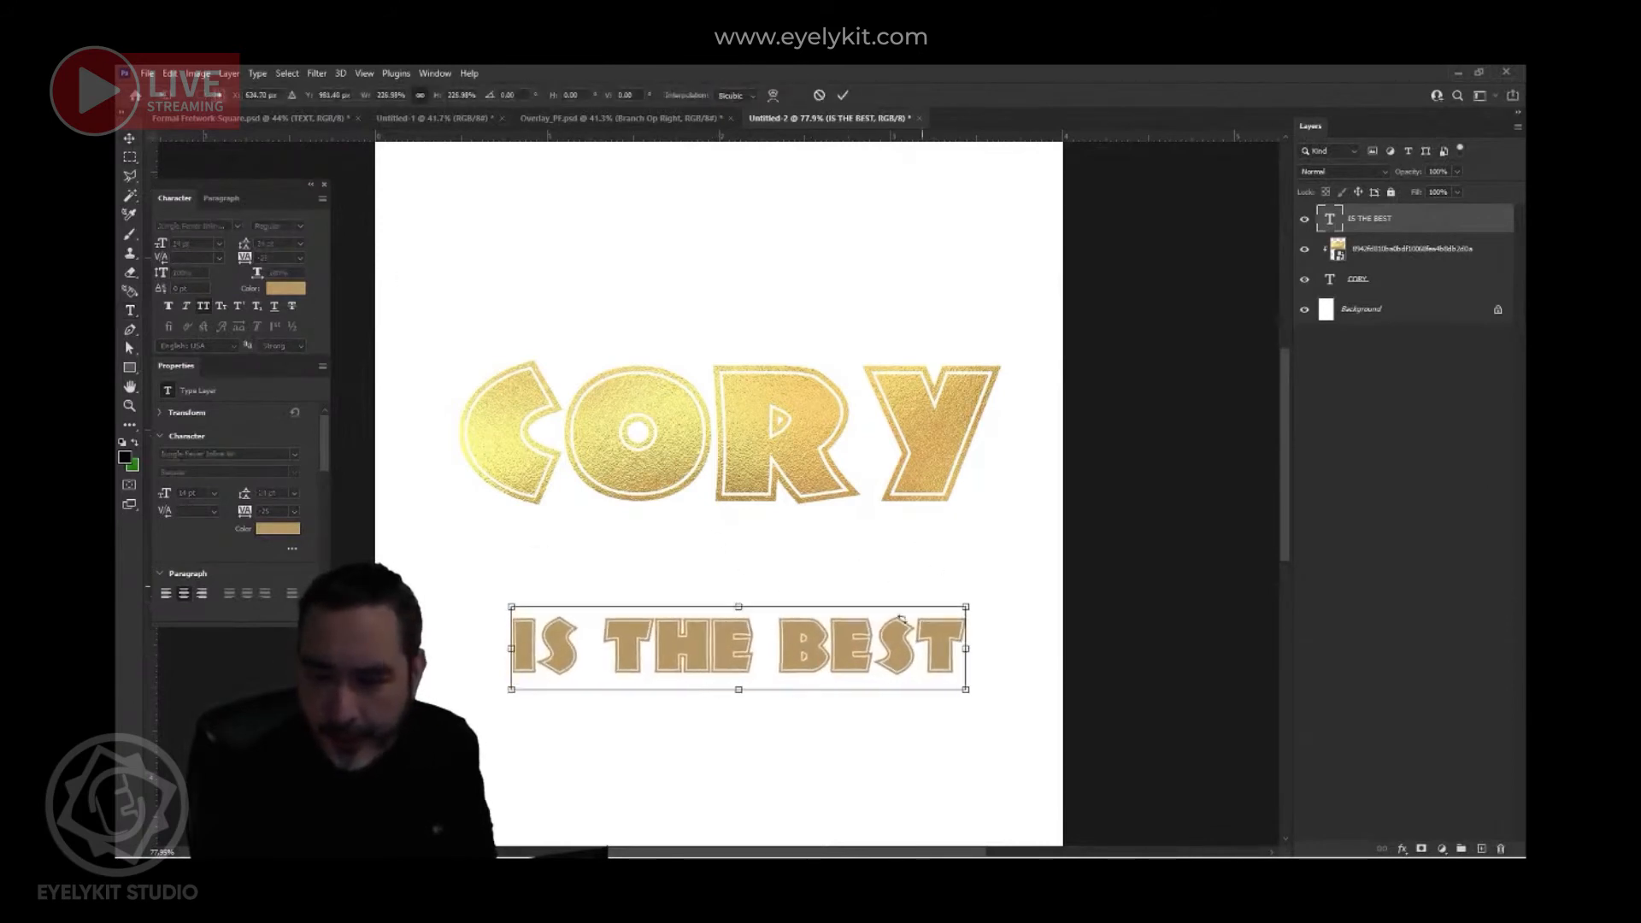
pyautogui.moveTo(915, 650); pyautogui.dragTo(894, 563)
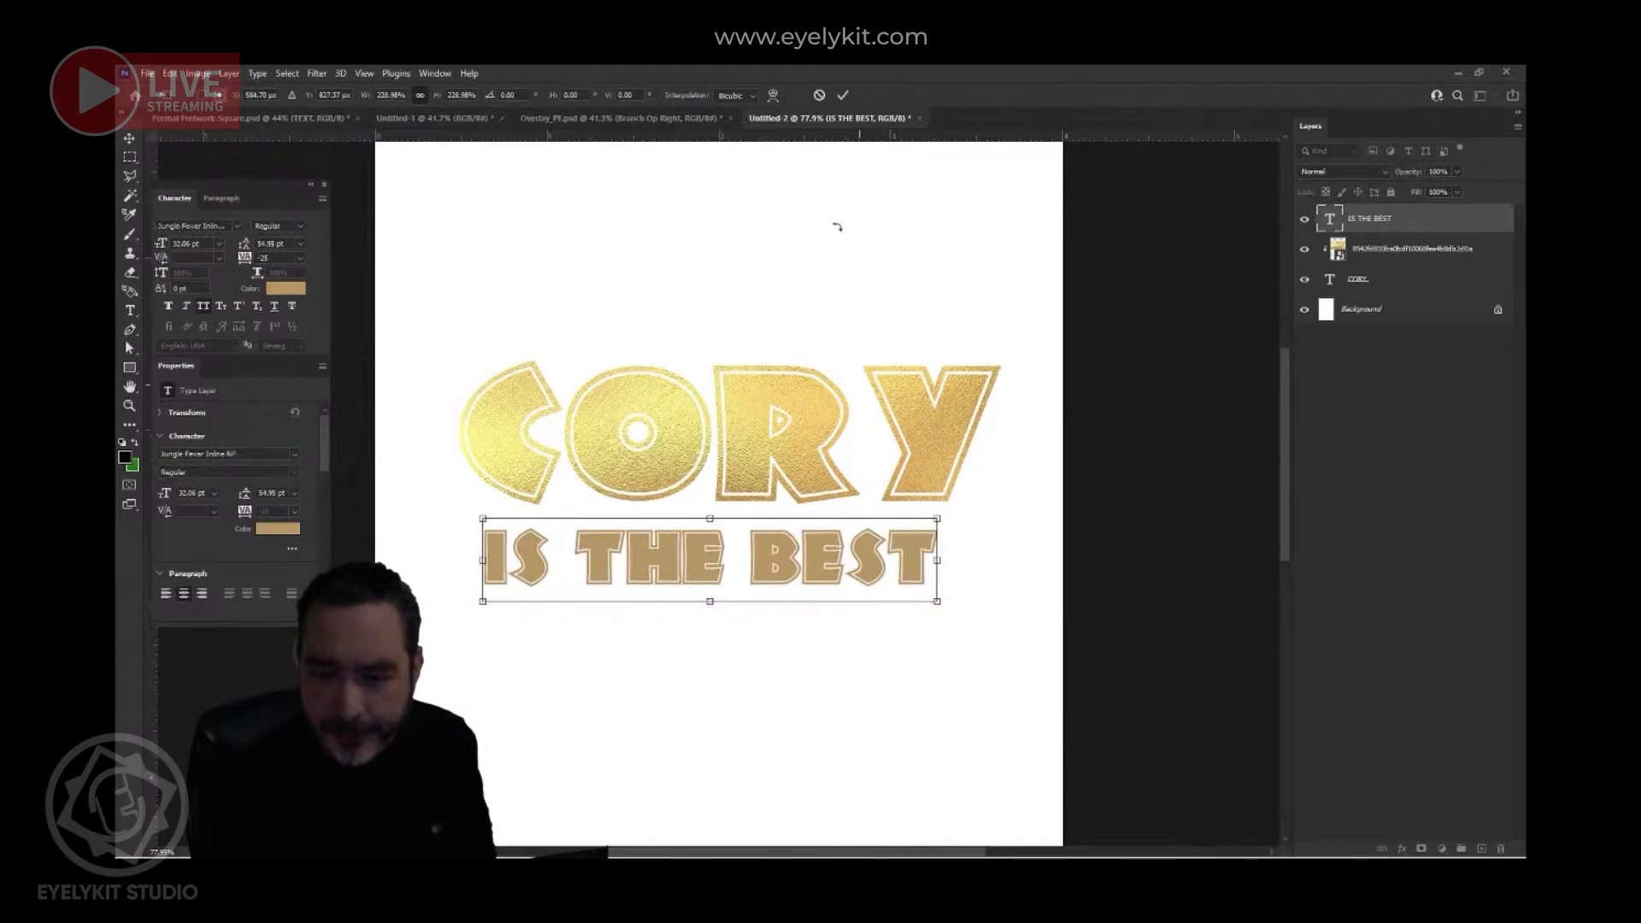
pyautogui.click(843, 95)
# - Shift the clipped gold foil image slightly down over the name text
pyautogui.click(1385, 254)
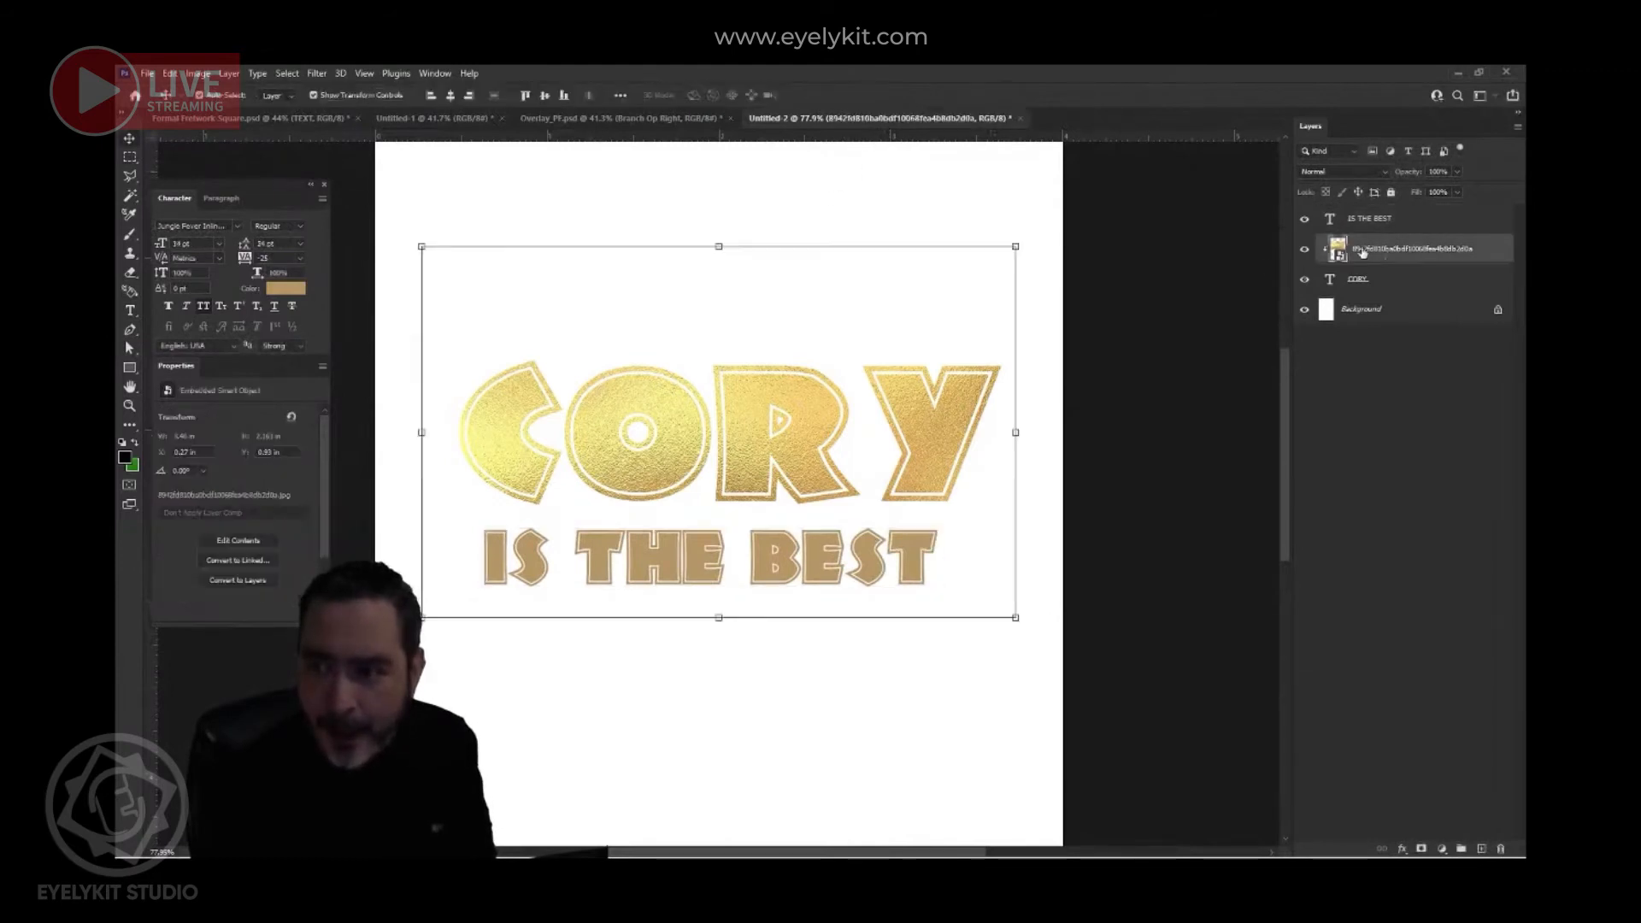
pyautogui.moveTo(932, 442)
pyautogui.mouseDown()
pyautogui.moveTo(927, 520)
pyautogui.moveTo(914, 462)
pyautogui.moveTo(923, 508)
pyautogui.moveTo(912, 475)
pyautogui.moveTo(925, 472)
pyautogui.mouseUp()
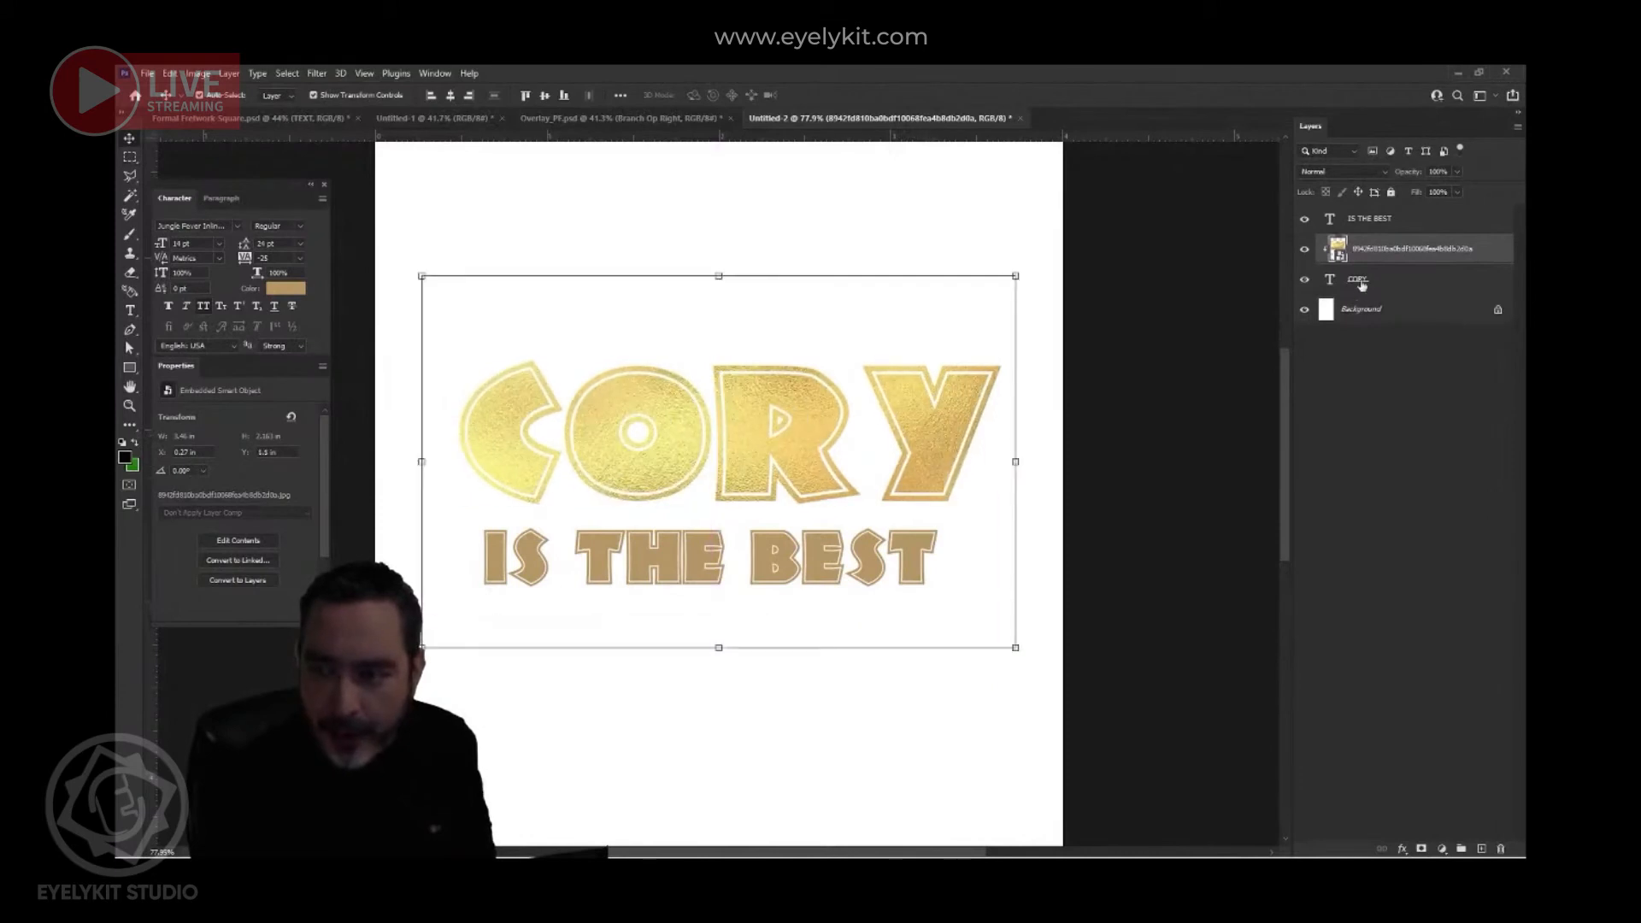
pyautogui.click(1366, 283)
# - Move the "IS THE BEST" layer below the name layer in the stack and center the phrase under the name
pyautogui.click(1413, 225)
pyautogui.moveTo(1413, 226); pyautogui.dragTo(1415, 304)
pyautogui.moveTo(710, 557)
pyautogui.mouseDown()
pyautogui.moveTo(706, 594)
pyautogui.moveTo(717, 496)
pyautogui.moveTo(697, 540)
pyautogui.moveTo(727, 539)
pyautogui.mouseUp()
# - Release the gold foil image's clipping mask and move the image up above the name text
pyautogui.click(1408, 221)
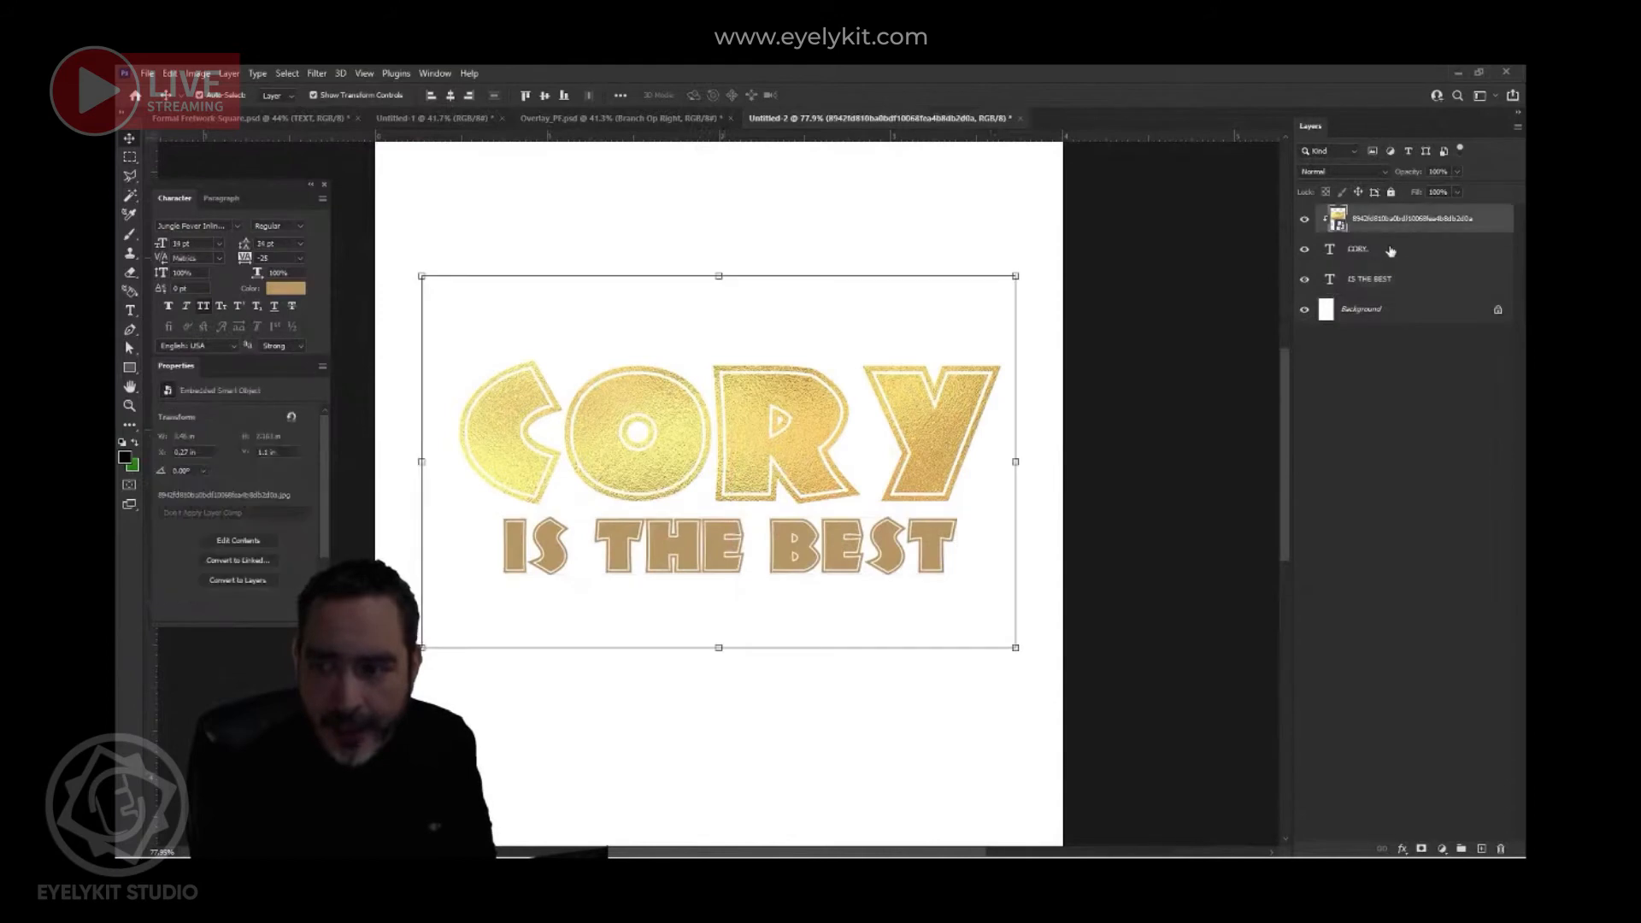
pyautogui.click(1391, 251)
pyautogui.click(1391, 228)
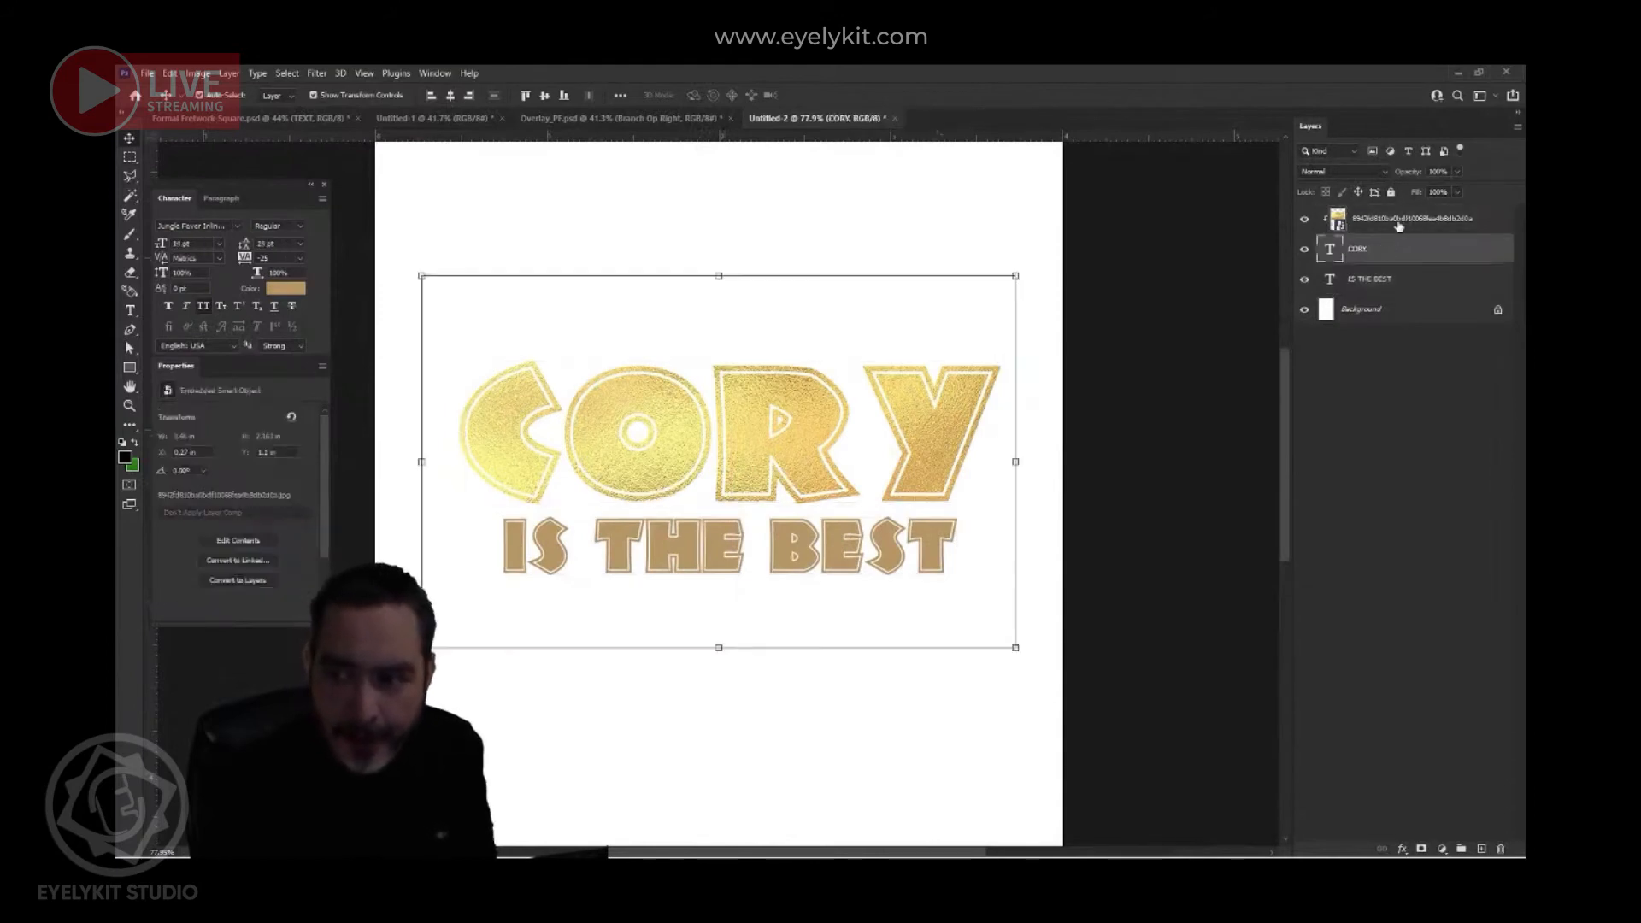
pyautogui.rightClick(1390, 218)
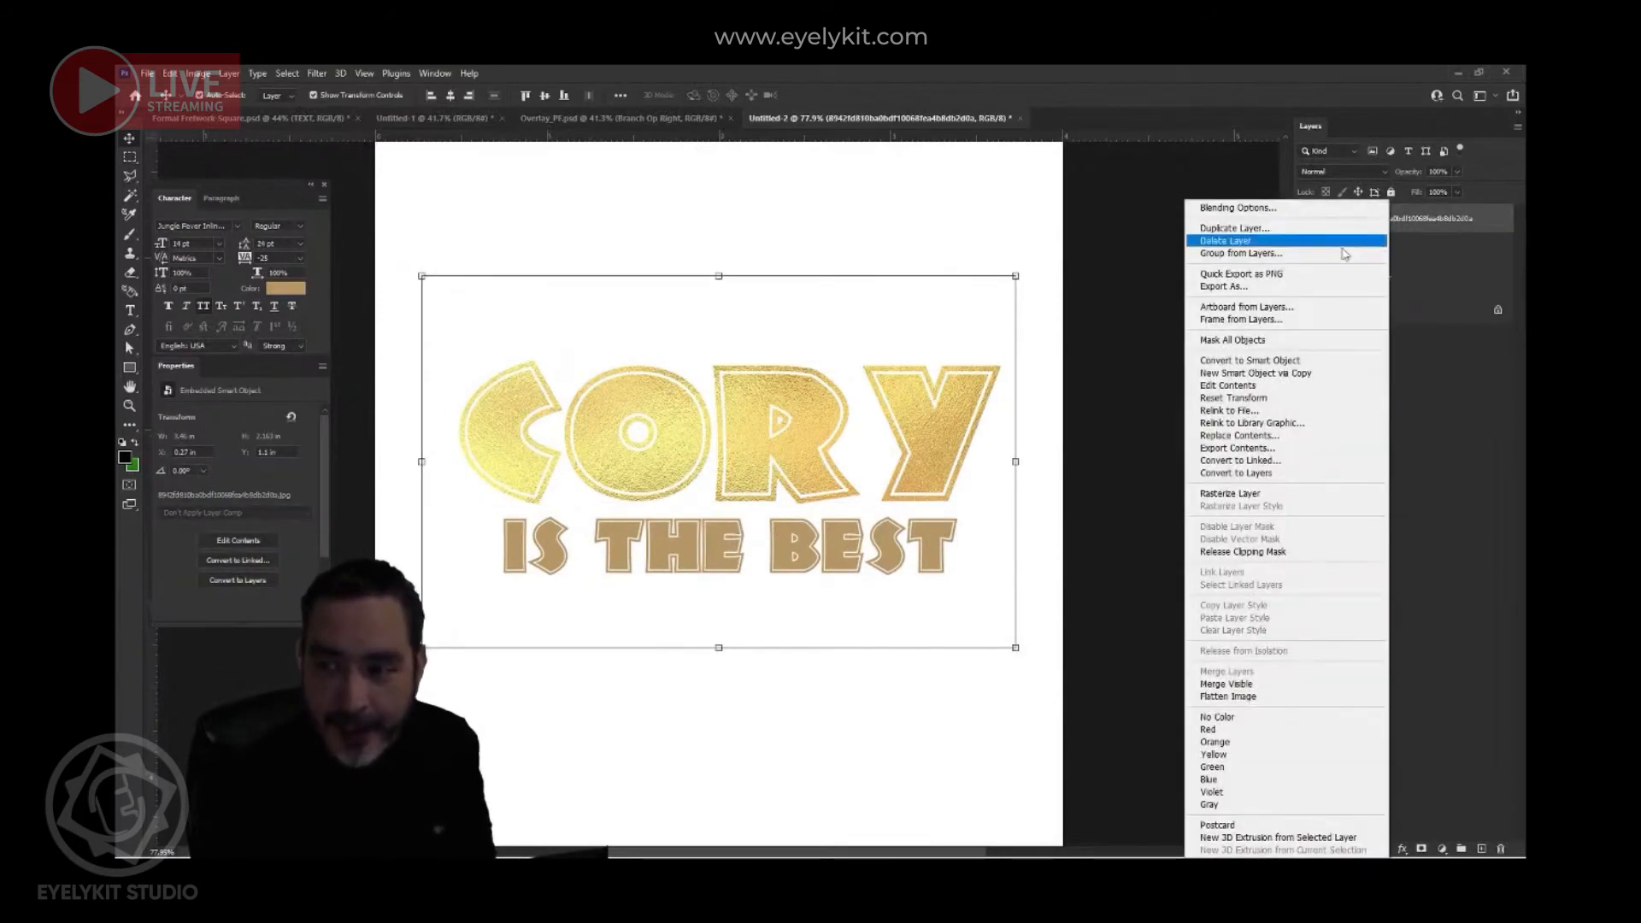
pyautogui.click(1243, 551)
pyautogui.moveTo(864, 539); pyautogui.dragTo(855, 226)
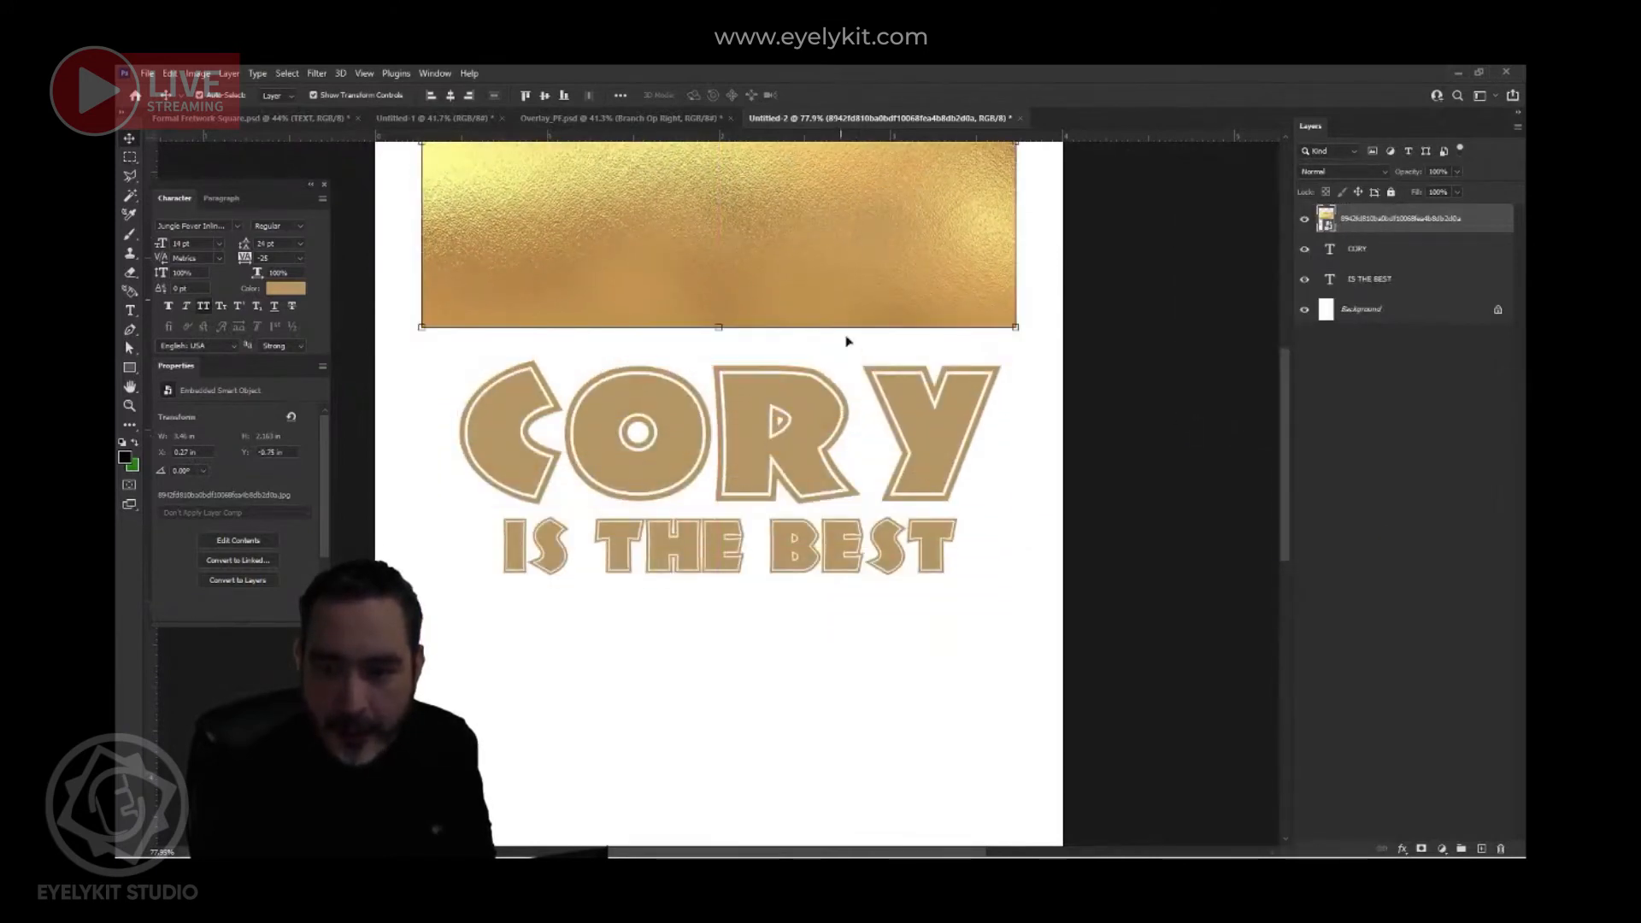
# - Group the name text layer and the "IS THE BEST" text layer together
pyautogui.click(1371, 249)
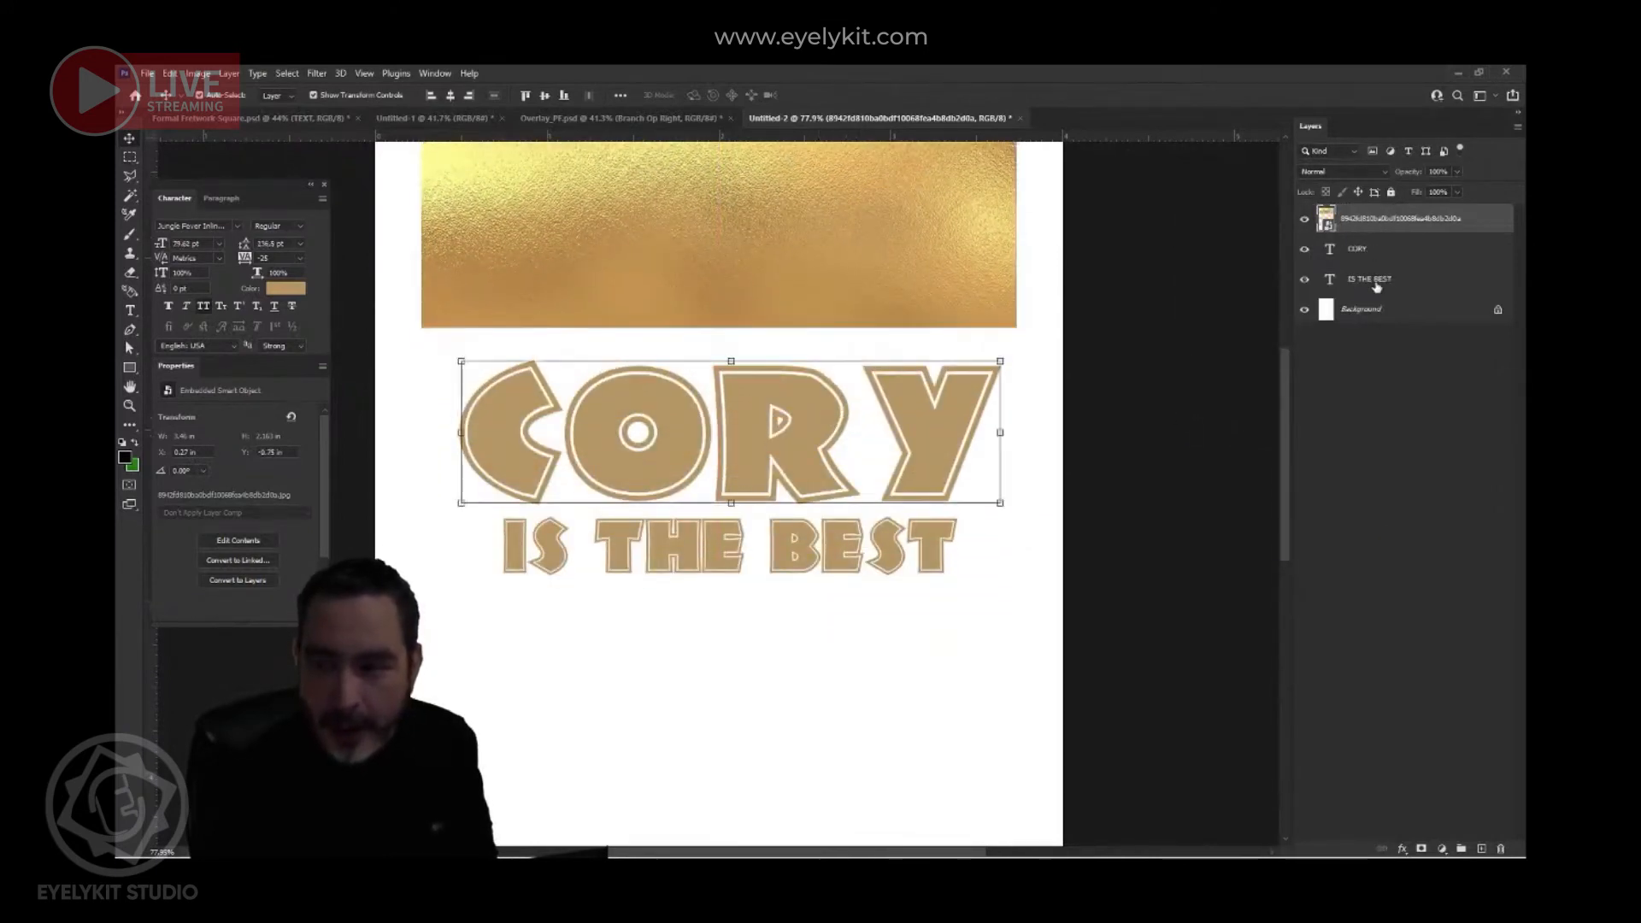
pyautogui.keyDown('shift'); pyautogui.click(1375, 286); pyautogui.keyUp('shift')
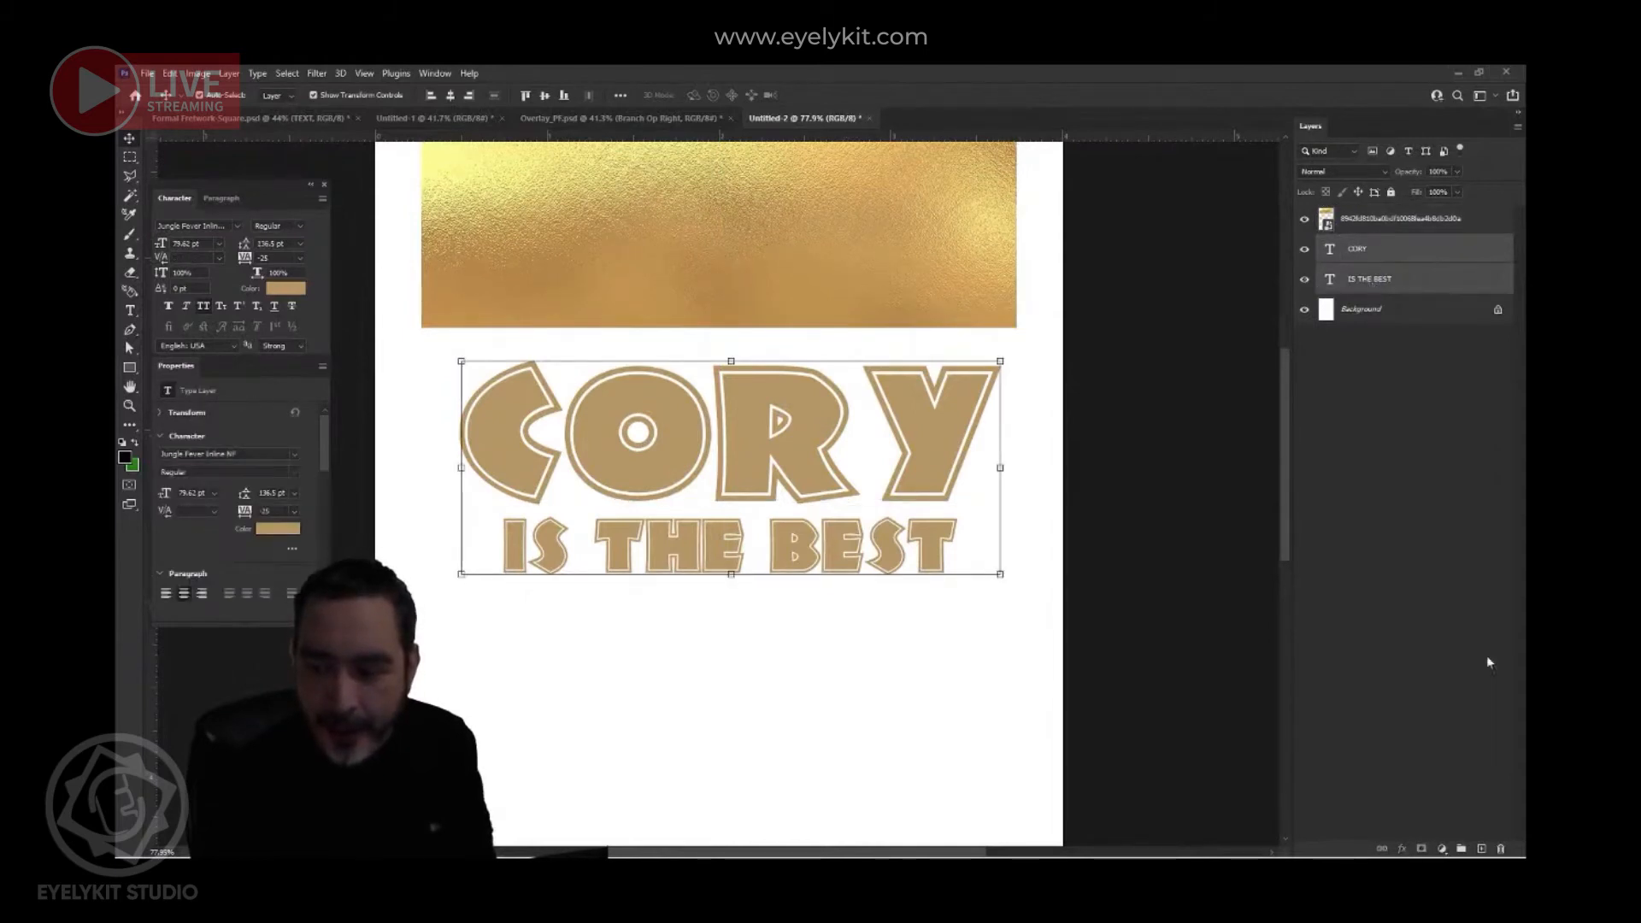
pyautogui.click(1462, 850)
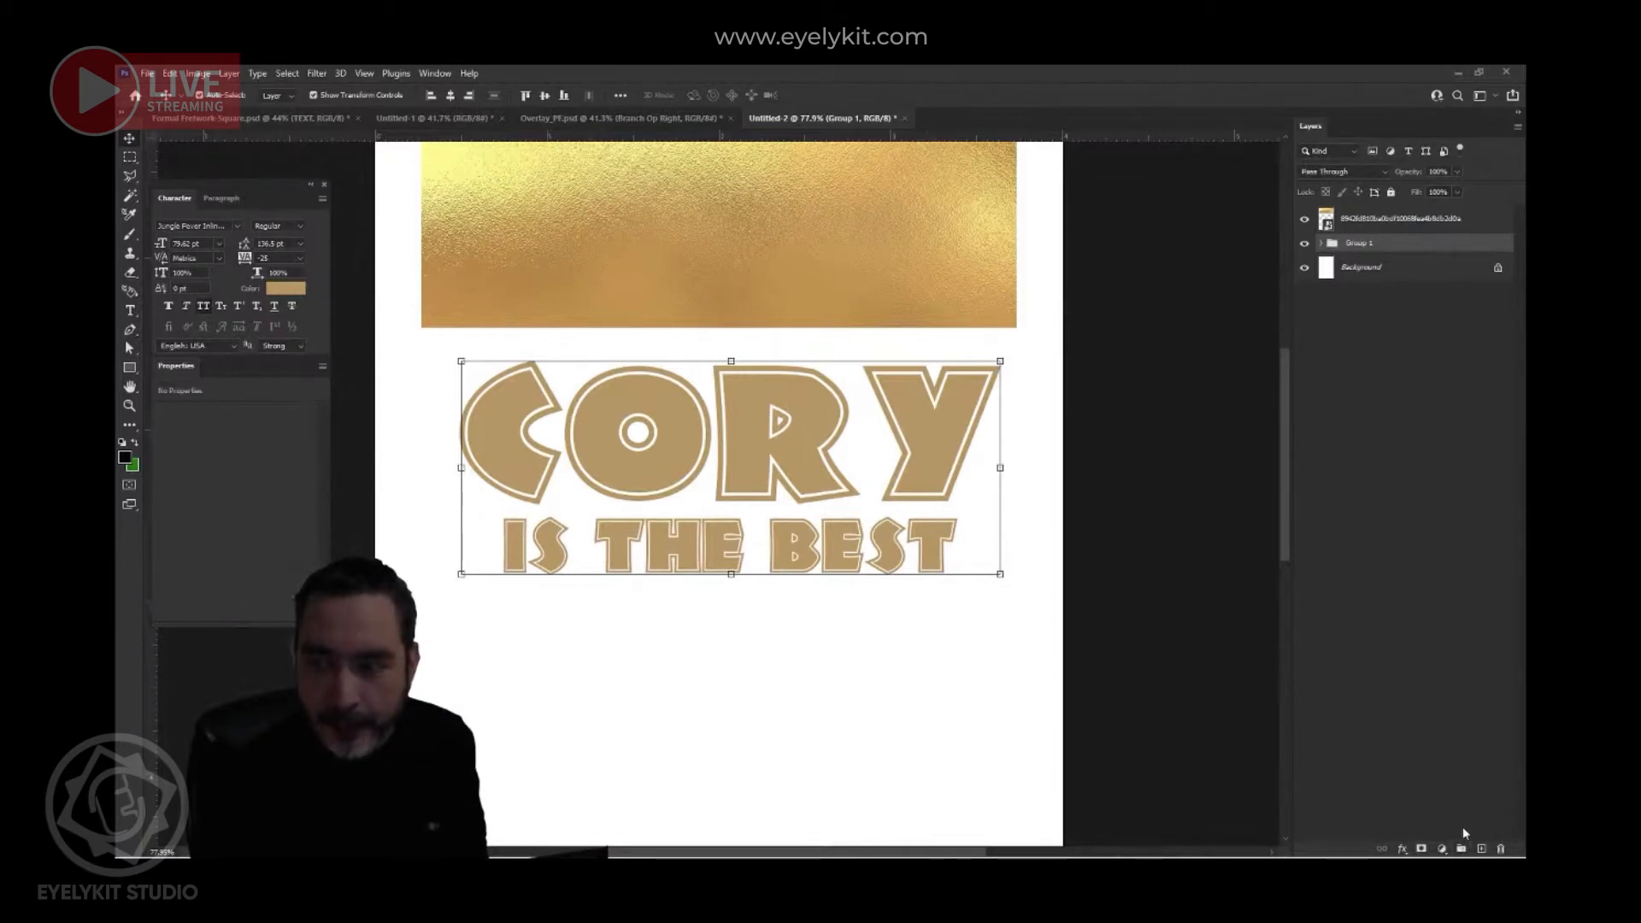
# - Move the gold foil image back over both texts and clip it to the text group
pyautogui.click(1396, 224)
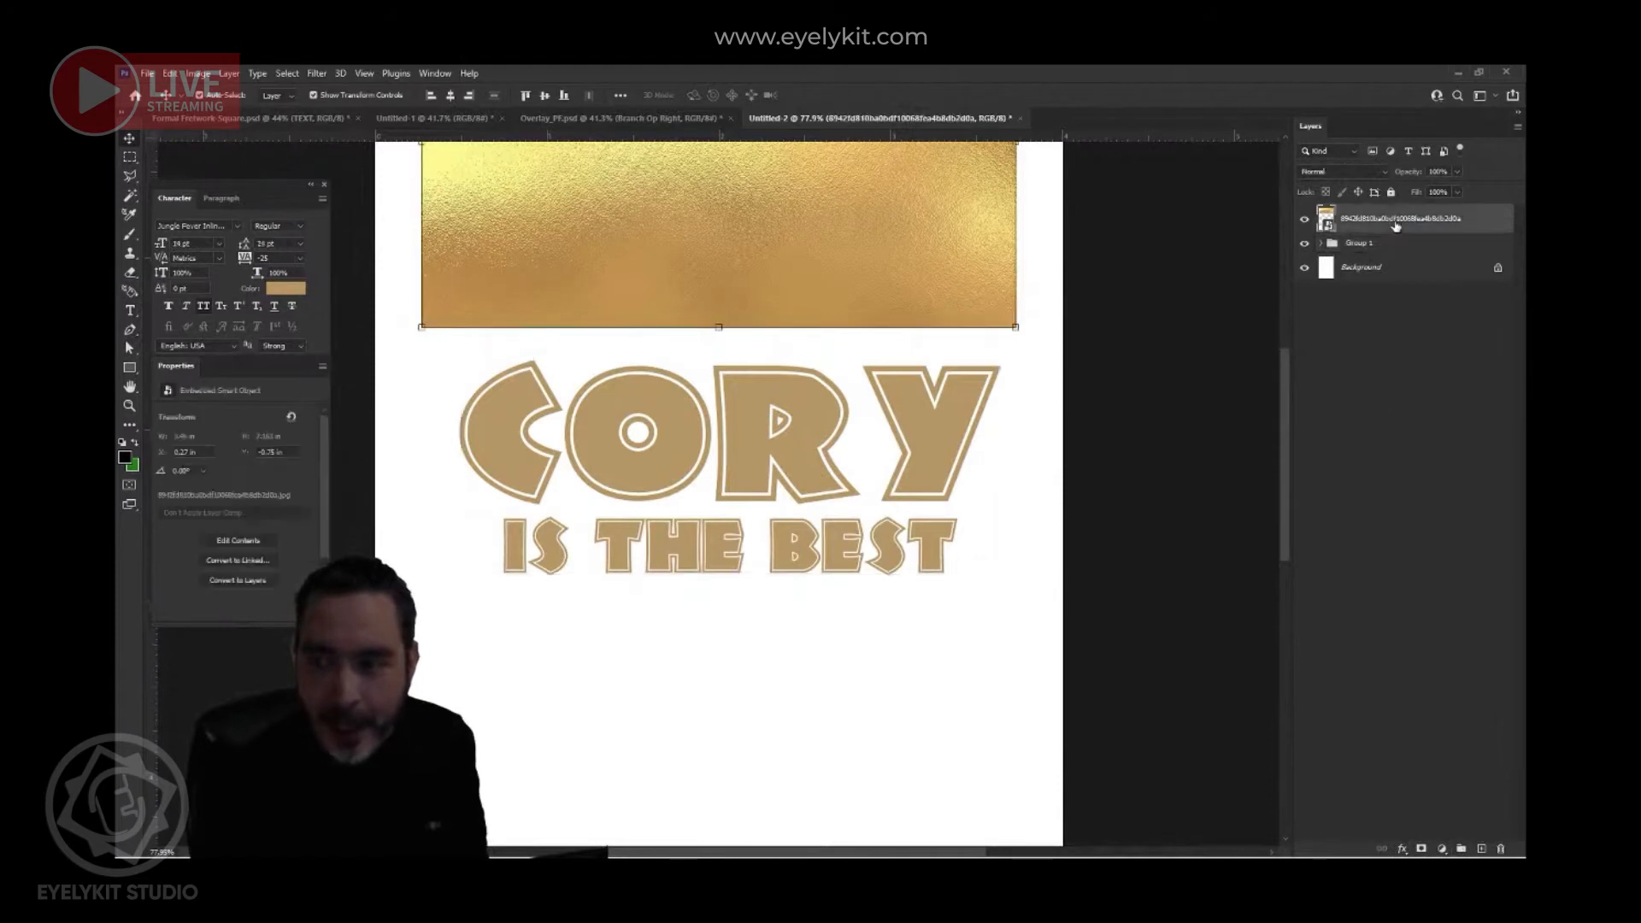
pyautogui.moveTo(994, 252); pyautogui.dragTo(1006, 590)
pyautogui.rightClick(1475, 224)
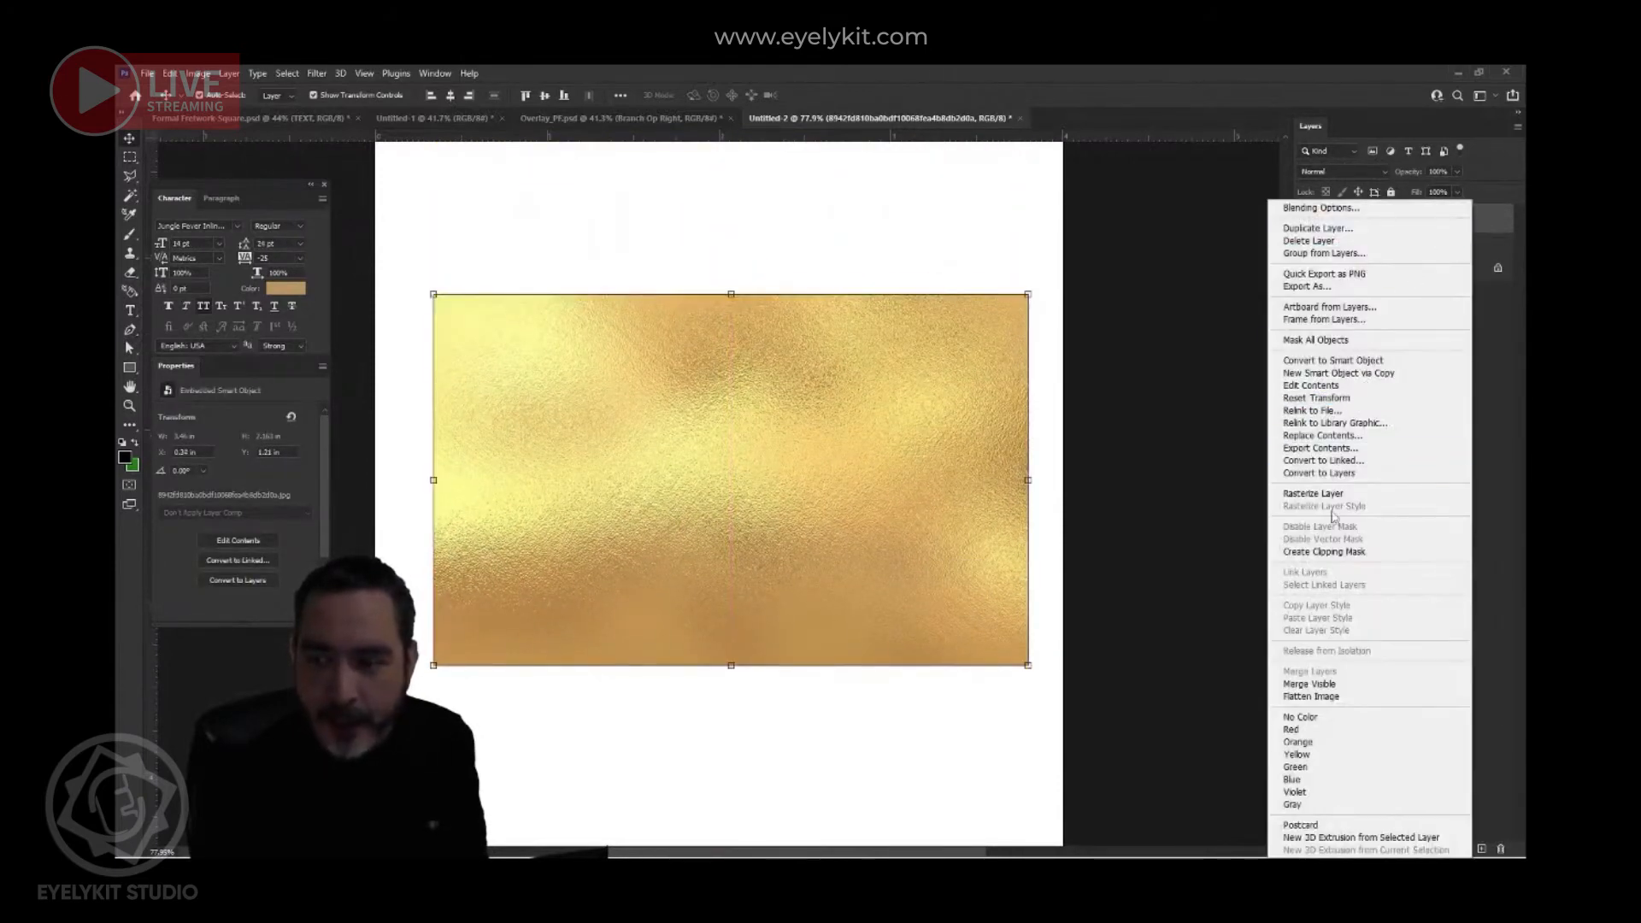
pyautogui.click(1331, 554)
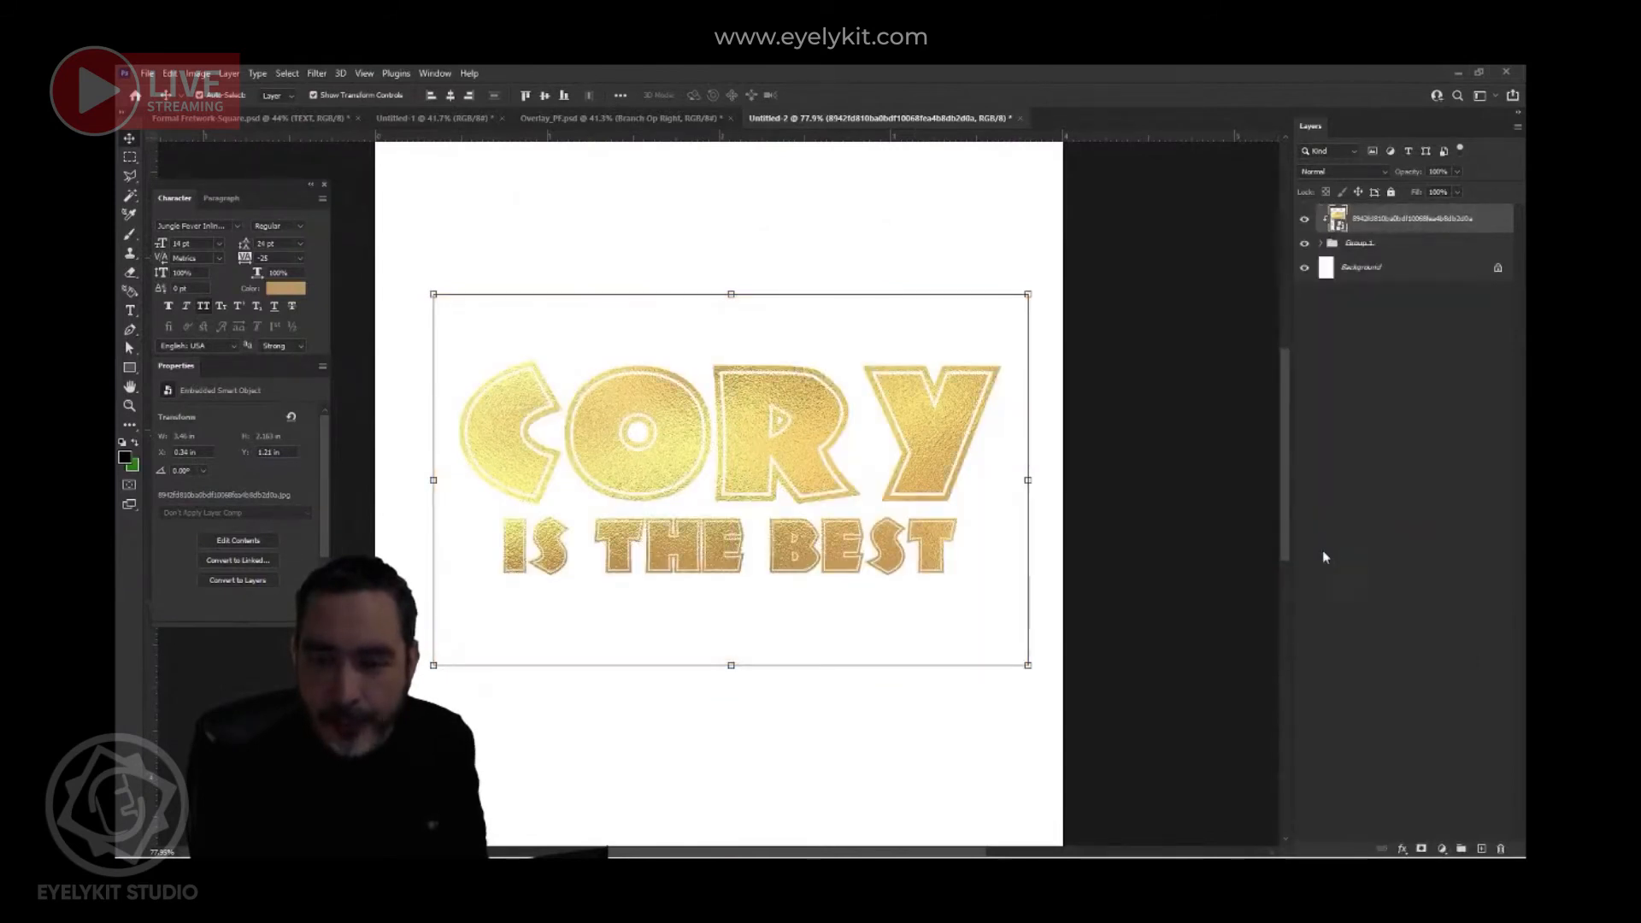
# - Resize the clipped gold foil image over the grouped texts and apply the transform
pyautogui.moveTo(819, 616); pyautogui.dragTo(817, 677)
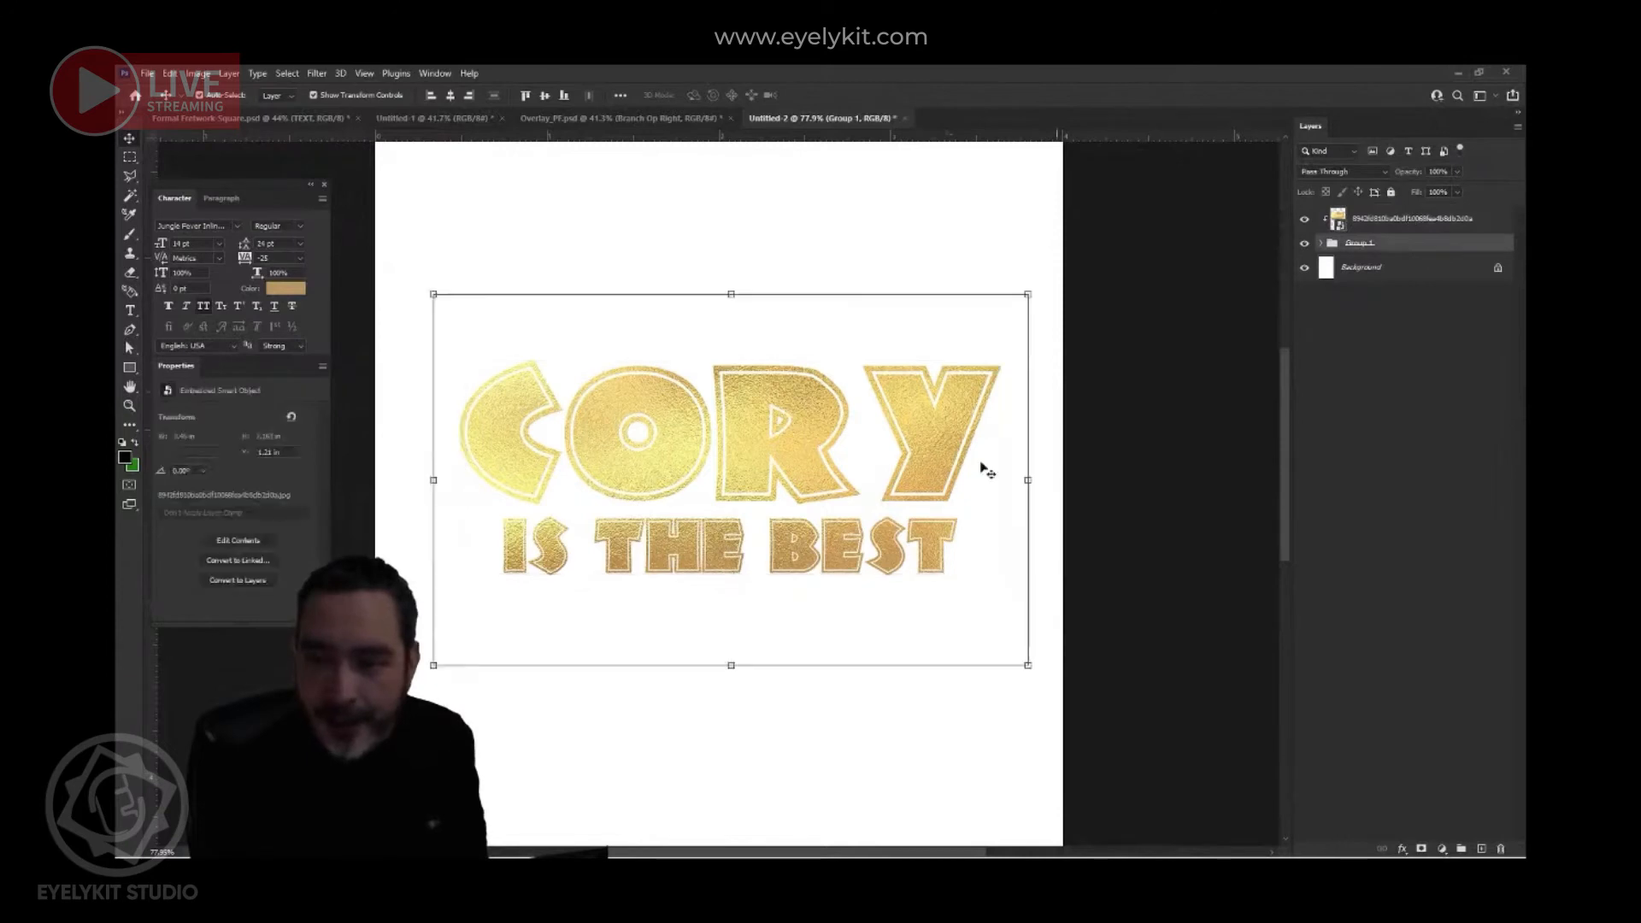
pyautogui.hotkey('ctrl', 't')
pyautogui.moveTo(1030, 667); pyautogui.dragTo(978, 697)
pyautogui.click(845, 95)
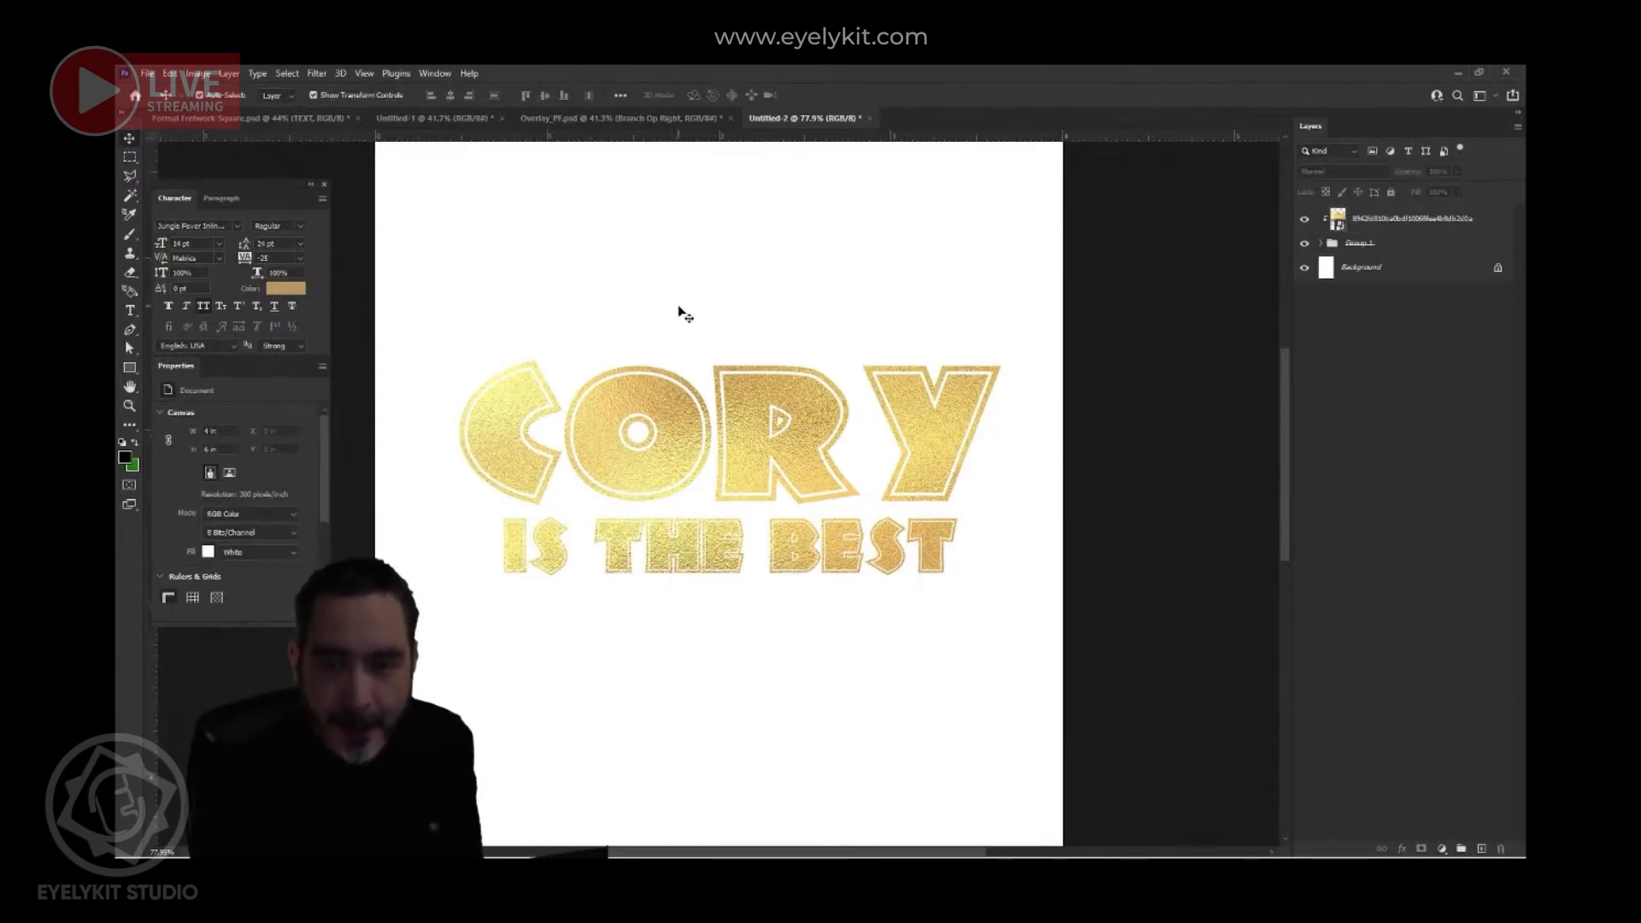
# - Switch to Overlay_PF.psd and toggle the Branch Op Left and Branch Op Right layers off and on to examine their clipping within the diamond frame
pyautogui.click(595, 116)
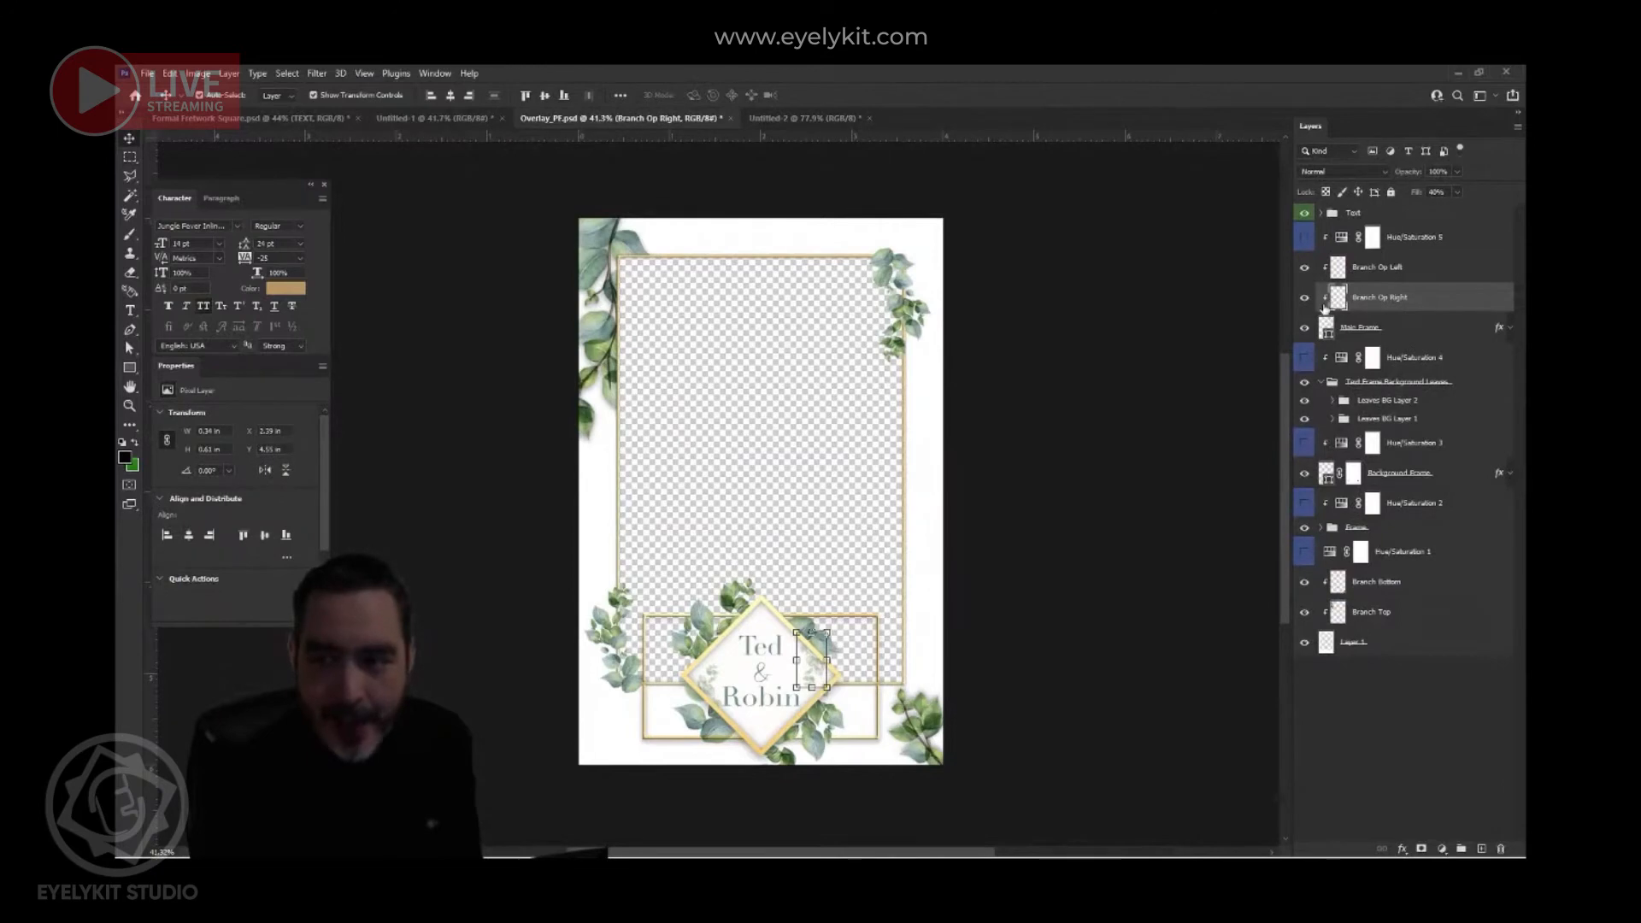
pyautogui.click(1304, 299)
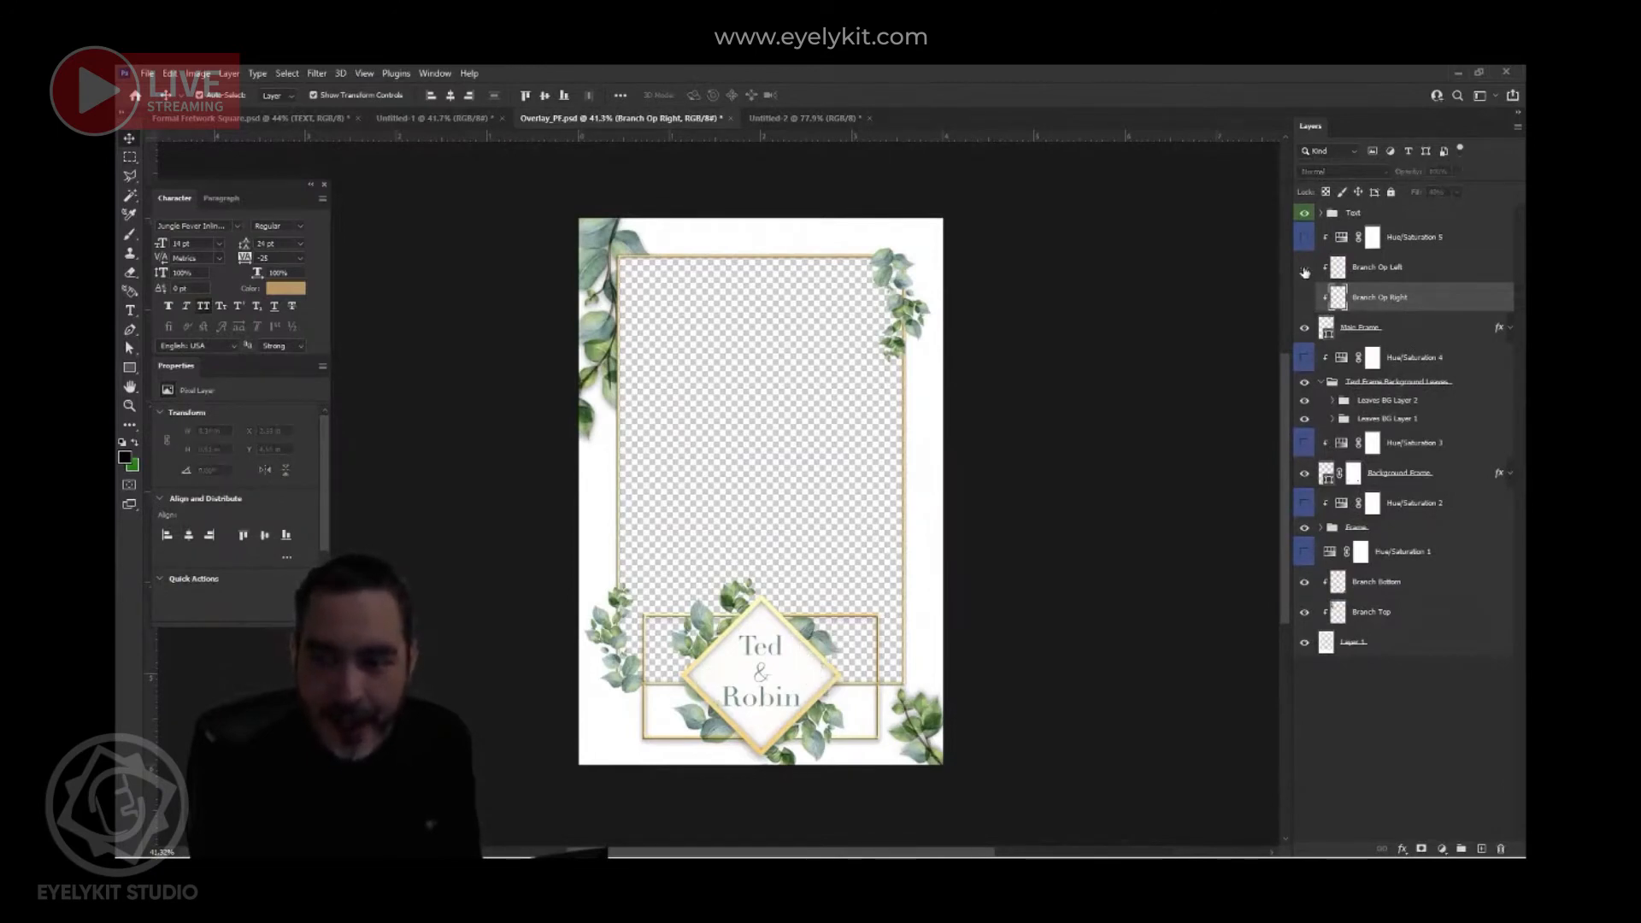
pyautogui.click(1305, 270)
pyautogui.click(1306, 298)
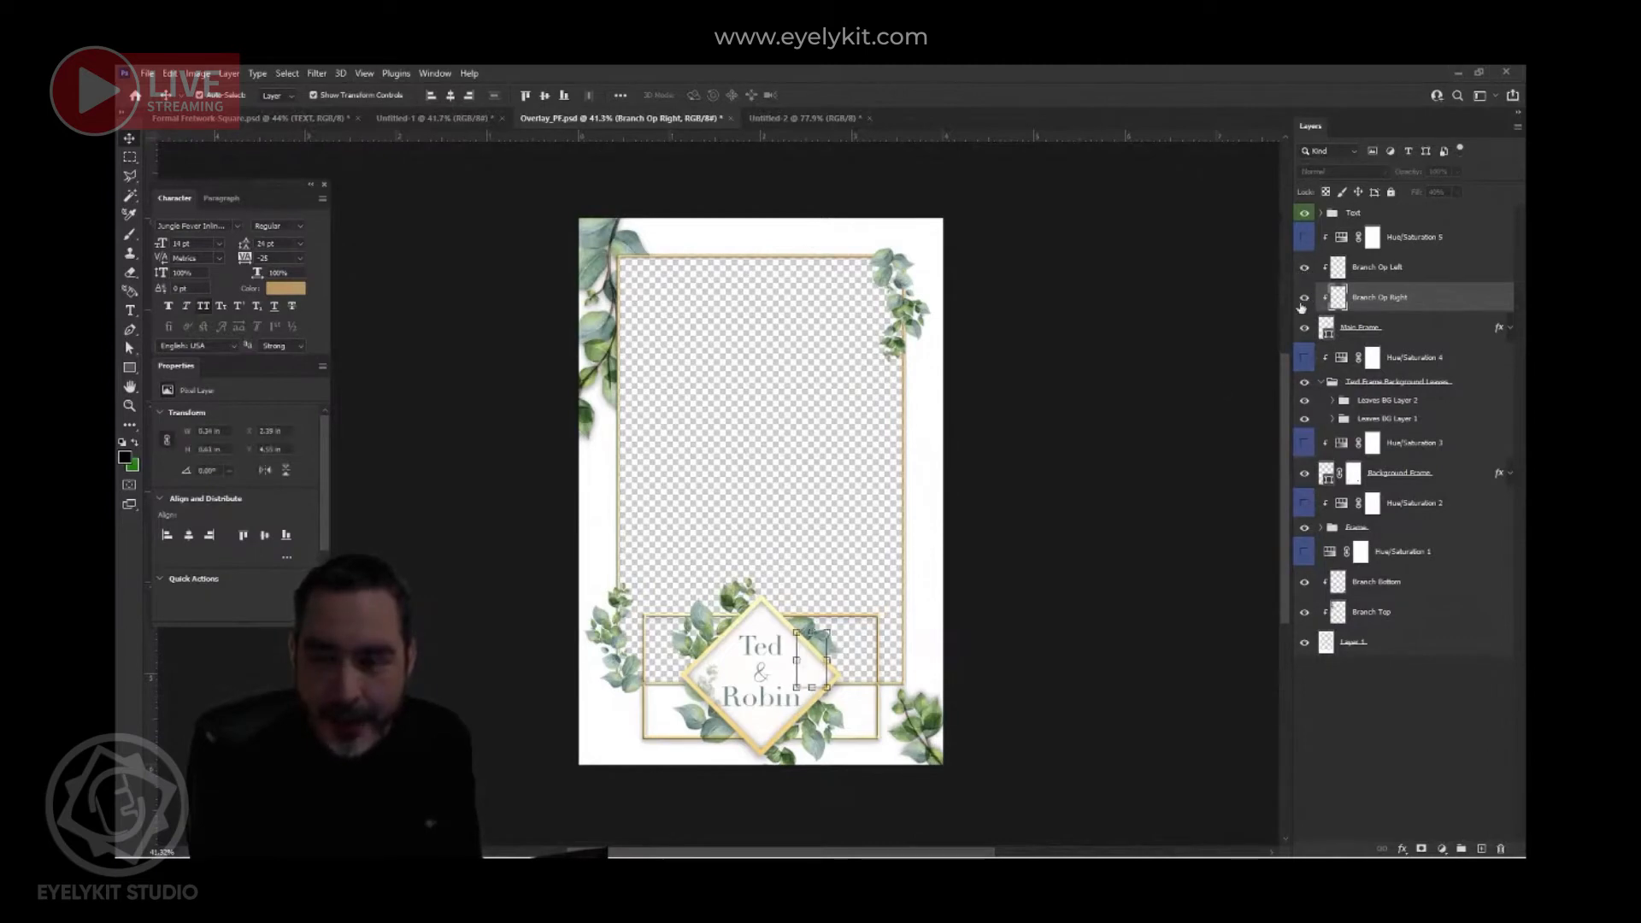
pyautogui.scroll(5, 802, 681)
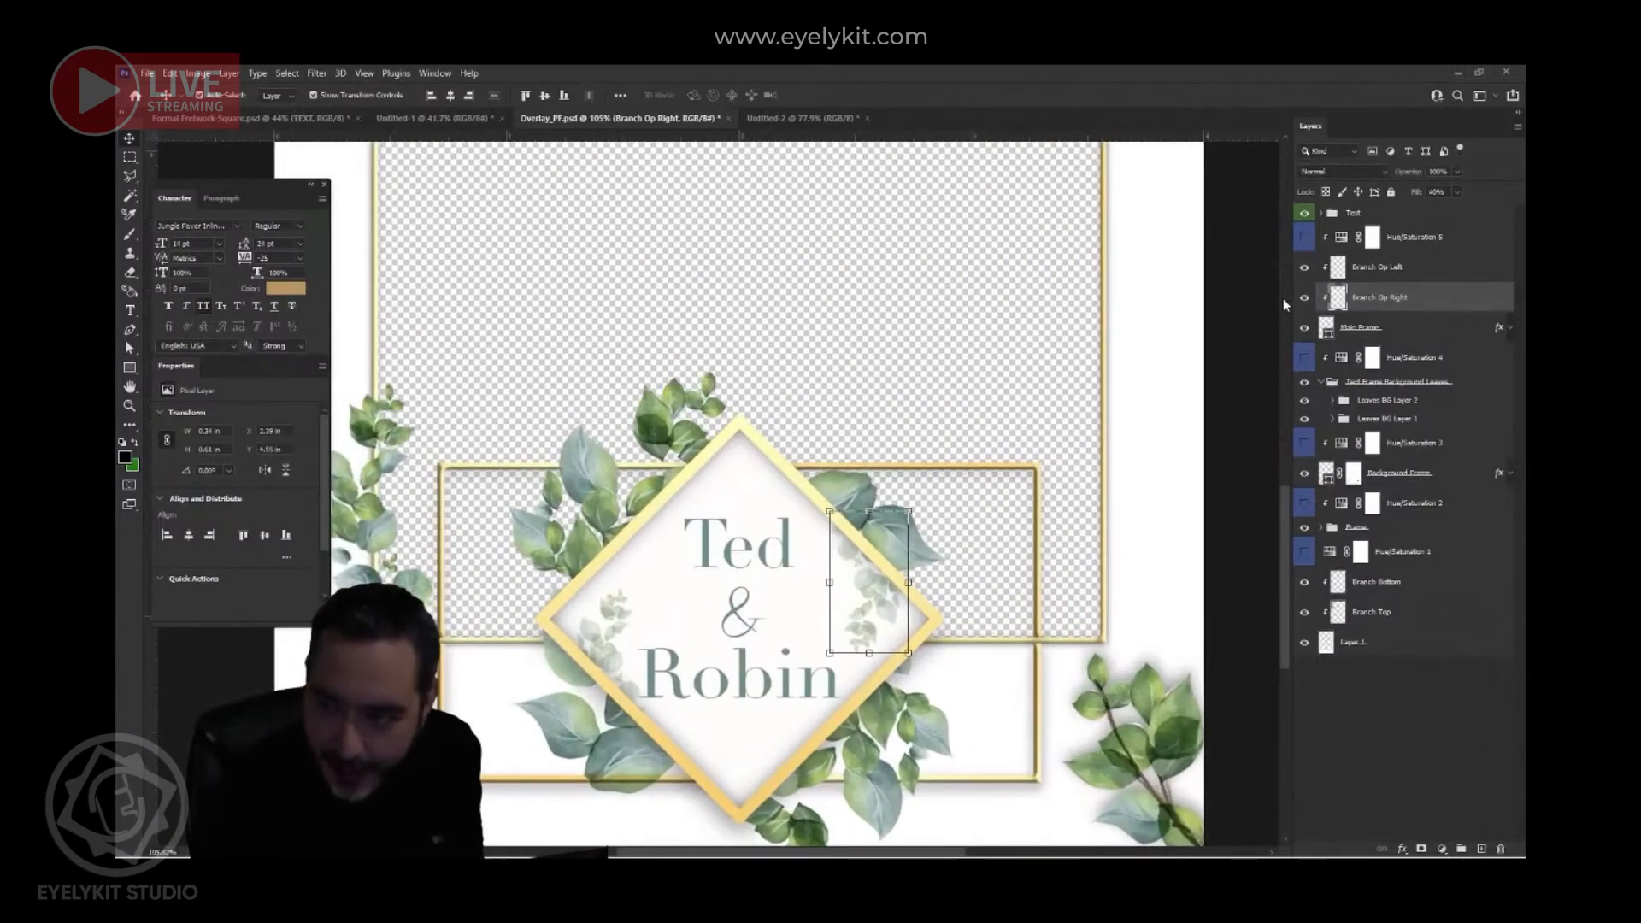
pyautogui.click(1304, 268)
pyautogui.click(1305, 300)
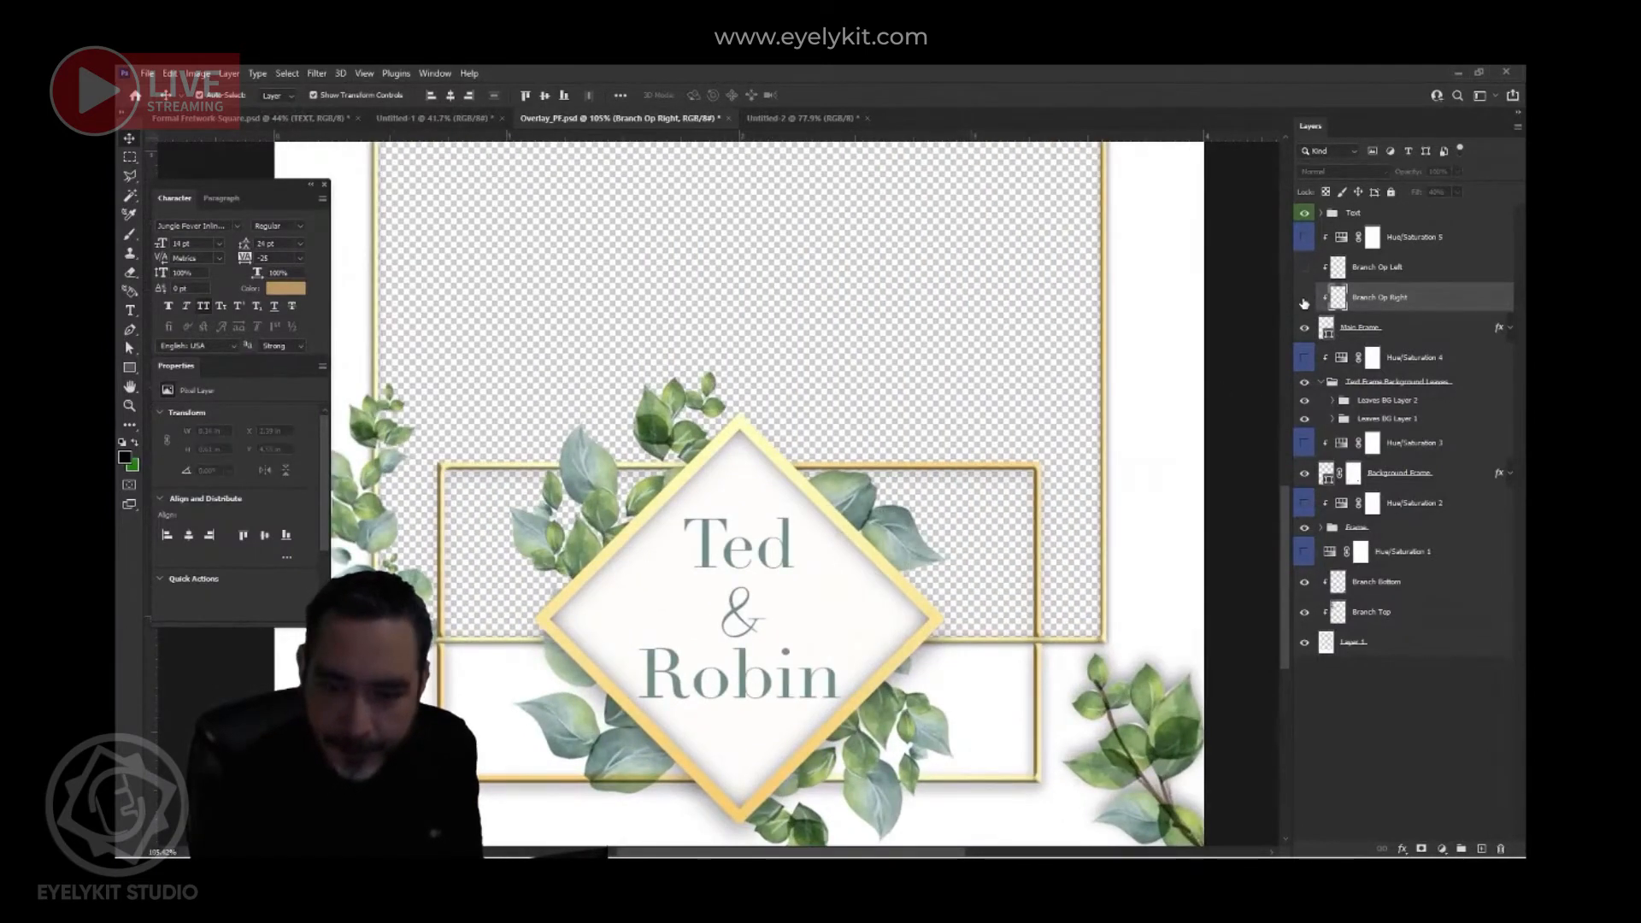
pyautogui.click(1305, 297)
pyautogui.click(1305, 268)
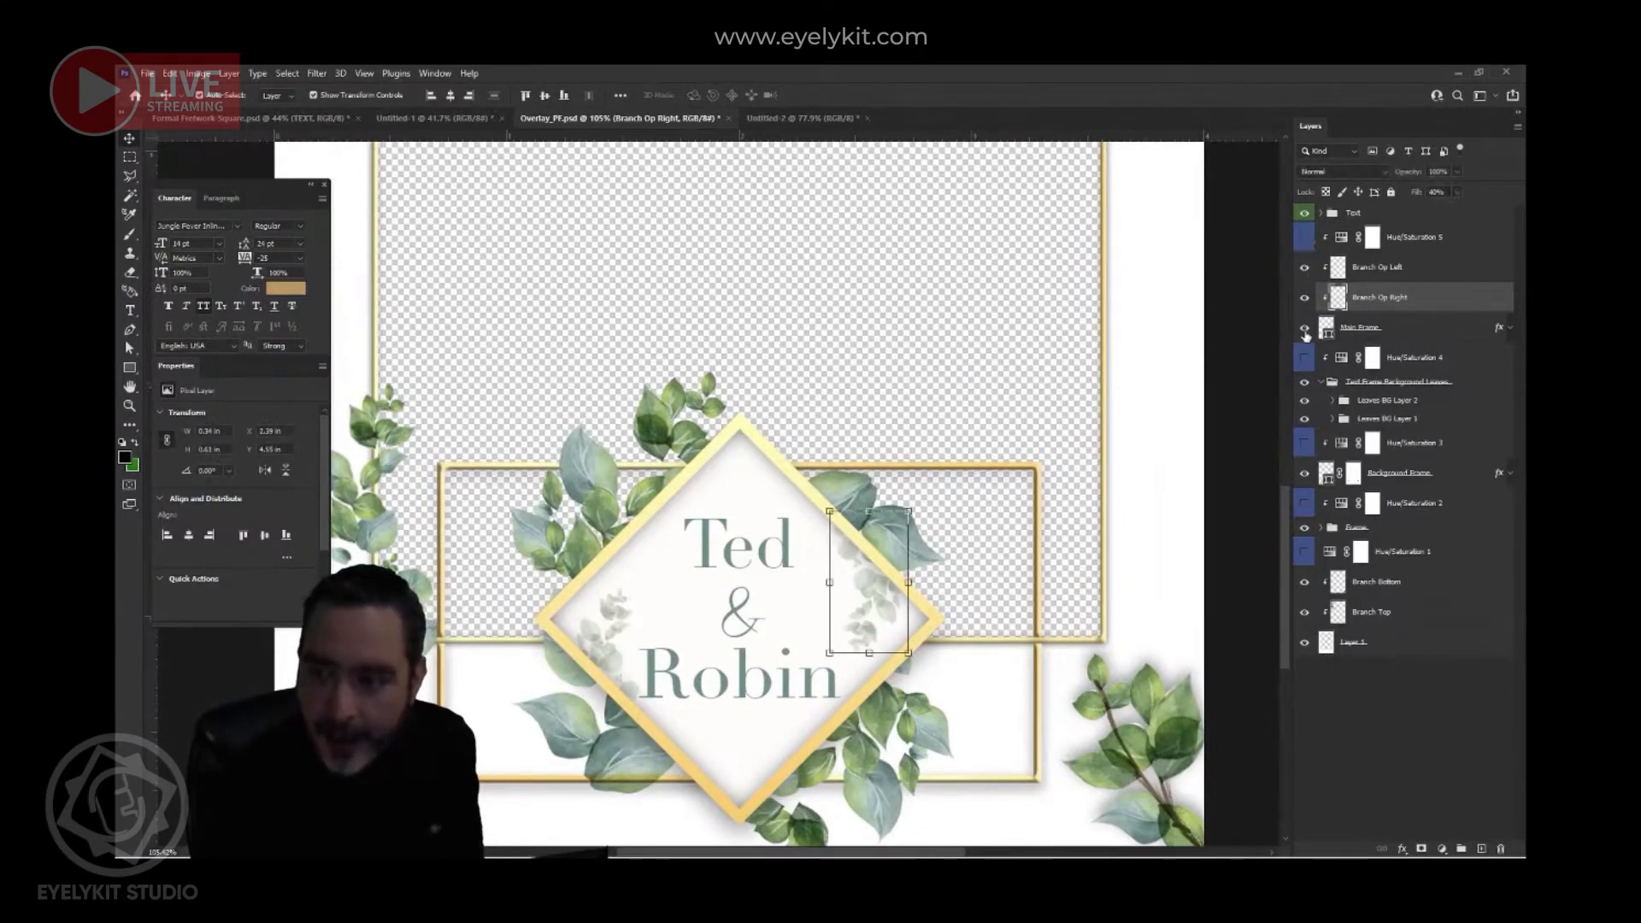
# - Toggle the Main Frame layer's visibility repeatedly to examine how the clipped branches depend on it
pyautogui.click(1305, 329)
pyautogui.click(1305, 330)
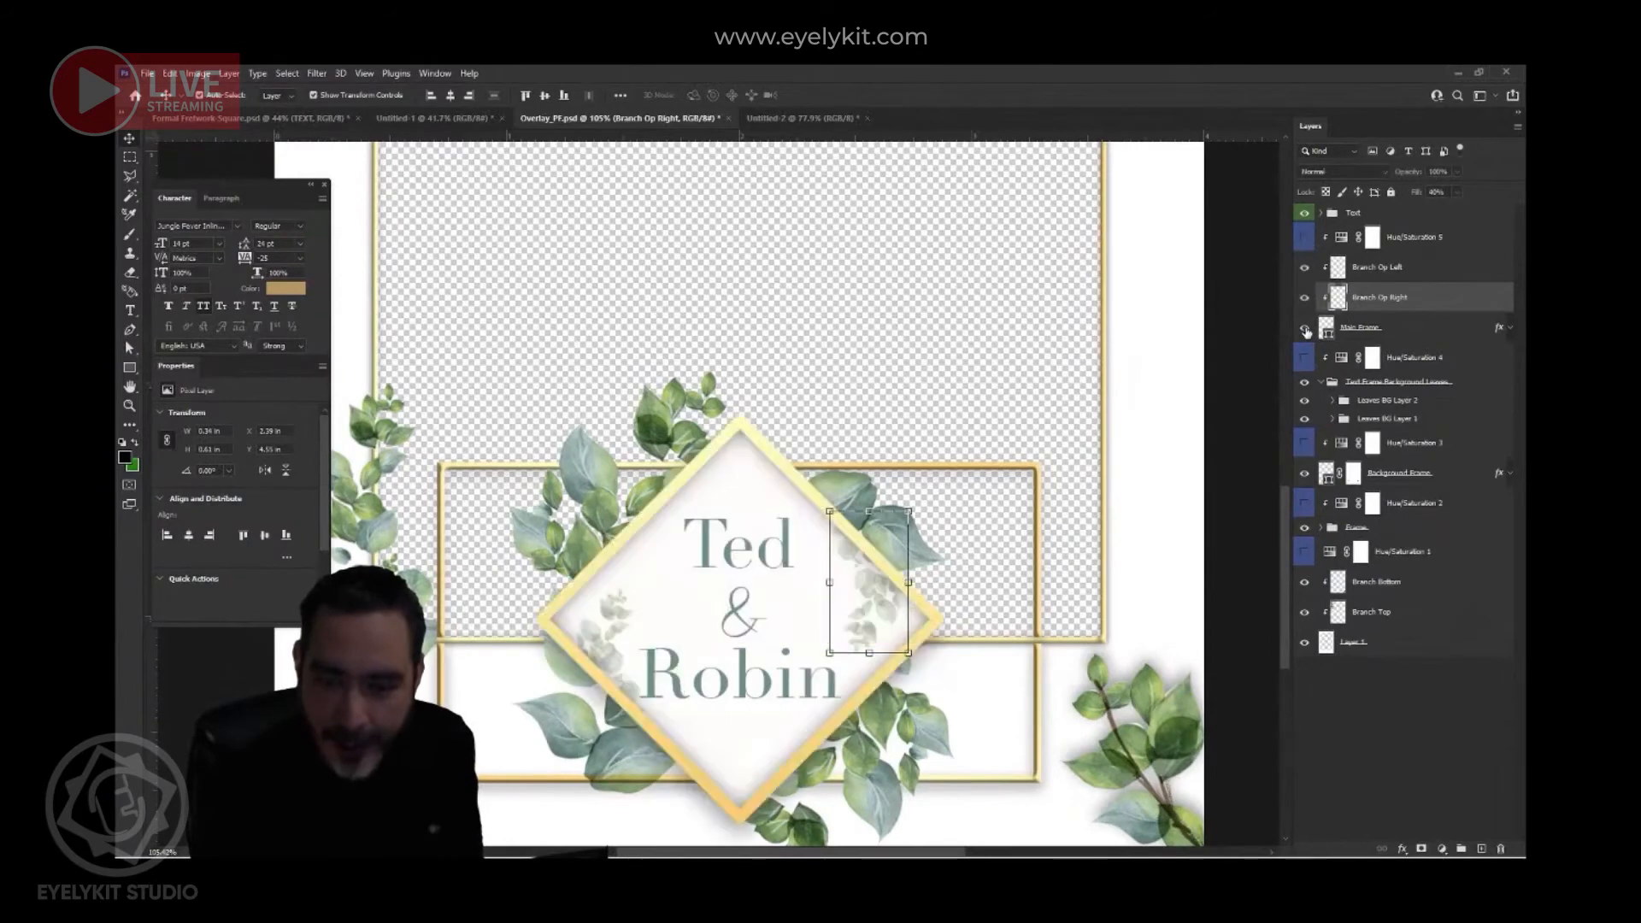
pyautogui.click(1305, 330)
pyautogui.click(1304, 330)
pyautogui.click(1305, 329)
pyautogui.click(1305, 329)
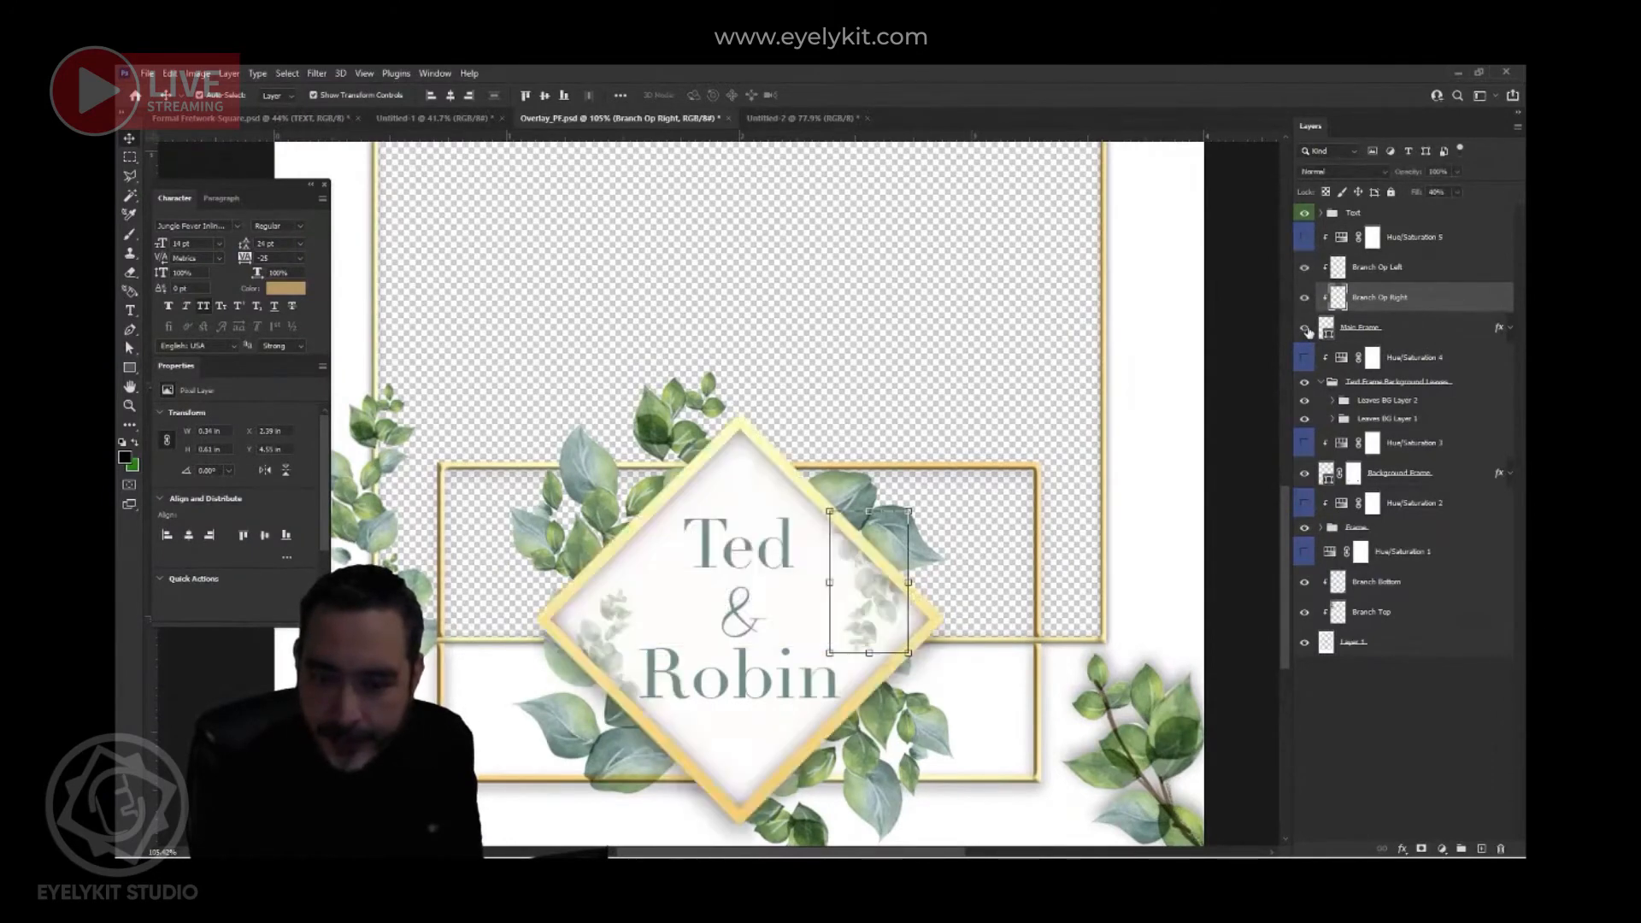
# - Toggle the Text Frame Background Leaves group's visibility repeatedly to examine which leaves it holds around the diamond frame
pyautogui.click(1458, 362)
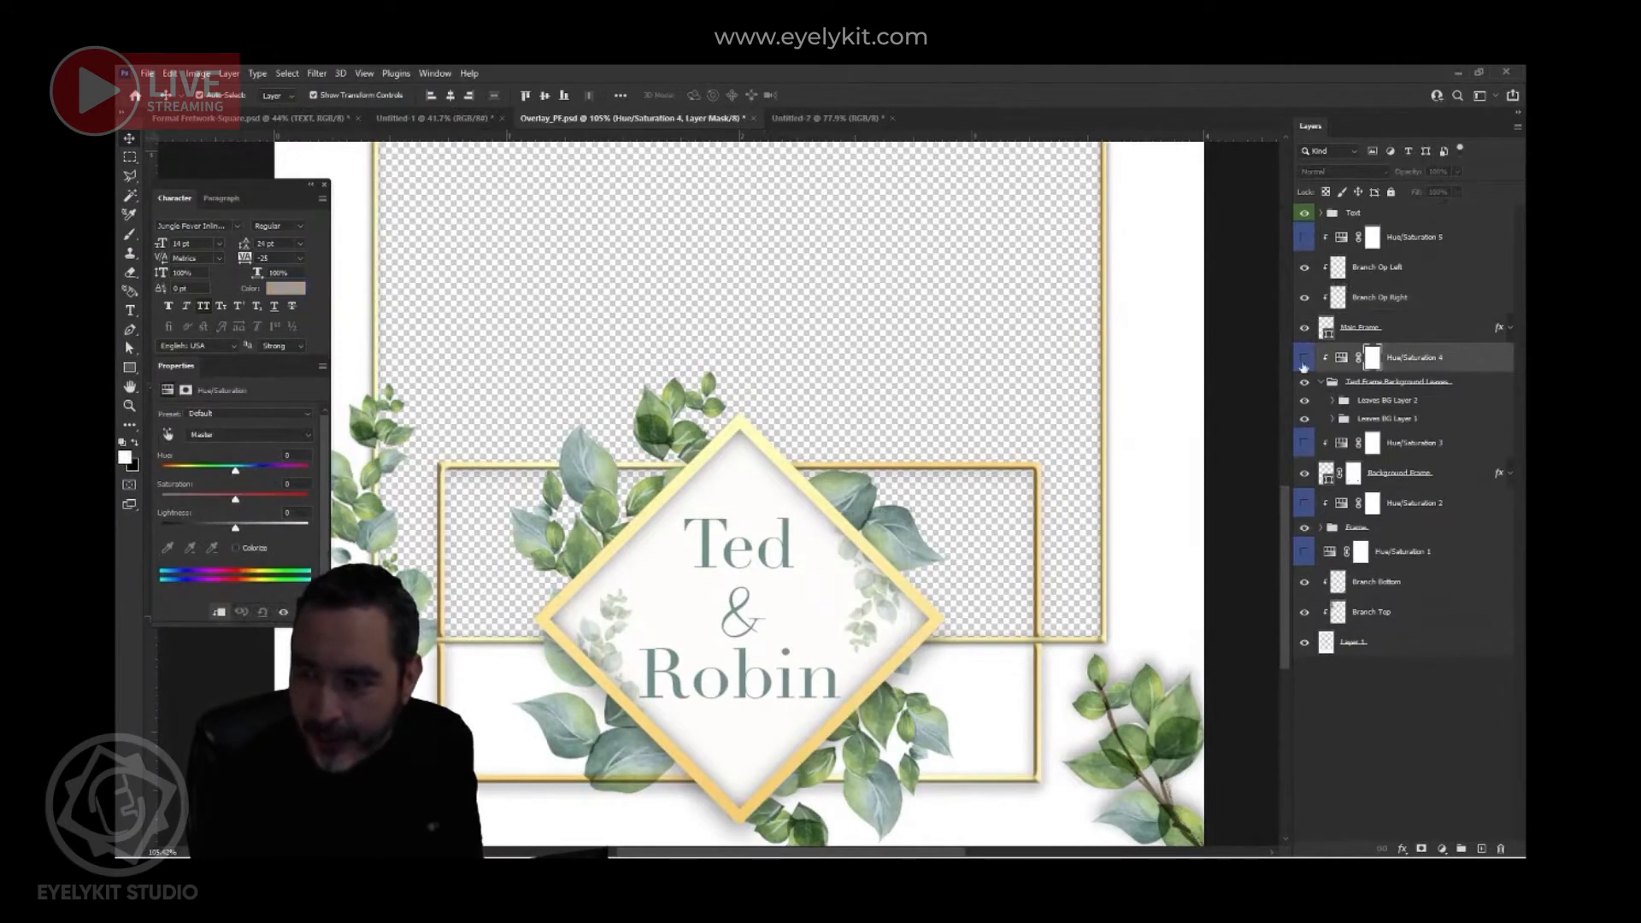
pyautogui.click(1482, 385)
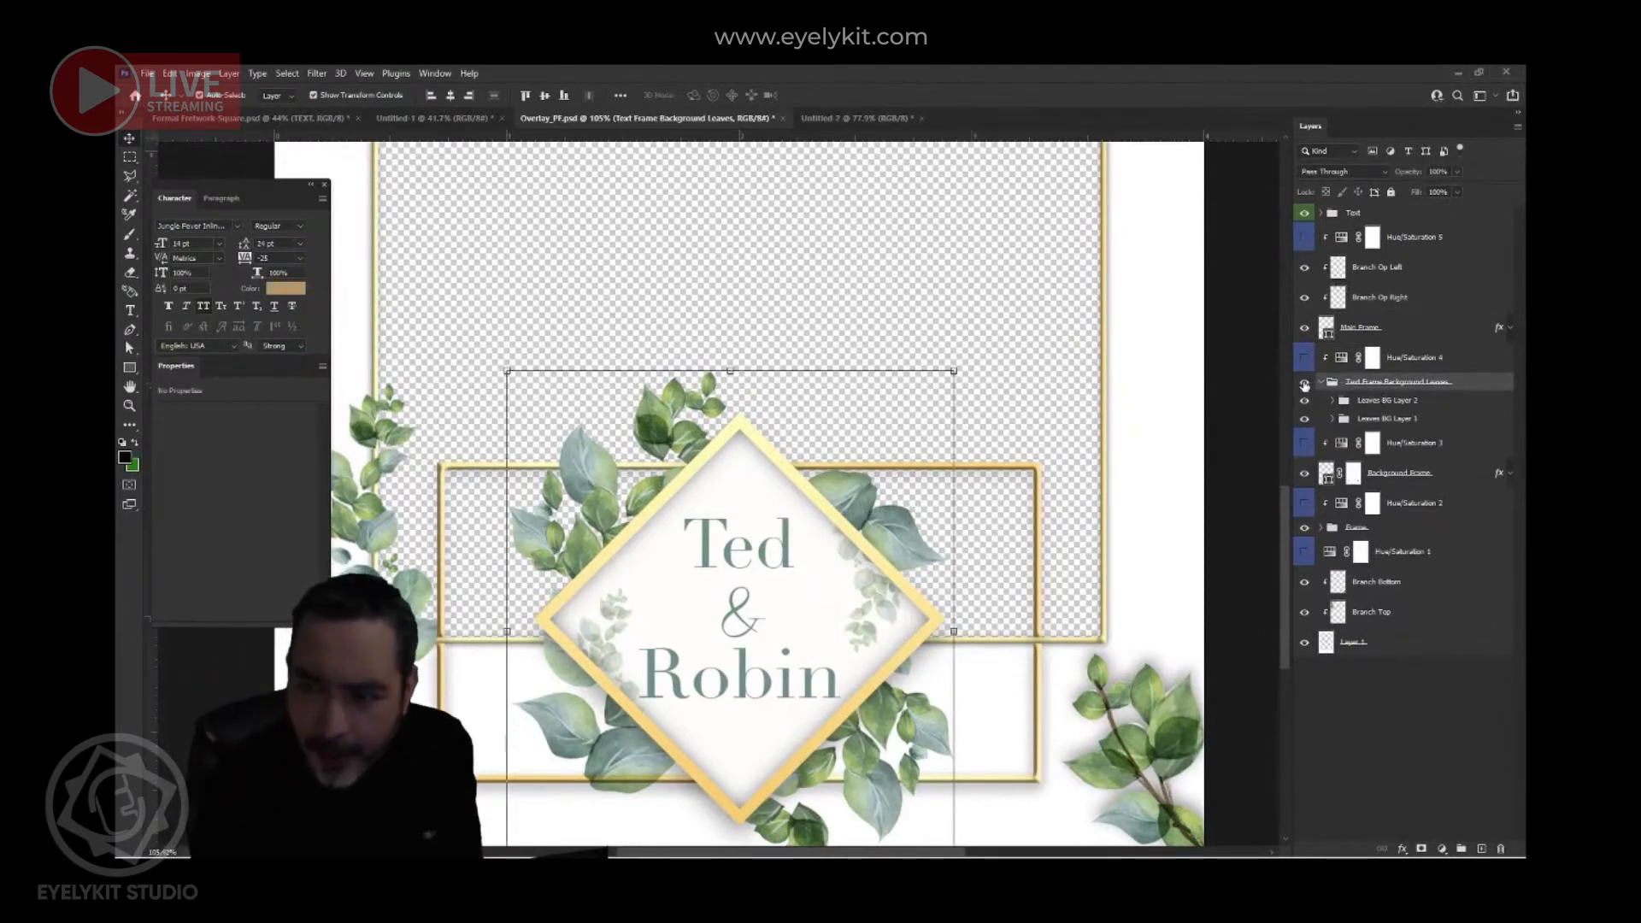
pyautogui.click(1305, 383)
pyautogui.click(1305, 384)
pyautogui.click(1304, 385)
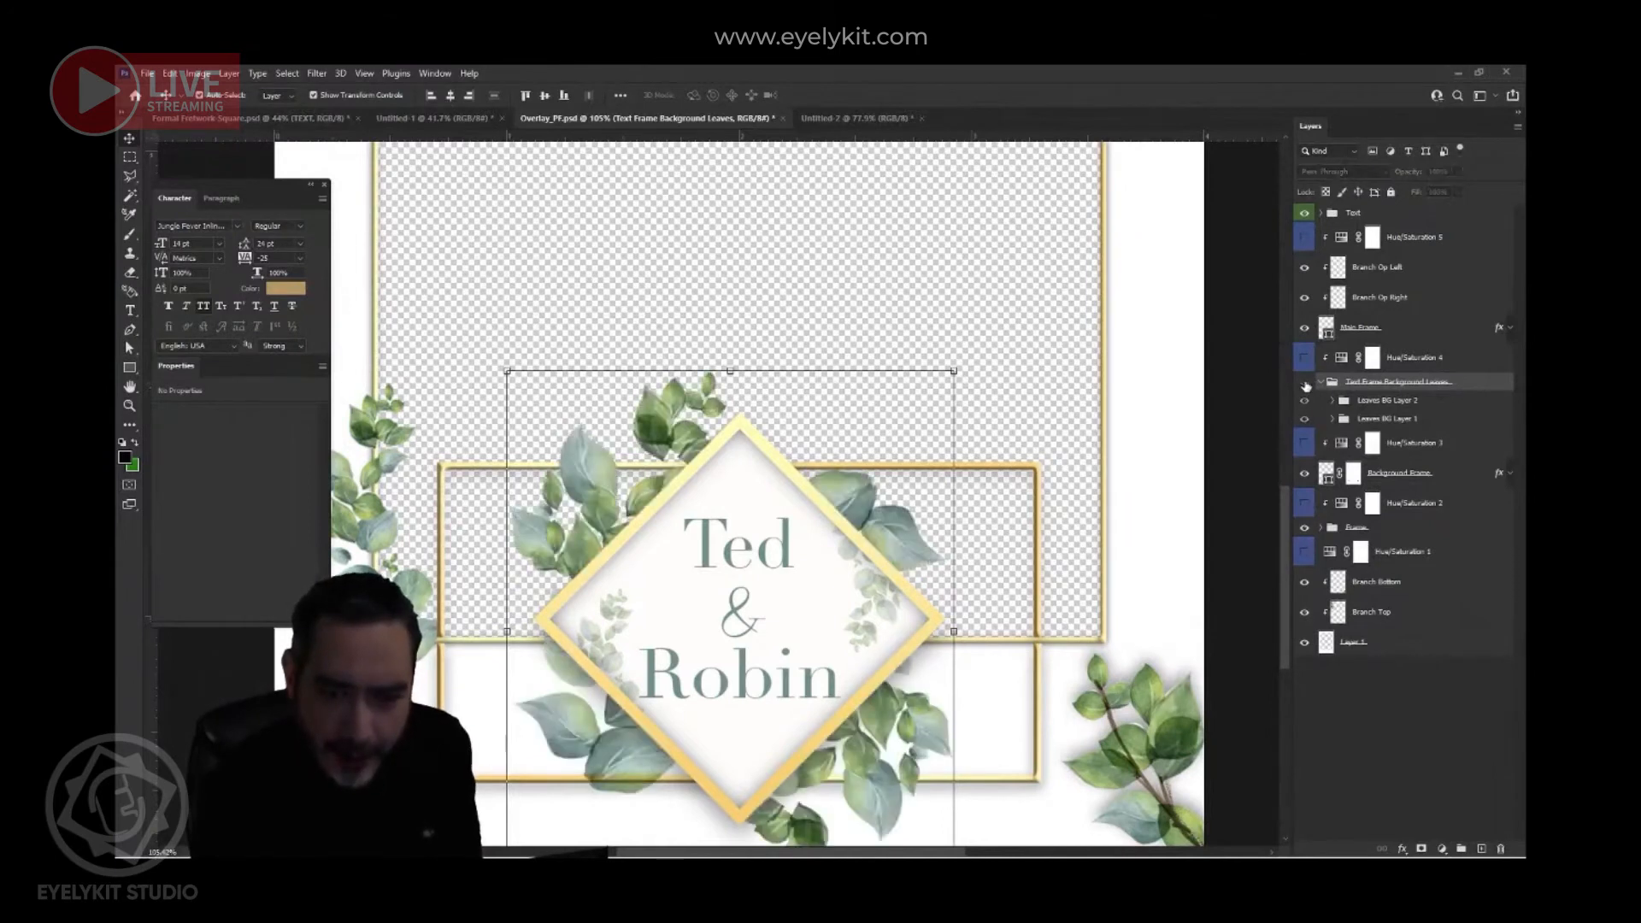
pyautogui.click(1305, 385)
pyautogui.click(1304, 385)
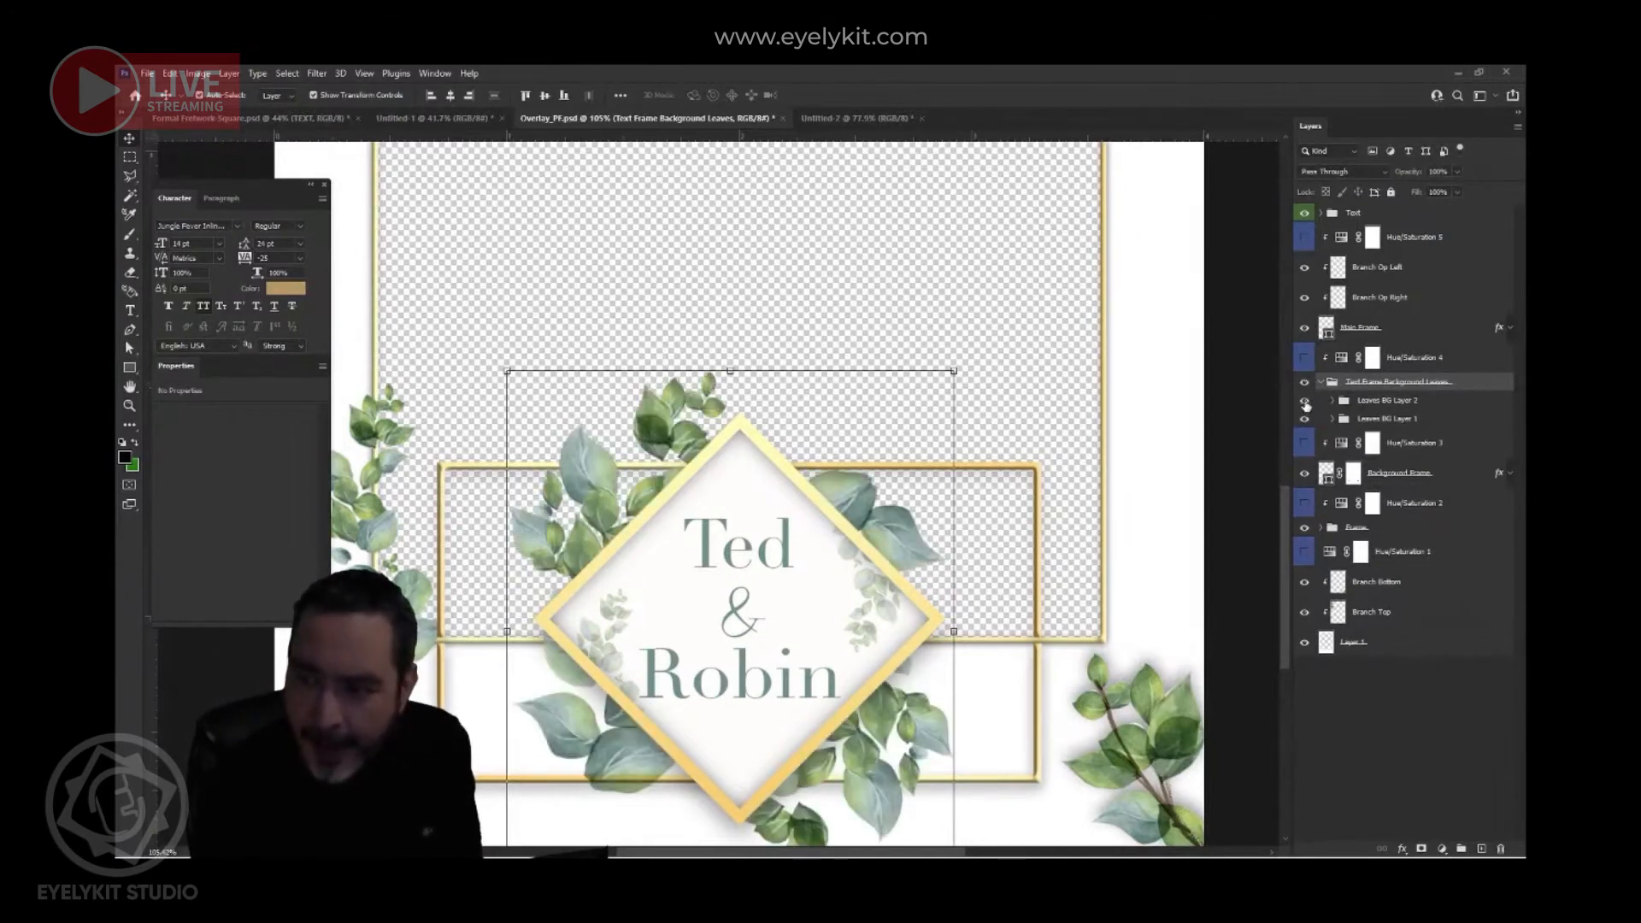
# - Examine the Leaves BG Layer 2 and Leaves BG Layer 1 subgroups inside Text Frame Background Leaves, and collapse the parent group
pyautogui.click(1321, 383)
pyautogui.click(1321, 383)
pyautogui.click(1321, 383)
pyautogui.click(1320, 383)
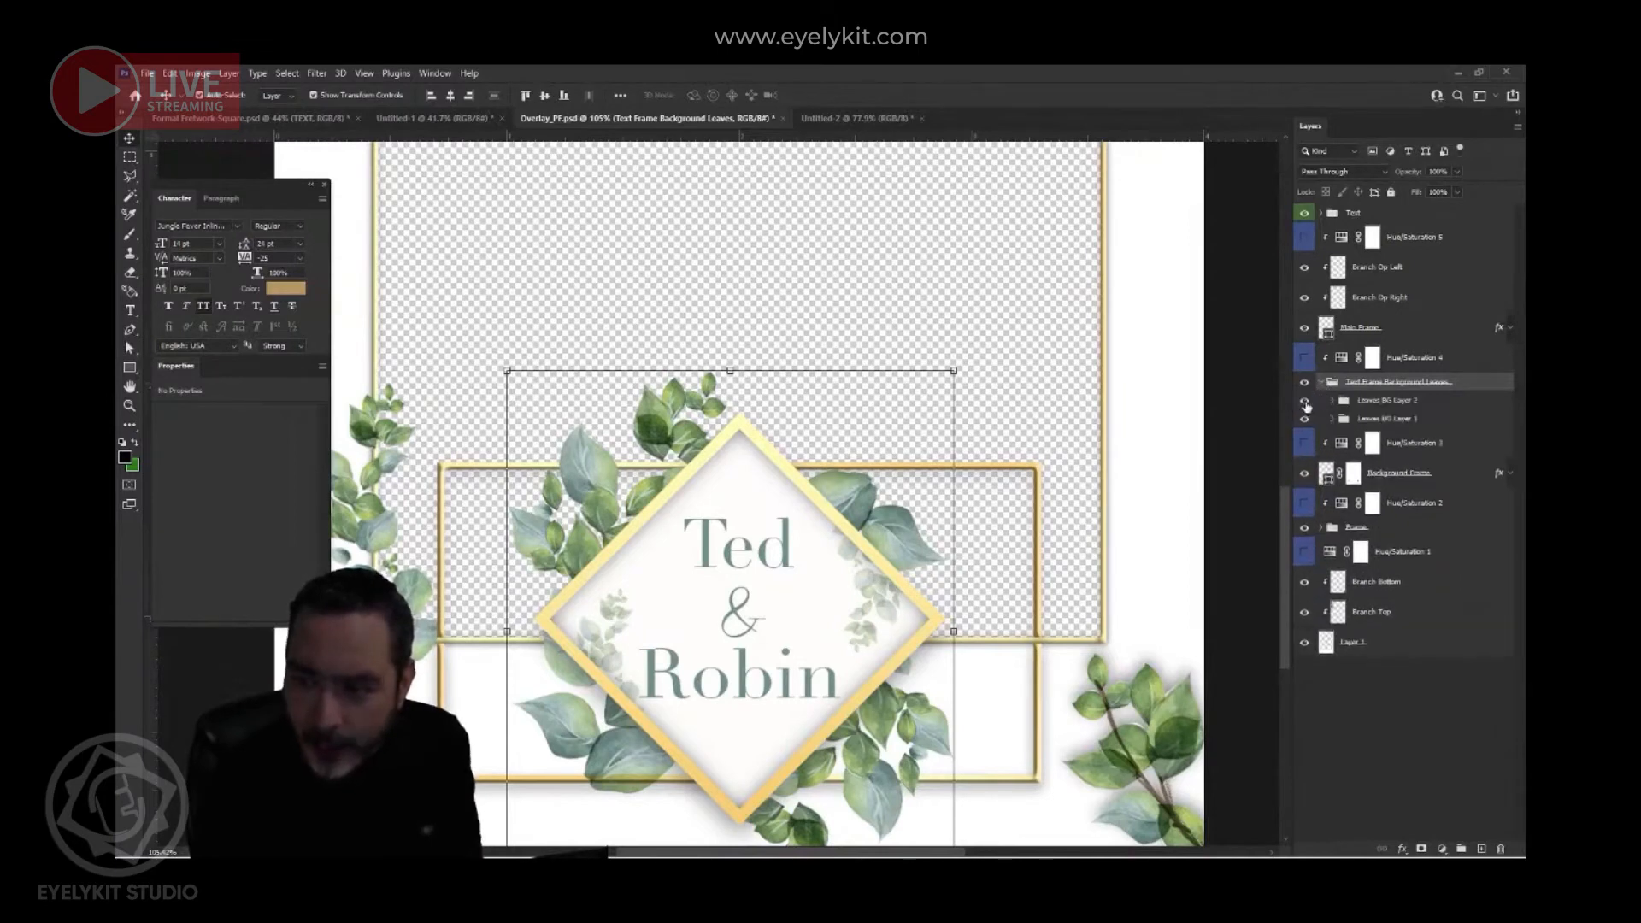
pyautogui.click(1306, 401)
pyautogui.click(1305, 401)
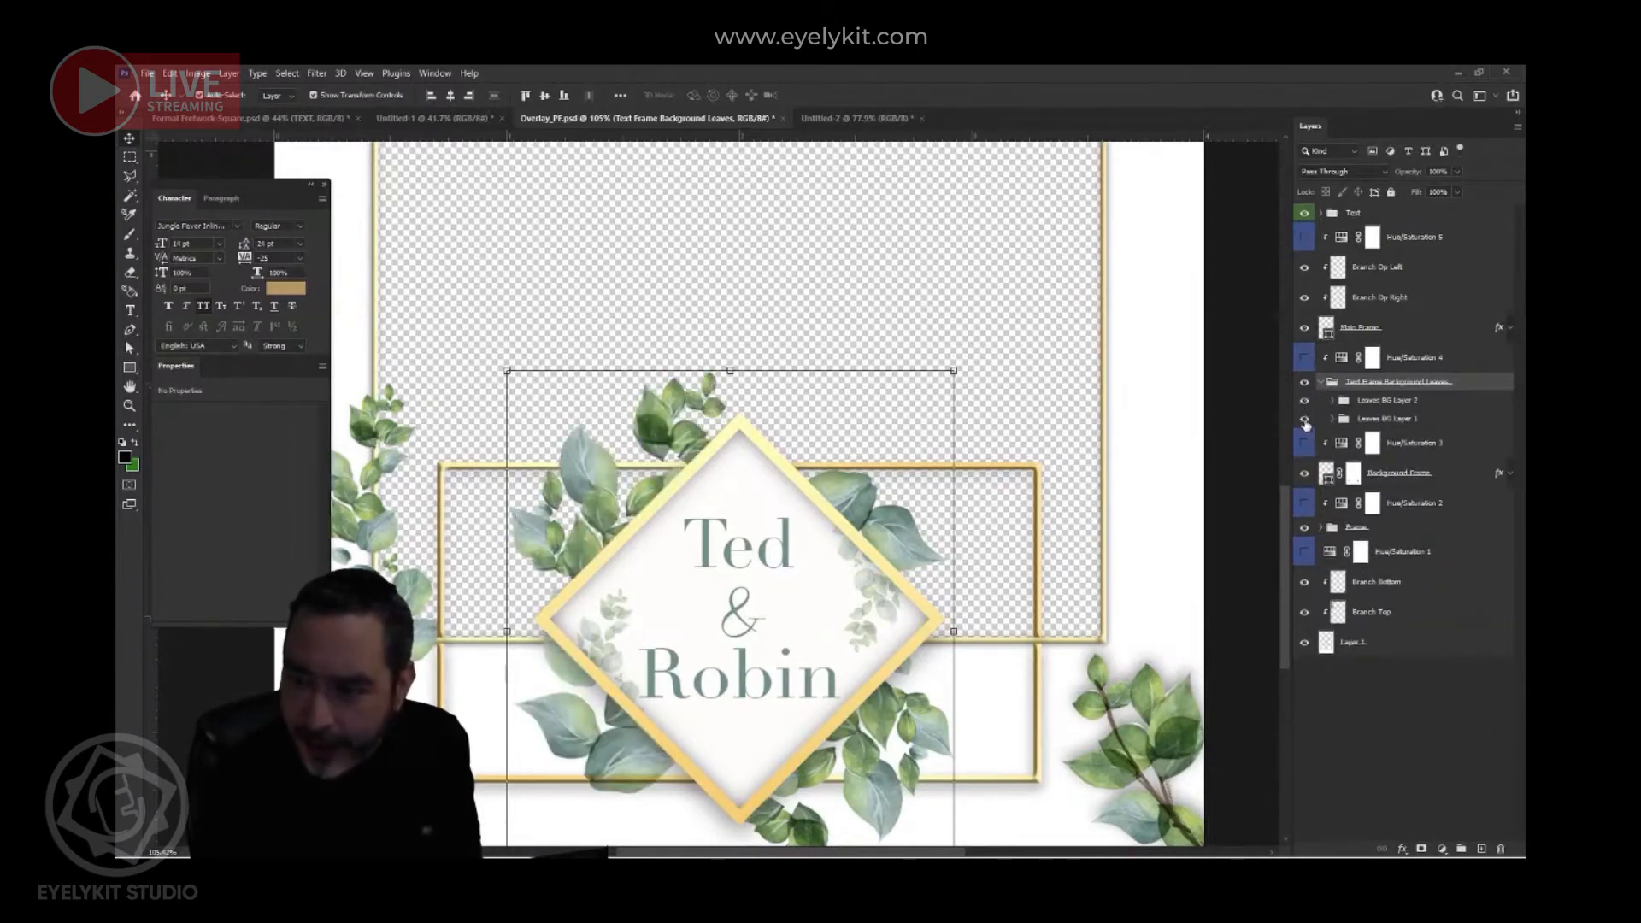
pyautogui.click(1306, 421)
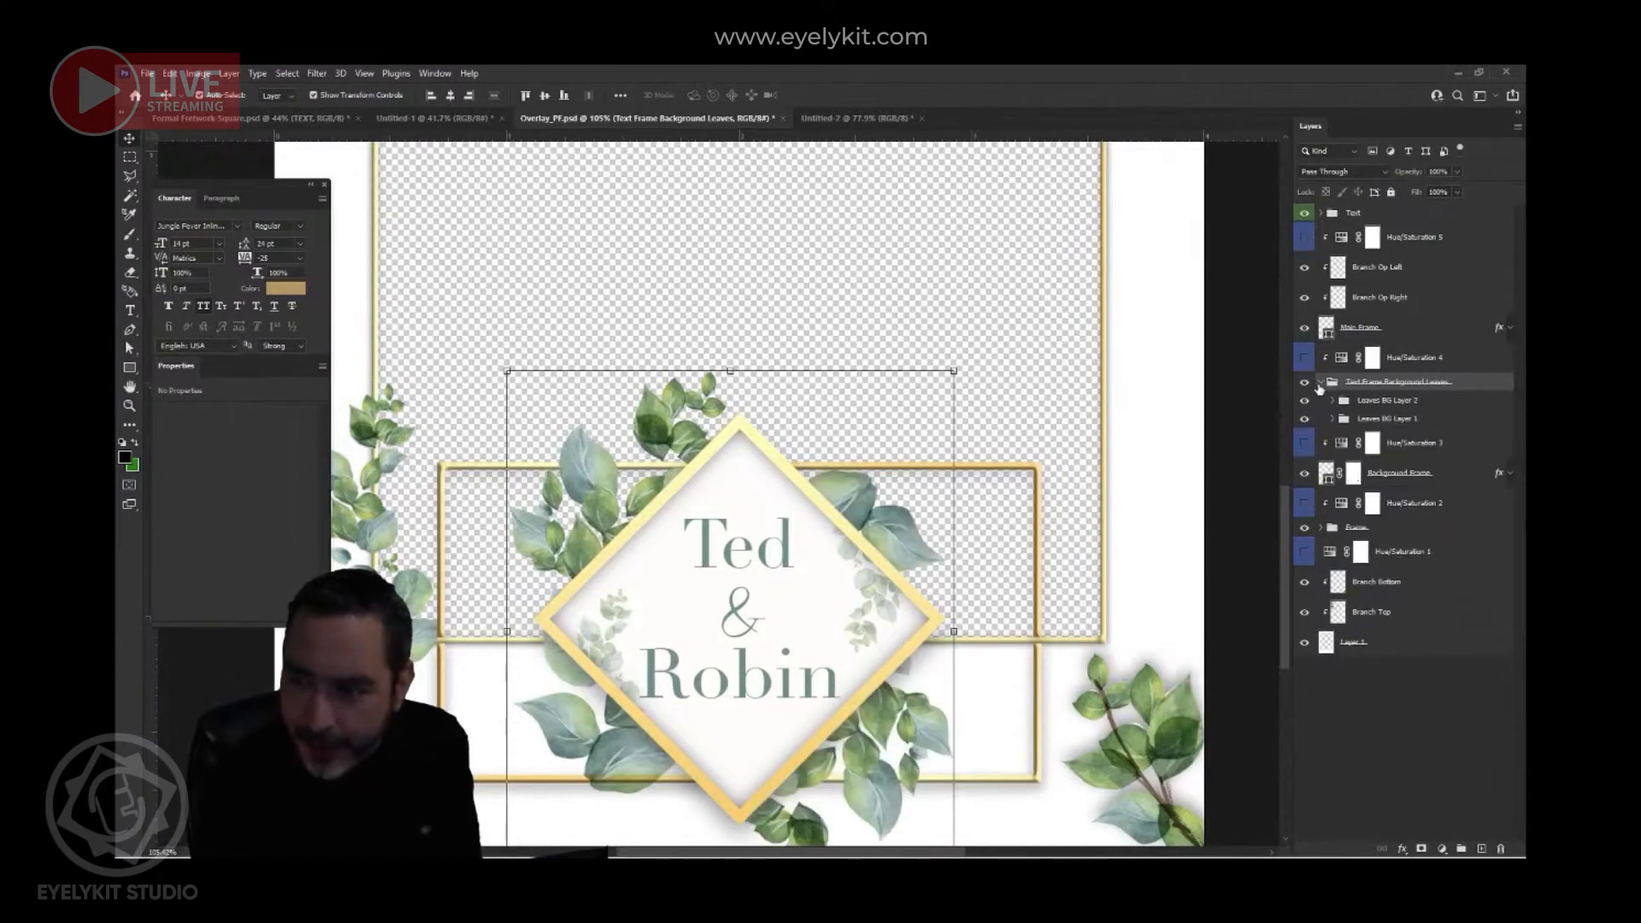
pyautogui.click(1321, 383)
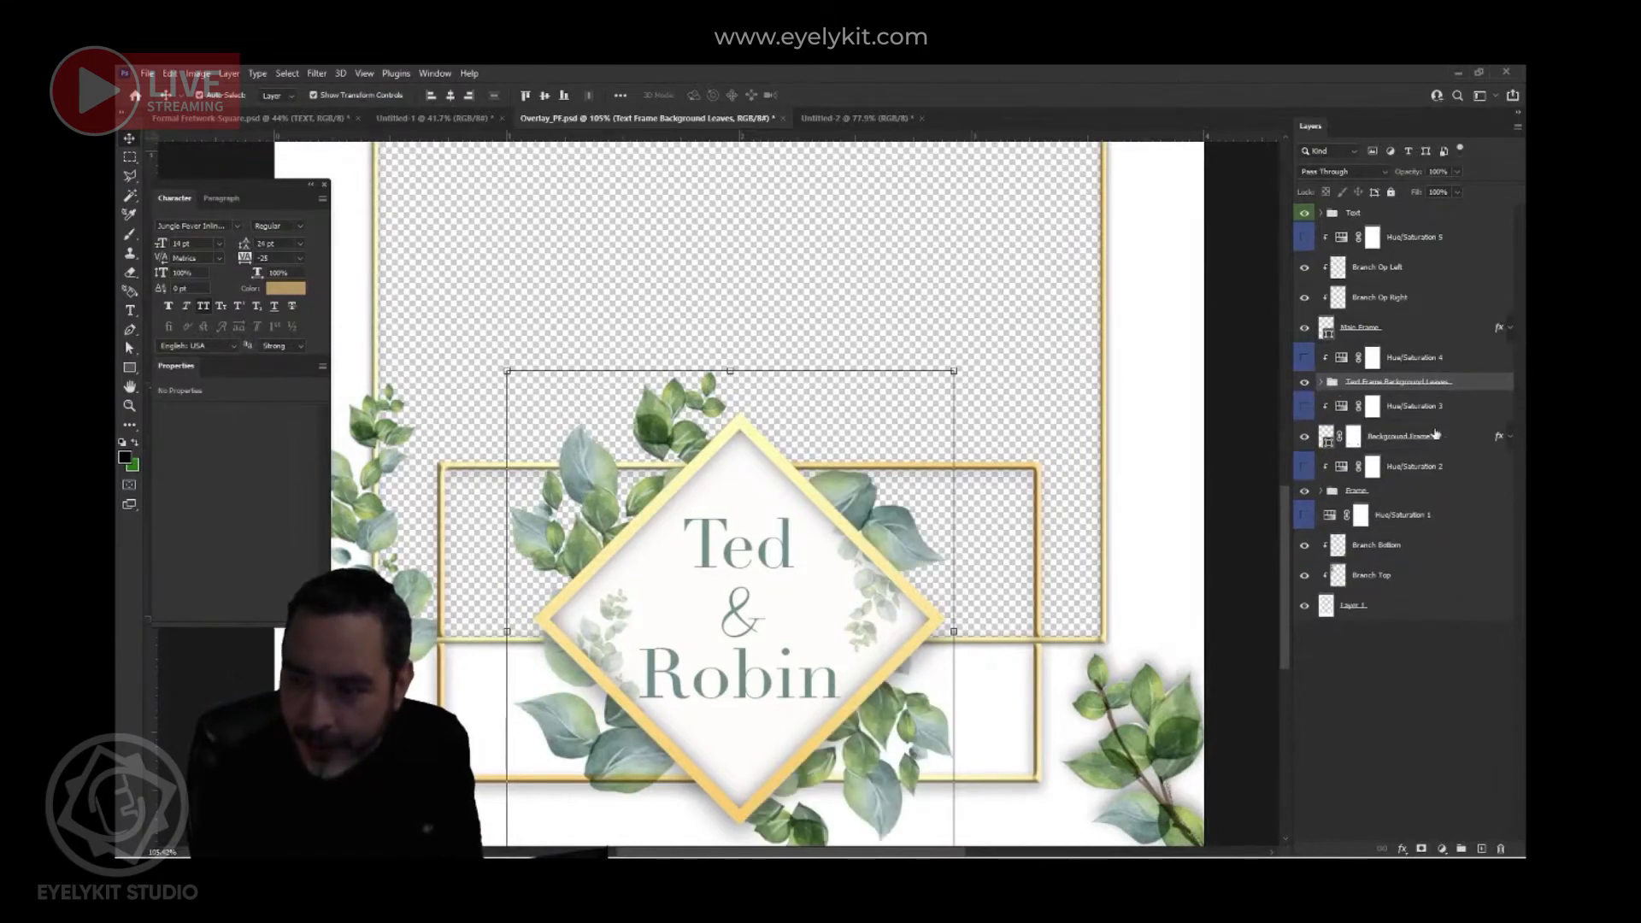
# - Toggle the Background Frame layer and the Frame group off and on to examine which frame each one controls
pyautogui.click(1461, 439)
pyautogui.click(1304, 439)
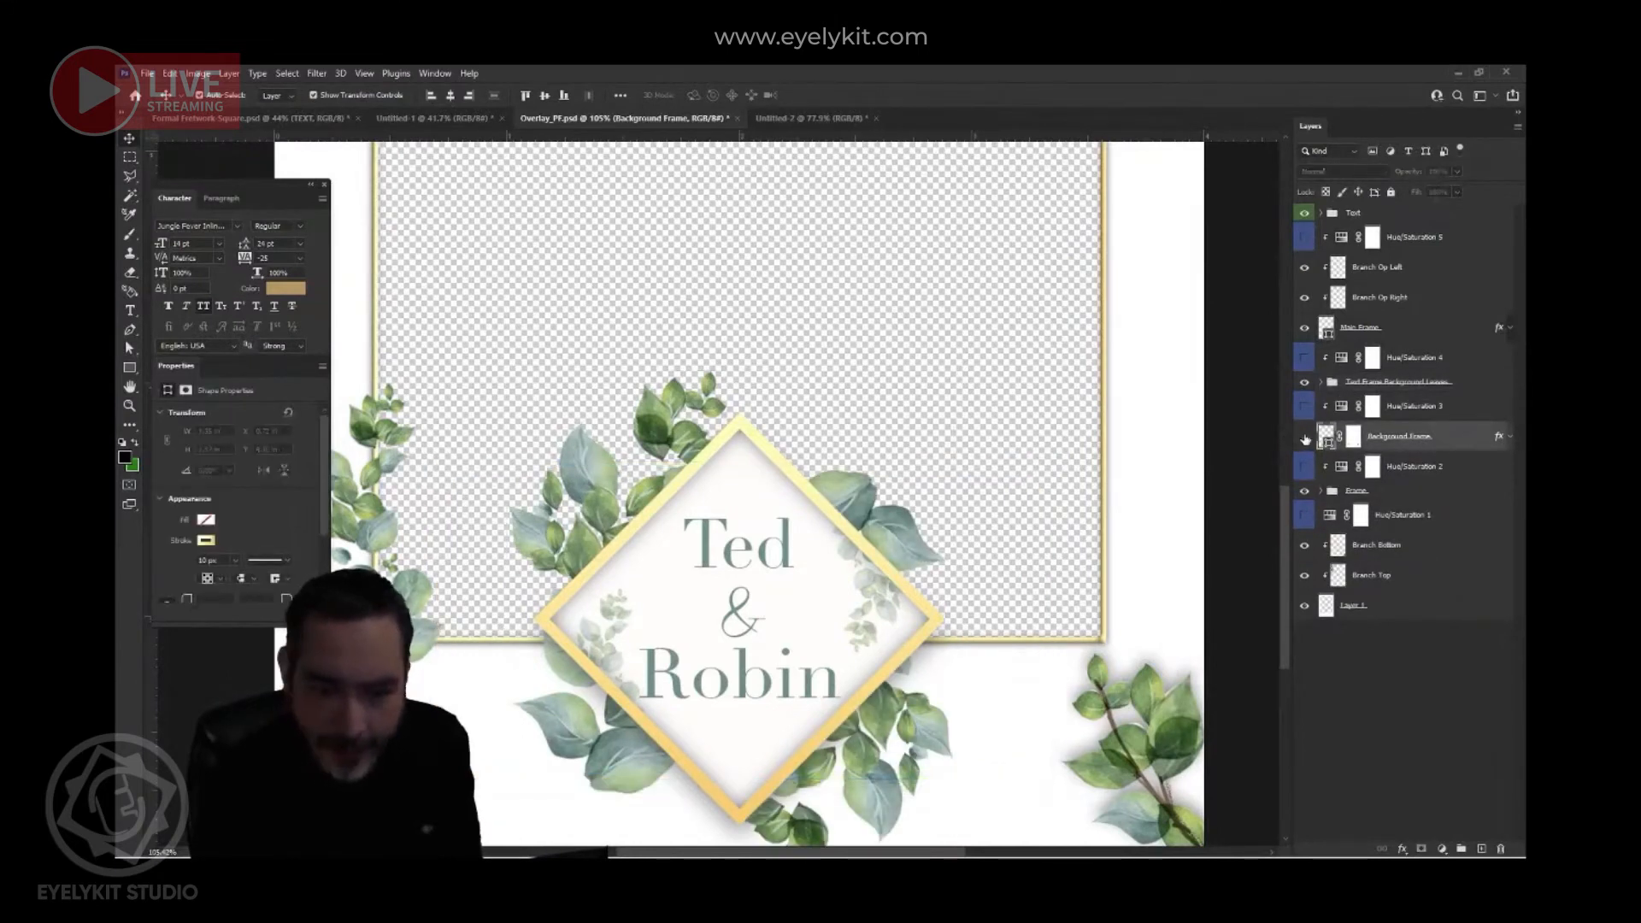
pyautogui.click(1305, 438)
pyautogui.click(1304, 438)
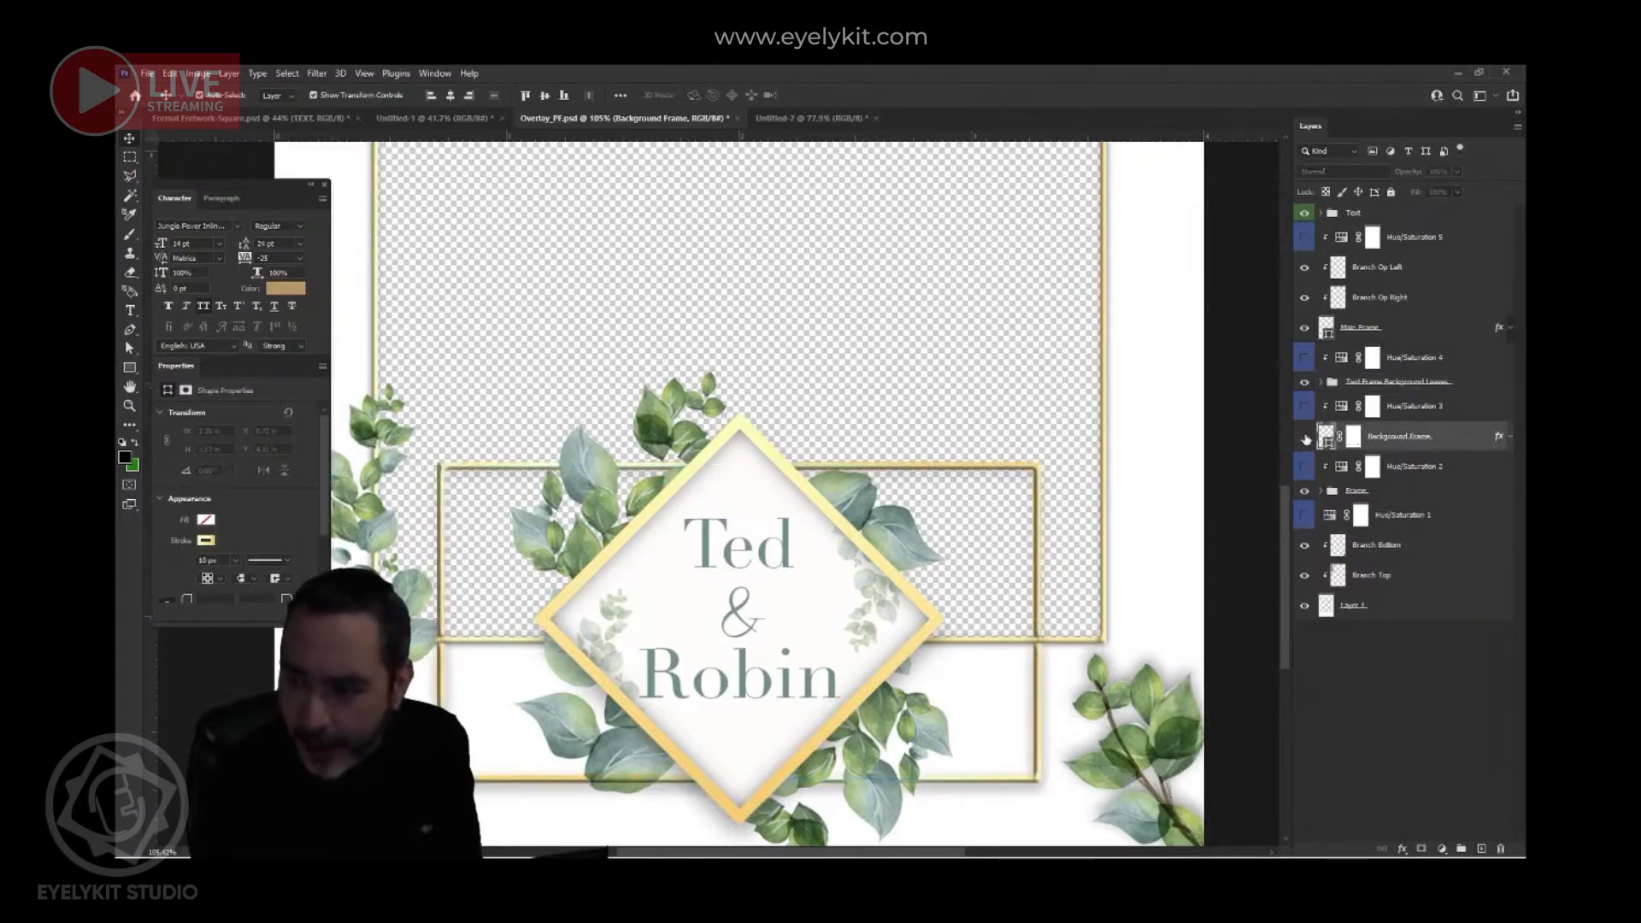
pyautogui.click(1305, 439)
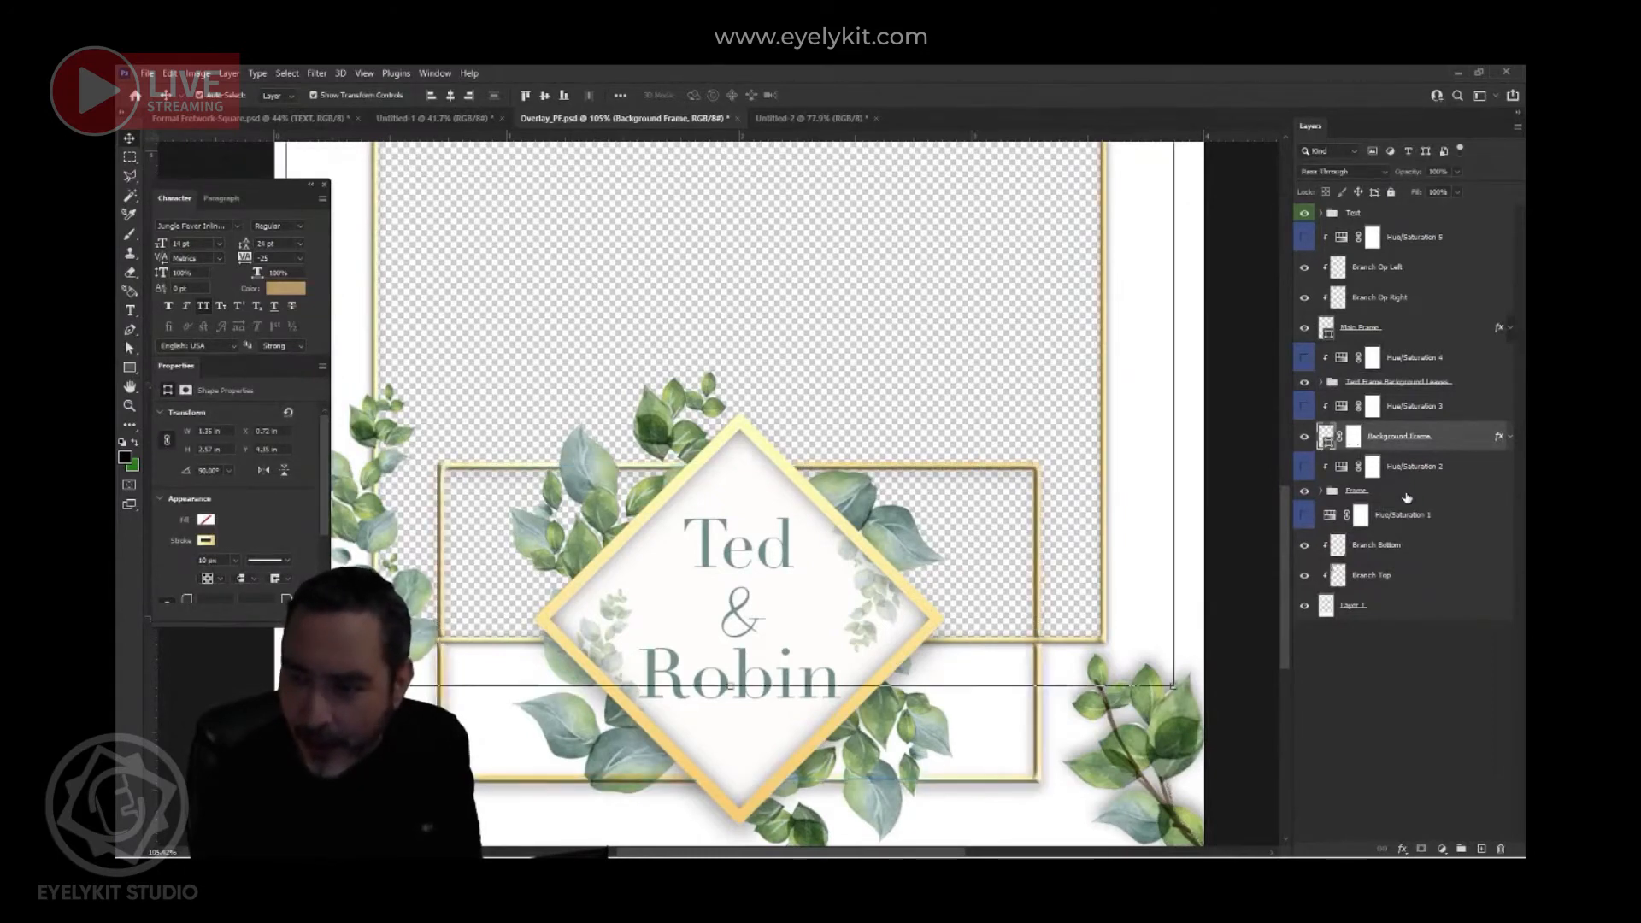
pyautogui.click(1406, 494)
pyautogui.click(1304, 492)
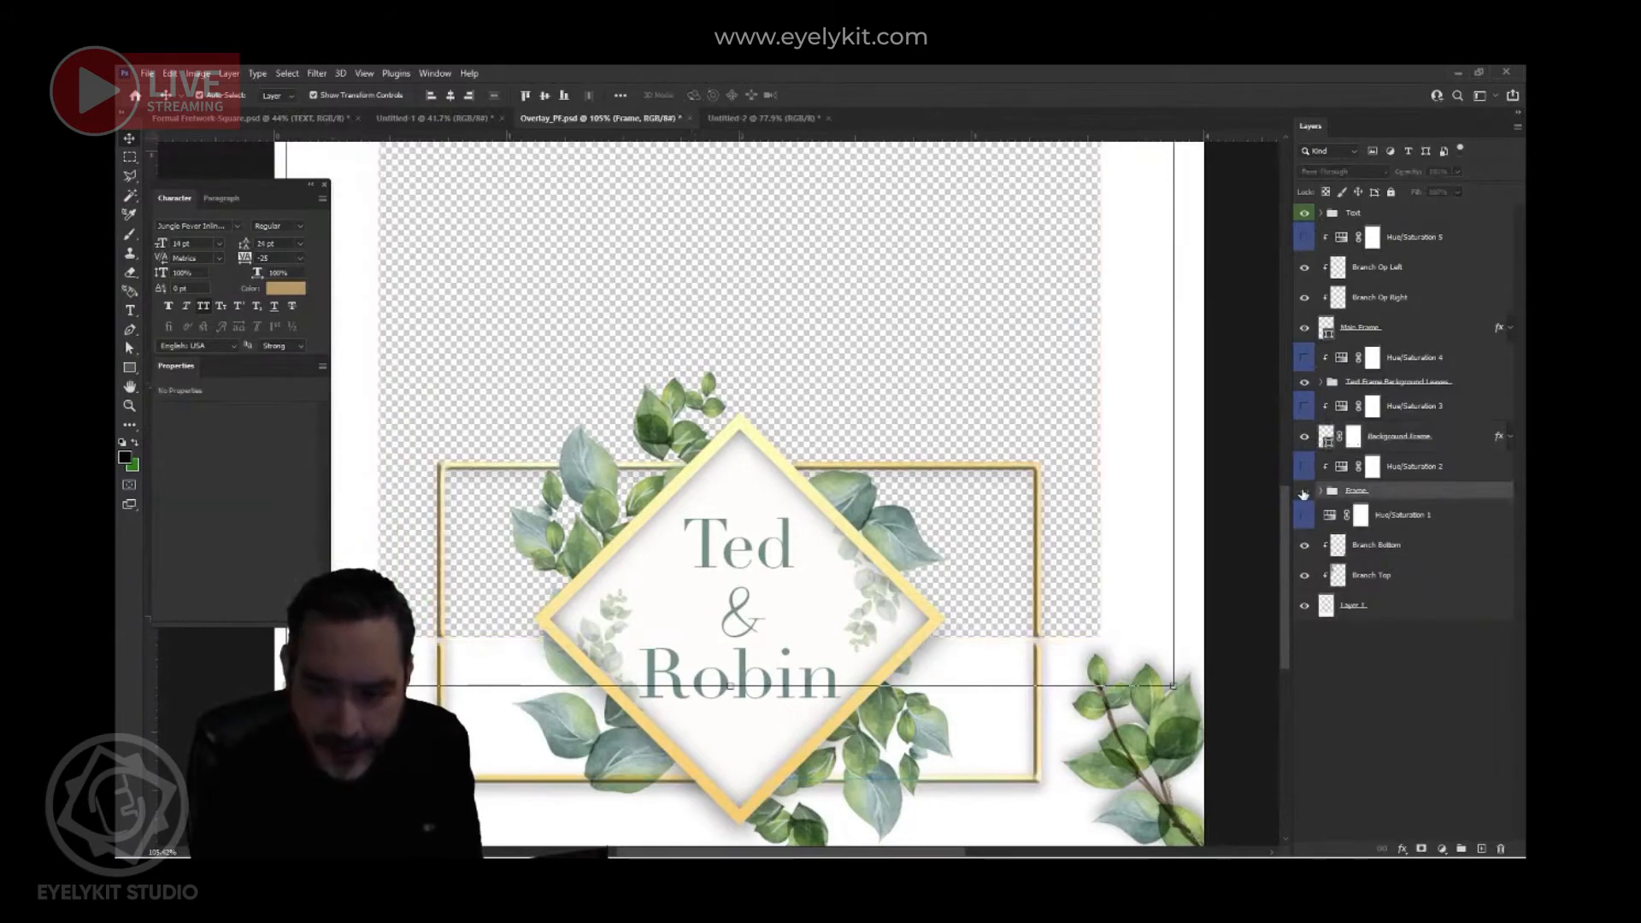
pyautogui.click(1305, 492)
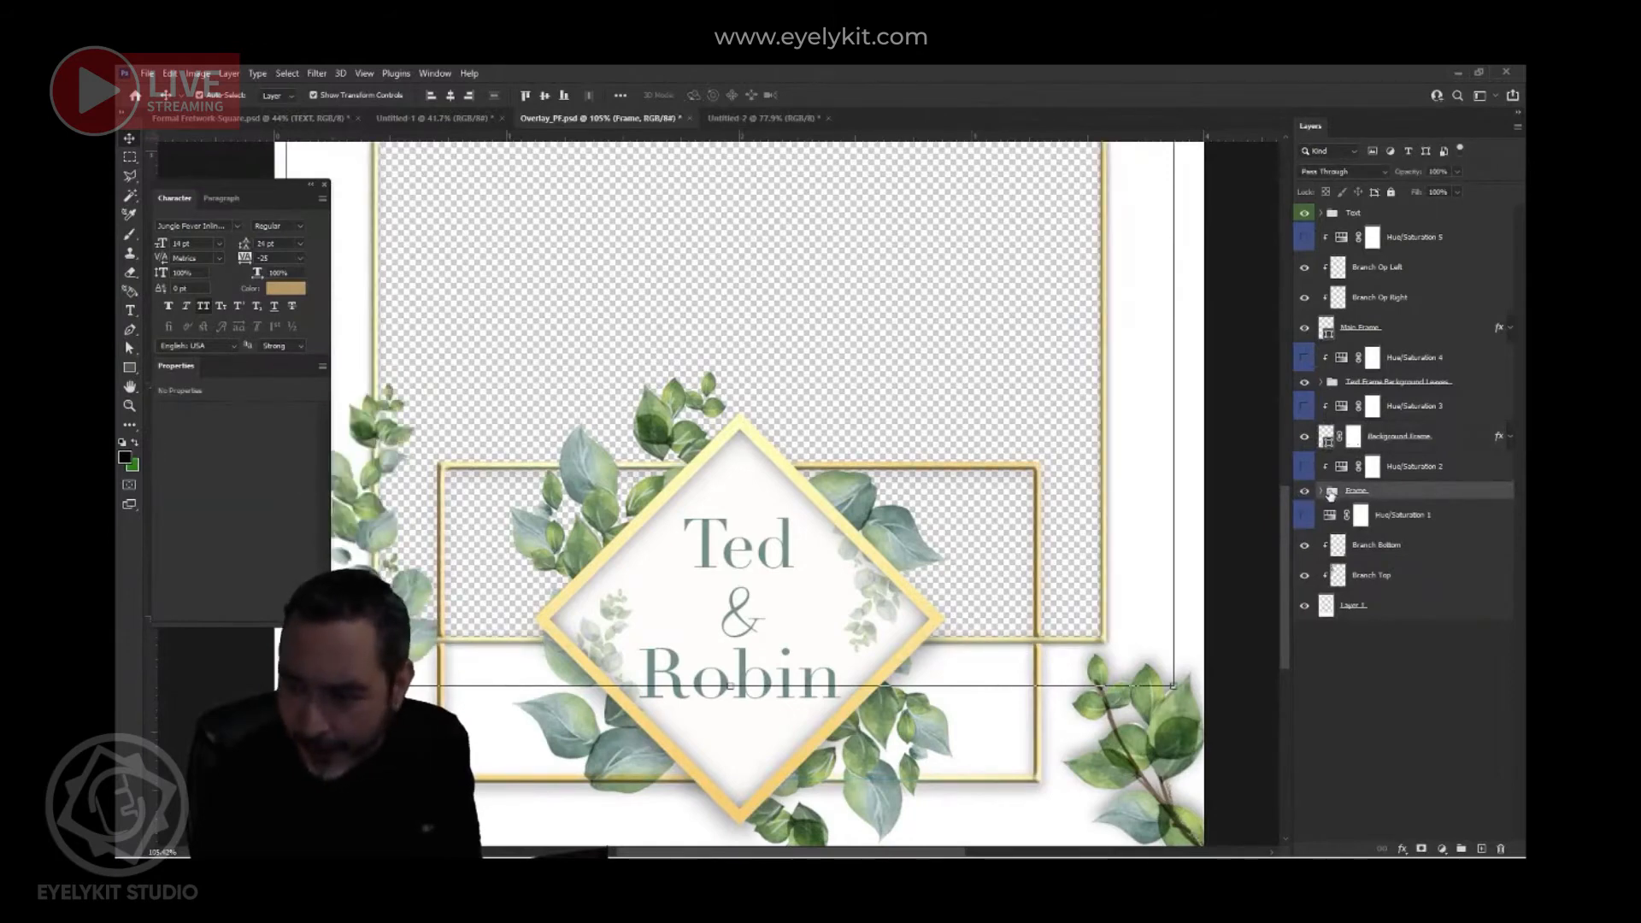
# - Toggle the Branch Bottom layer off and on to examine its clipping at the template's corner, and deselect it
pyautogui.scroll(-3, 976, 522)
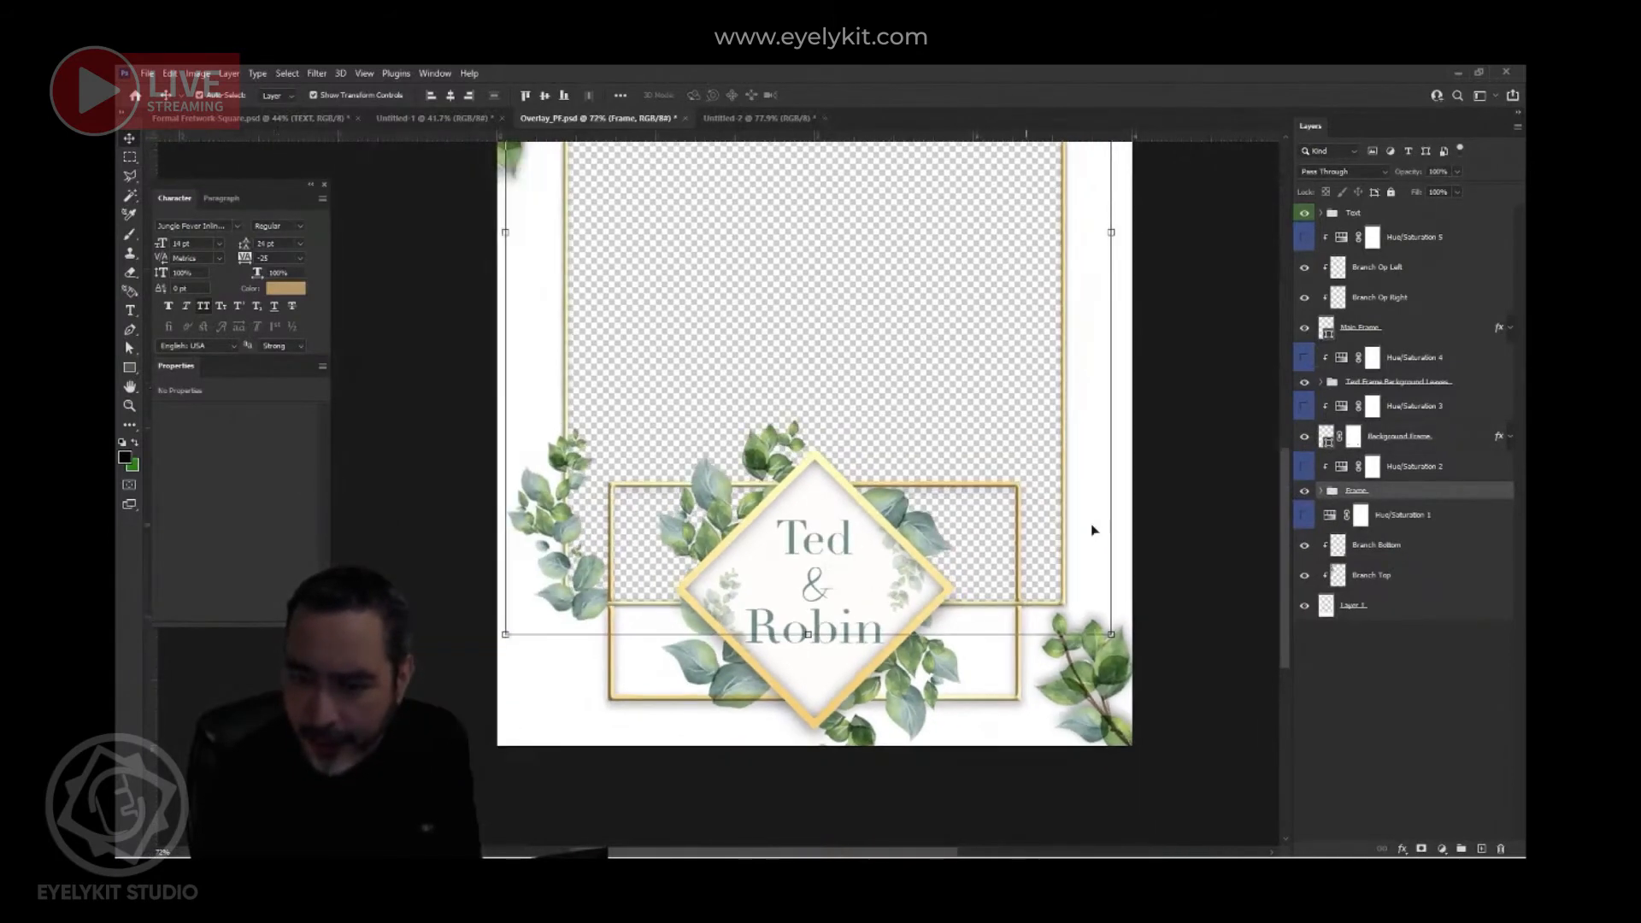
pyautogui.click(1409, 547)
pyautogui.click(1308, 549)
pyautogui.click(1308, 549)
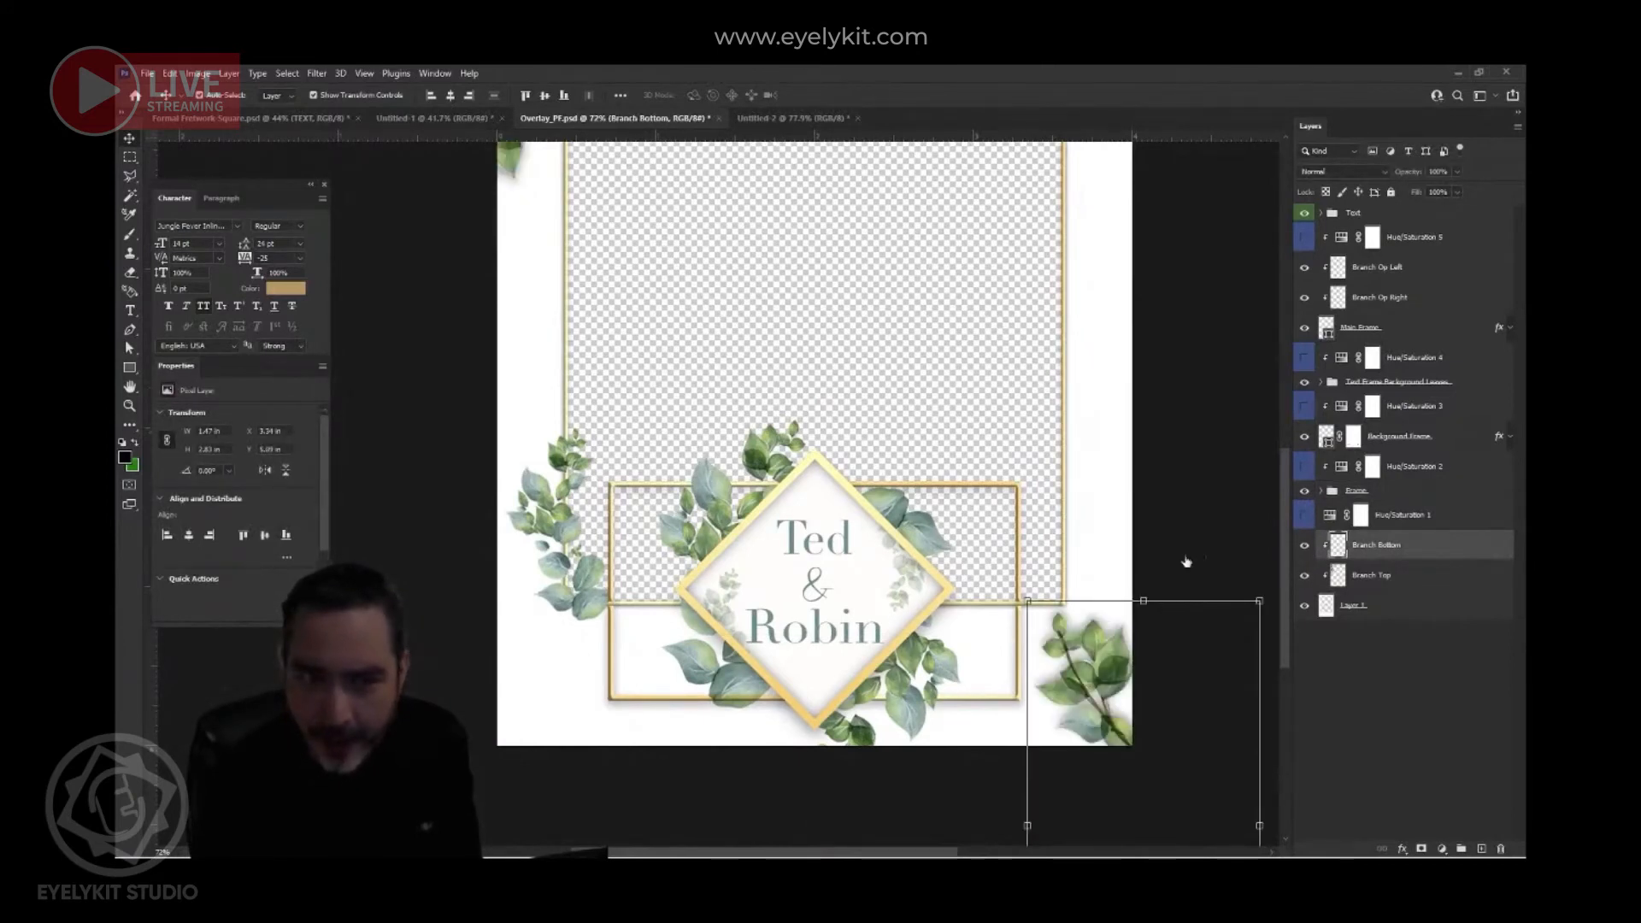
pyautogui.scroll(-3, 919, 522)
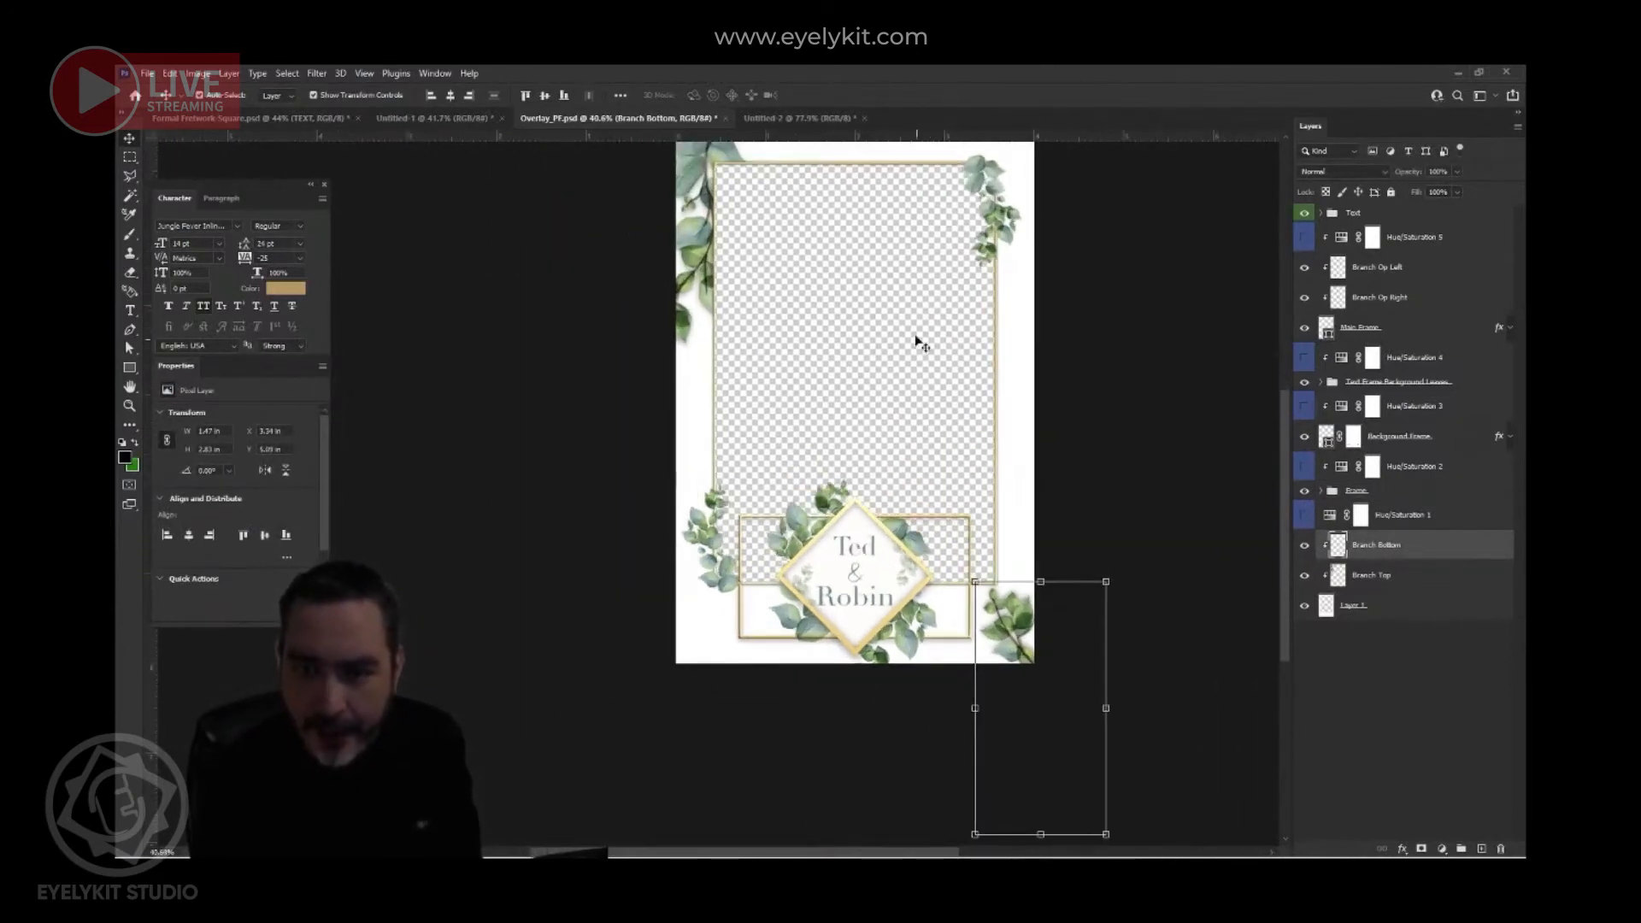
pyautogui.moveTo(928, 293); pyautogui.dragTo(836, 373)
pyautogui.click(1074, 365)
pyautogui.scroll(3, 1052, 397)
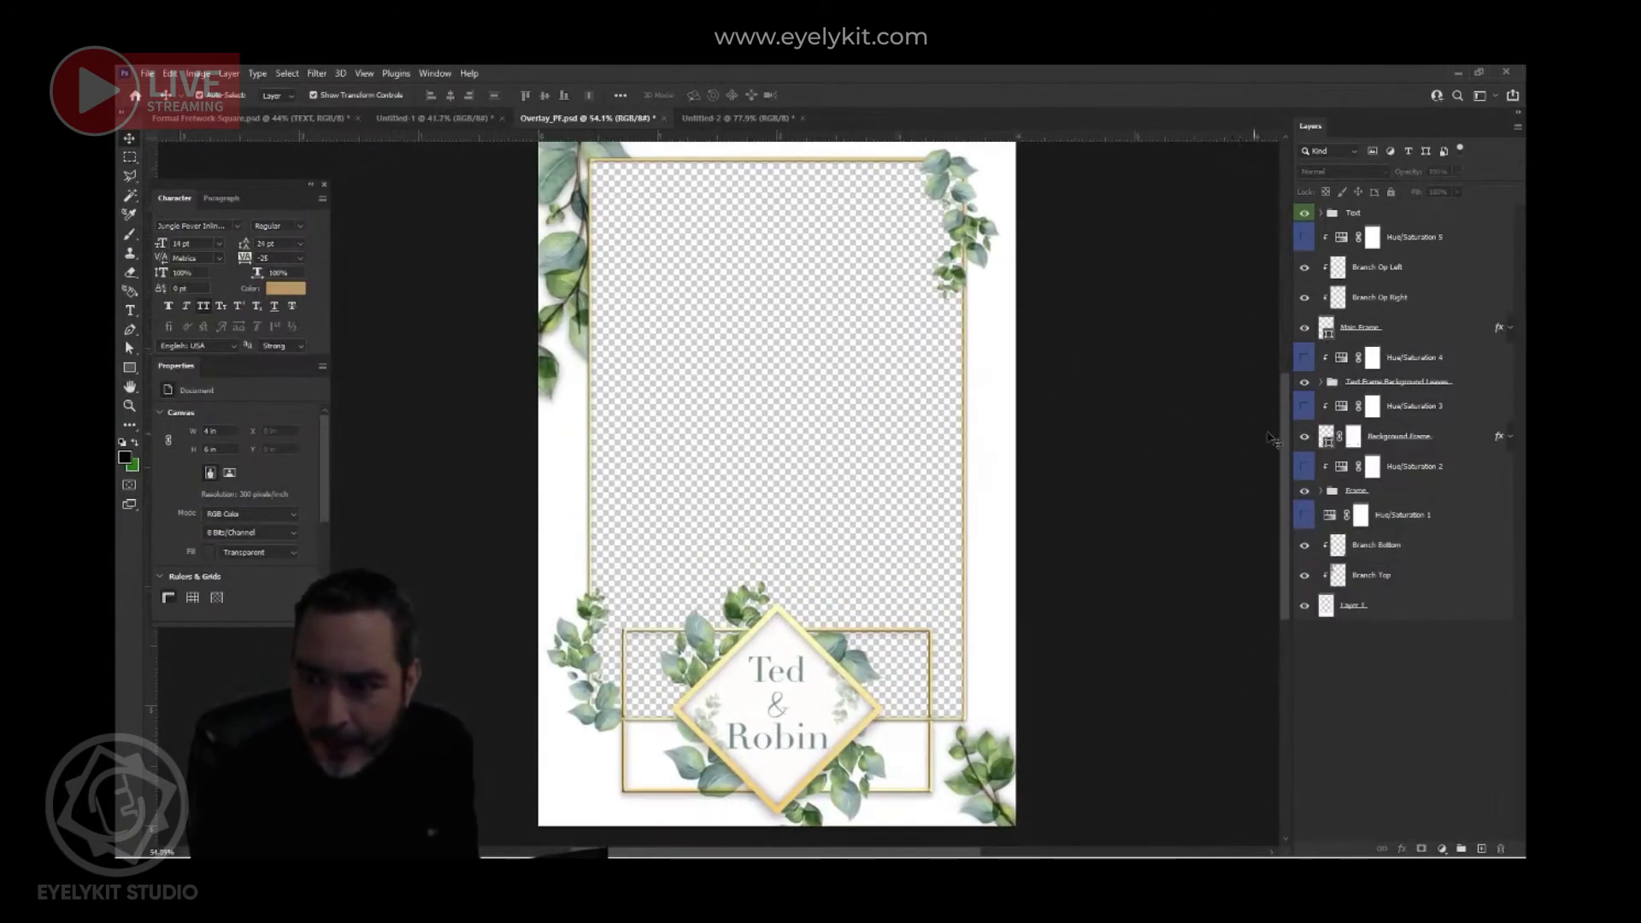
# - Expand Text Frame Background Leaves and Leaves BG Layer 2, and select layers 2-1 to 2-4 one by one to inspect them
pyautogui.click(1321, 381)
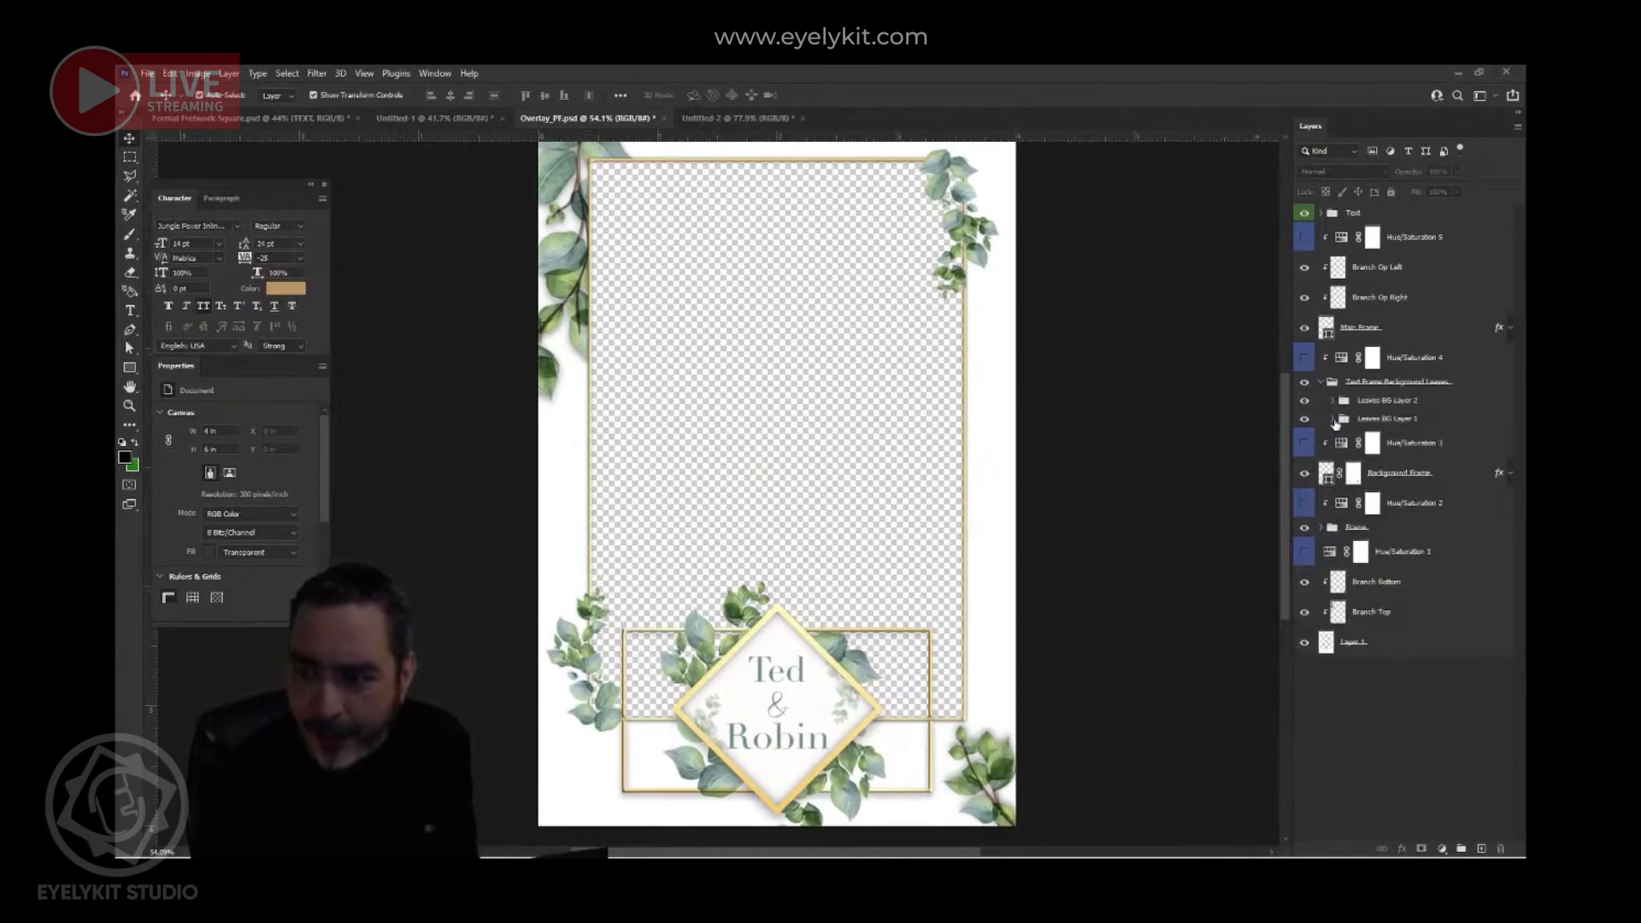
pyautogui.click(1332, 400)
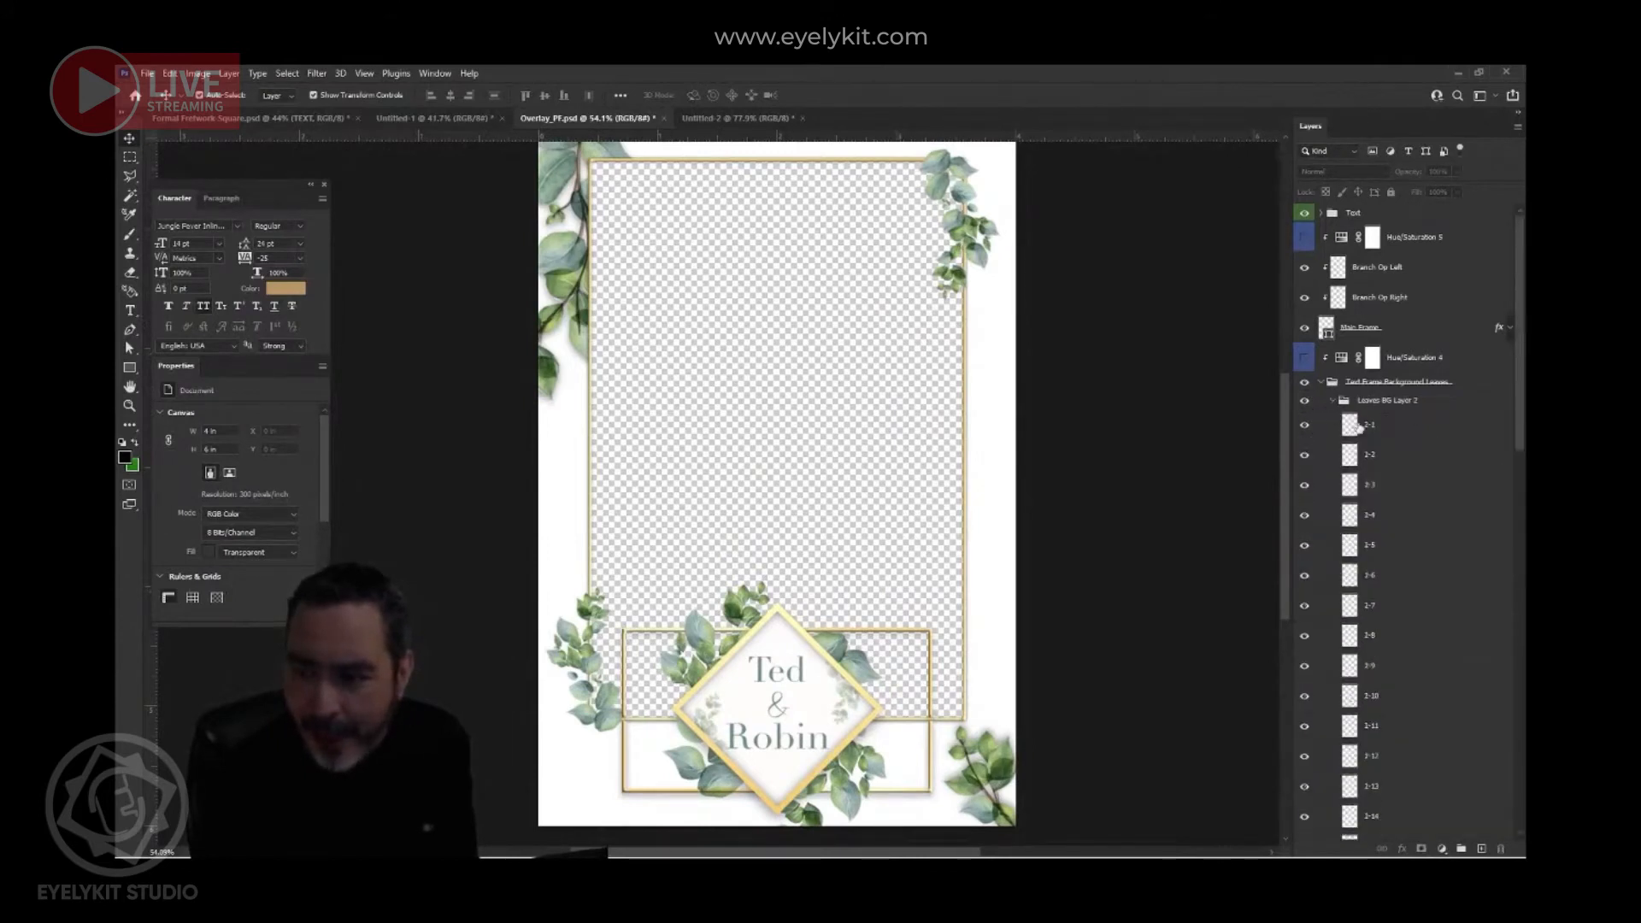
pyautogui.click(1360, 427)
pyautogui.click(1366, 454)
pyautogui.click(1371, 484)
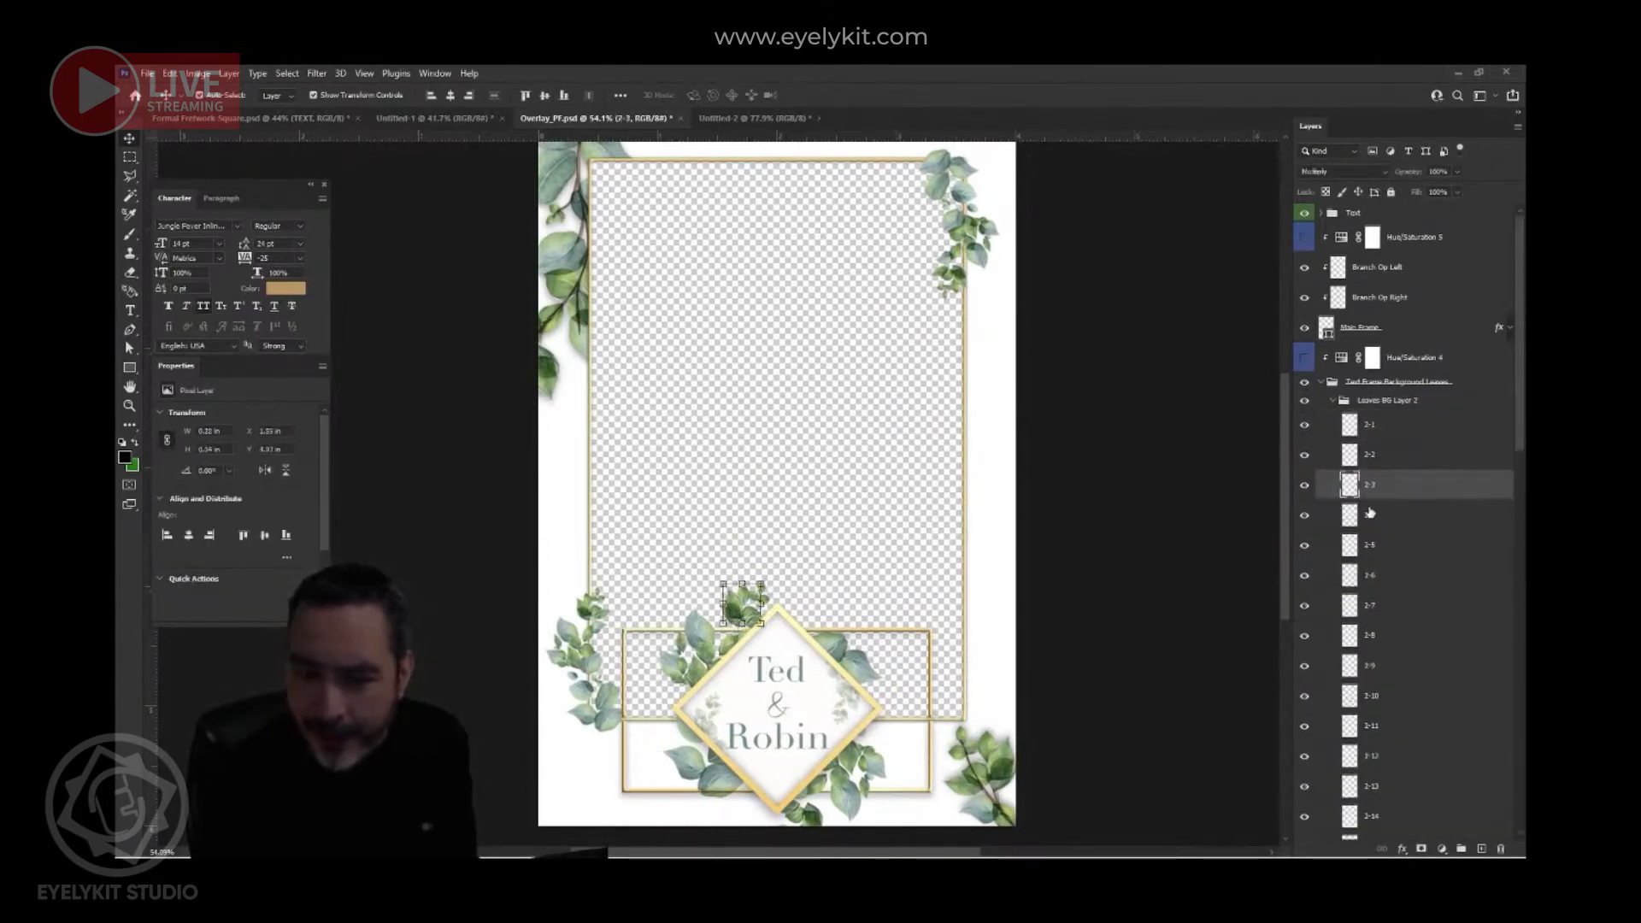
pyautogui.click(1371, 513)
# - Move individual leaves of Leaves BG Layer 2 up and away from the diamond frame's upper-left edge
pyautogui.scroll(5, 744, 628)
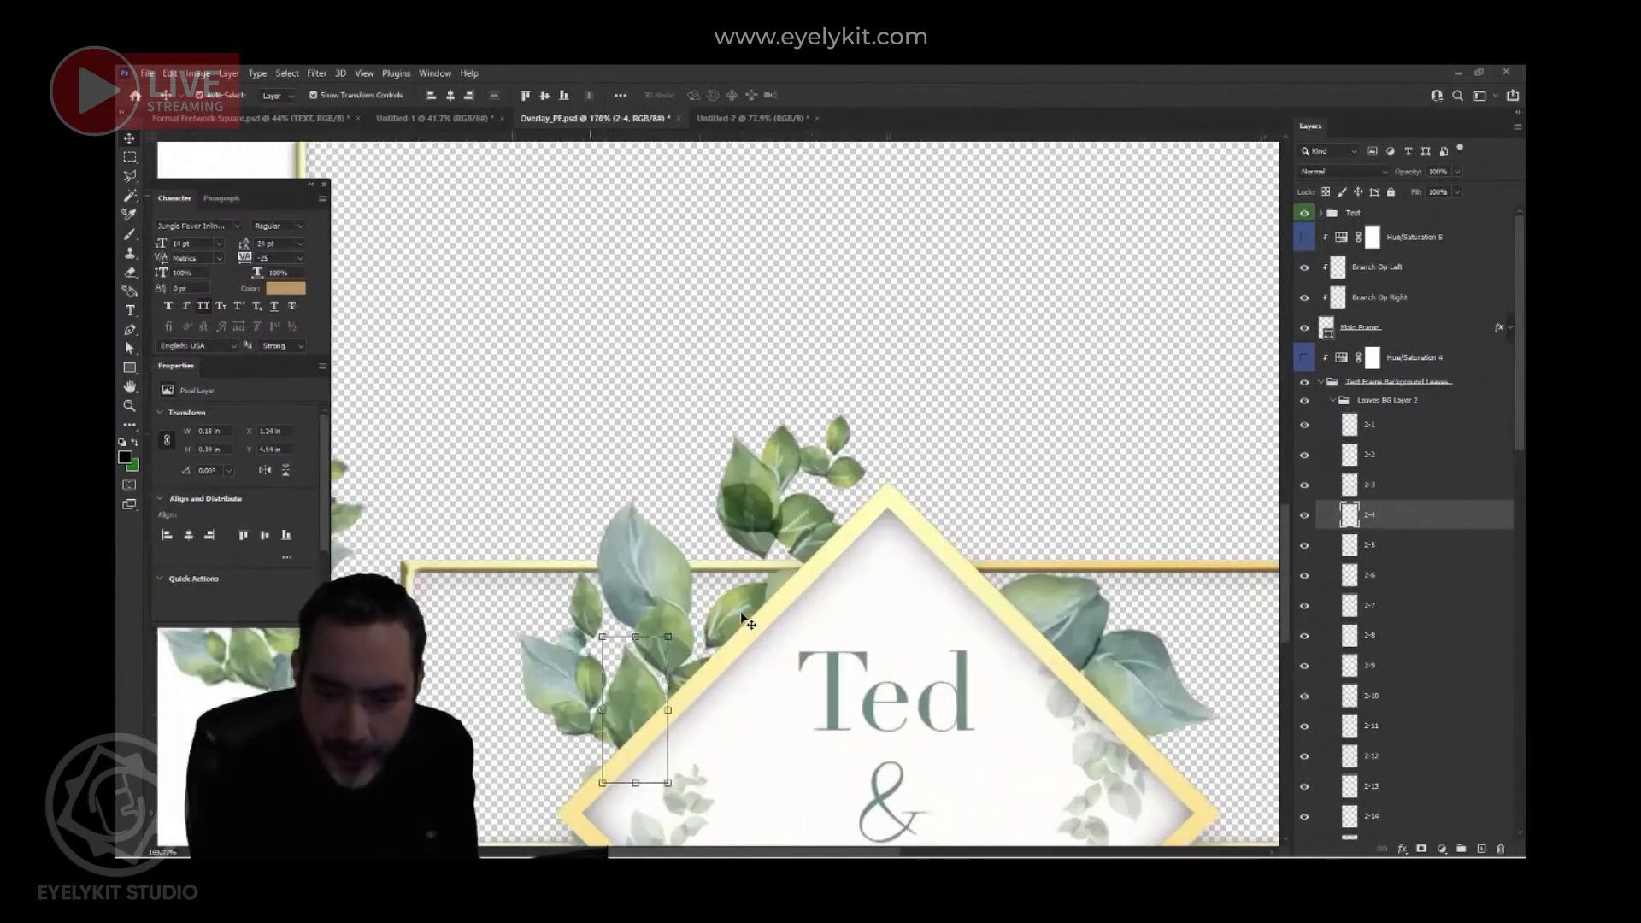
pyautogui.scroll(1, 742, 615)
pyautogui.moveTo(629, 556); pyautogui.dragTo(611, 395)
pyautogui.moveTo(504, 689); pyautogui.dragTo(514, 480)
pyautogui.moveTo(642, 664); pyautogui.dragTo(637, 554)
pyautogui.moveTo(561, 621); pyautogui.dragTo(521, 535)
pyautogui.moveTo(540, 651); pyautogui.dragTo(566, 556)
pyautogui.moveTo(561, 696); pyautogui.dragTo(529, 595)
pyautogui.moveTo(618, 721); pyautogui.dragTo(602, 591)
pyautogui.moveTo(784, 566); pyautogui.dragTo(700, 490)
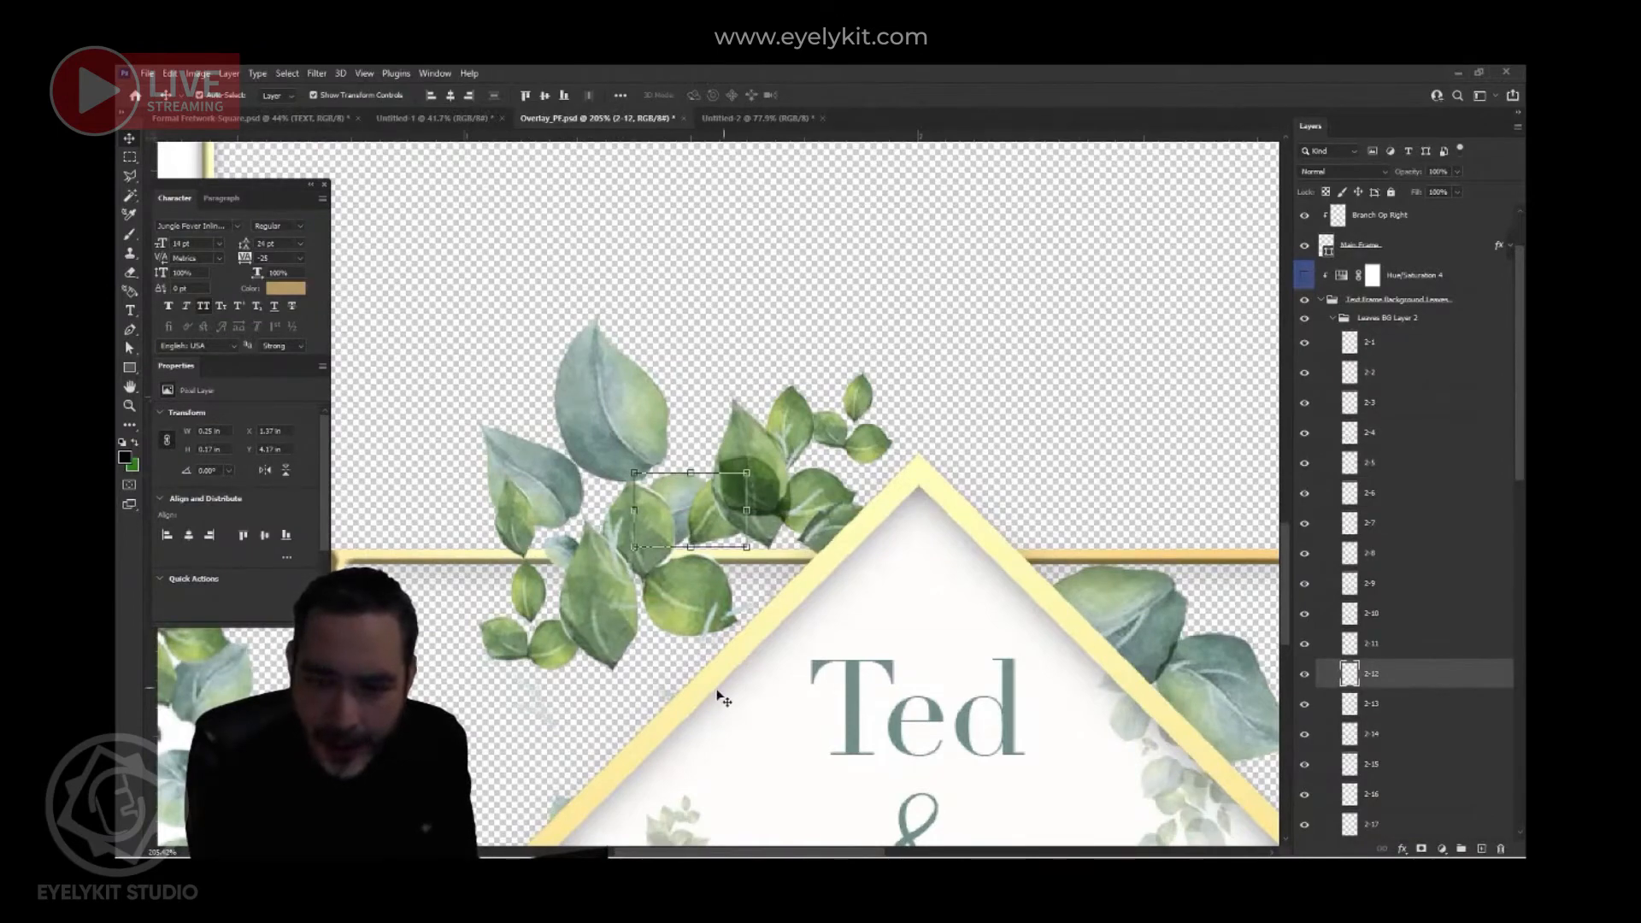
# - Collapse the Leaves BG Layer 2 and Leaves BG Layer 1 groups and review the rearranged leaves in the template
pyautogui.scroll(-3, 722, 693)
pyautogui.click(1332, 319)
pyautogui.click(1374, 319)
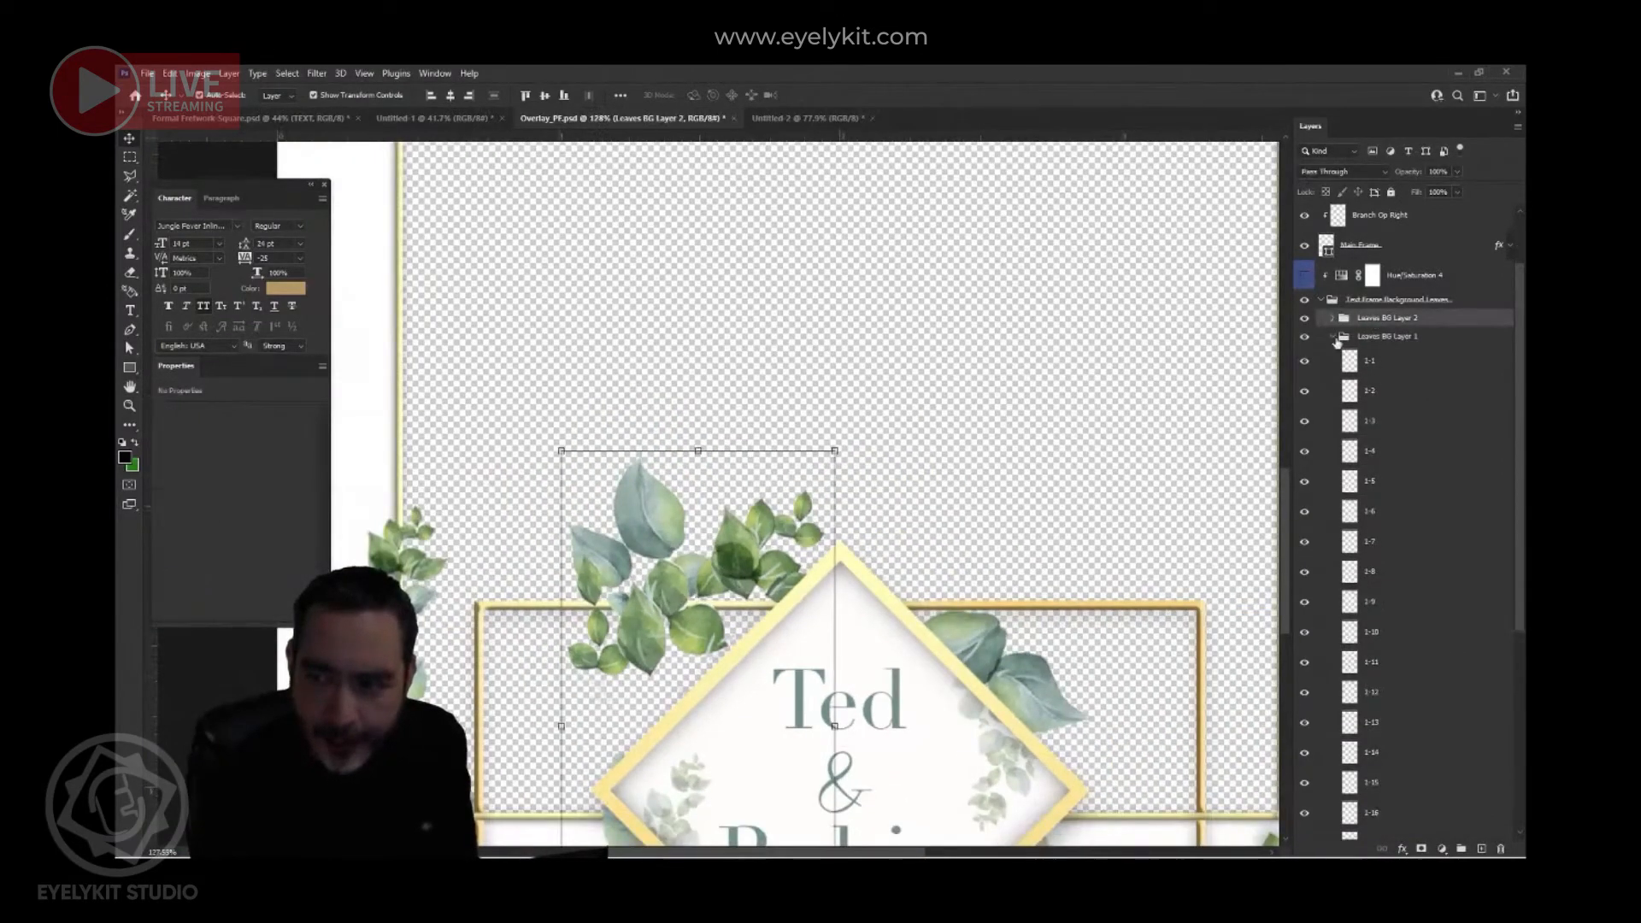
pyautogui.click(1334, 338)
pyautogui.scroll(-4, 628, 544)
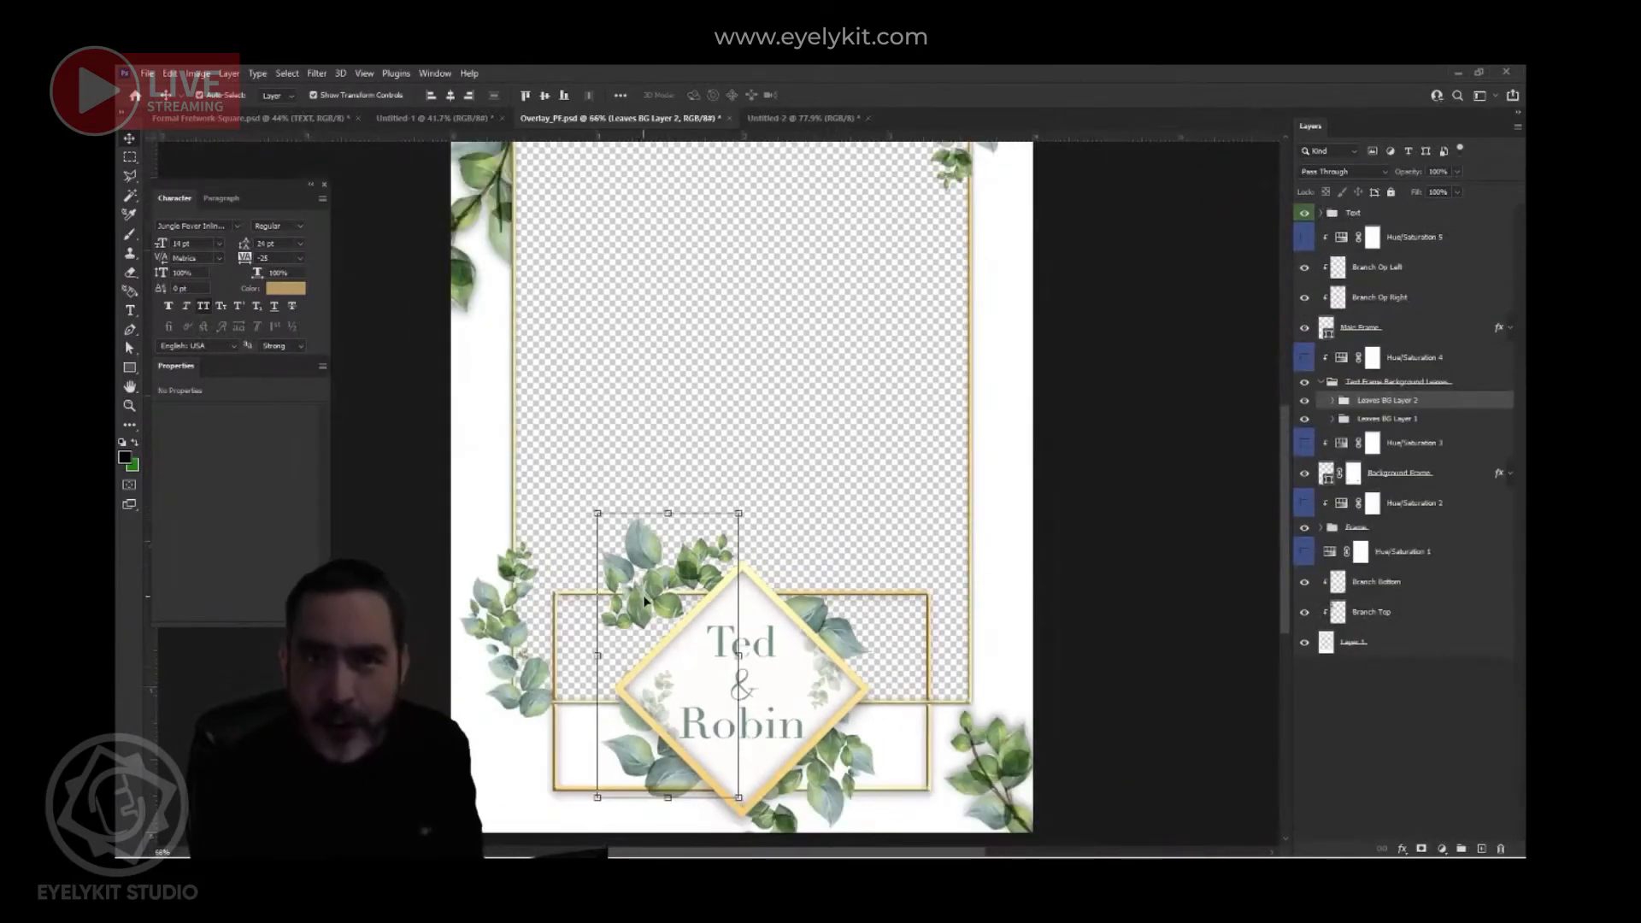
# - Undo the individual leaf moves around the diamond frame
pyautogui.hotkey('ctrl', 'z')
pyautogui.hotkey('ctrl', 'z')
pyautogui.hotkey('ctrl', 'z')
pyautogui.hotkey('ctrl', 'z')
pyautogui.hotkey('ctrl', 'z')
pyautogui.hotkey('ctrl', 'z')
pyautogui.hotkey('ctrl', 'z')
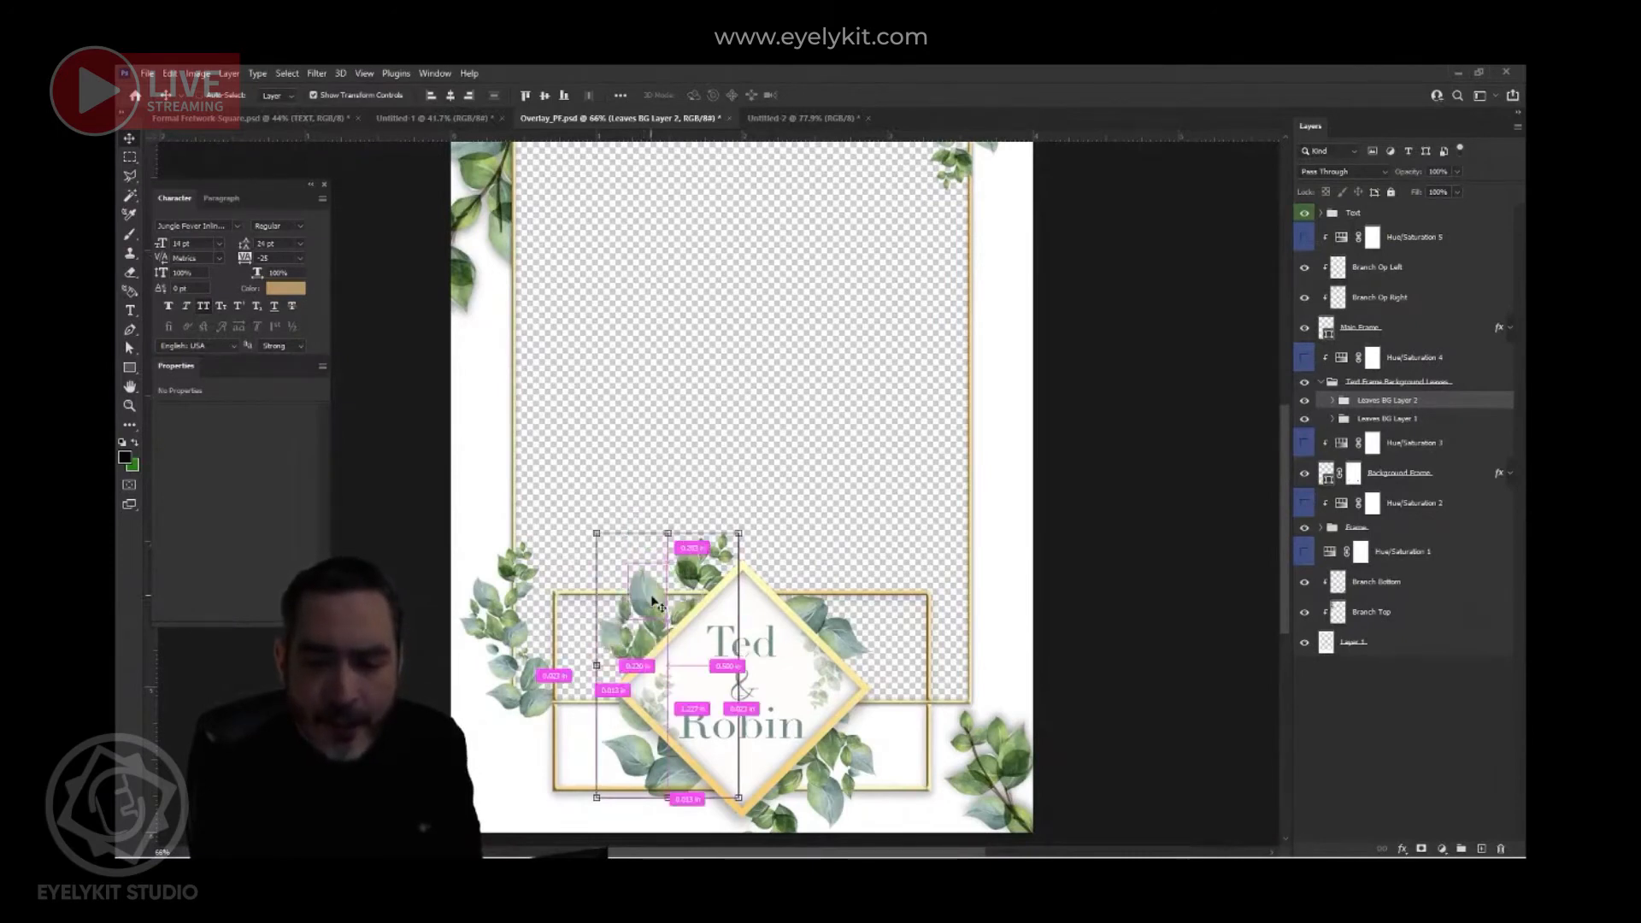
pyautogui.click(407, 460)
# - Delete leaf layers 2-10 and 2-3 from above the diamond frame's upper-left edge
pyautogui.scroll(6, 708, 587)
pyautogui.click(703, 573)
pyautogui.moveTo(665, 607); pyautogui.dragTo(687, 579)
pyautogui.moveTo(701, 521); pyautogui.dragTo(732, 547)
pyautogui.click(747, 540)
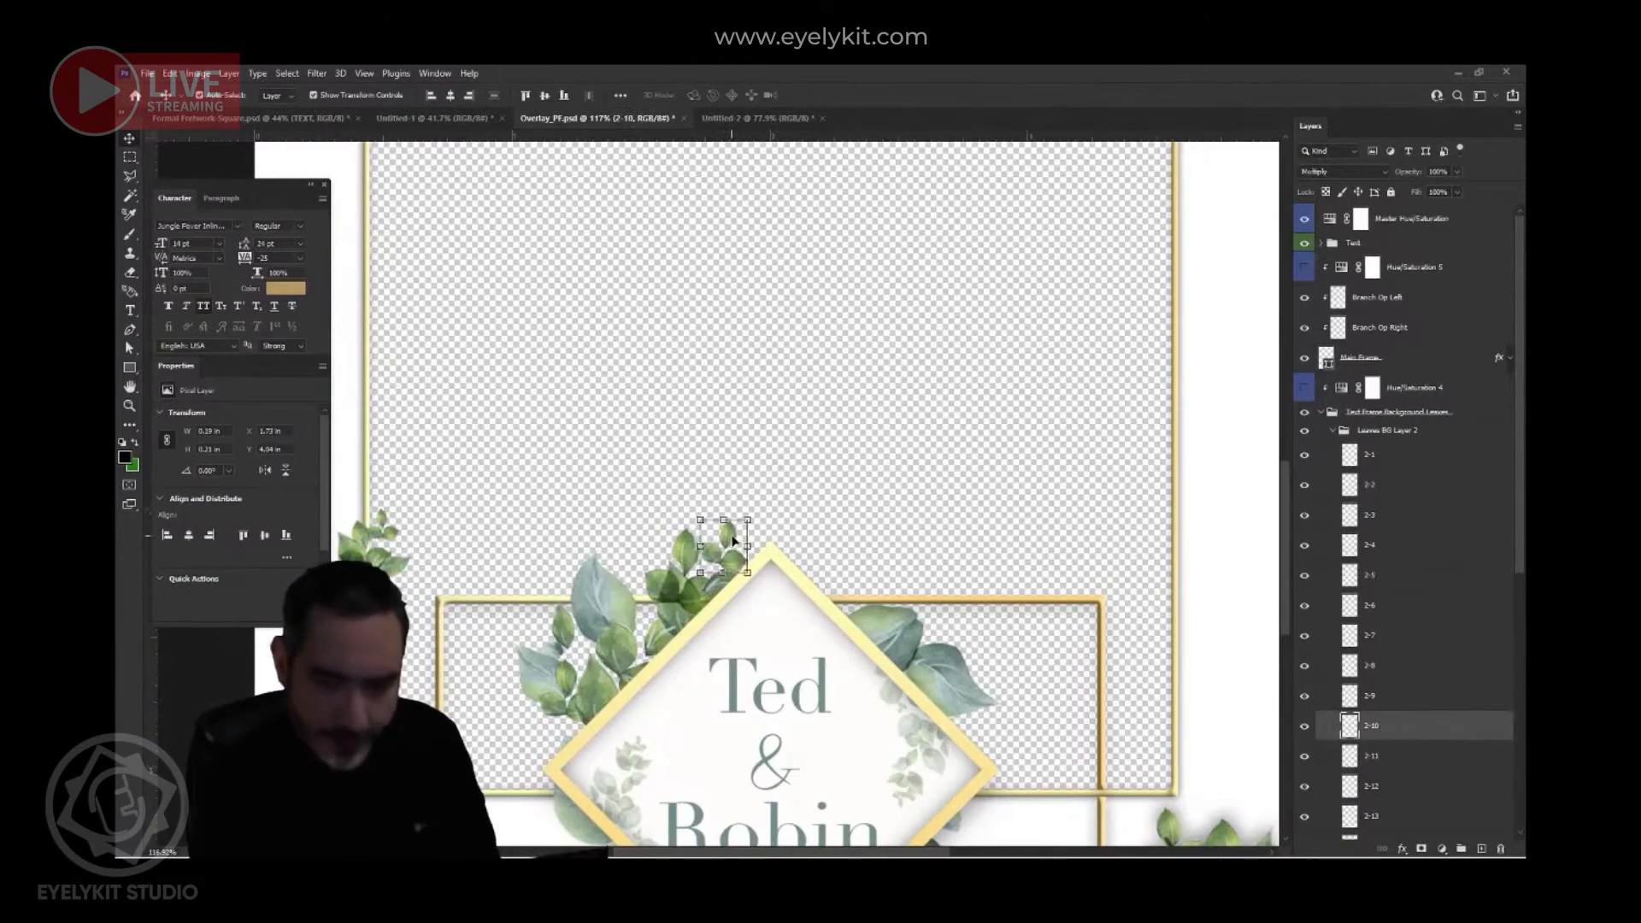
pyautogui.press('Delete')
pyautogui.moveTo(690, 556); pyautogui.dragTo(697, 550)
pyautogui.press('Delete')
# - Deselect the layer, collapse the Leaves BG Layer 2 and Text Frame Background Leaves groups, and review the whole template
pyautogui.scroll(-6, 694, 617)
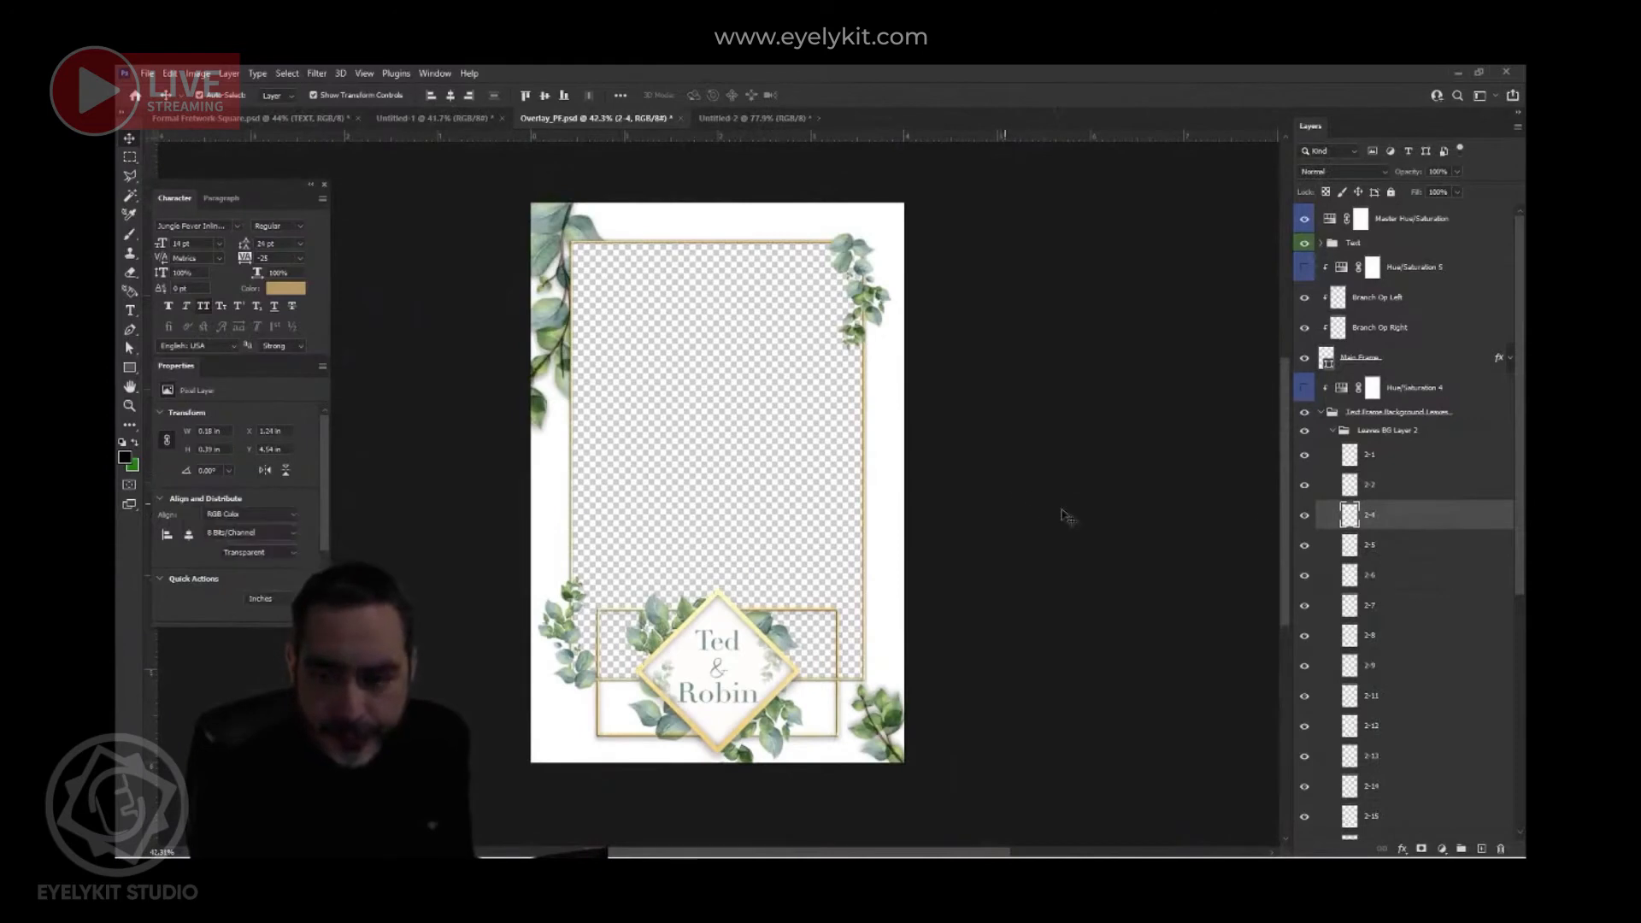
pyautogui.click(1021, 506)
pyautogui.click(1333, 433)
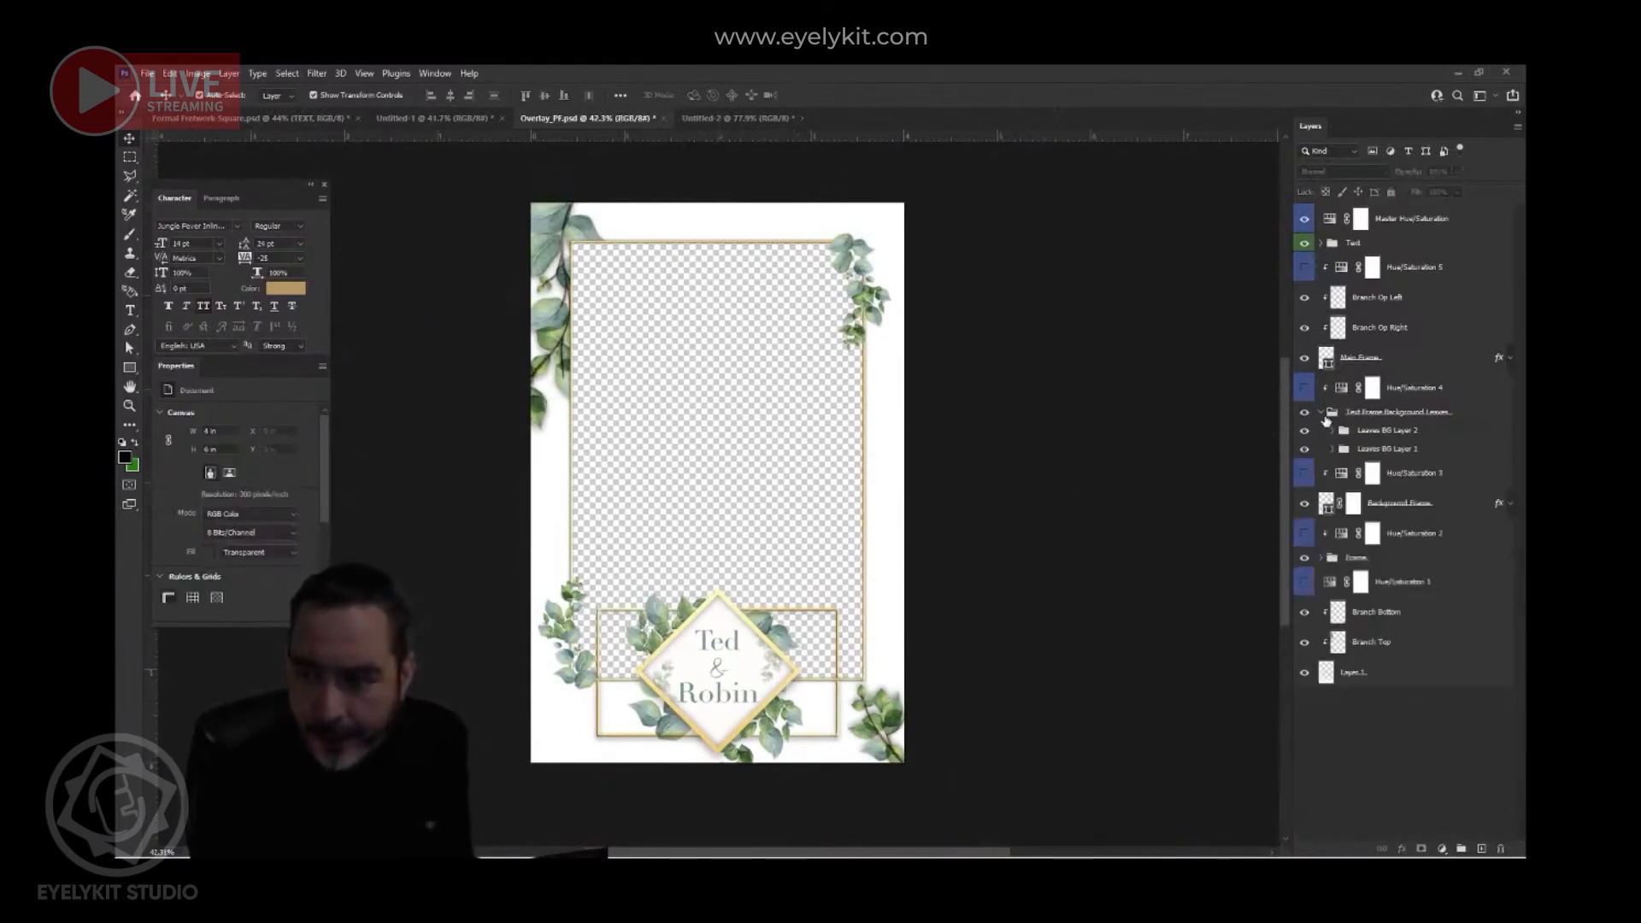
pyautogui.click(1321, 413)
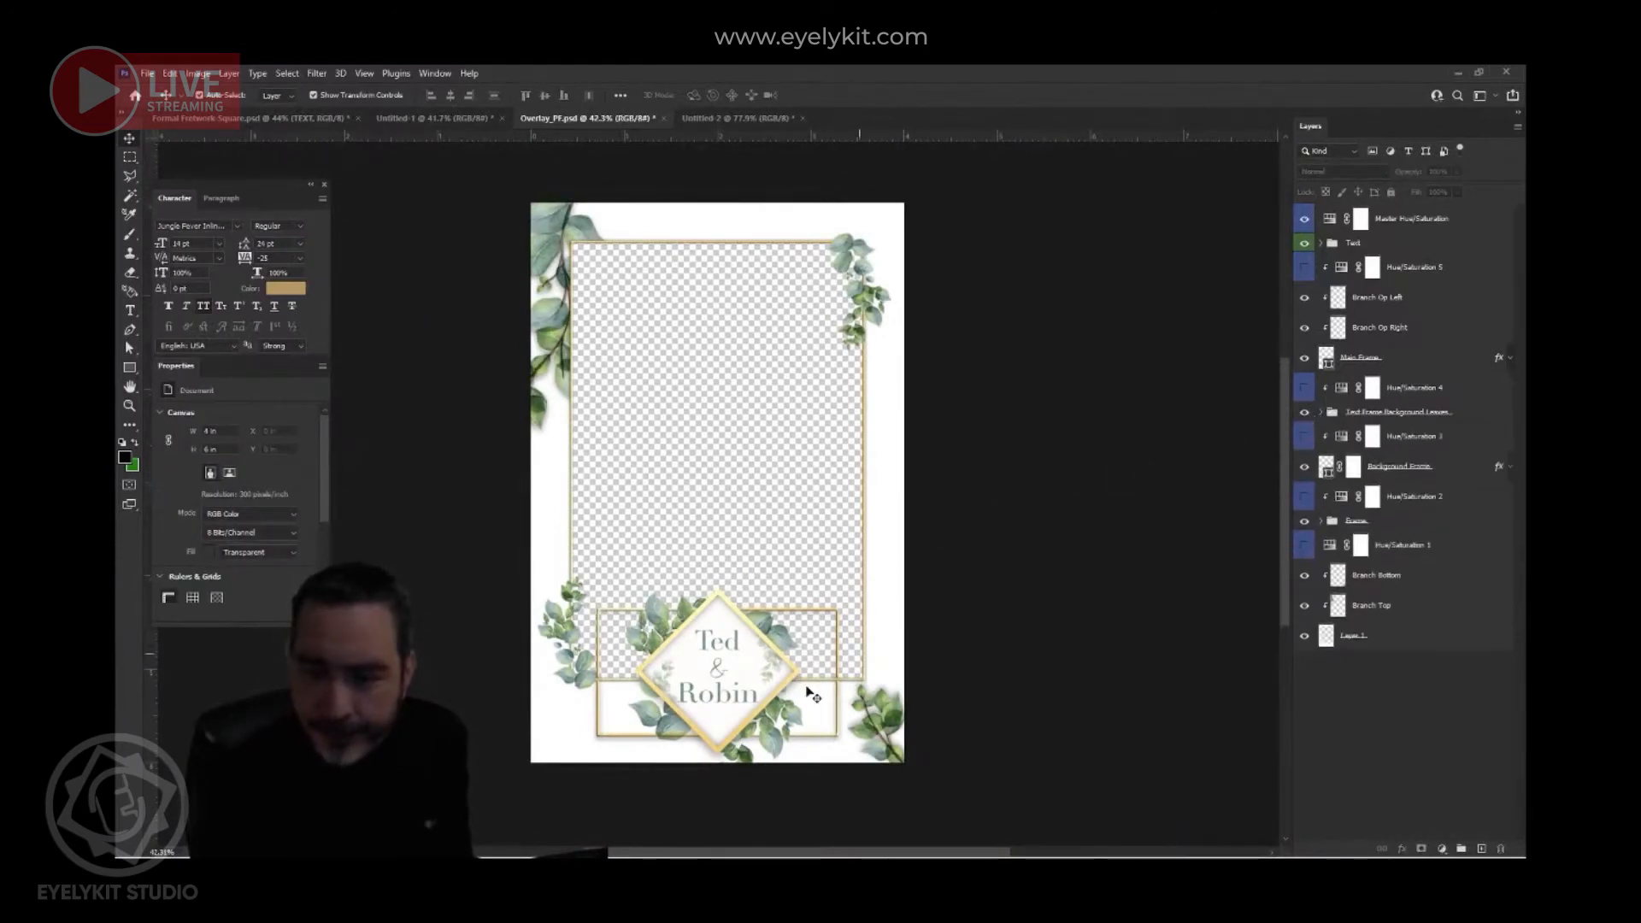
pyautogui.scroll(2, 694, 661)
pyautogui.scroll(-2, 718, 578)
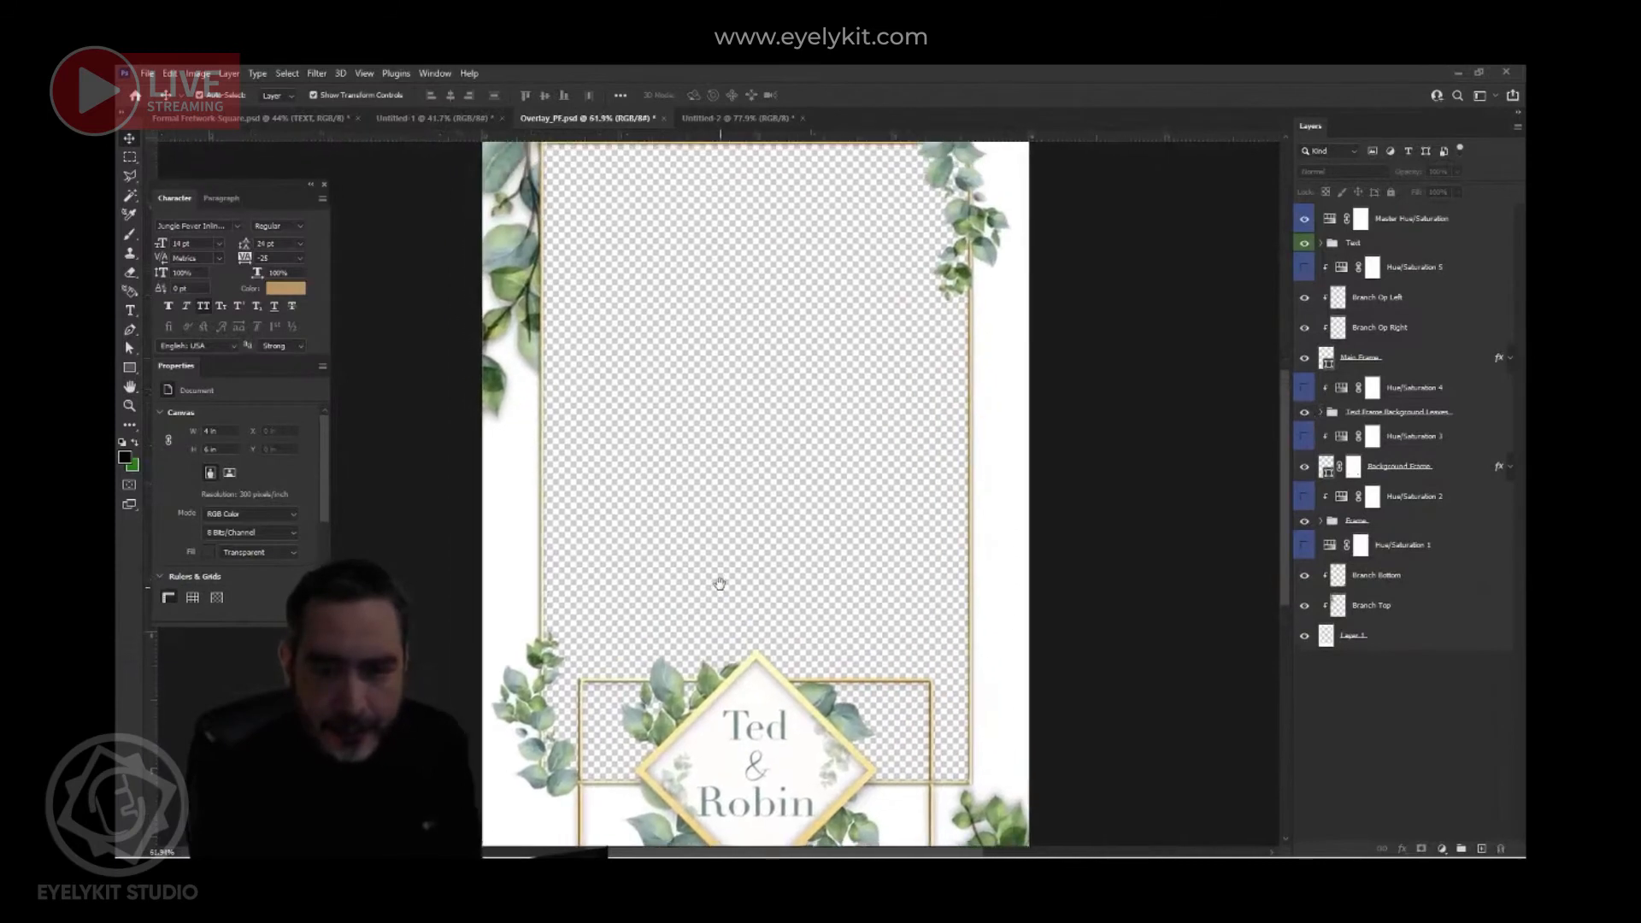
pyautogui.scroll(1, 724, 592)
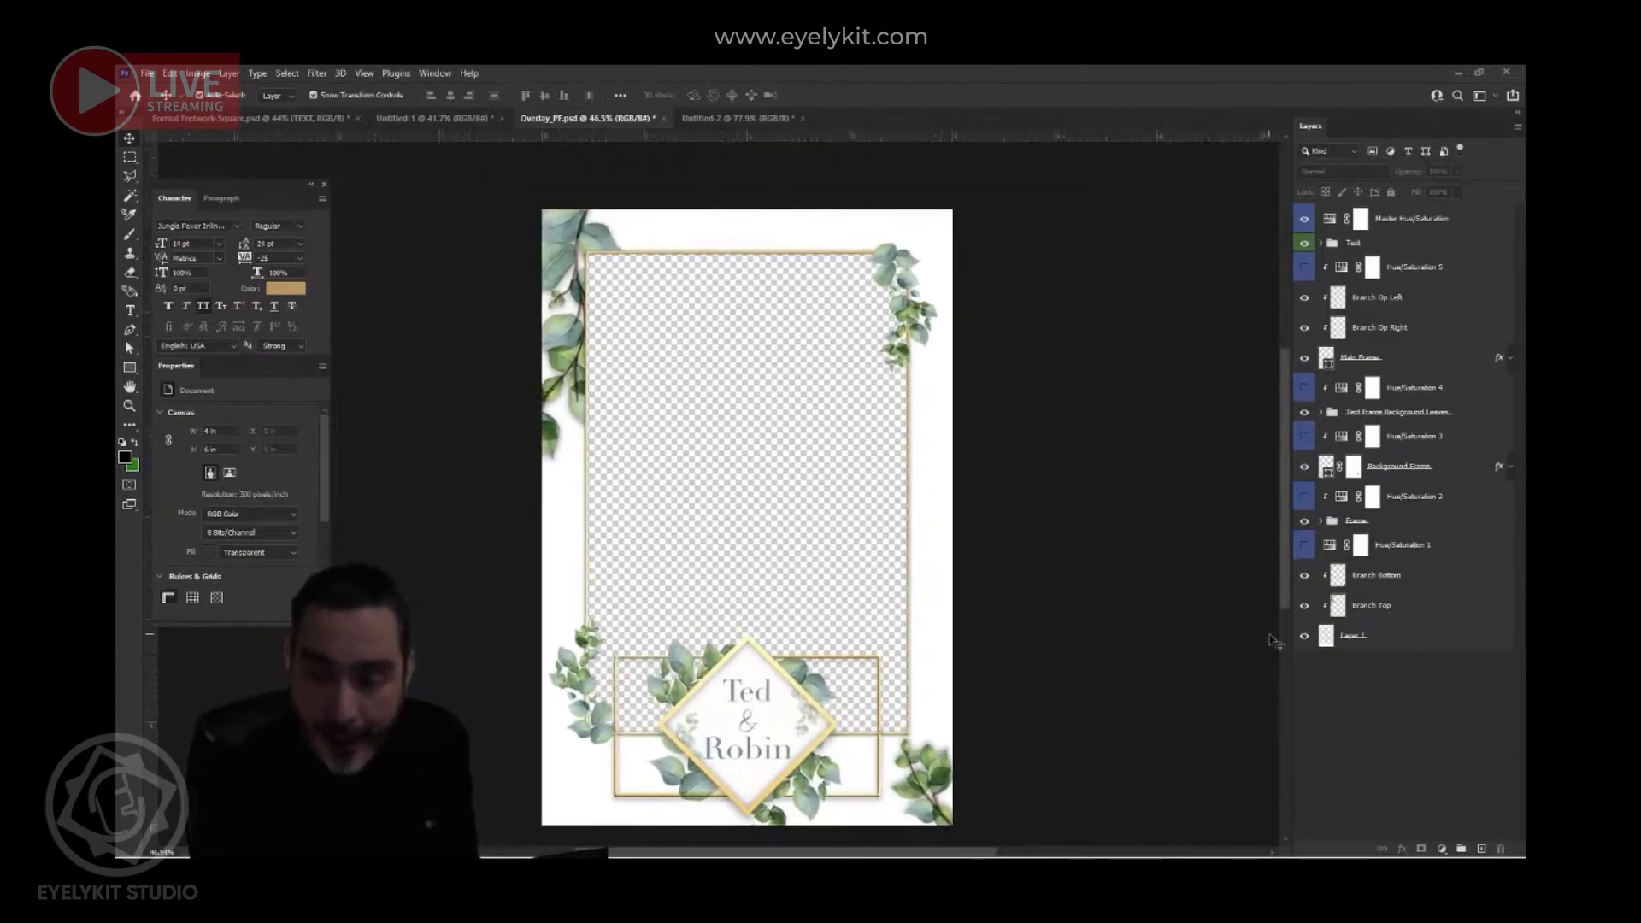
# - Toggle Layer 1 off and on to examine the branches clipped to it, then select it and shift it slightly
pyautogui.click(1305, 637)
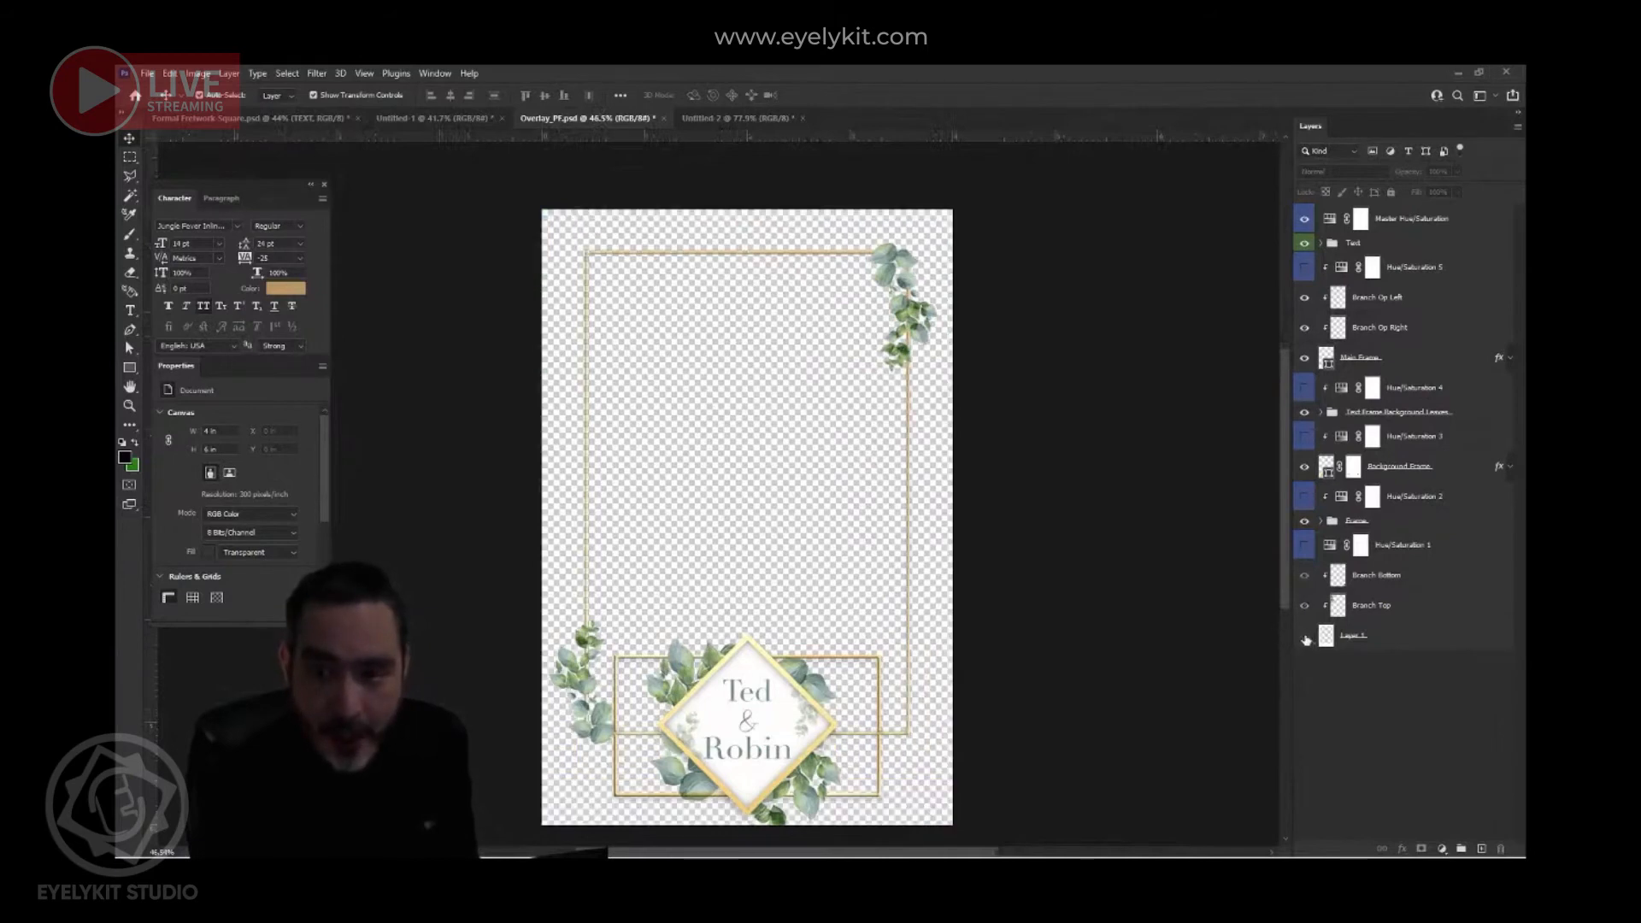
pyautogui.click(1304, 636)
pyautogui.click(1403, 638)
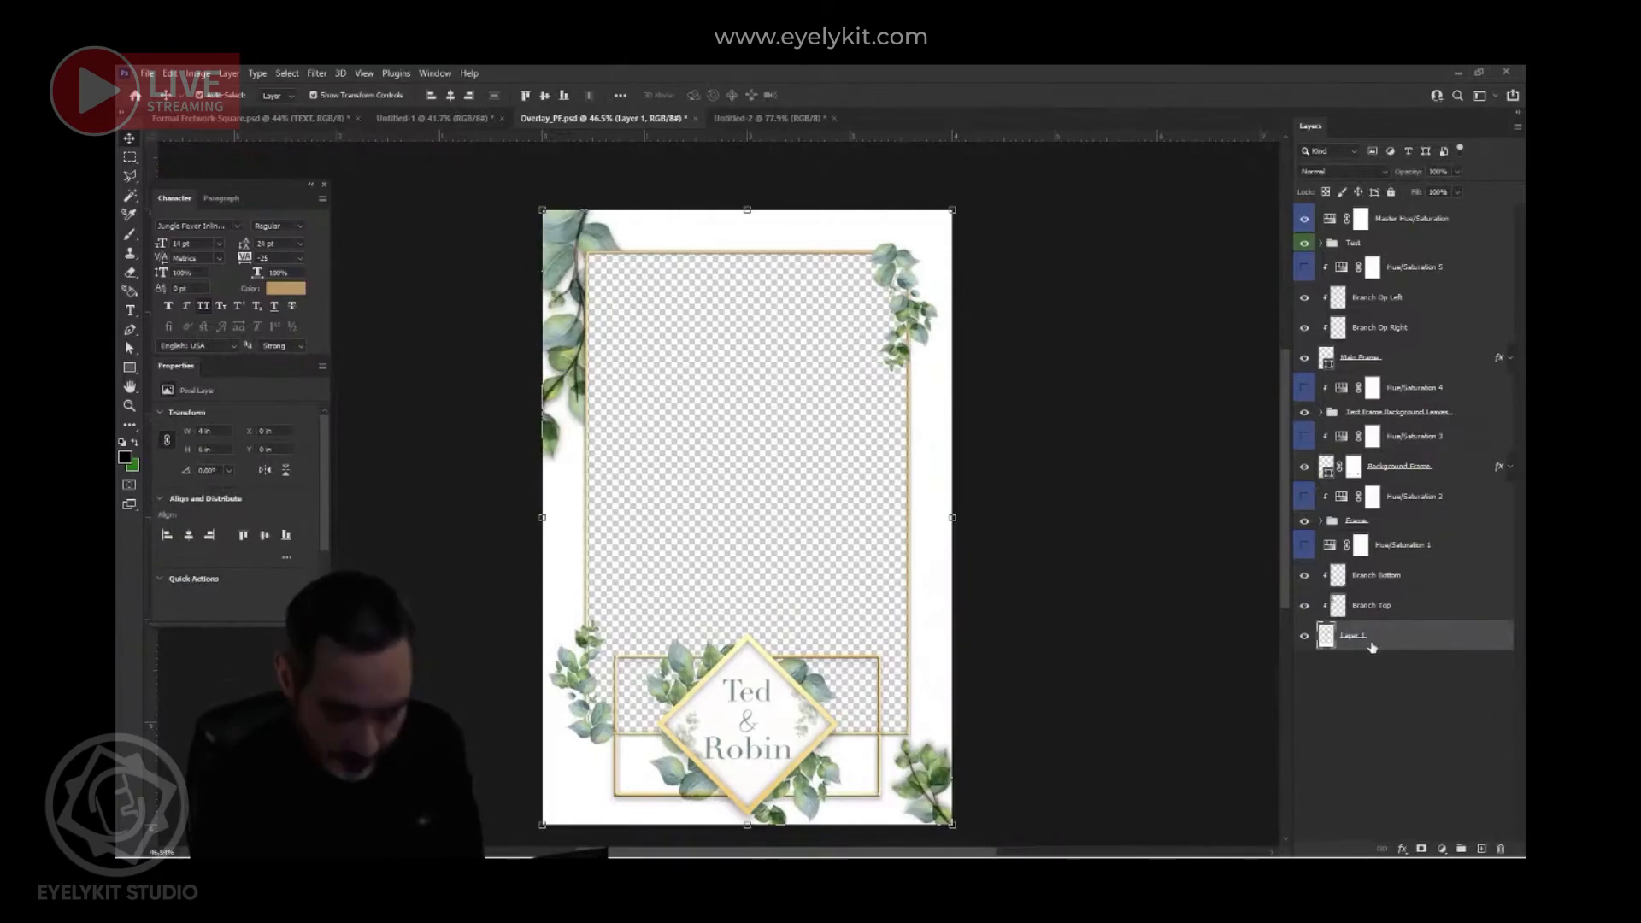
pyautogui.hotkey('ctrl', '+')
pyautogui.hotkey('ctrl', '-')
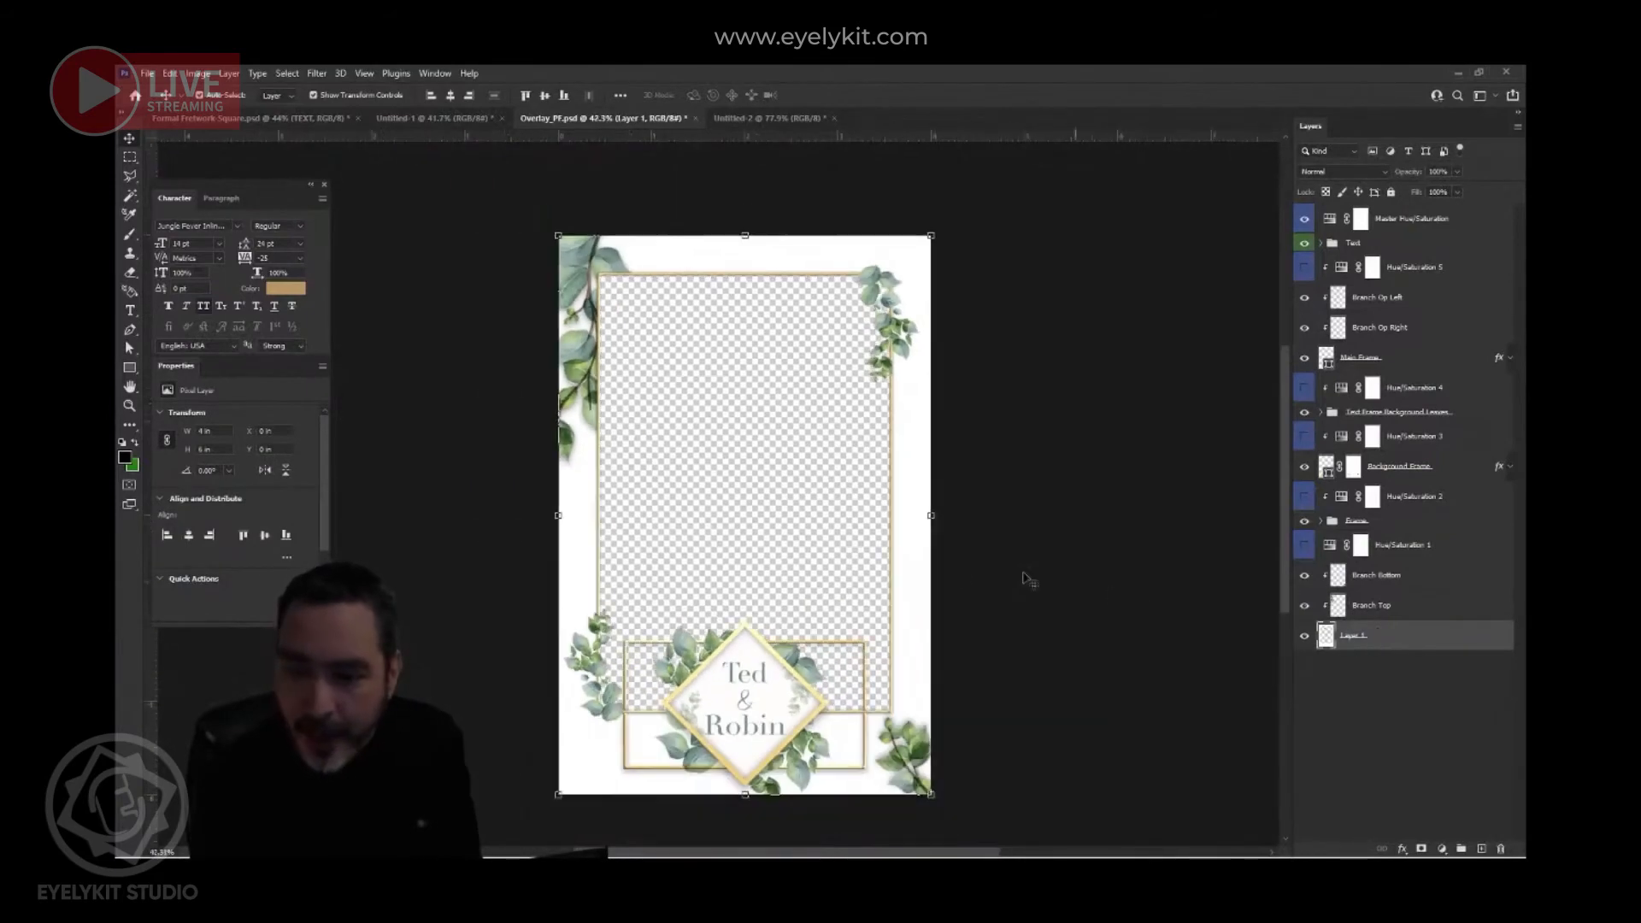
pyautogui.moveTo(921, 566)
pyautogui.mouseDown()
pyautogui.moveTo(846, 557)
pyautogui.moveTo(914, 500)
pyautogui.moveTo(948, 509)
pyautogui.moveTo(918, 573)
pyautogui.moveTo(889, 577)
pyautogui.moveTo(934, 544)
pyautogui.moveTo(915, 579)
pyautogui.moveTo(911, 566)
pyautogui.mouseUp()
pyautogui.scroll(-2, 905, 558)
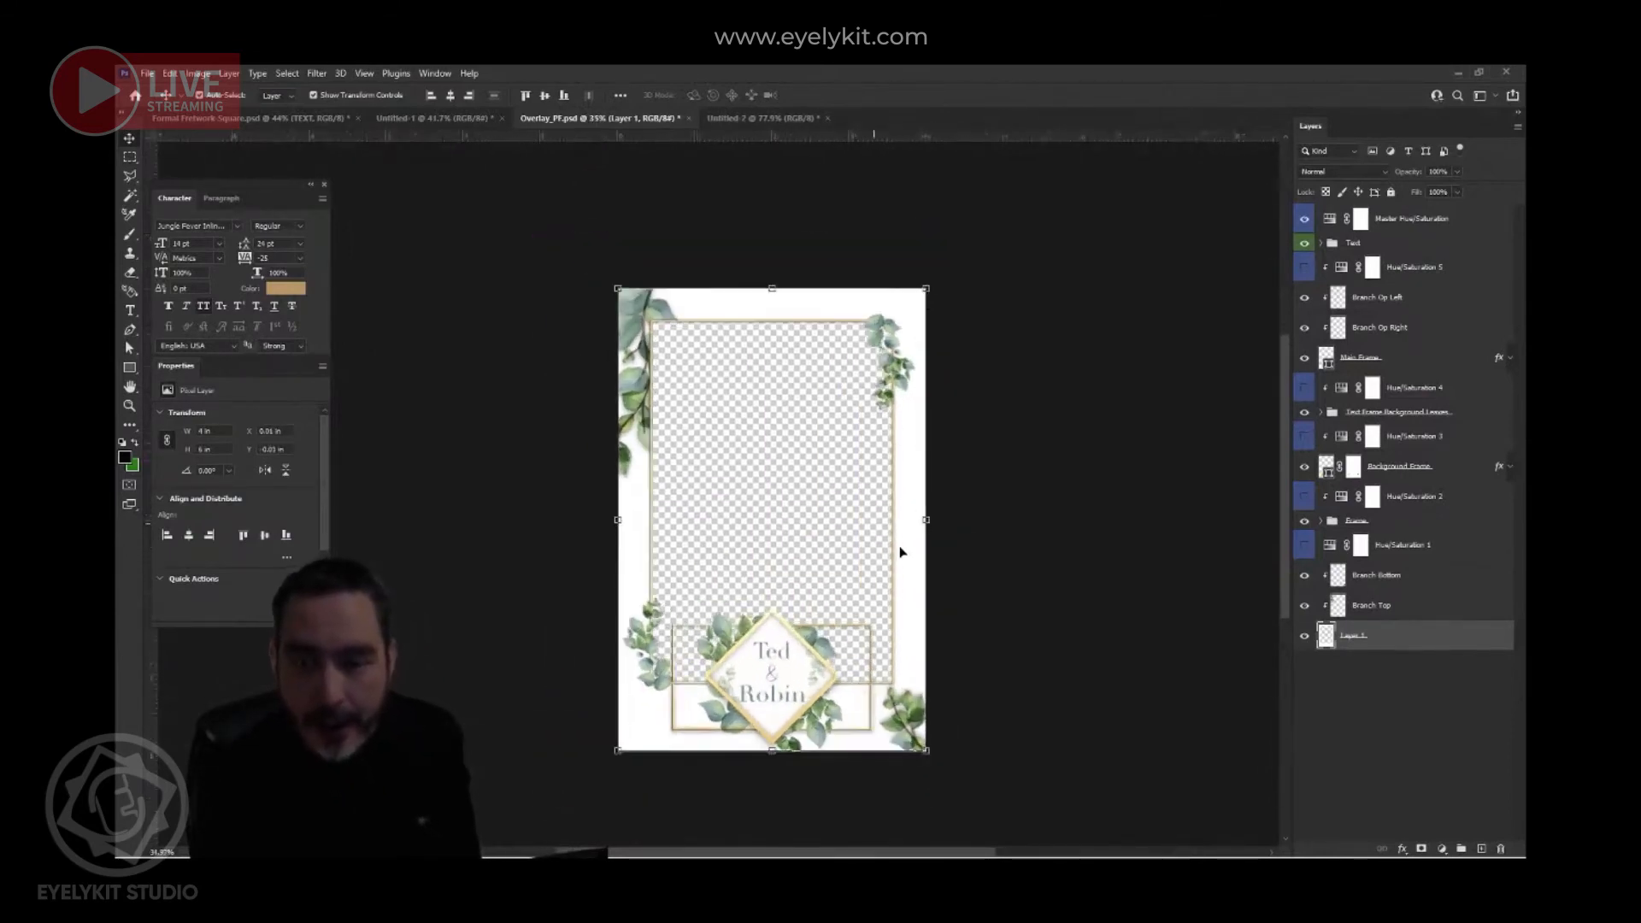
# - Shift Layer 1 slightly upward on the template and hide it
pyautogui.moveTo(916, 549)
pyautogui.mouseDown()
pyautogui.moveTo(941, 527)
pyautogui.moveTo(923, 536)
pyautogui.mouseUp()
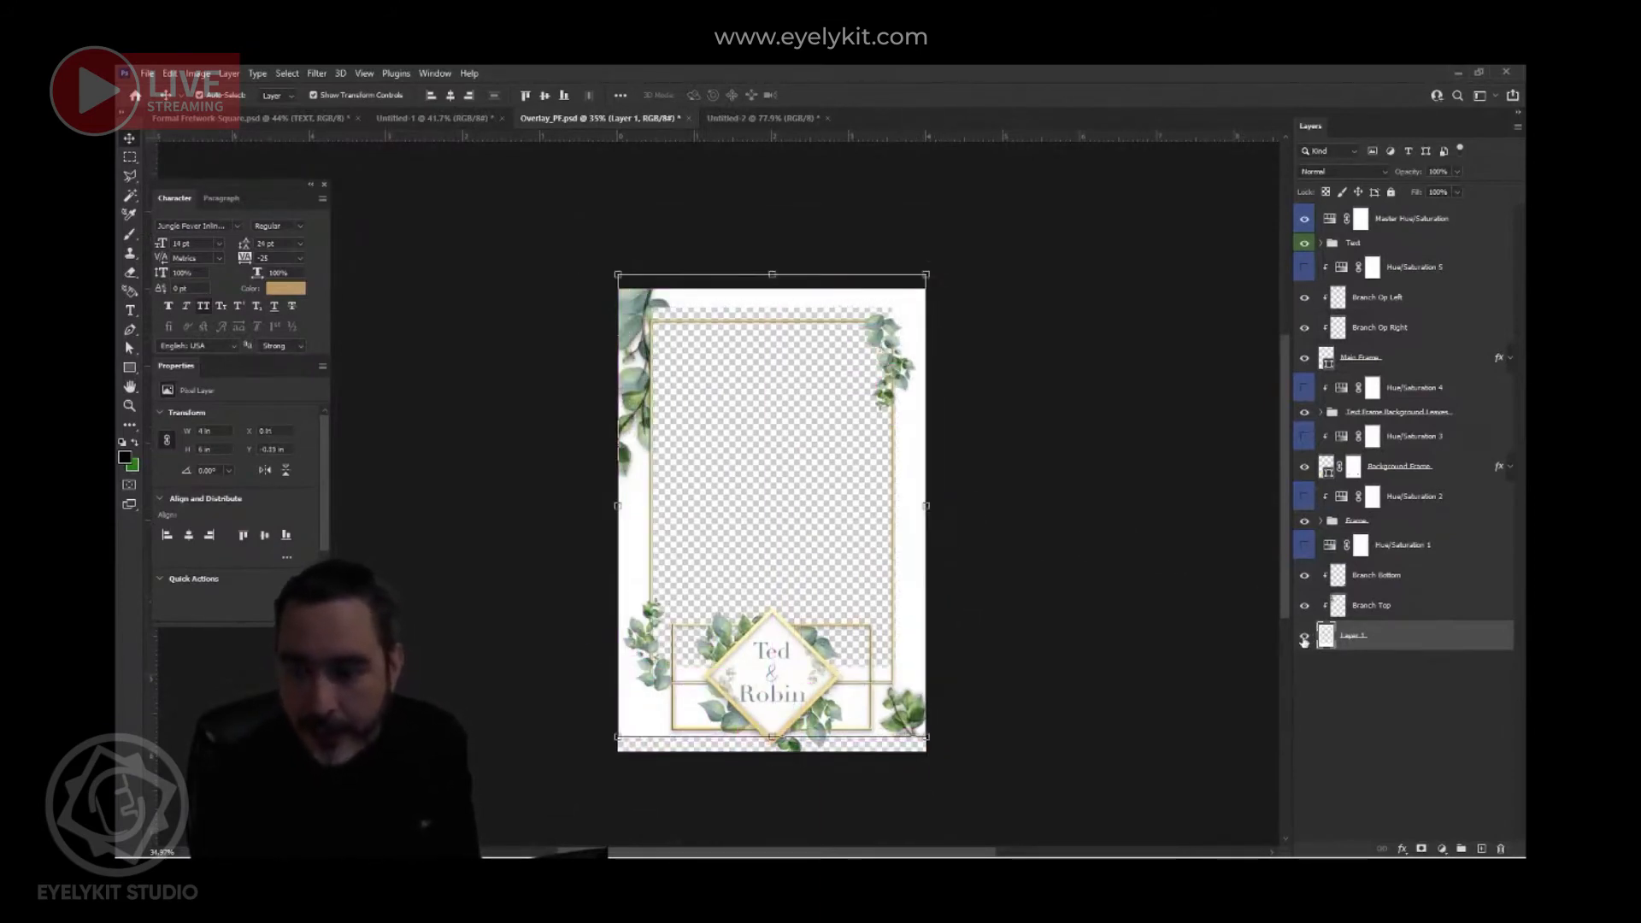
pyautogui.click(1304, 638)
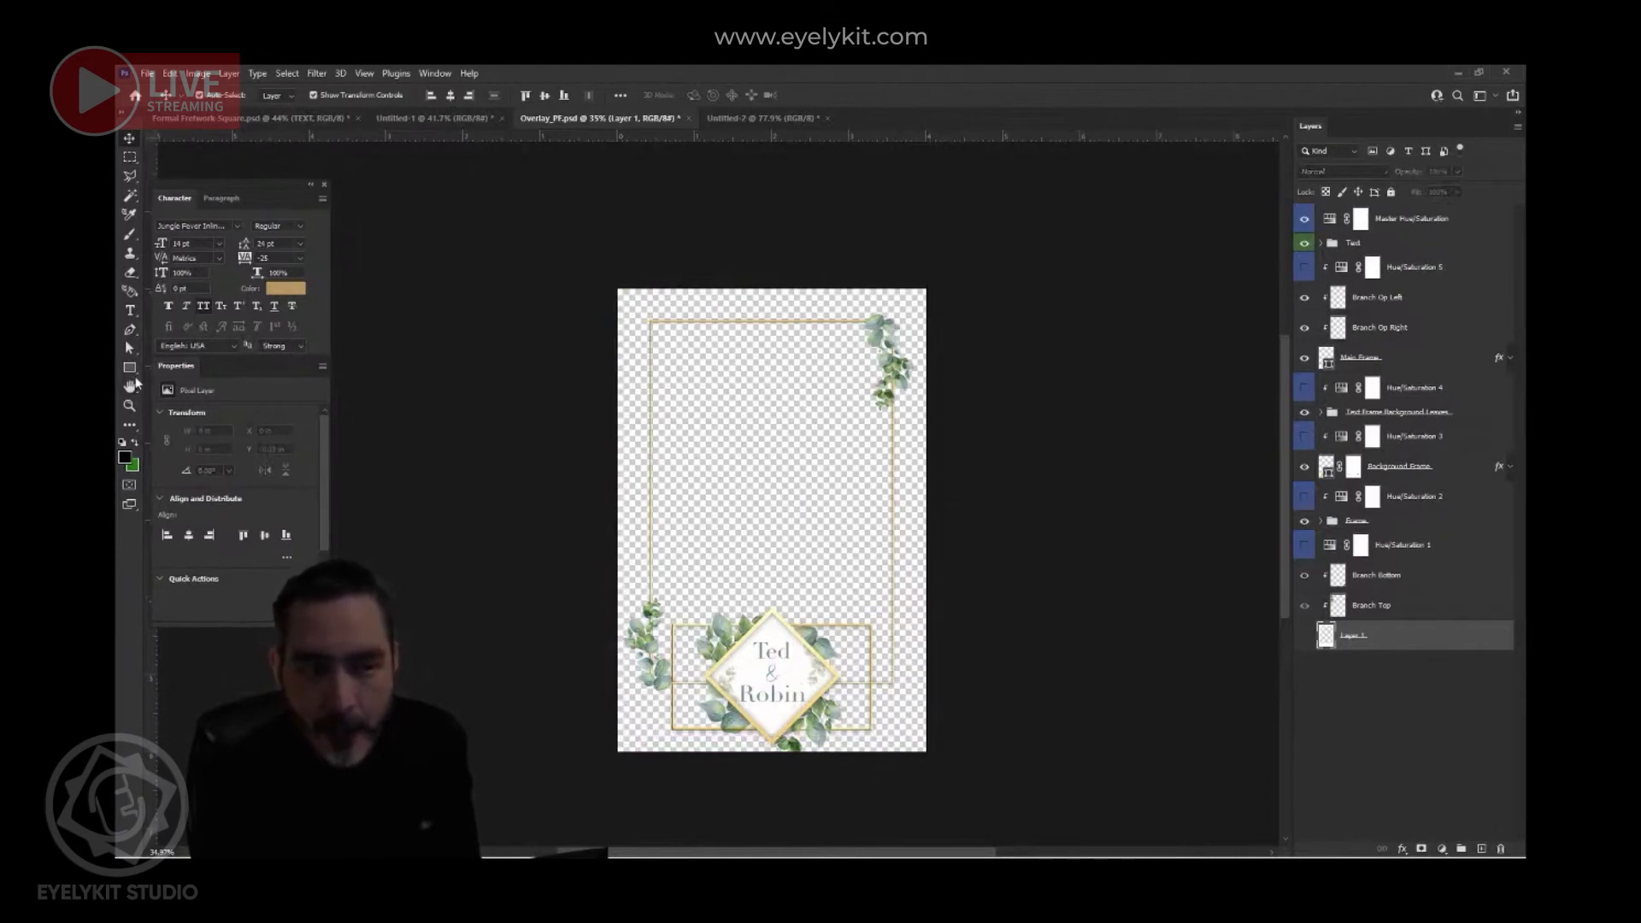
# - Draw a black rectangle about 4.36 × 6.24 in over the whole canvas, place it beneath Layer 1 and hide Layer 1
pyautogui.click(131, 367)
pyautogui.moveTo(600, 277); pyautogui.dragTo(925, 764)
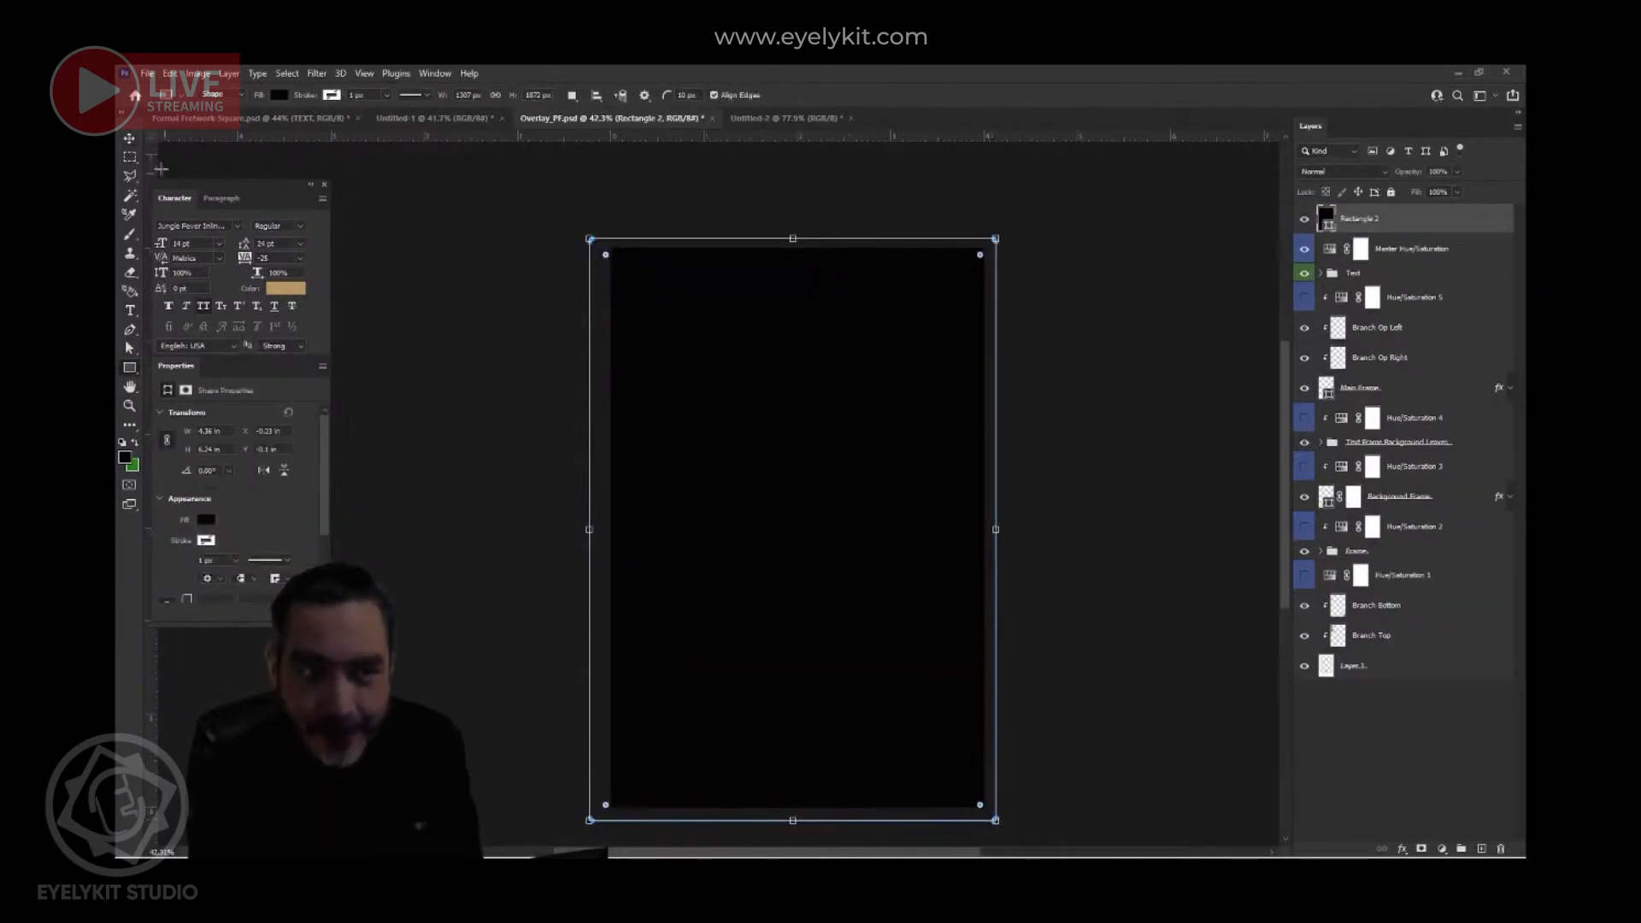
pyautogui.click(129, 140)
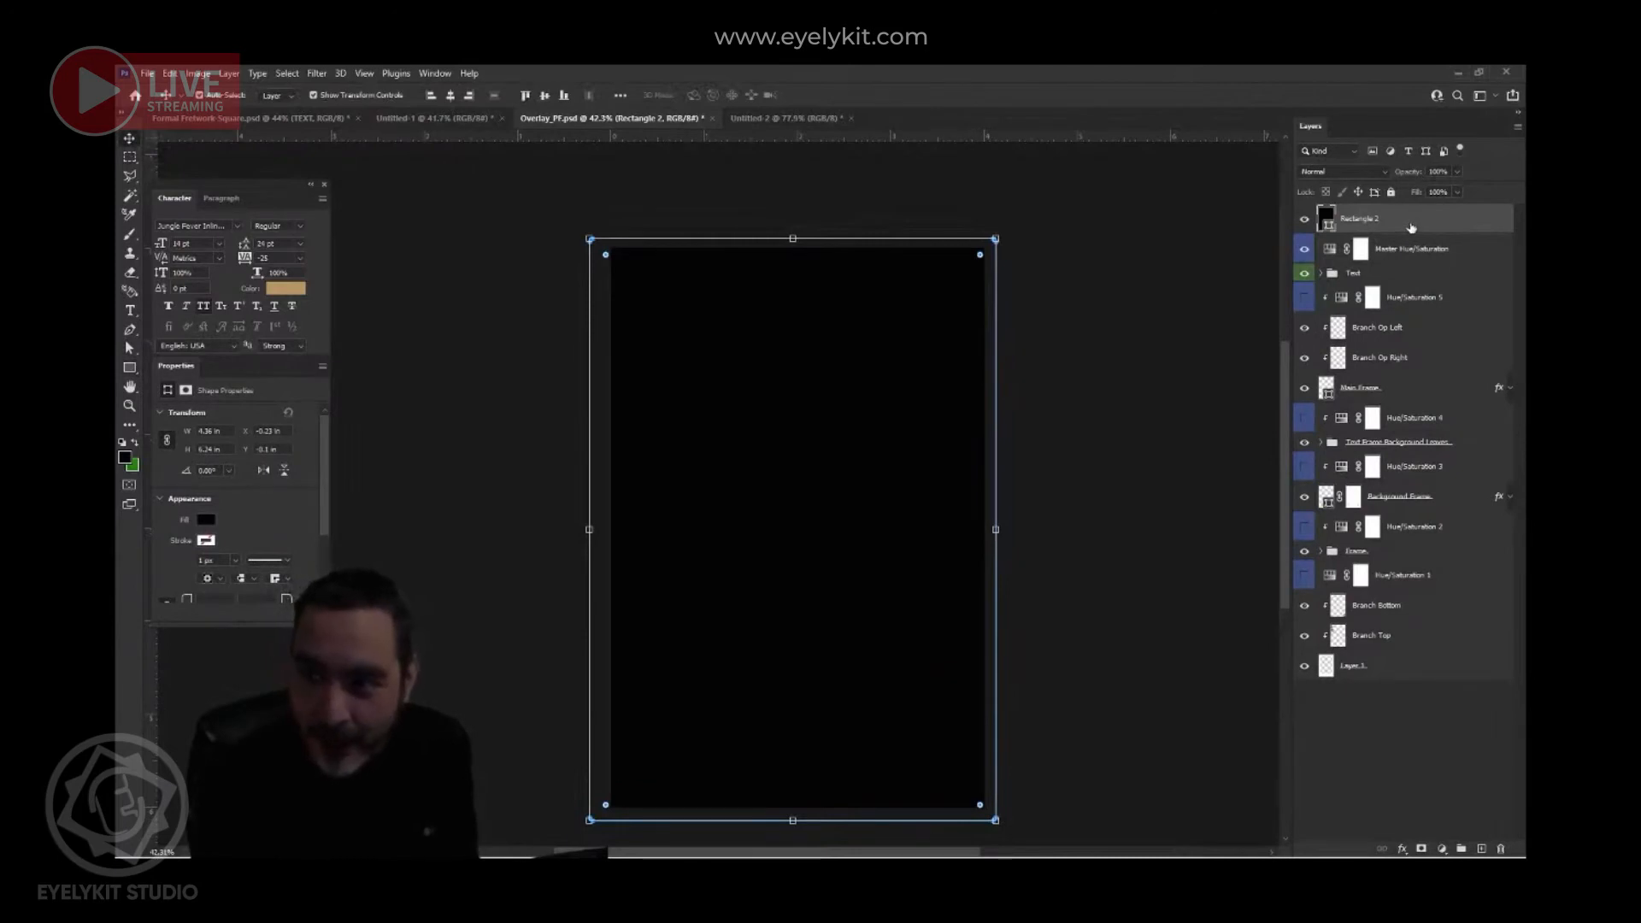
pyautogui.moveTo(1421, 224); pyautogui.dragTo(1406, 703)
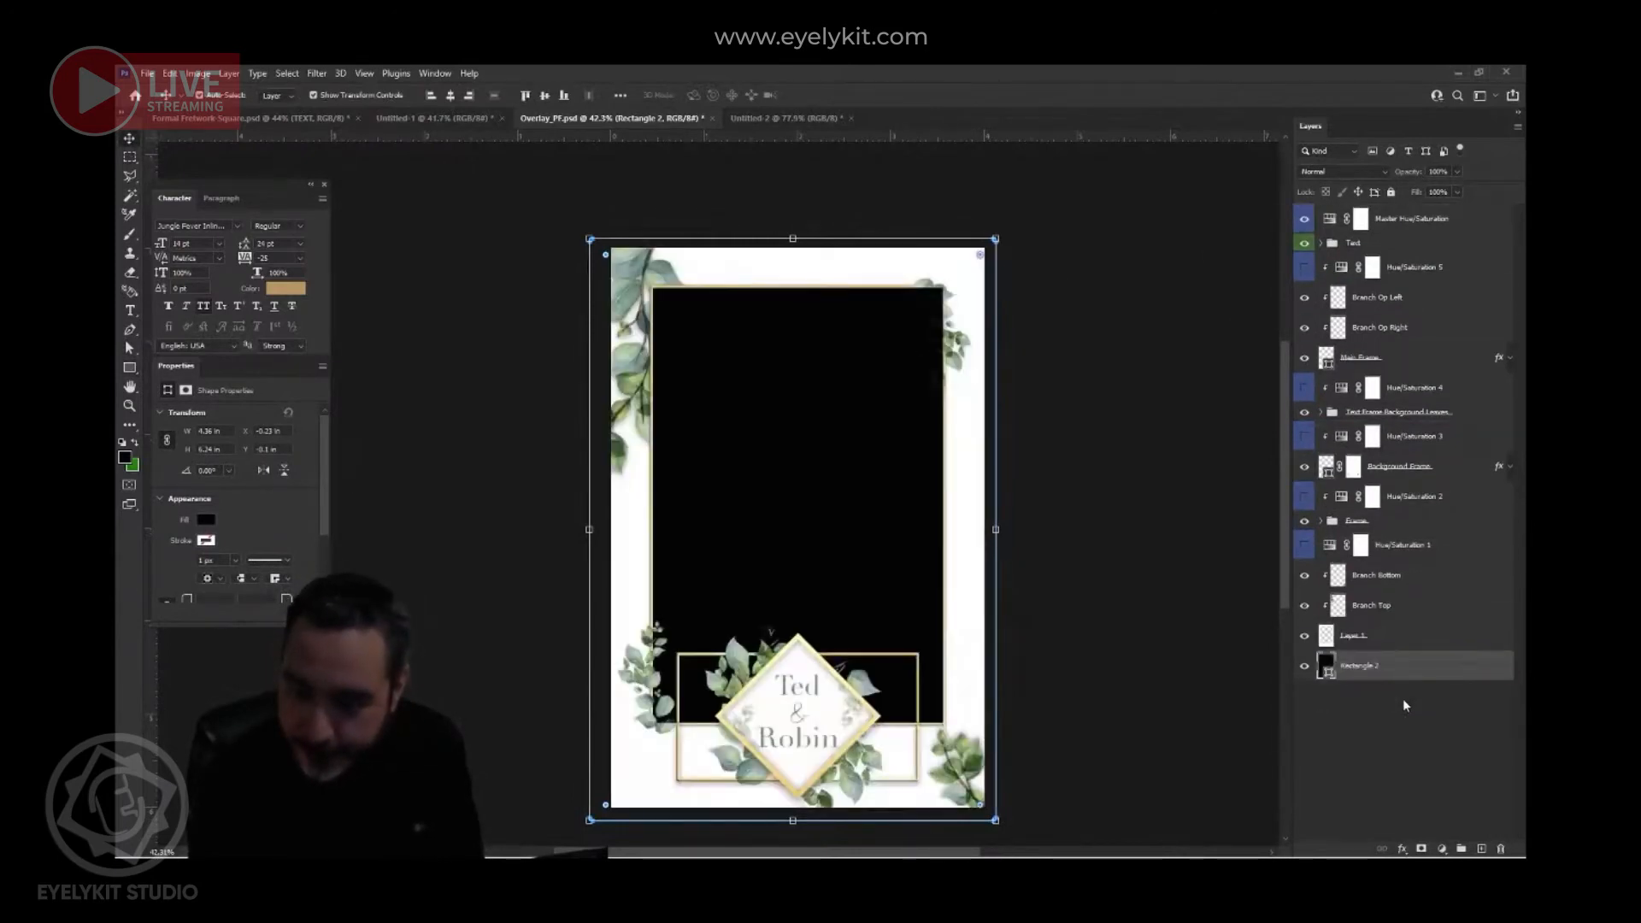
pyautogui.click(1305, 636)
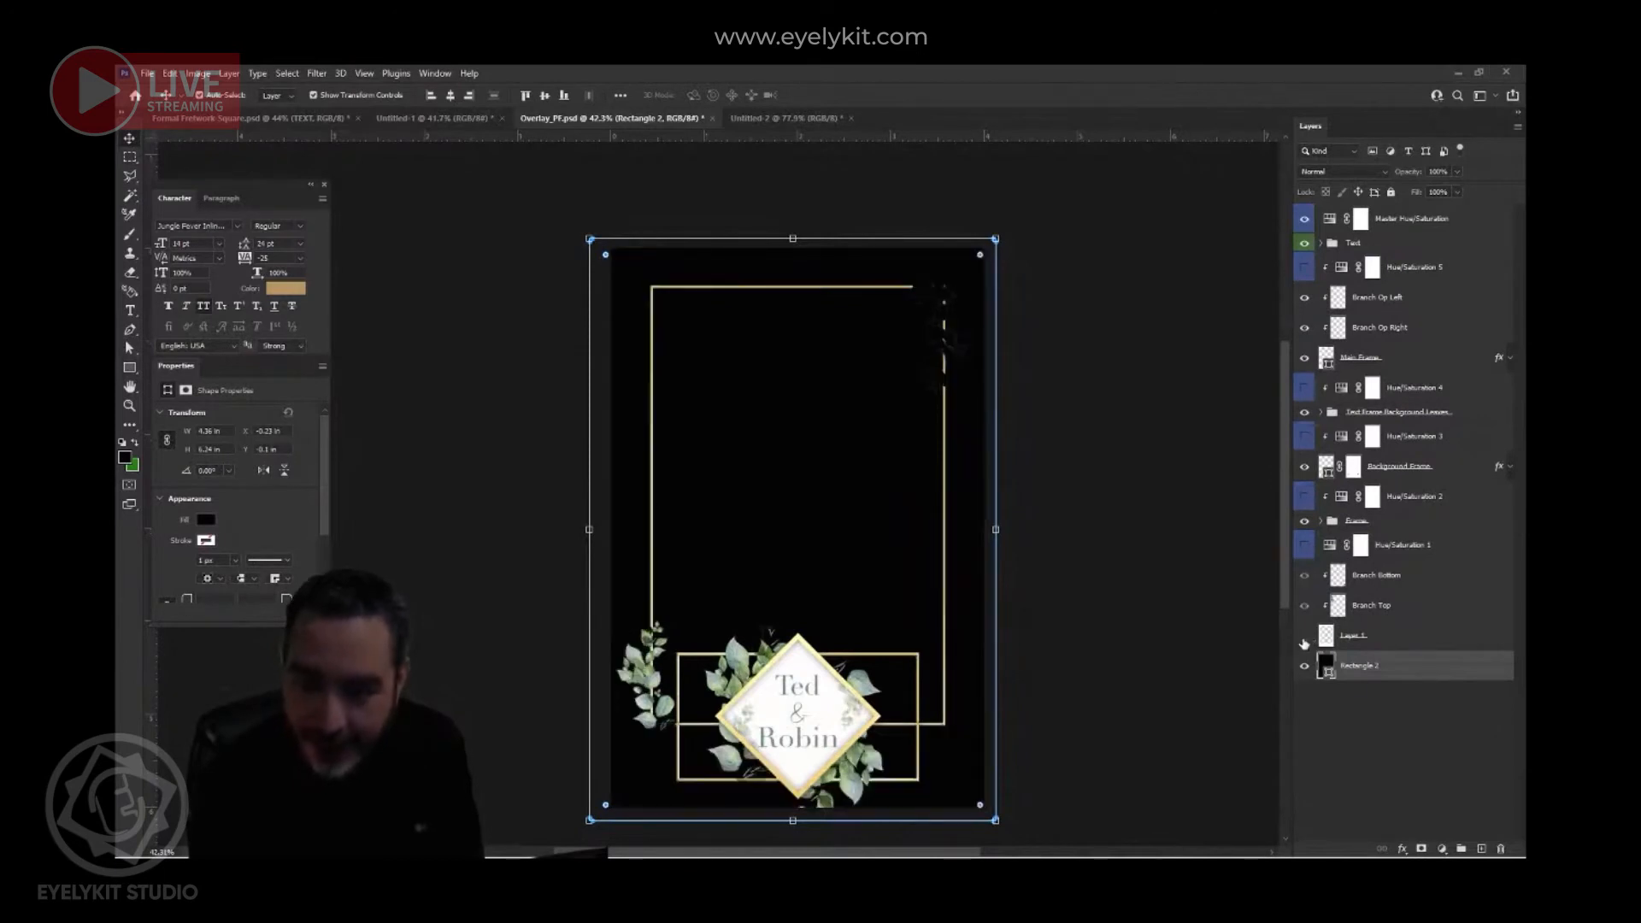
# - Change the fill of the canvas-covering background rectangle to white and deselect it
pyautogui.click(206, 520)
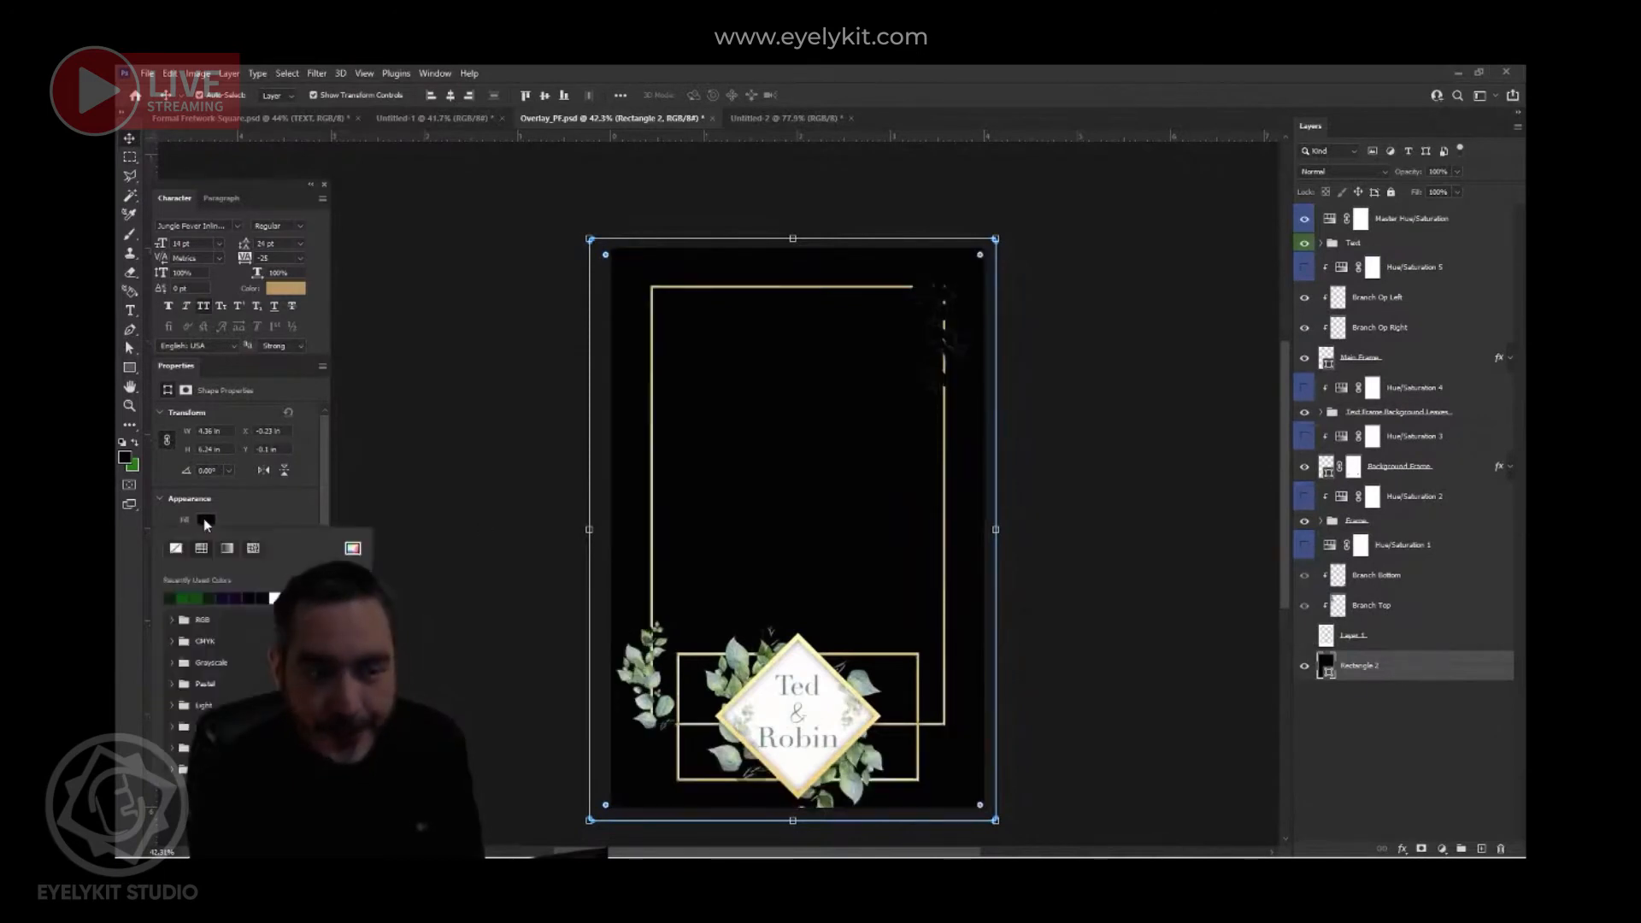
pyautogui.click(274, 598)
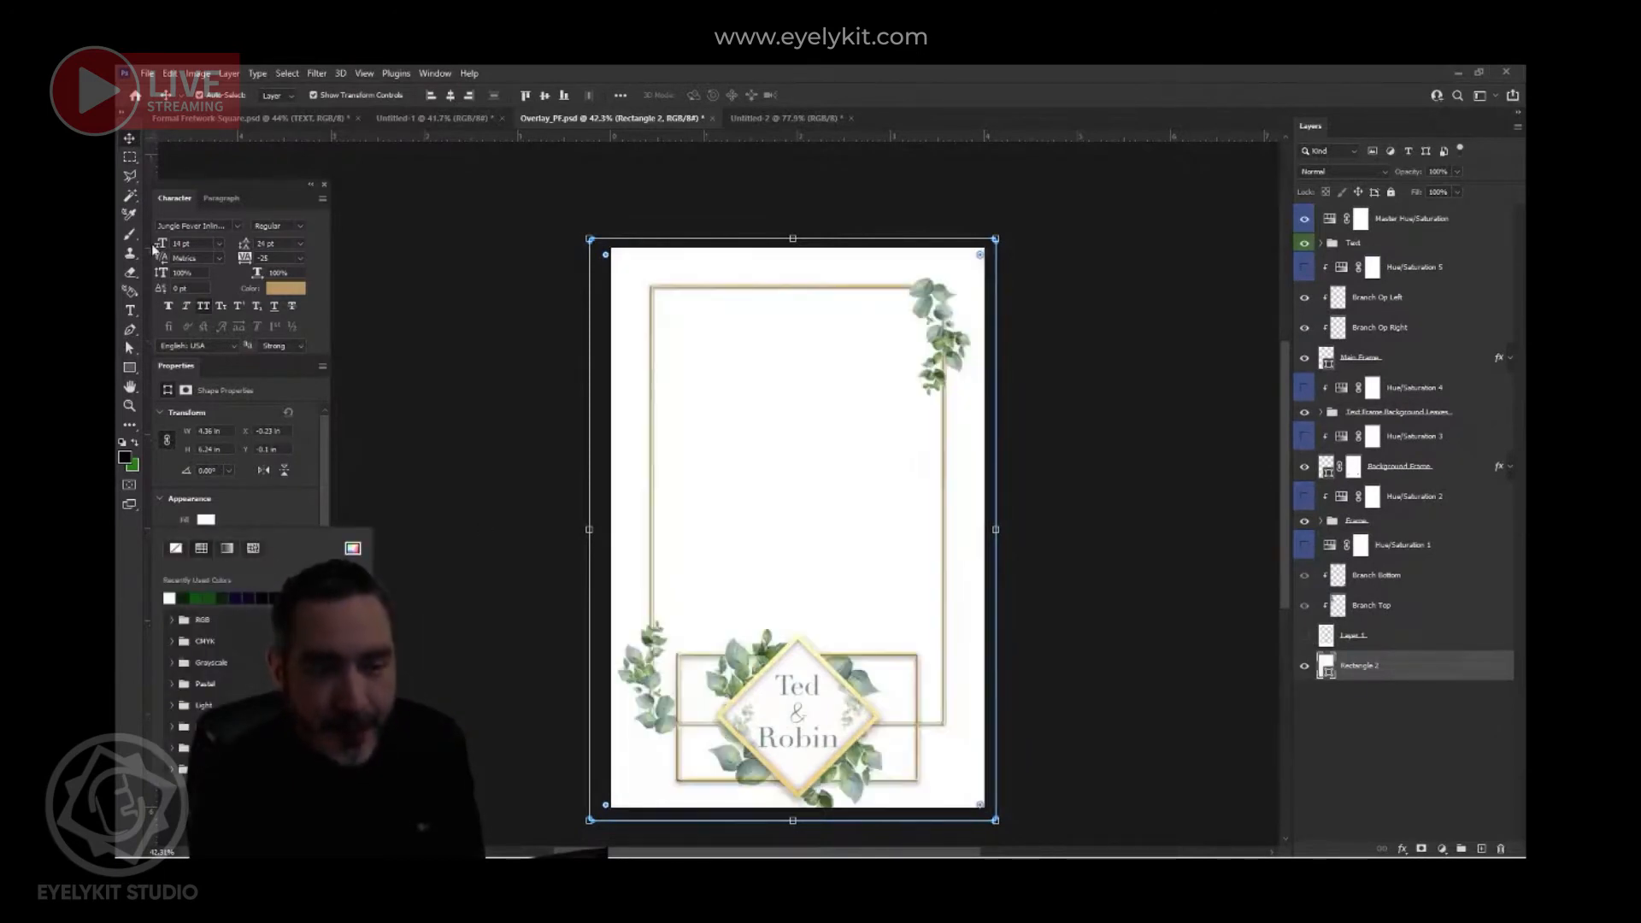
pyautogui.click(134, 140)
pyautogui.click(416, 366)
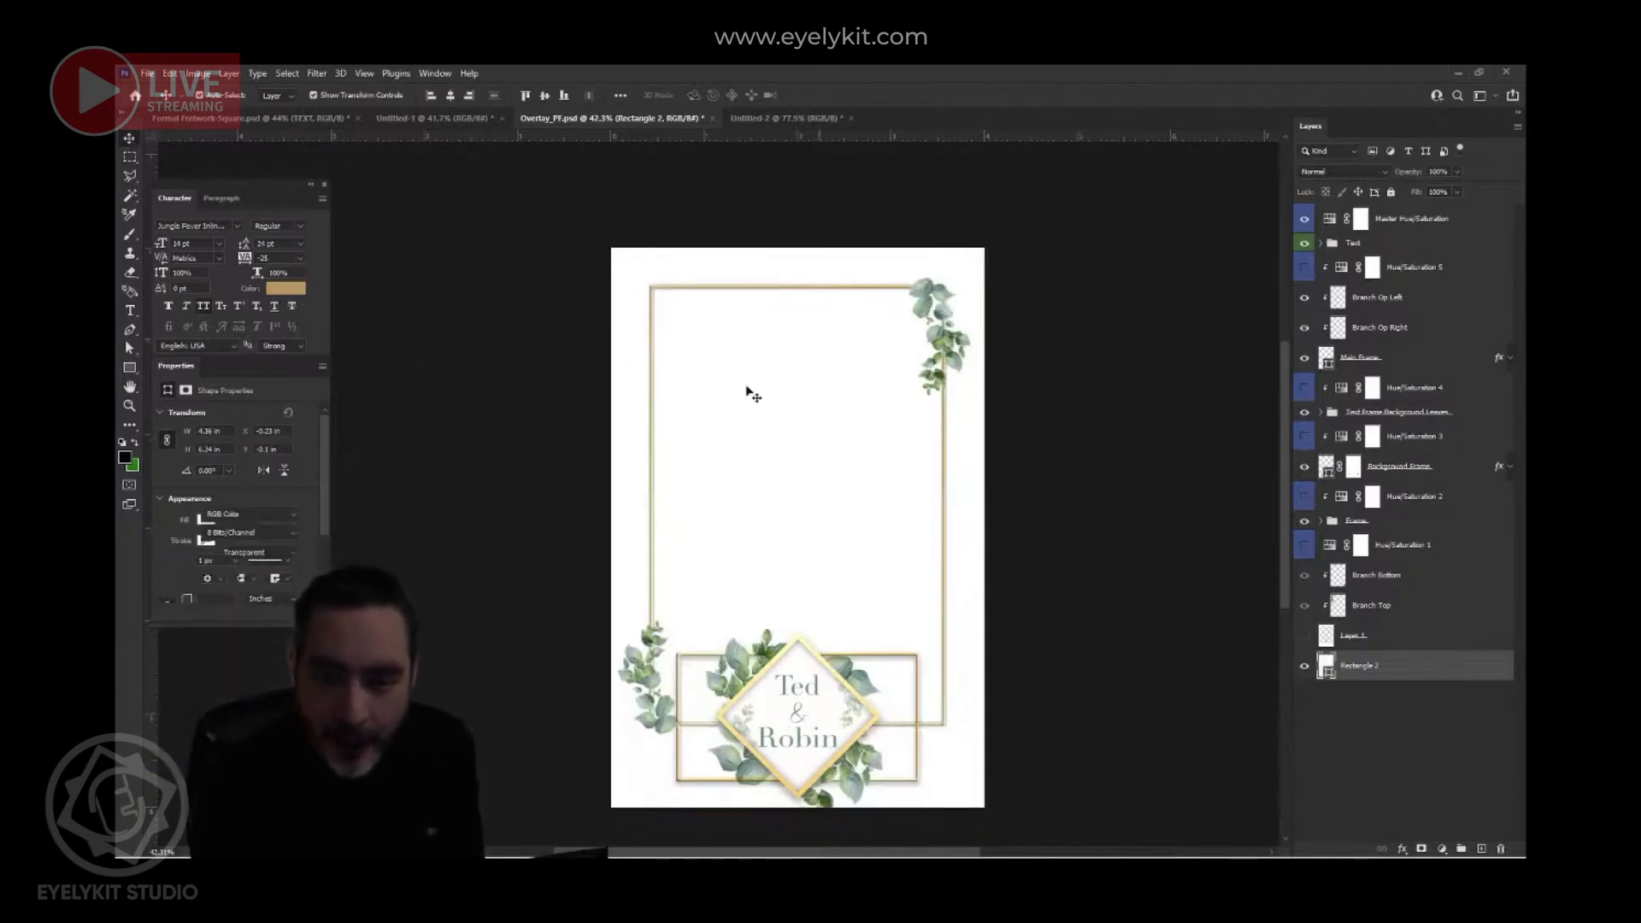
# - Draw a second black rectangle over the full canvas, about 3.97 × 6 in
pyautogui.scroll(-2, 809, 629)
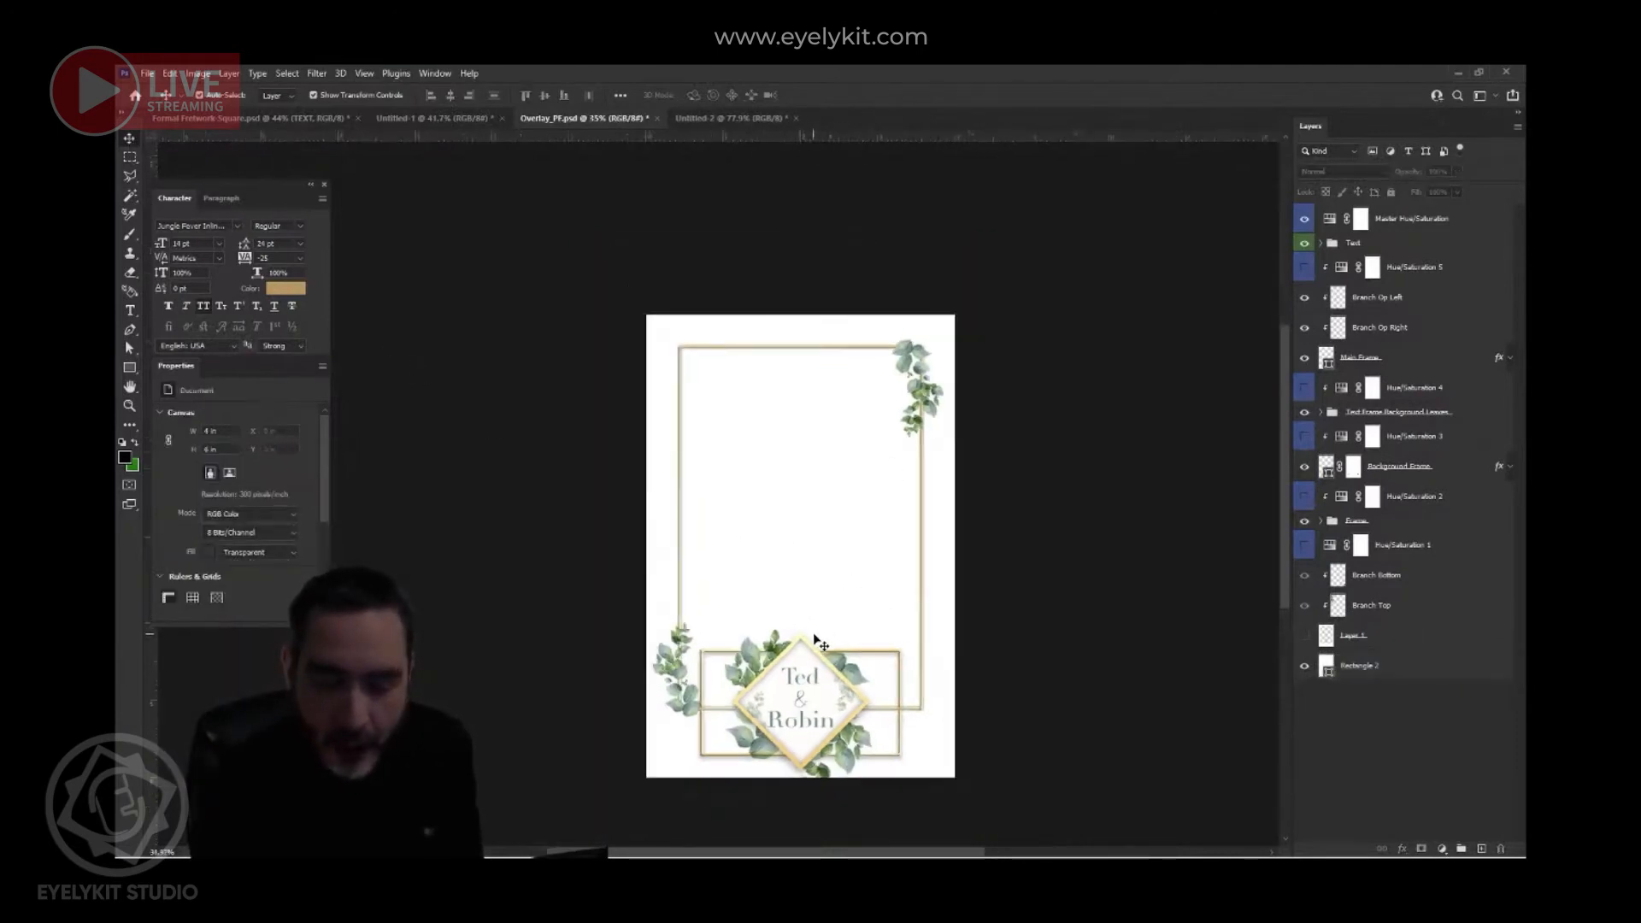
pyautogui.scroll(3, 808, 629)
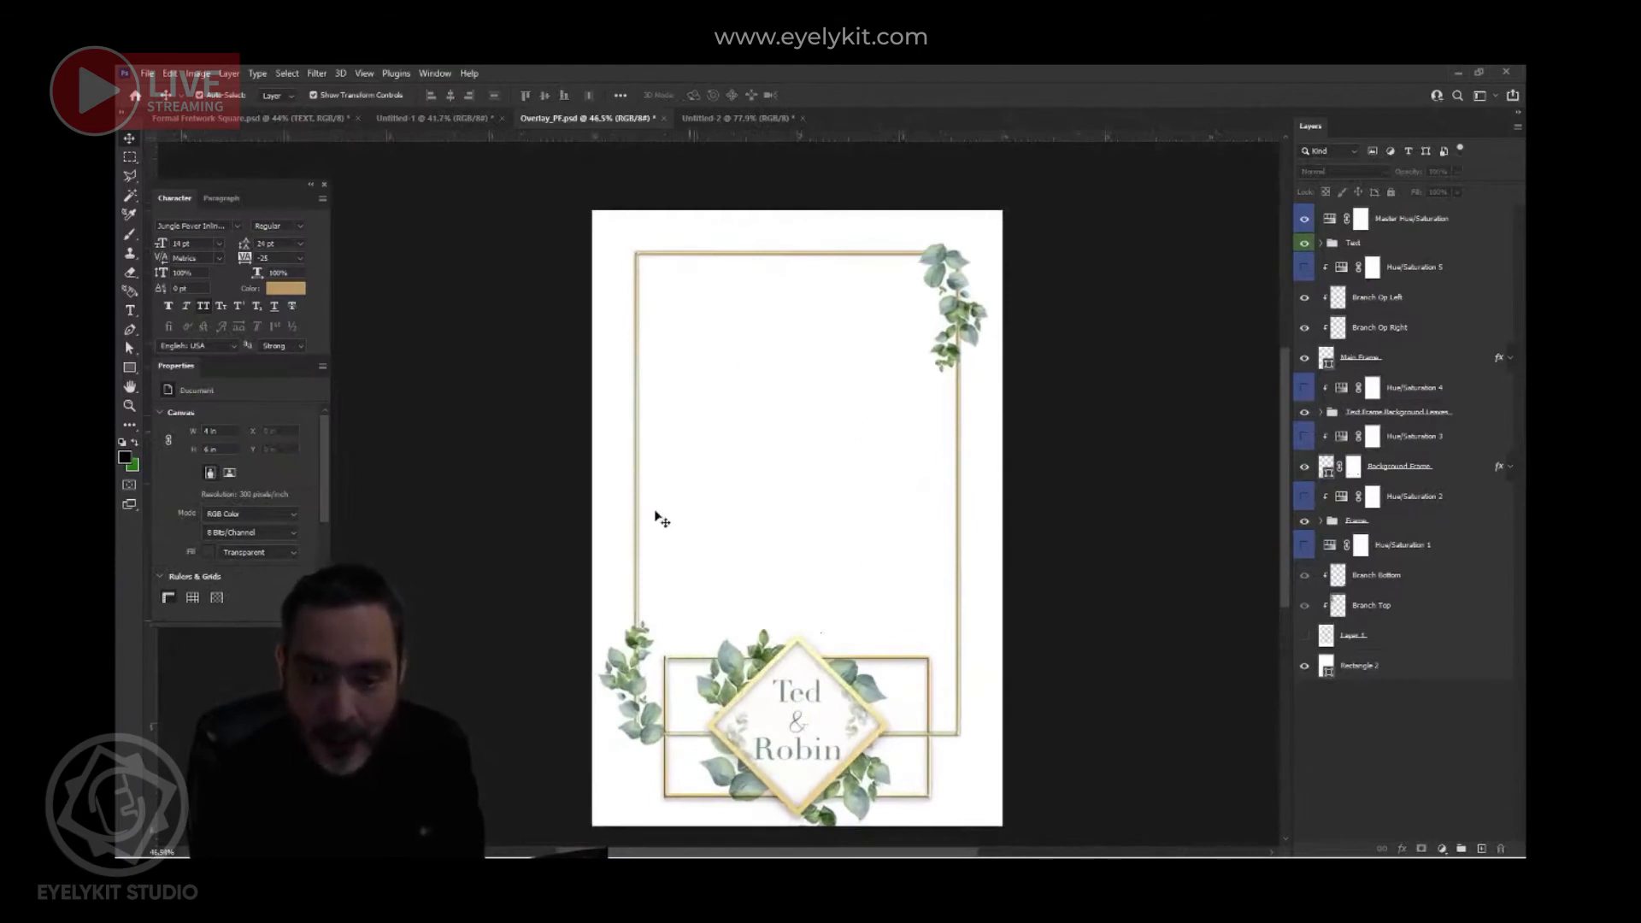
pyautogui.moveTo(867, 560); pyautogui.dragTo(872, 538)
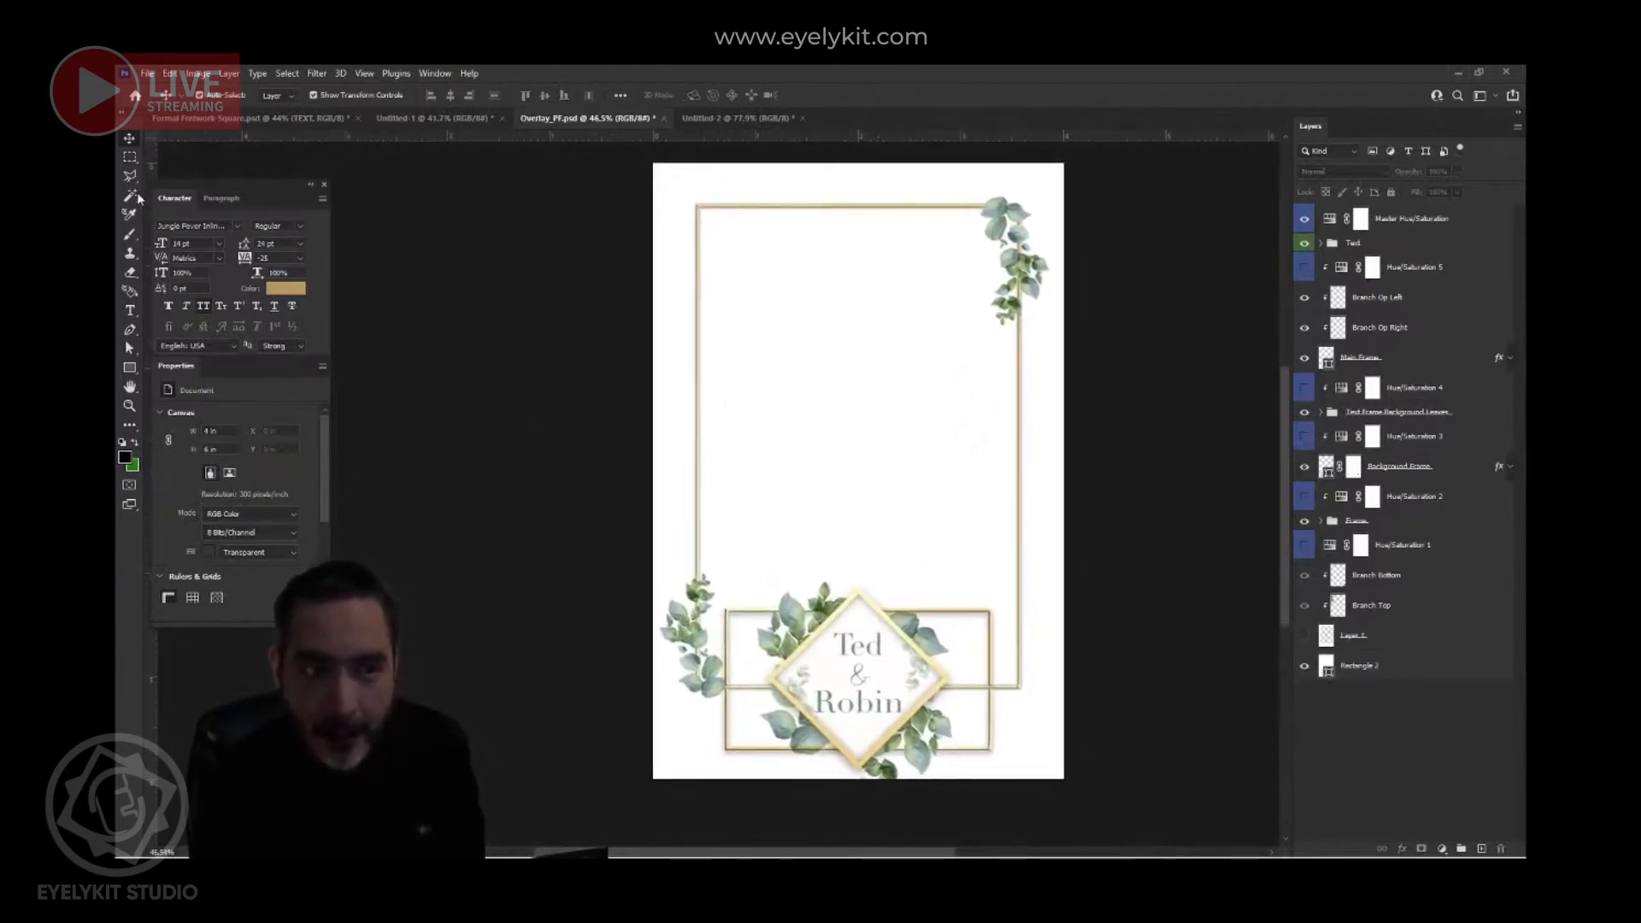
pyautogui.click(130, 368)
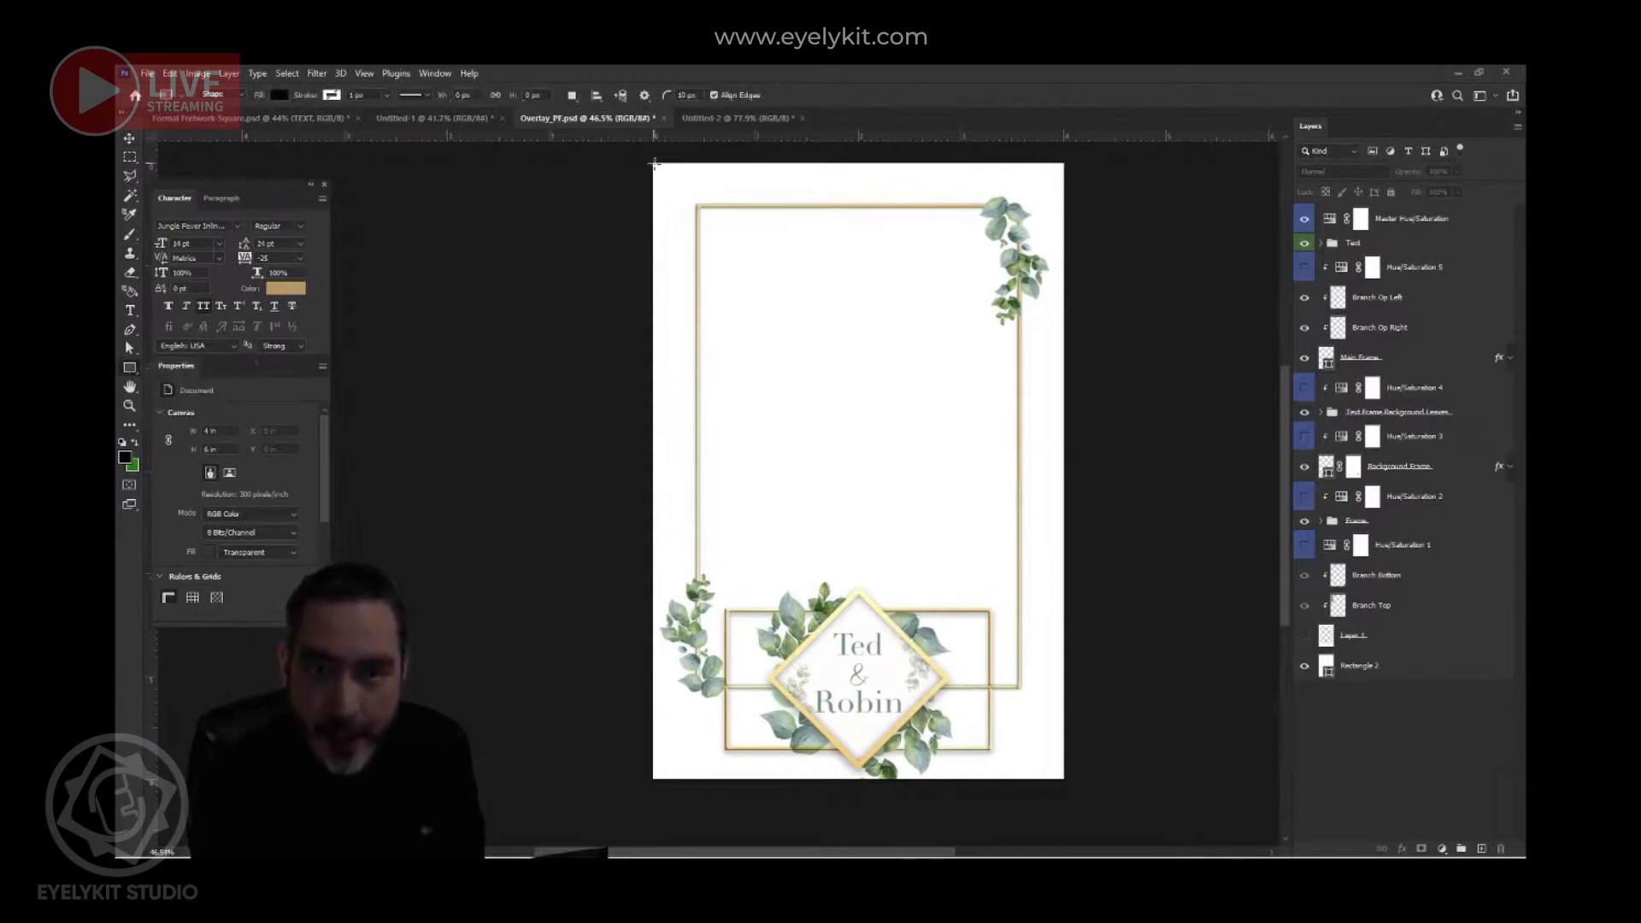
pyautogui.moveTo(654, 162); pyautogui.dragTo(1062, 778)
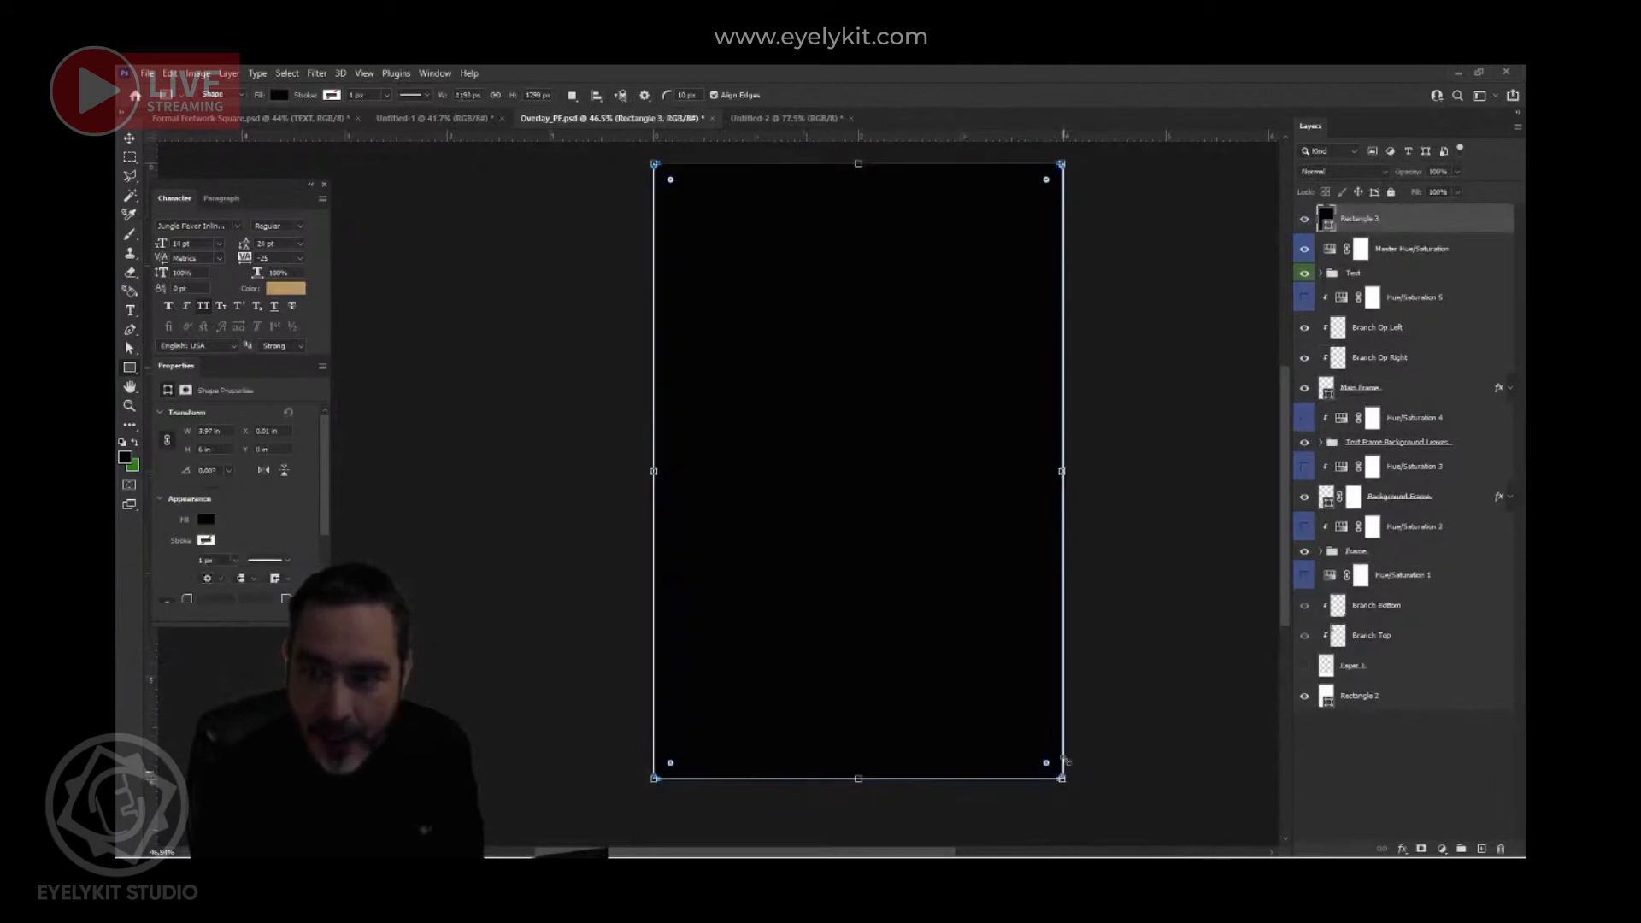
# - Scale the new black rectangle down to about 71% and position it inside the main gold frame
pyautogui.click(132, 142)
pyautogui.hotkey('ctrl', 't')
pyautogui.moveTo(1062, 163); pyautogui.dragTo(1015, 233)
pyautogui.moveTo(930, 348); pyautogui.dragTo(912, 337)
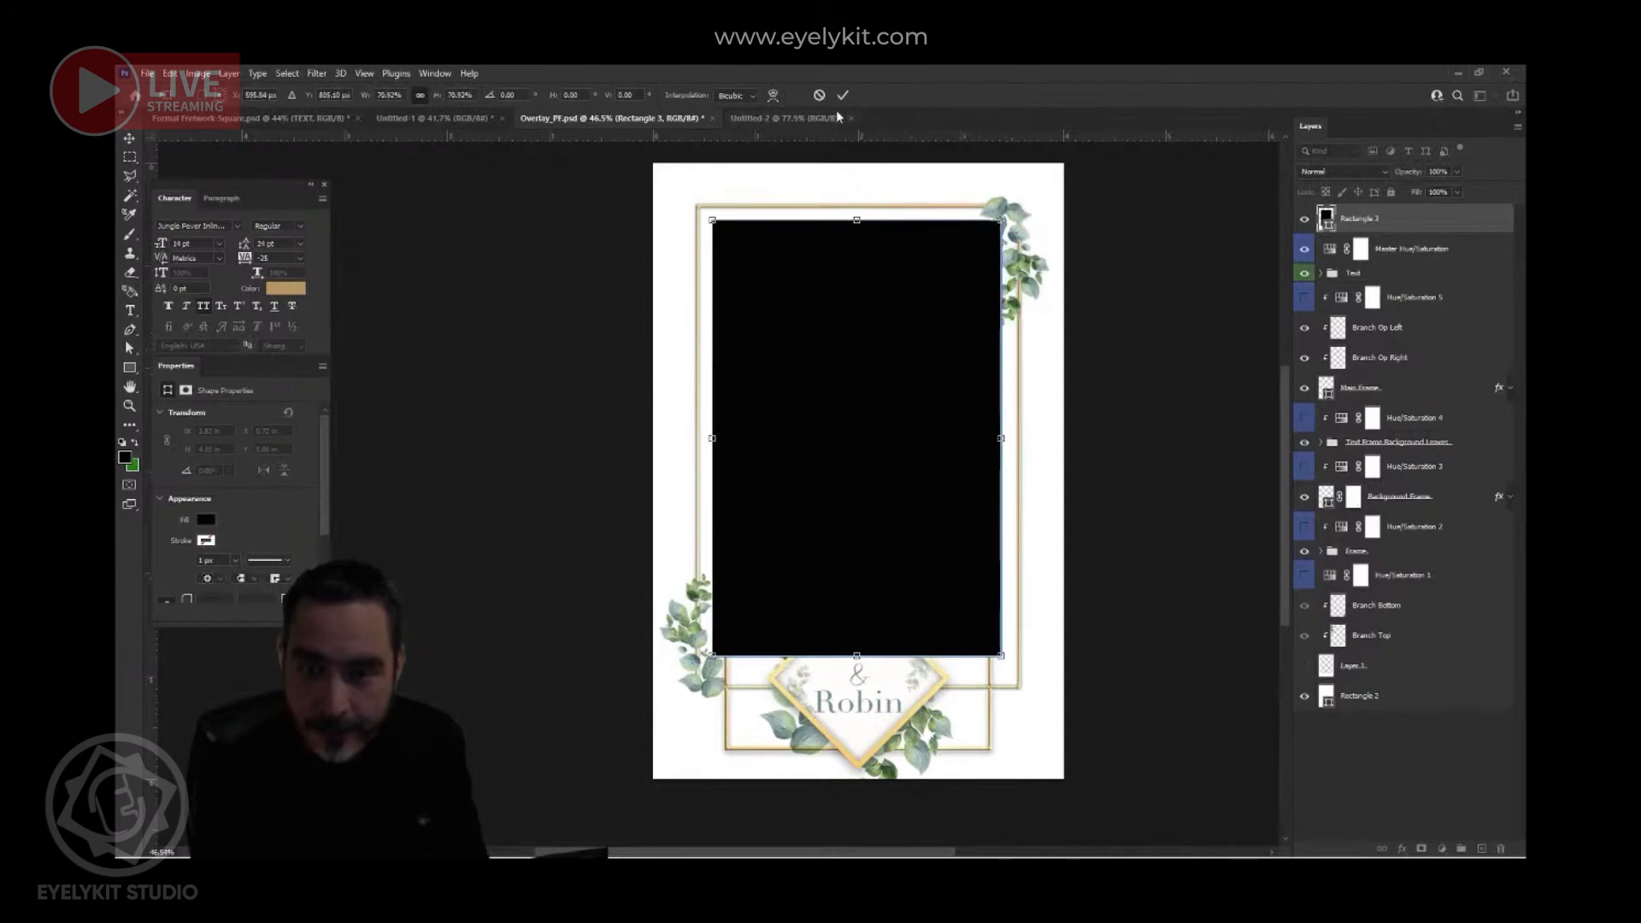
pyautogui.click(843, 95)
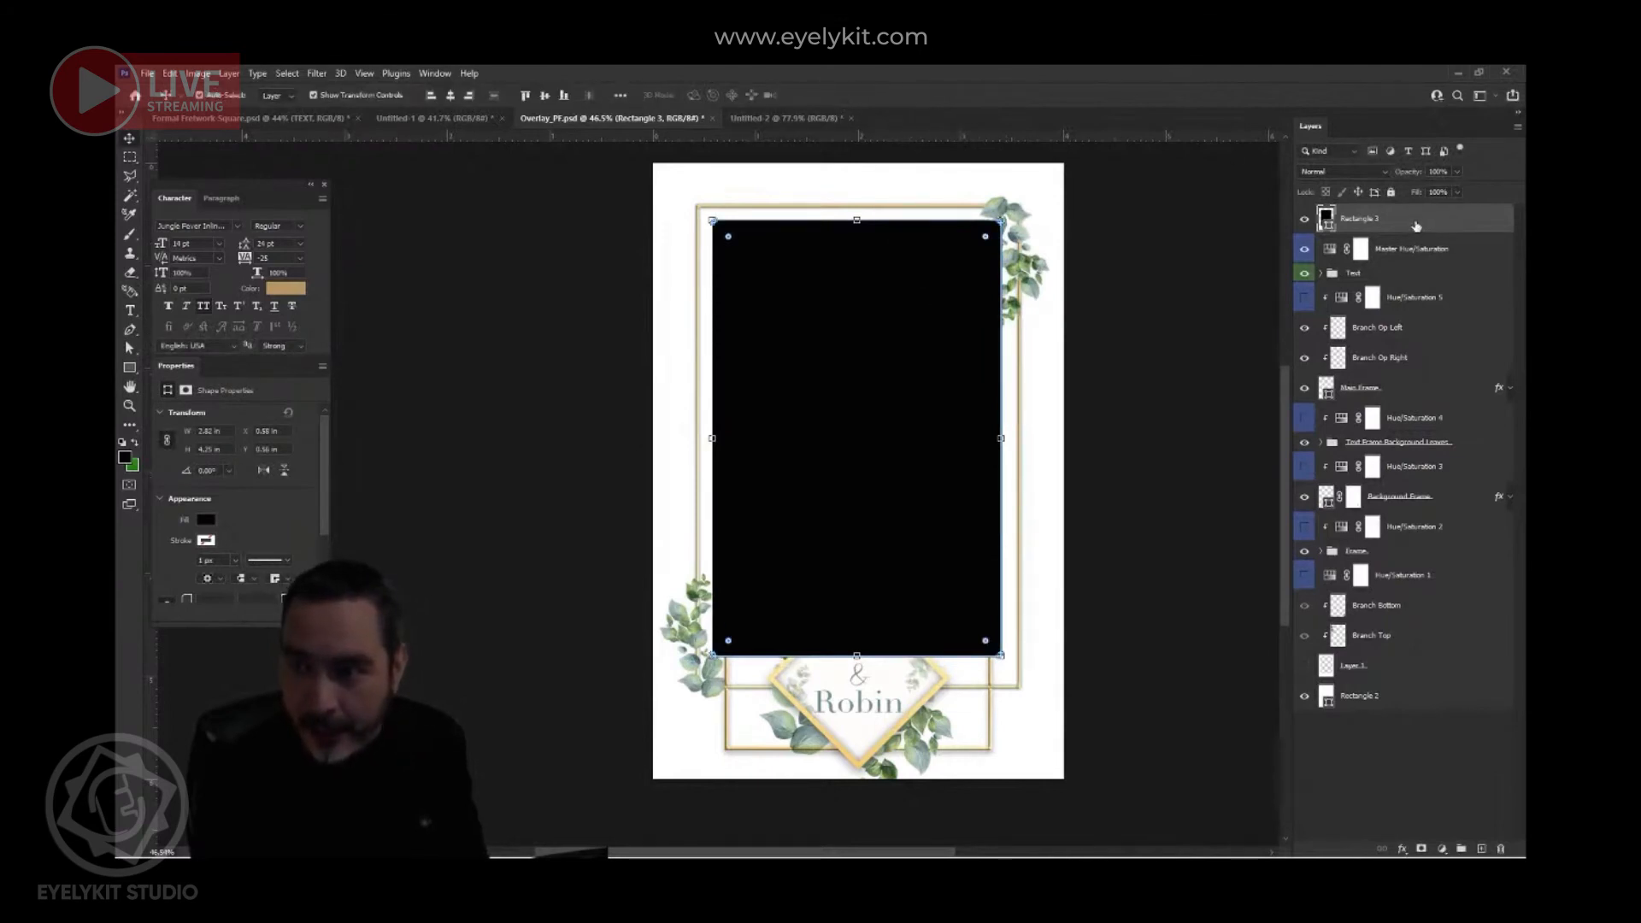
# - Set the black rectangle's fill opacity to 0 and its knockout to Deep in the blending options
pyautogui.doubleClick(1417, 226)
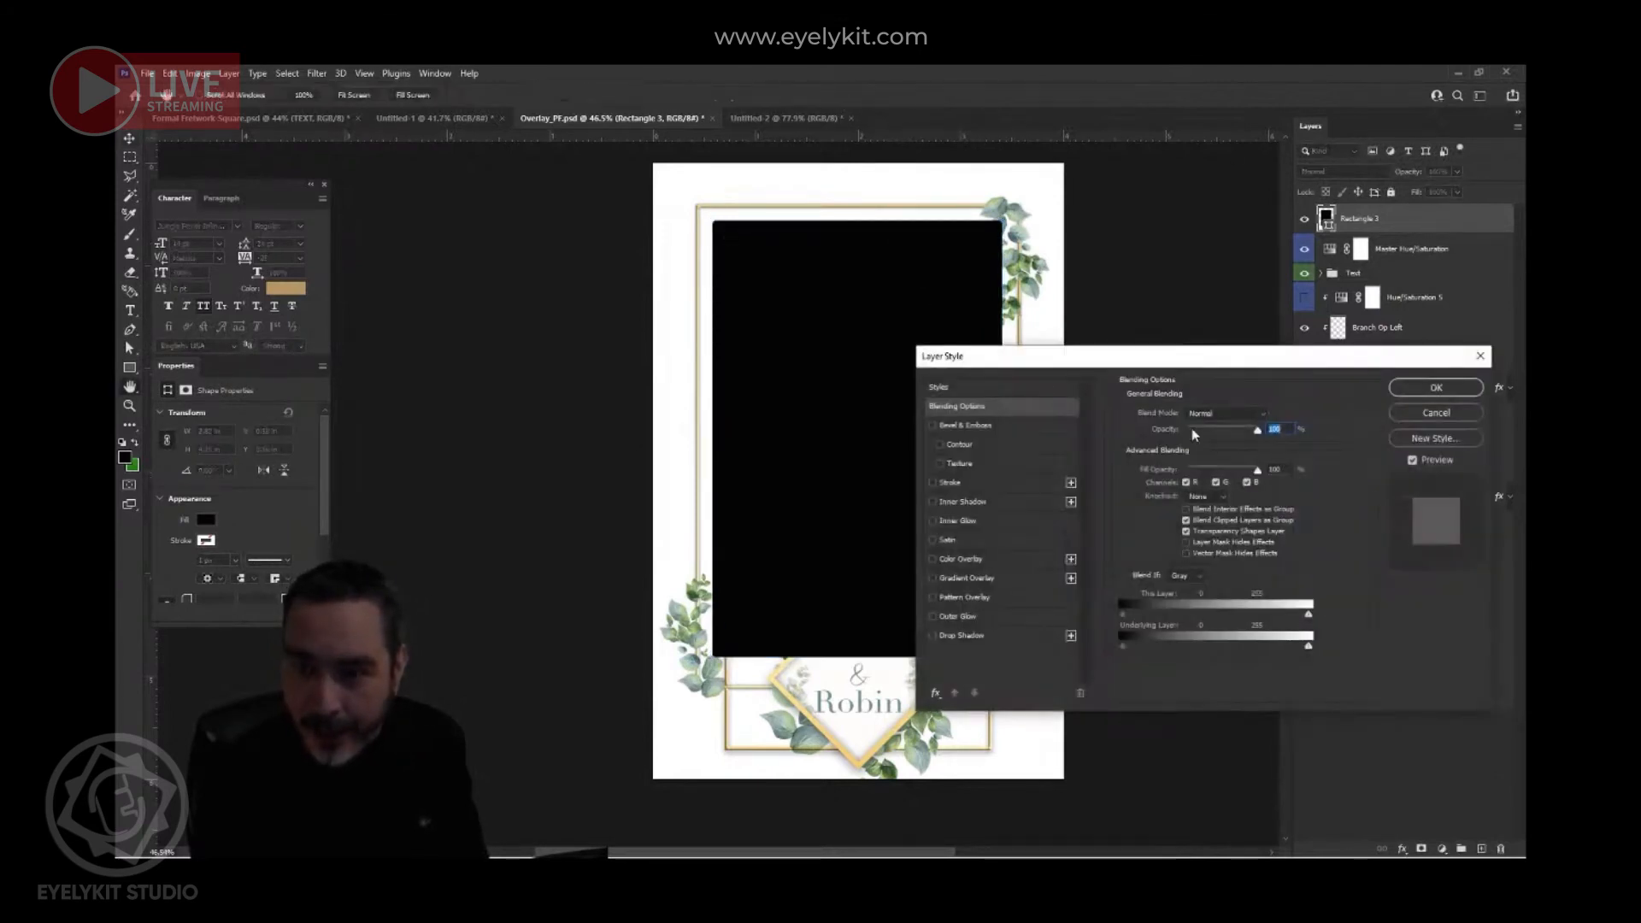
pyautogui.moveTo(1256, 470); pyautogui.dragTo(1187, 470)
pyautogui.click(1207, 497)
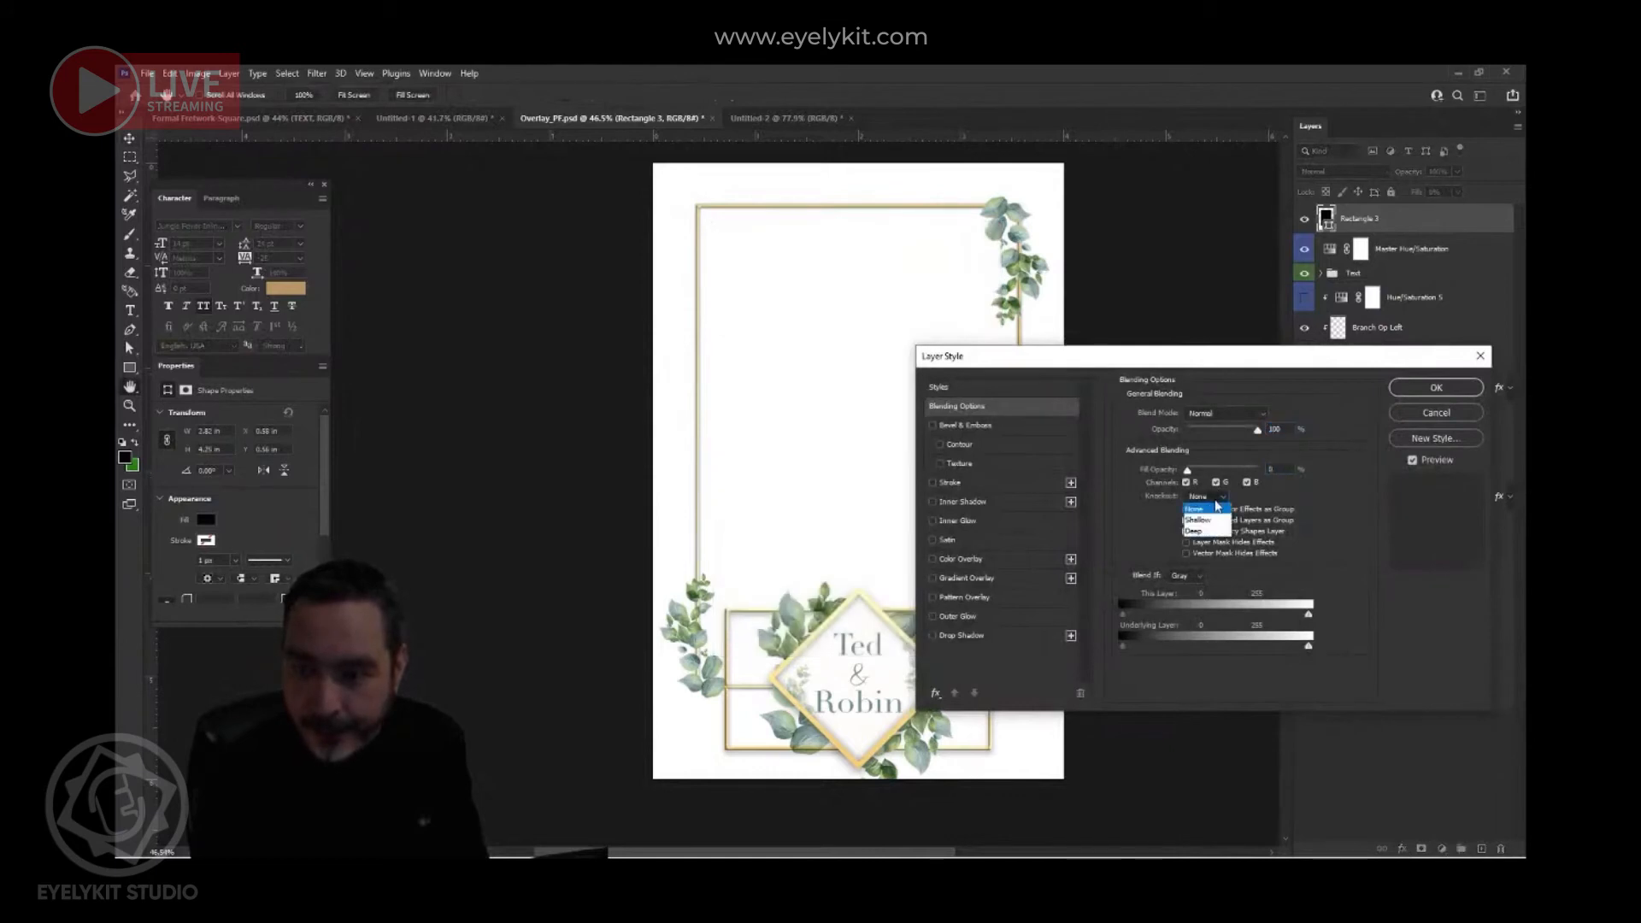
pyautogui.click(1198, 533)
pyautogui.click(1436, 387)
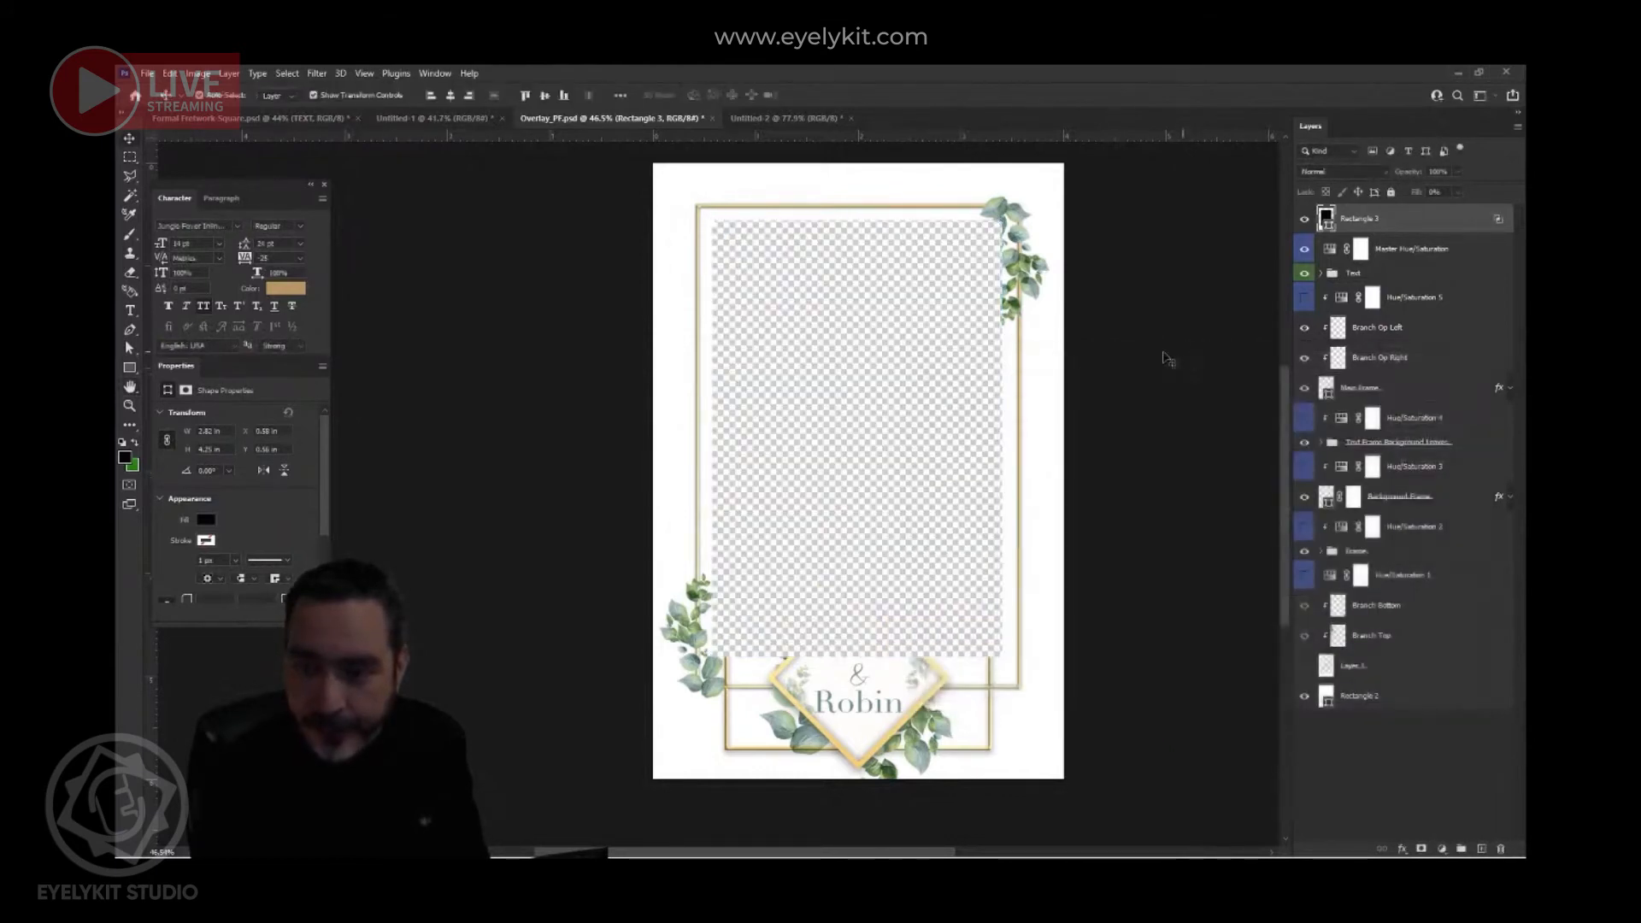
# - Move the knockout rectangle toward the gold frame's upper-left corner and enlarge it to about 2.98 × 4.5 in
pyautogui.moveTo(874, 398)
pyautogui.mouseDown()
pyautogui.moveTo(831, 390)
pyautogui.moveTo(957, 408)
pyautogui.moveTo(860, 389)
pyautogui.moveTo(881, 392)
pyautogui.moveTo(869, 373)
pyautogui.mouseUp()
pyautogui.hotkey('ctrl', 't')
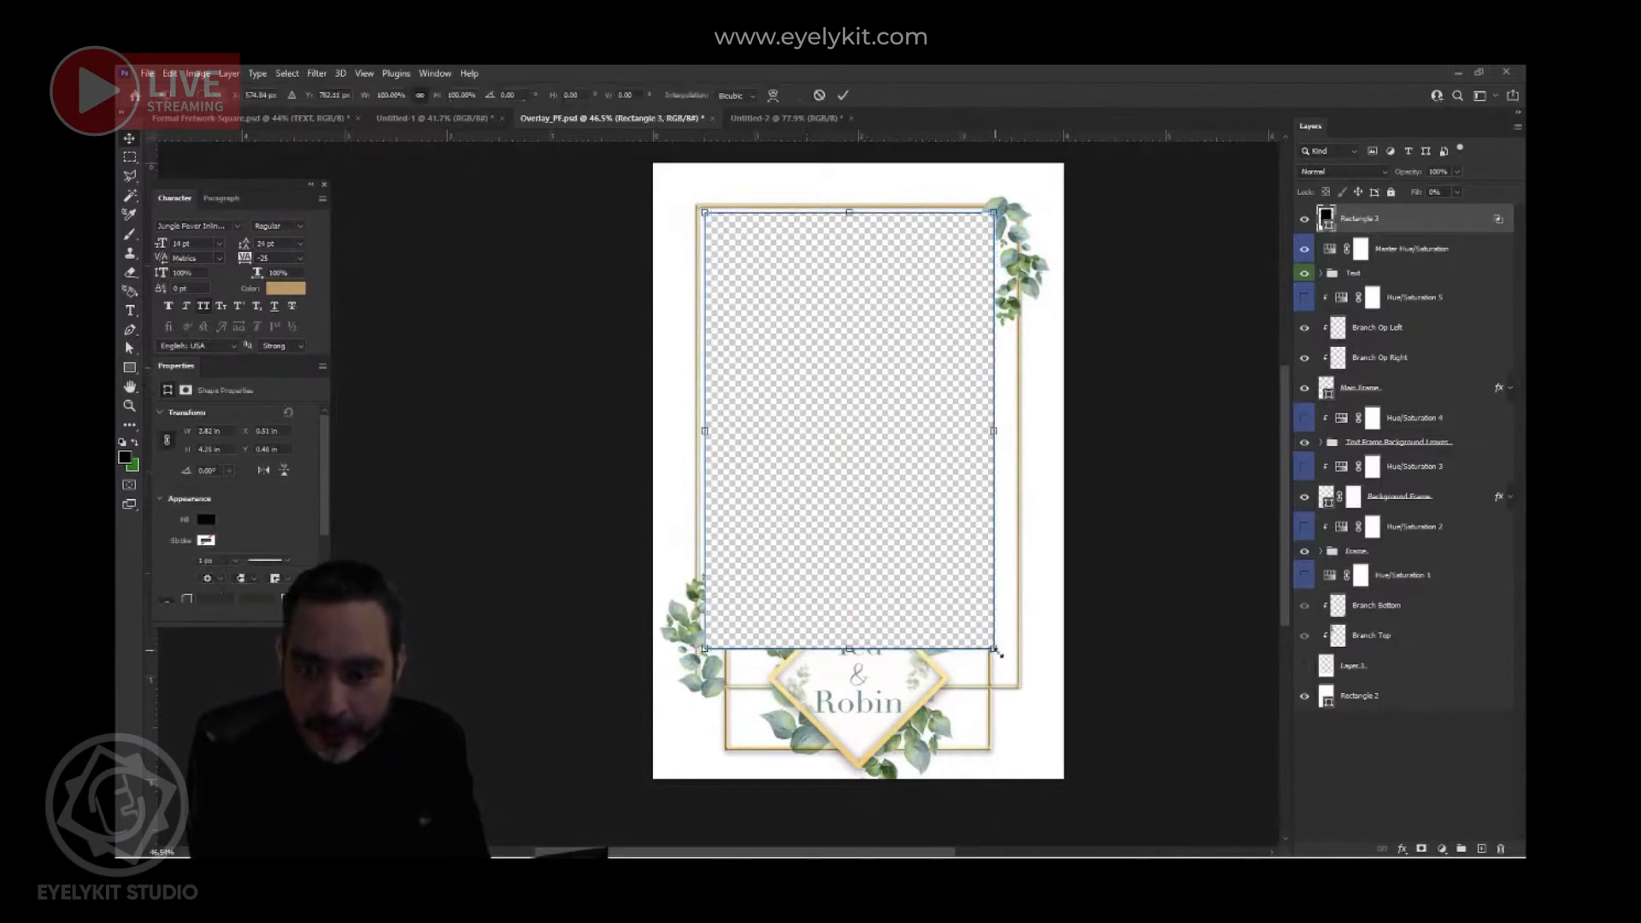
pyautogui.moveTo(997, 648); pyautogui.dragTo(1012, 674)
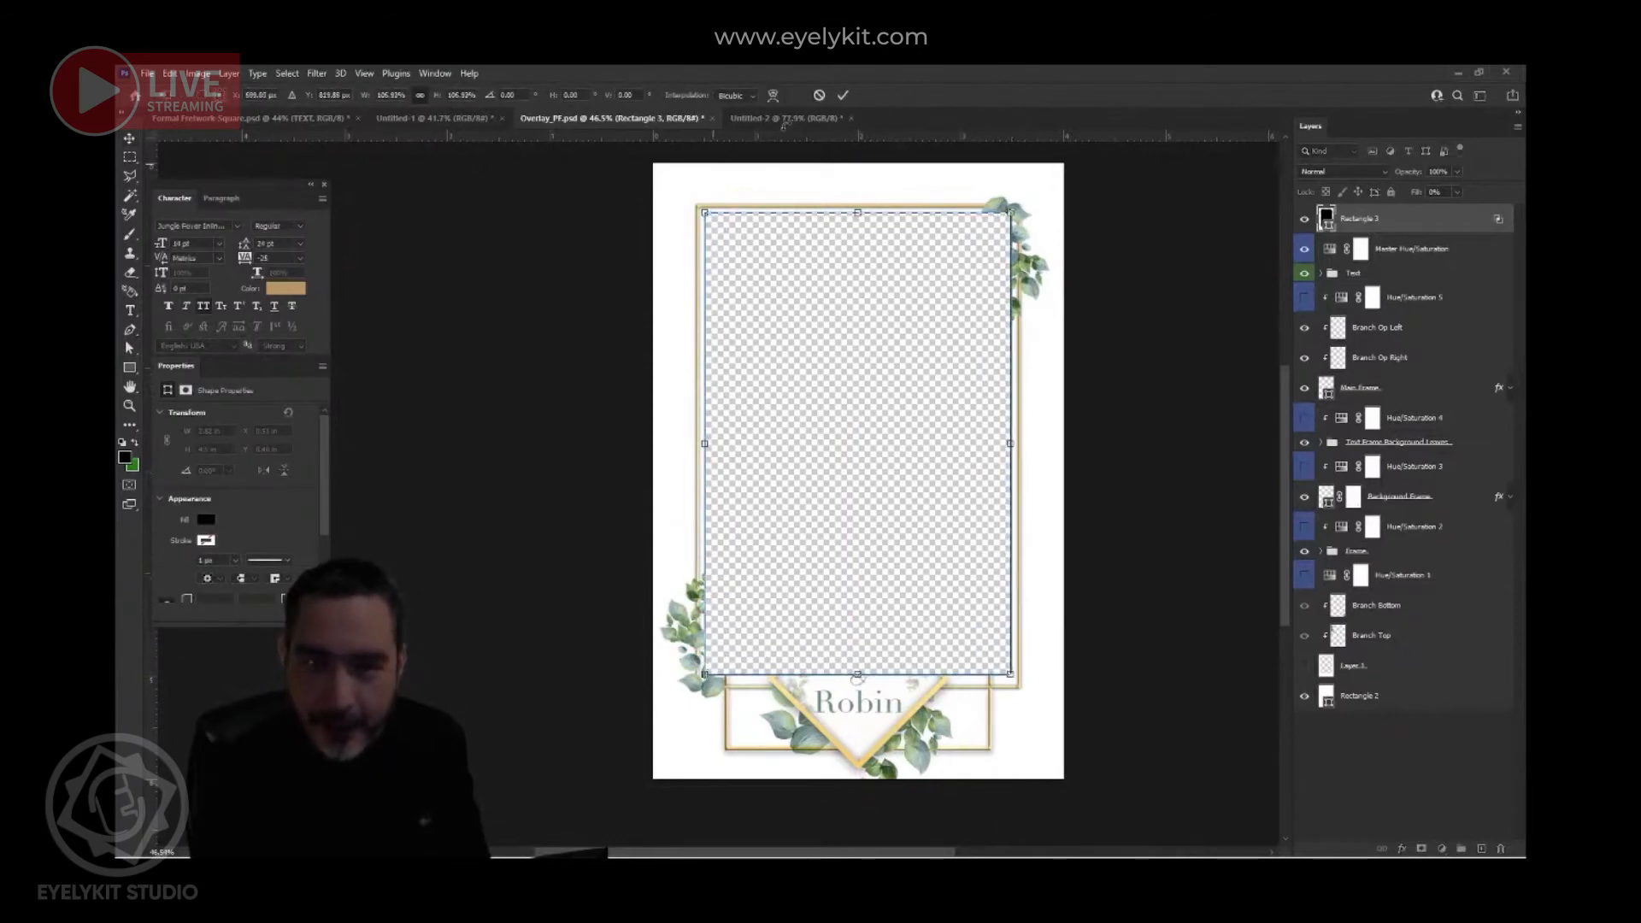
pyautogui.click(844, 96)
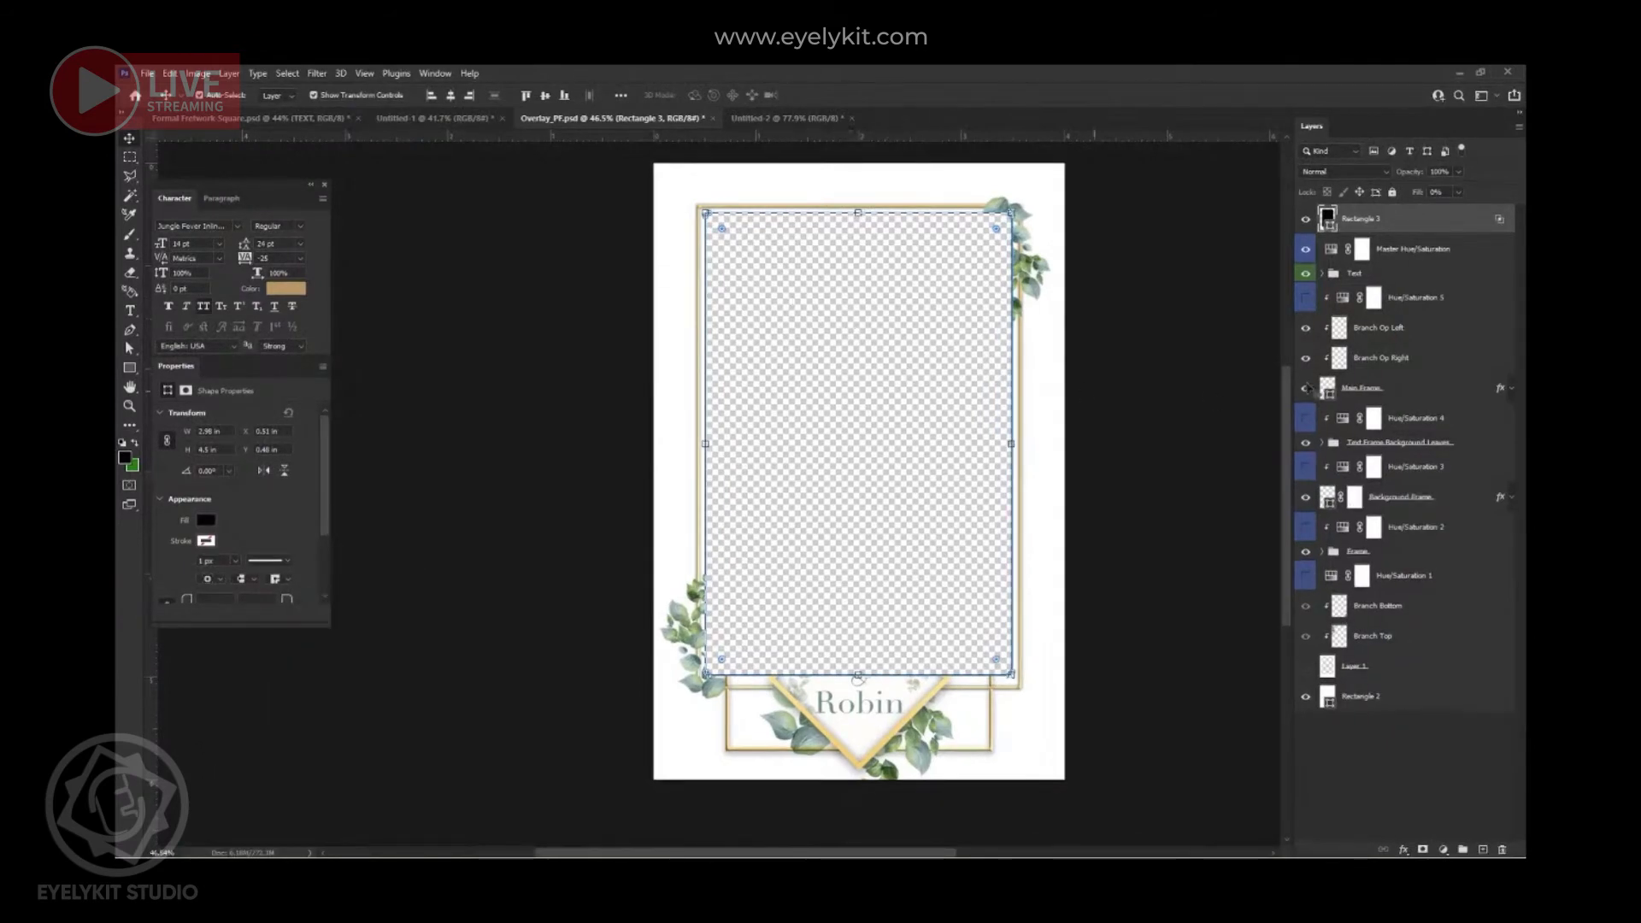
# - Place the knockout rectangle layer between Layer 1 and the white rectangle, deselect it and review the template
pyautogui.moveTo(1412, 224); pyautogui.dragTo(1390, 687)
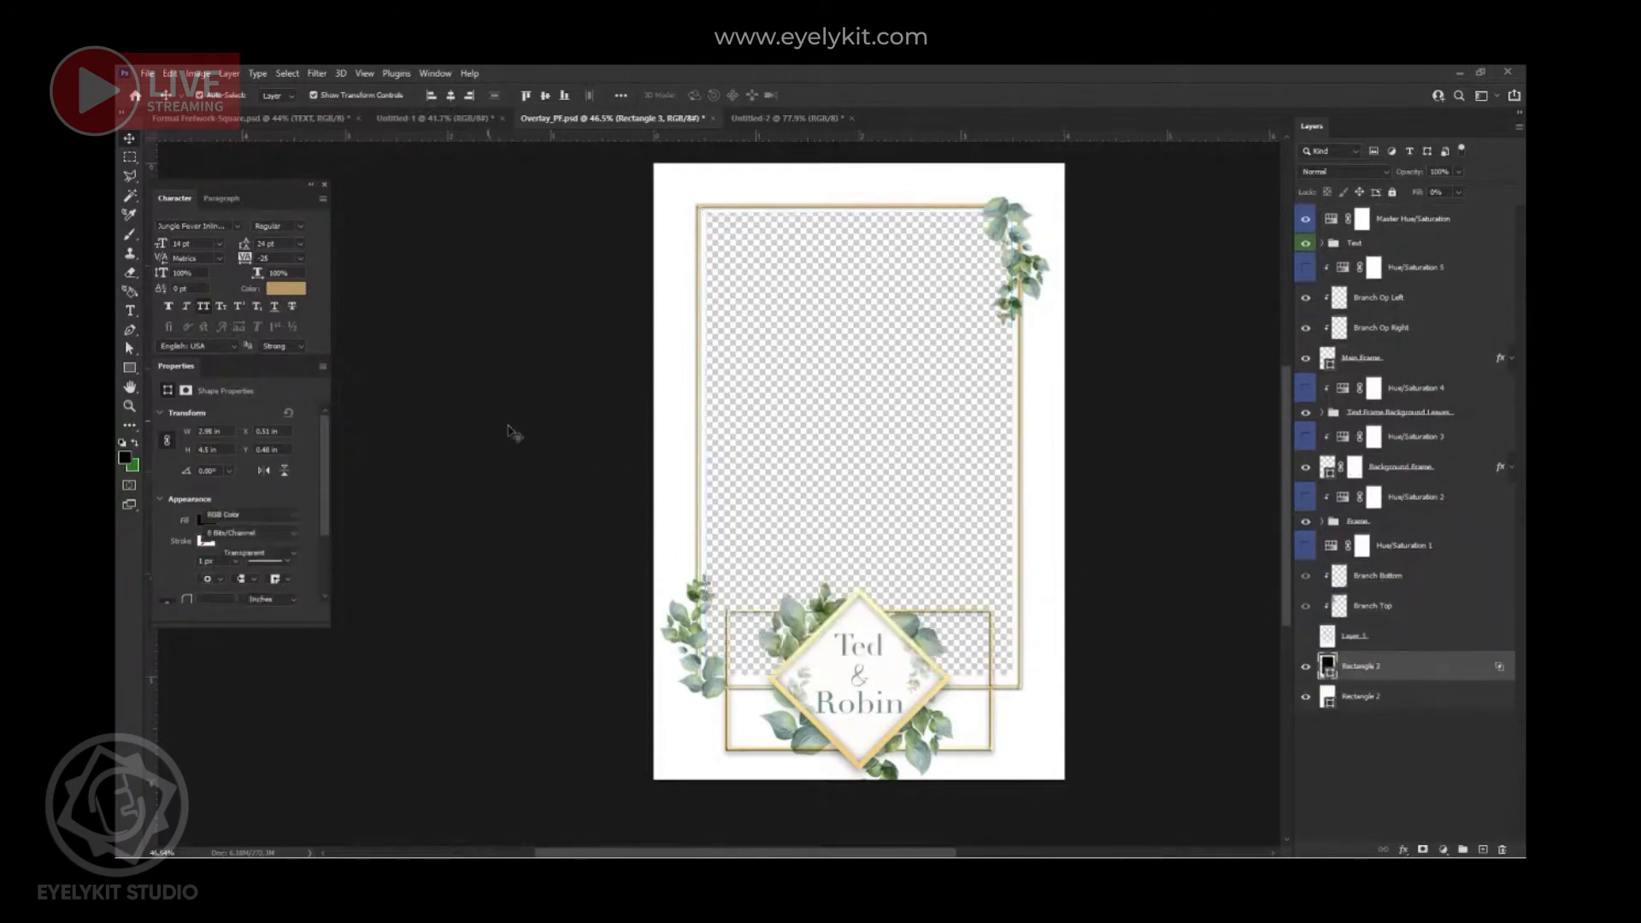
pyautogui.click(861, 458)
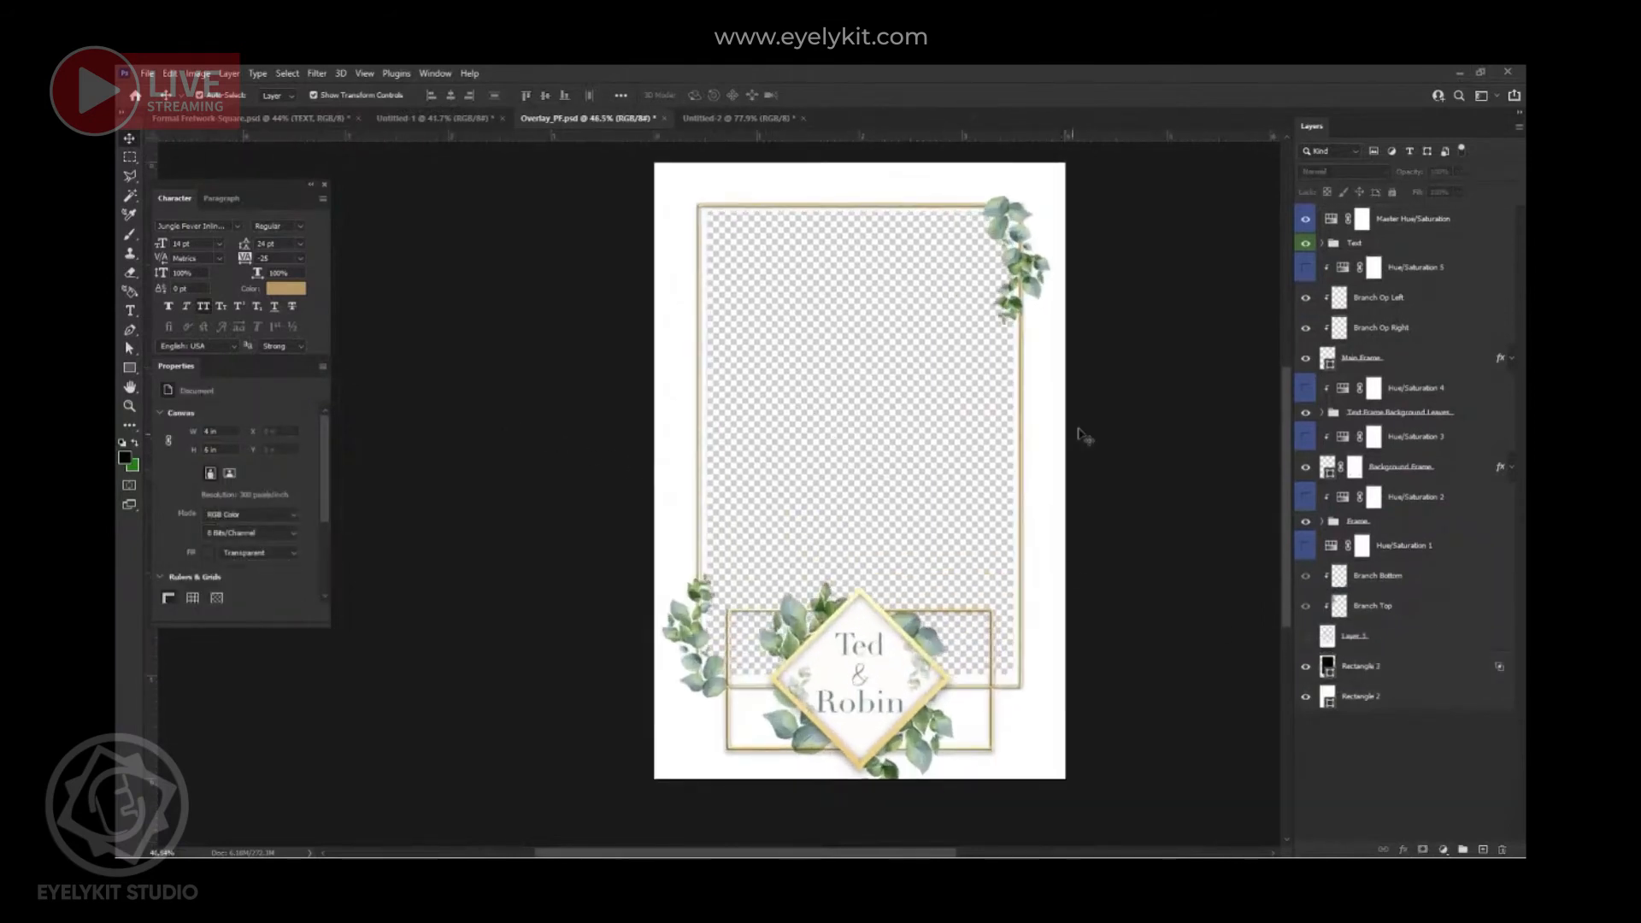
pyautogui.scroll(3, 973, 296)
pyautogui.scroll(-4, 865, 304)
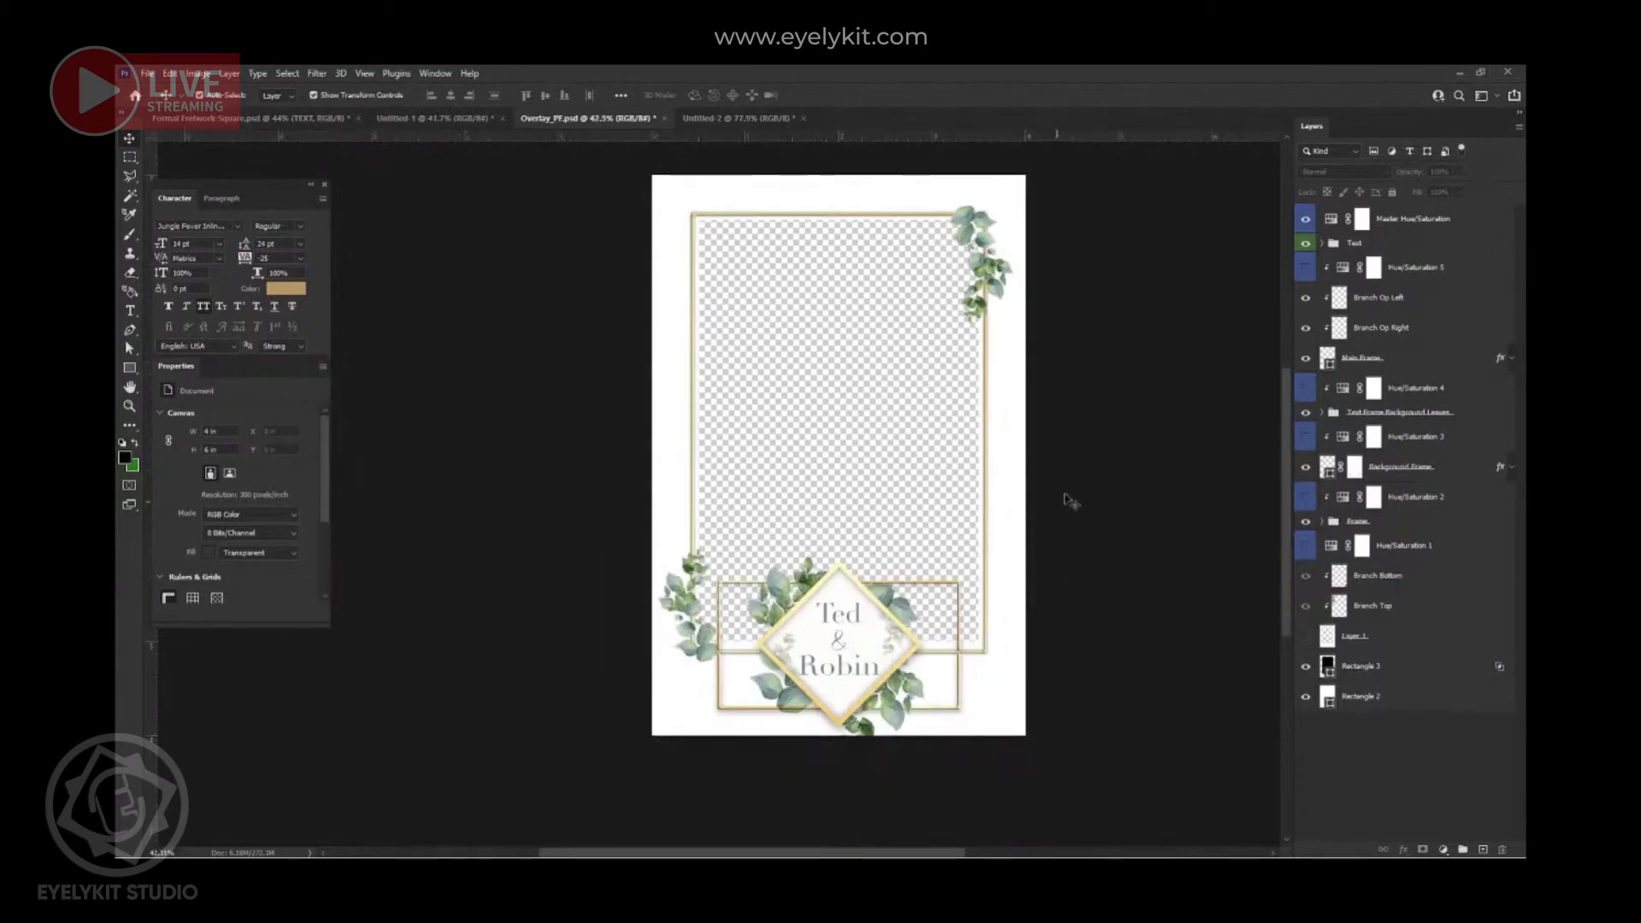
# - Select all of the overlay's elements together, deselect them and look over the whole template
pyautogui.moveTo(1099, 162); pyautogui.dragTo(479, 795)
pyautogui.click(506, 484)
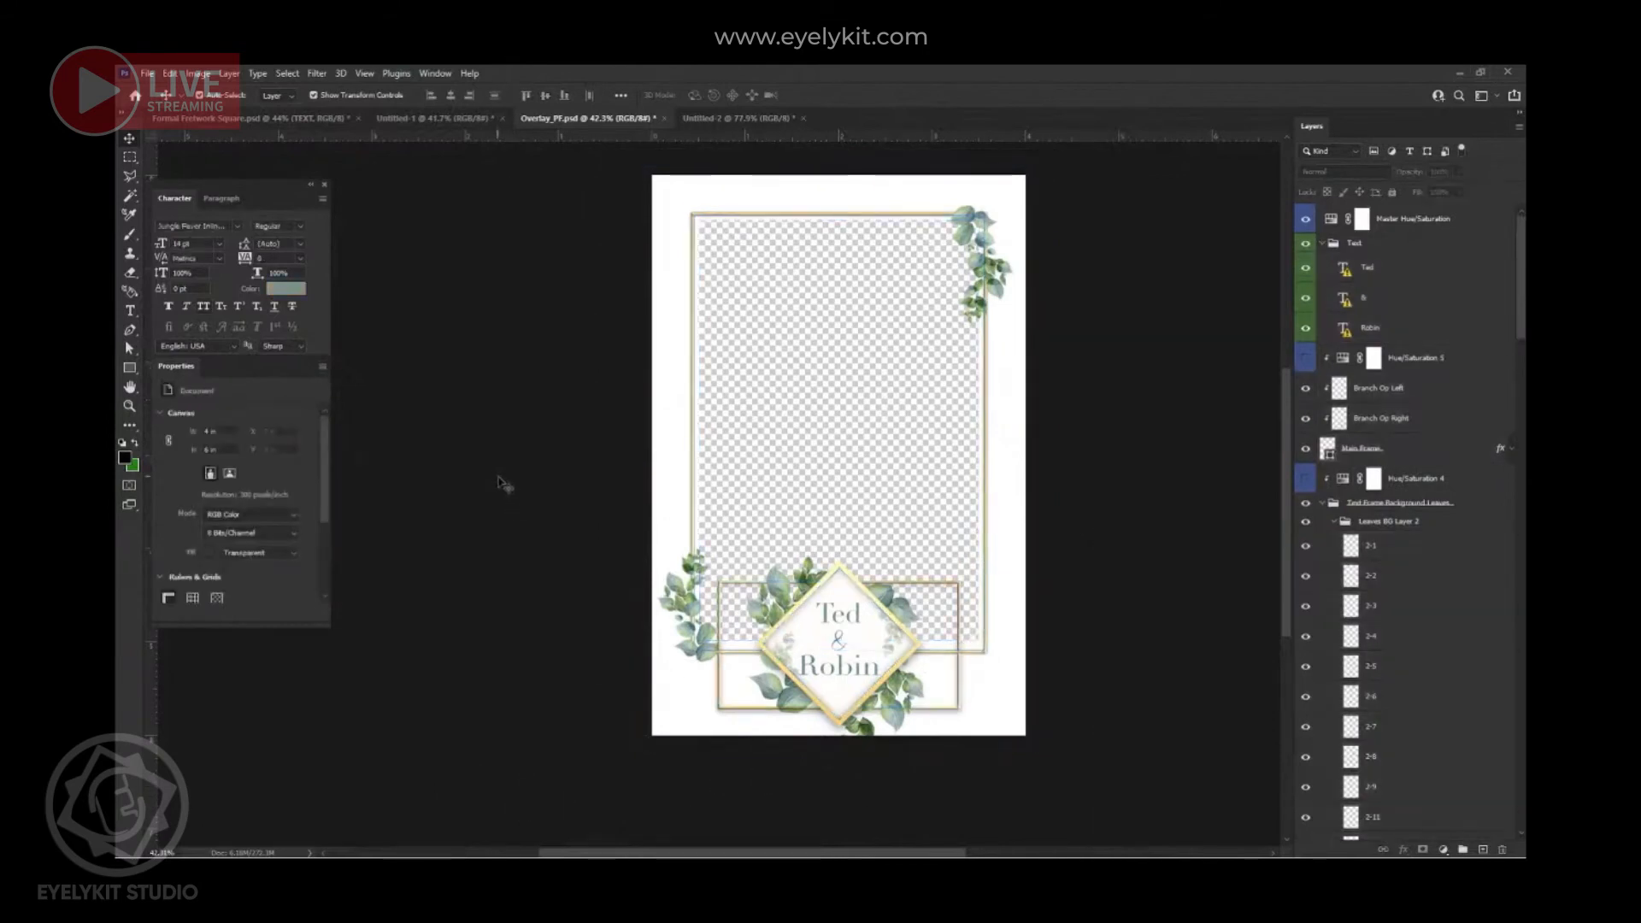
pyautogui.scroll(-2, 857, 427)
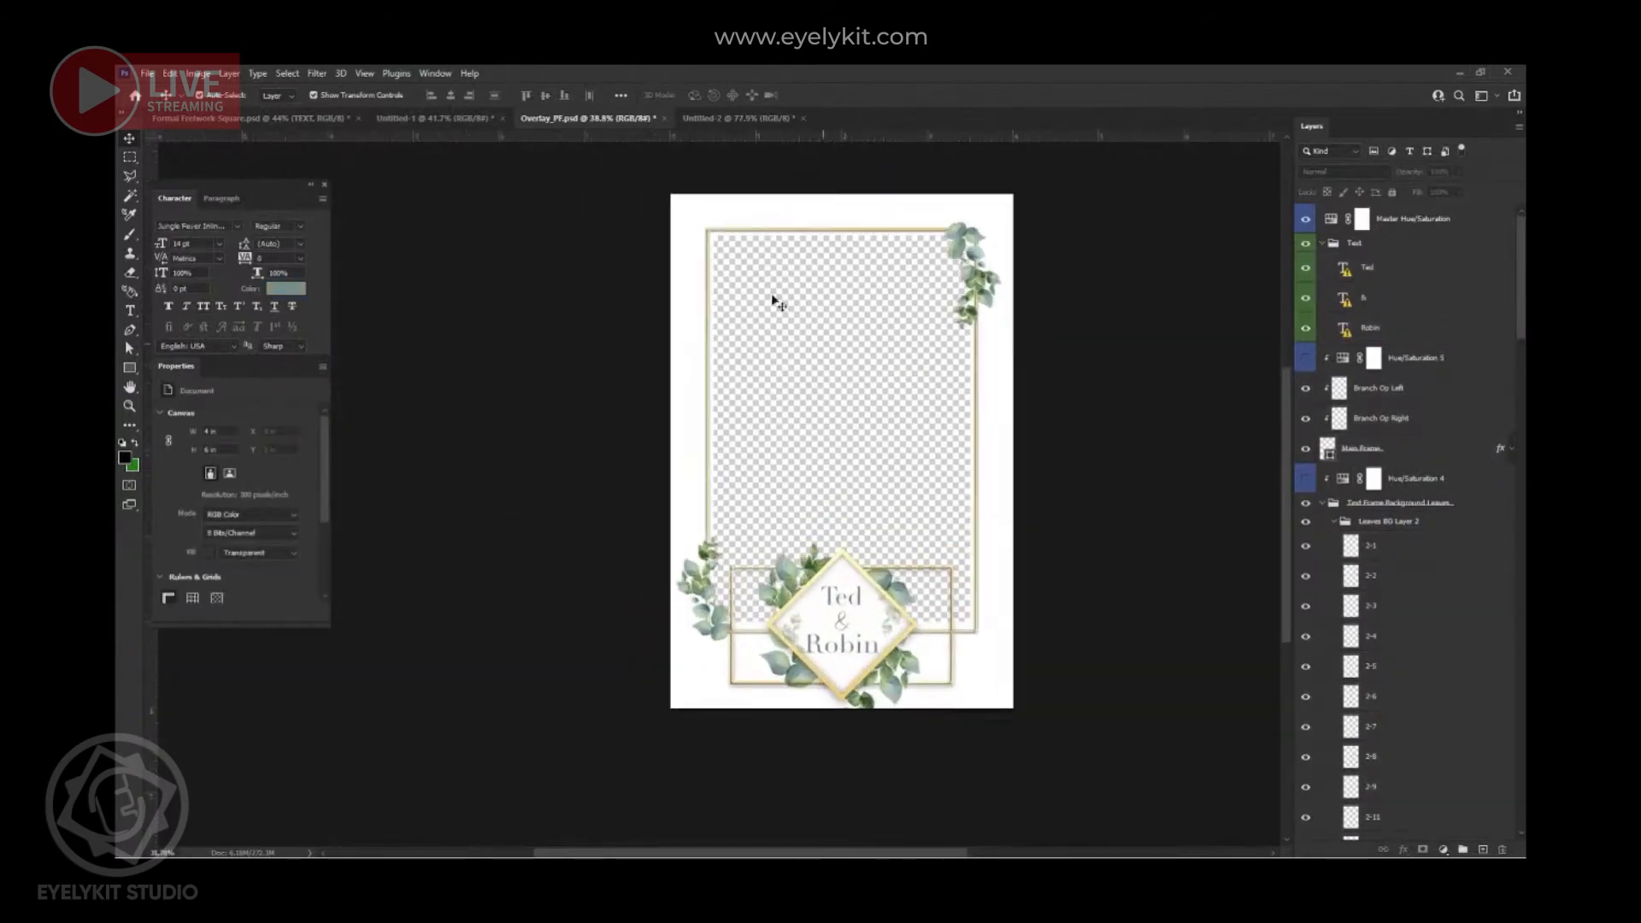
# - Create a new custom document 6 × 4 inches at 300 pixels/inch, in RGB Color with a white background
pyautogui.click(149, 74)
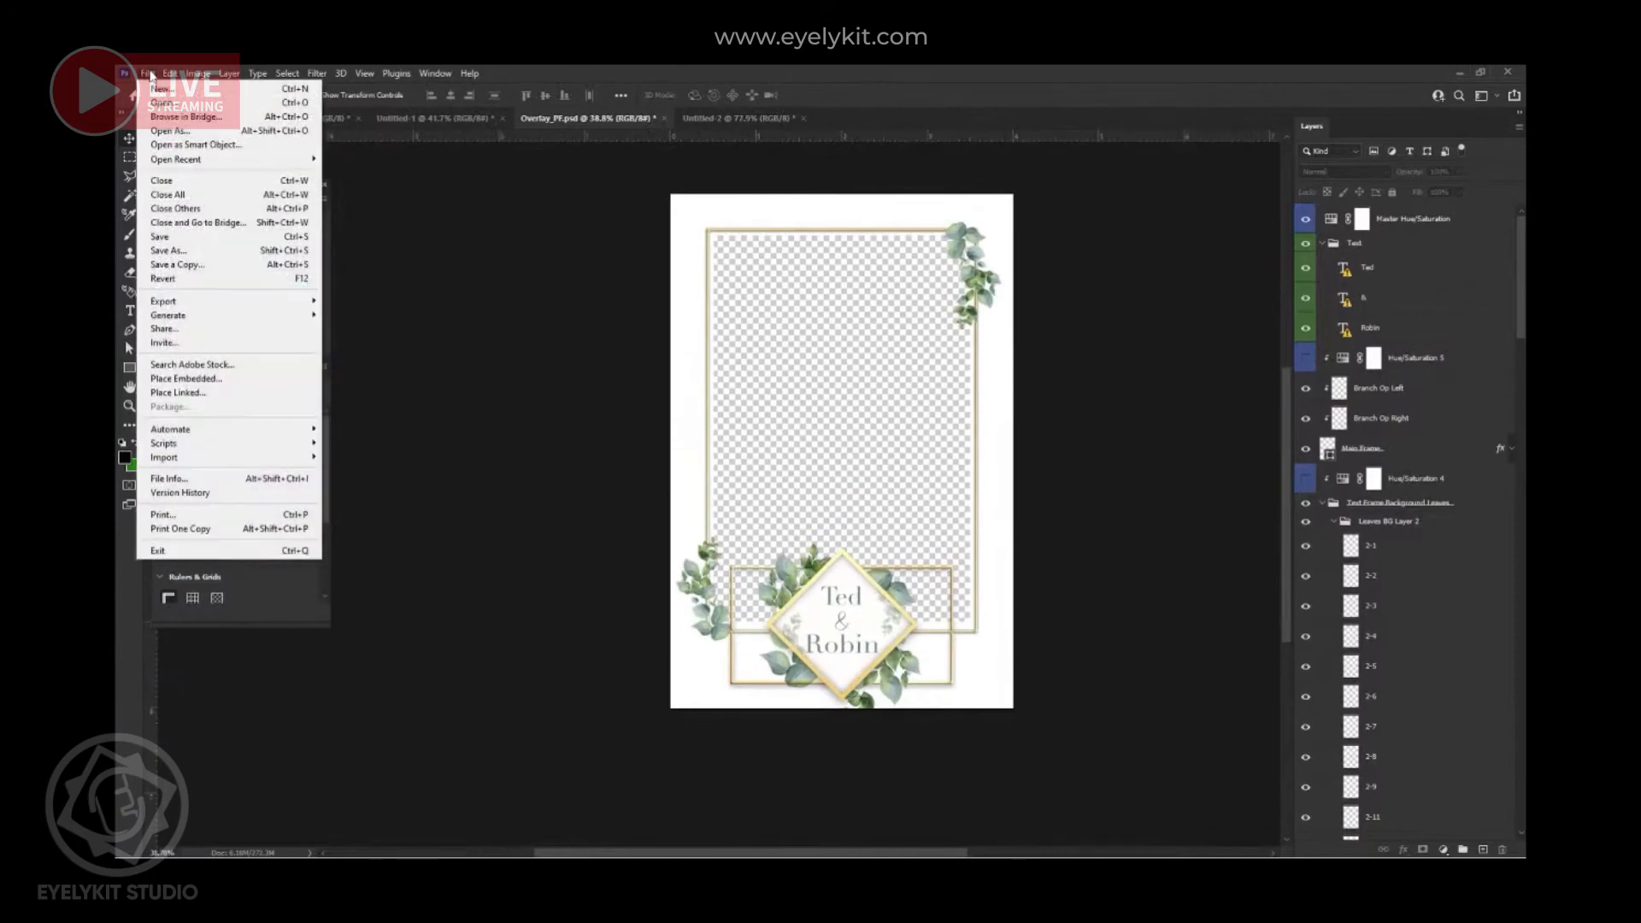
pyautogui.click(158, 109)
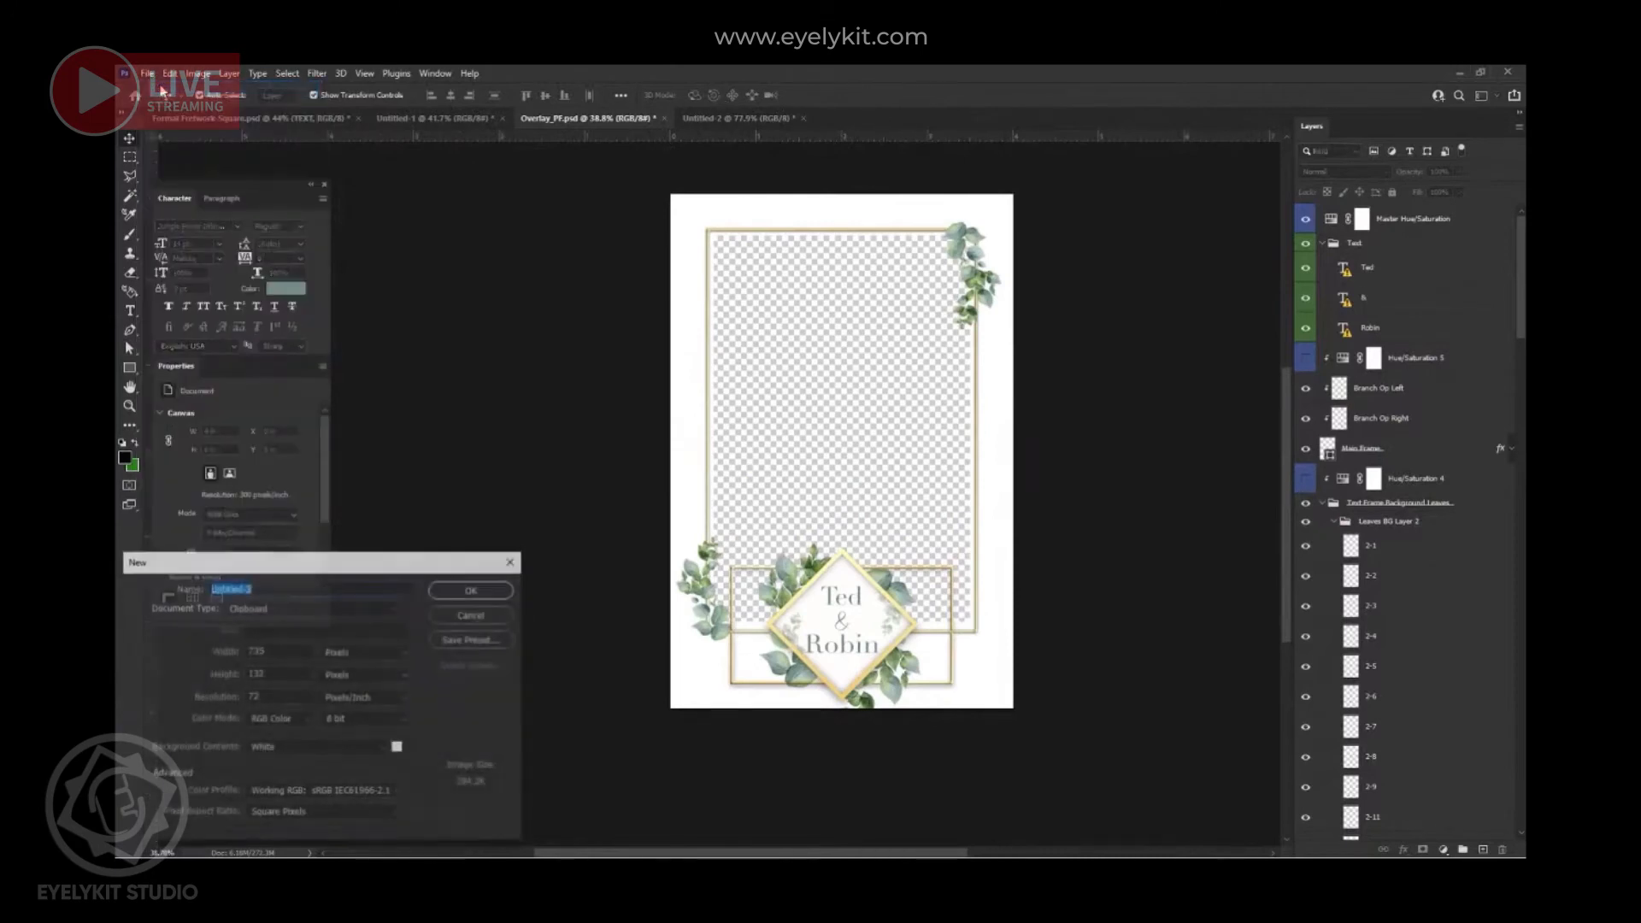
pyautogui.click(376, 611)
pyautogui.click(298, 812)
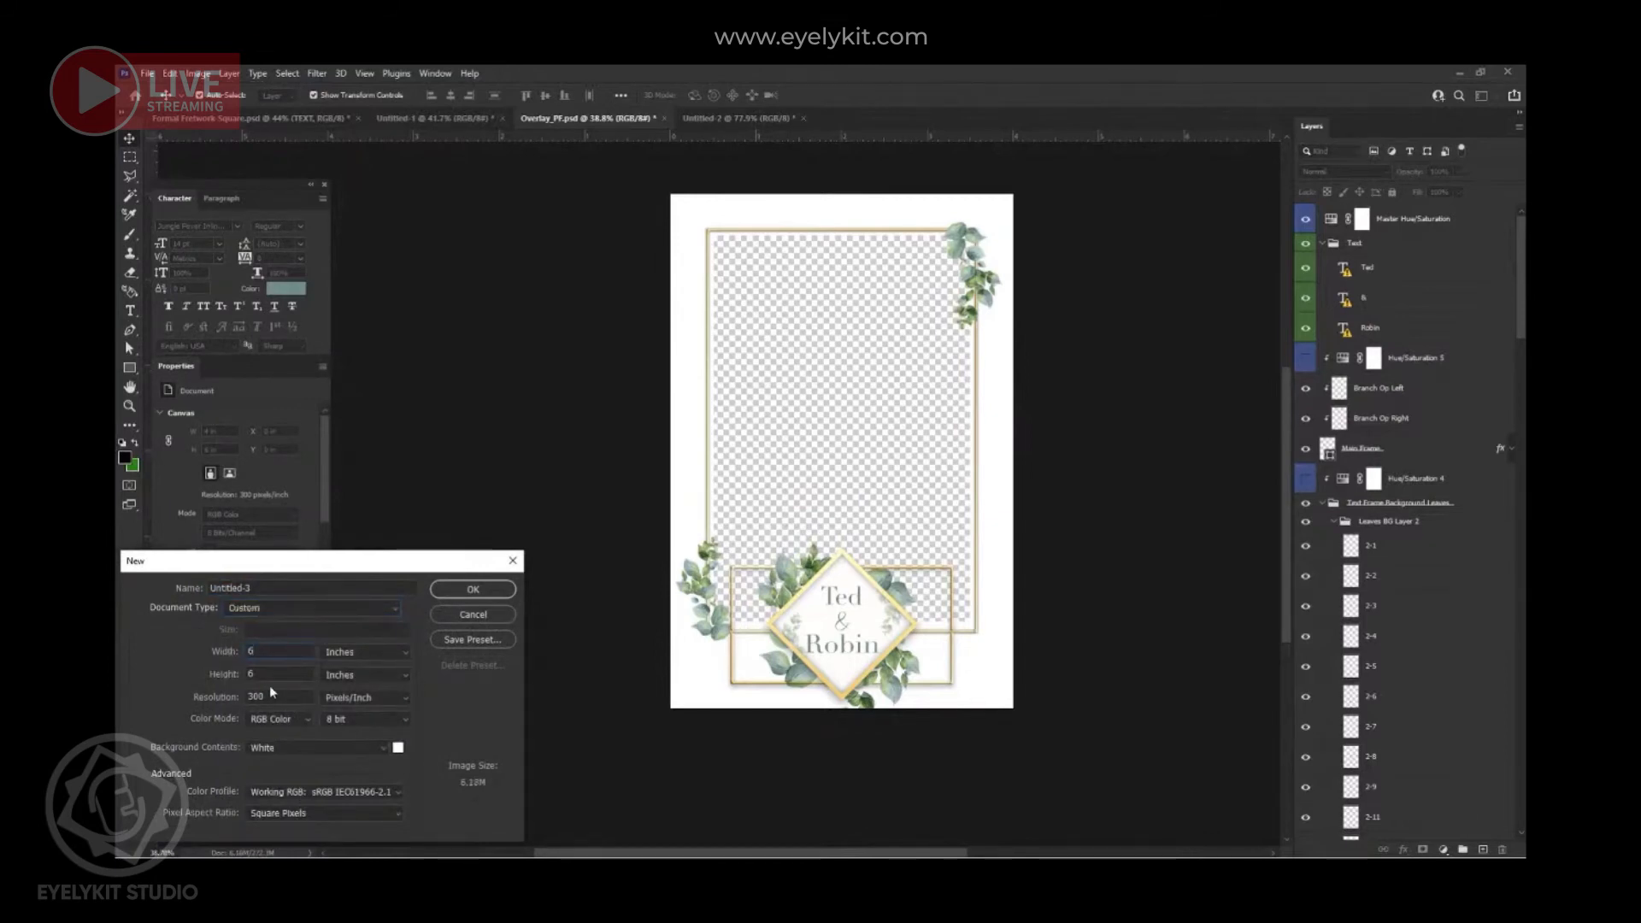
pyautogui.click(392, 653)
pyautogui.click(374, 661)
pyautogui.click(474, 590)
# - Unlock the new document's Background layer, hide it and deselect it
pyautogui.scroll(1, 757, 579)
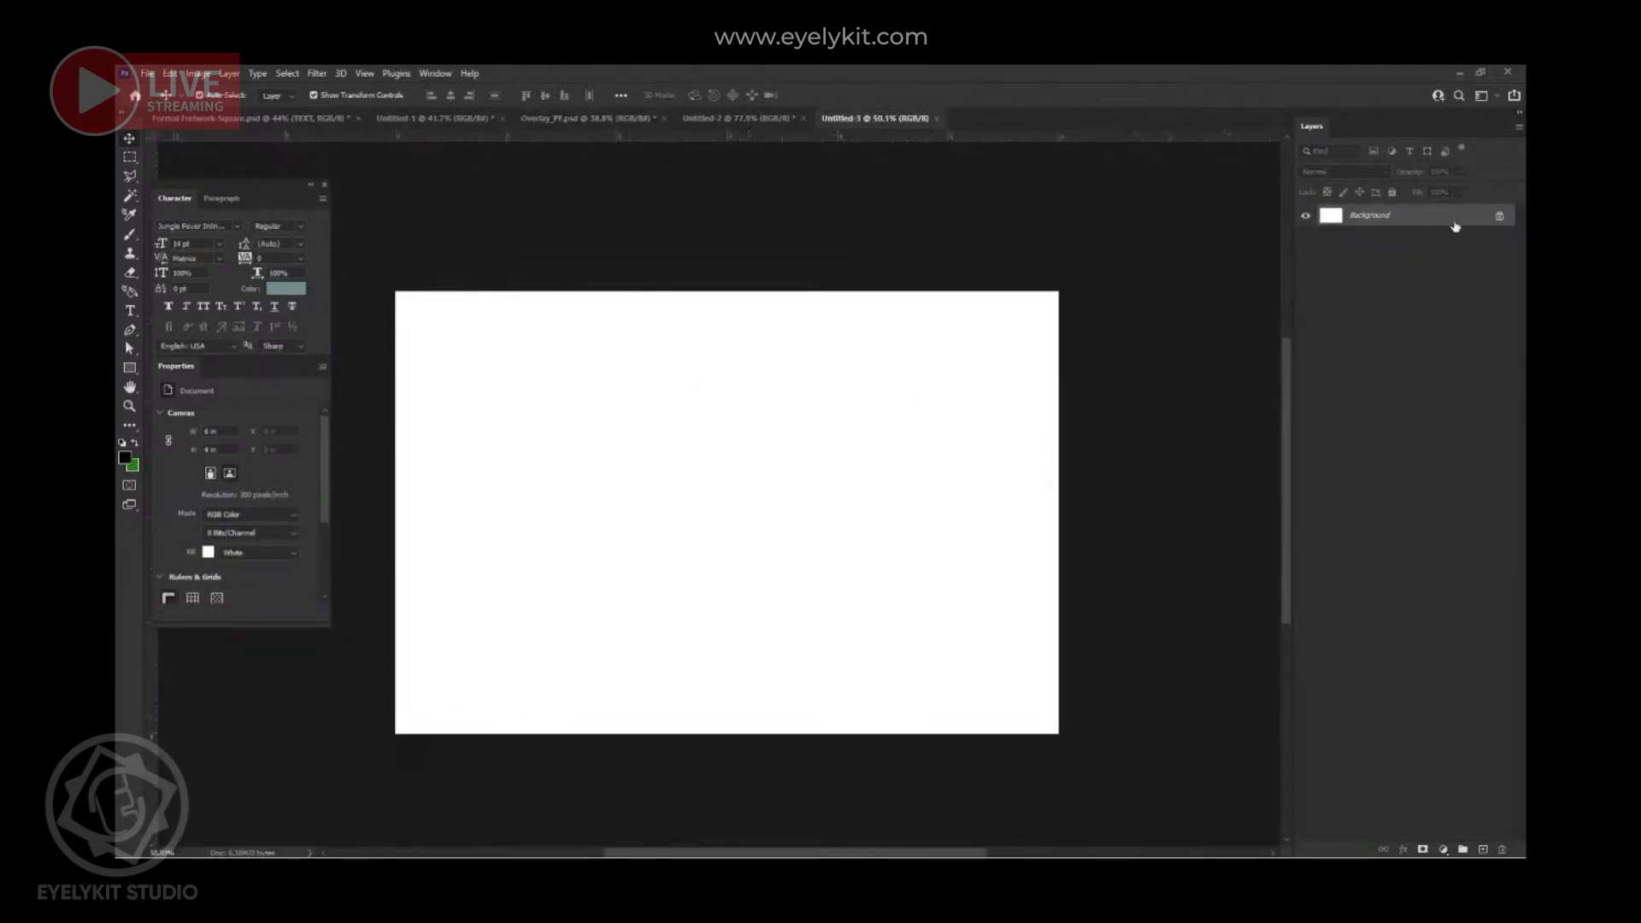
pyautogui.moveTo(602, 338); pyautogui.dragTo(701, 390)
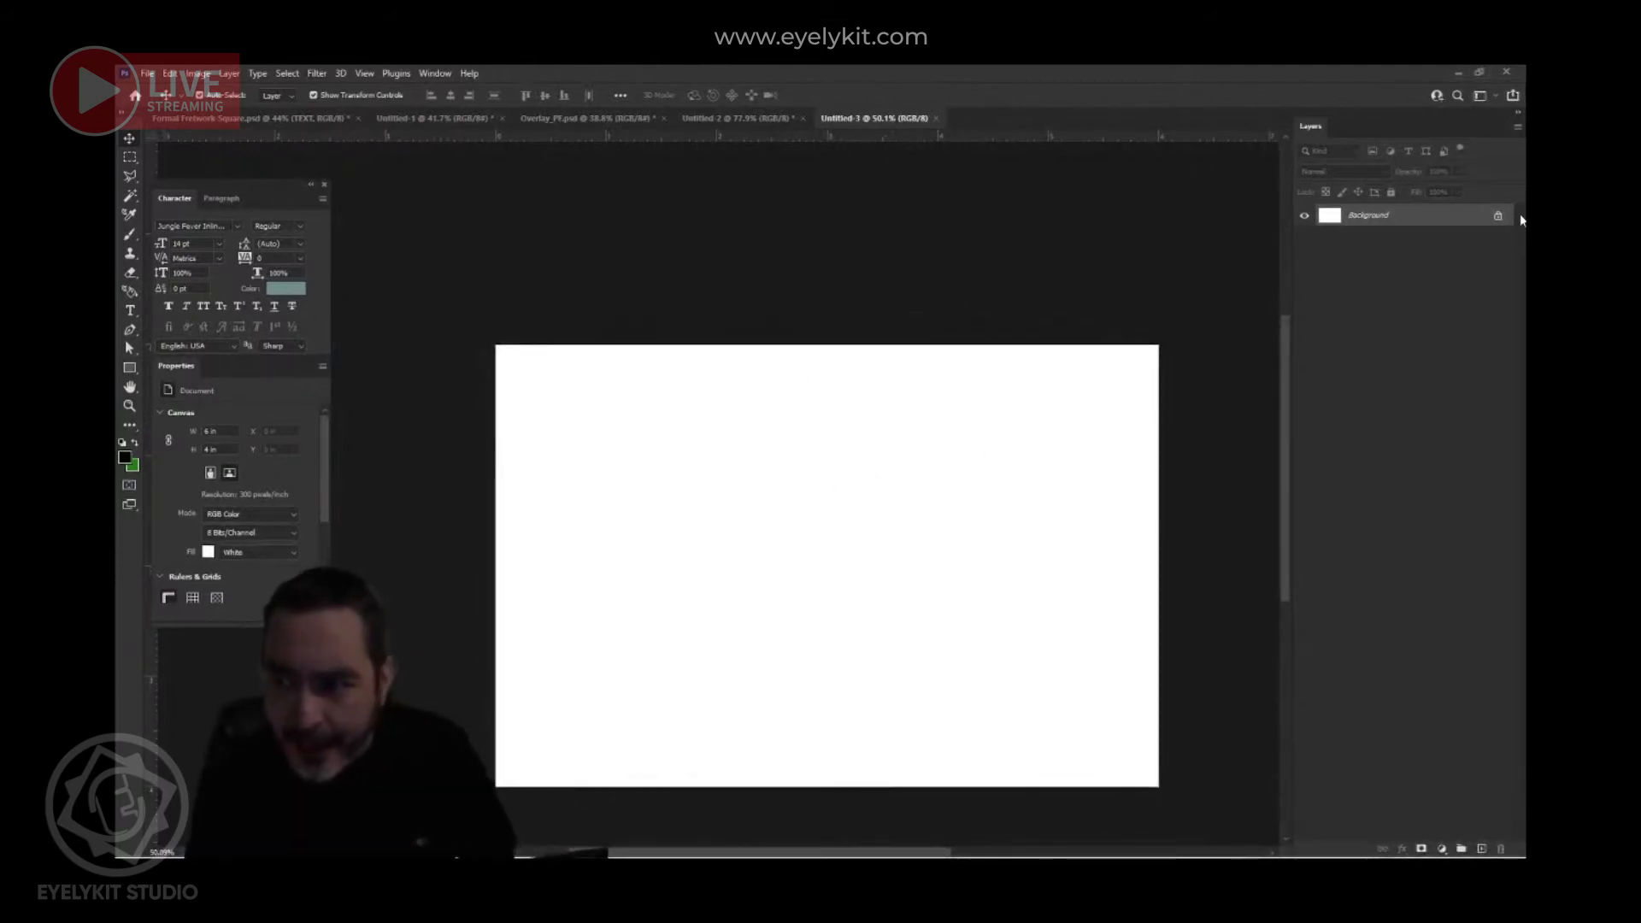
pyautogui.click(1498, 216)
pyautogui.click(1305, 216)
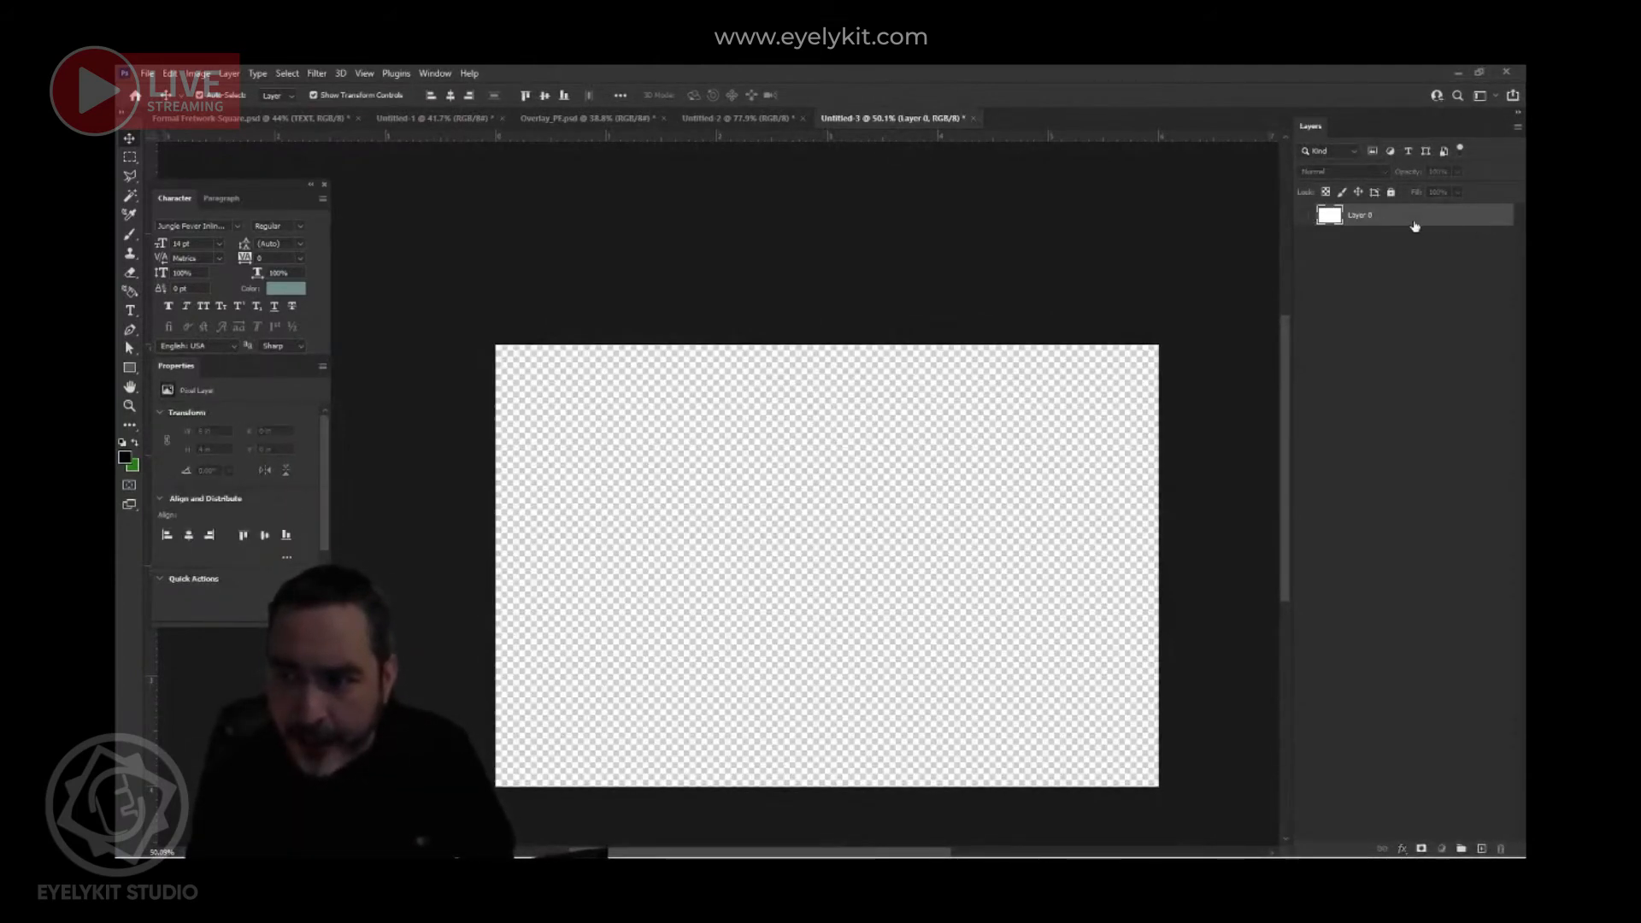
pyautogui.click(990, 316)
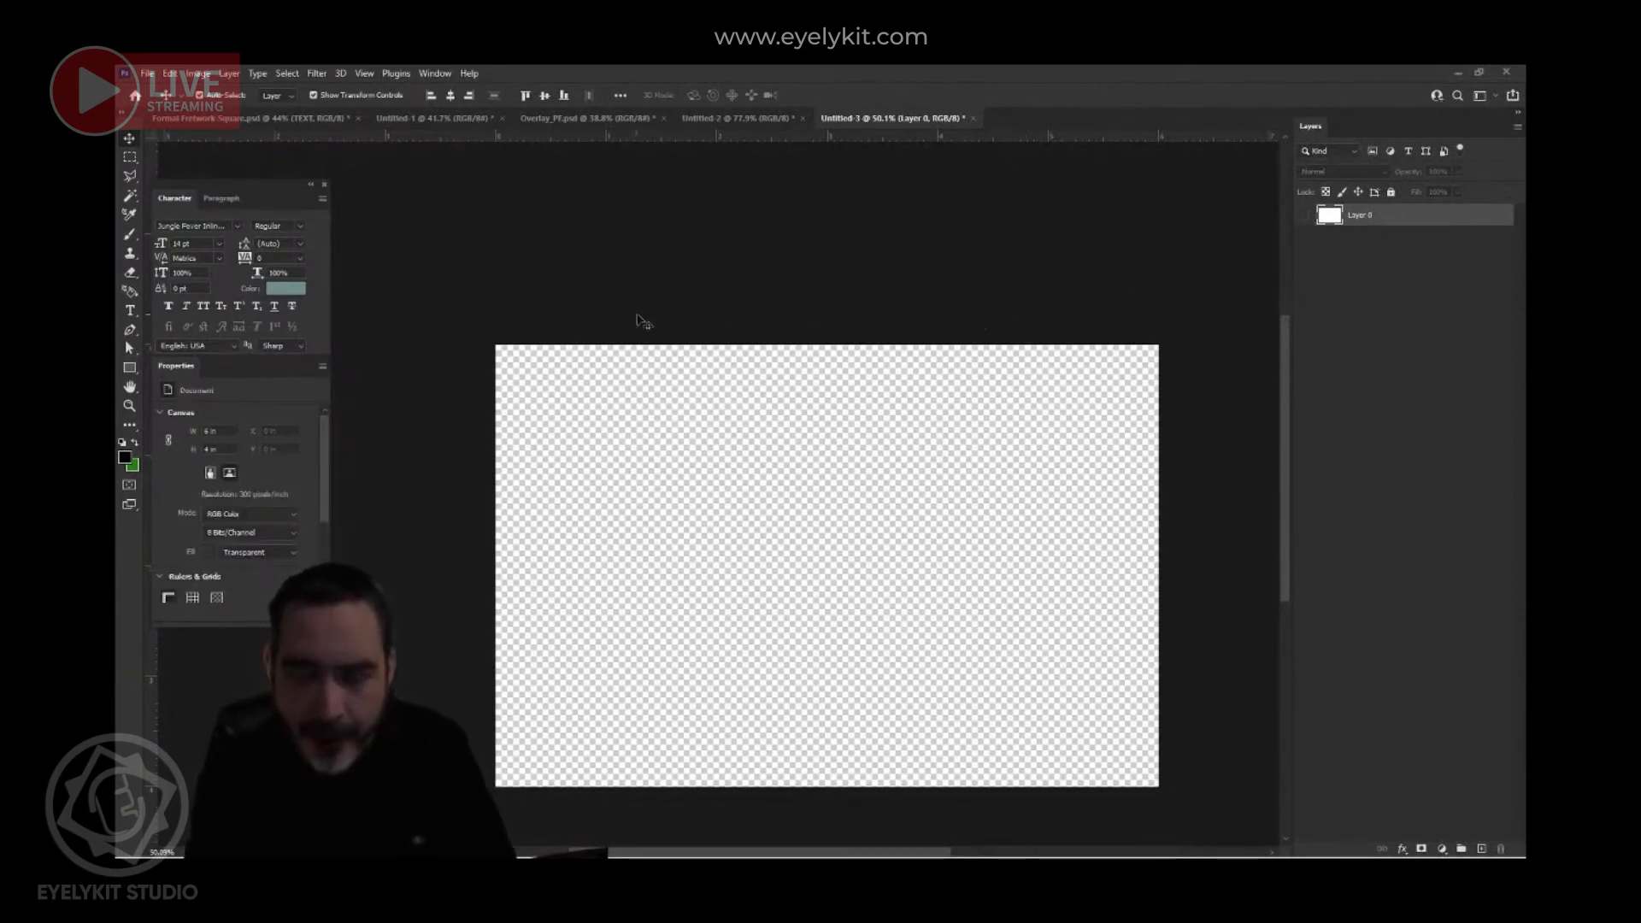
# - Switch to Overlay_PF.psd and collapse its leaf, text frame background and Frame layer groups
pyautogui.click(731, 119)
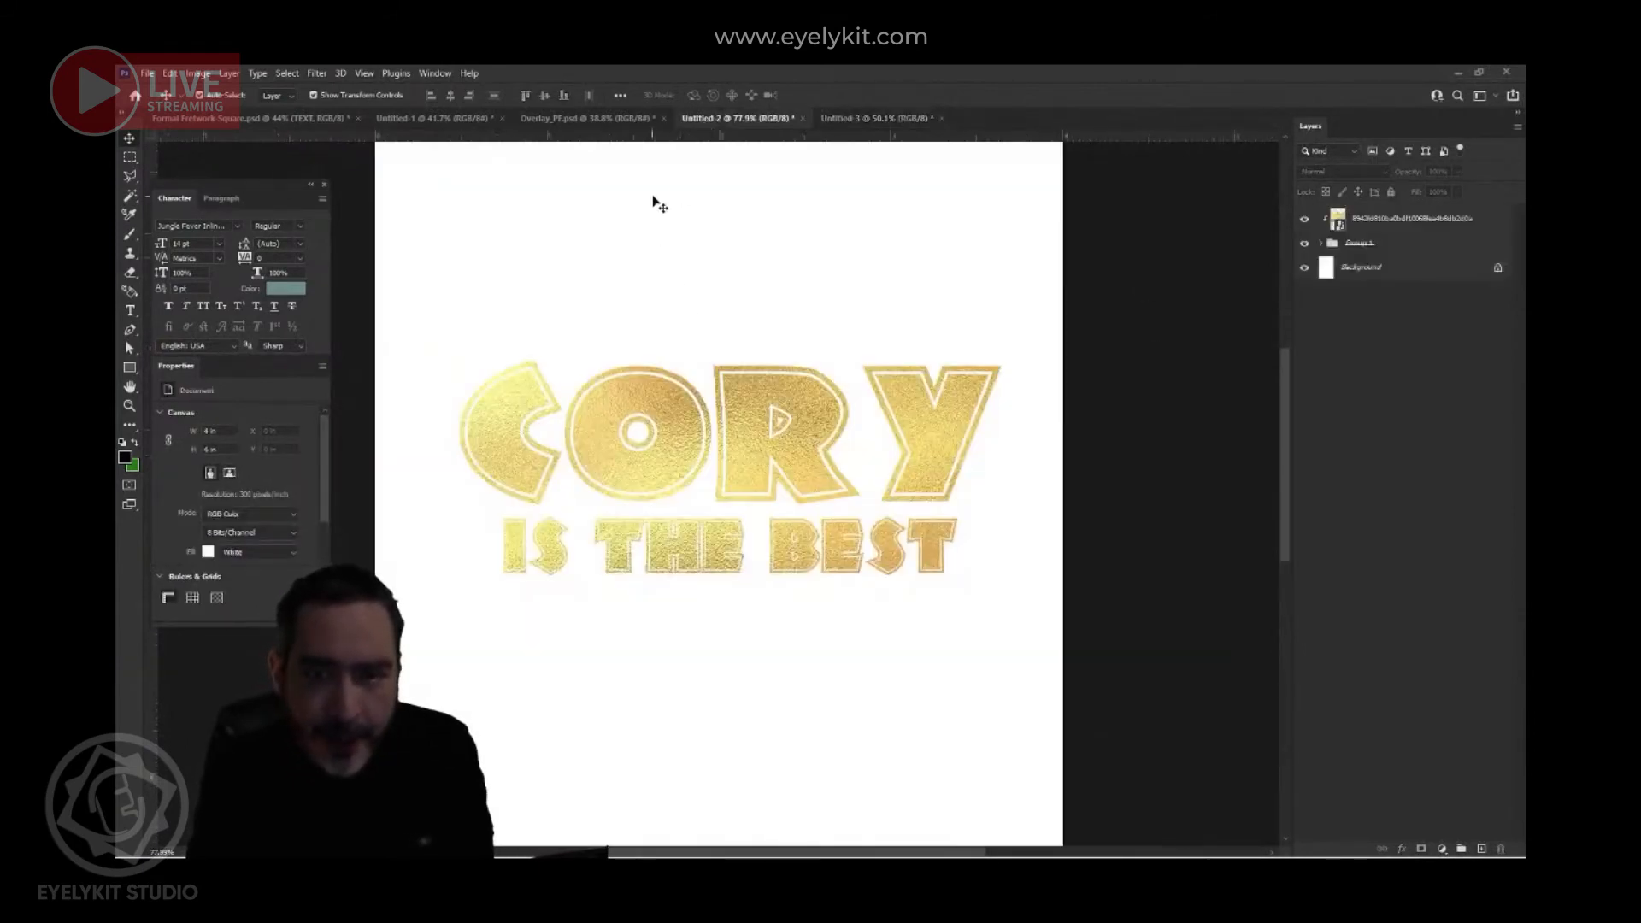
pyautogui.click(547, 119)
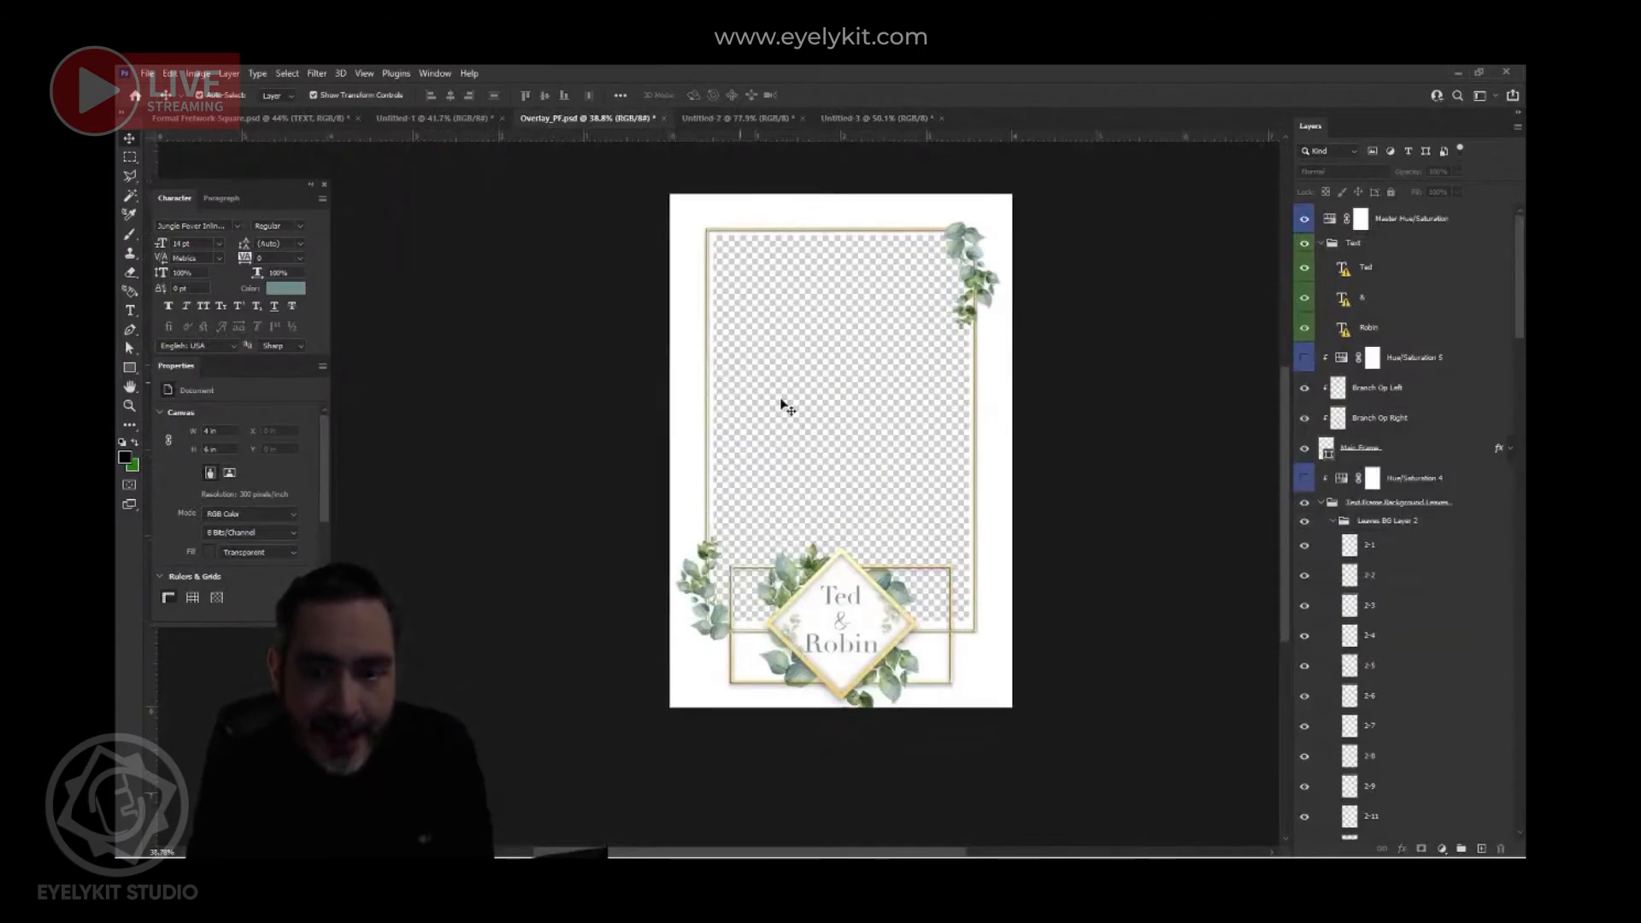
pyautogui.click(1333, 522)
pyautogui.click(1334, 539)
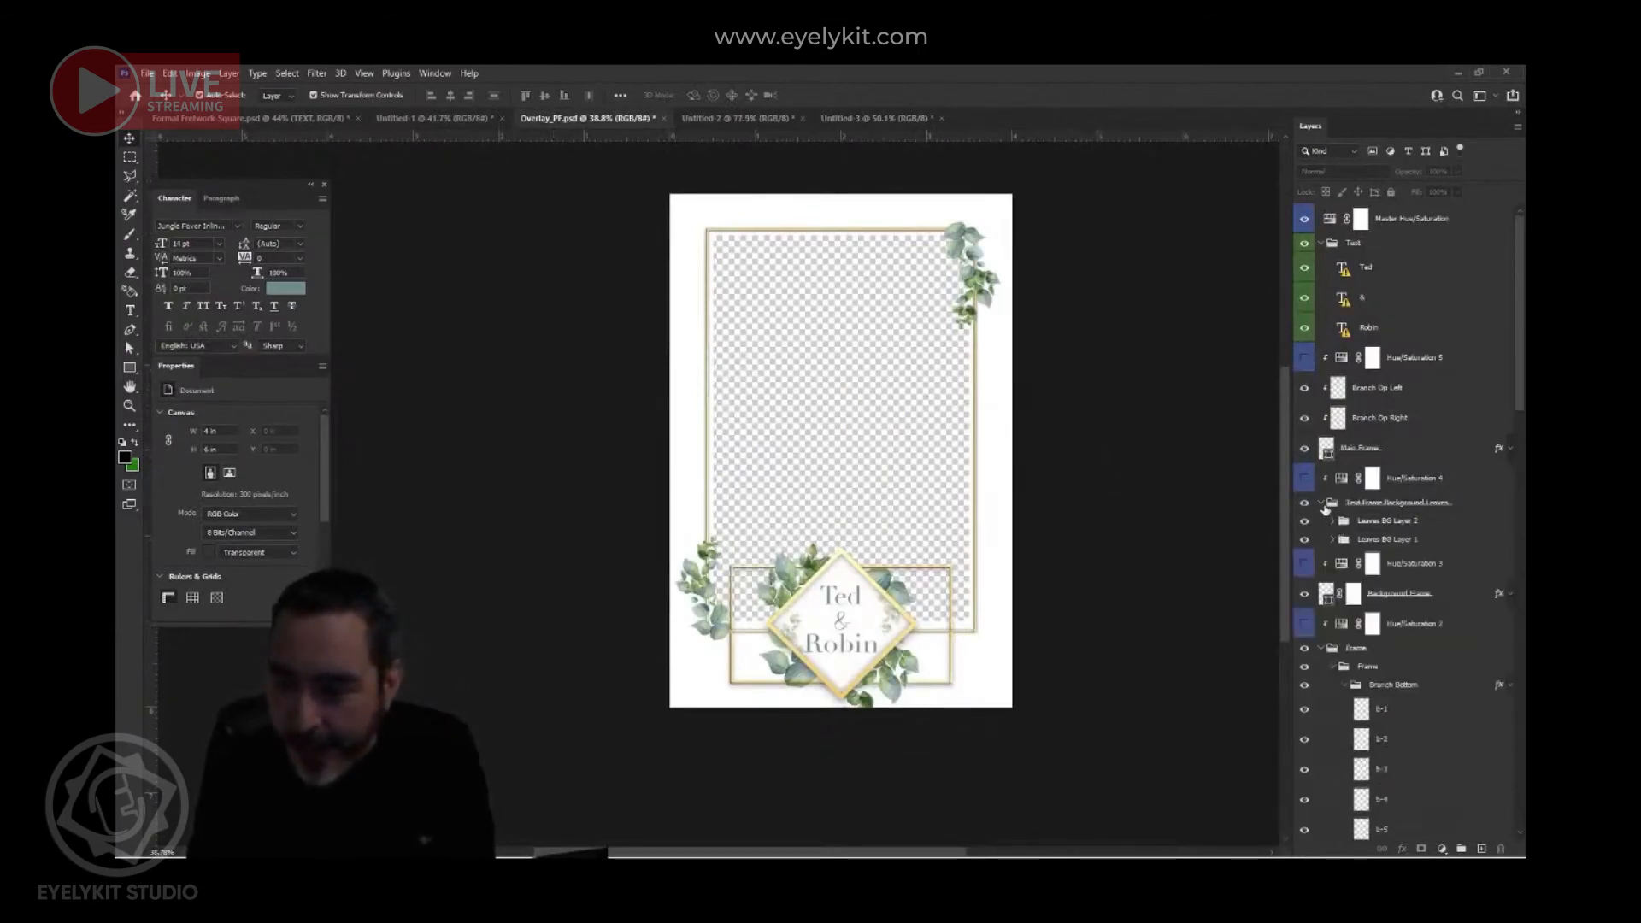
pyautogui.click(1322, 504)
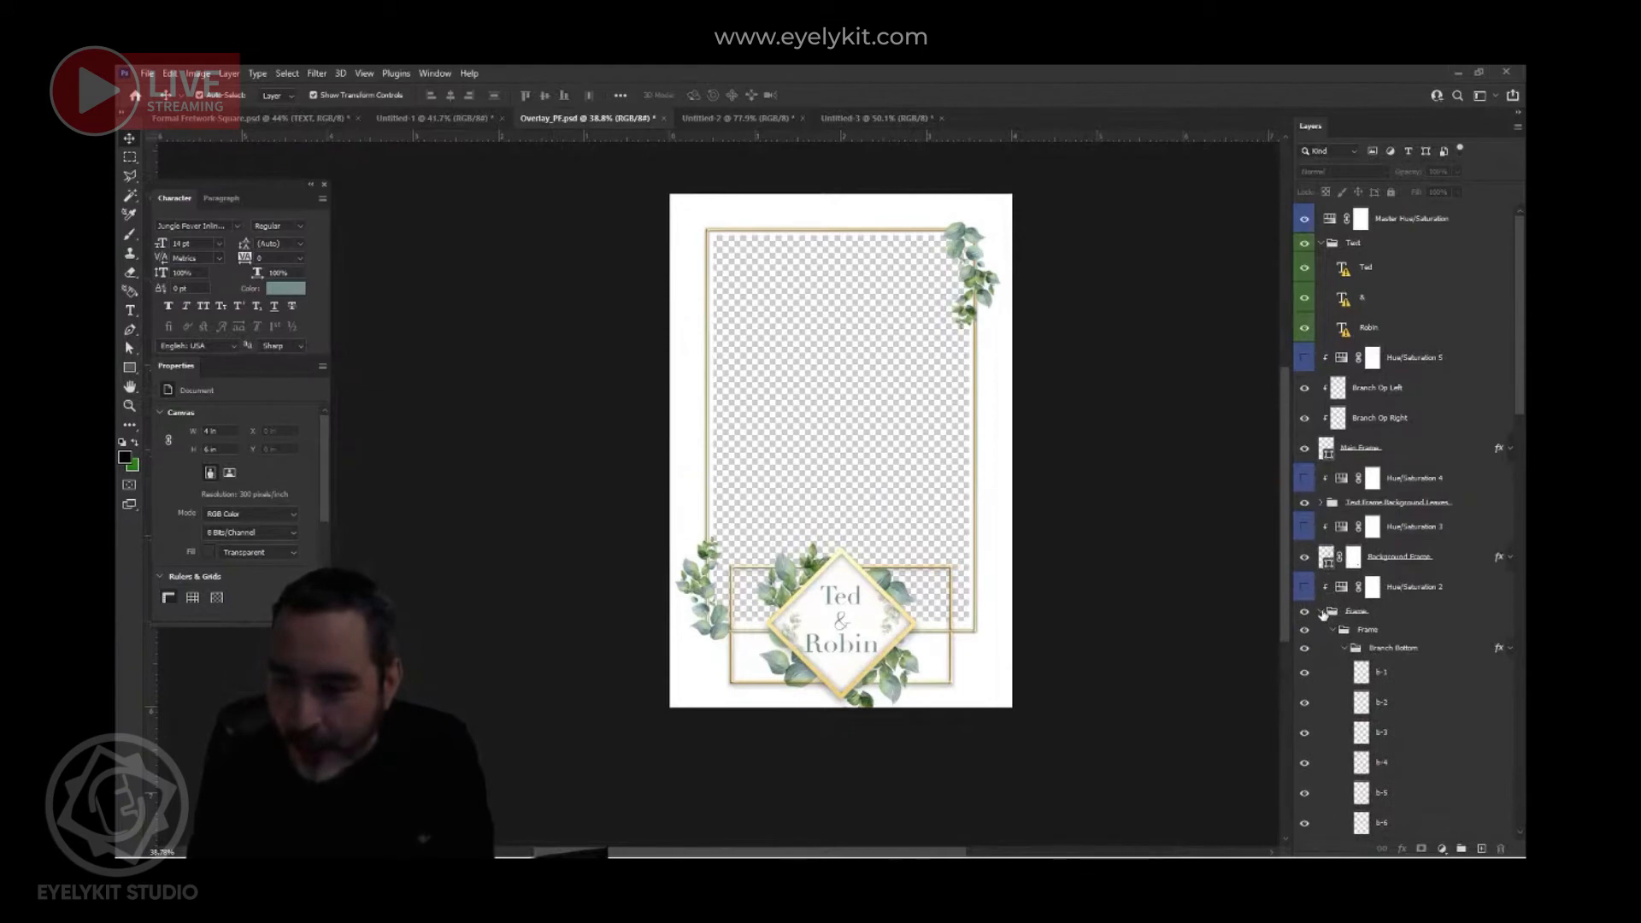
pyautogui.click(1322, 612)
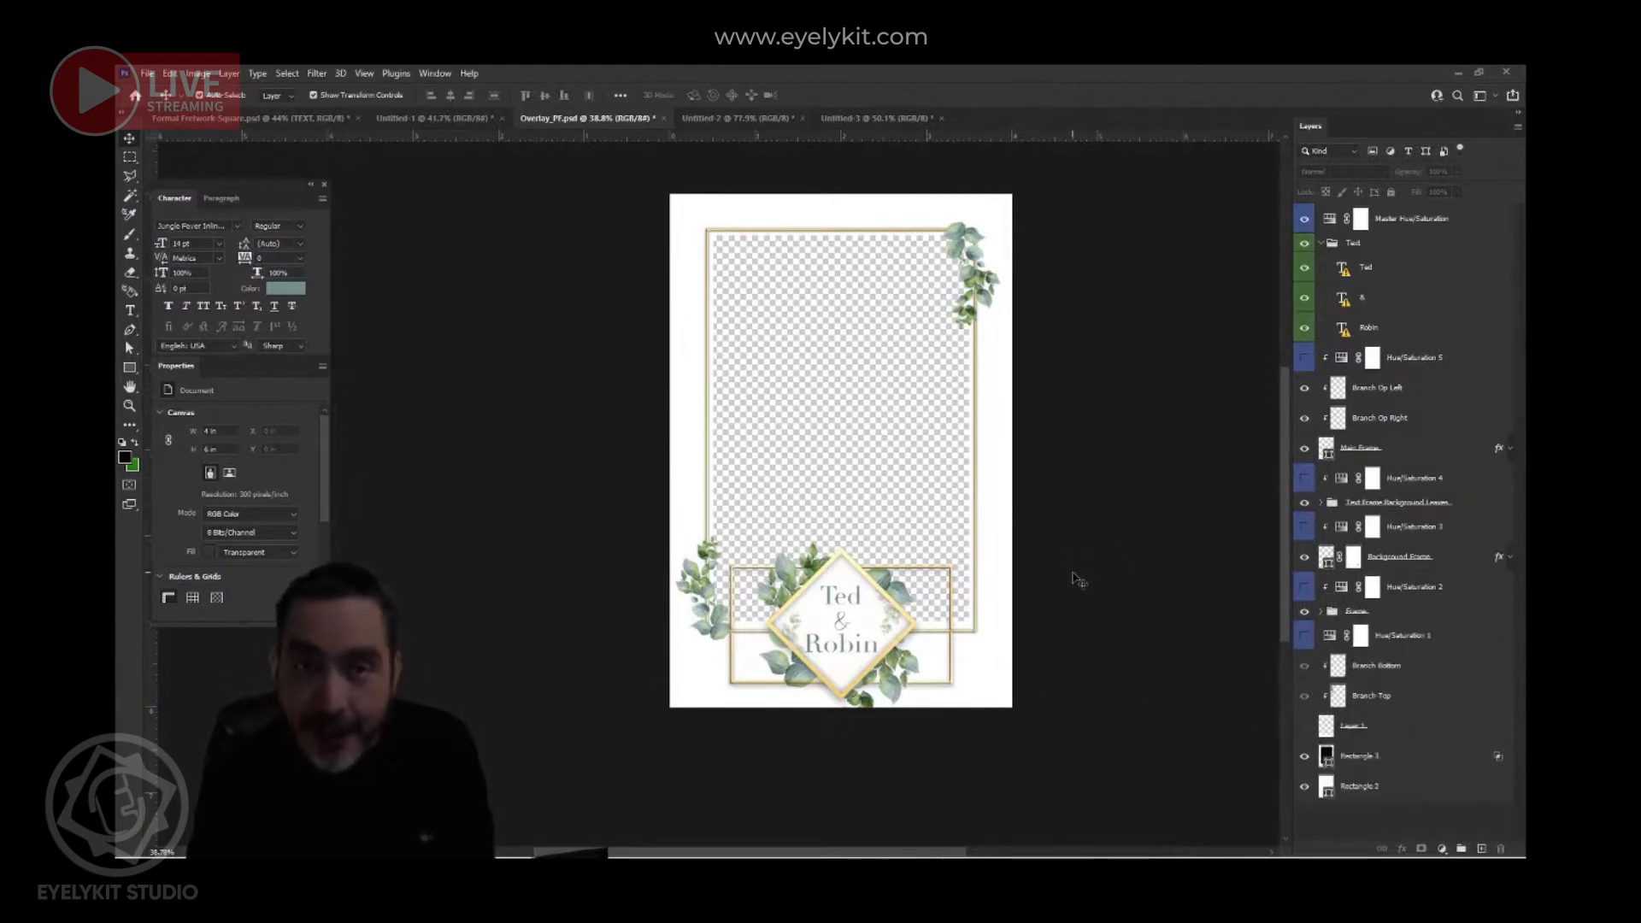
# - Copy the overlay's white background rectangle, Rectangle 2, into the 6 × 4 inch document and enlarge it to cover the whole canvas
pyautogui.scroll(2, 1079, 580)
pyautogui.moveTo(1073, 440); pyautogui.dragTo(1010, 485)
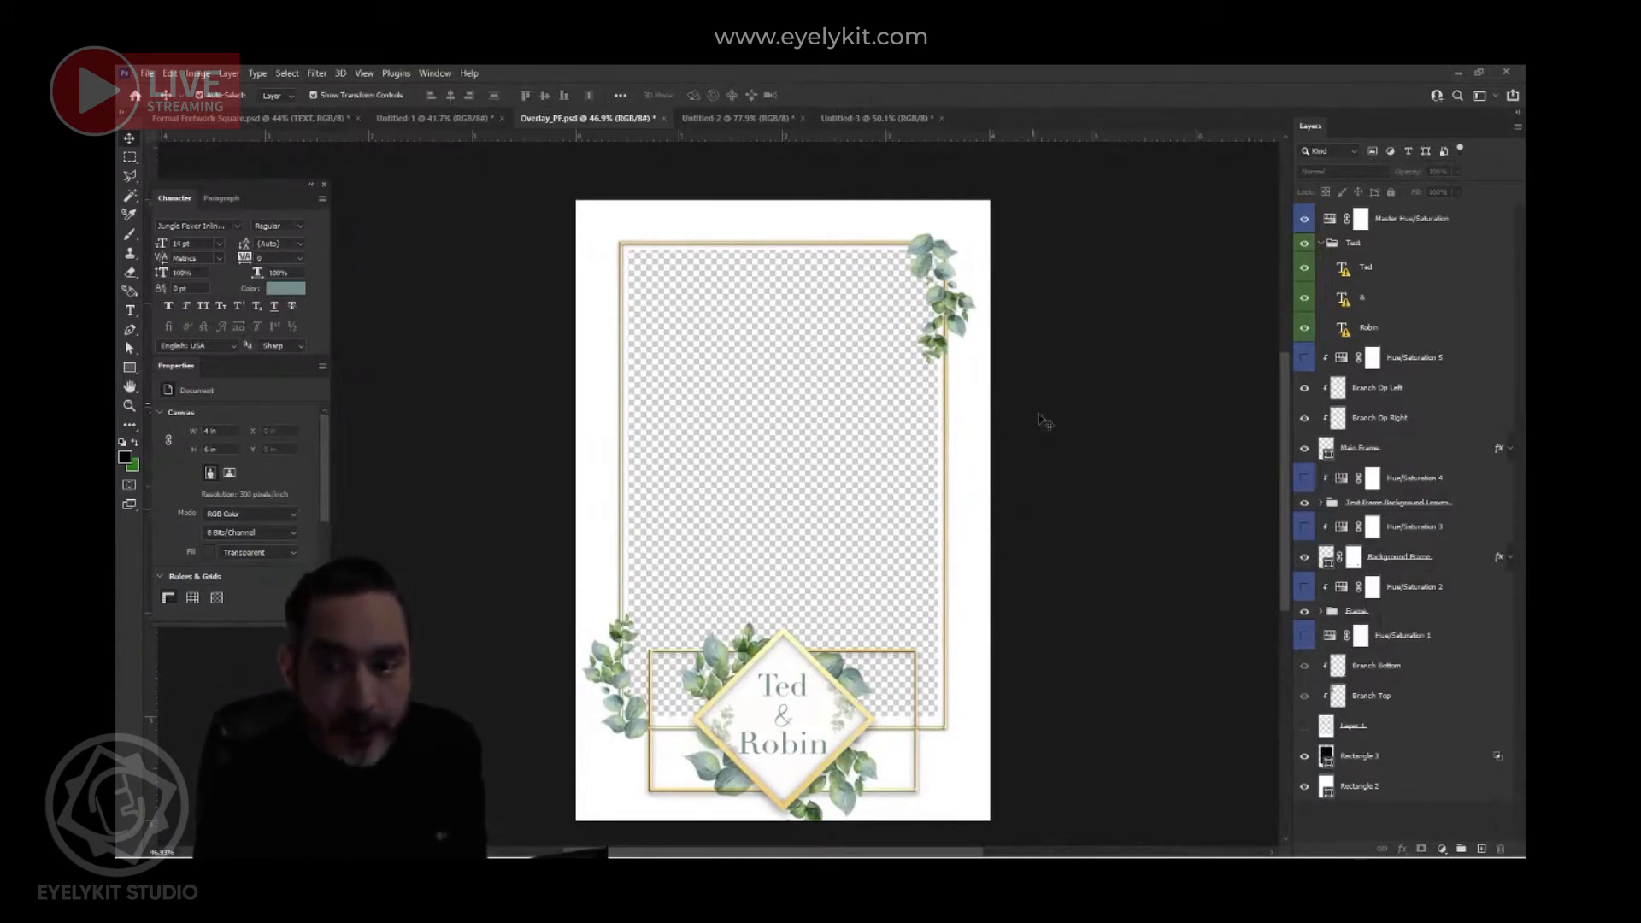
pyautogui.moveTo(1032, 419); pyautogui.dragTo(972, 516)
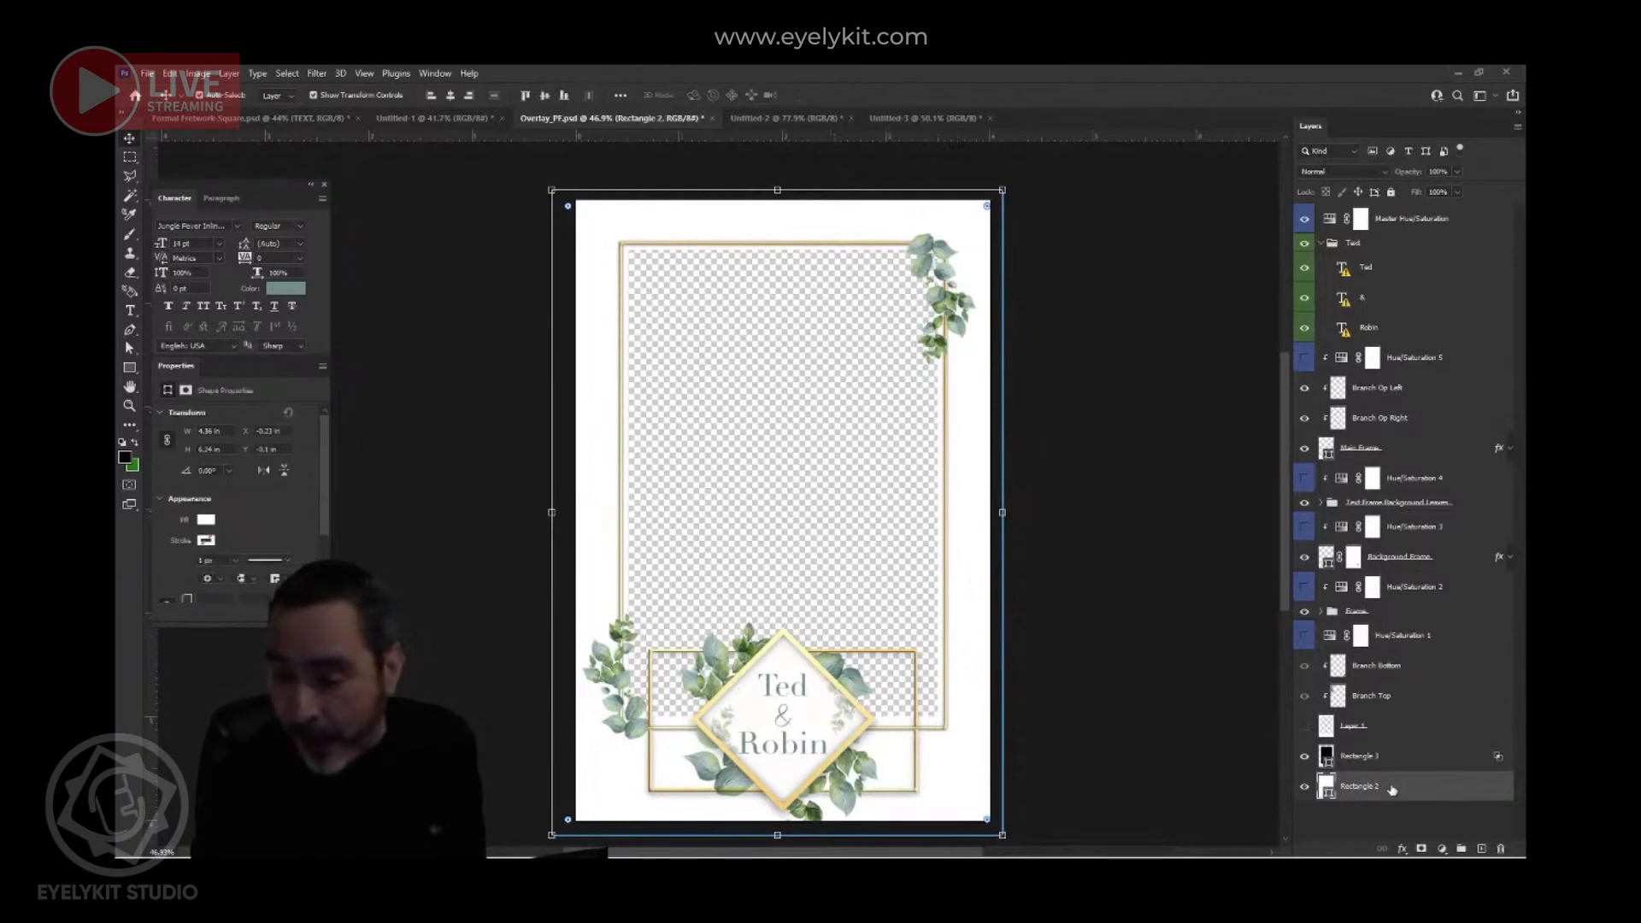
pyautogui.moveTo(964, 453); pyautogui.dragTo(838, 571)
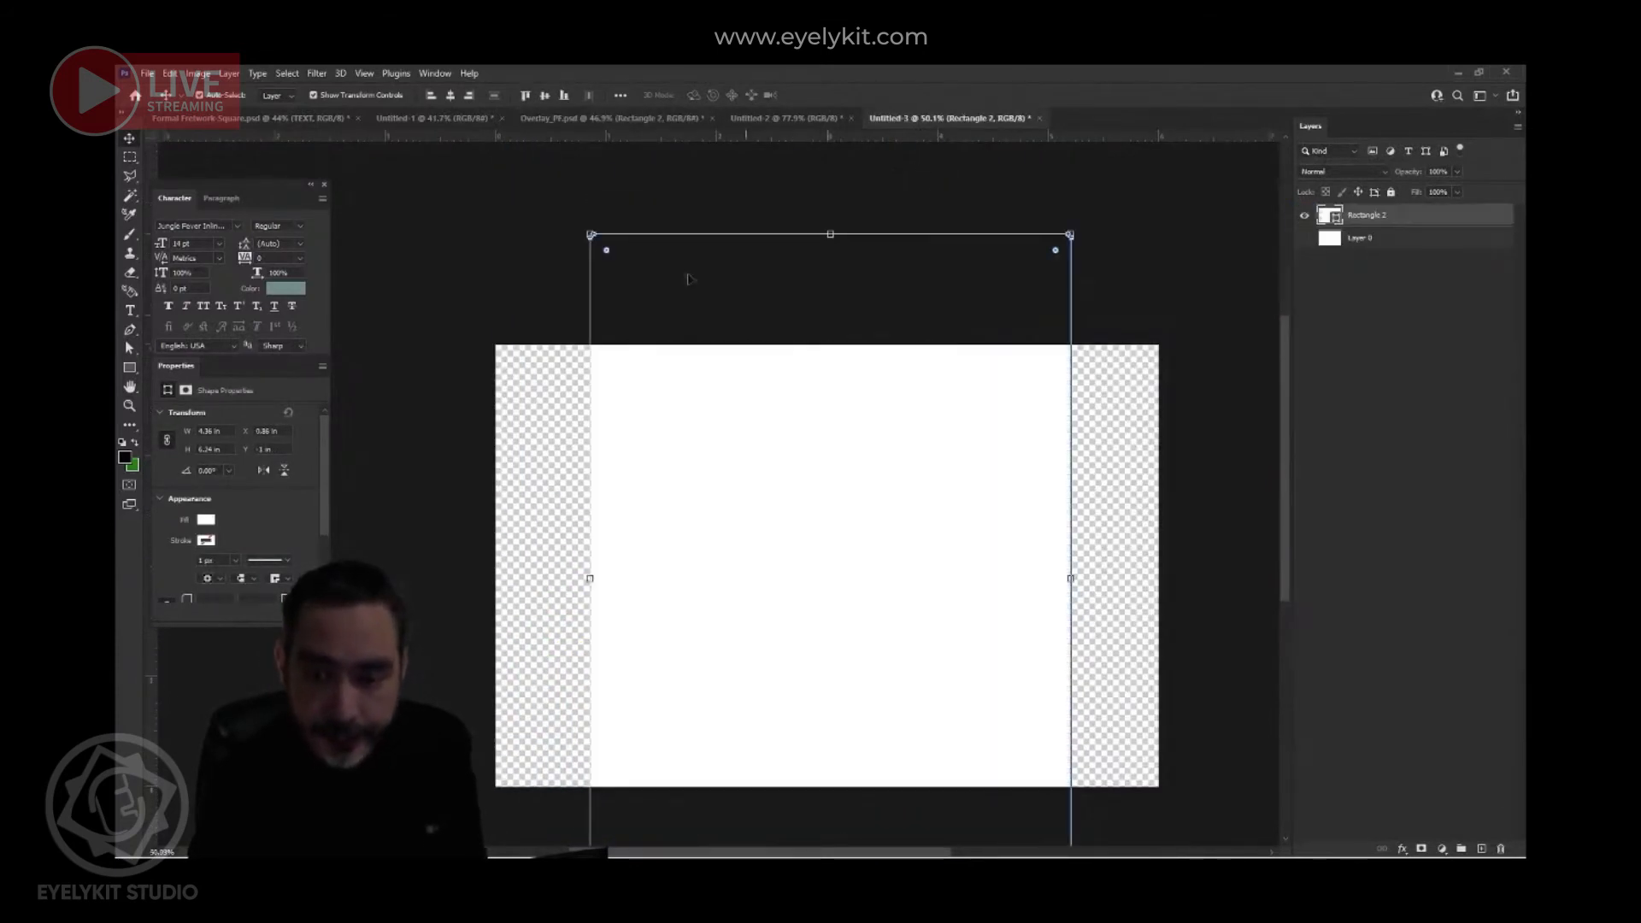
pyautogui.moveTo(582, 224); pyautogui.dragTo(1063, 433)
pyautogui.click(878, 229)
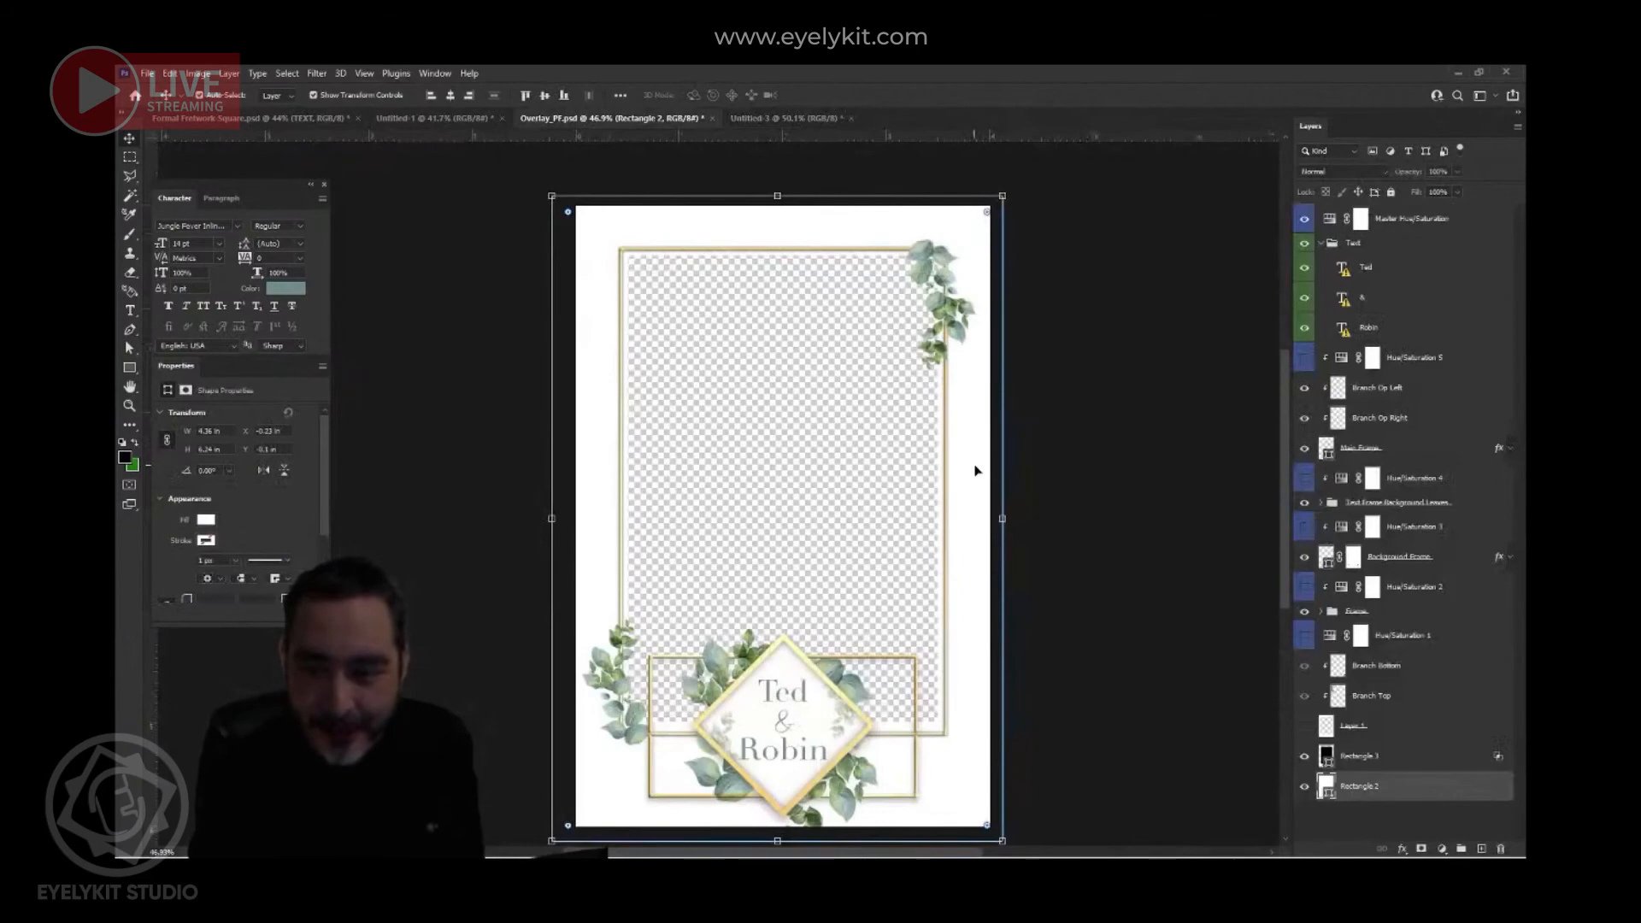
# - Copy the overlay's gold frame, Rectangle 1, into the 6 × 4 inch document and scale it to about 1.83 × 2.75 in on the left half
pyautogui.scroll(3, 977, 470)
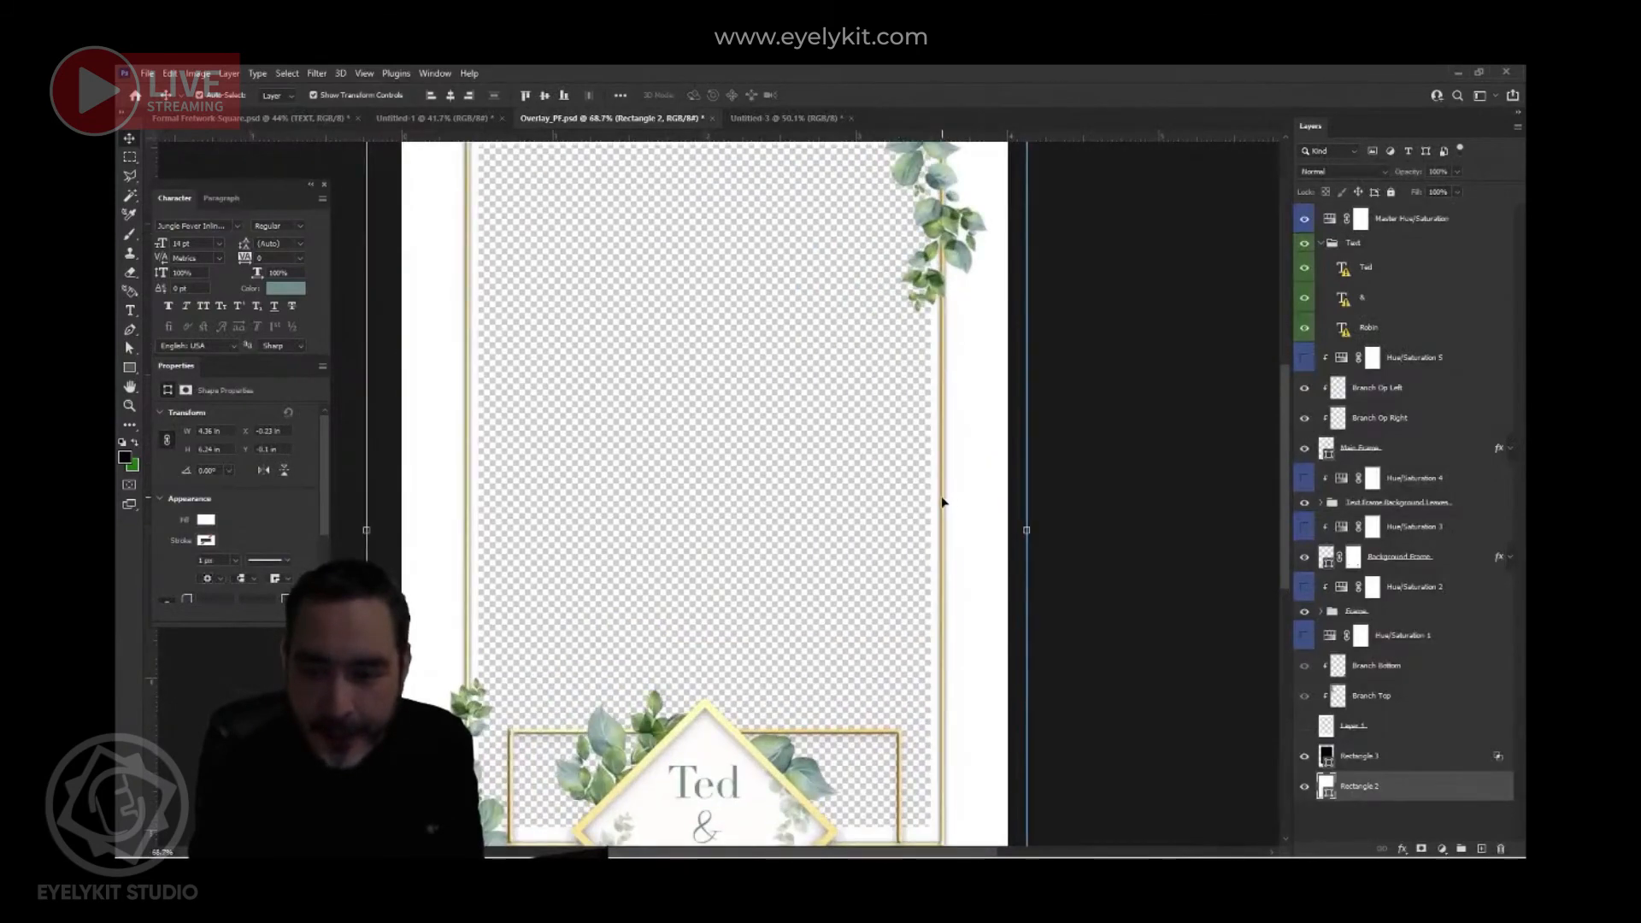
pyautogui.click(943, 386)
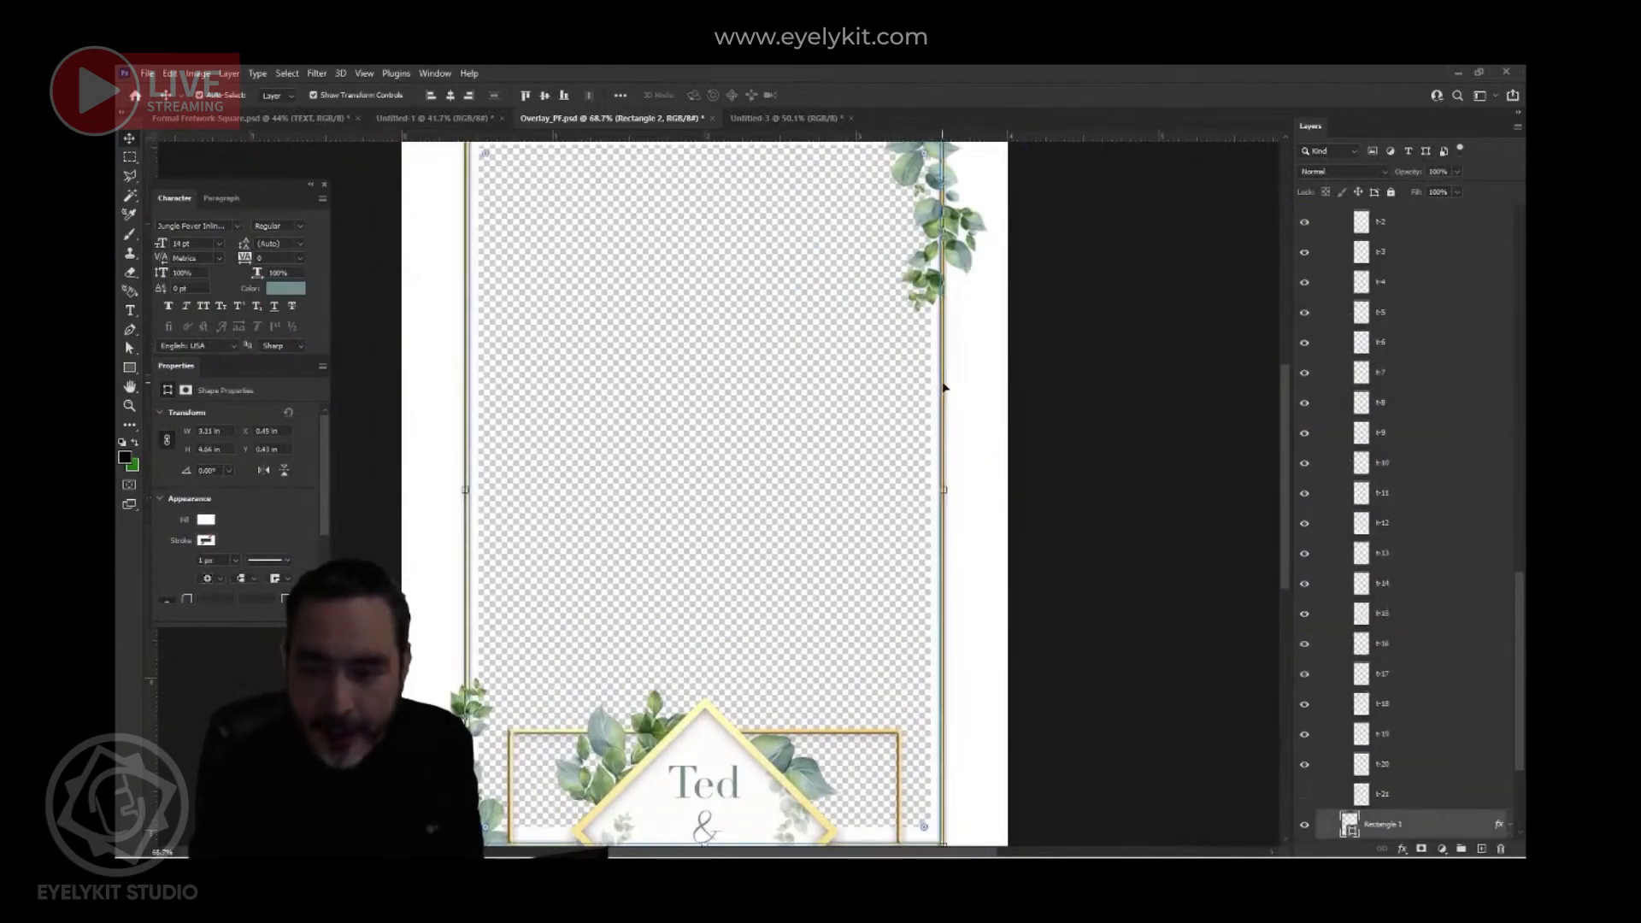
pyautogui.scroll(5, 939, 458)
pyautogui.moveTo(913, 477); pyautogui.dragTo(853, 411)
pyautogui.click(771, 120)
pyautogui.moveTo(776, 598); pyautogui.dragTo(777, 602)
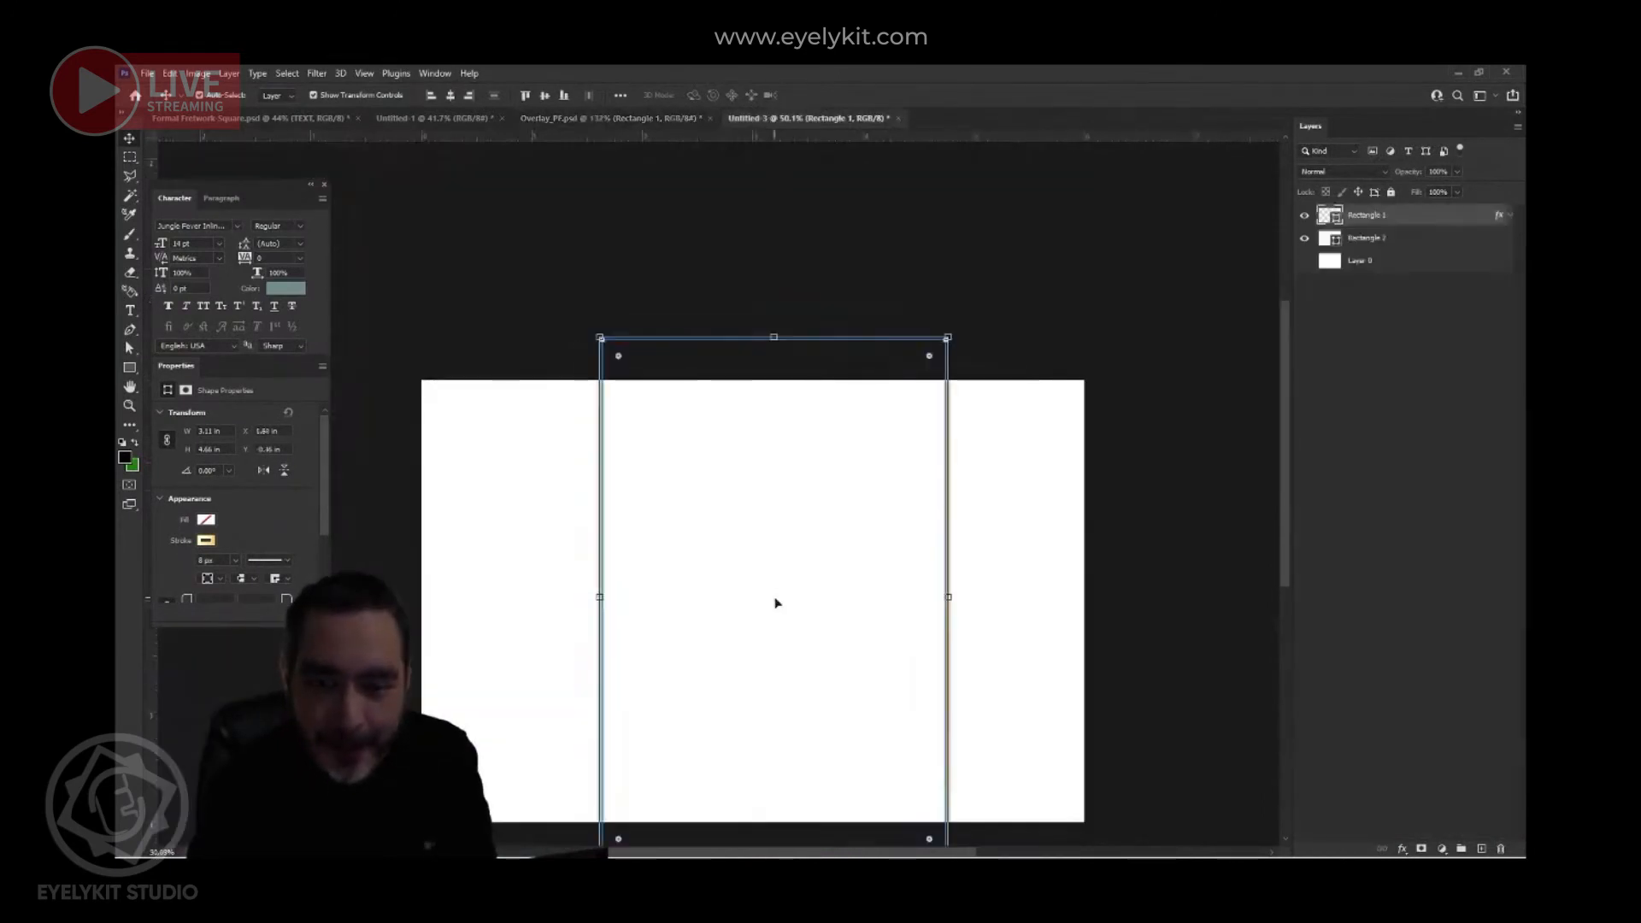
pyautogui.moveTo(949, 337); pyautogui.dragTo(645, 435)
pyautogui.click(843, 96)
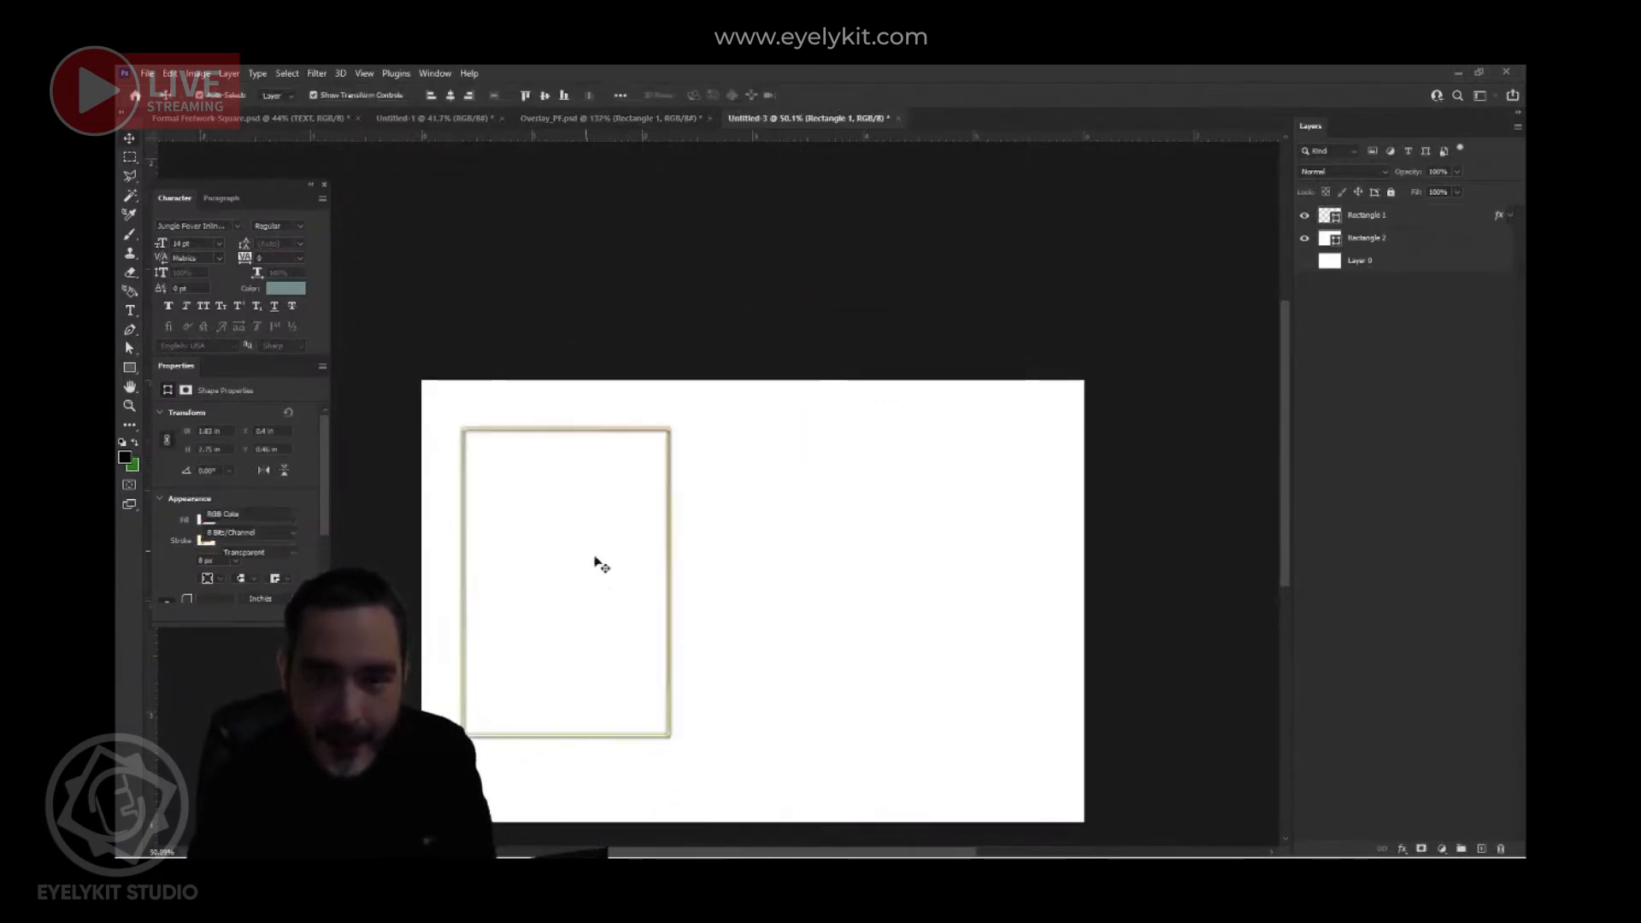
# - Copy the knockout rectangle, Rectangle 3, from the overlay into the new document and scale it to fit the gold frame, about 1.84 × 2.77 in
pyautogui.click(638, 120)
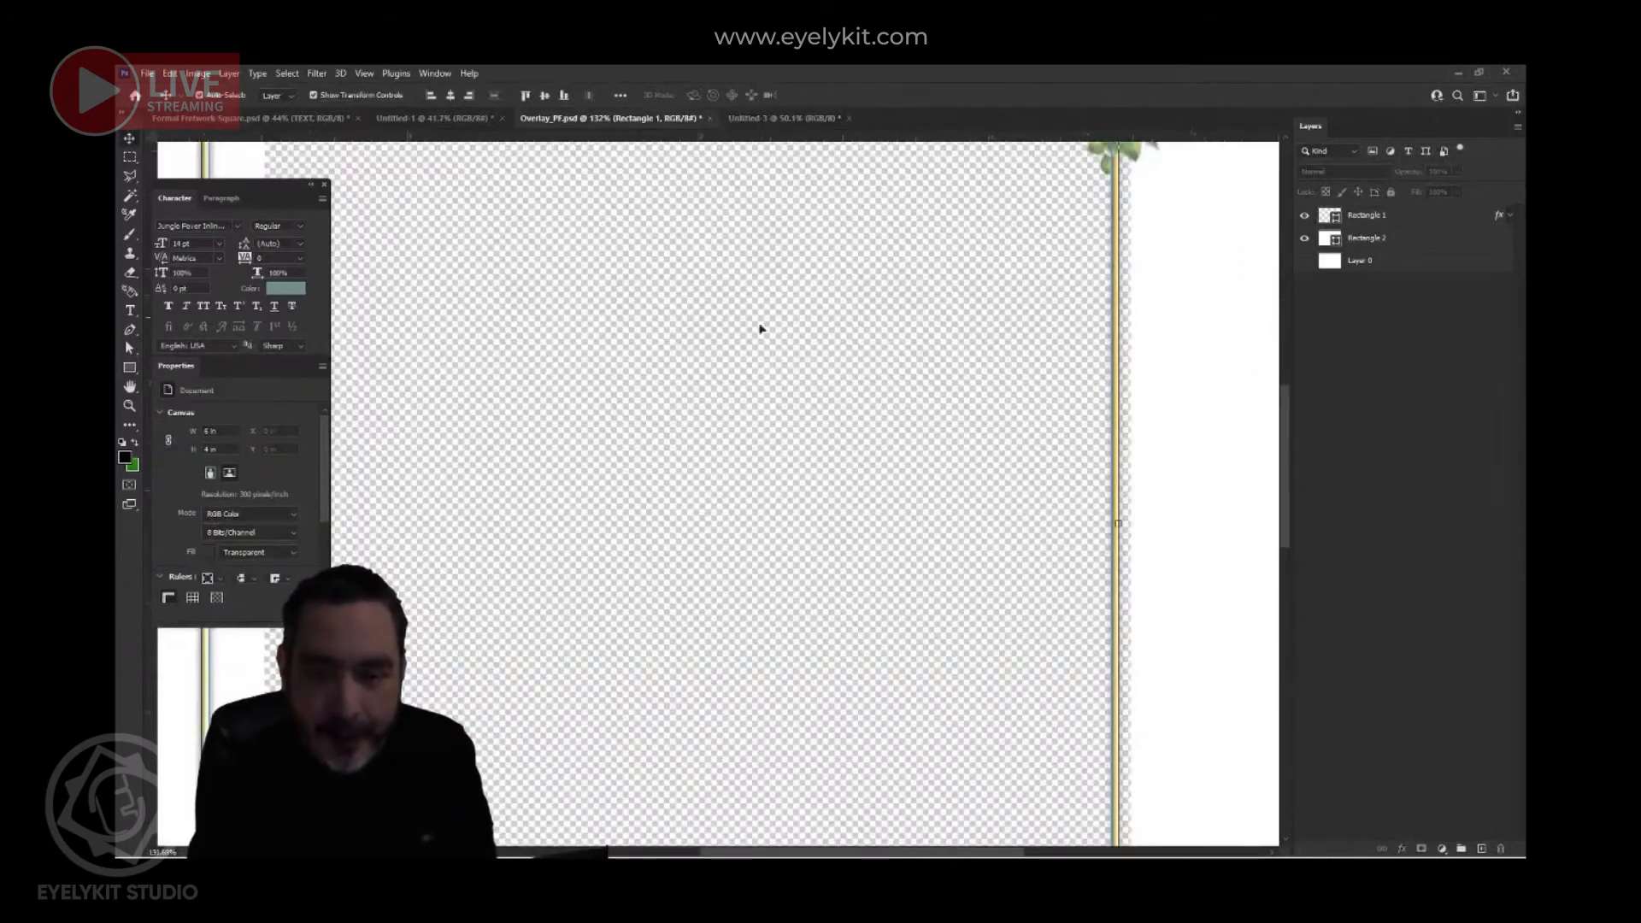
pyautogui.scroll(-3, 851, 479)
pyautogui.moveTo(760, 430); pyautogui.dragTo(747, 119)
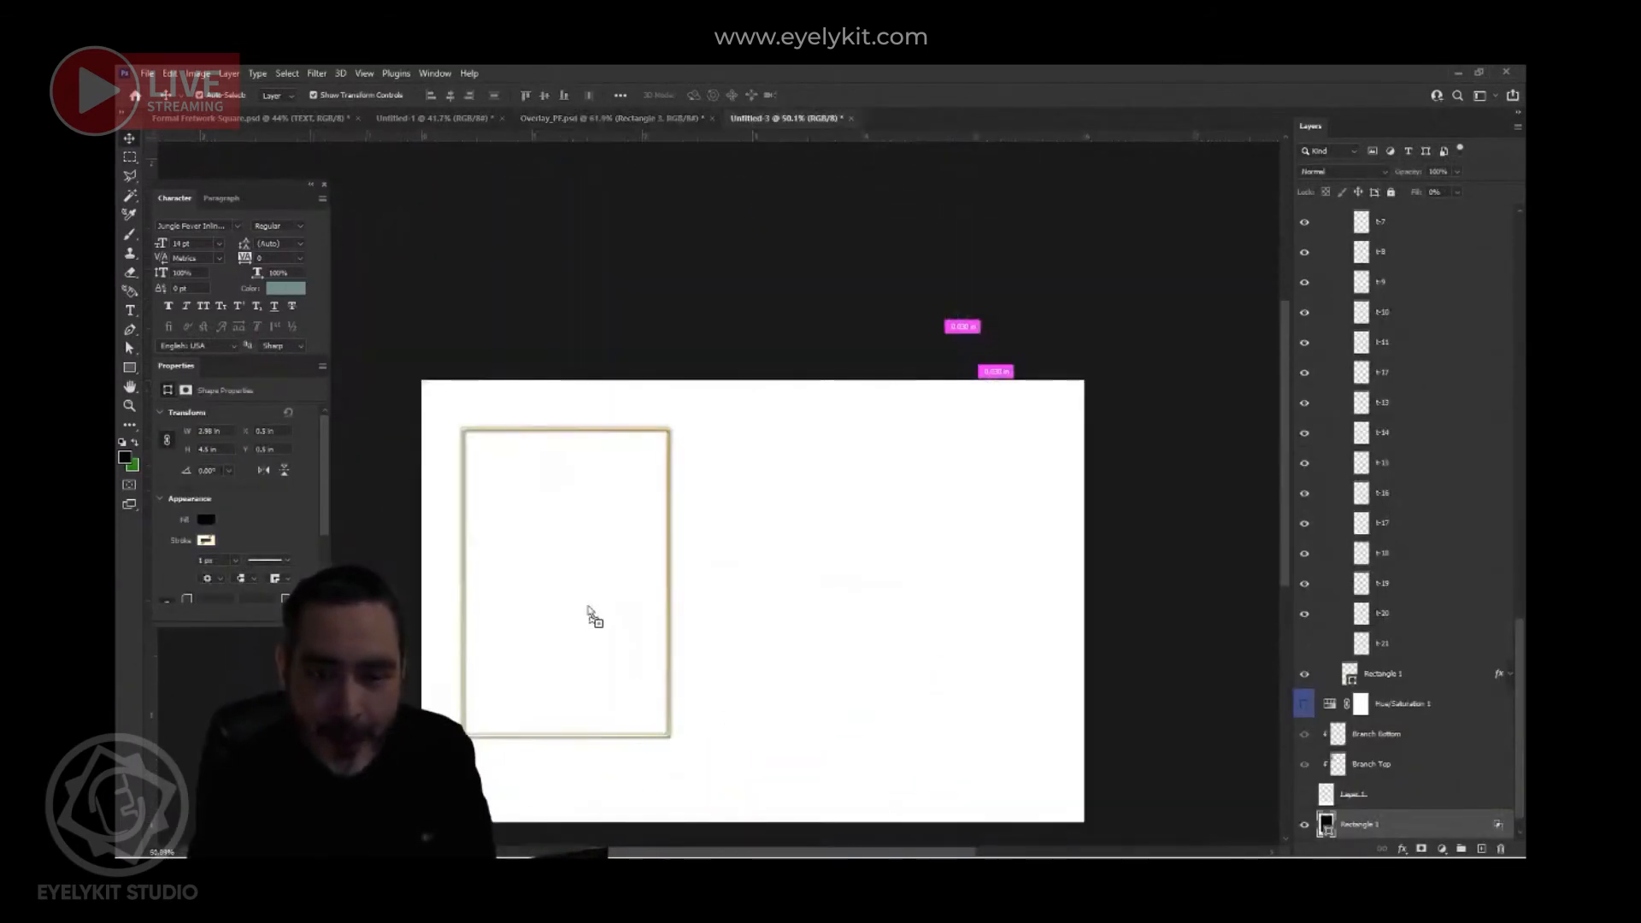
pyautogui.moveTo(597, 610); pyautogui.dragTo(579, 628)
pyautogui.moveTo(744, 373); pyautogui.dragTo(586, 503)
pyautogui.moveTo(650, 710); pyautogui.dragTo(662, 742)
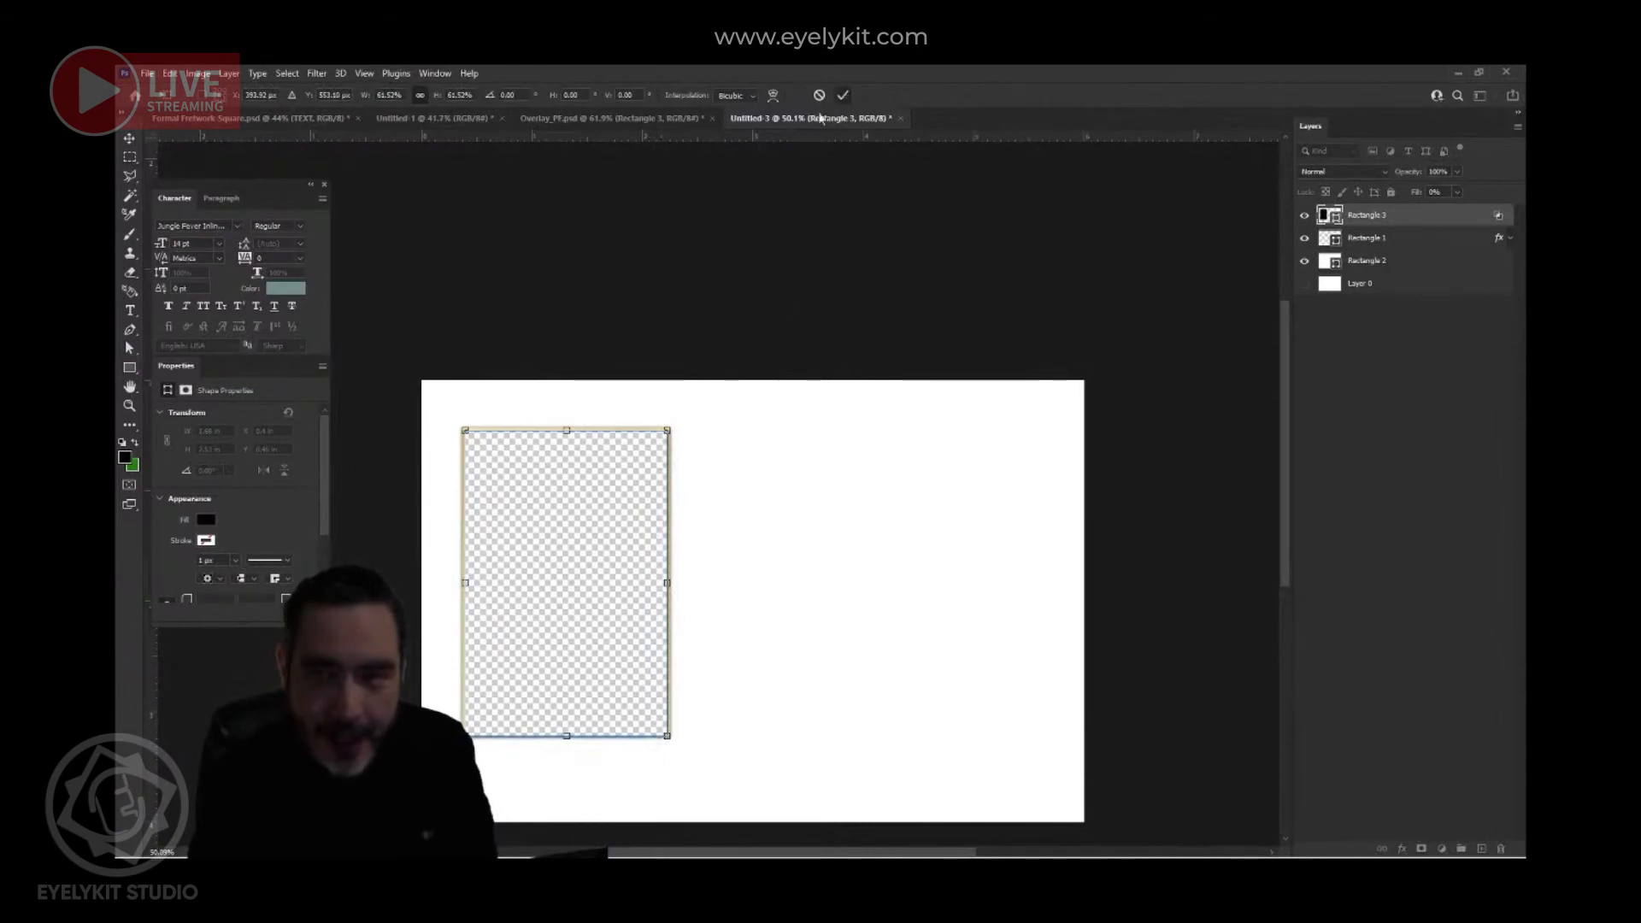
pyautogui.press('Return')
# - Move the gold frame layer, Rectangle 1, above the knockout Rectangle 3 in the layer order
pyautogui.scroll(6, 568, 410)
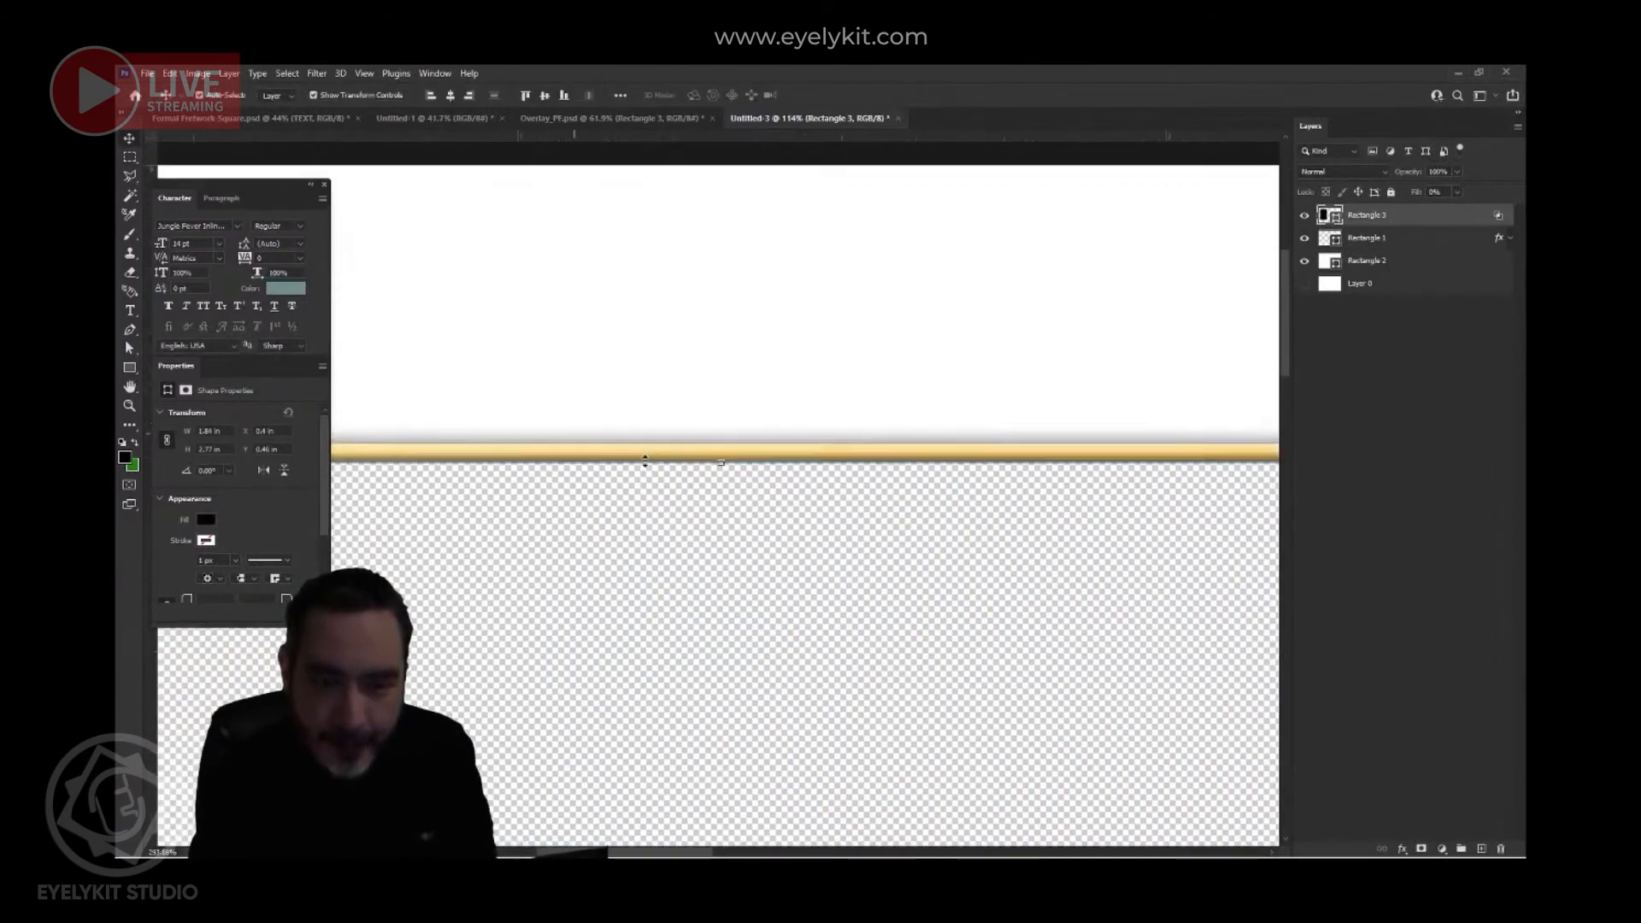
pyautogui.scroll(3, 646, 453)
pyautogui.click(658, 443)
pyautogui.click(664, 454)
pyautogui.moveTo(665, 453); pyautogui.dragTo(666, 449)
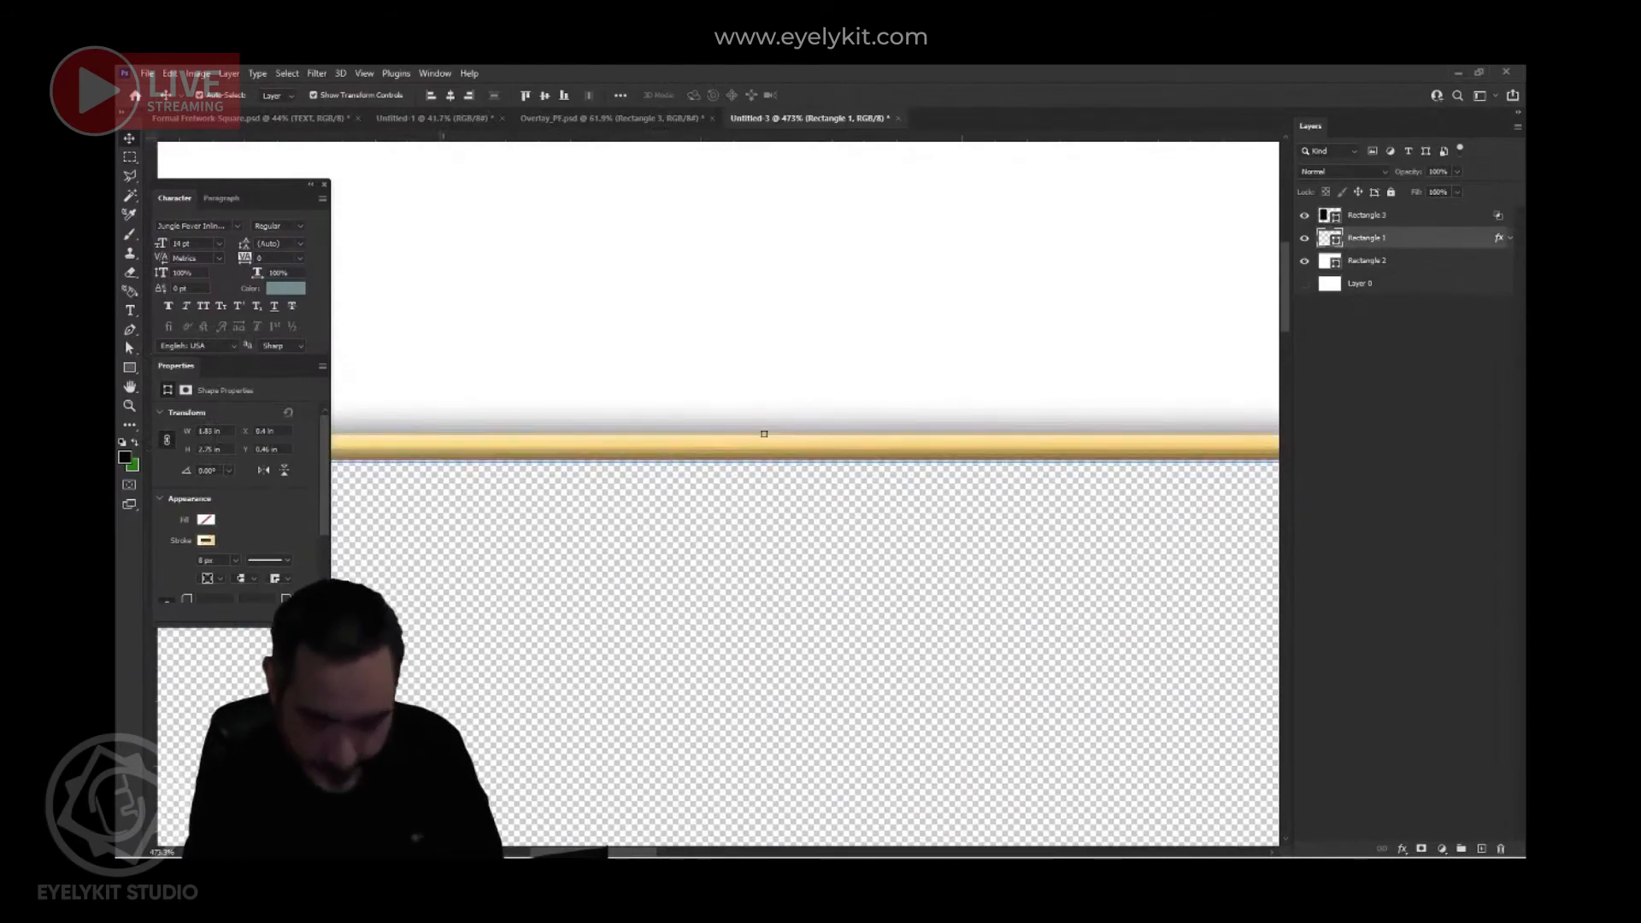
pyautogui.moveTo(1407, 242); pyautogui.dragTo(1409, 214)
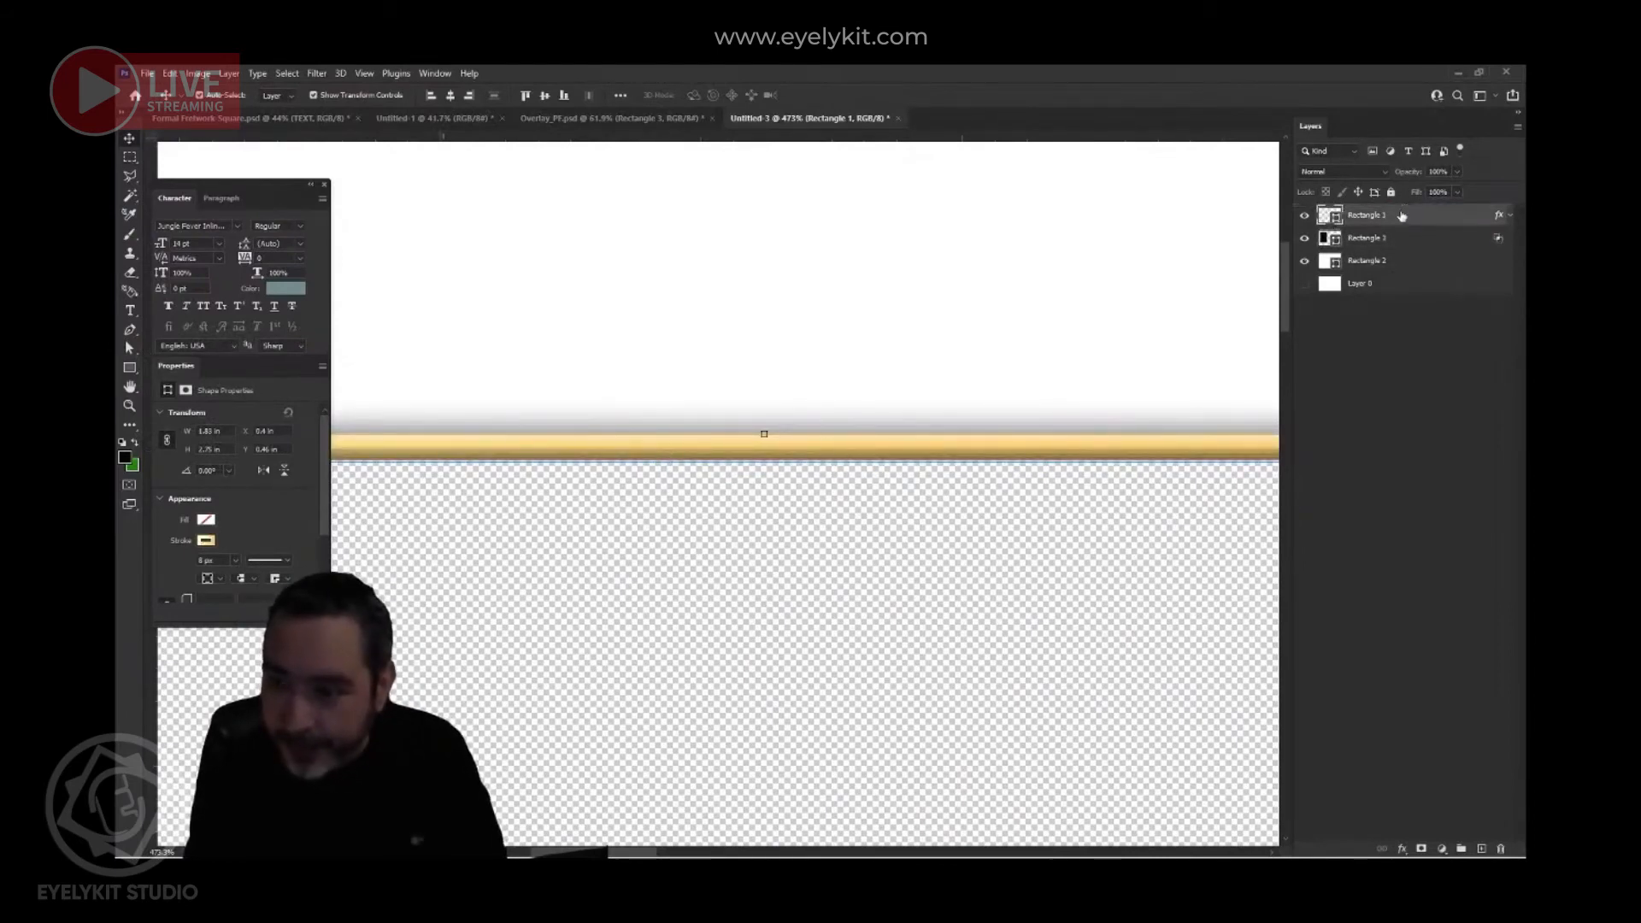
pyautogui.scroll(-3, 1044, 513)
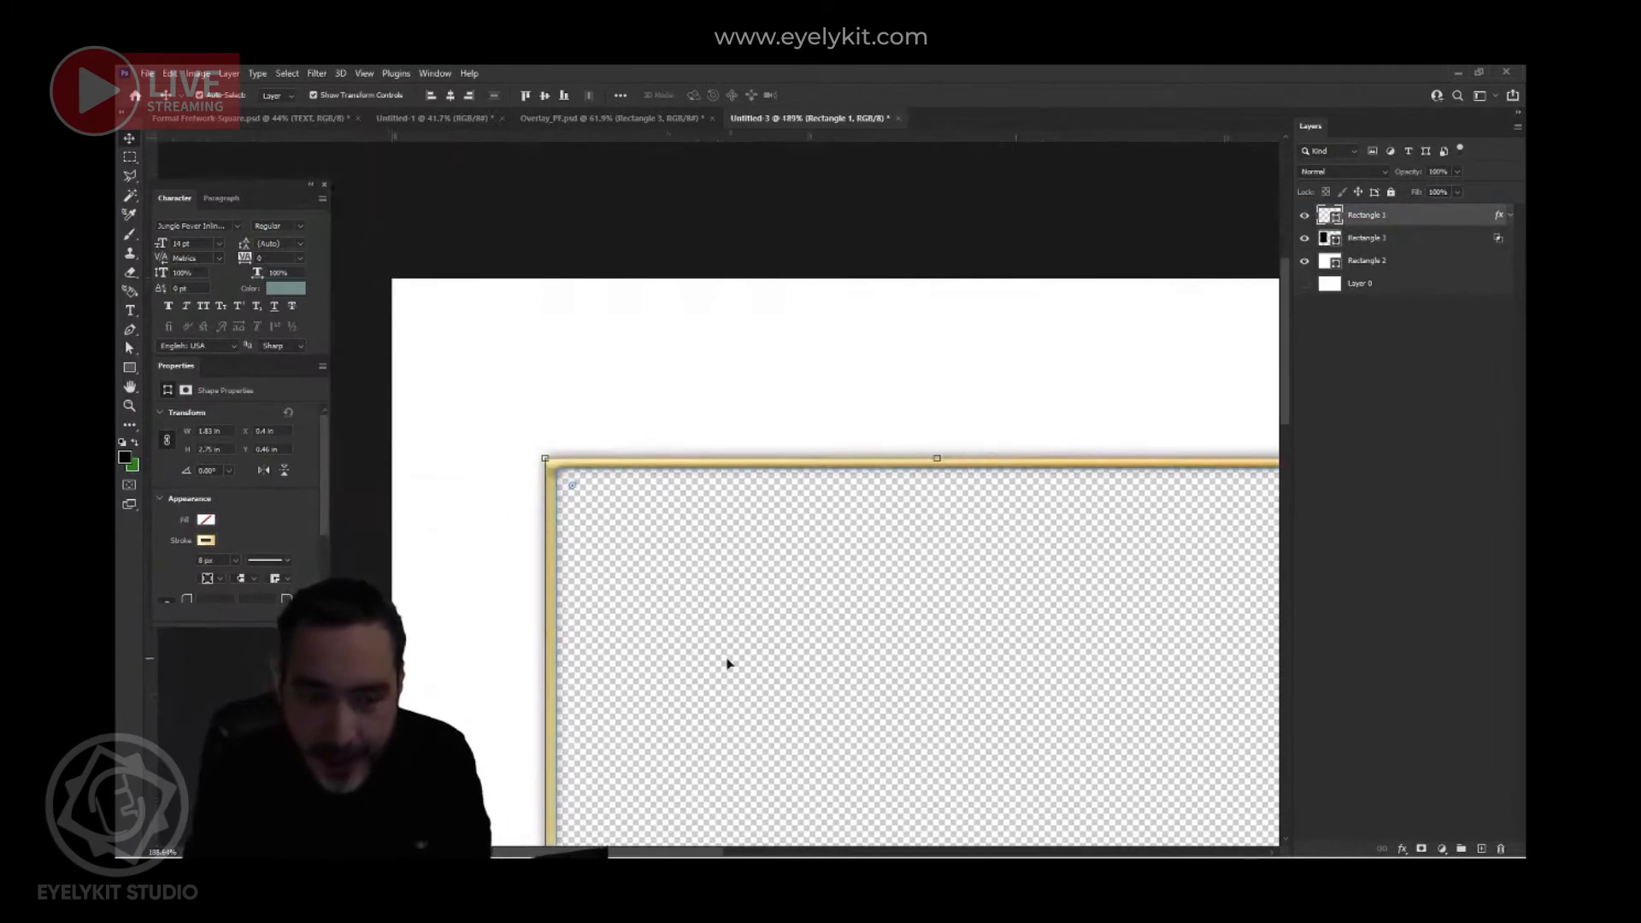
# - Extend the knockout rectangle's left edge to the middle of the gold frame's left border
pyautogui.click(683, 645)
pyautogui.scroll(-2, 644, 723)
pyautogui.moveTo(702, 760); pyautogui.dragTo(747, 437)
pyautogui.scroll(5, 676, 603)
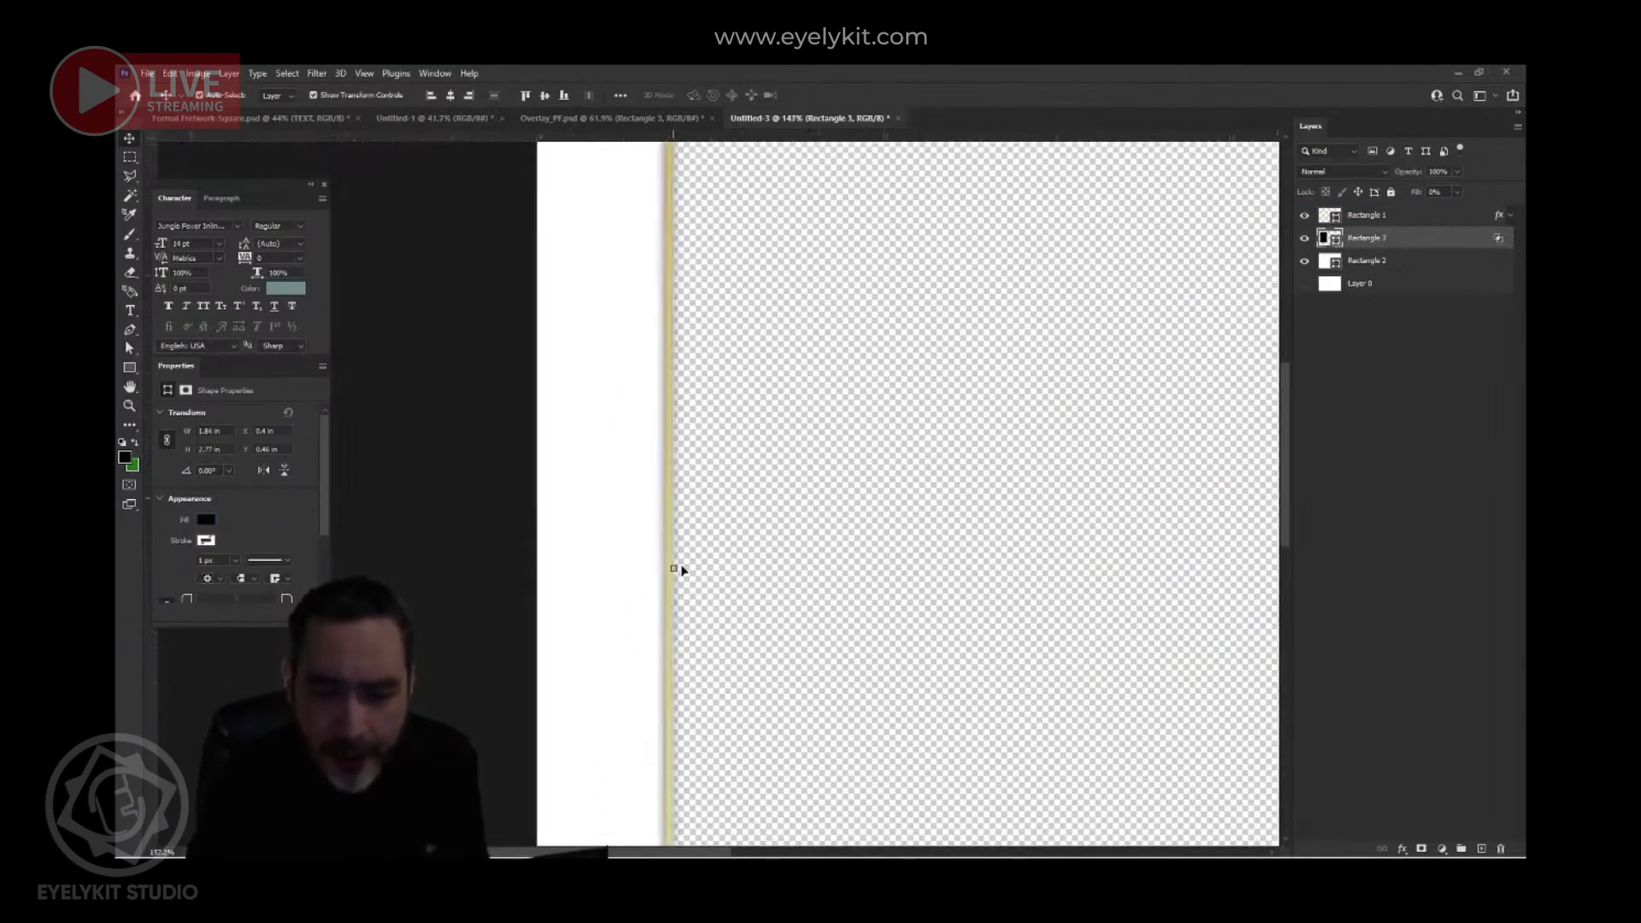
pyautogui.moveTo(673, 565); pyautogui.dragTo(645, 573)
pyautogui.scroll(-3, 797, 663)
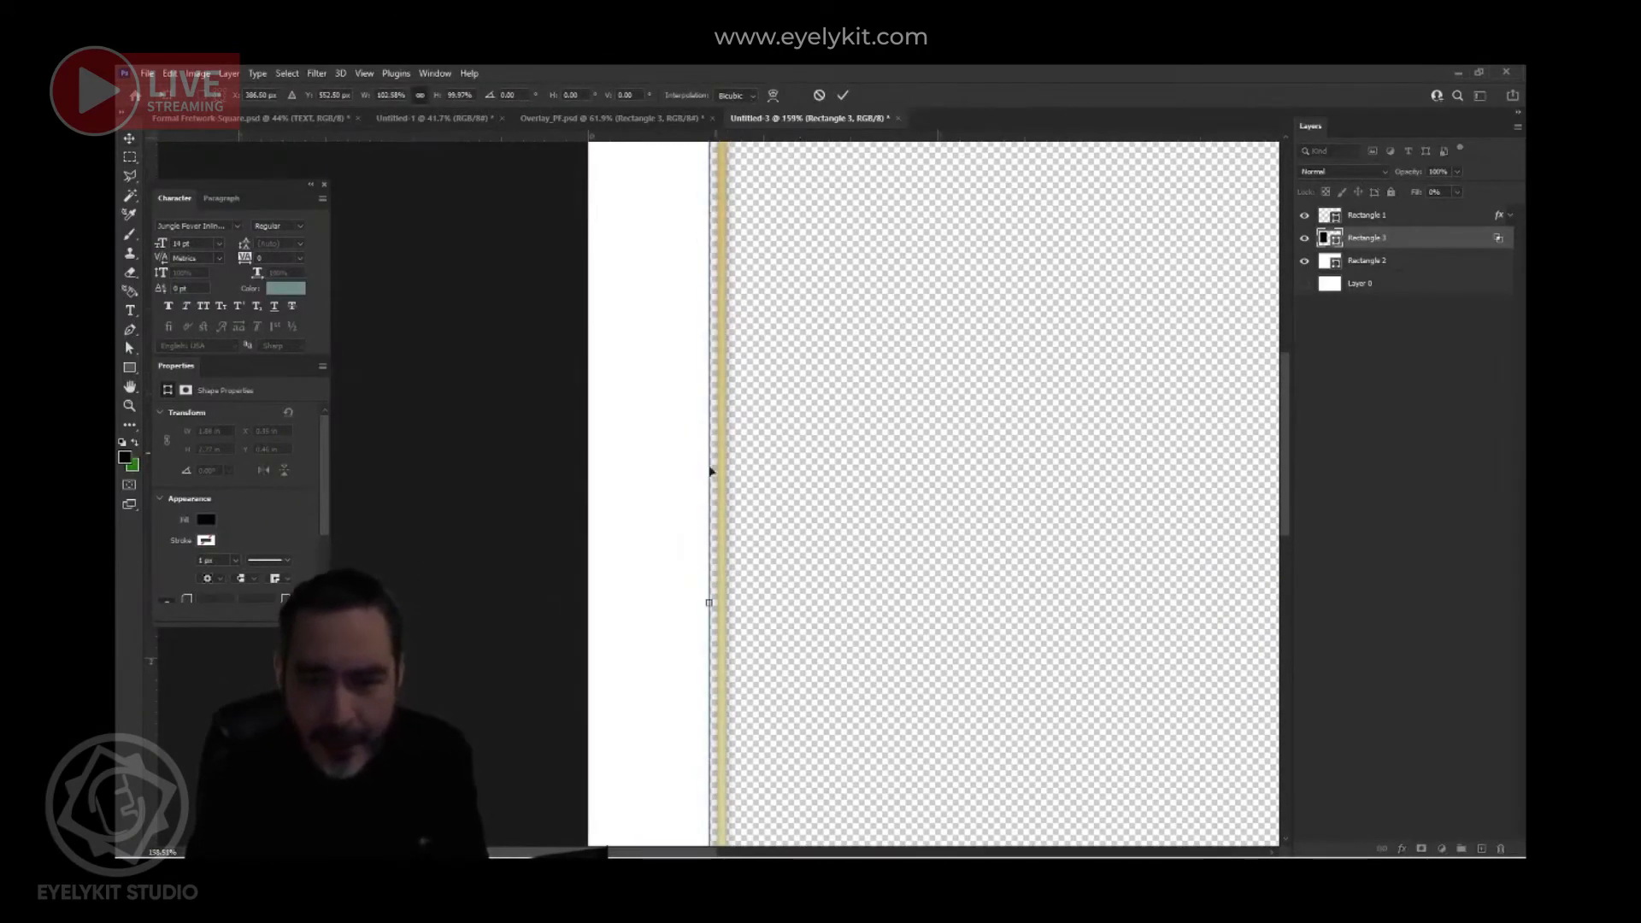
pyautogui.scroll(6, 727, 607)
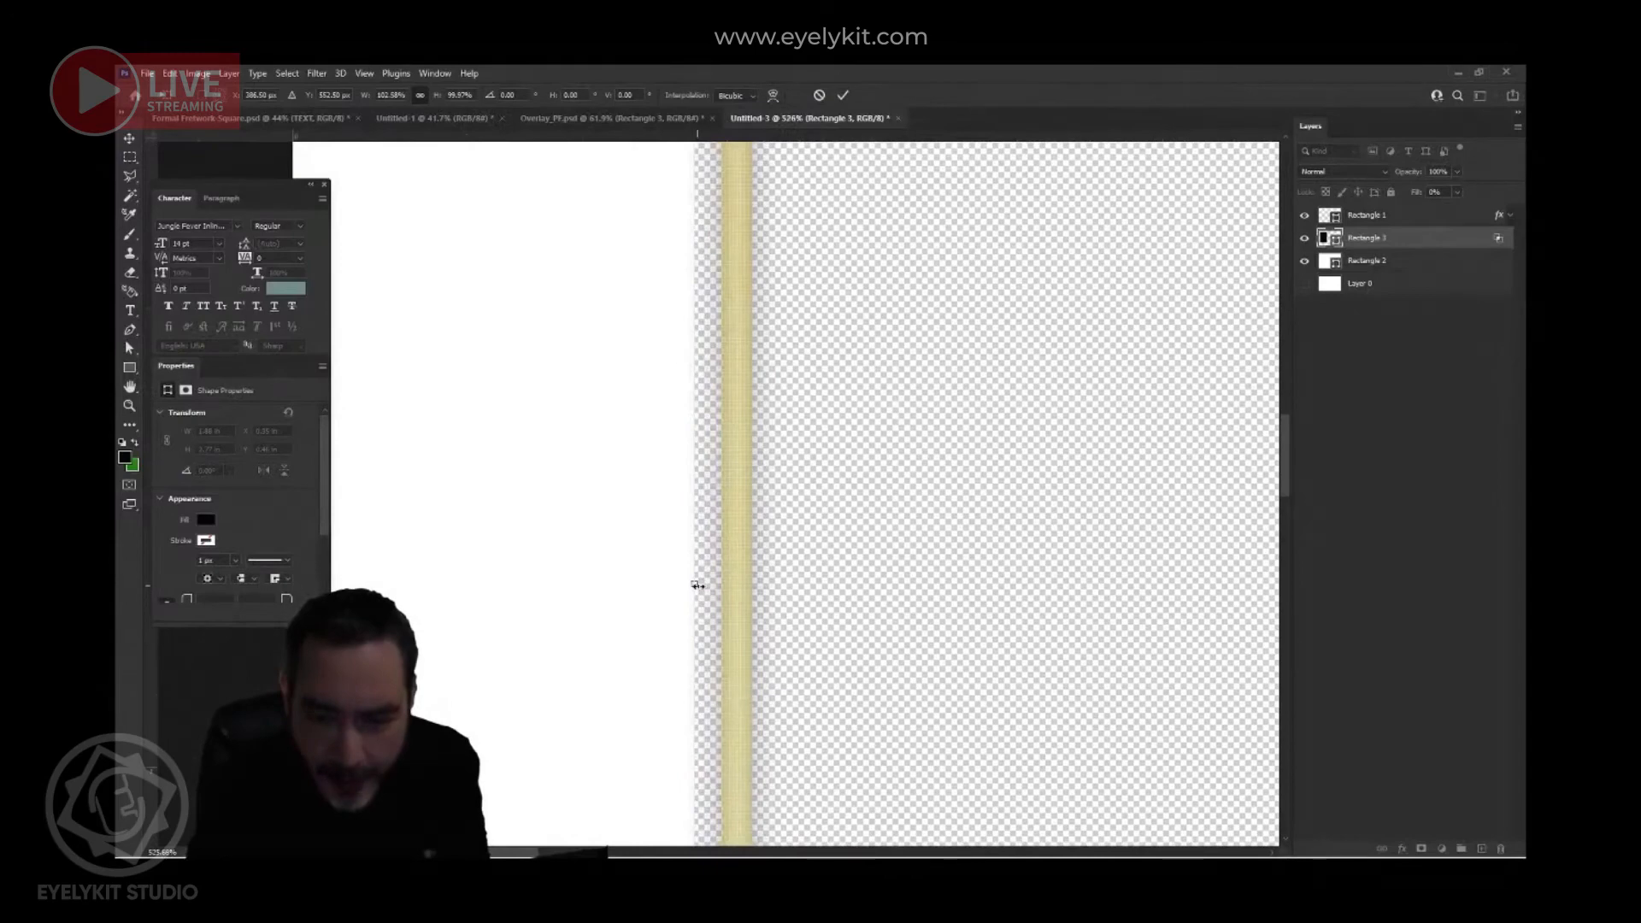
pyautogui.moveTo(698, 584); pyautogui.dragTo(735, 586)
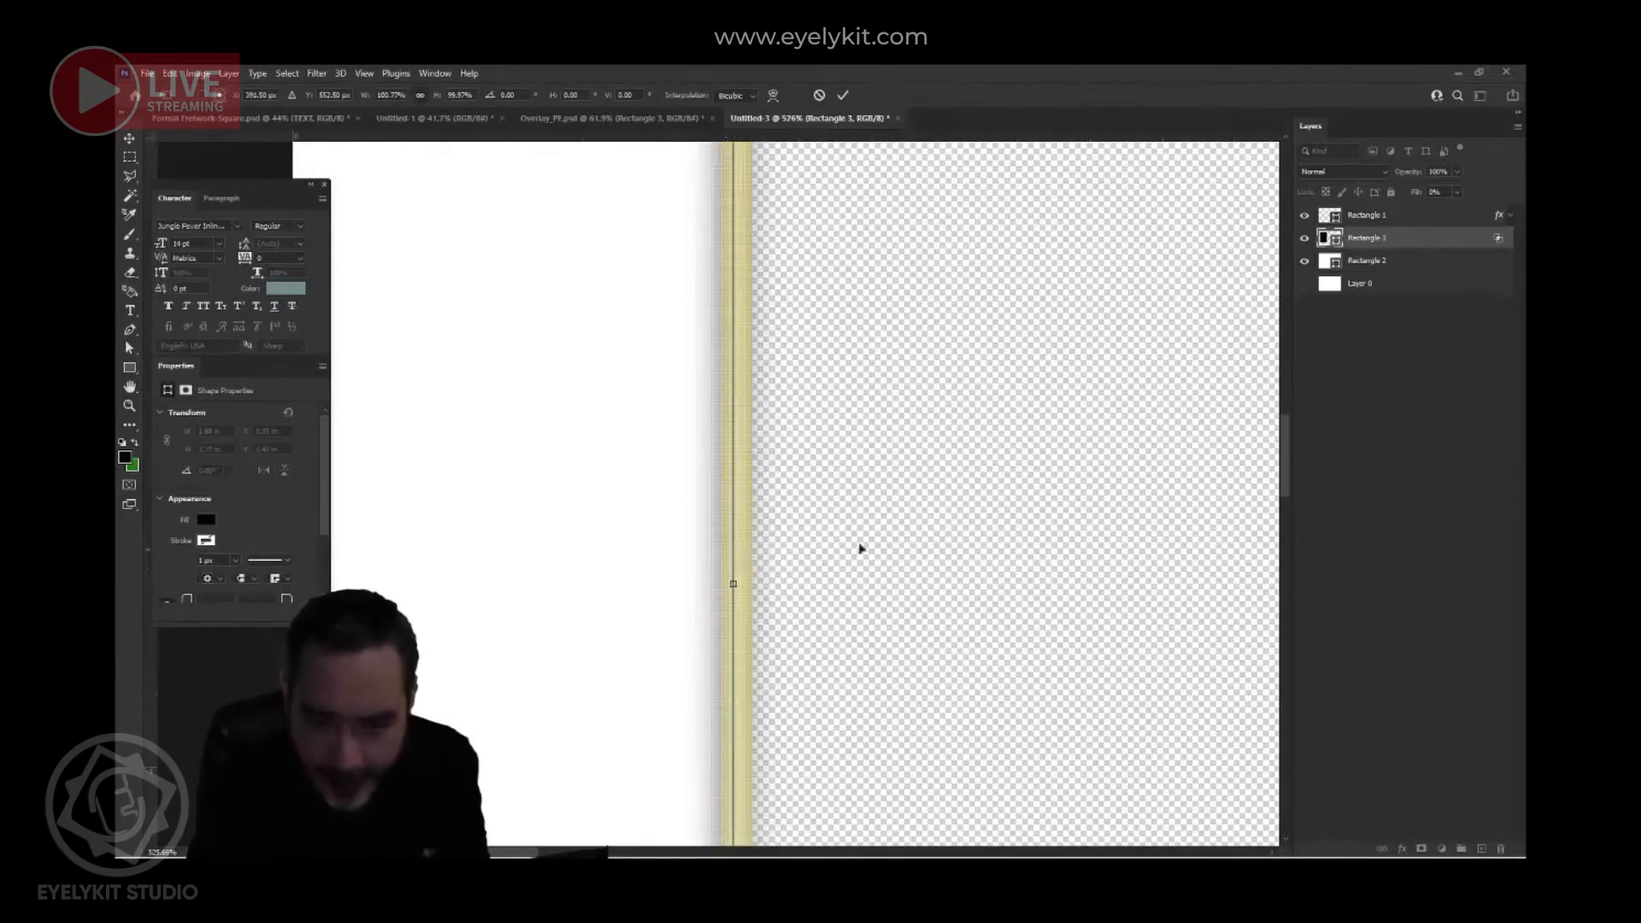
# - Align the knockout rectangle's remaining edges with the gold frame at about 1.86 × 2.77 in overall, deselect it and check the fit
pyautogui.scroll(-5, 841, 557)
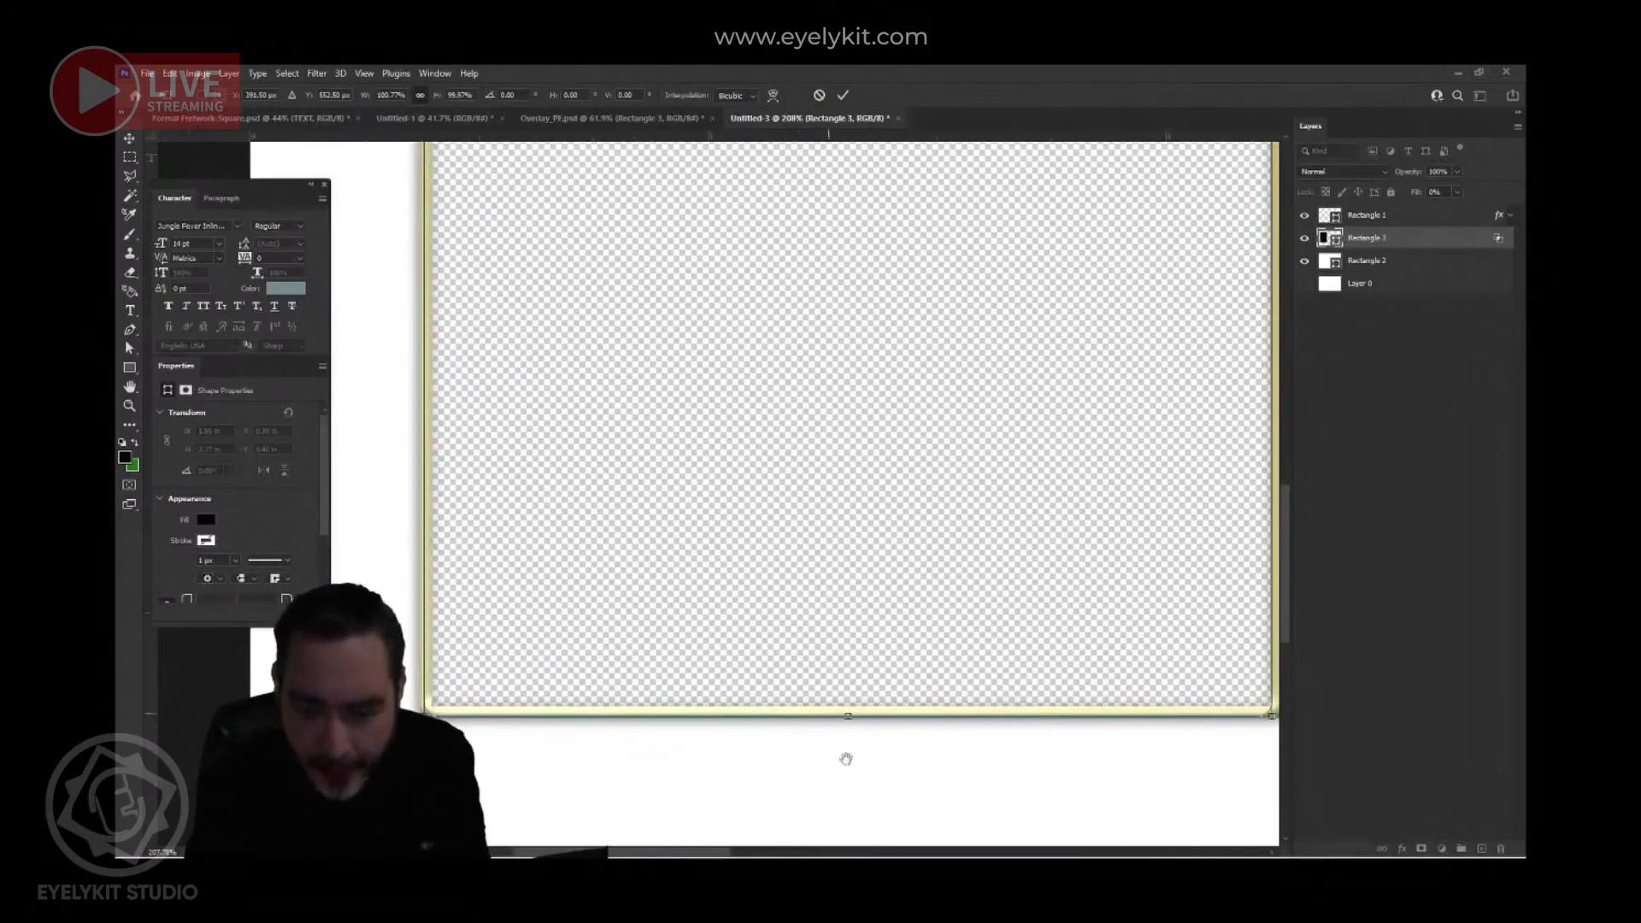
pyautogui.scroll(4, 831, 718)
pyautogui.moveTo(827, 655); pyautogui.dragTo(828, 634)
pyautogui.scroll(-5, 923, 566)
pyautogui.moveTo(1009, 470); pyautogui.dragTo(715, 747)
pyautogui.moveTo(878, 260); pyautogui.dragTo(695, 608)
pyautogui.moveTo(925, 423); pyautogui.dragTo(932, 422)
pyautogui.moveTo(828, 390); pyautogui.dragTo(1112, 727)
pyautogui.moveTo(890, 407); pyautogui.dragTo(906, 594)
pyautogui.moveTo(812, 362); pyautogui.dragTo(867, 425)
pyautogui.scroll(-7, 870, 400)
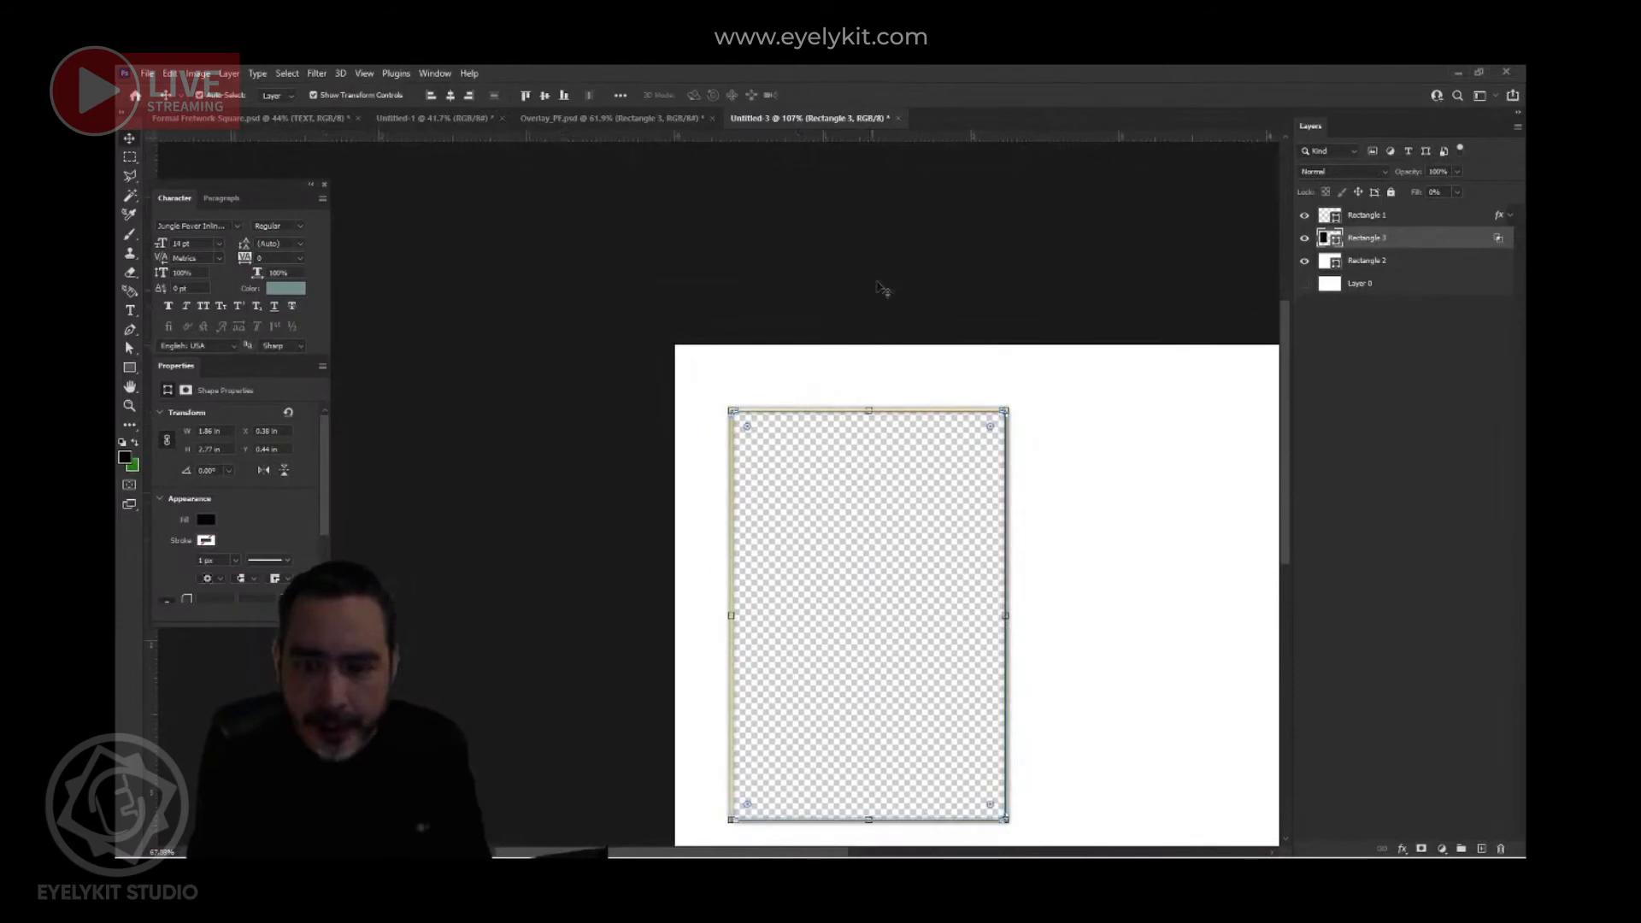
pyautogui.scroll(-2, 919, 450)
pyautogui.moveTo(923, 563); pyautogui.dragTo(708, 487)
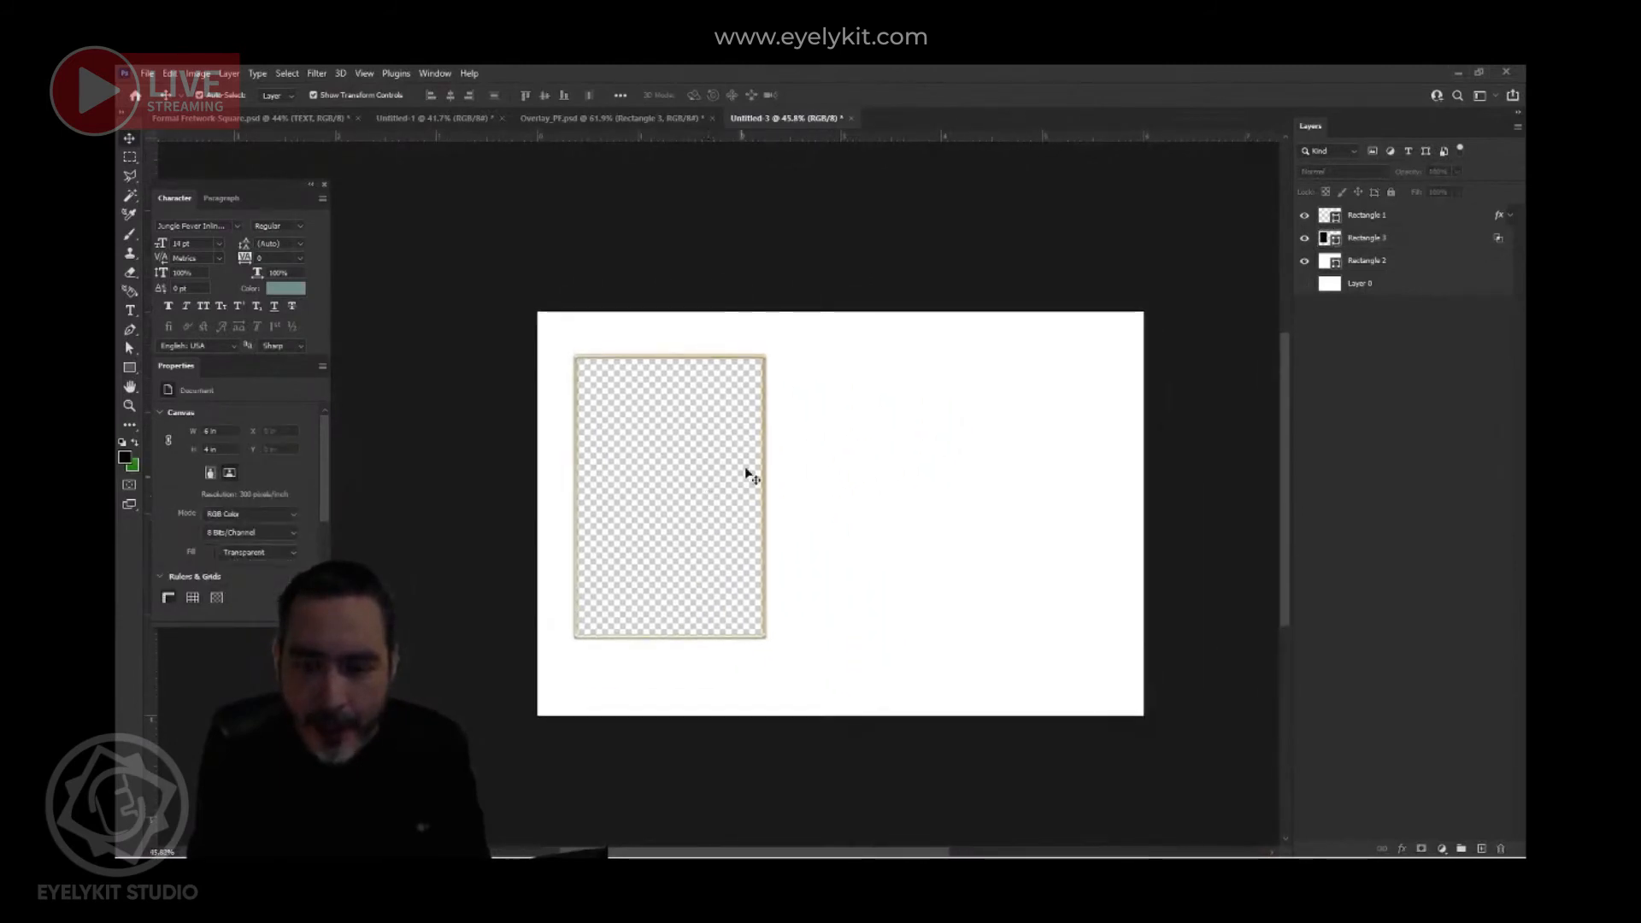
pyautogui.scroll(2, 748, 462)
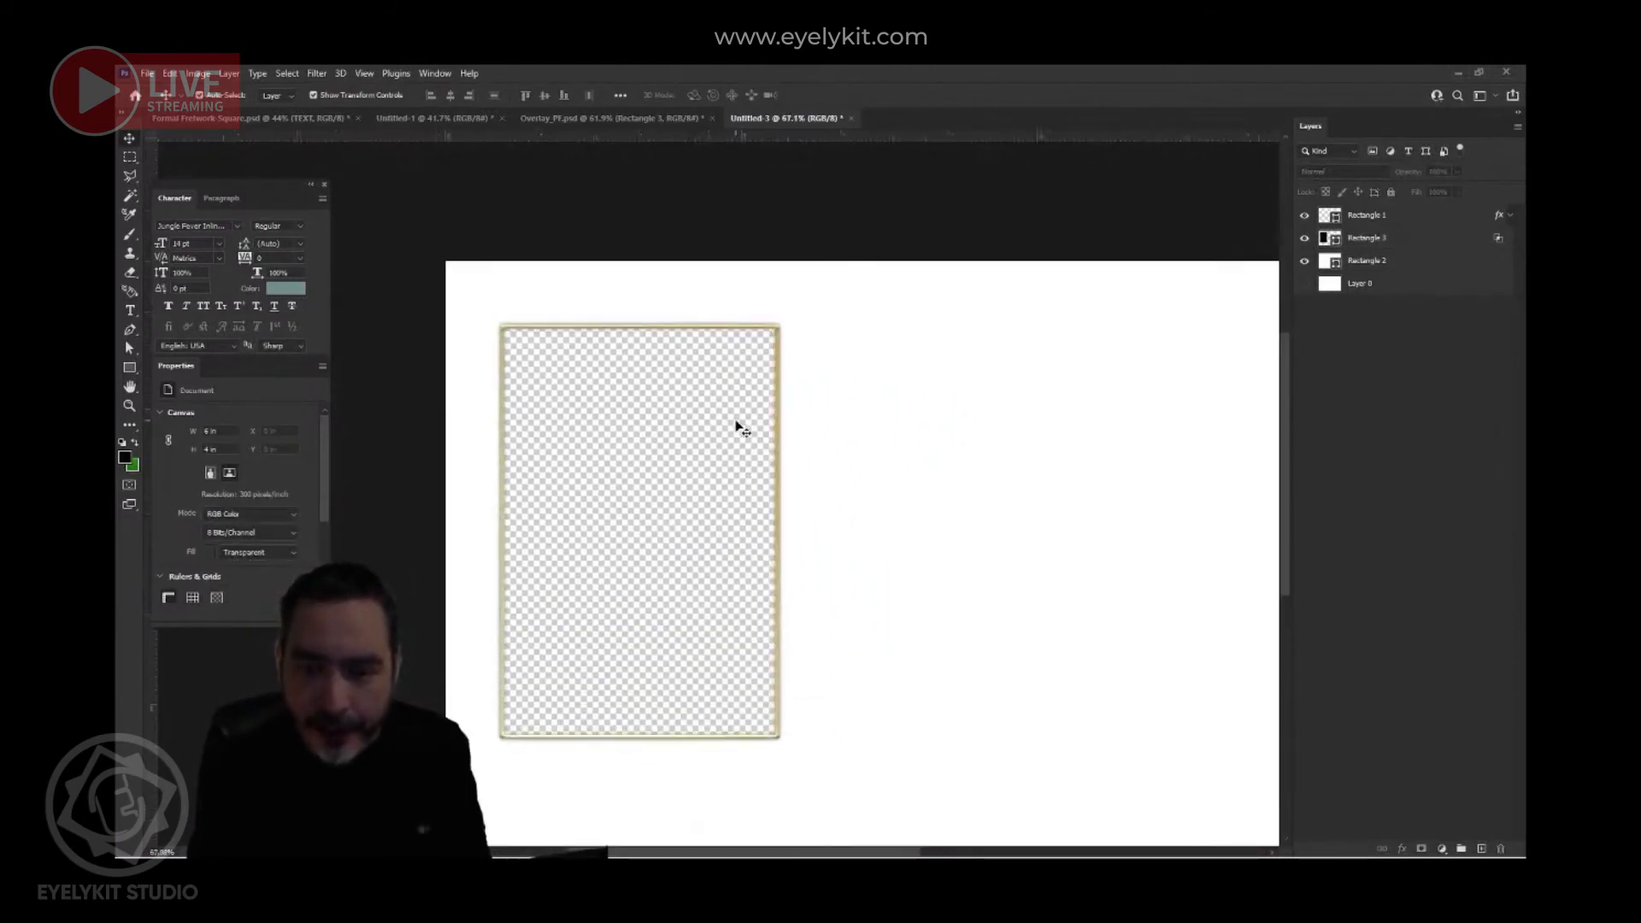
# - Duplicate the gold frame and its knockout rectangle together twice, placing the copies side by side to the right, and deselect them
pyautogui.click(1401, 220)
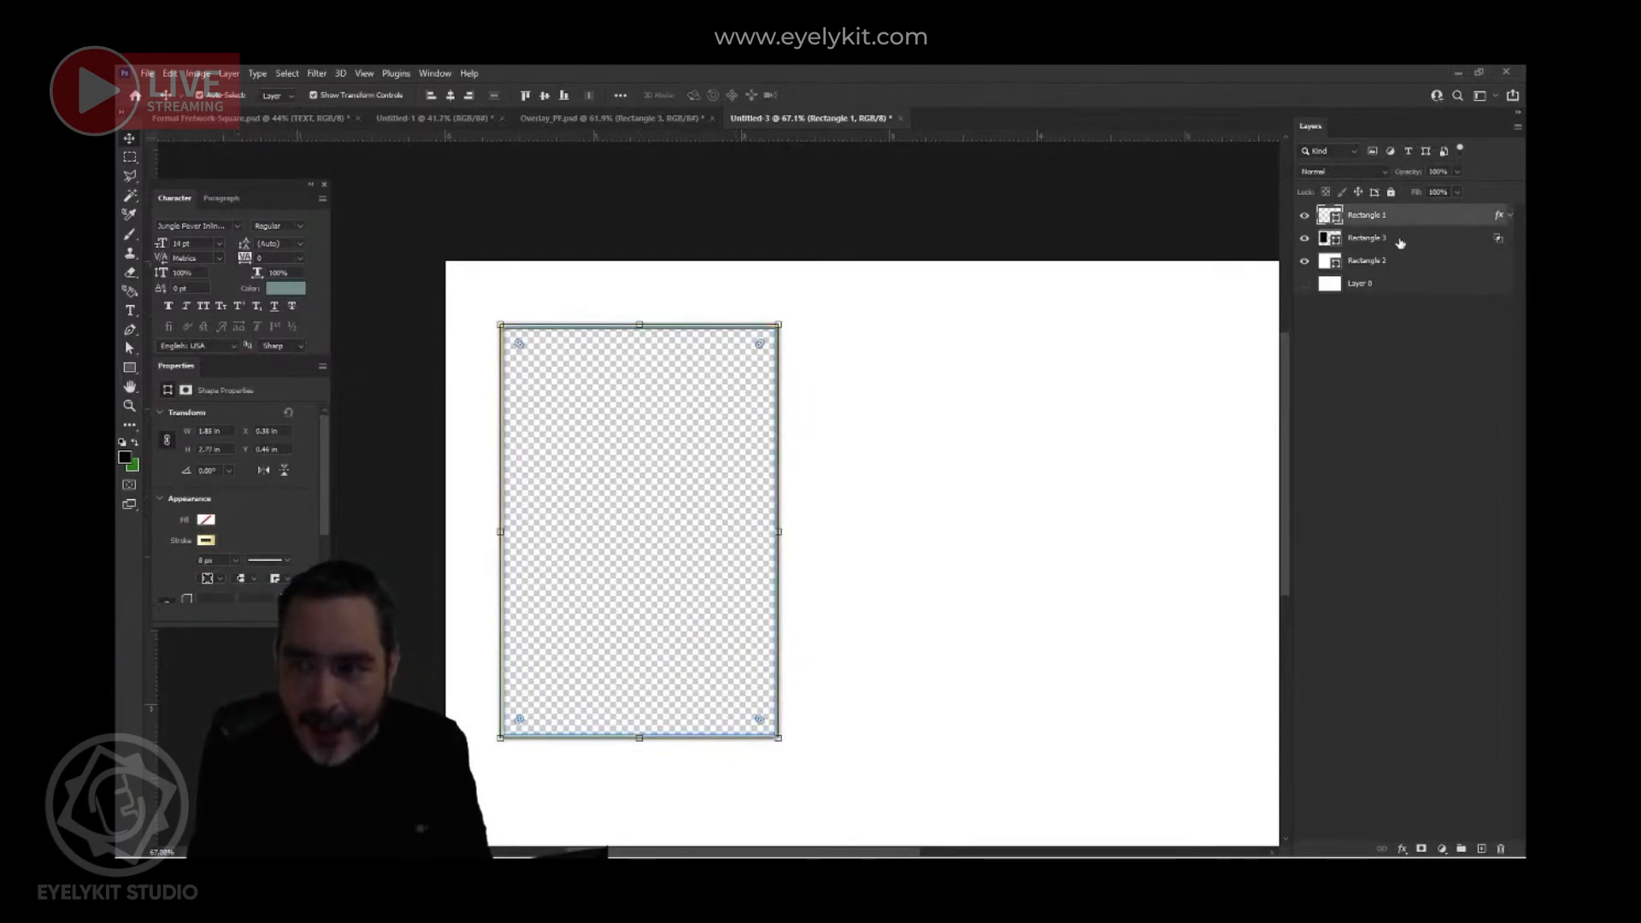
pyautogui.keyDown('shift'); pyautogui.click(1400, 242); pyautogui.keyUp('shift')
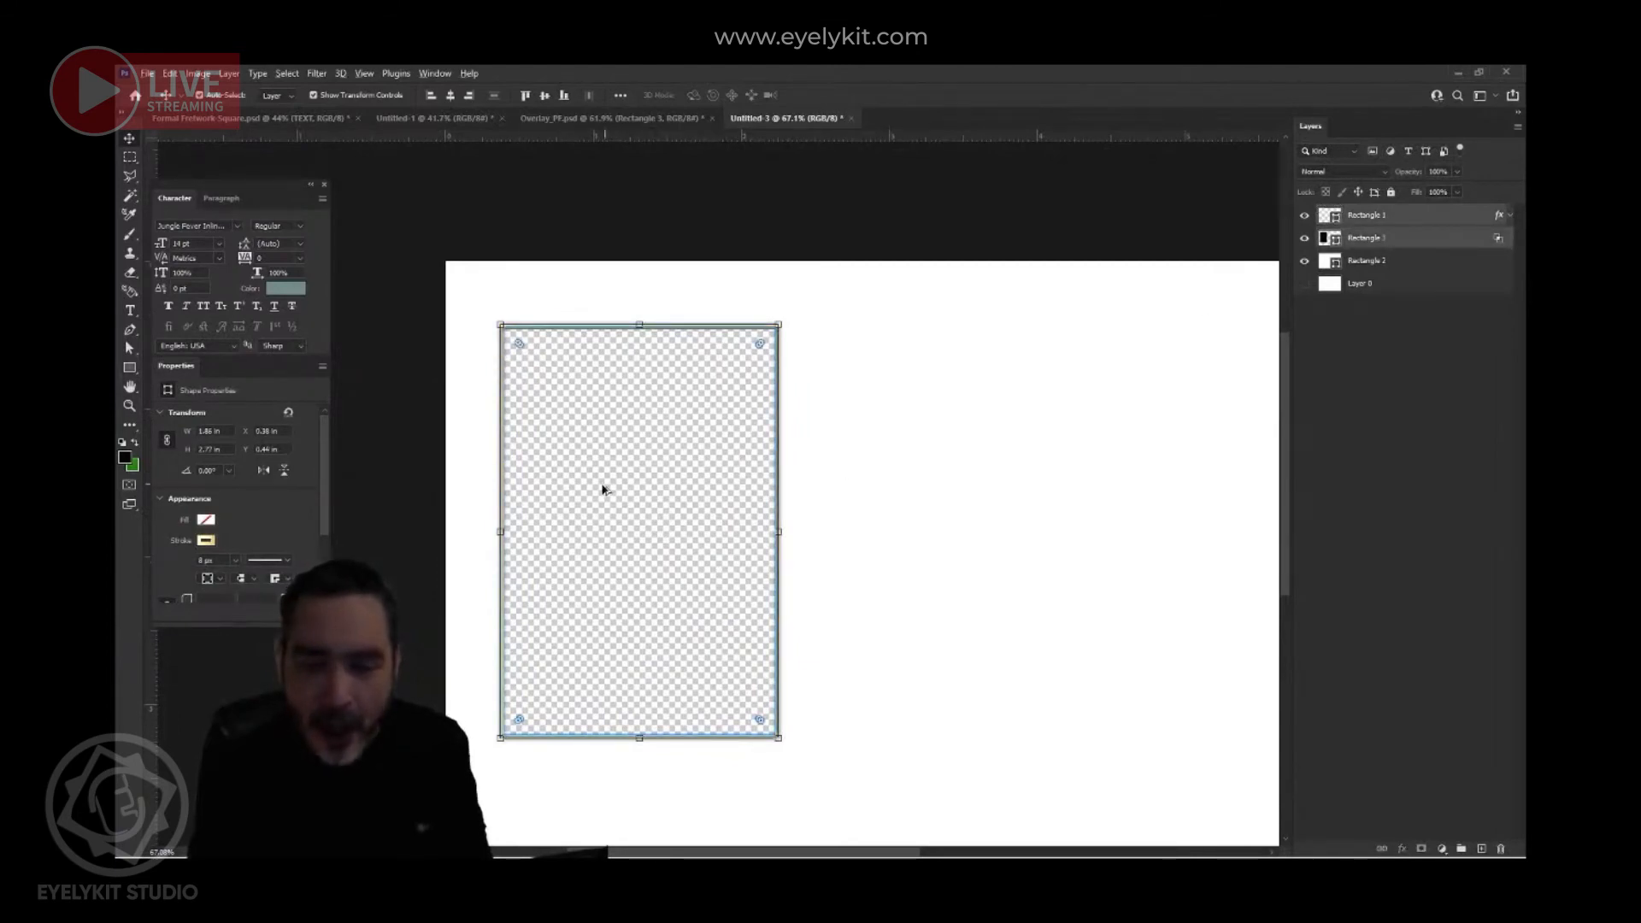
pyautogui.moveTo(601, 489); pyautogui.dragTo(902, 499)
pyautogui.scroll(-5, 971, 516)
pyautogui.click(1100, 392)
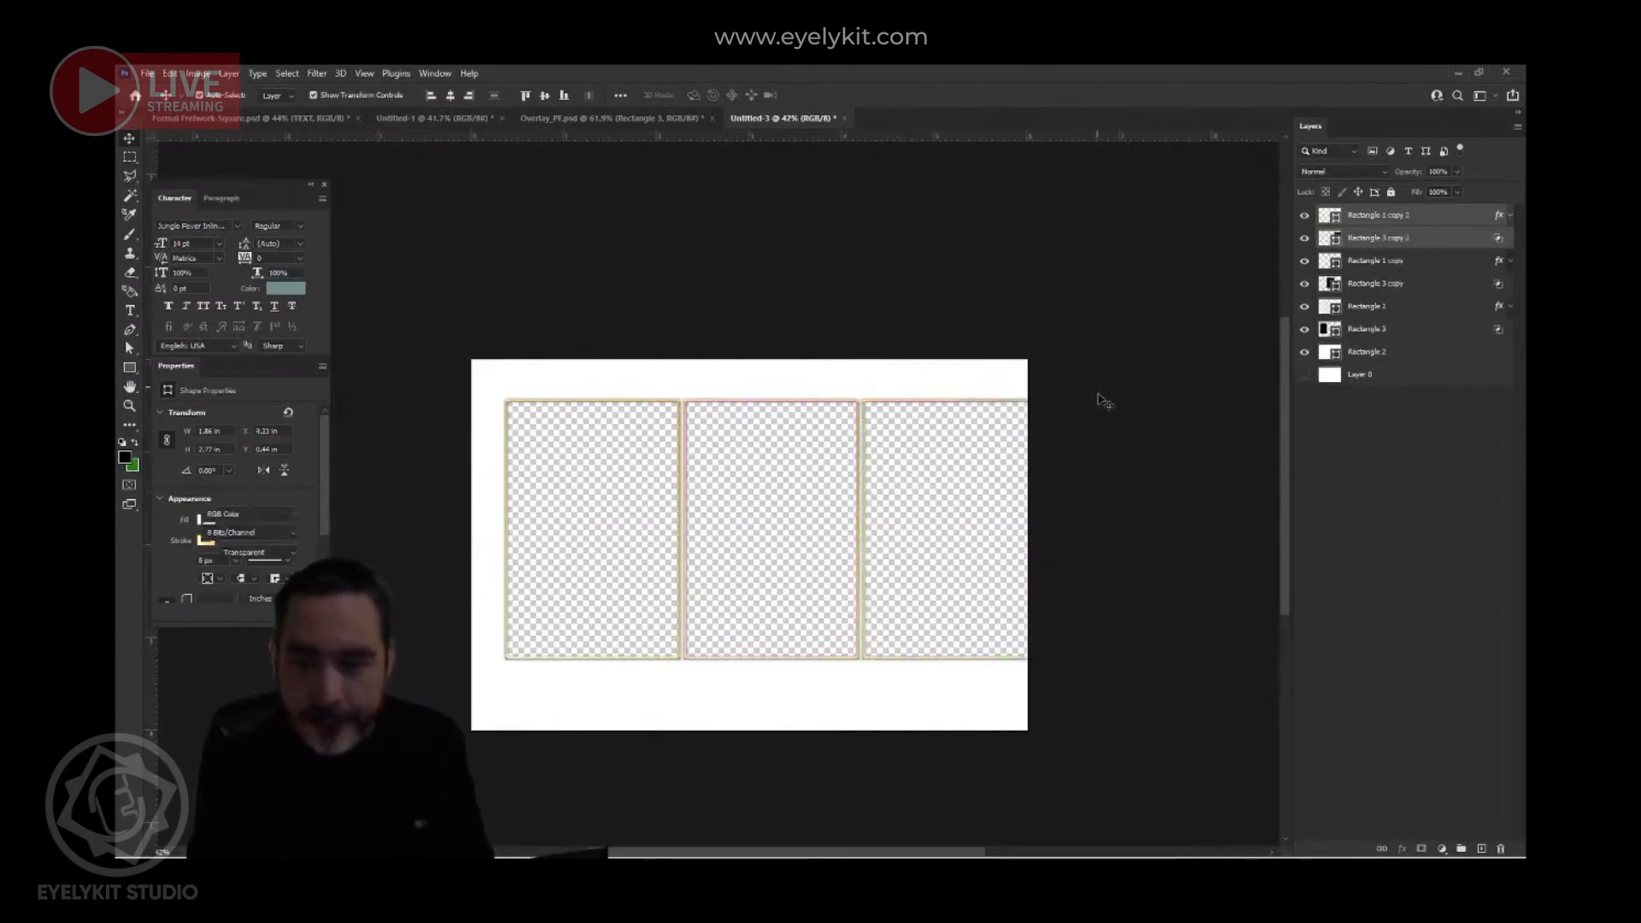
# - Scale all three gold frames and their knockout rectangles together to about 5.4 in wide, move them up within the white canvas and deselect
pyautogui.click(1394, 330)
pyautogui.keyDown('ctrl'); pyautogui.click(1395, 308); pyautogui.keyUp('ctrl')
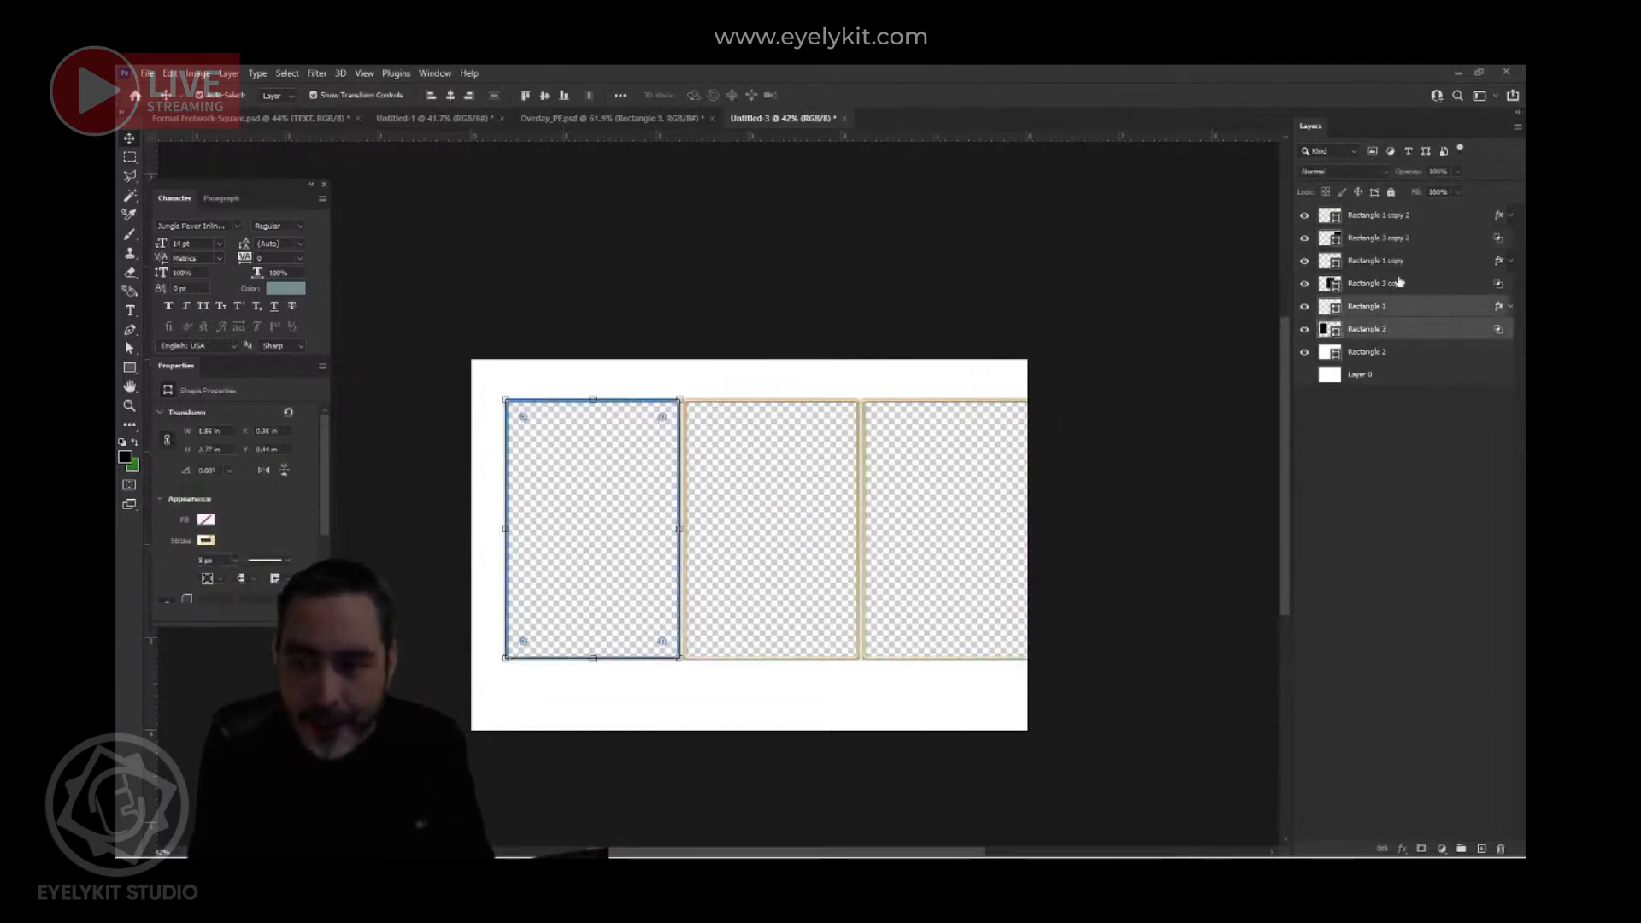
pyautogui.keyDown('ctrl'); pyautogui.click(1397, 284); pyautogui.keyUp('ctrl')
pyautogui.keyDown('ctrl'); pyautogui.click(1400, 264); pyautogui.keyUp('ctrl')
pyautogui.keyDown('ctrl'); pyautogui.click(1396, 239); pyautogui.keyUp('ctrl')
pyautogui.keyDown('ctrl'); pyautogui.click(1394, 217); pyautogui.keyUp('ctrl')
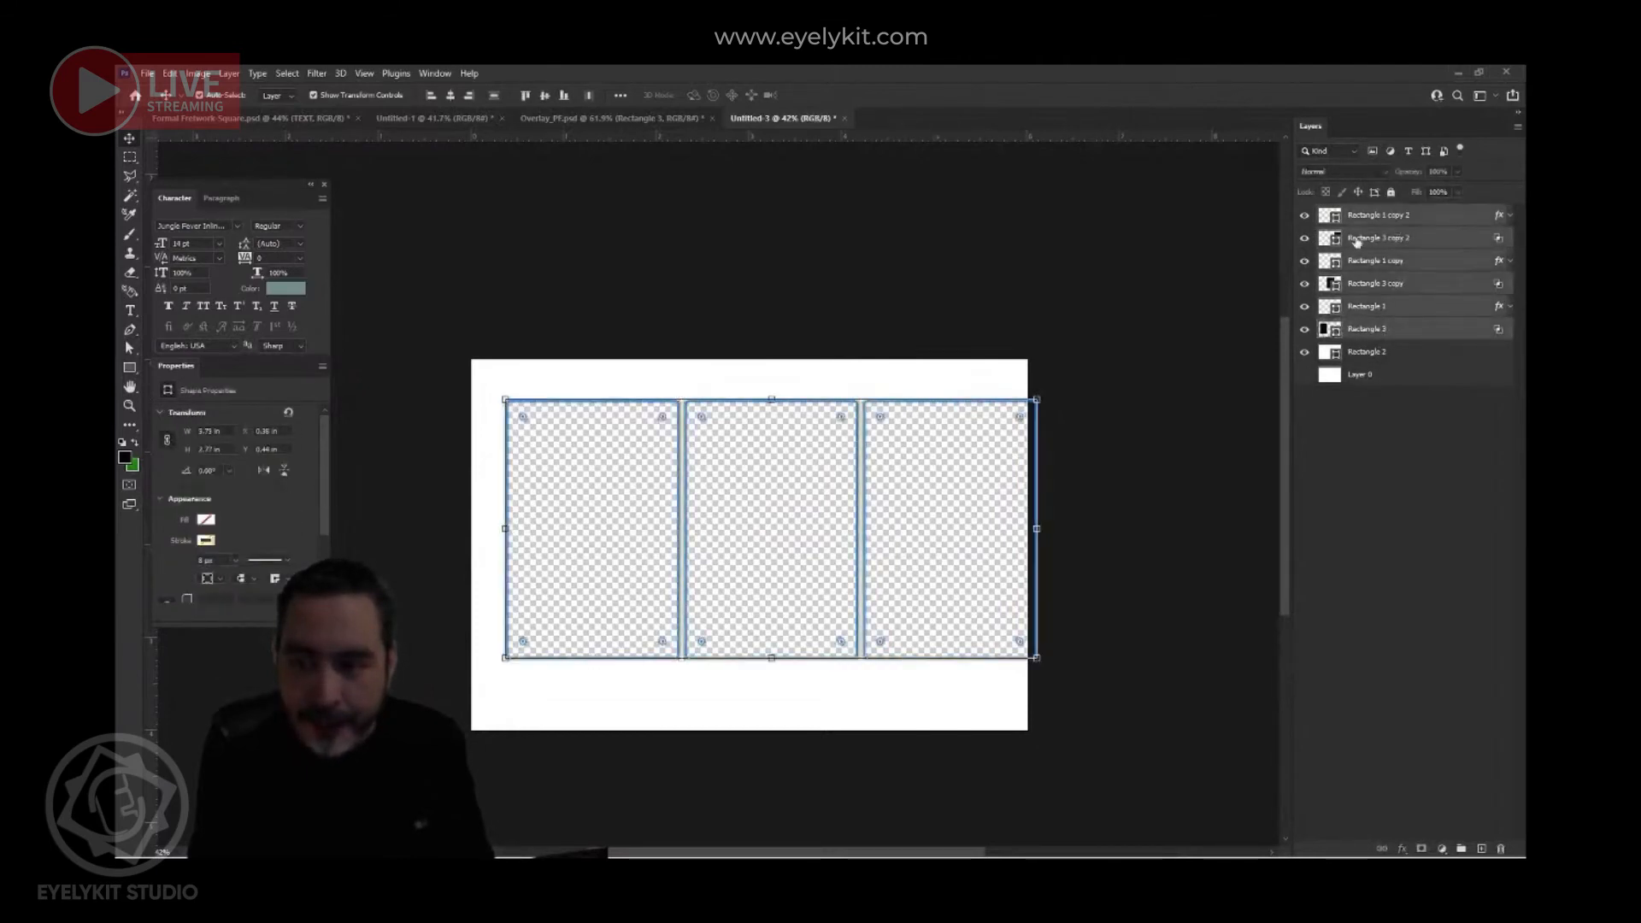
pyautogui.moveTo(1037, 396); pyautogui.dragTo(1004, 414)
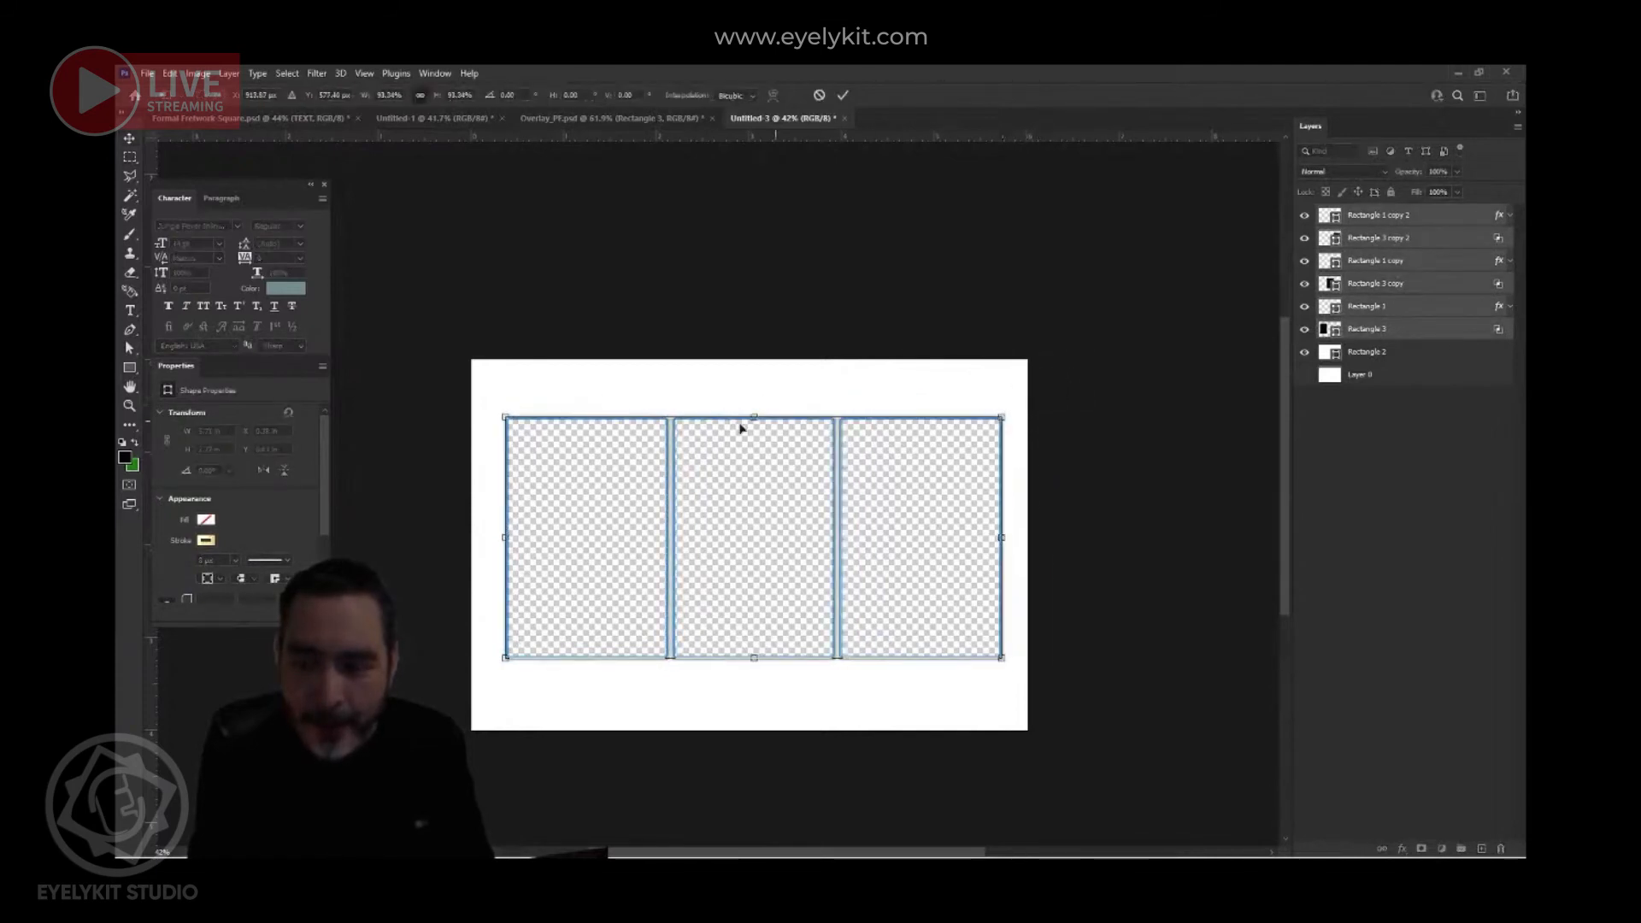
pyautogui.moveTo(504, 417); pyautogui.dragTo(494, 408)
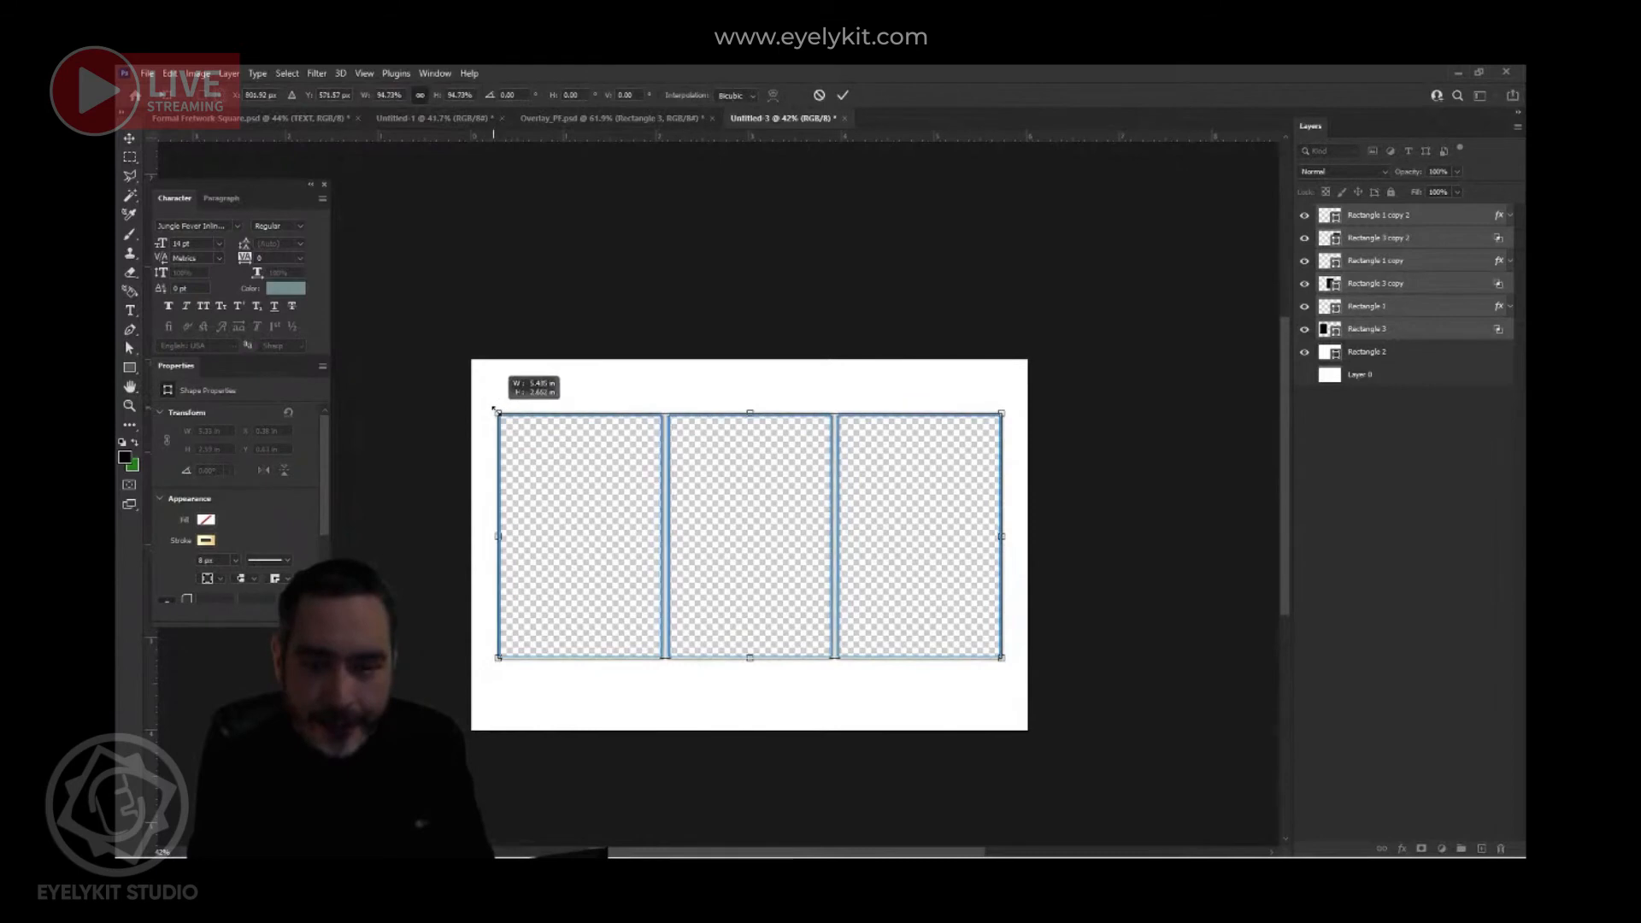
pyautogui.moveTo(563, 504); pyautogui.dragTo(566, 484)
pyautogui.click(784, 208)
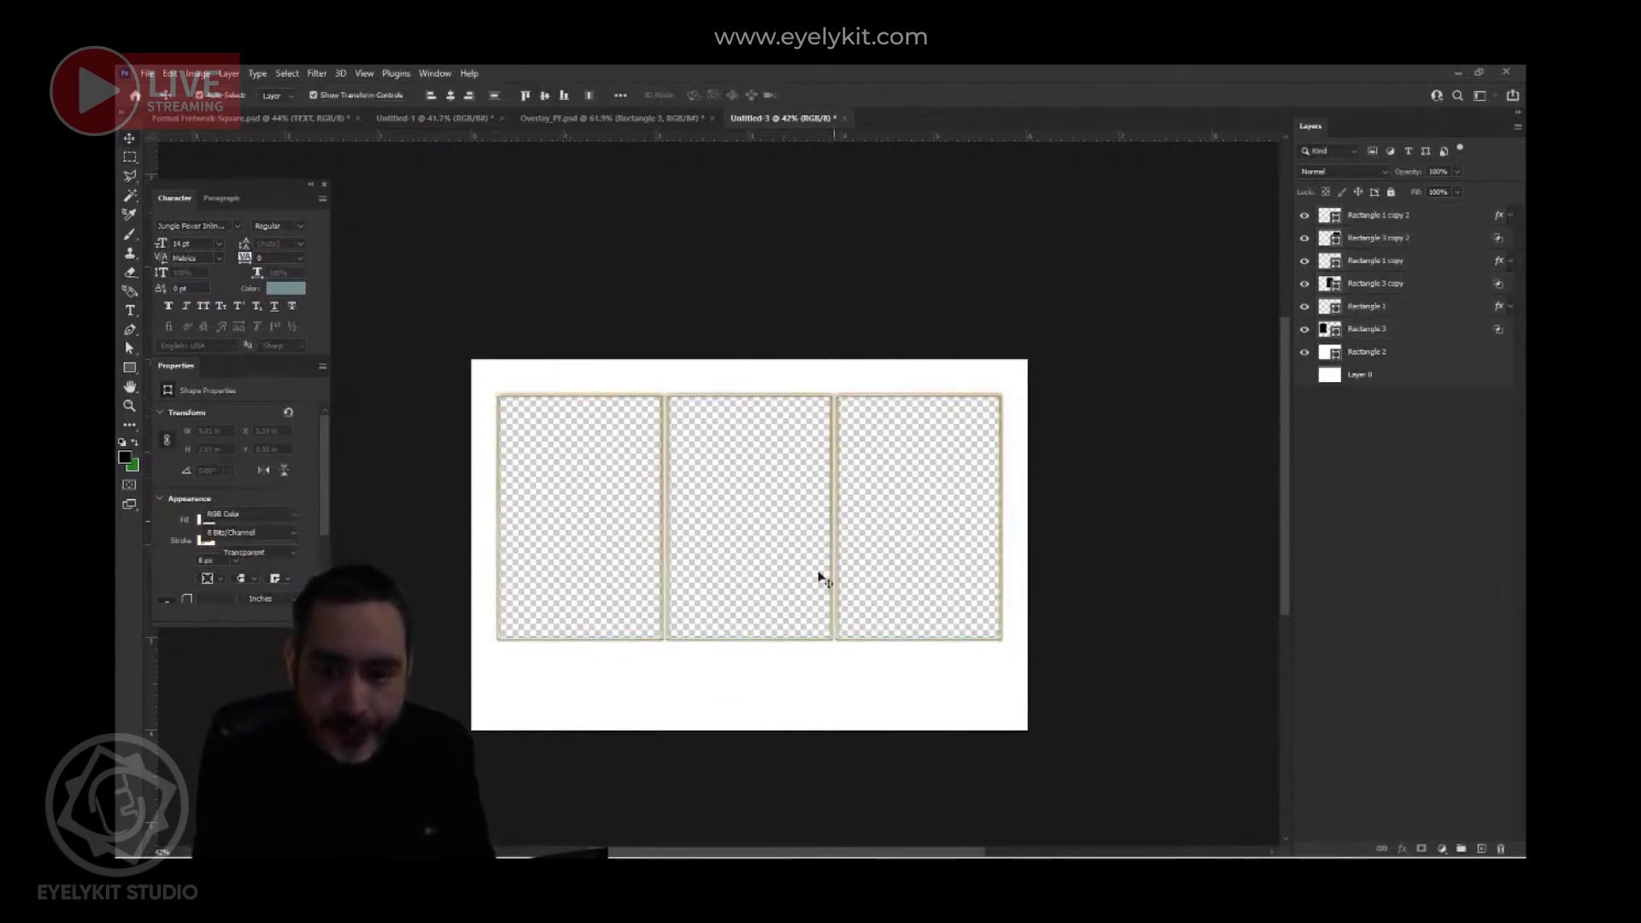
# - In Overlay_PF.psd, delete the gold frame layer, Rectangle 1, together with the knockout layer, Rectangle 3
pyautogui.click(612, 118)
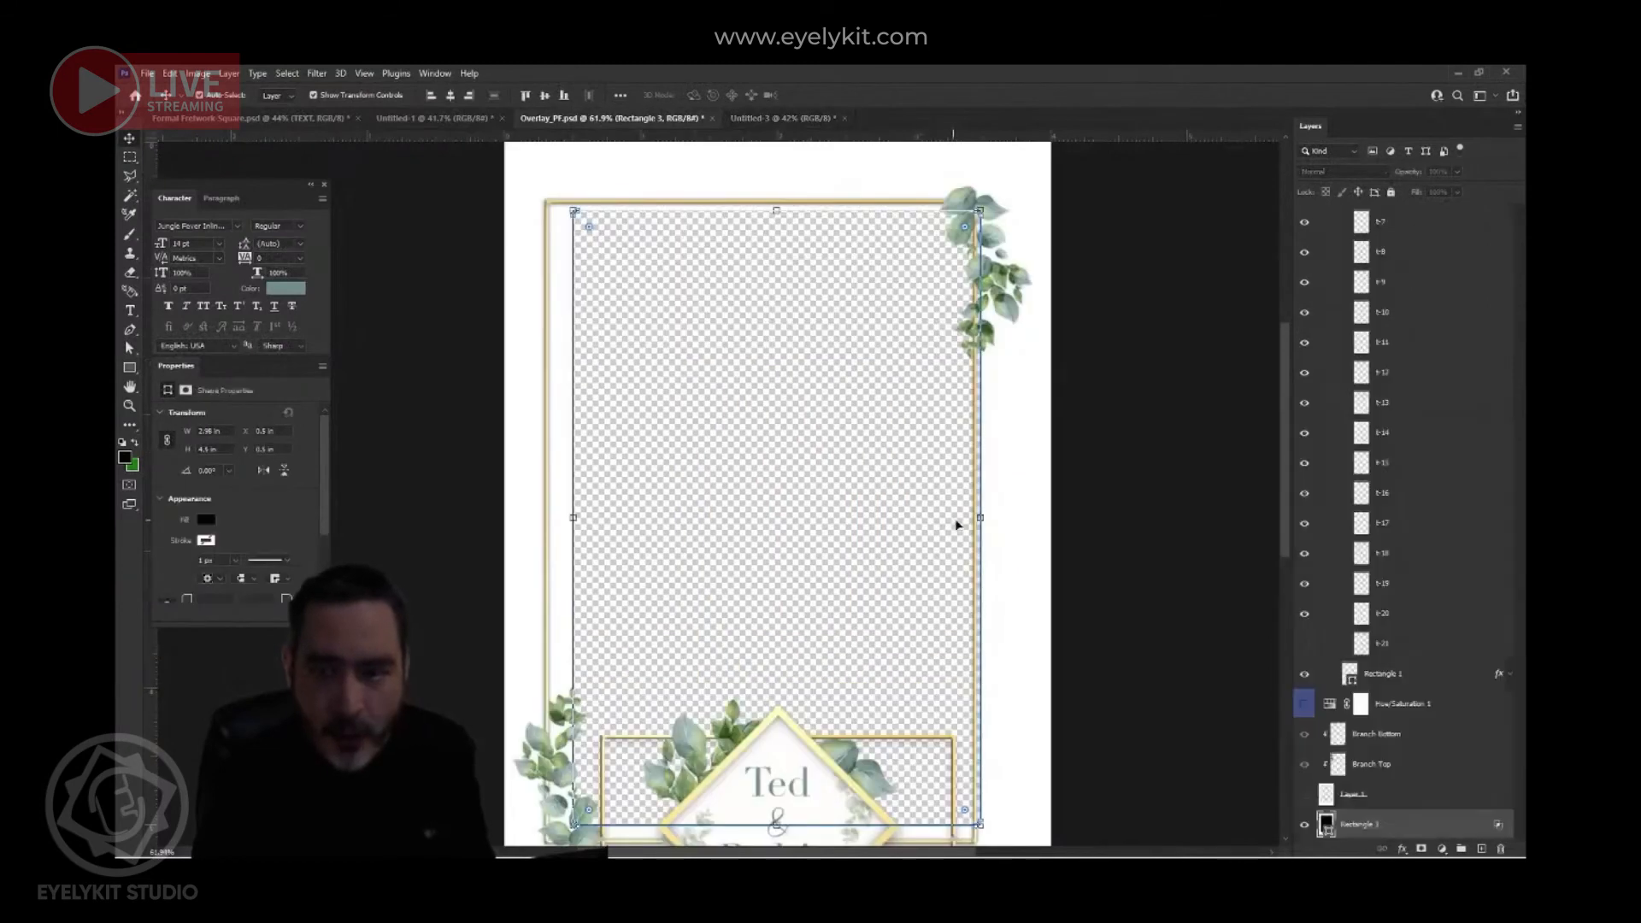
pyautogui.click(772, 122)
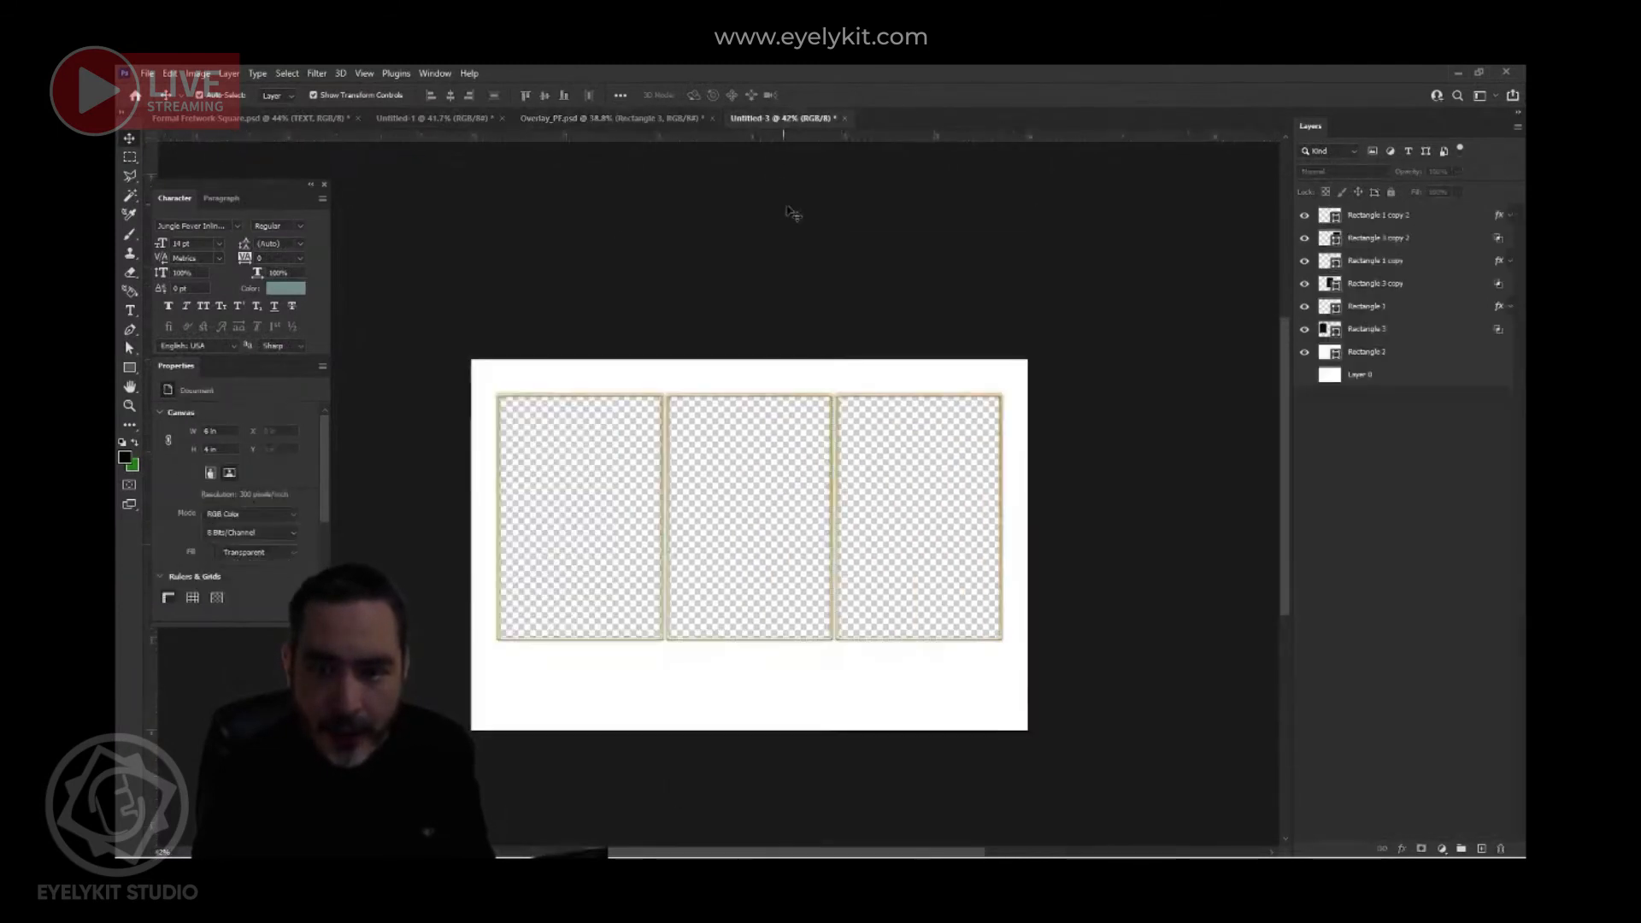
pyautogui.click(614, 118)
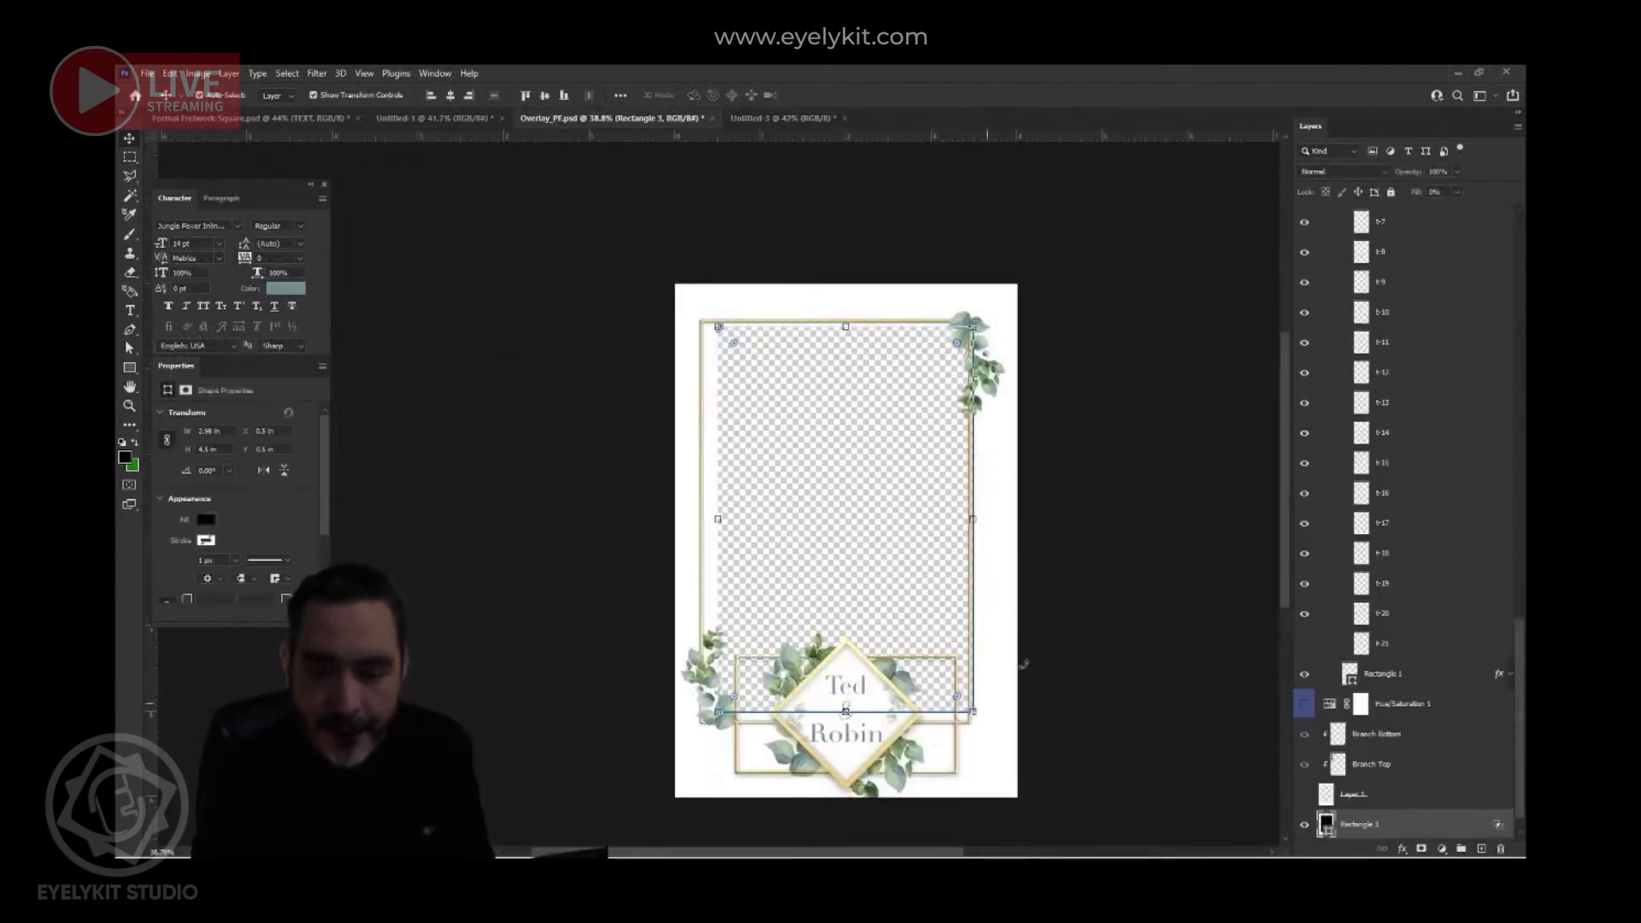
pyautogui.scroll(8, 995, 356)
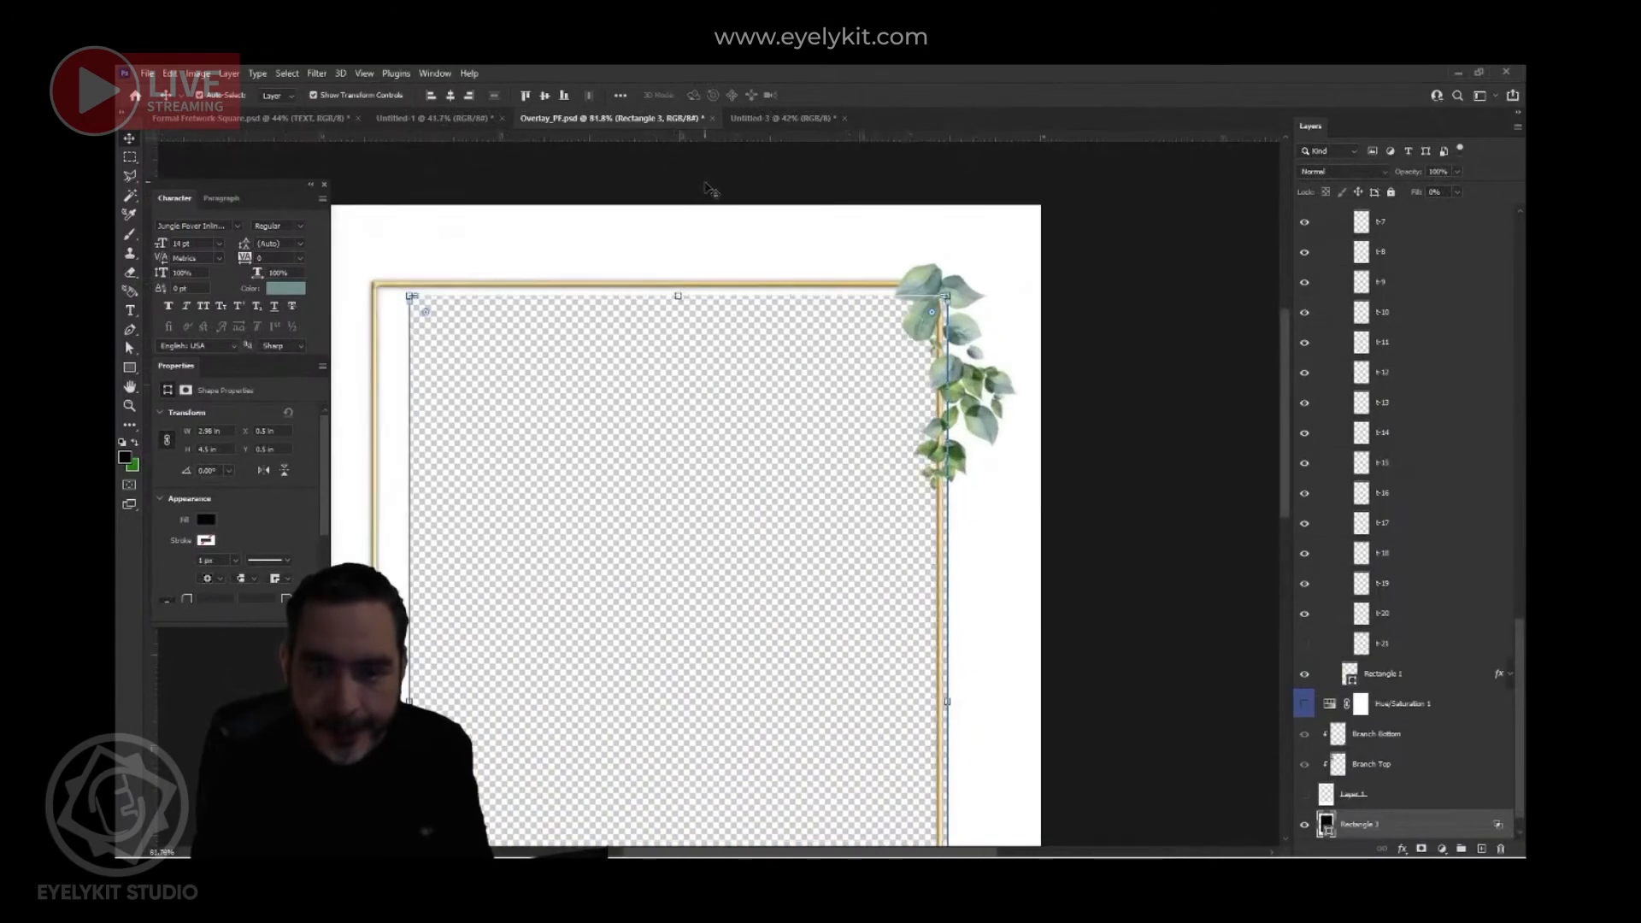
pyautogui.click(834, 176)
pyautogui.scroll(-5, 998, 441)
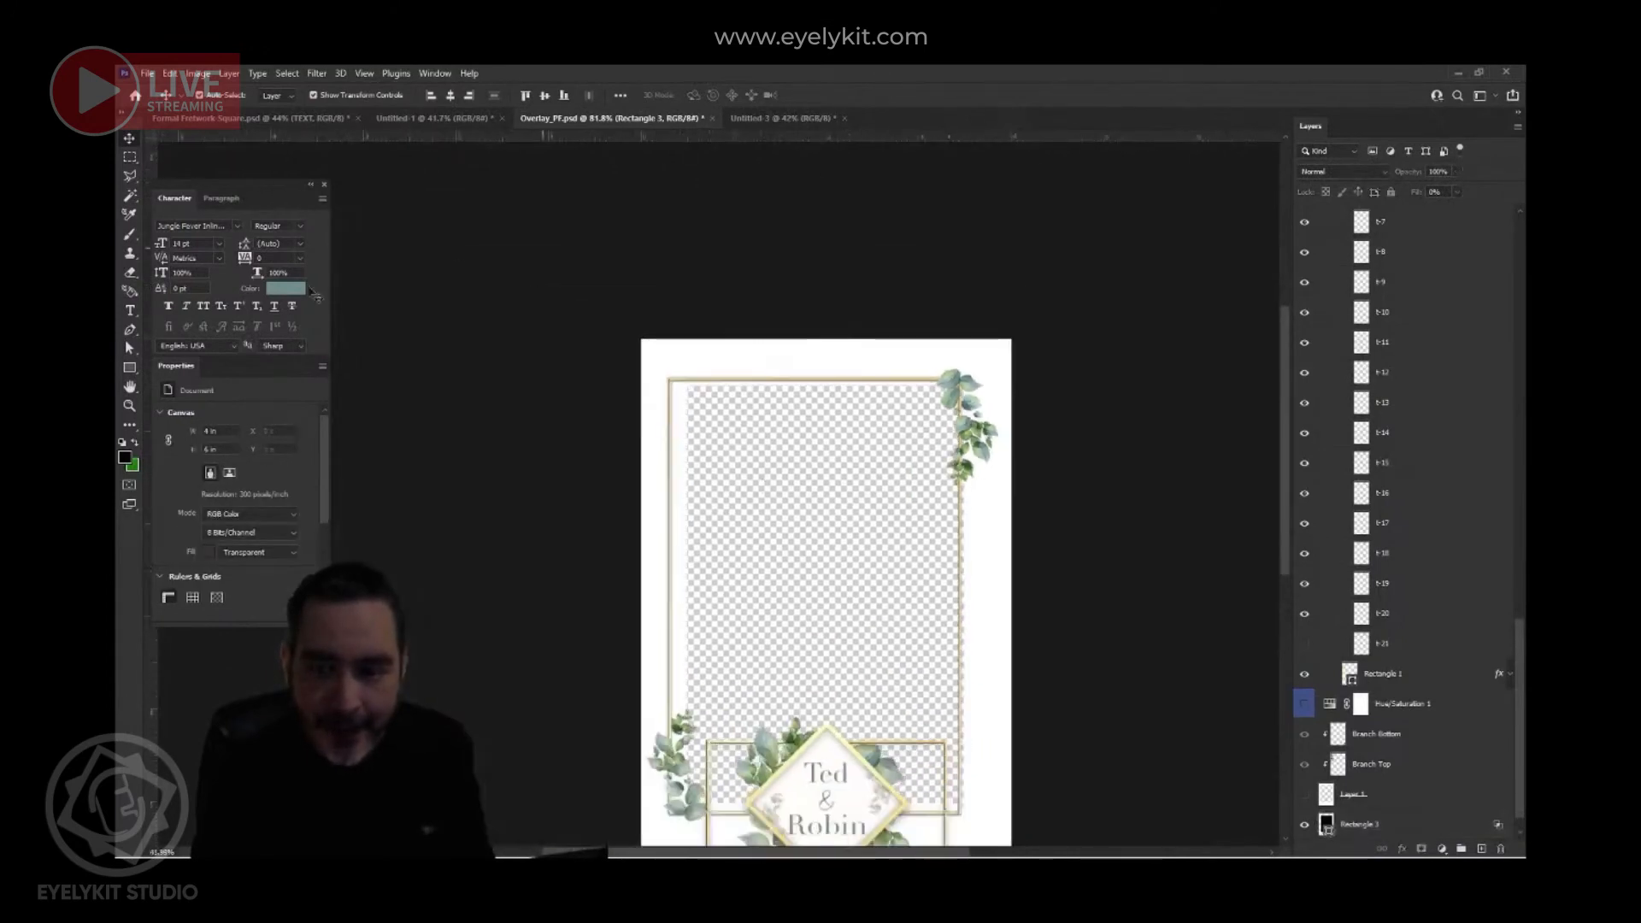
pyautogui.hotkey('ctrl', 't')
pyautogui.moveTo(761, 434); pyautogui.dragTo(766, 446)
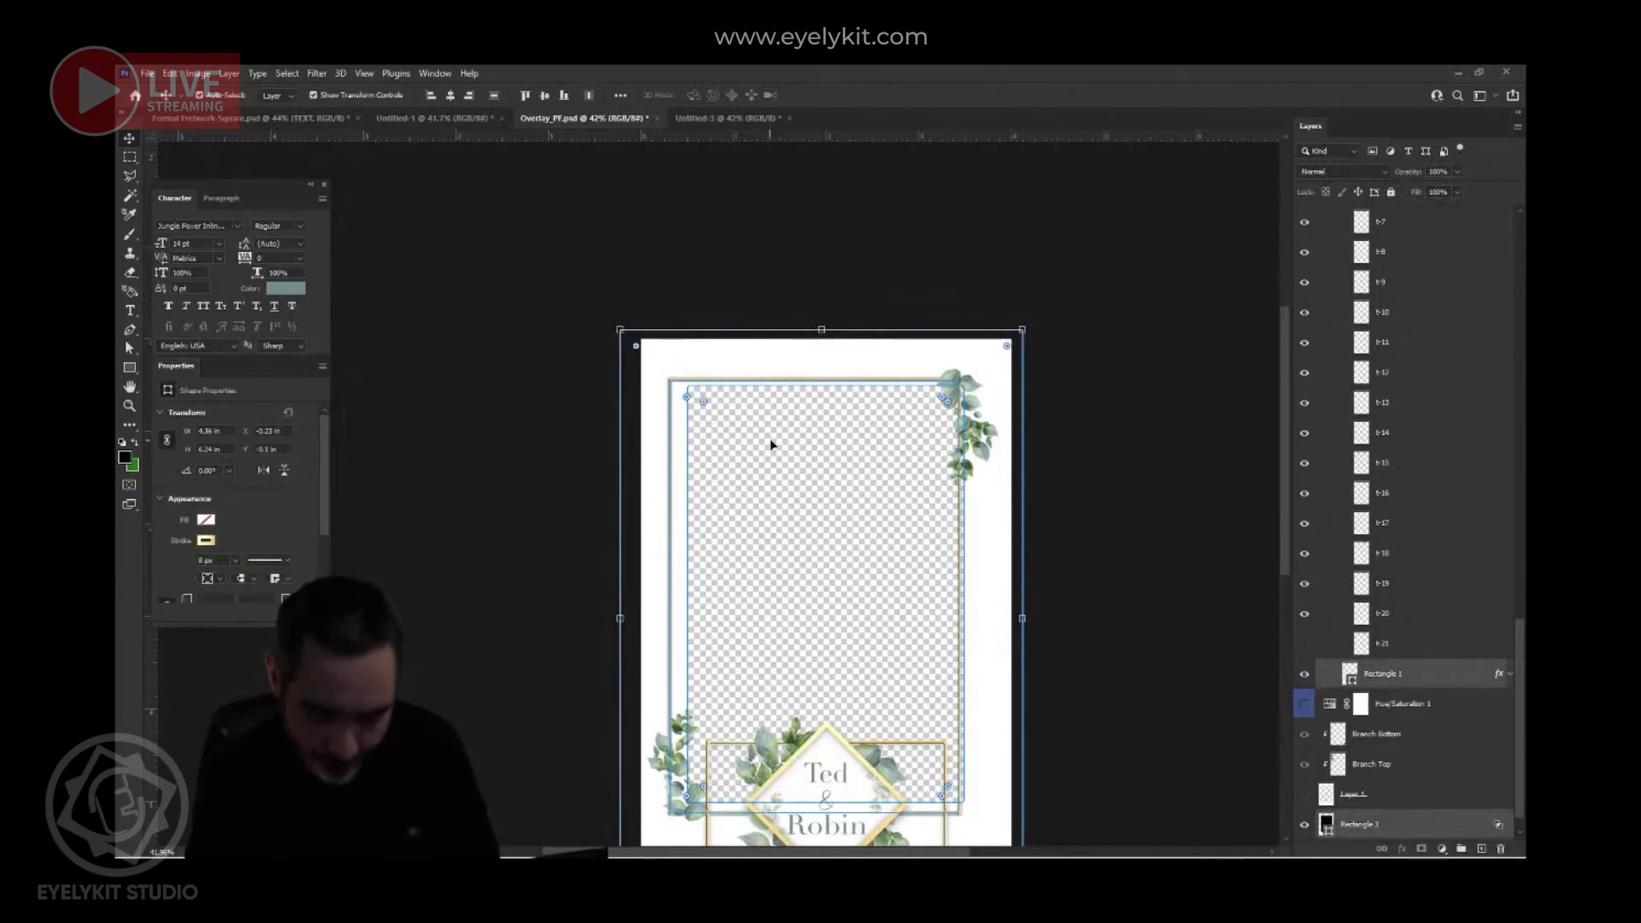
pyautogui.press('Delete')
pyautogui.scroll(2, 889, 603)
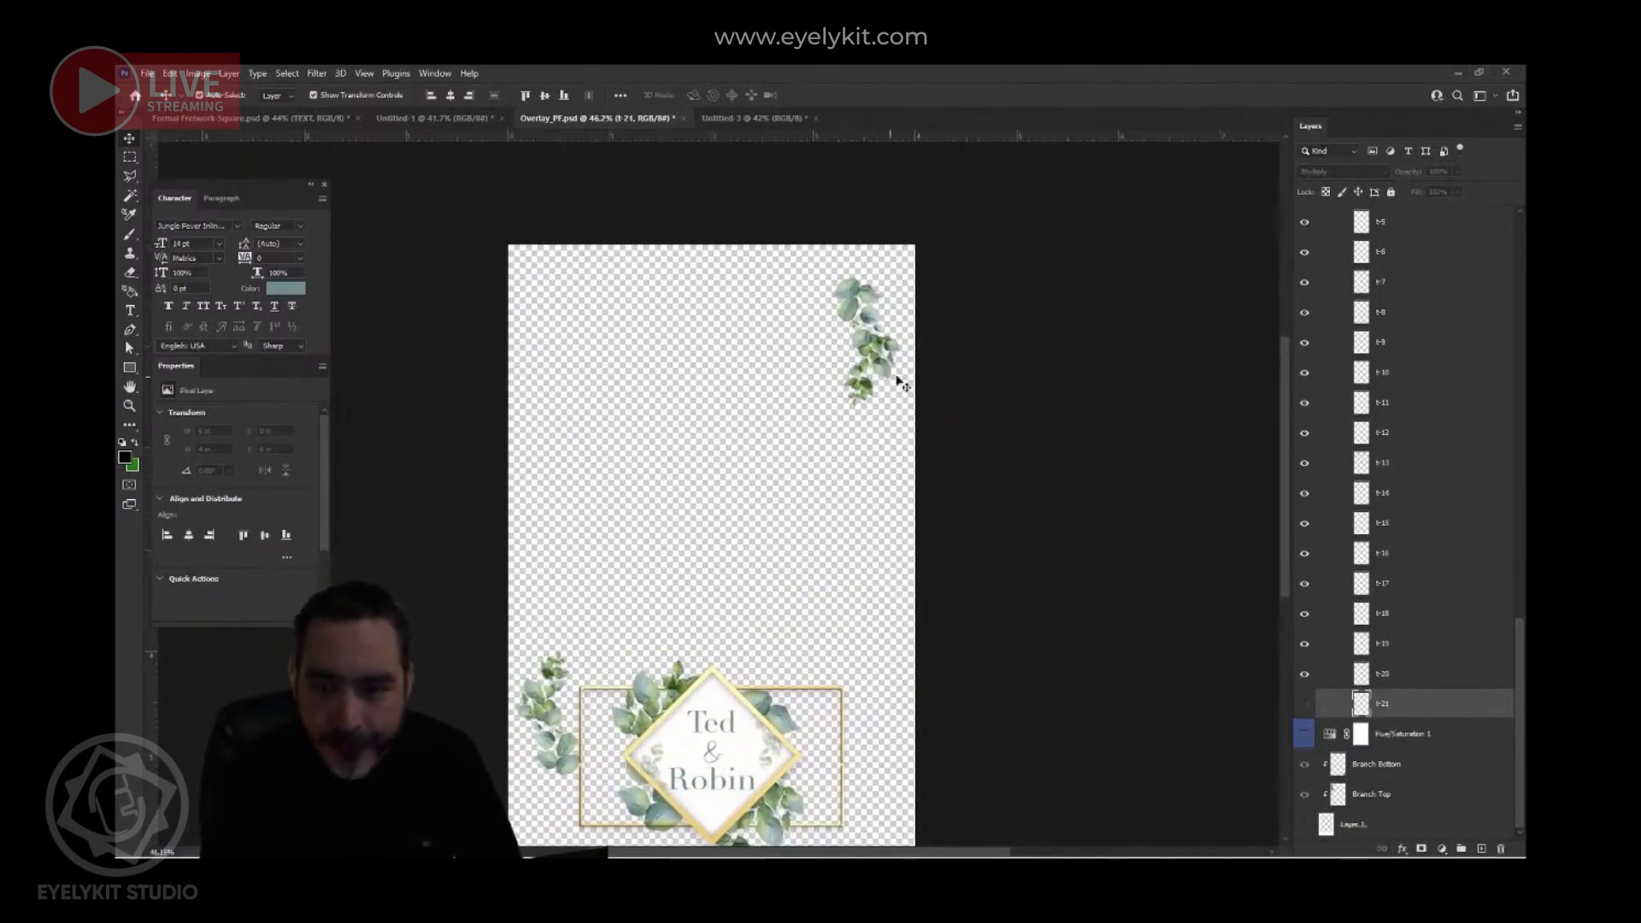
# - Select all the visible leaf layers of the upper-right branch, t-1 through t-20, and merge them into one layer
pyautogui.click(888, 371)
pyautogui.click(872, 323)
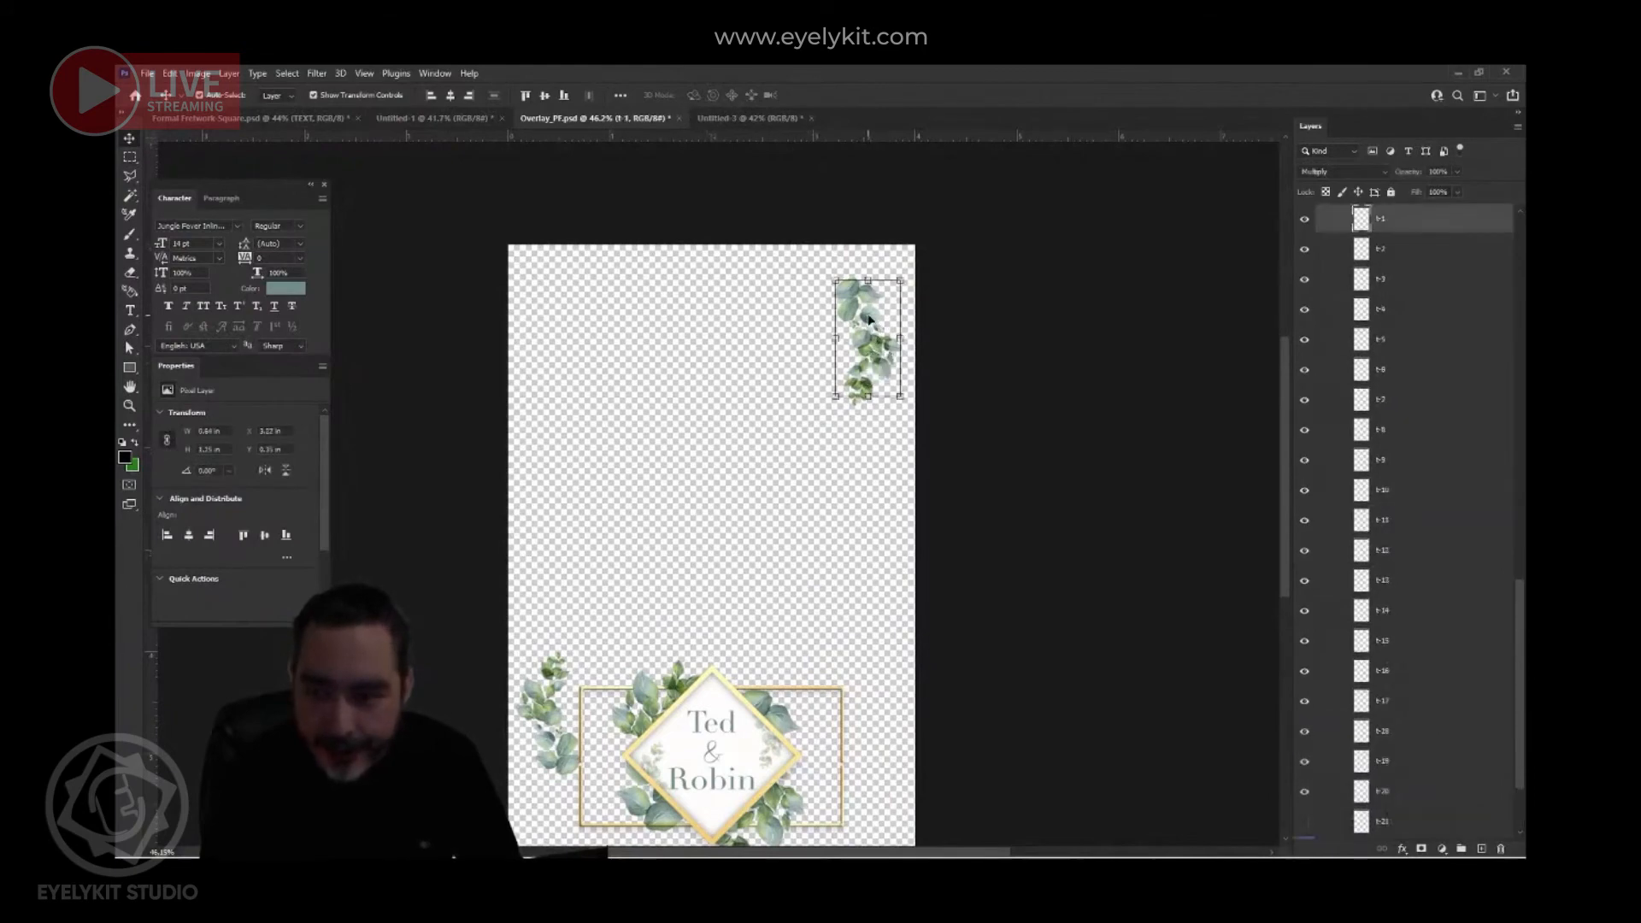
pyautogui.click(769, 320)
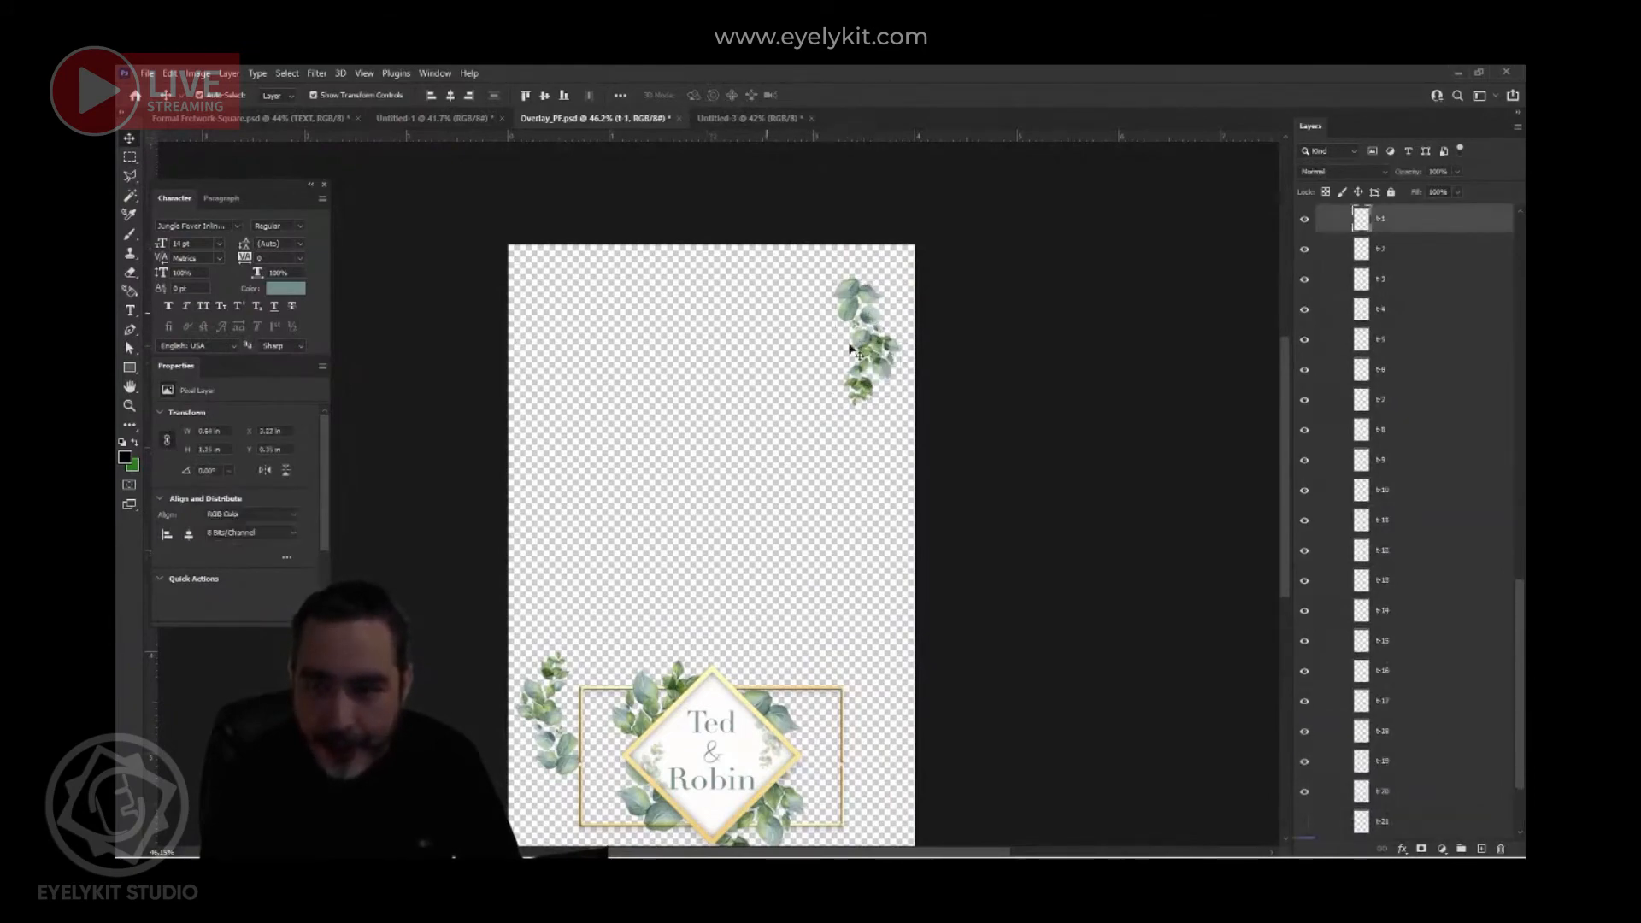
pyautogui.scroll(4, 855, 342)
pyautogui.scroll(-6, 874, 381)
pyautogui.scroll(4, 872, 379)
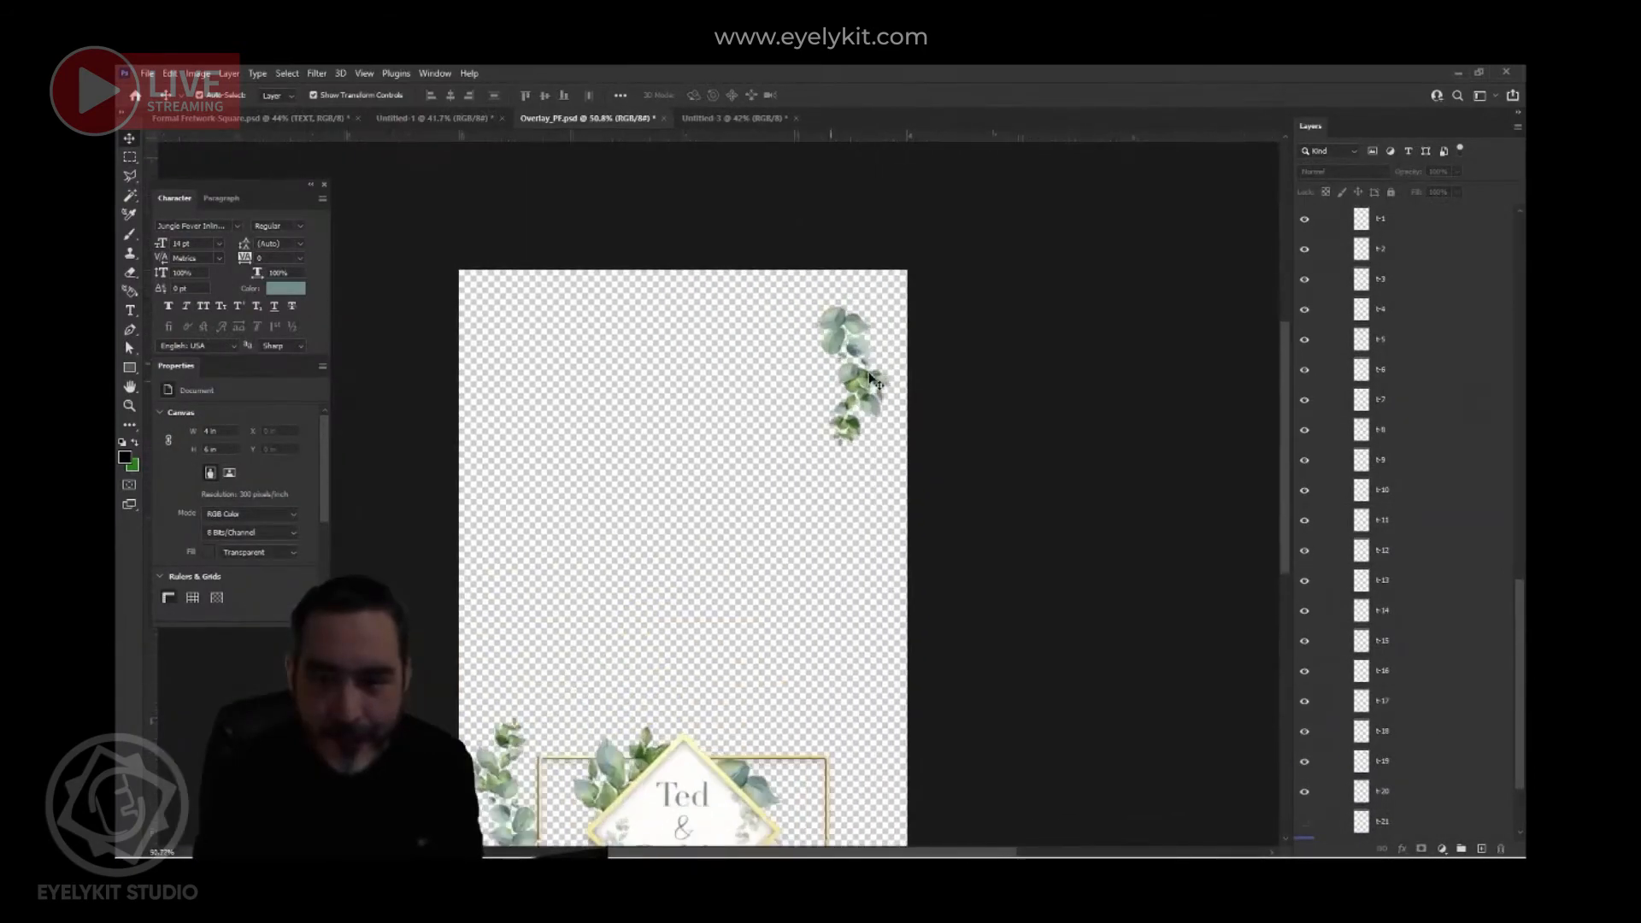
pyautogui.click(842, 376)
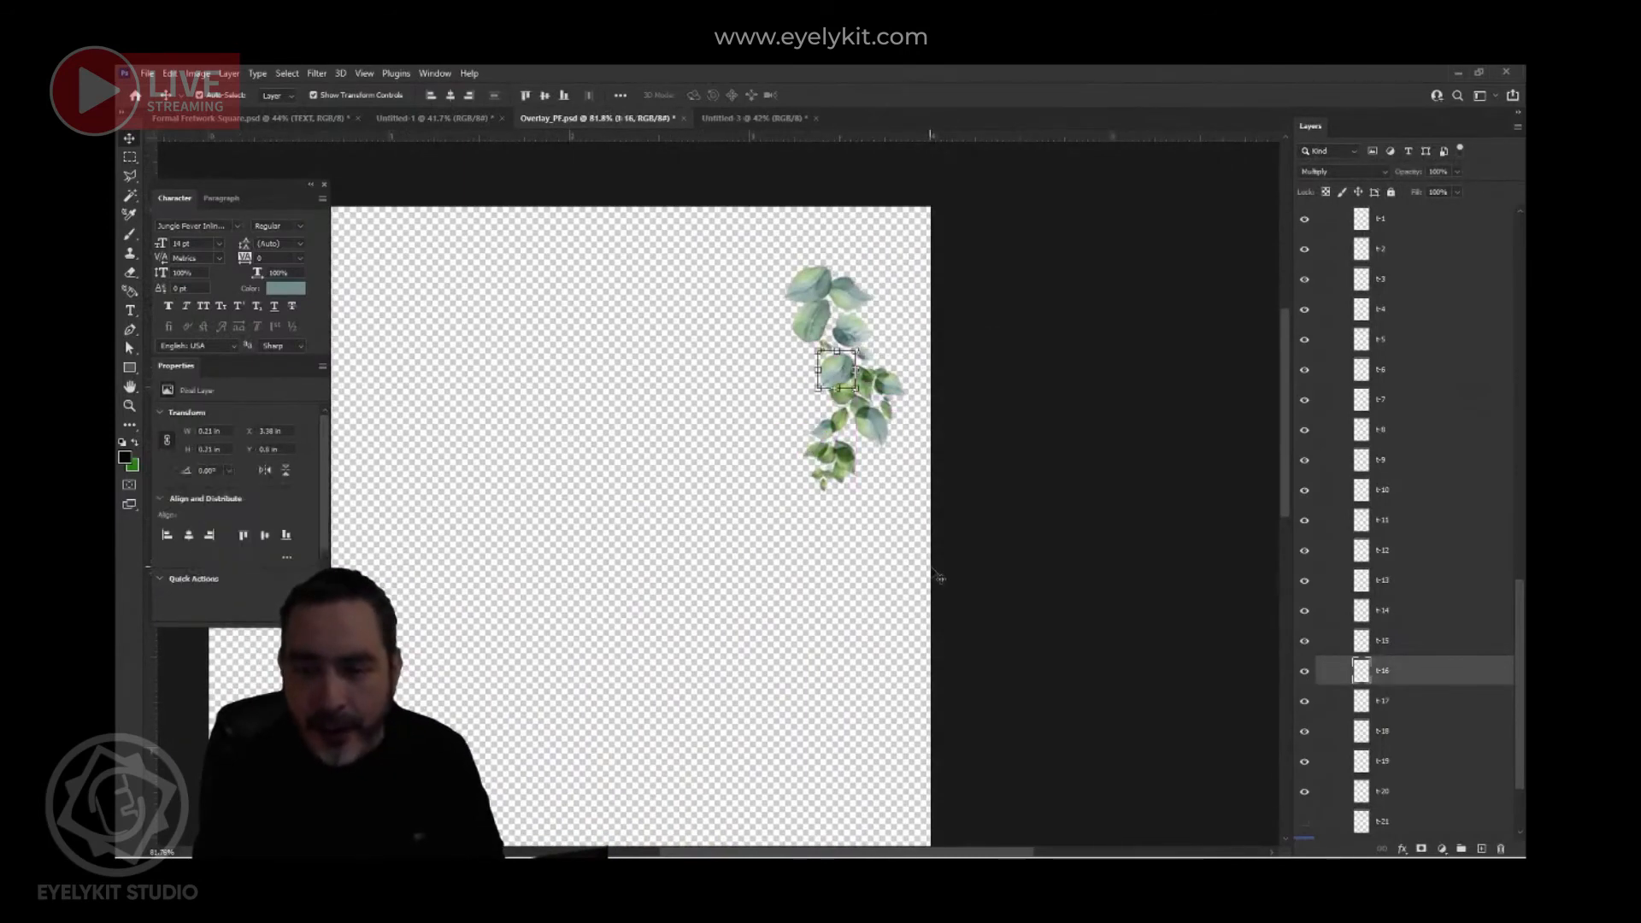
pyautogui.click(898, 543)
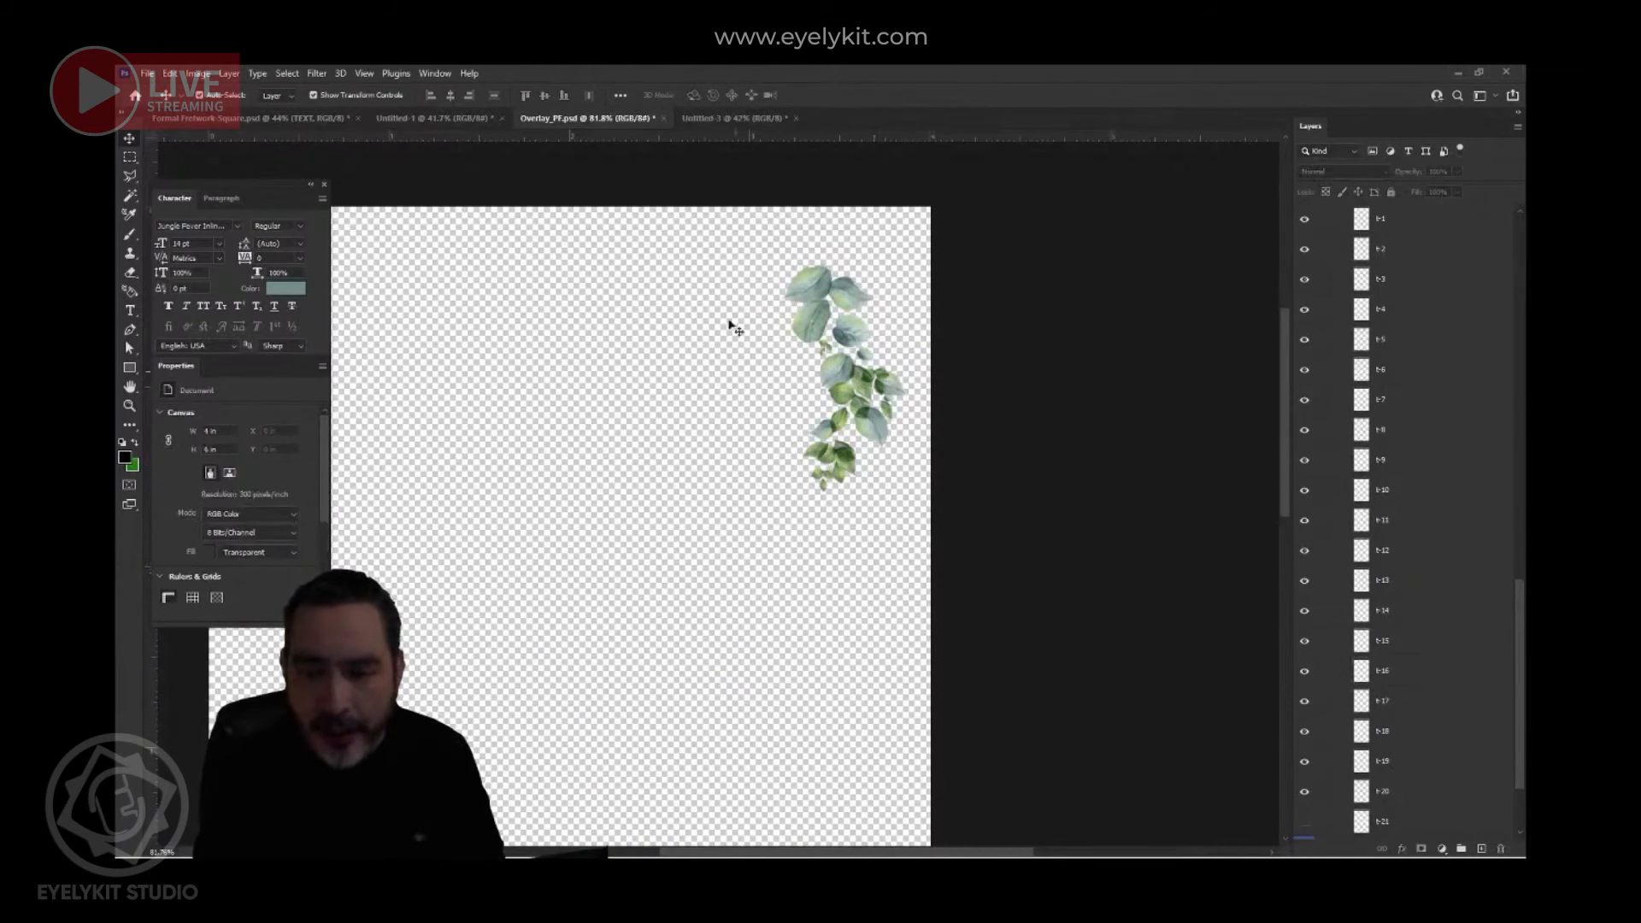
pyautogui.moveTo(717, 244); pyautogui.dragTo(955, 527)
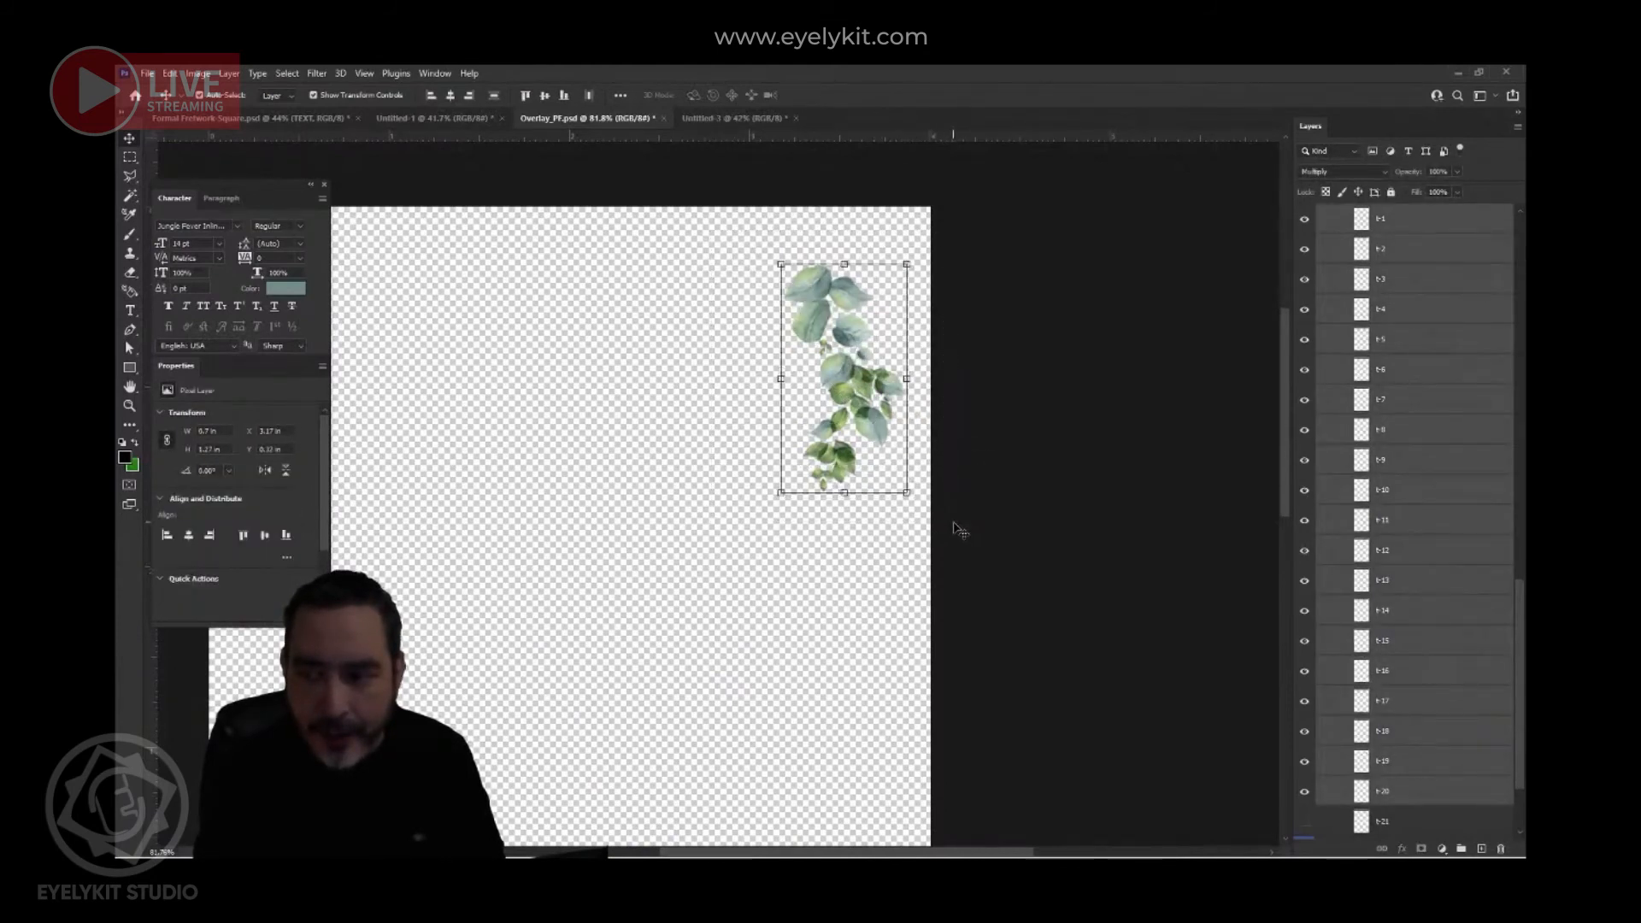
pyautogui.rightClick(1404, 440)
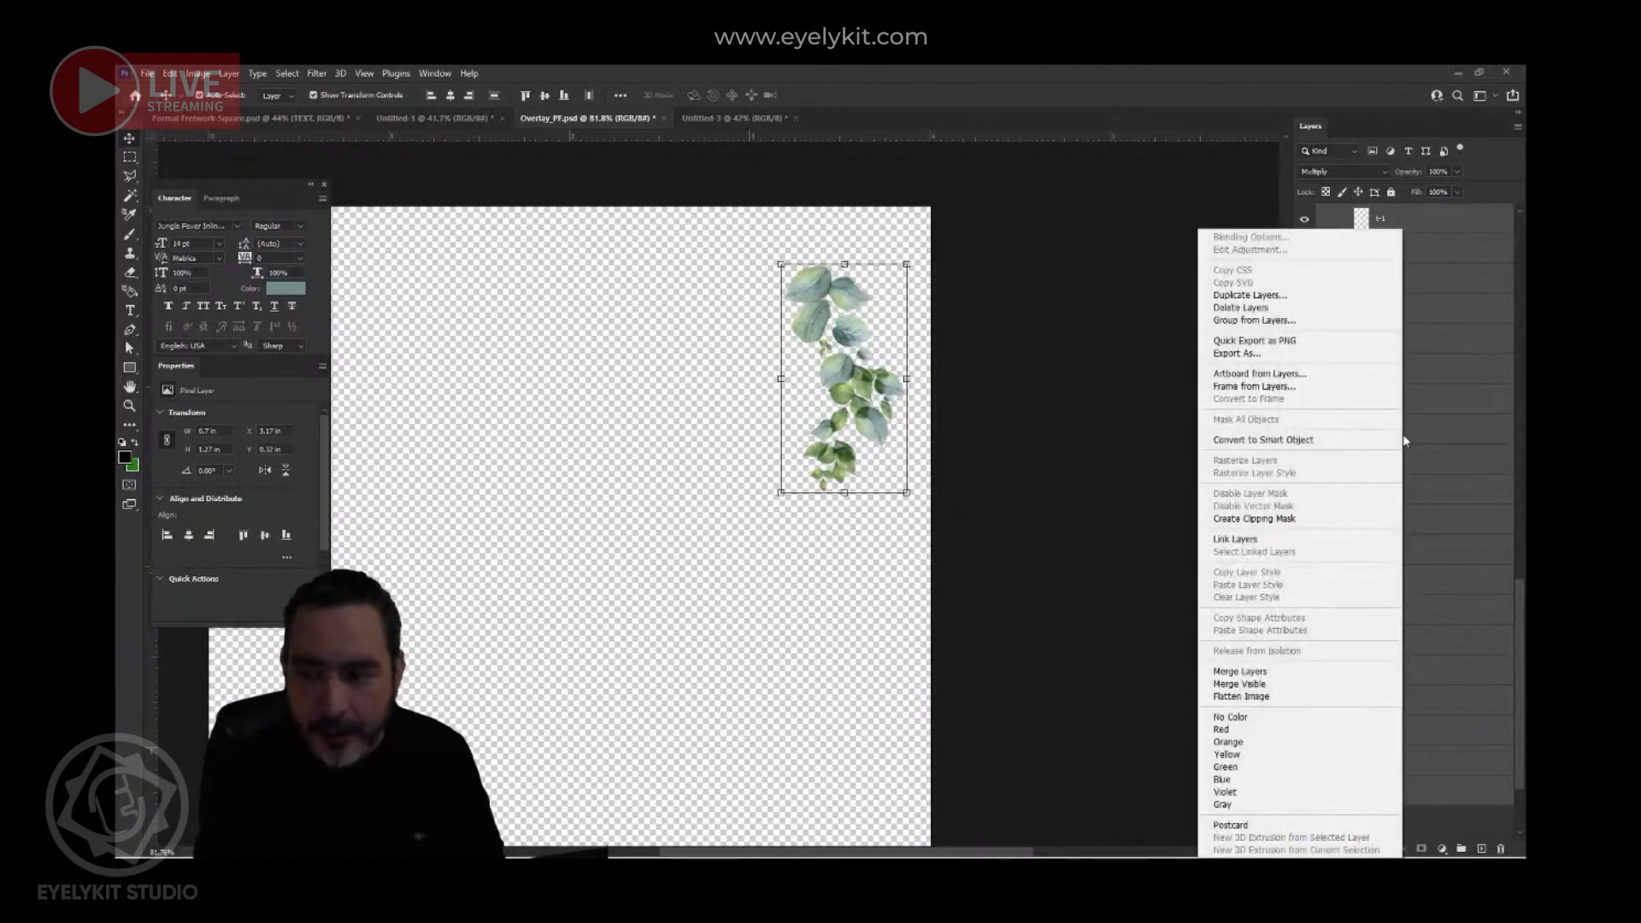
pyautogui.click(1239, 671)
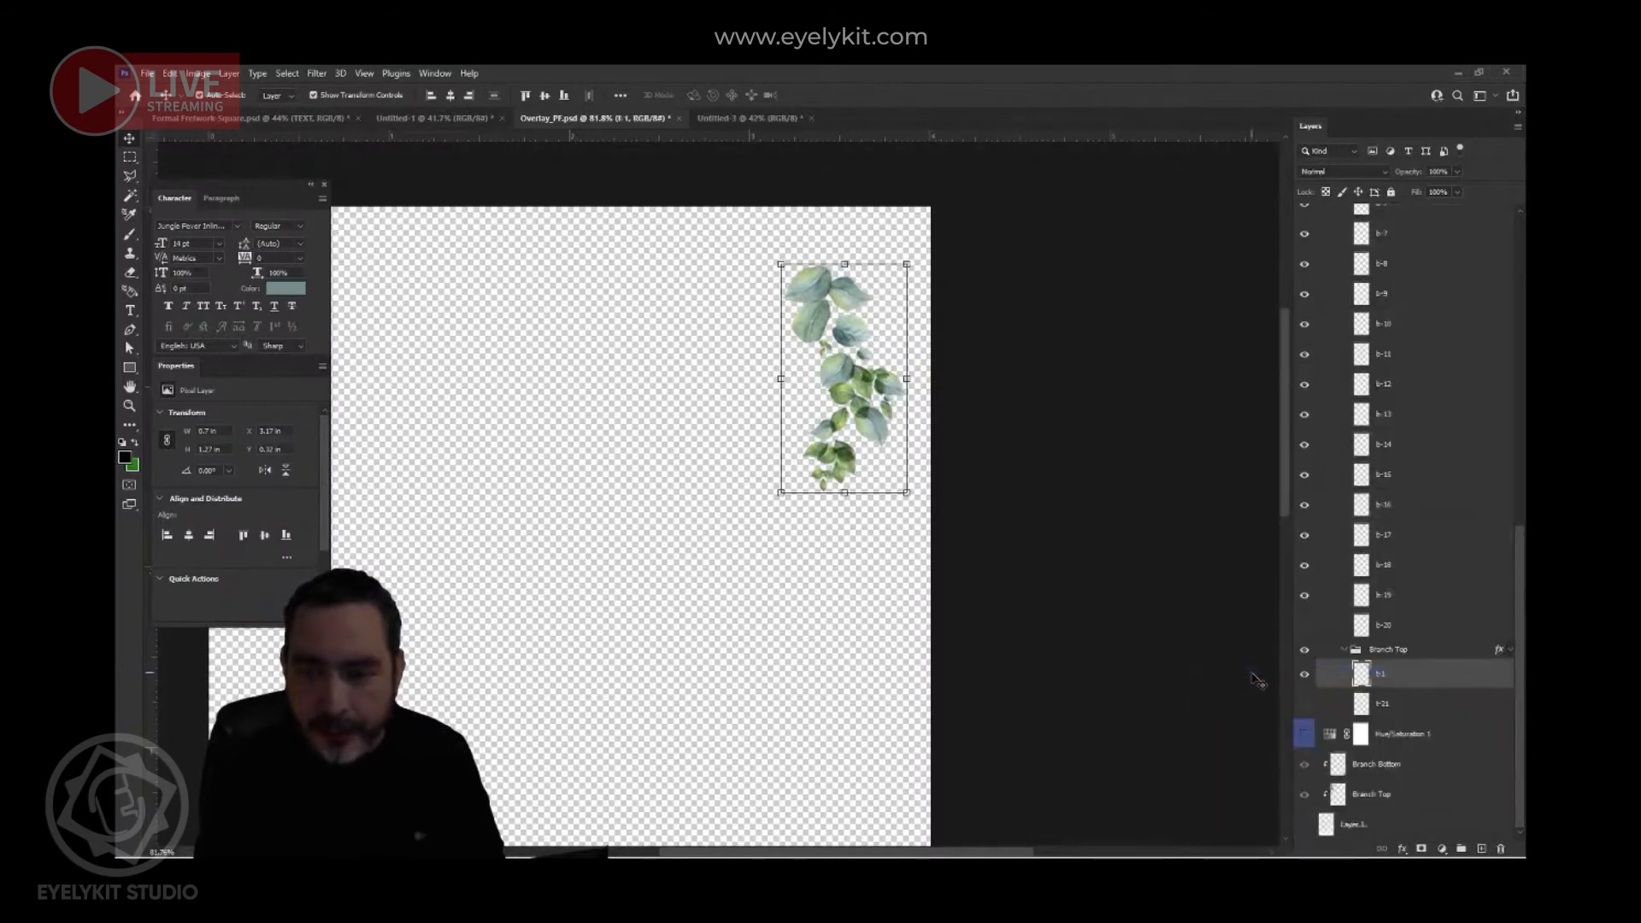
# - Move the merged branch away from the overlay's corner and copy it into the three-photo document, Untitled-3
pyautogui.moveTo(835, 371); pyautogui.dragTo(731, 433)
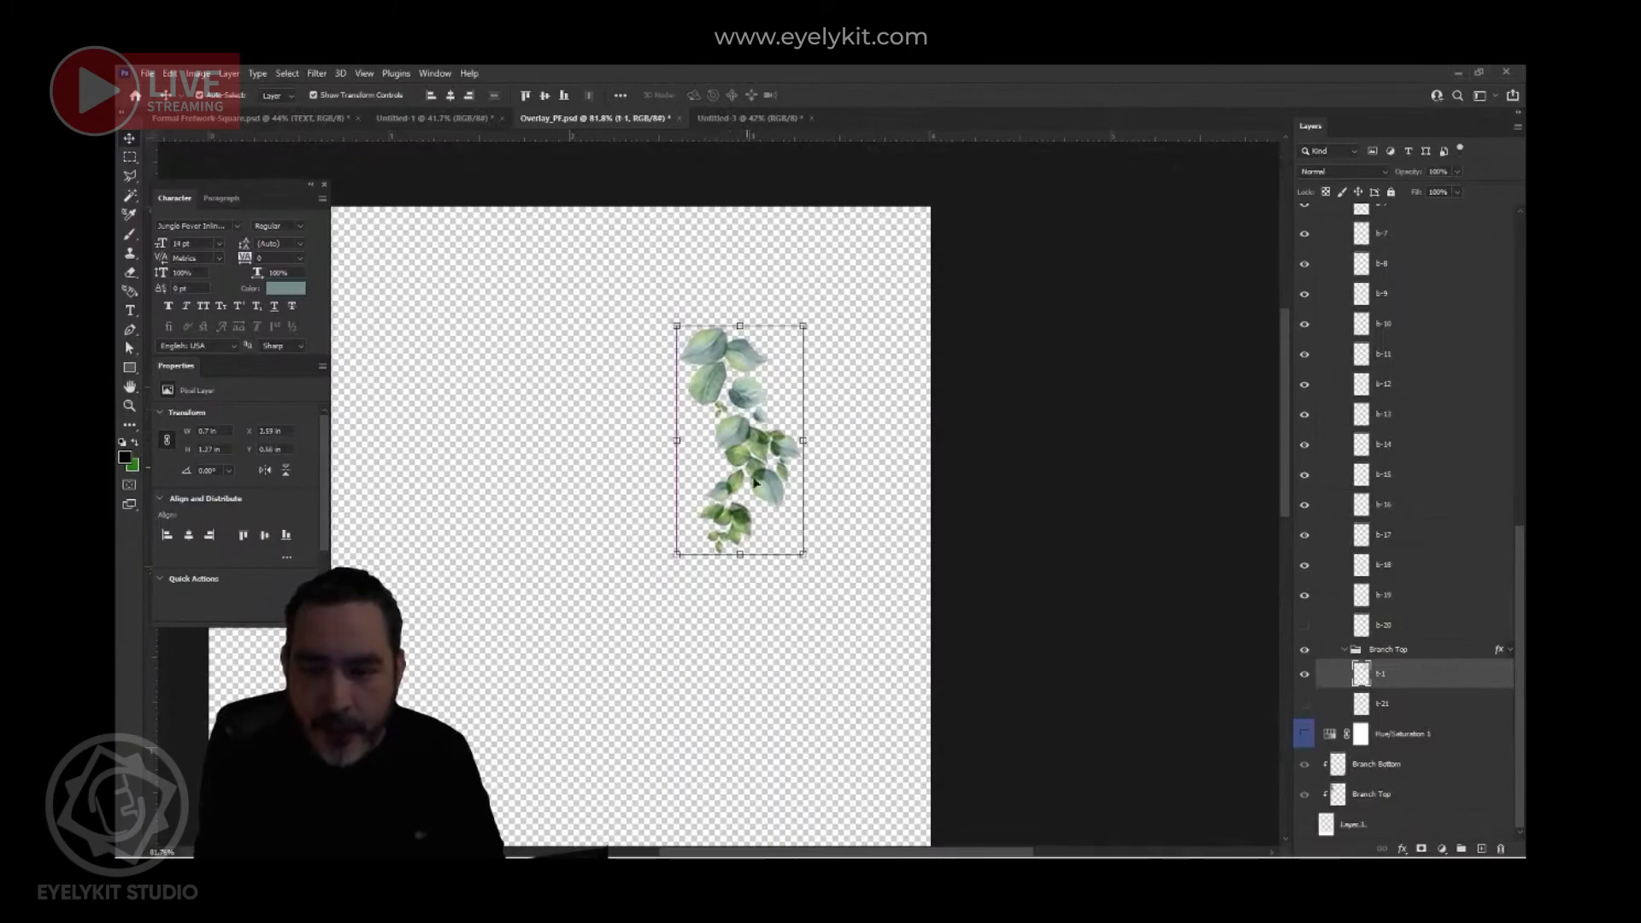
pyautogui.scroll(3, 742, 521)
pyautogui.scroll(-3, 742, 521)
pyautogui.moveTo(767, 503); pyautogui.dragTo(746, 126)
pyautogui.scroll(-3, 778, 516)
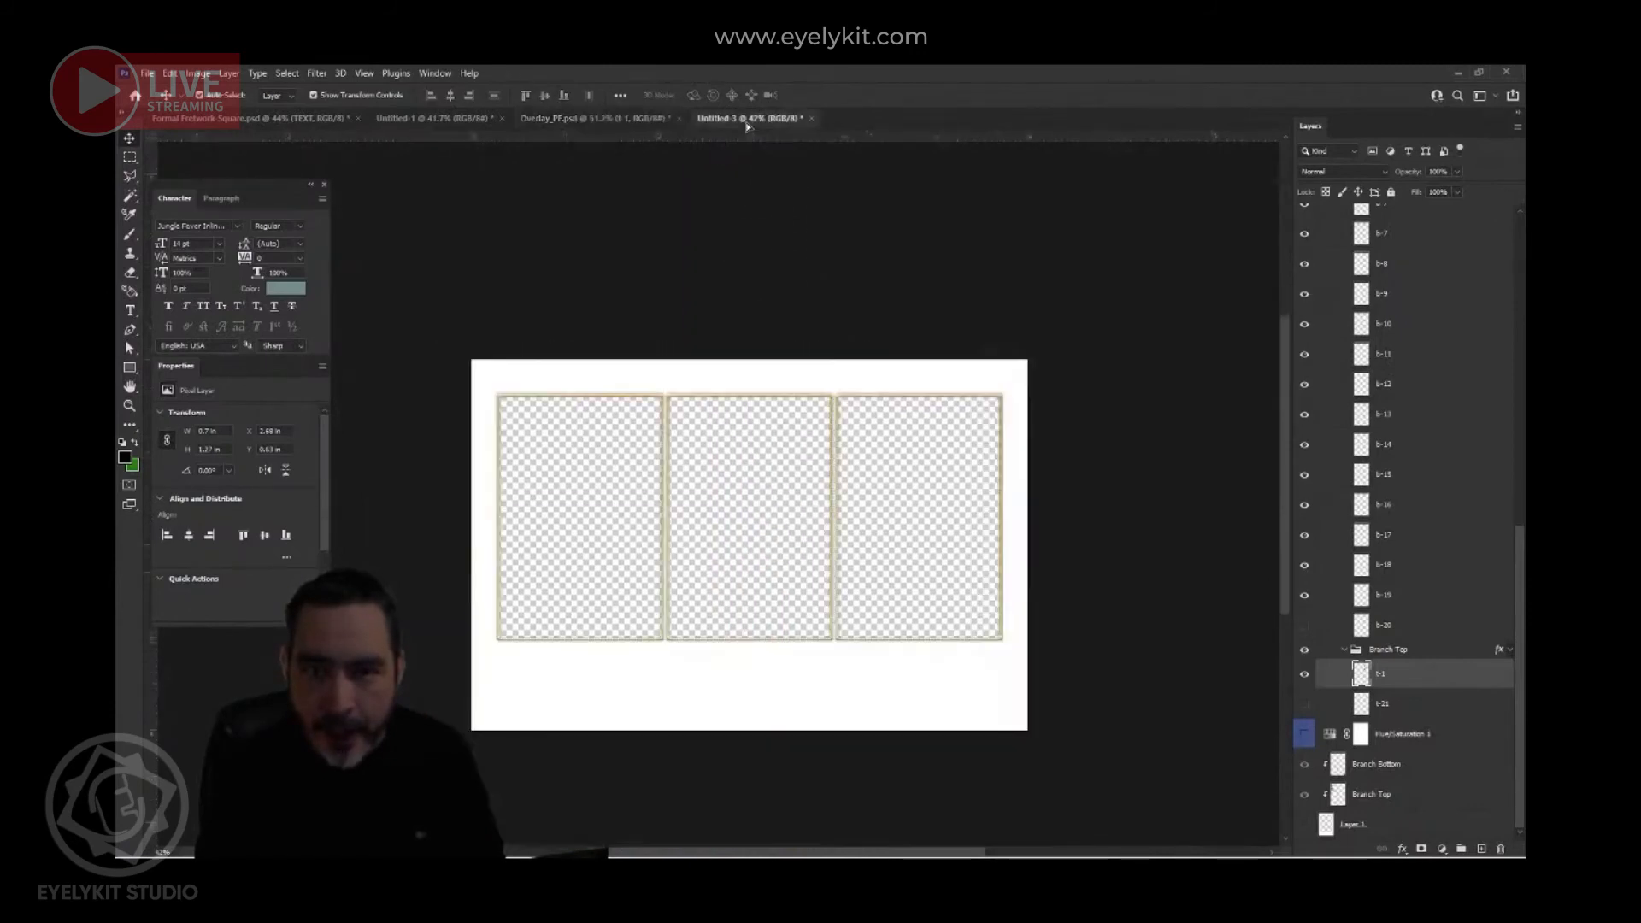
pyautogui.moveTo(868, 569); pyautogui.dragTo(861, 555)
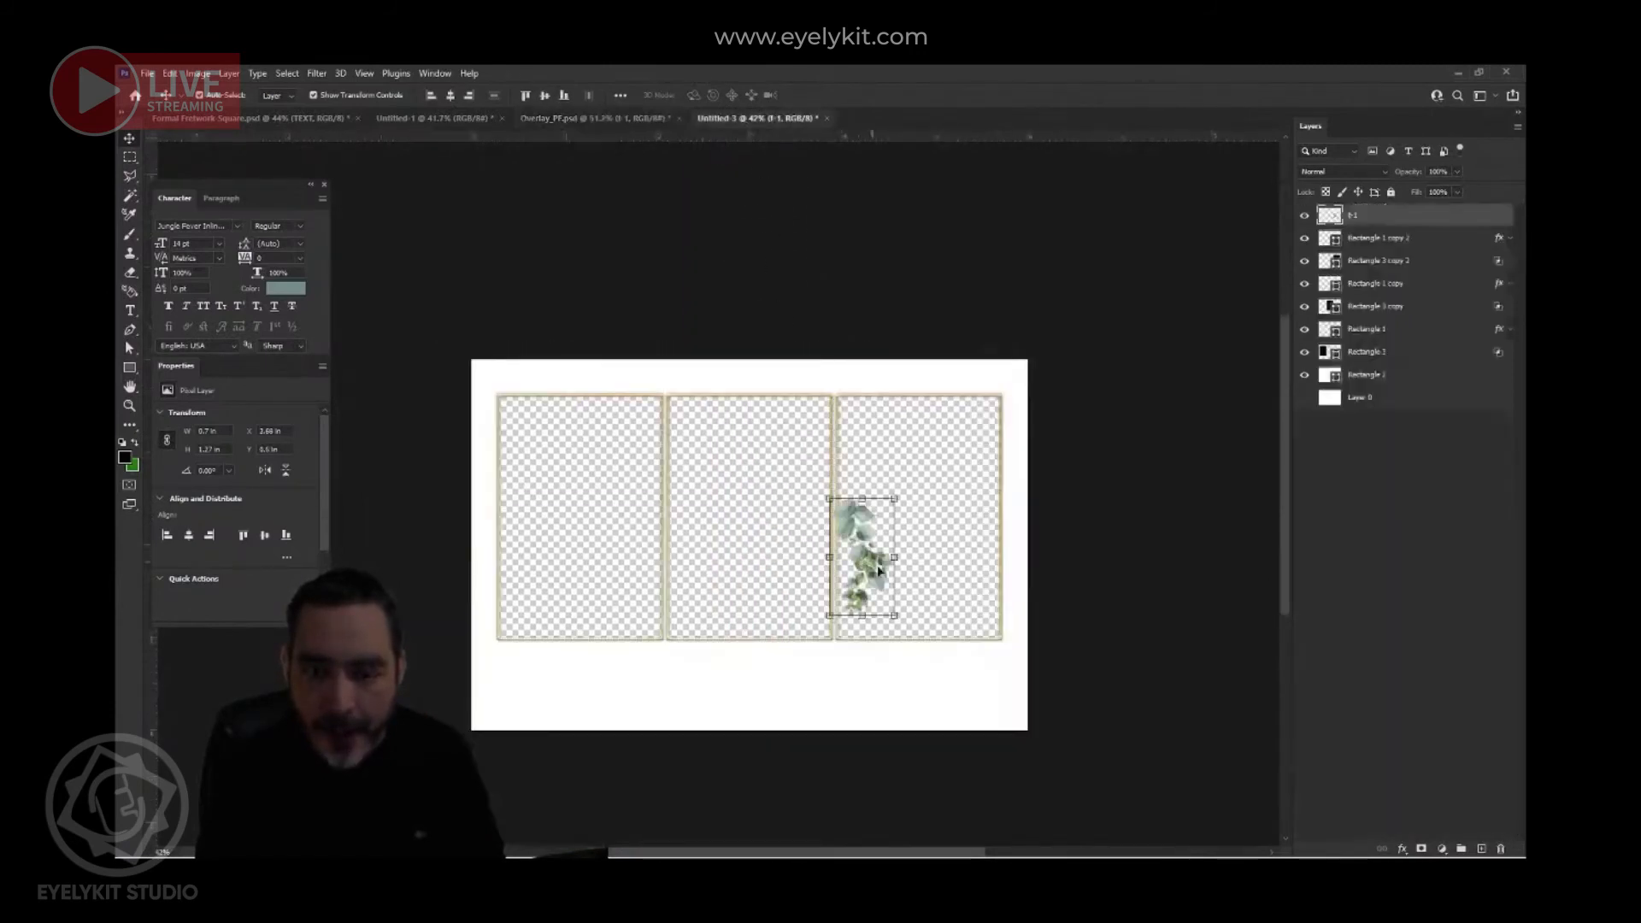
# - Place the leaf branch over the upper-right corner of the canvas, overlapping the third gold frame
pyautogui.scroll(2, 862, 556)
pyautogui.moveTo(840, 505); pyautogui.dragTo(1053, 295)
pyautogui.scroll(-3, 1023, 367)
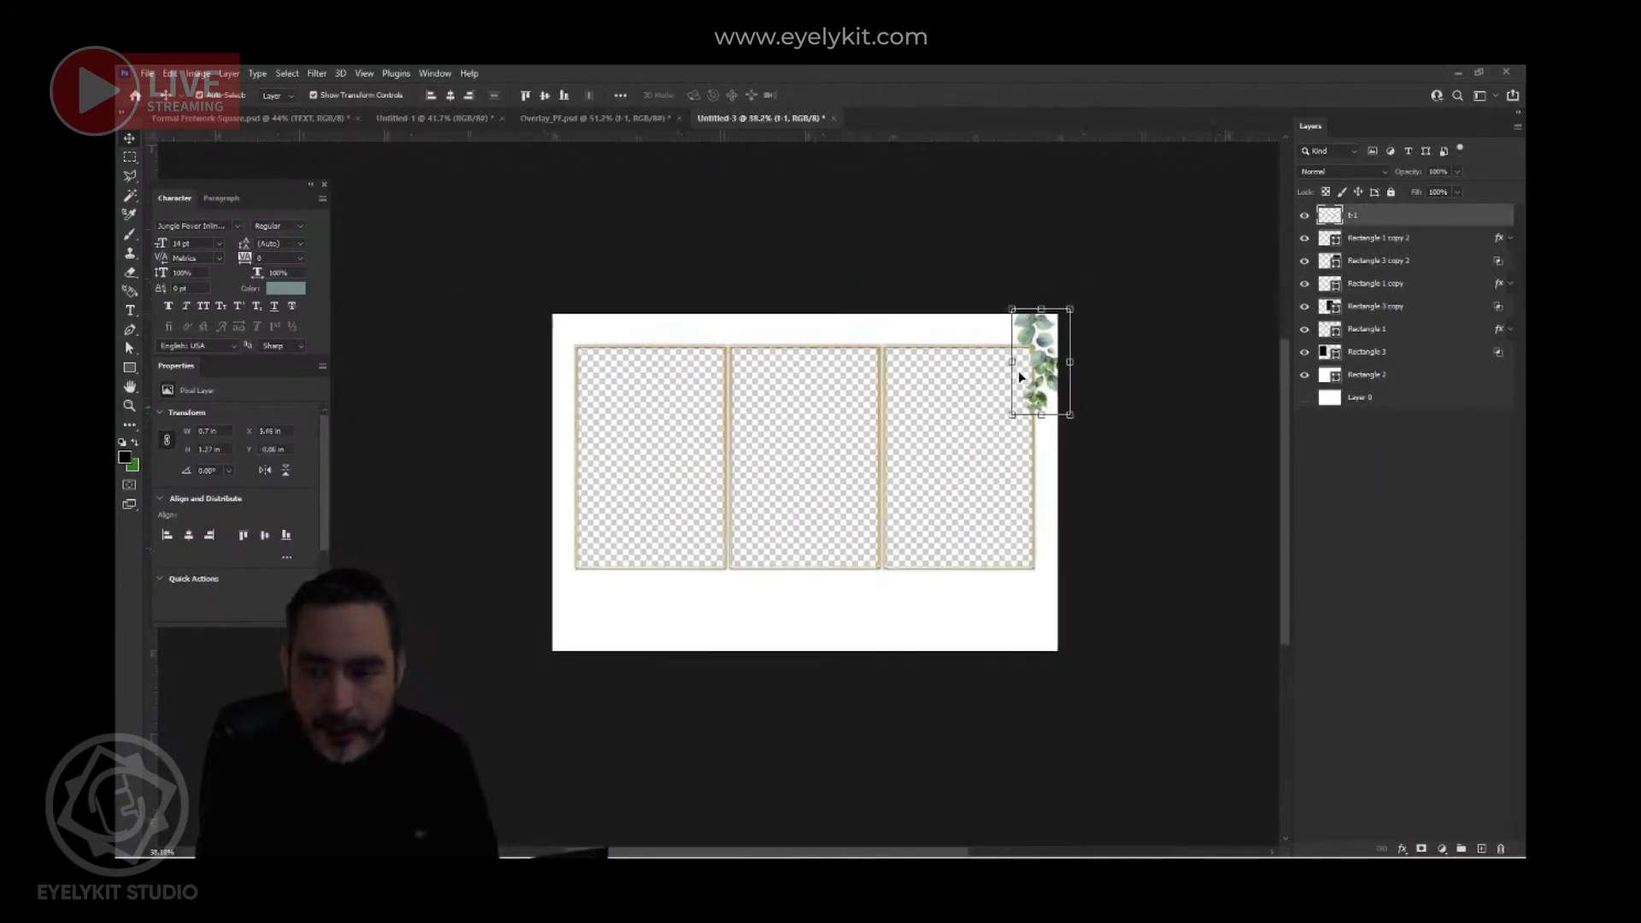
pyautogui.scroll(2, 1039, 351)
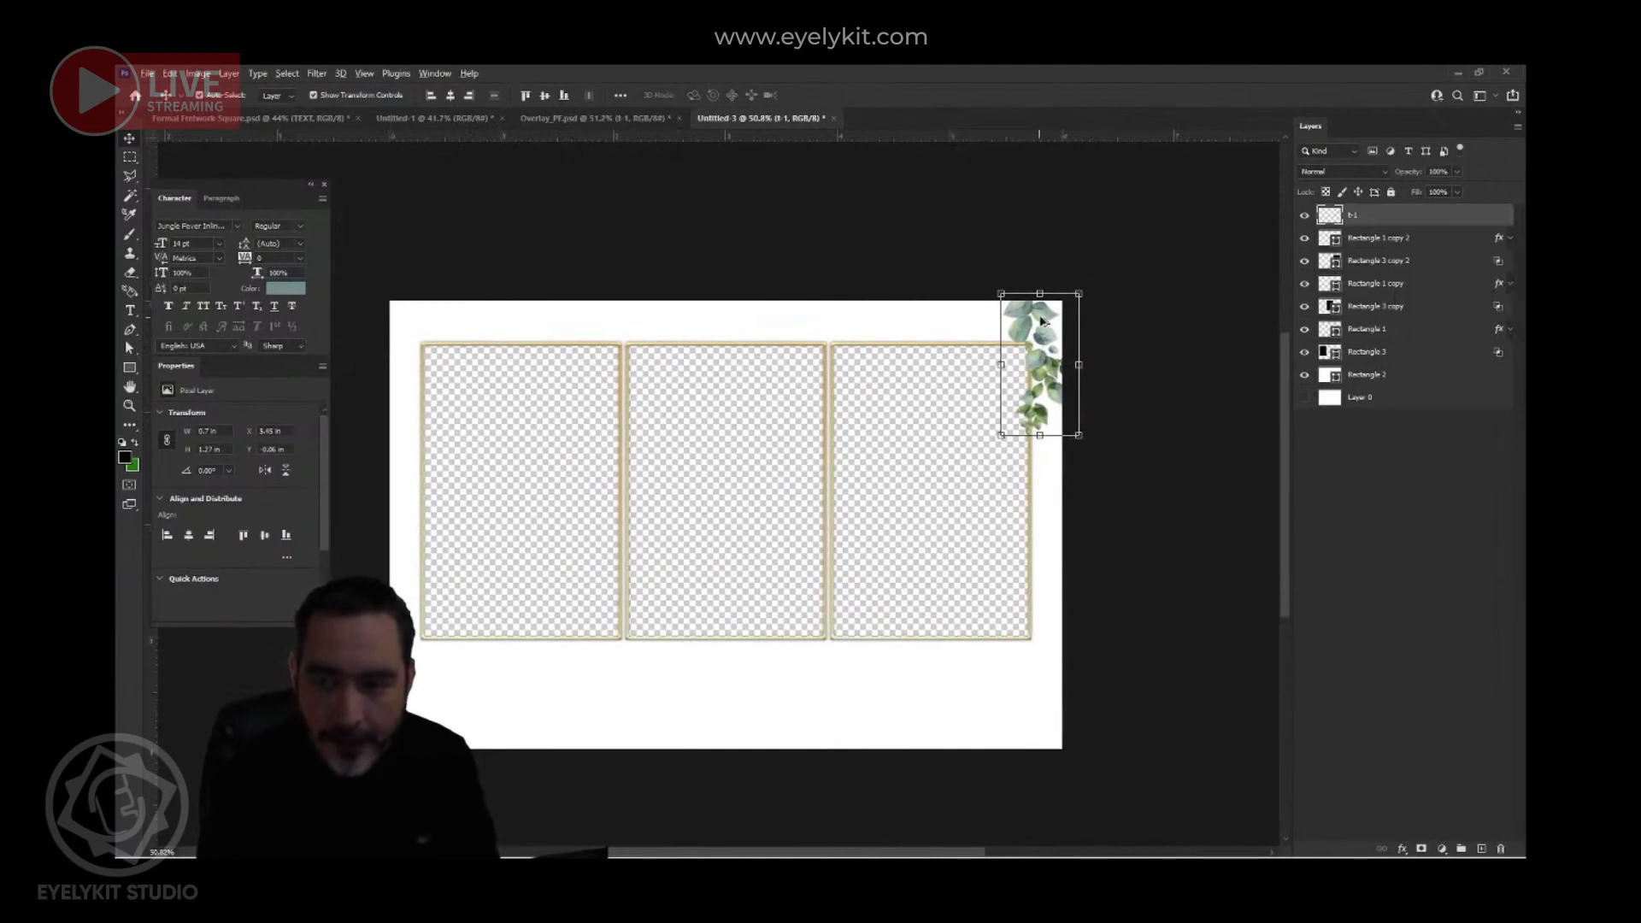
# - Duplicate the branch, flip the copy horizontally, place it over the canvas's upper-left corner and deselect it
pyautogui.moveTo(1041, 317); pyautogui.dragTo(465, 317)
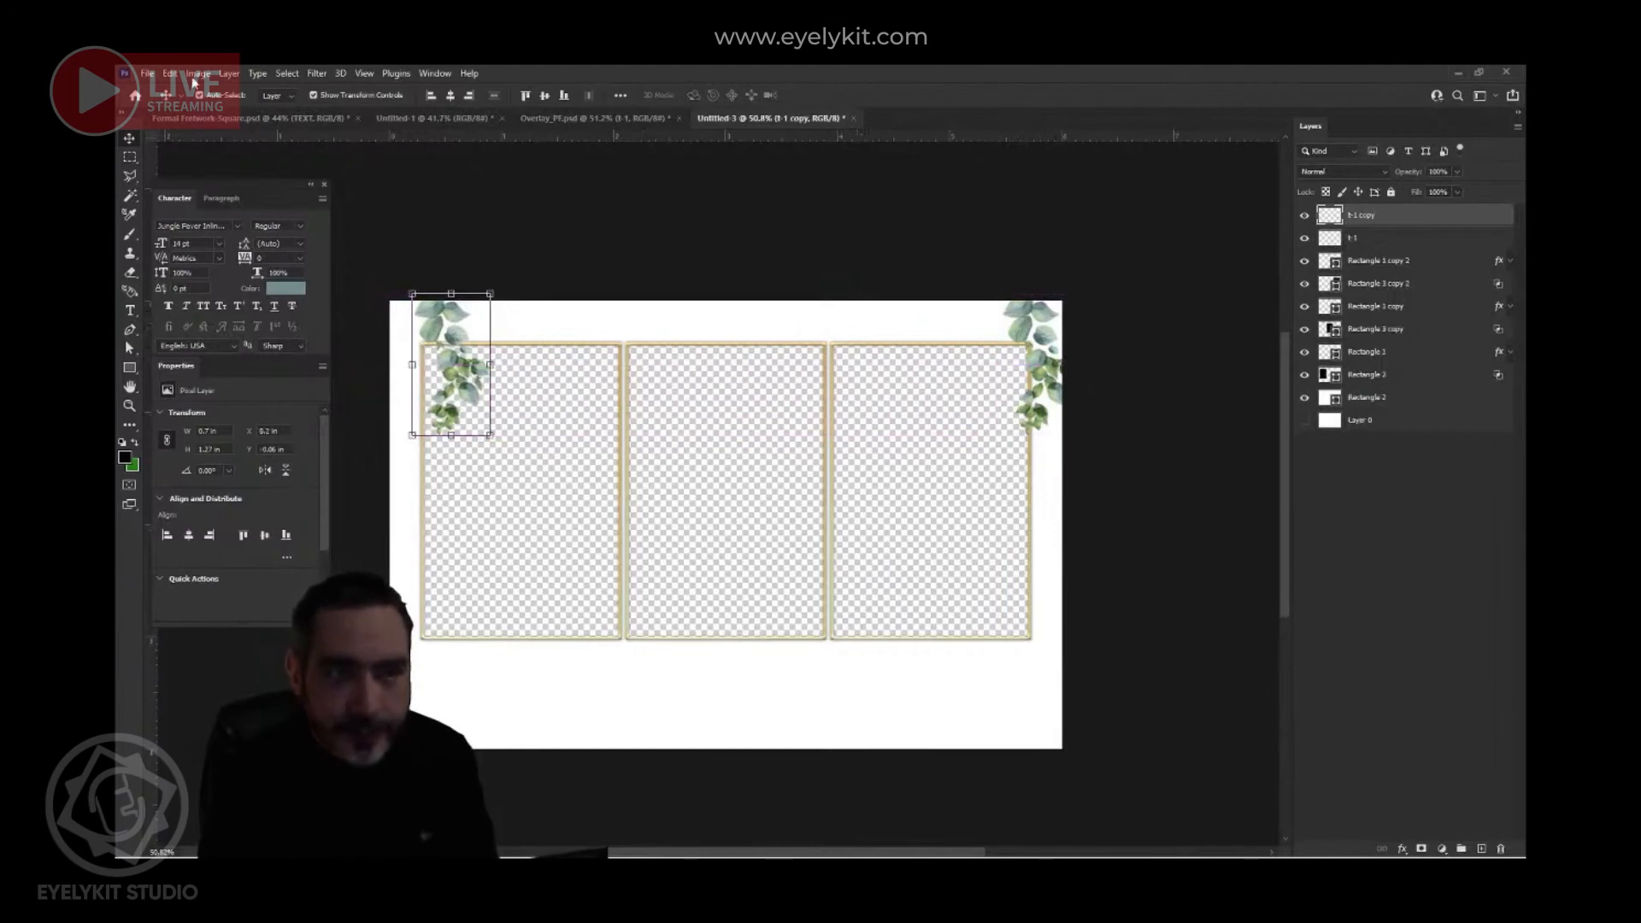
pyautogui.click(171, 76)
pyautogui.moveTo(329, 410)
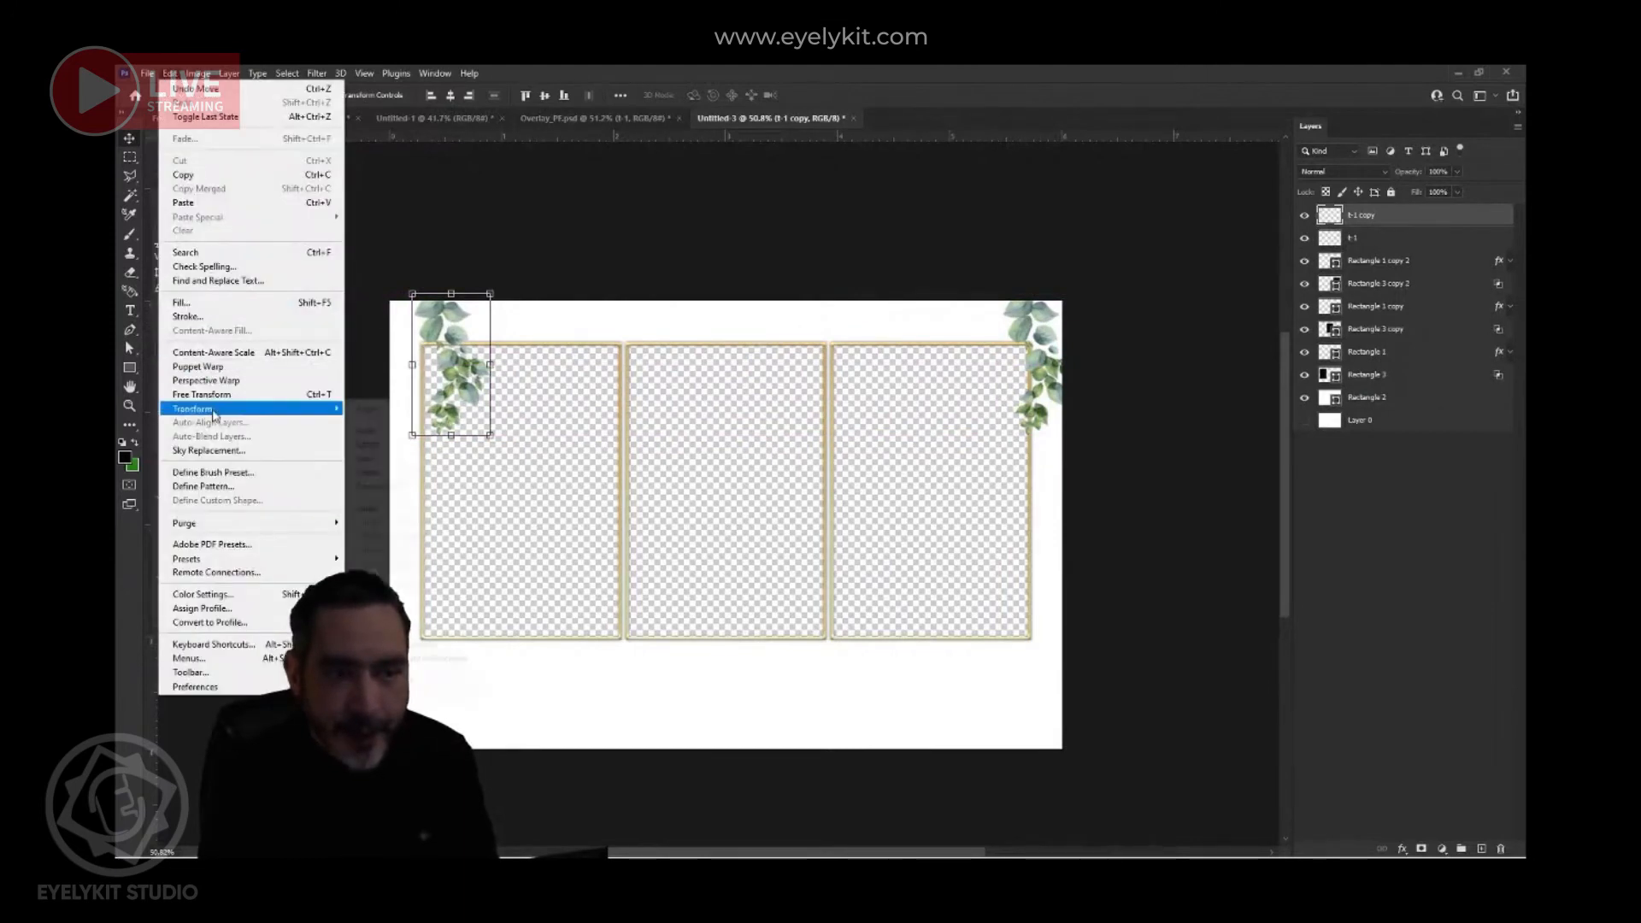
pyautogui.click(410, 681)
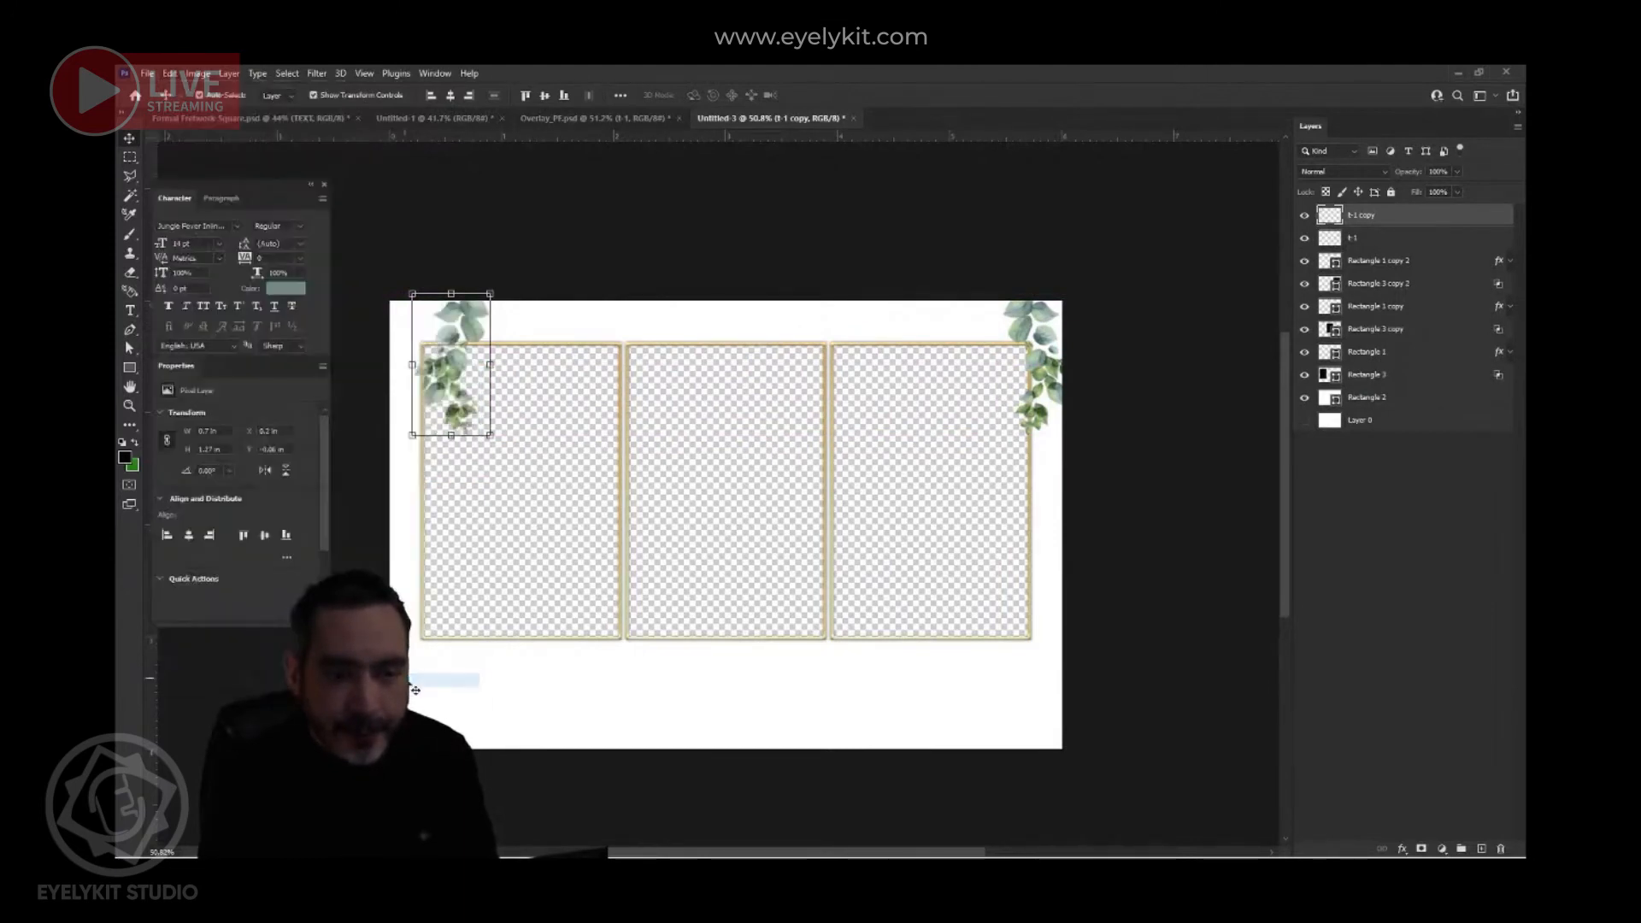
pyautogui.moveTo(457, 376); pyautogui.dragTo(419, 365)
pyautogui.click(696, 229)
pyautogui.scroll(-4, 824, 363)
pyautogui.scroll(3, 828, 368)
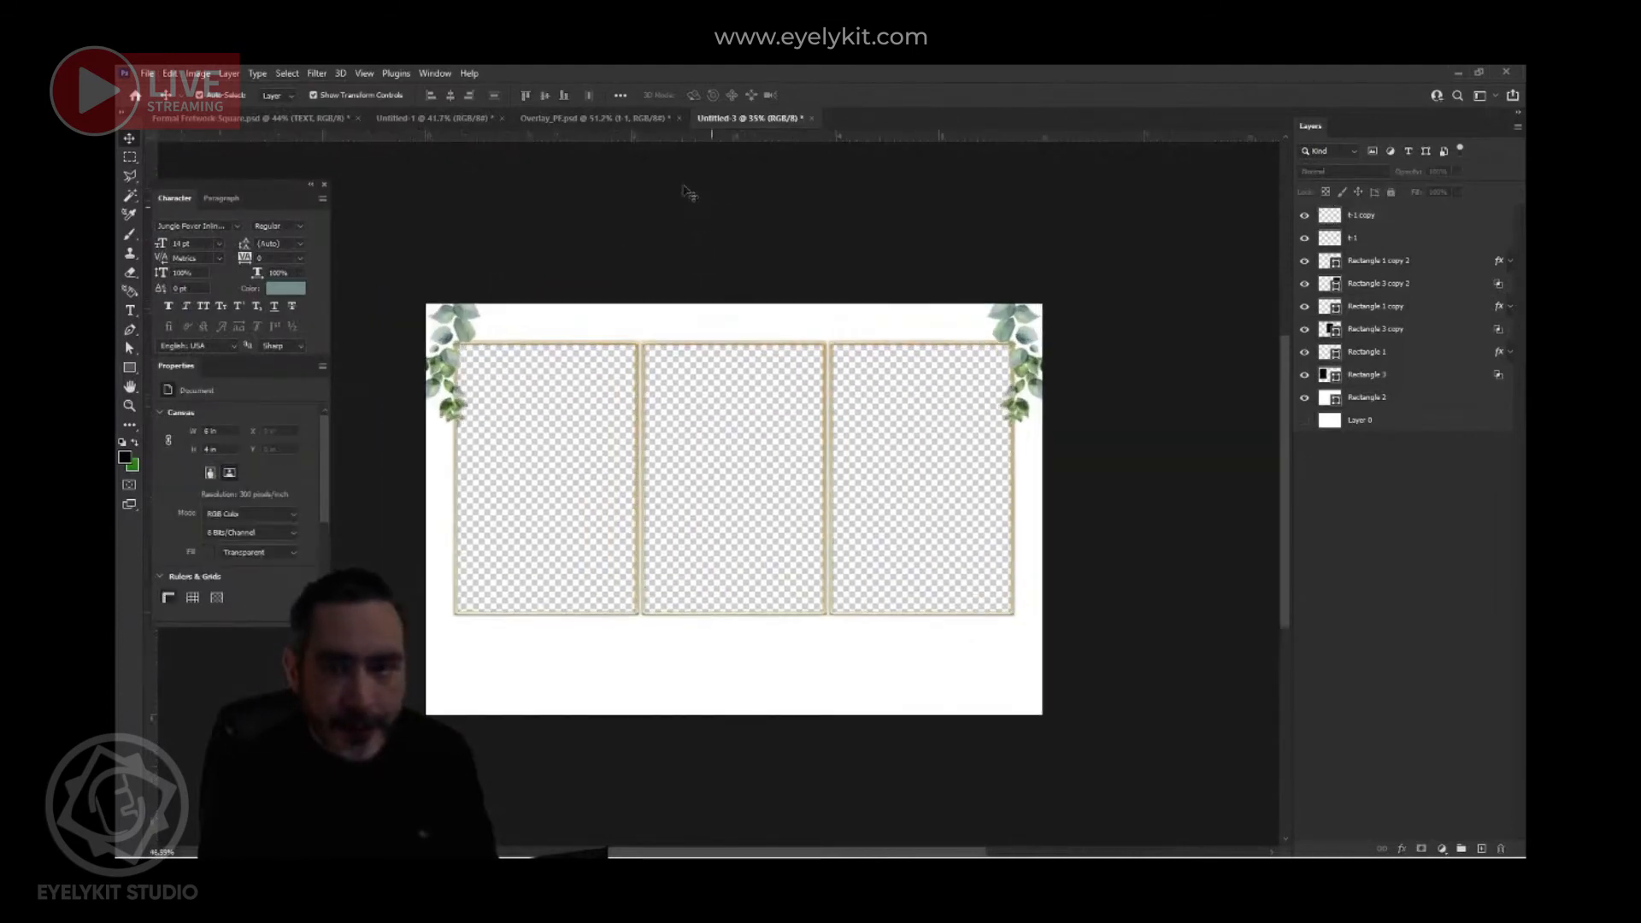
# - In Overlay_PF.psd, move the white diamond, the Main Frame layer, up and away from the names and leaves
pyautogui.click(608, 122)
pyautogui.scroll(-3, 718, 494)
pyautogui.scroll(1, 667, 599)
pyautogui.scroll(3, 759, 613)
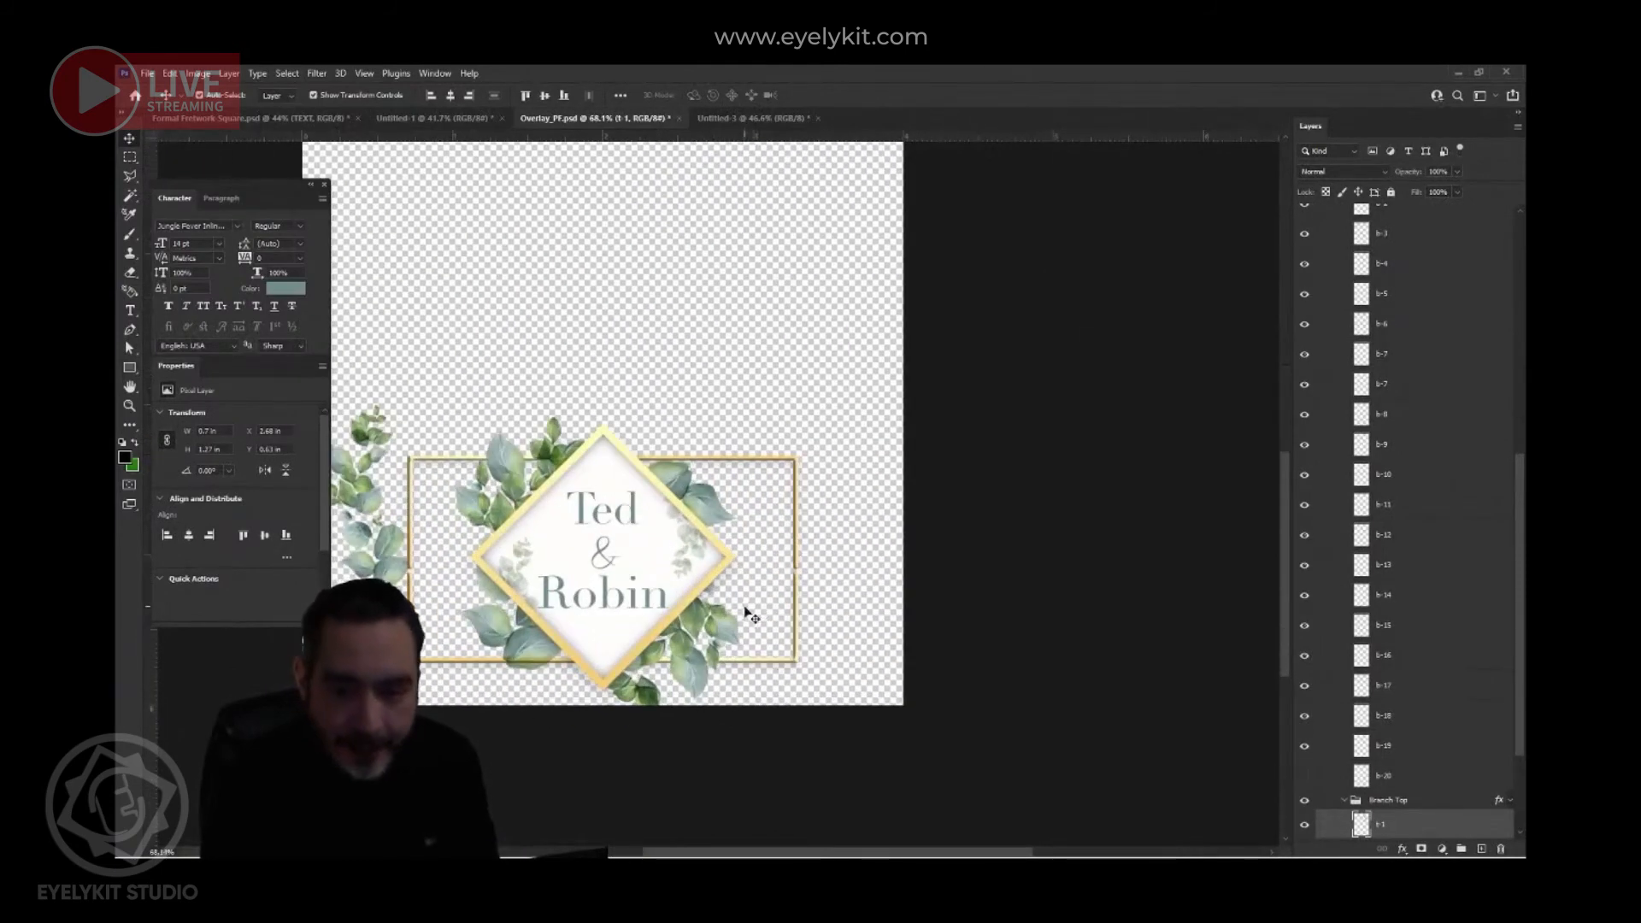
pyautogui.moveTo(617, 544); pyautogui.dragTo(687, 306)
pyautogui.scroll(-2, 687, 306)
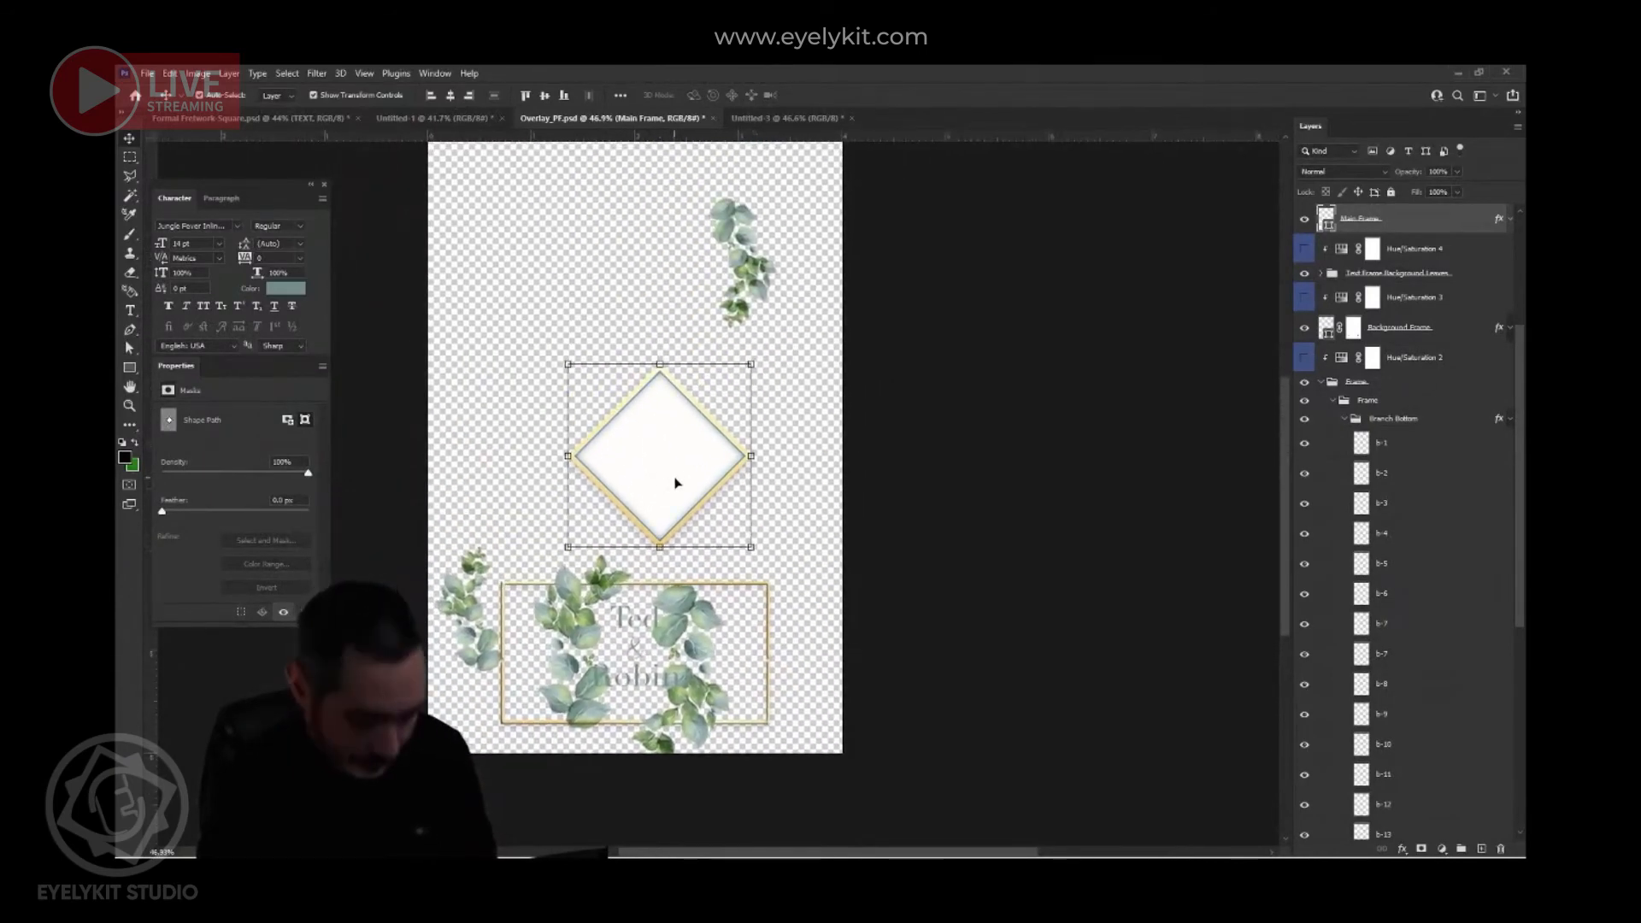
# - Copy the diamond into Untitled-3, centre it over the canvas's bottom edge and enlarge it to about 115%
pyautogui.click(782, 118)
pyautogui.moveTo(737, 523); pyautogui.dragTo(753, 660)
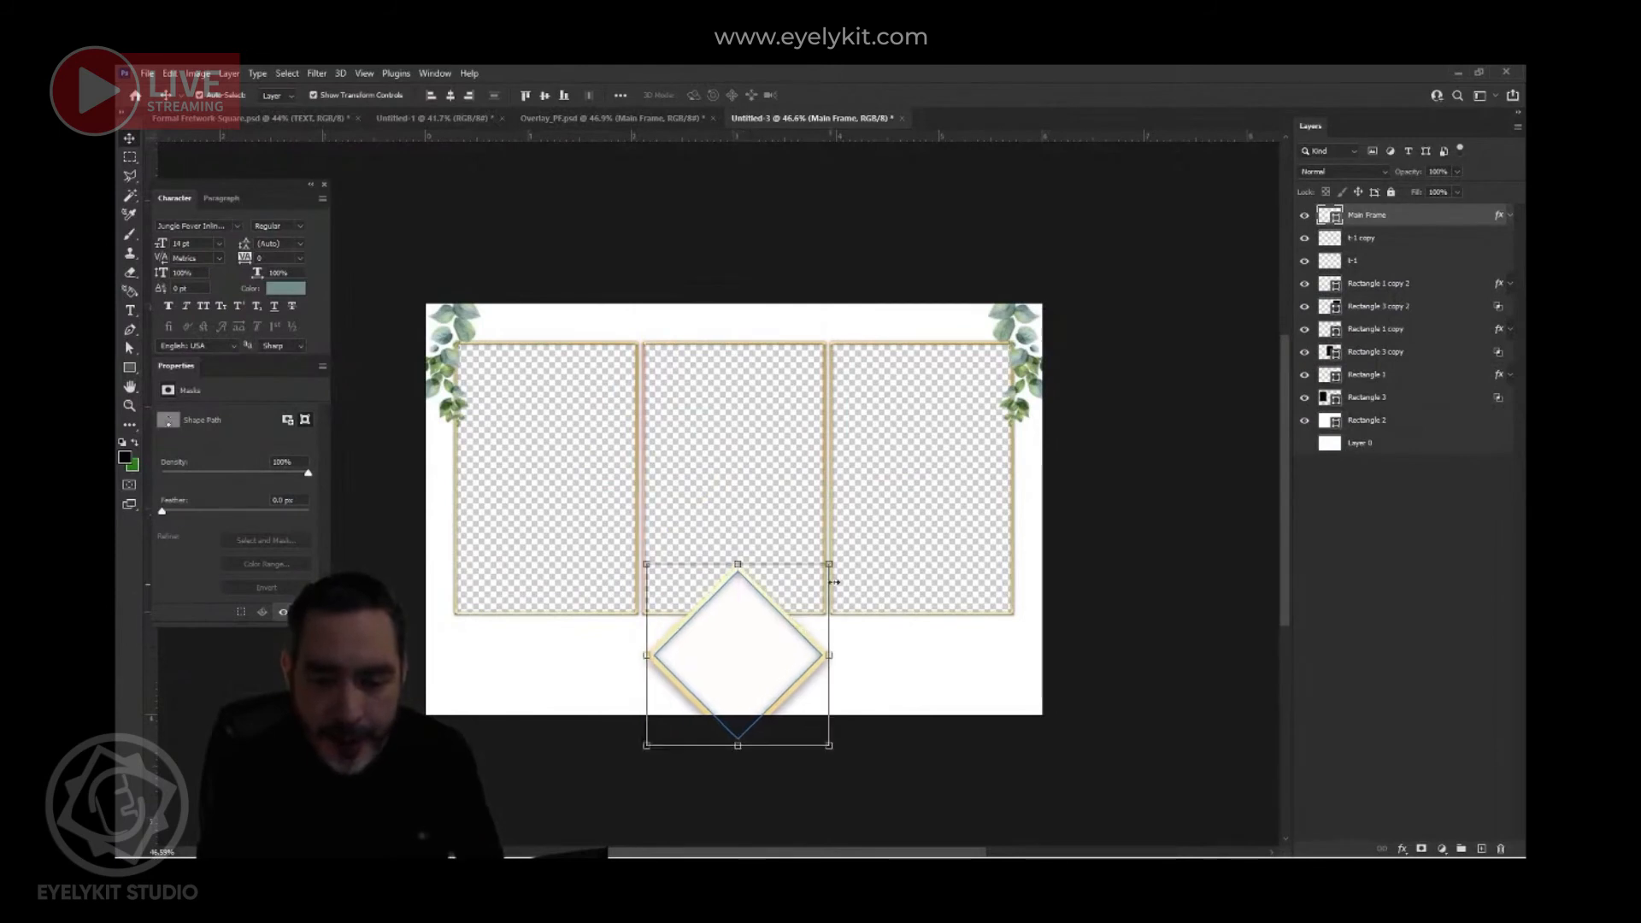
pyautogui.moveTo(827, 563); pyautogui.dragTo(849, 553)
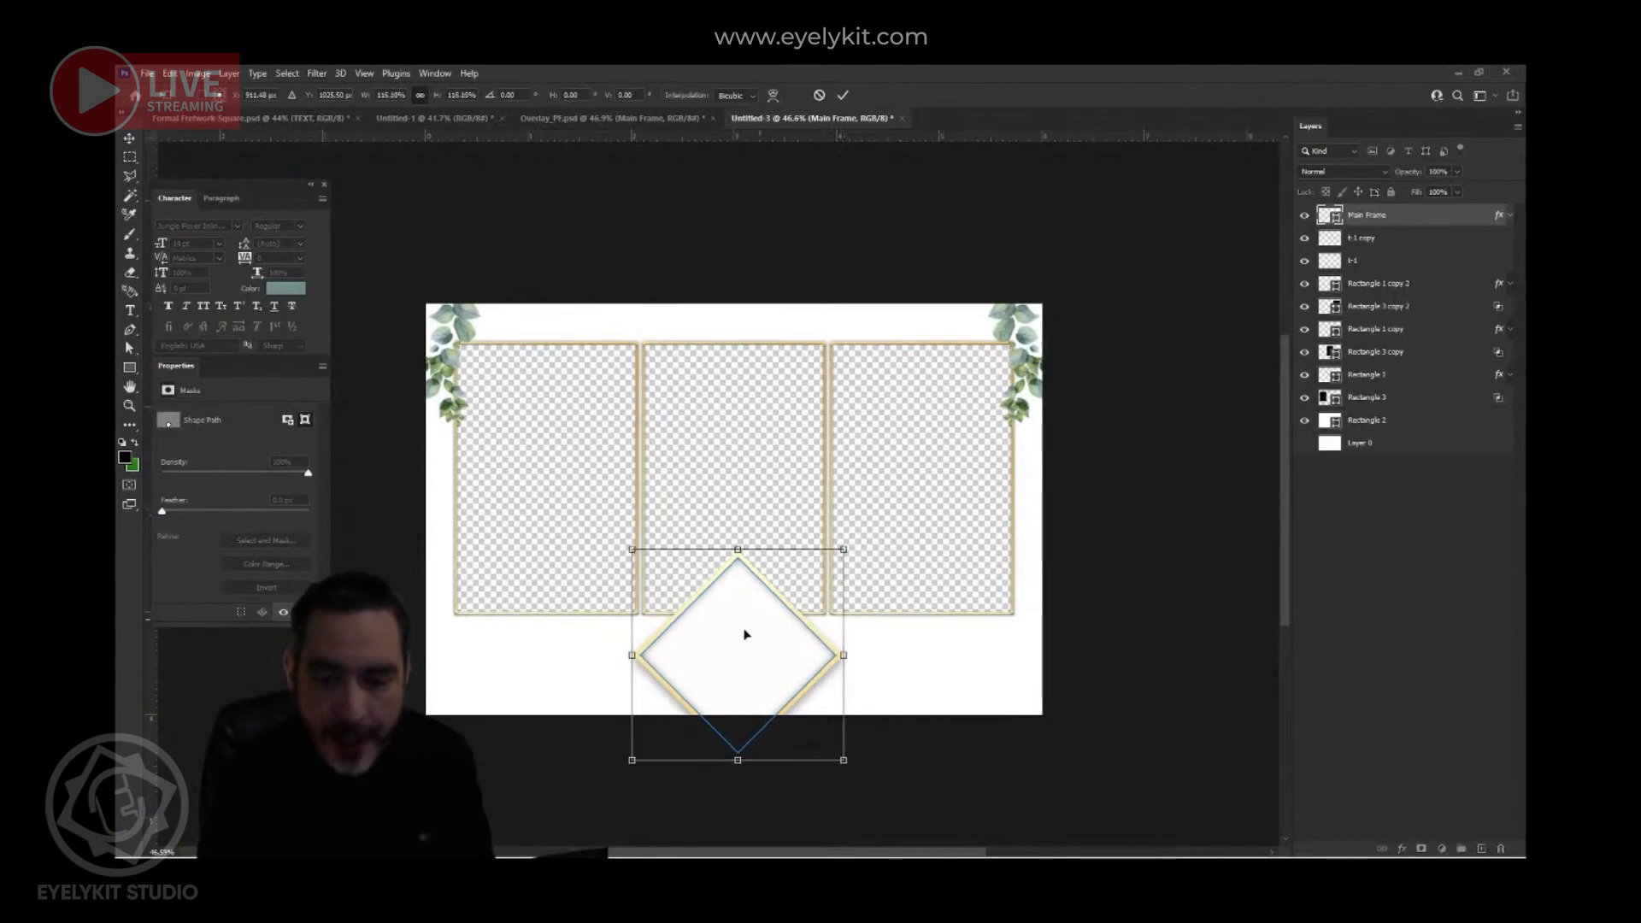
pyautogui.moveTo(745, 634); pyautogui.dragTo(741, 647)
pyautogui.click(843, 95)
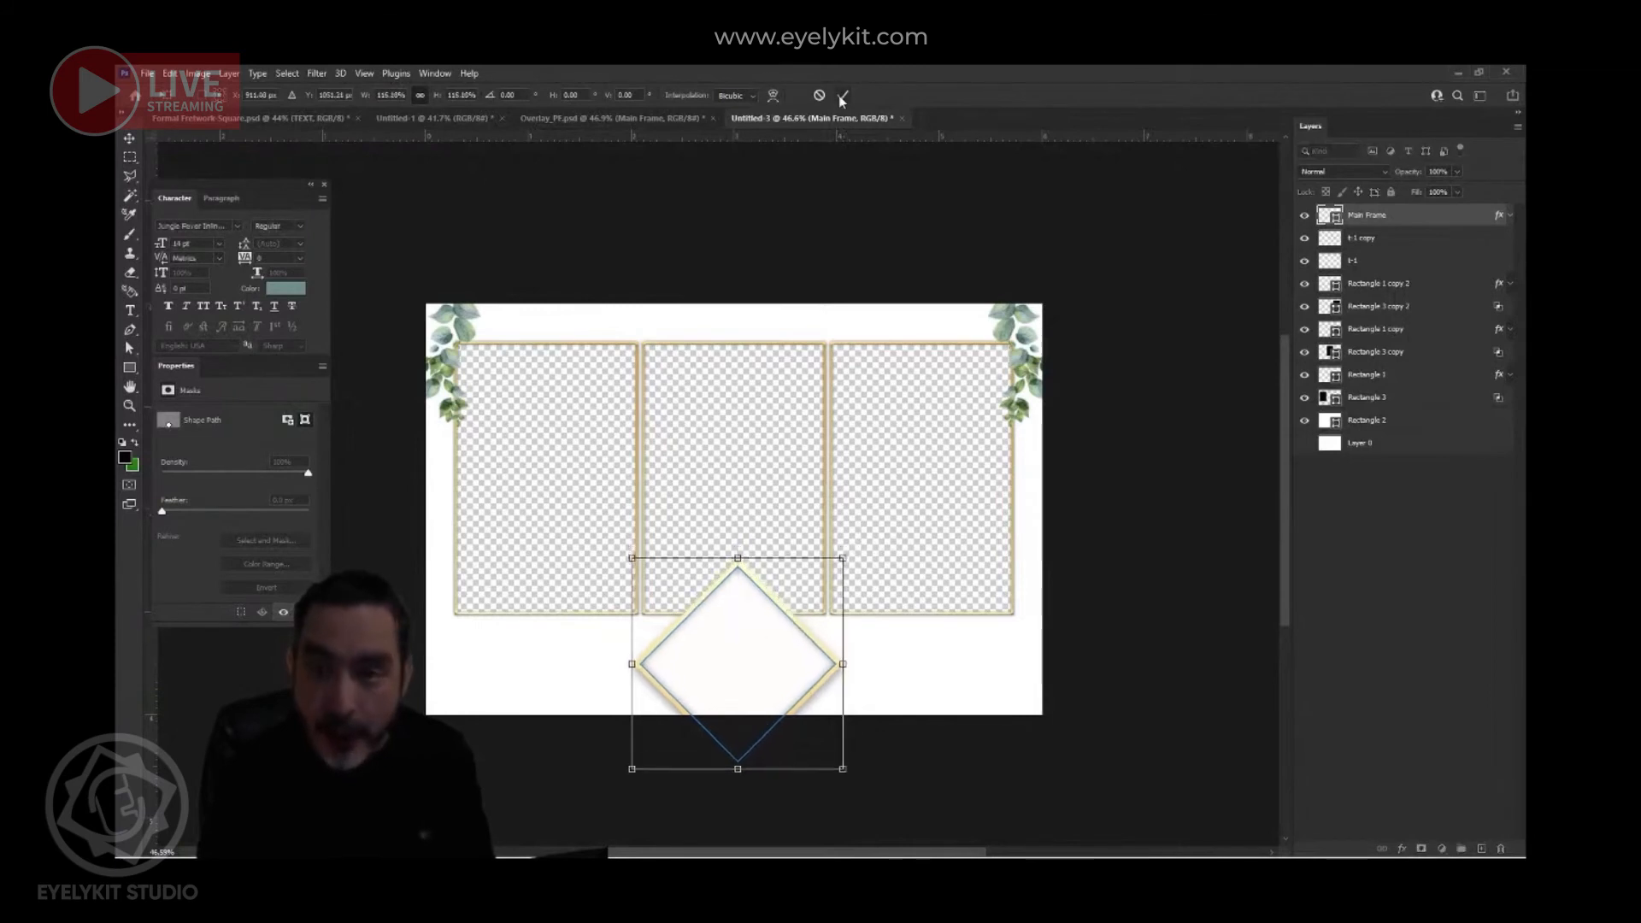
# - Copy the Text group with the couple's names from Overlay_PF.psd into Untitled-3
pyautogui.click(617, 119)
pyautogui.scroll(5, 650, 697)
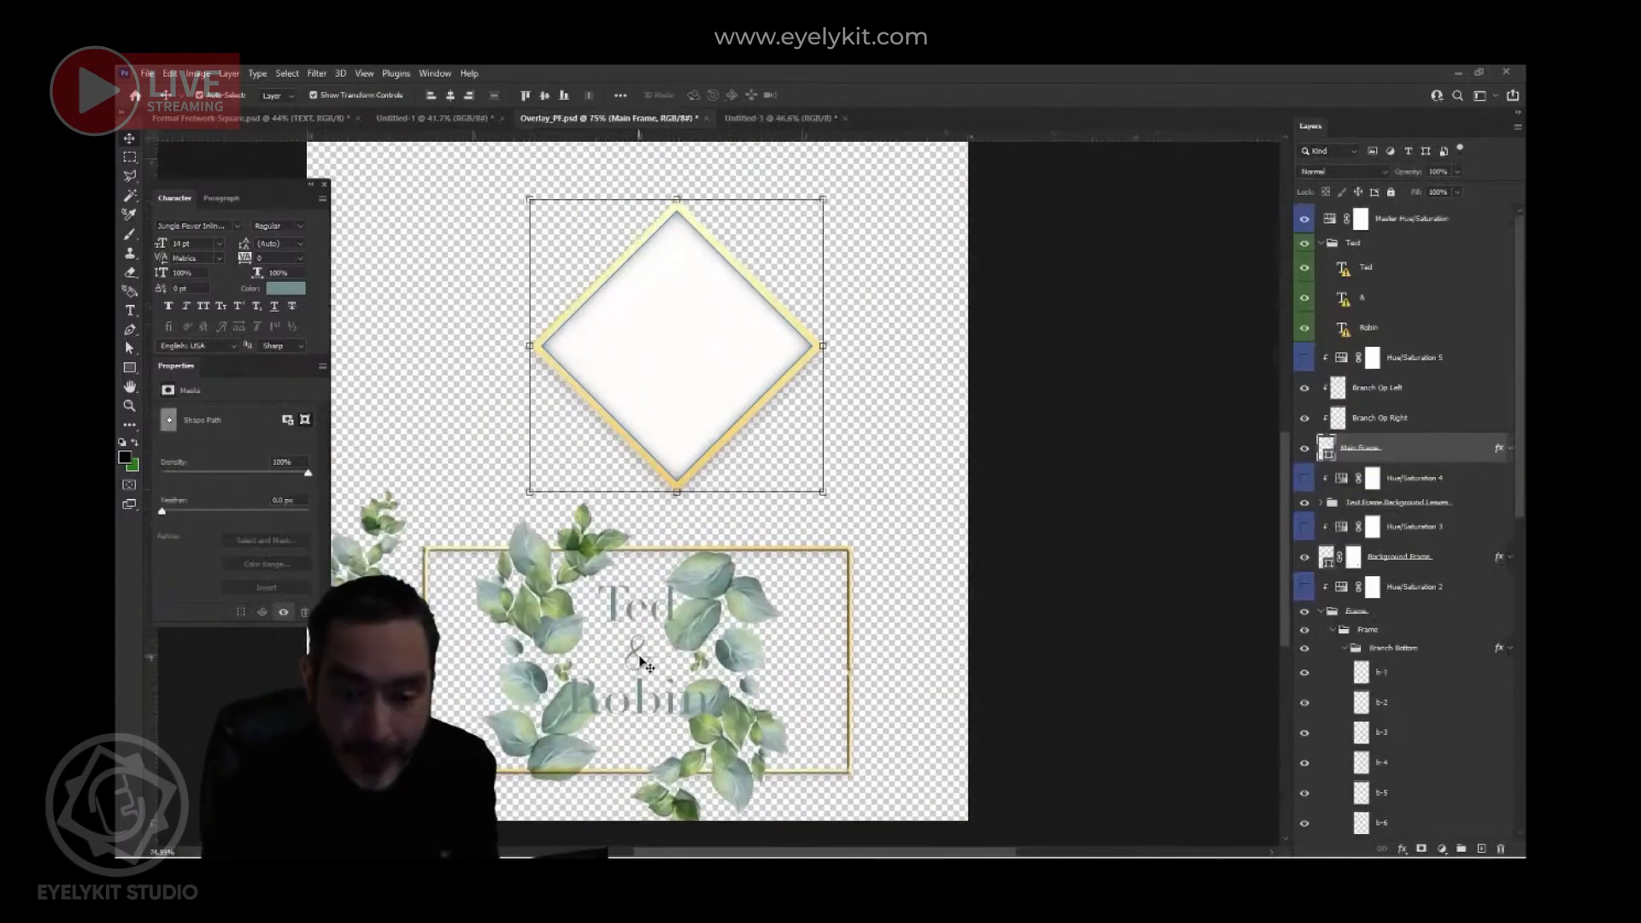
pyautogui.click(602, 591)
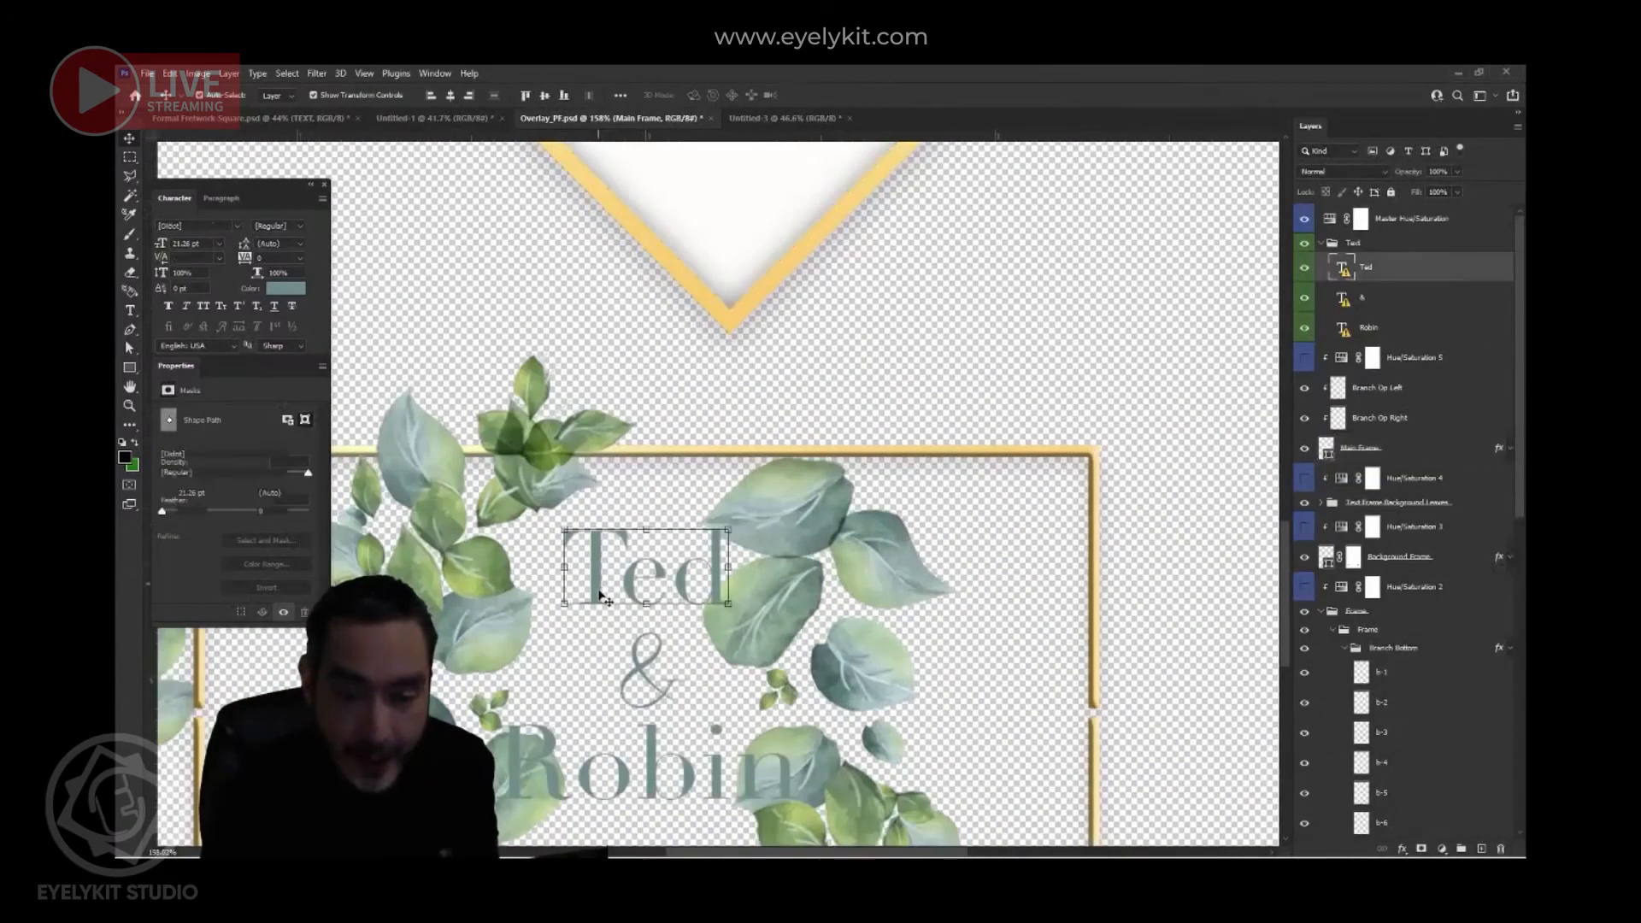
pyautogui.click(1371, 248)
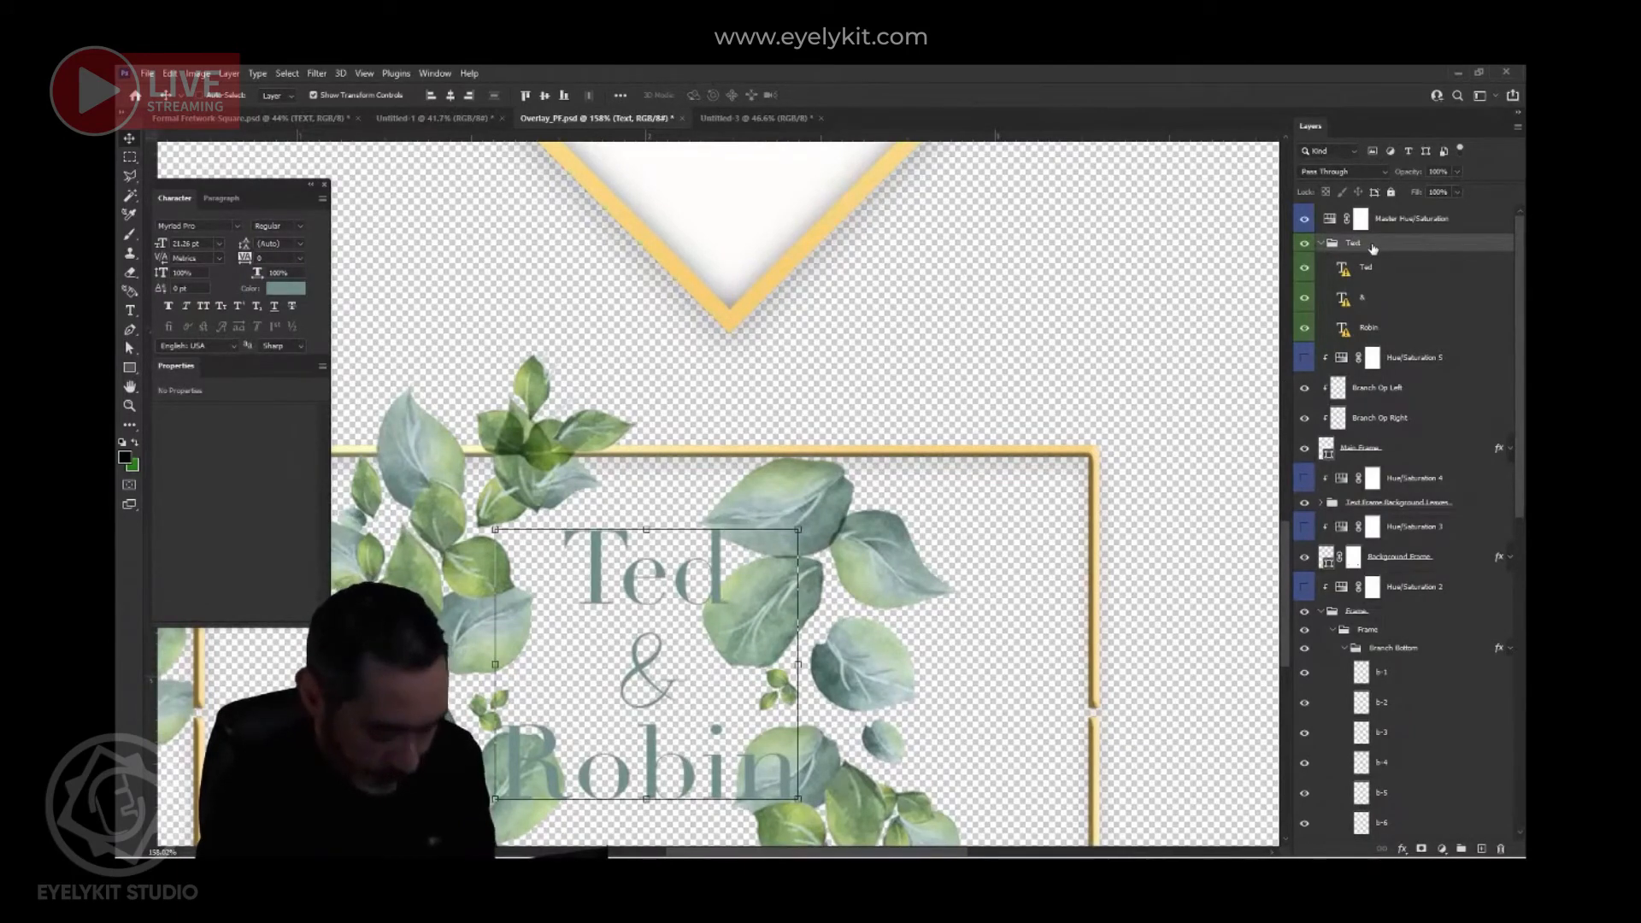
pyautogui.click(737, 117)
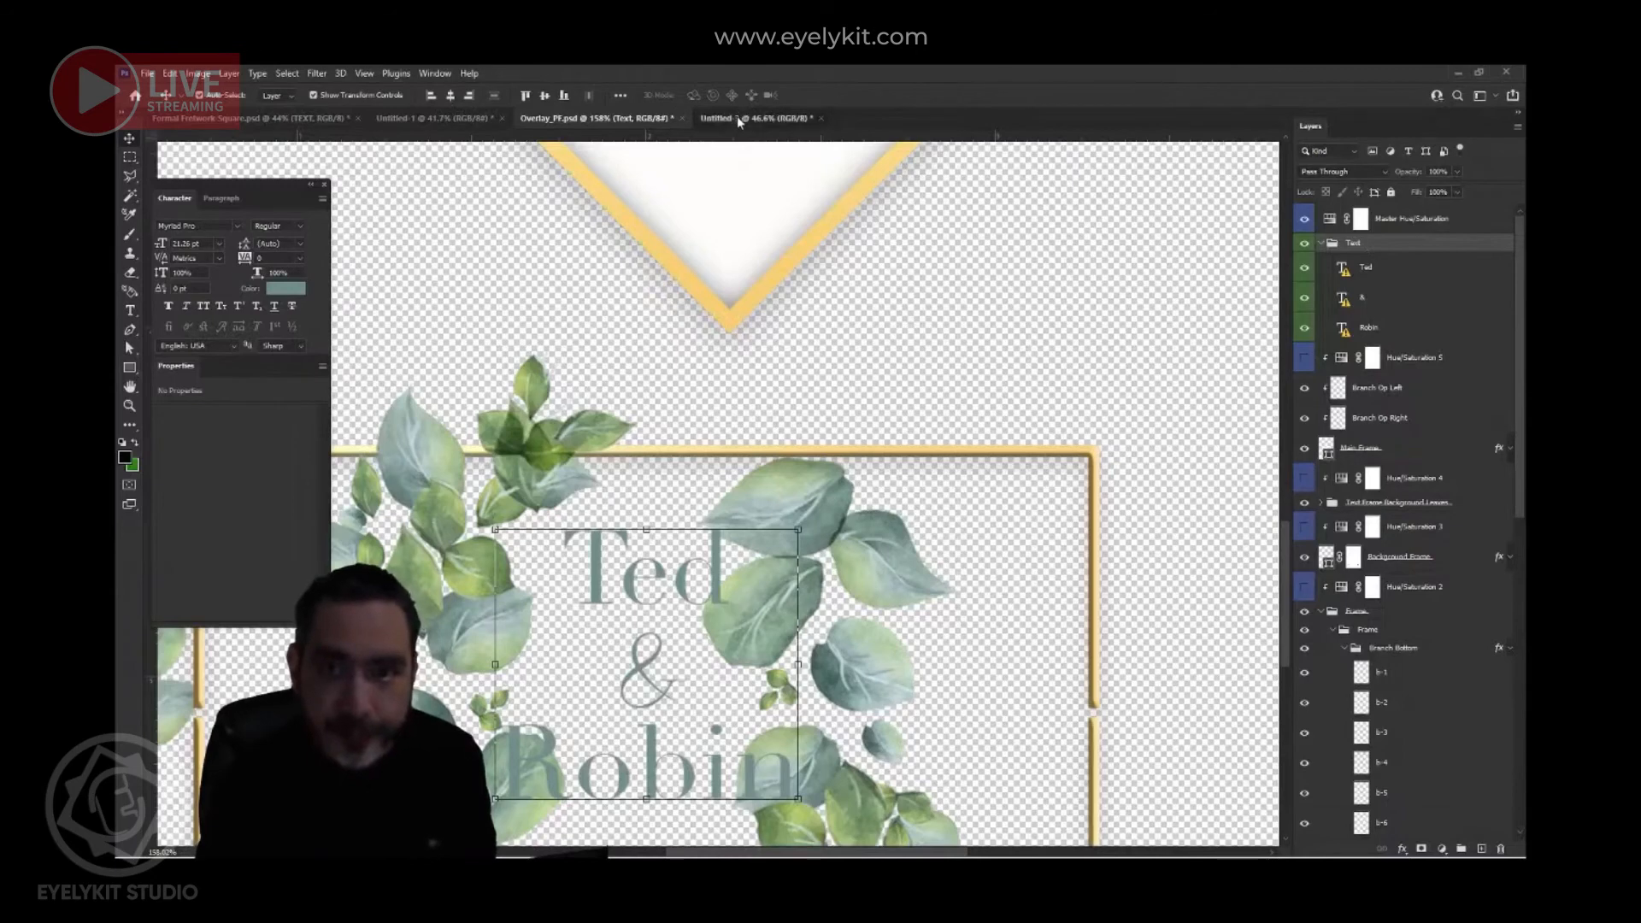
pyautogui.moveTo(788, 652); pyautogui.dragTo(784, 650)
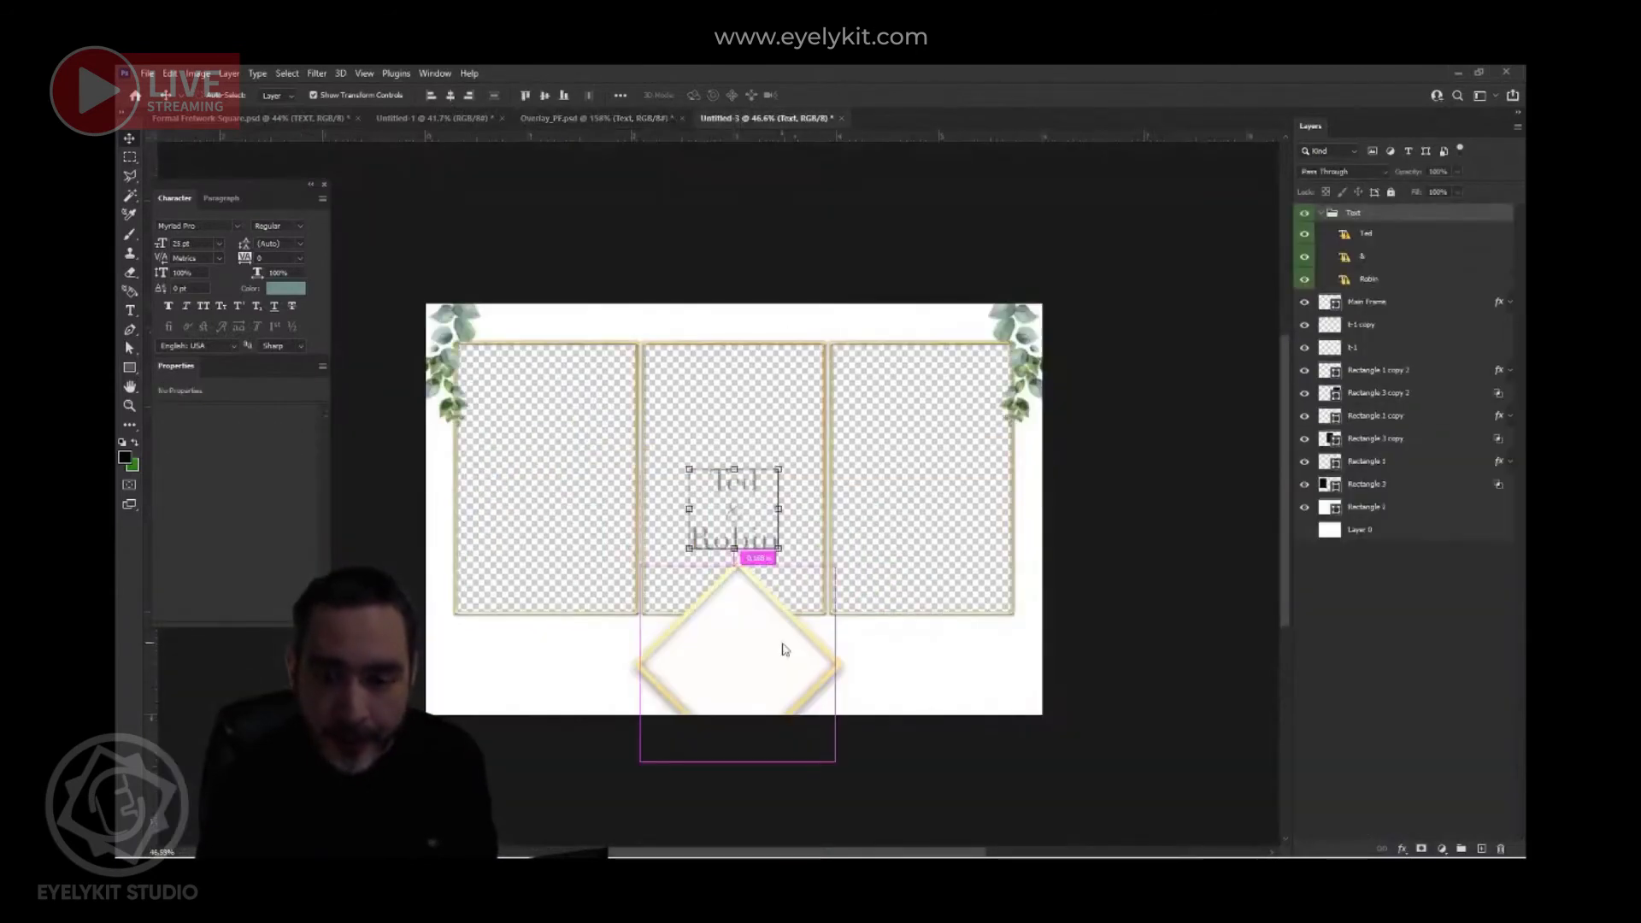
# - Move the names down into the white diamond and centre them, transforming the text despite the missing font
pyautogui.moveTo(781, 471); pyautogui.dragTo(759, 485)
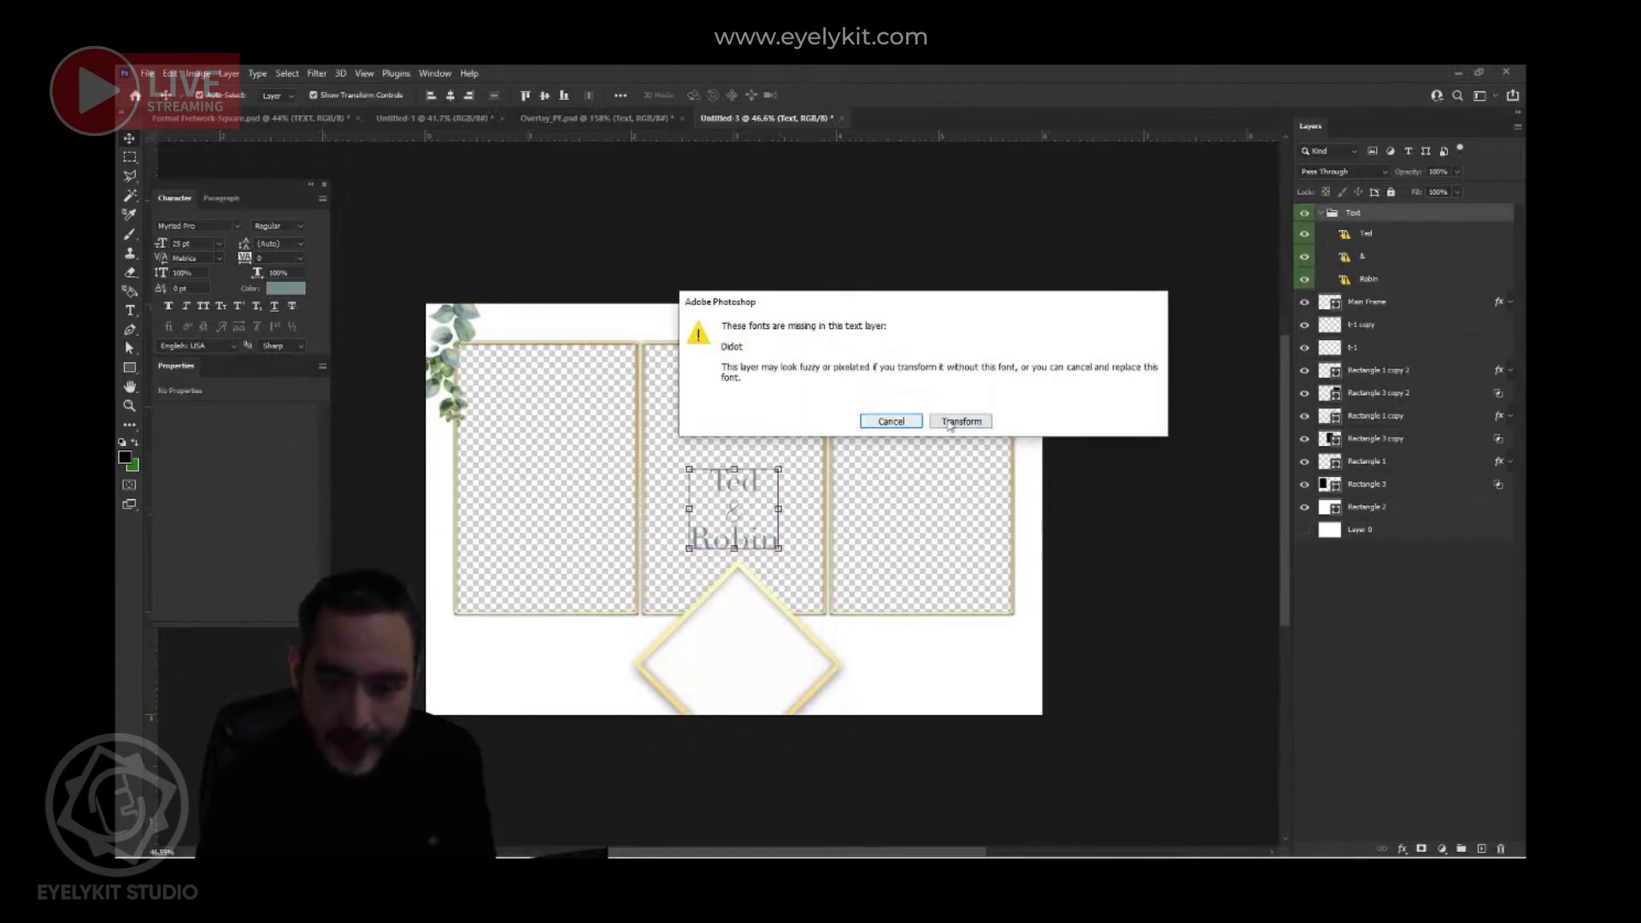
pyautogui.click(936, 422)
pyautogui.moveTo(756, 485); pyautogui.dragTo(758, 629)
pyautogui.click(843, 95)
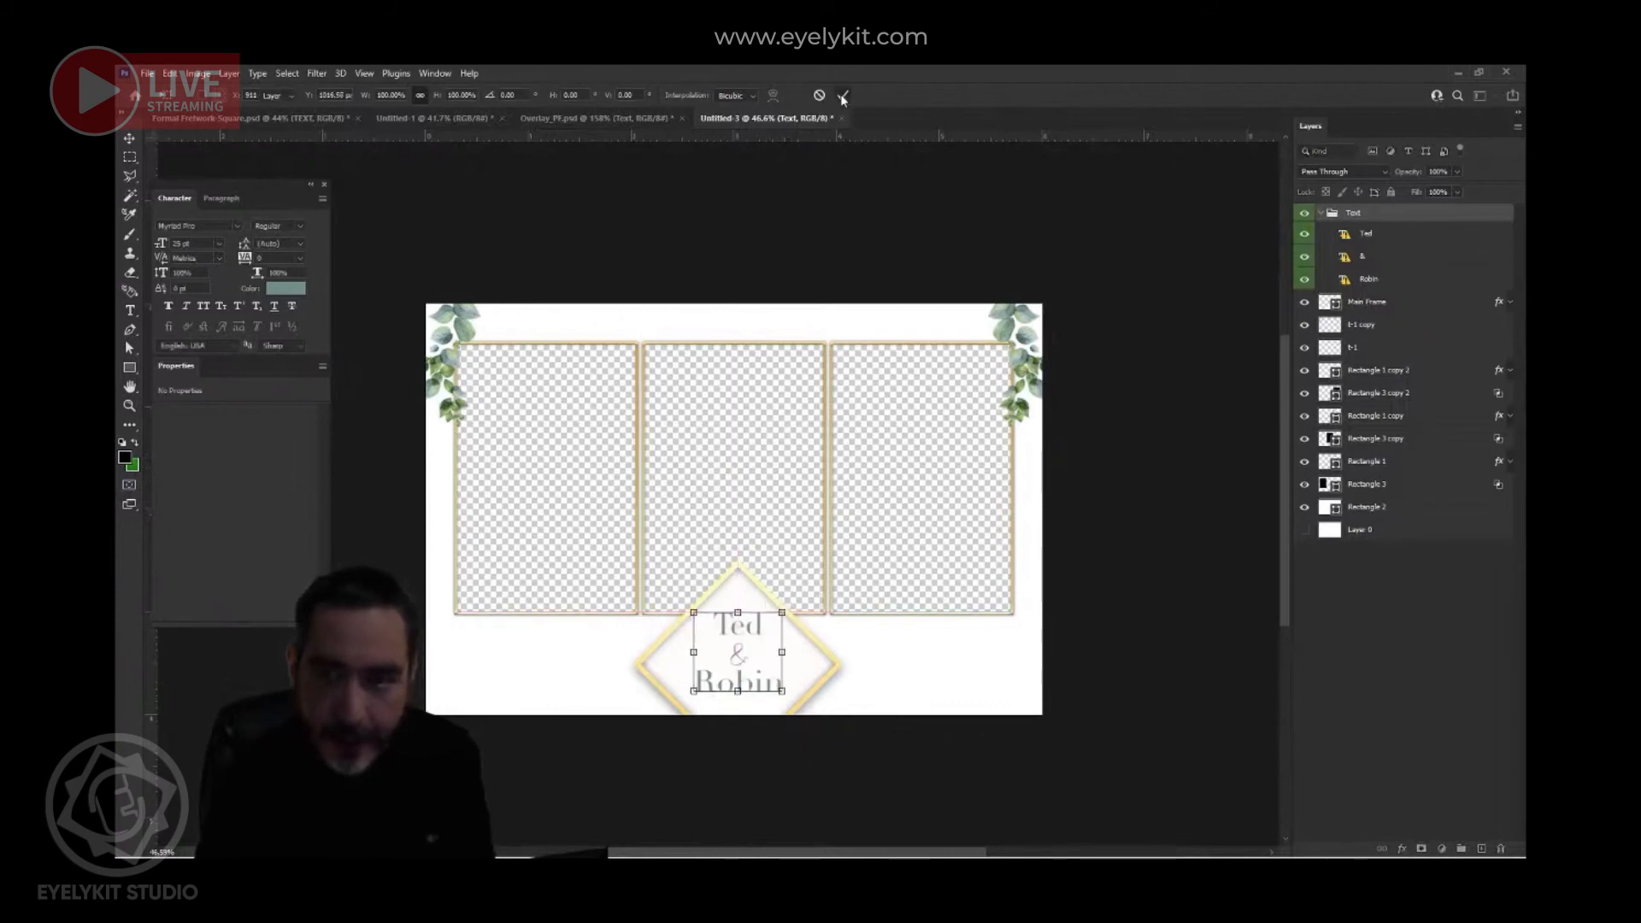
pyautogui.scroll(3, 791, 605)
pyautogui.click(791, 606)
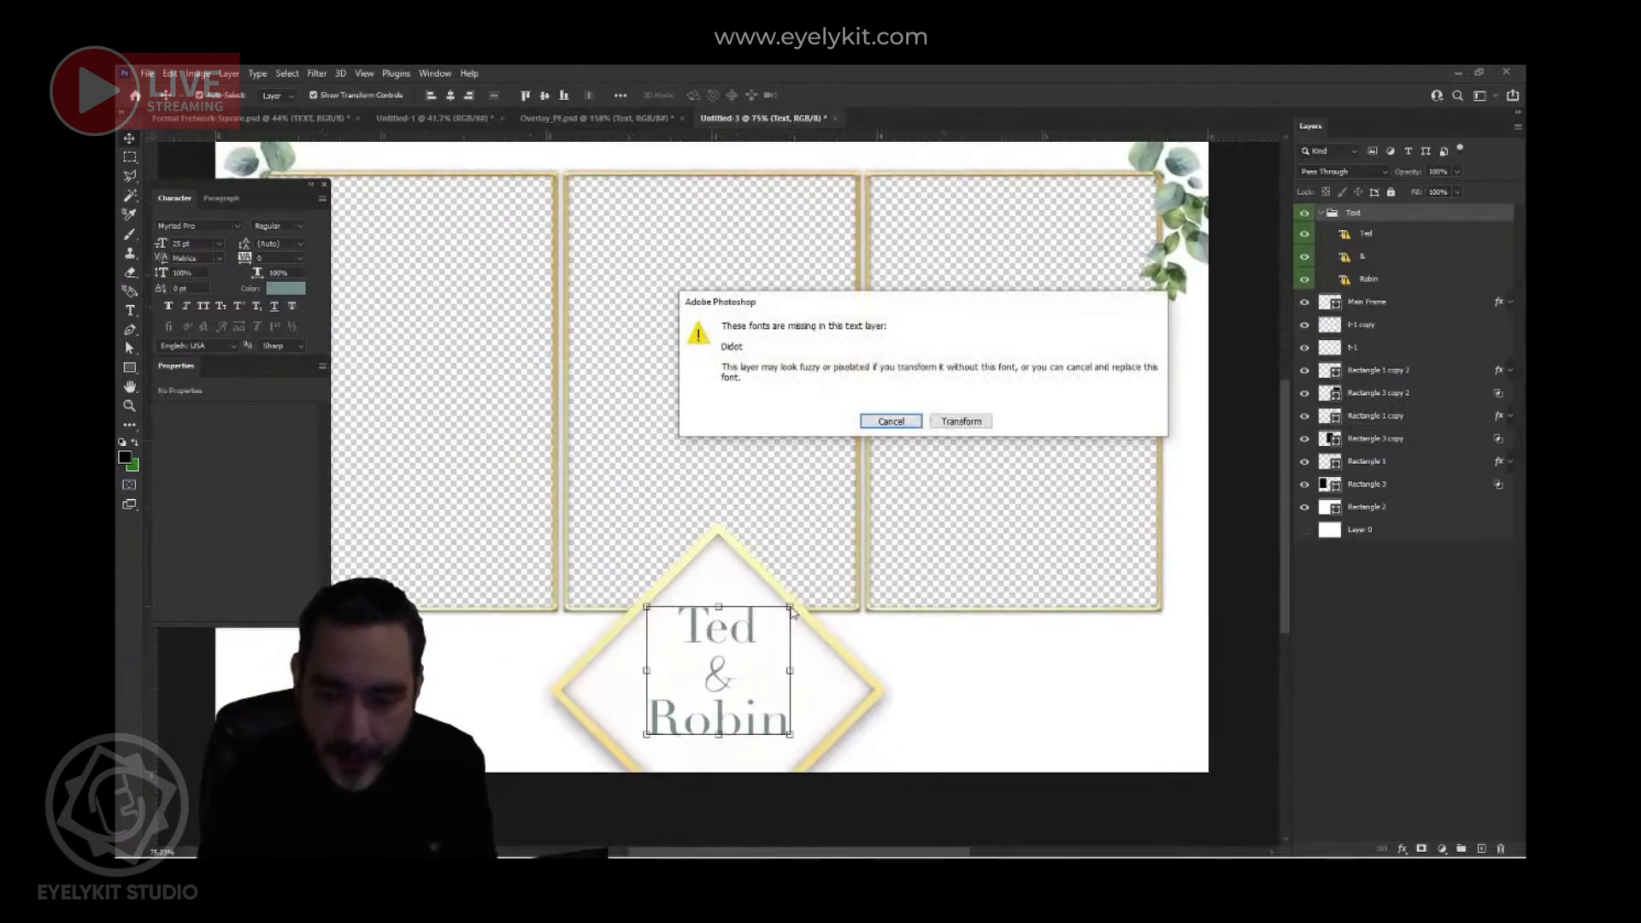
pyautogui.click(918, 425)
# - Try the Feeling Lovely font on the first name's text layer only
pyautogui.click(1358, 243)
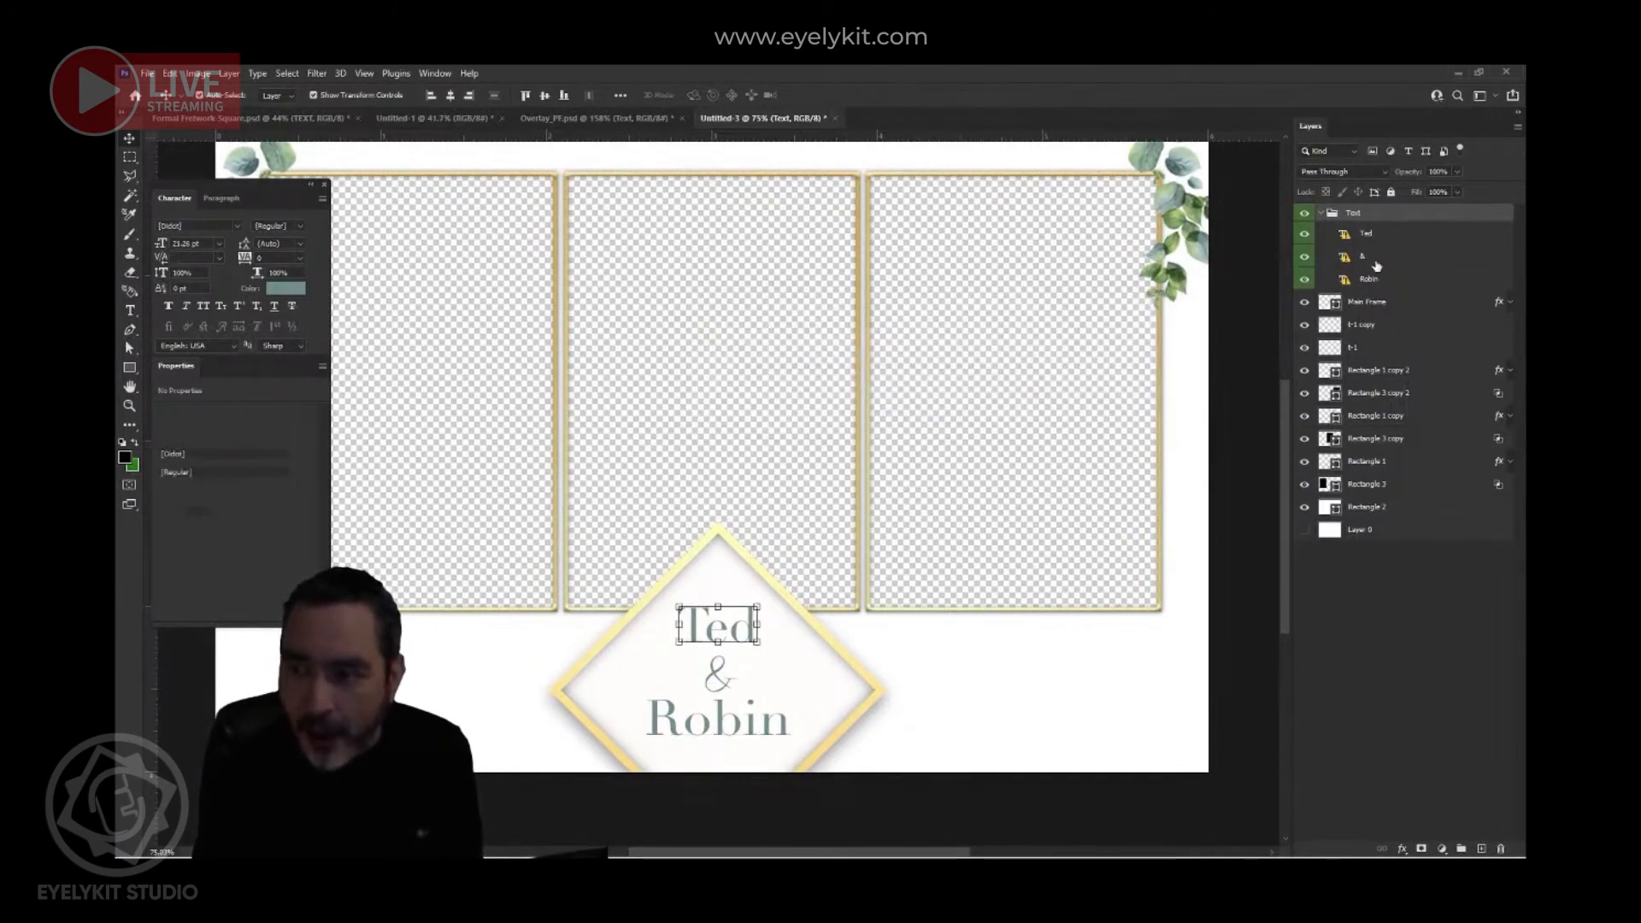
pyautogui.click(1374, 261)
pyautogui.click(1385, 281)
pyautogui.click(1386, 242)
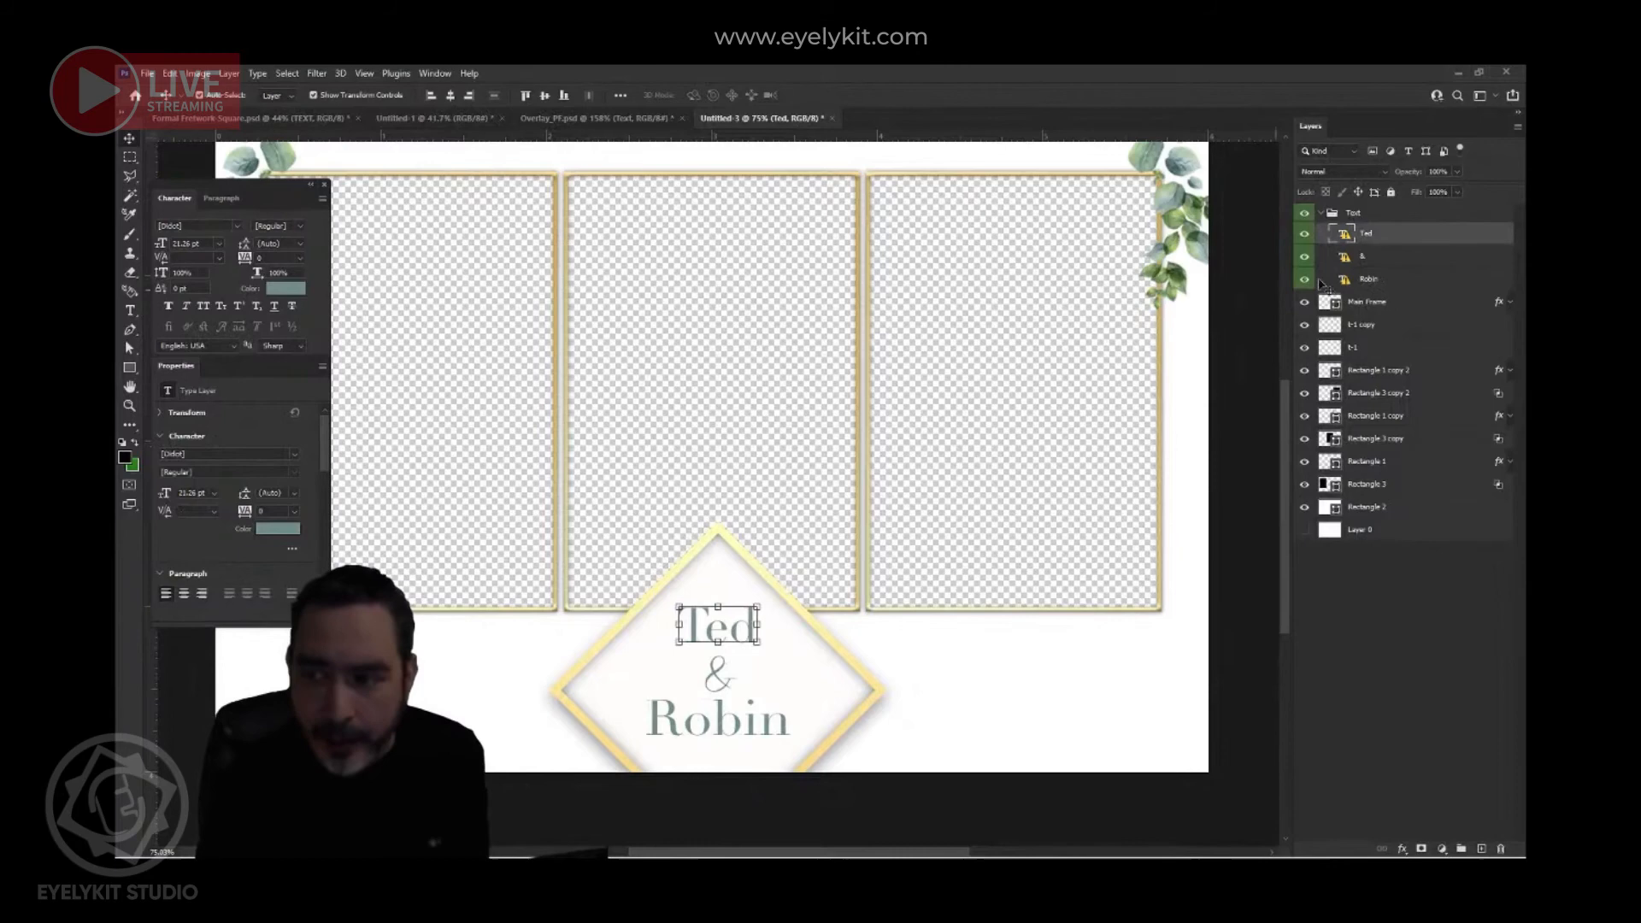
pyautogui.click(238, 226)
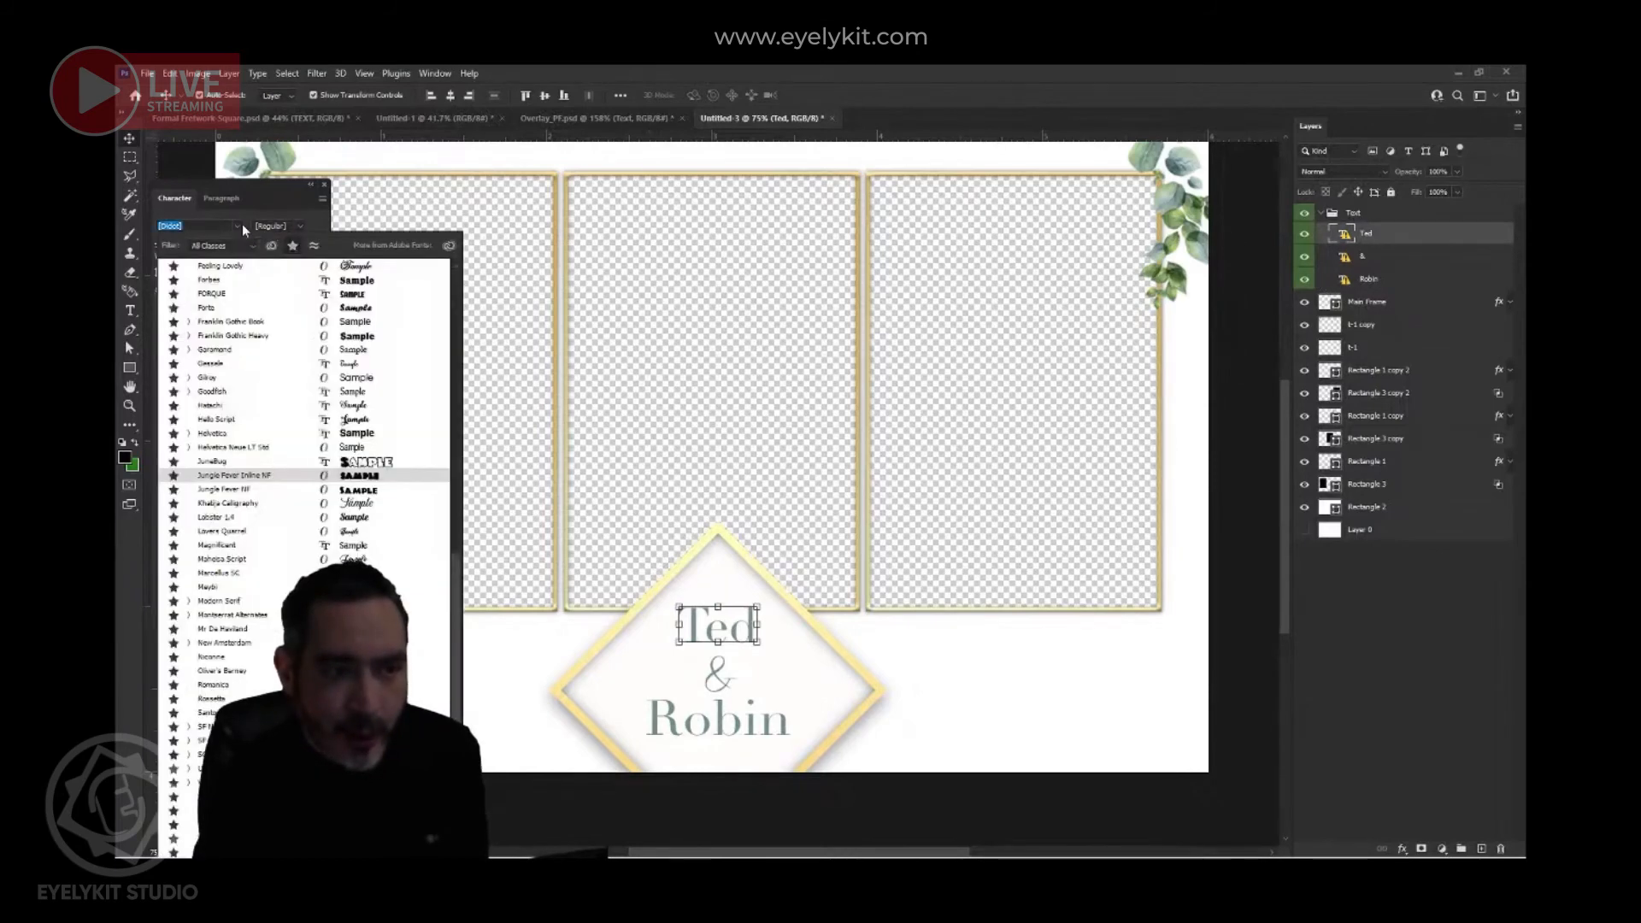
pyautogui.click(217, 267)
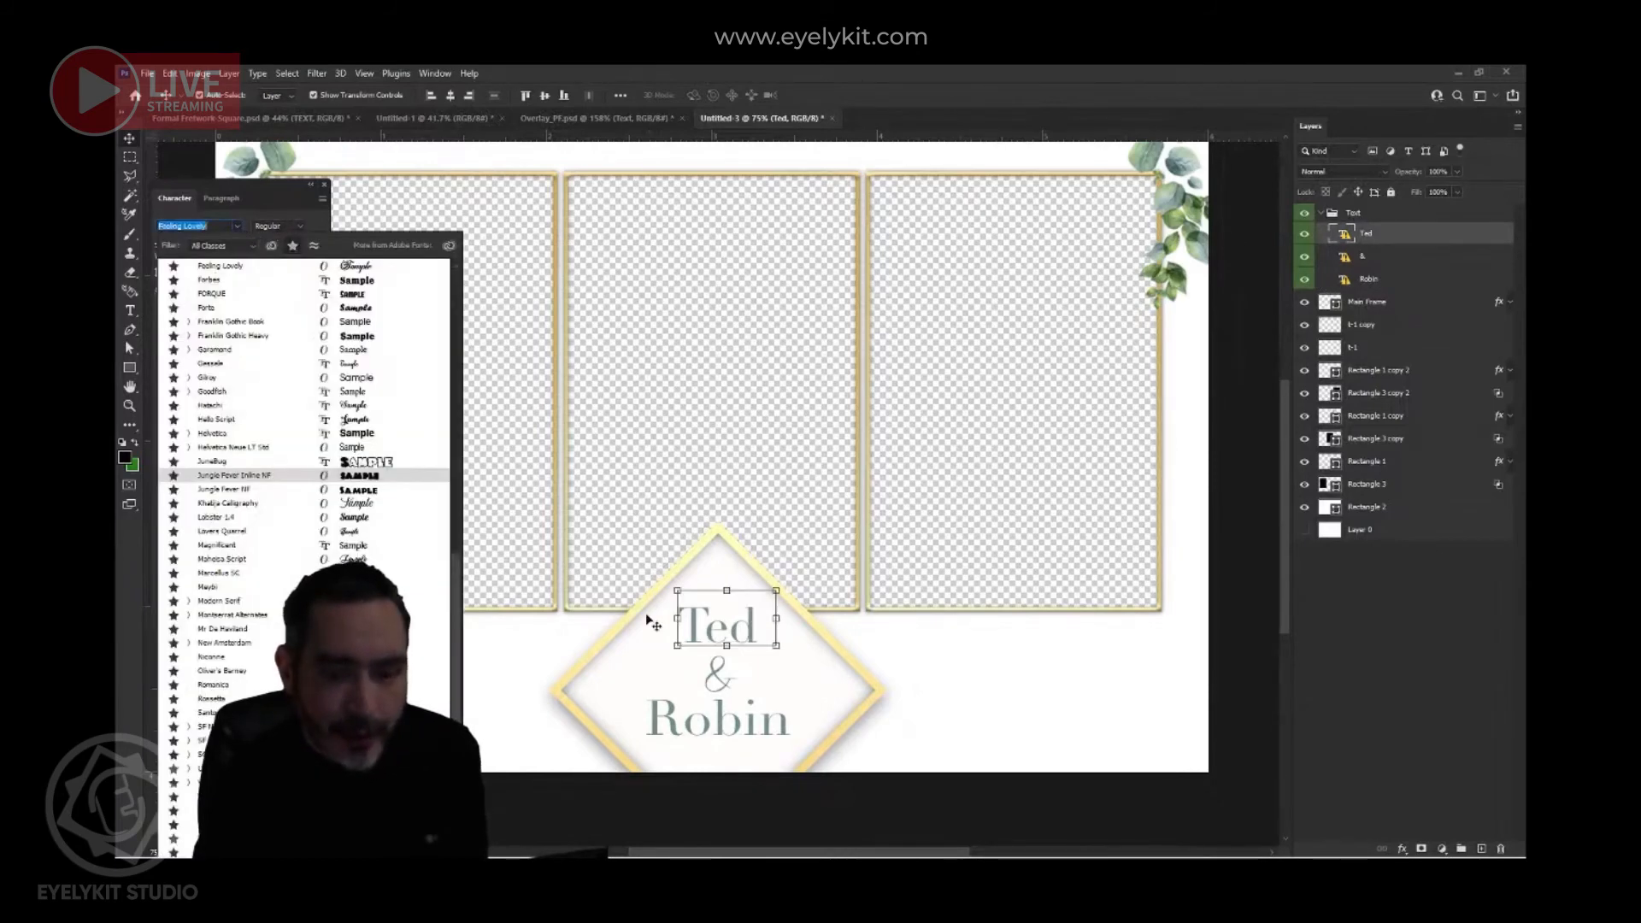
# - Select all three text layers in the Text group and set their font to Cinzel
pyautogui.click(1383, 286)
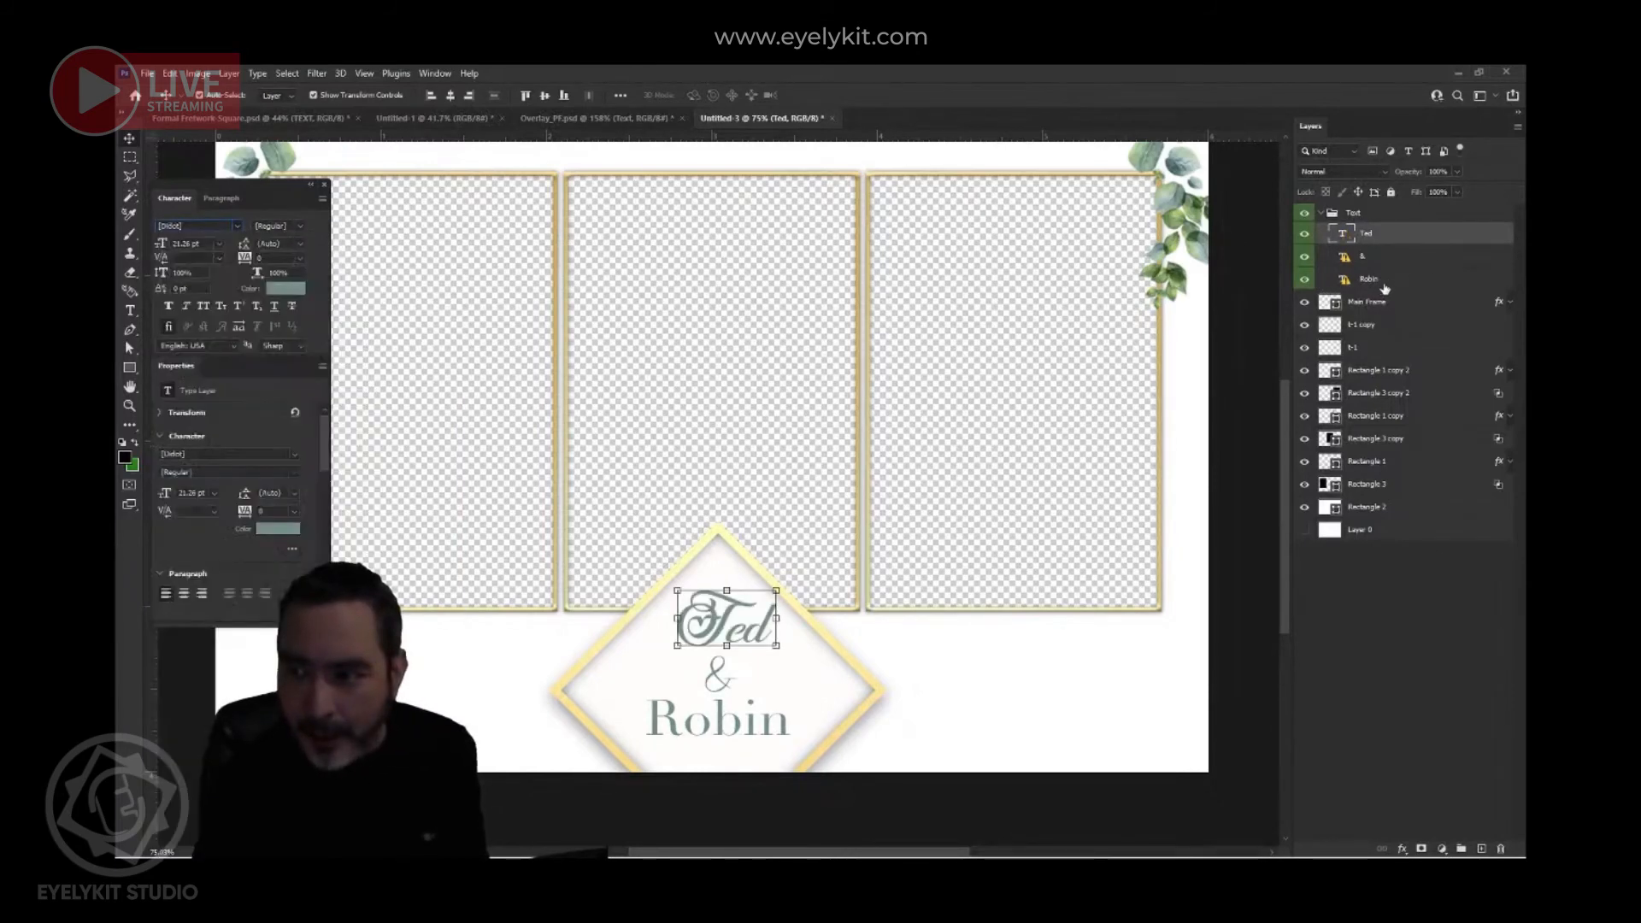
pyautogui.keyDown('shift'); pyautogui.click(1385, 240); pyautogui.keyUp('shift')
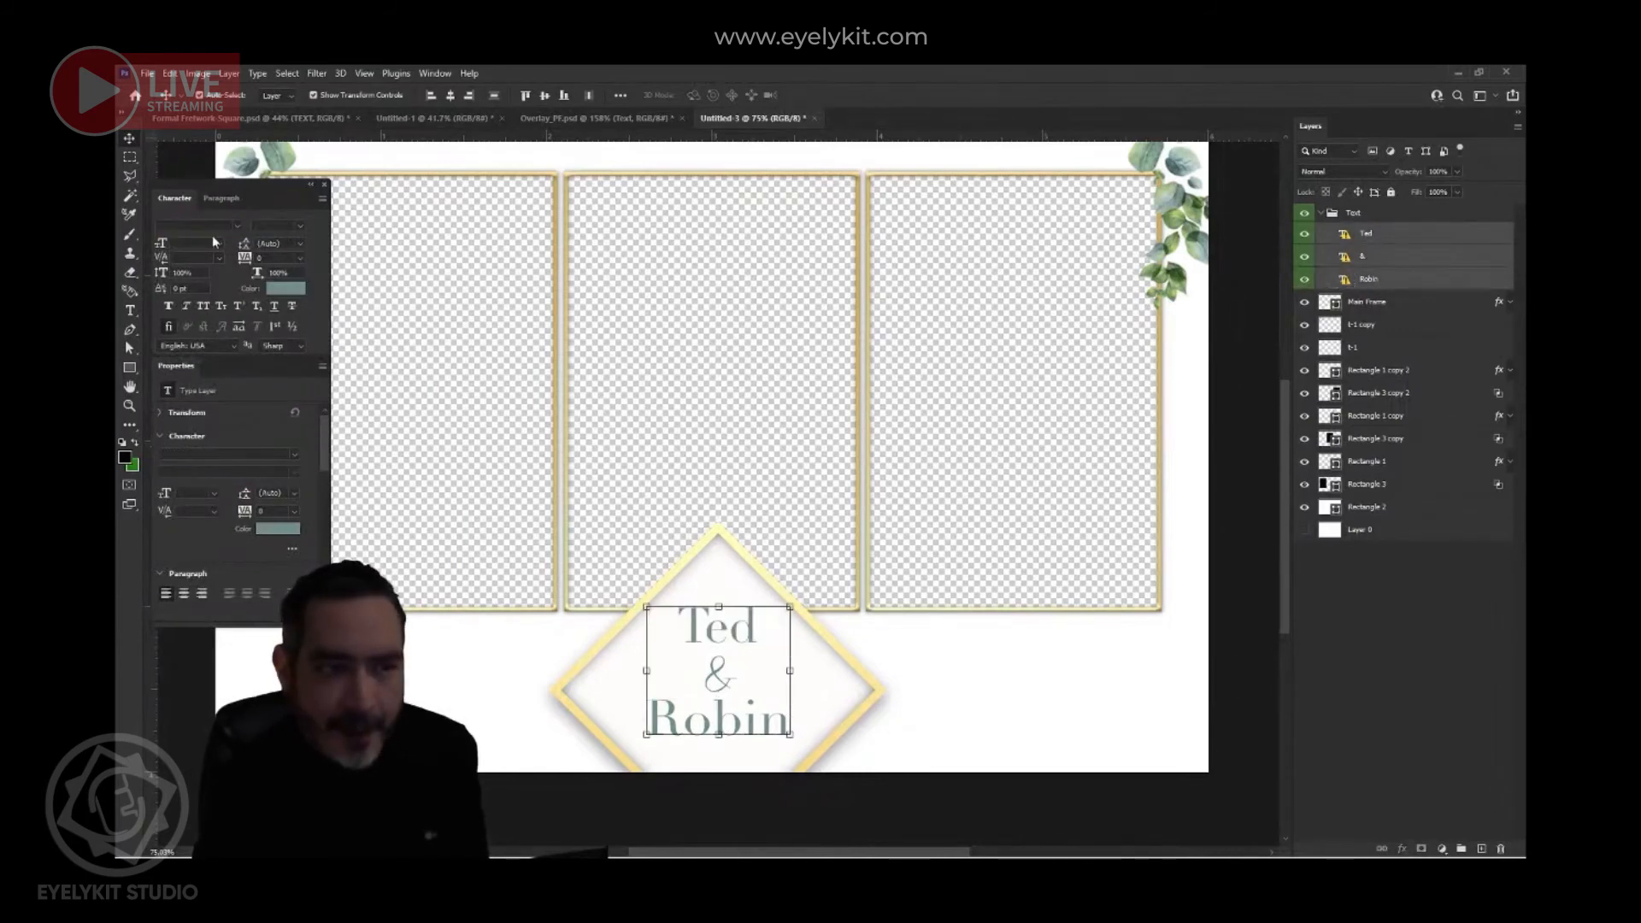
pyautogui.click(235, 226)
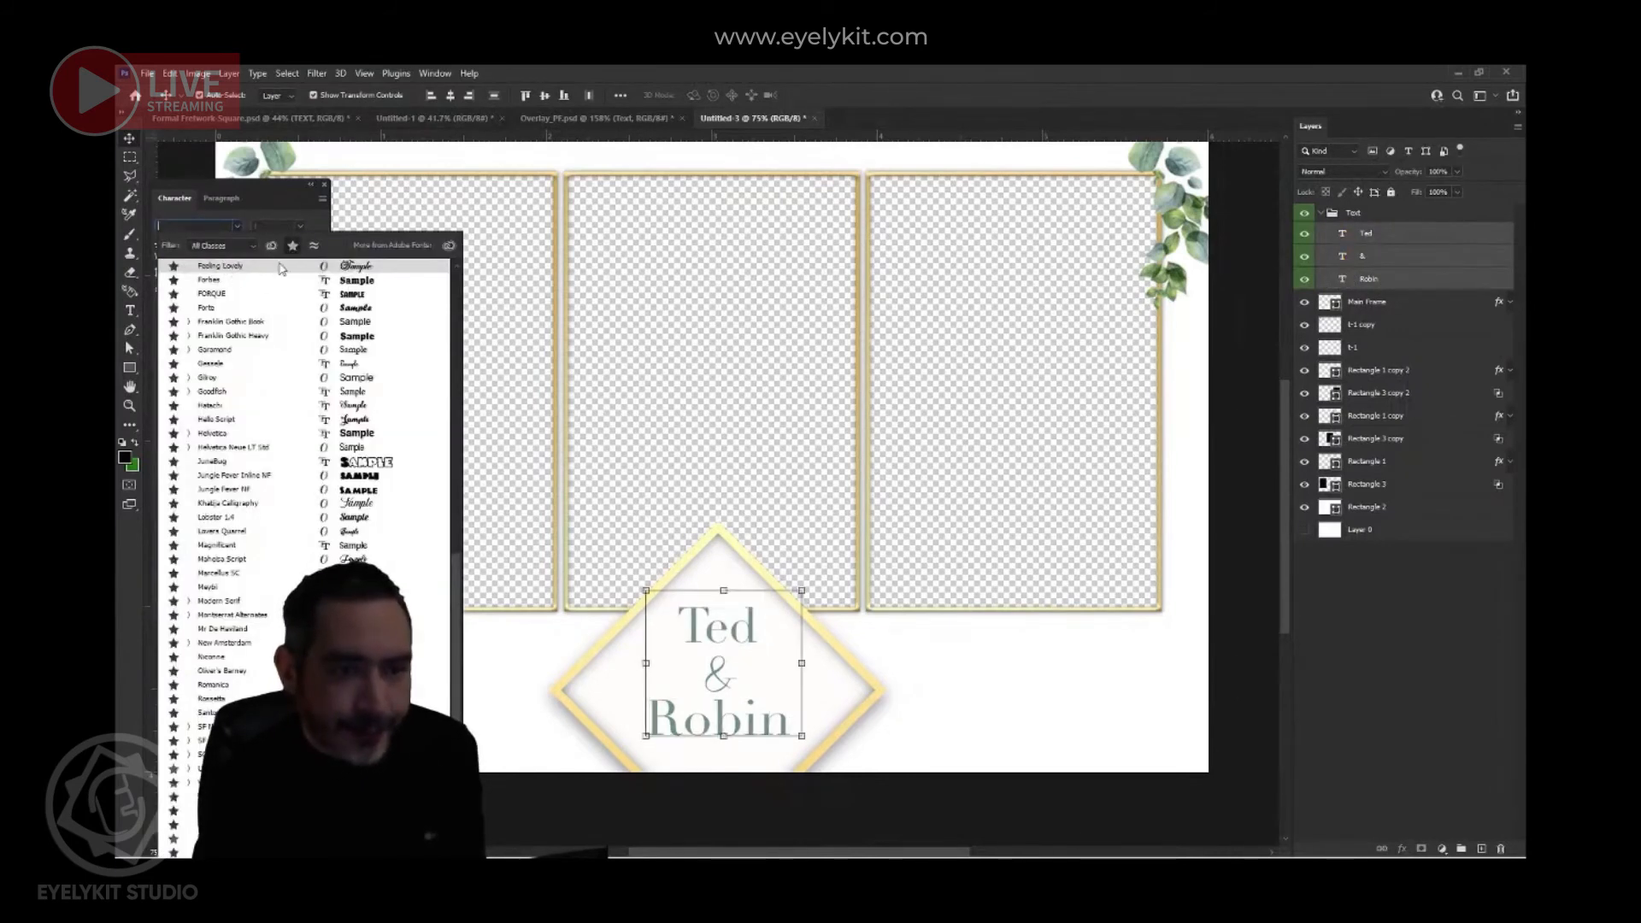
pyautogui.moveTo(459, 583); pyautogui.dragTo(409, 246)
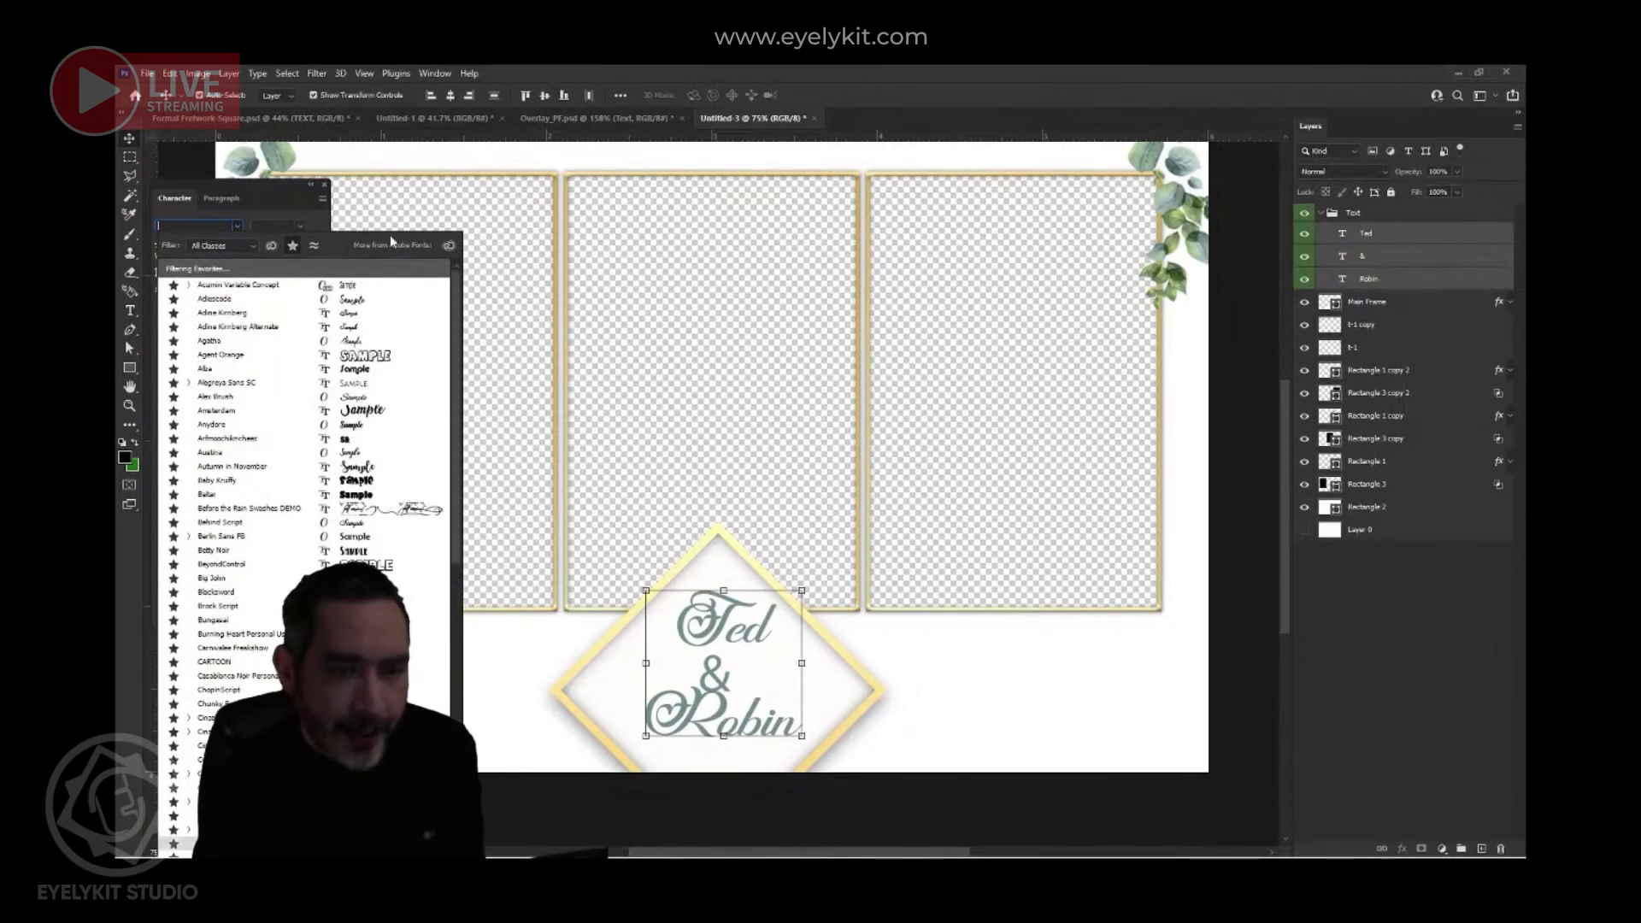
pyautogui.click(292, 246)
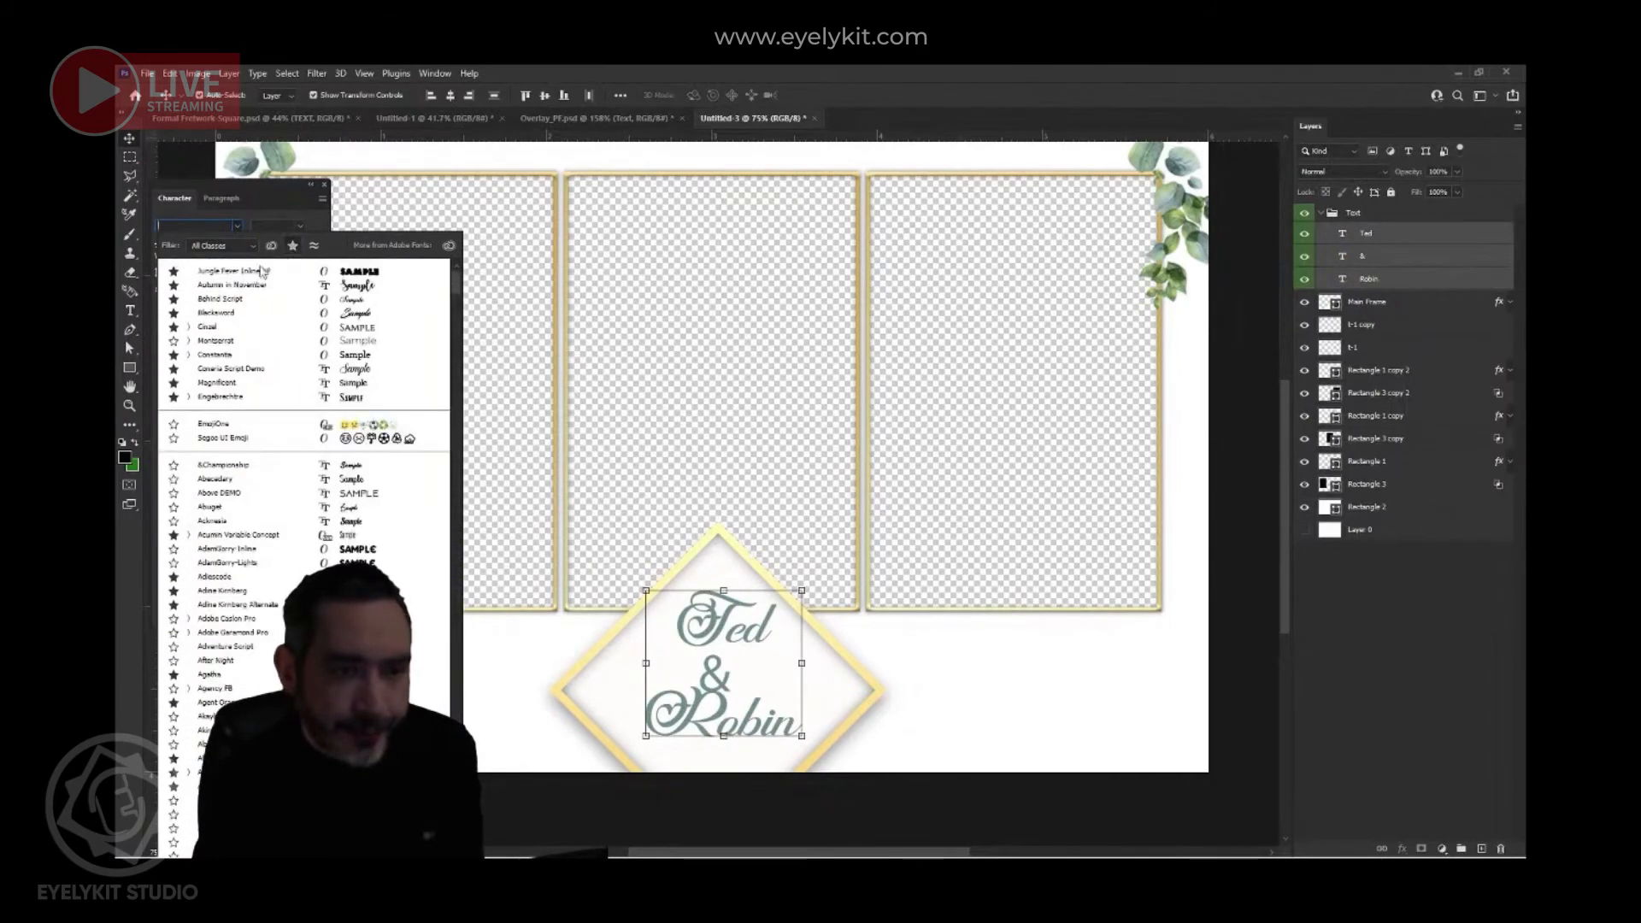
pyautogui.click(206, 328)
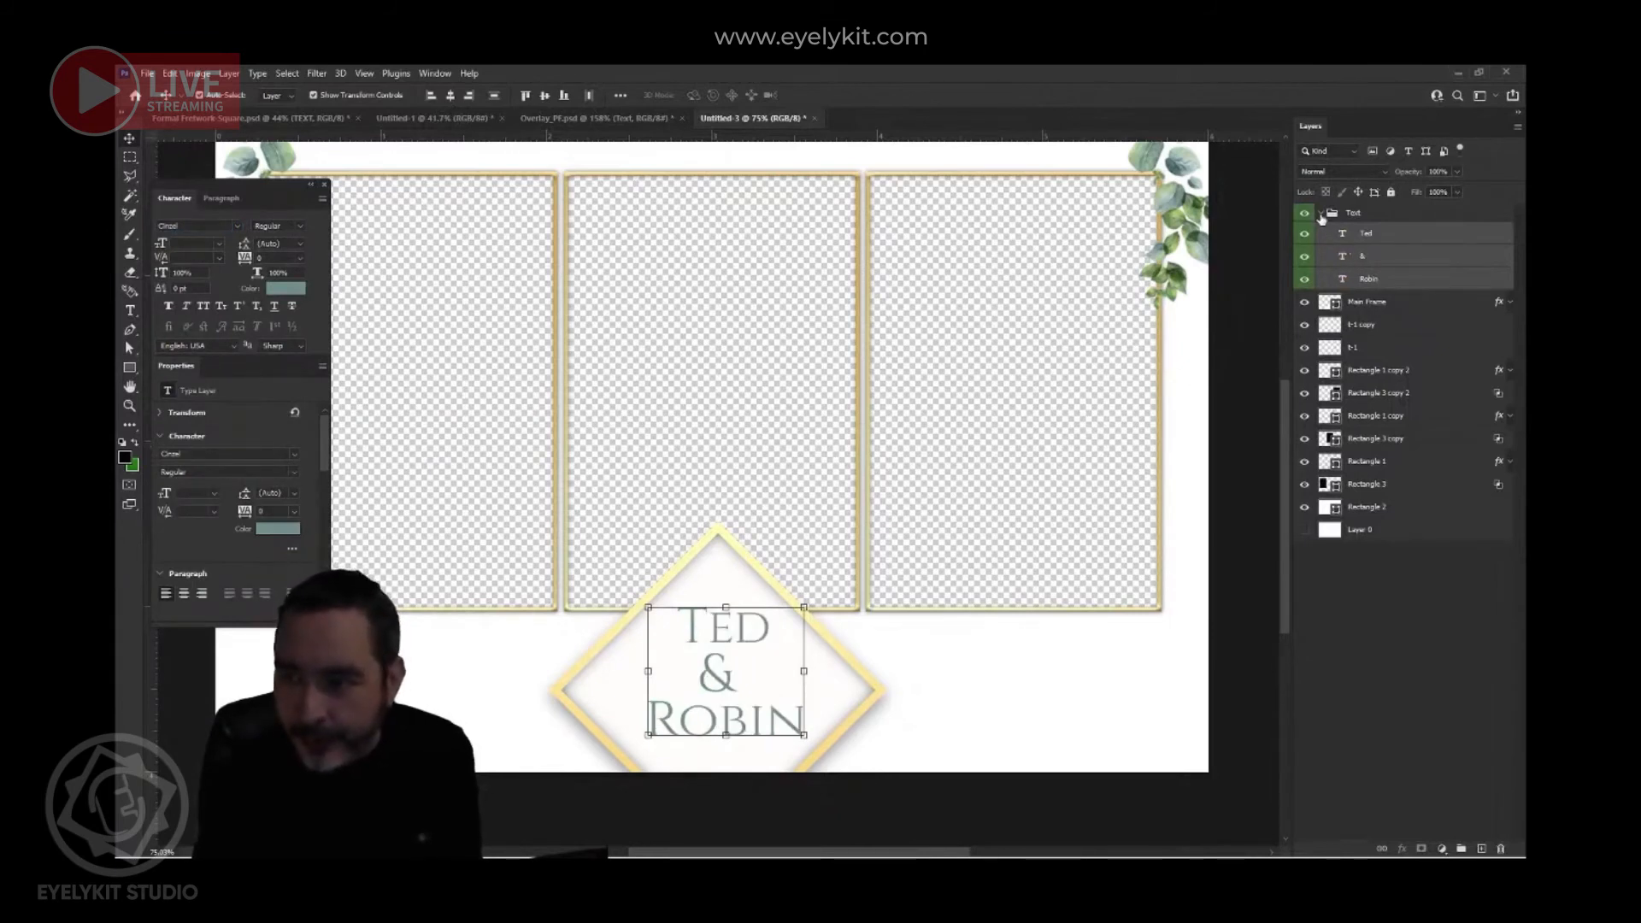
# - Collapse the Text group and scale the names down slightly to fit inside the diamond
pyautogui.click(1322, 214)
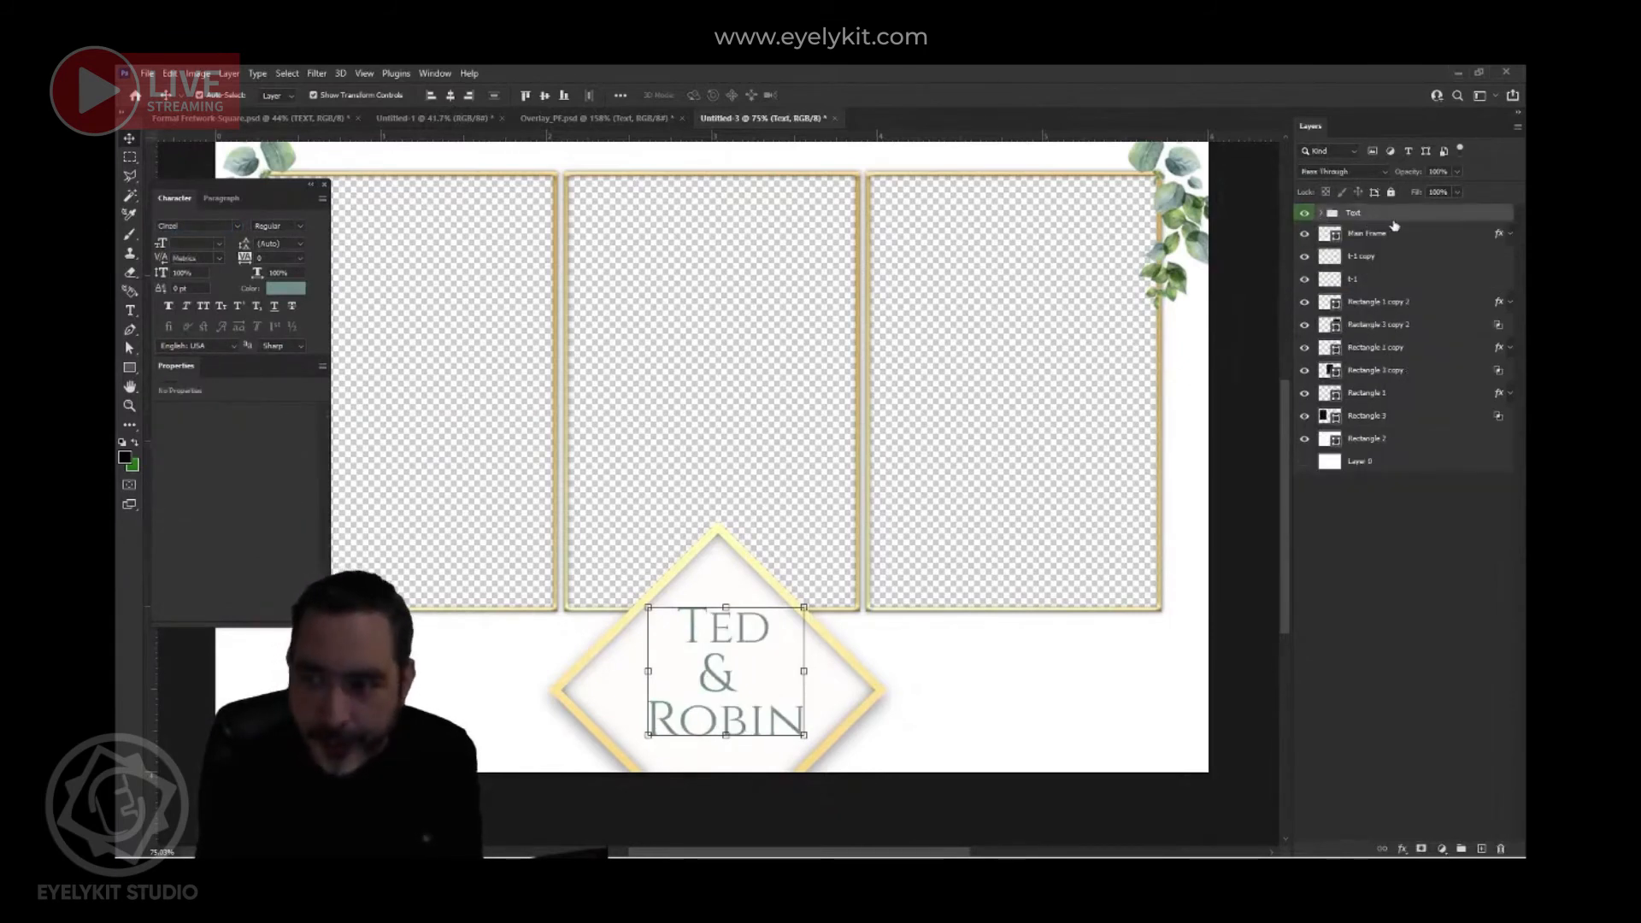
pyautogui.click(806, 605)
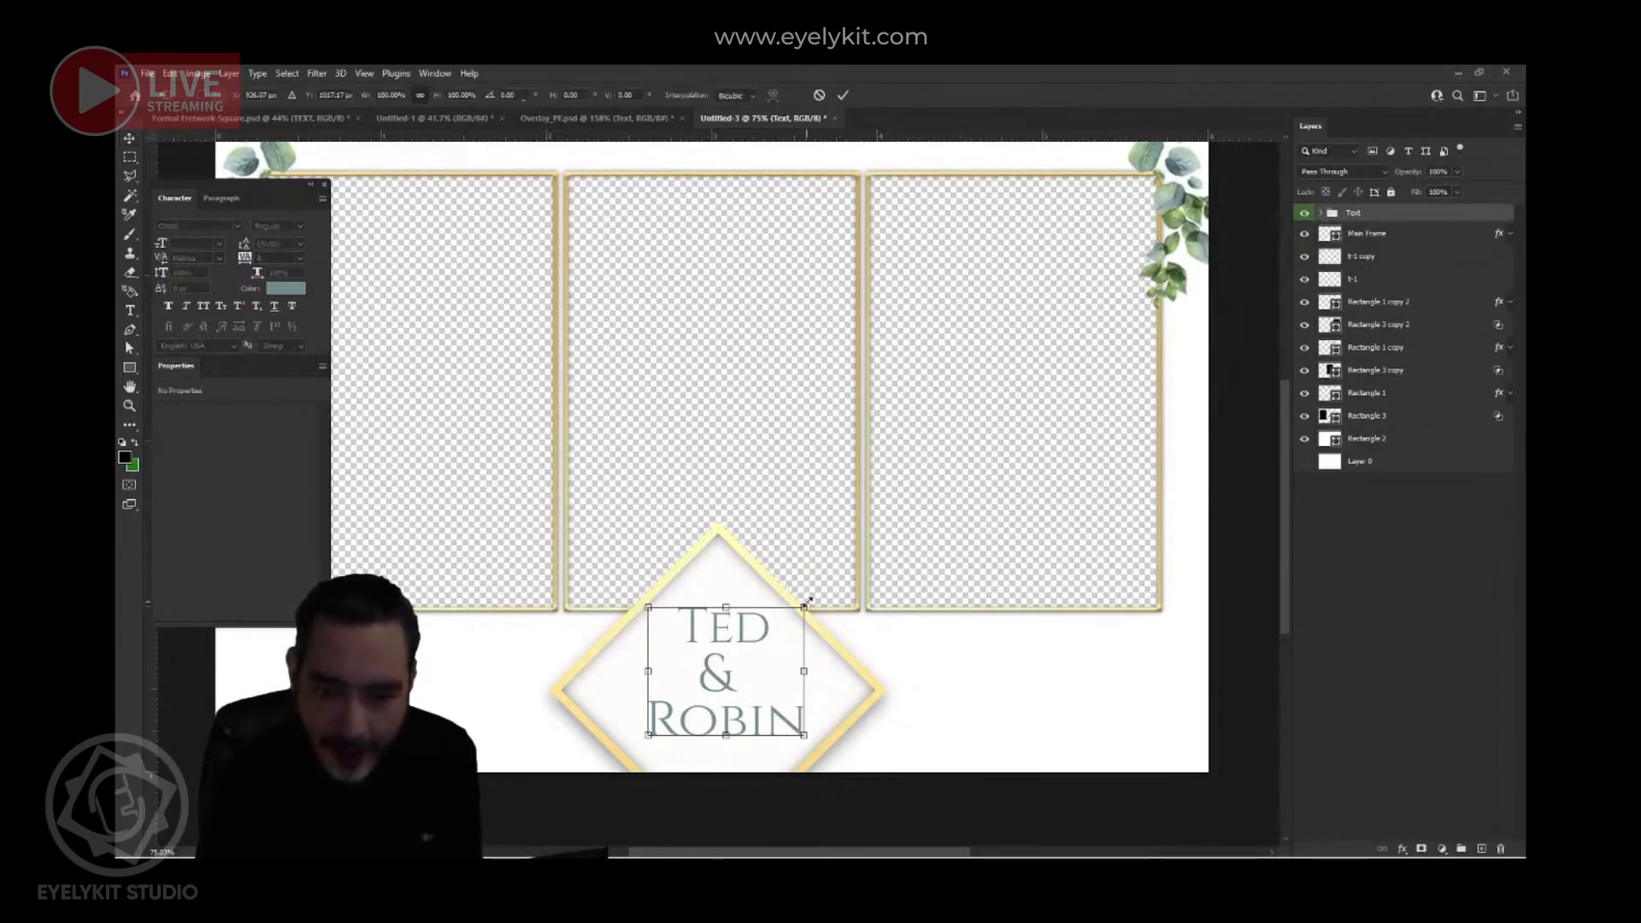
pyautogui.moveTo(803, 609)
pyautogui.mouseDown()
pyautogui.moveTo(846, 546)
pyautogui.moveTo(798, 613)
pyautogui.mouseUp()
pyautogui.press('Return')
# - In Overlay_PF.psd, delete the Text group from between the leaves
pyautogui.click(603, 120)
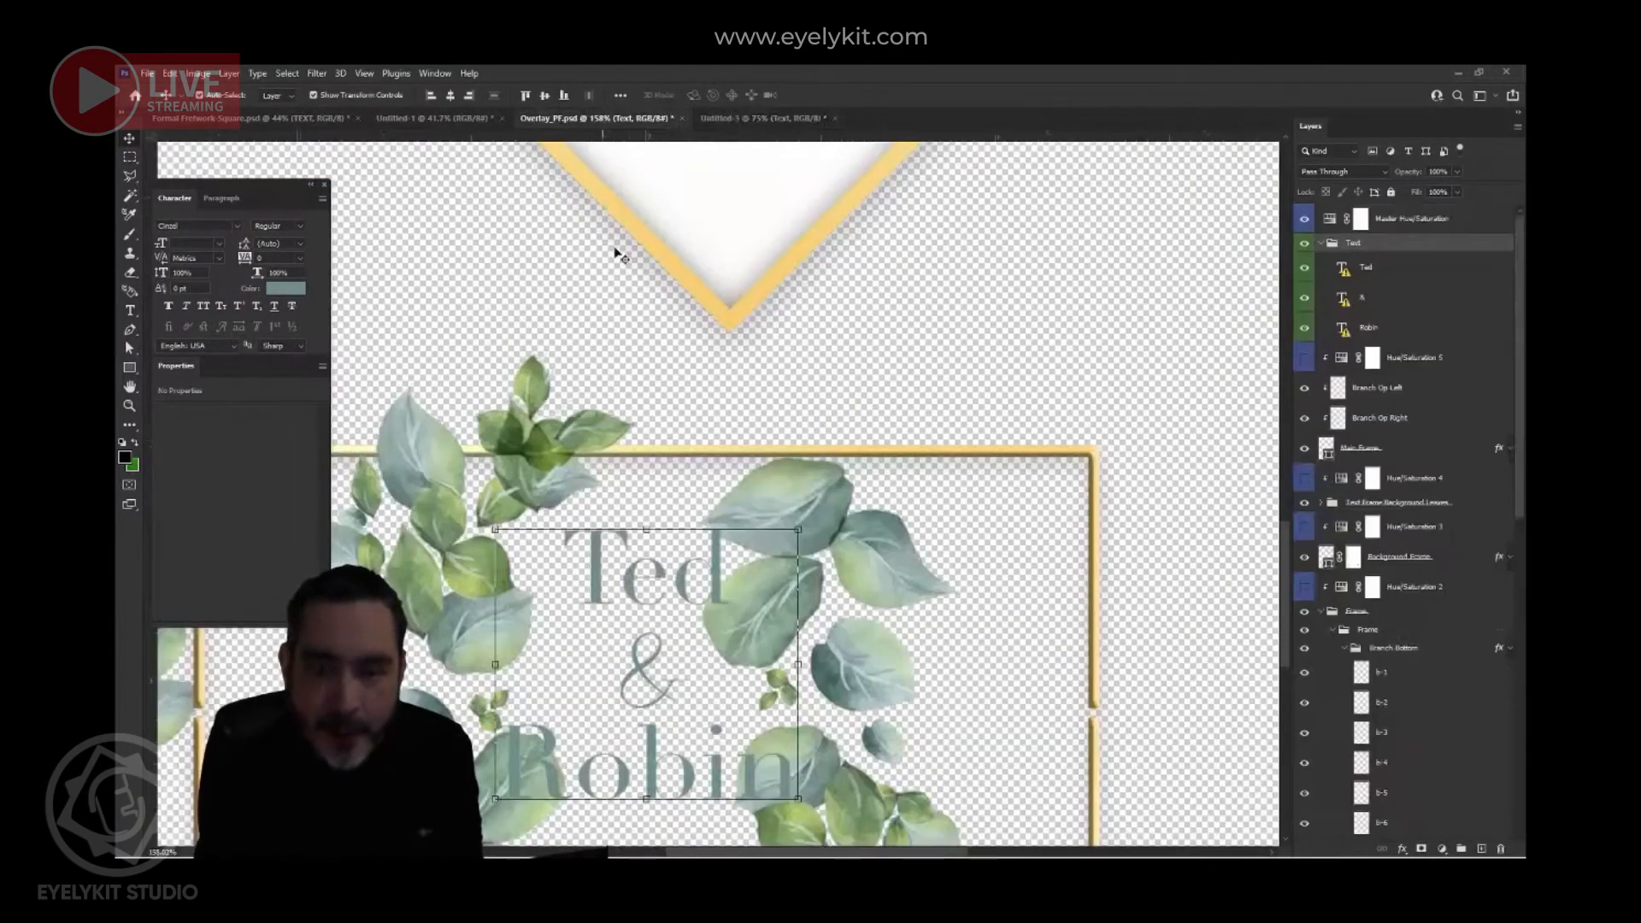
pyautogui.hotkey('ctrl', '1')
pyautogui.scroll(3, 717, 607)
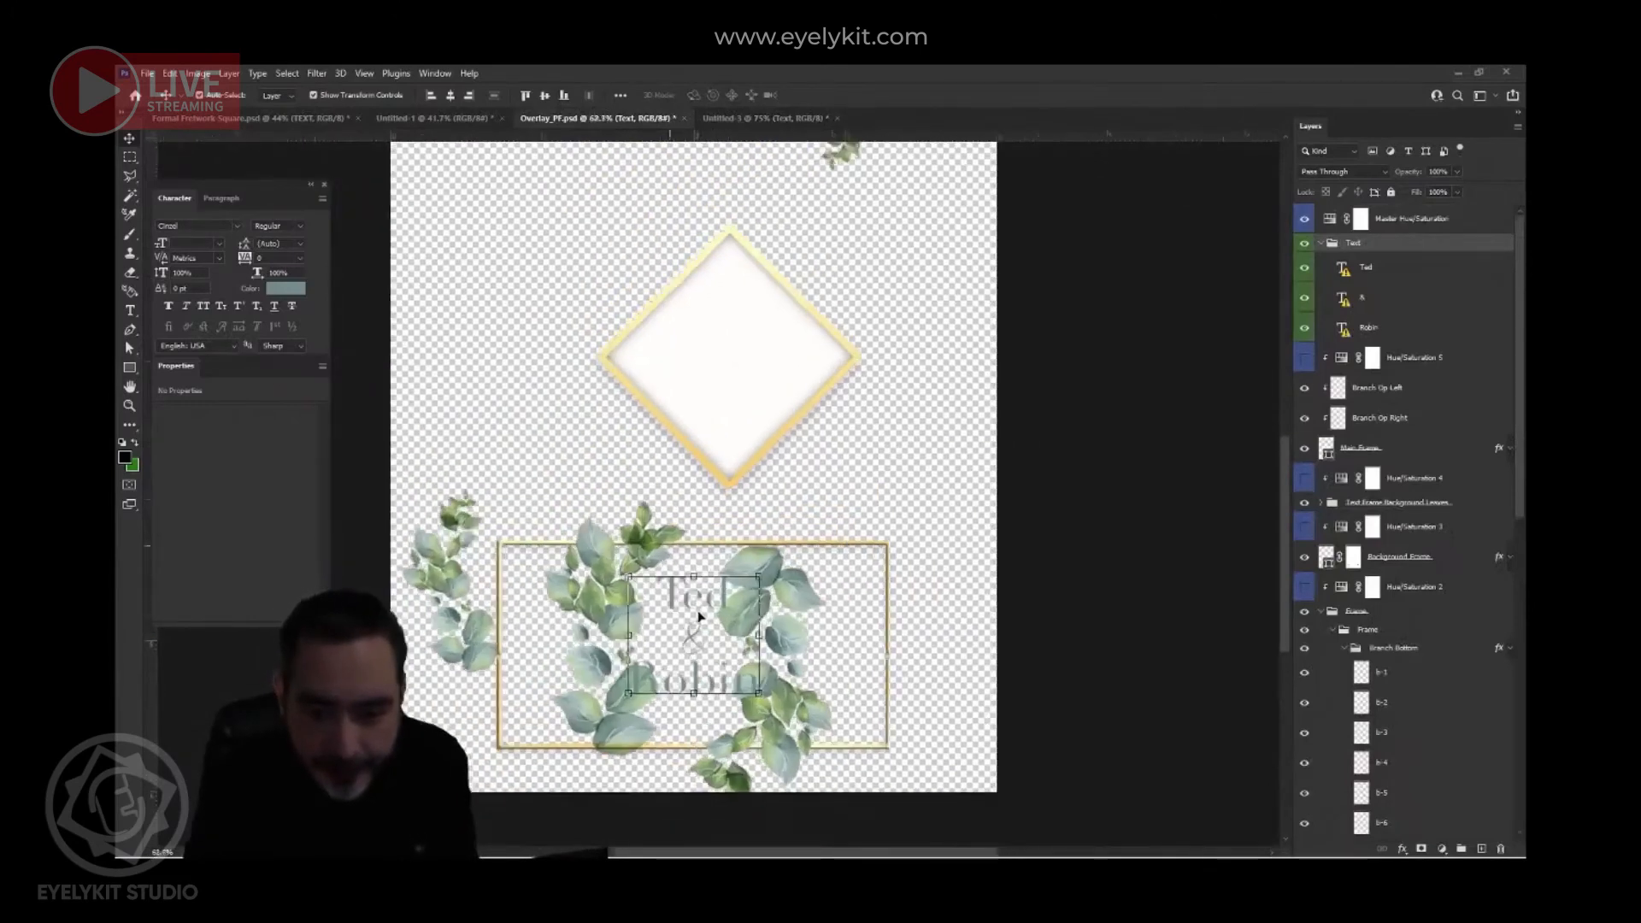
pyautogui.press('Delete')
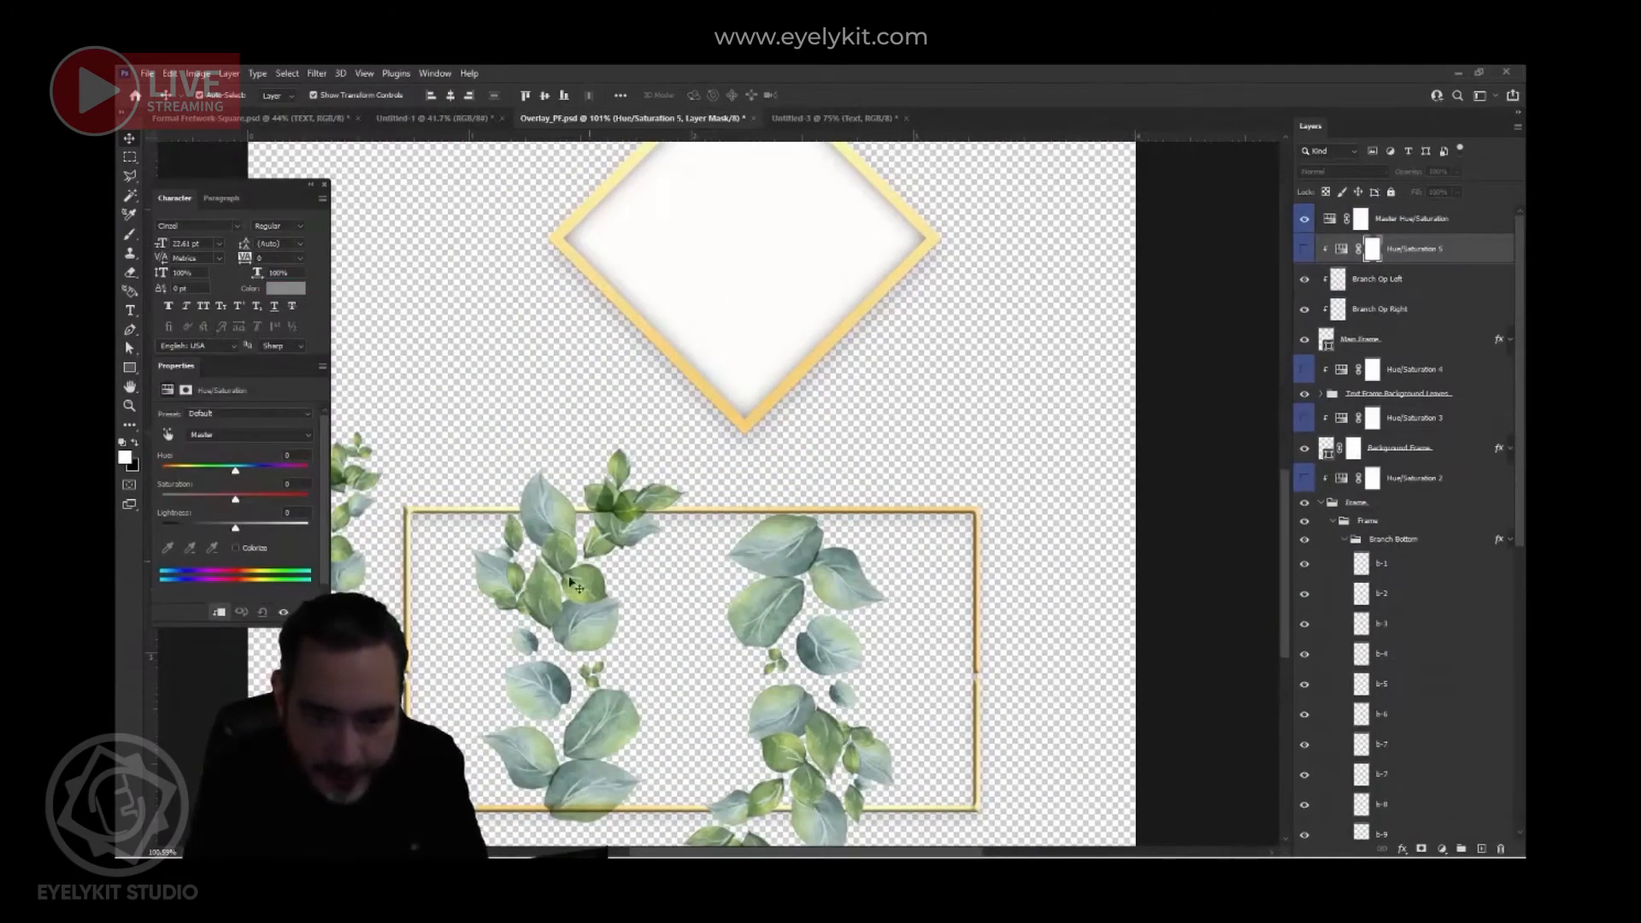
# - Move the small Branch Bottom leaf branch up to the empty area above and beside the diamond
pyautogui.scroll(-2, 571, 584)
pyautogui.scroll(-1, 460, 599)
pyautogui.moveTo(355, 494); pyautogui.dragTo(518, 336)
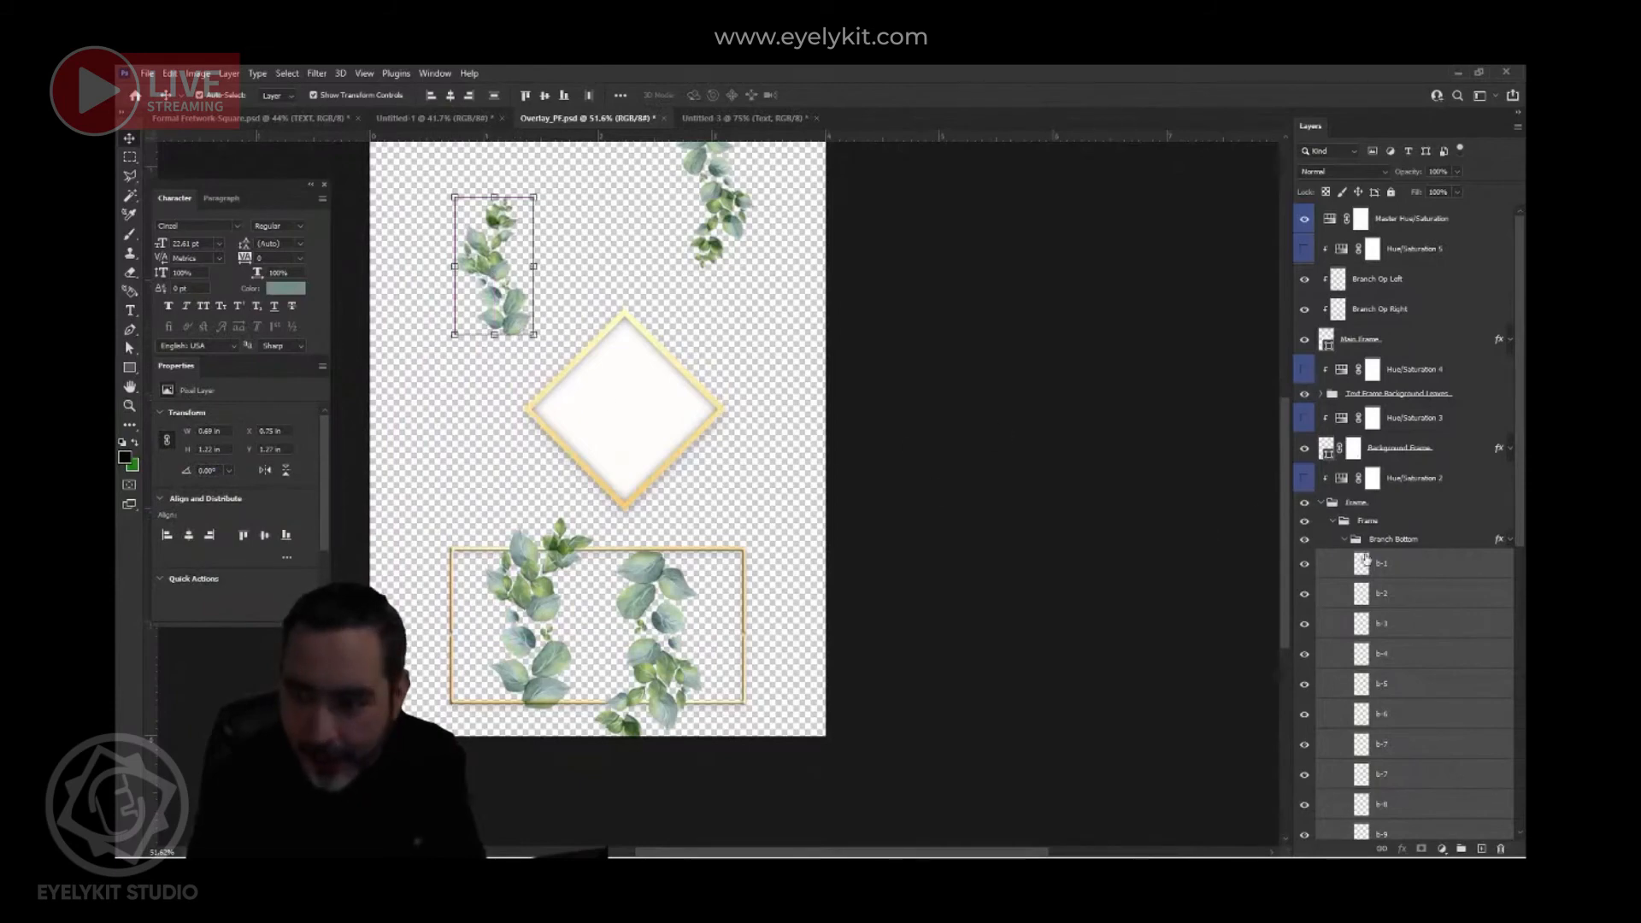
# - Merge the selected branch layers and copy the branch into Untitled-3 over the diamond's left corner
pyautogui.rightClick(1438, 578)
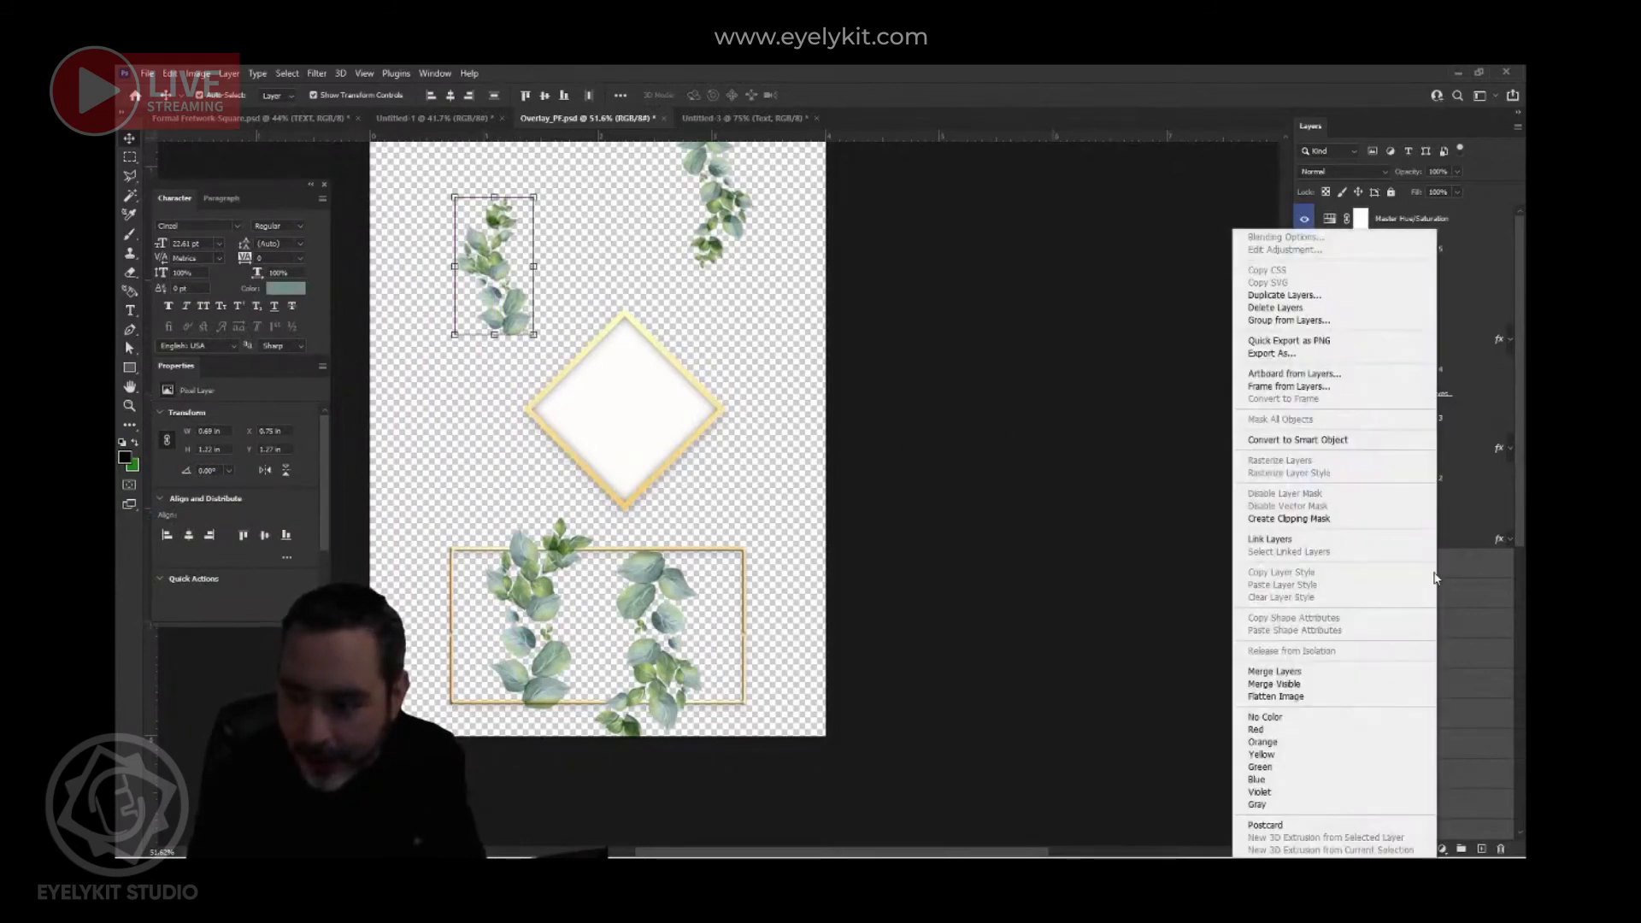
pyautogui.click(1297, 672)
pyautogui.moveTo(506, 322); pyautogui.dragTo(561, 421)
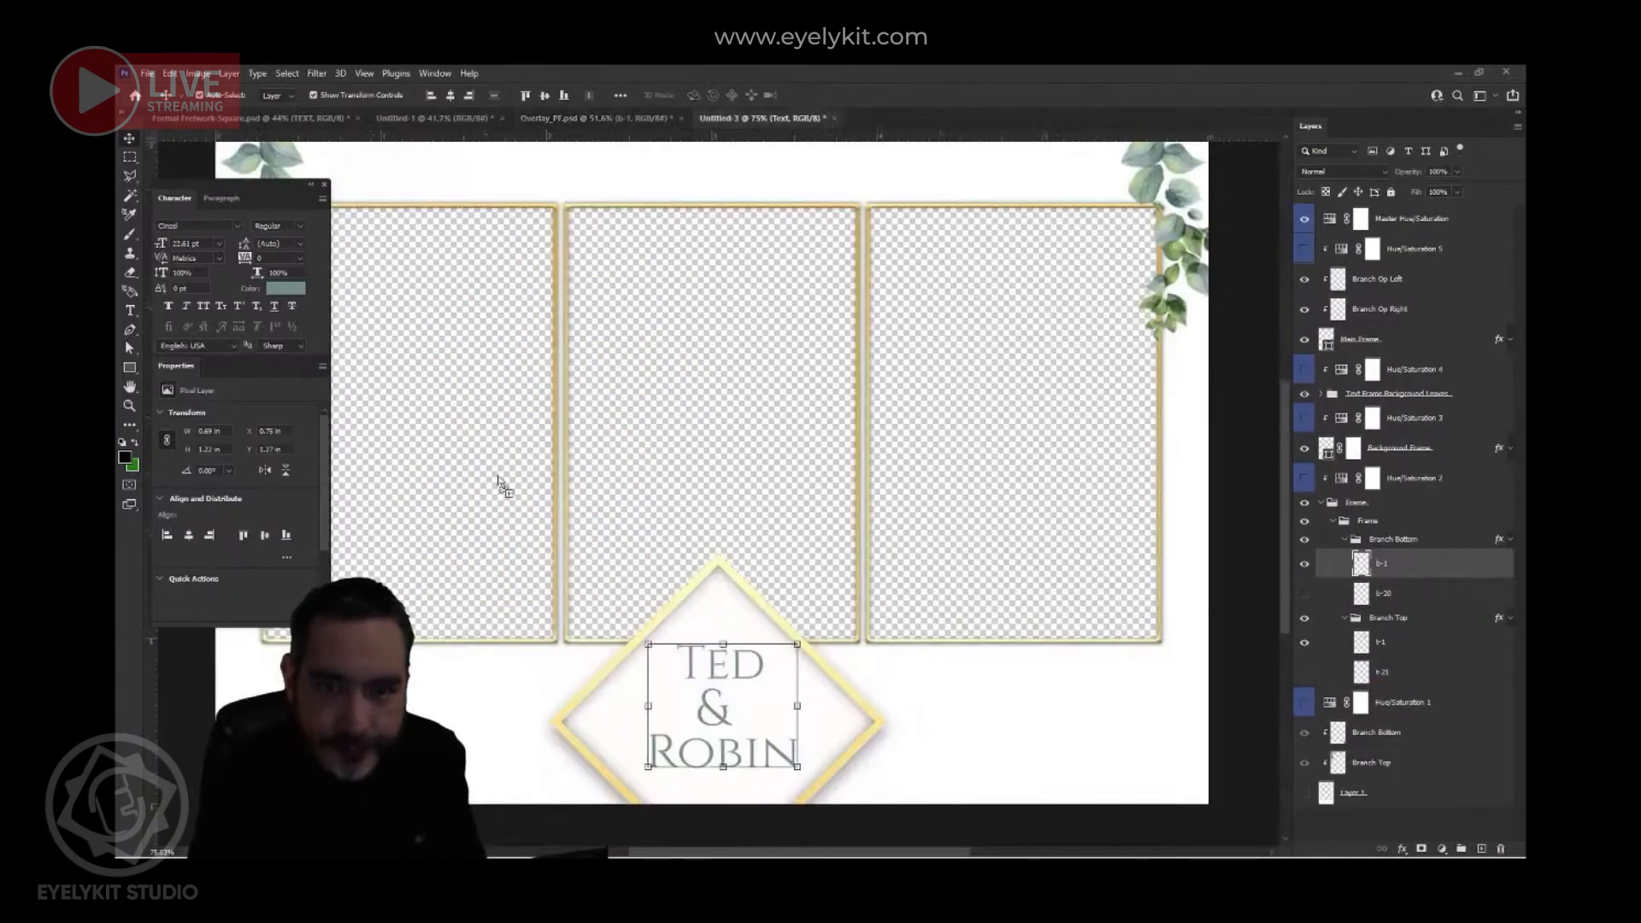
pyautogui.moveTo(435, 661); pyautogui.dragTo(583, 771)
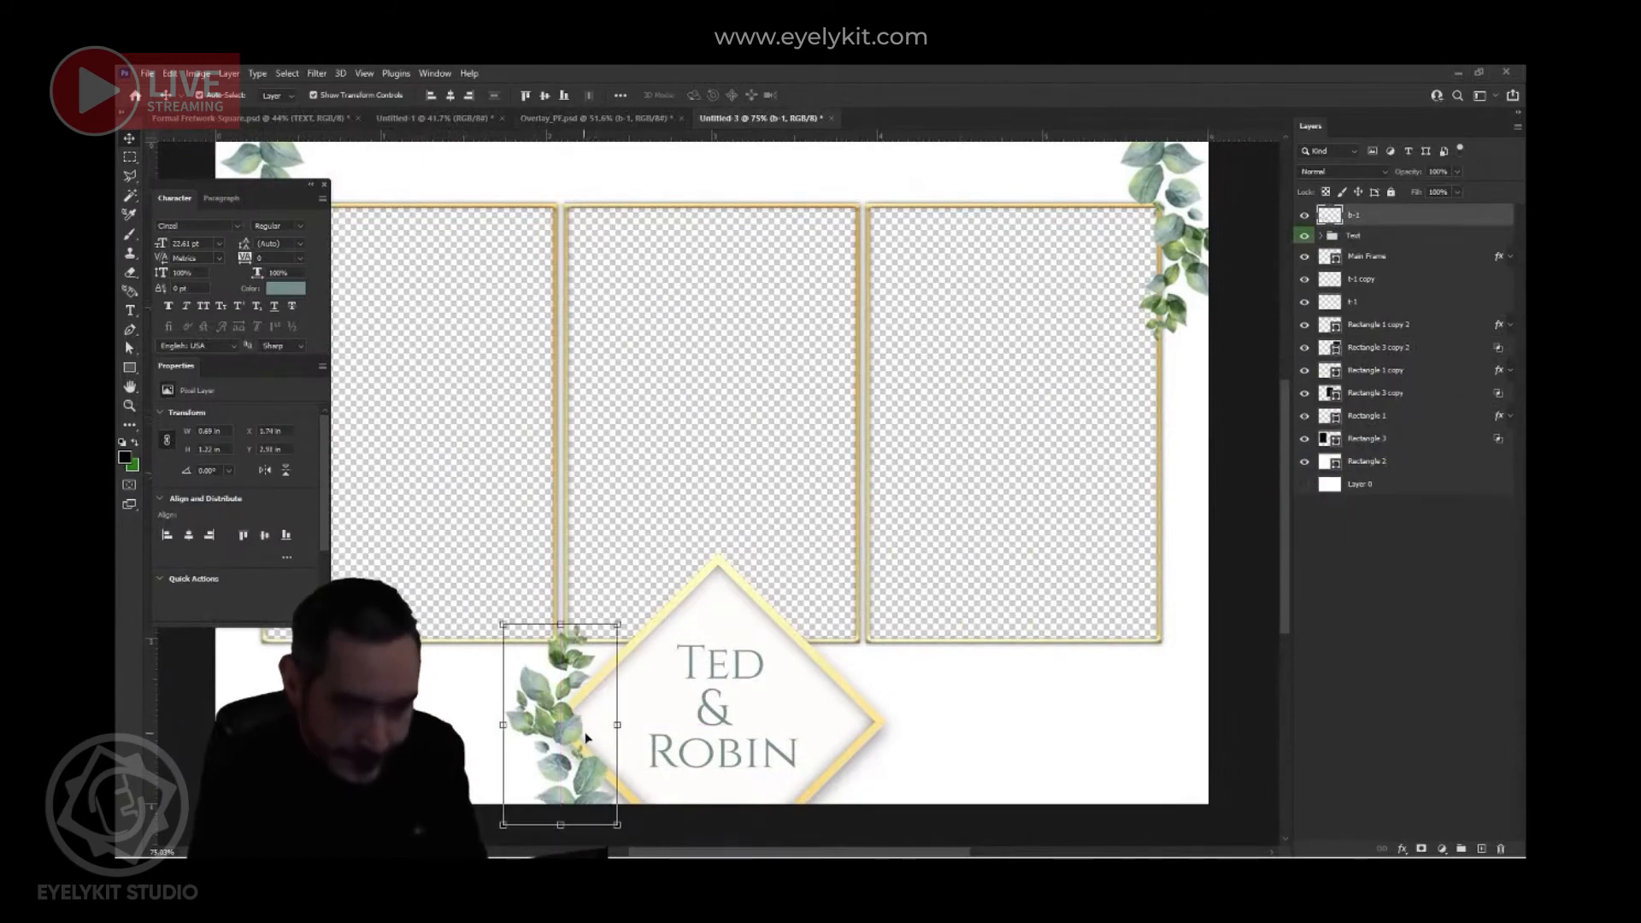
# - Duplicate the leaf branch, flip the copy horizontally and place it over the diamond's right corner
pyautogui.moveTo(571, 737); pyautogui.dragTo(840, 737)
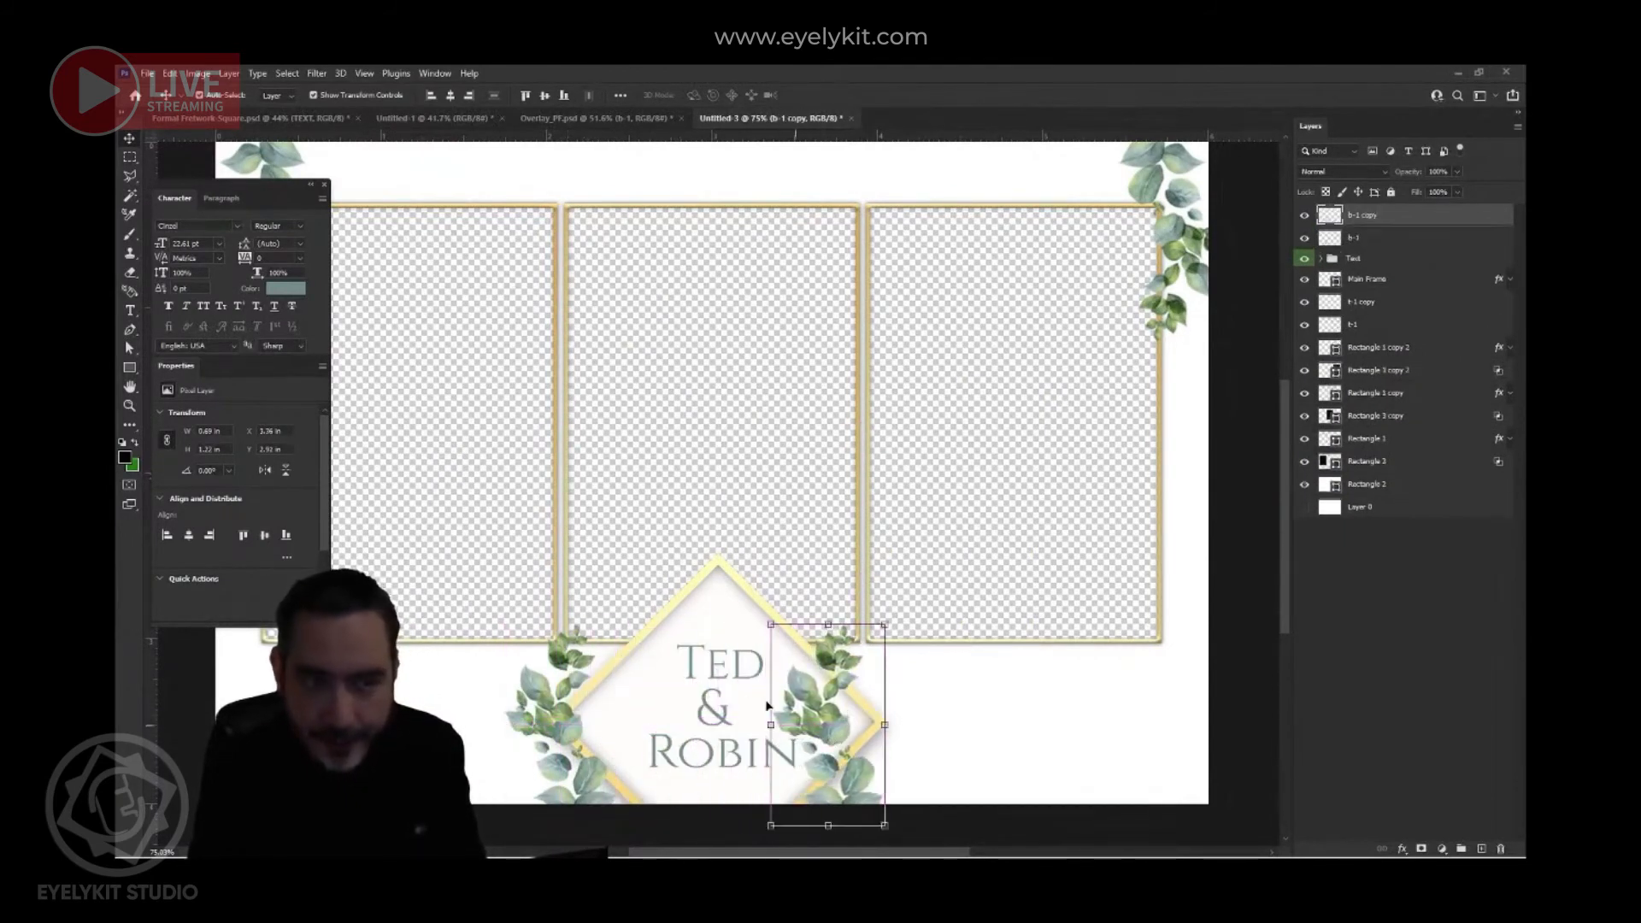
pyautogui.click(171, 75)
pyautogui.moveTo(282, 409)
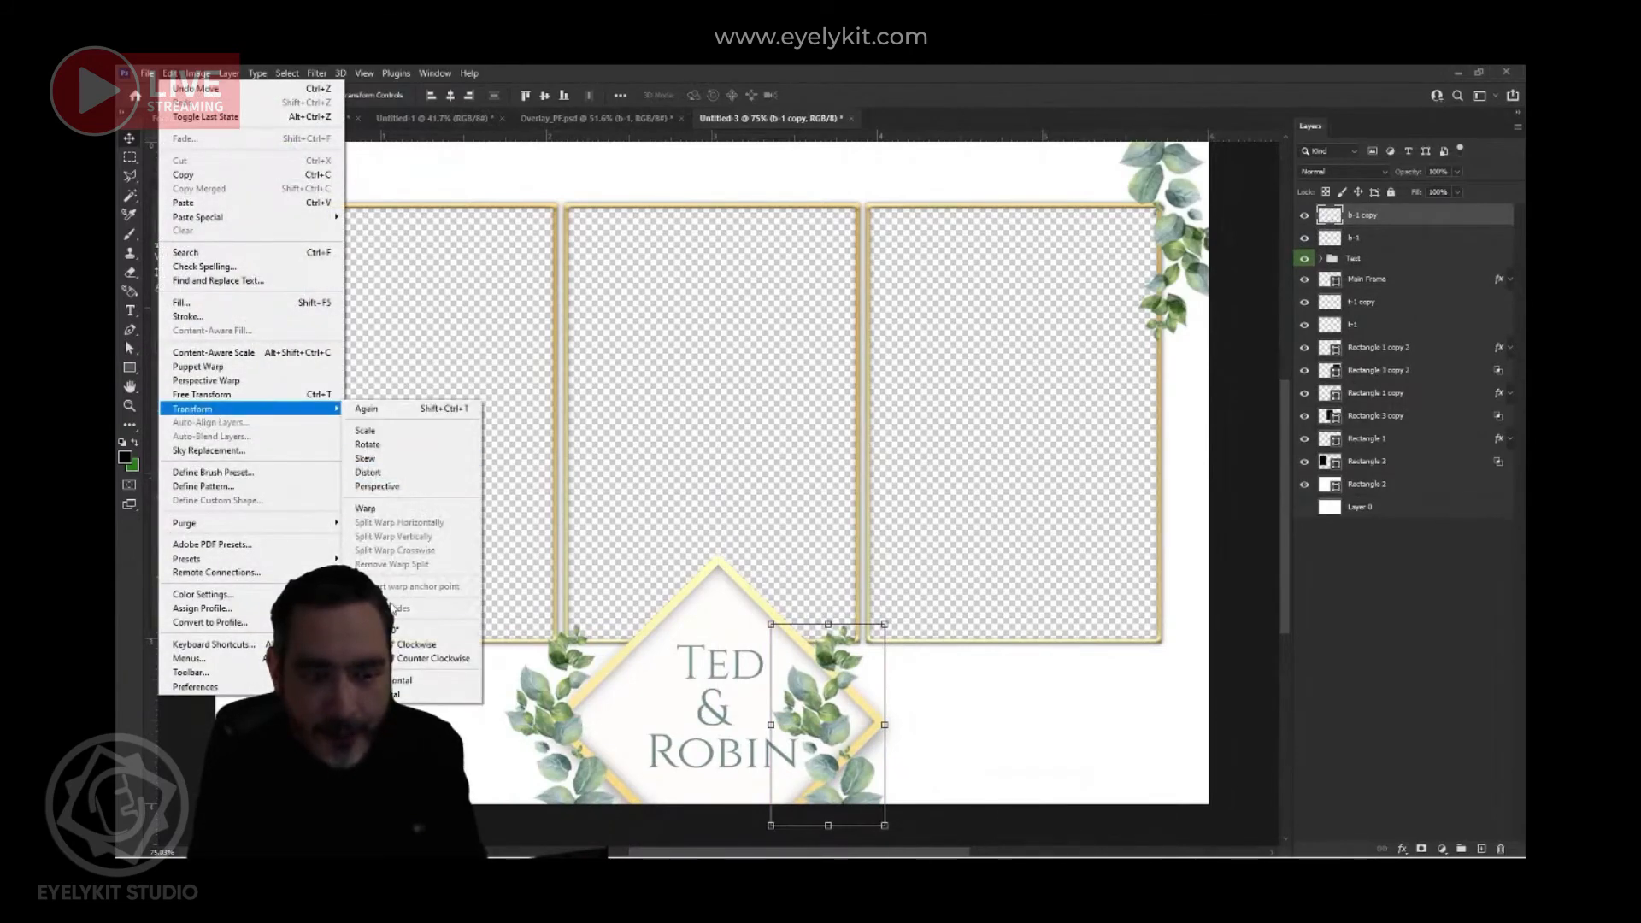
pyautogui.click(432, 681)
pyautogui.moveTo(825, 731); pyautogui.dragTo(859, 723)
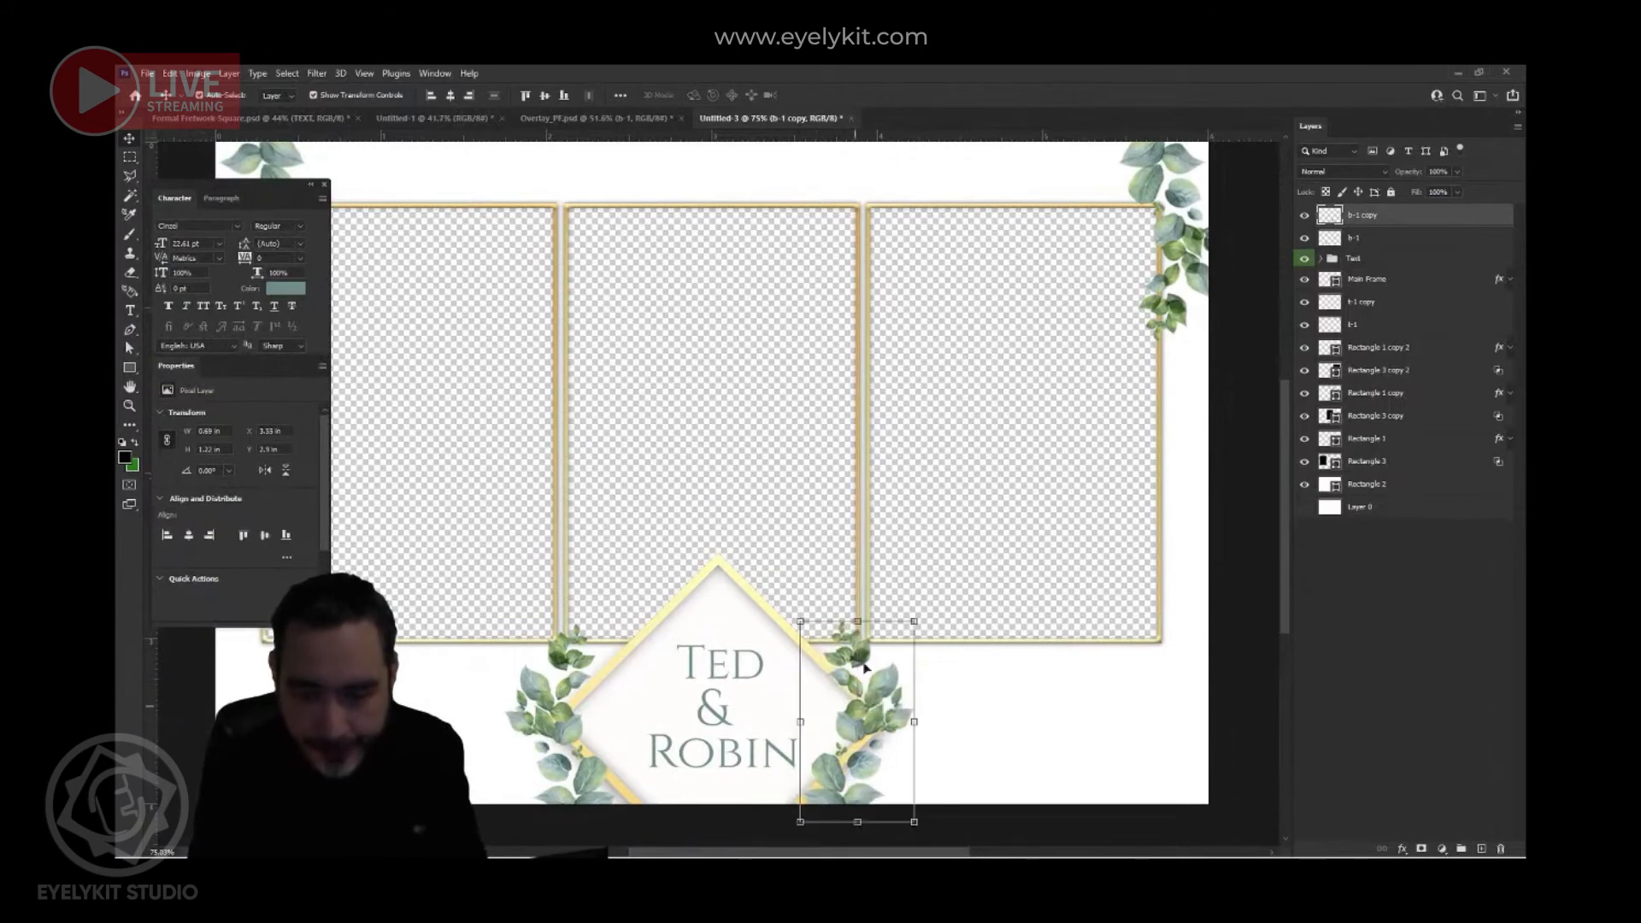
# - Copy the gold Background Frame from Overlay_PF.psd into Untitled-3, fit it around the names and leaf branches at the bottom edge, and deselect it
pyautogui.click(598, 119)
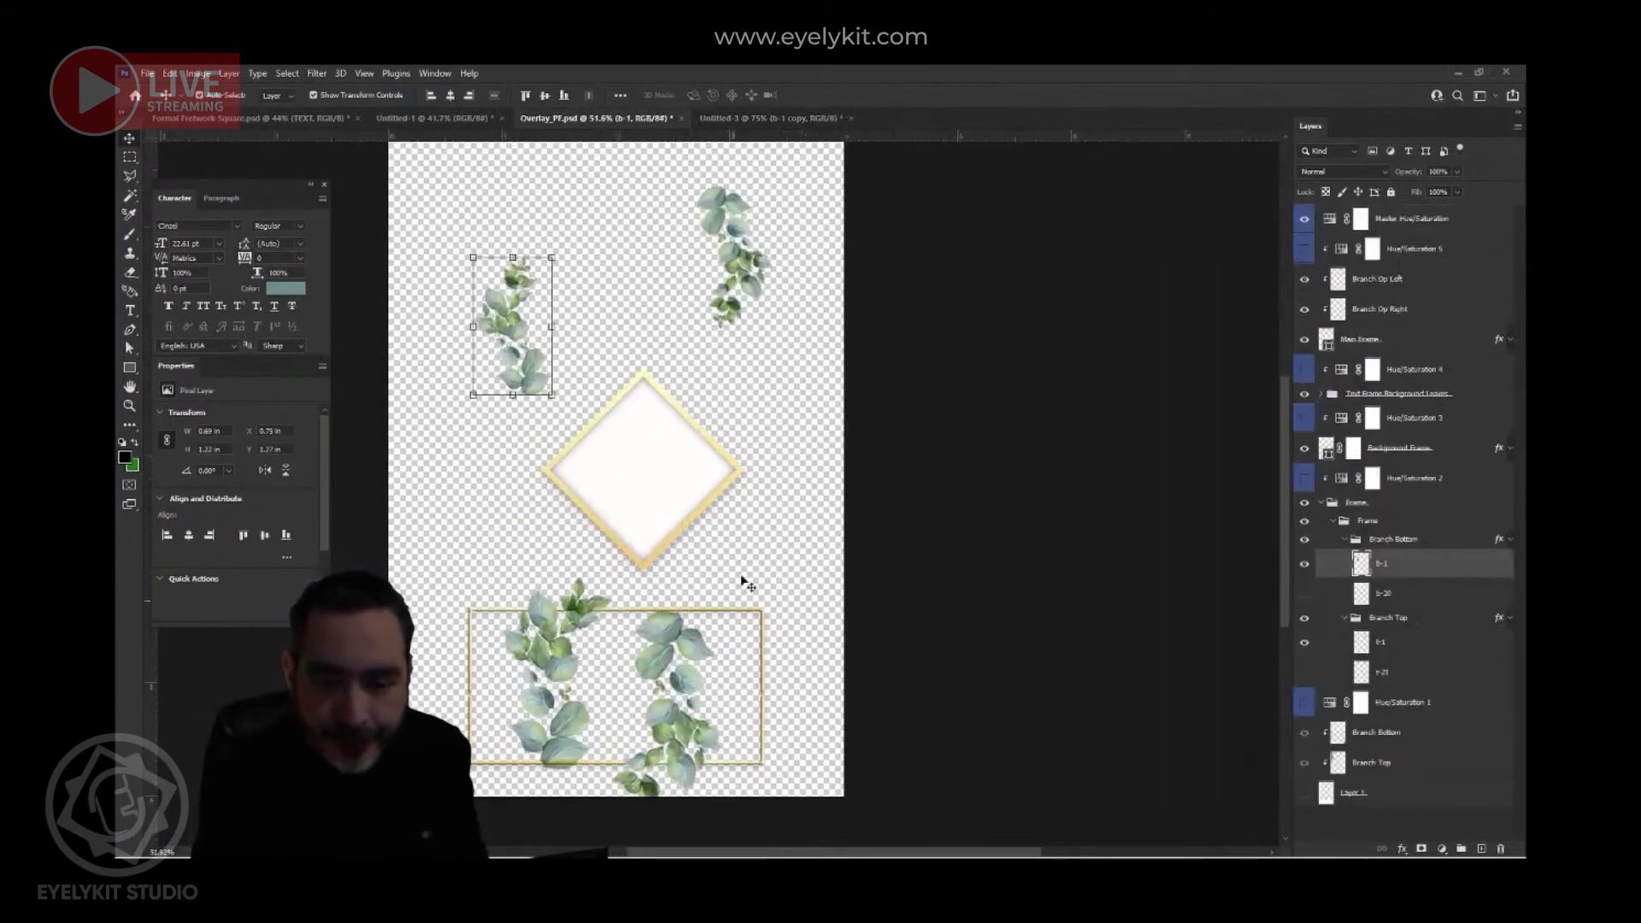
pyautogui.click(757, 612)
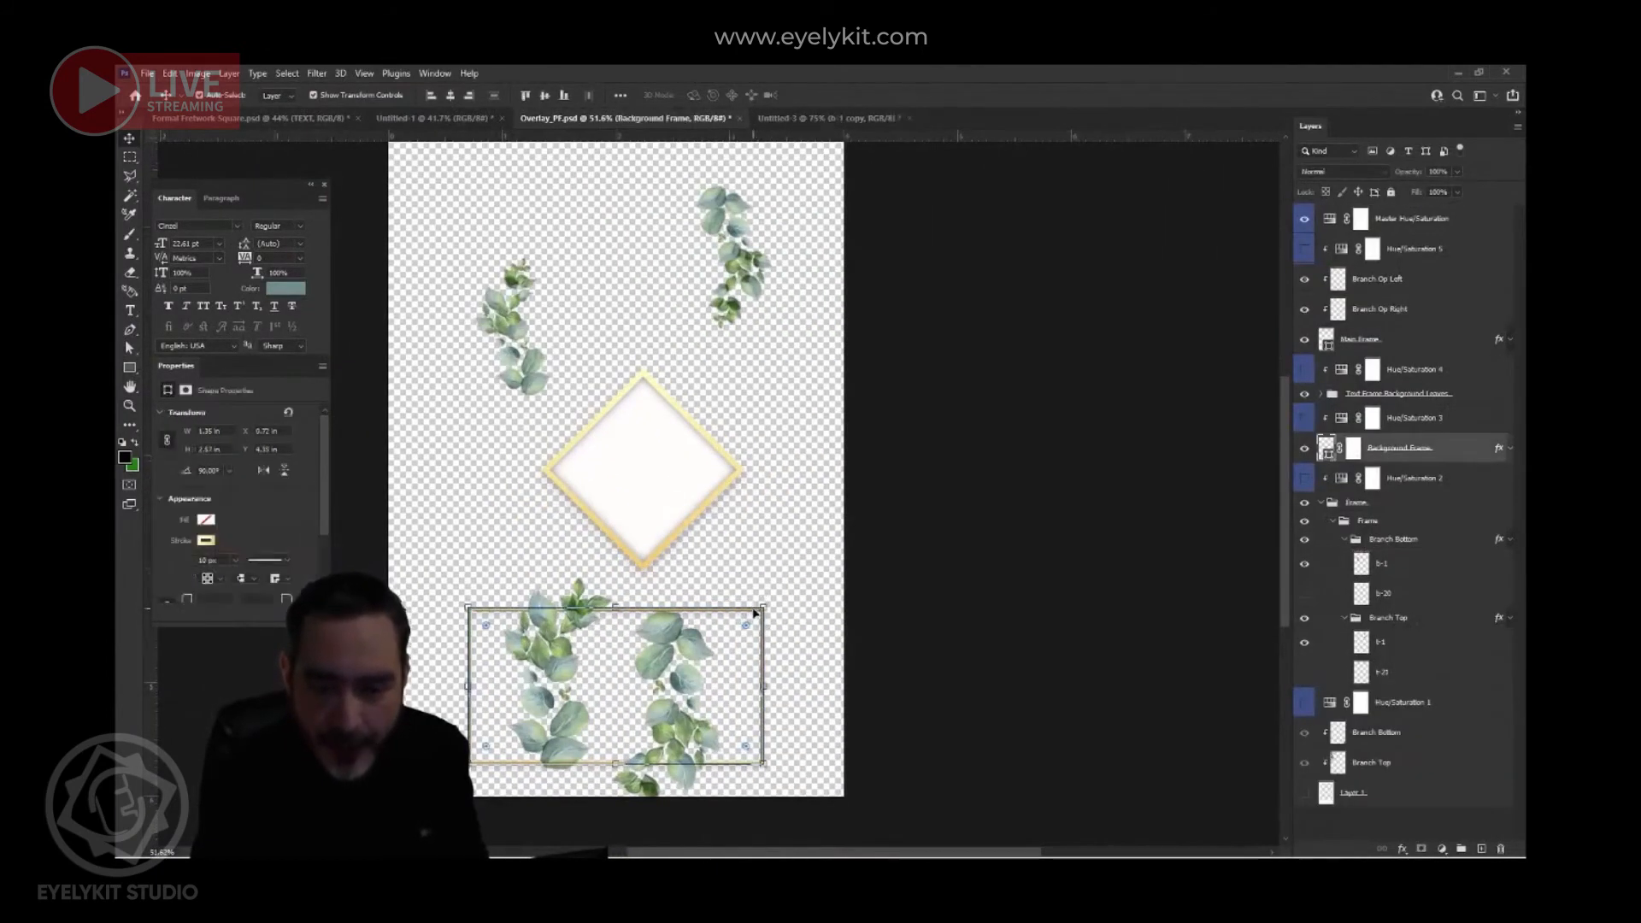
pyautogui.moveTo(754, 614); pyautogui.dragTo(756, 689)
pyautogui.hotkey('ctrl', '0')
pyautogui.scroll(3, 783, 692)
pyautogui.moveTo(930, 591); pyautogui.dragTo(845, 643)
pyautogui.click(843, 96)
pyautogui.click(823, 154)
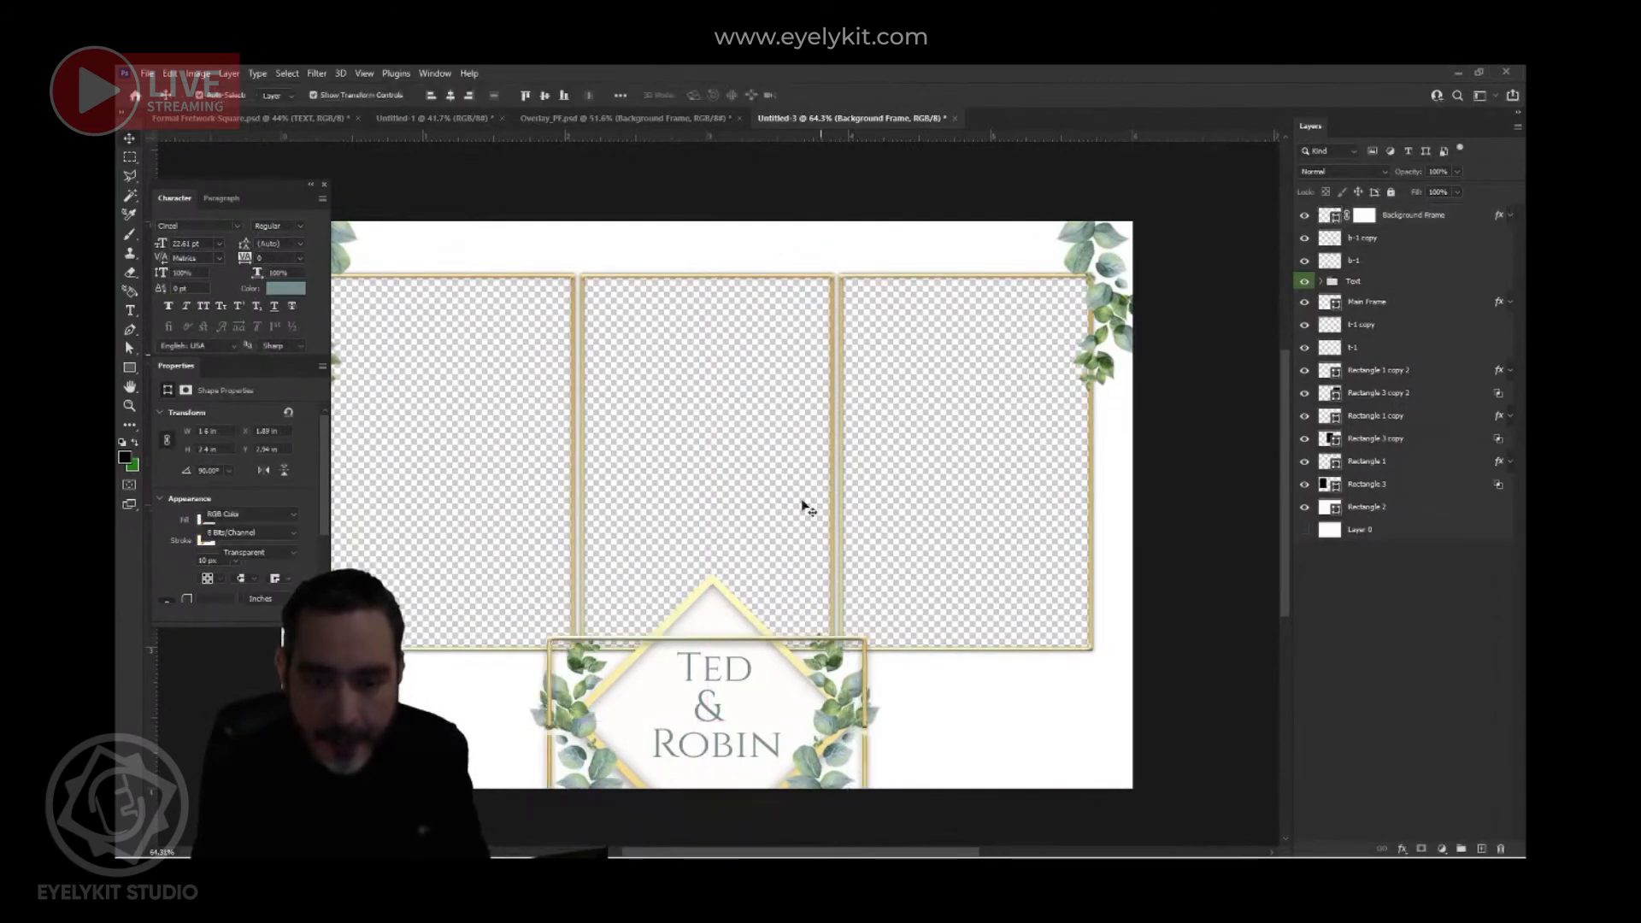
# - Delete the gold Background Frame around the names in Untitled-3, and remove the Background Frame from Overlay_PF.psd as well
pyautogui.scroll(5, 774, 701)
pyautogui.click(804, 609)
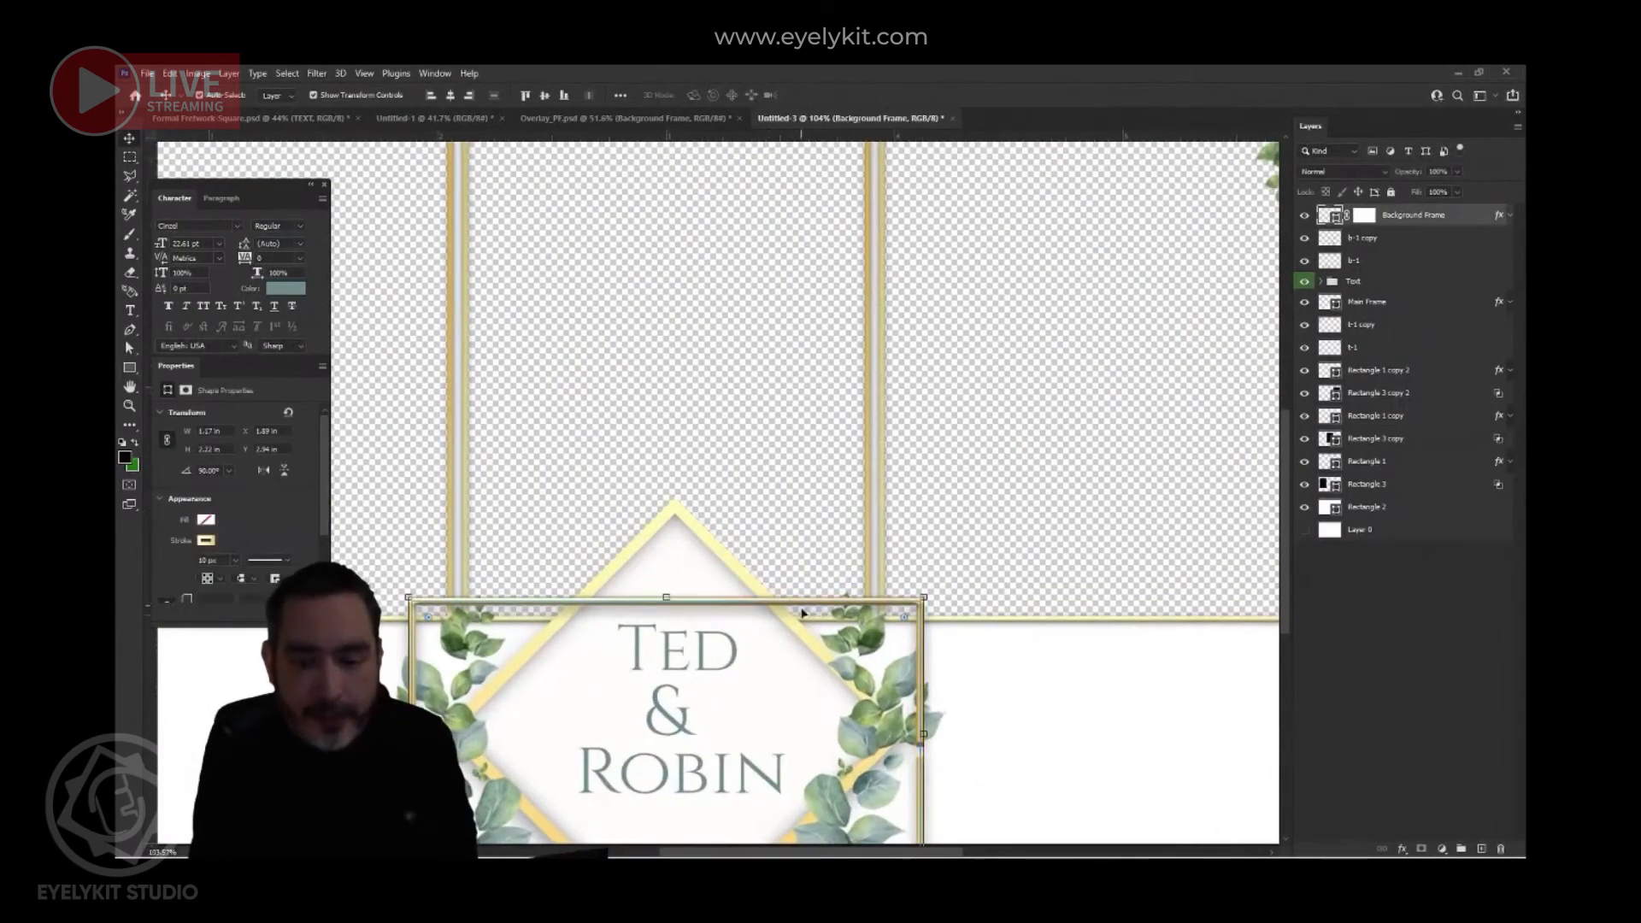
pyautogui.scroll(-5, 779, 667)
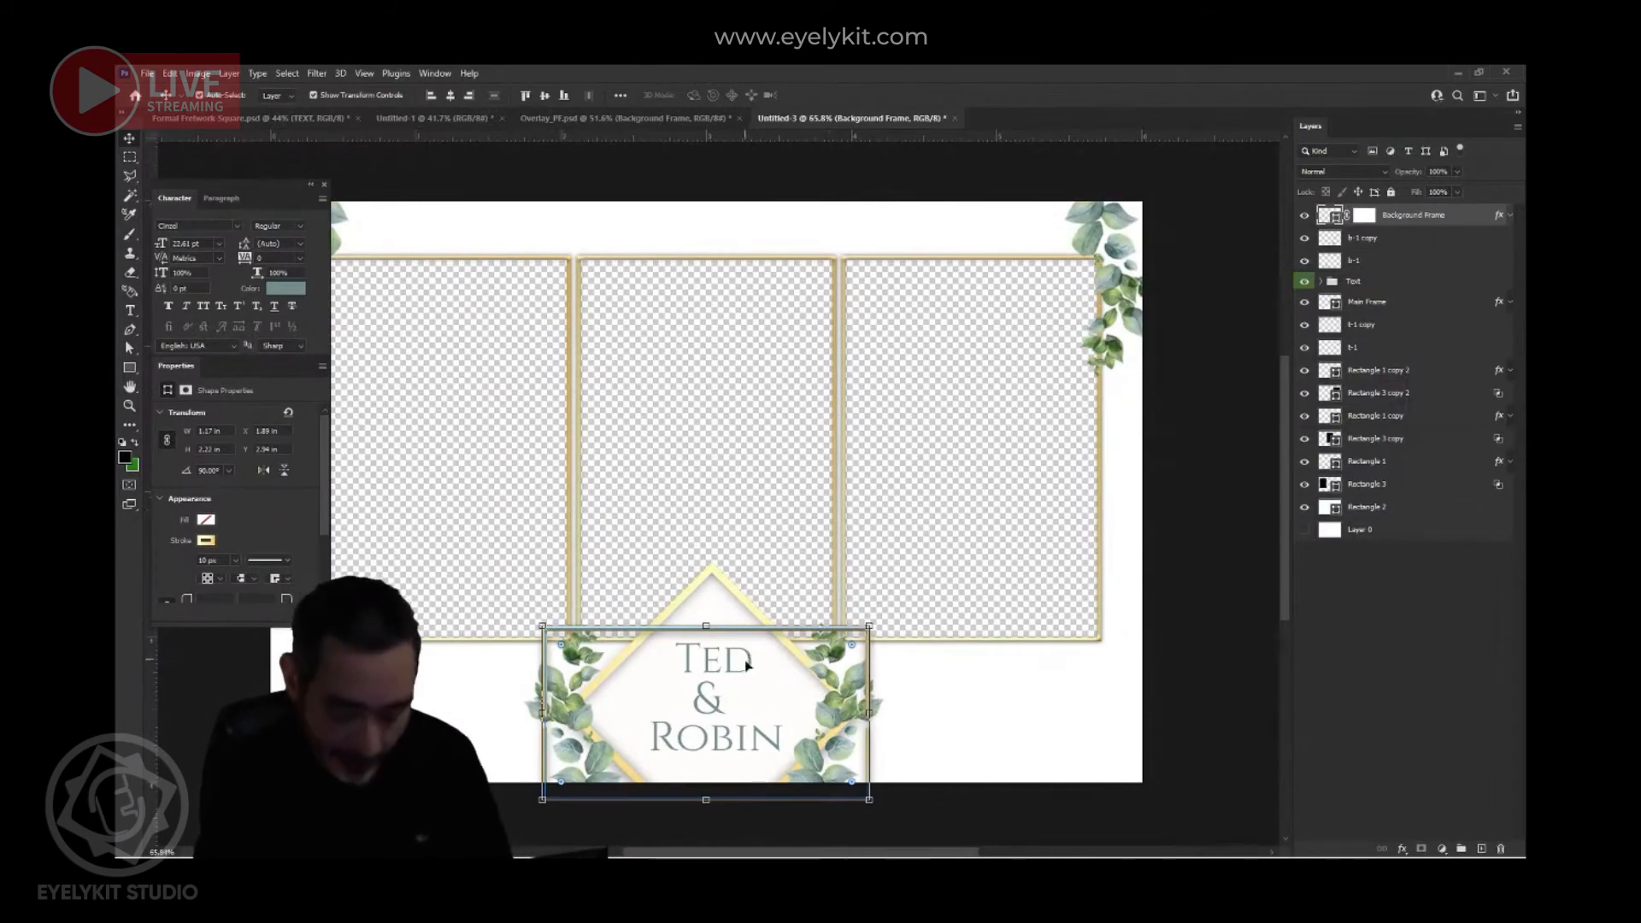
pyautogui.press('Delete')
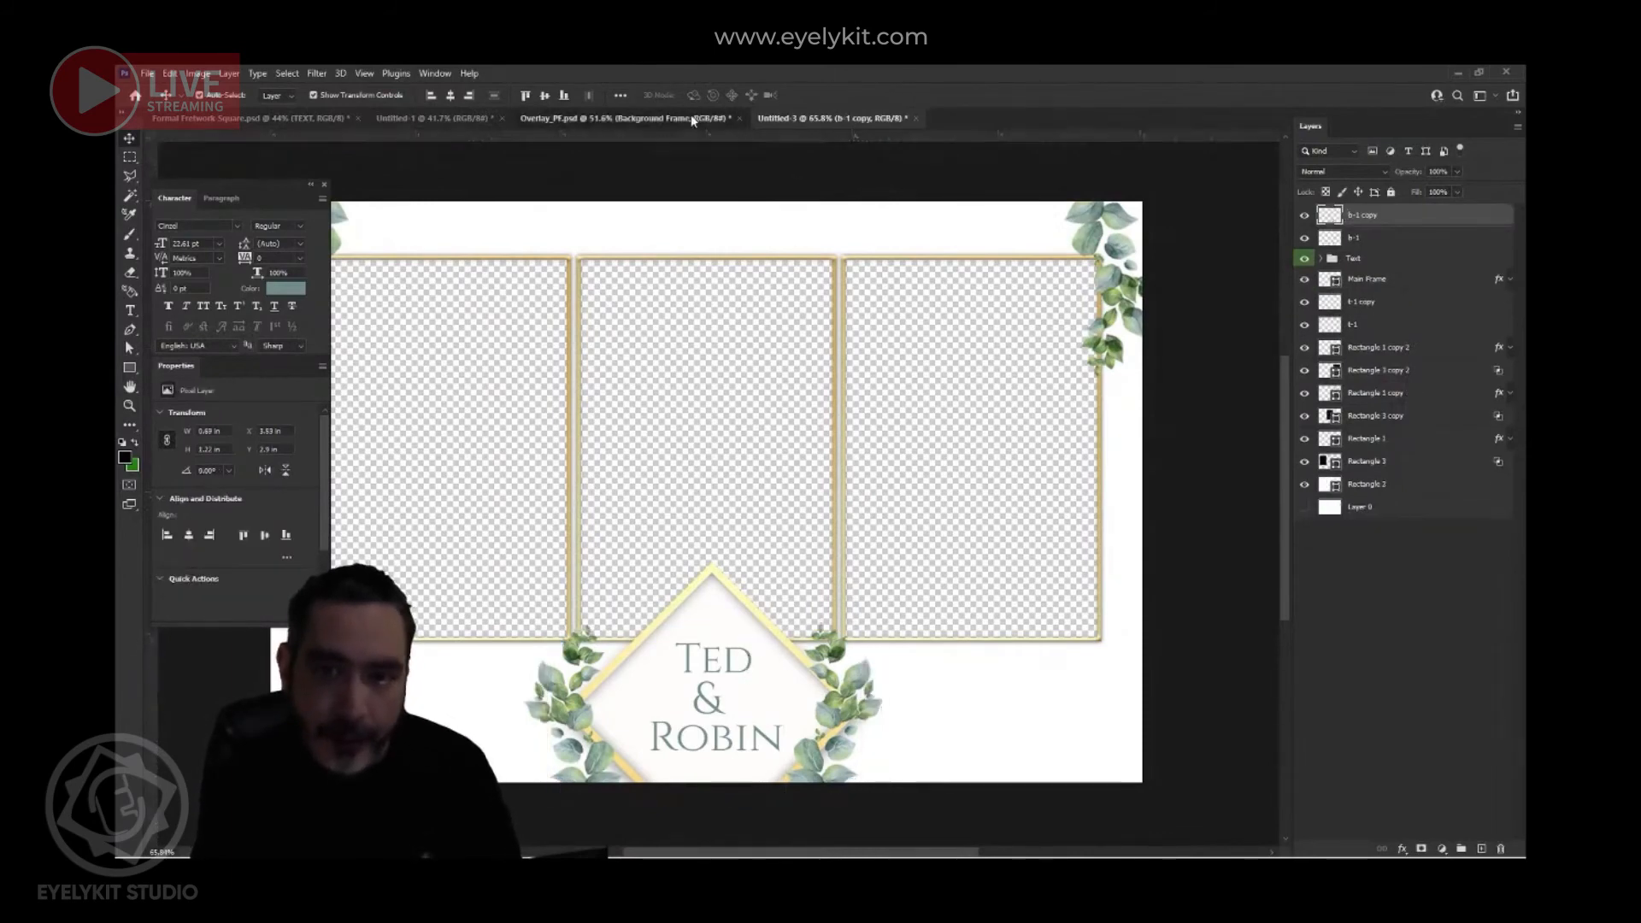
pyautogui.click(650, 118)
pyautogui.scroll(2, 692, 732)
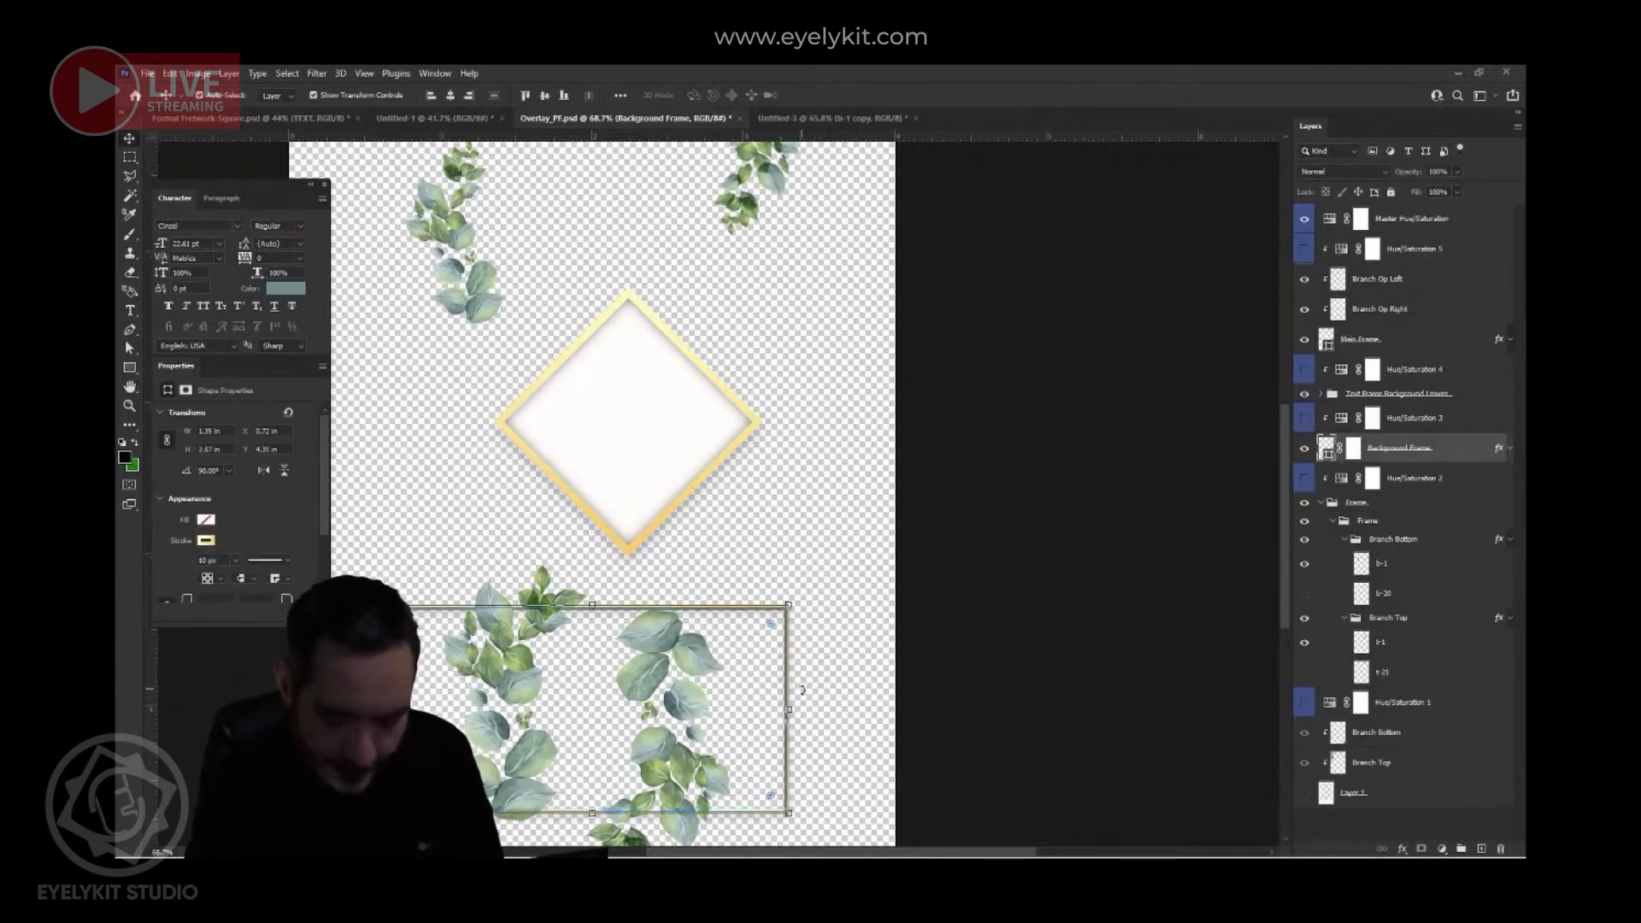
pyautogui.press('Delete')
# - Select all leaf layers of the lower-right branch in the Leaves BG Layer 1 group and merge them into one layer
pyautogui.scroll(-3, 802, 694)
pyautogui.moveTo(796, 741); pyautogui.dragTo(807, 641)
pyautogui.click(727, 632)
pyautogui.scroll(2, 1382, 505)
pyautogui.scroll(-5, 1379, 555)
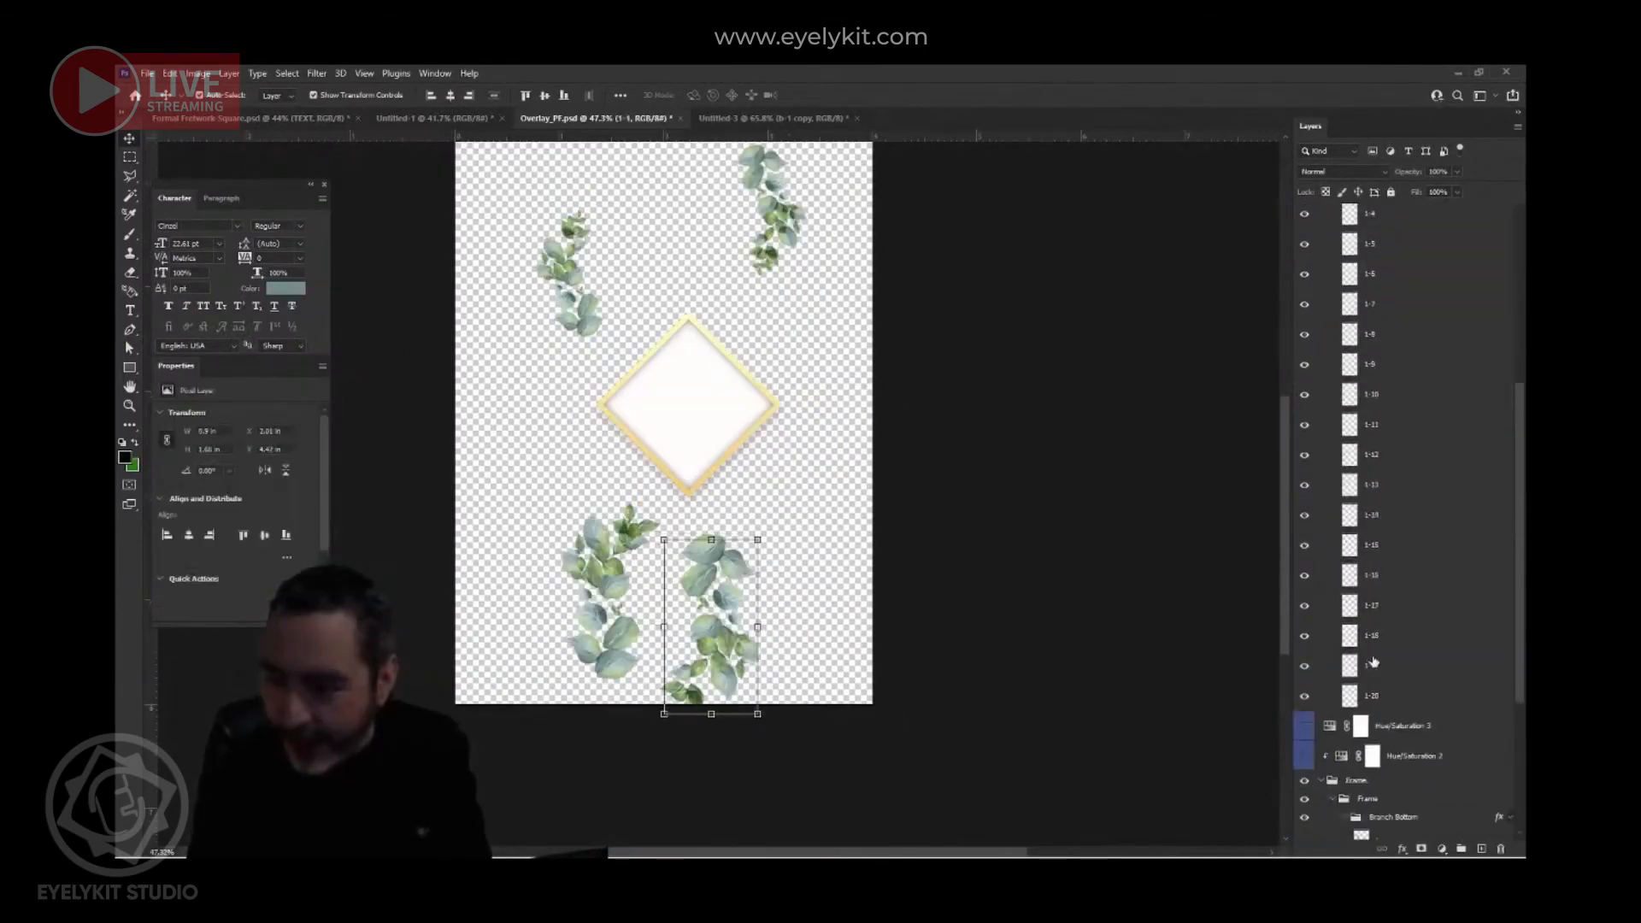
pyautogui.keyDown('shift'); pyautogui.click(1389, 697); pyautogui.keyUp('shift')
pyautogui.rightClick(1390, 697)
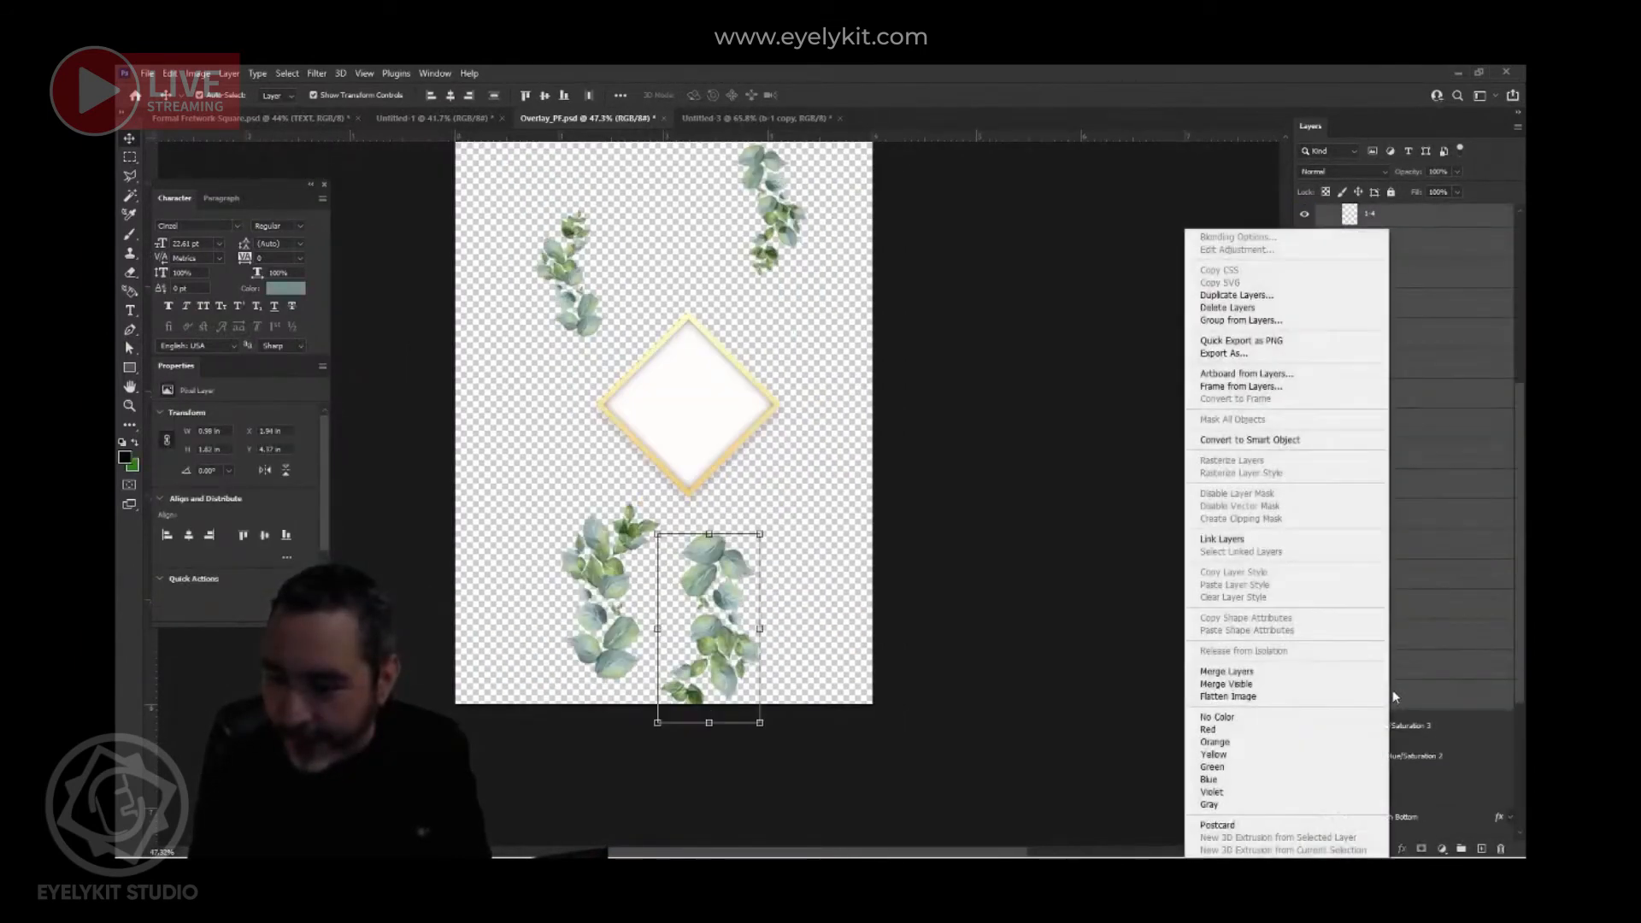
pyautogui.click(1255, 673)
# - Copy the merged branch into Untitled-3, order it below the t-1 layers, and rotate it into place behind the diamond's upper-right edge
pyautogui.moveTo(705, 554); pyautogui.dragTo(776, 657)
pyautogui.moveTo(780, 544); pyautogui.dragTo(807, 619)
pyautogui.moveTo(1392, 223); pyautogui.dragTo(1407, 370)
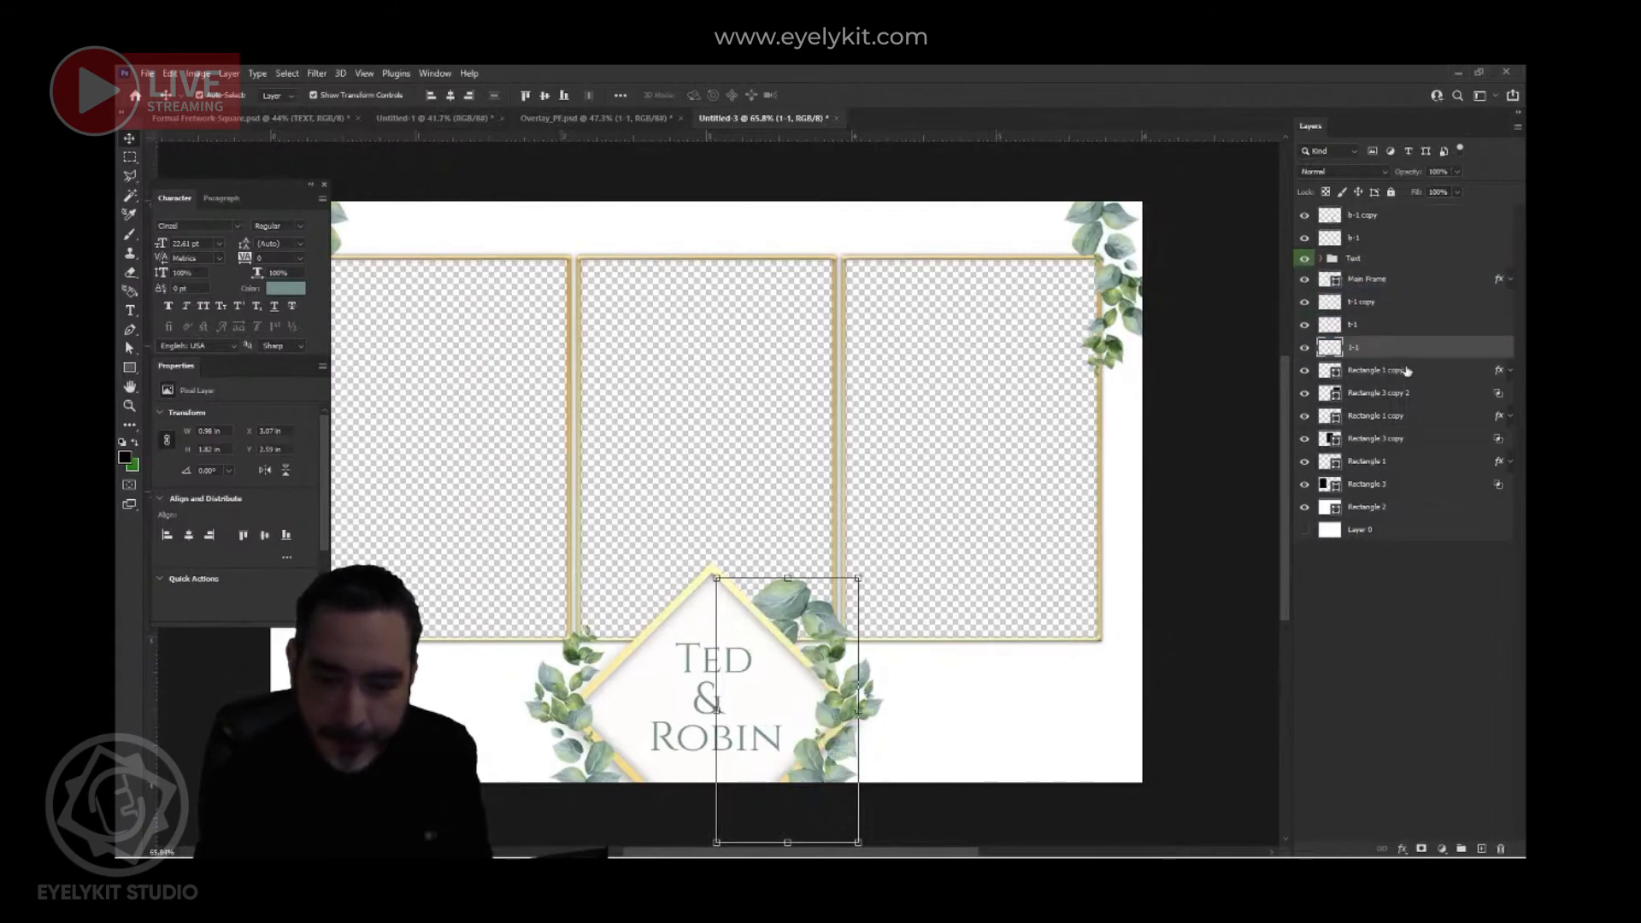
pyautogui.moveTo(802, 601)
pyautogui.mouseDown()
pyautogui.moveTo(821, 556)
pyautogui.moveTo(715, 527)
pyautogui.moveTo(631, 564)
pyautogui.moveTo(796, 610)
pyautogui.mouseUp()
pyautogui.click(843, 95)
pyautogui.scroll(-3, 759, 476)
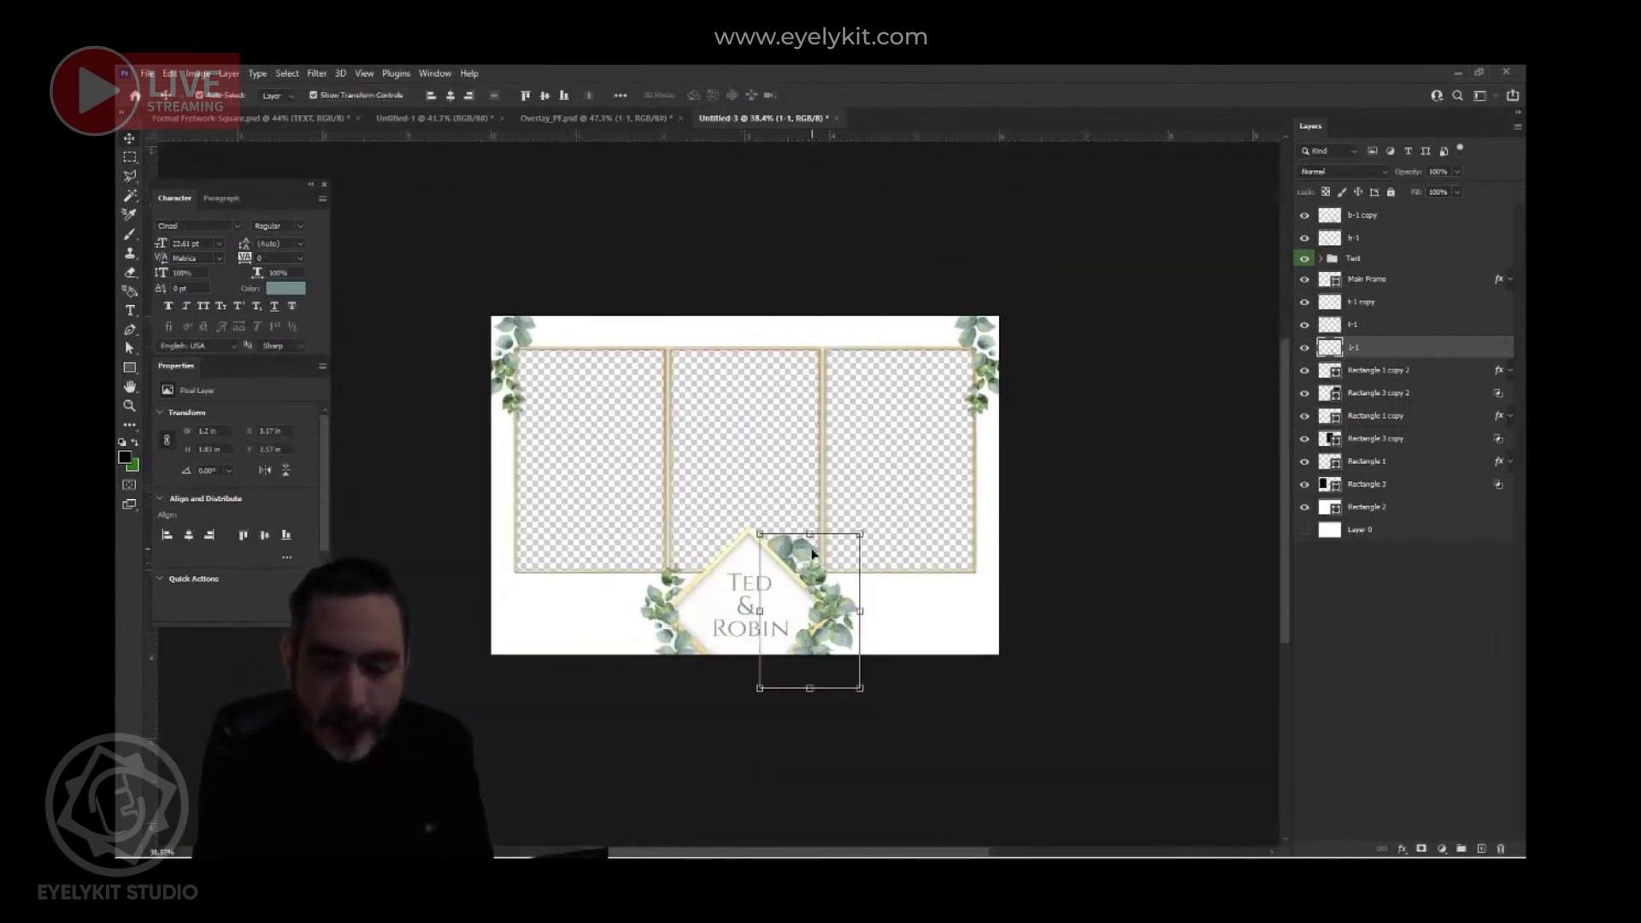
# - Duplicate the leaf branch twice, placing one copy in the template's bottom-left corner and a rotated copy in its bottom-right corner
pyautogui.moveTo(804, 551); pyautogui.dragTo(992, 603)
pyautogui.moveTo(920, 557); pyautogui.dragTo(1073, 543)
pyautogui.moveTo(996, 626)
pyautogui.mouseDown()
pyautogui.moveTo(1081, 535)
pyautogui.moveTo(996, 601)
pyautogui.mouseUp()
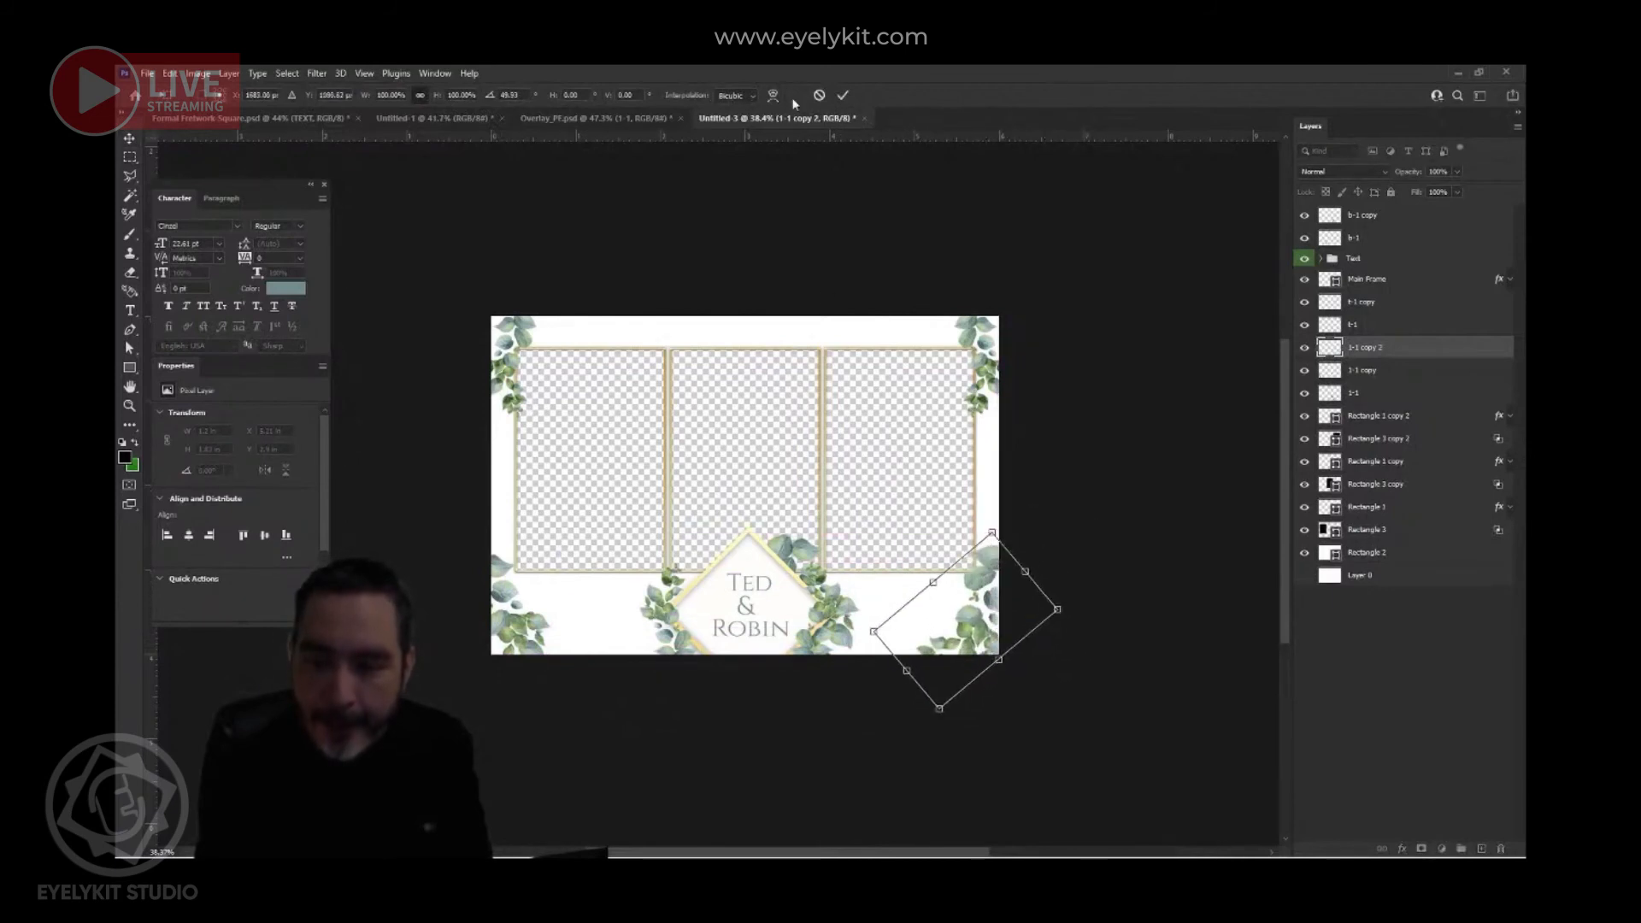
pyautogui.click(843, 96)
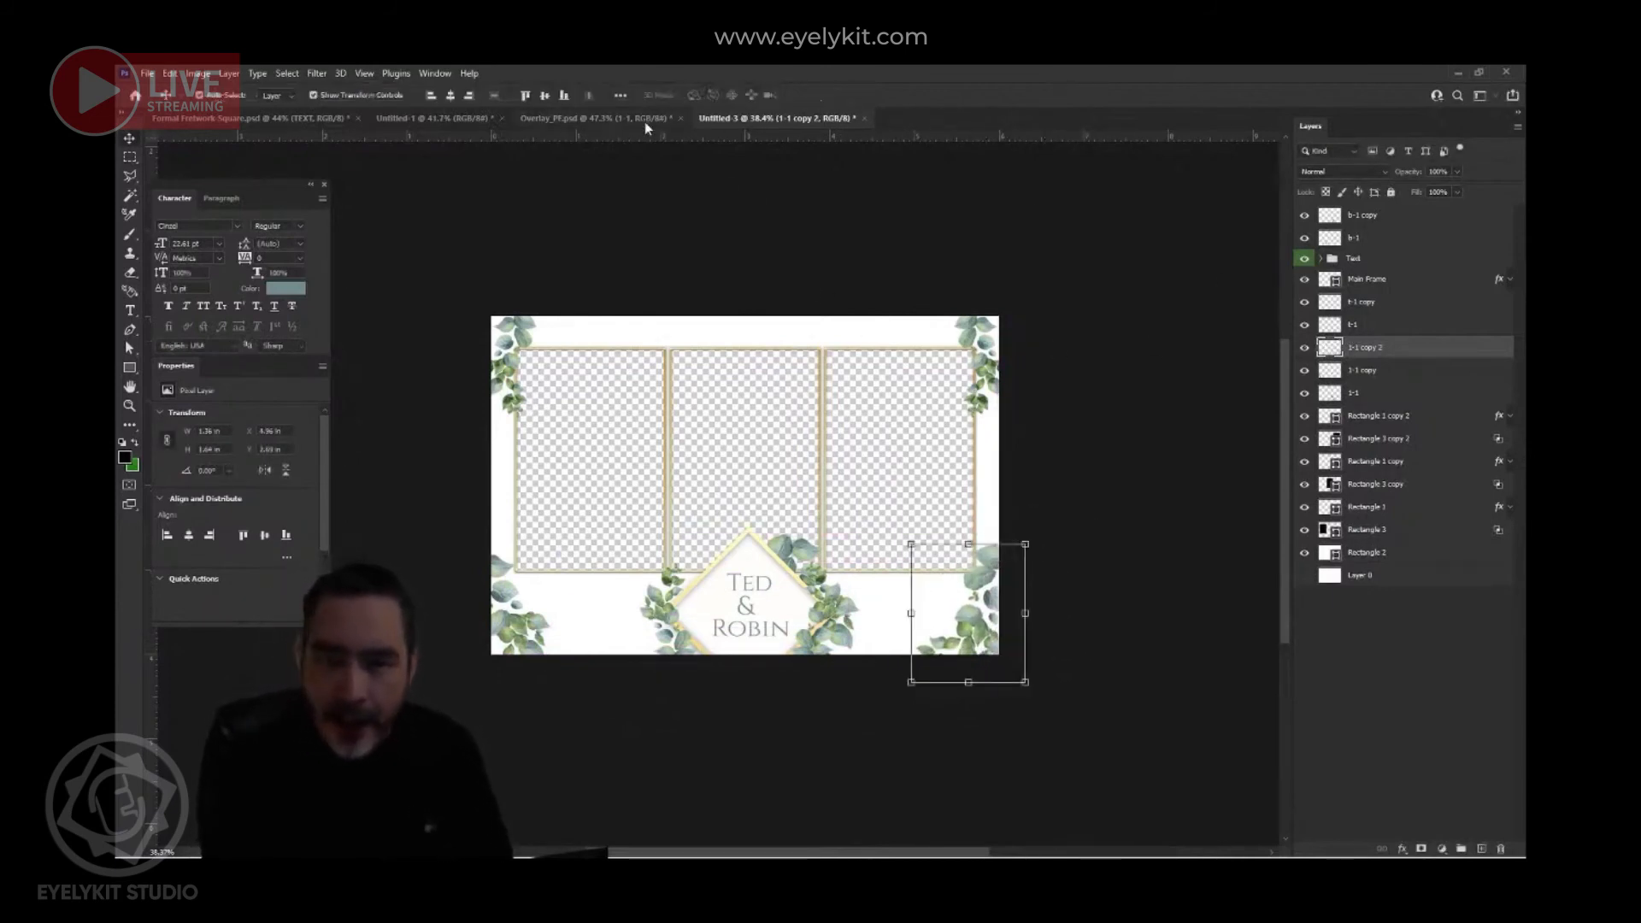
pyautogui.click(742, 471)
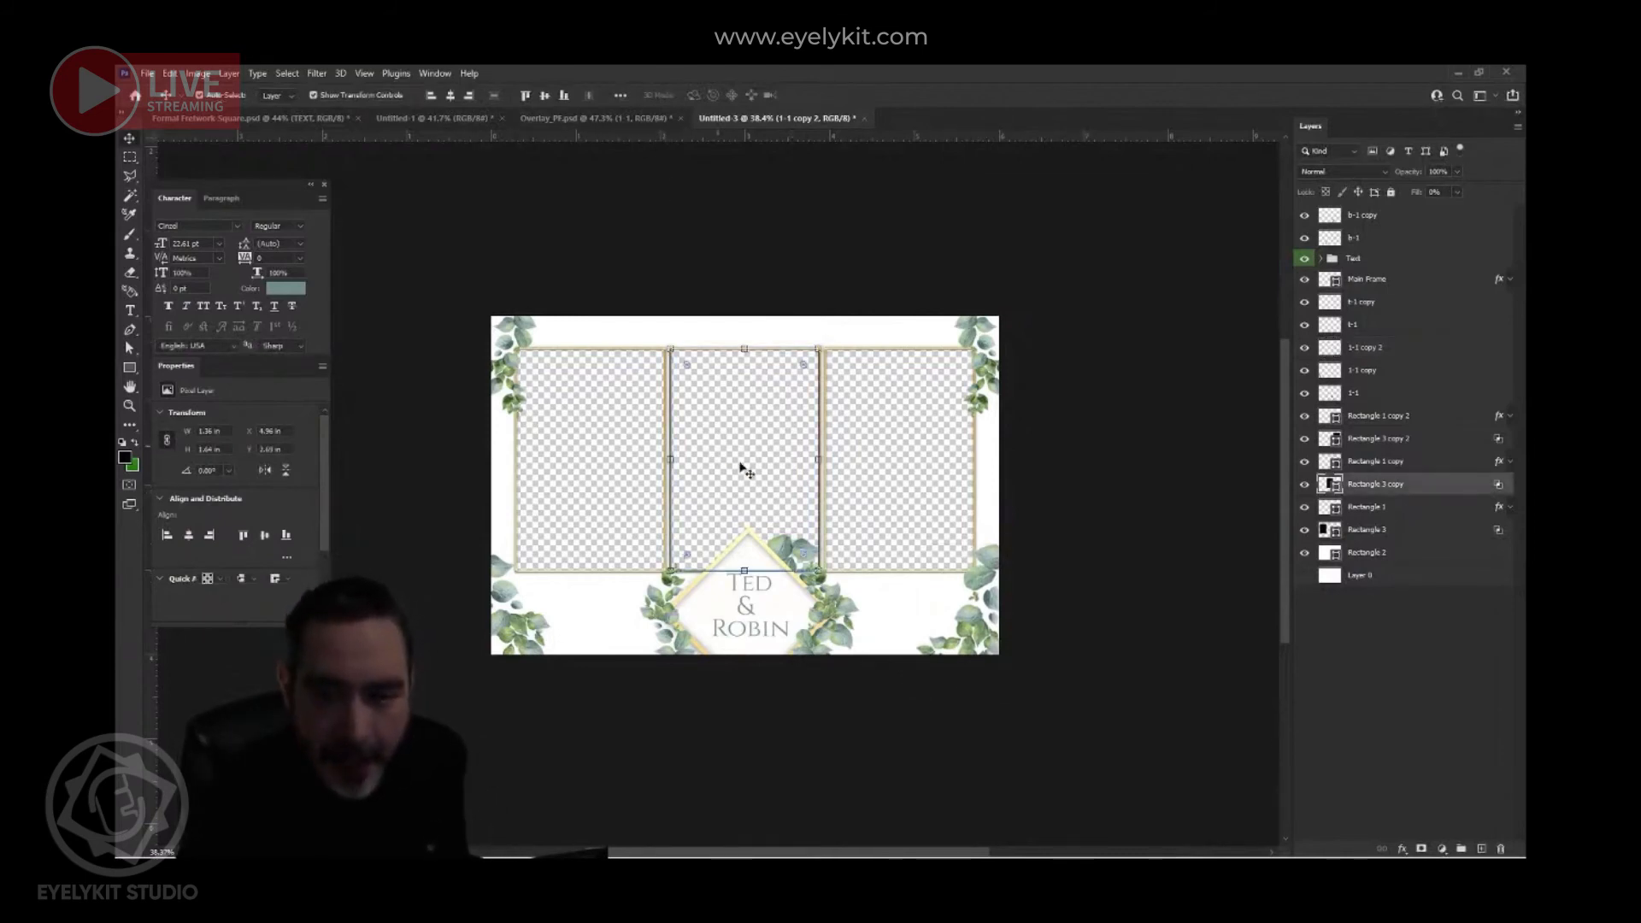
pyautogui.click(601, 119)
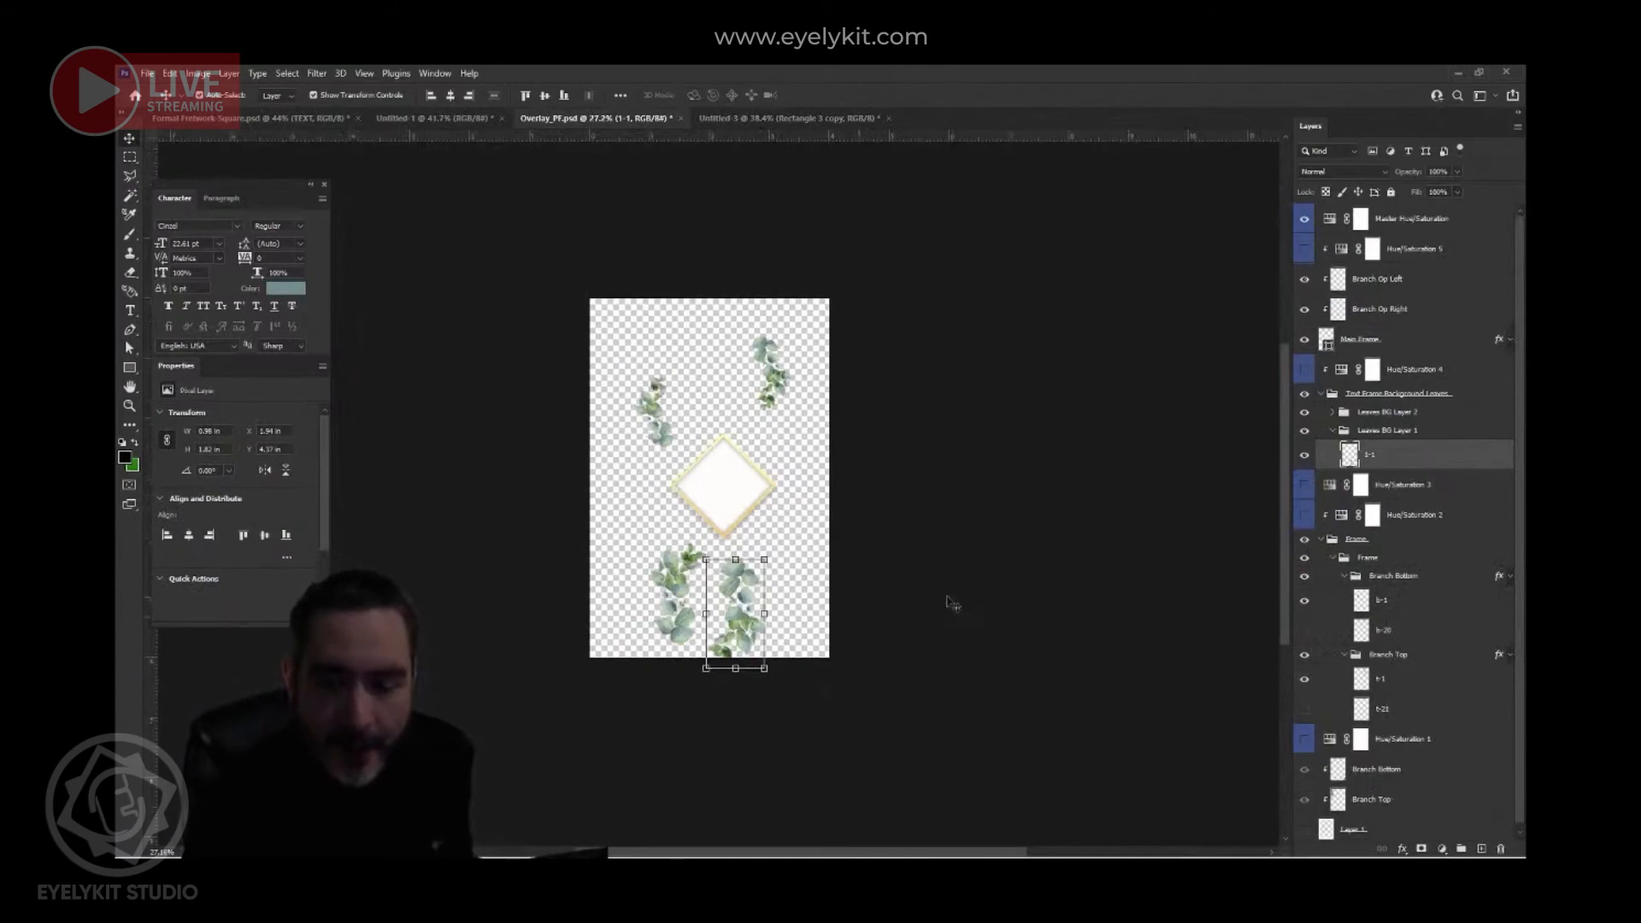
pyautogui.moveTo(542, 249); pyautogui.dragTo(892, 691)
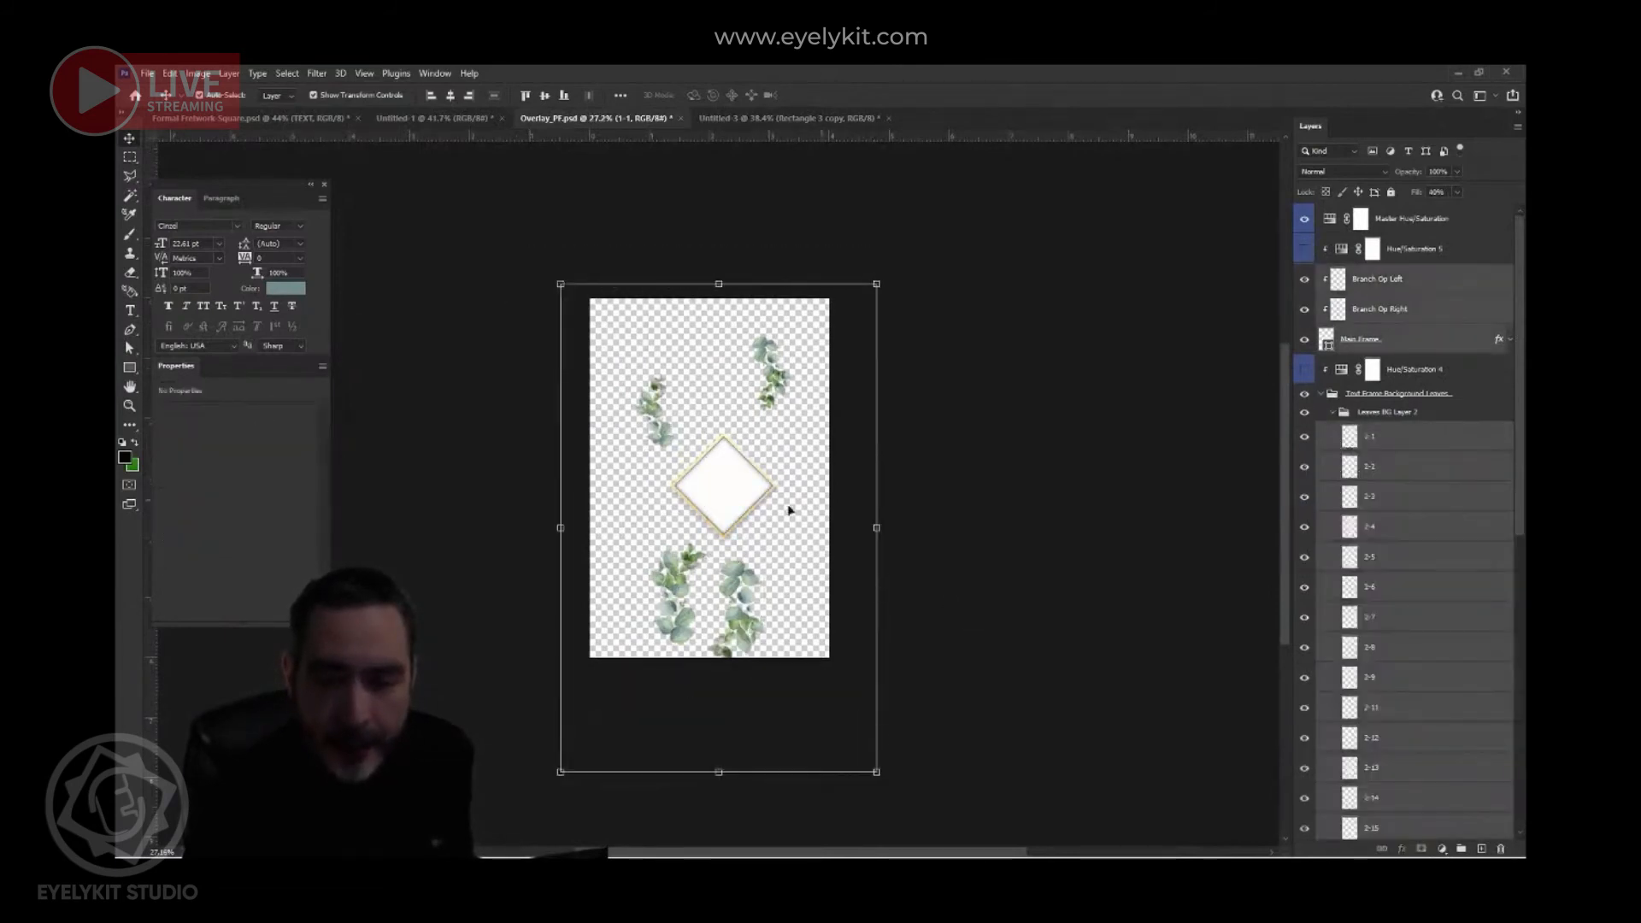
pyautogui.scroll(1, 708, 565)
pyautogui.scroll(1, 708, 565)
pyautogui.moveTo(747, 461); pyautogui.dragTo(832, 522)
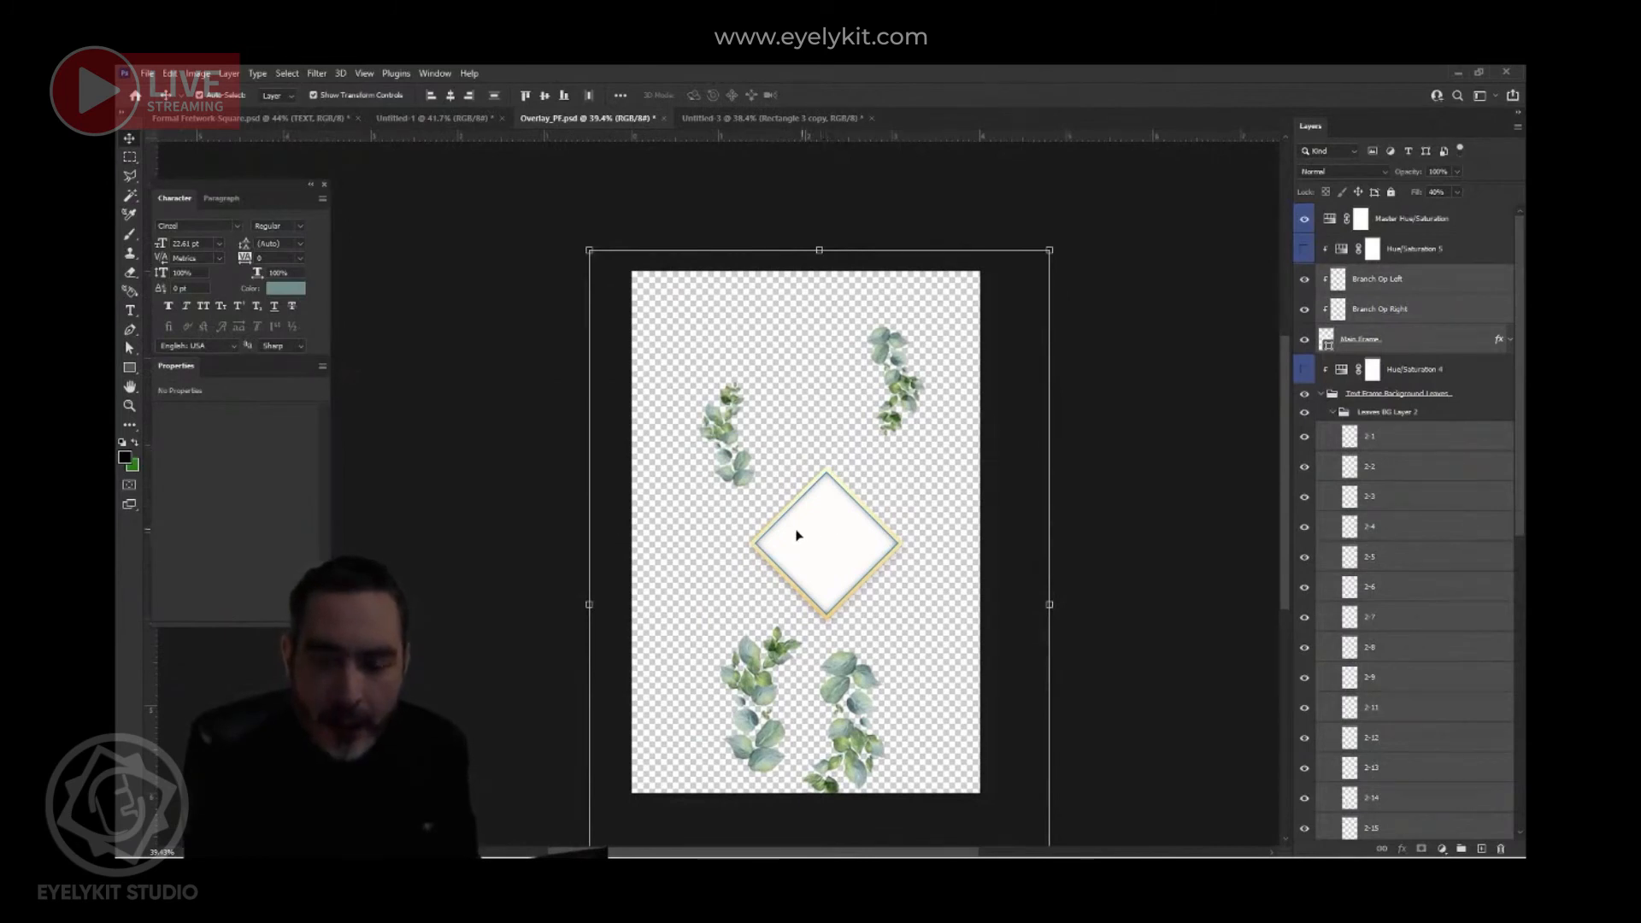
pyautogui.click(518, 518)
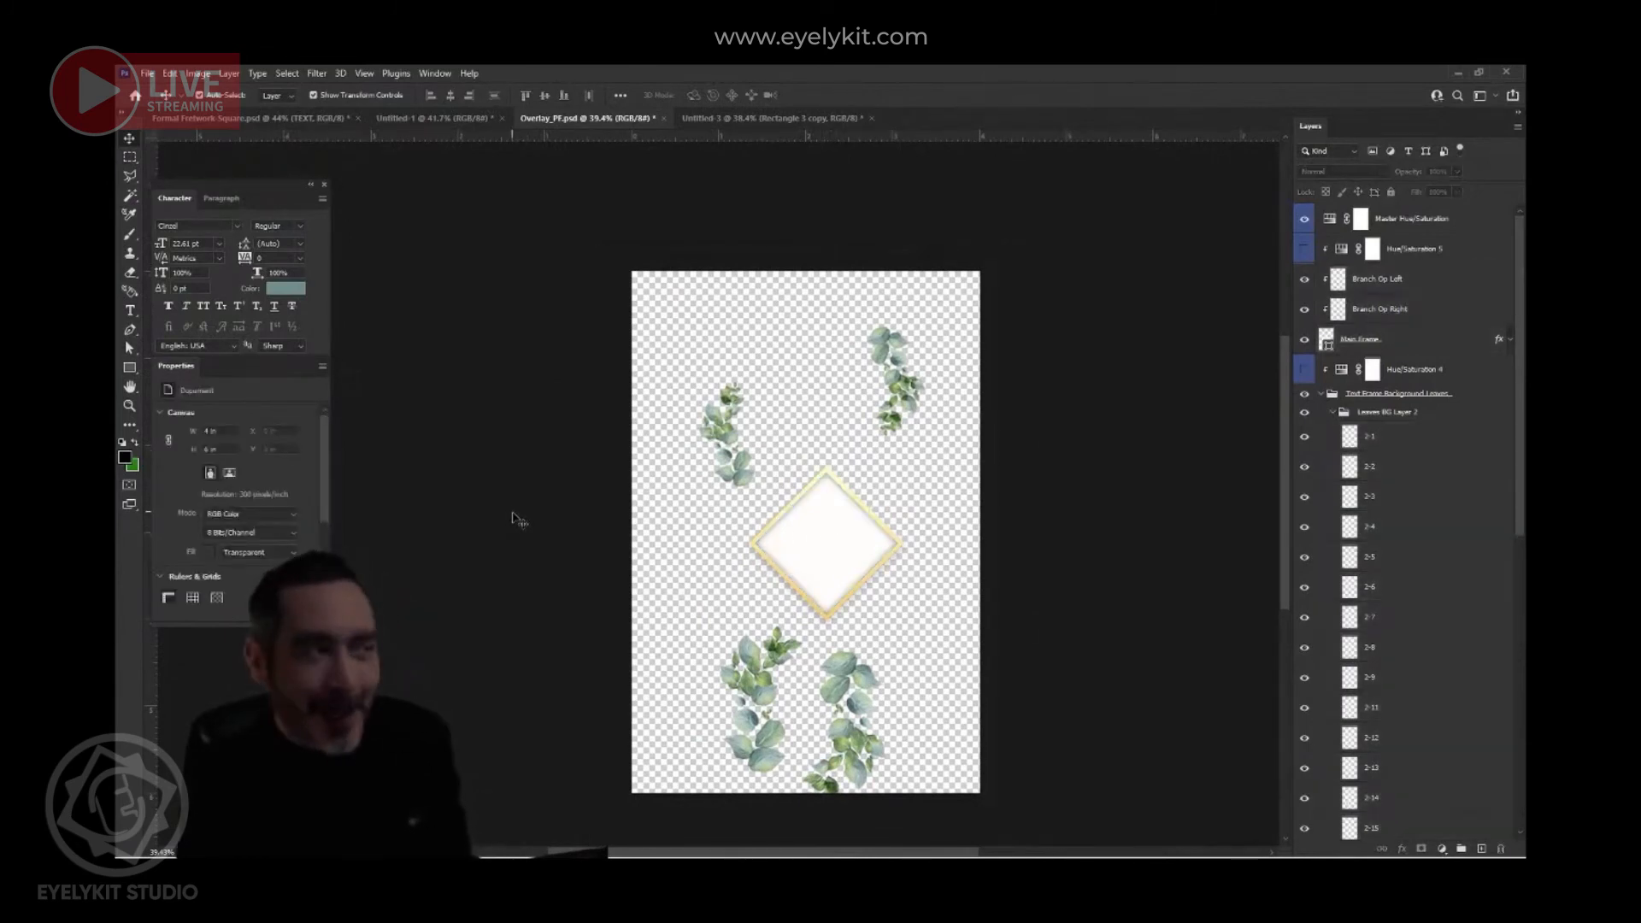
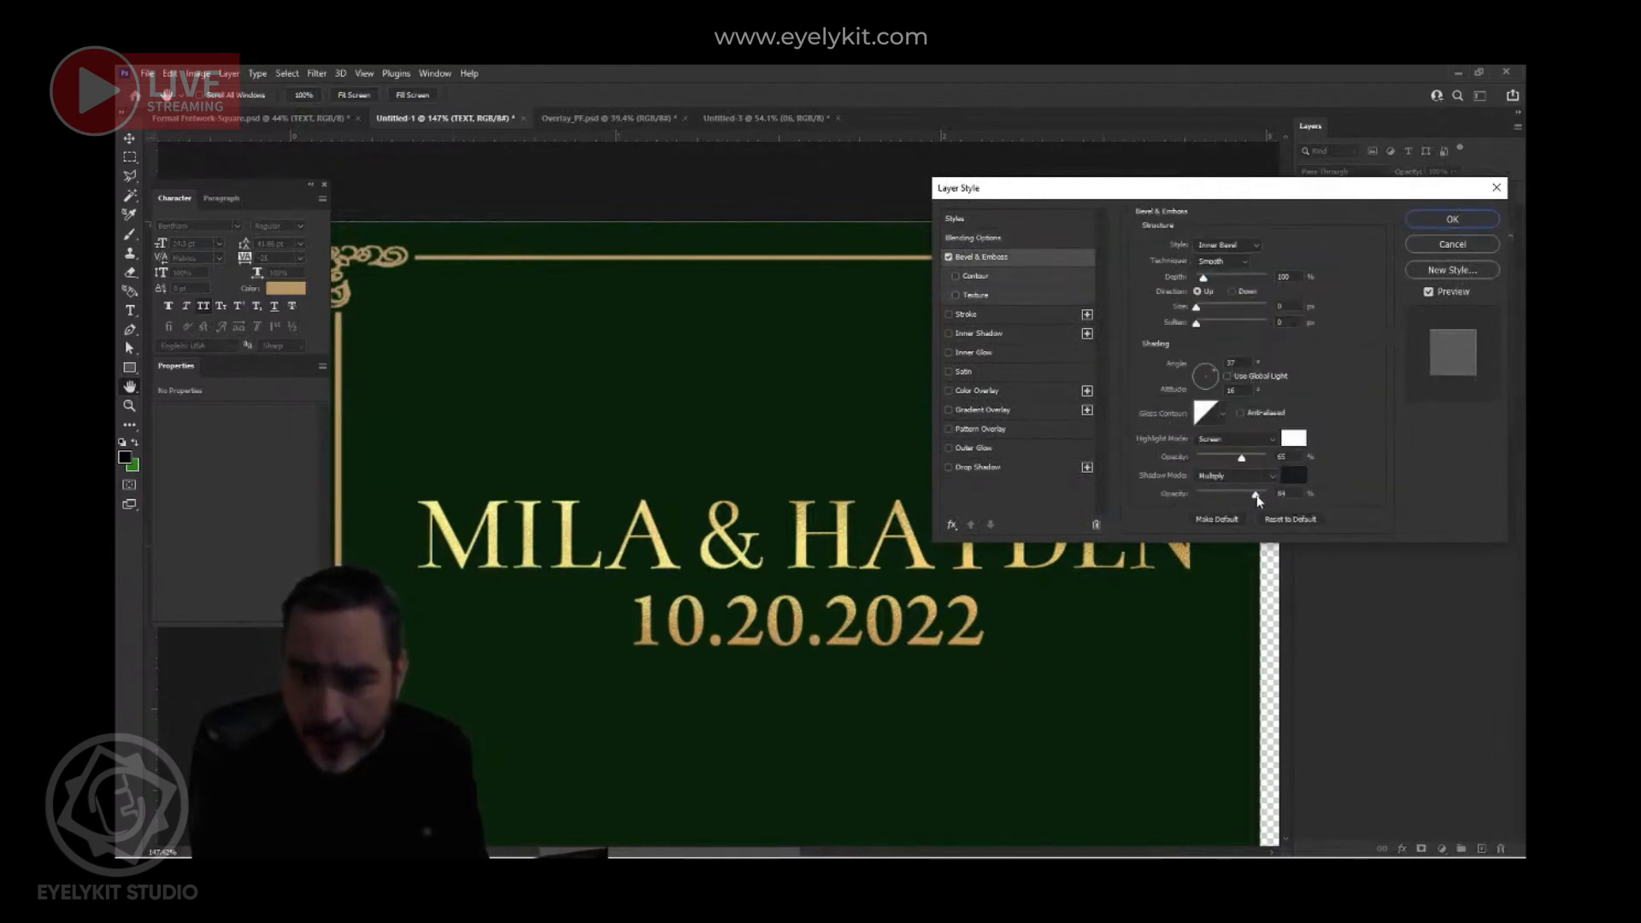
# - Lower the highlight opacity of the Bevel & Emboss effect on Untitled-1's TEXT group and apply it
pyautogui.moveTo(1243, 459); pyautogui.dragTo(1231, 459)
pyautogui.click(1425, 229)
pyautogui.scroll(5, 792, 602)
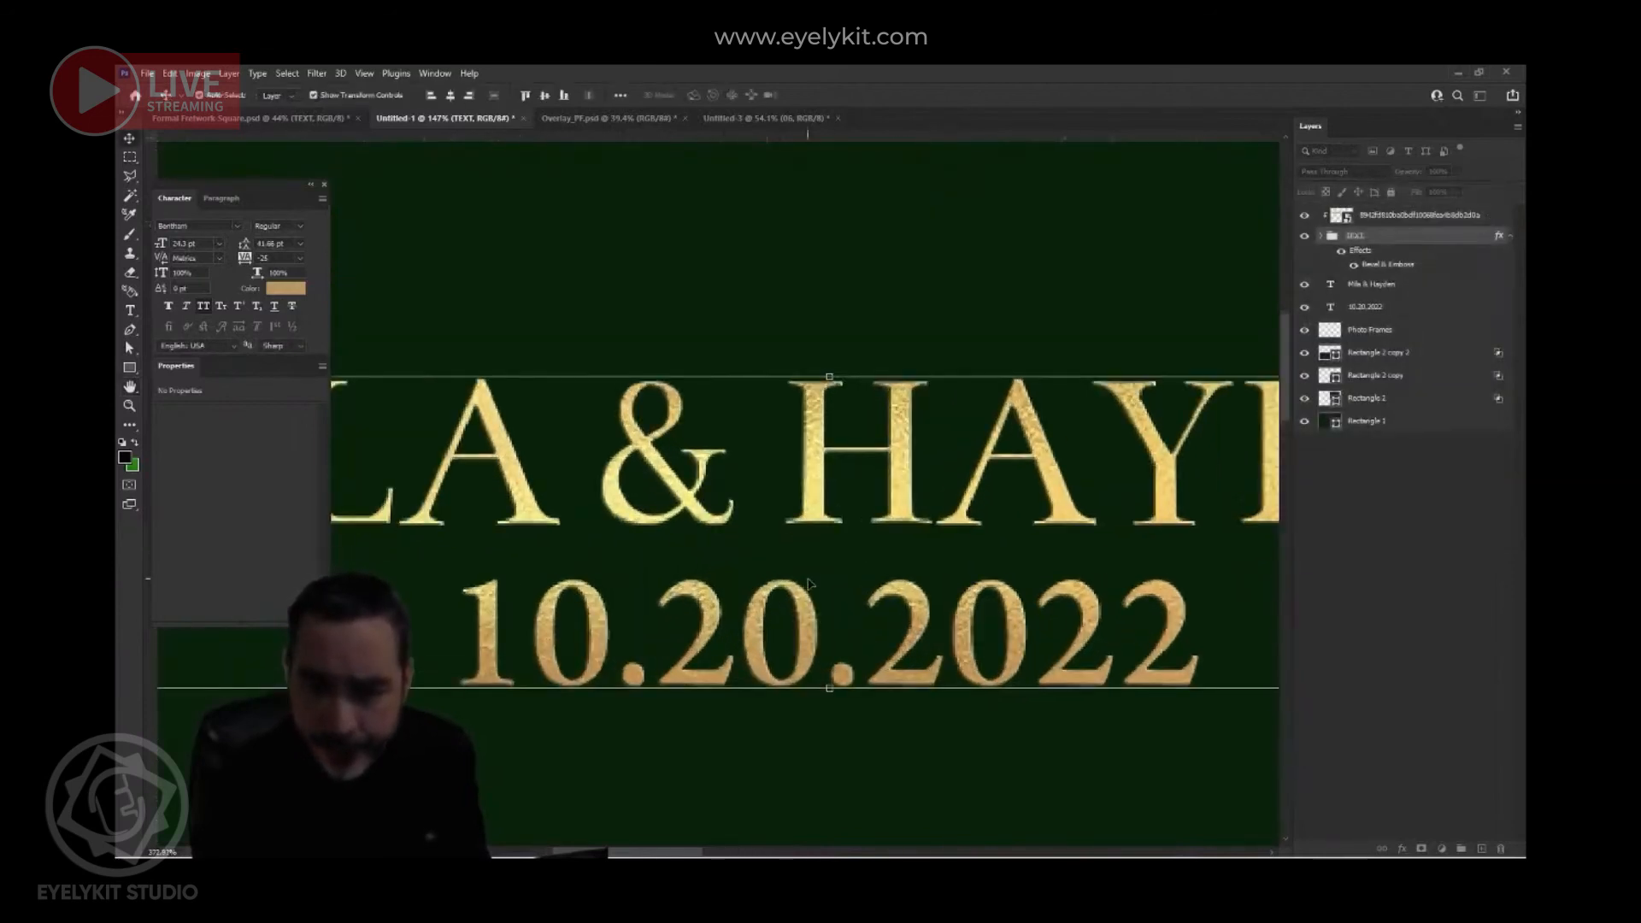
pyautogui.scroll(-2, 802, 592)
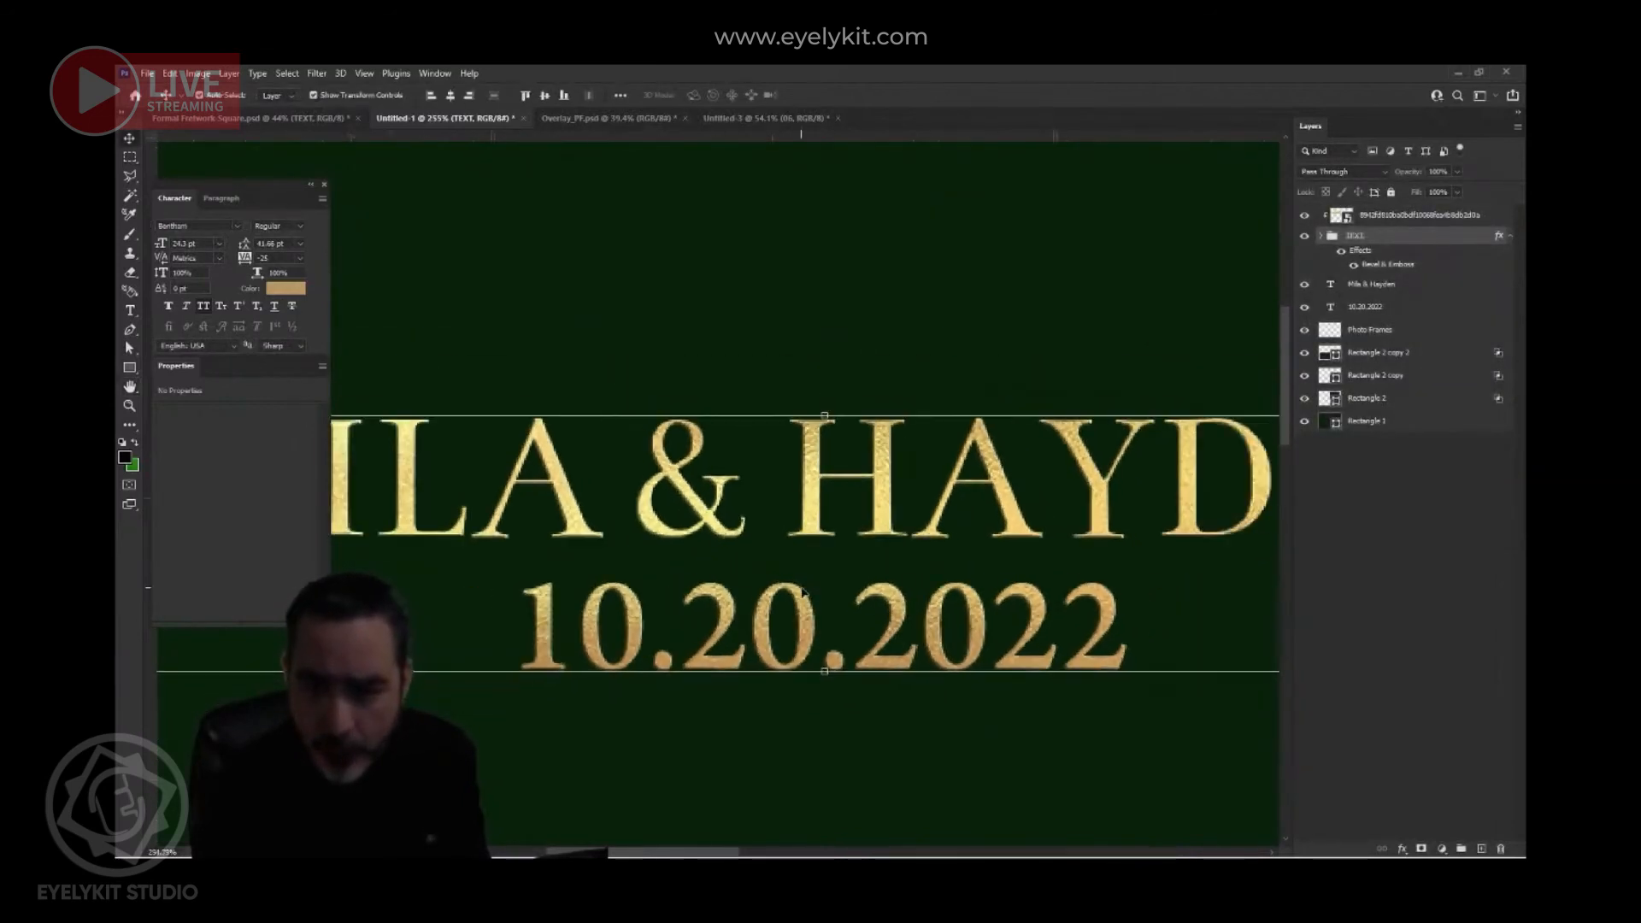
# - Add a Drop Shadow to the TEXT group and reset its settings to default
pyautogui.doubleClick(1446, 239)
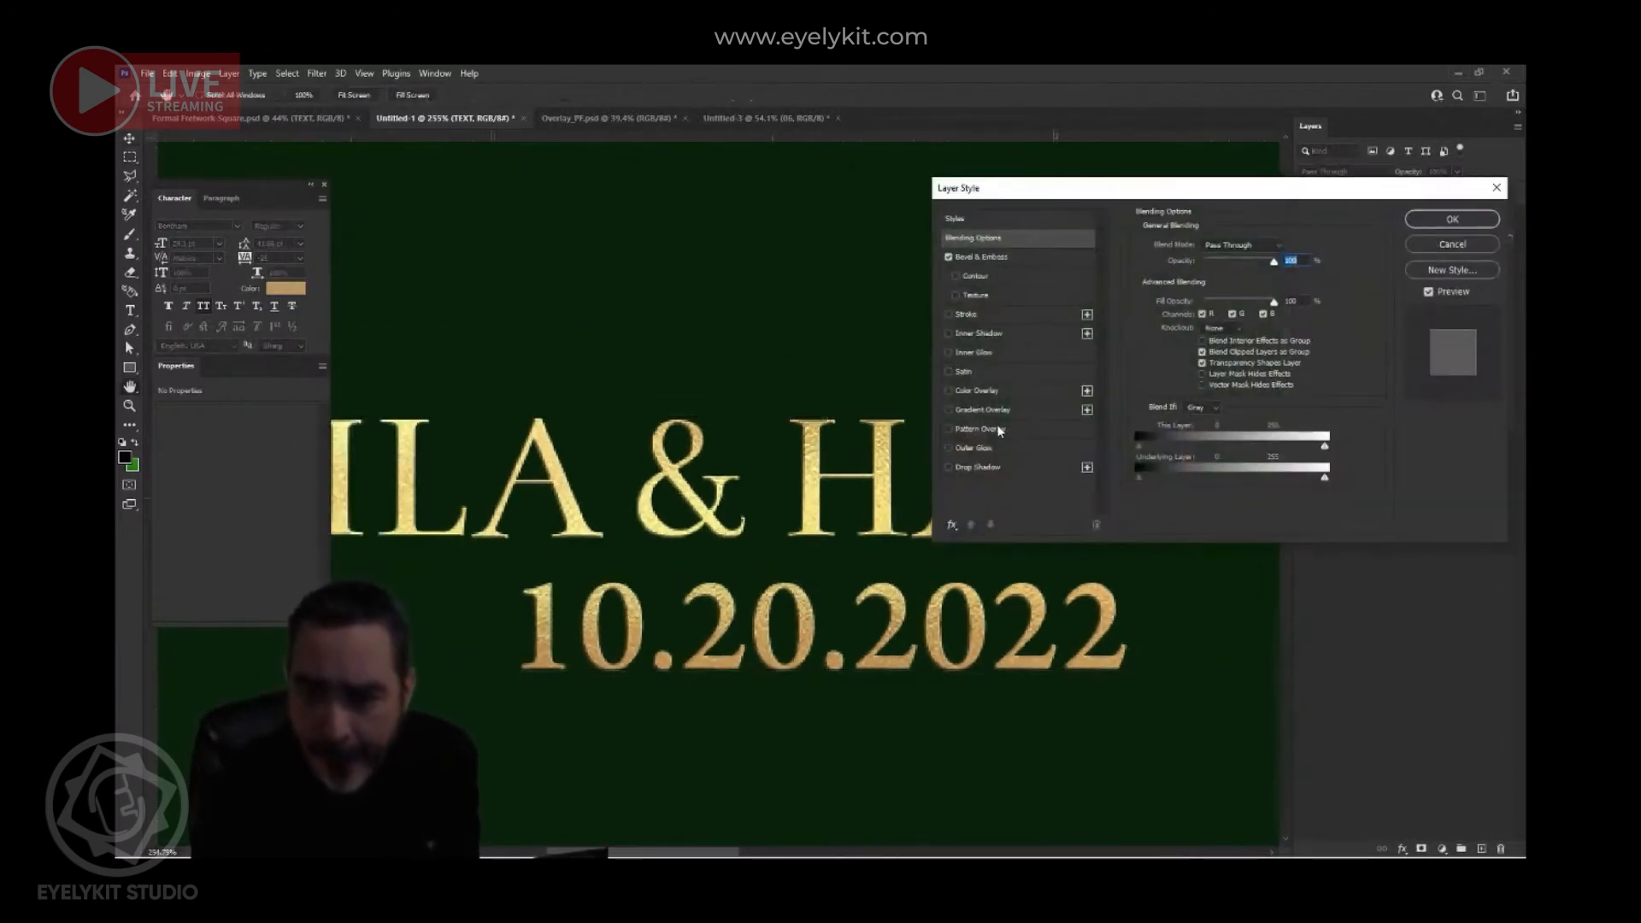
pyautogui.click(948, 467)
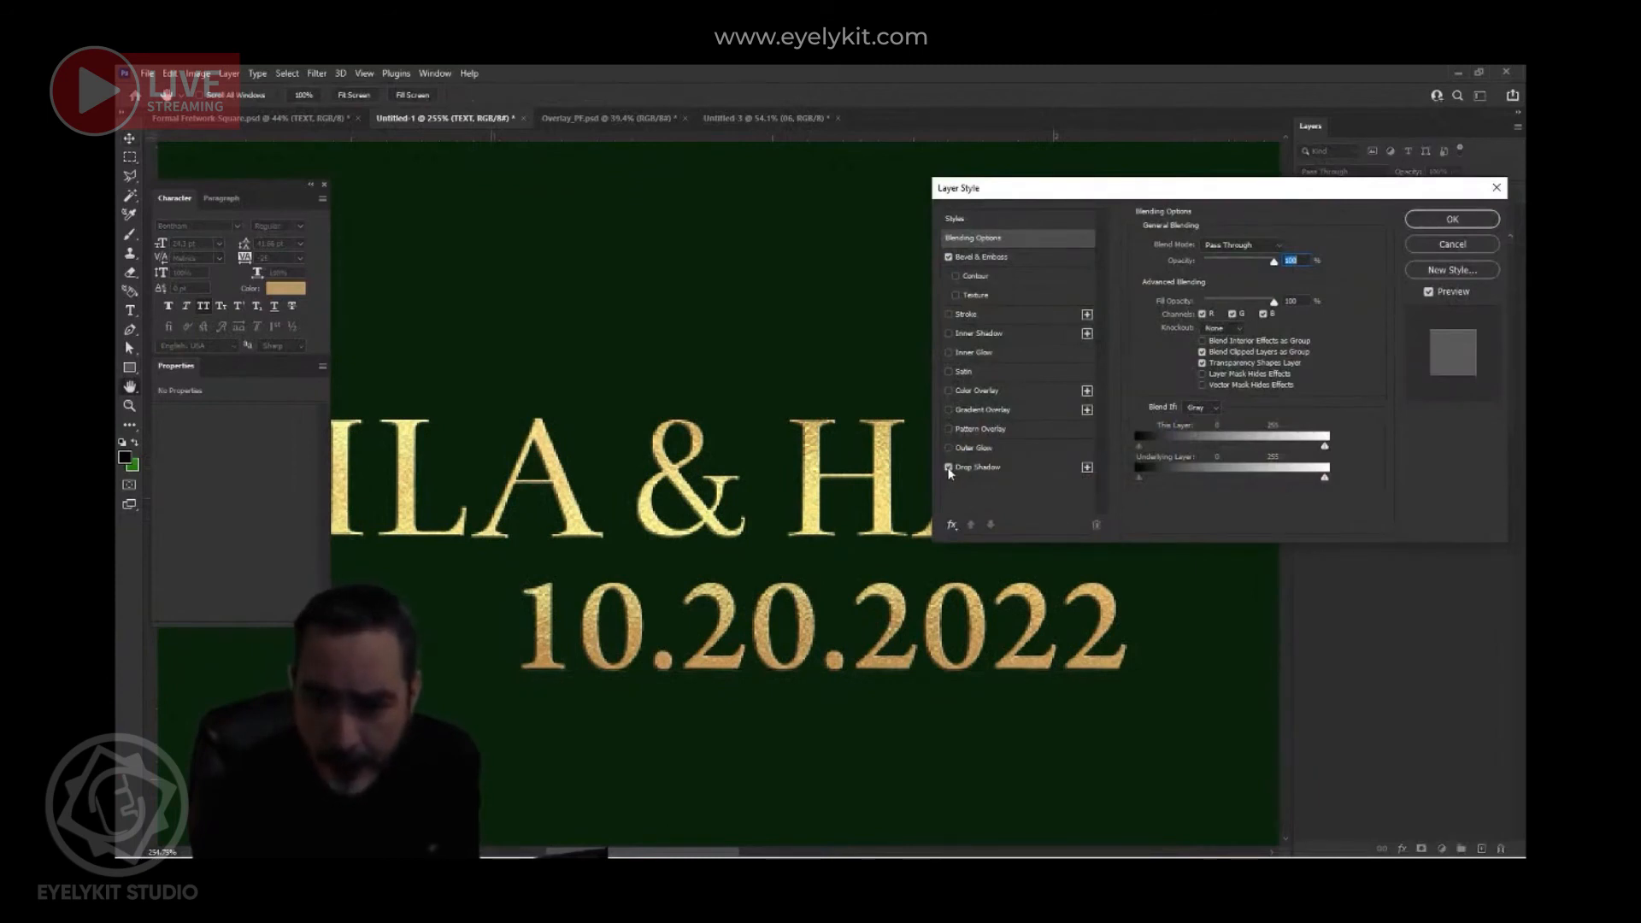
pyautogui.click(1040, 475)
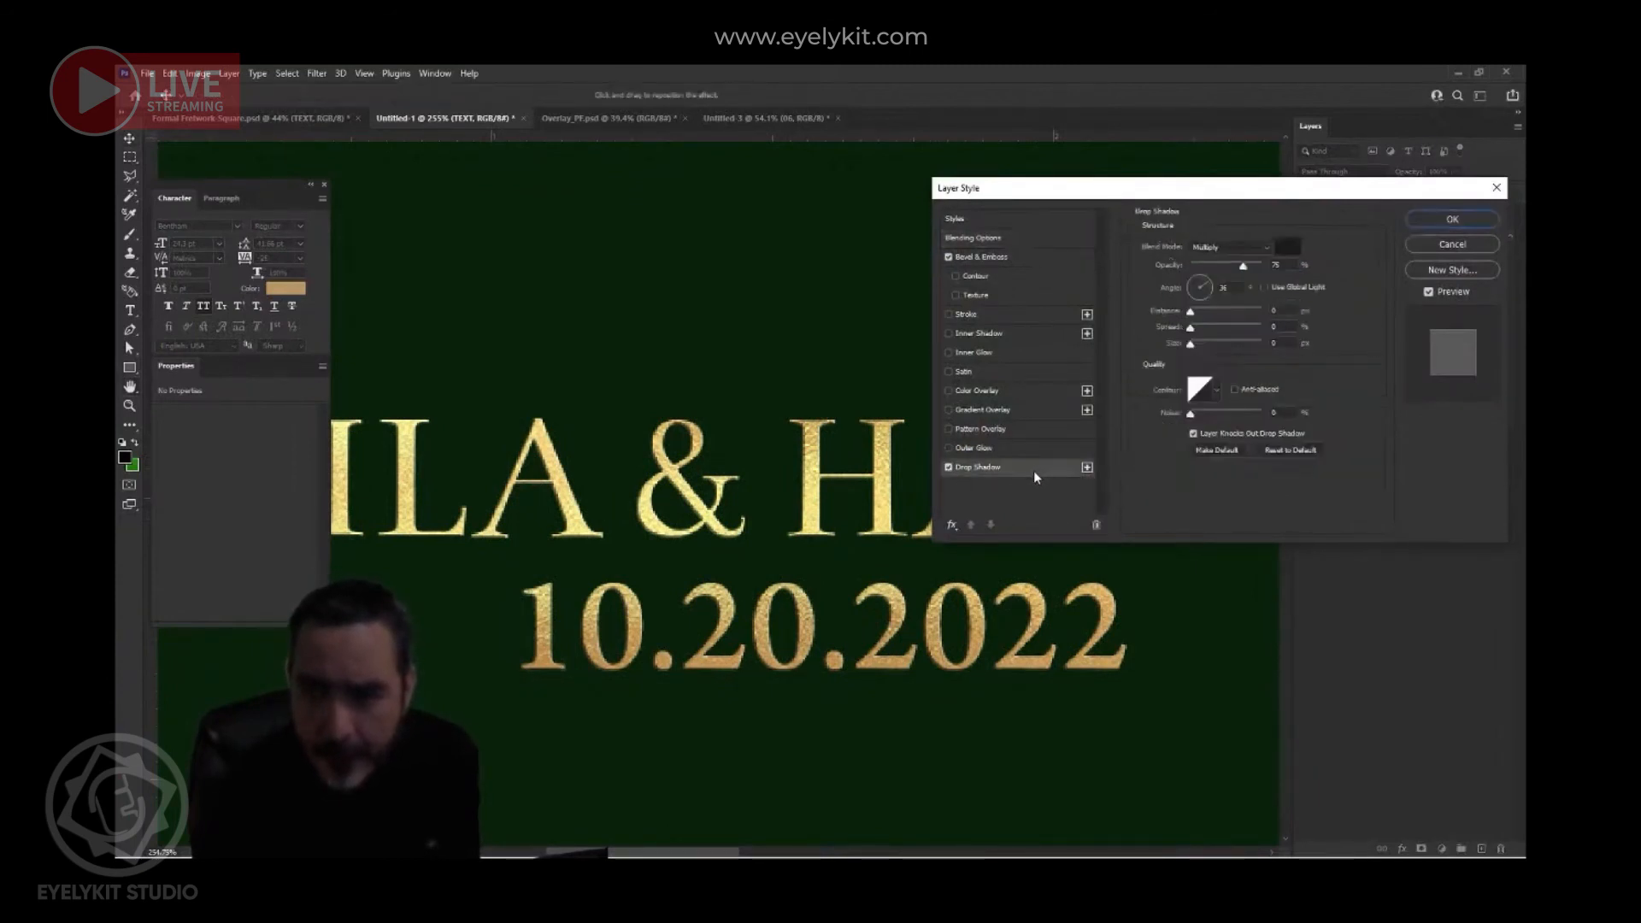
pyautogui.click(1295, 451)
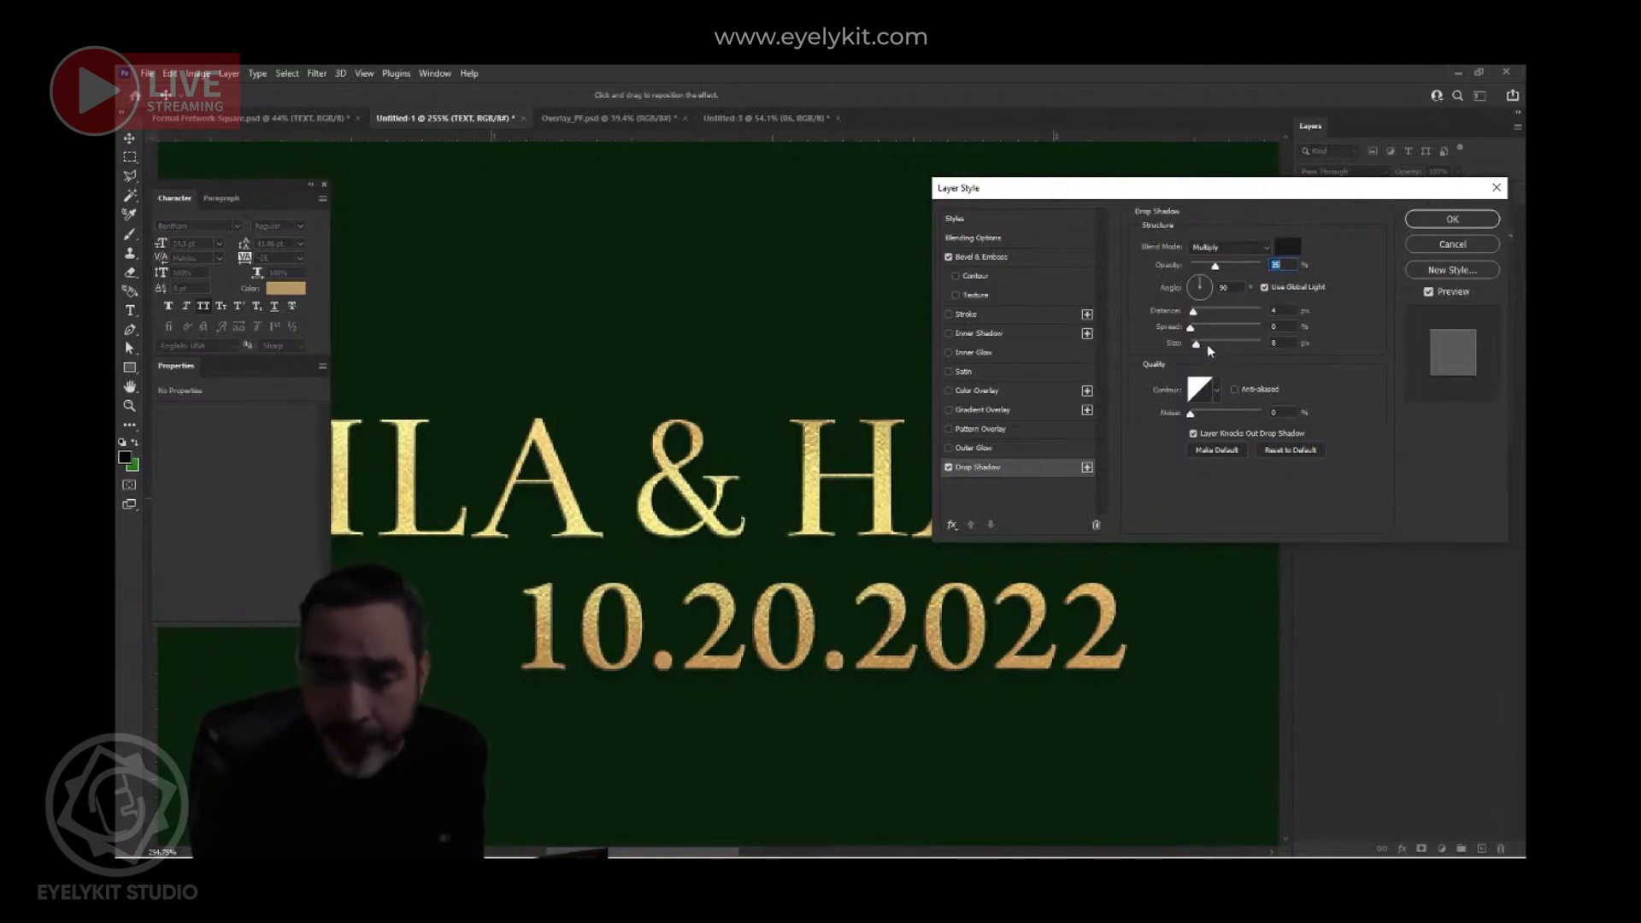
# - Set the text's drop shadow distance to 2 px, adjust its opacity, apply the style and deselect the text
pyautogui.moveTo(1215, 266)
pyautogui.mouseDown()
pyautogui.moveTo(1239, 269)
pyautogui.moveTo(1223, 269)
pyautogui.mouseUp()
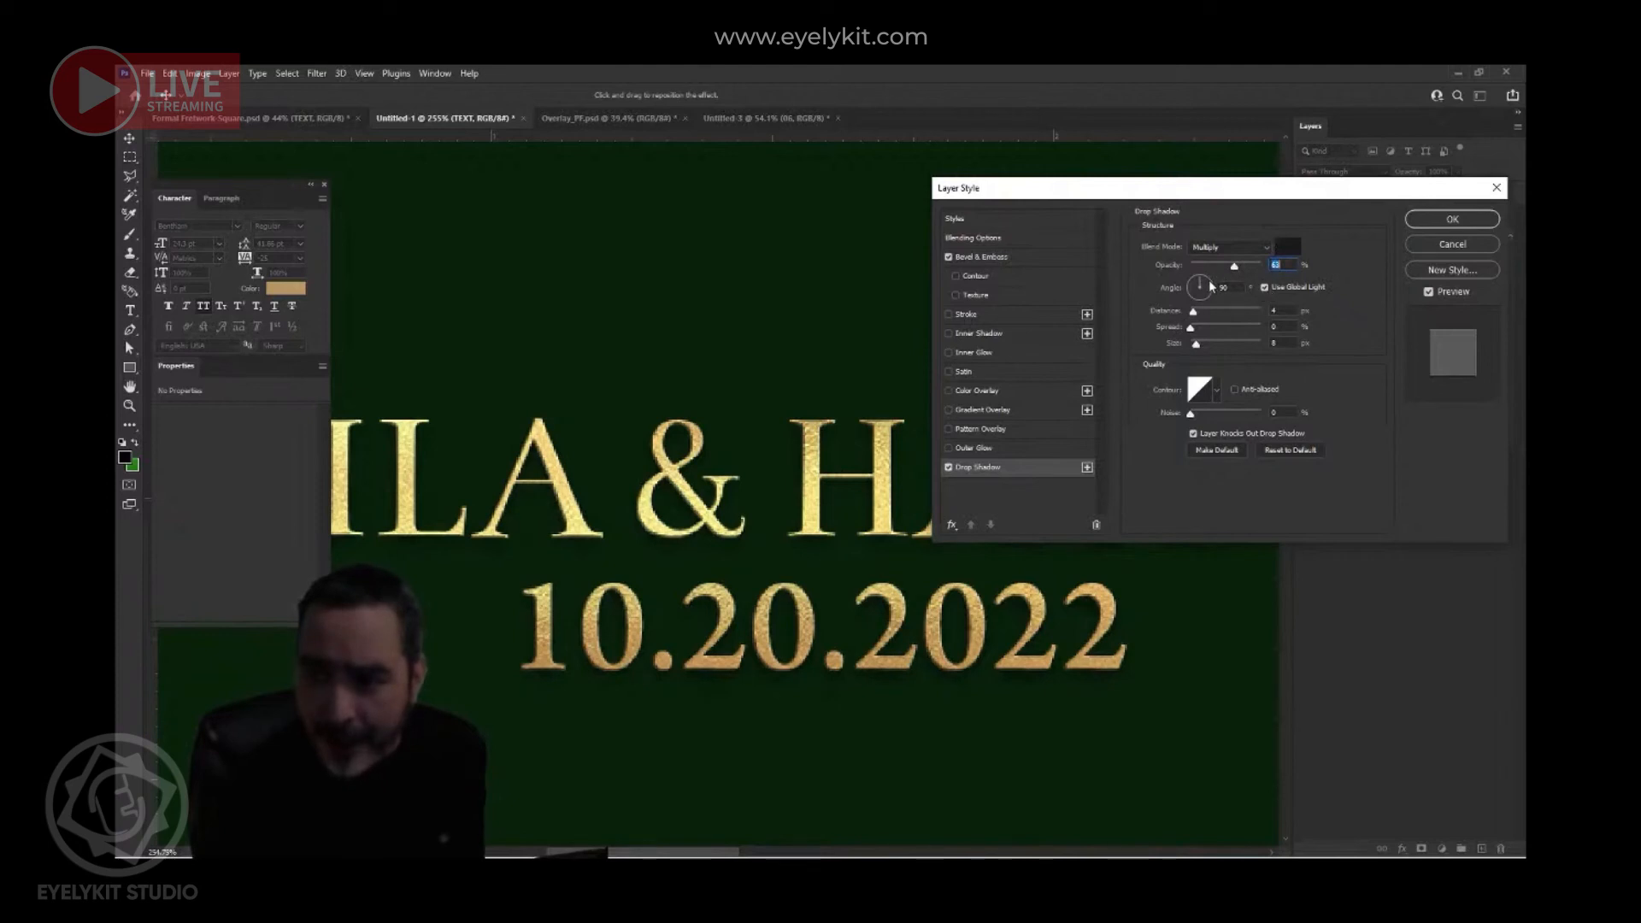
pyautogui.press('Tab')
pyautogui.write('2')
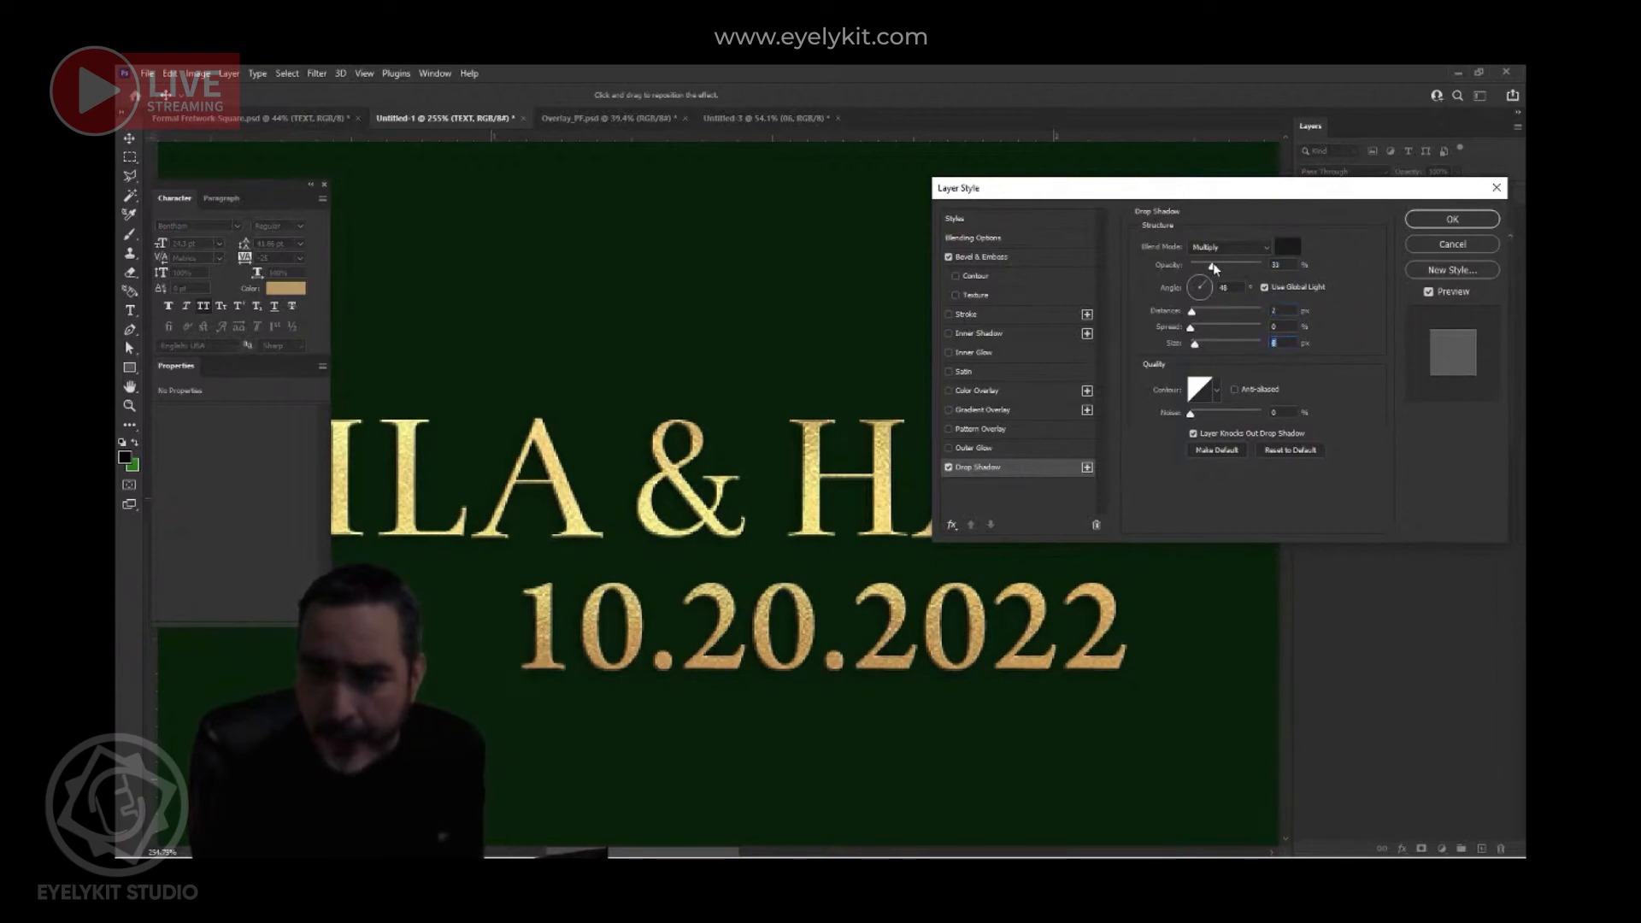
pyautogui.moveTo(1212, 264); pyautogui.dragTo(1218, 264)
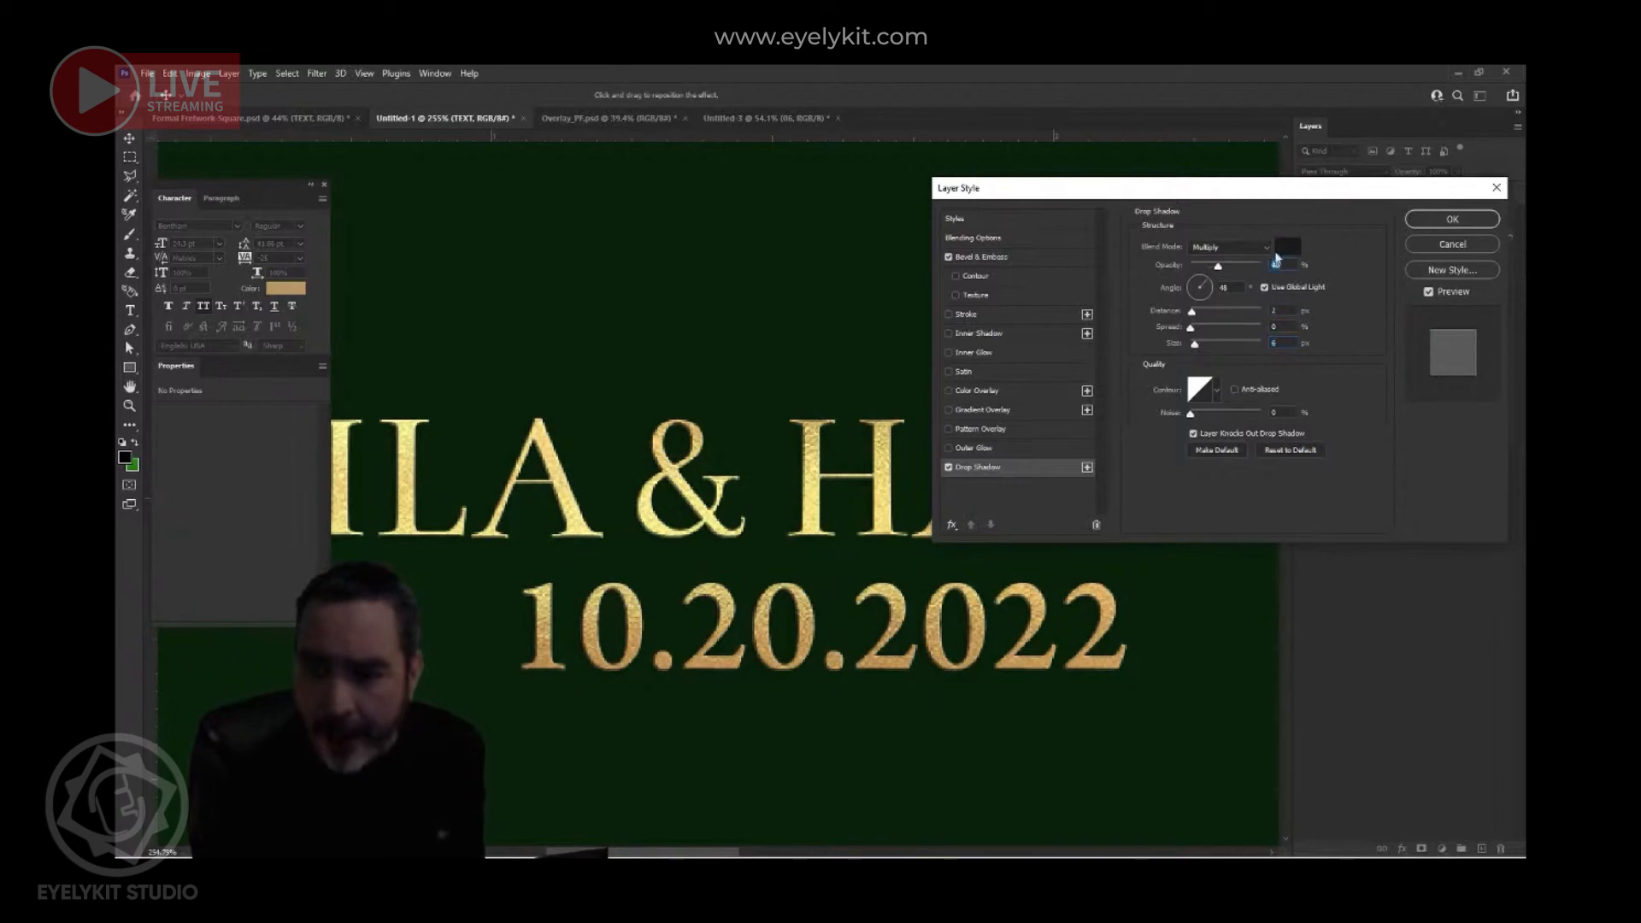
pyautogui.click(1425, 219)
pyautogui.scroll(-5, 779, 506)
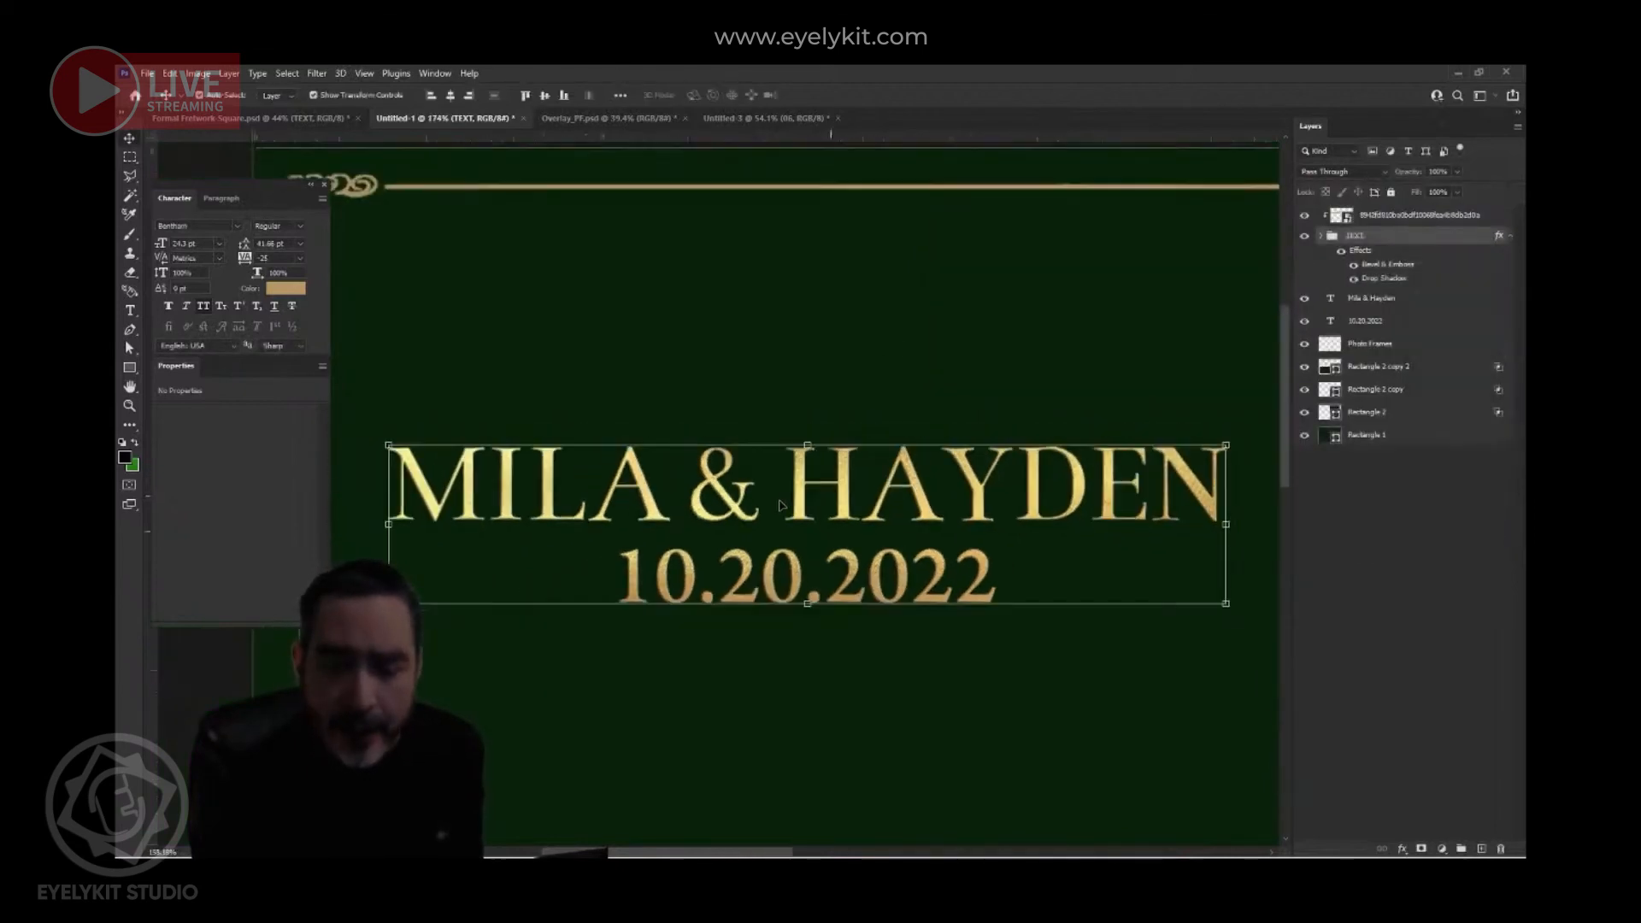
pyautogui.click(850, 249)
pyautogui.scroll(3, 872, 568)
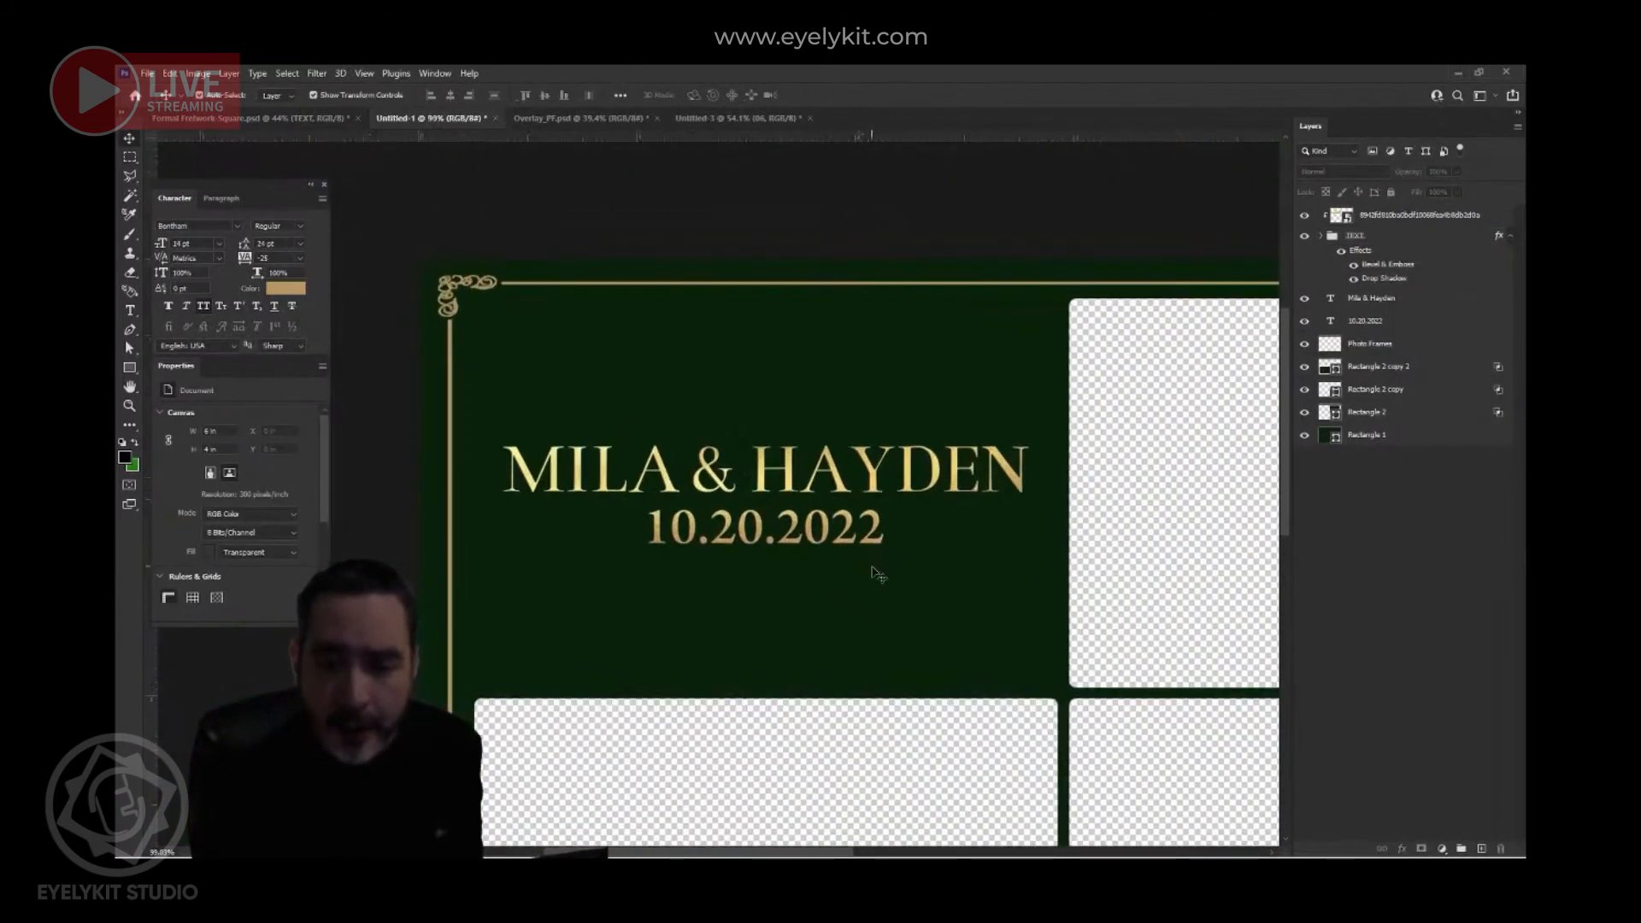
pyautogui.scroll(2, 877, 574)
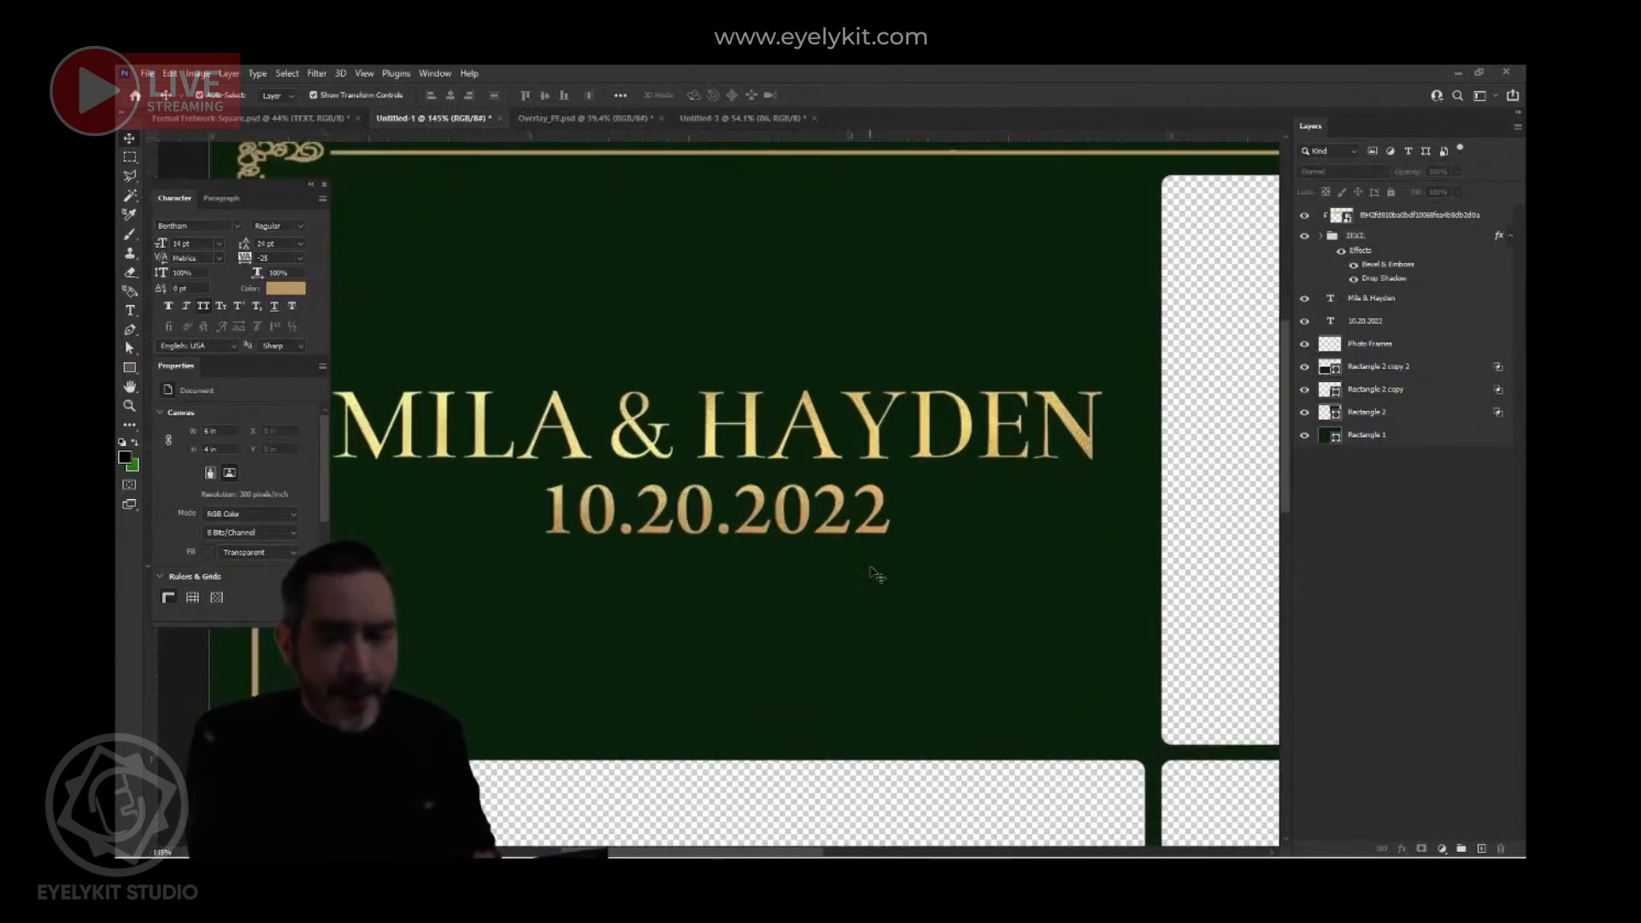
# - Strengthen the TEXT group's drop shadow by increasing its distance, spread and size and raising the opacity to 96%
pyautogui.click(1445, 218)
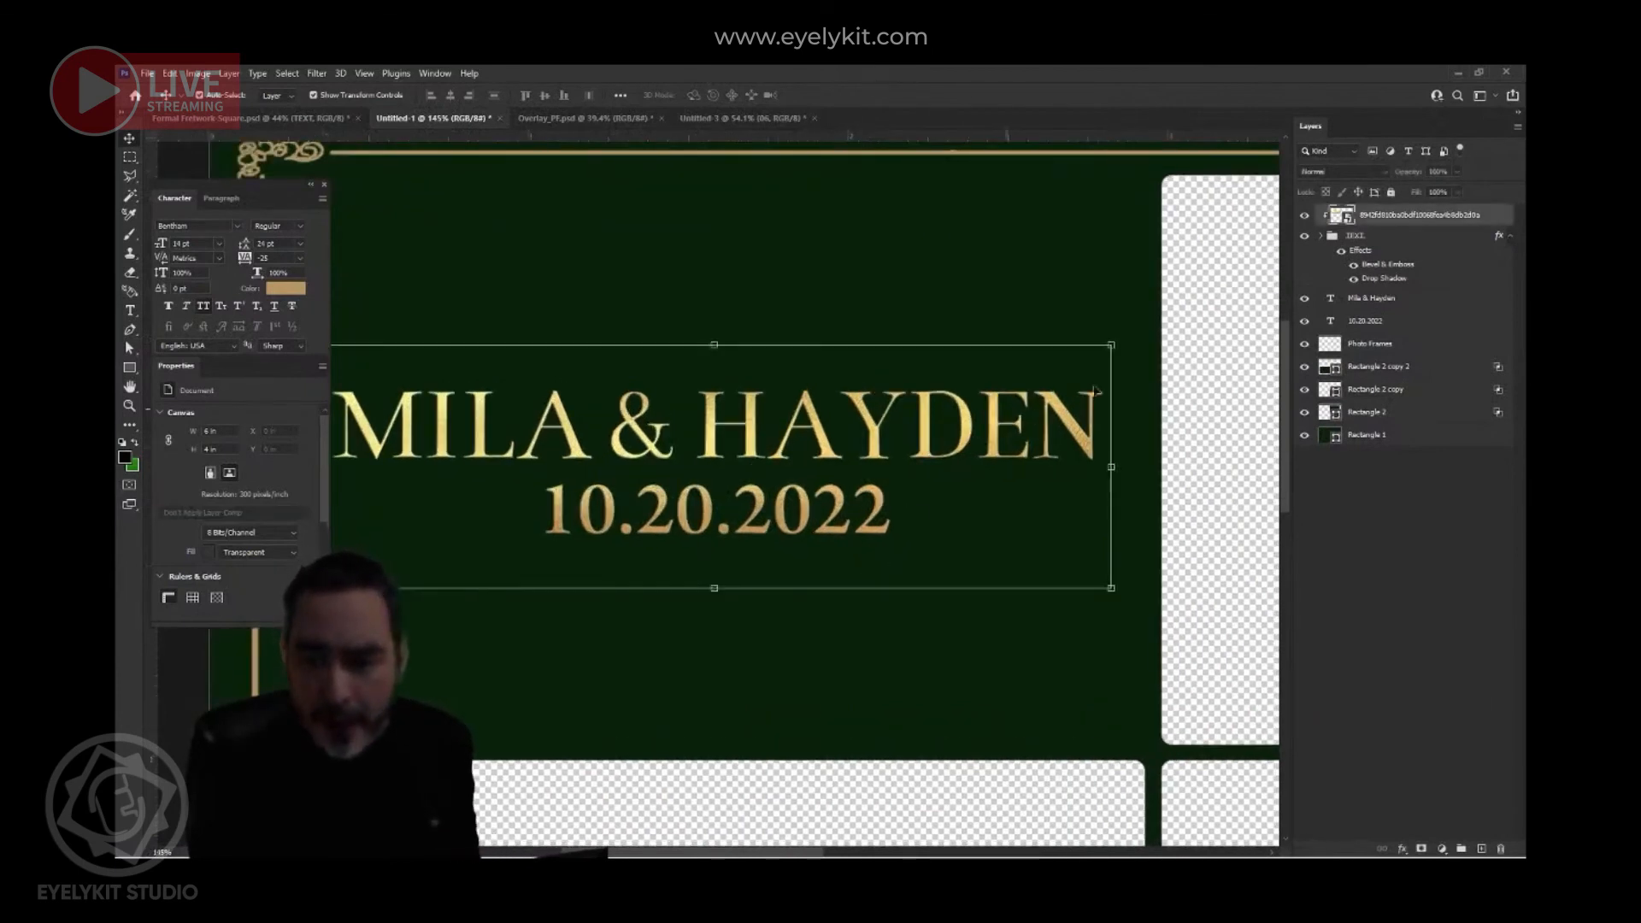
pyautogui.doubleClick(1460, 236)
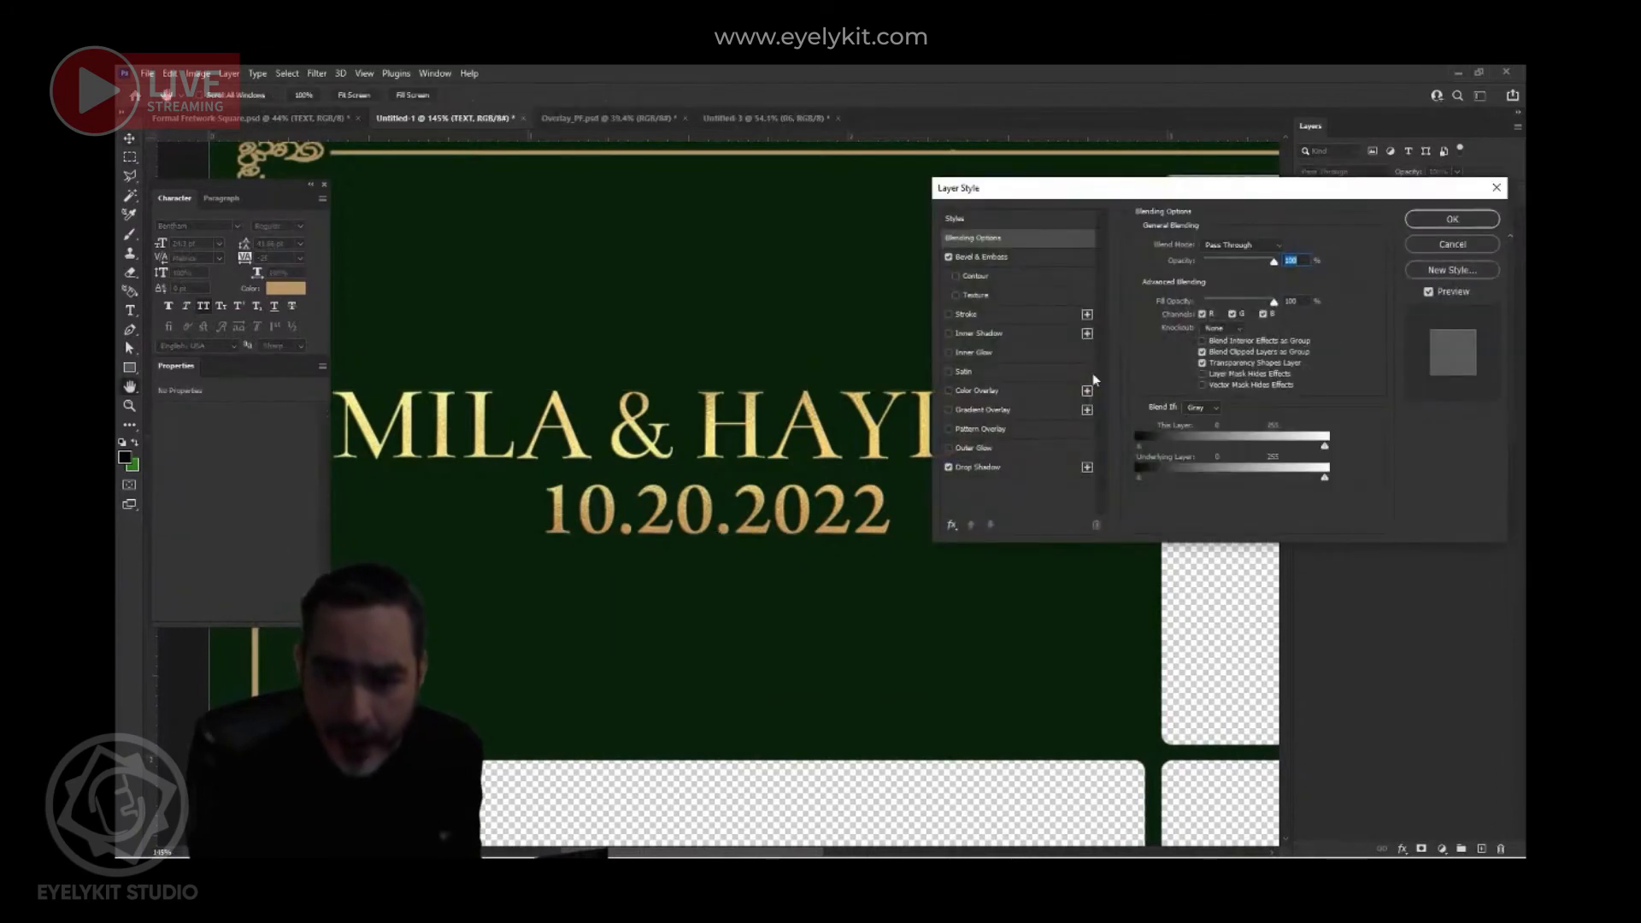
pyautogui.click(1013, 465)
pyautogui.moveTo(1195, 314); pyautogui.dragTo(1196, 315)
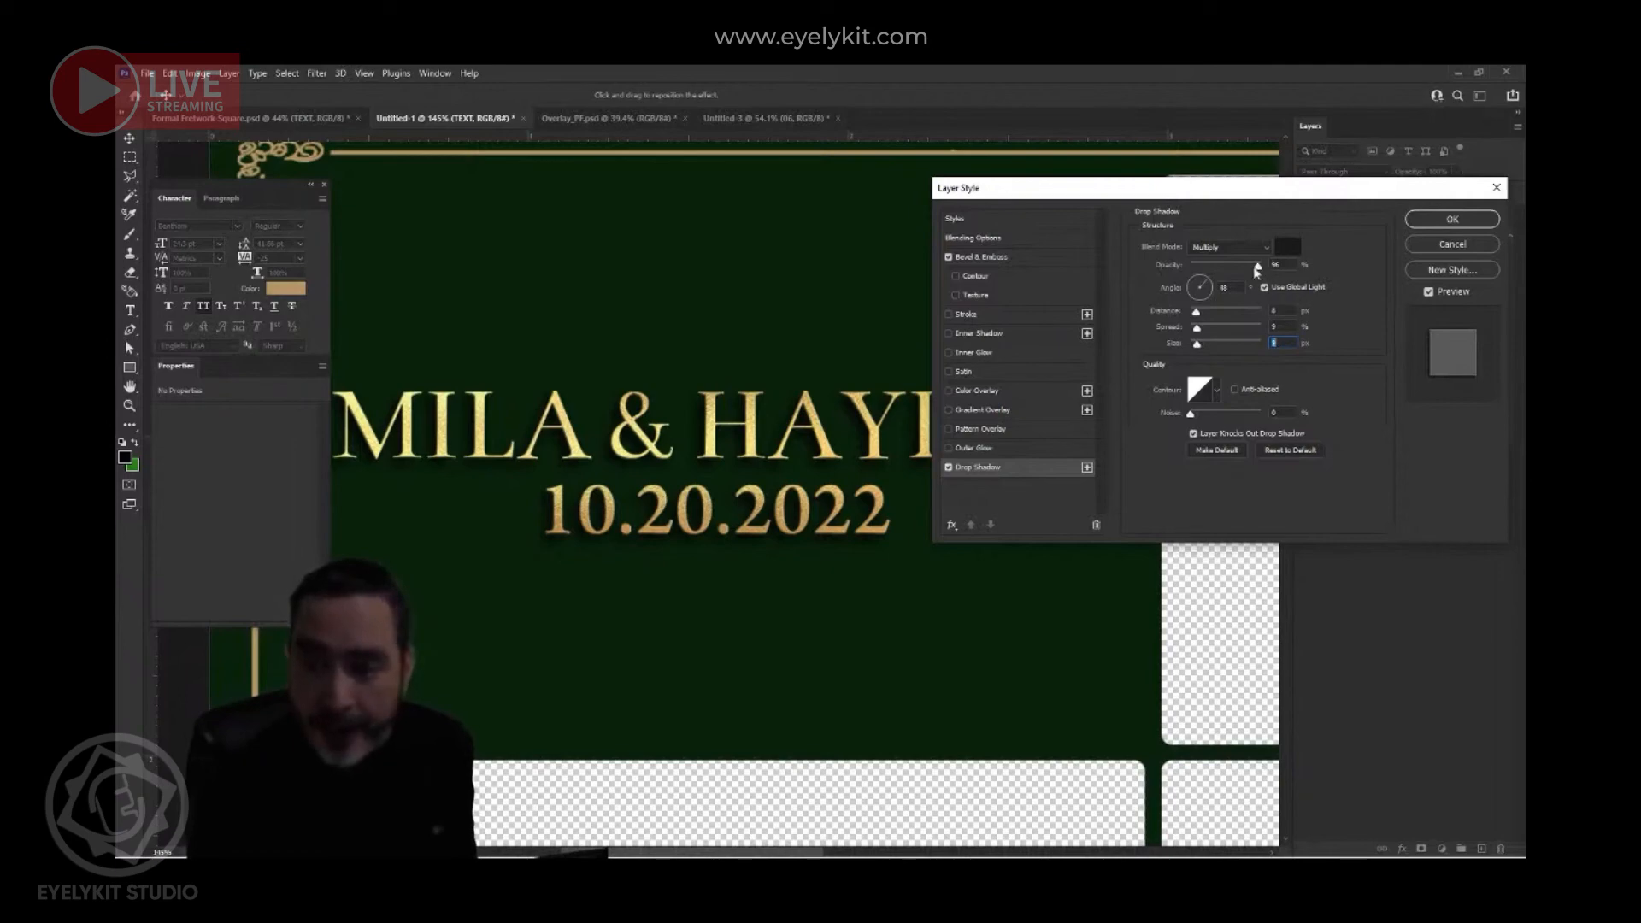
pyautogui.click(1453, 219)
pyautogui.scroll(-4, 757, 614)
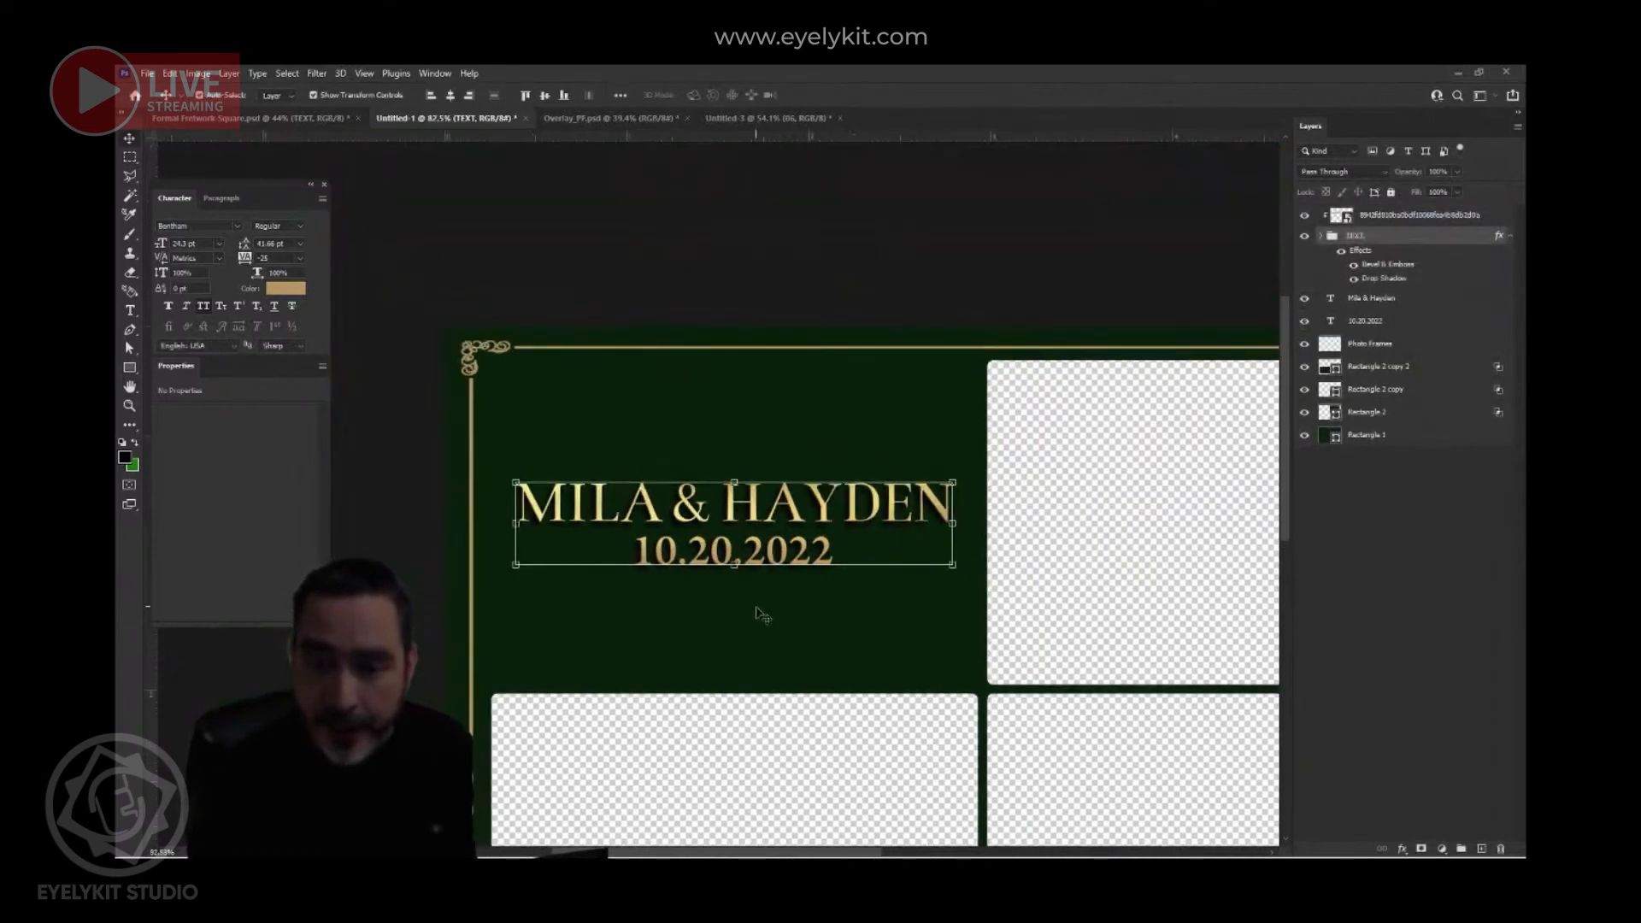
# - Examine the gold lettering's shadow at different magnifications and select the foil texture image clipped to the text
pyautogui.scroll(-2, 757, 609)
pyautogui.click(813, 284)
pyautogui.scroll(6, 741, 608)
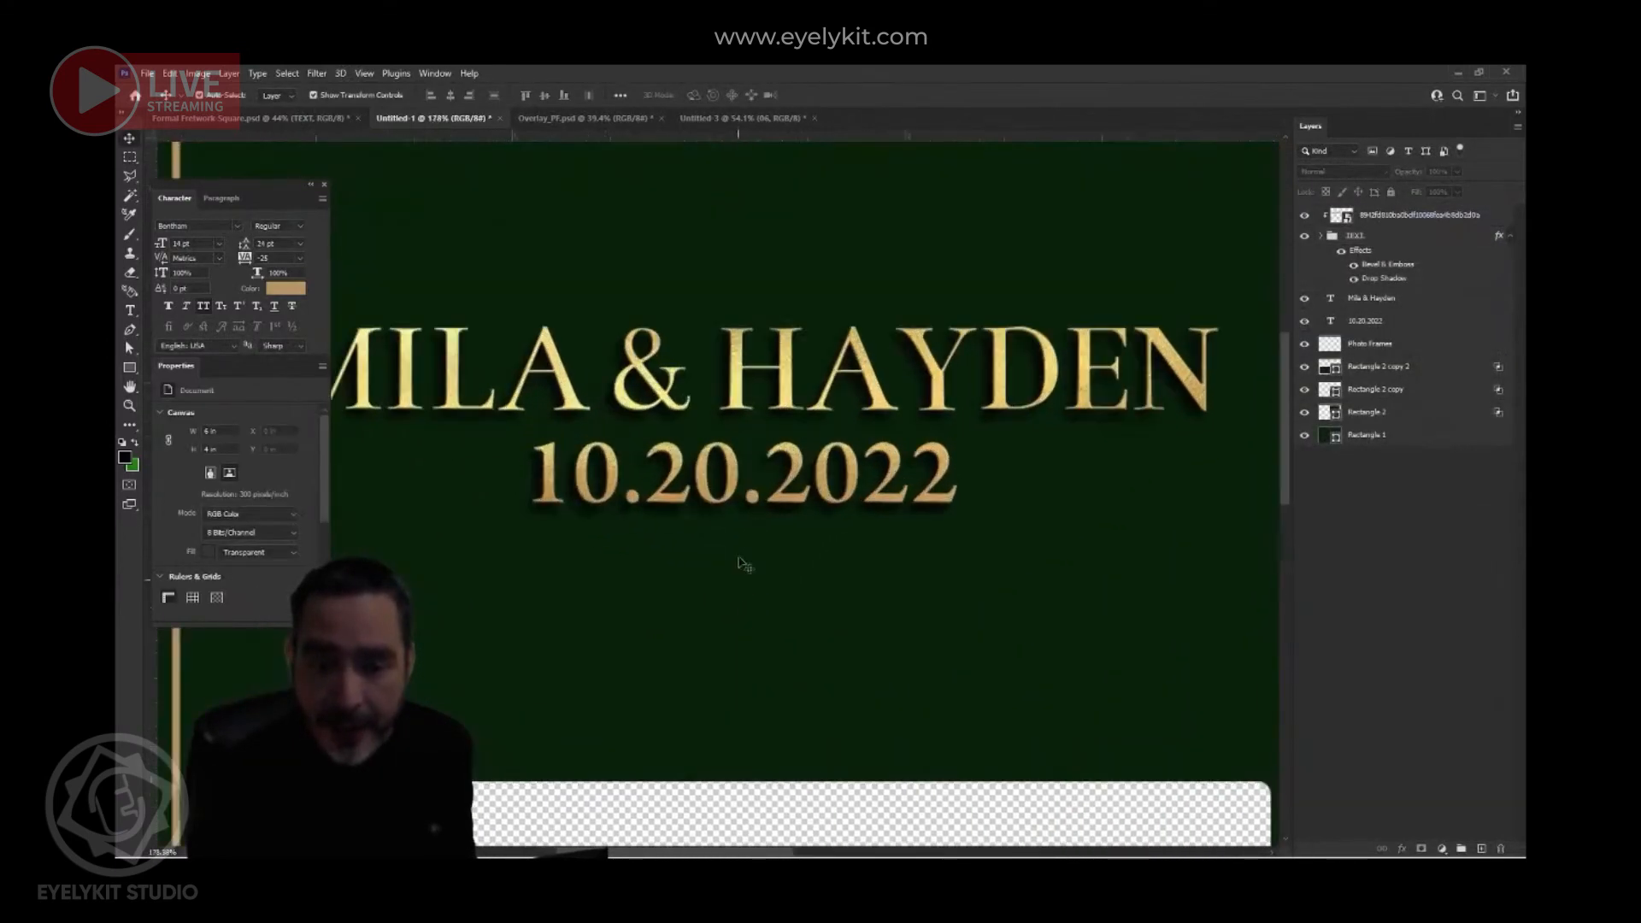
pyautogui.scroll(-2, 763, 443)
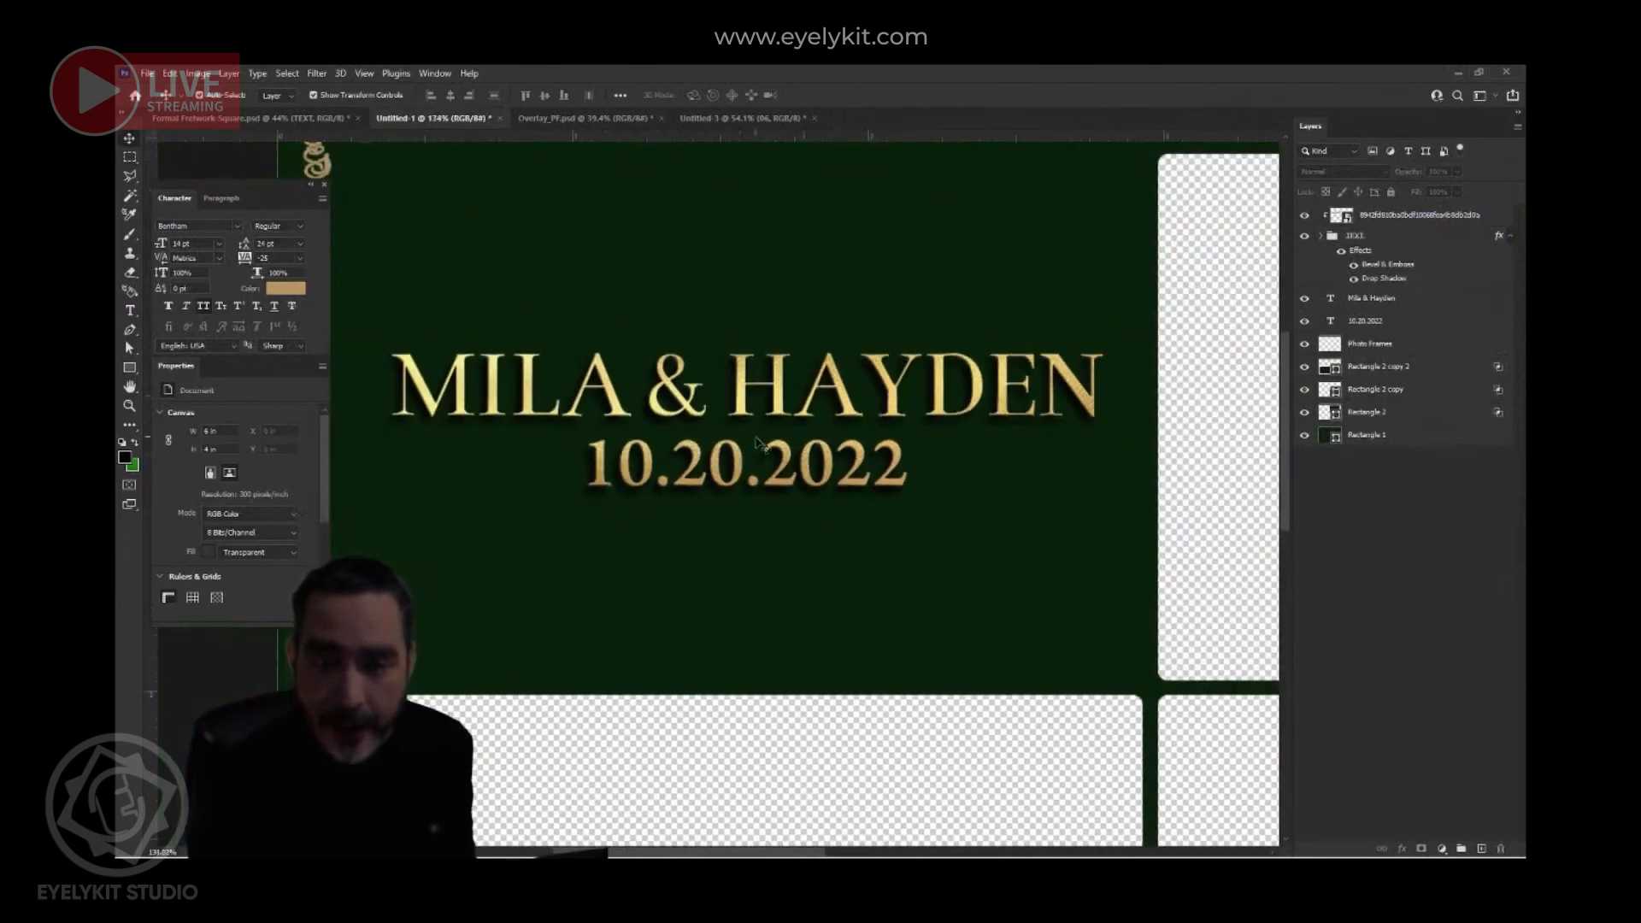
pyautogui.click(949, 397)
pyautogui.scroll(2, 956, 400)
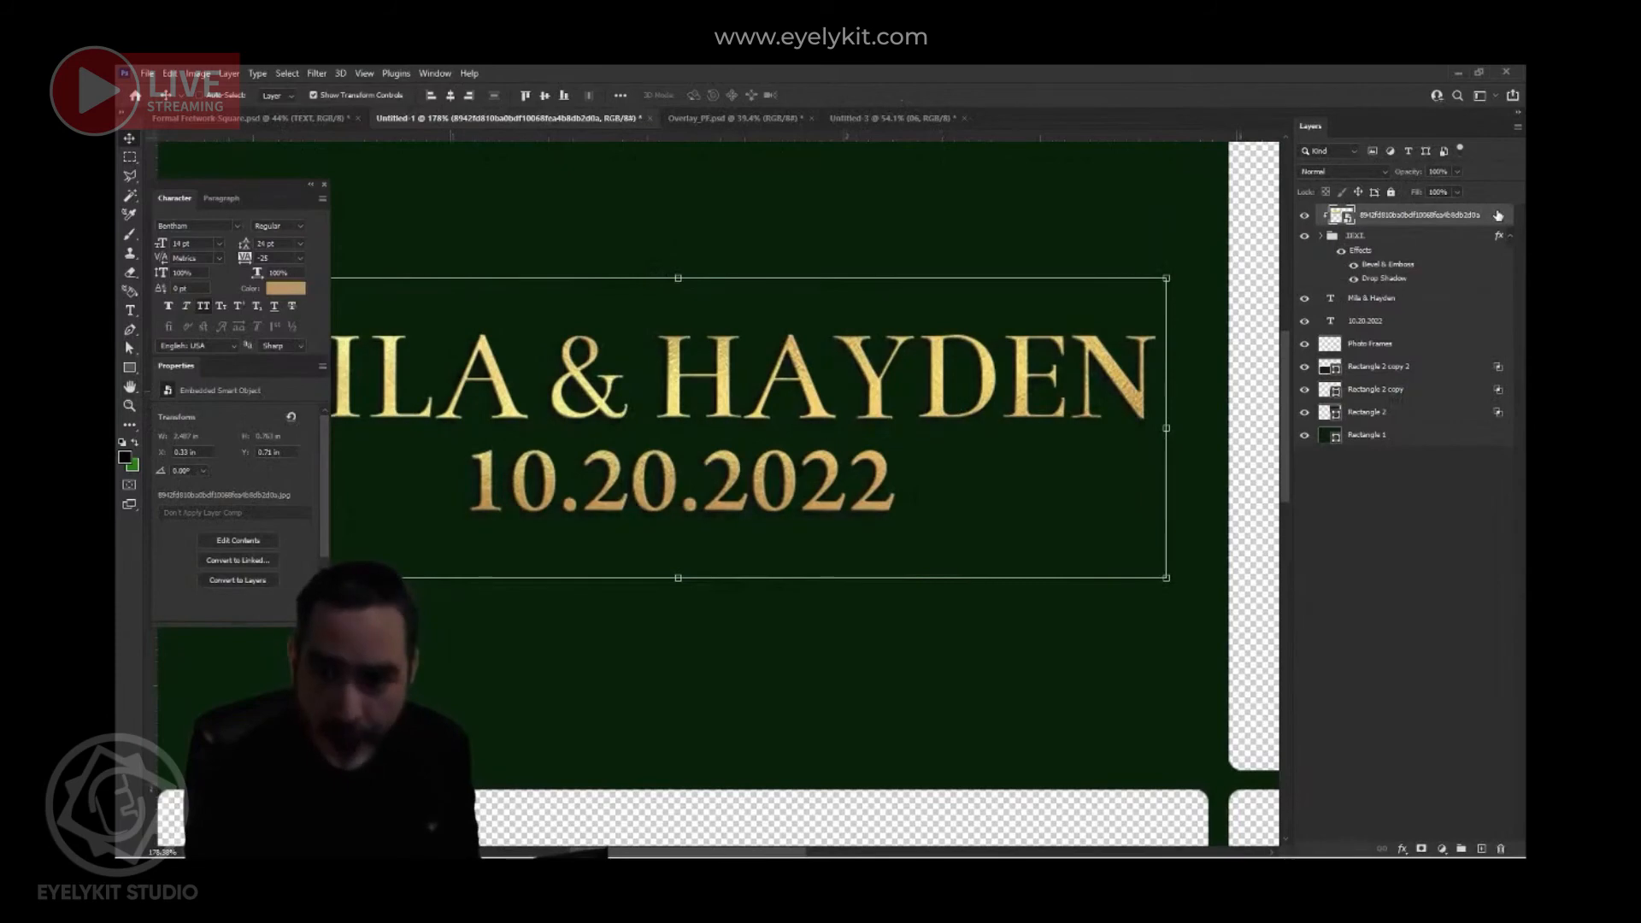
# - Examine the gold lettering up close and at template scale with the foil texture image deselected
pyautogui.scroll(4, 948, 400)
pyautogui.scroll(-8, 860, 405)
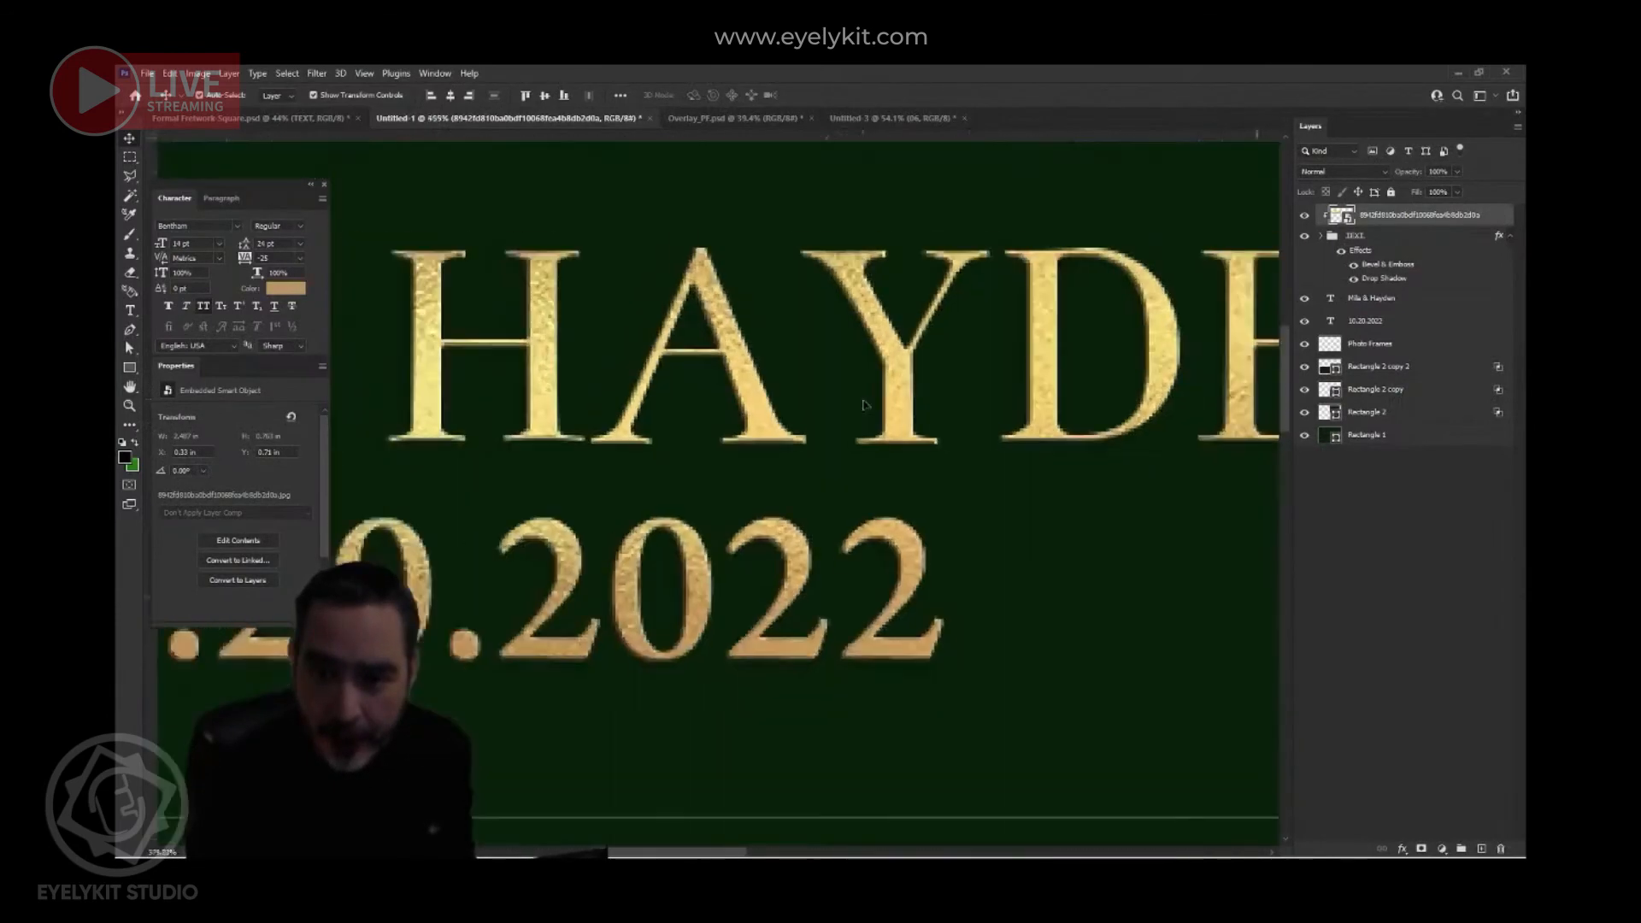
pyautogui.click(889, 188)
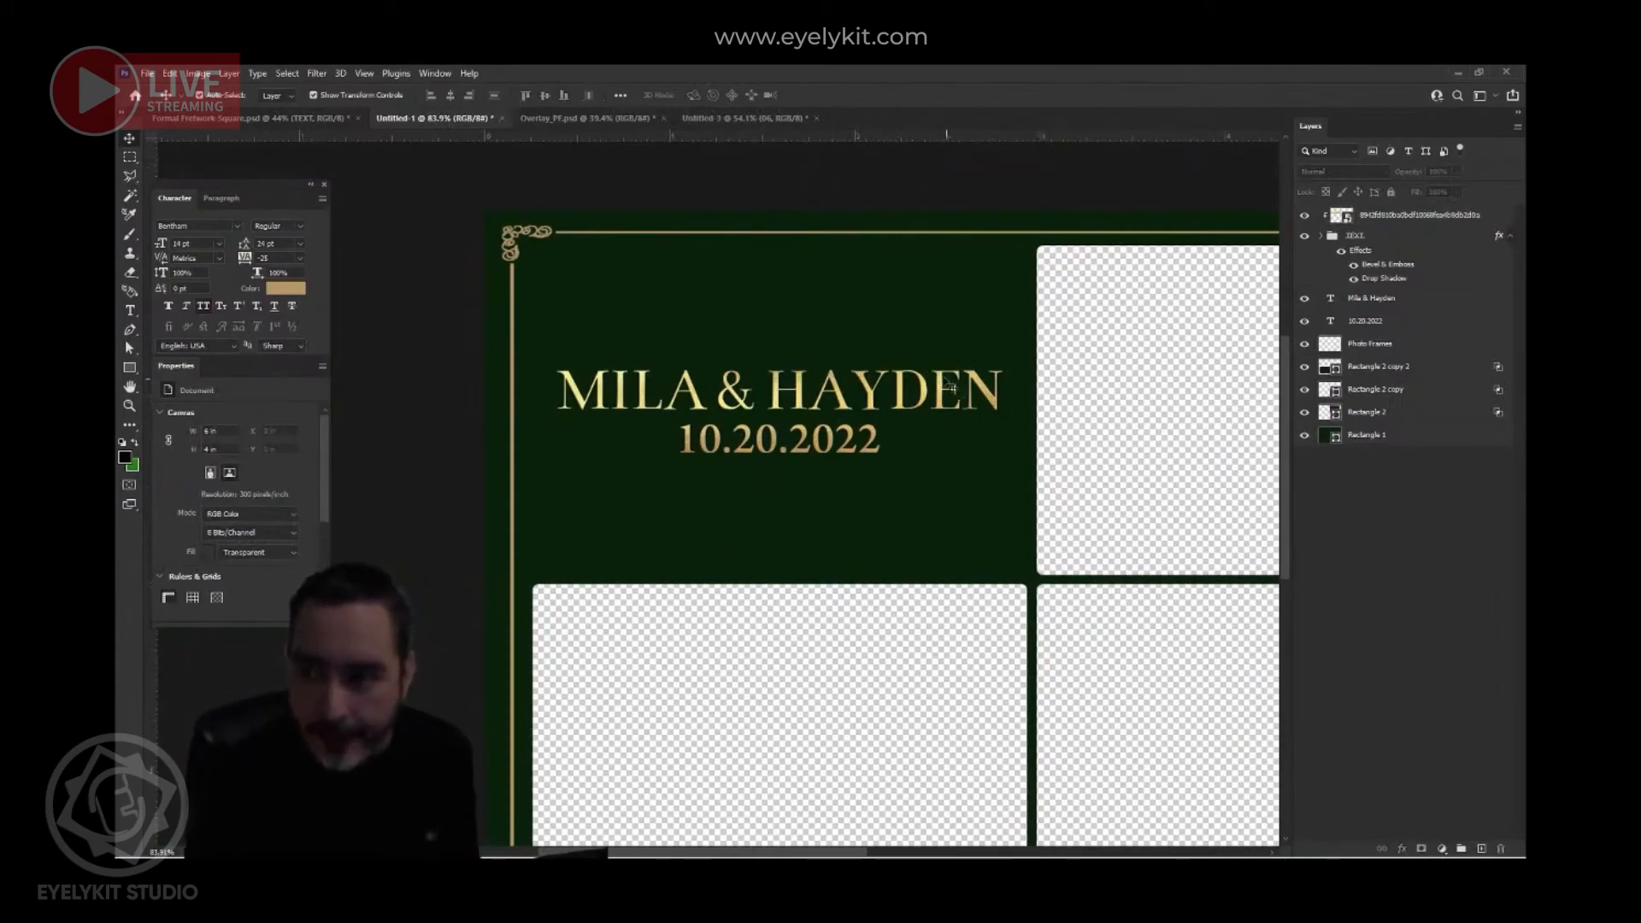
pyautogui.moveTo(913, 354); pyautogui.dragTo(800, 420)
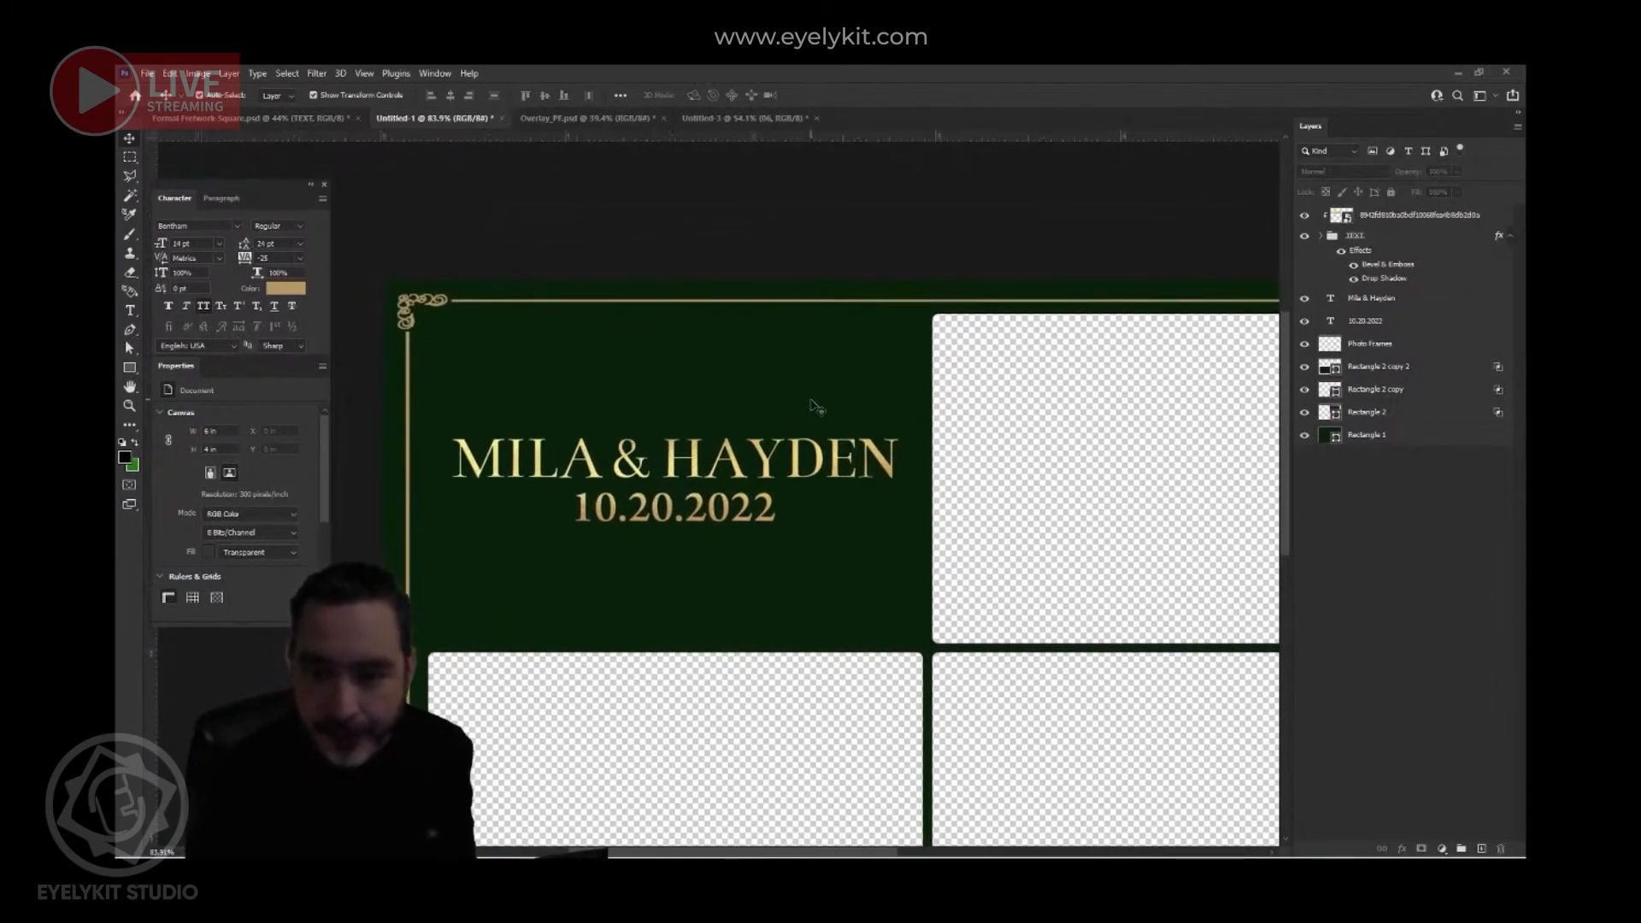
pyautogui.scroll(2, 812, 436)
pyautogui.scroll(-1, 823, 462)
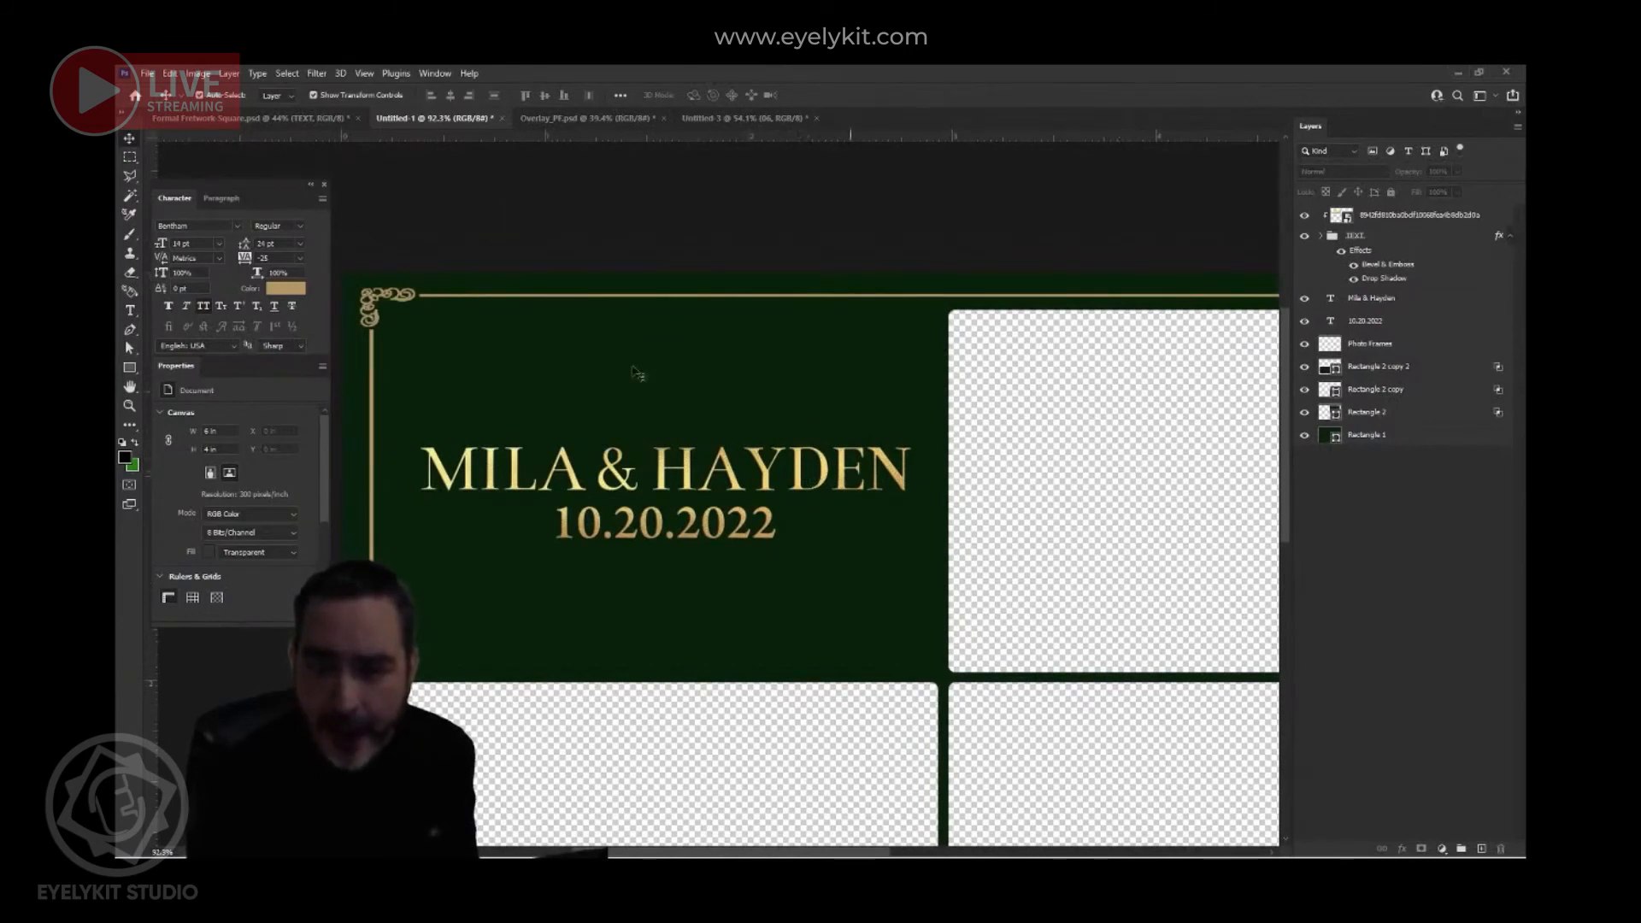
pyautogui.click(405, 297)
pyautogui.scroll(1, 405, 297)
pyautogui.scroll(2, 405, 297)
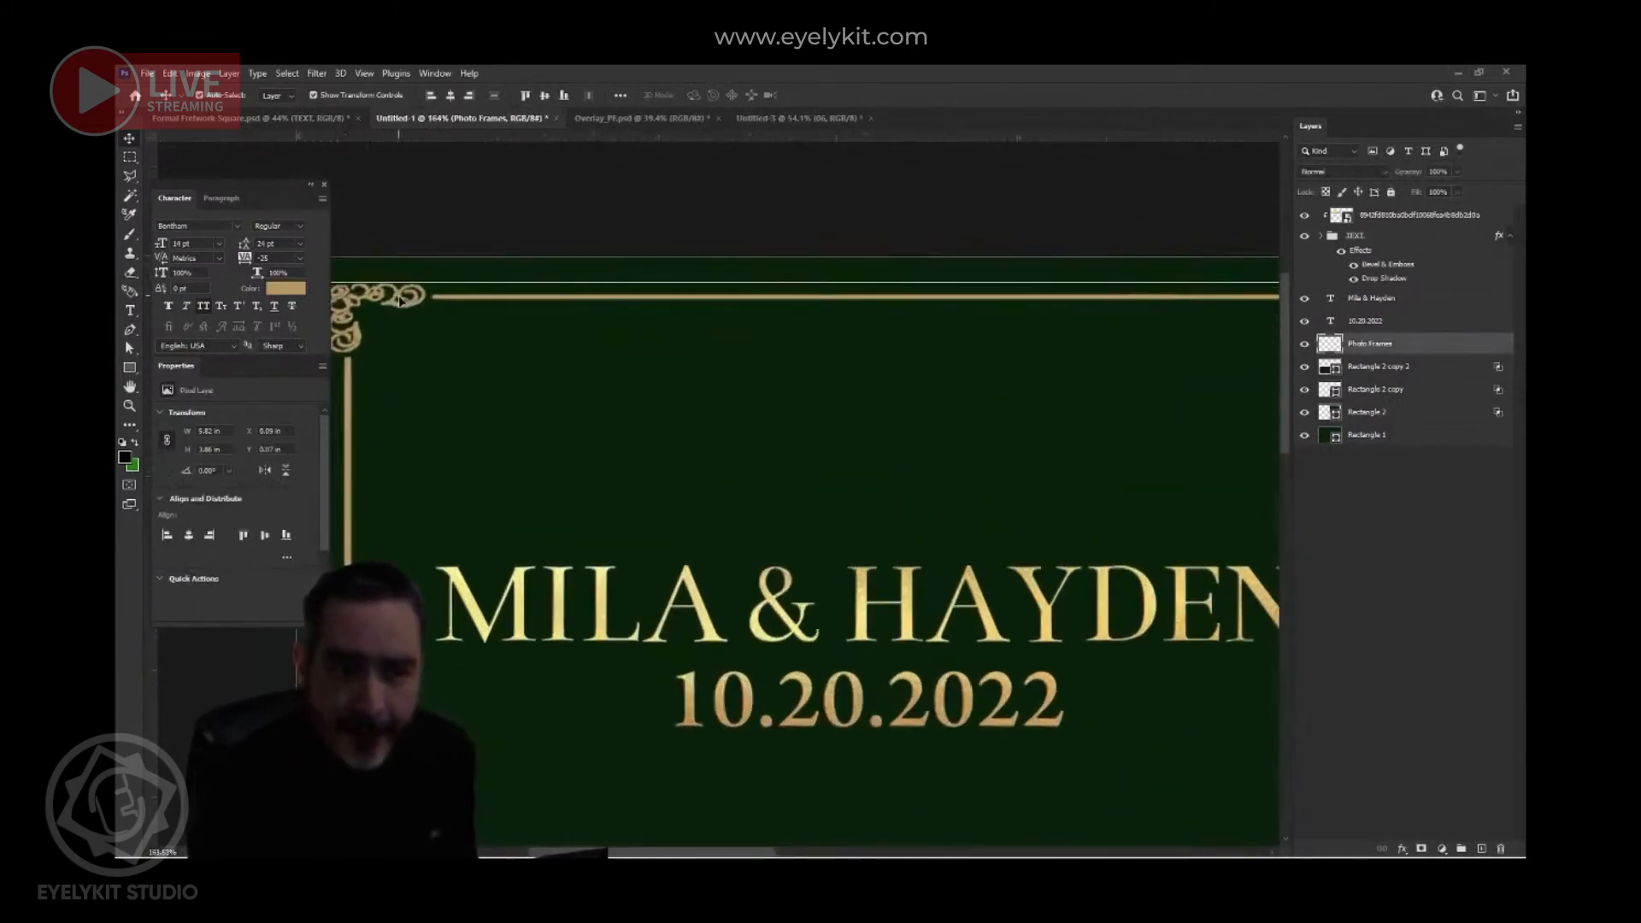
pyautogui.moveTo(399, 296); pyautogui.dragTo(437, 359)
pyautogui.scroll(-1, 501, 413)
pyautogui.scroll(-1, 501, 413)
pyautogui.hotkey('ctrl', 'z')
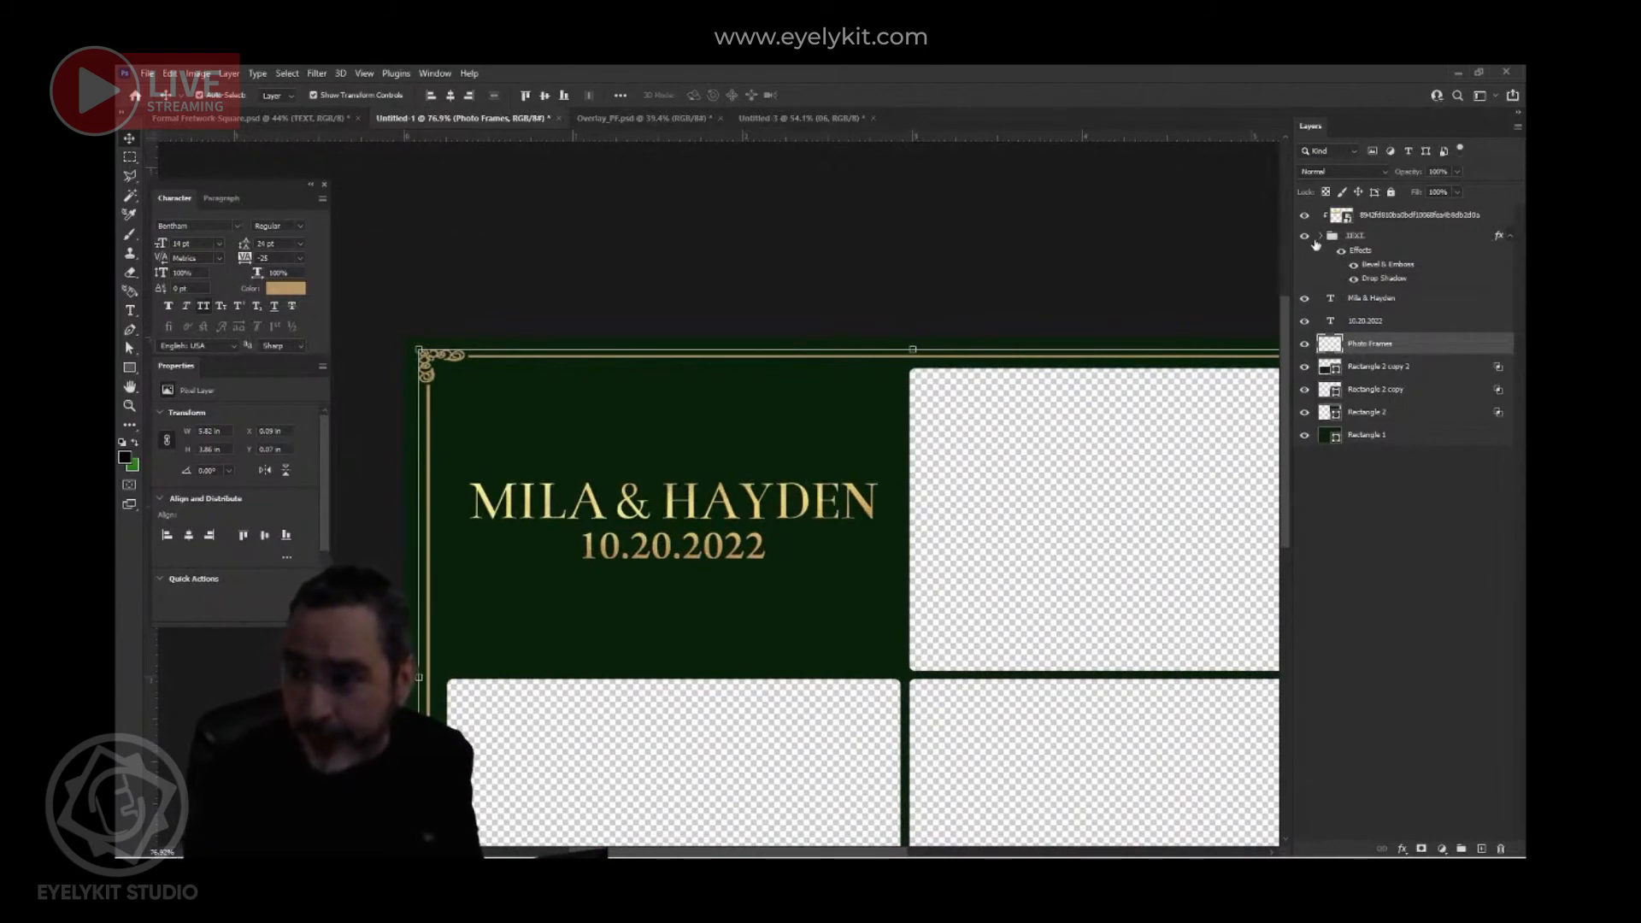
# - Copy the TEXT group's Bevel & Emboss and Drop Shadow effects to the Photo Frames border layer and deselect it
pyautogui.click(1458, 240)
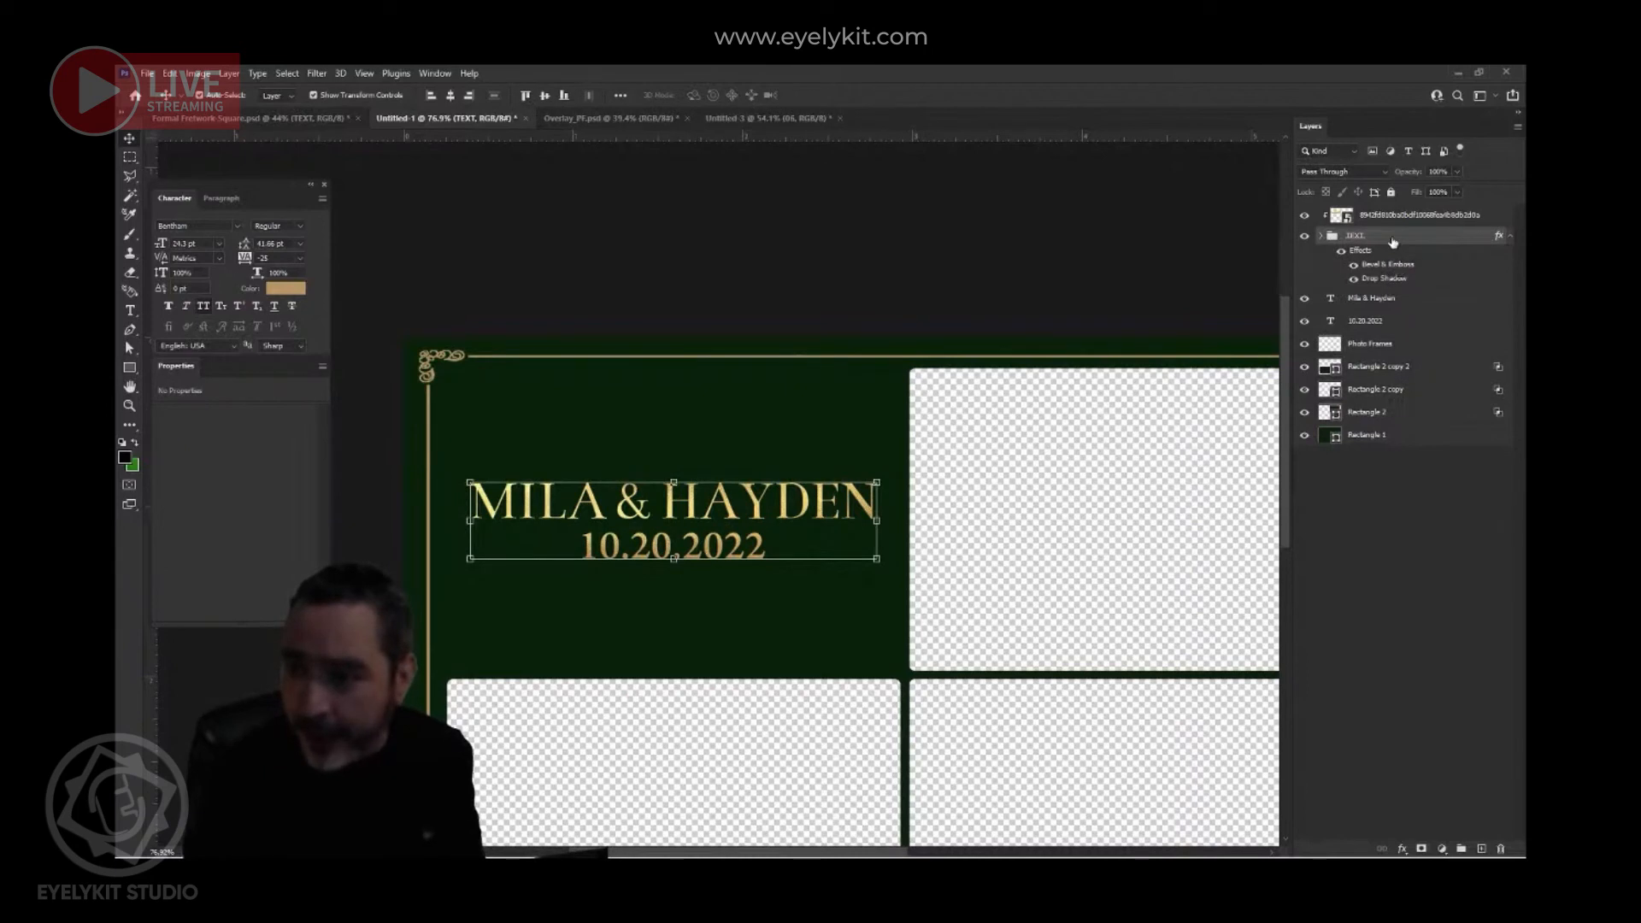
pyautogui.click(462, 366)
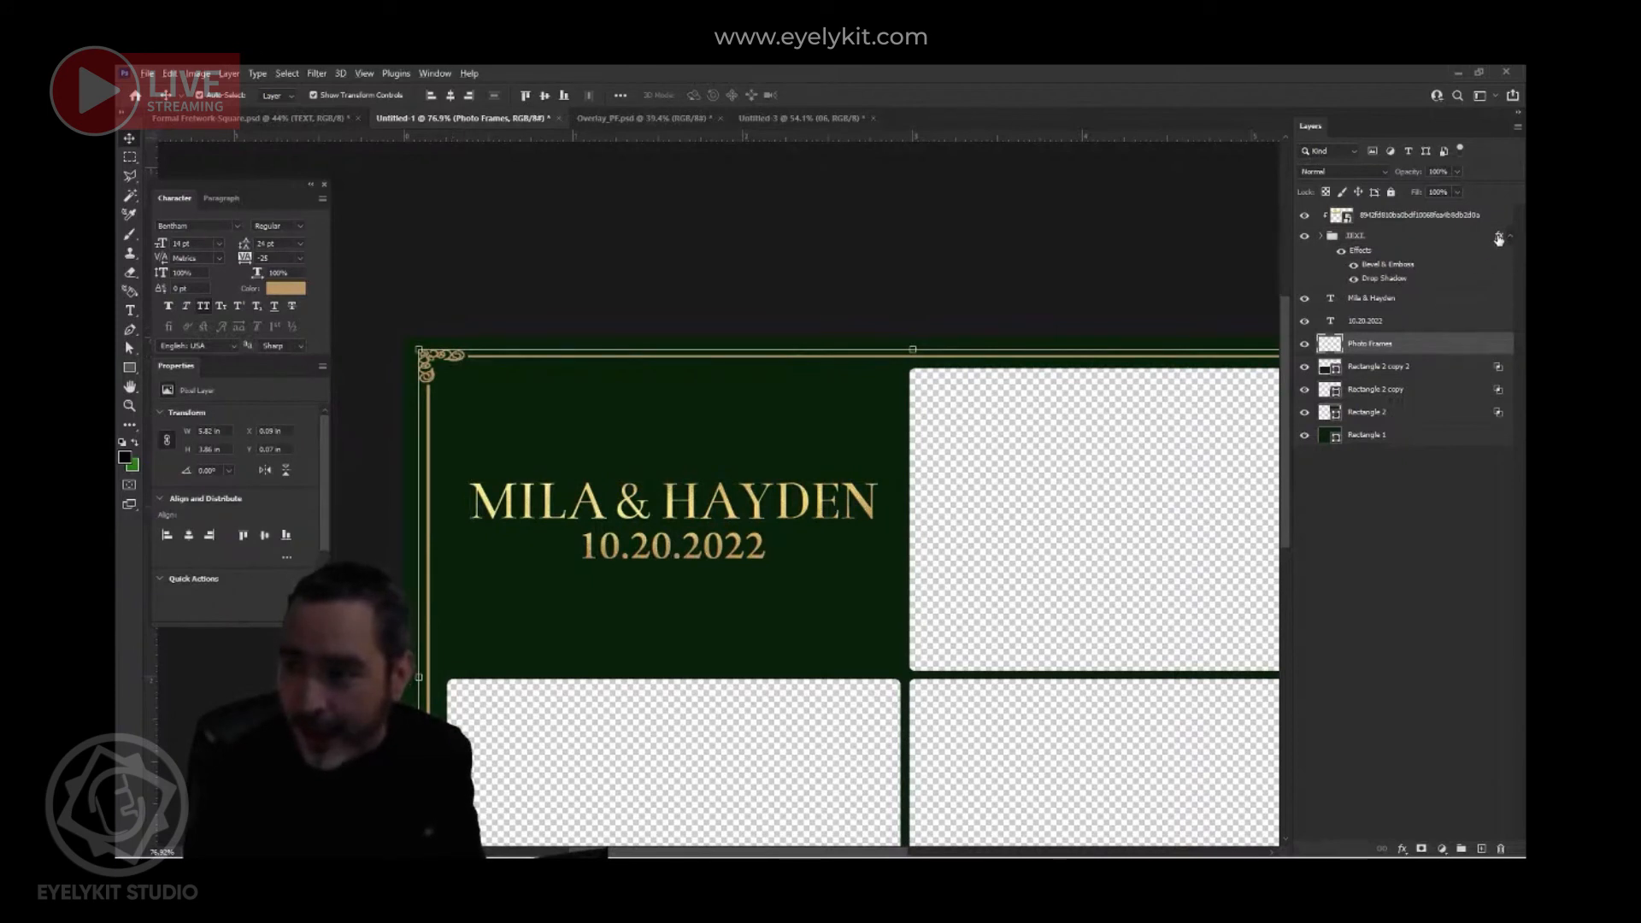
pyautogui.moveTo(1499, 240); pyautogui.dragTo(1502, 352)
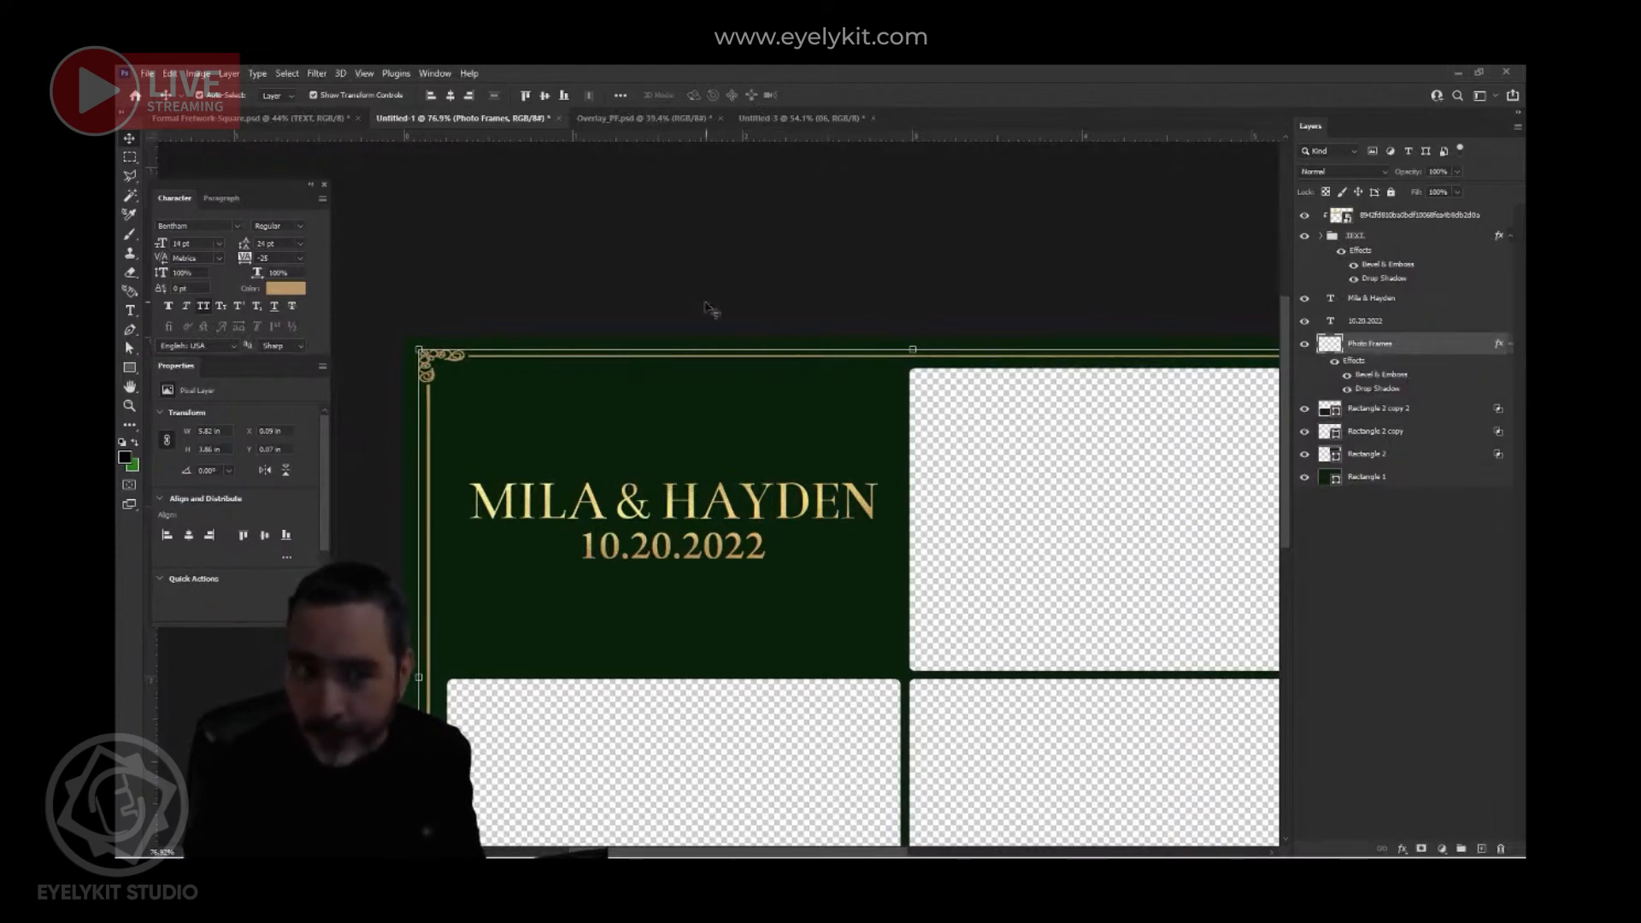
pyautogui.scroll(5, 642, 359)
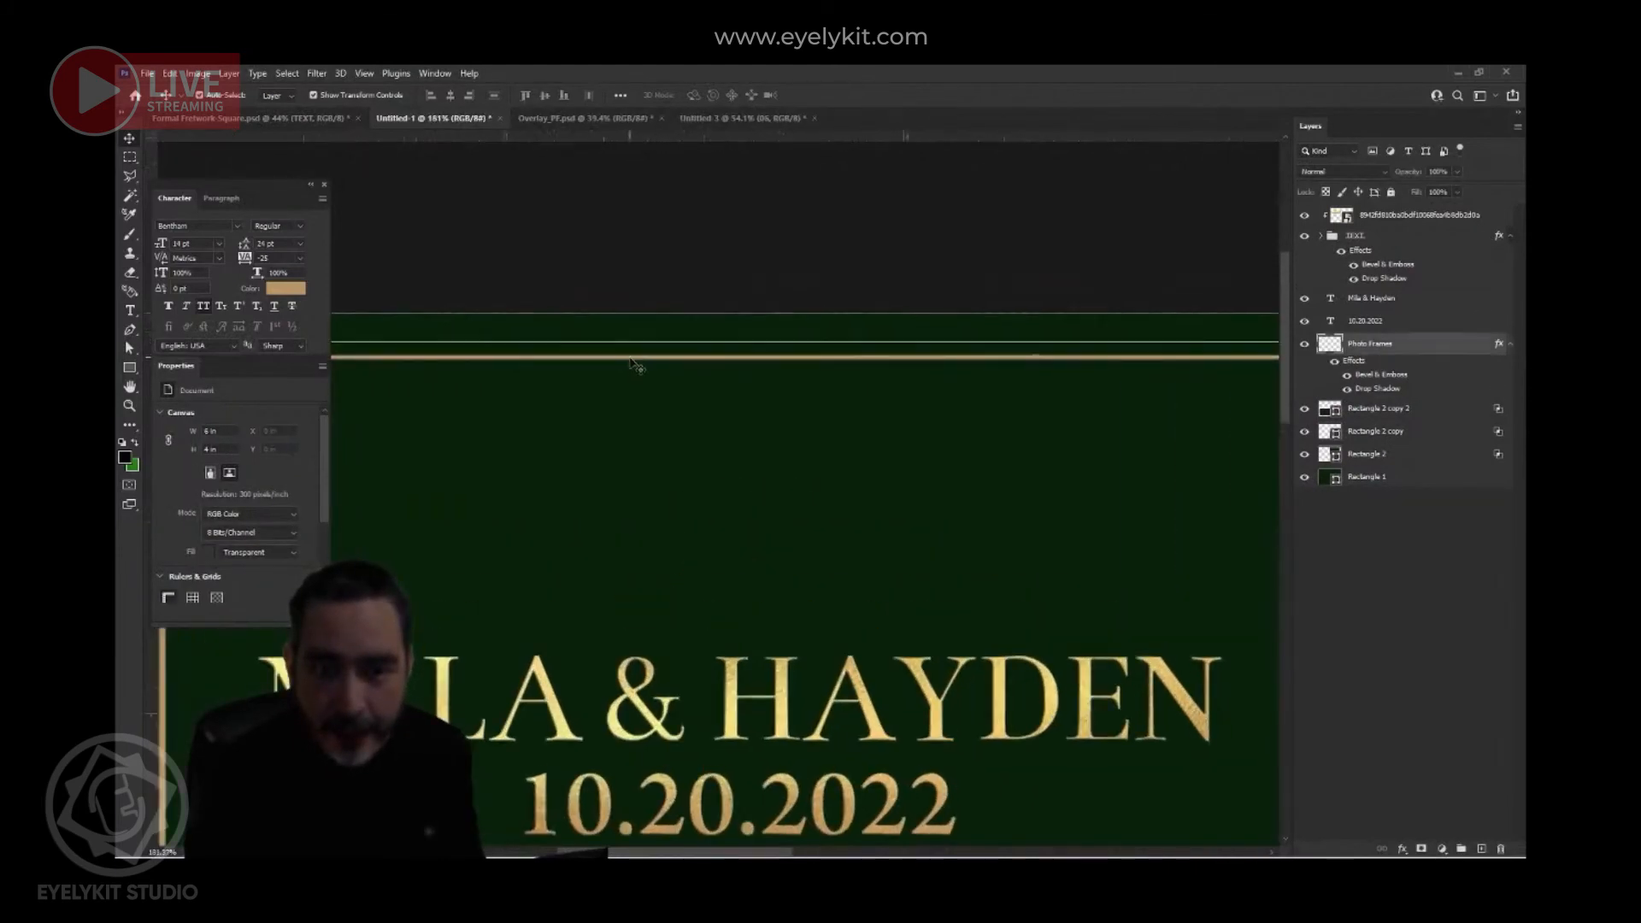
pyautogui.scroll(-3, 630, 362)
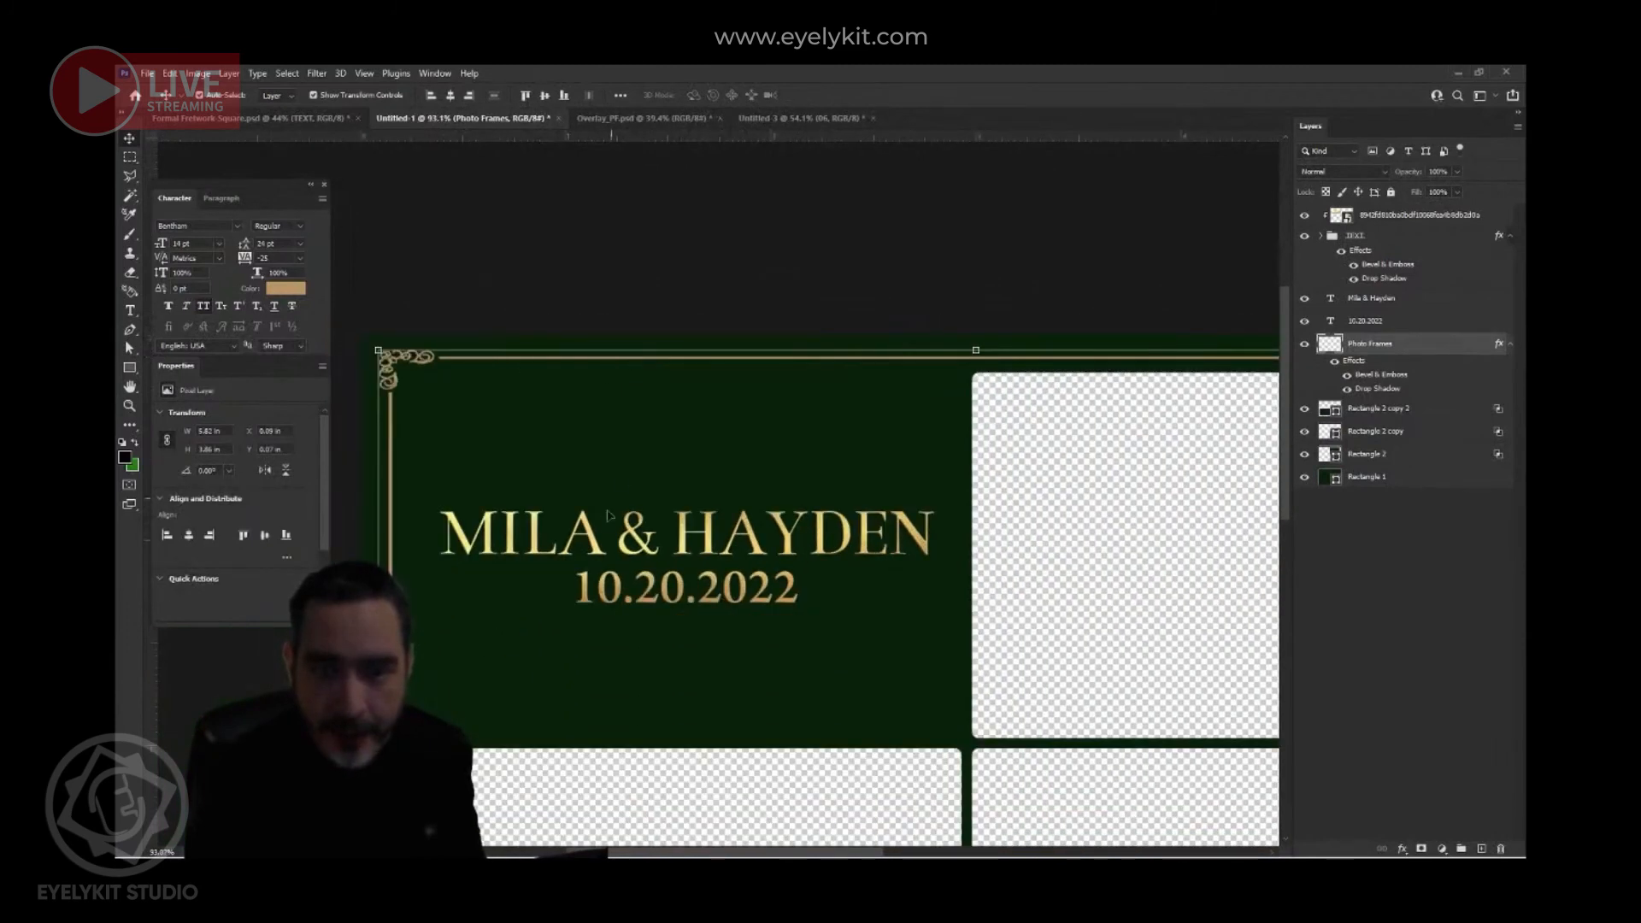
pyautogui.click(592, 541)
pyautogui.click(759, 288)
# - Add a Stroke layer effect to the upper photo opening, the Rectangle 2 layer
pyautogui.scroll(-4, 851, 394)
pyautogui.scroll(2, 828, 505)
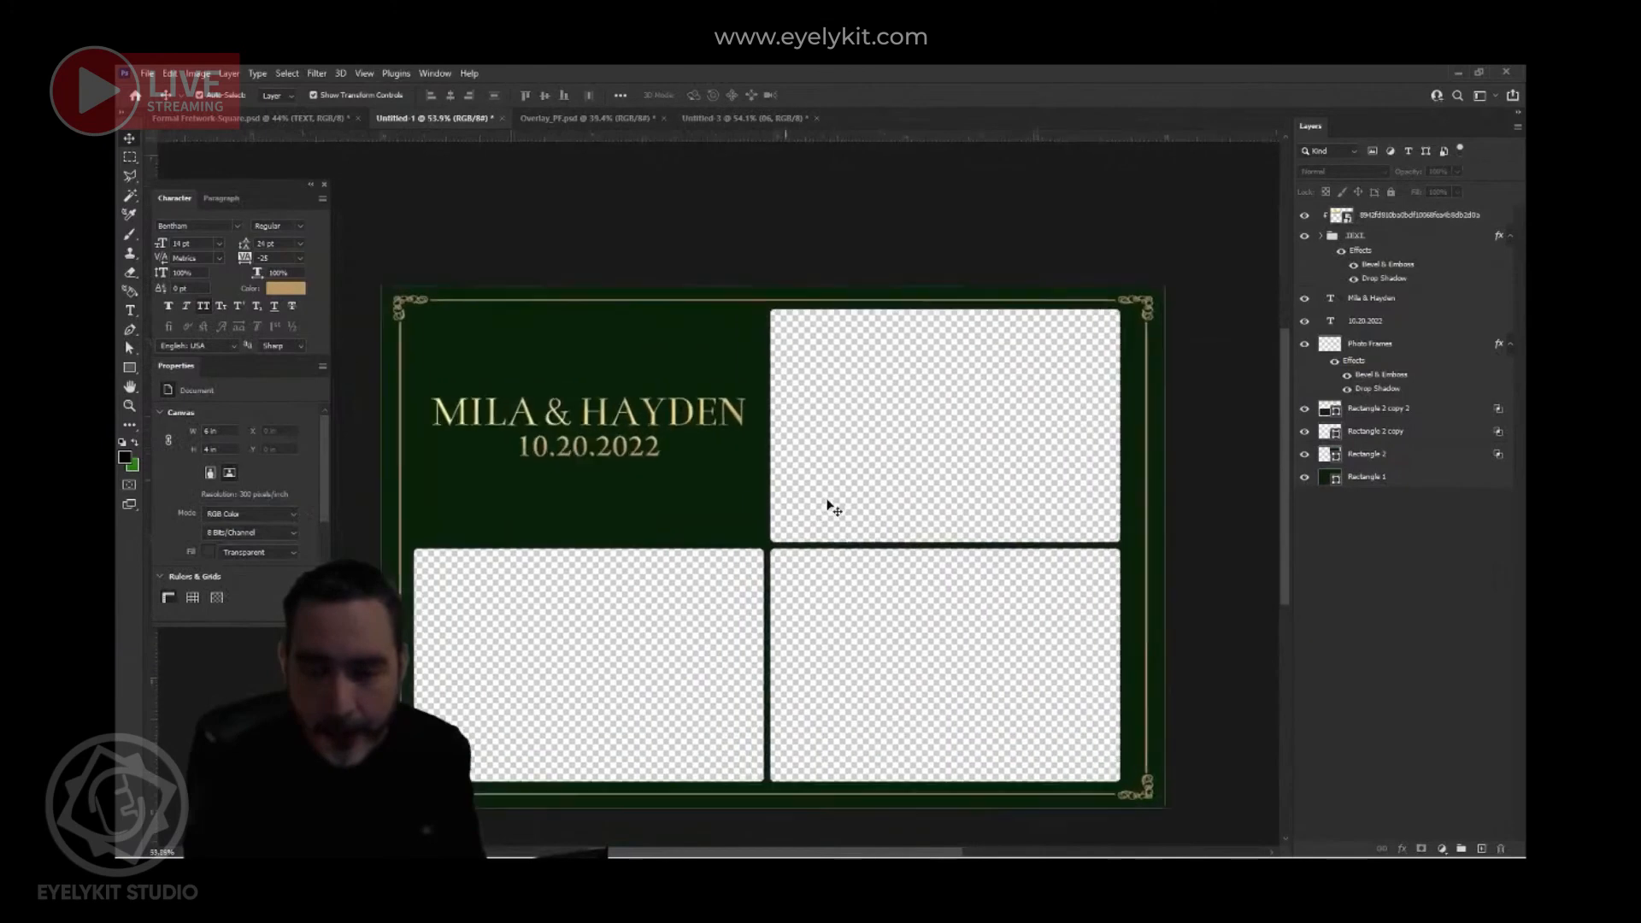
pyautogui.scroll(1, 929, 487)
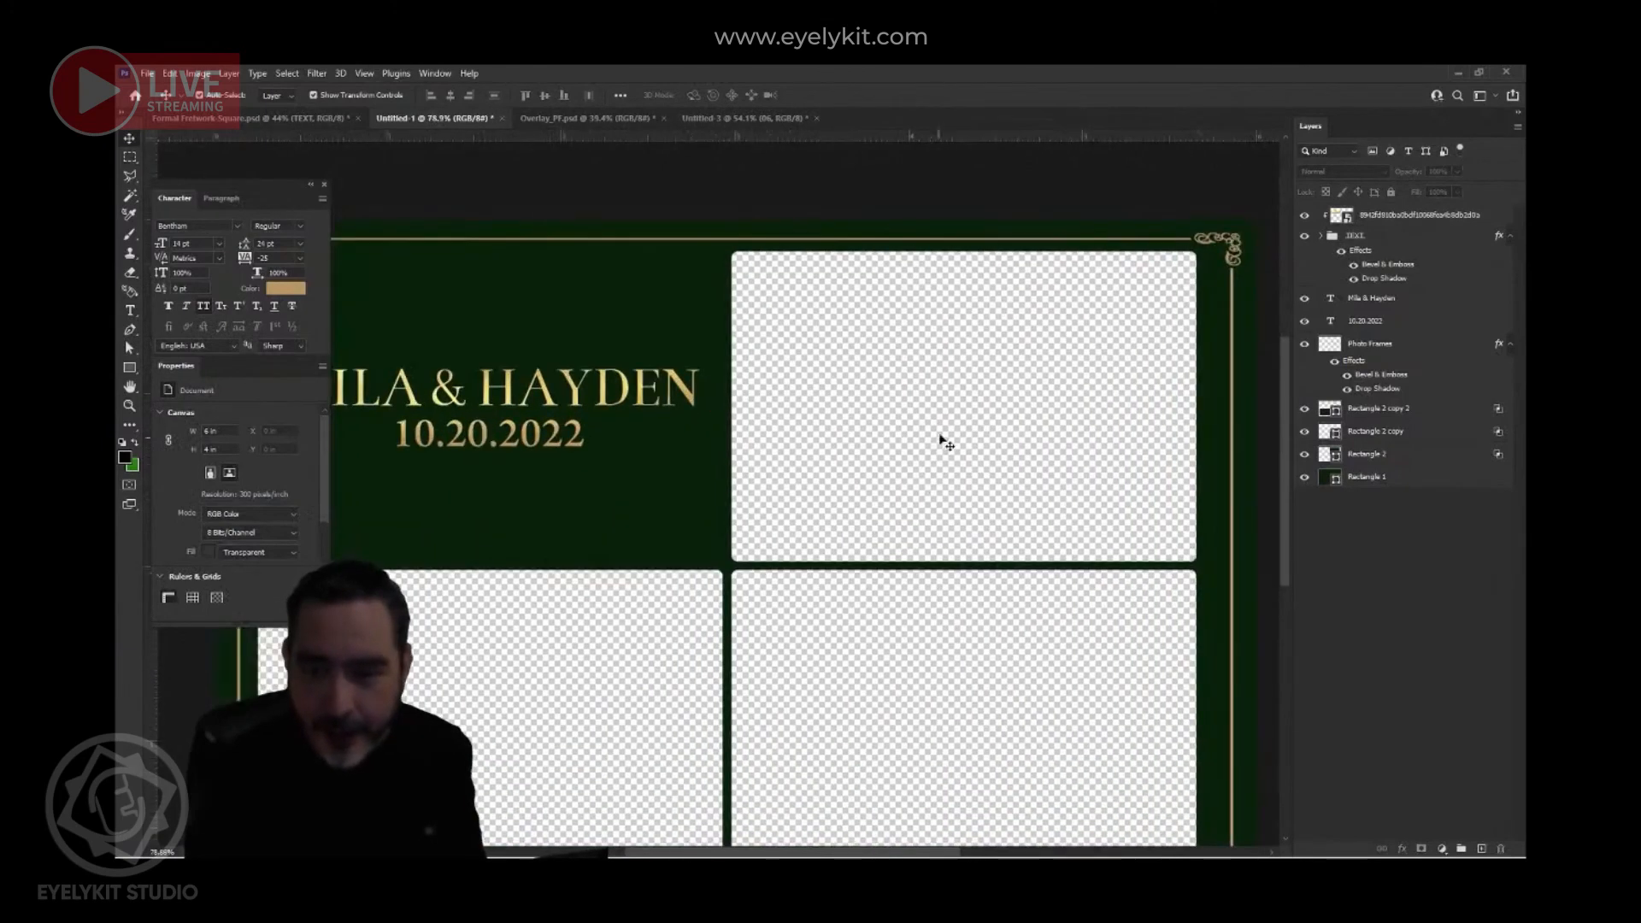
pyautogui.click(940, 436)
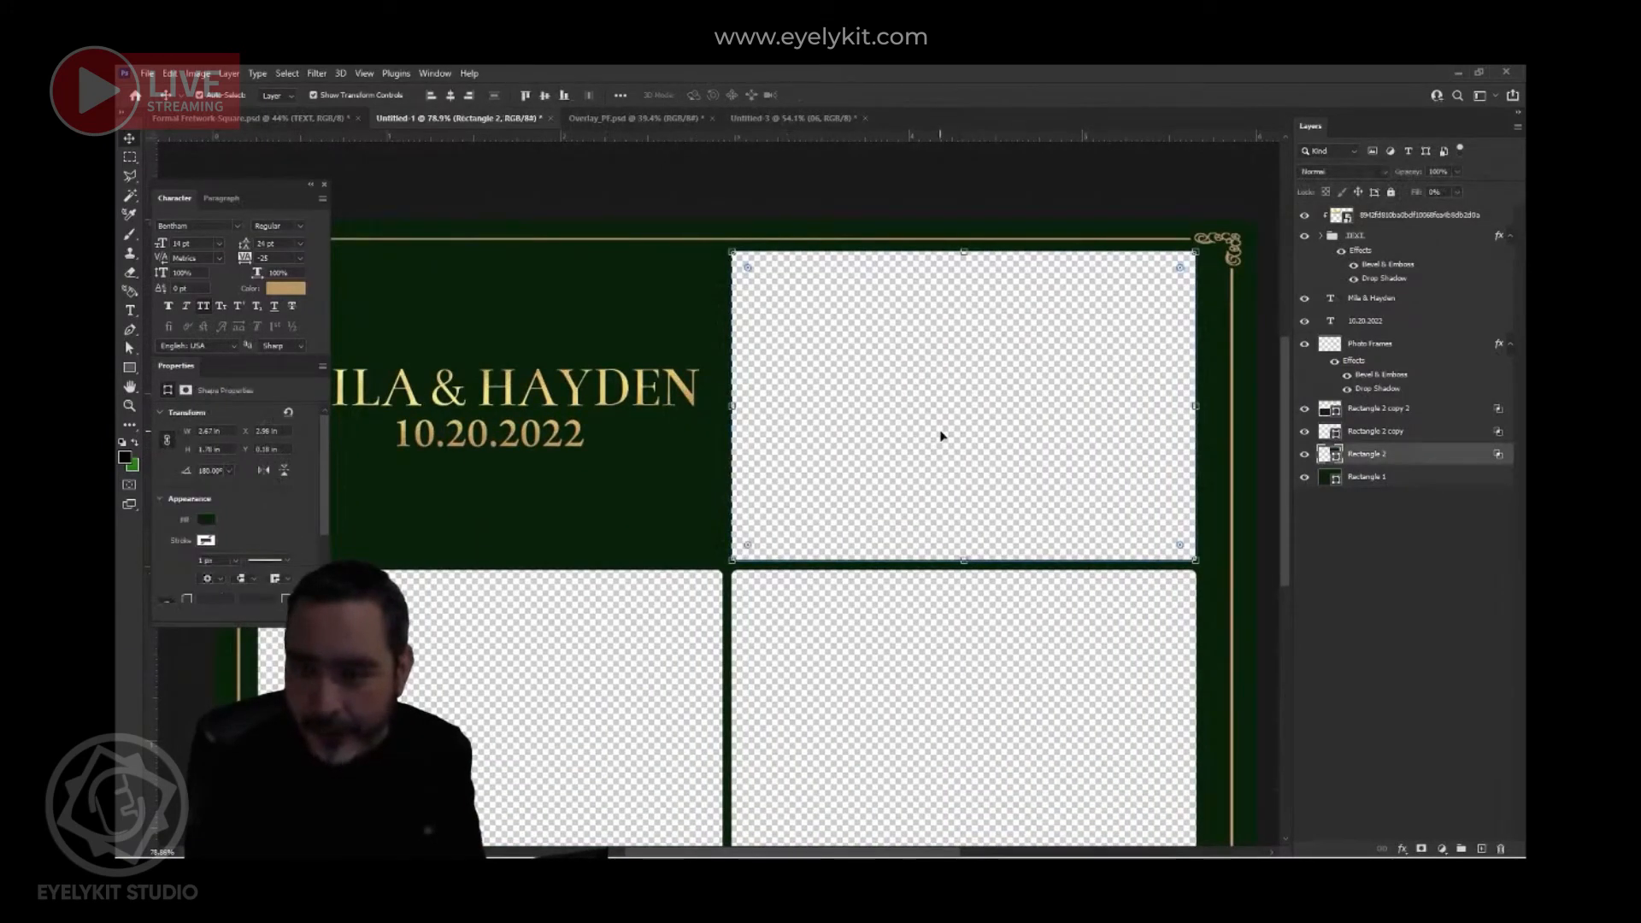
pyautogui.doubleClick(1447, 457)
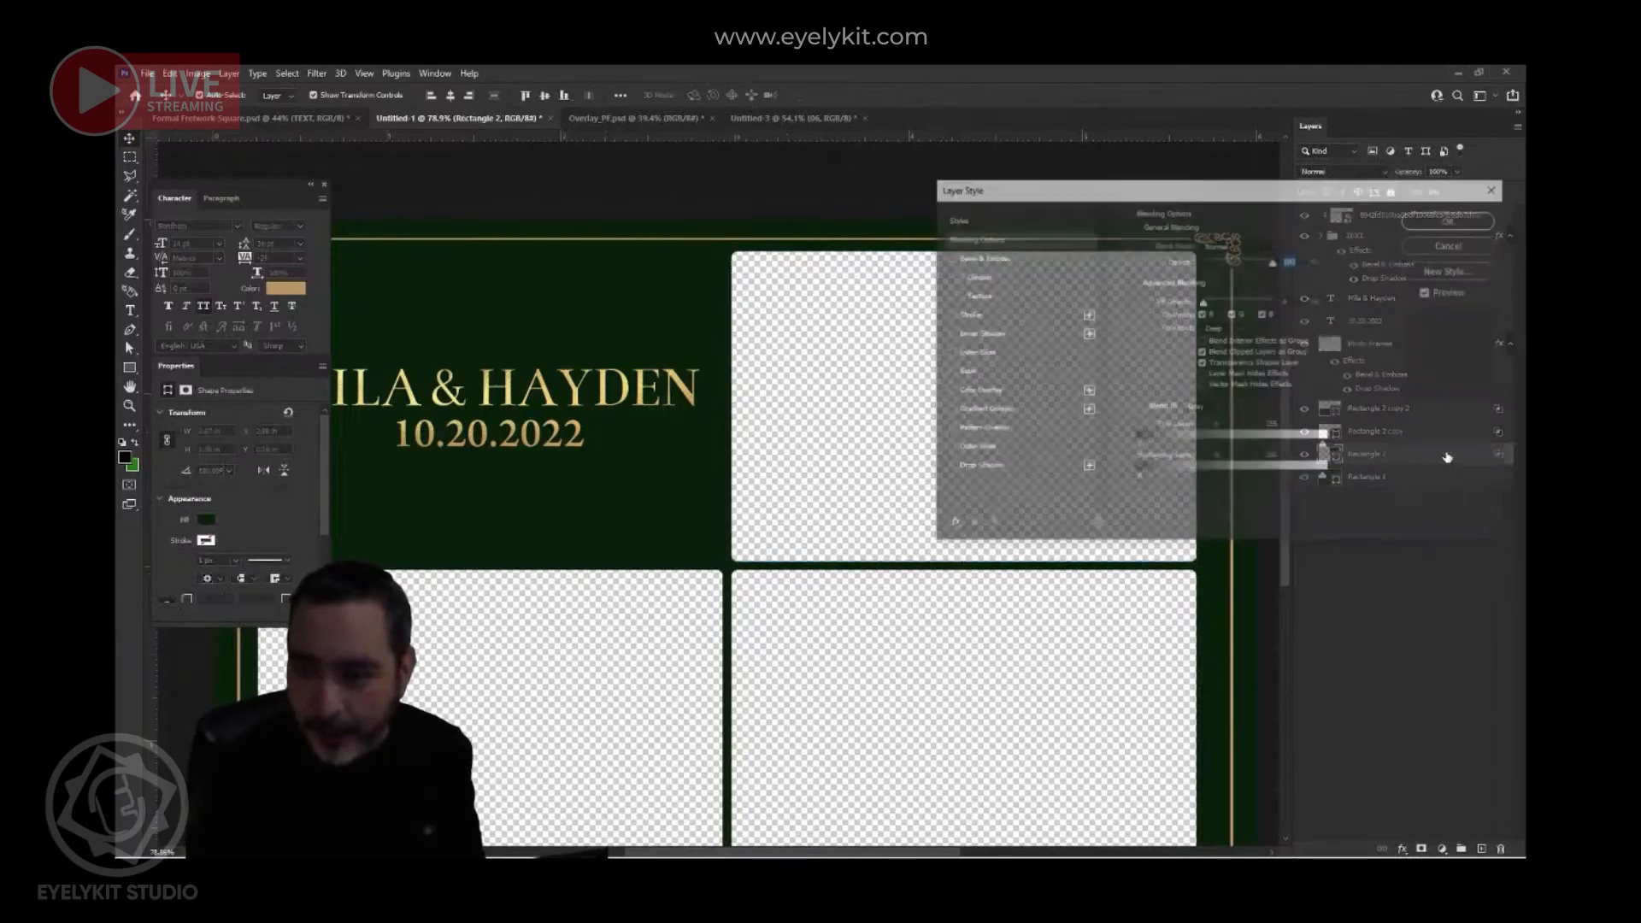
pyautogui.click(947, 315)
pyautogui.click(1000, 320)
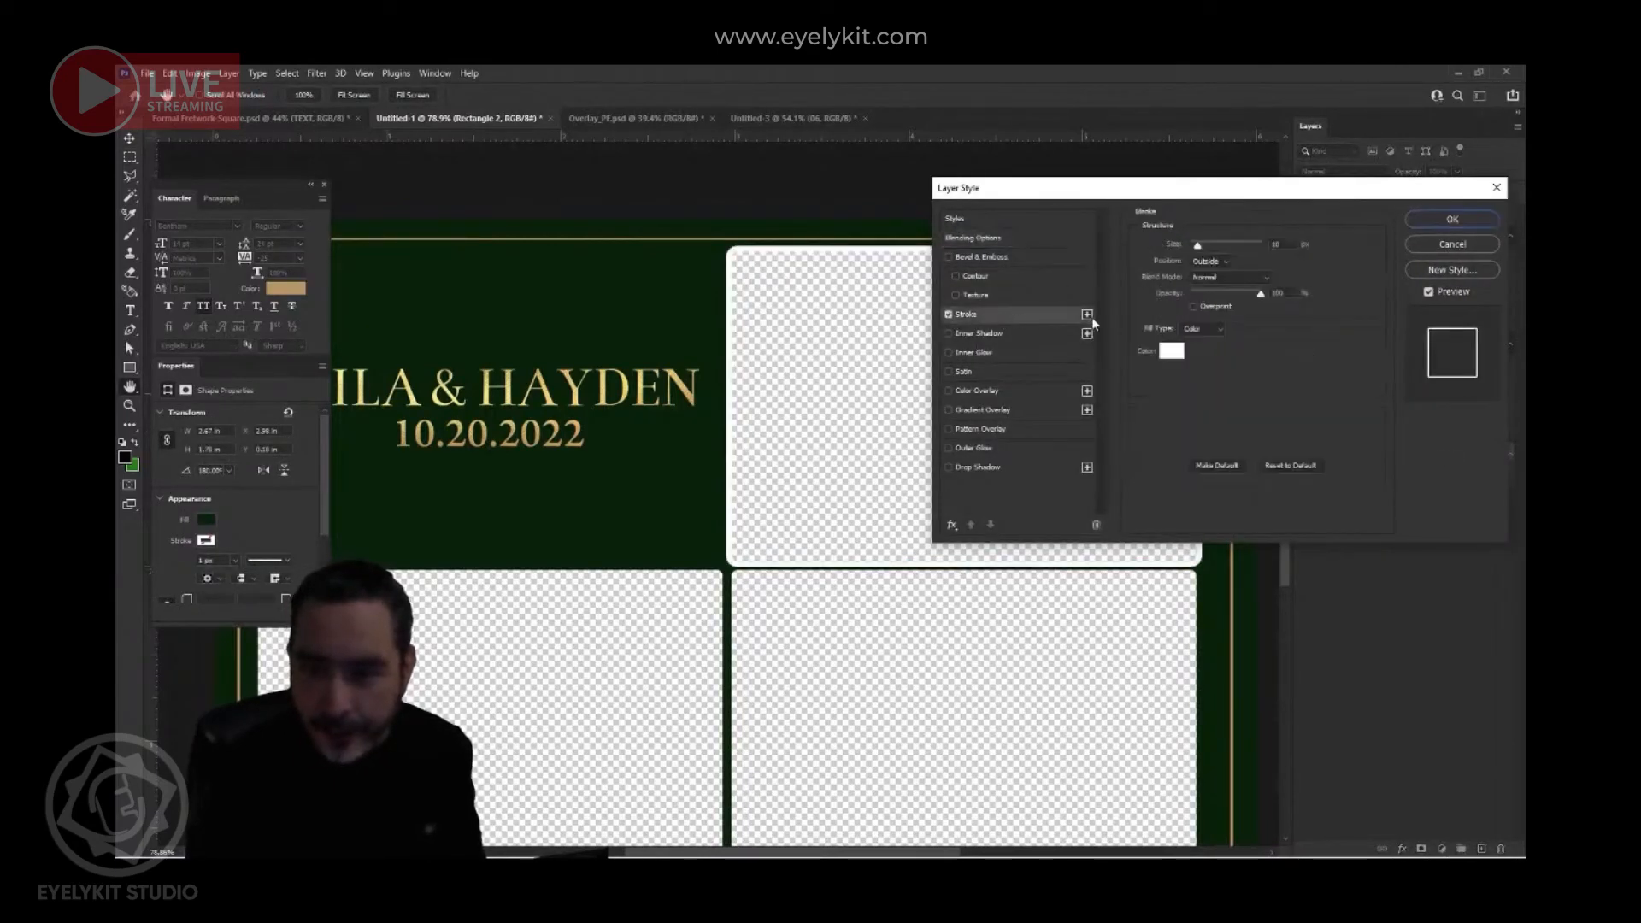
# - Set the stroke colour to gold #f2d276 sampled from the lettering and apply the layer style
pyautogui.click(1171, 351)
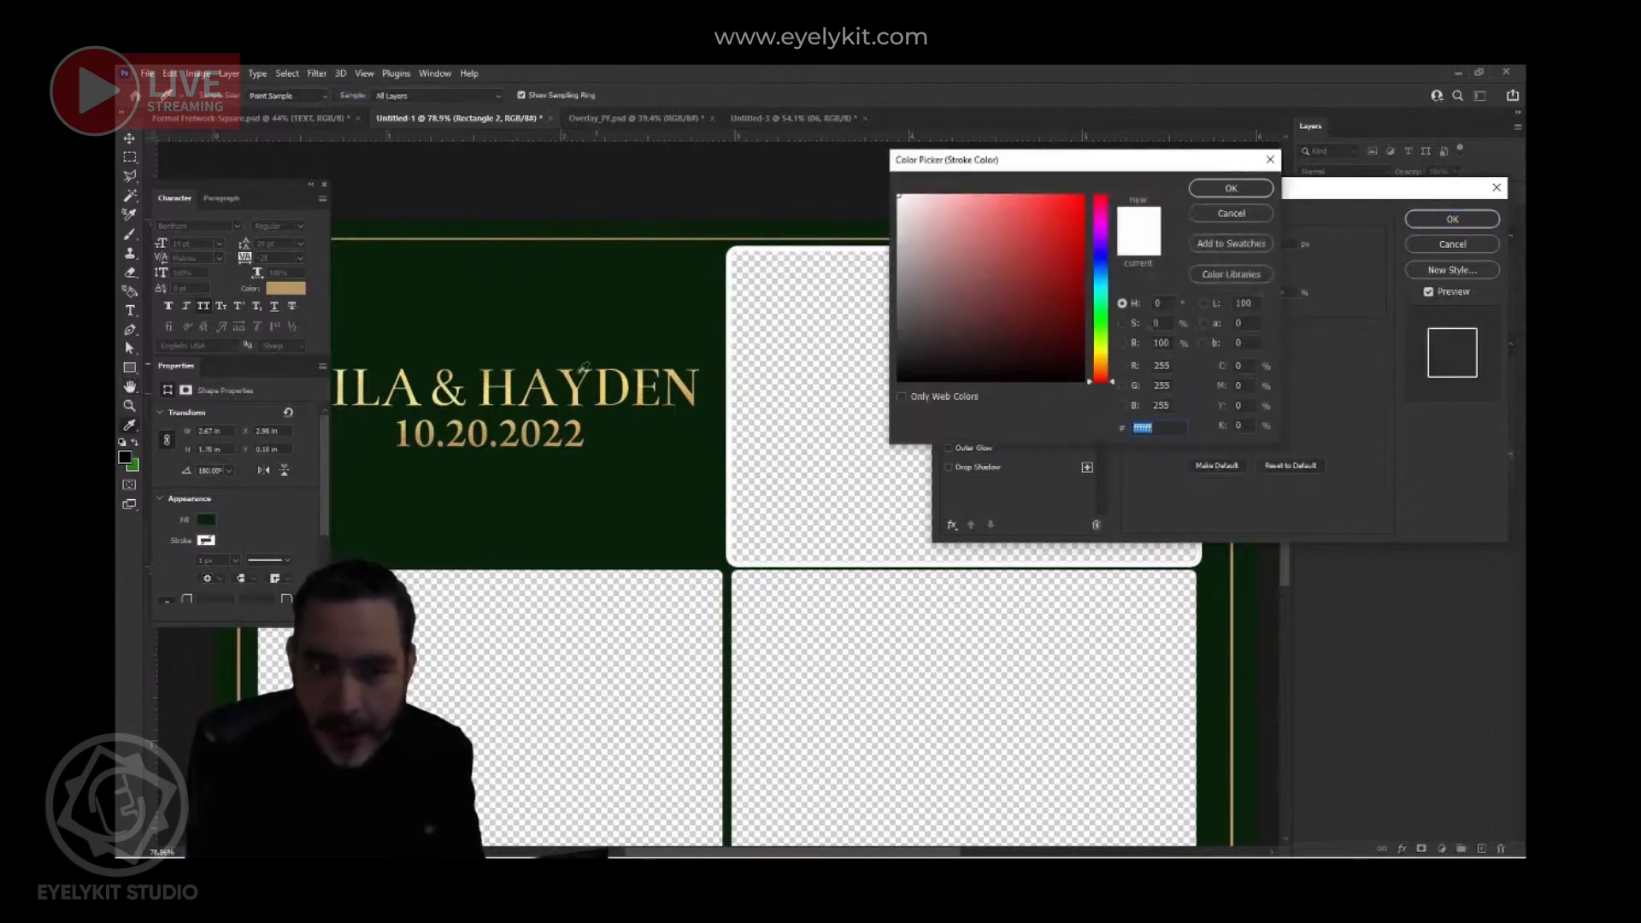
pyautogui.click(579, 386)
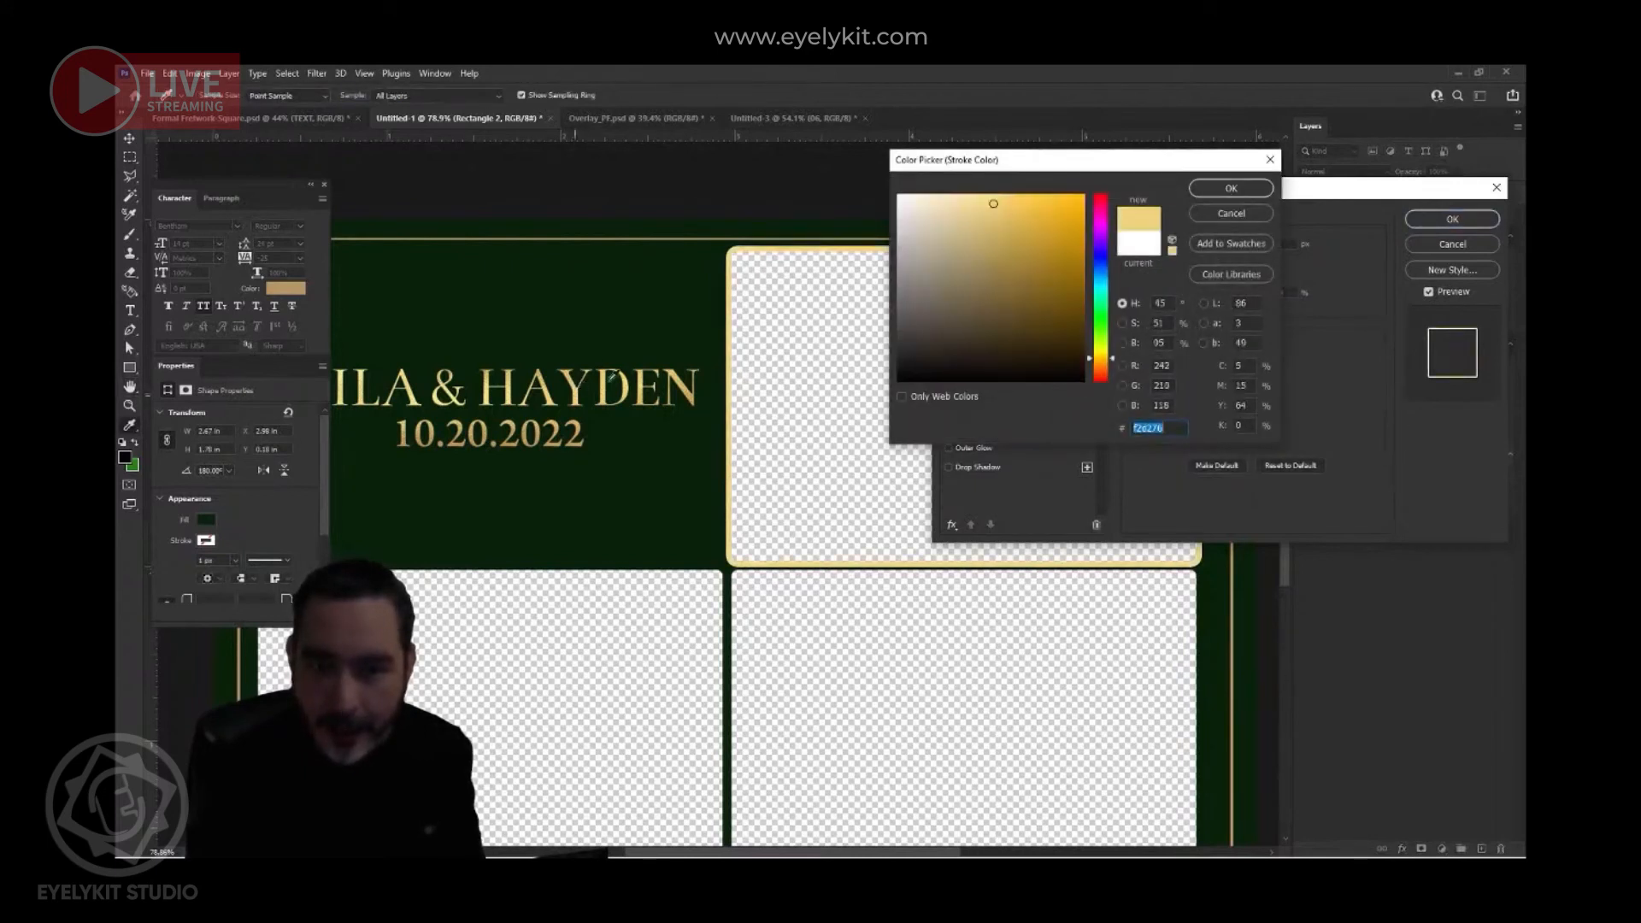
pyautogui.click(1267, 188)
pyautogui.click(1449, 218)
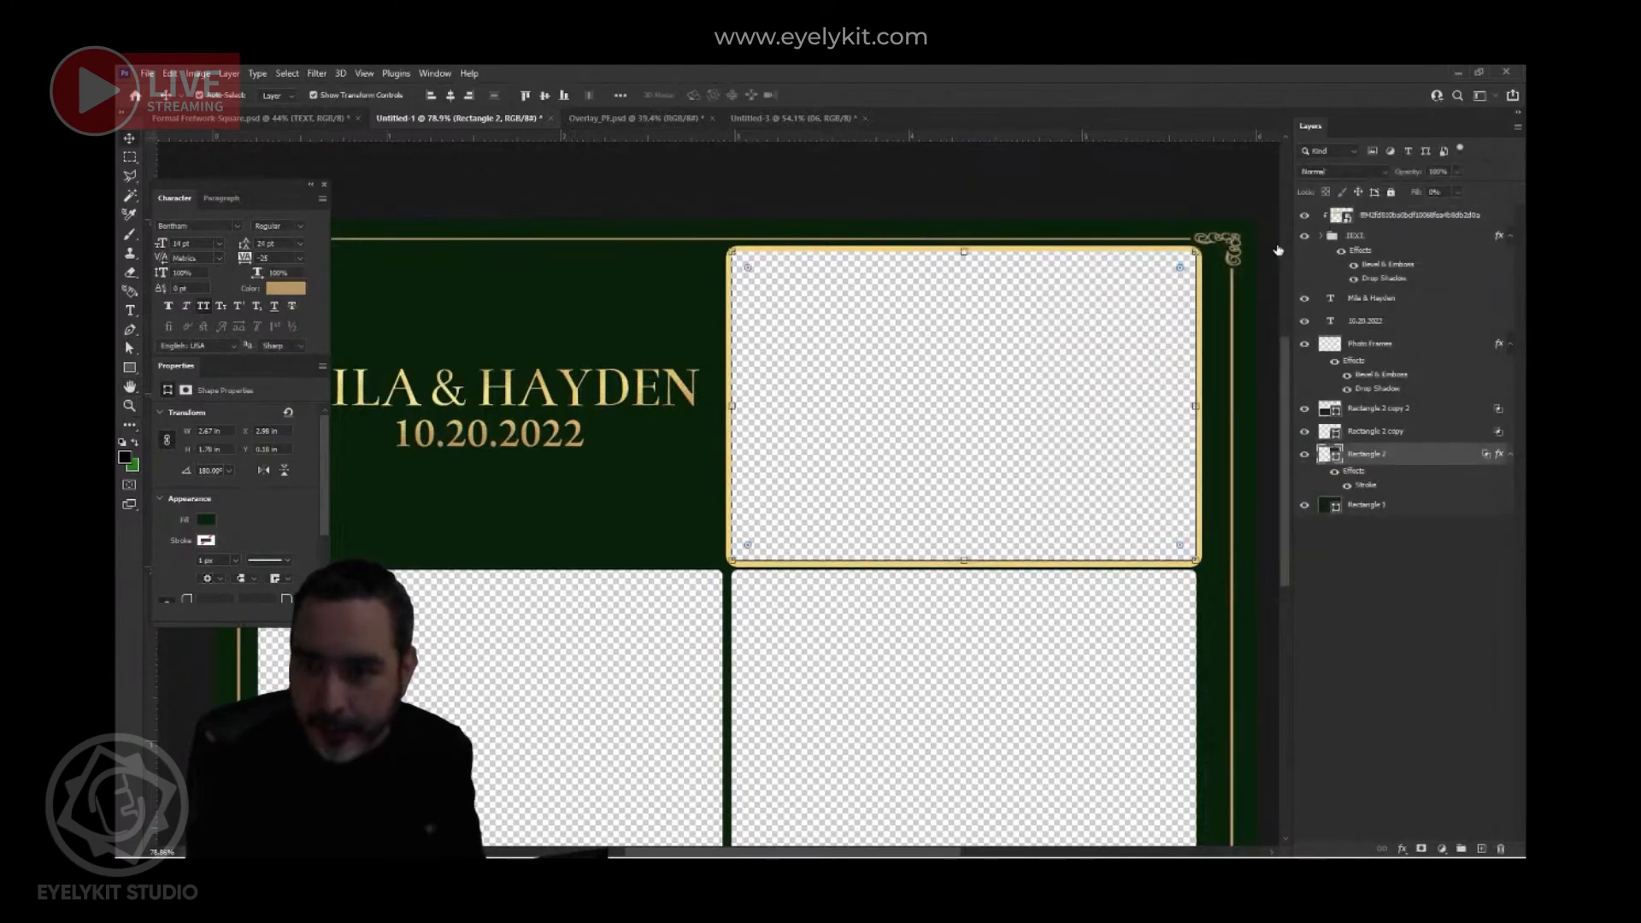
# - Copy Rectangle 2's gold stroke to the two lower photo openings, Rectangle 2 copy and Rectangle 2 copy 2, and deselect
pyautogui.hotkey('ctrl', '0')
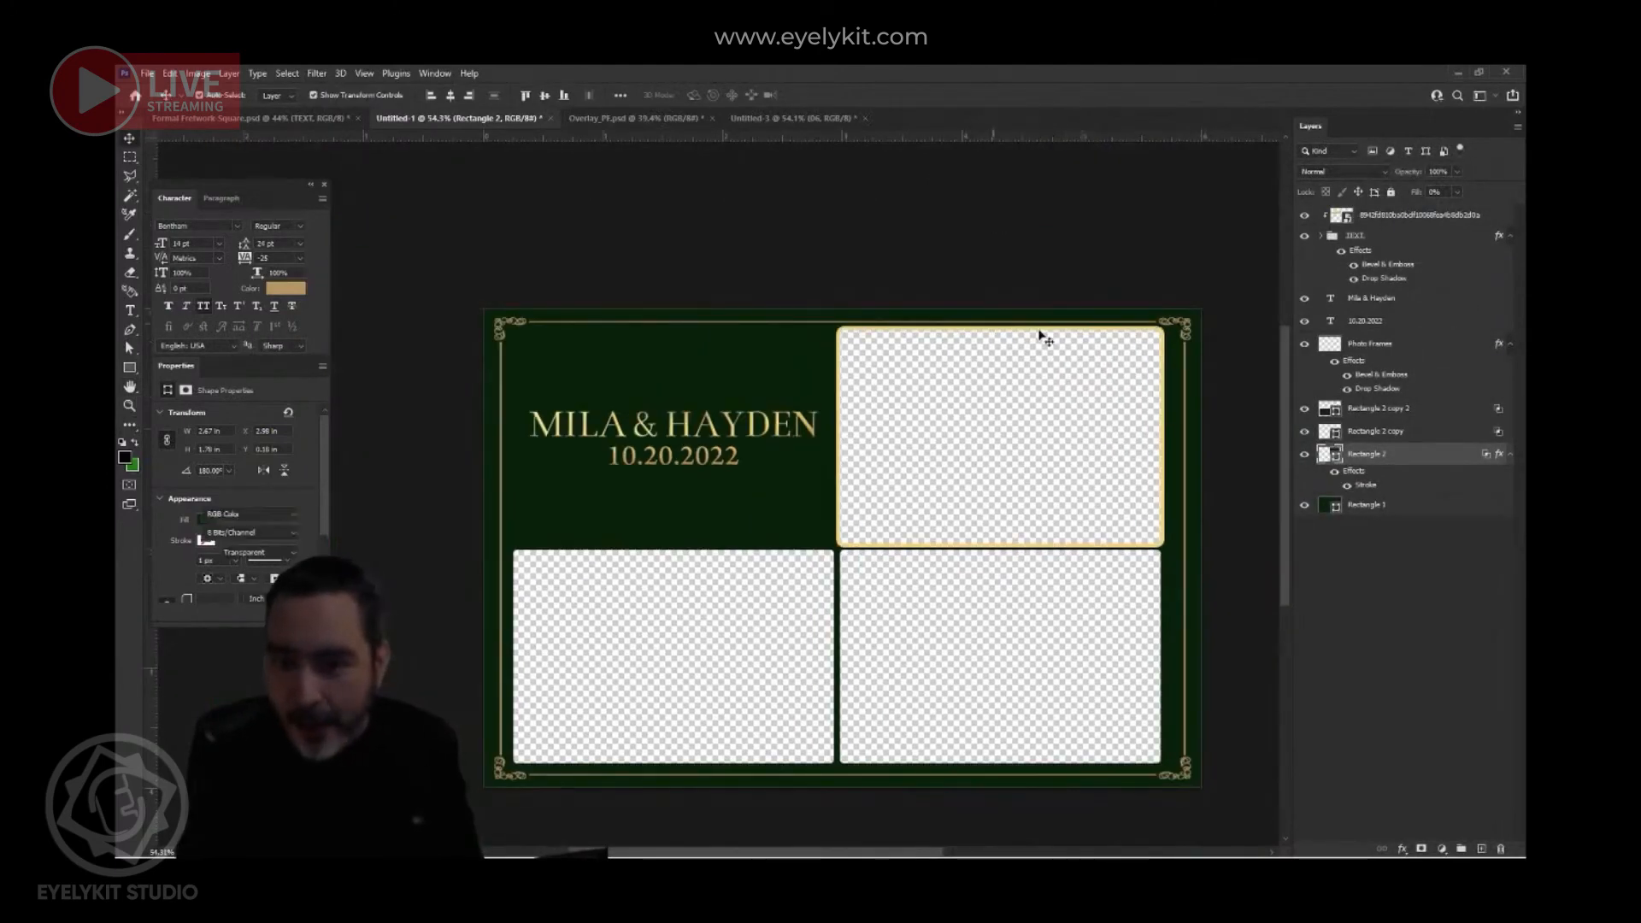
pyautogui.click(1007, 532)
pyautogui.scroll(2, 1013, 520)
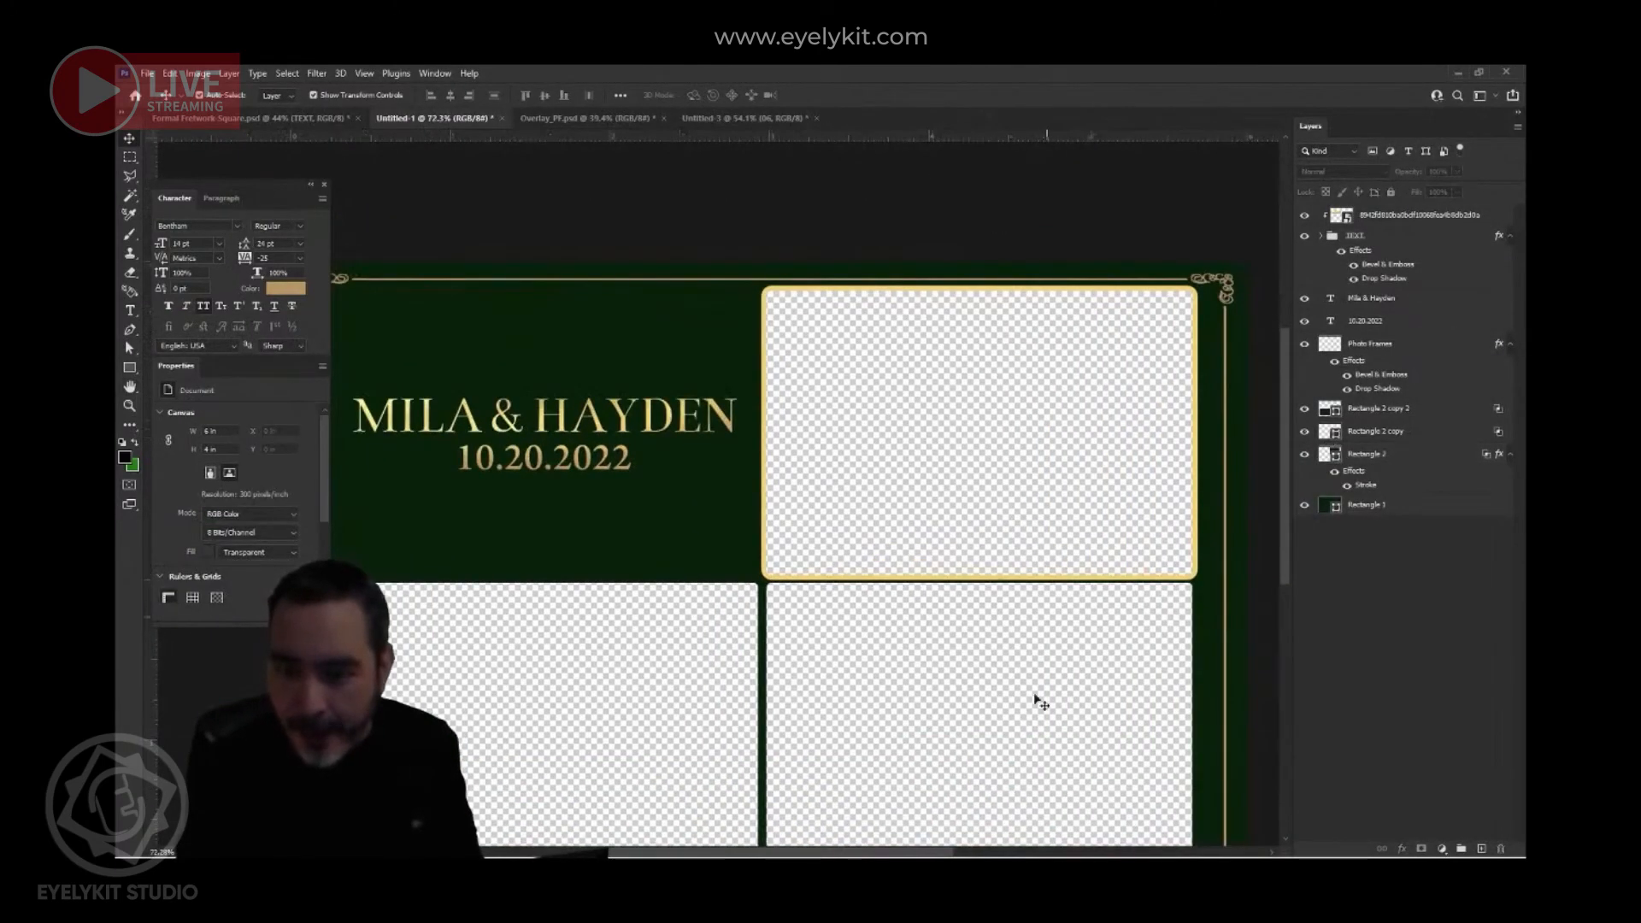
pyautogui.click(1027, 640)
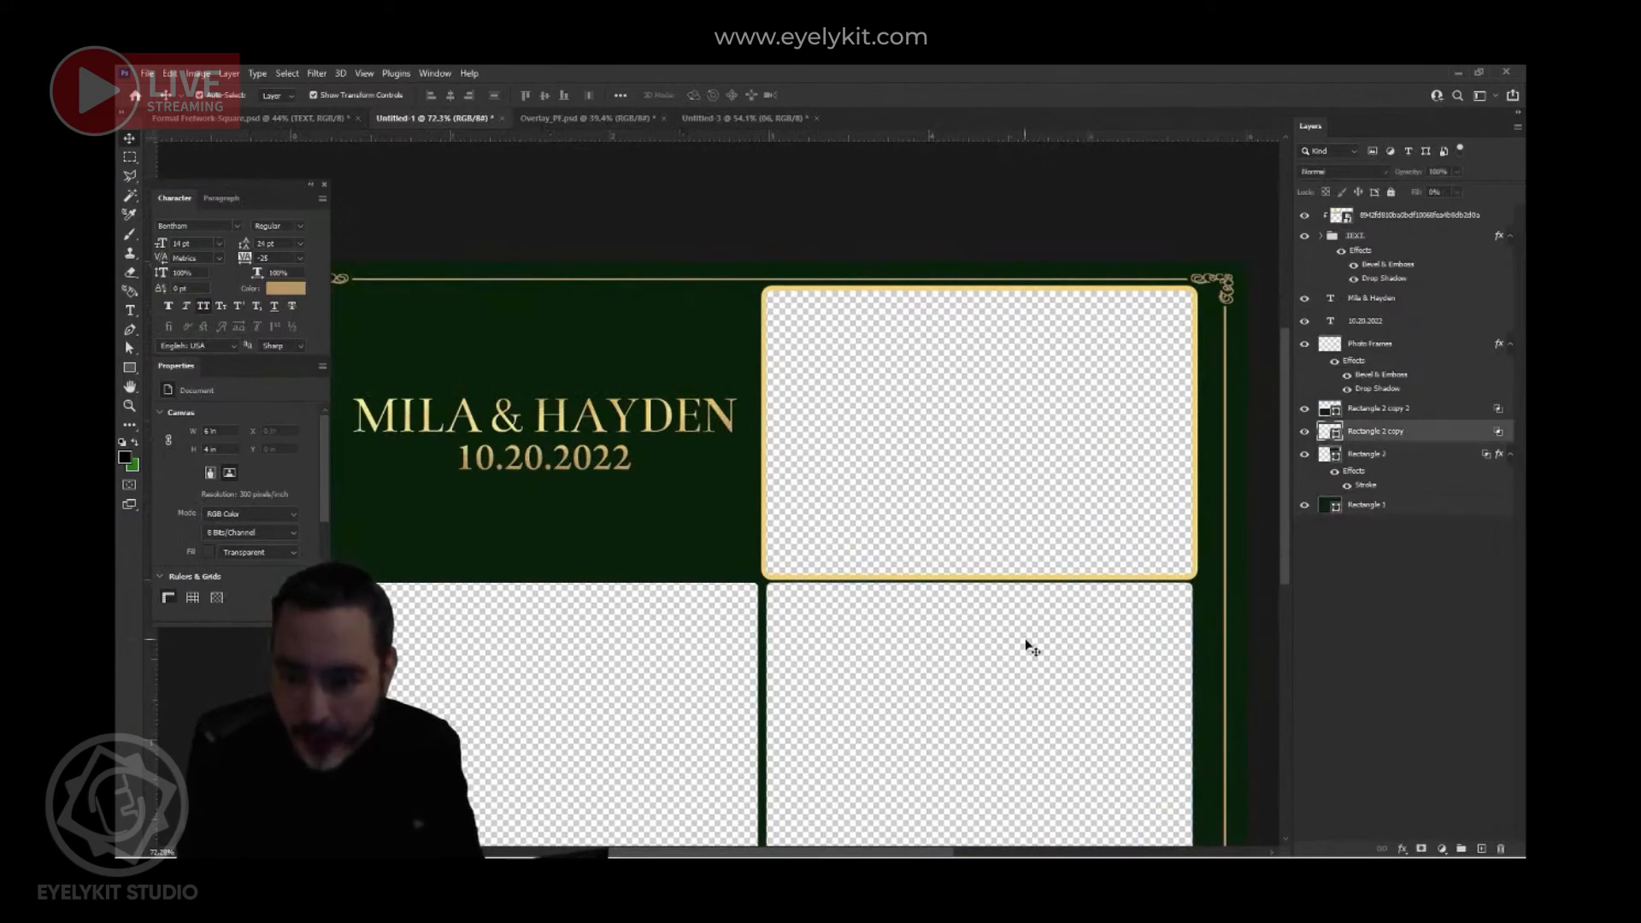
pyautogui.click(1061, 495)
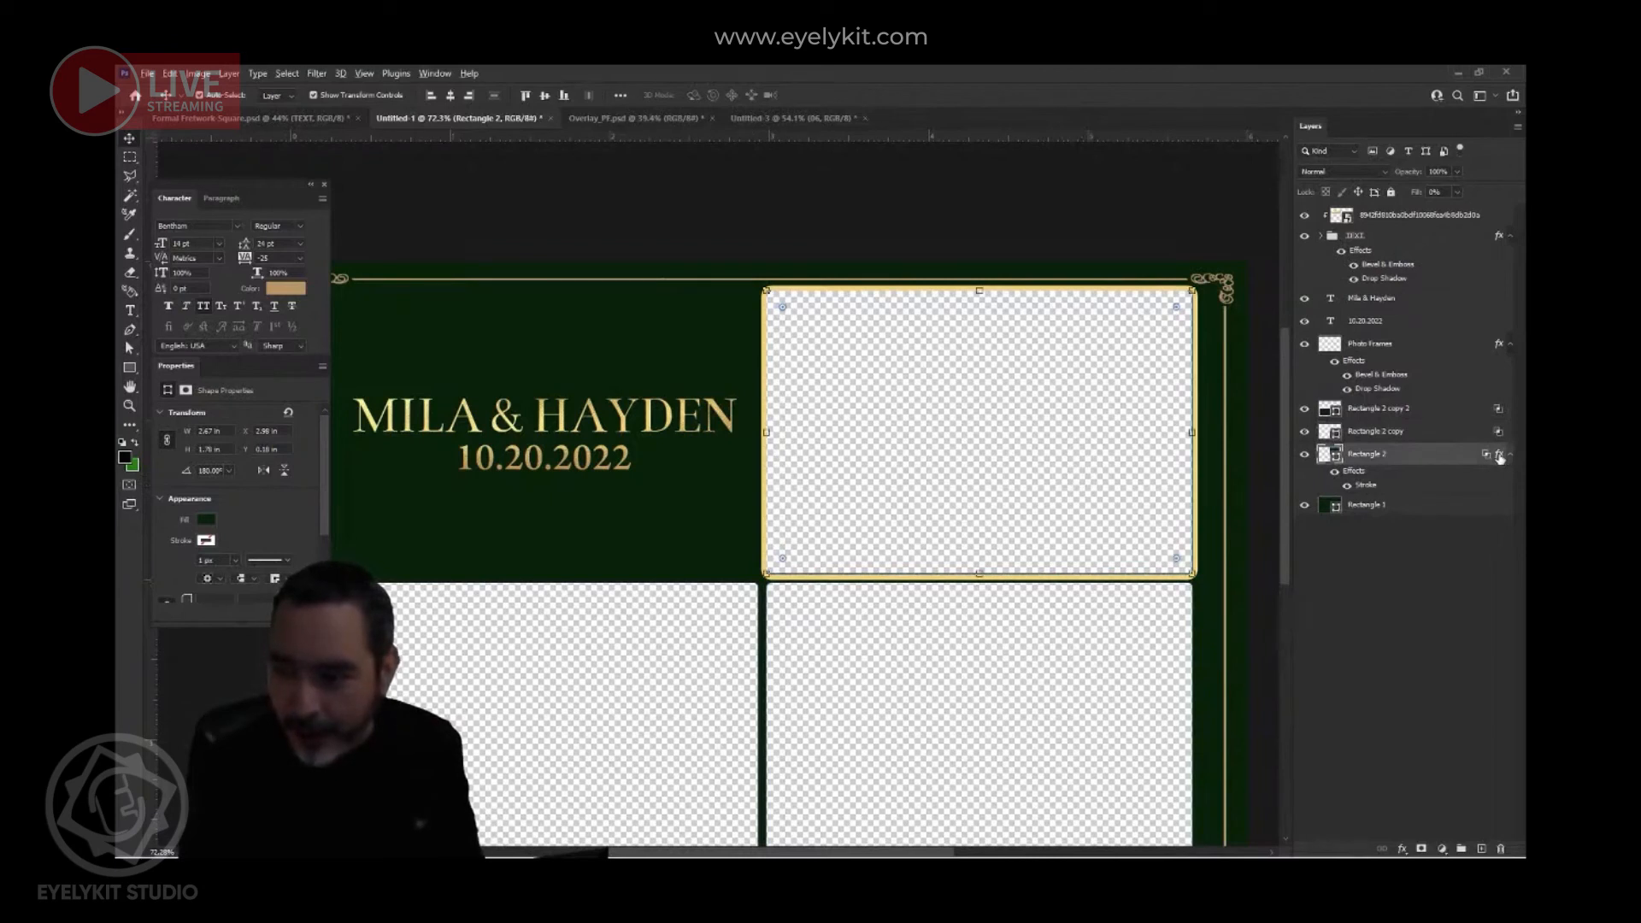
pyautogui.moveTo(1500, 459); pyautogui.dragTo(1503, 438)
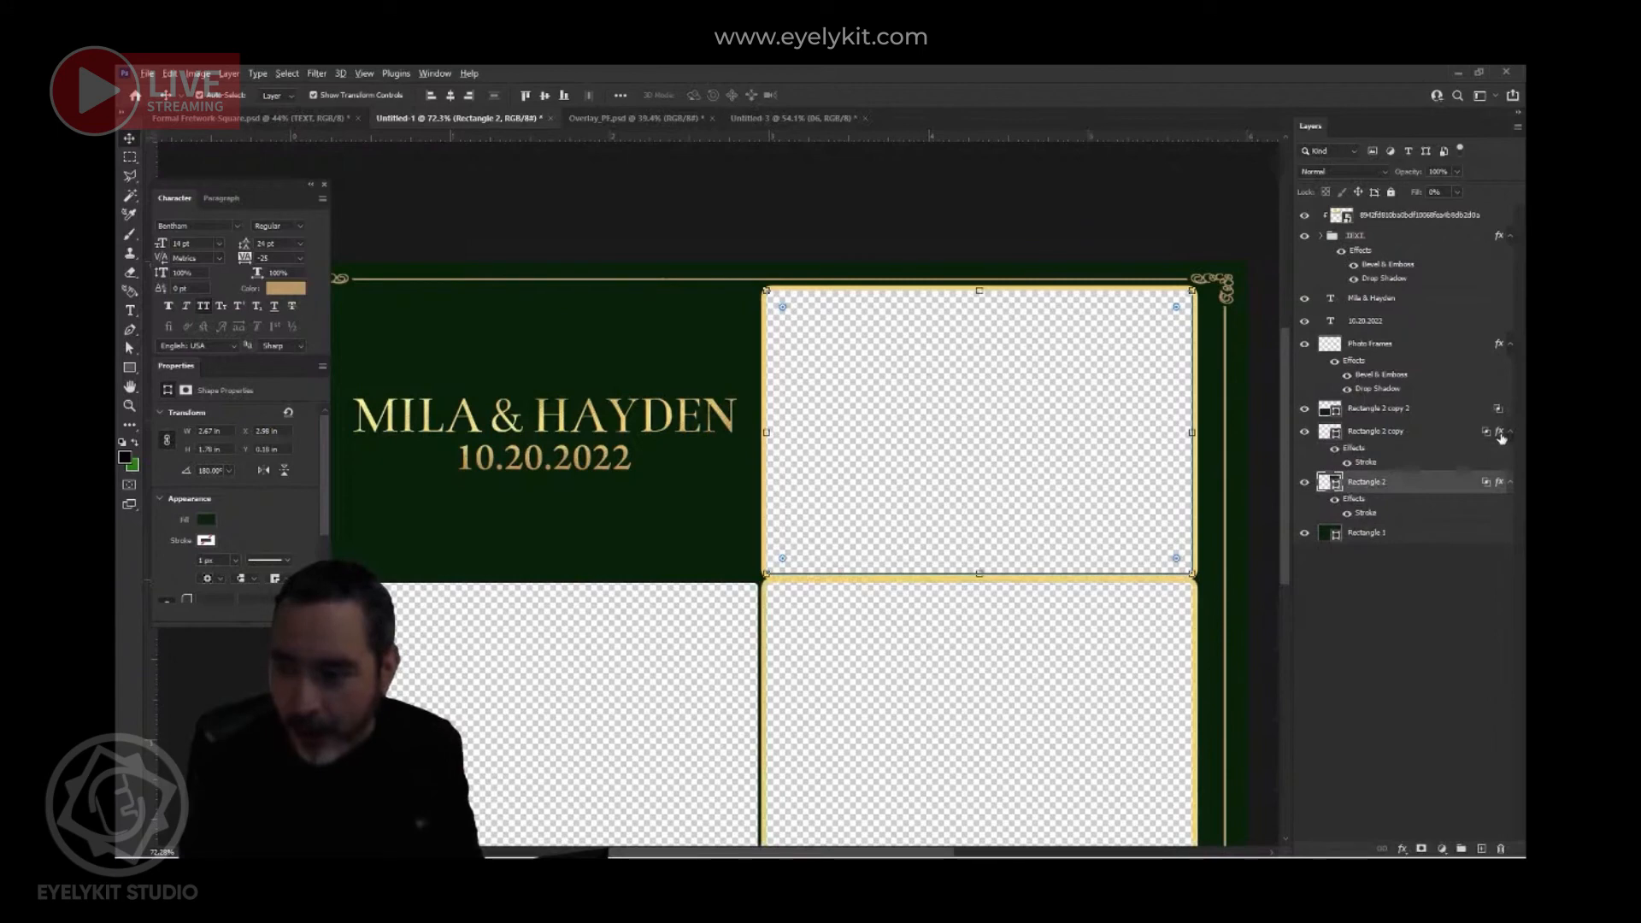
pyautogui.moveTo(1500, 436); pyautogui.dragTo(1501, 408)
pyautogui.click(881, 200)
pyautogui.scroll(-5, 894, 505)
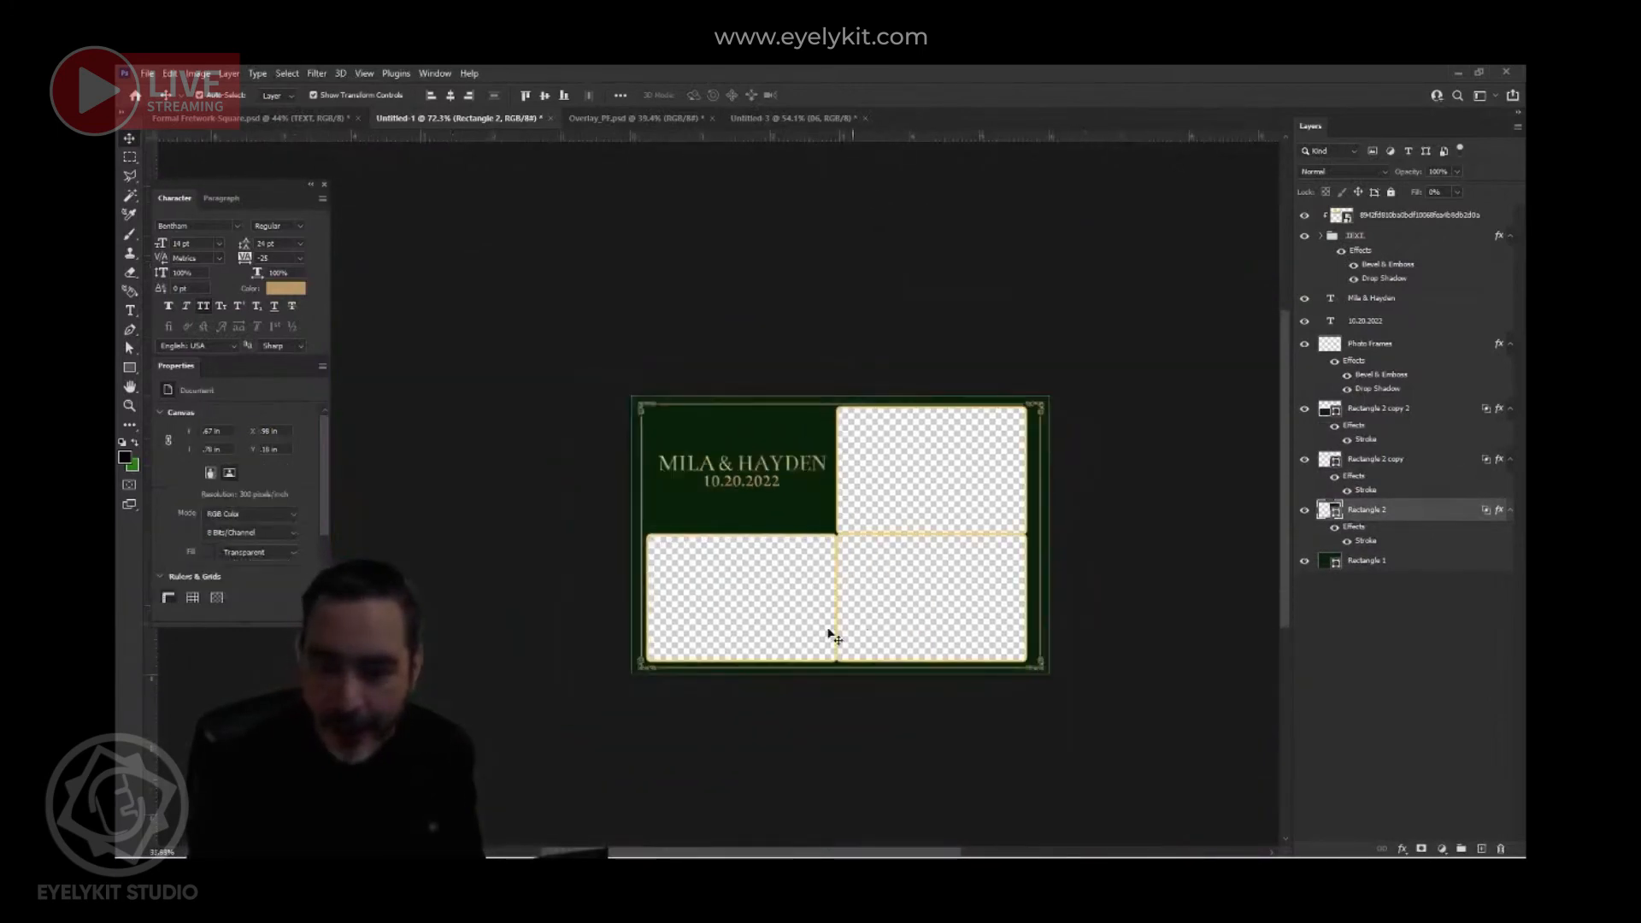
pyautogui.scroll(4, 835, 632)
pyautogui.moveTo(889, 586); pyautogui.dragTo(840, 643)
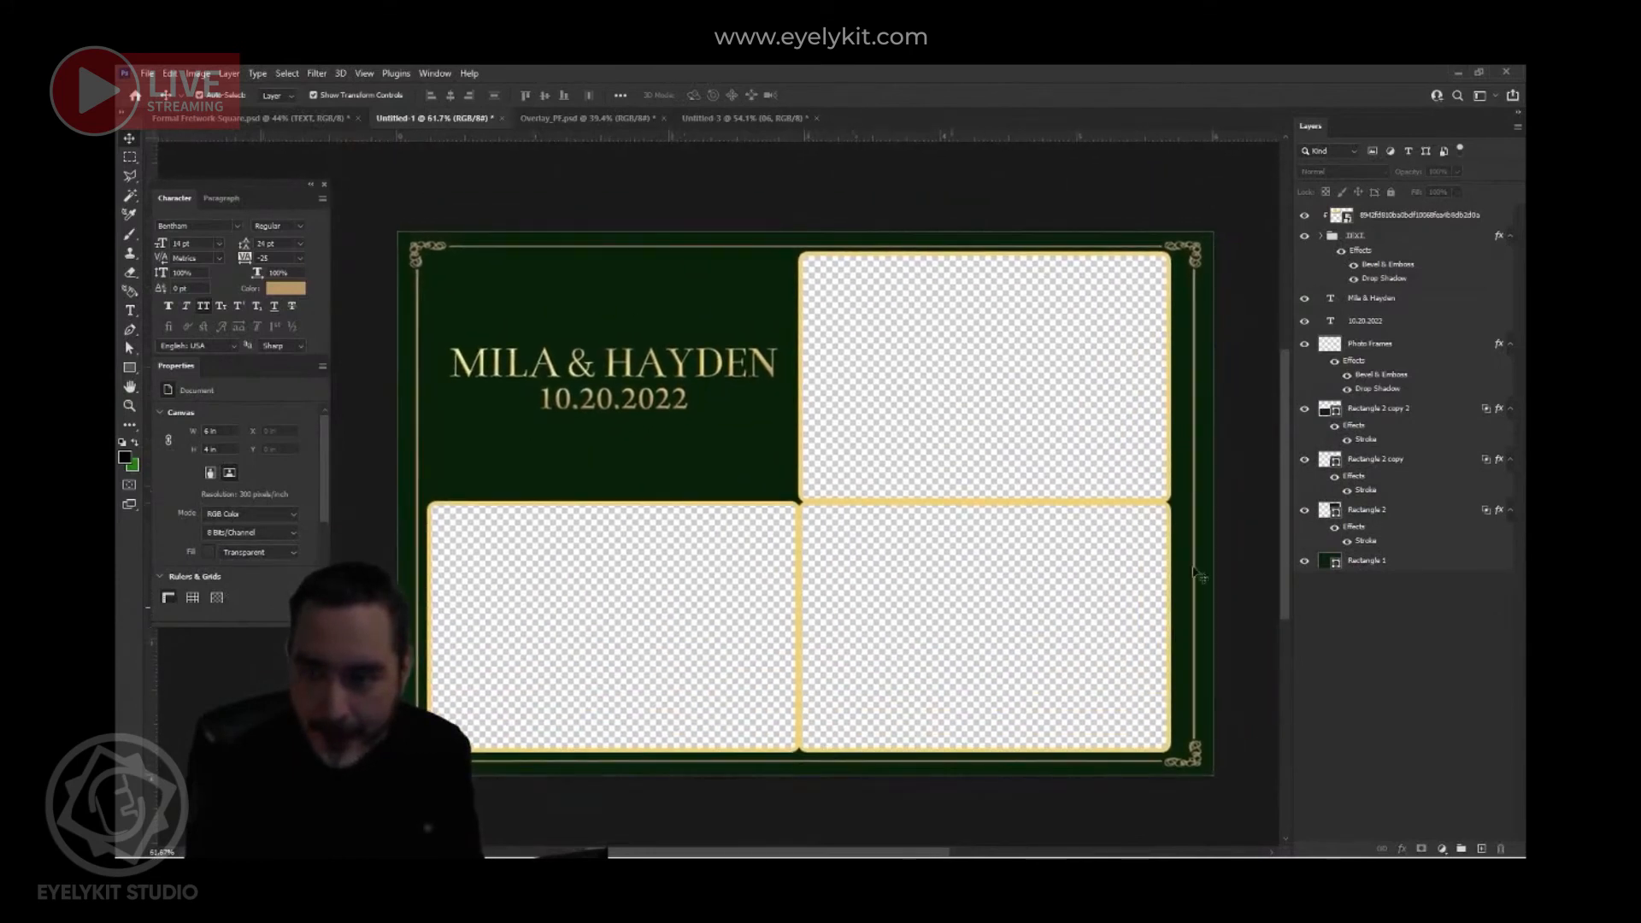